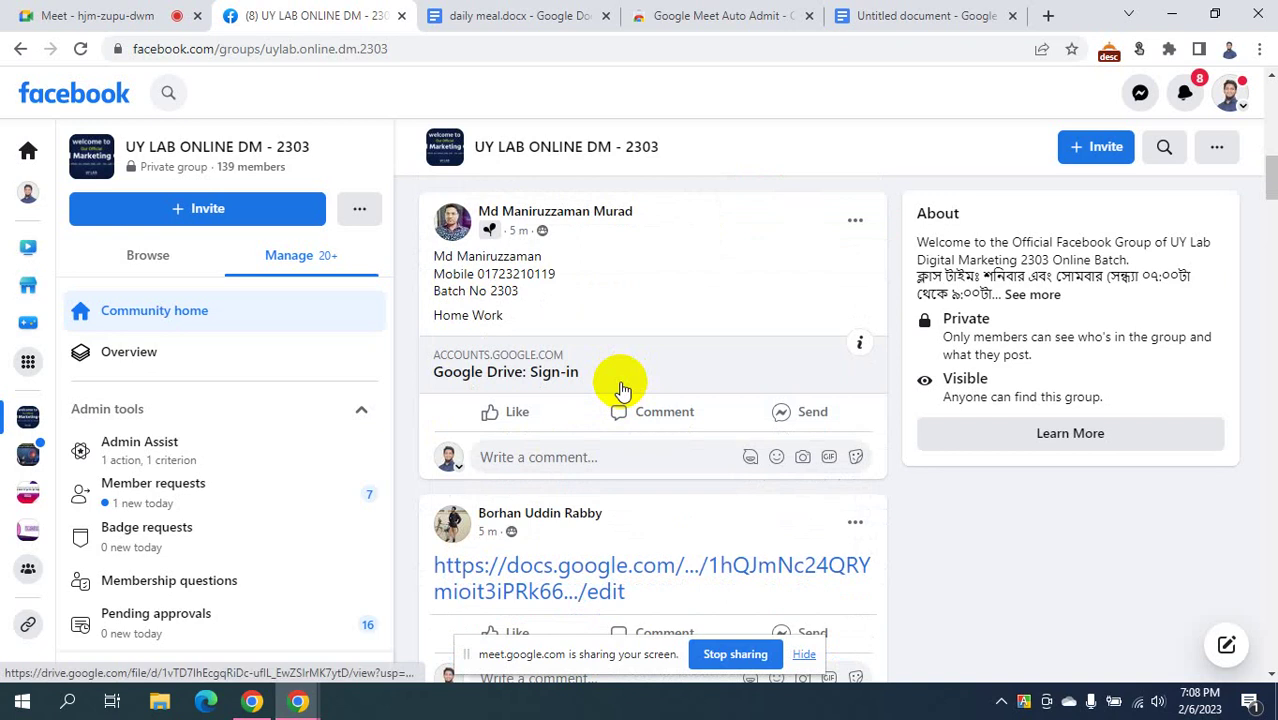
- Scroll the UY LAB ONLINE DM - 2303 group feed down to the latest homework posts
scroll(622, 395, "down", 1)
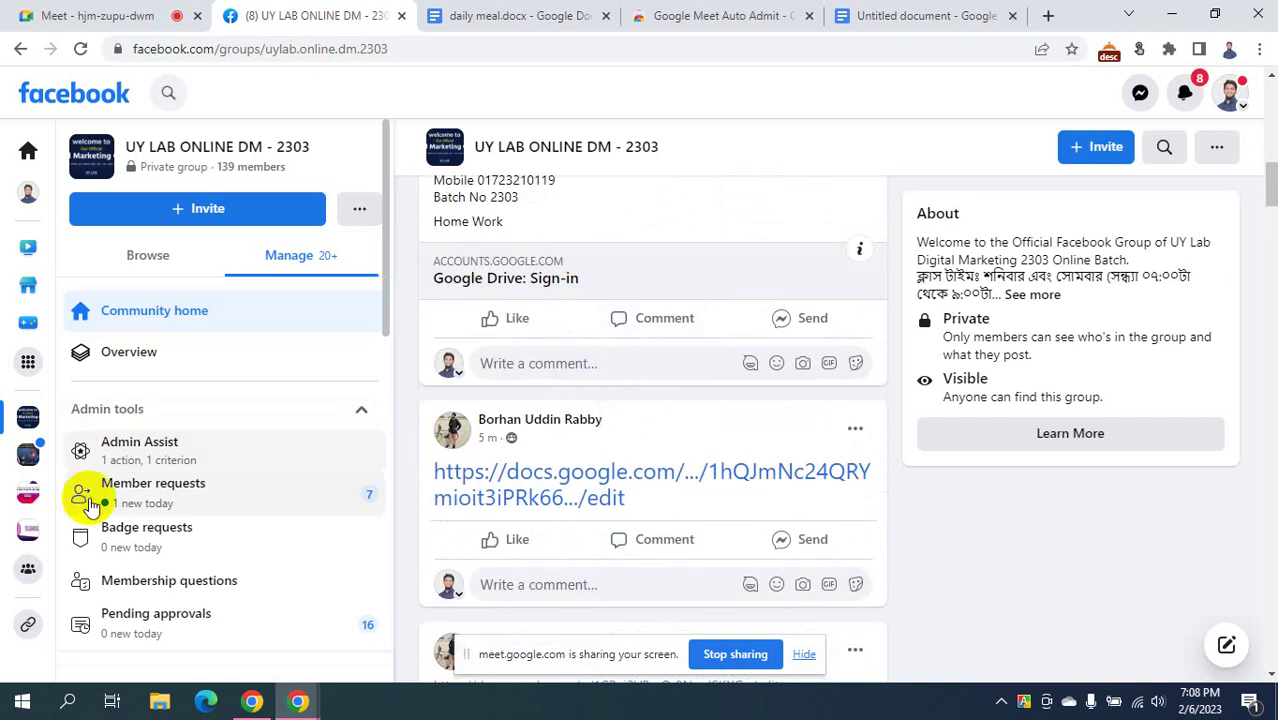
- Reload the group page and open its Pending approvals queue, with 17 posts waiting
scroll(236, 534, "down", 2)
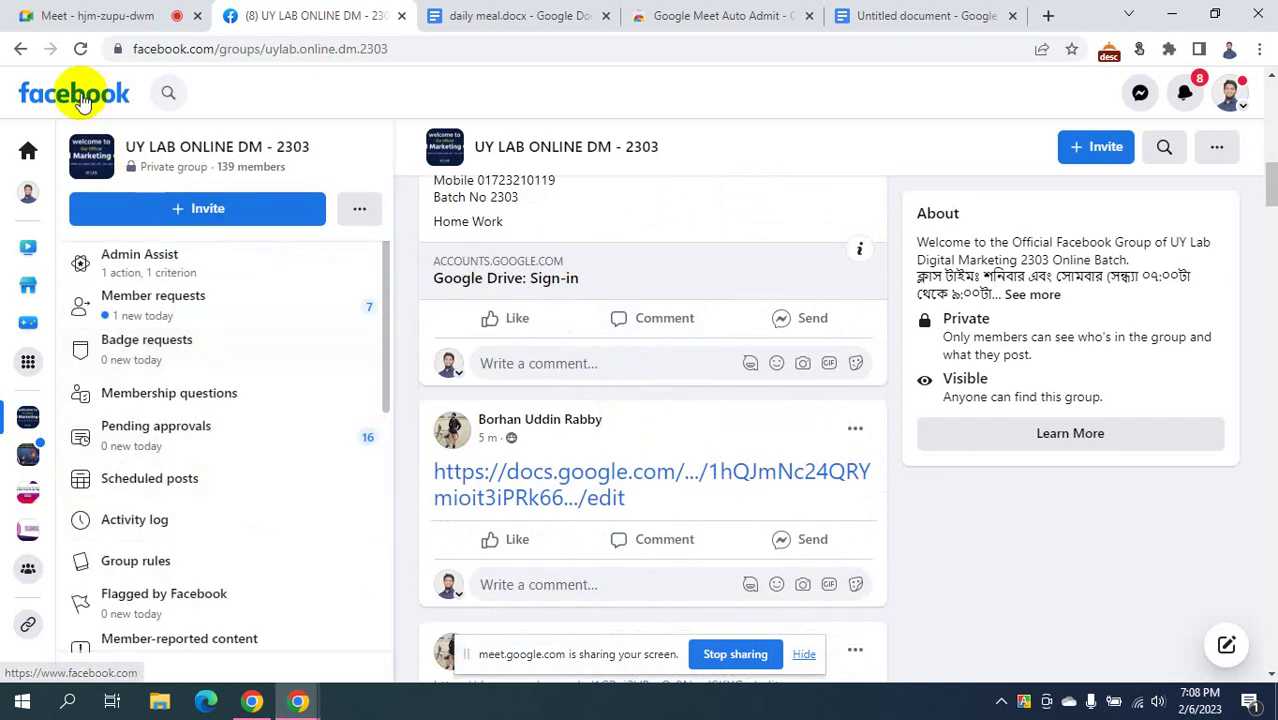
left_click(78, 50)
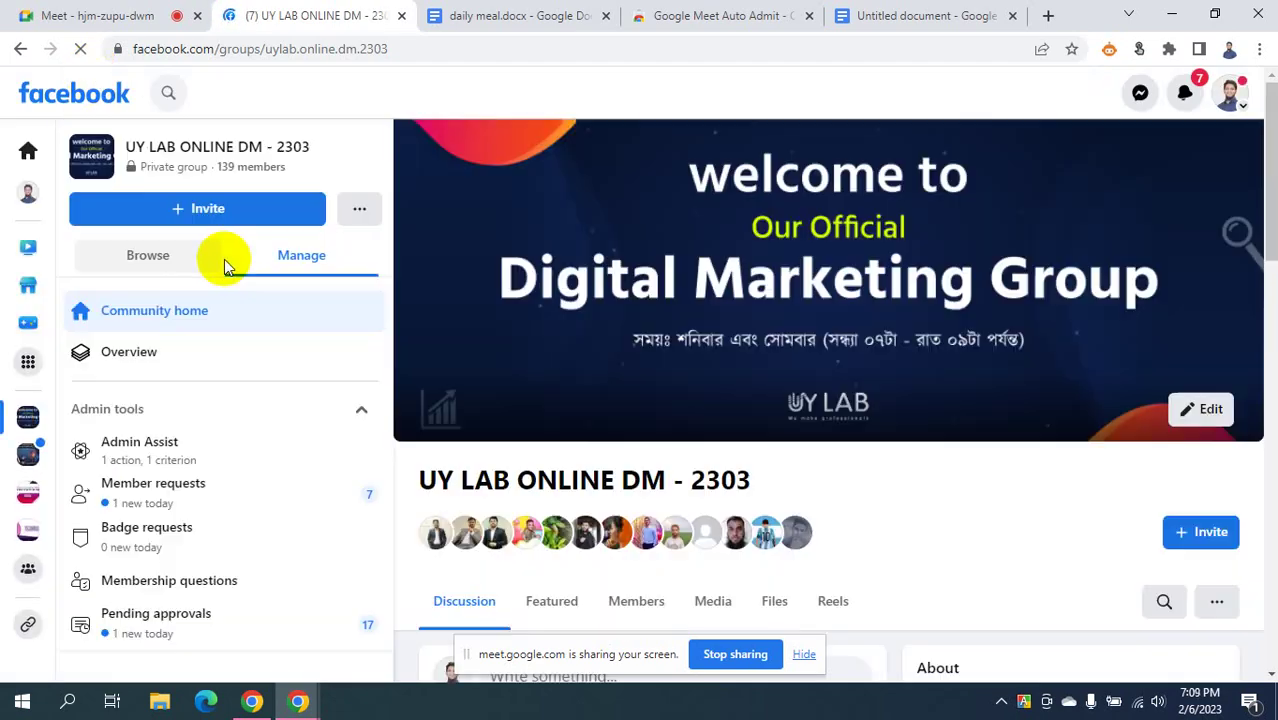
scroll(215, 280, "down", 2)
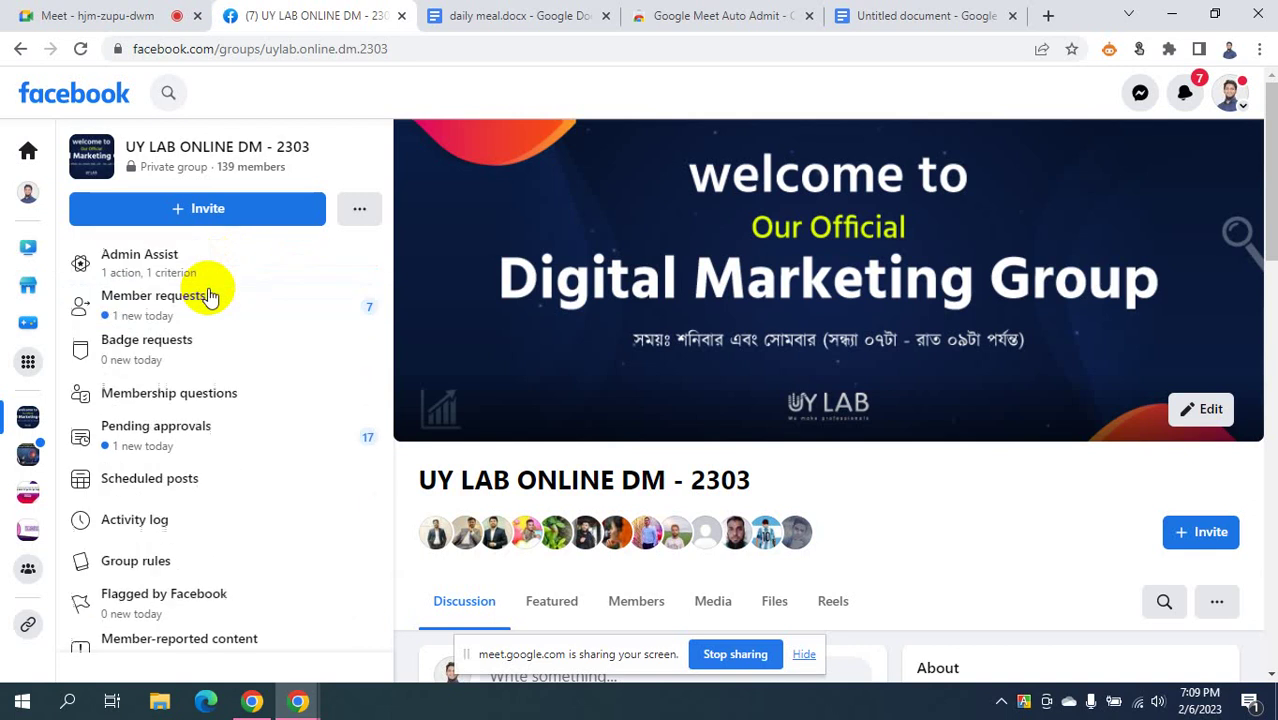
left_click(189, 436)
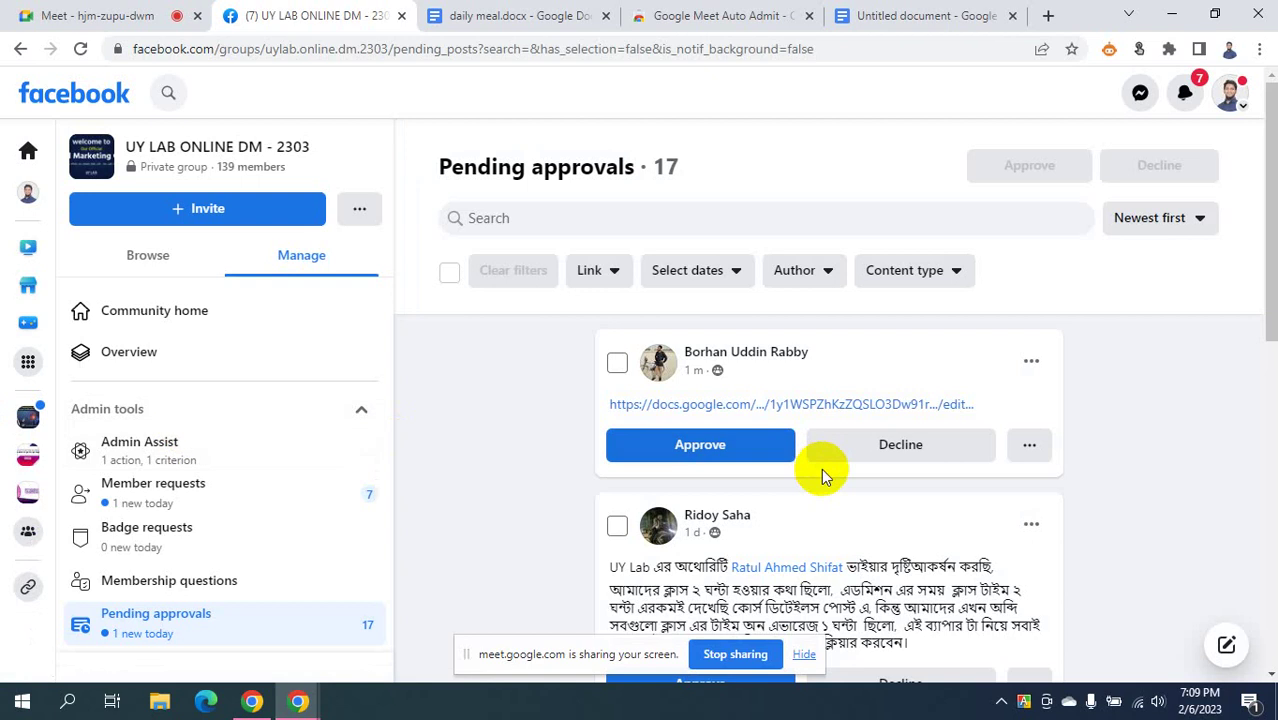
- Approve the first pending student post and scroll the group feed to its Google Docs link
left_click(710, 455)
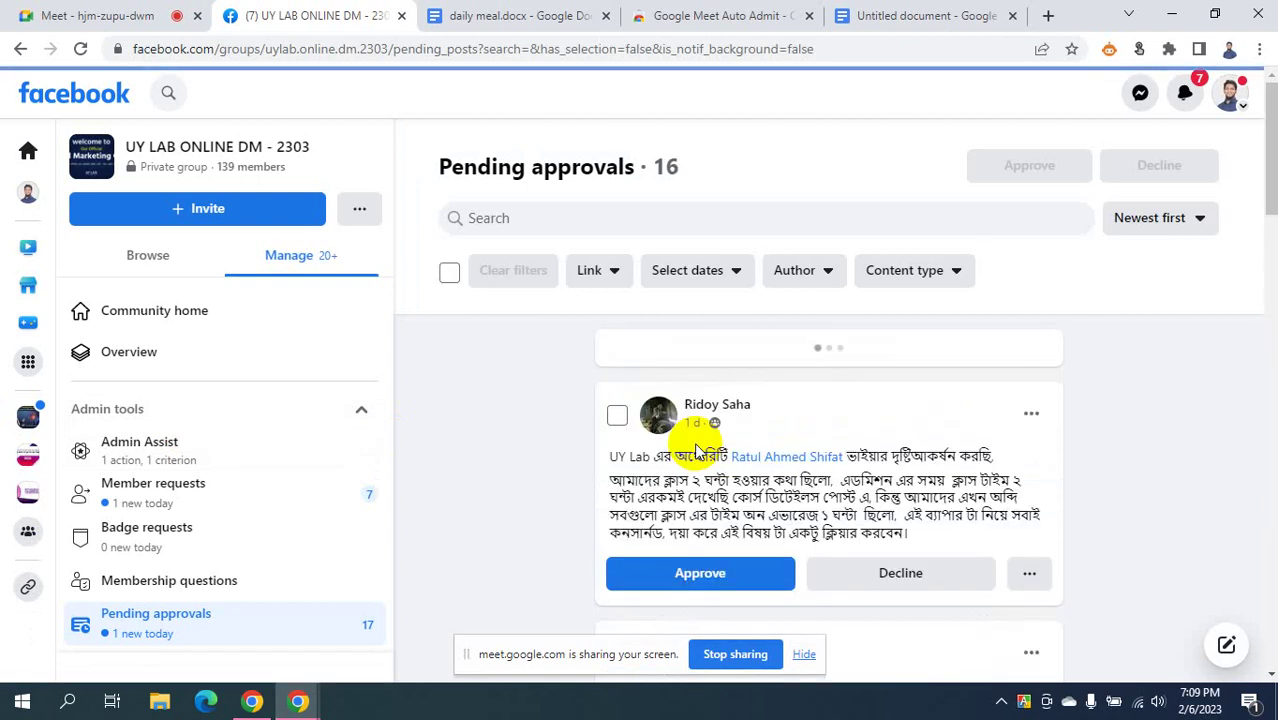
left_click(191, 313)
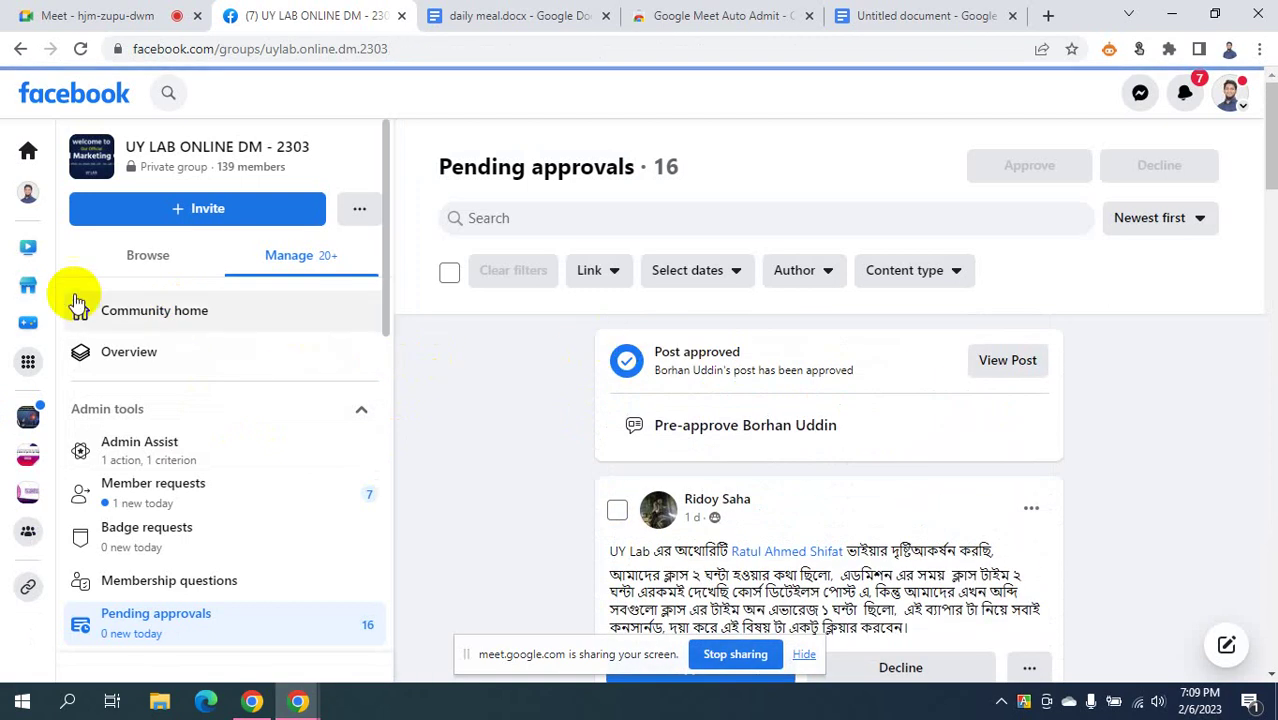
scroll(668, 400, "down", 5)
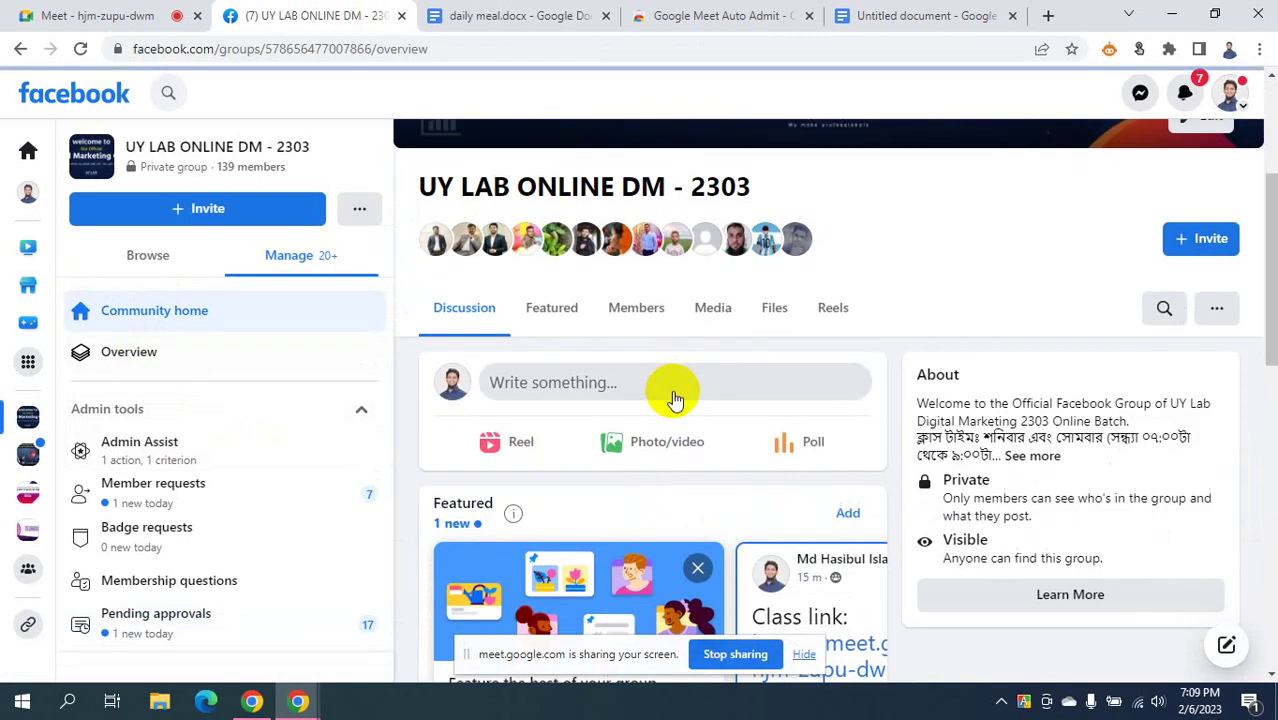
scroll(672, 390, "down", 3)
scroll(630, 355, "down", 1)
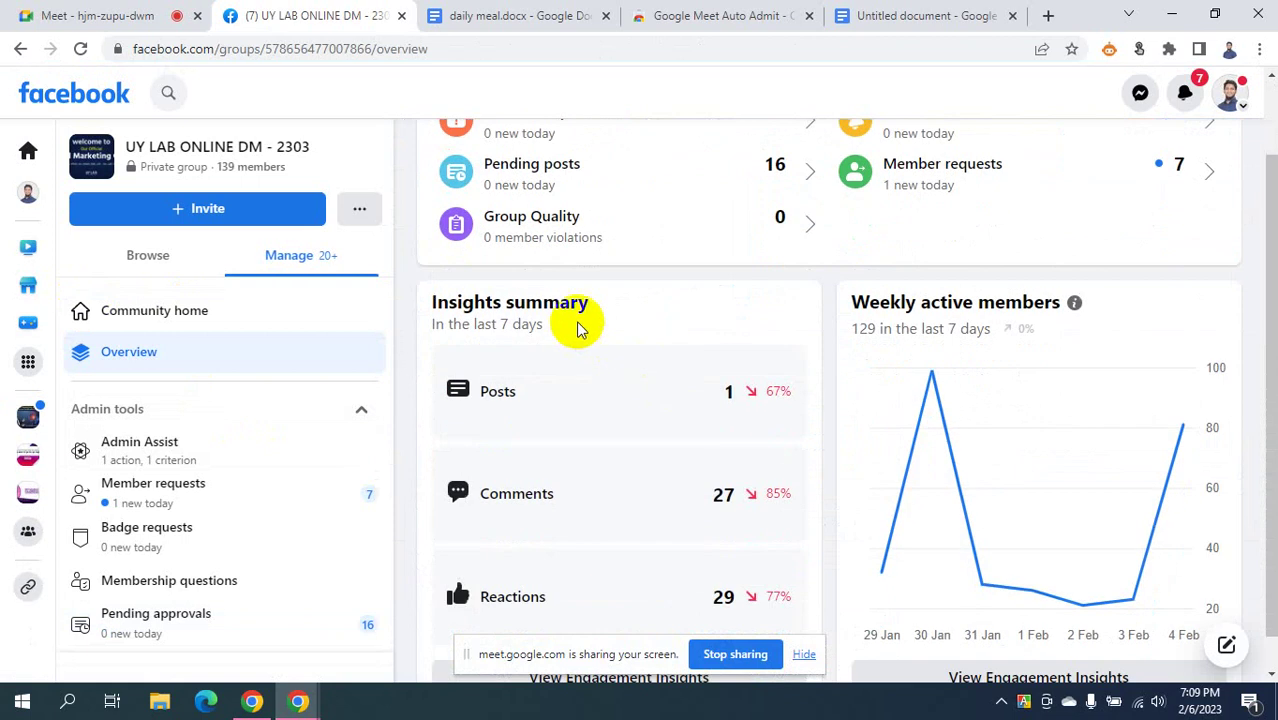
scroll(578, 326, "up", 1)
left_click(145, 310)
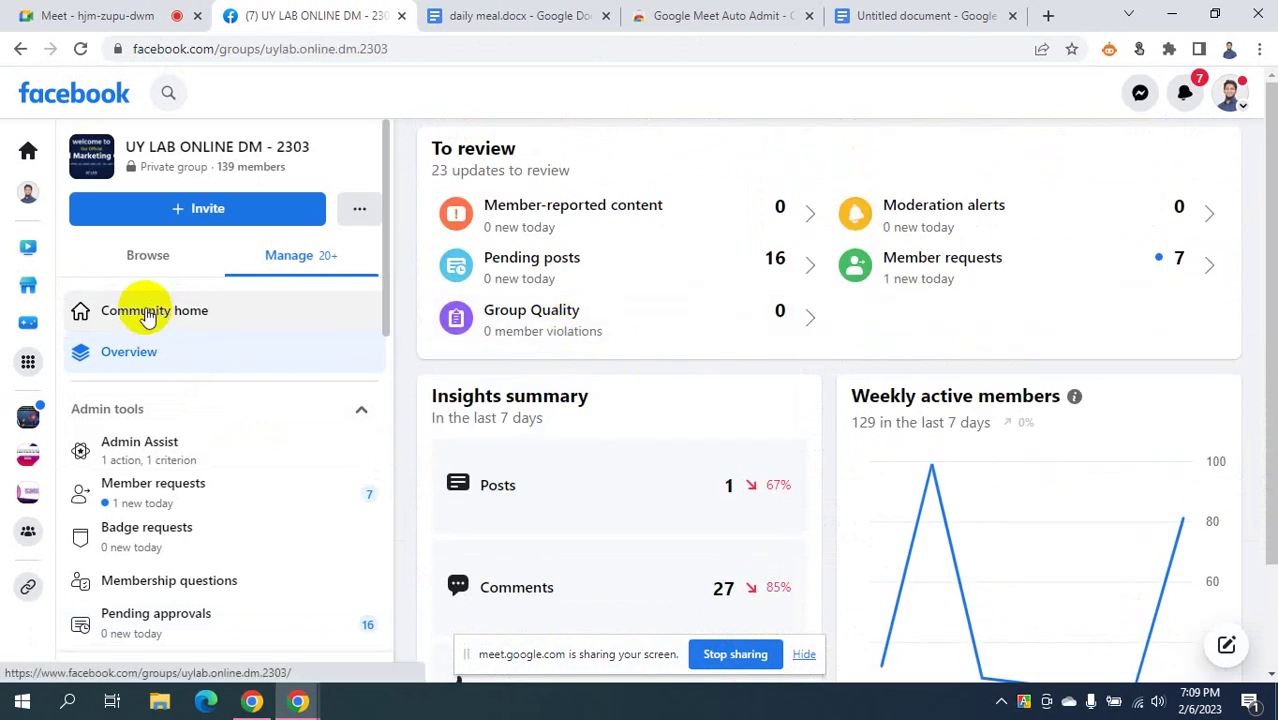
scroll(695, 375, "down", 8)
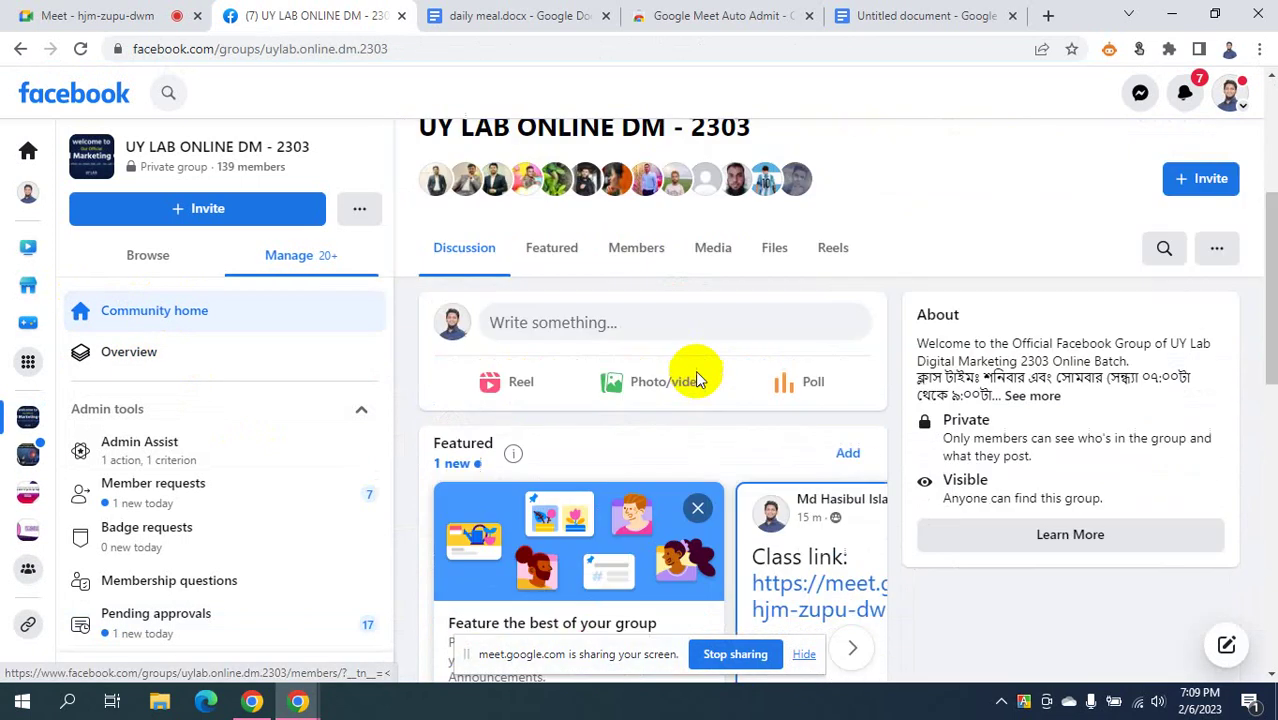
scroll(695, 370, "down", 2)
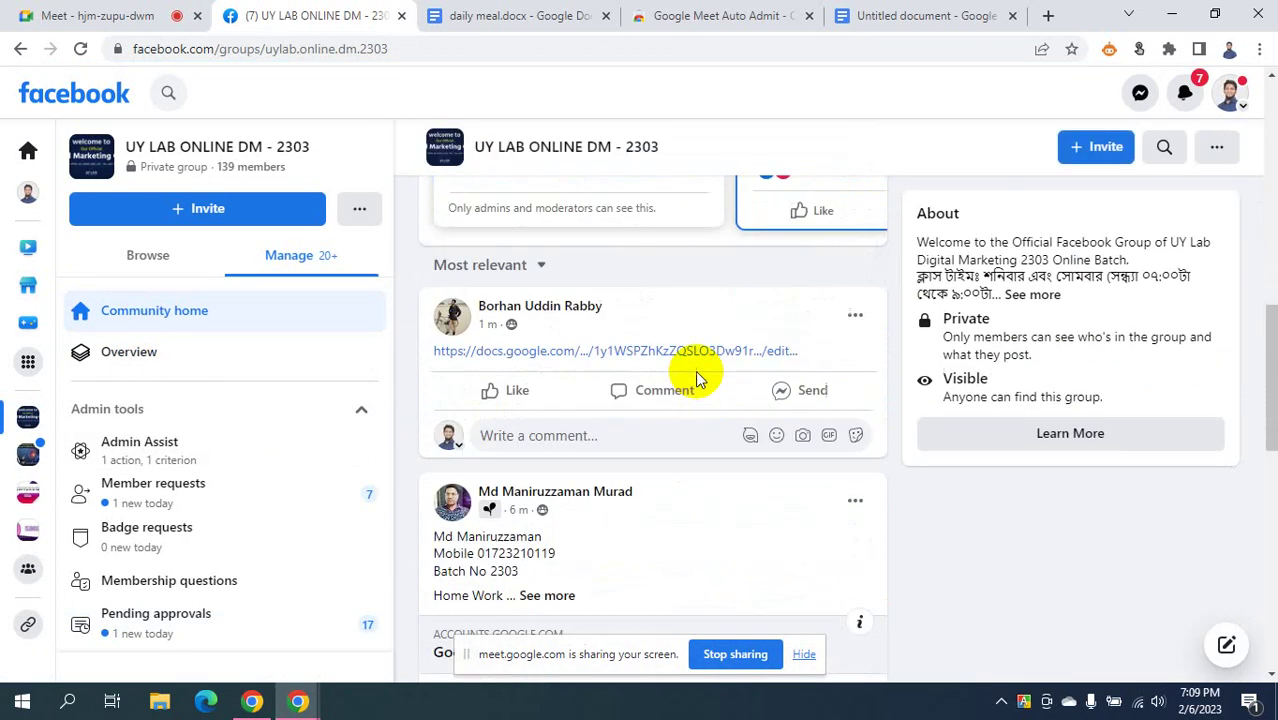
- Open the shared Copy of Business Work link in a new tab and scroll its Eagle Toy Industries tables
right_click(551, 352)
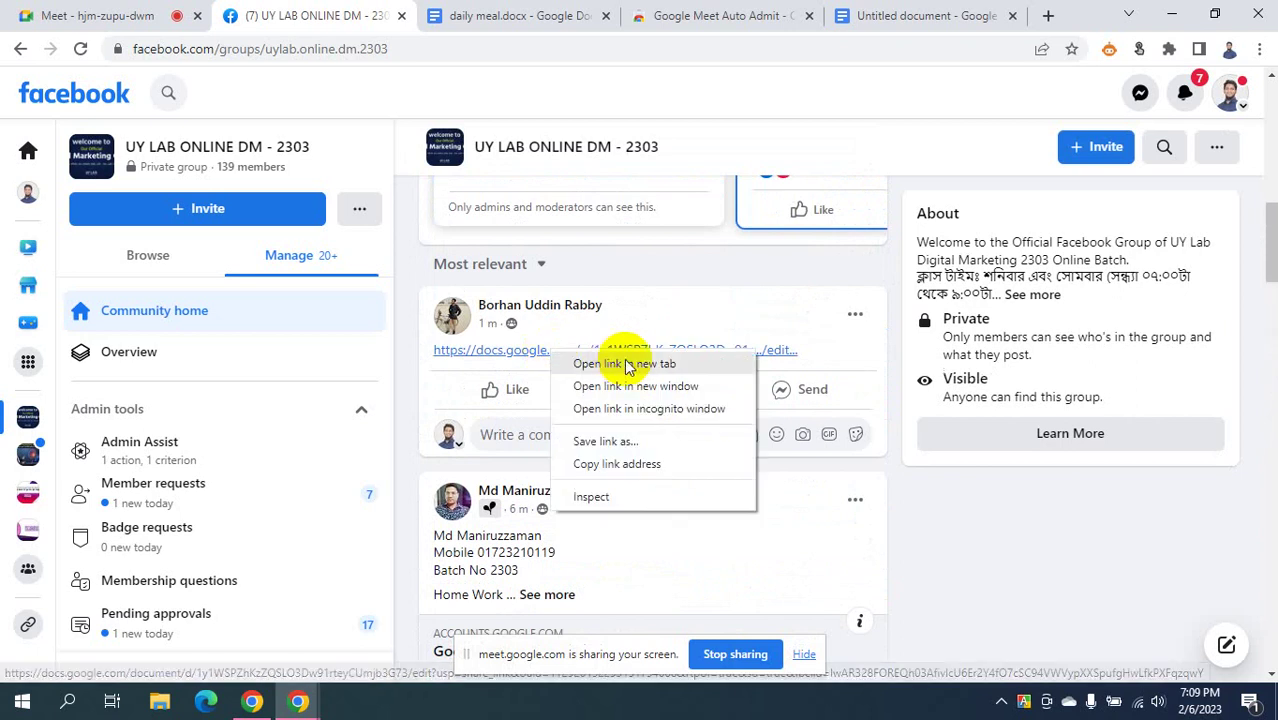
left_click(595, 362)
left_click(431, 10)
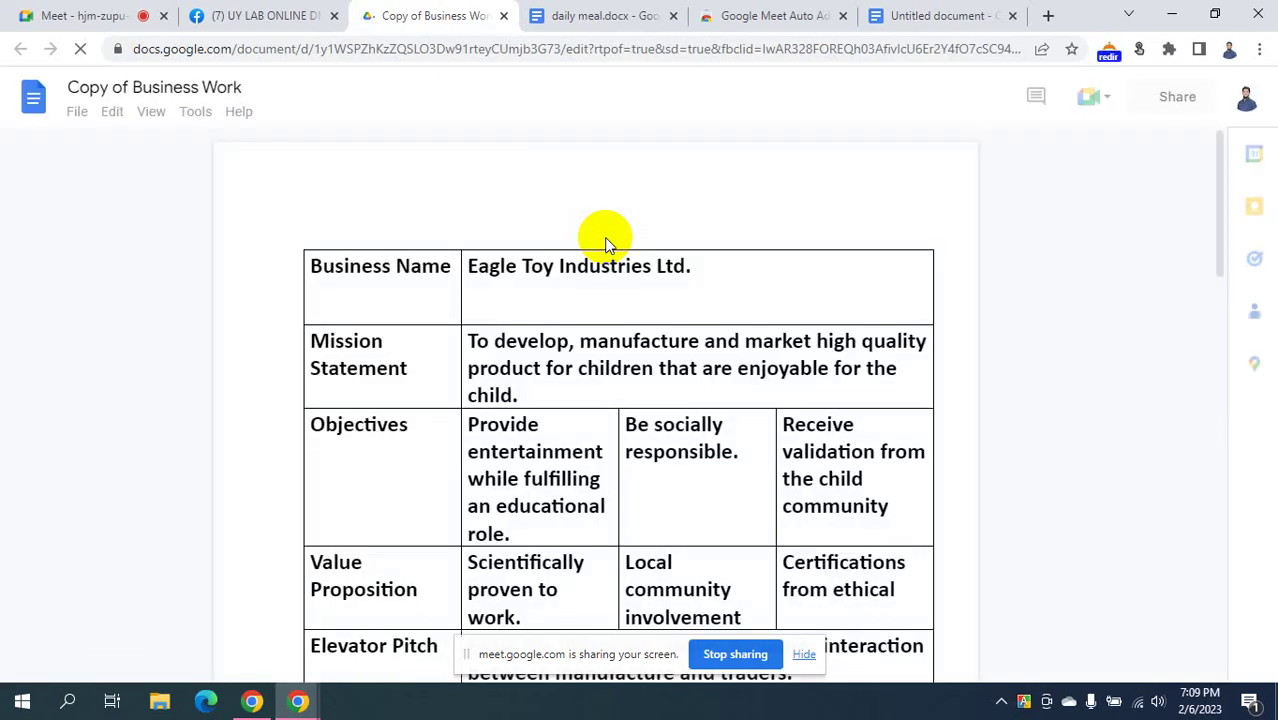
scroll(604, 237, "down", 10)
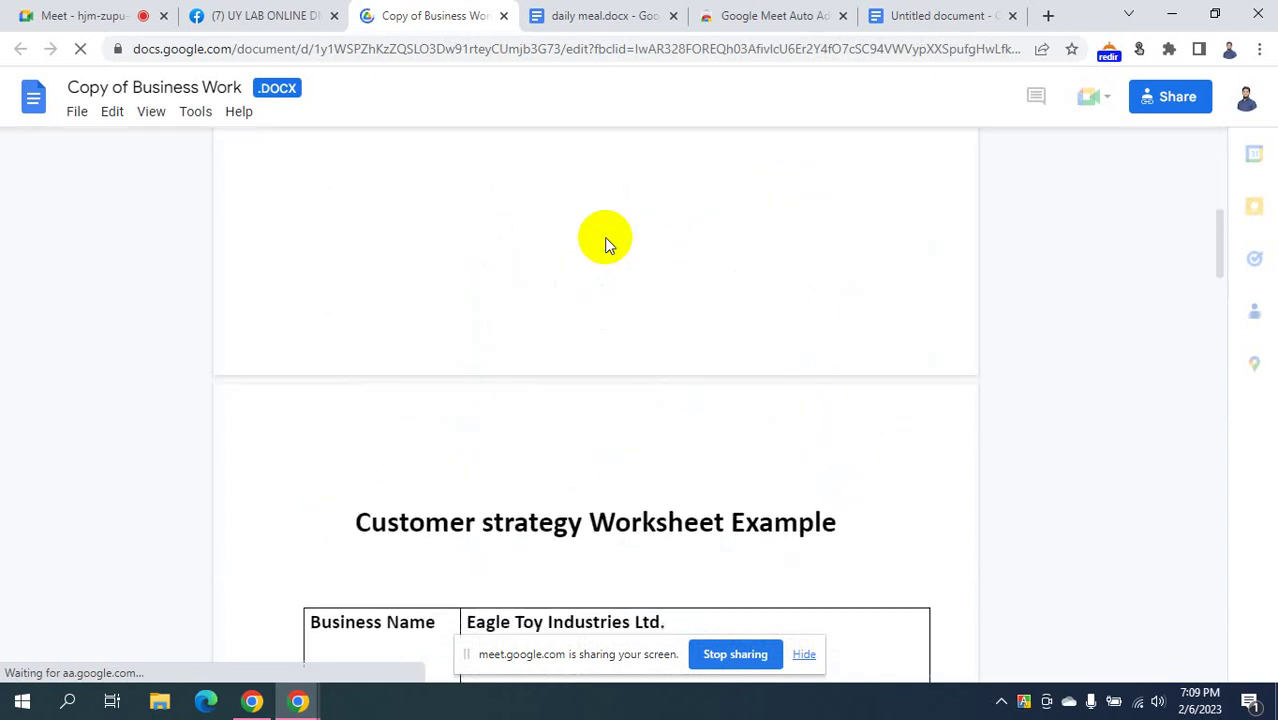
scroll(604, 237, "down", 15)
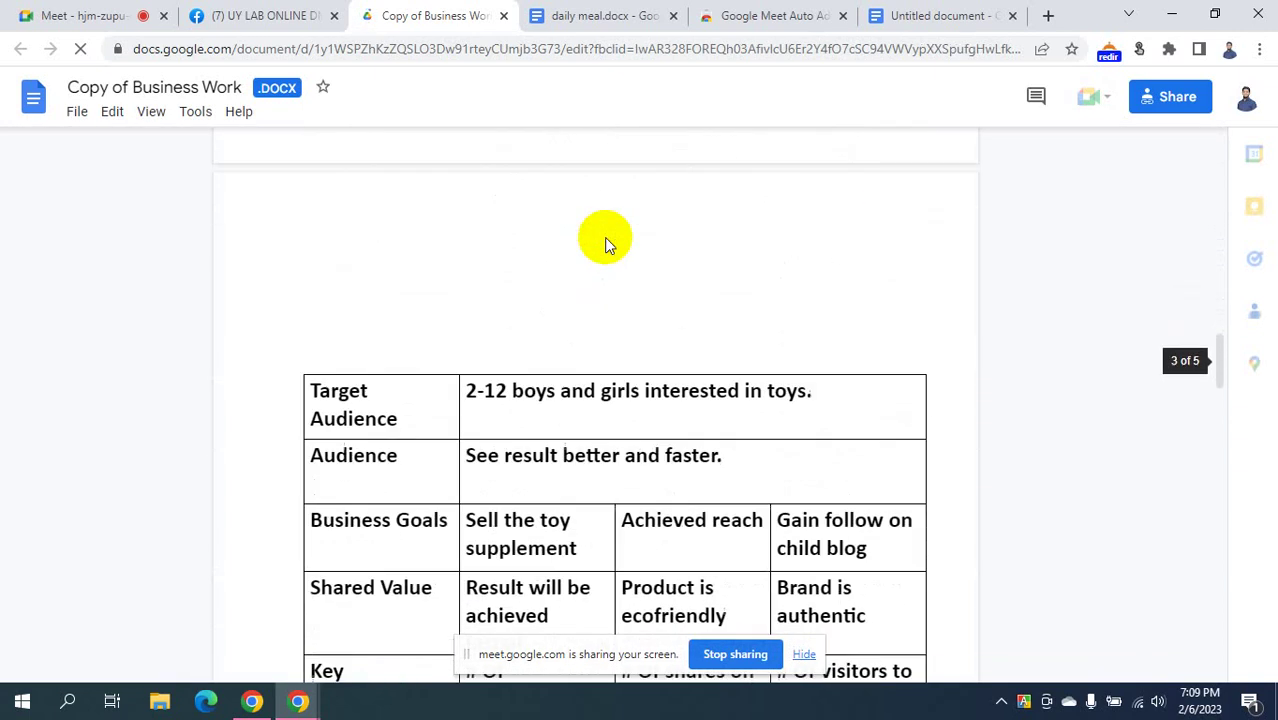
scroll(604, 240, "down", 15)
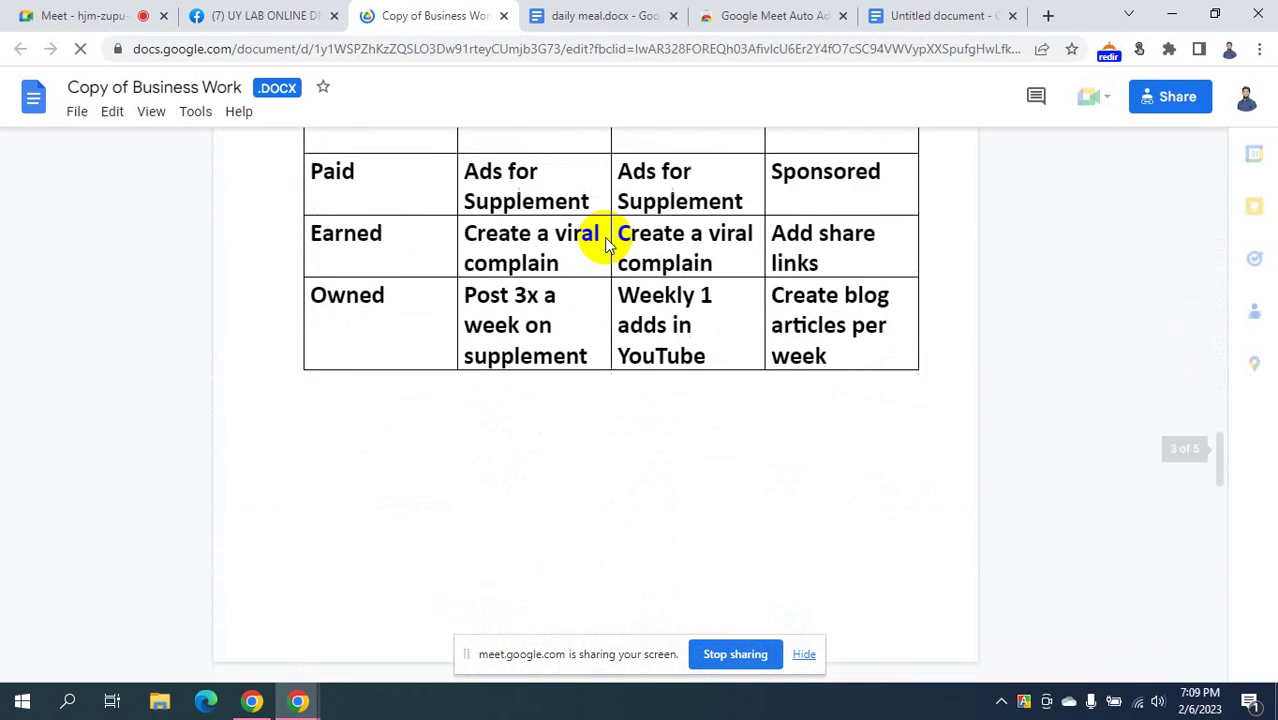
scroll(604, 237, "down", 5)
scroll(604, 237, "up", 10)
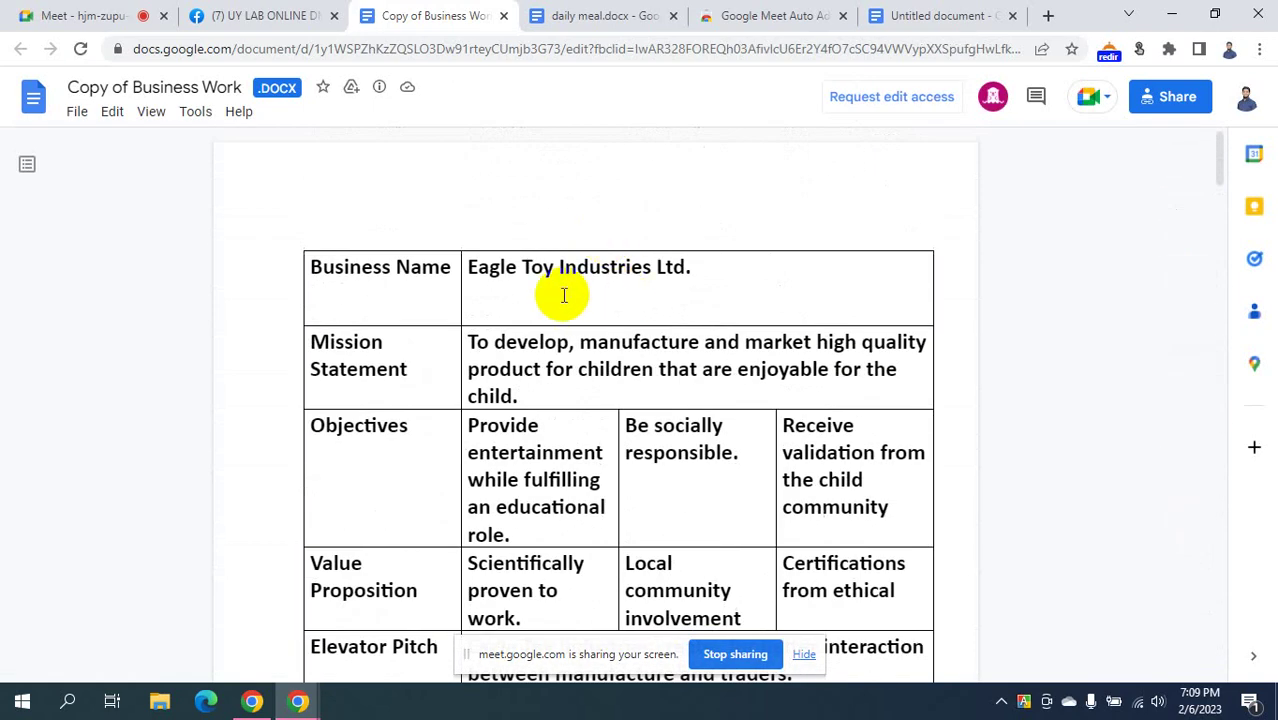
double_click(487, 270)
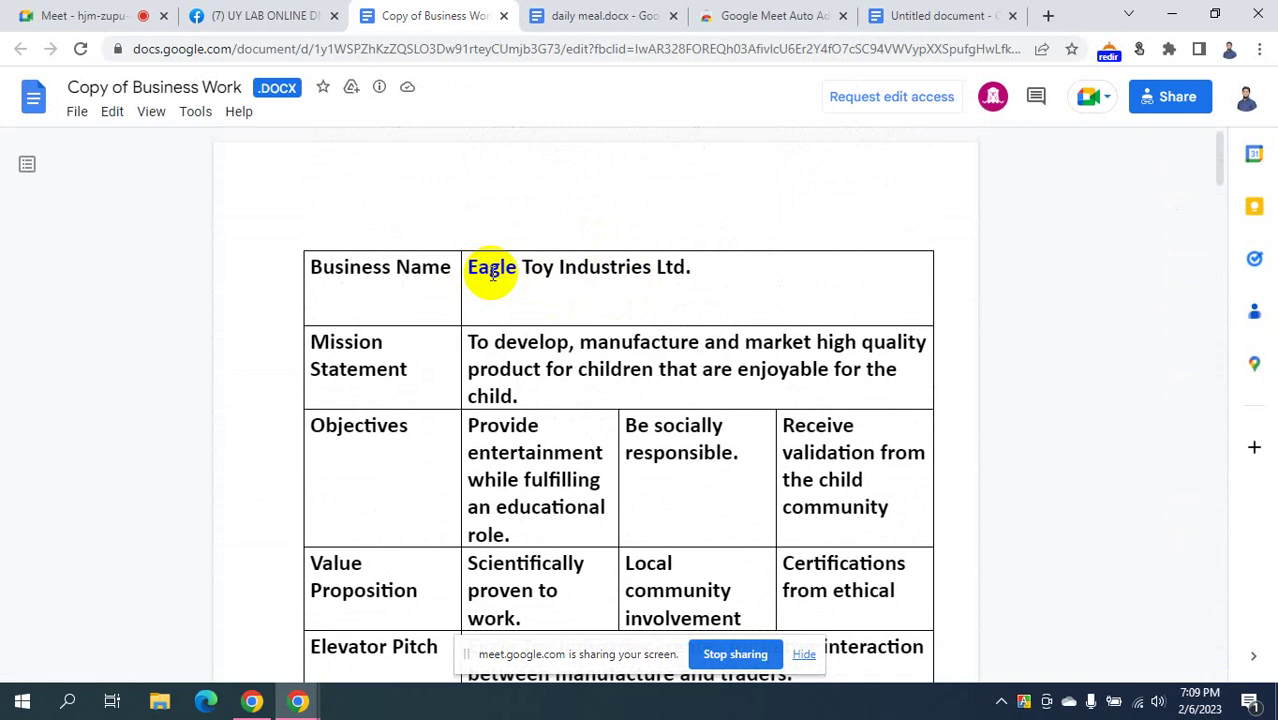
left_click(265, 12)
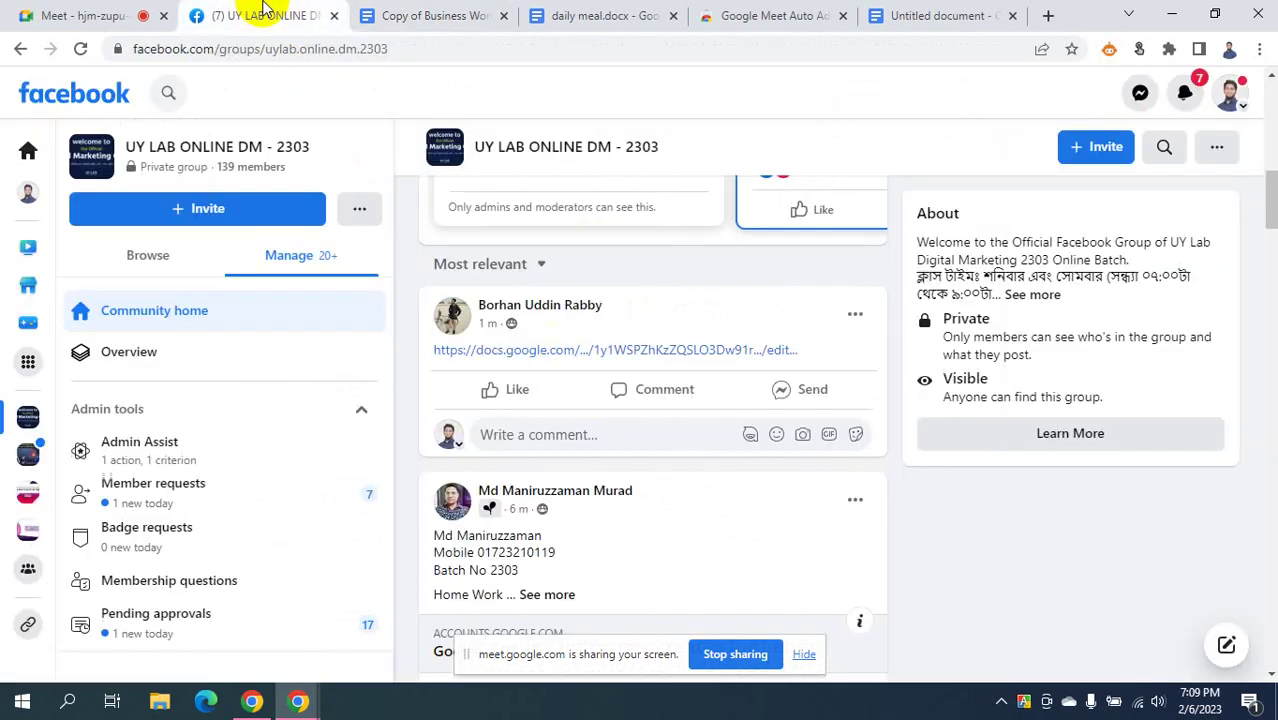
left_click(450, 14)
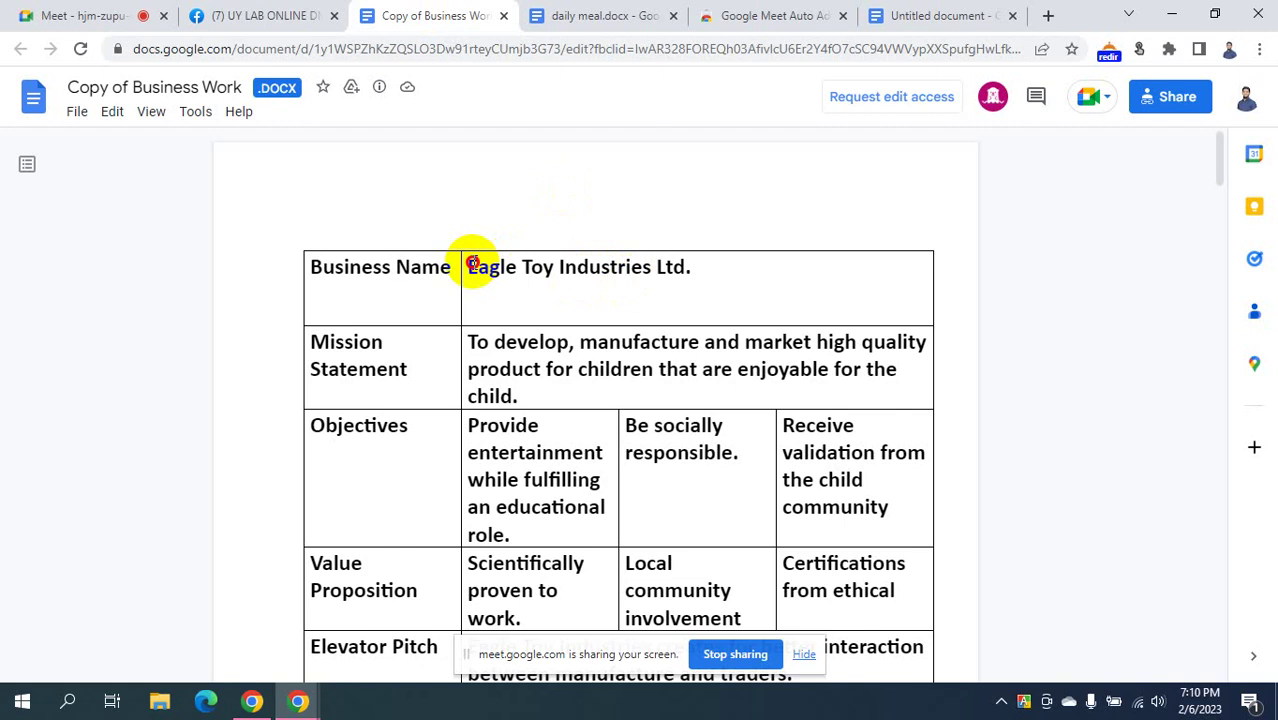
left_click_drag(468, 265, 687, 273)
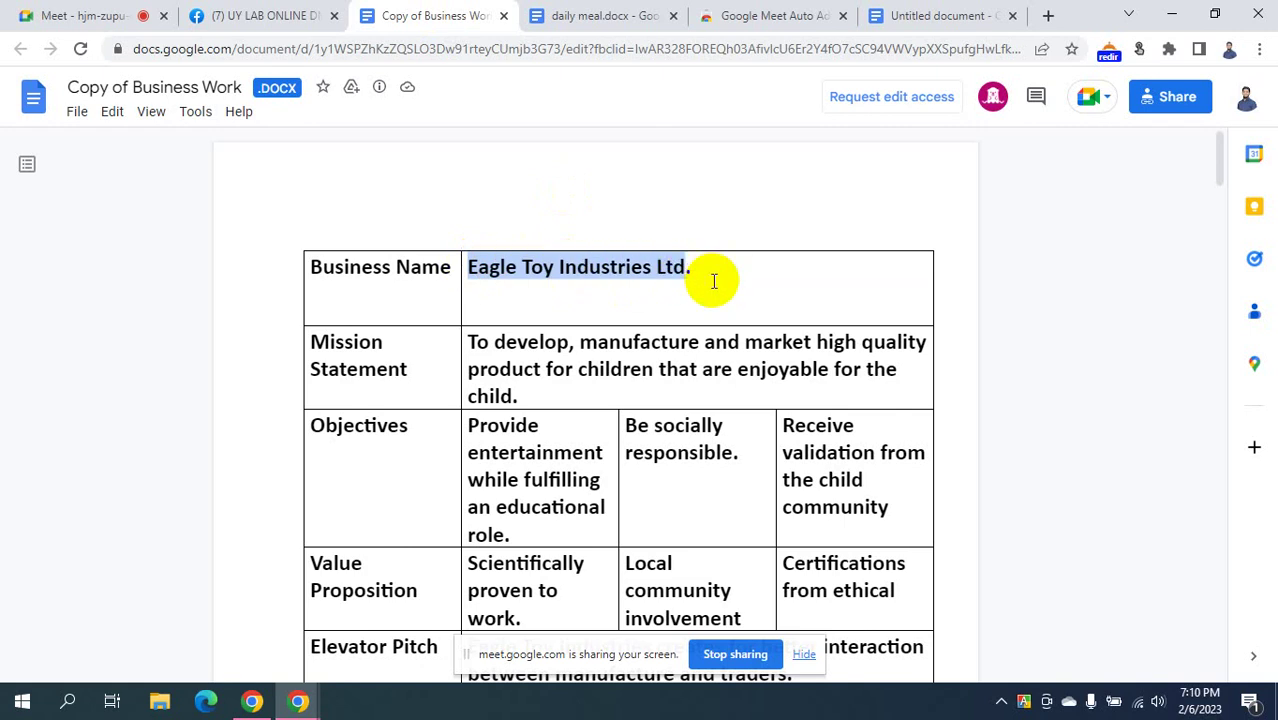
scroll(714, 281, "down", 1)
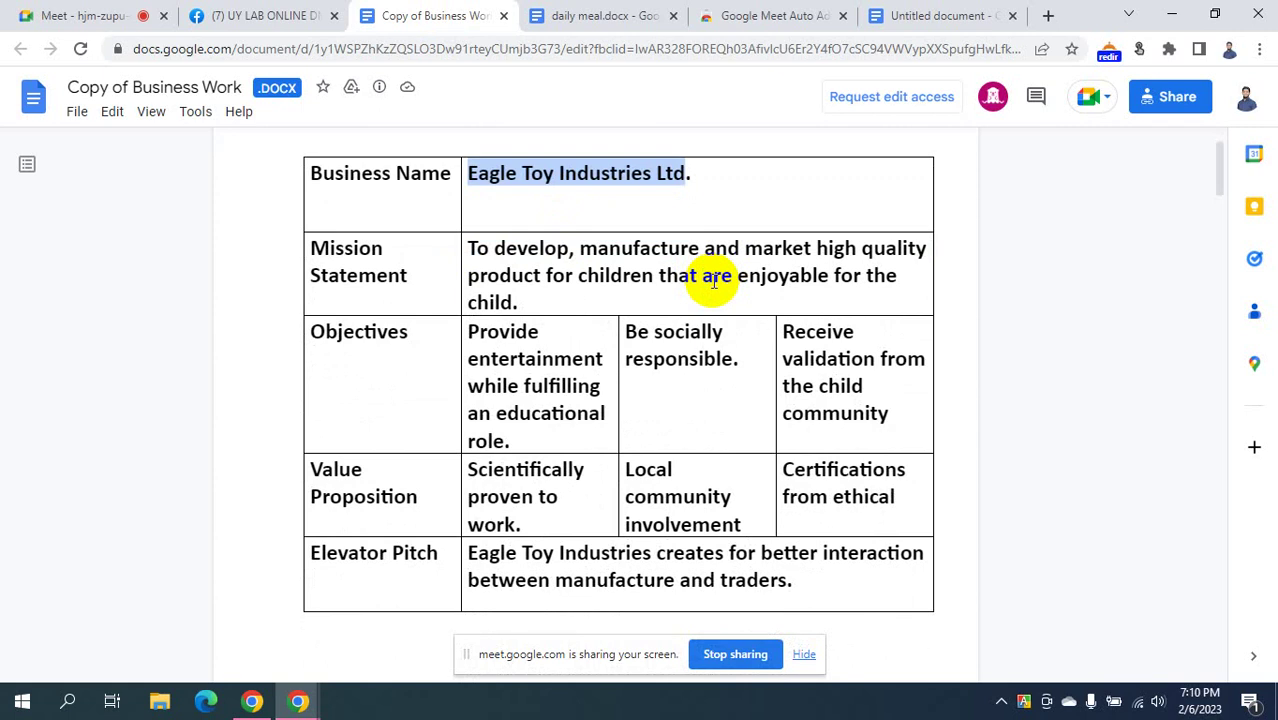
left_click_drag(548, 297, 474, 258)
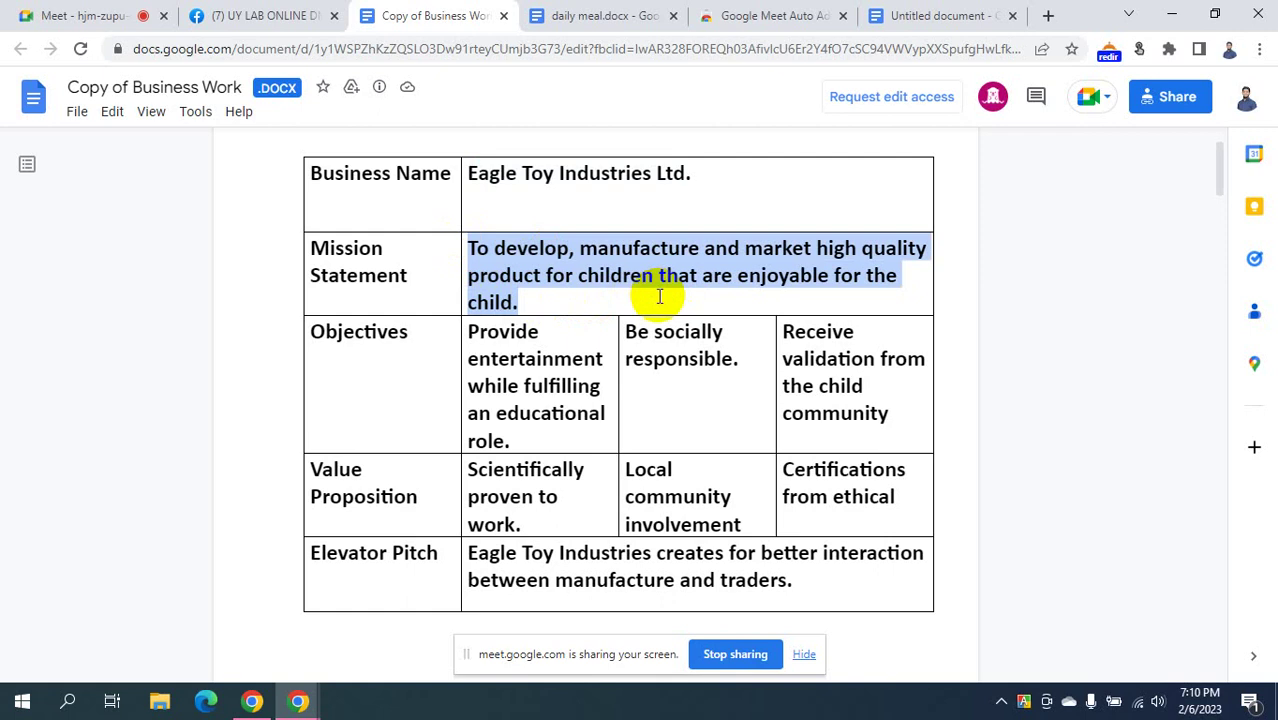
left_click_drag(786, 331, 819, 385)
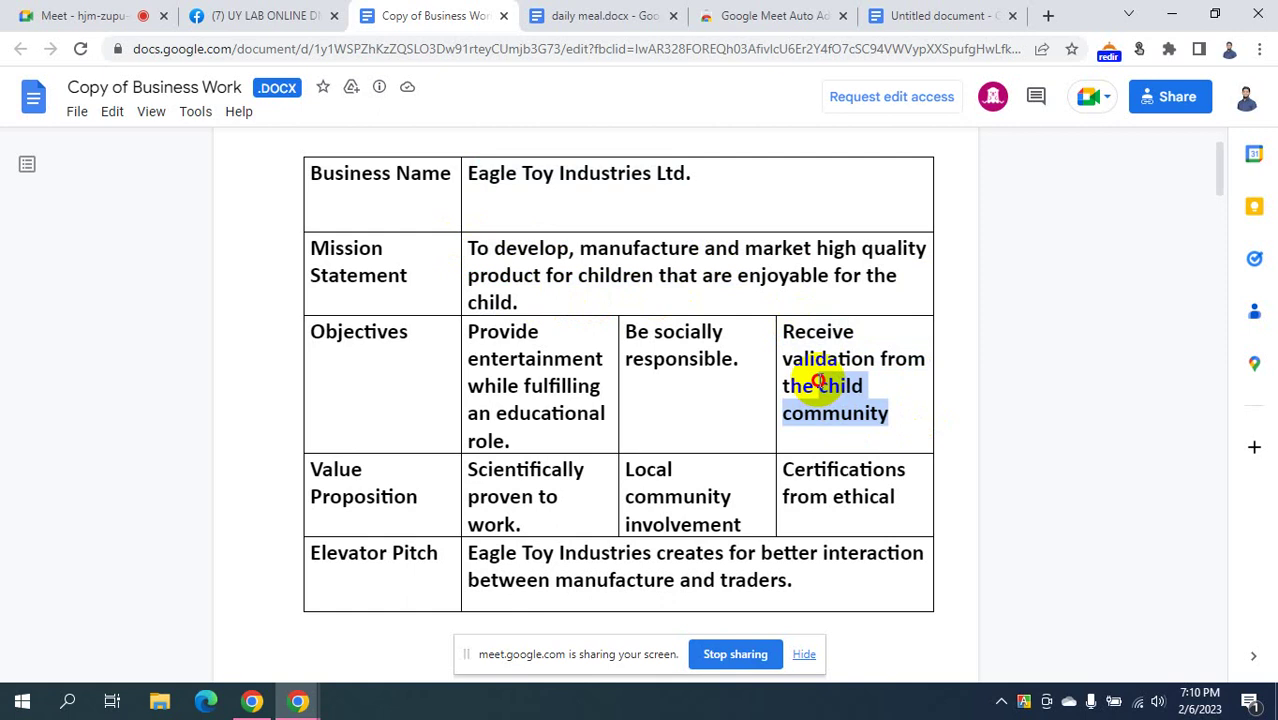
left_click(860, 392)
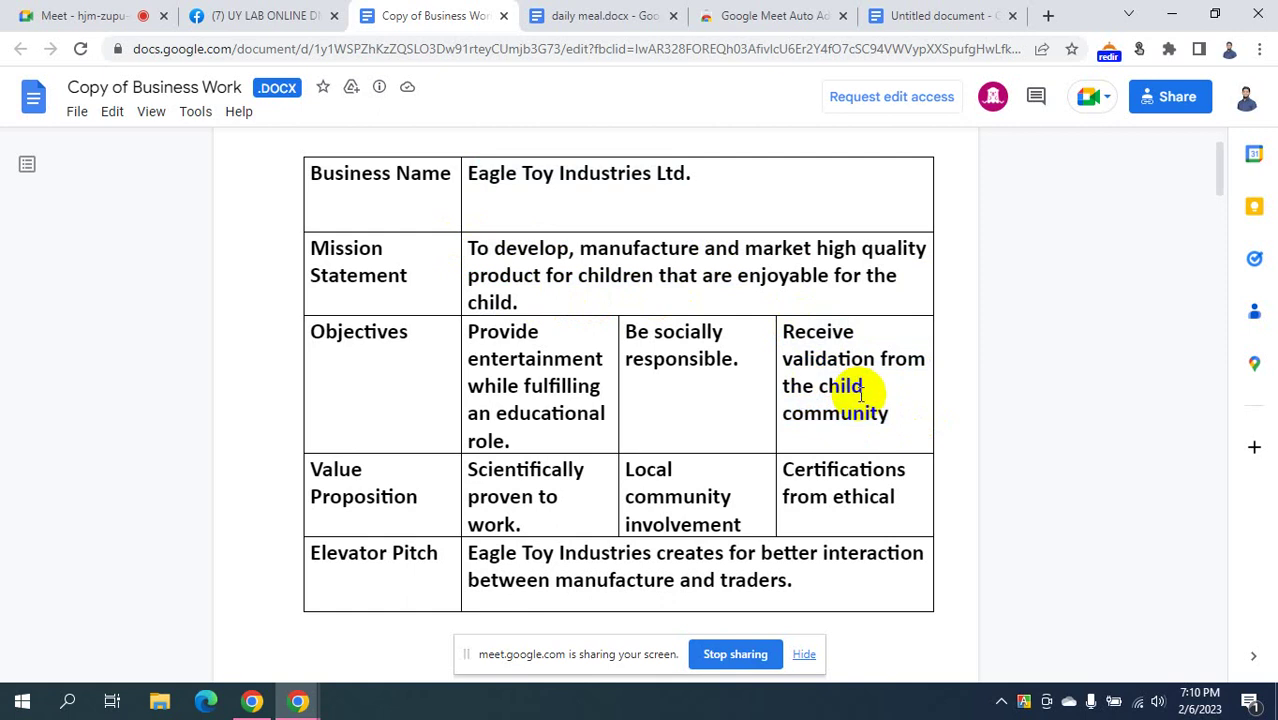
left_click_drag(890, 414, 824, 383)
left_click(893, 391)
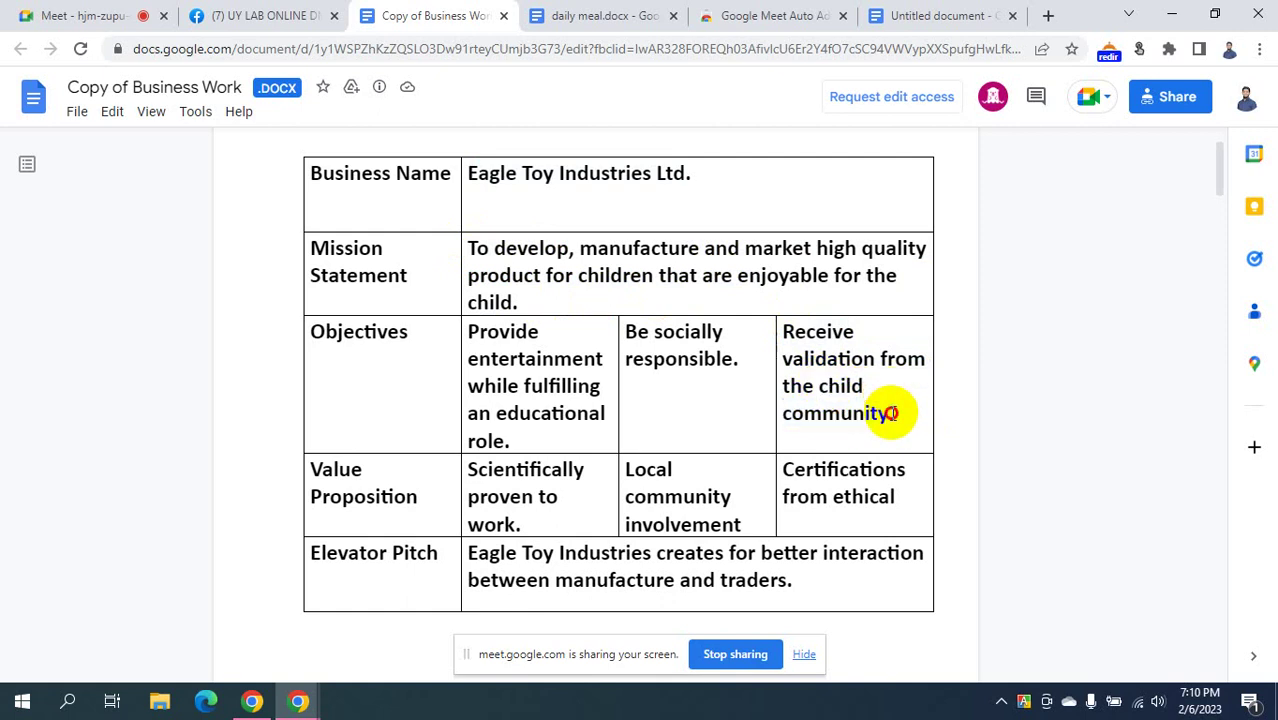
left_click_drag(886, 413, 793, 331)
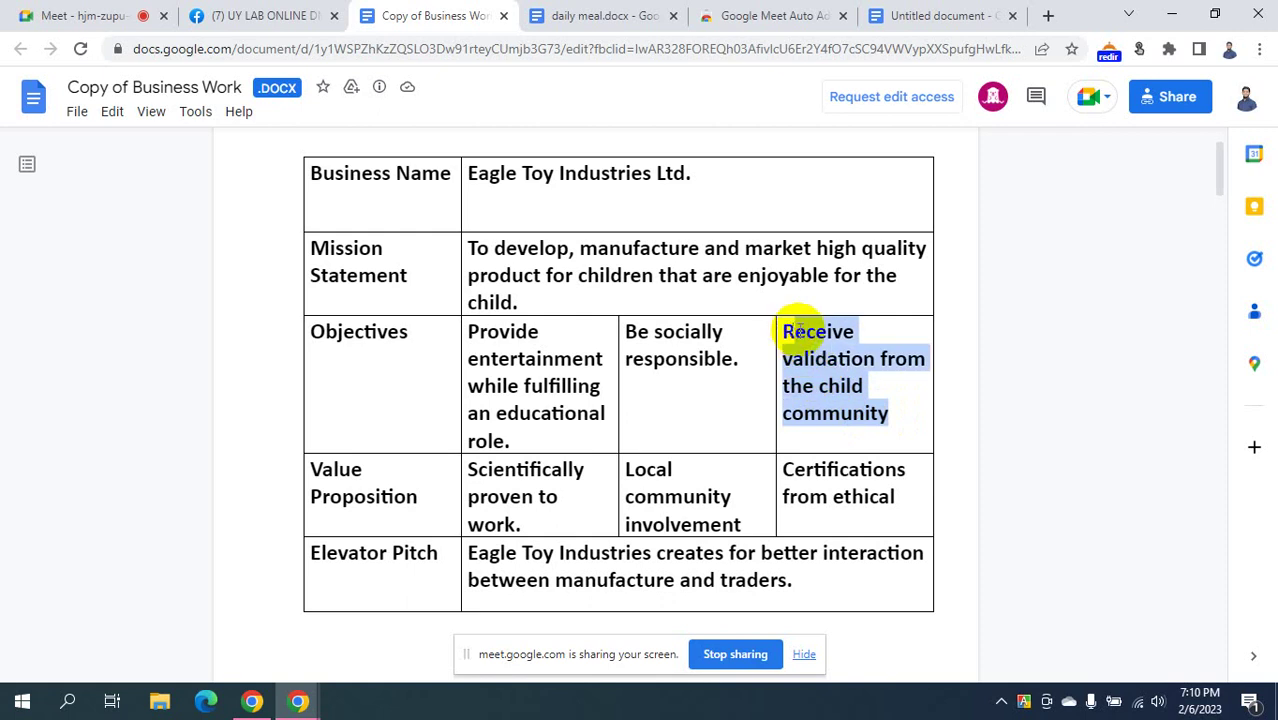
left_click(819, 359)
left_click_drag(890, 416, 818, 387)
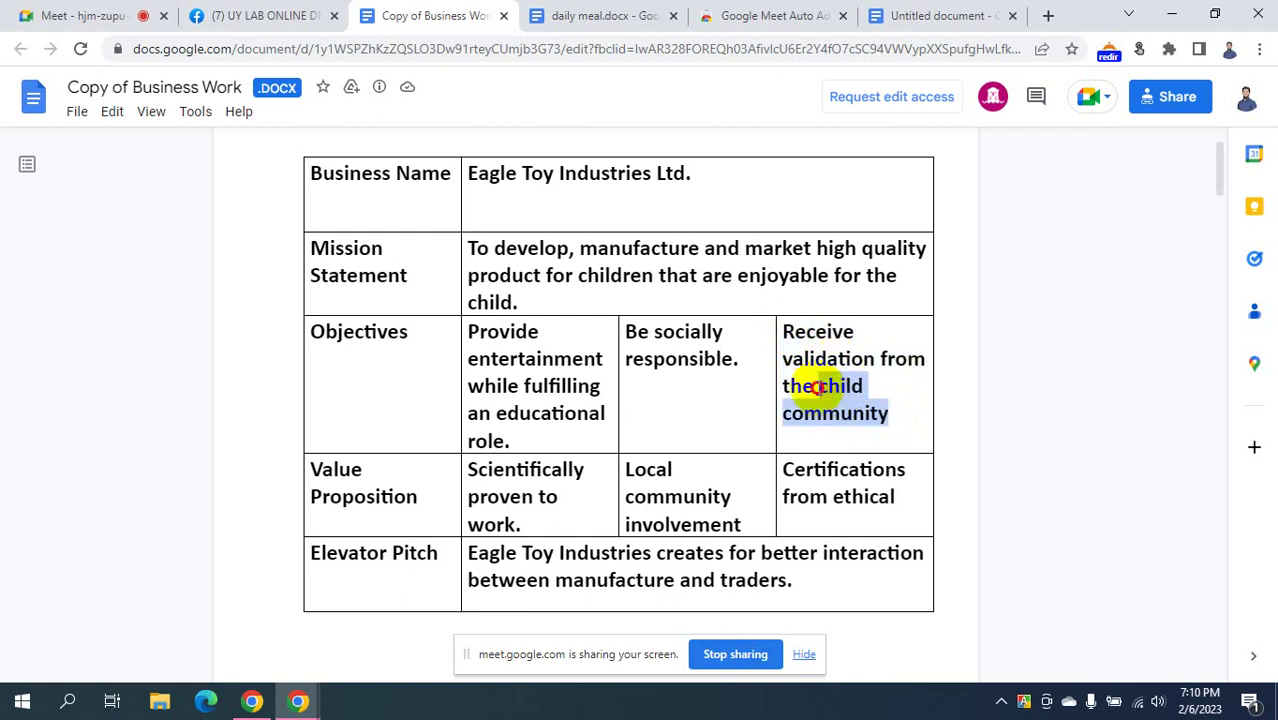
left_click(898, 391)
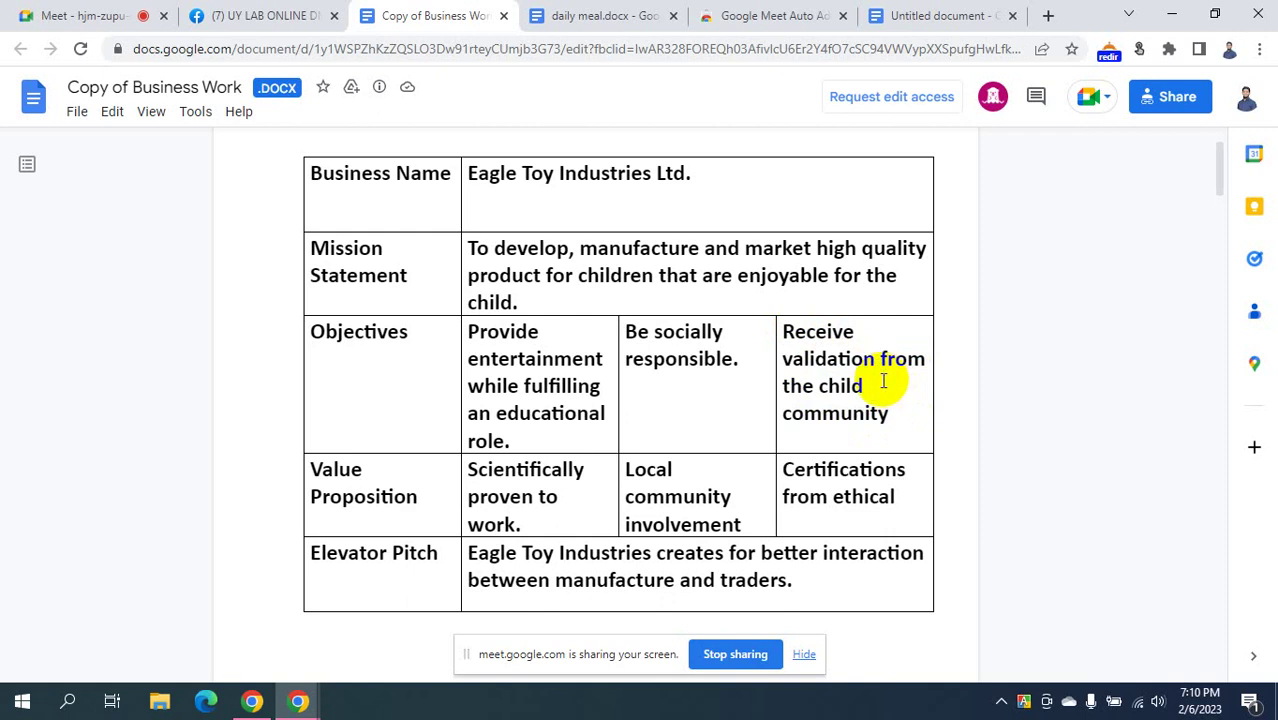
left_click_drag(894, 413, 788, 337)
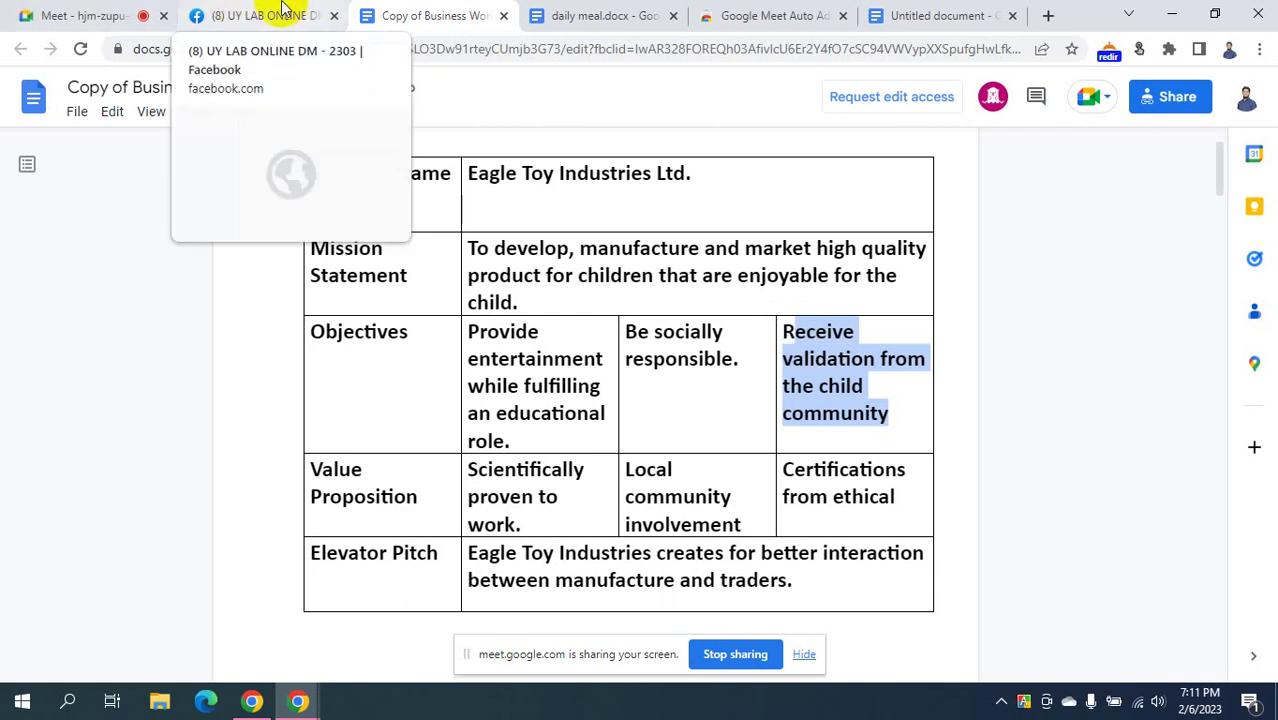
- Select the Mission Statement sentence and scroll down through the worksheet's tables
left_click(298, 12)
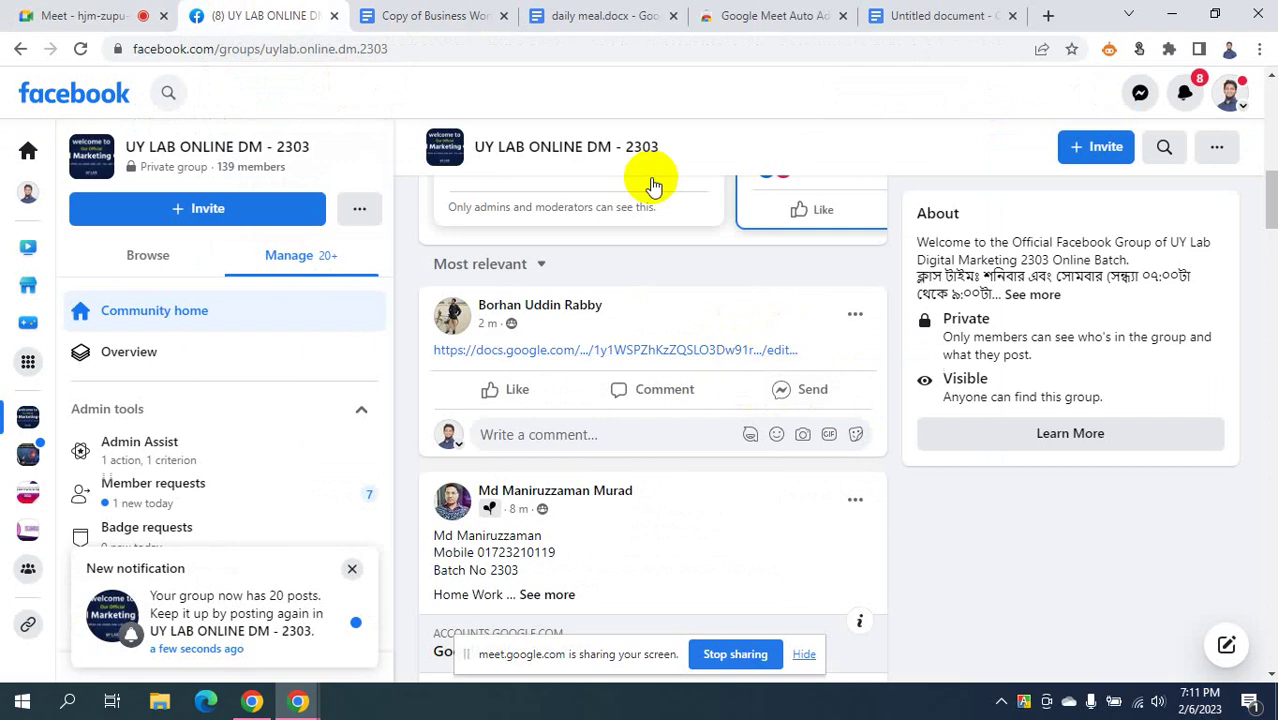
left_click(422, 15)
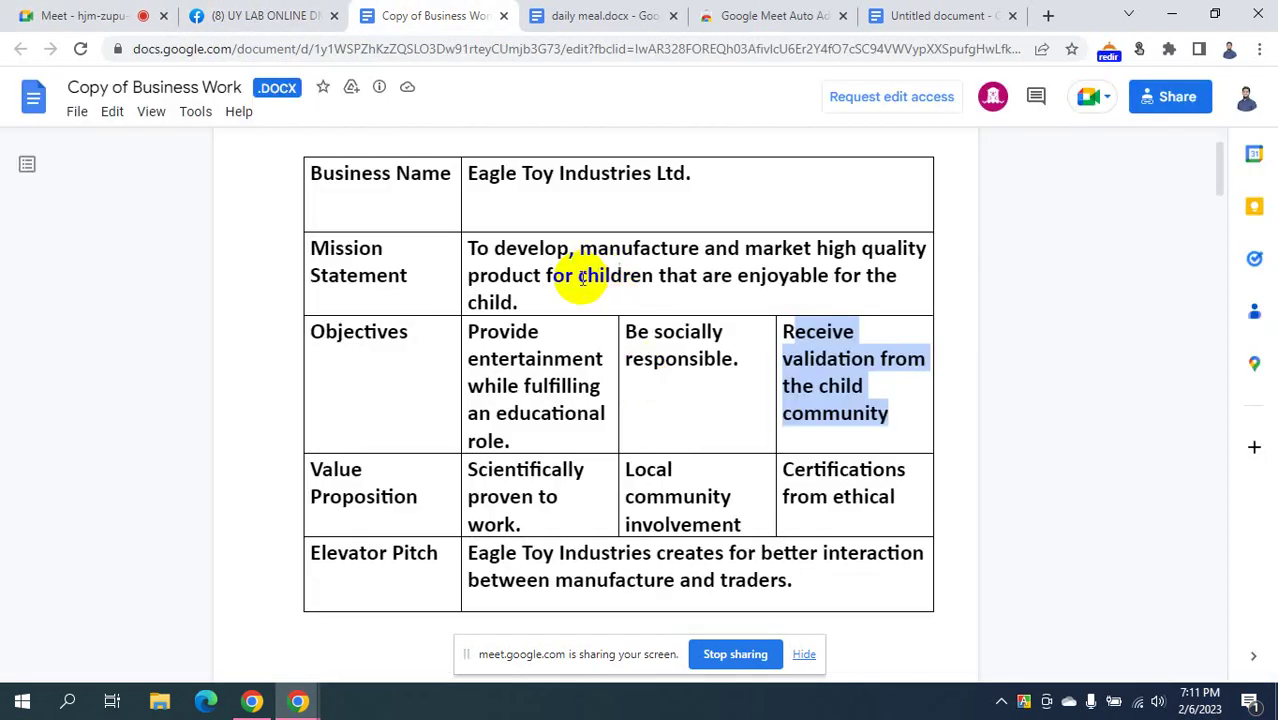
left_click_drag(520, 302, 468, 244)
scroll(575, 387, "down", 5)
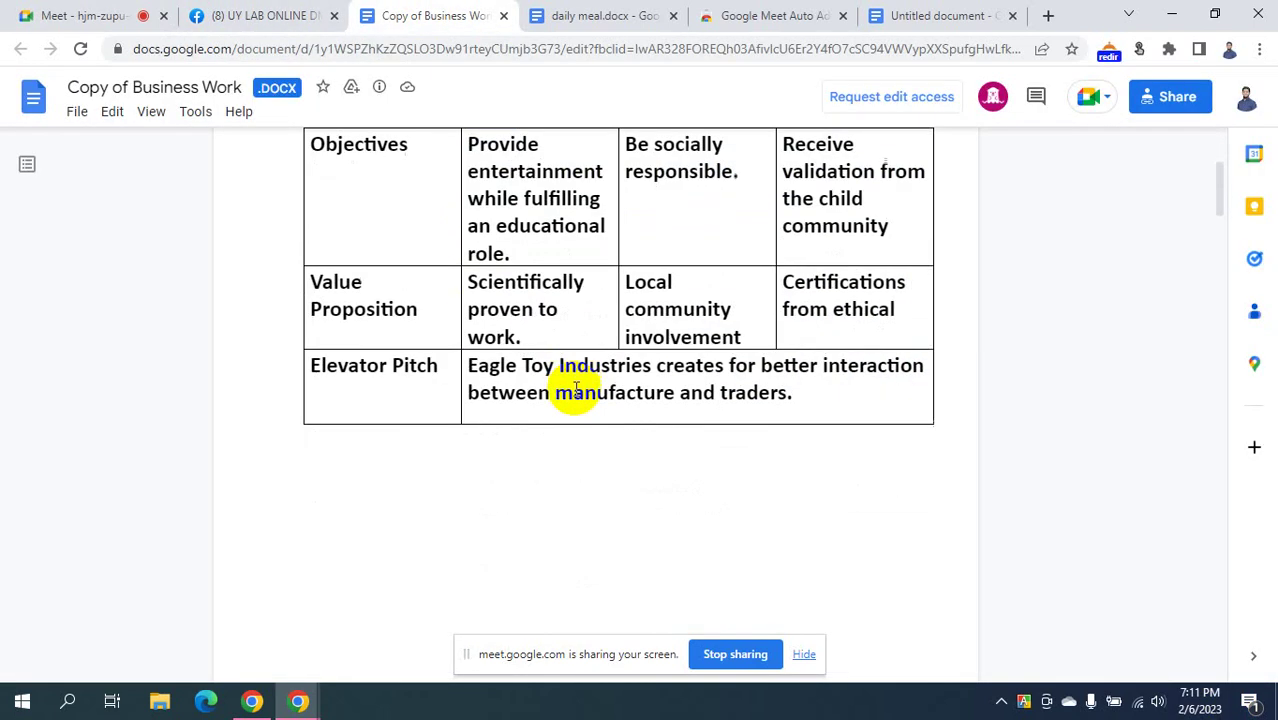
scroll(576, 385, "up", 4)
scroll(576, 389, "down", 10)
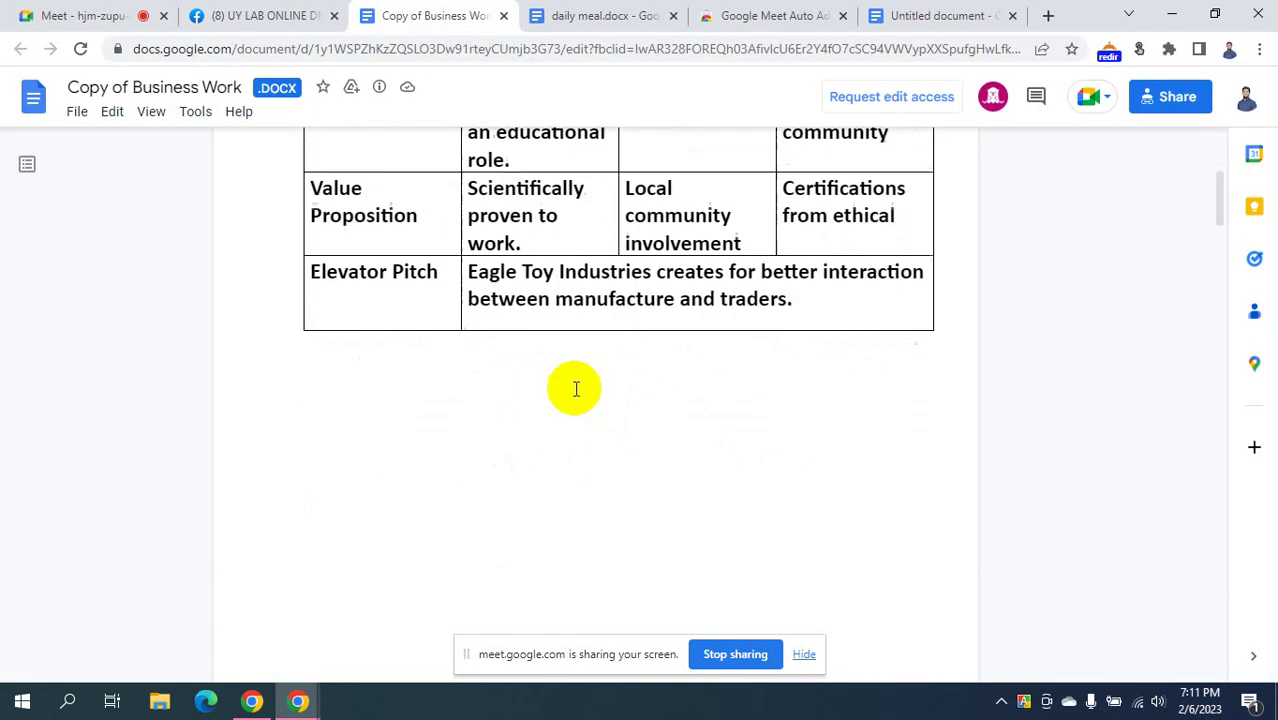
scroll(576, 389, "down", 8)
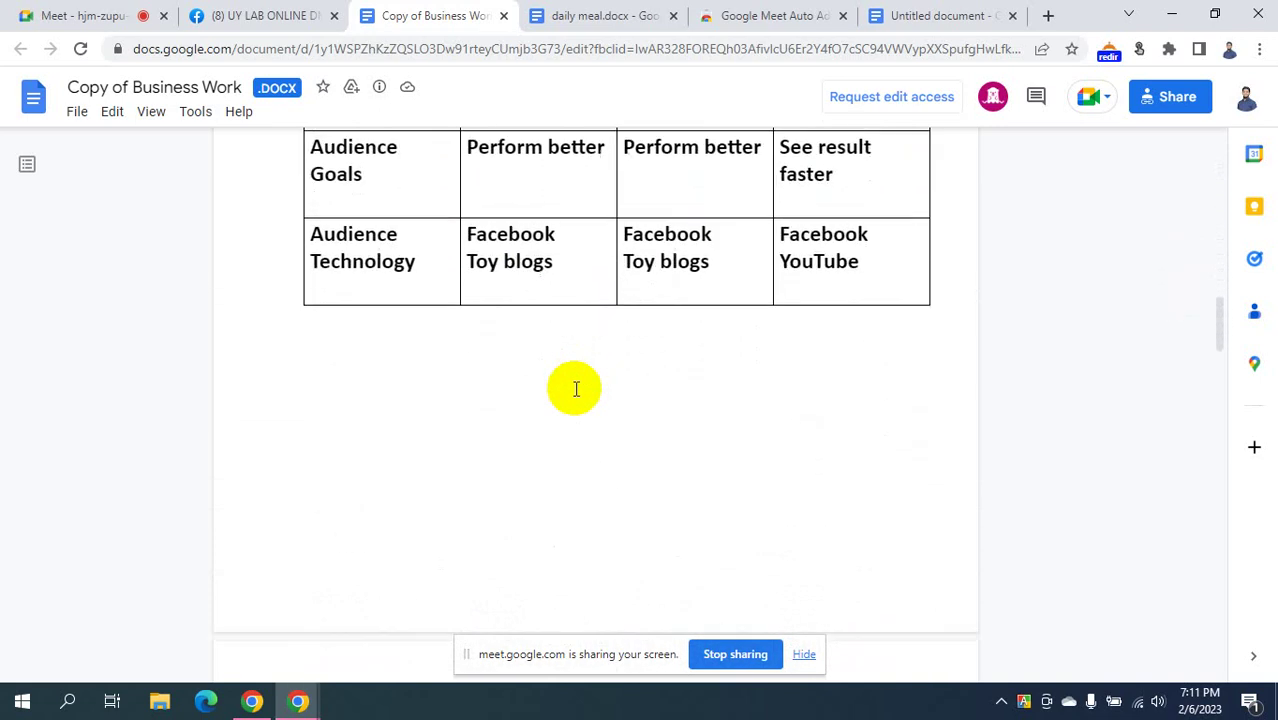
scroll(576, 389, "down", 5)
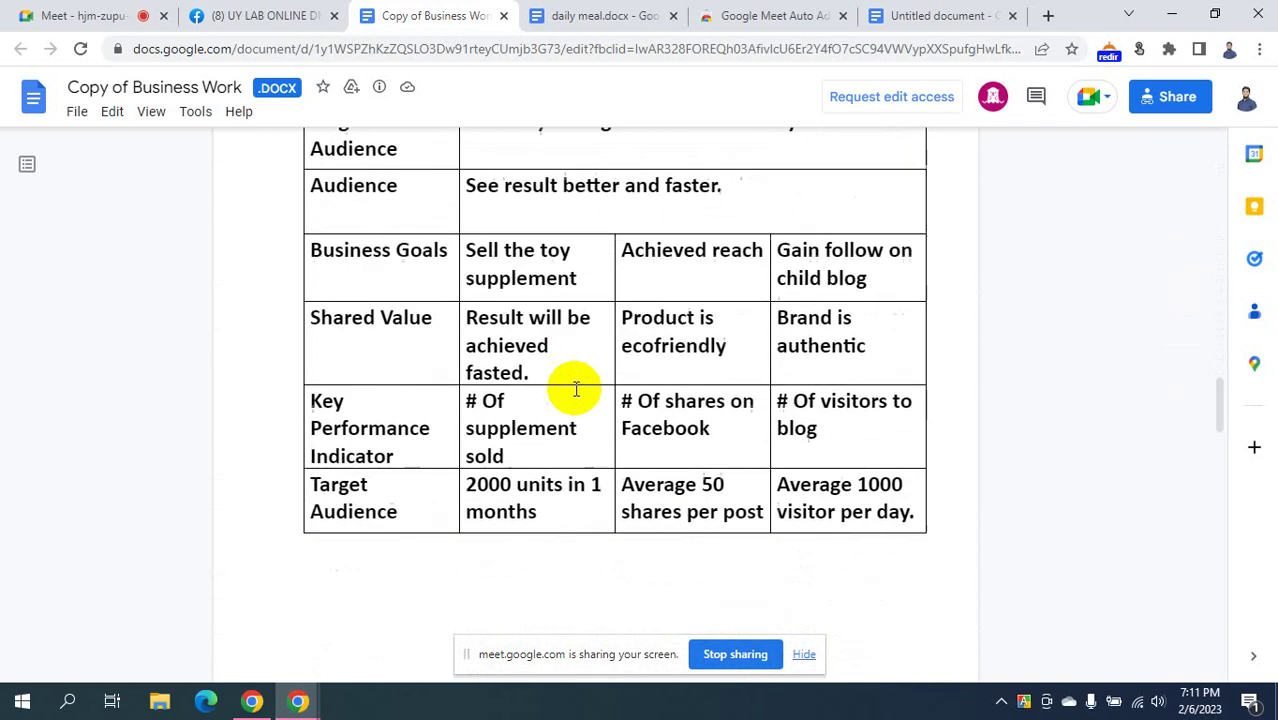
- Scroll back through the worksheet's five pages and return to the Facebook group feed
scroll(576, 389, "up", 4)
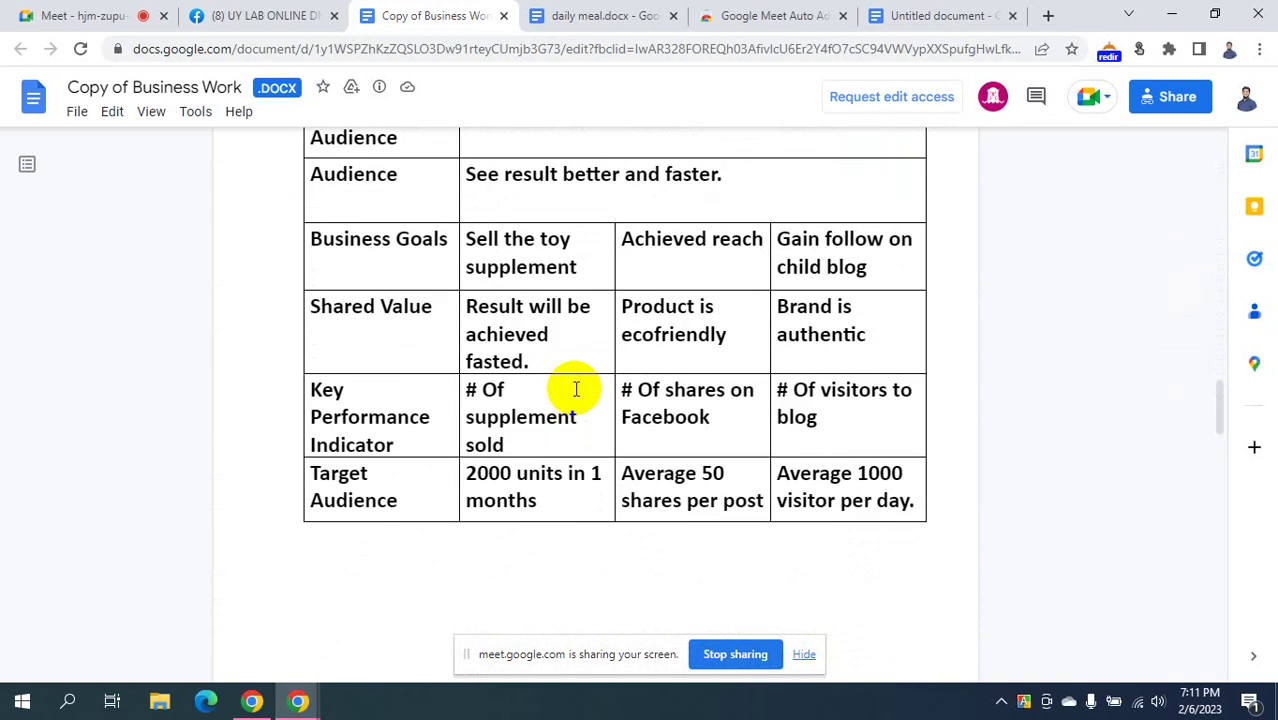
scroll(576, 389, "down", 15)
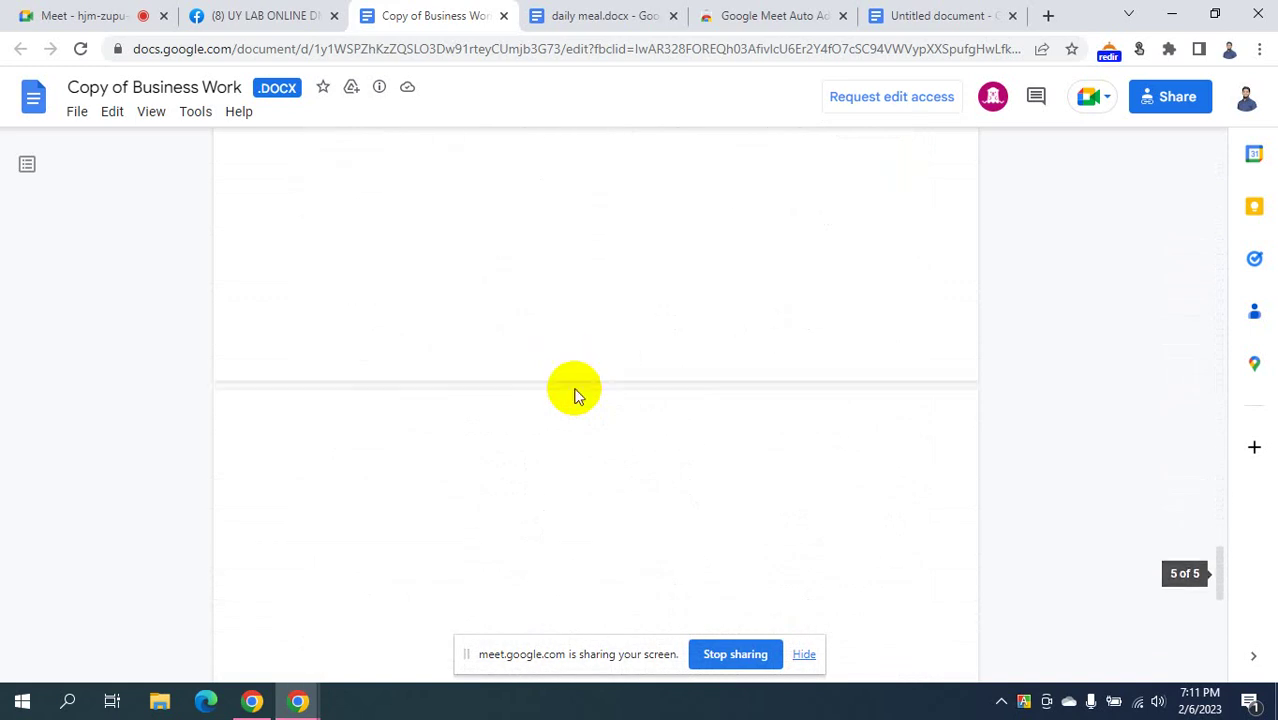
scroll(576, 393, "down", 3)
scroll(576, 389, "up", 2)
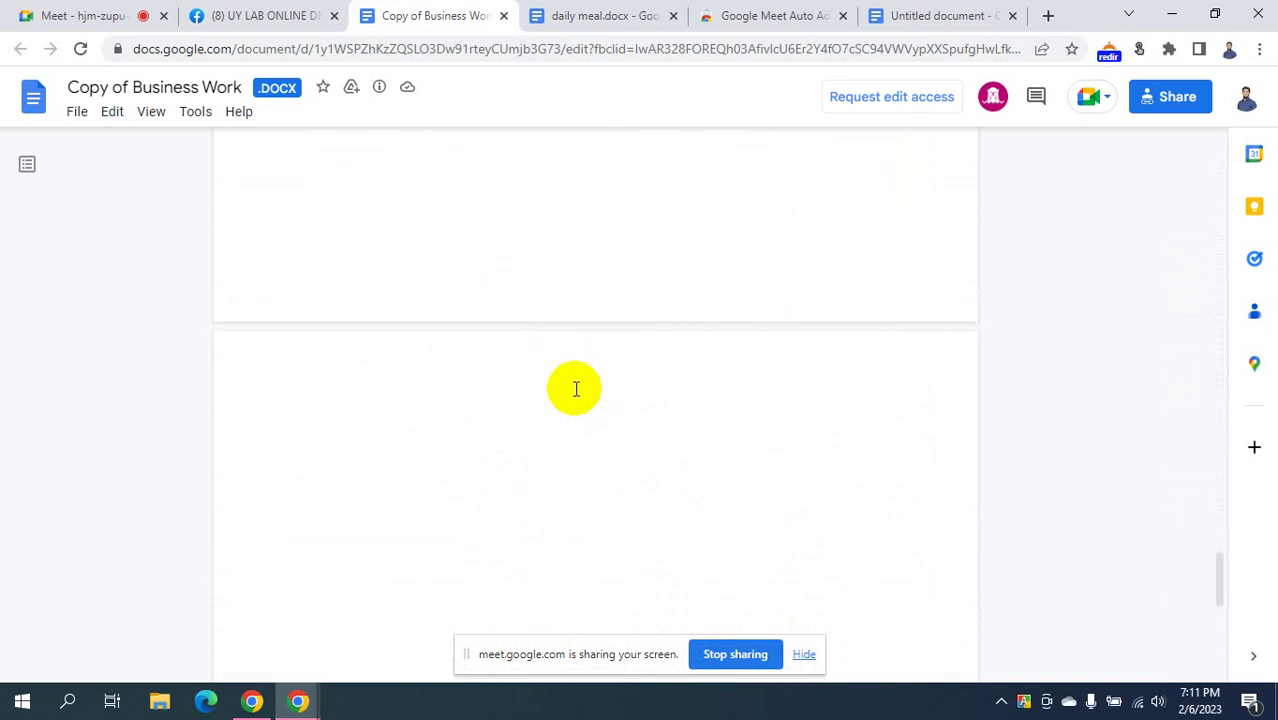
scroll(576, 389, "up", 15)
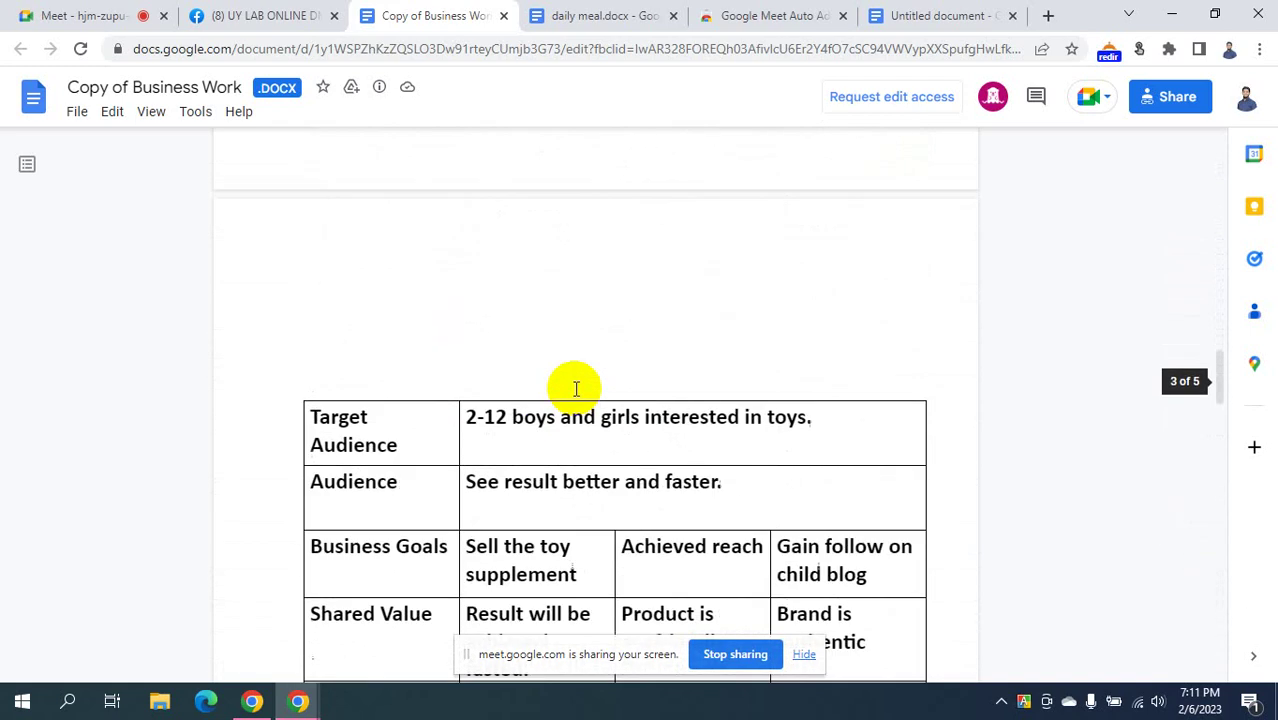
scroll(576, 389, "up", 2)
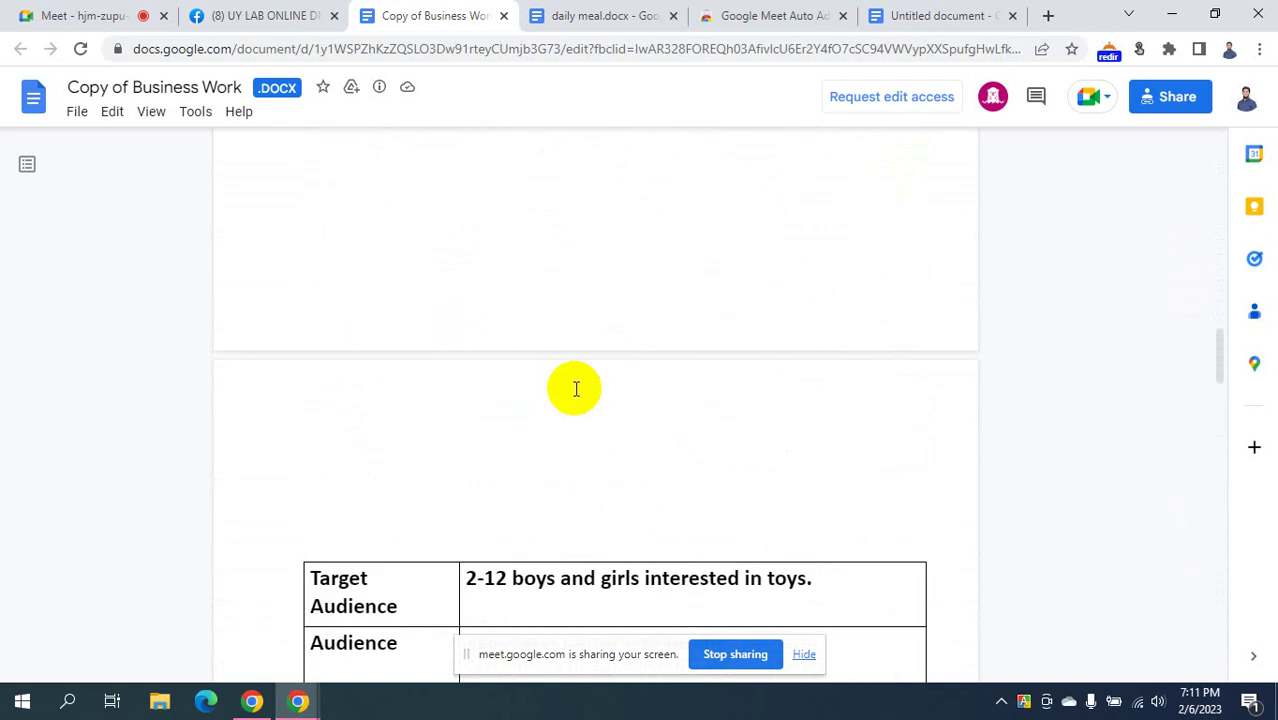
left_click(258, 15)
- Expand the homework post and open its Google Drive link, which shows access denied
scroll(599, 349, "down", 2)
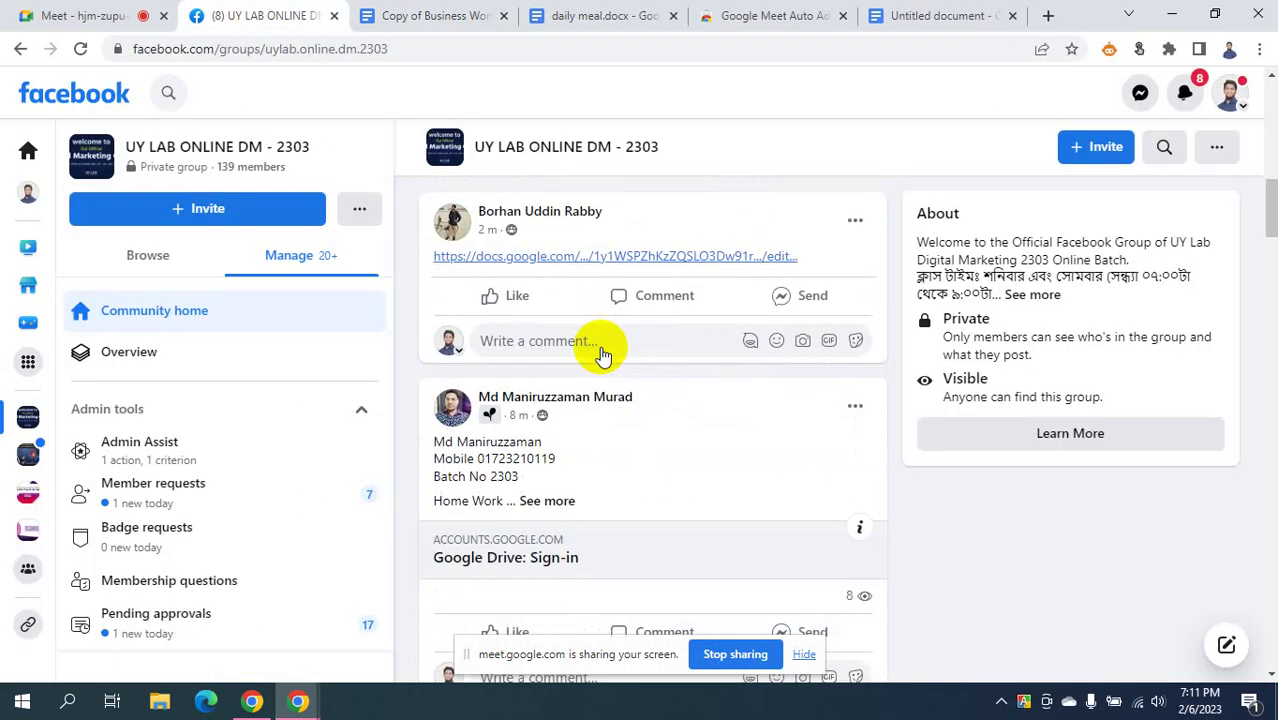
left_click(546, 410)
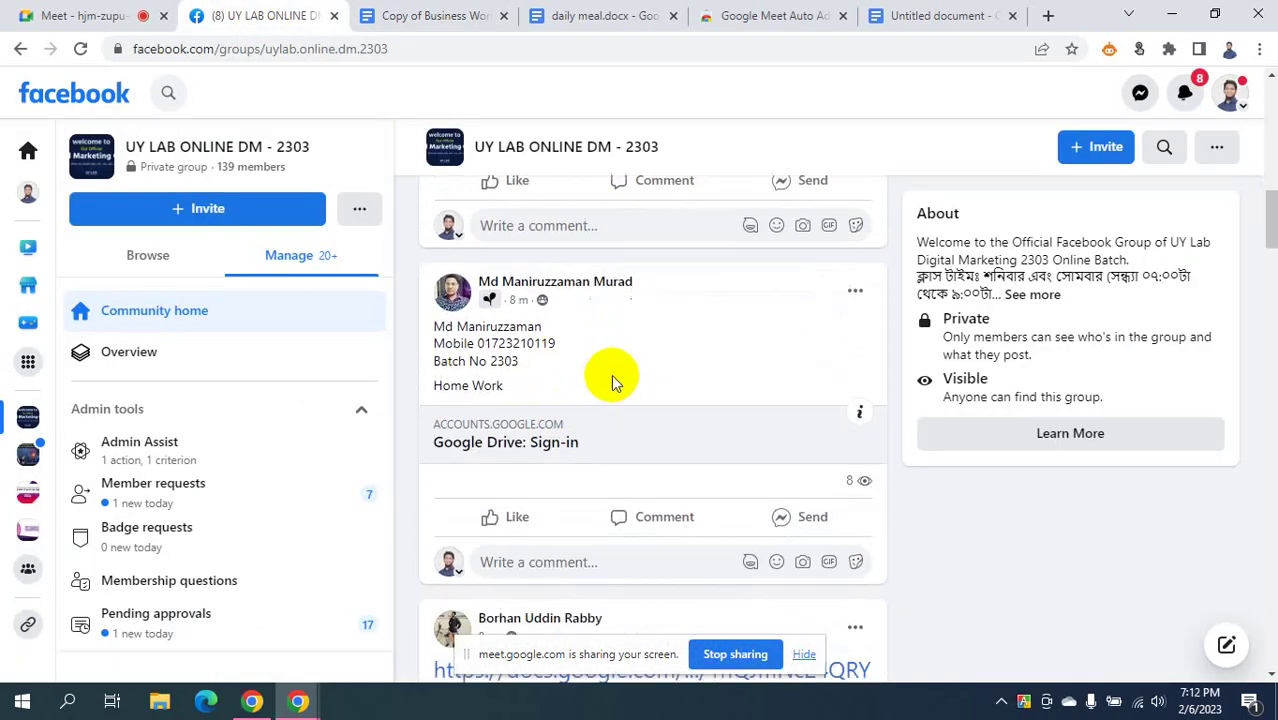
scroll(611, 376, "down", 1)
right_click(545, 365)
left_click(549, 373)
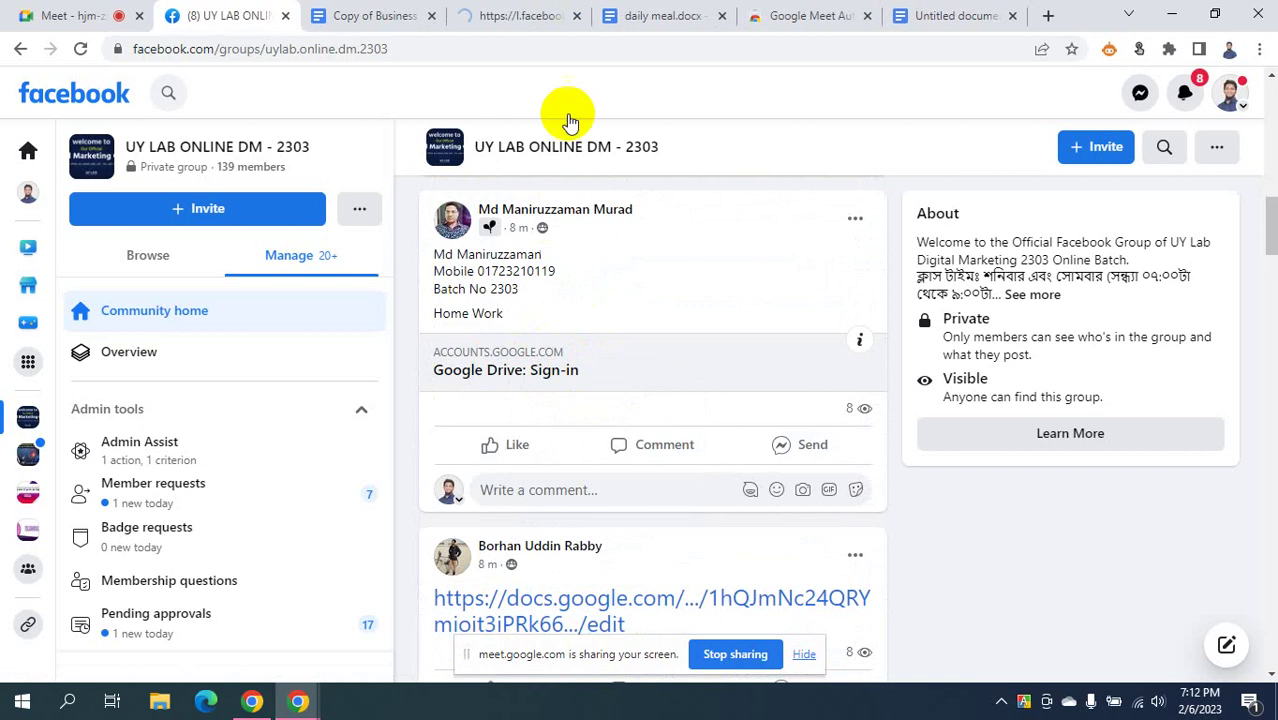
left_click(515, 15)
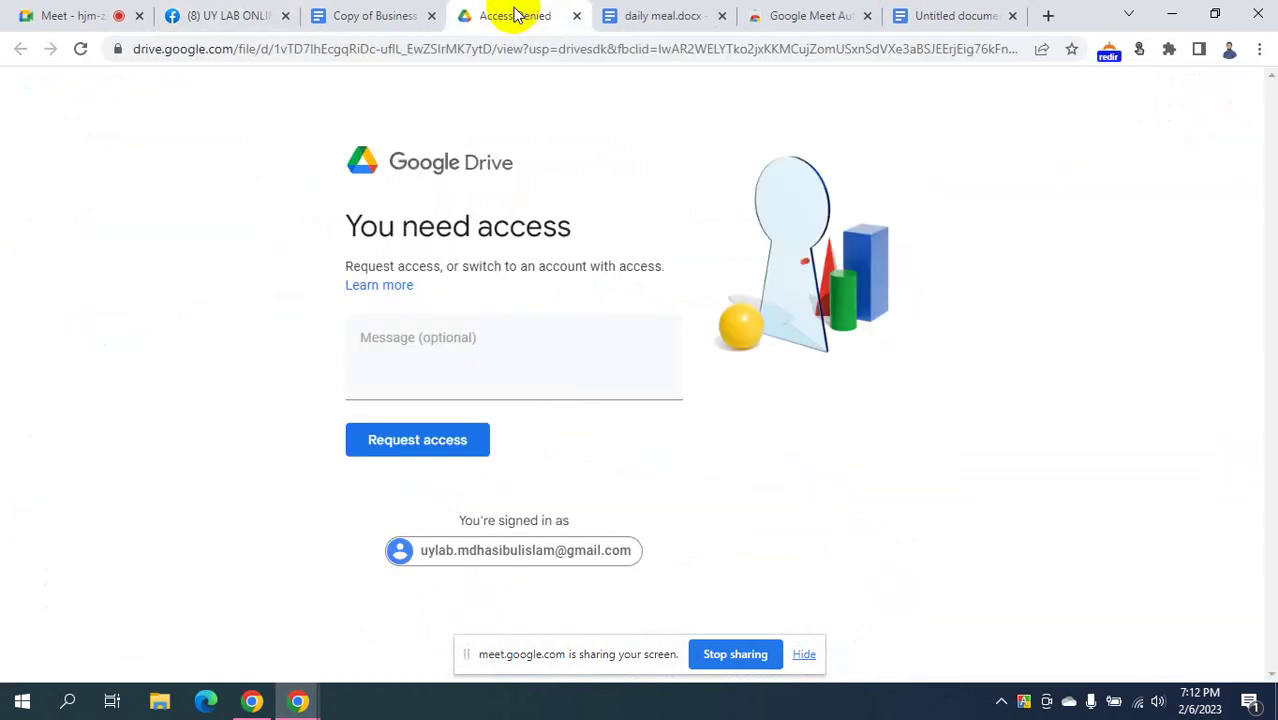
left_click(196, 16)
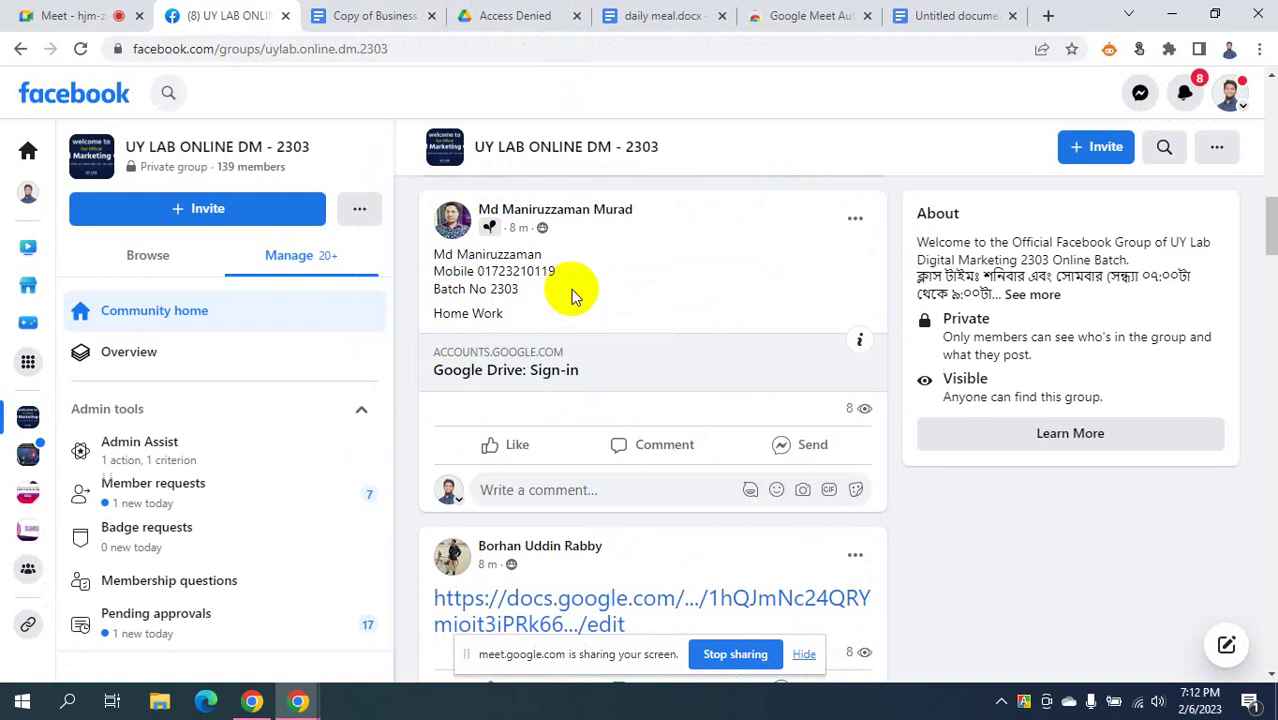
left_click(508, 12)
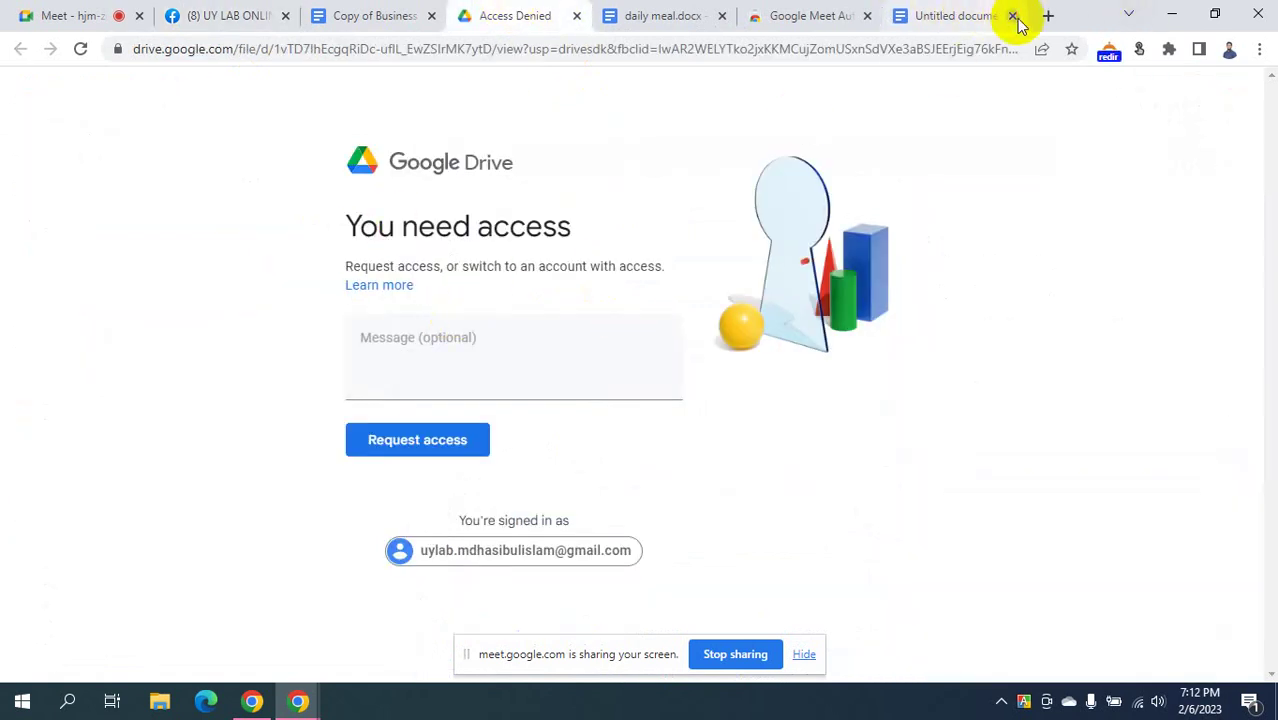
- Close the untitled document, Meet extension, daily meal.docx, denied Drive and Business Work tabs
left_click(1013, 16)
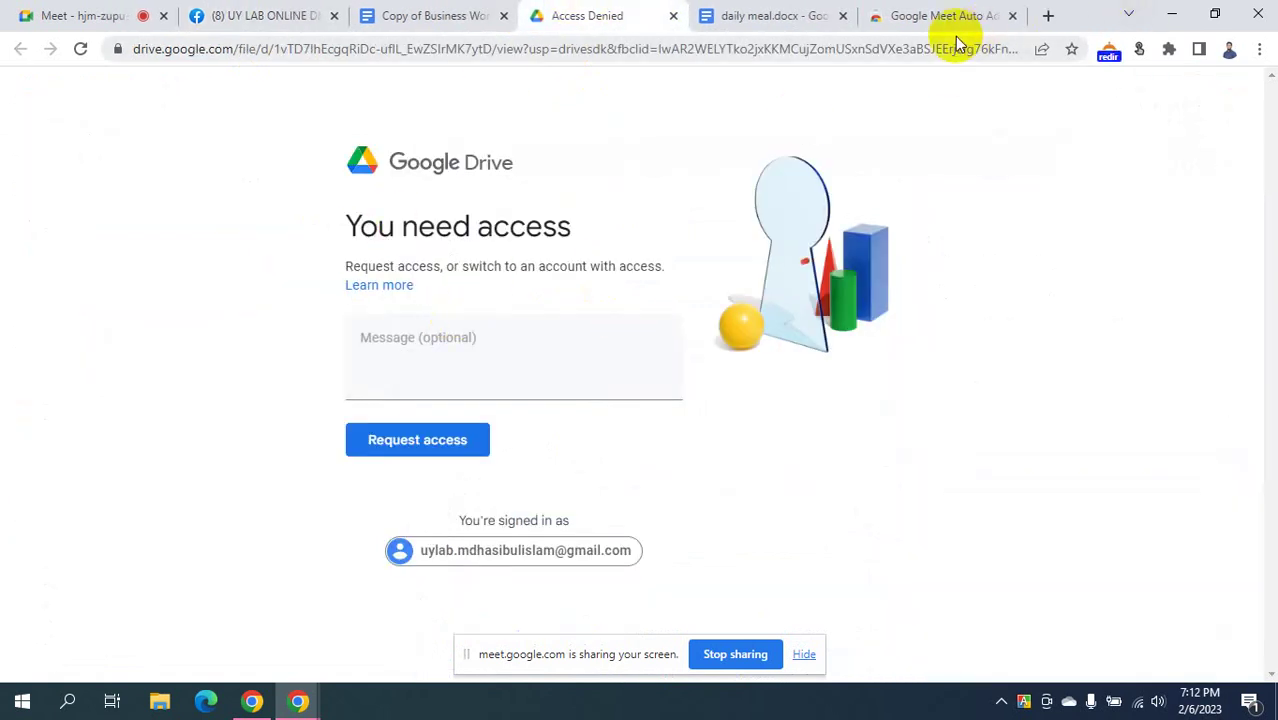
left_click(1013, 16)
left_click(1013, 16)
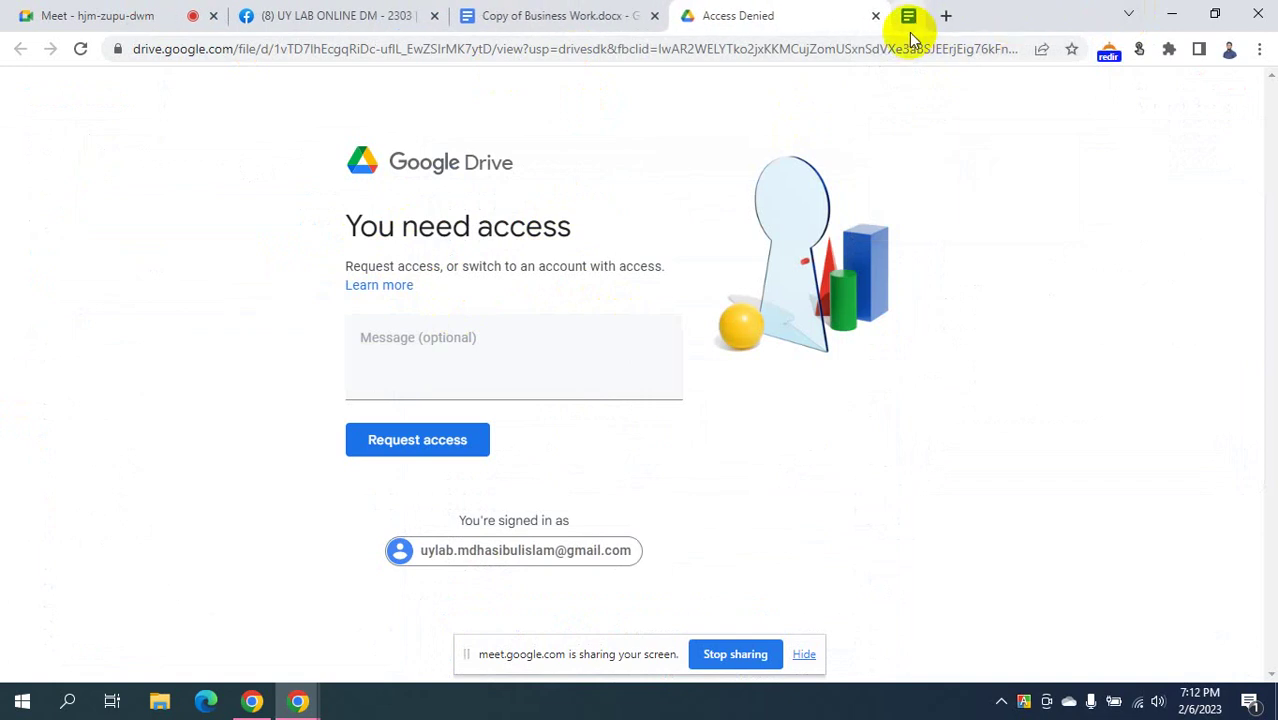
left_click(889, 16)
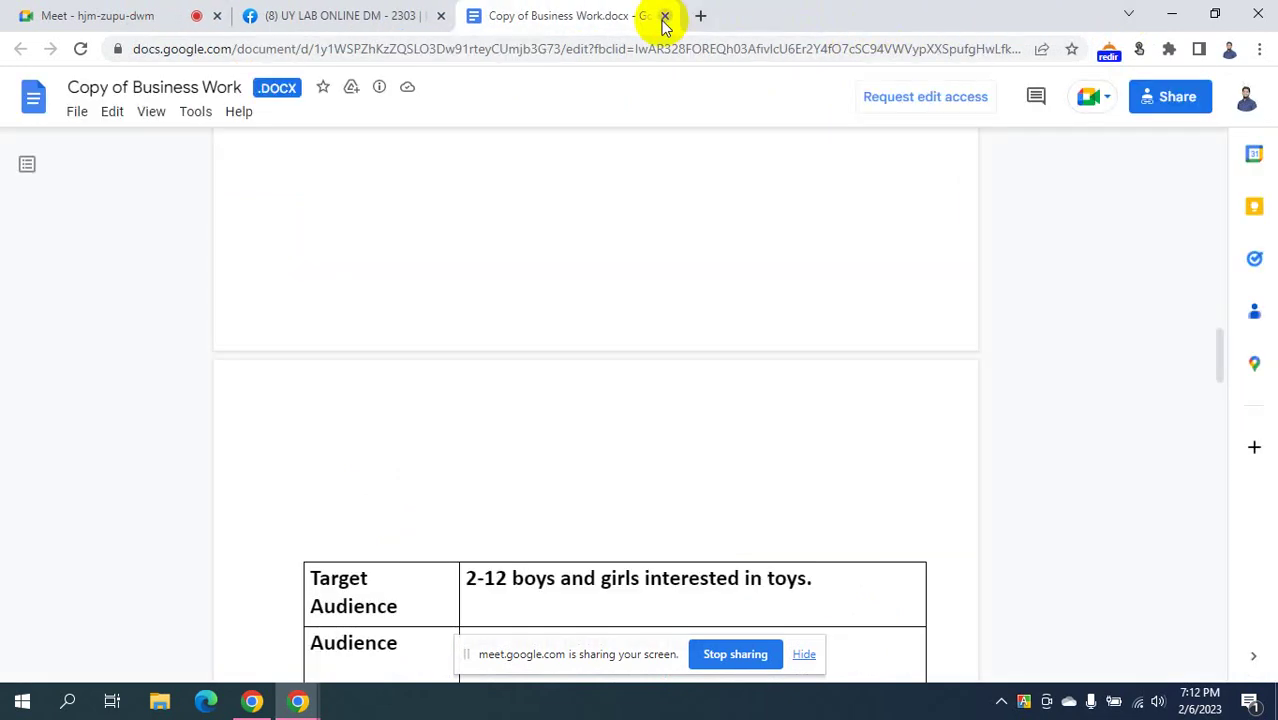
left_click(665, 16)
left_click(441, 170)
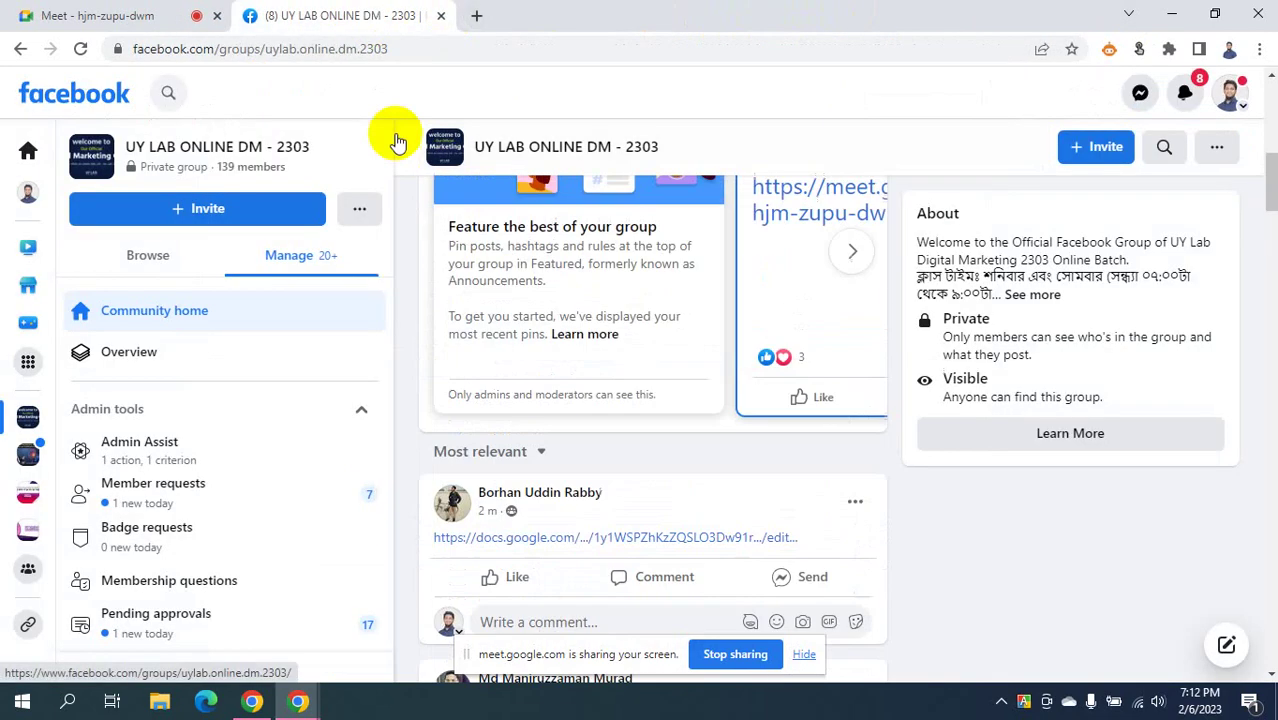
- Reload the group, open Pending approvals, and approve the student's Google Docs assignment post
left_click(80, 48)
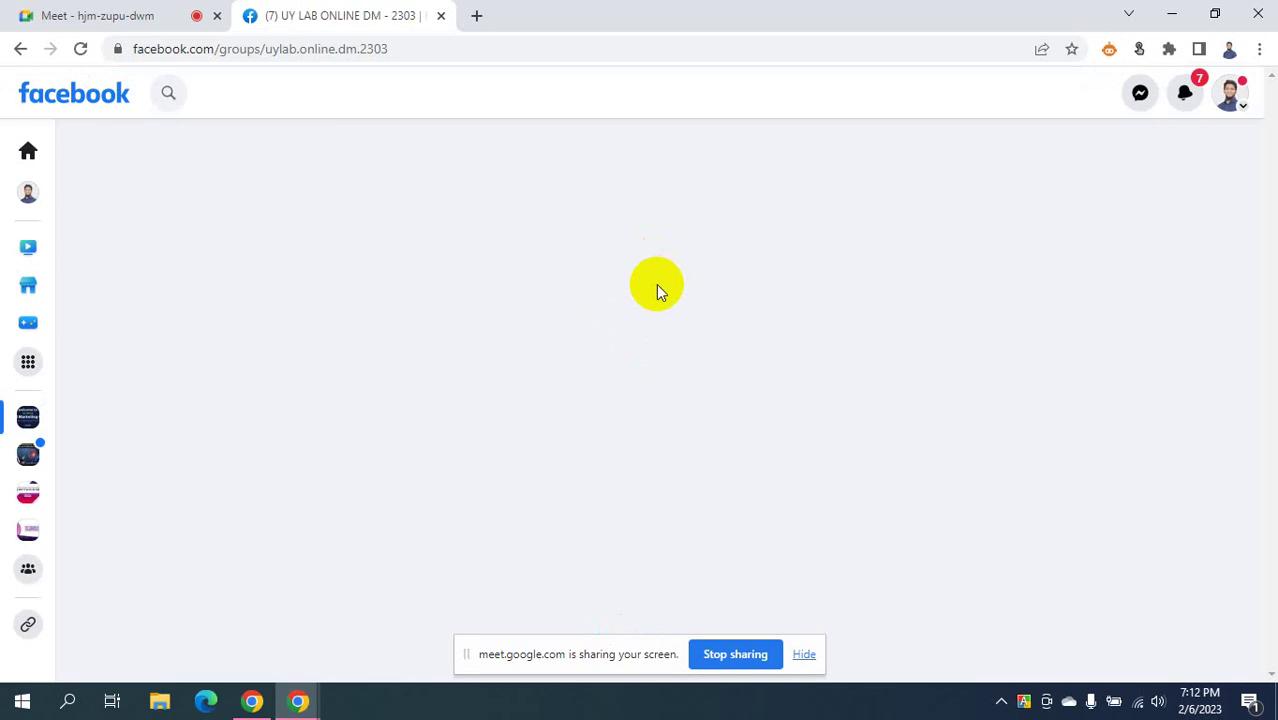
scroll(665, 325, "down", 3)
scroll(671, 326, "down", 12)
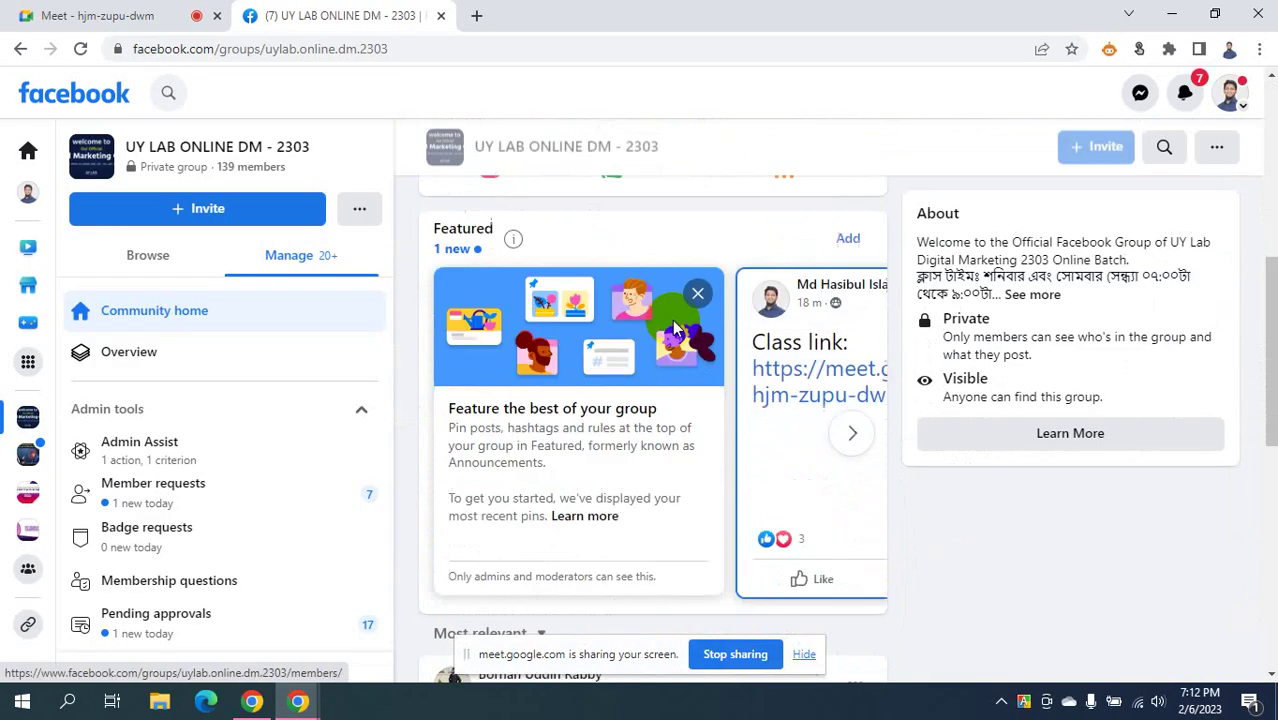
scroll(672, 320, "down", 8)
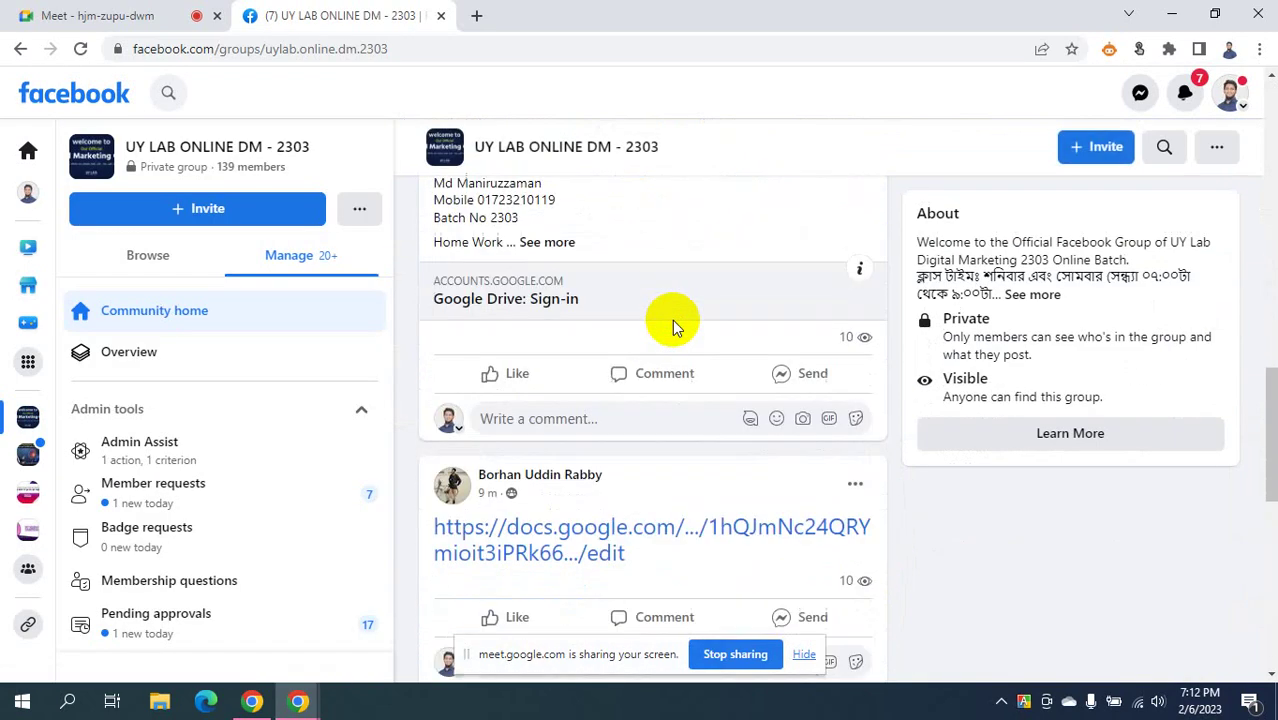
scroll(672, 320, "down", 10)
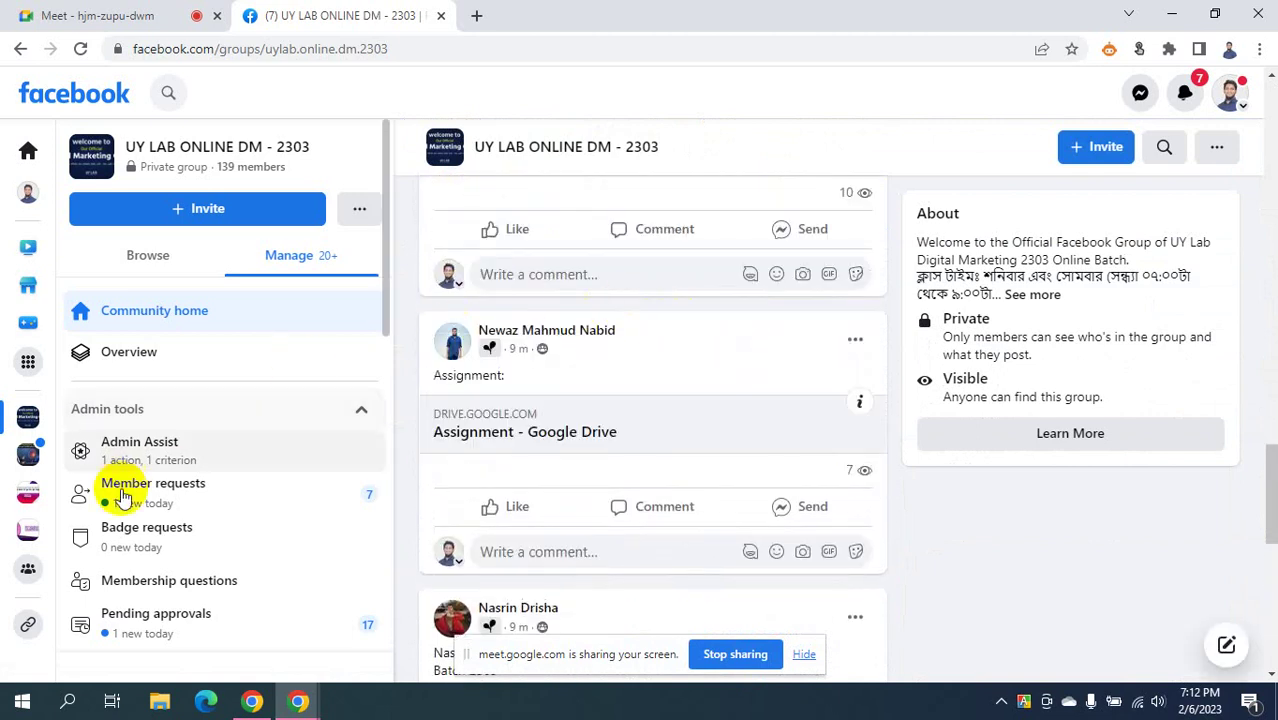
scroll(175, 555, "down", 1)
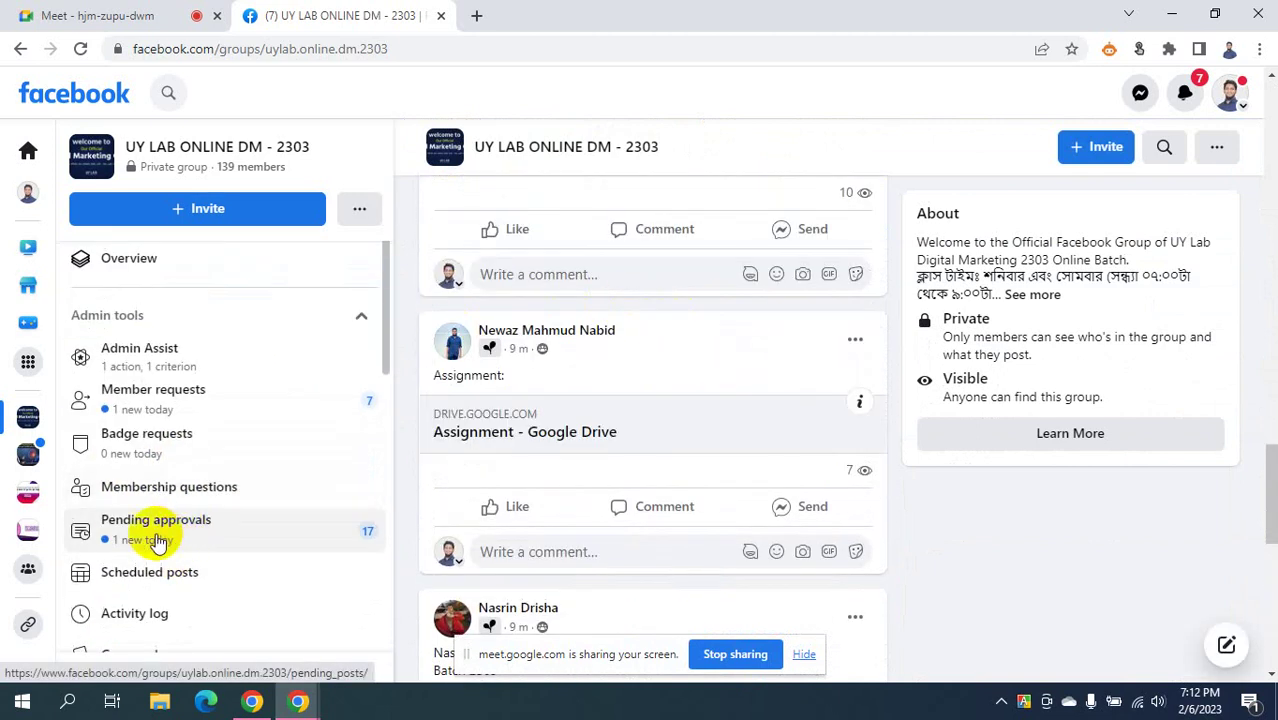
left_click(157, 540)
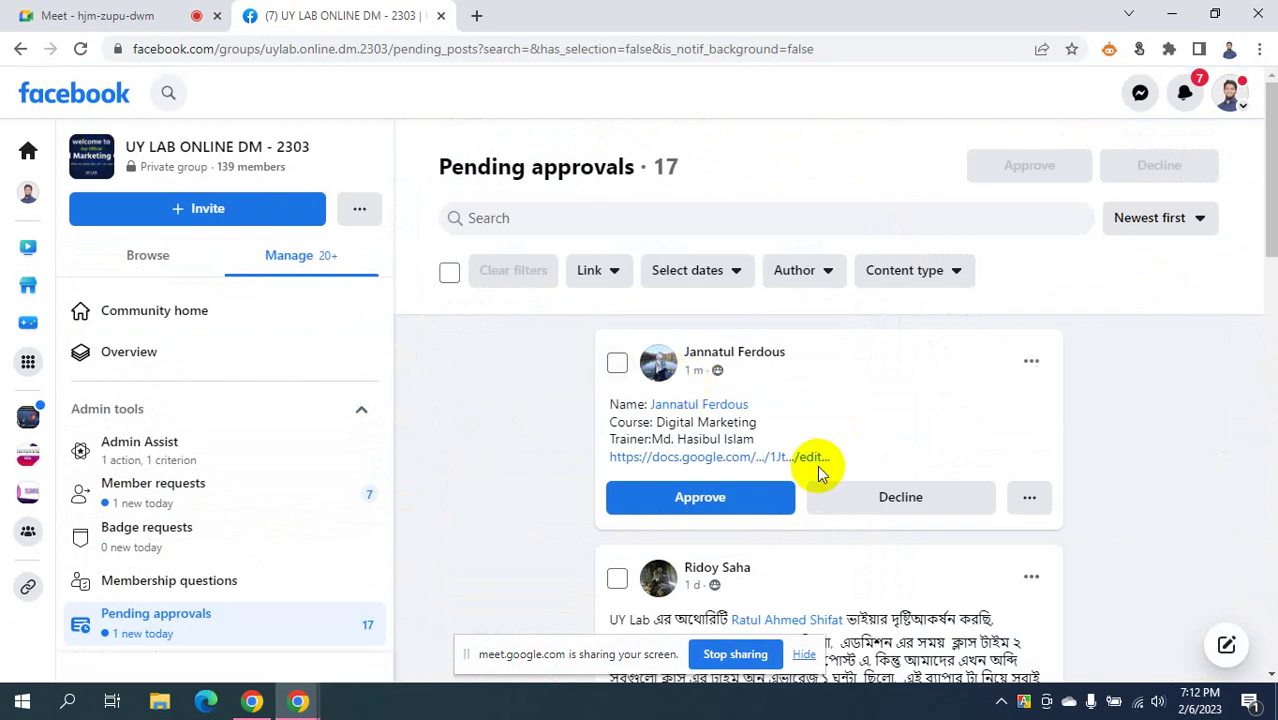
left_click(709, 500)
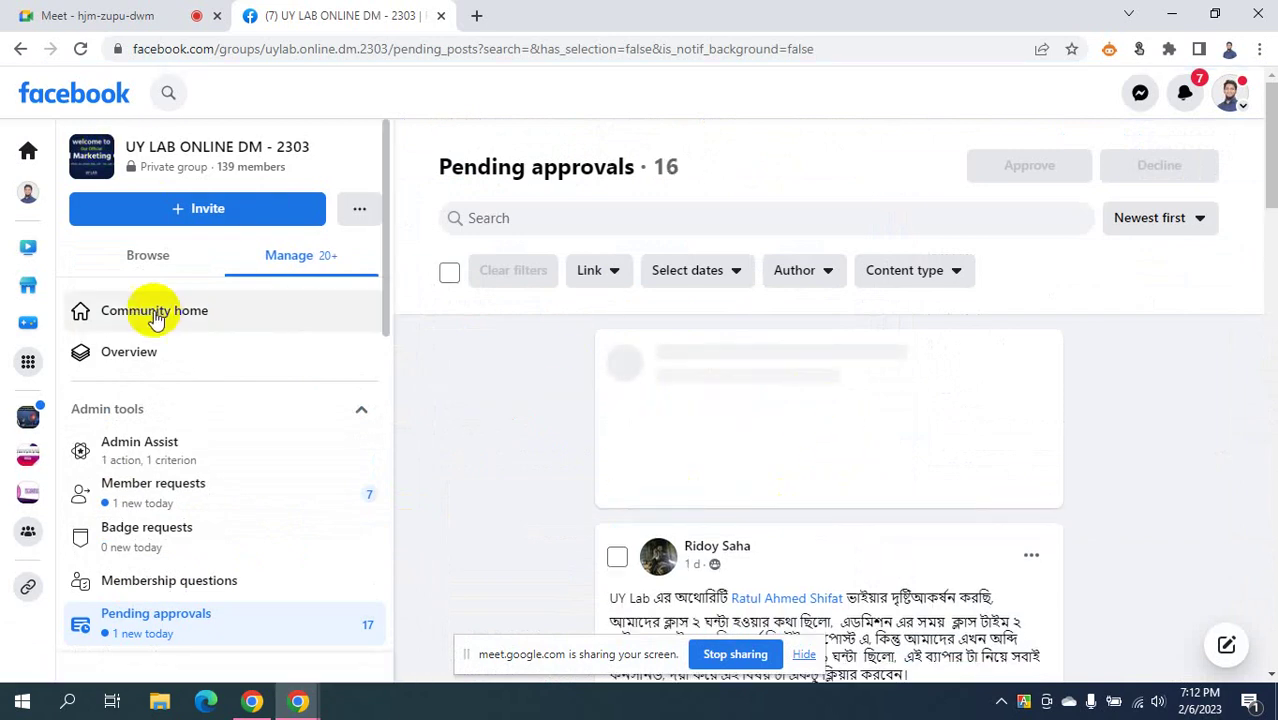
left_click(150, 258)
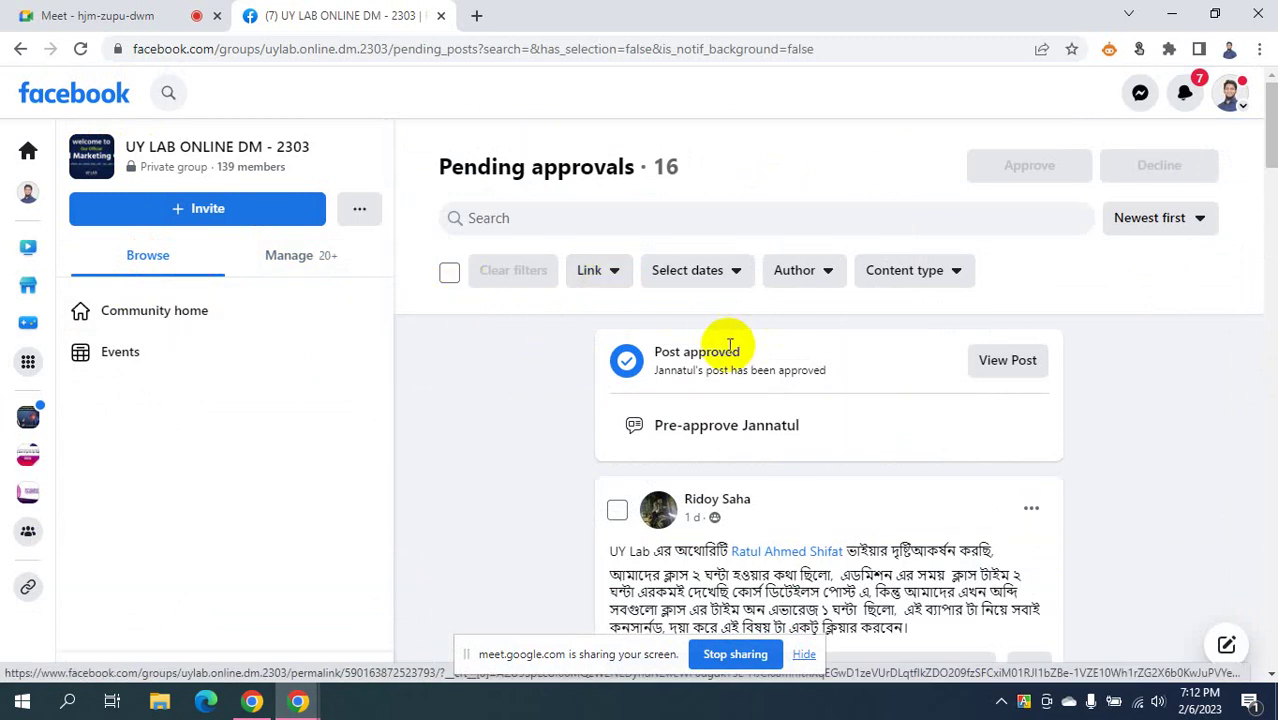
- Scroll the group feed to the Digital marketing strategy.pdf post and open it in a new tab
left_click(172, 314)
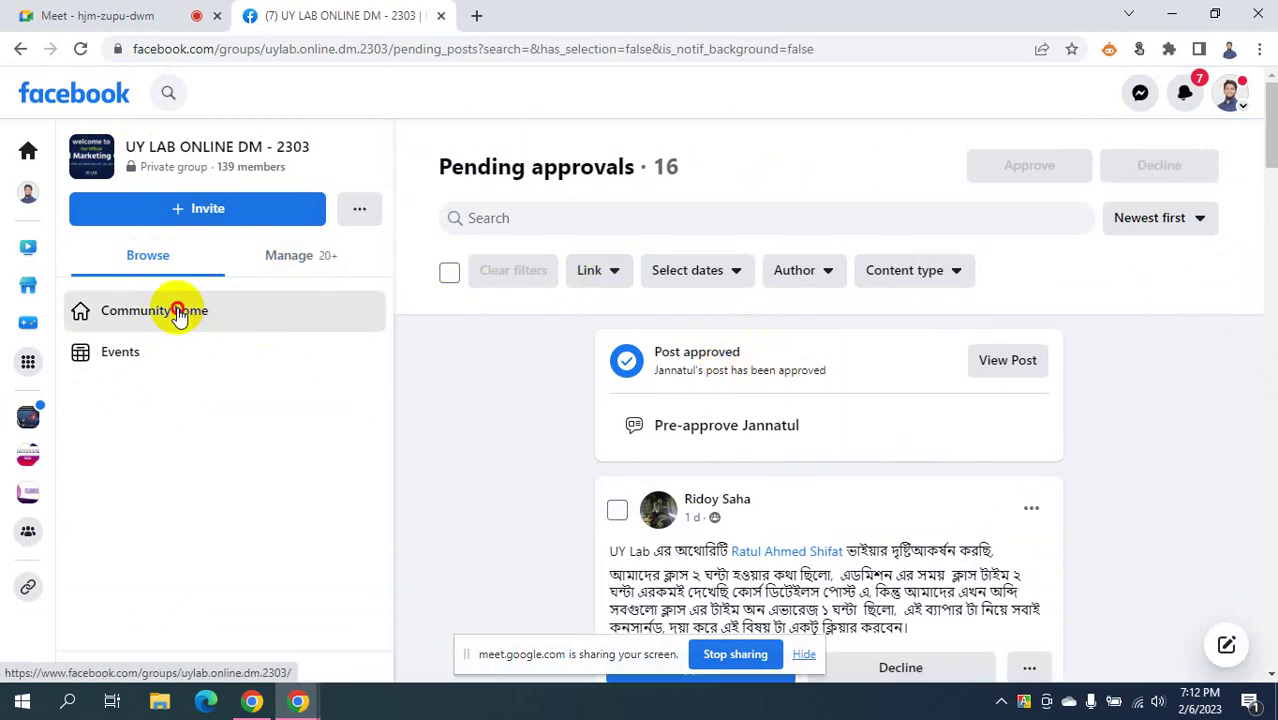
scroll(813, 355, "down", 7)
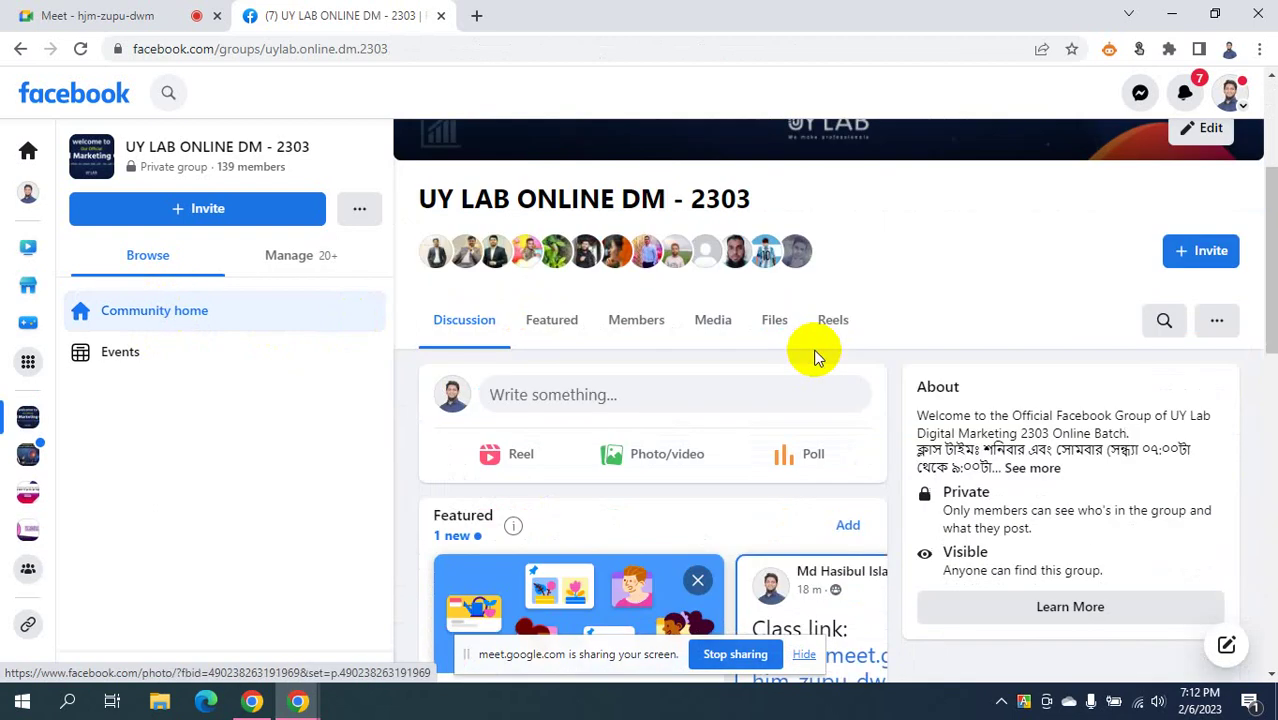
scroll(816, 358, "down", 3)
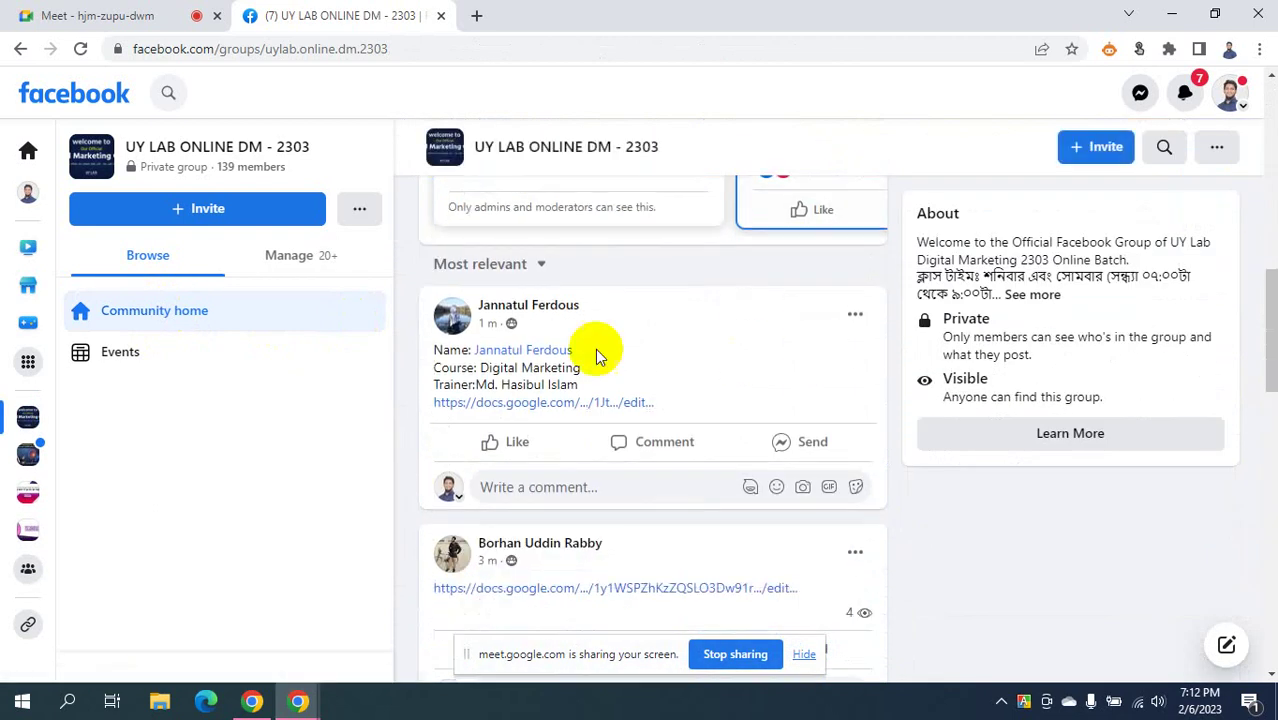
scroll(700, 355, "down", 3)
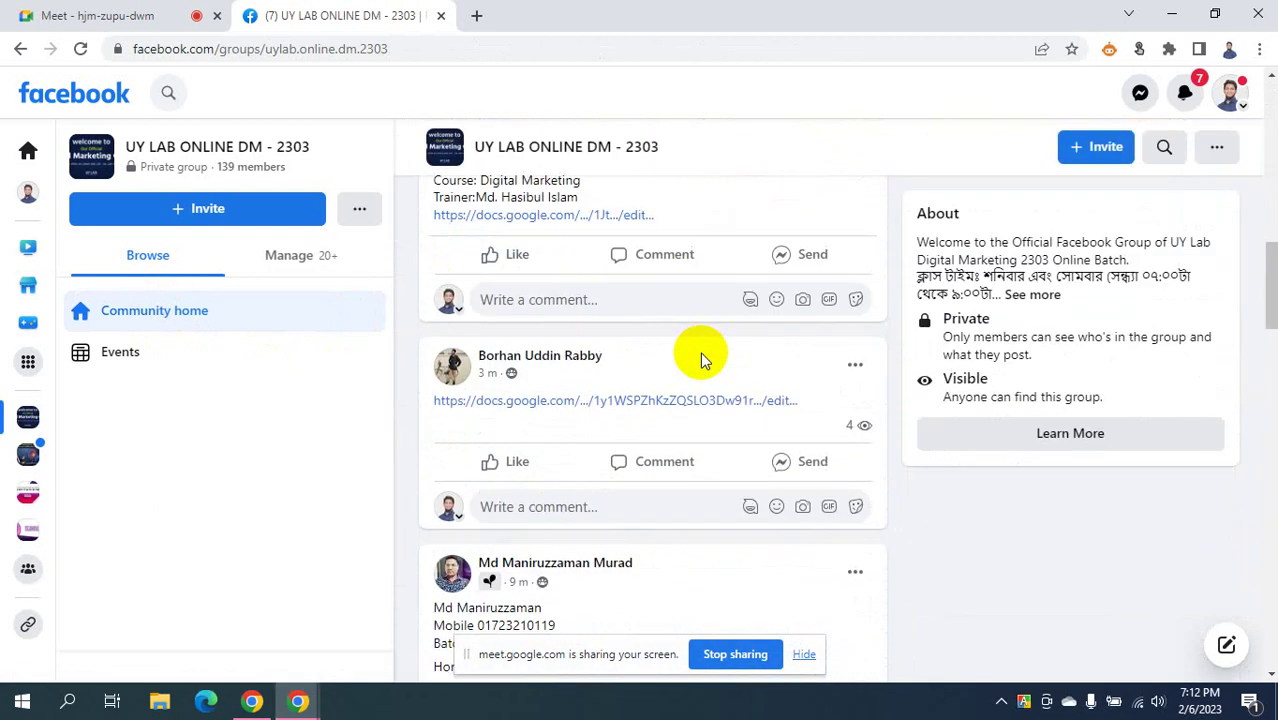
scroll(700, 358, "down", 6)
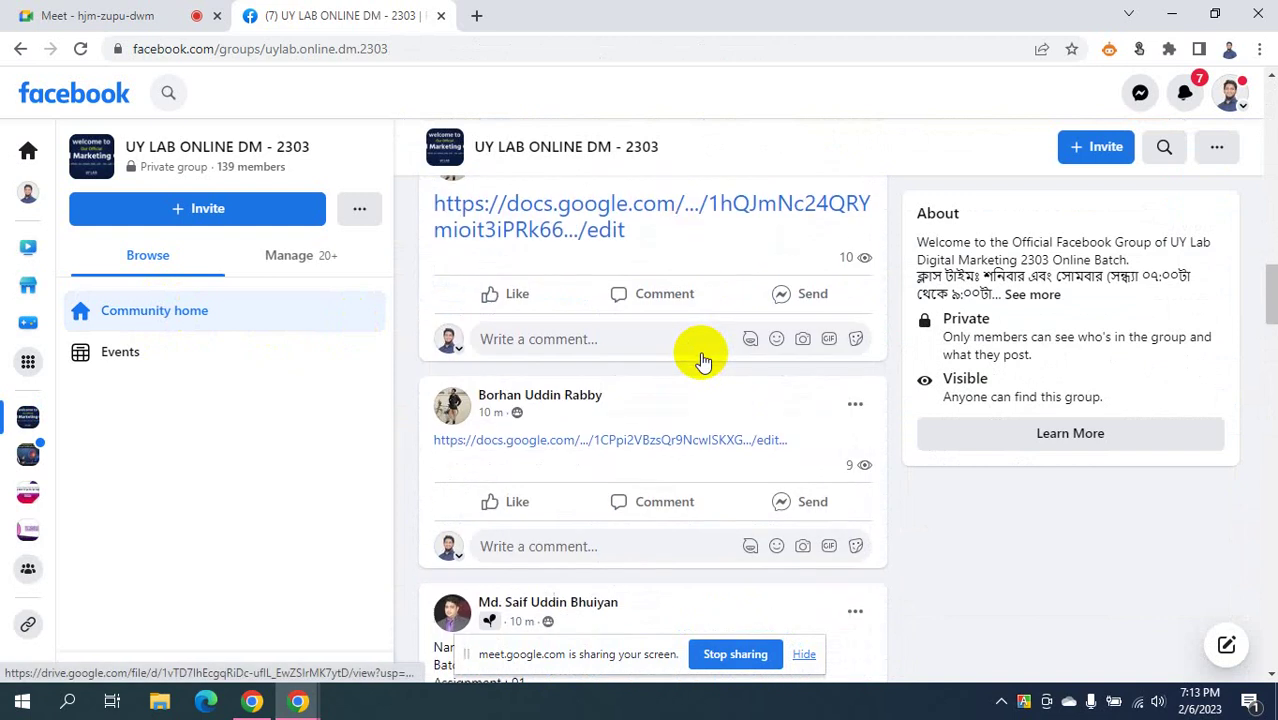
scroll(702, 355, "down", 4)
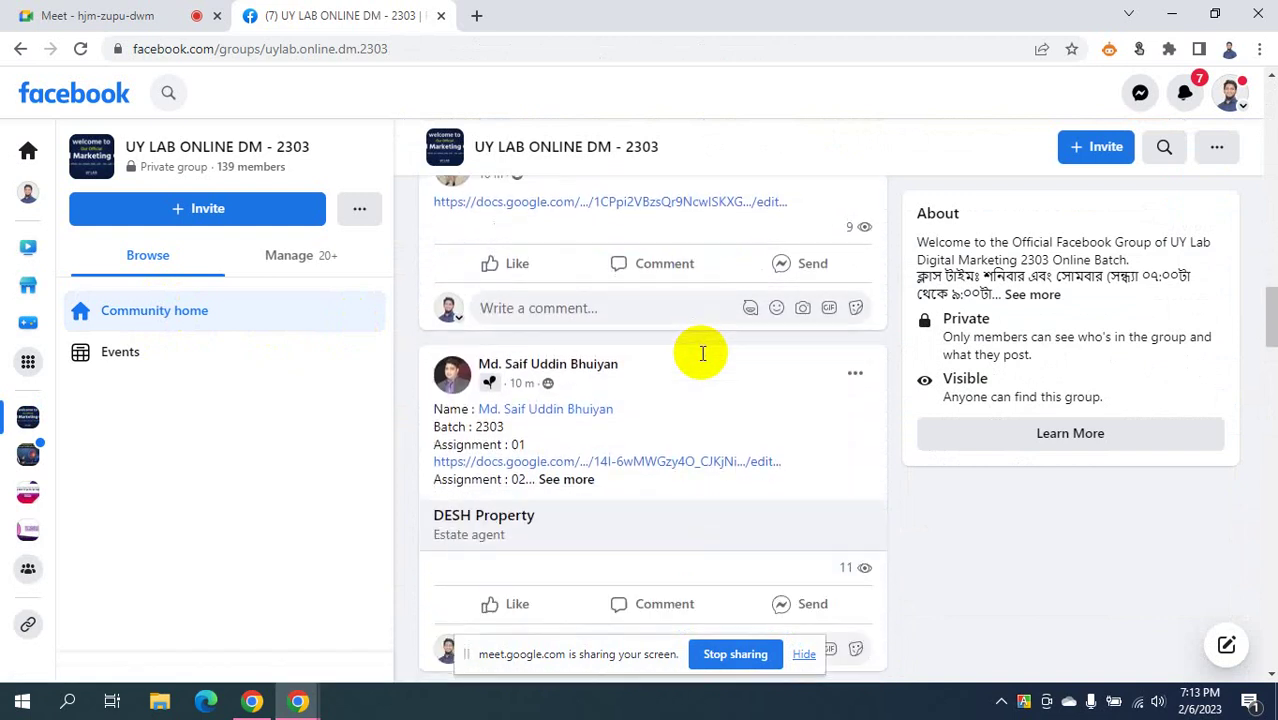
scroll(701, 357, "down", 3)
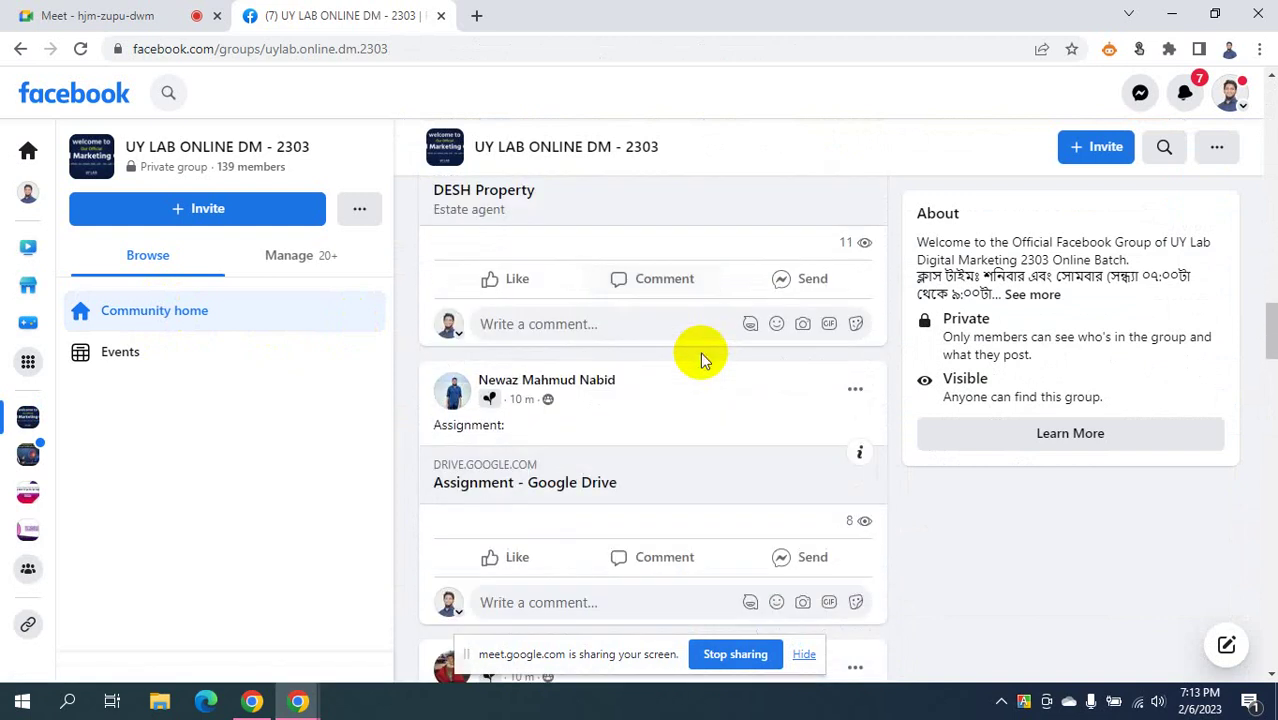
scroll(700, 355, "down", 2)
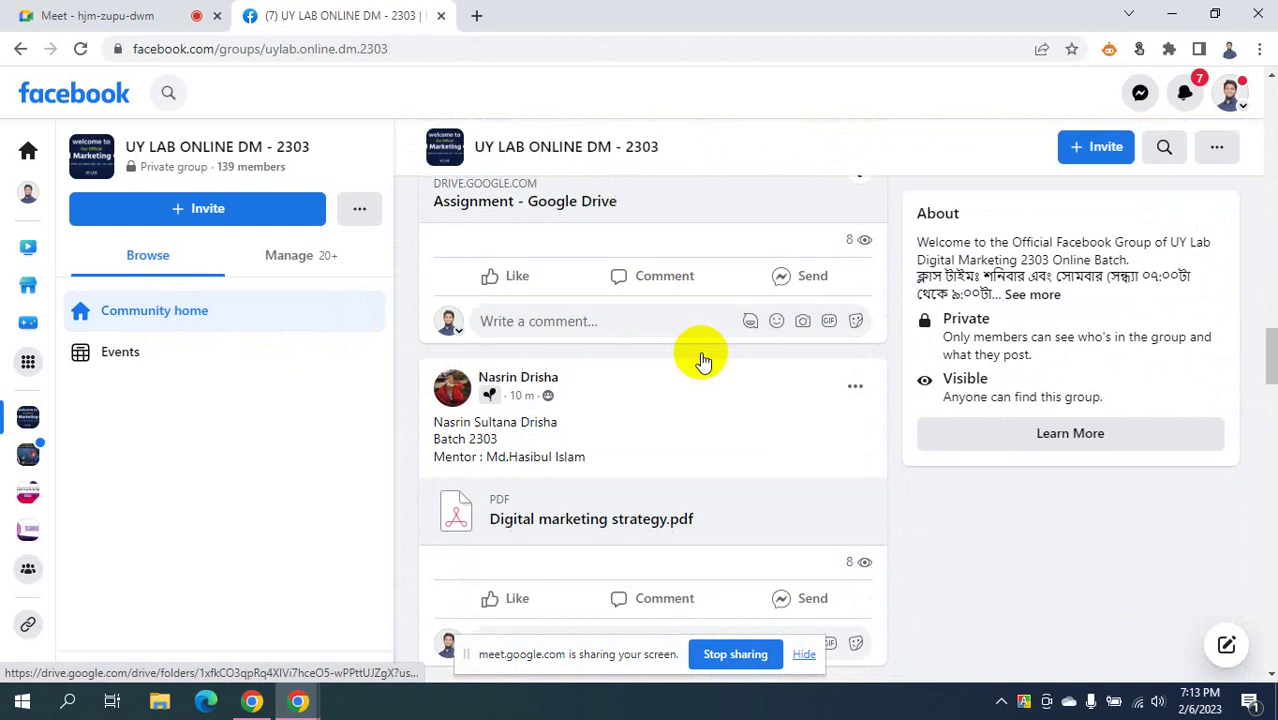
right_click(541, 507)
left_click(619, 522)
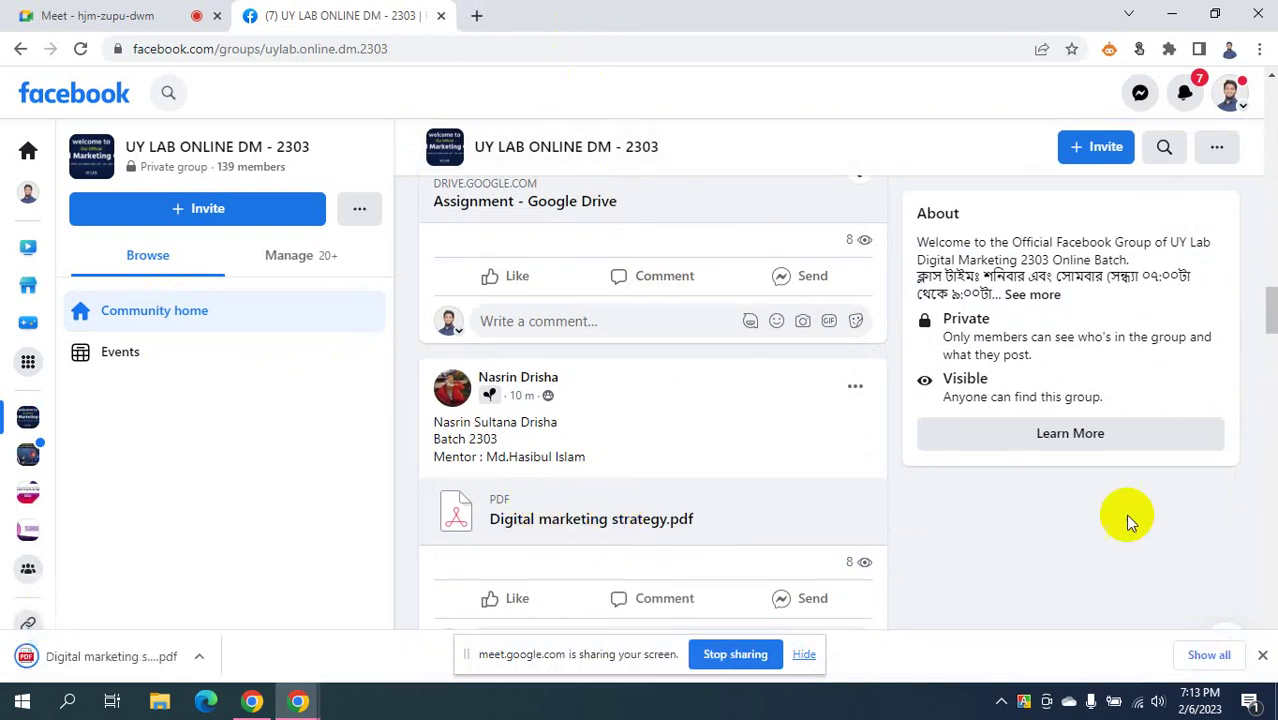
- Check the system date and time in the taskbar calendar
left_click(1198, 707)
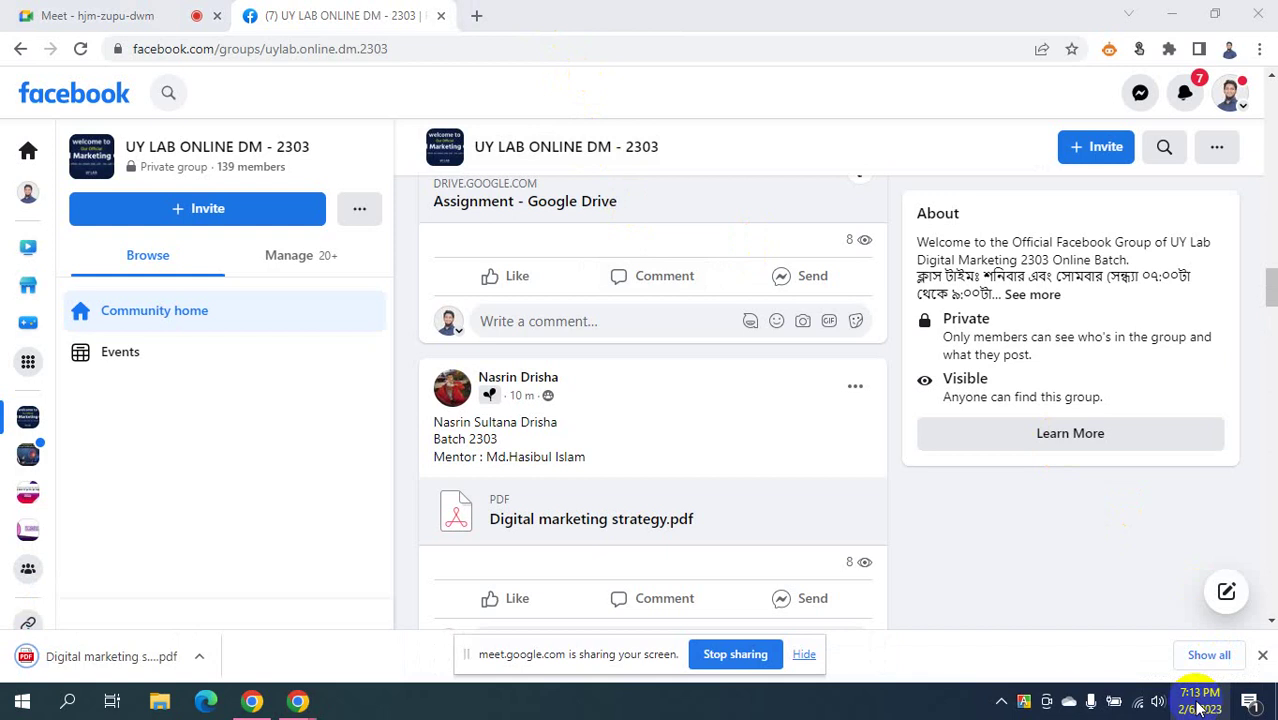
left_click(1198, 707)
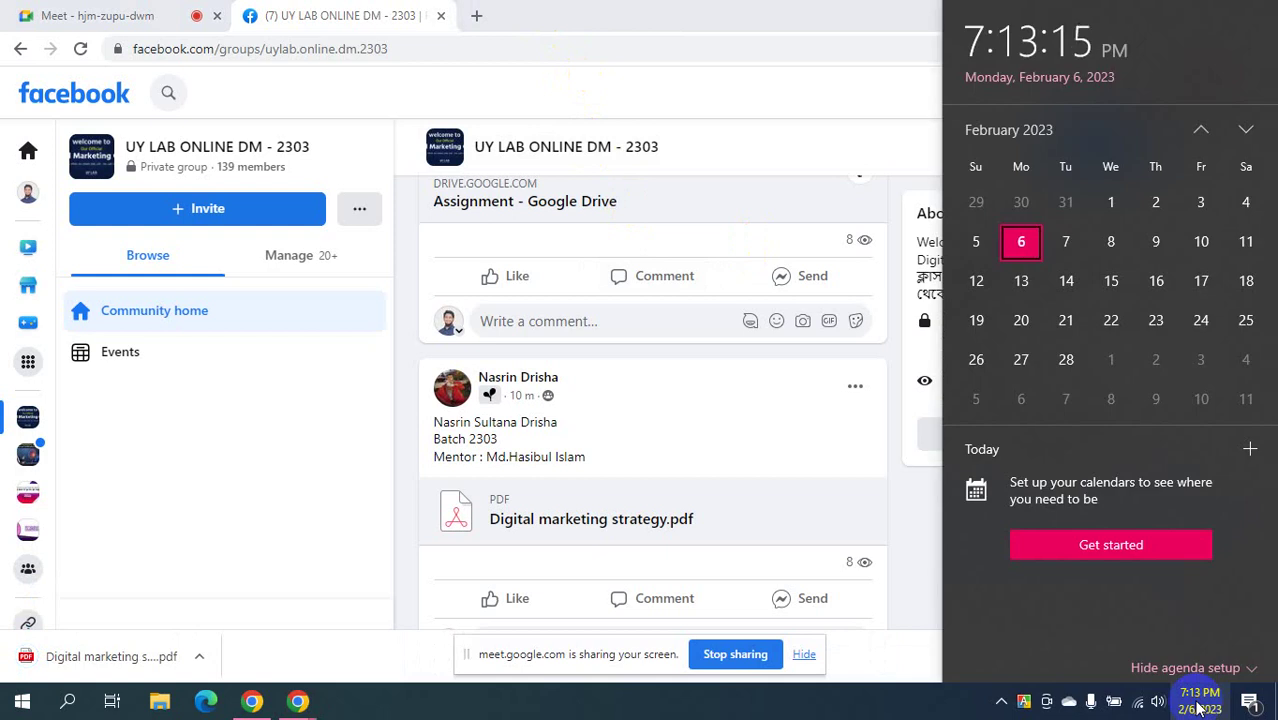
left_click(652, 709)
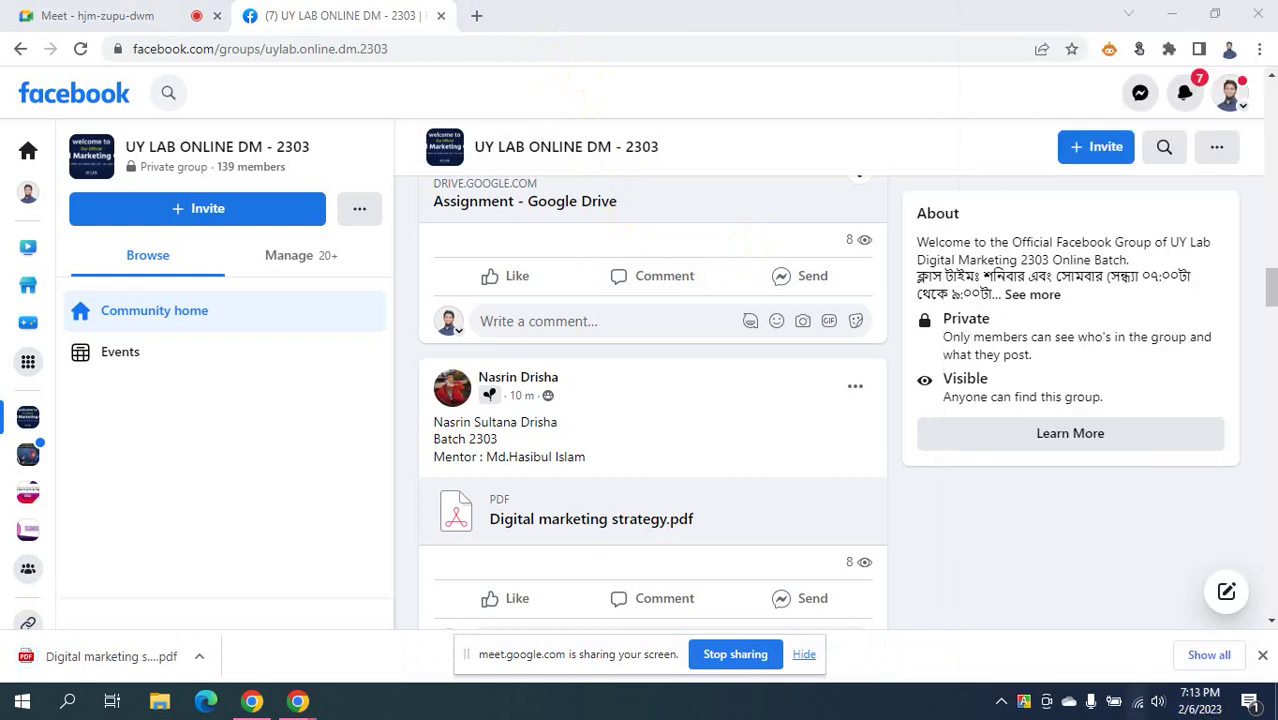
left_click(1205, 700)
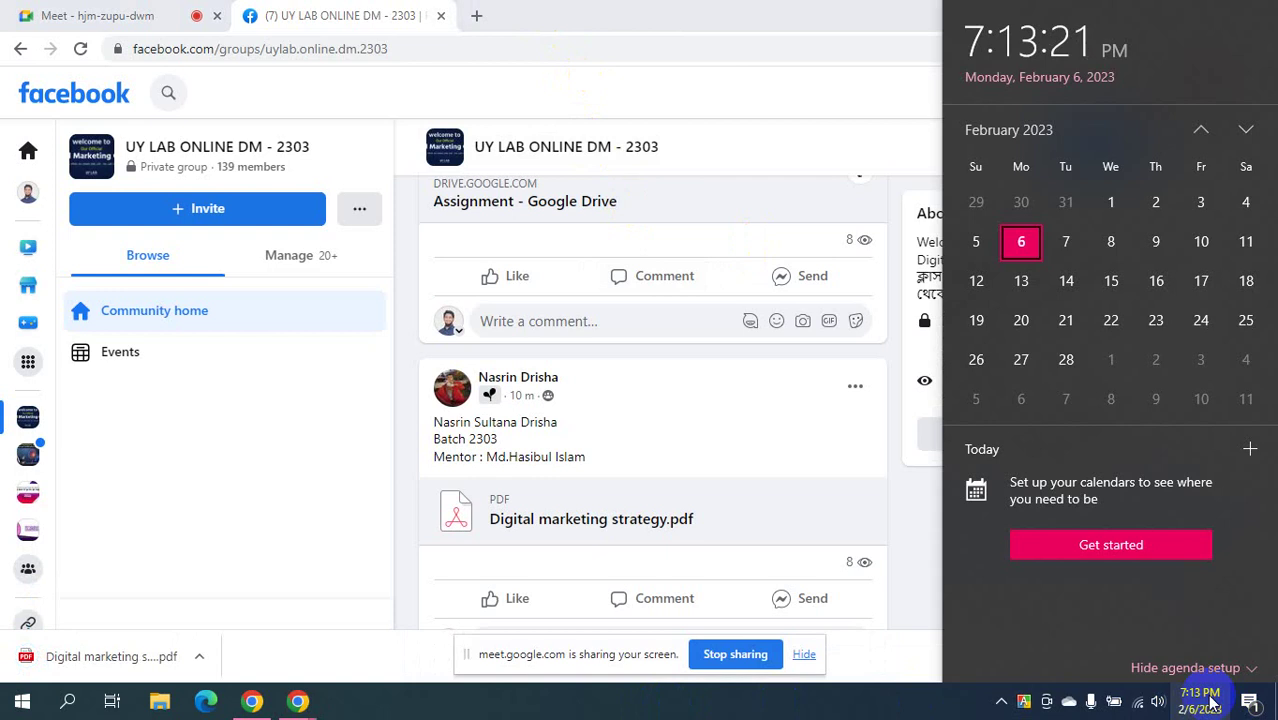
left_click(590, 708)
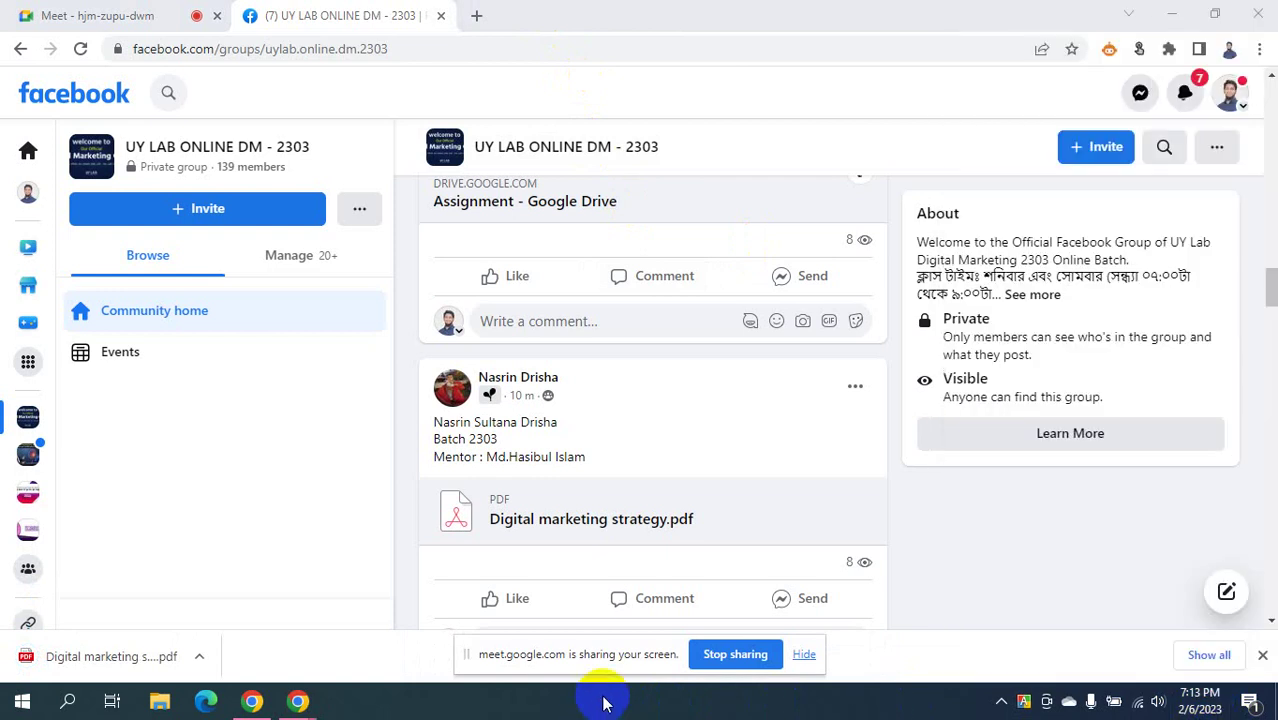
- Open the Digital marketing strategy.pdf attachment again and bring up the downloaded file's options
right_click(568, 514)
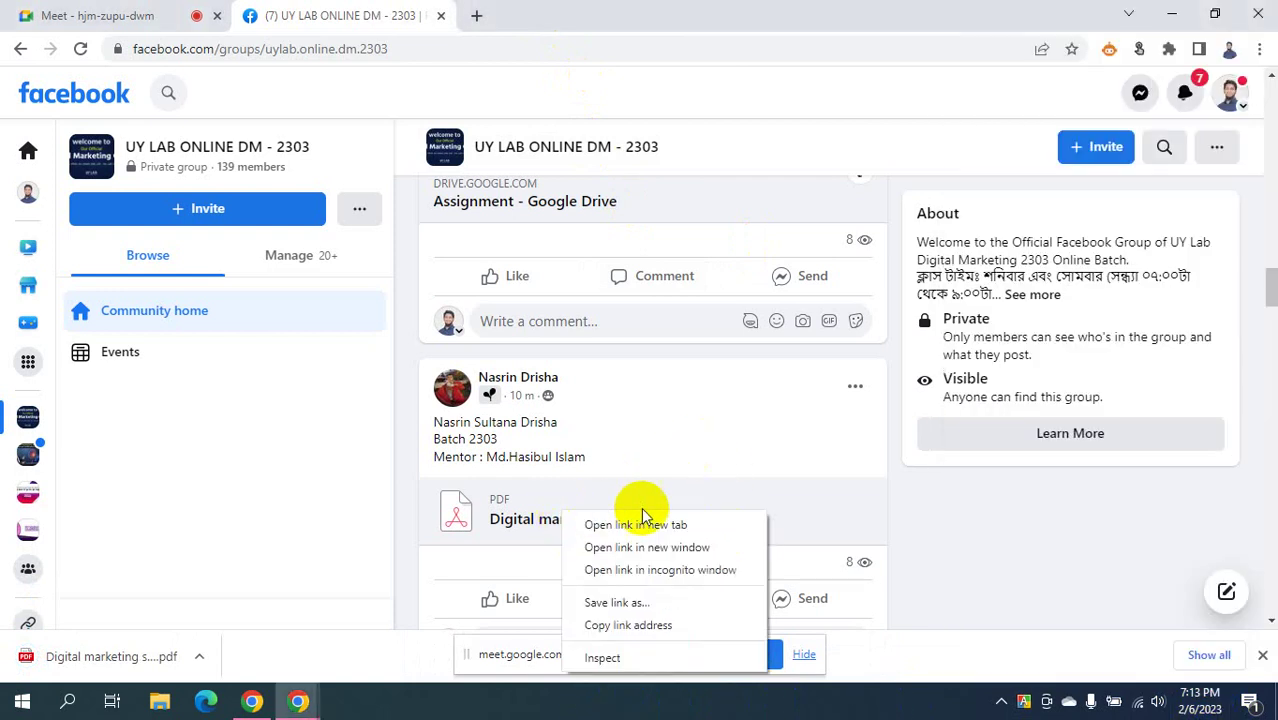
left_click(667, 524)
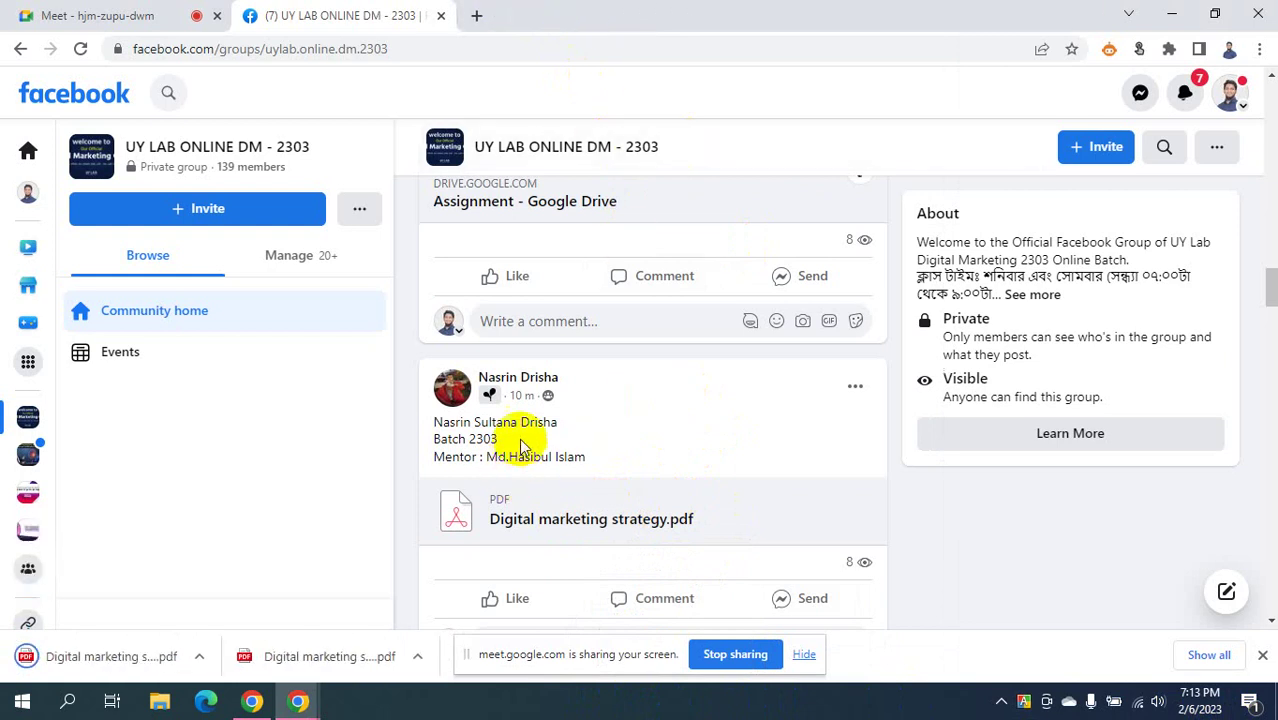
scroll(542, 515, "down", 2)
left_click(560, 320)
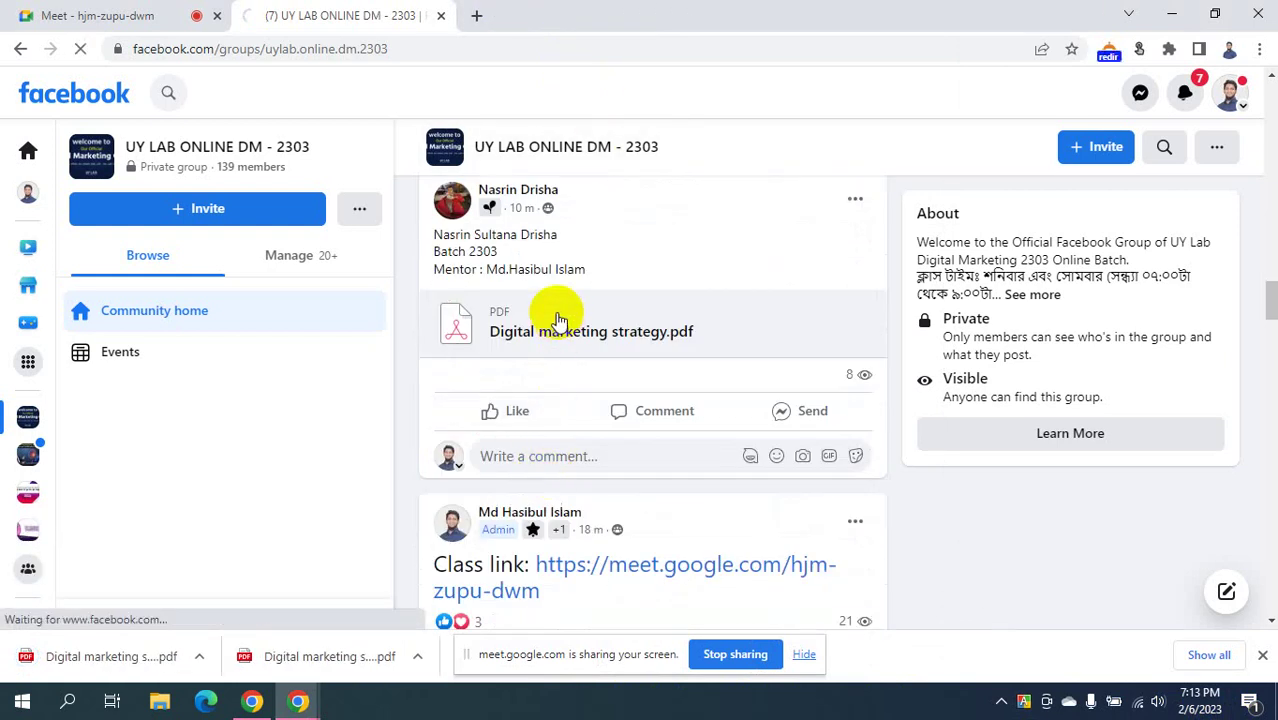
left_click(198, 657)
- Open the downloaded Digital marketing strategy PDF and scroll to page 2, Digital Marketing Strategy
left_click(256, 511)
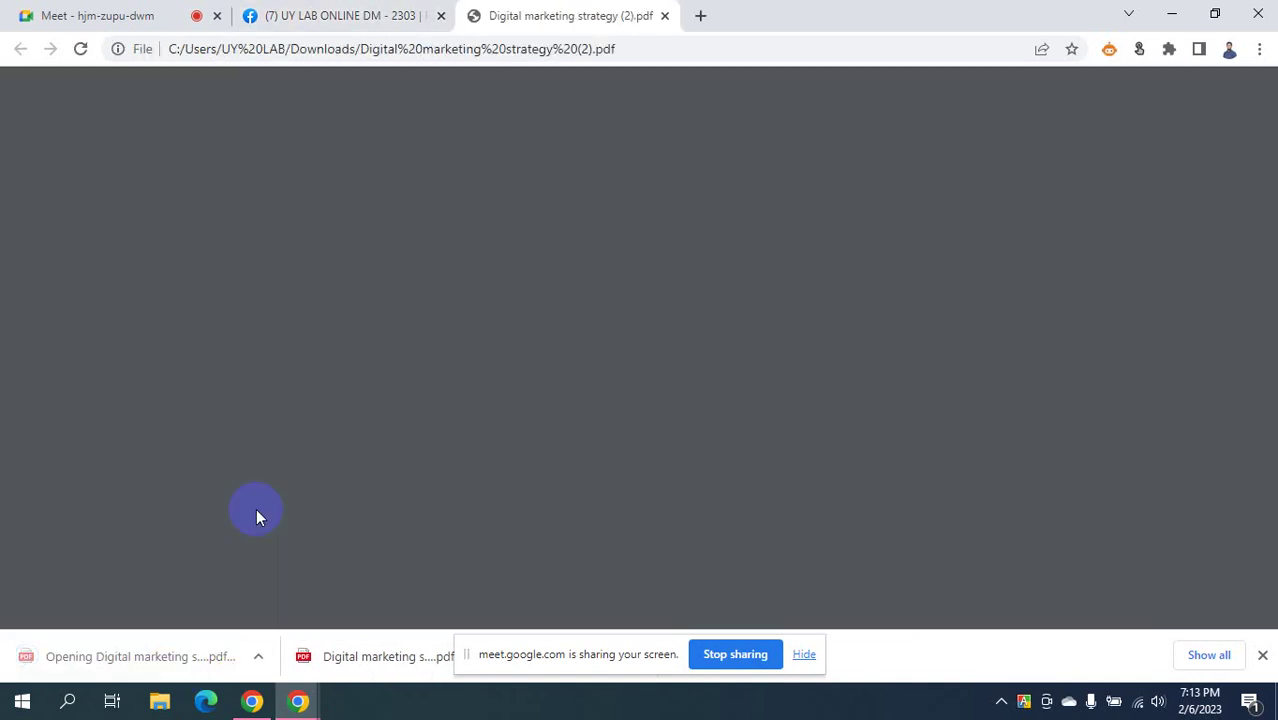
scroll(822, 395, "down", 7)
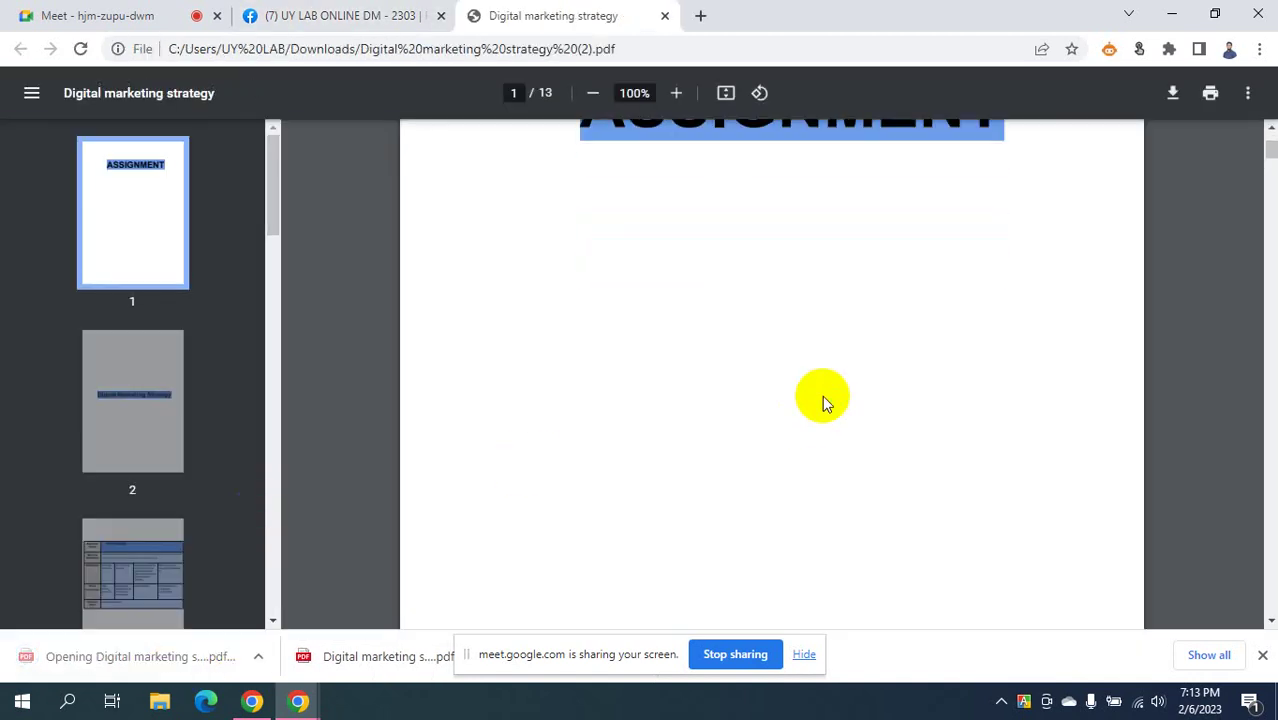
scroll(822, 403, "down", 4)
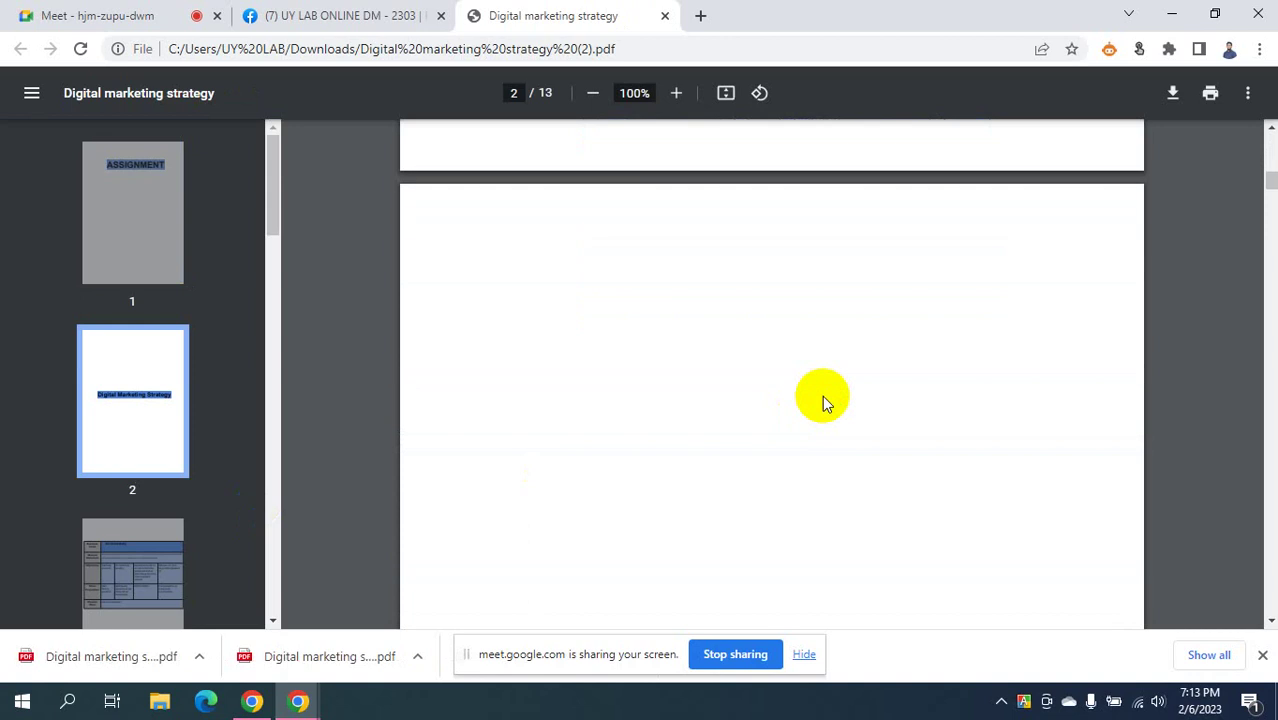
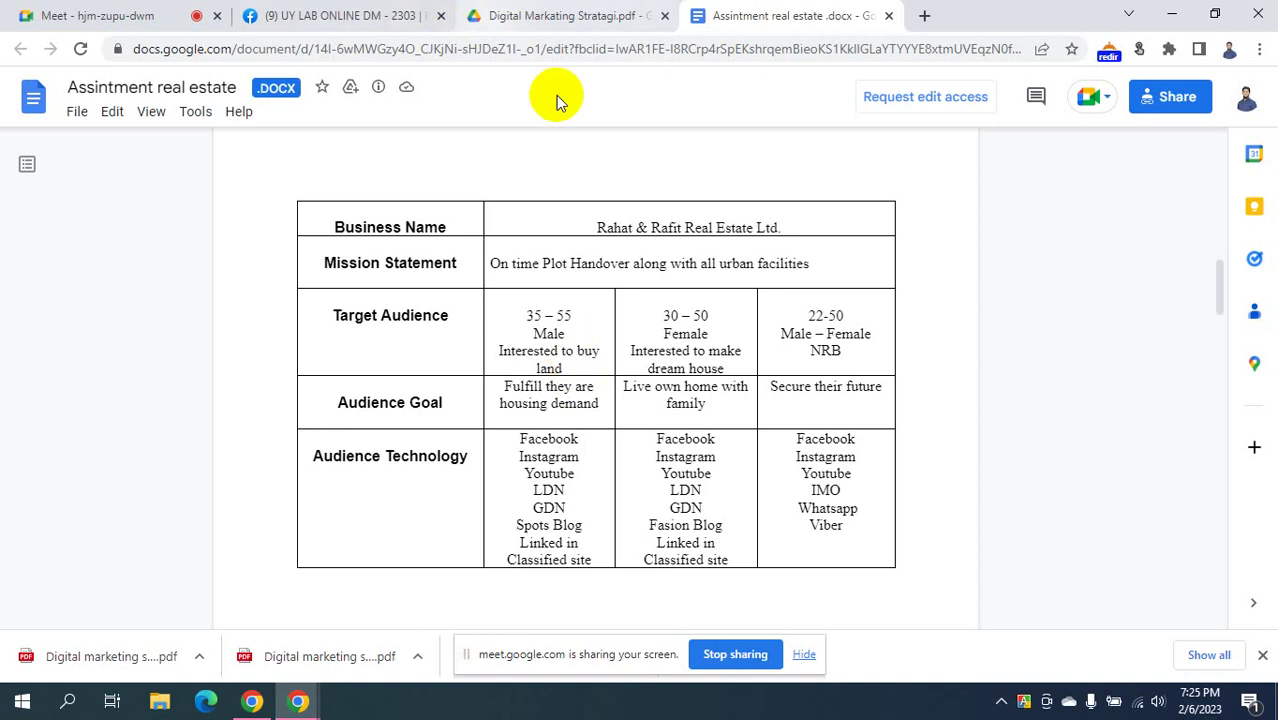
- Highlight the Target Audience cells (35 – 55 Male, 22-50 NRB) and scroll through the assignment
left_click_drag(560, 368, 513, 305)
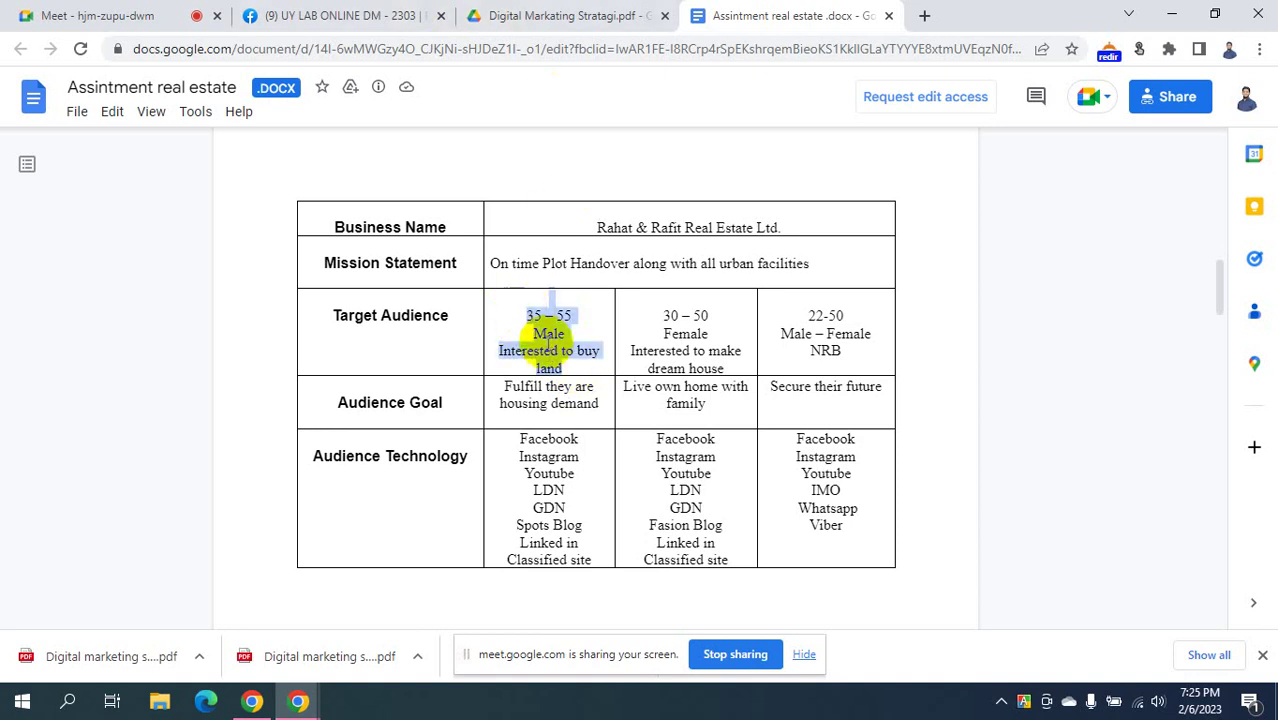
left_click(565, 368)
left_click_drag(571, 373, 511, 307)
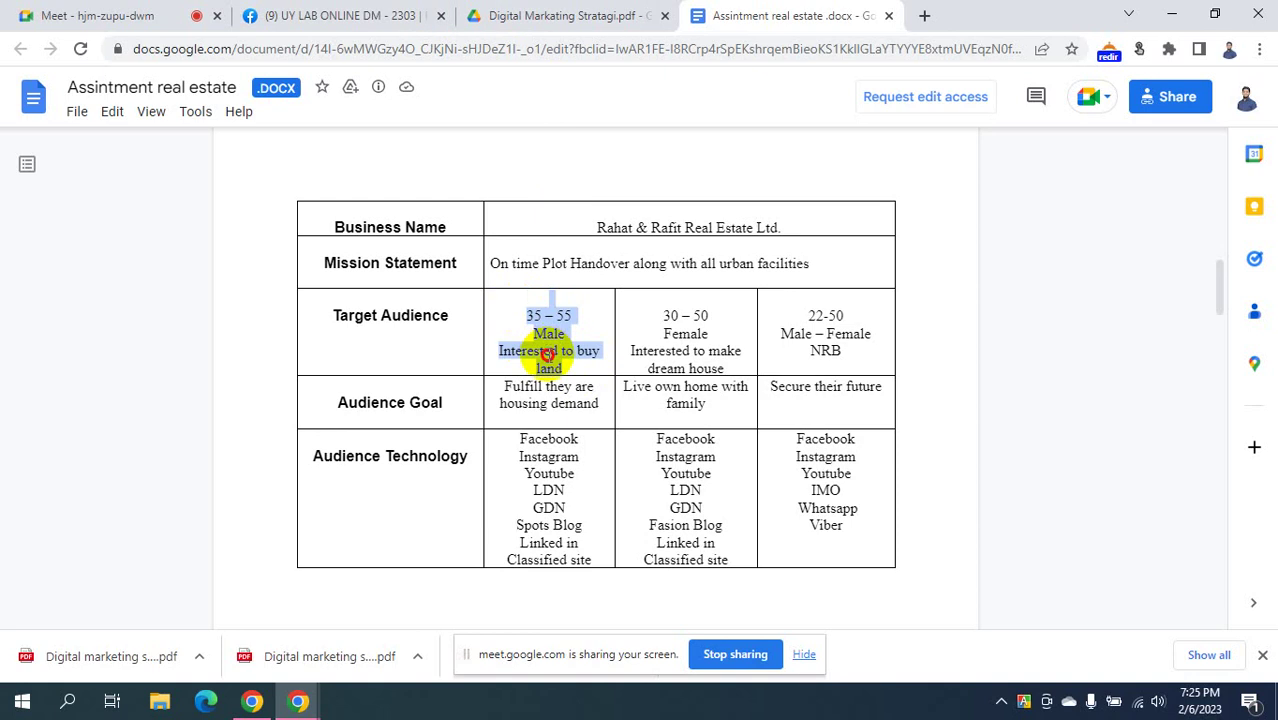
left_click(578, 364)
left_click_drag(557, 369, 505, 277)
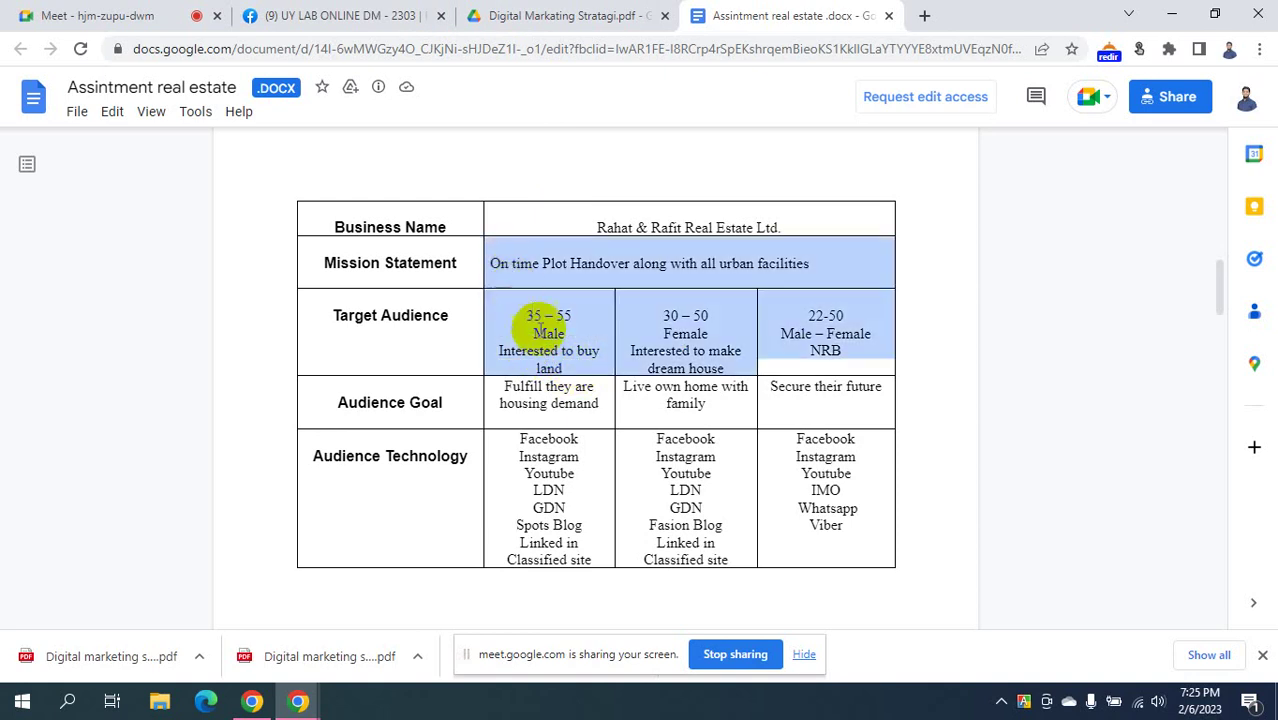
left_click(565, 350)
left_click_drag(567, 368, 524, 314)
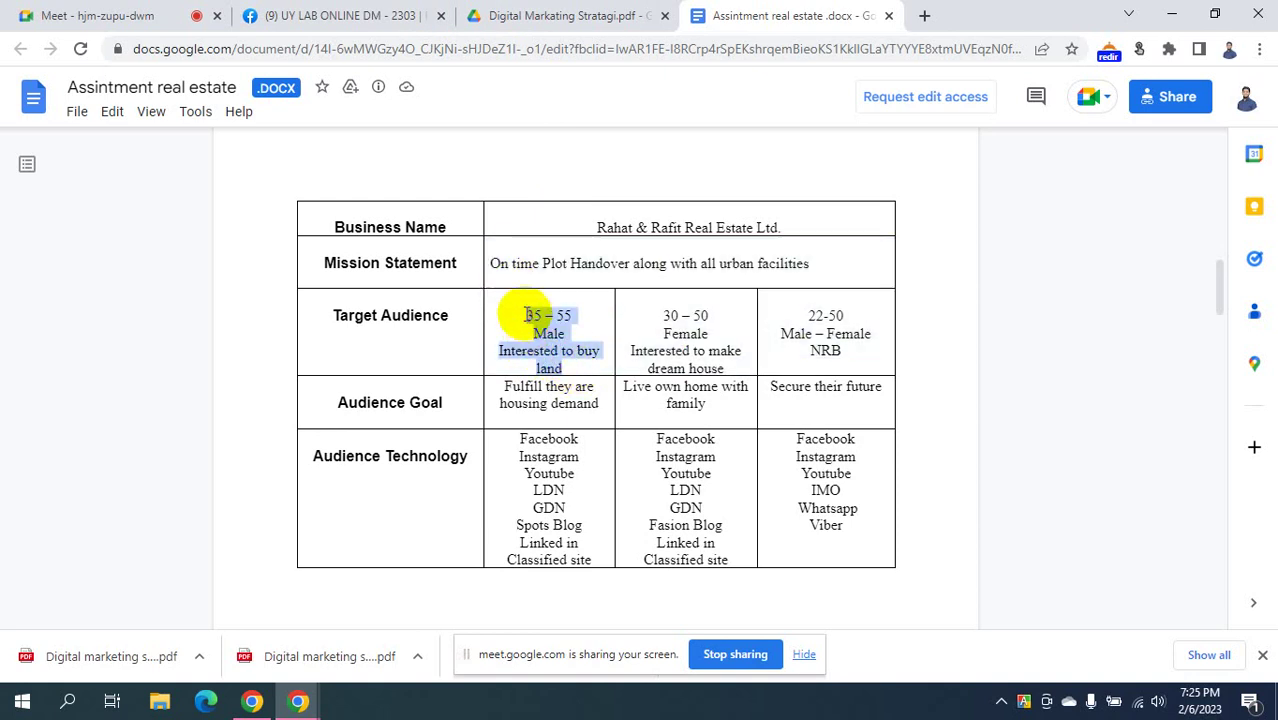
left_click_drag(860, 352, 797, 316)
left_click(821, 348)
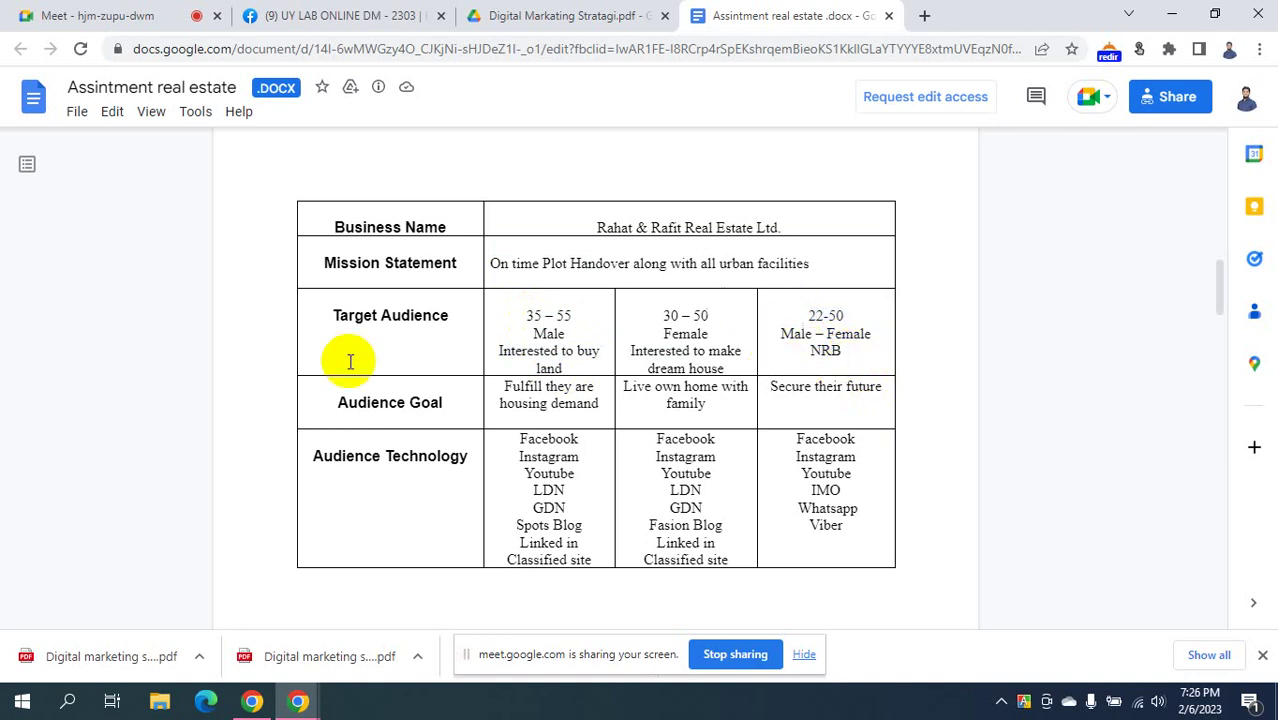
scroll(813, 408, "down", 10)
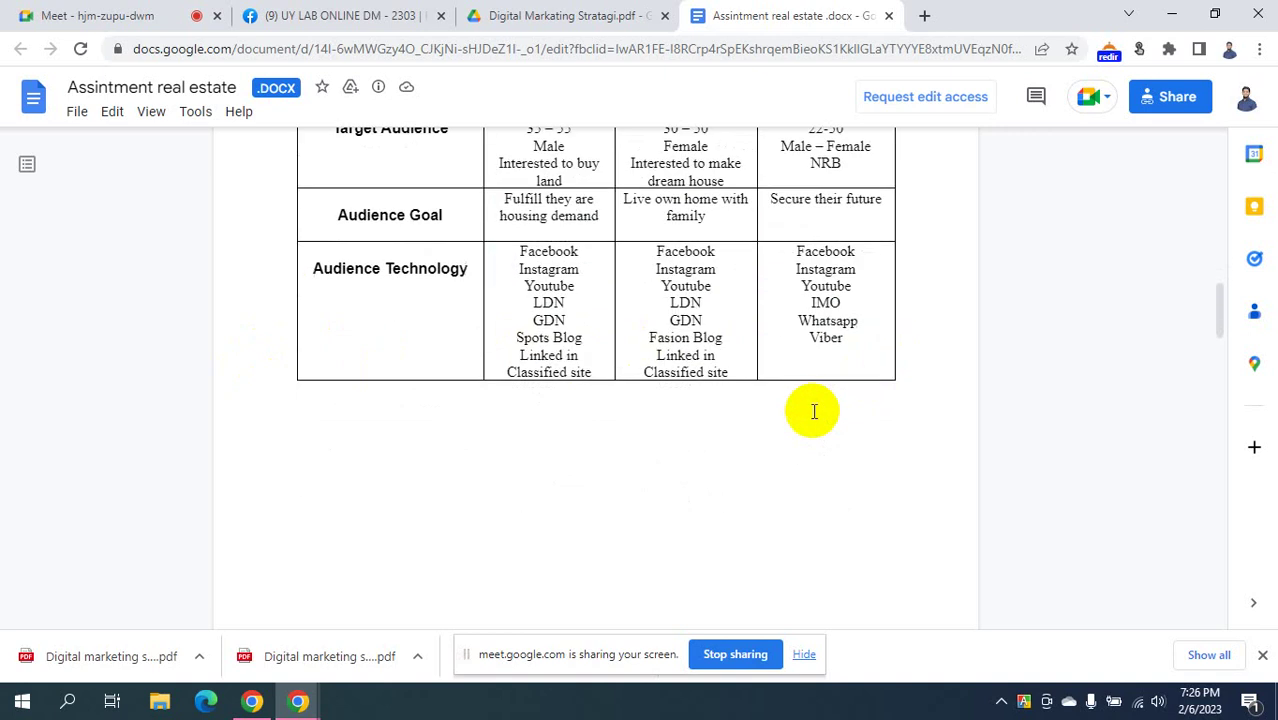
scroll(813, 408, "down", 3)
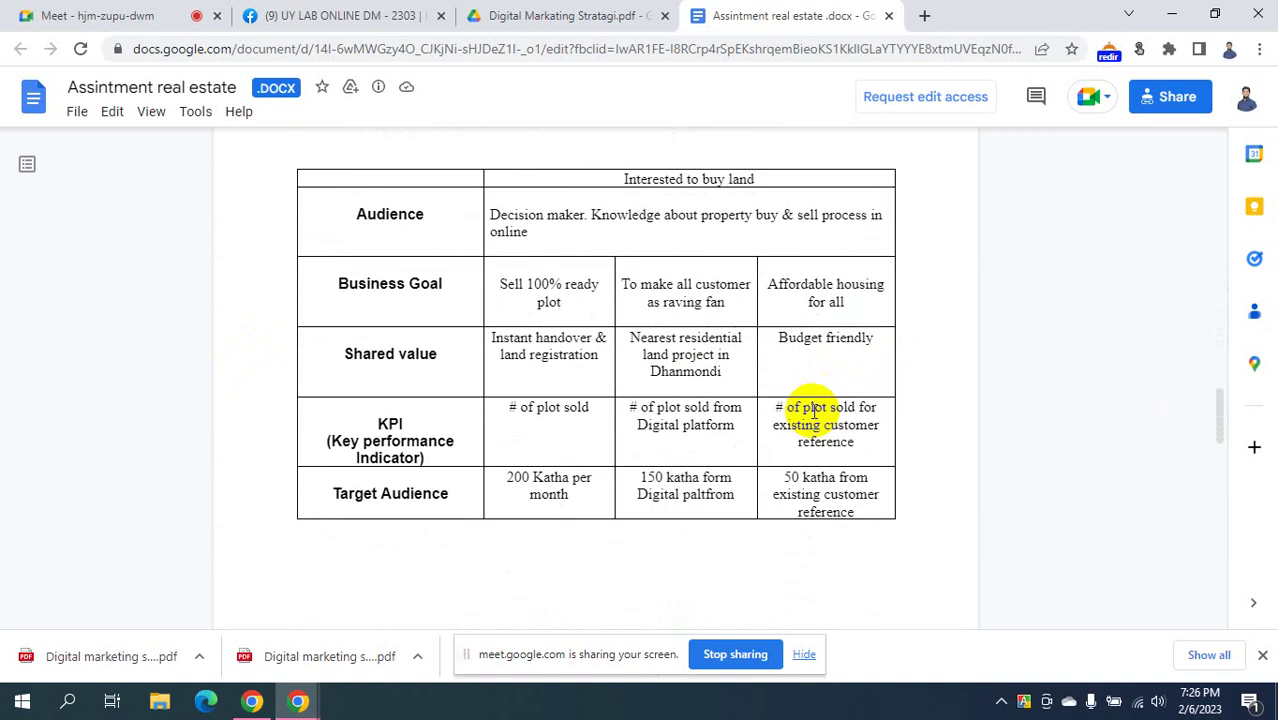
scroll(813, 410, "down", 10)
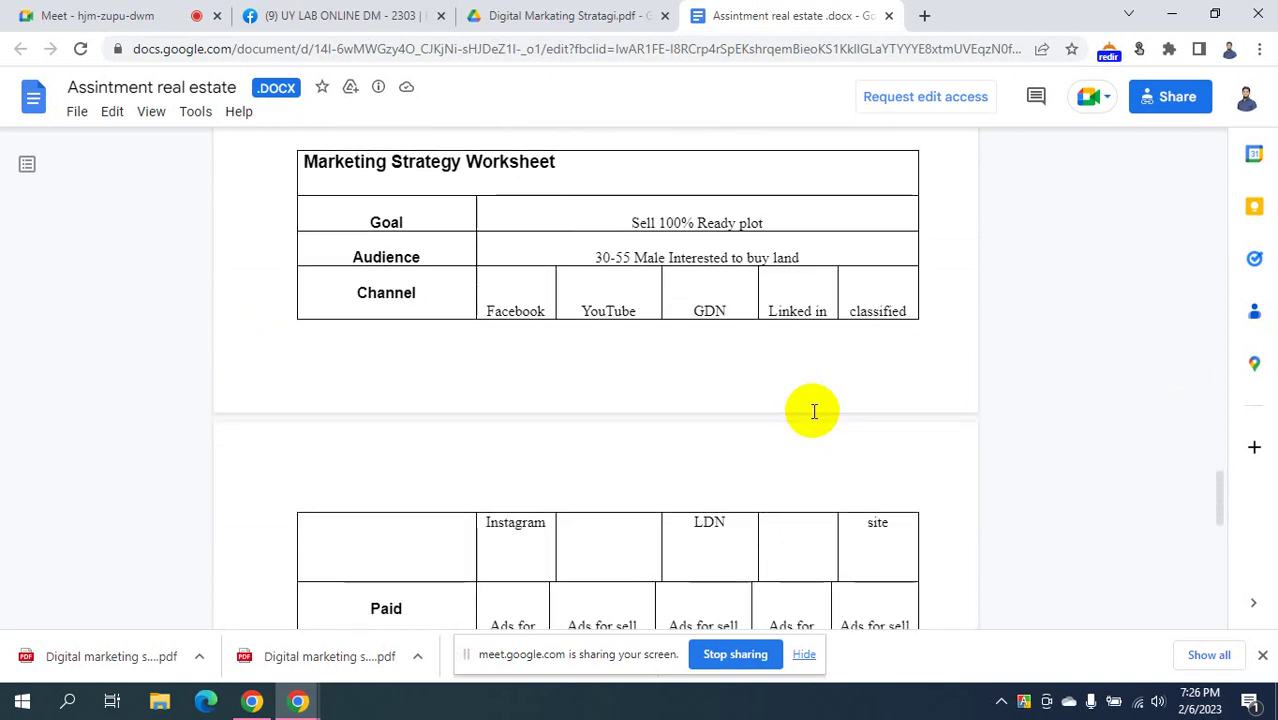
scroll(813, 410, "down", 5)
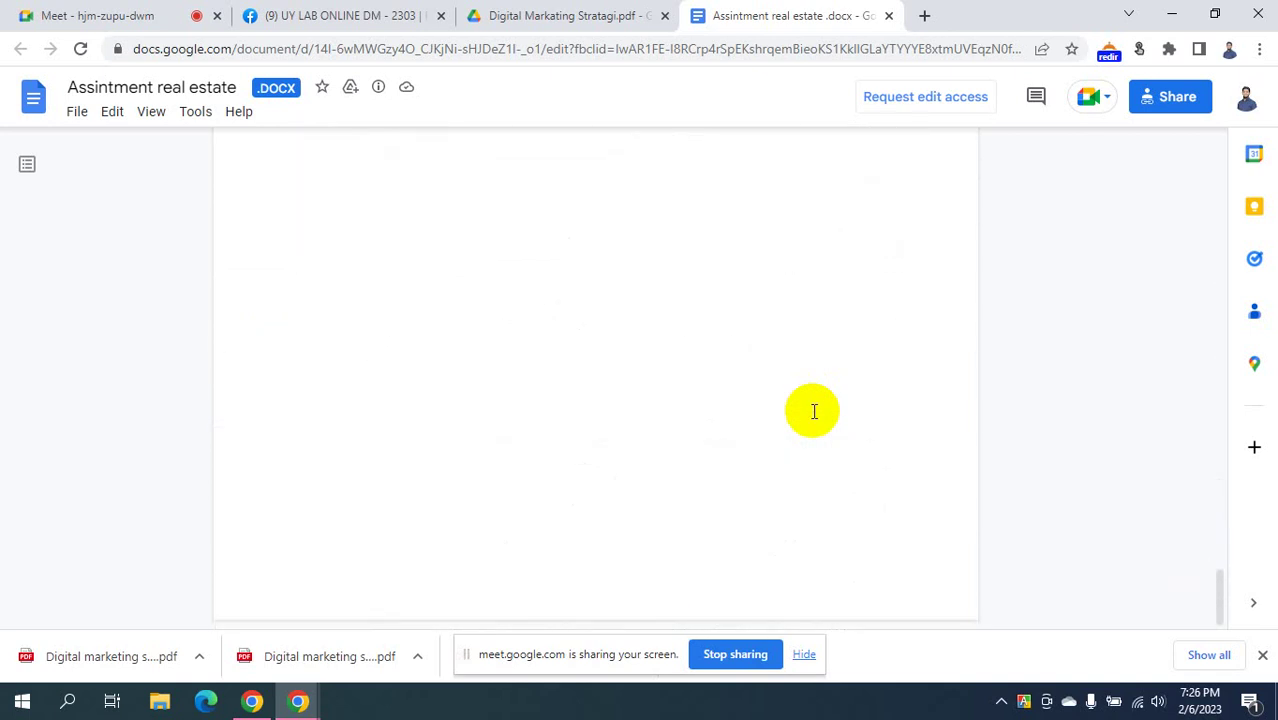
- Switch back to the UY LAB ONLINE DM - 2303 Facebook group feed
left_click(424, 10)
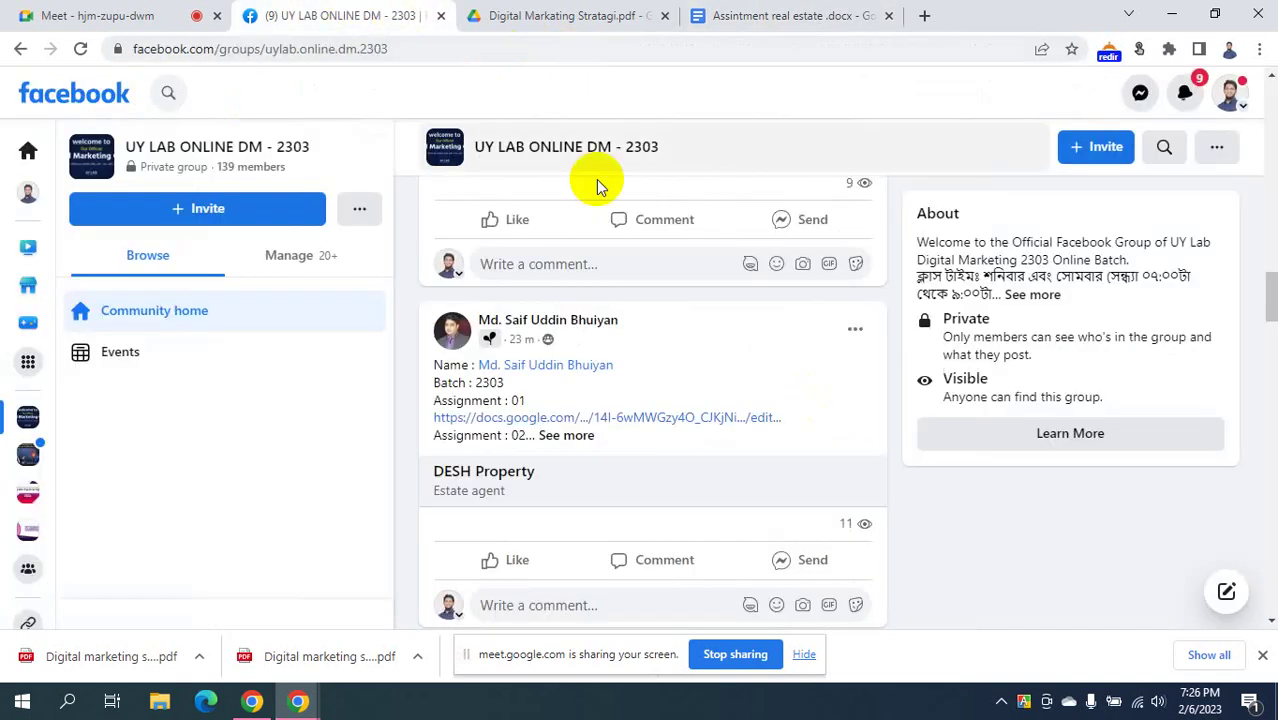
scroll(620, 220, "up", 1)
scroll(648, 265, "up", 6)
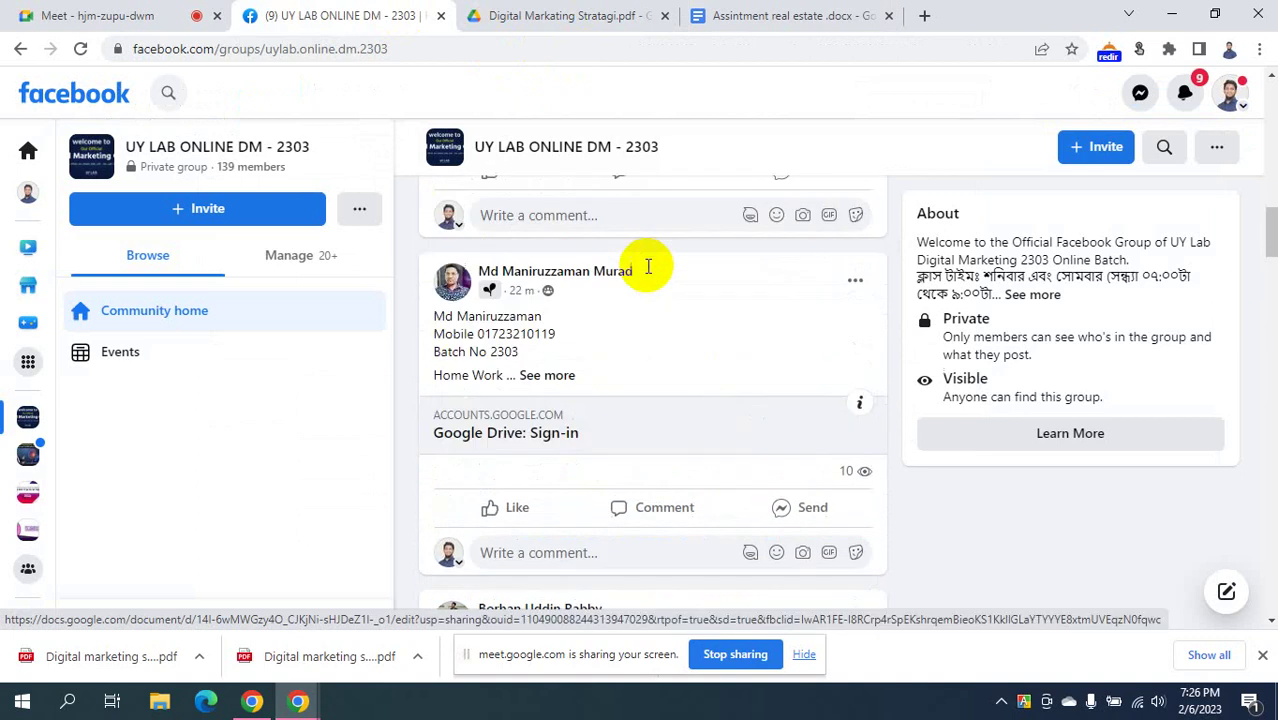
scroll(648, 265, "up", 3)
scroll(648, 265, "down", 5)
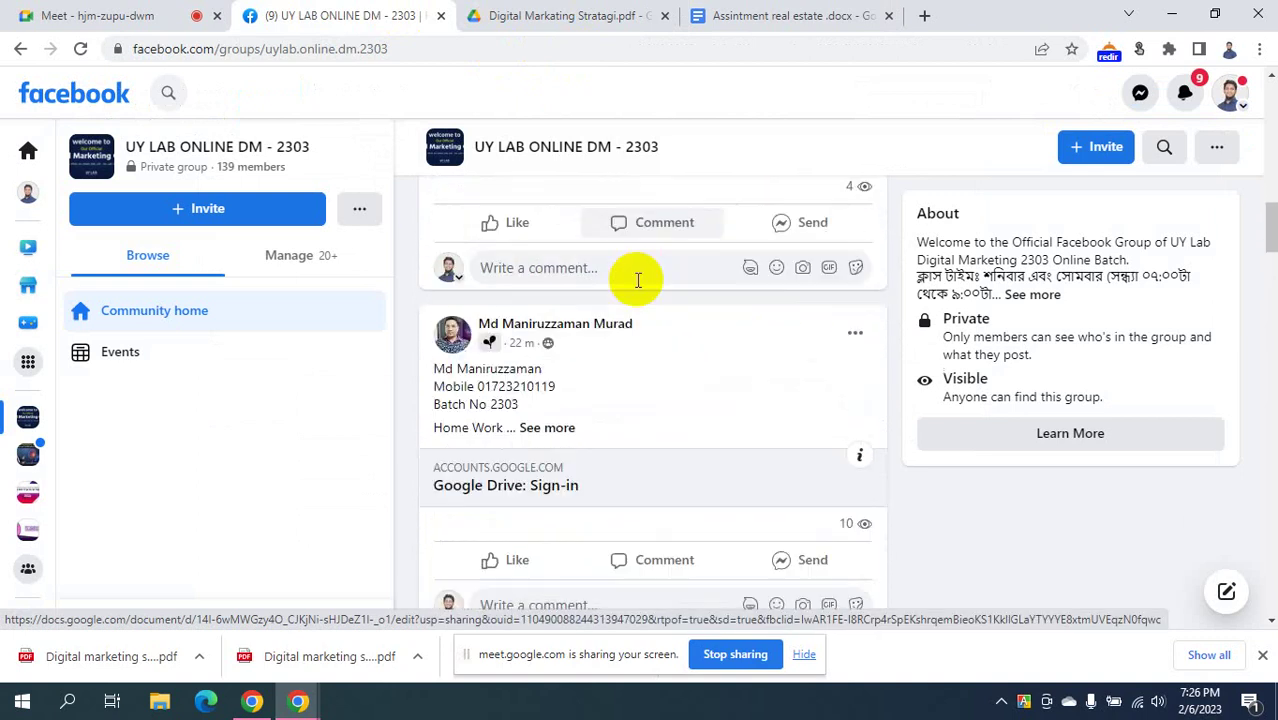
- Bring up Digital Marketing Stratagi.pdf and highlight the business name Digital USA Fashion
left_click(562, 15)
scroll(556, 248, "down", 2)
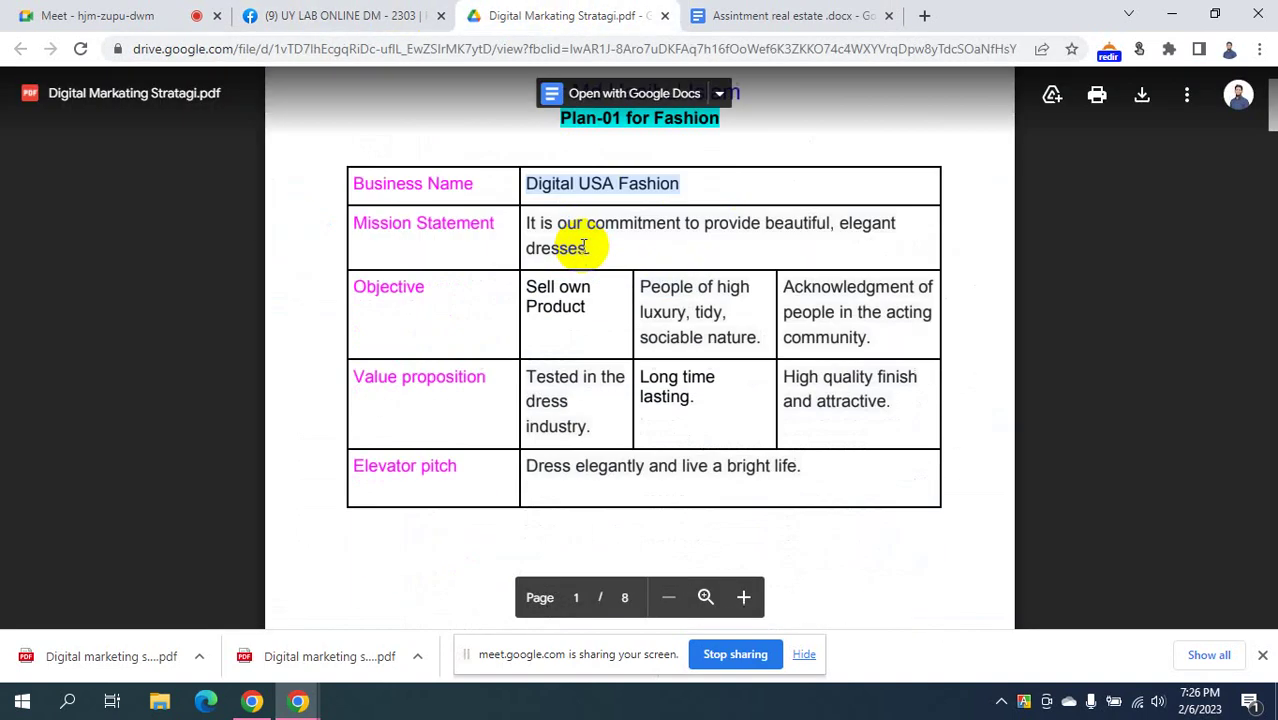
scroll(580, 231, "up", 1)
scroll(700, 280, "down", 1)
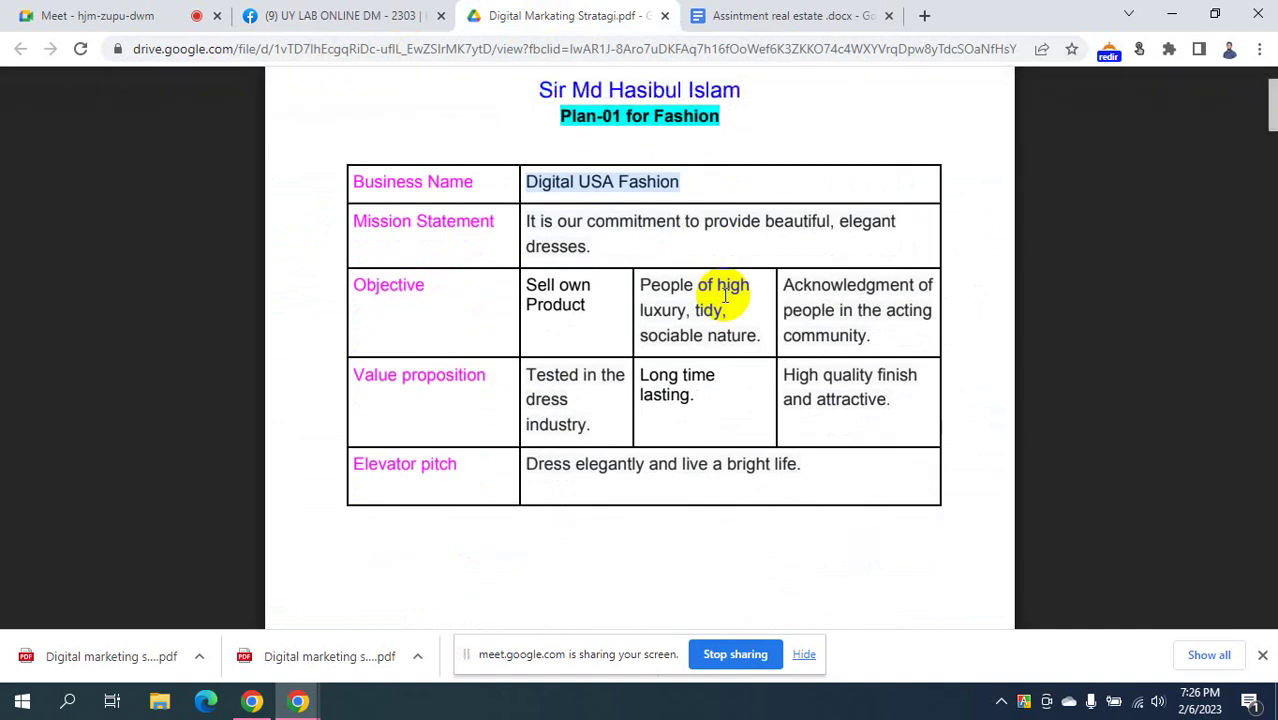
left_click(330, 15)
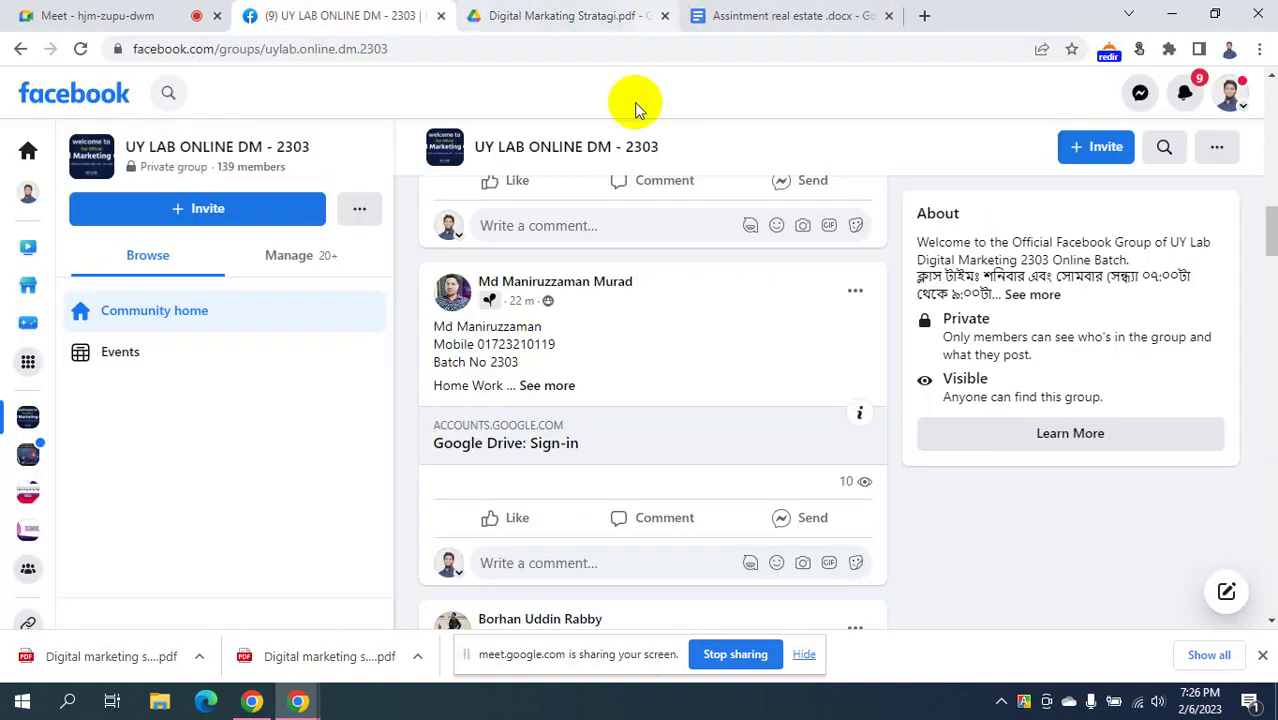
left_click(562, 15)
scroll(740, 290, "up", 2)
scroll(720, 315, "down", 1)
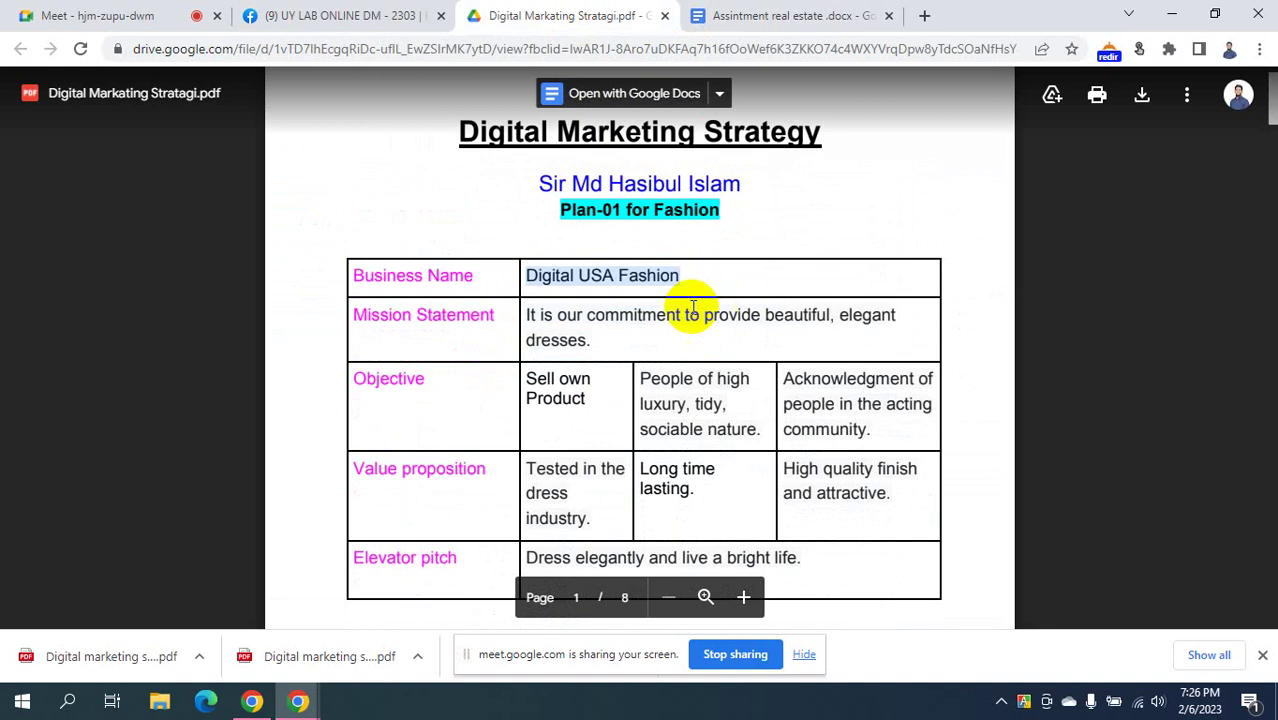
left_click(681, 274)
left_click_drag(691, 281, 533, 275)
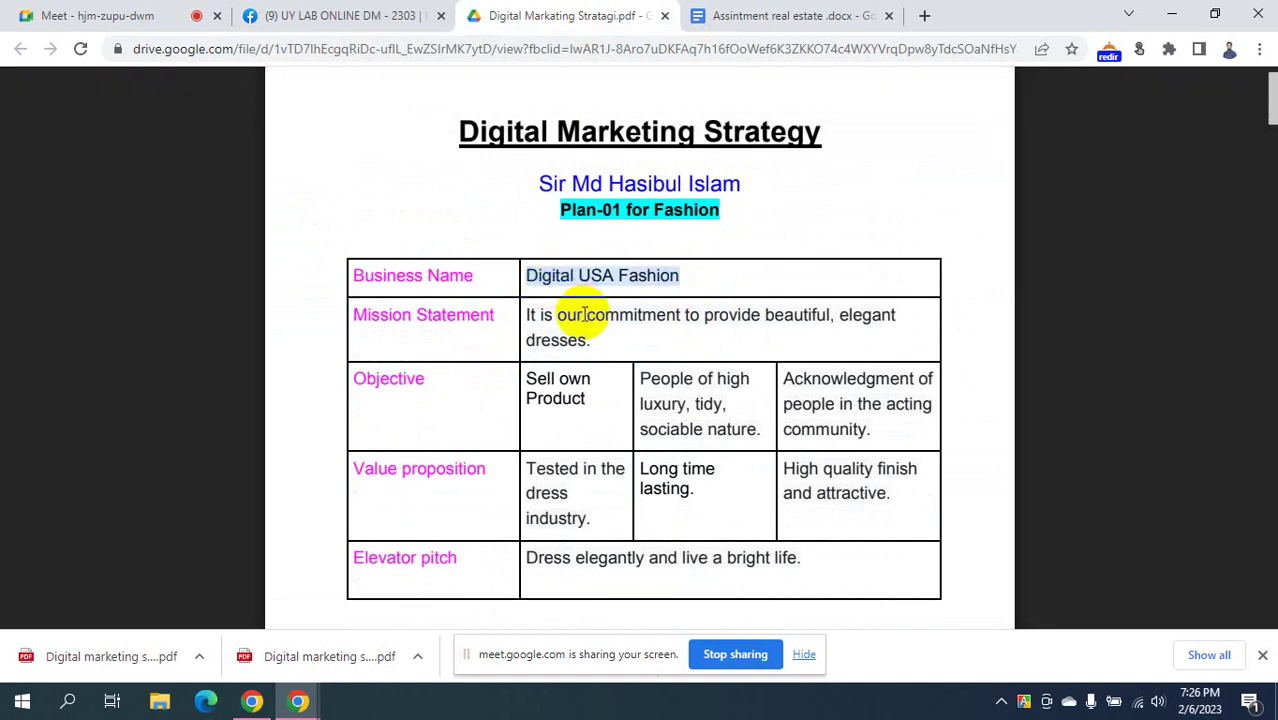
- Highlight the example audiences 15-25, 25-35 and 35-45 Male or Female, then return to Facebook
scroll(713, 357, "down", 4)
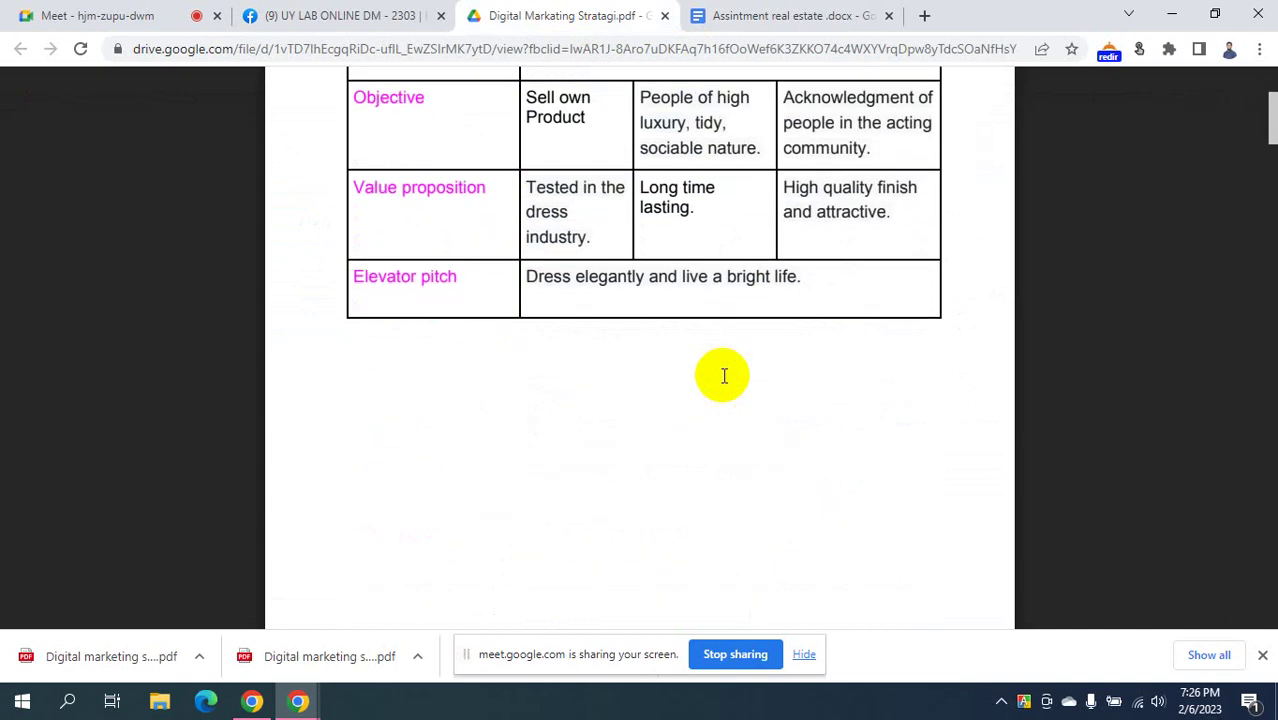
scroll(724, 376, "down", 6)
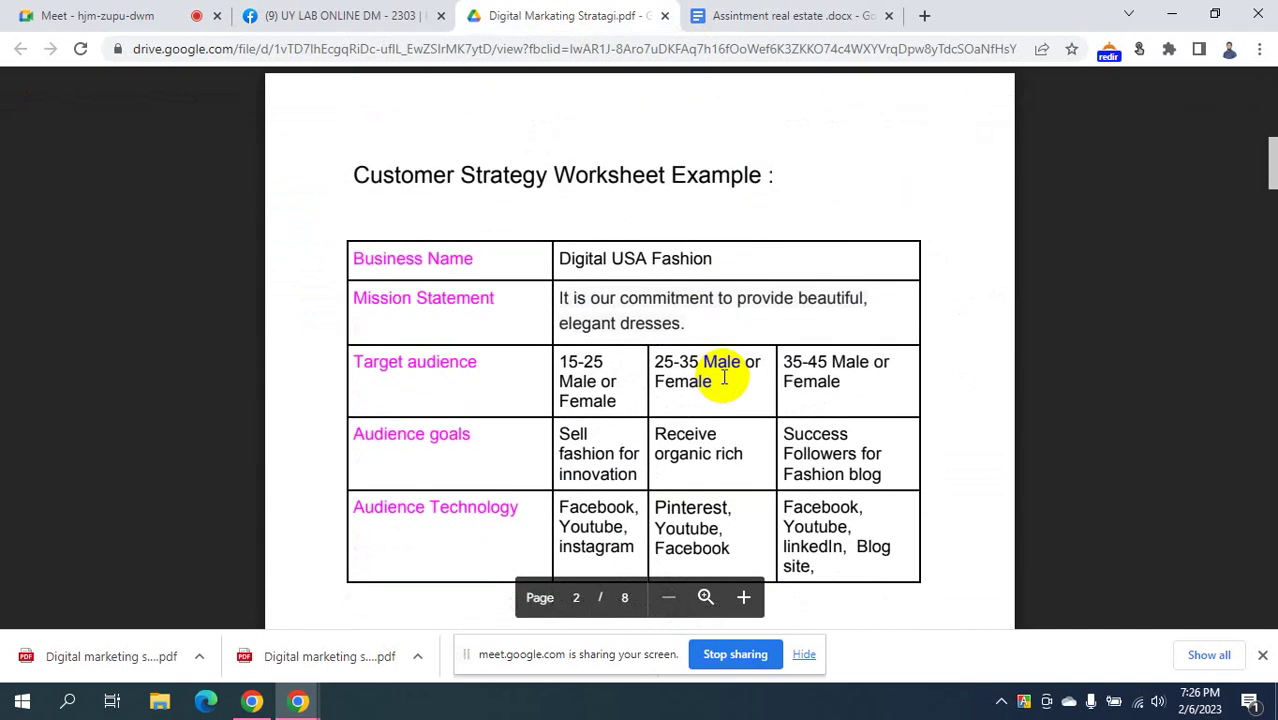
scroll(724, 376, "down", 3)
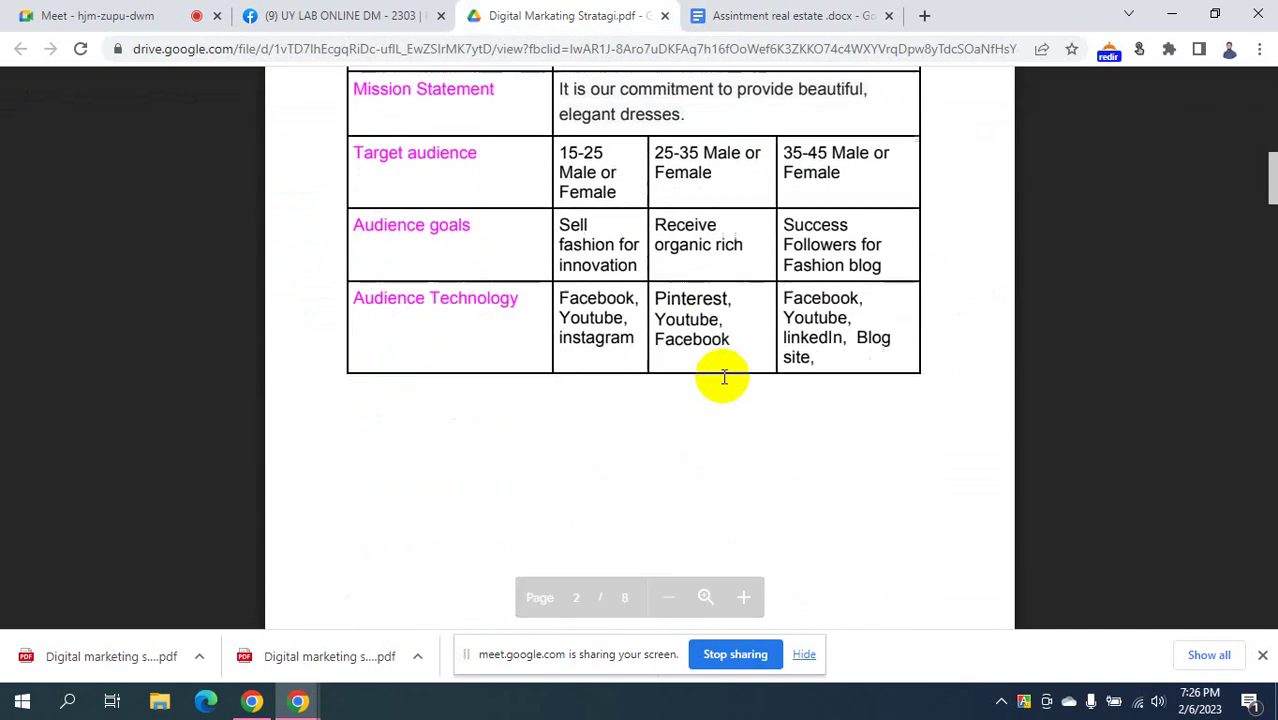
scroll(724, 376, "down", 1)
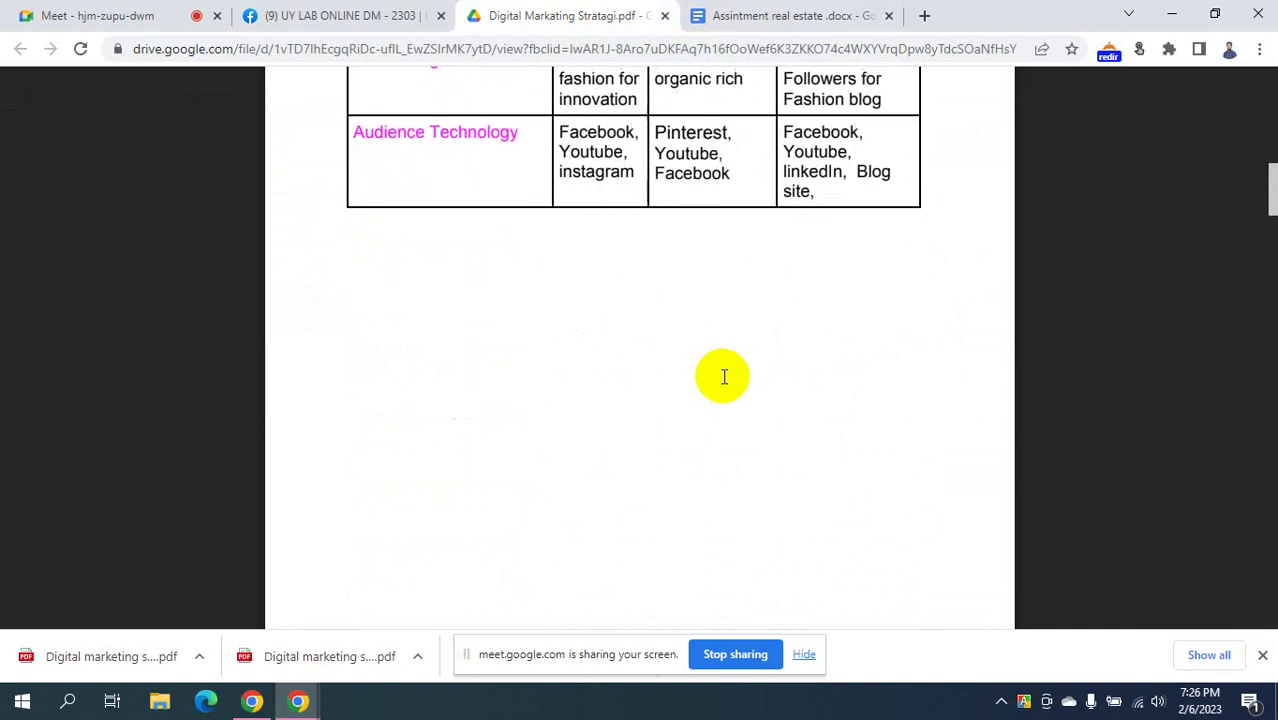
scroll(724, 376, "up", 1)
scroll(724, 376, "down", 7)
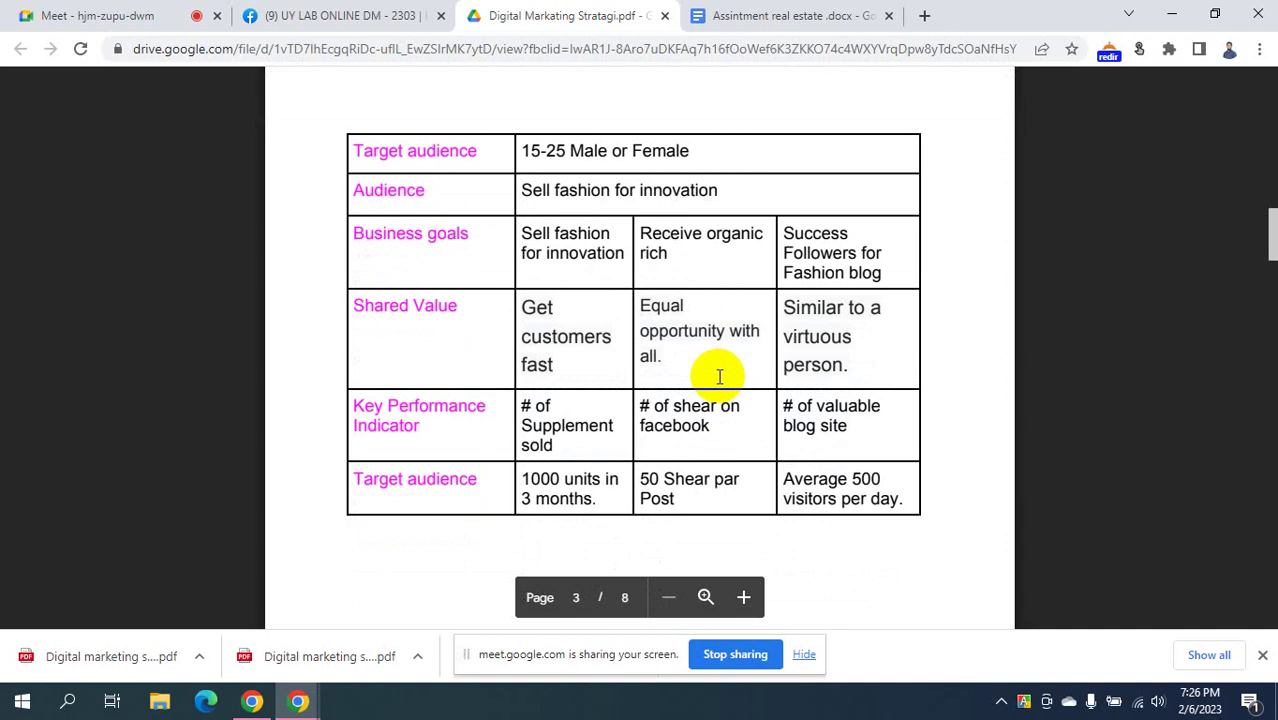
scroll(719, 376, "up", 7)
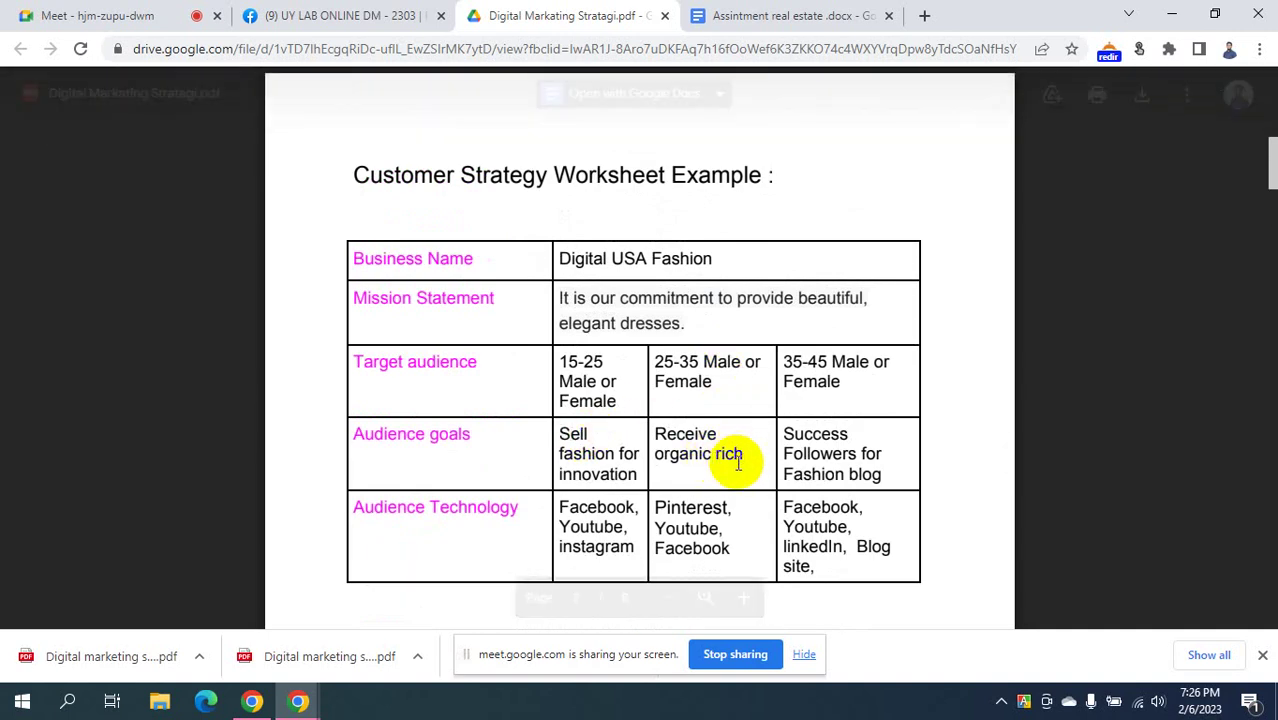
scroll(724, 408, "up", 3)
scroll(726, 408, "up", 6)
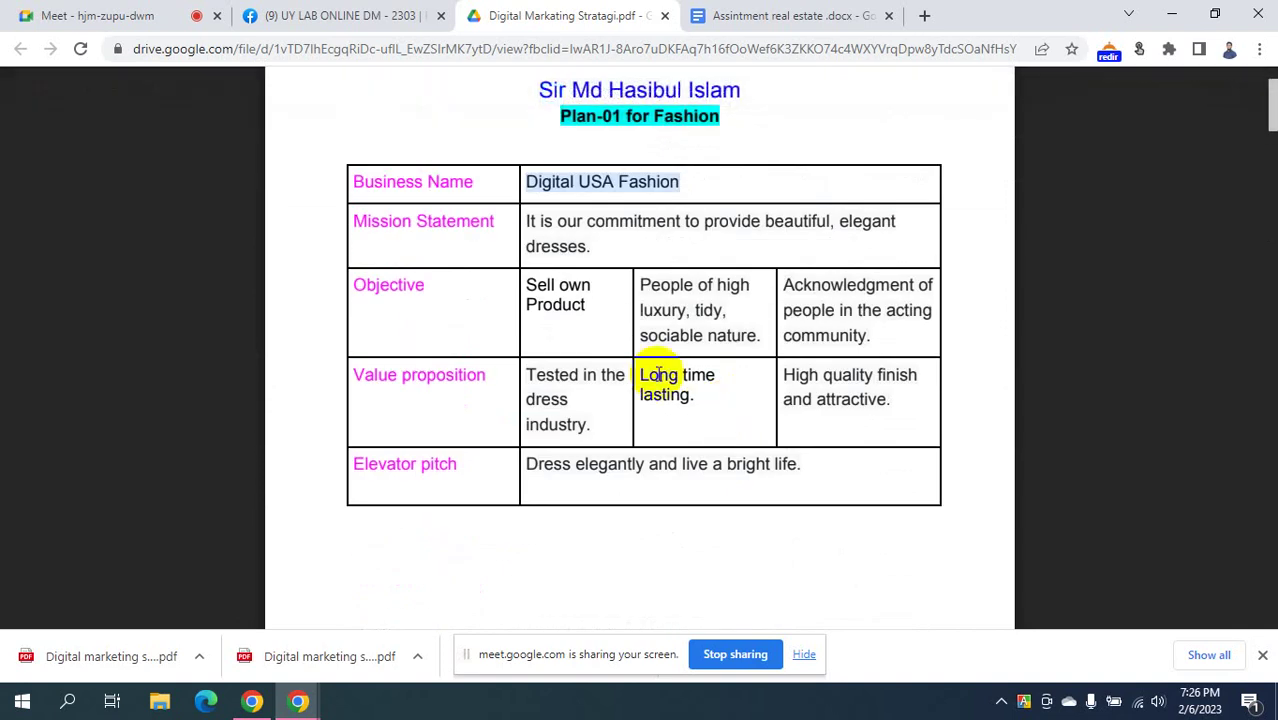
scroll(650, 357, "up", 2)
scroll(650, 357, "down", 10)
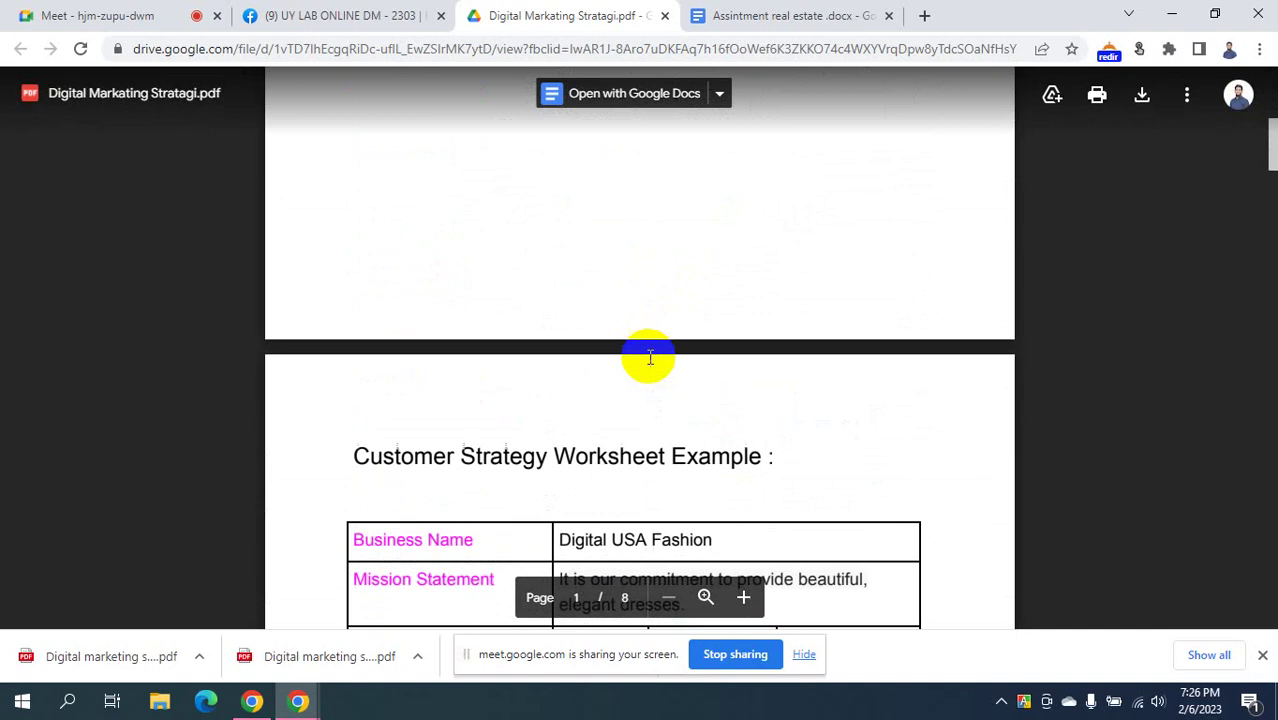
scroll(650, 357, "down", 3)
scroll(650, 354, "up", 2)
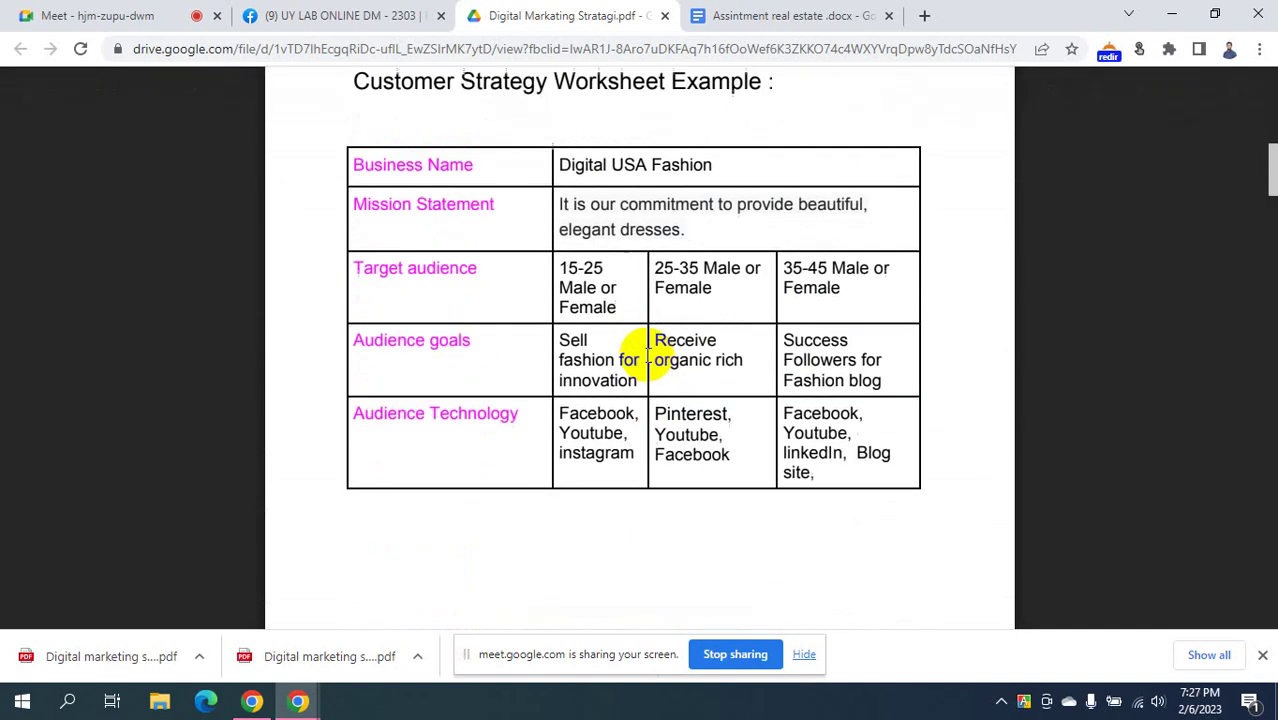
left_click_drag(611, 309, 568, 251)
left_click_drag(733, 294, 665, 277)
left_click_drag(856, 300, 790, 272)
left_click(847, 297)
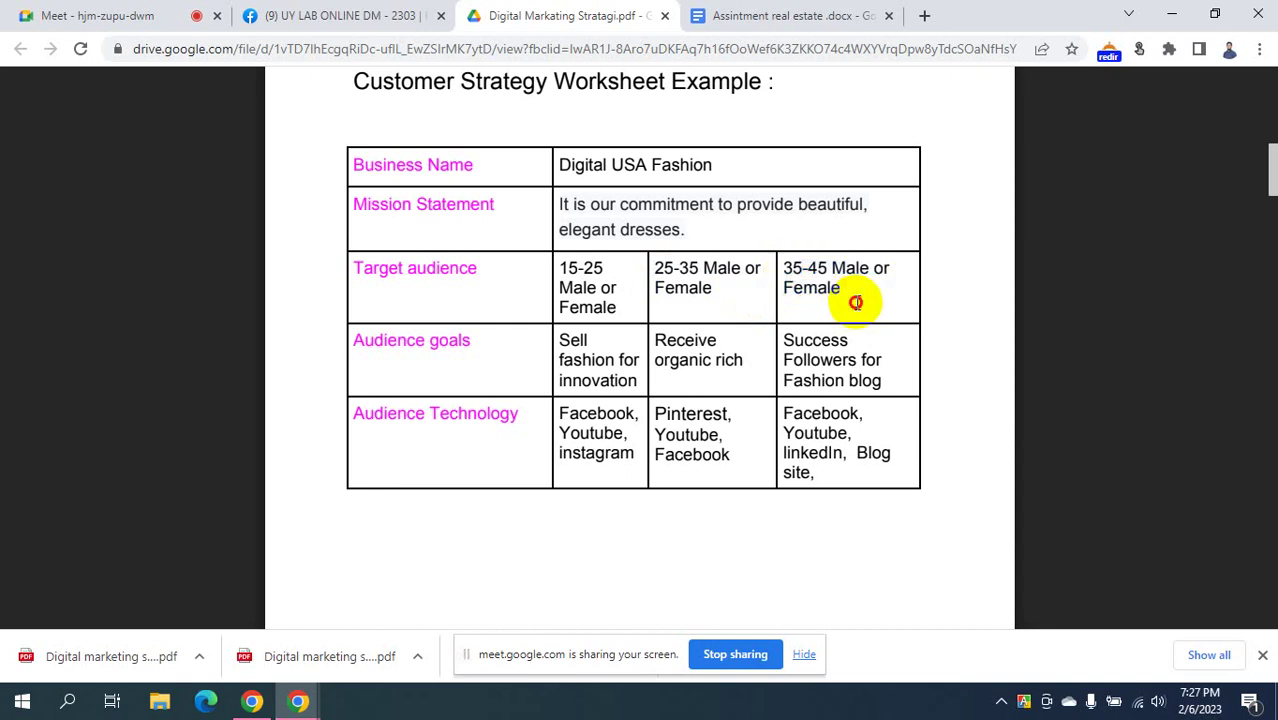
scroll(828, 340, "up", 10)
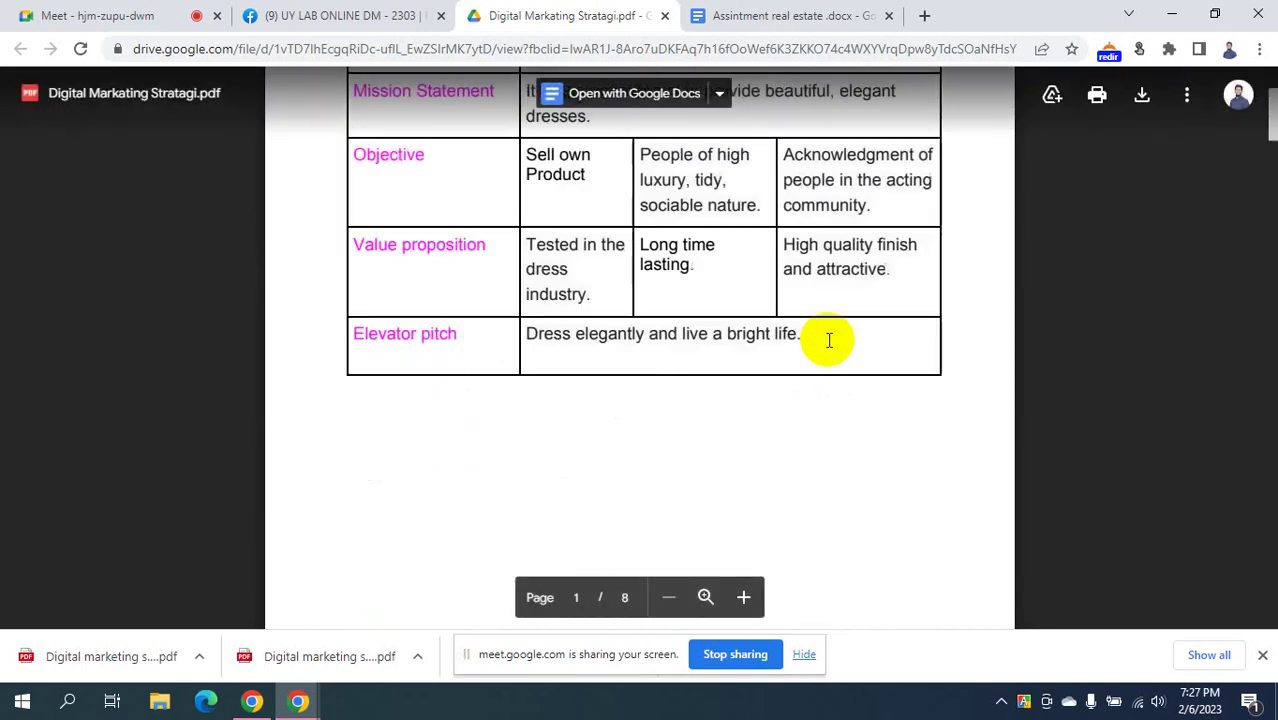
key("ctrl+shift+Tab")
- Open the UY LAB ONLINE DM - 2303 group's member list
scroll(572, 335, "up", 10)
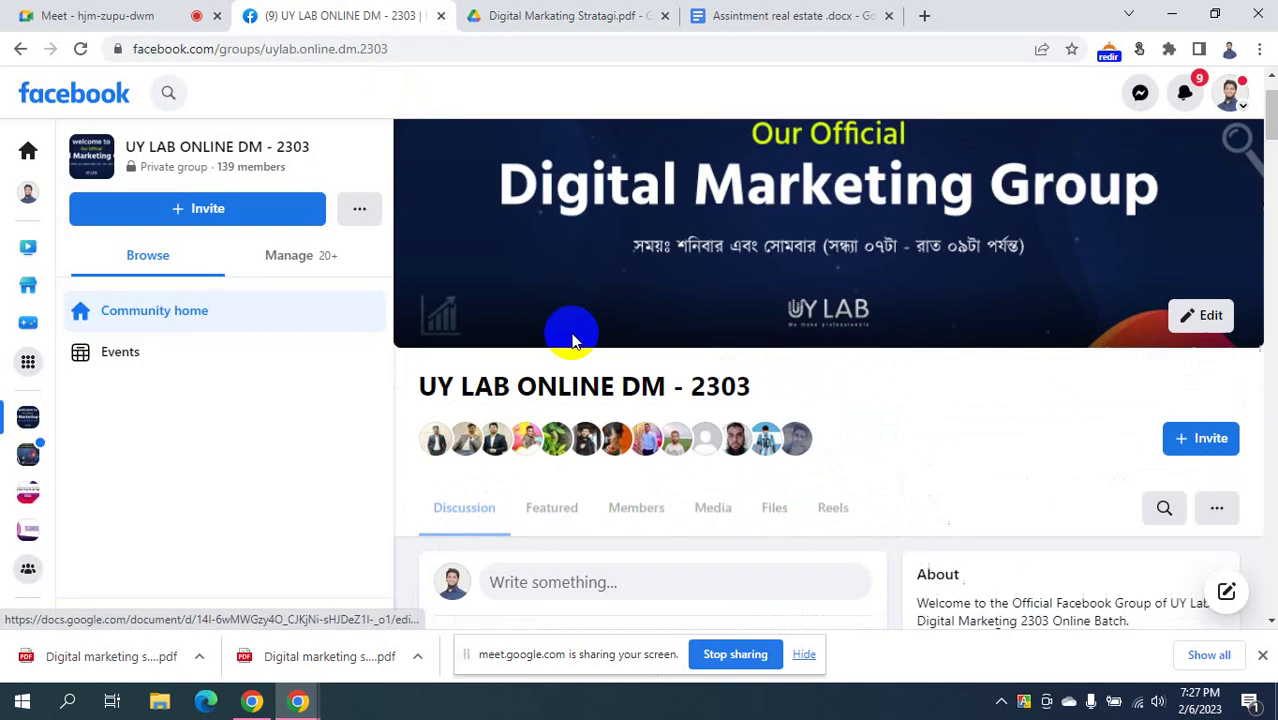
scroll(698, 276, "down", 3)
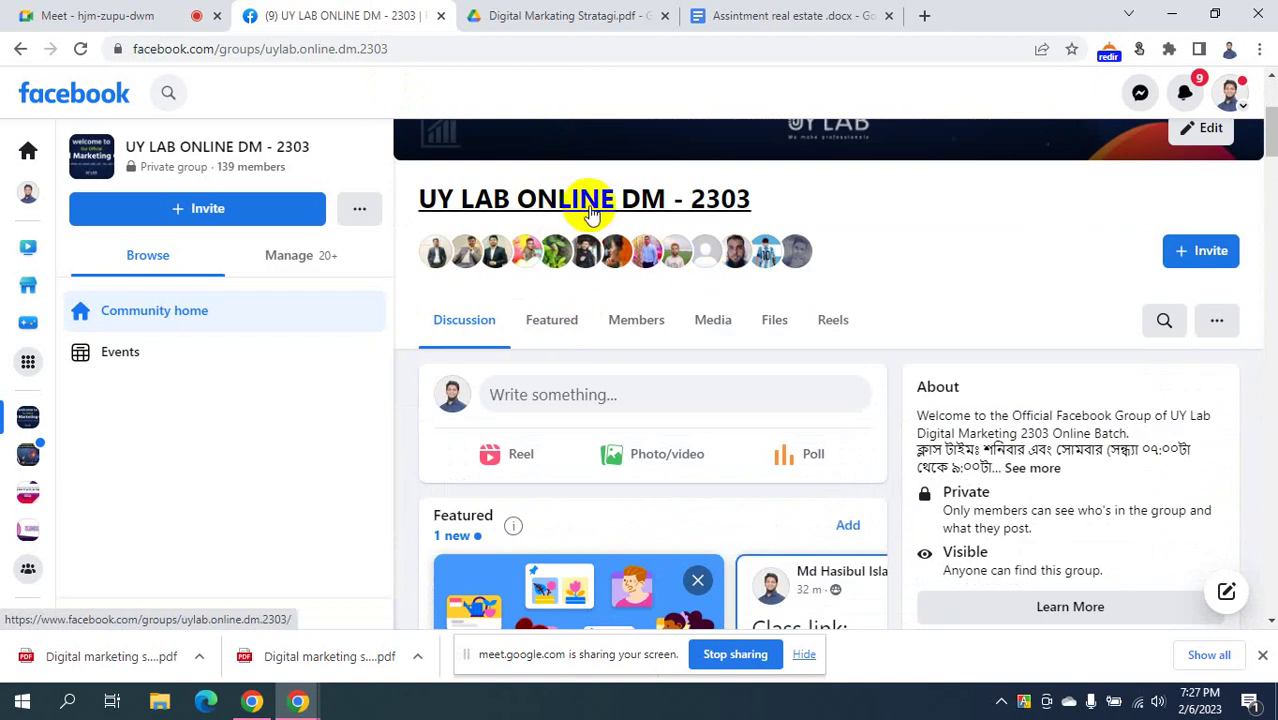
scroll(582, 214, "up", 3)
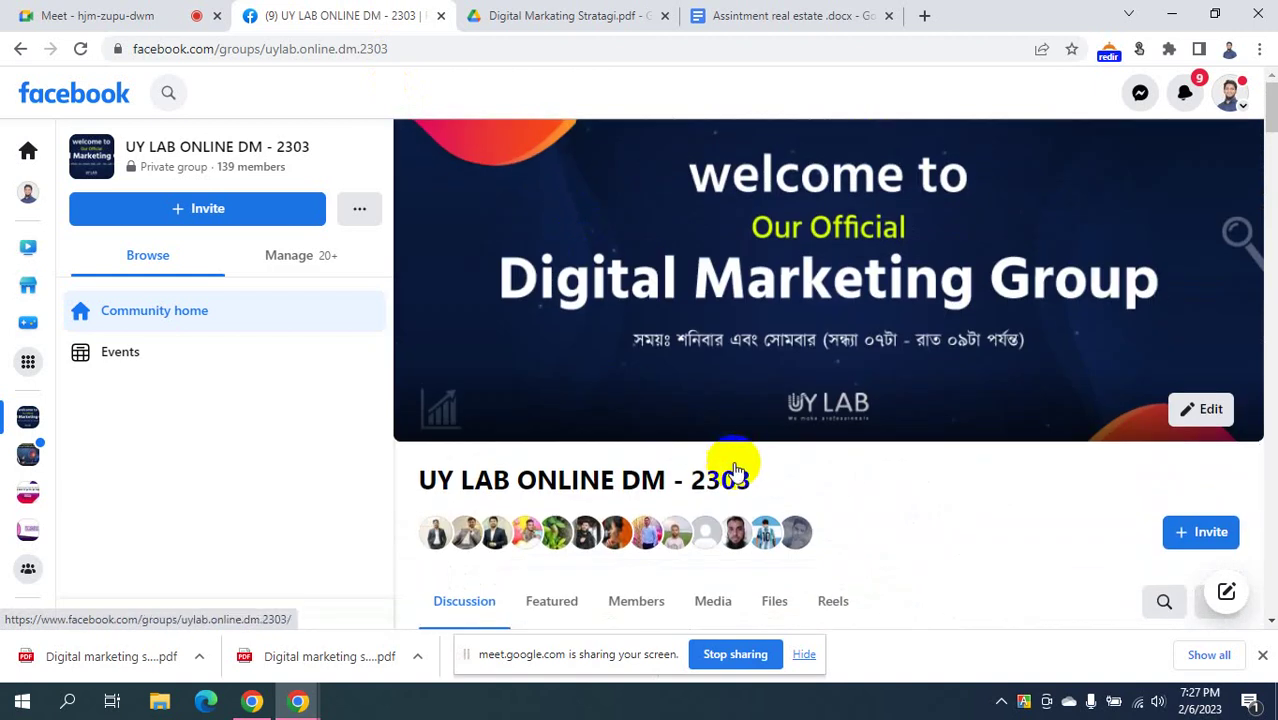
scroll(731, 462, "down", 1)
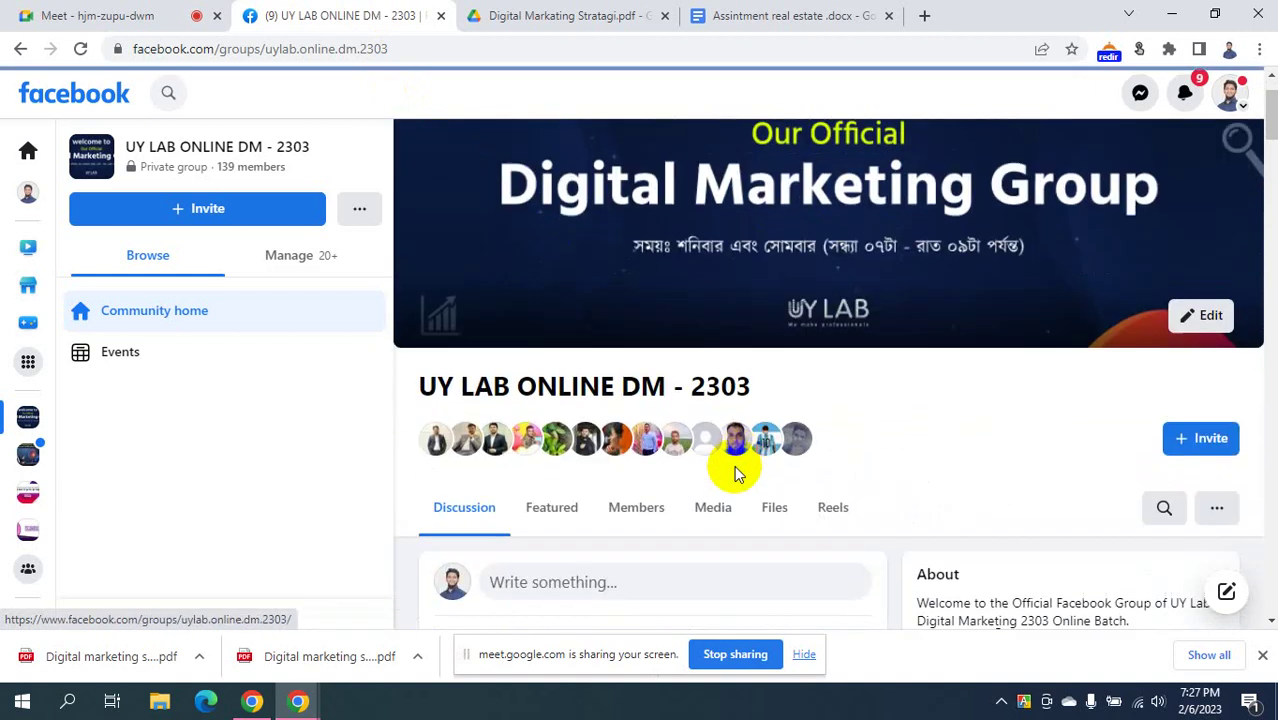
left_click(633, 514)
scroll(816, 418, "down", 2)
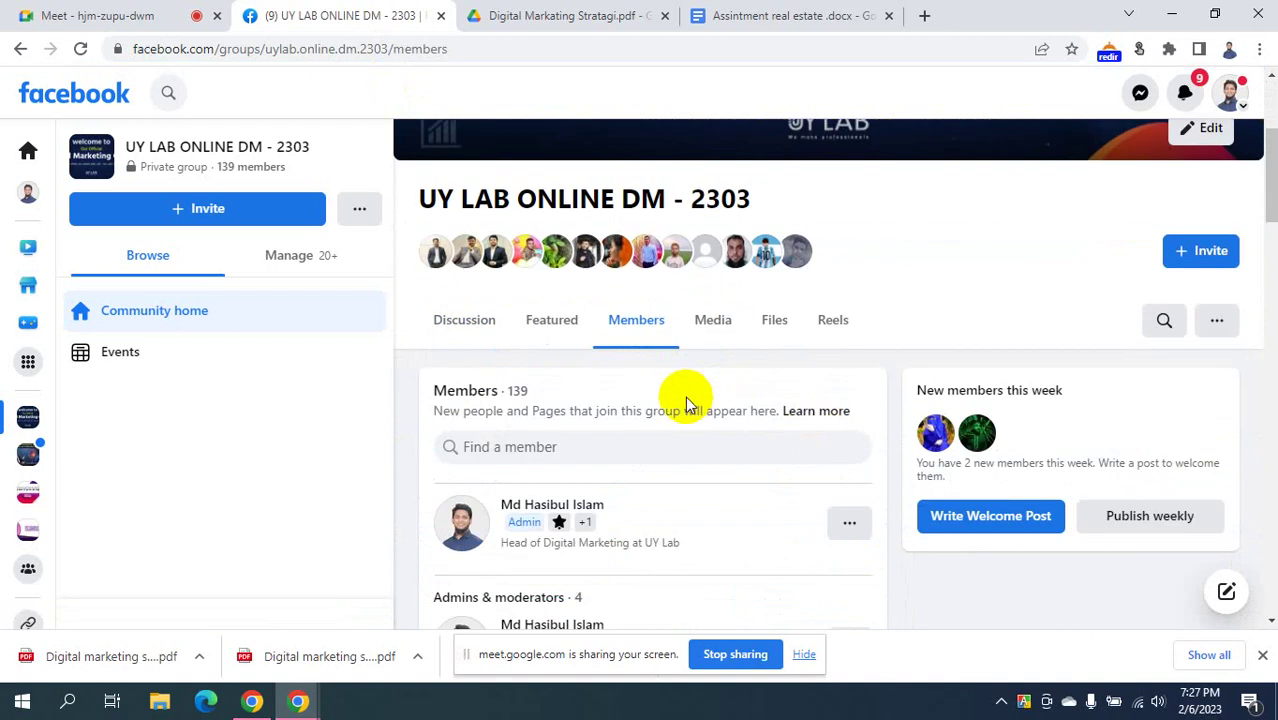
scroll(685, 396, "down", 3)
scroll(685, 396, "up", 2)
scroll(685, 395, "up", 1)
- Search the members for a specific person, view their profile, then return to the results
left_click(500, 353)
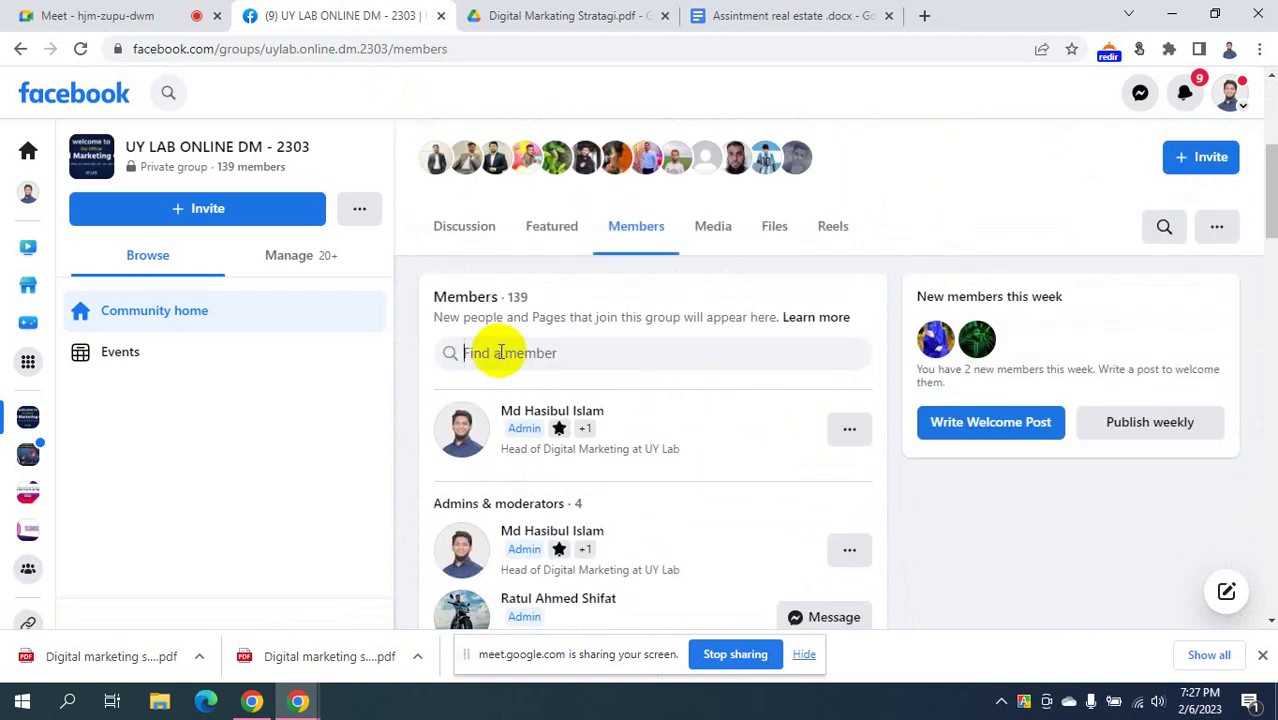
type("ajad")
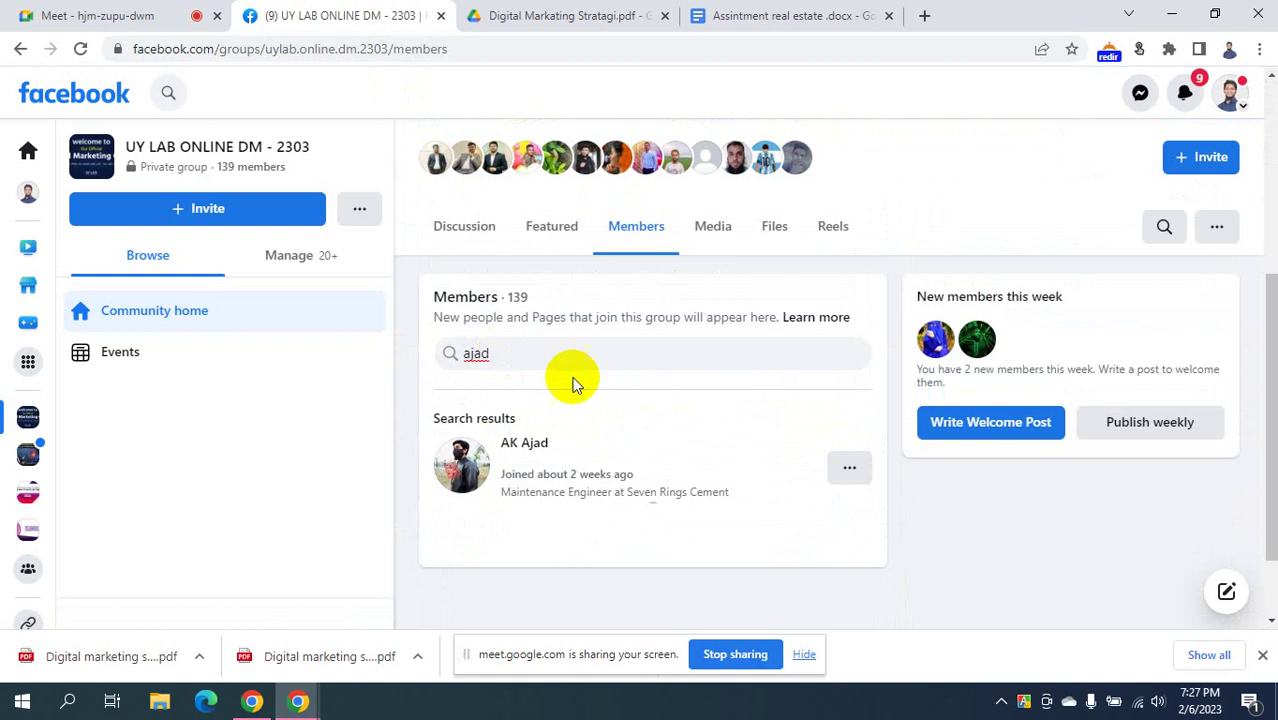
left_click(531, 453)
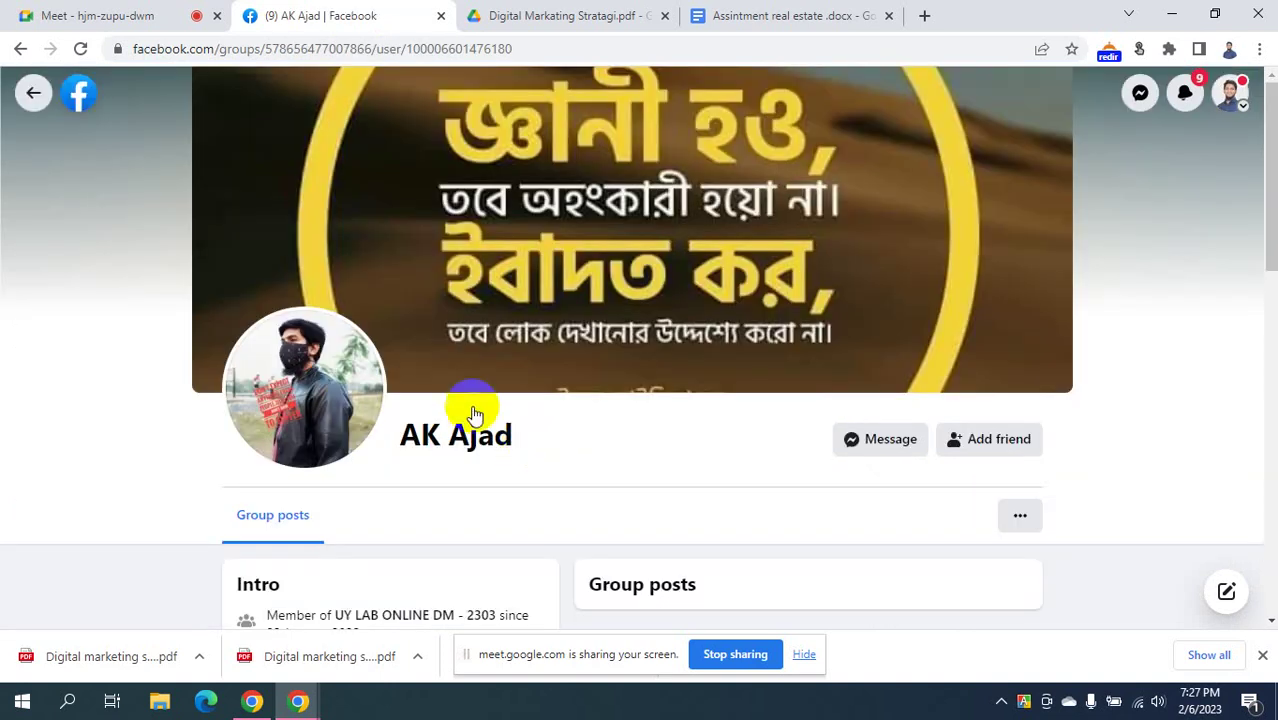
left_click(33, 92)
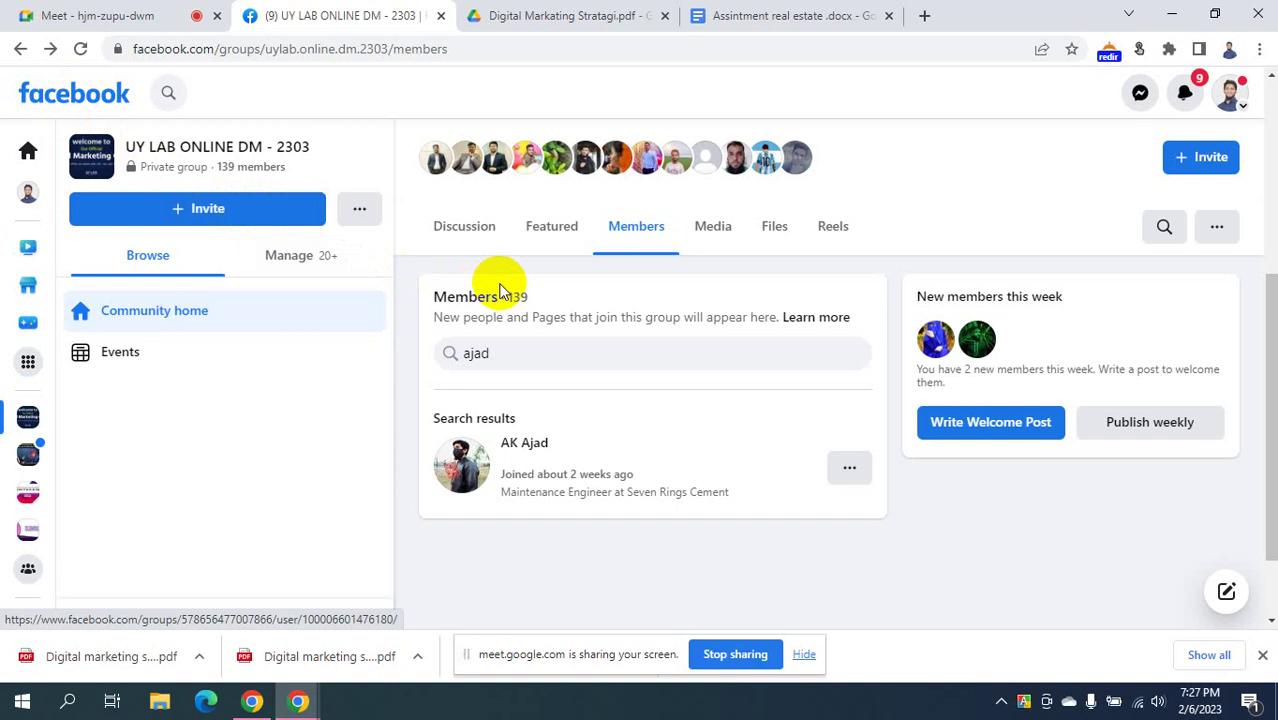
- Open the Meet call's People panel and scroll through the participant list
left_click(140, 15)
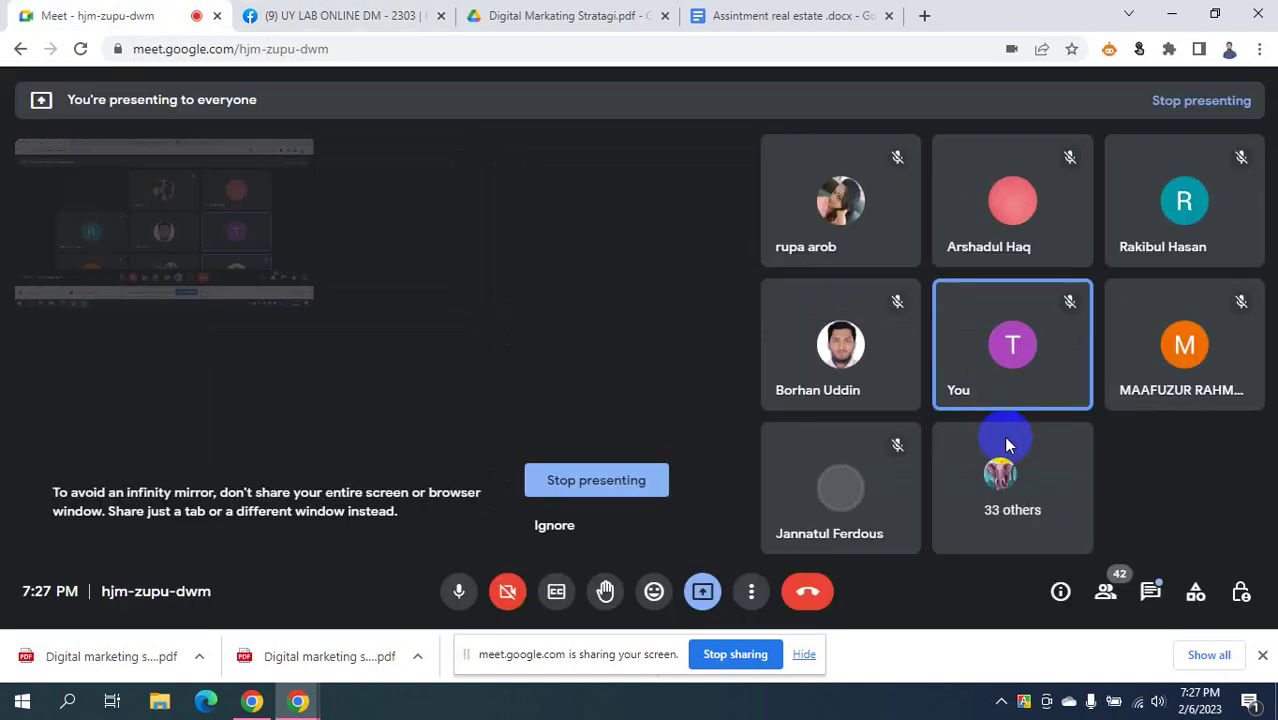
left_click(1107, 591)
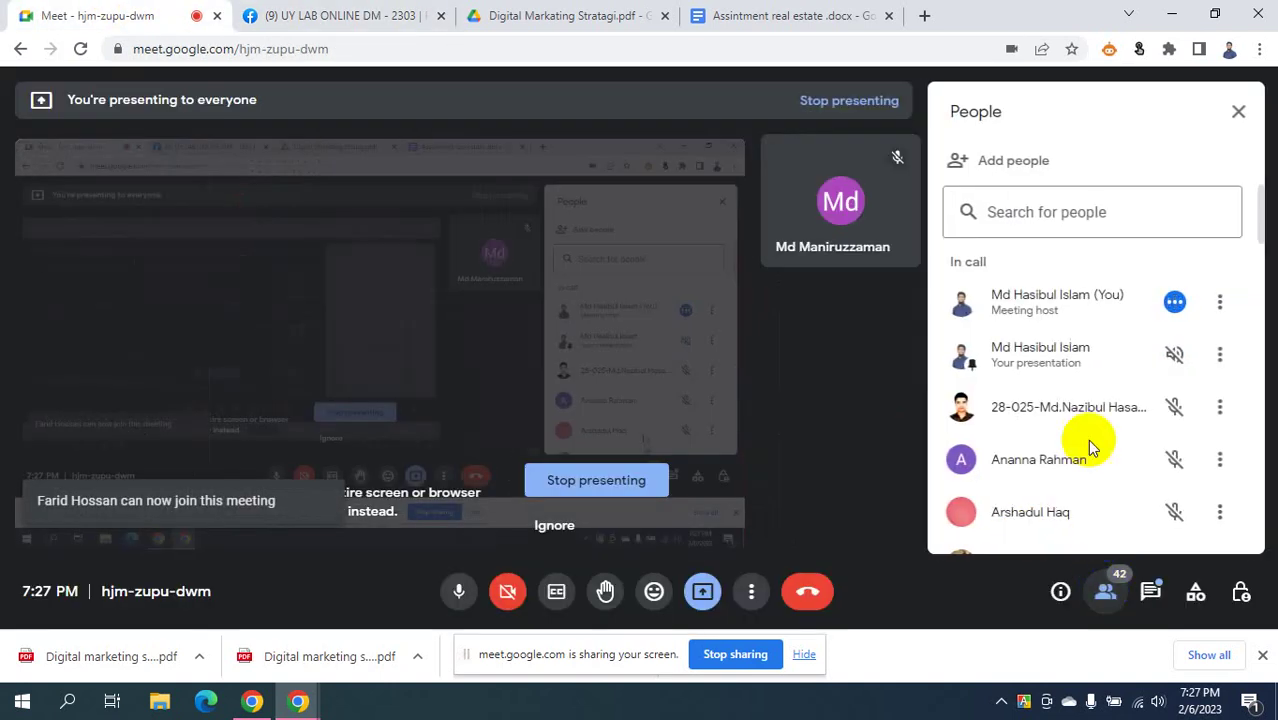
scroll(1070, 375, "down", 1)
scroll(1070, 375, "down", 5)
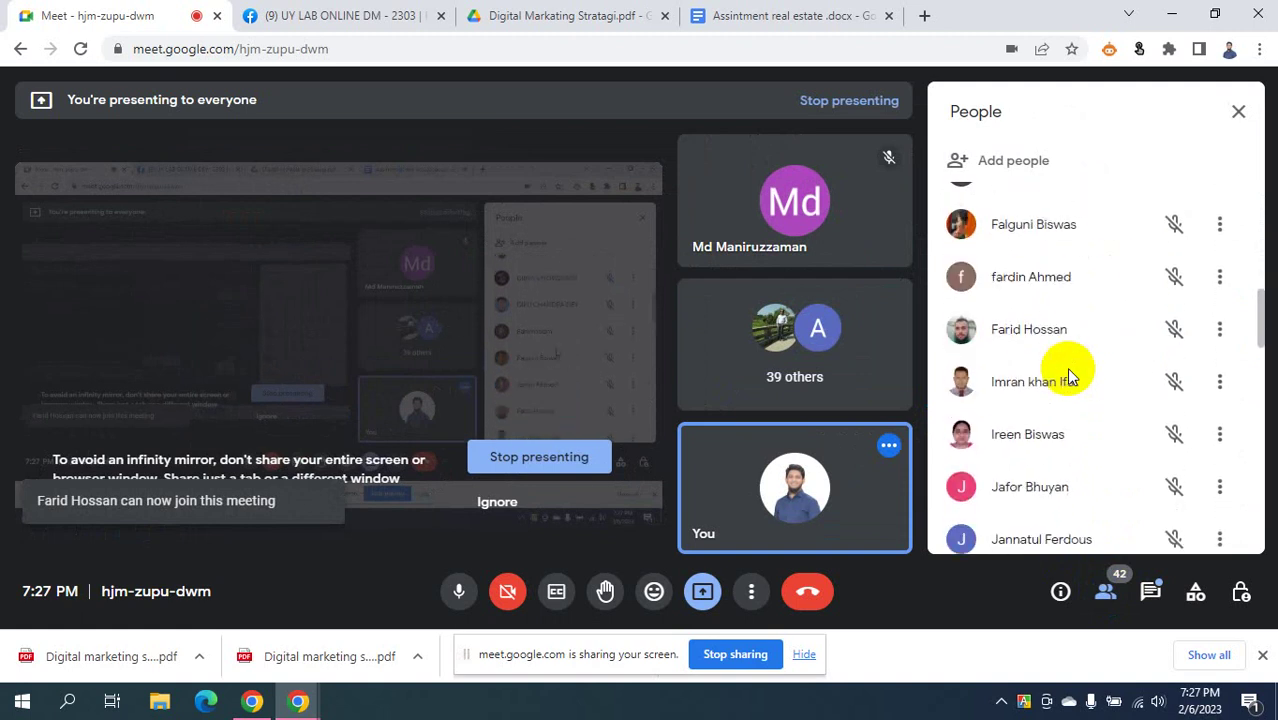
scroll(1068, 375, "down", 5)
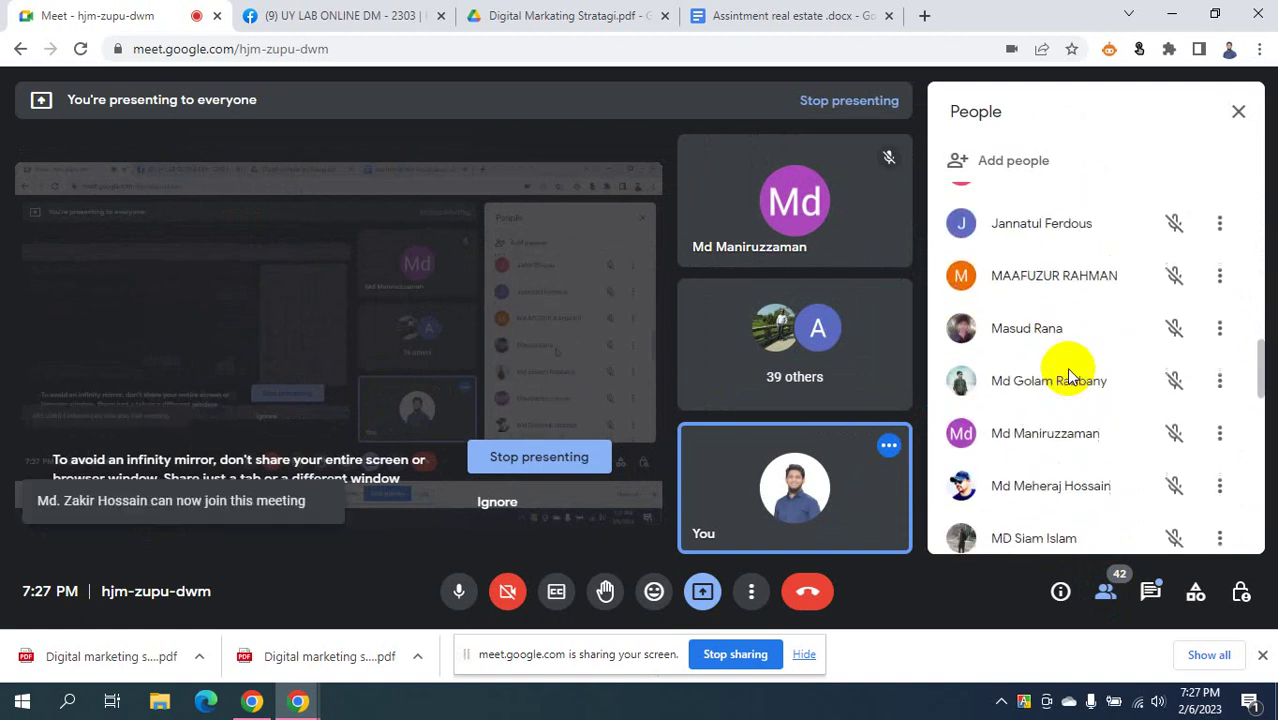
scroll(1070, 375, "down", 6)
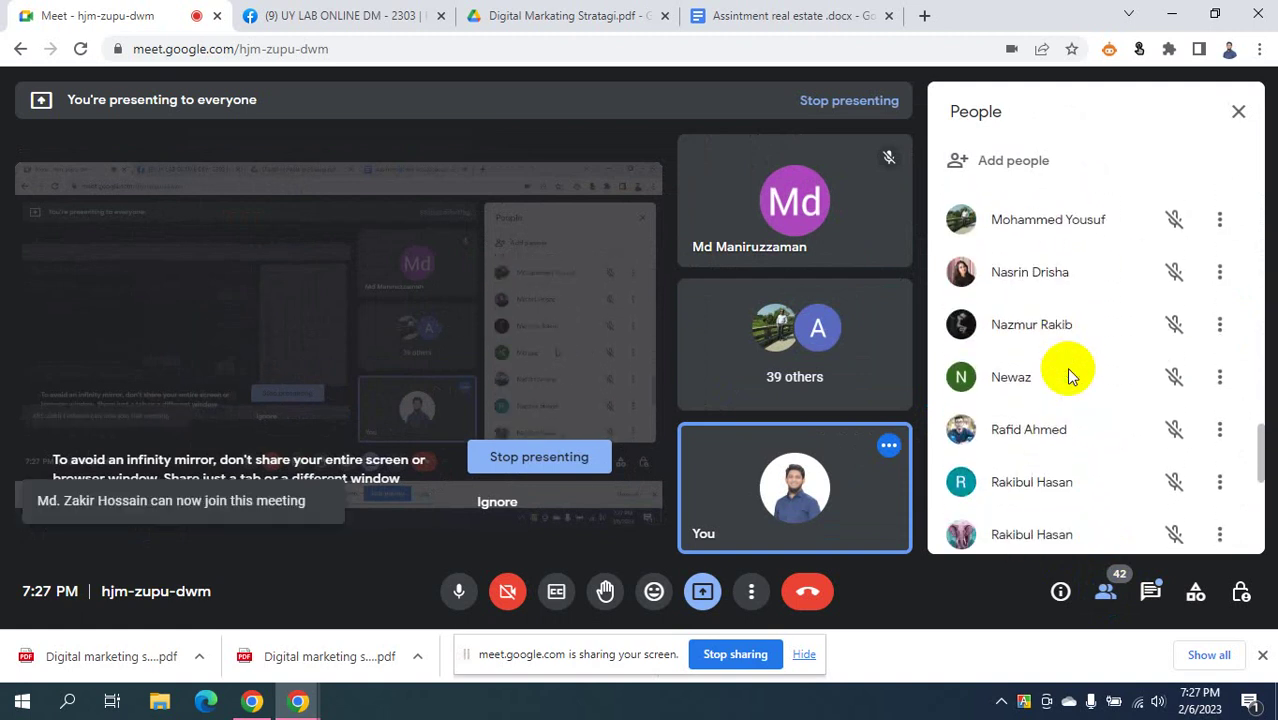
scroll(1070, 375, "down", 3)
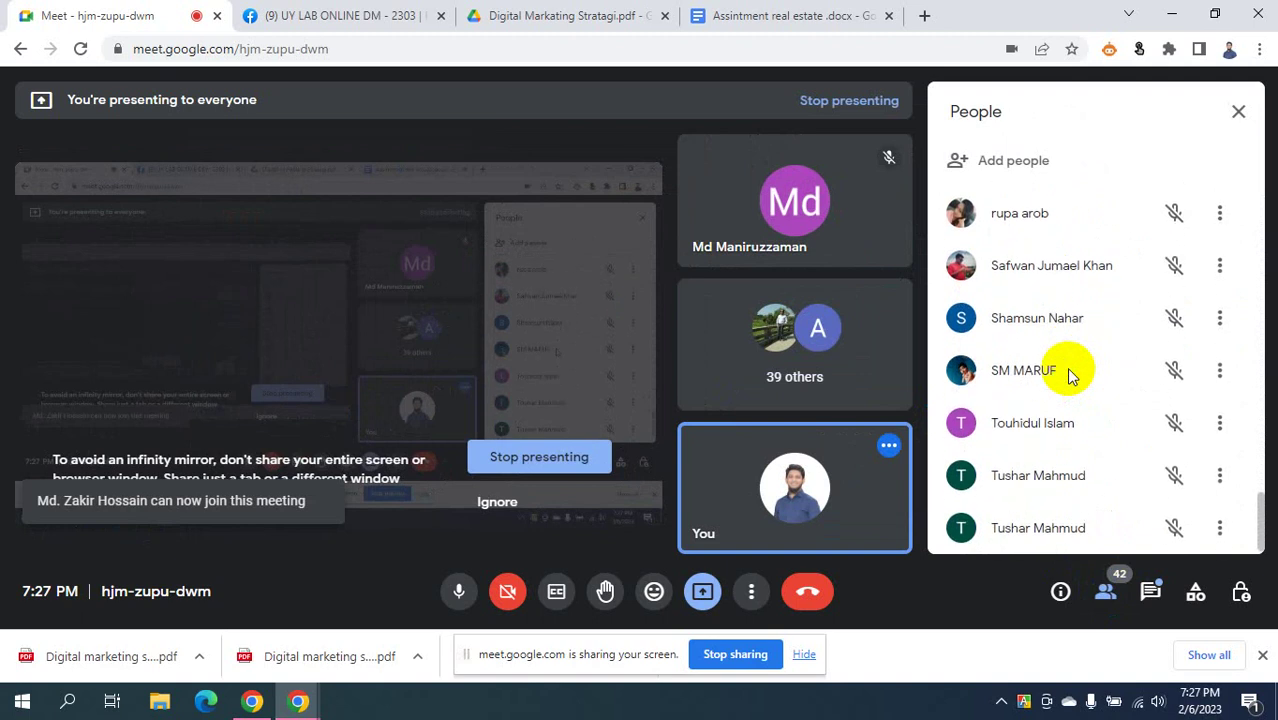
scroll(1068, 375, "up", 15)
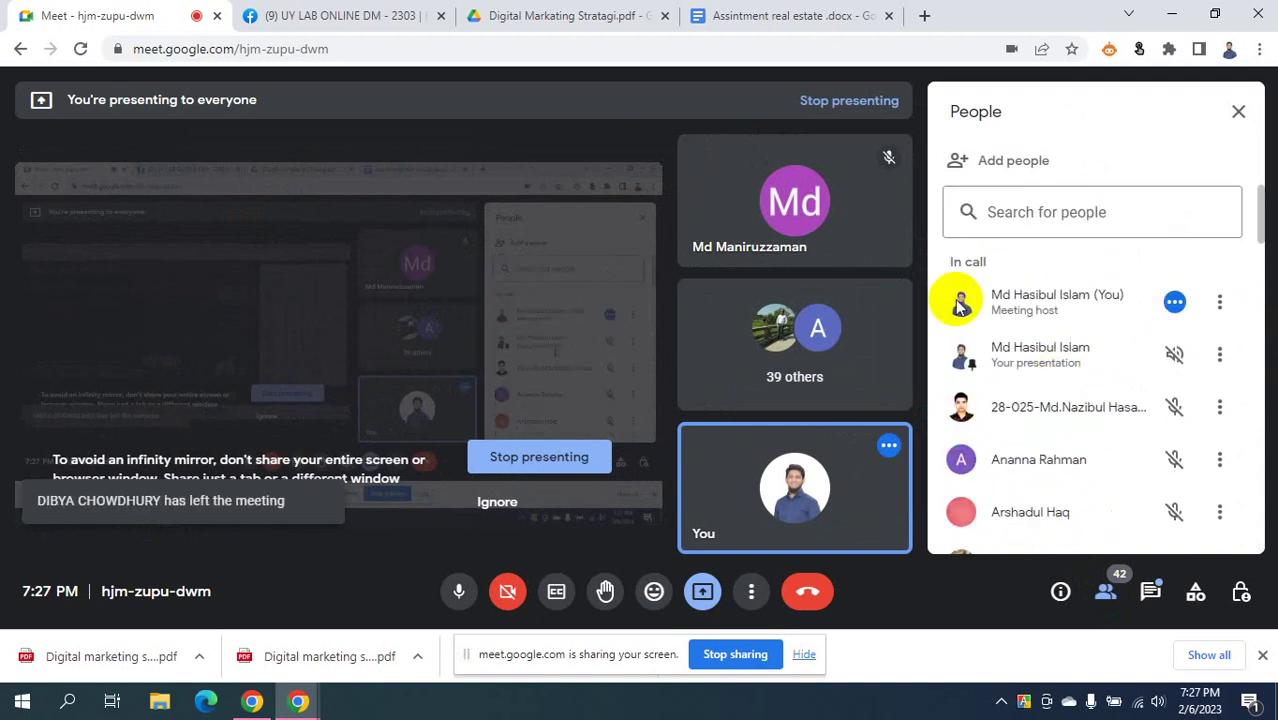
- Keep reviewing the 42 meeting participants, checking the Facebook members page between passes and ending there
left_click(322, 10)
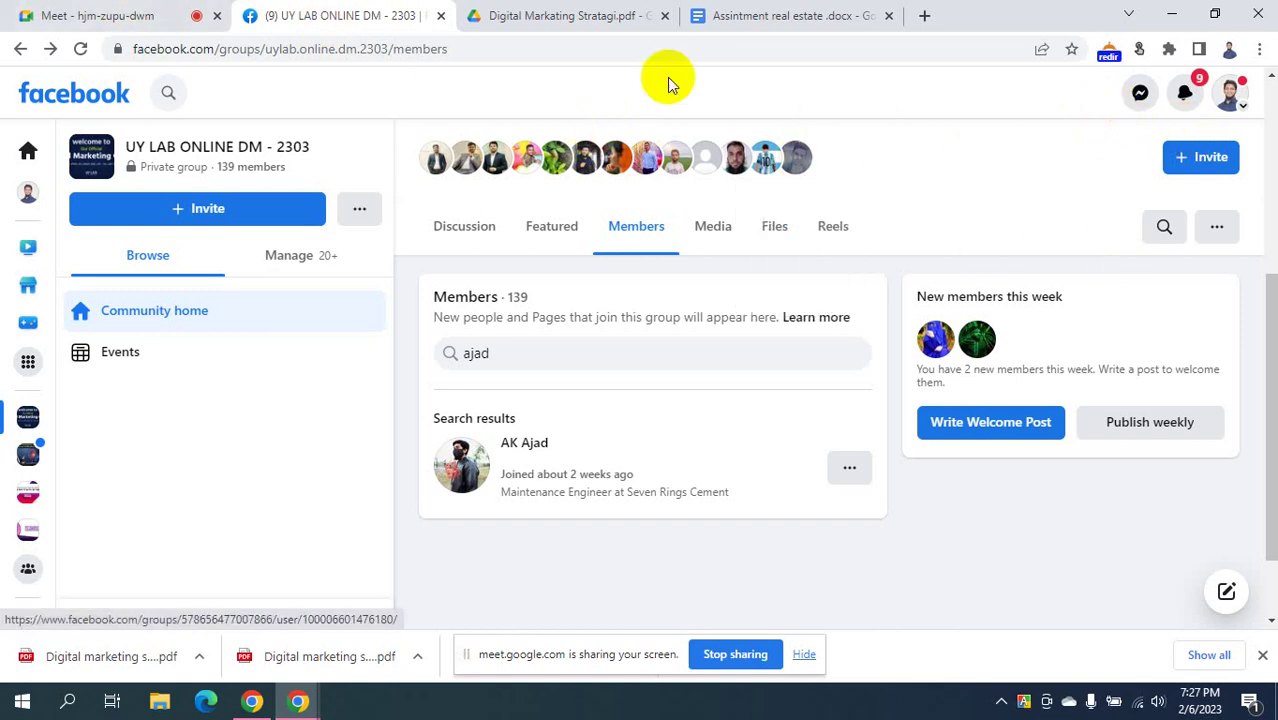
left_click(128, 14)
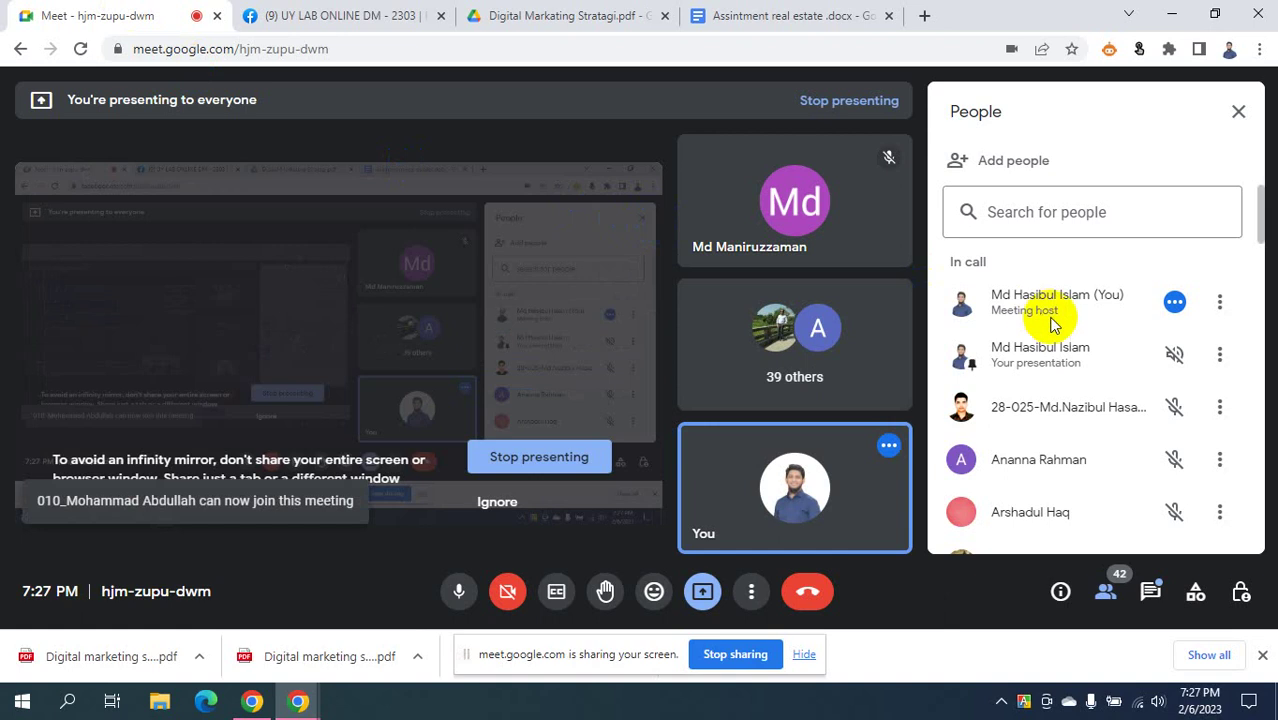
scroll(1052, 322, "down", 8)
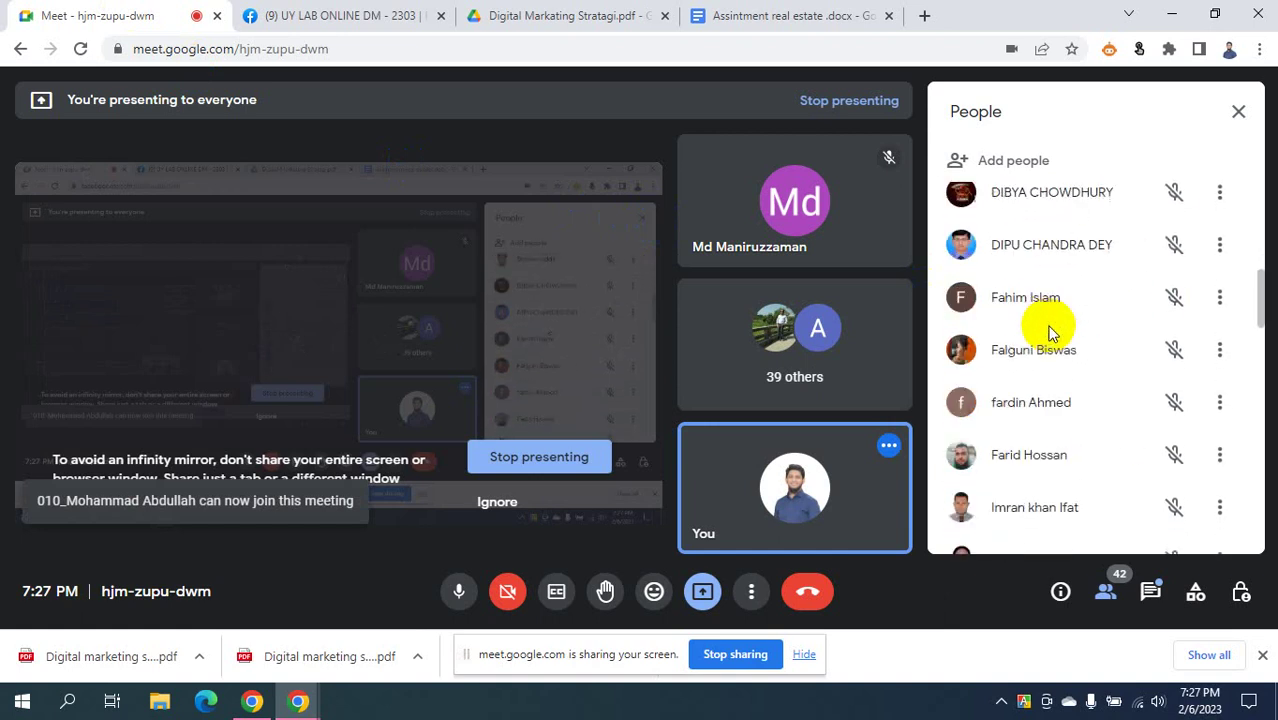
scroll(1050, 333, "down", 6)
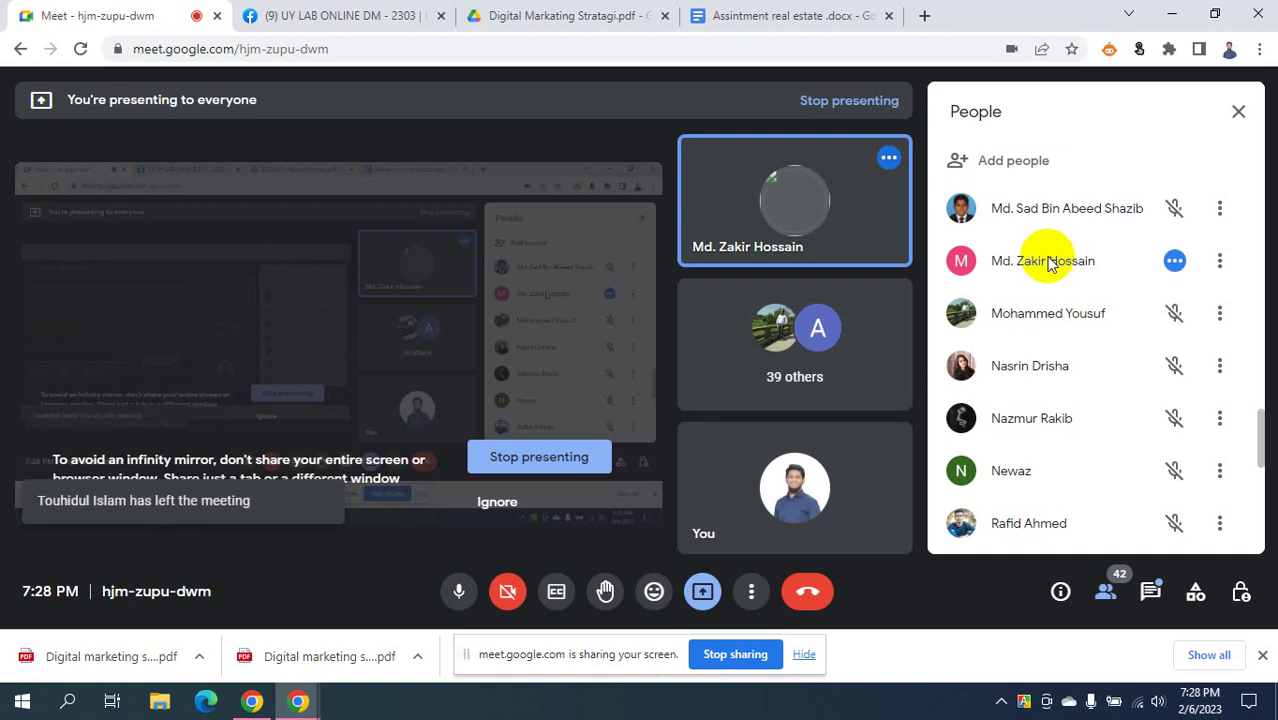
scroll(1044, 255, "up", 4)
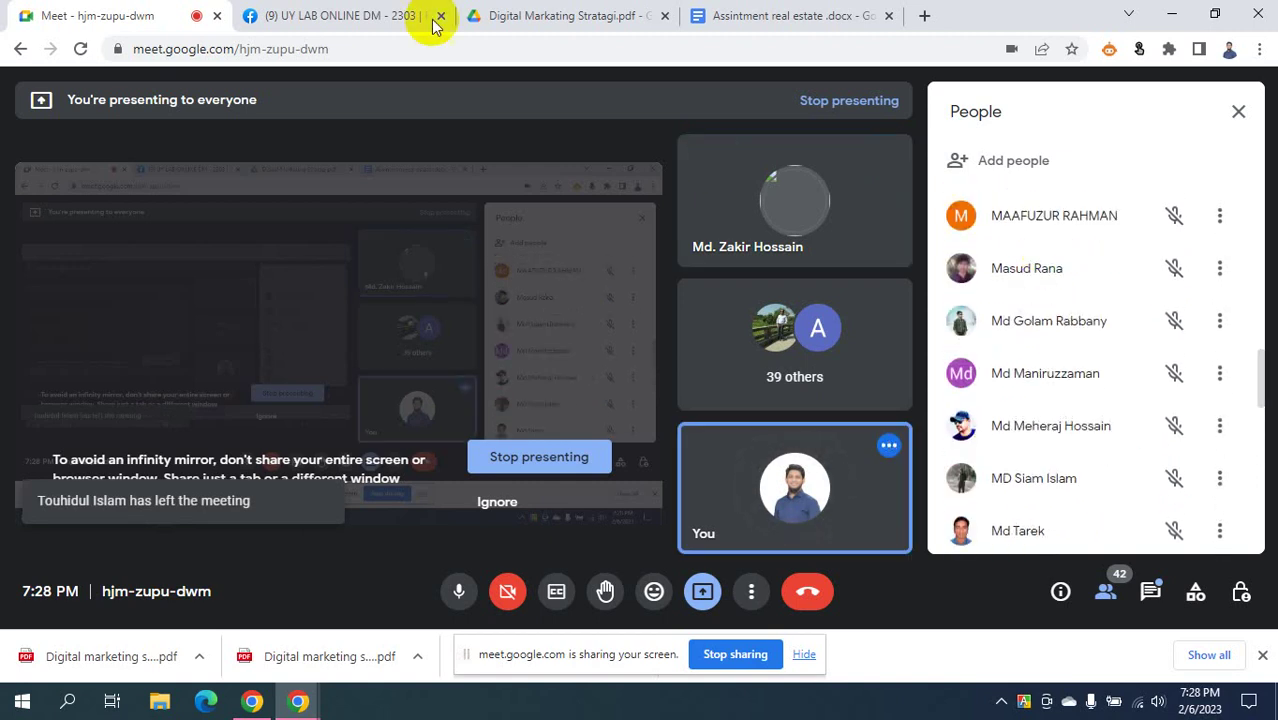
left_click(333, 8)
left_click(50, 12)
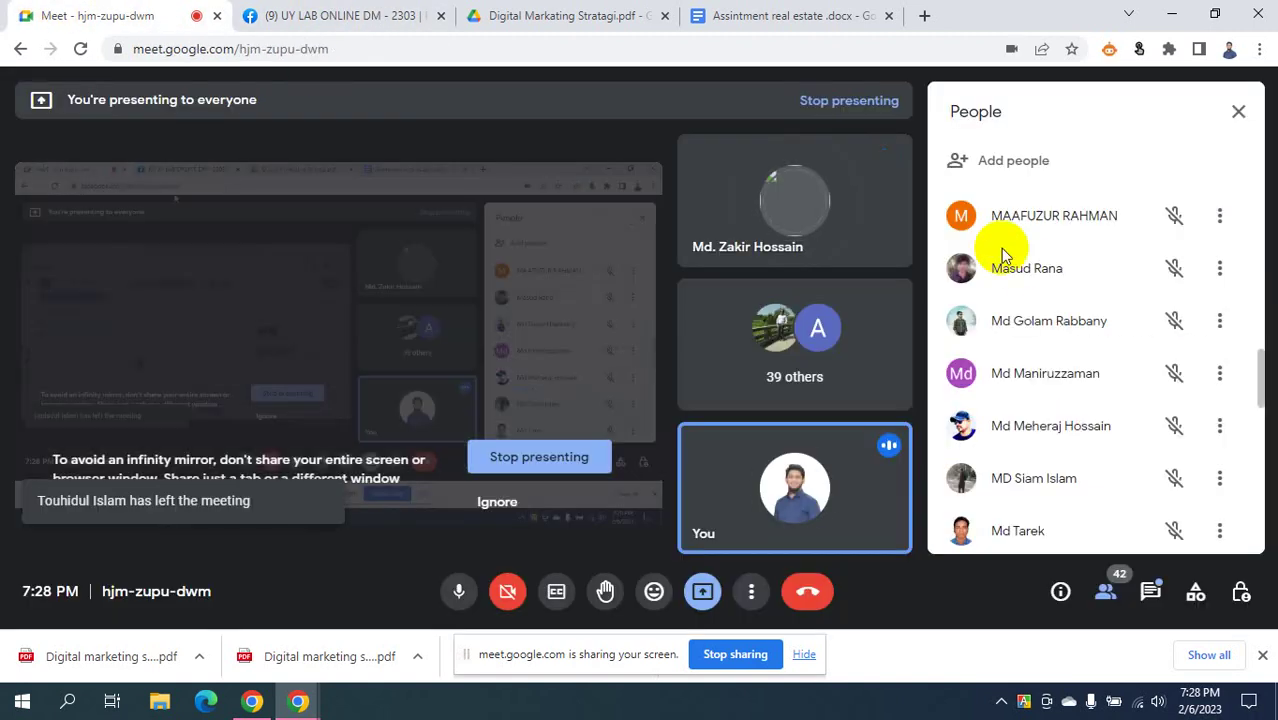
scroll(1022, 273, "down", 10)
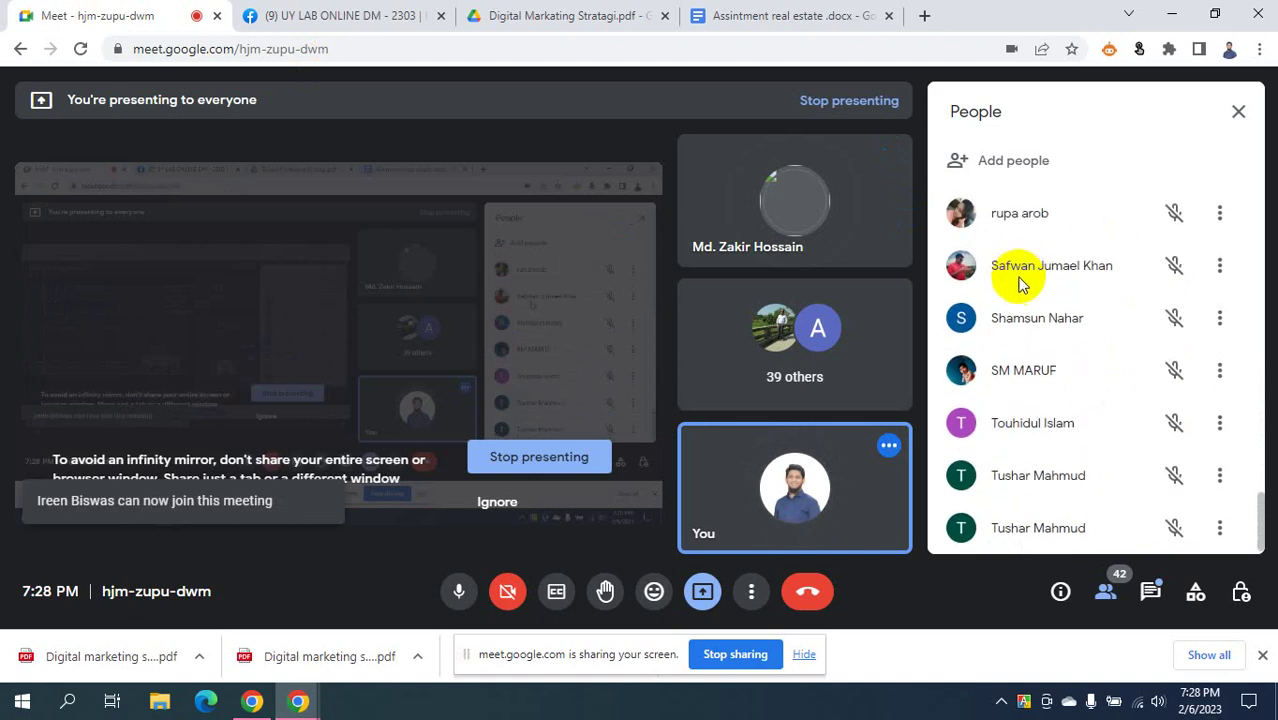
scroll(1022, 285, "up", 12)
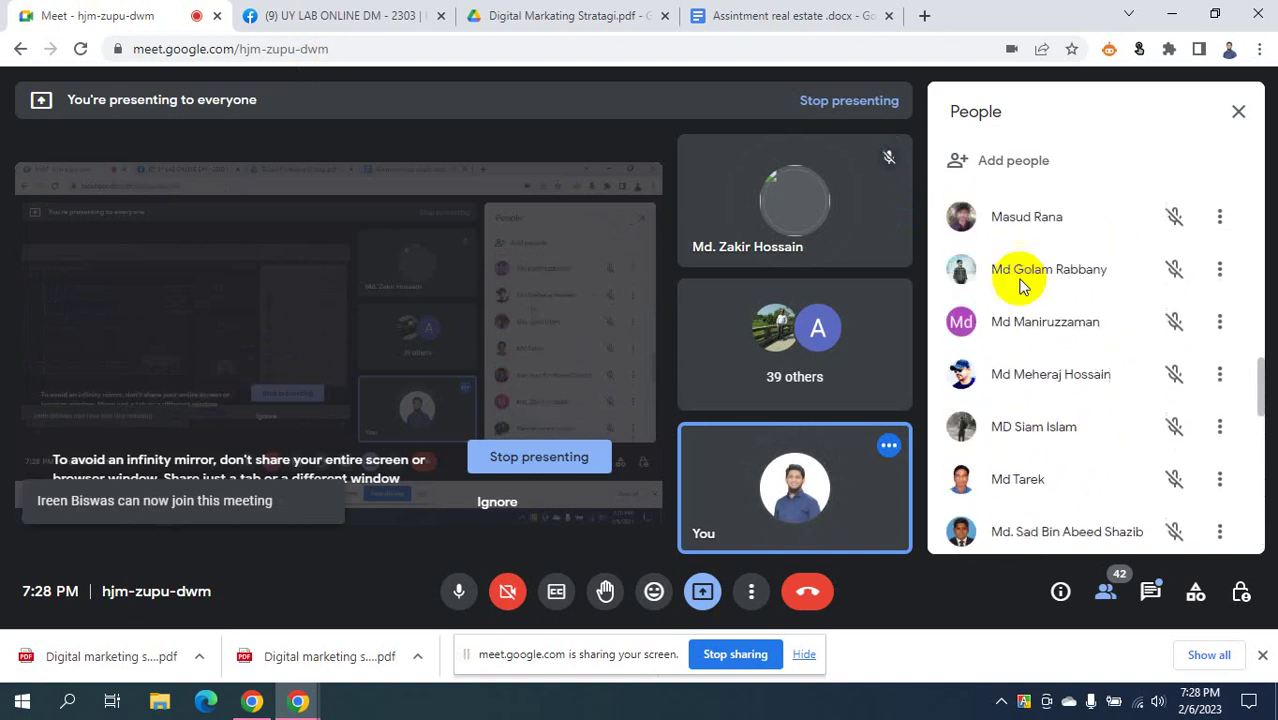
scroll(1022, 285, "up", 10)
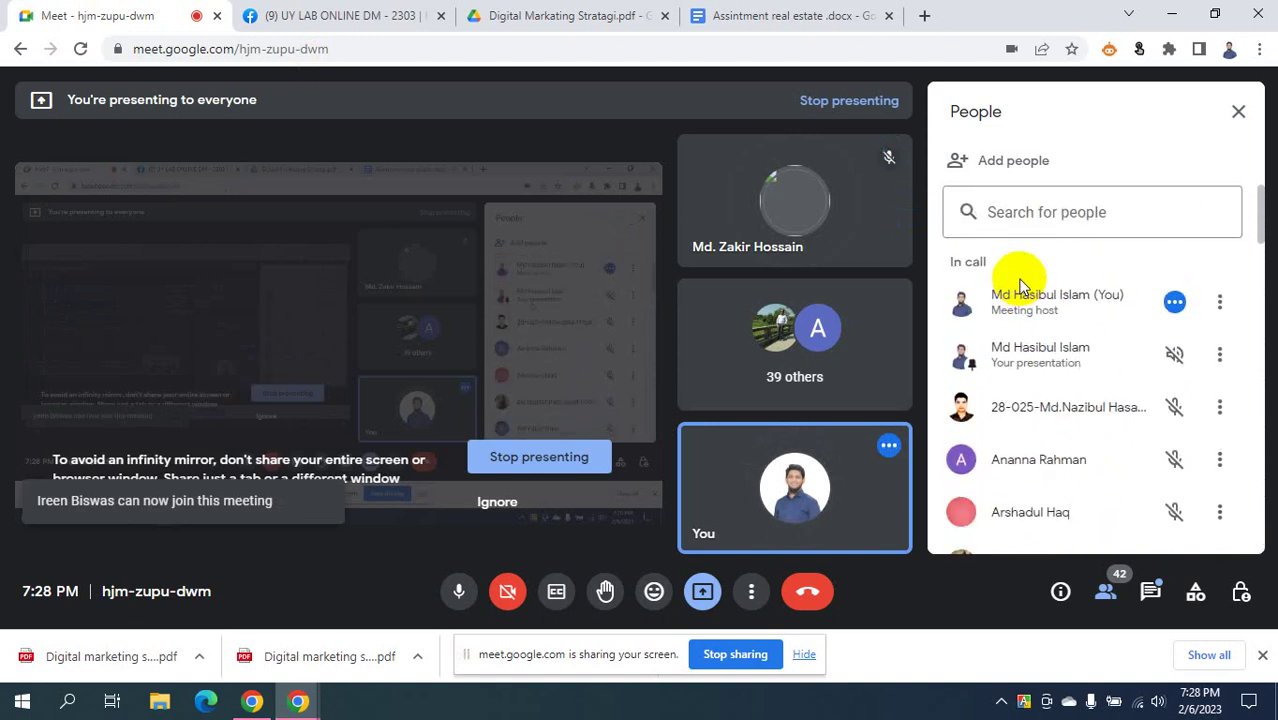
scroll(1022, 285, "down", 10)
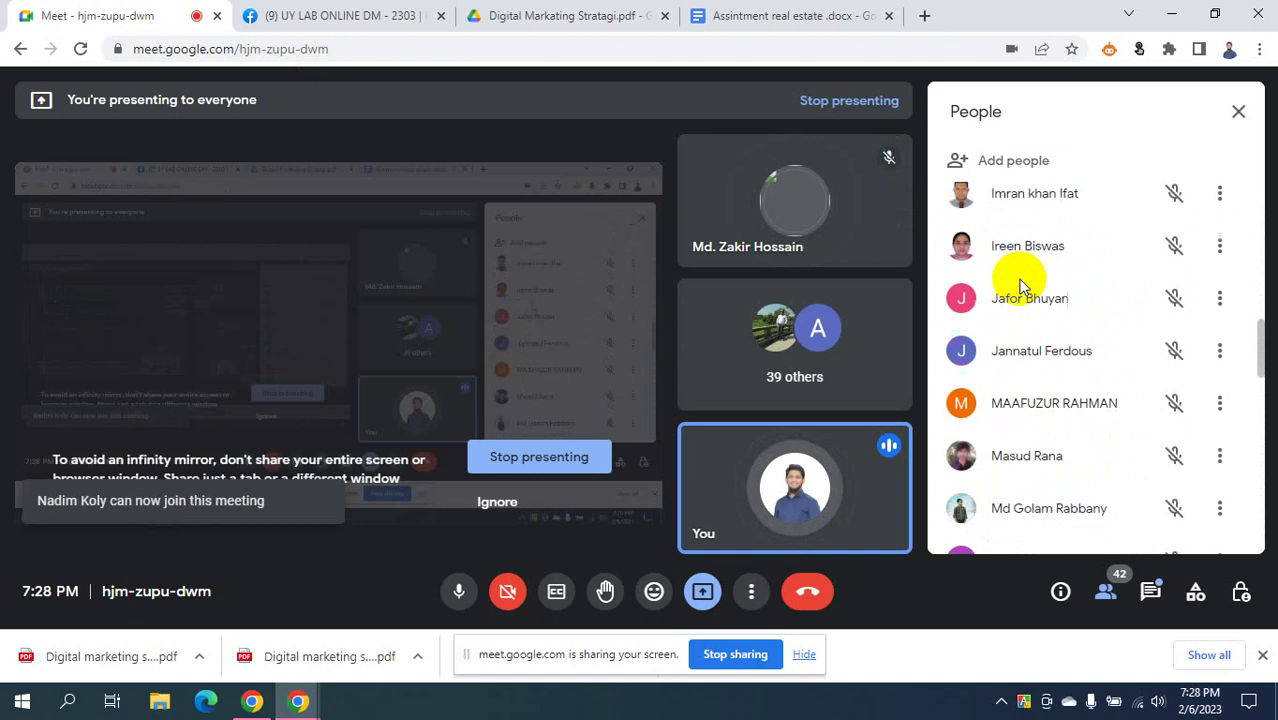
scroll(1022, 285, "down", 2)
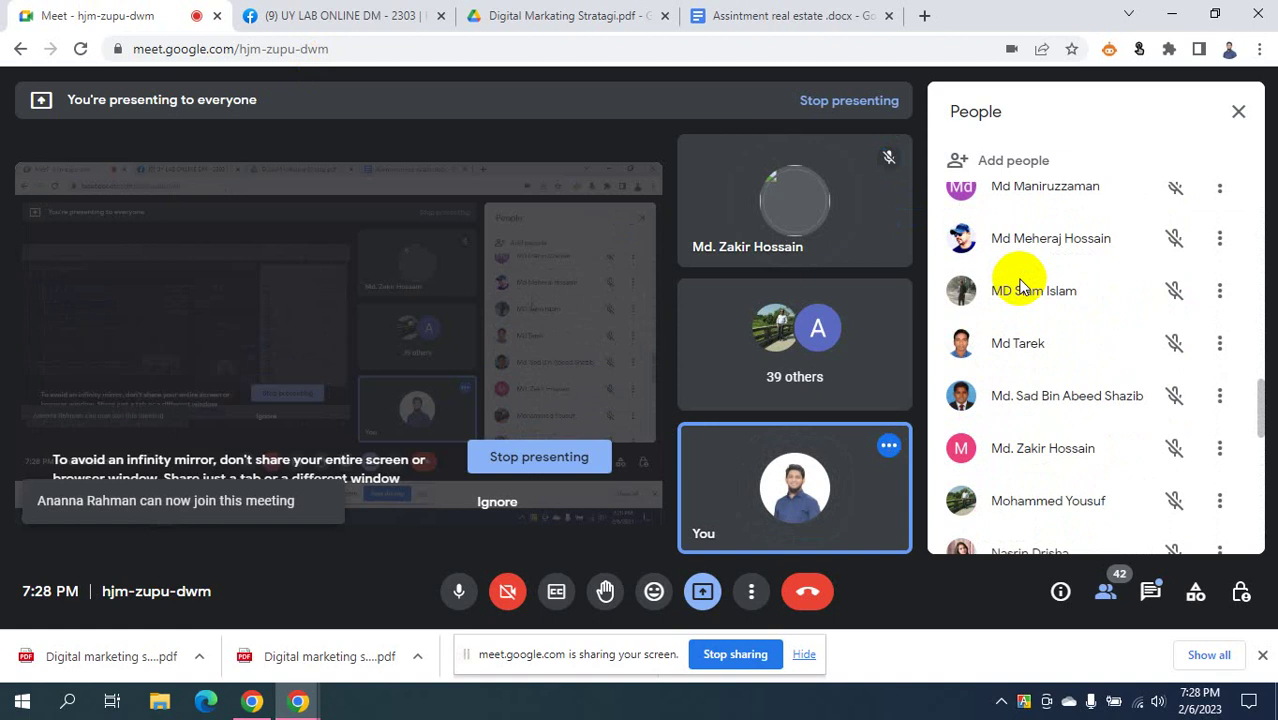
scroll(1020, 287, "down", 3)
scroll(1020, 285, "down", 3)
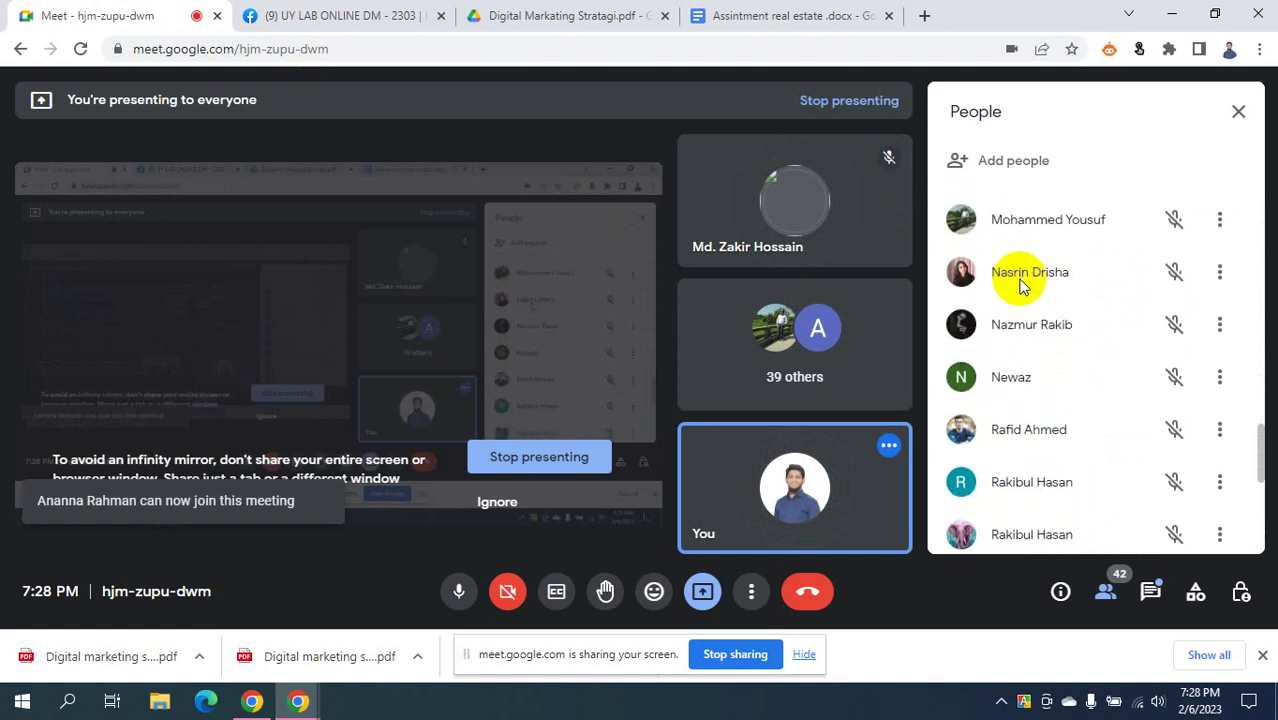
scroll(1020, 285, "down", 1)
scroll(1020, 285, "down", 5)
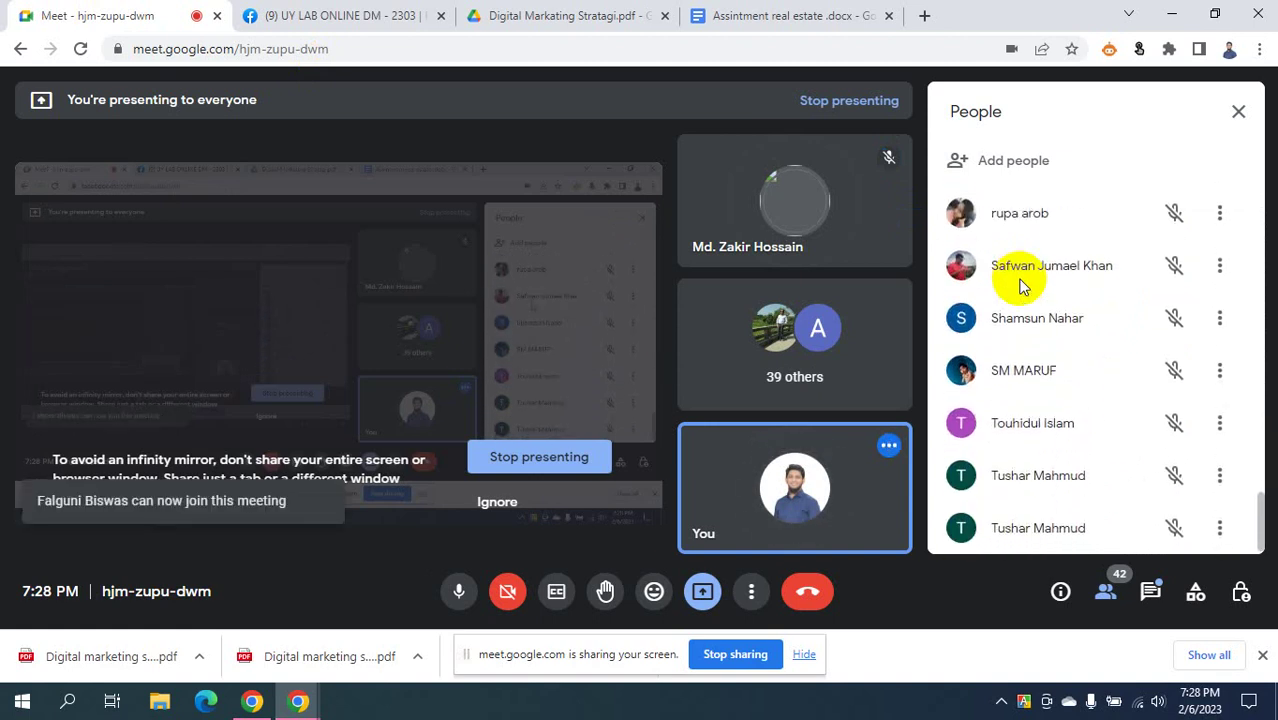
left_click(371, 16)
scroll(709, 343, "up", 2)
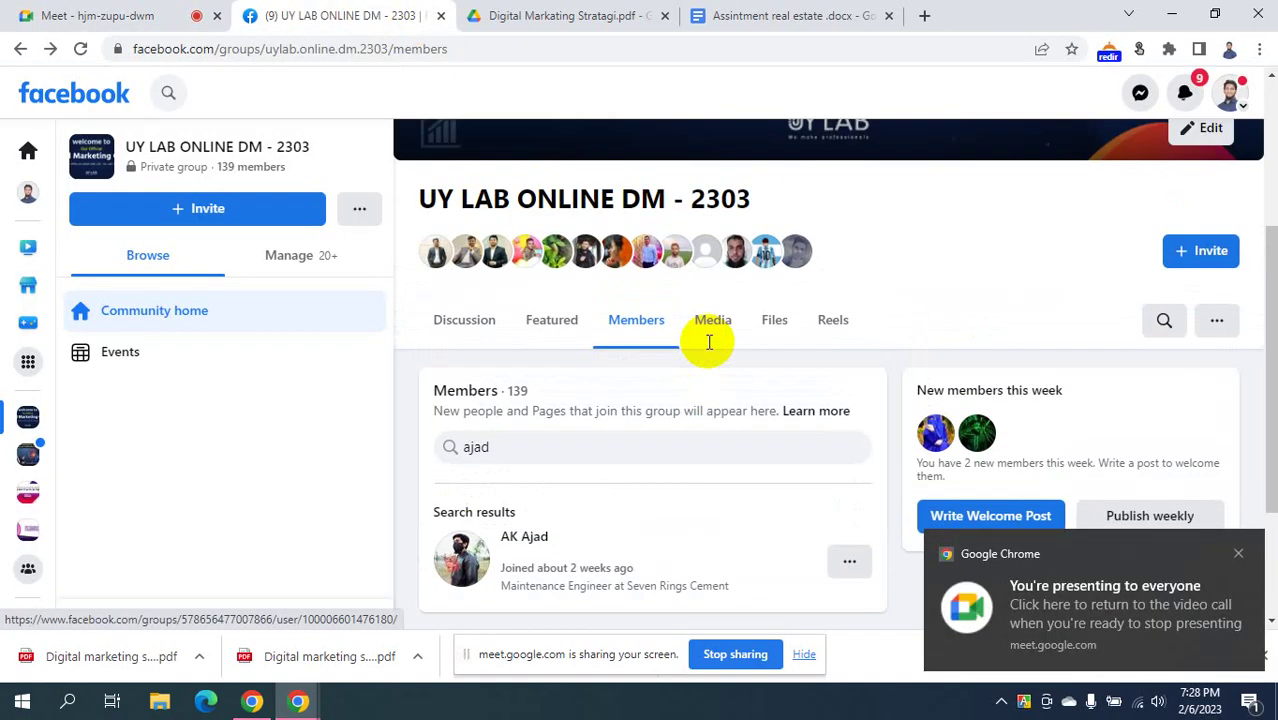
- Dismiss the notice about presenting to everyone on the members page
left_click(1238, 553)
scroll(1088, 385, "up", 2)
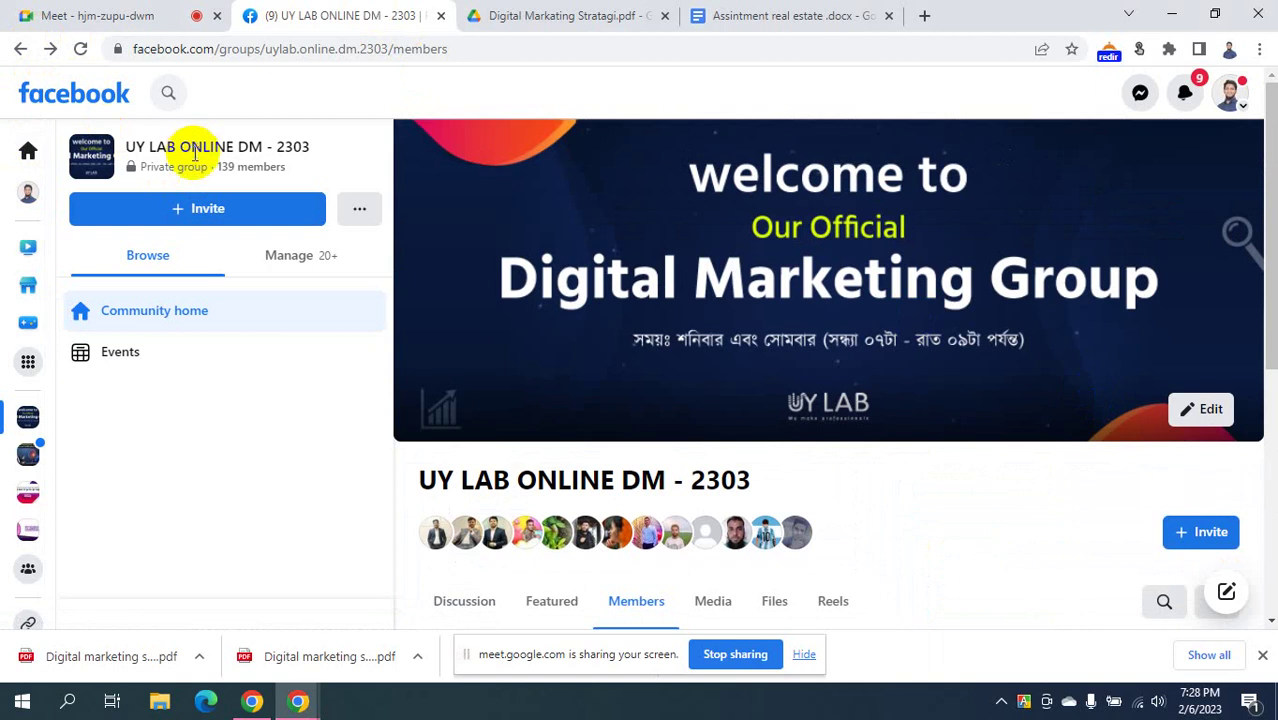
scroll(656, 378, "down", 3)
scroll(655, 376, "down", 2)
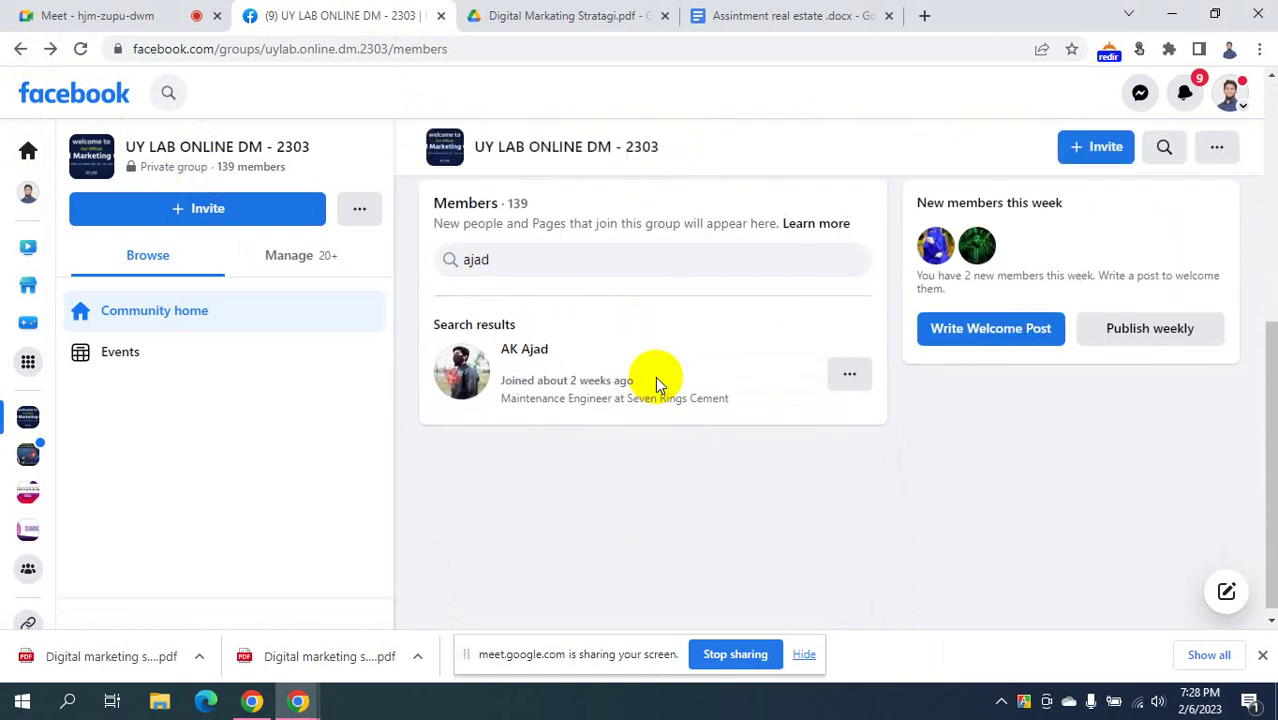
scroll(640, 370, "up", 3)
- Open the group's Discussion feed, scroll it, and go back to the Meet call
left_click(435, 422)
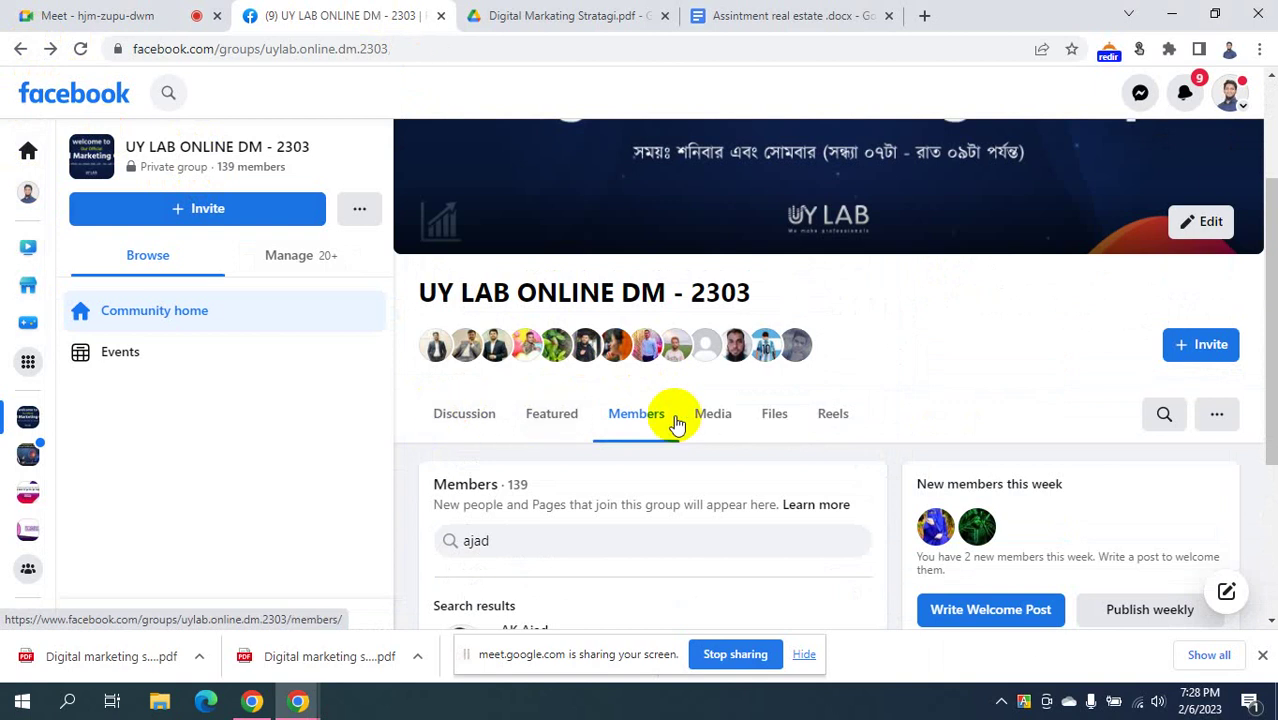
scroll(674, 413, "down", 2)
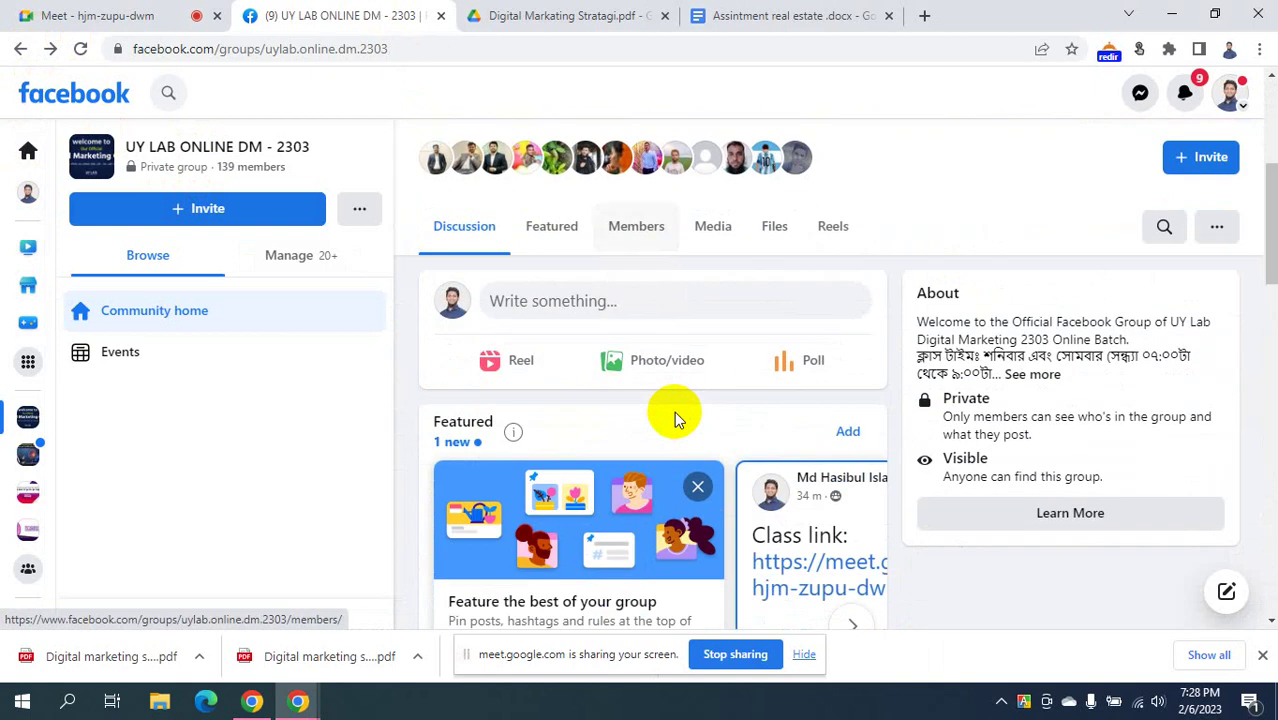
scroll(674, 411, "down", 3)
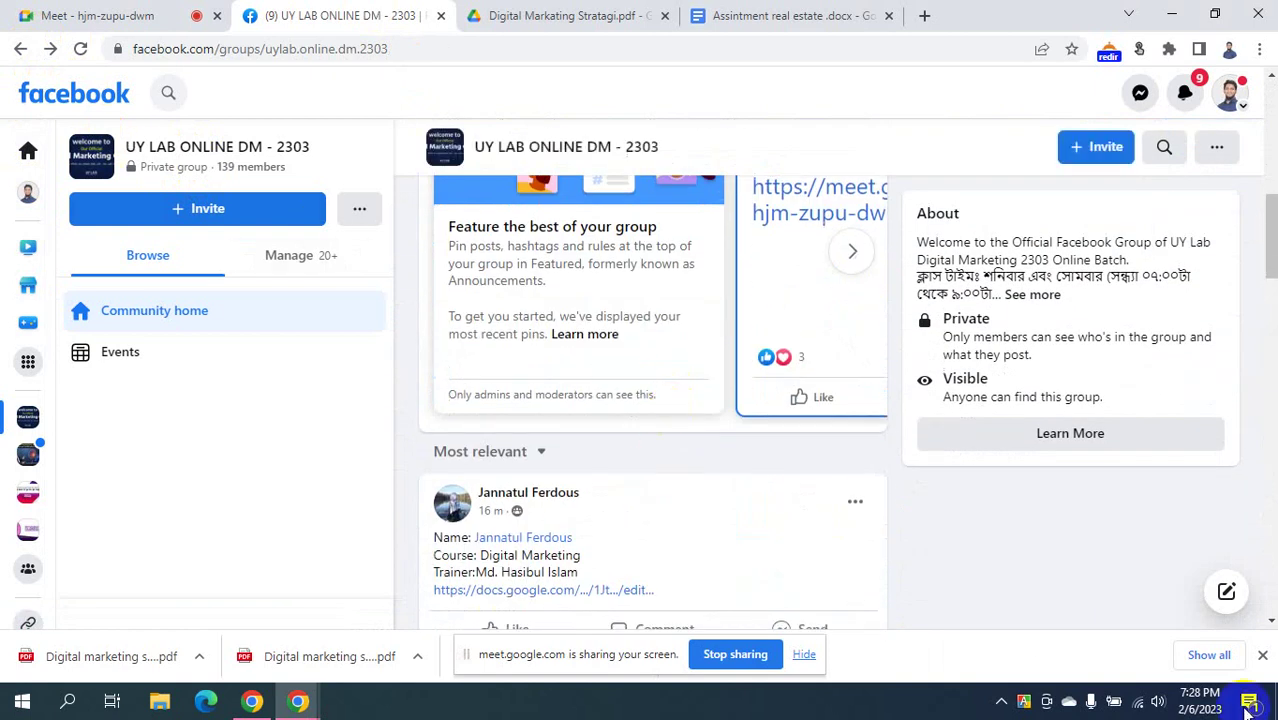
left_click(118, 8)
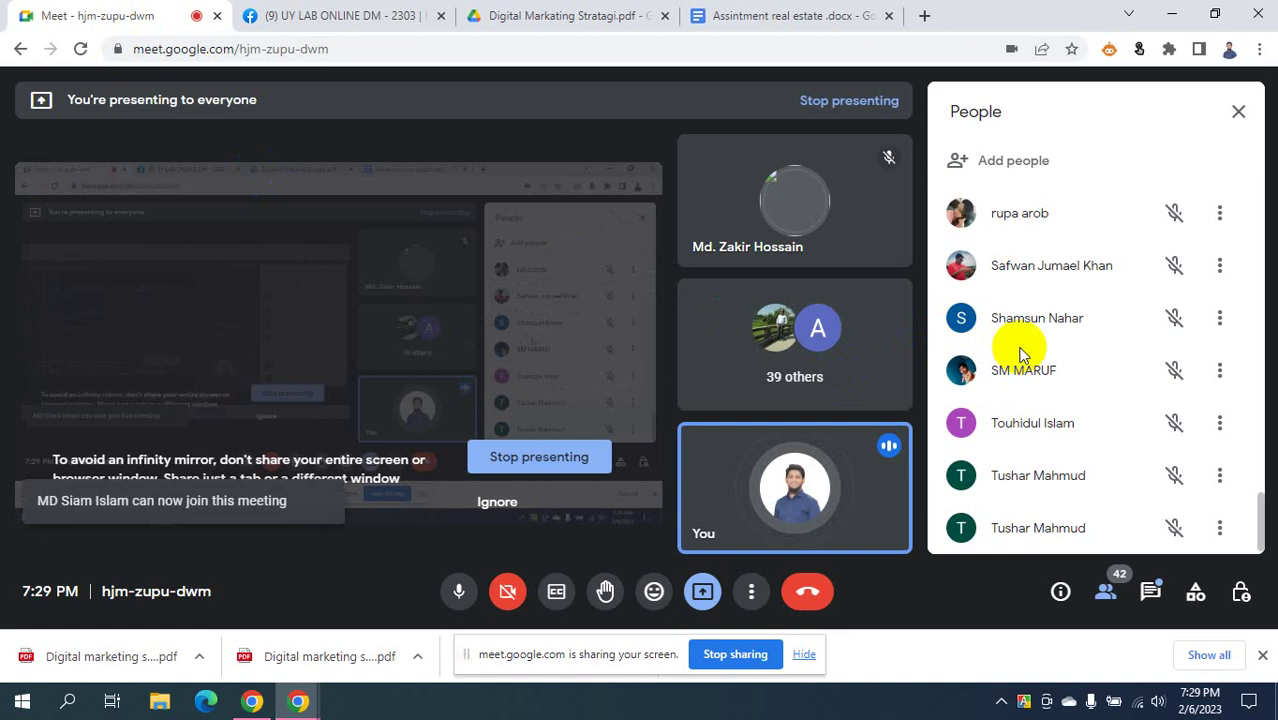
- Scroll through the call's 43 participants, then switch to the UY LAB ONLINE DM - 2303 group
scroll(1020, 355, "up", 12)
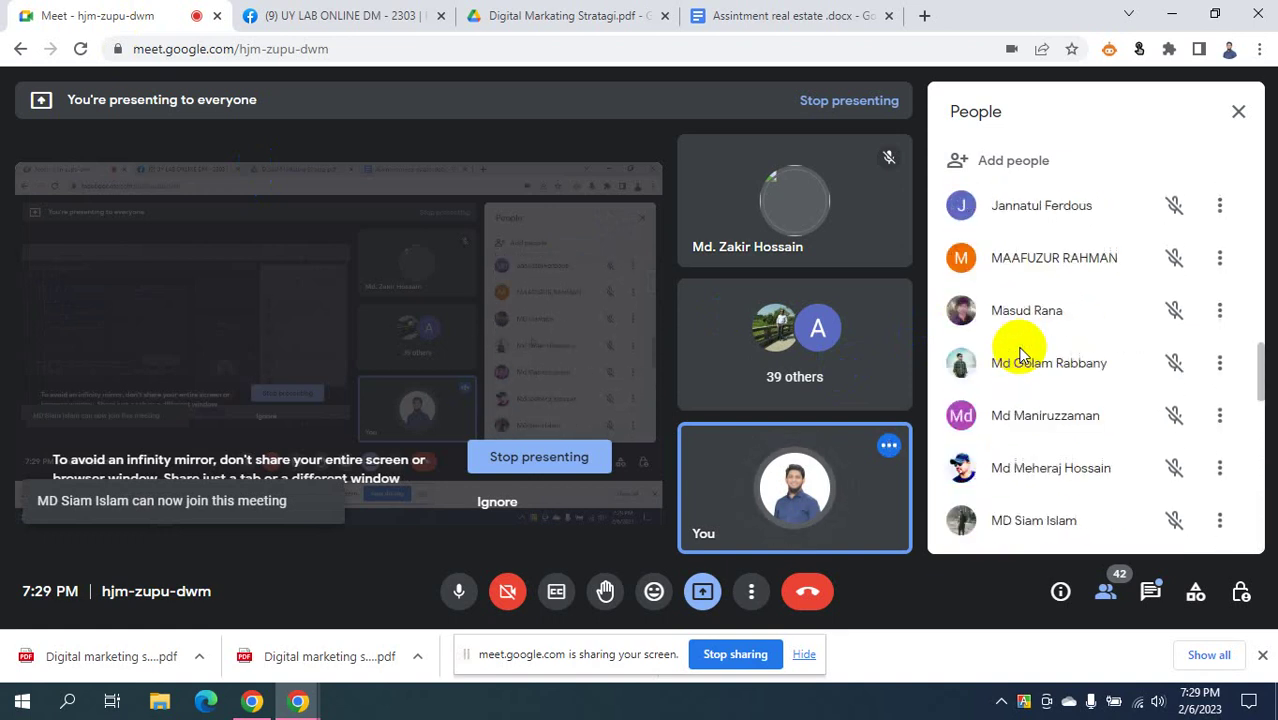
scroll(1020, 355, "up", 10)
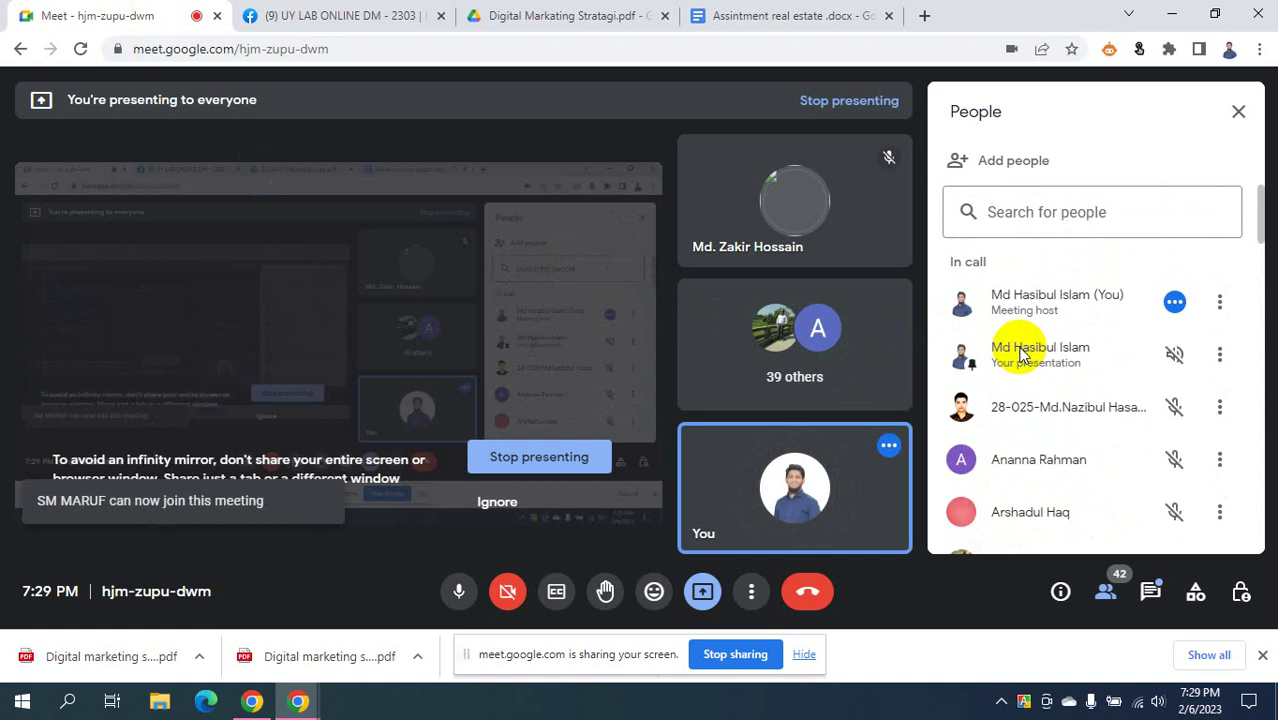
scroll(1020, 355, "down", 6)
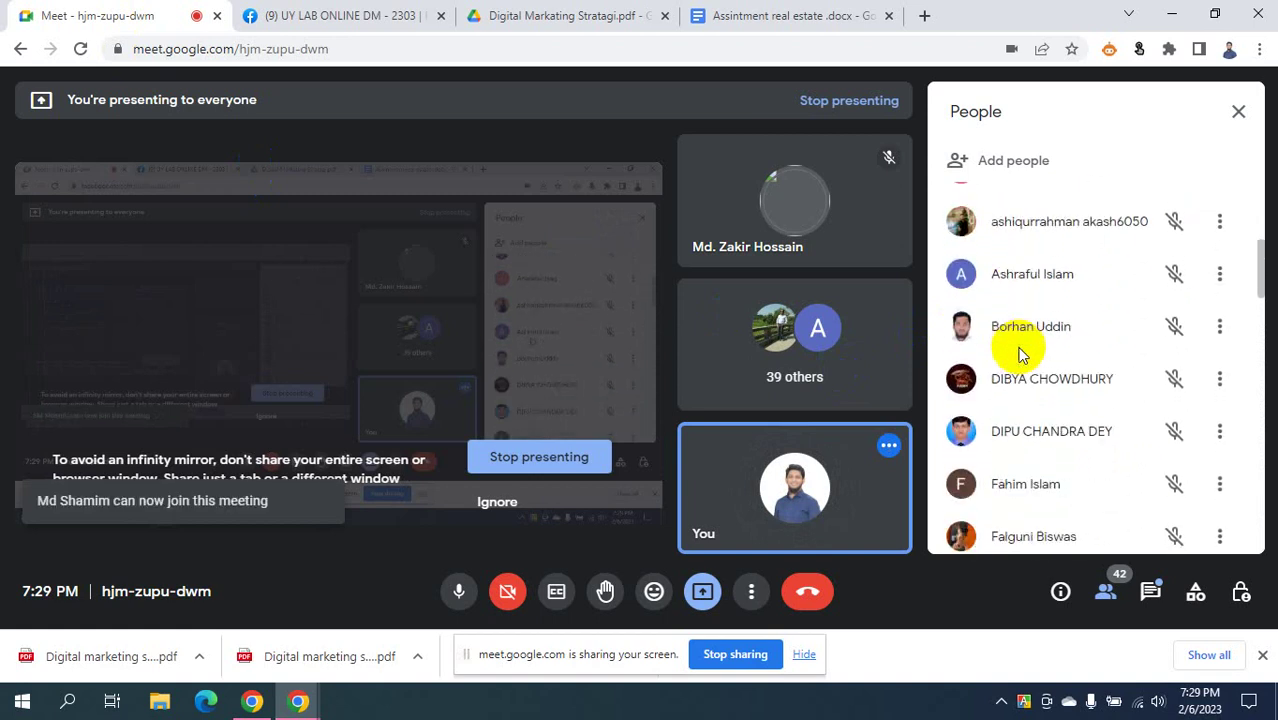
scroll(1020, 355, "down", 1)
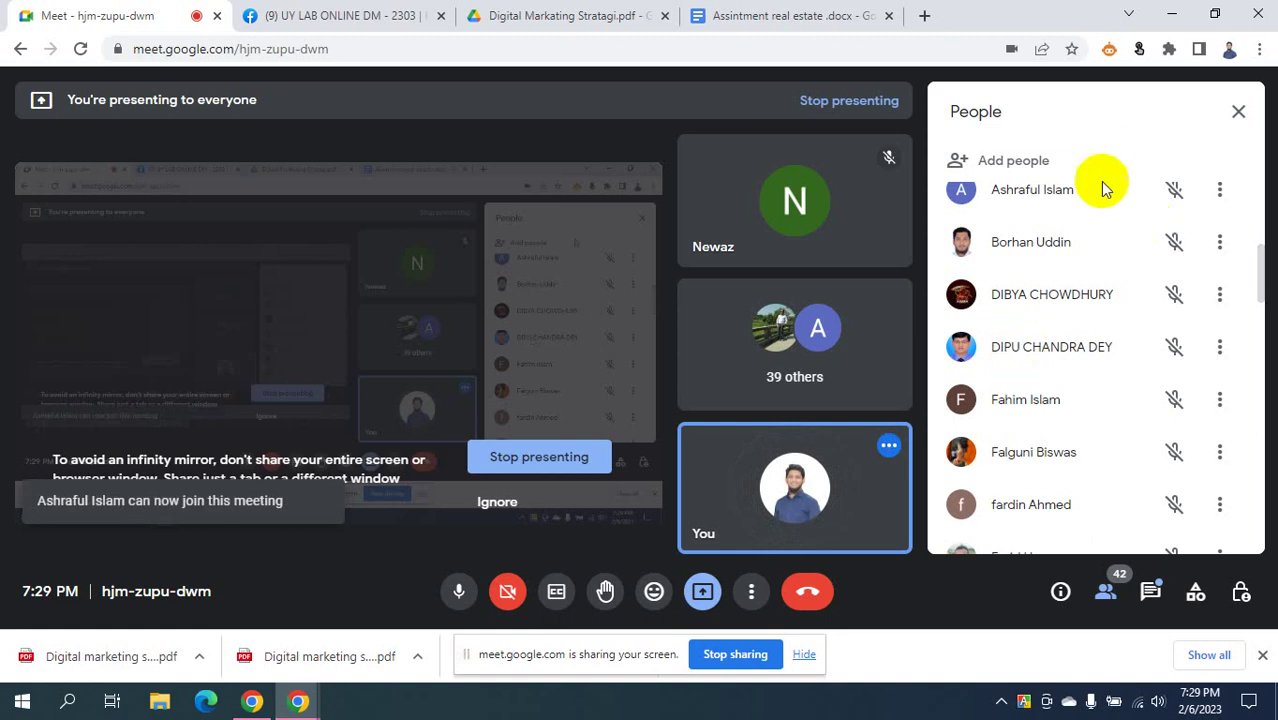
scroll(1055, 277, "up", 4)
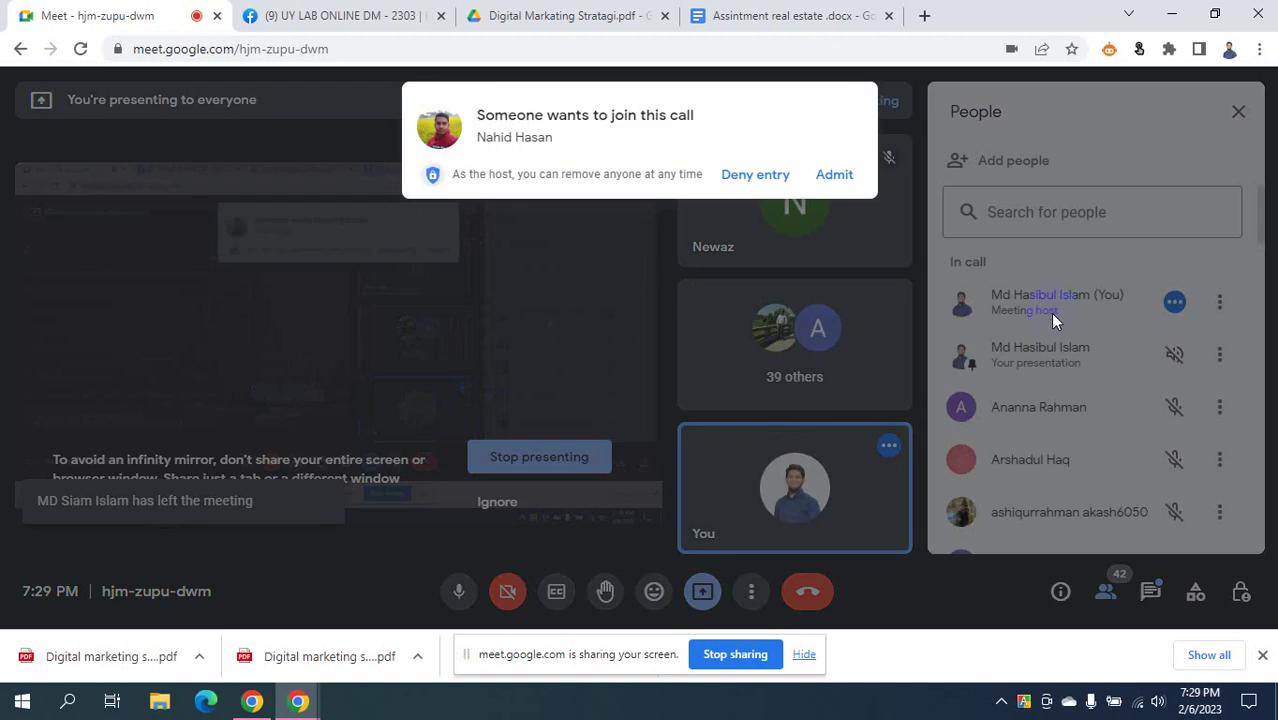
scroll(1051, 326, "down", 2)
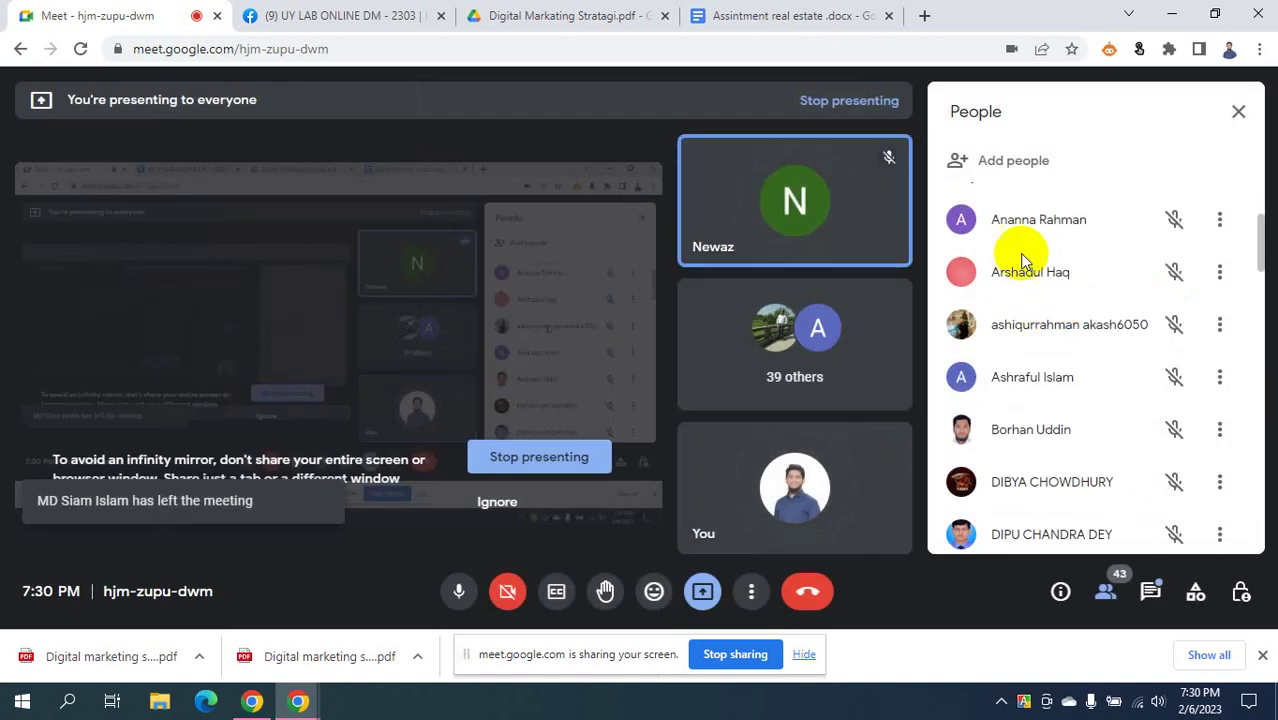
scroll(1033, 264, "down", 9)
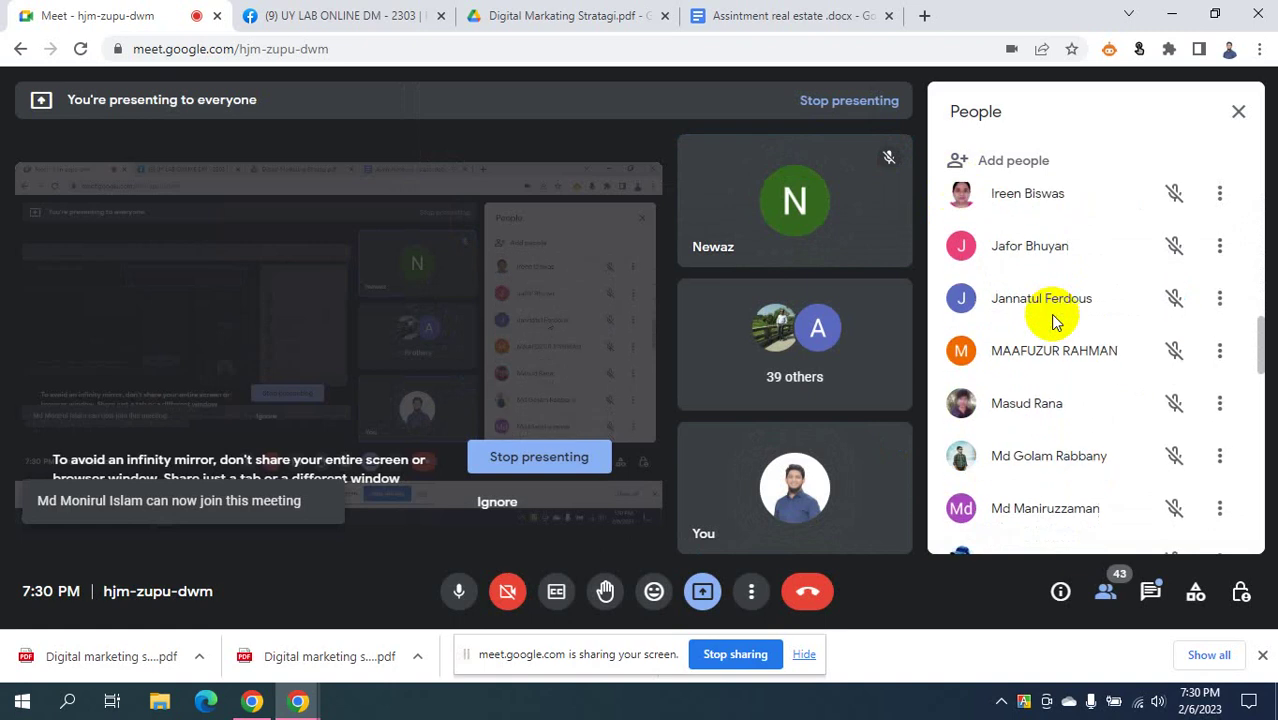
scroll(1052, 320, "down", 10)
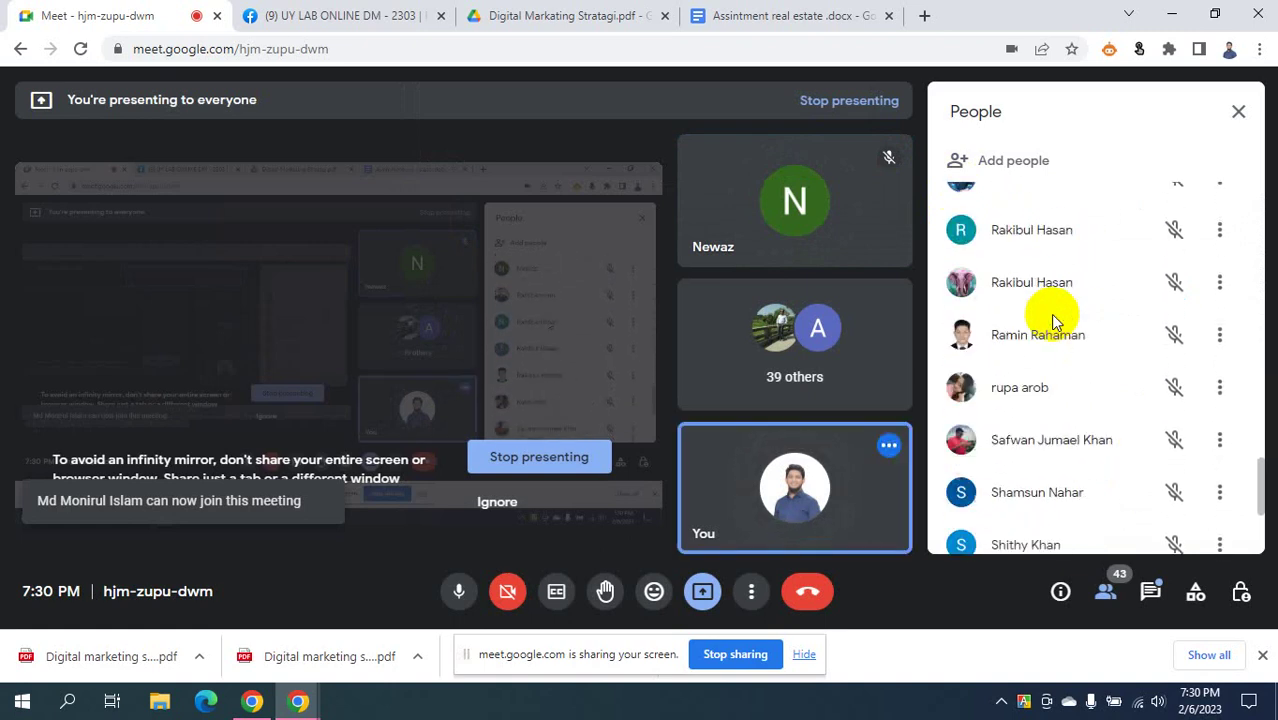
scroll(1052, 320, "down", 1)
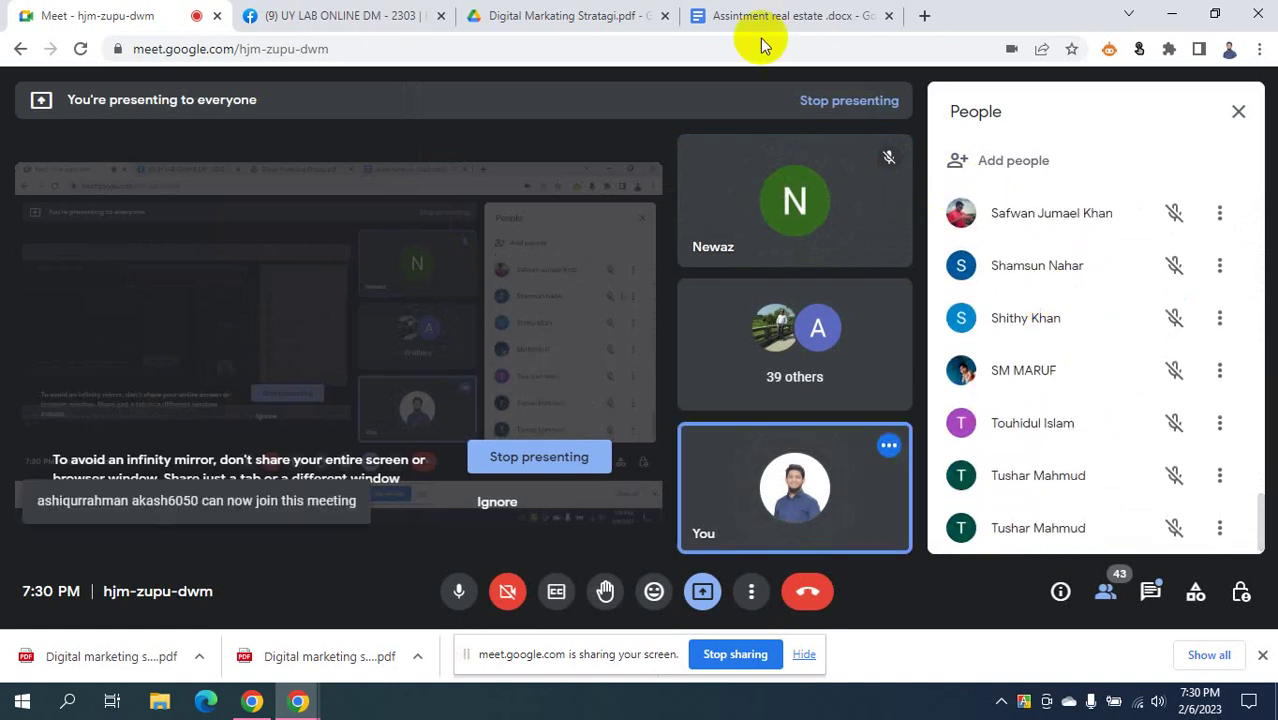
left_click(325, 15)
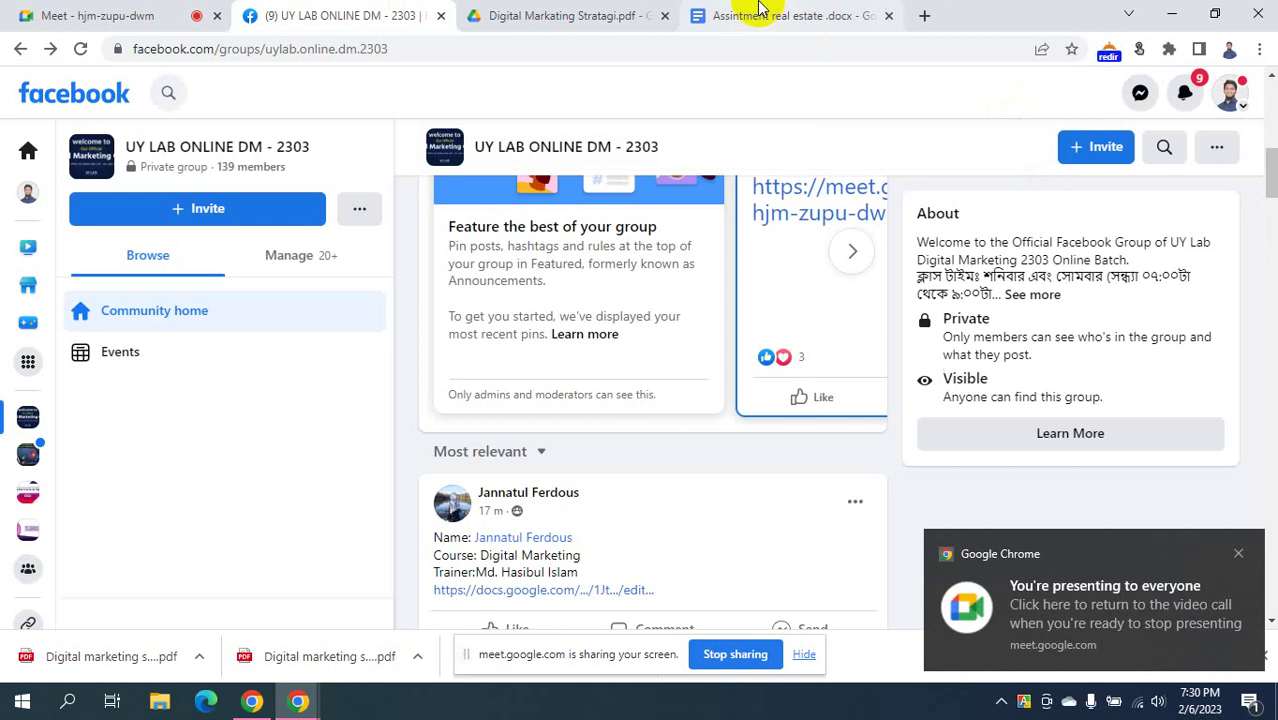
- Load facebook.com in a fresh browser tab
left_click(924, 15)
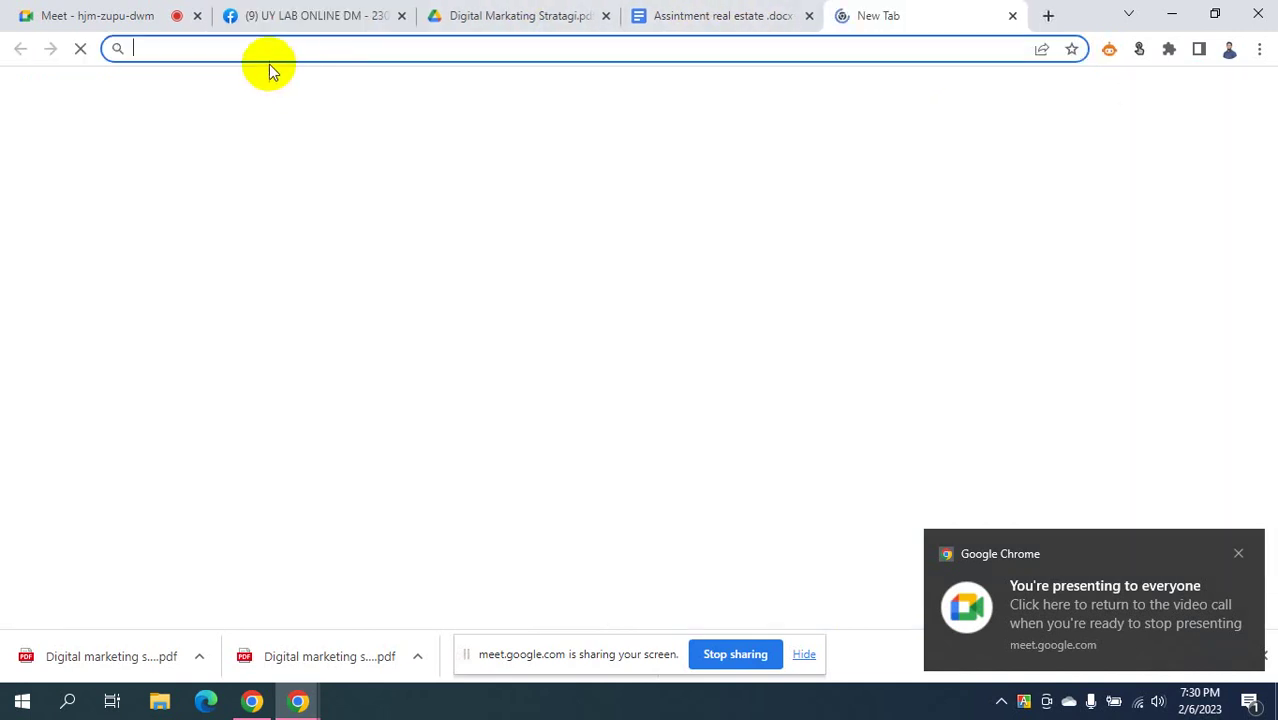
left_click(245, 57)
type("fa")
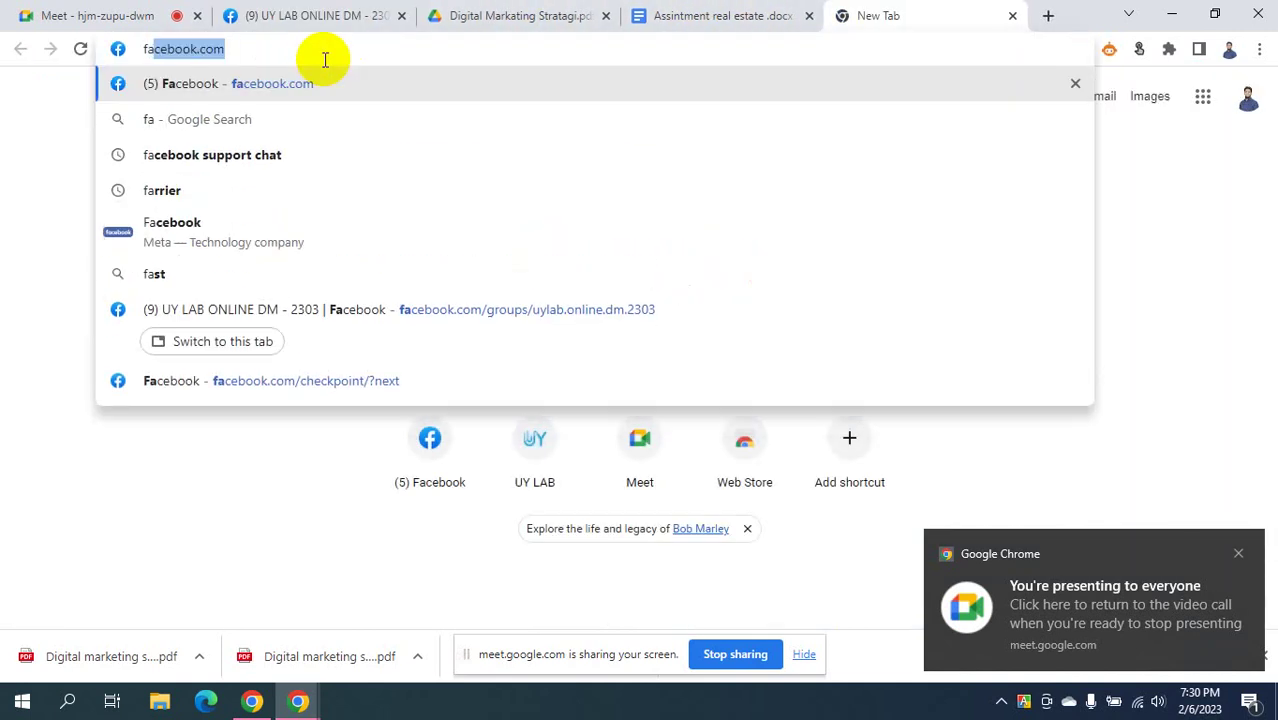
key("Return")
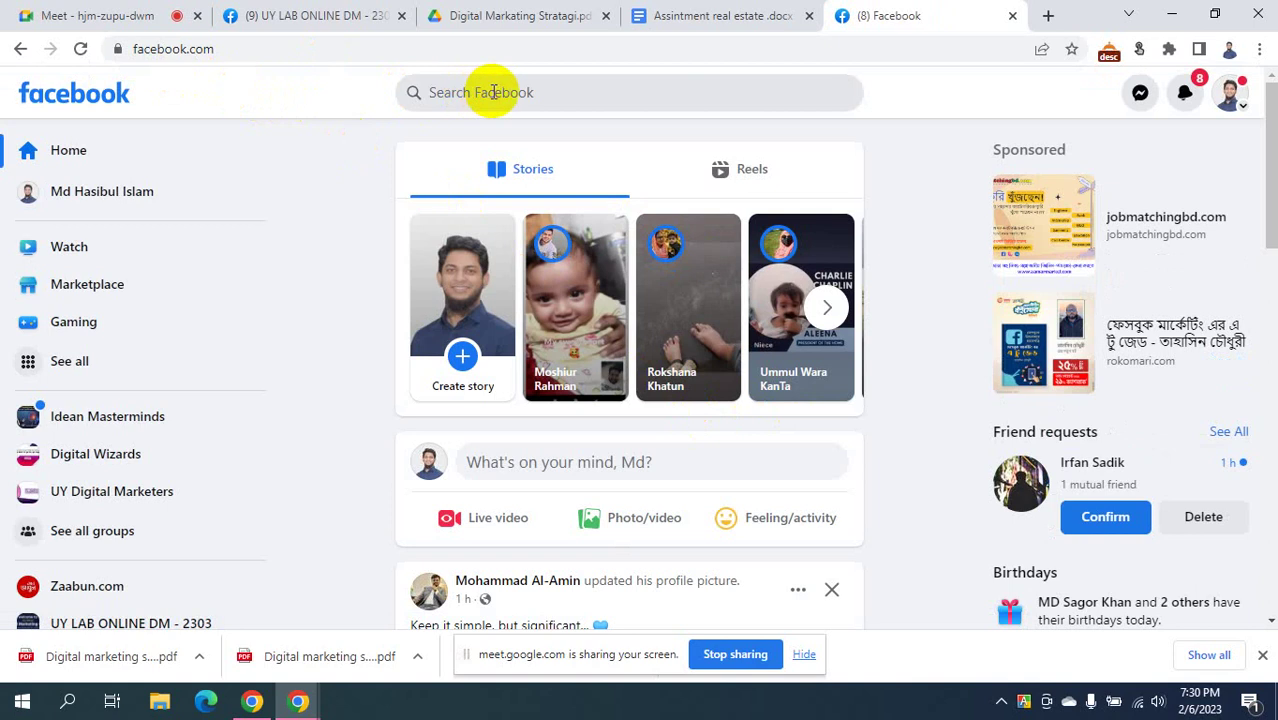
- Search Facebook for 'tec' and open the Tech World page
left_click(488, 91)
type("tec")
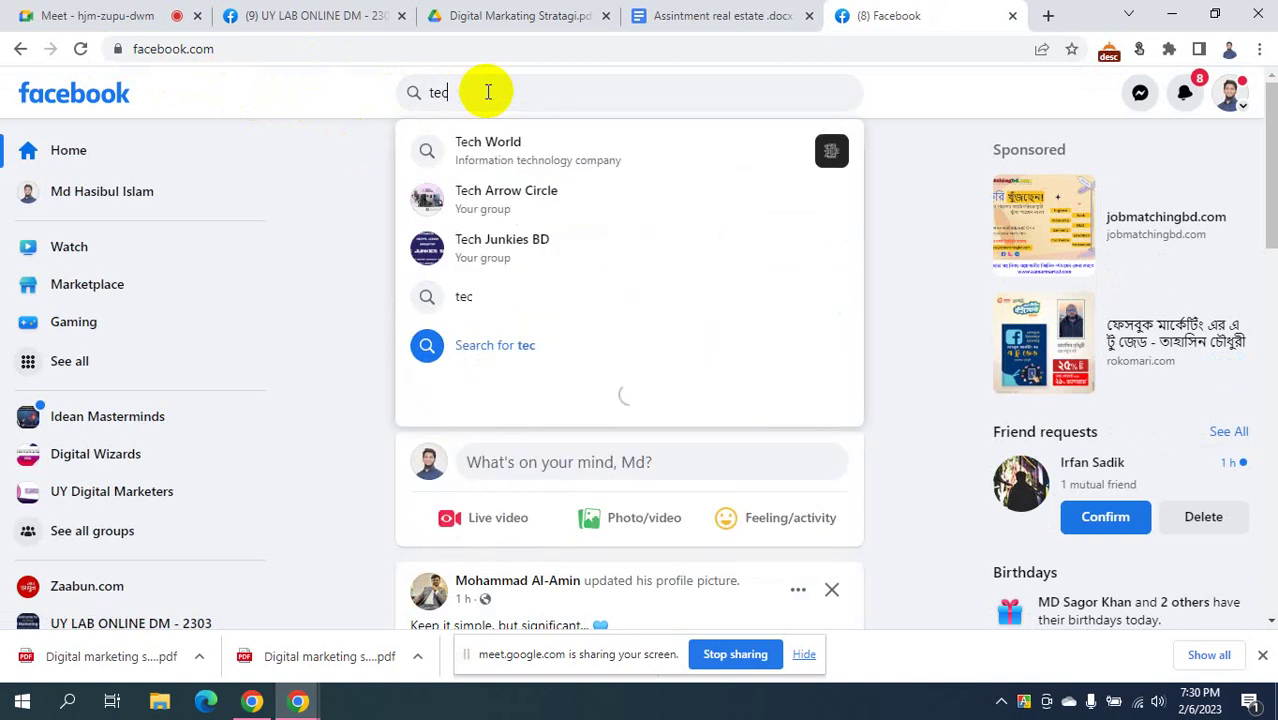
left_click(500, 145)
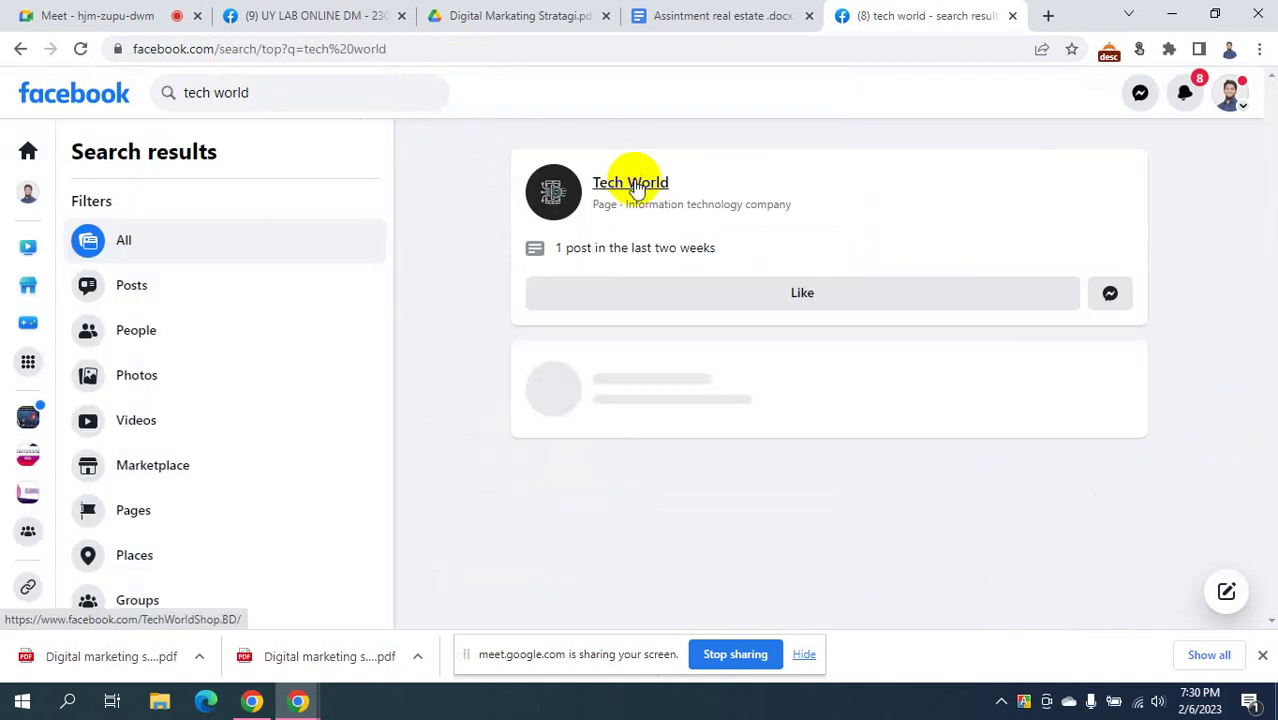
left_click(630, 184)
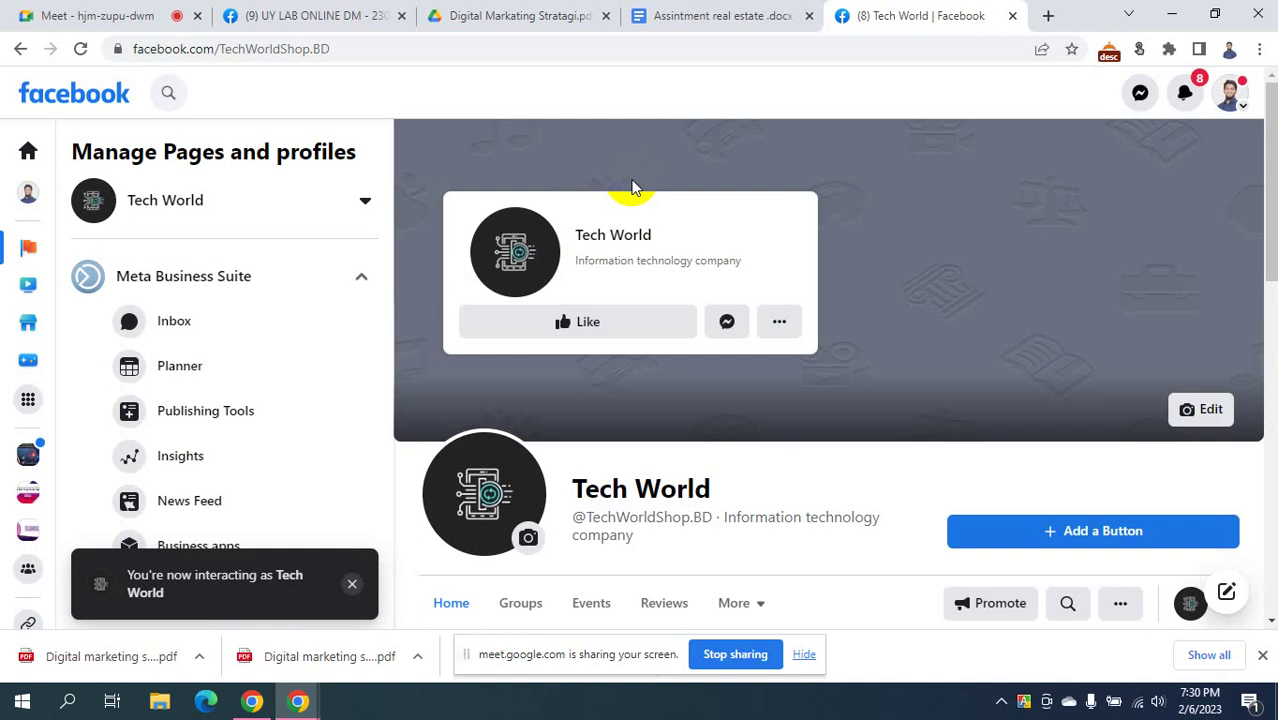
- Zoom the Tech World page out to 75% and highlight World in its name
key("ctrl+minus")
key("ctrl+minus")
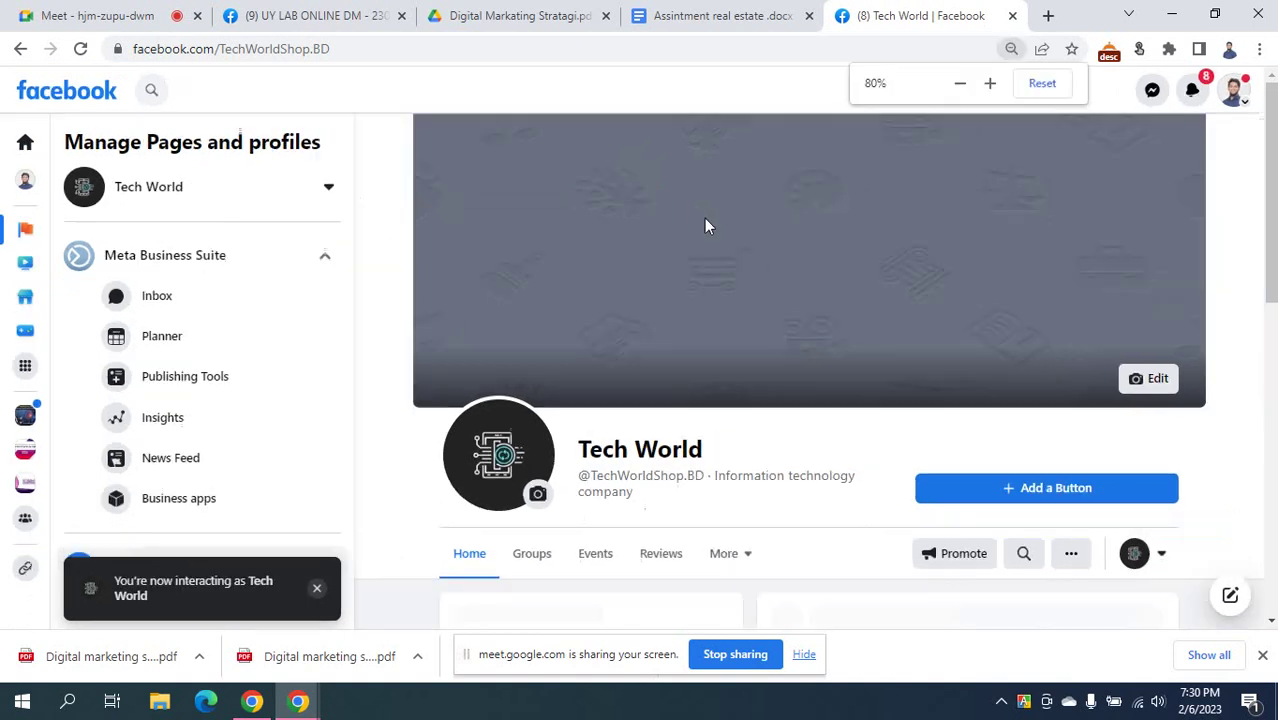
key("ctrl+minus")
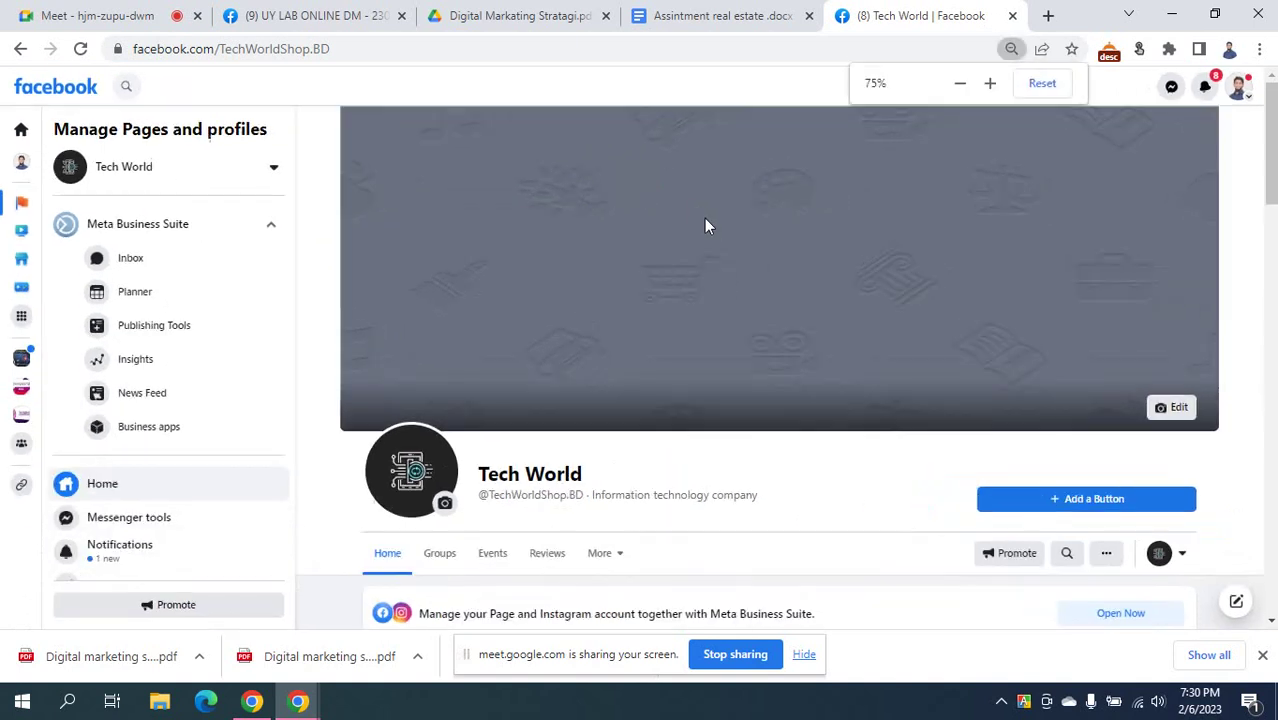
scroll(704, 225, "down", 1)
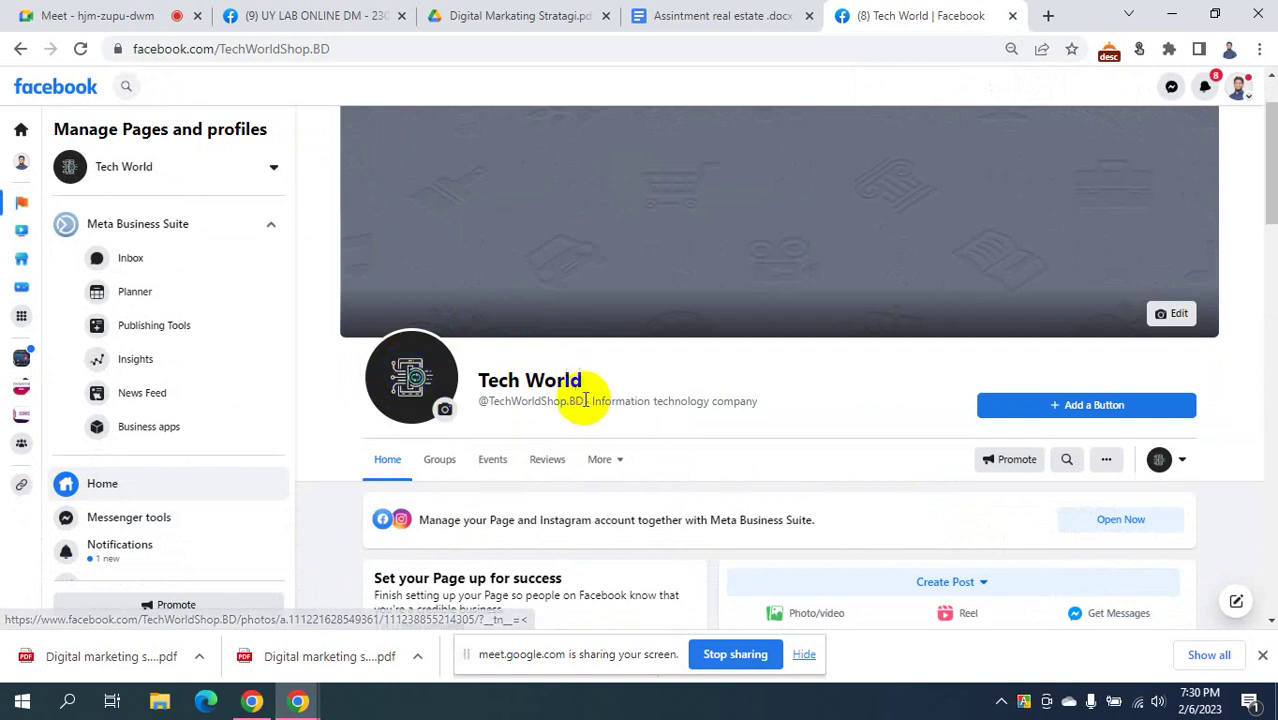
left_click_drag(583, 381, 488, 407)
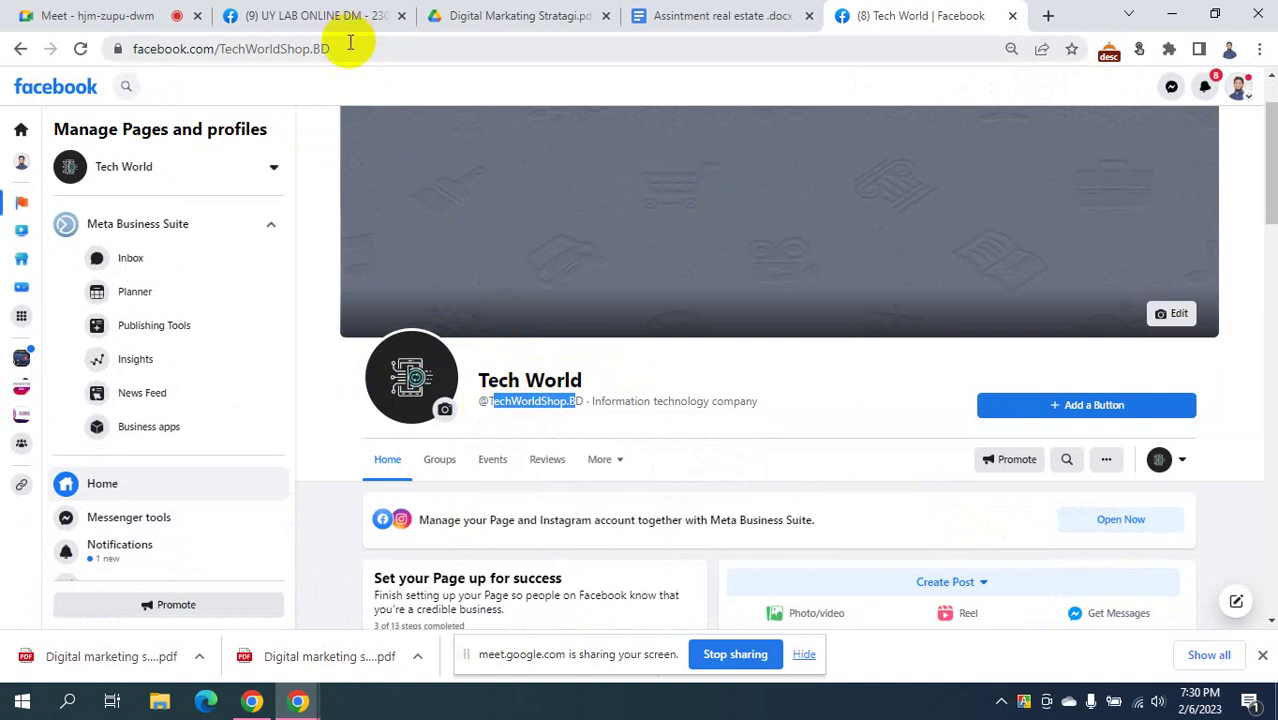
- Highlight TechWorldShop.BD in the page's web address and dismiss the download notifications
left_click(405, 45)
left_click(464, 49)
left_click_drag(470, 48, 296, 47)
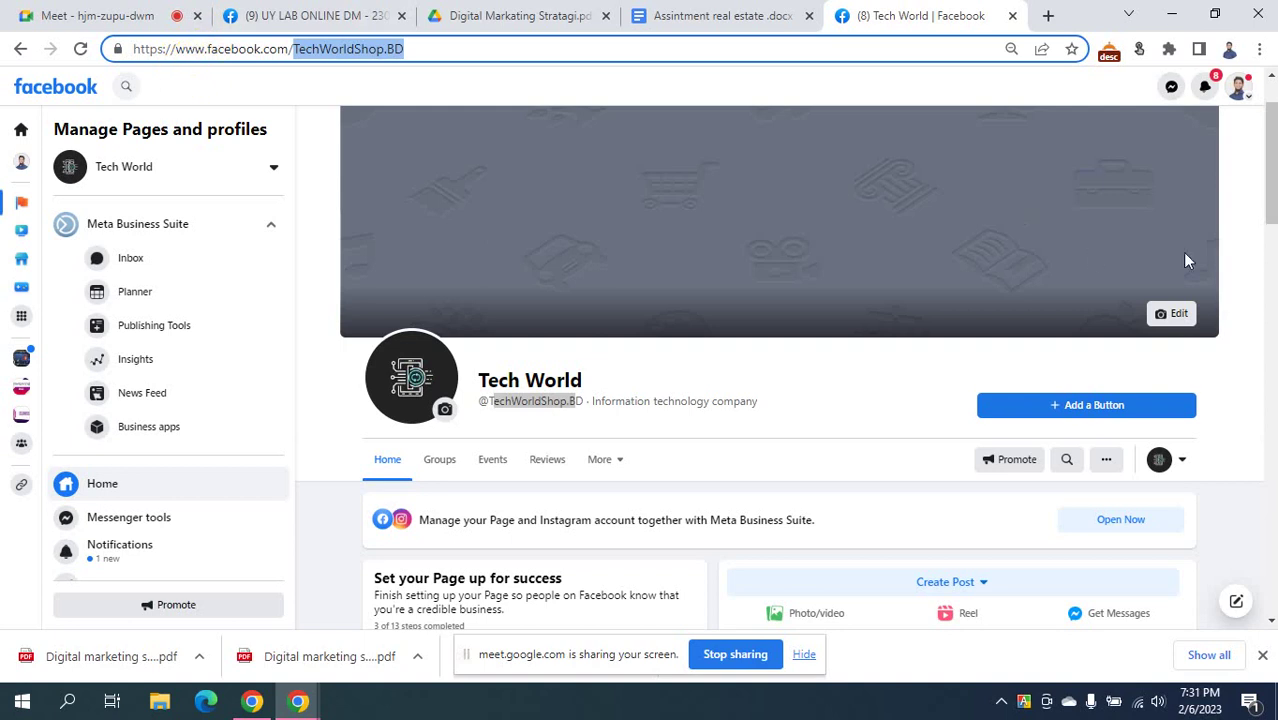
scroll(1187, 260, "down", 1)
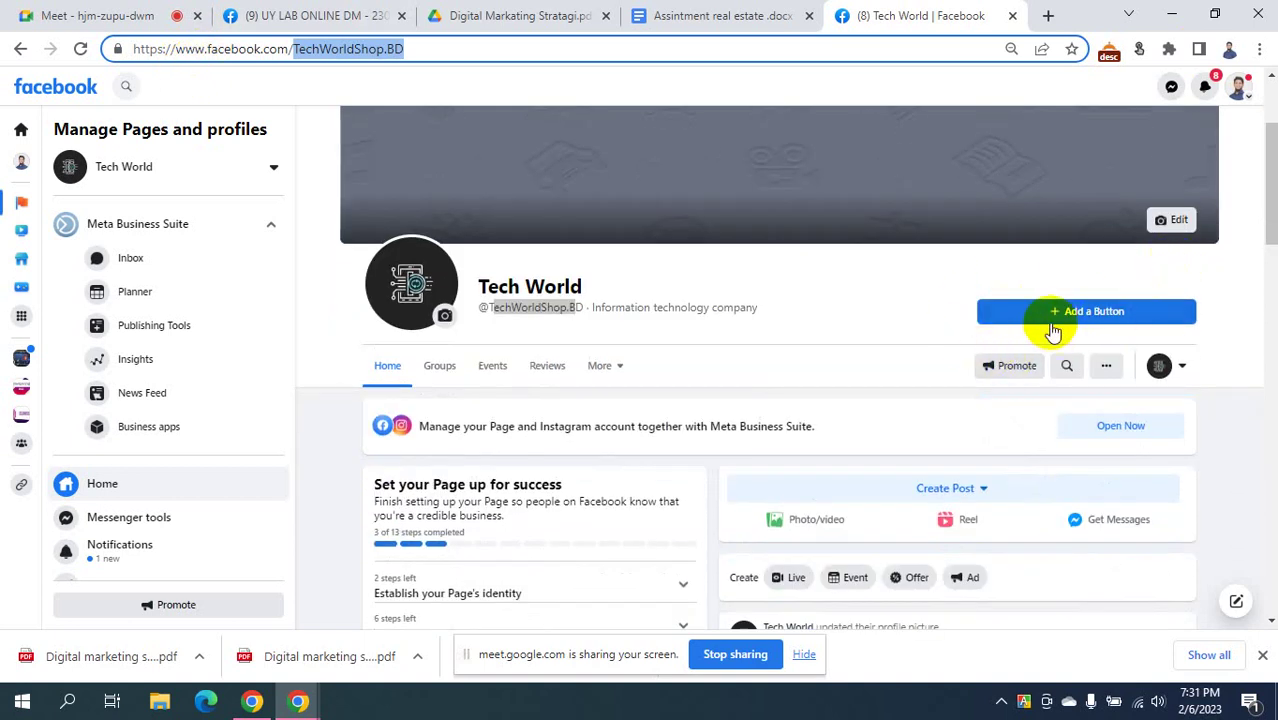
scroll(1027, 311, "up", 2)
scroll(933, 434, "down", 3)
scroll(600, 310, "down", 2)
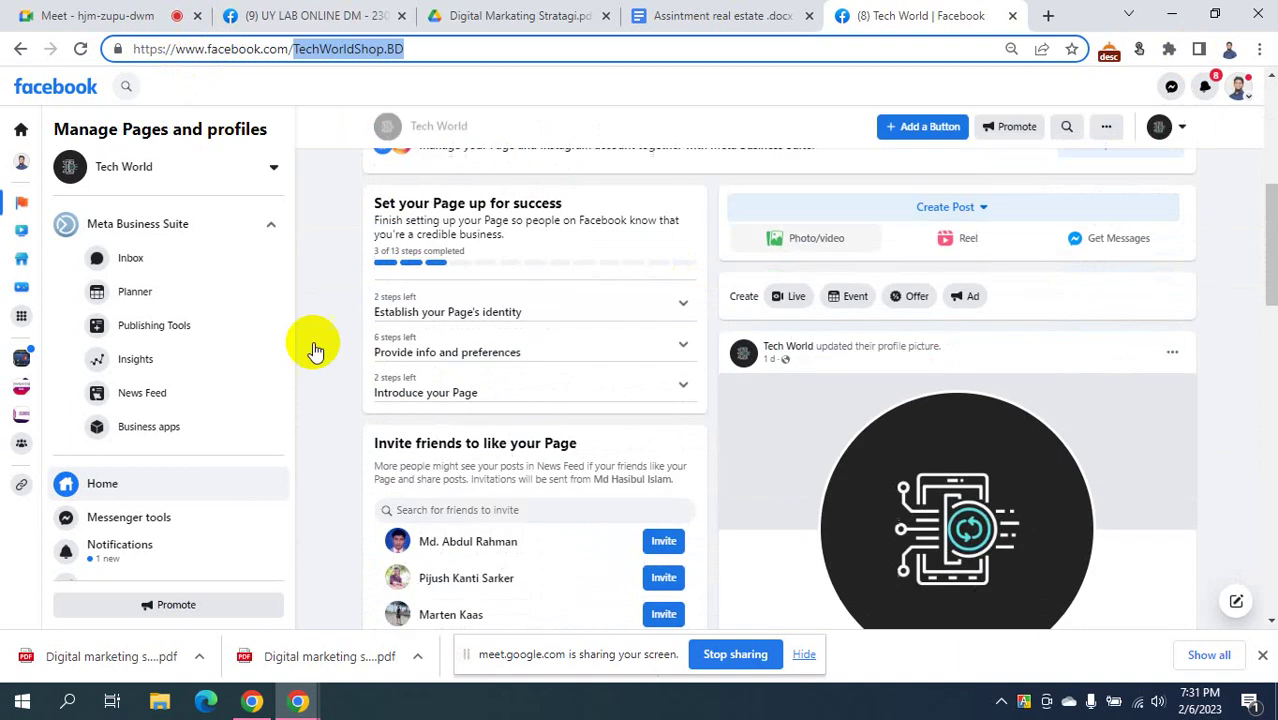
left_click(1262, 662)
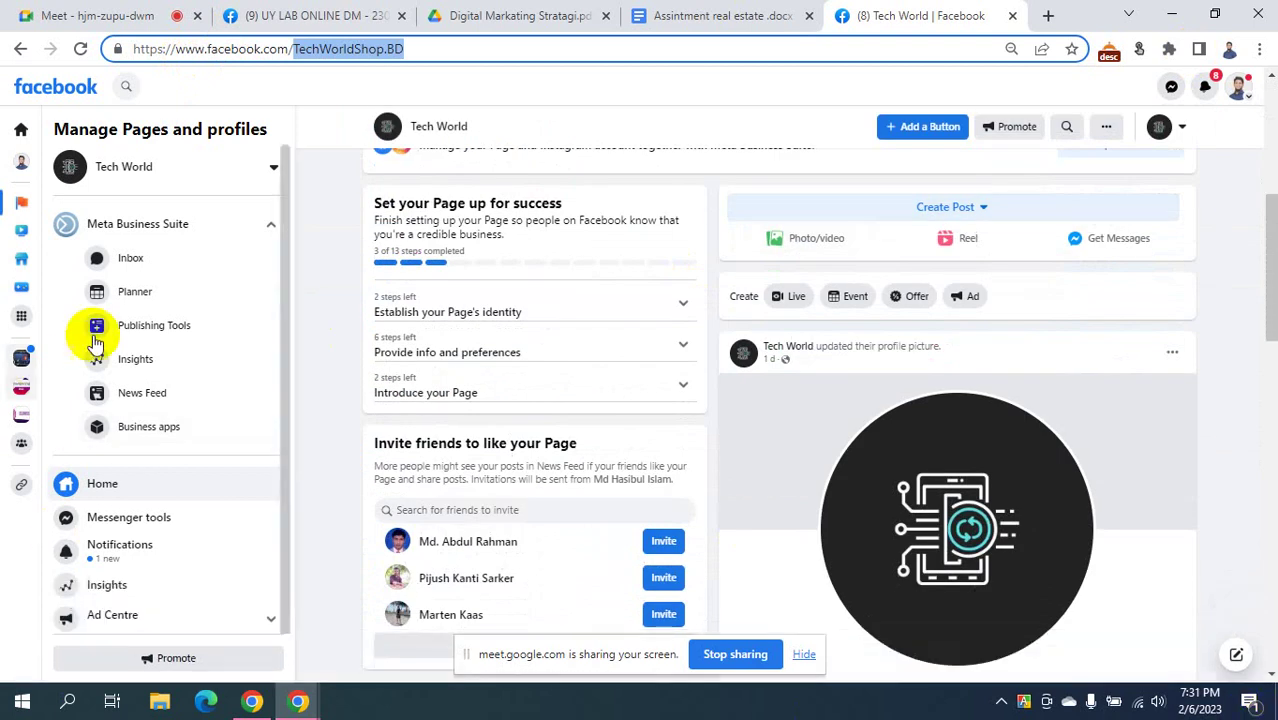
scroll(100, 340, "down", 3)
left_click(99, 474)
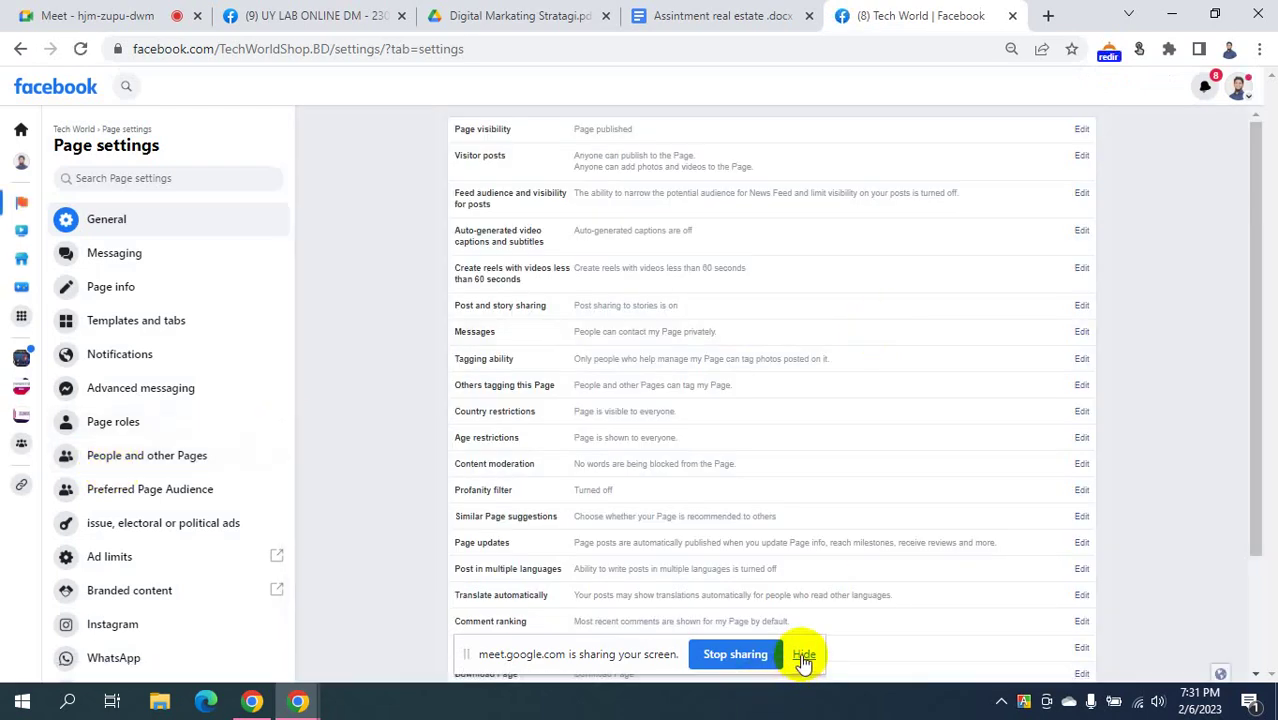
left_click(804, 655)
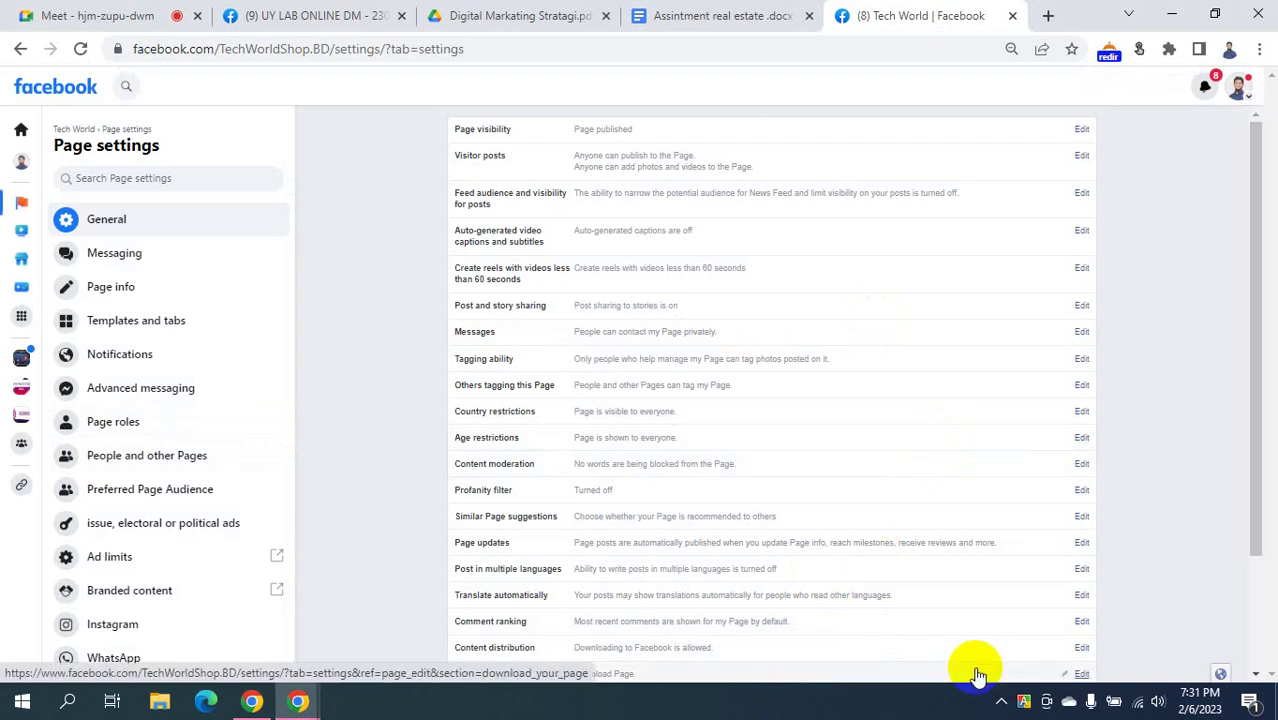
left_click(1001, 702)
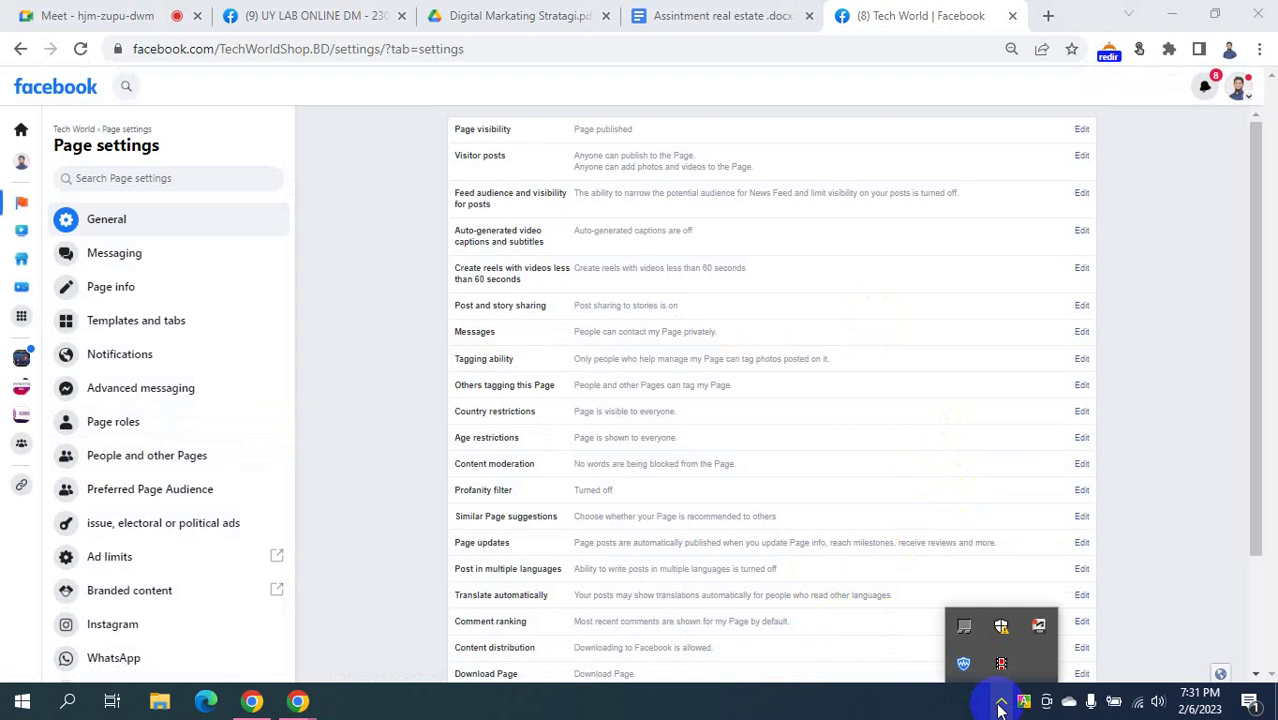
left_click(1222, 322)
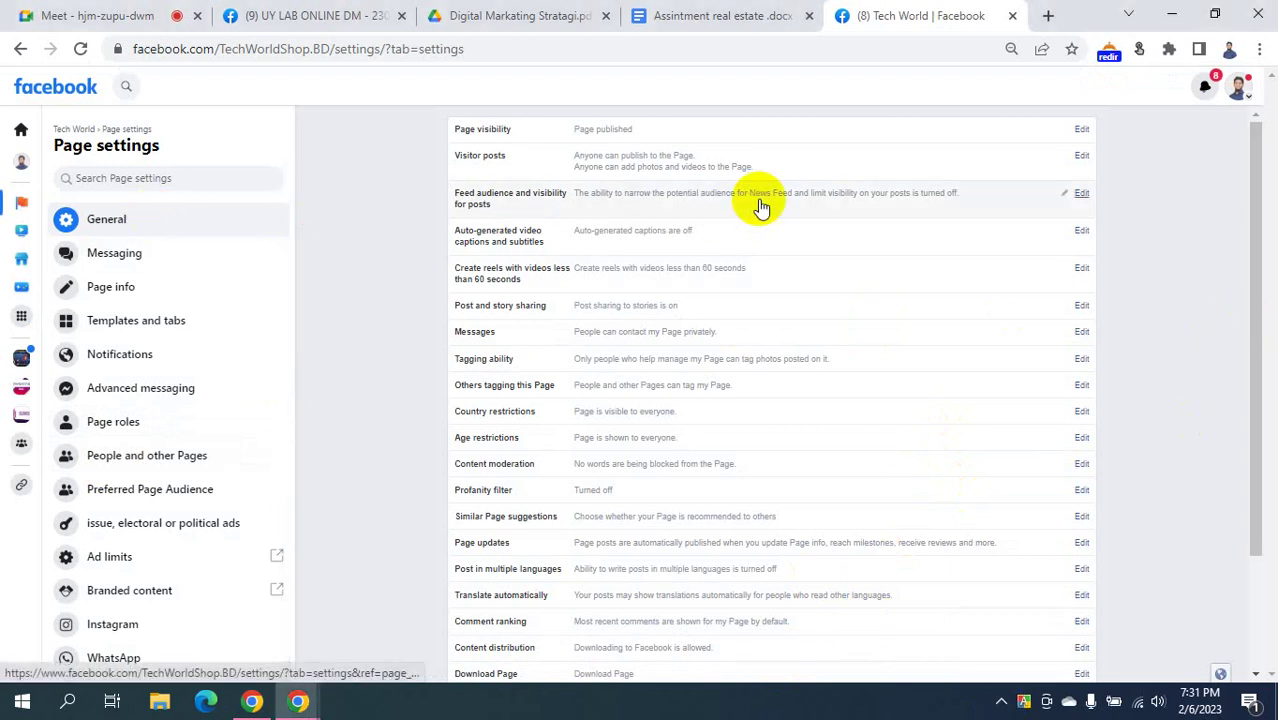
scroll(770, 242, "down", 3)
scroll(770, 242, "up", 3)
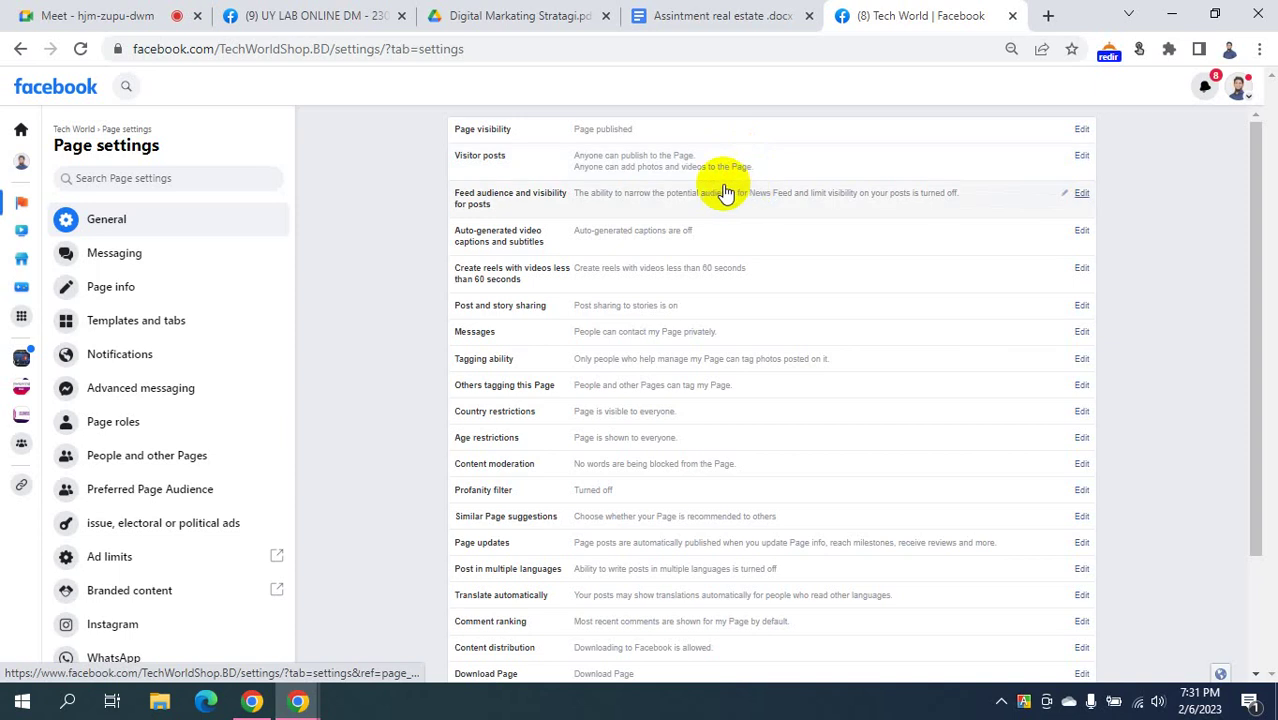
- Choose Page unpublished for Page visibility, then cancel so Tech World stays published
left_click(1081, 129)
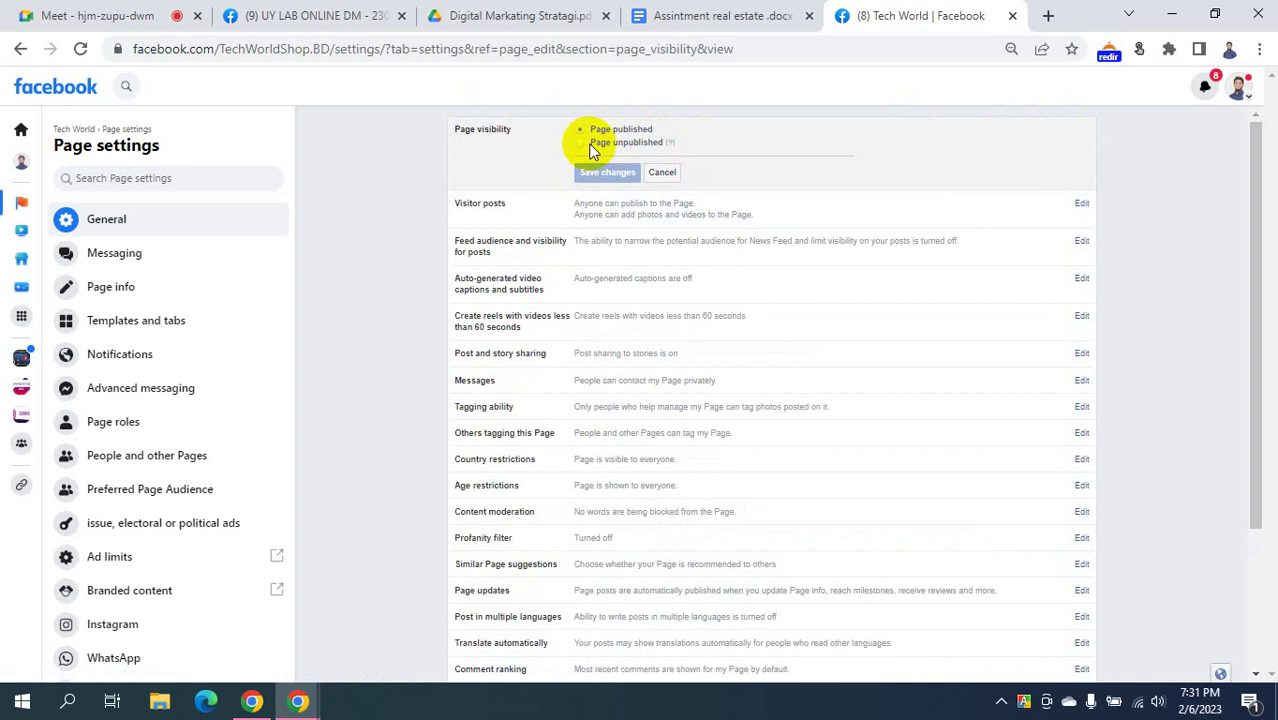
left_click(583, 144)
left_click(662, 172)
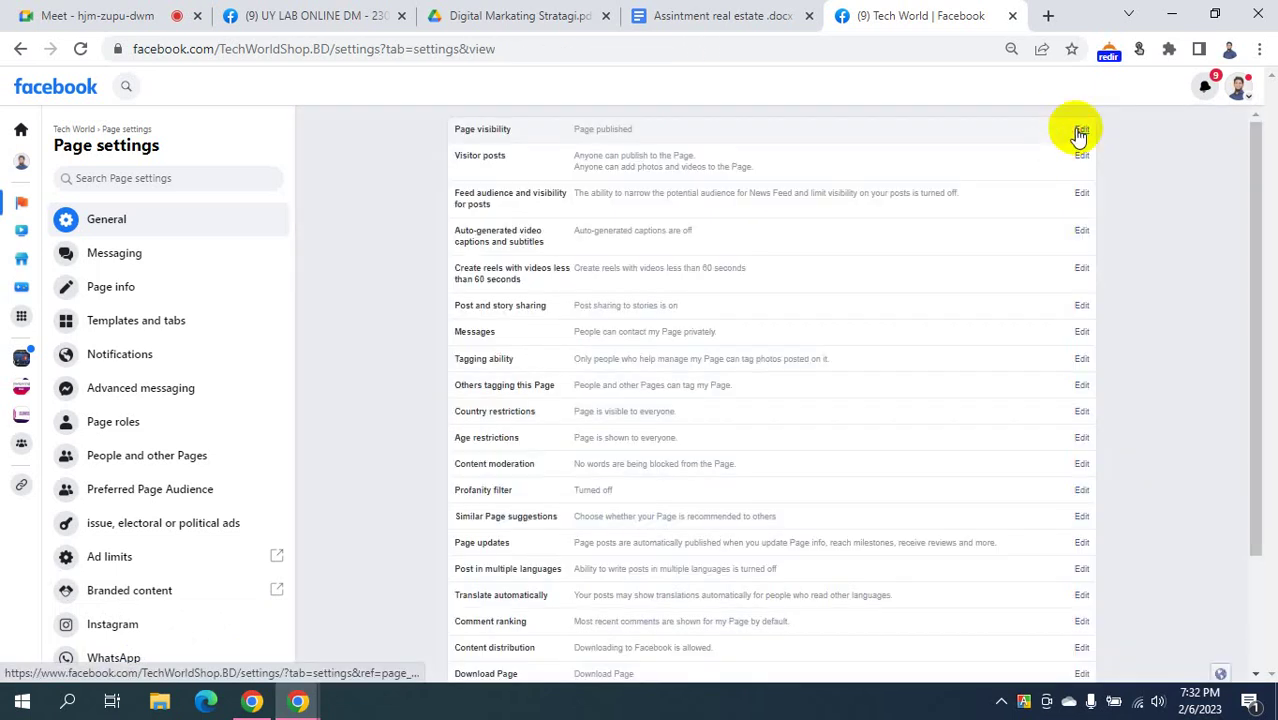
- Reopen Page visibility, edit the Visitor posts setting, and open a new browser tab
left_click(1081, 131)
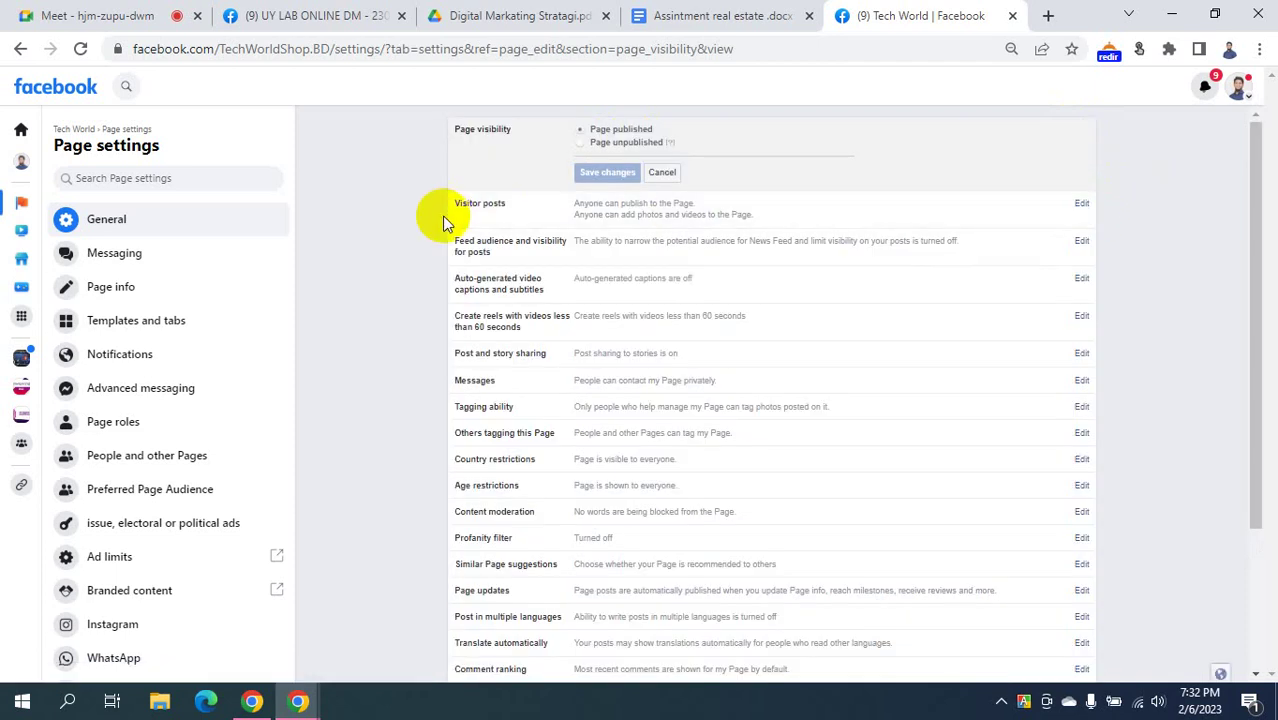
left_click(1072, 210)
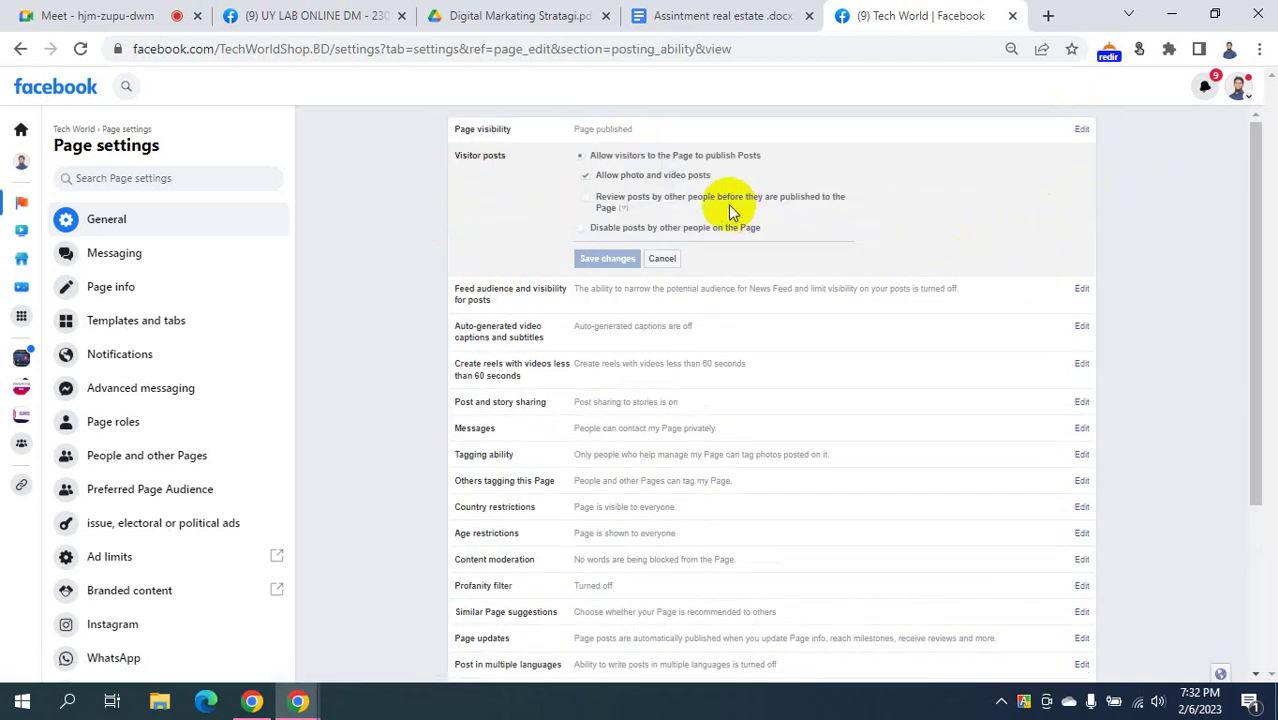
left_click(1047, 14)
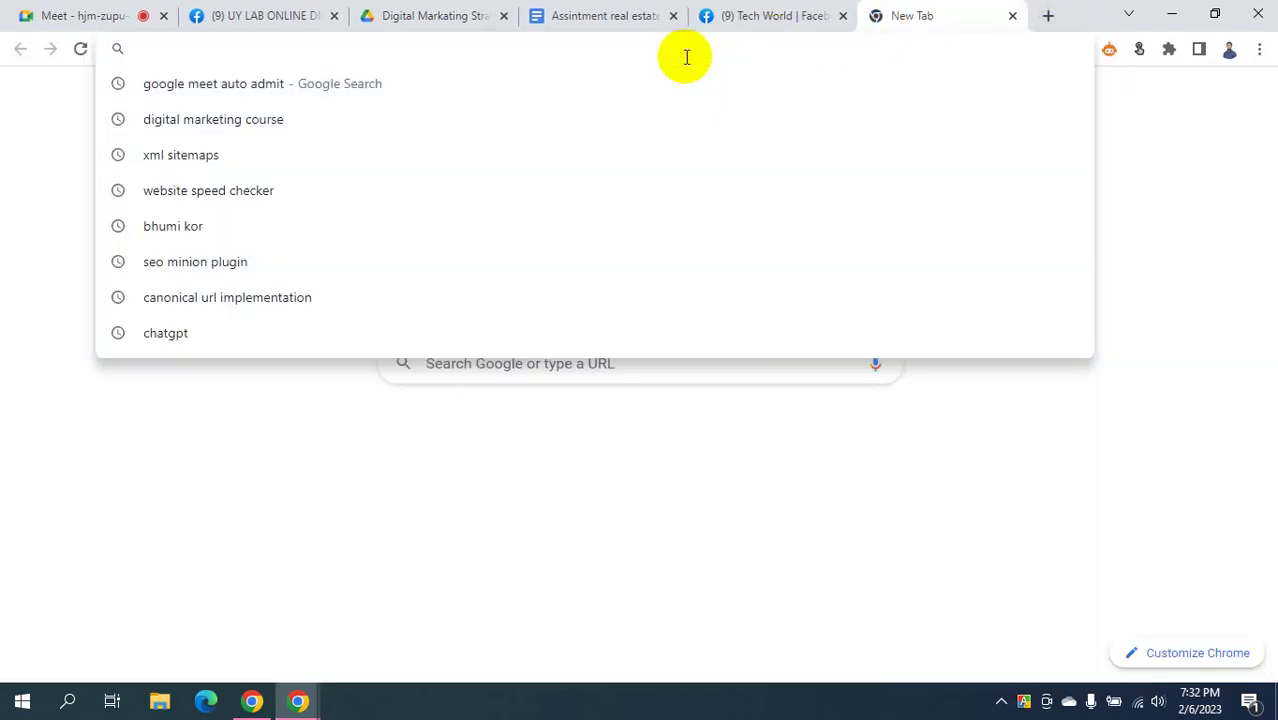
- Go to facebook.com/grameenphone in the new tab
type("fa")
key("Right")
type("/")
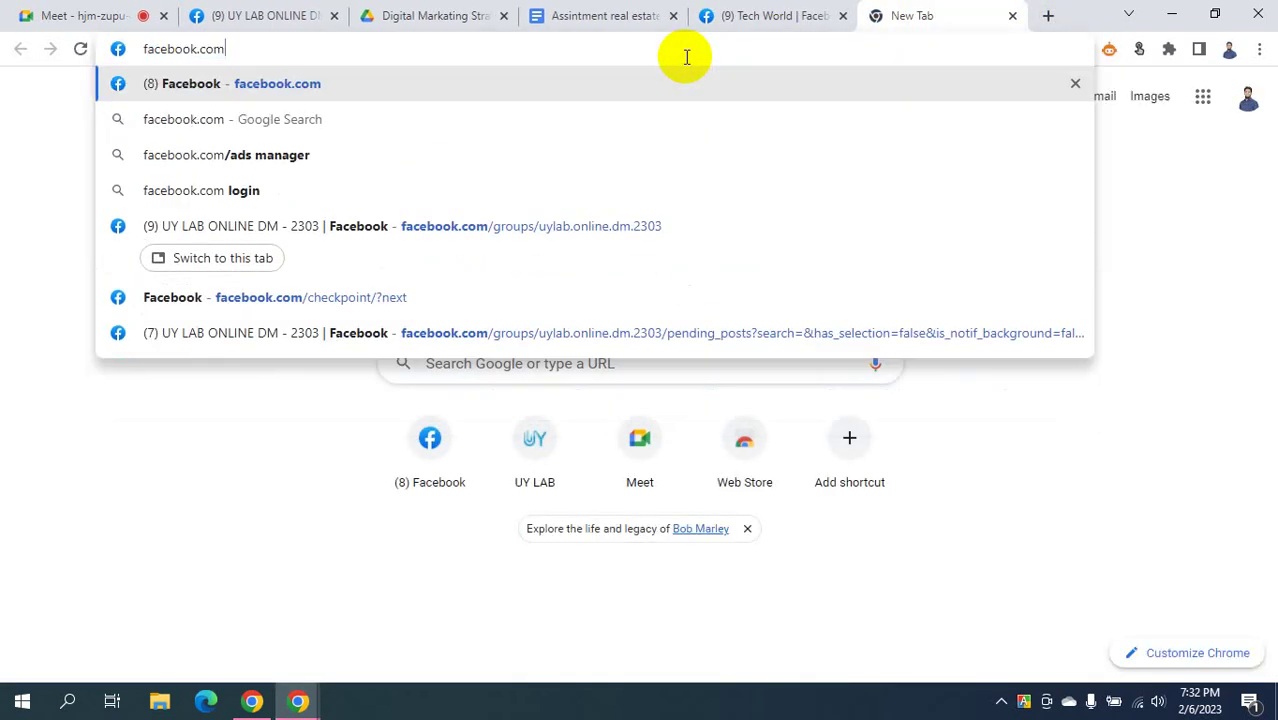
type("grameenphone")
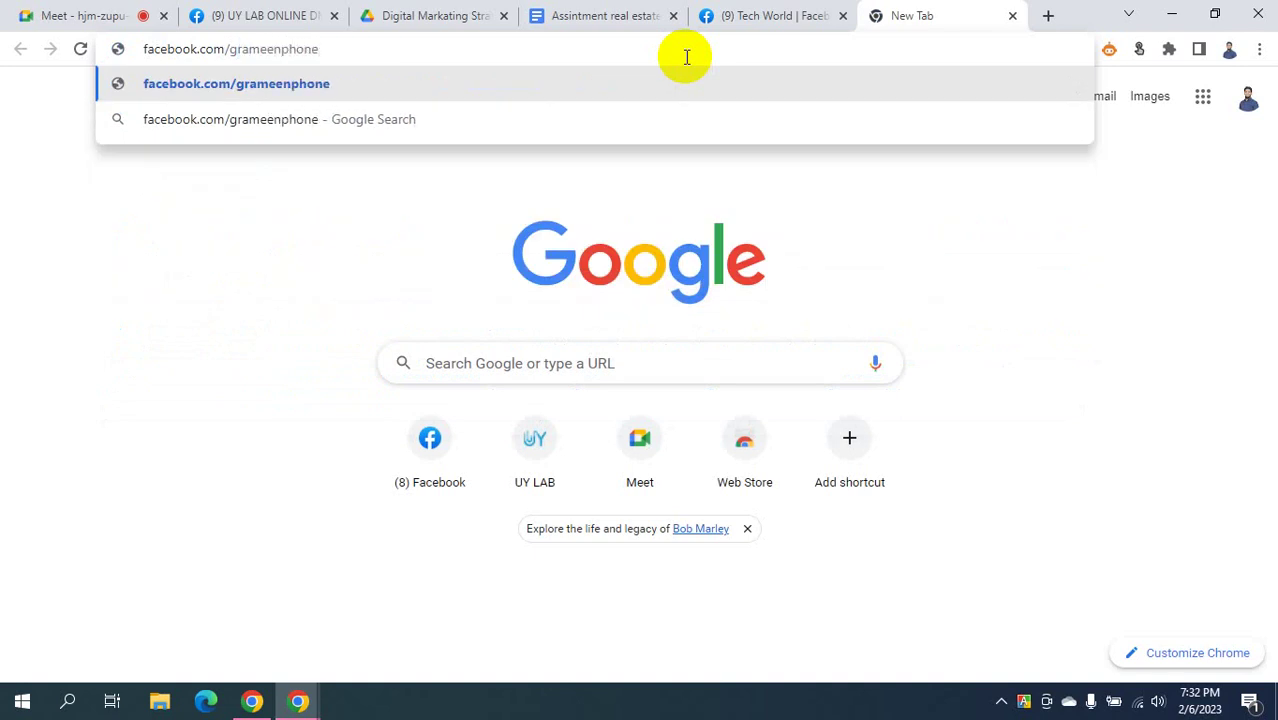
key("Return")
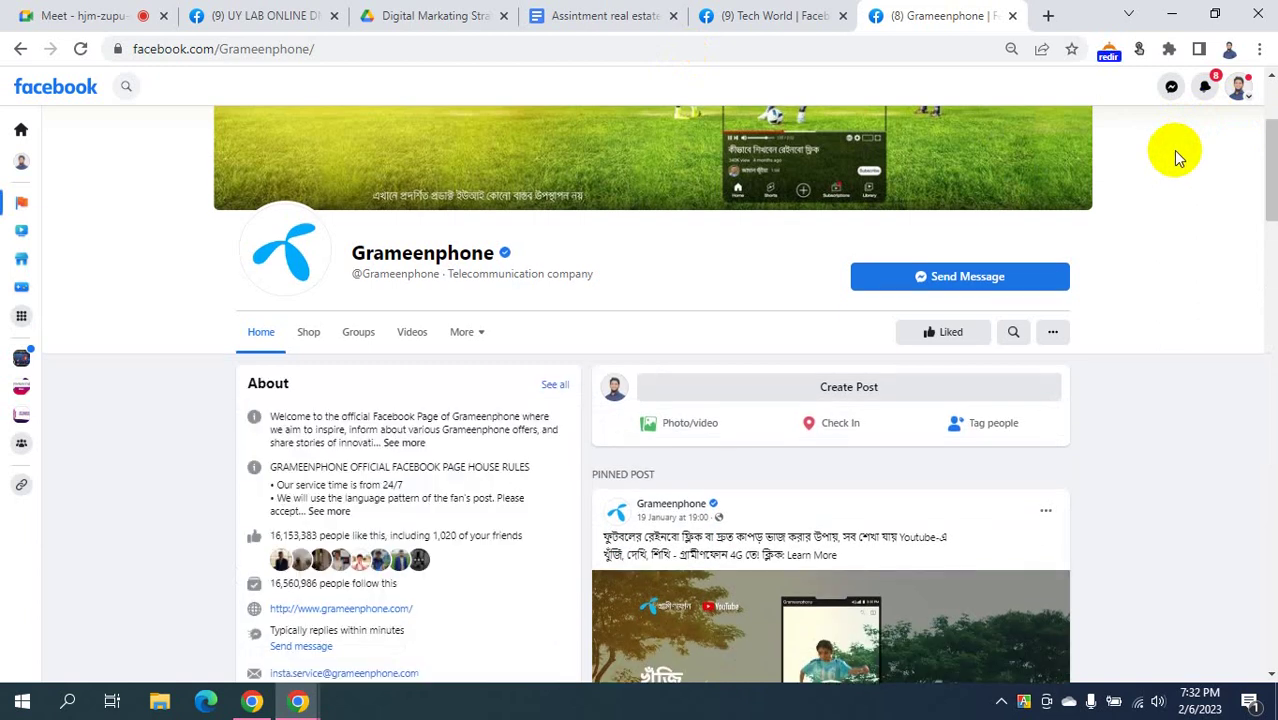
- Publish a test post reading 'yswgfwu' on Grameenphone's Facebook Page
scroll(1176, 150, "up", 2)
scroll(846, 214, "down", 3)
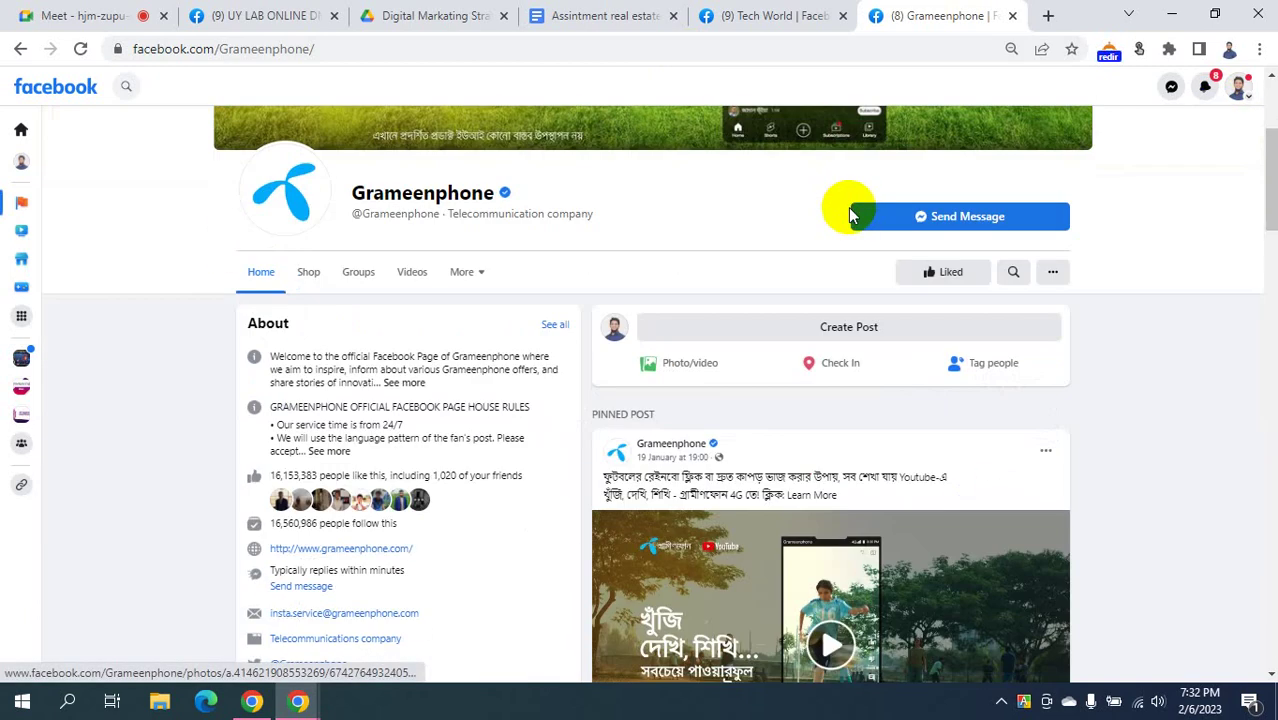
scroll(849, 210, "up", 3)
scroll(849, 212, "down", 2)
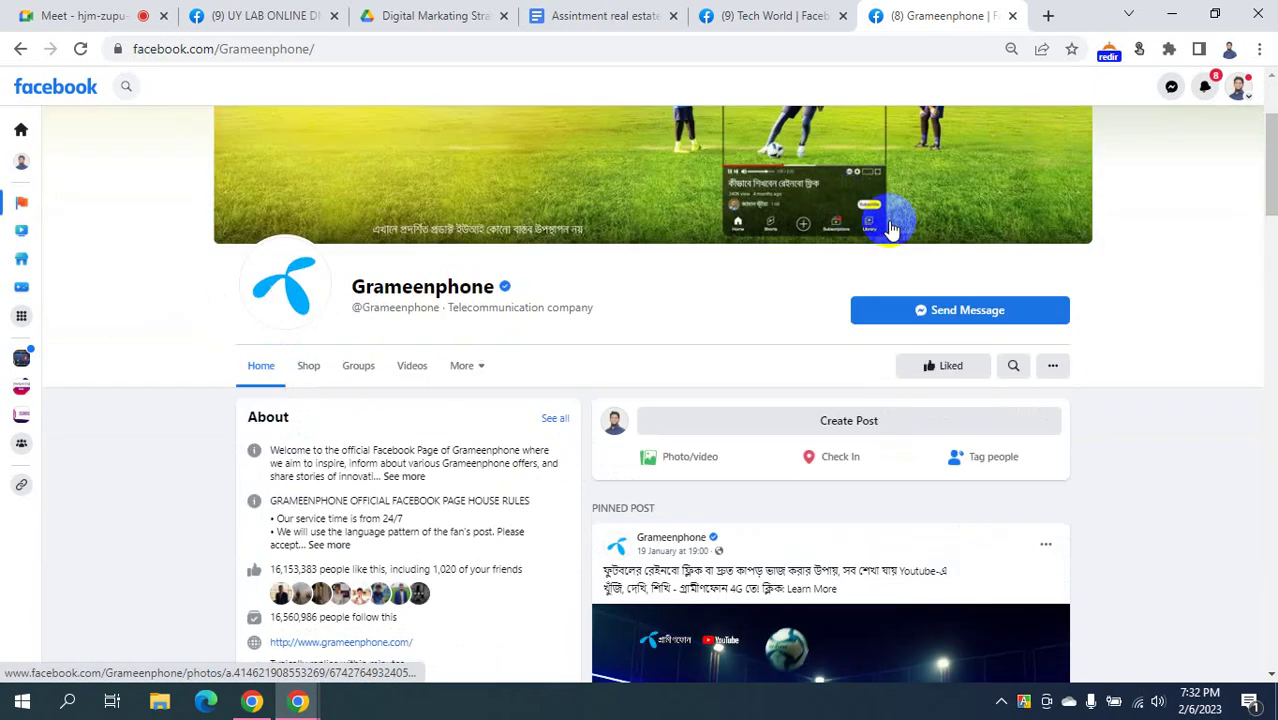
left_click(848, 421)
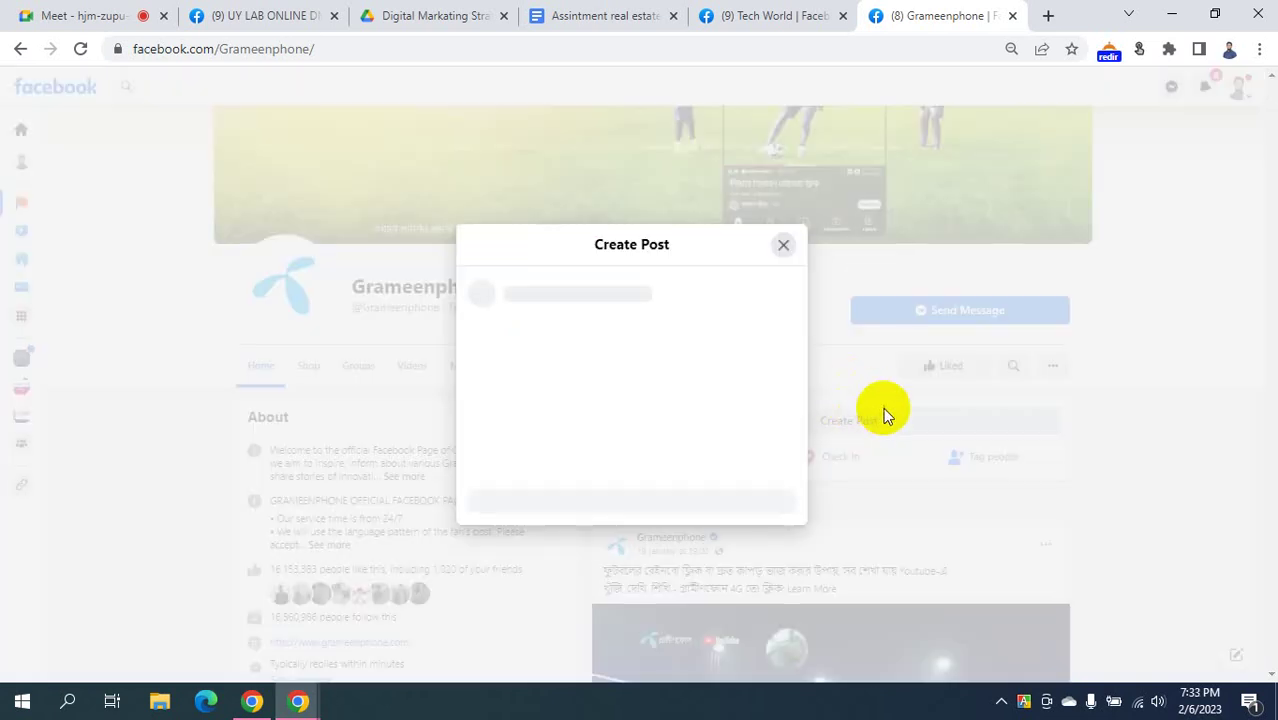
left_click(541, 315)
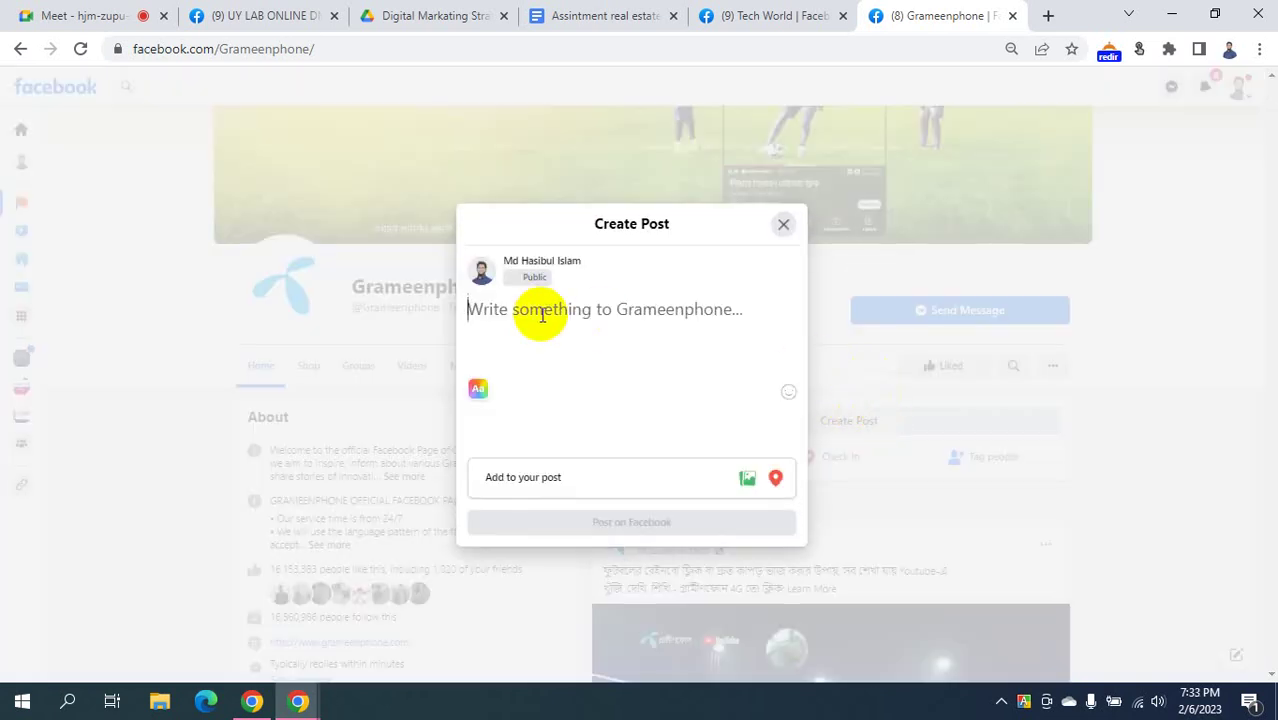
type("yswgfwuyfgew")
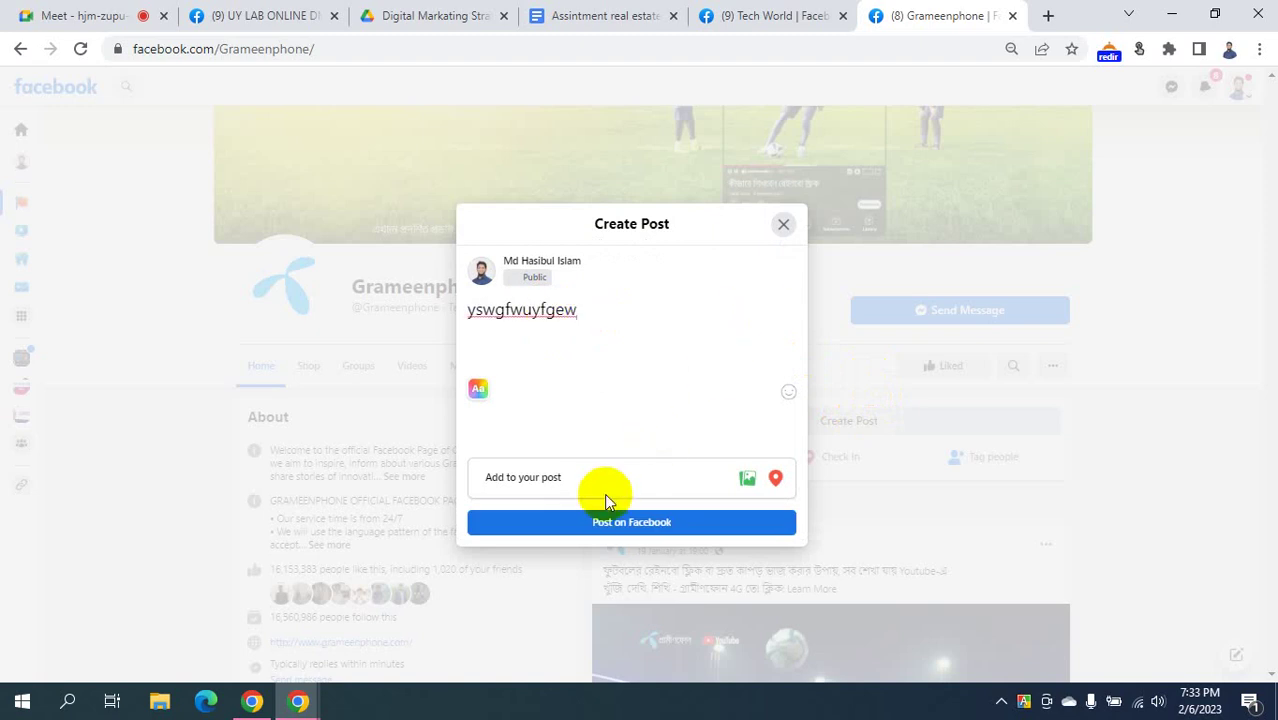
left_click(603, 525)
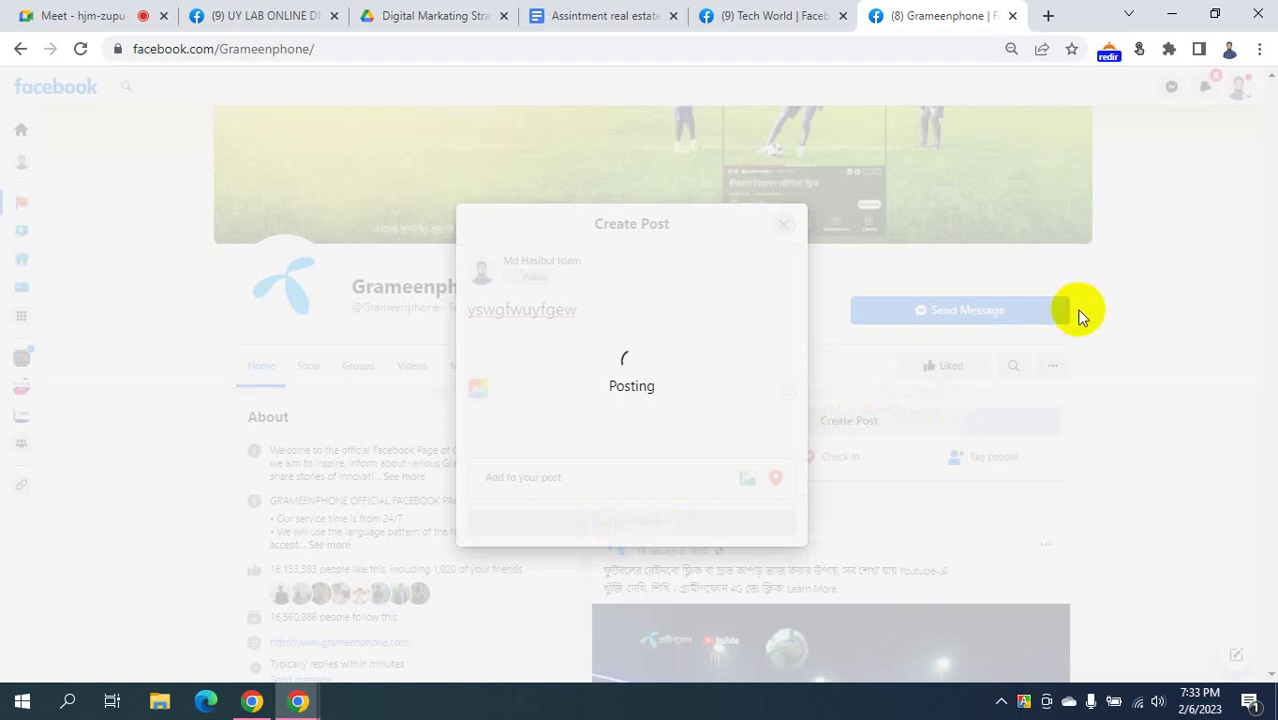
- Open the just-published post from the confirmation to reach the Page's community feed
scroll(1069, 314, "down", 2)
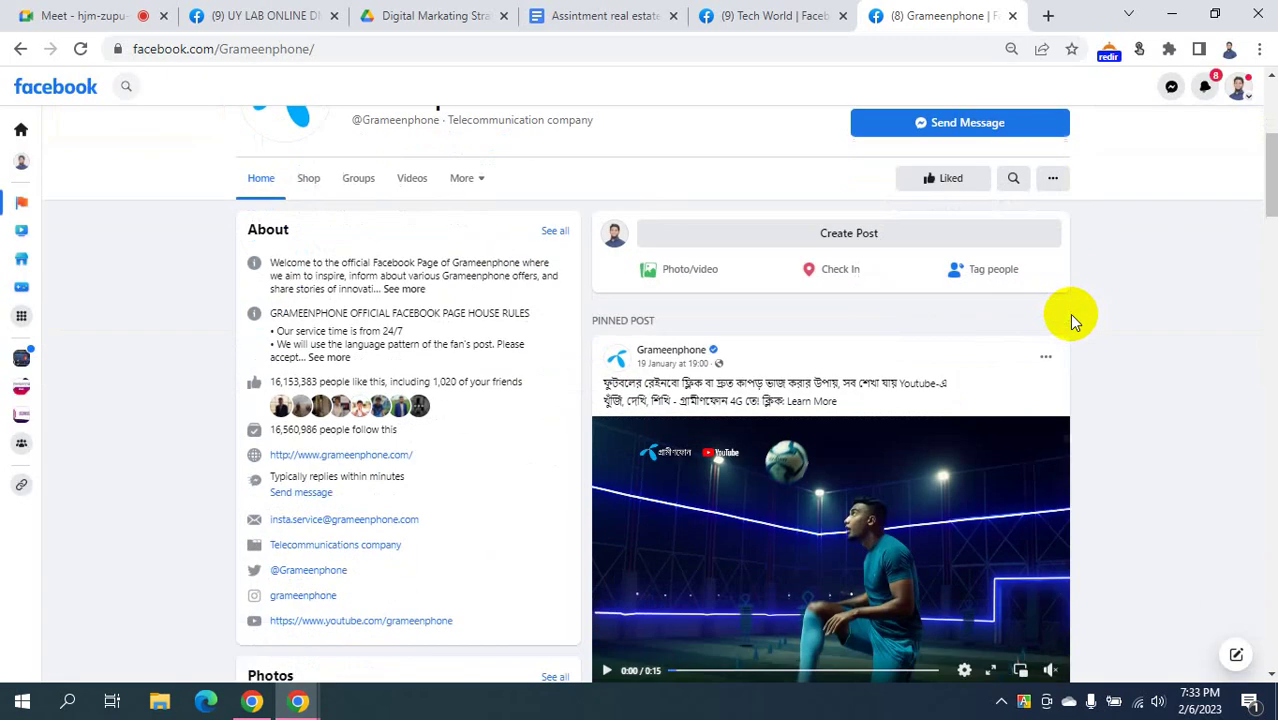
scroll(1069, 314, "up", 2)
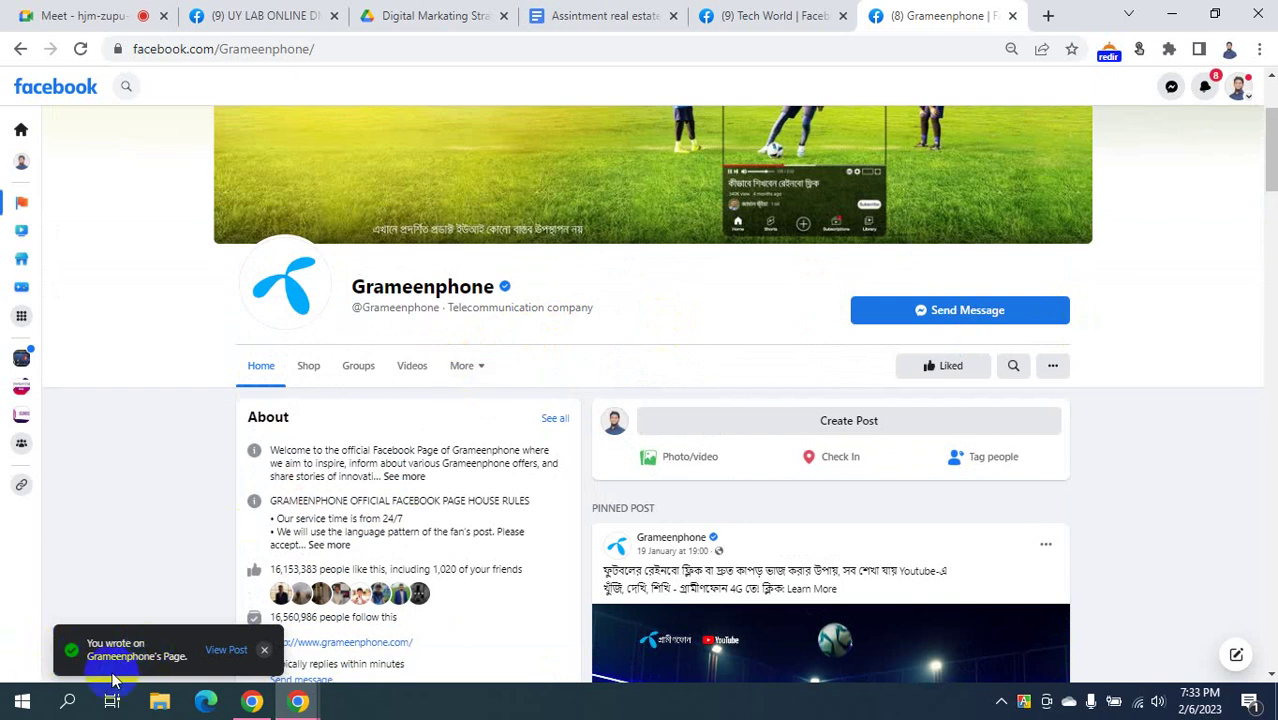
left_click(224, 652)
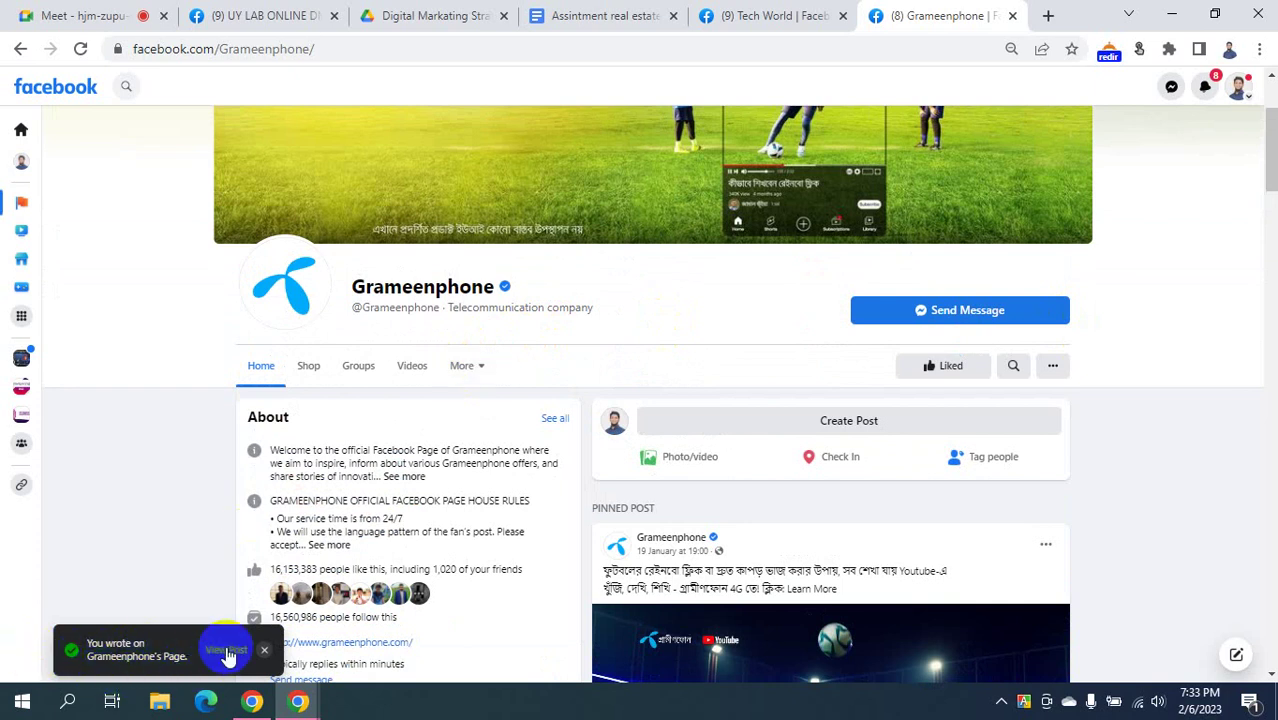
left_click(227, 651)
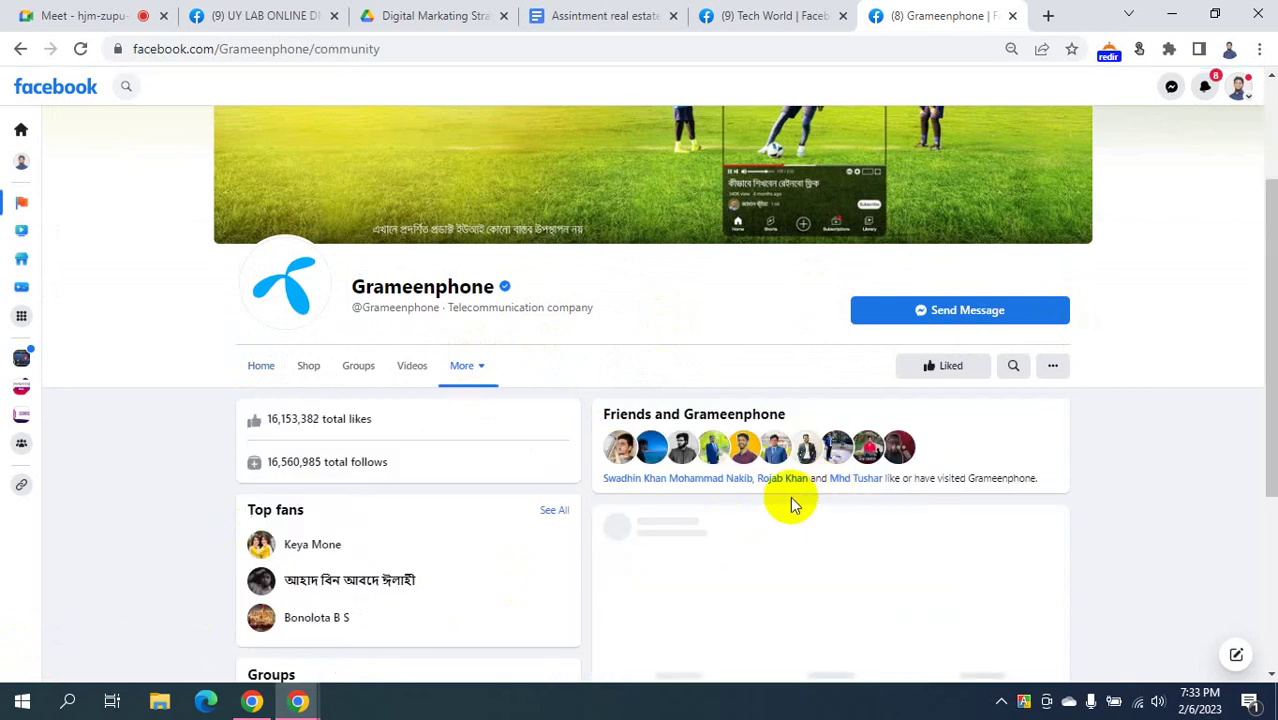
- Browse Grameenphone's community posts and reload the community page
scroll(790, 496, "down", 3)
scroll(780, 485, "up", 4)
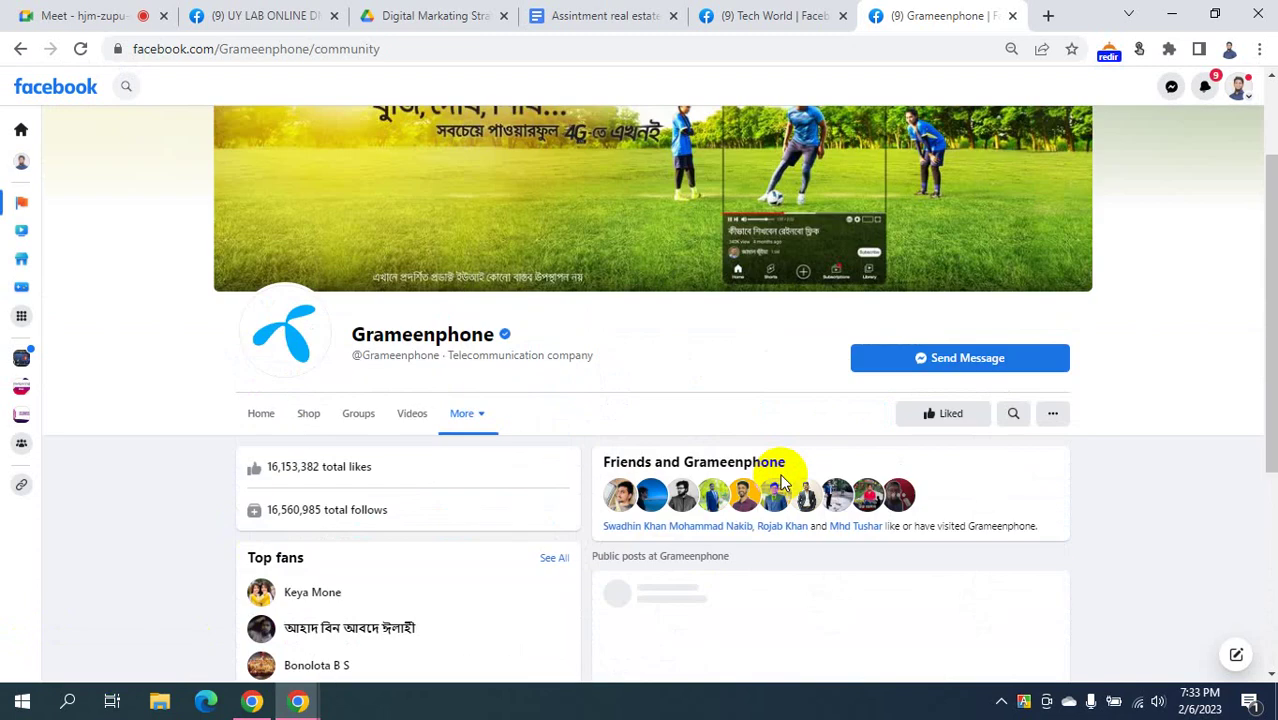
scroll(780, 485, "down", 3)
scroll(780, 485, "up", 1)
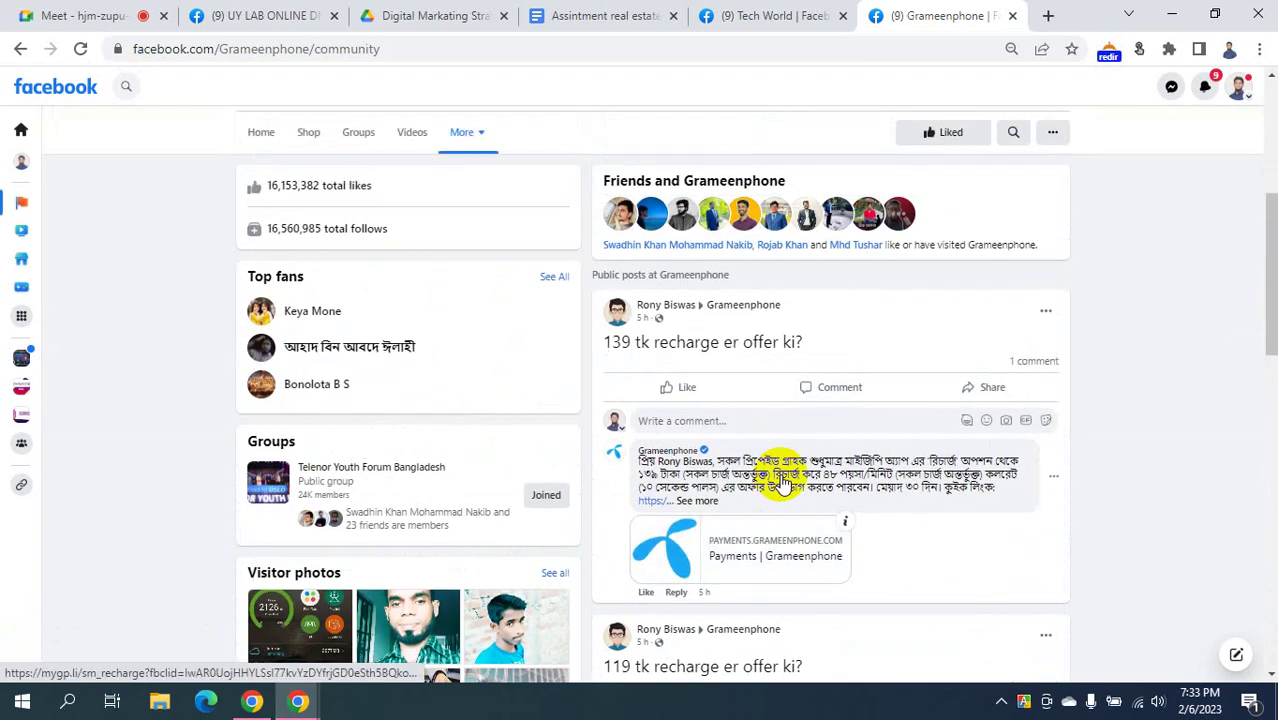
scroll(781, 480, "up", 2)
scroll(779, 476, "down", 6)
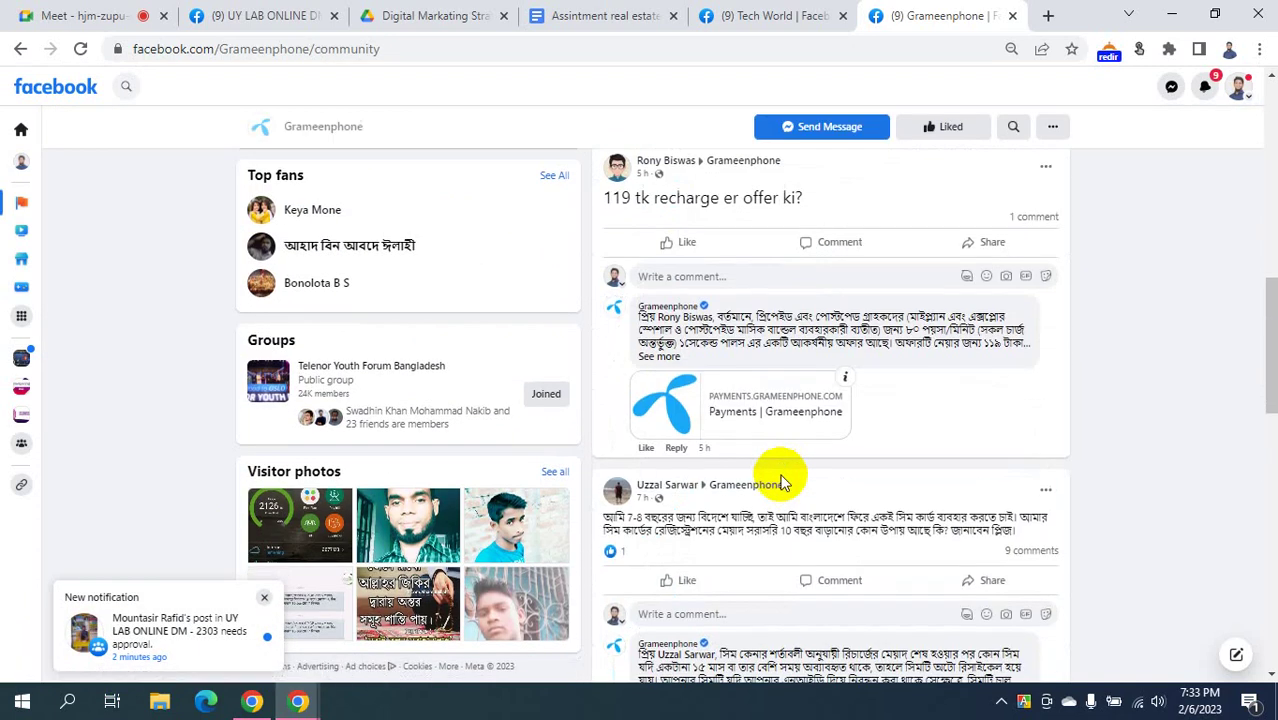
scroll(783, 483, "down", 10)
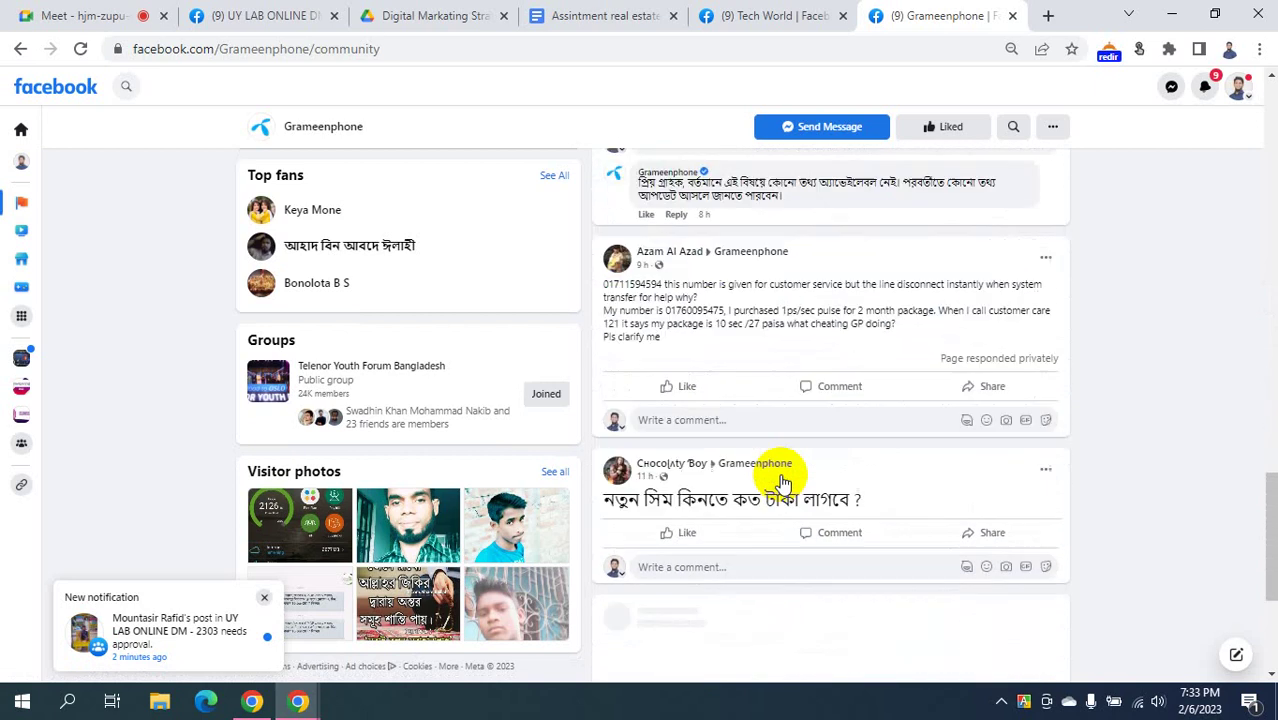
scroll(782, 480, "down", 3)
scroll(780, 474, "up", 12)
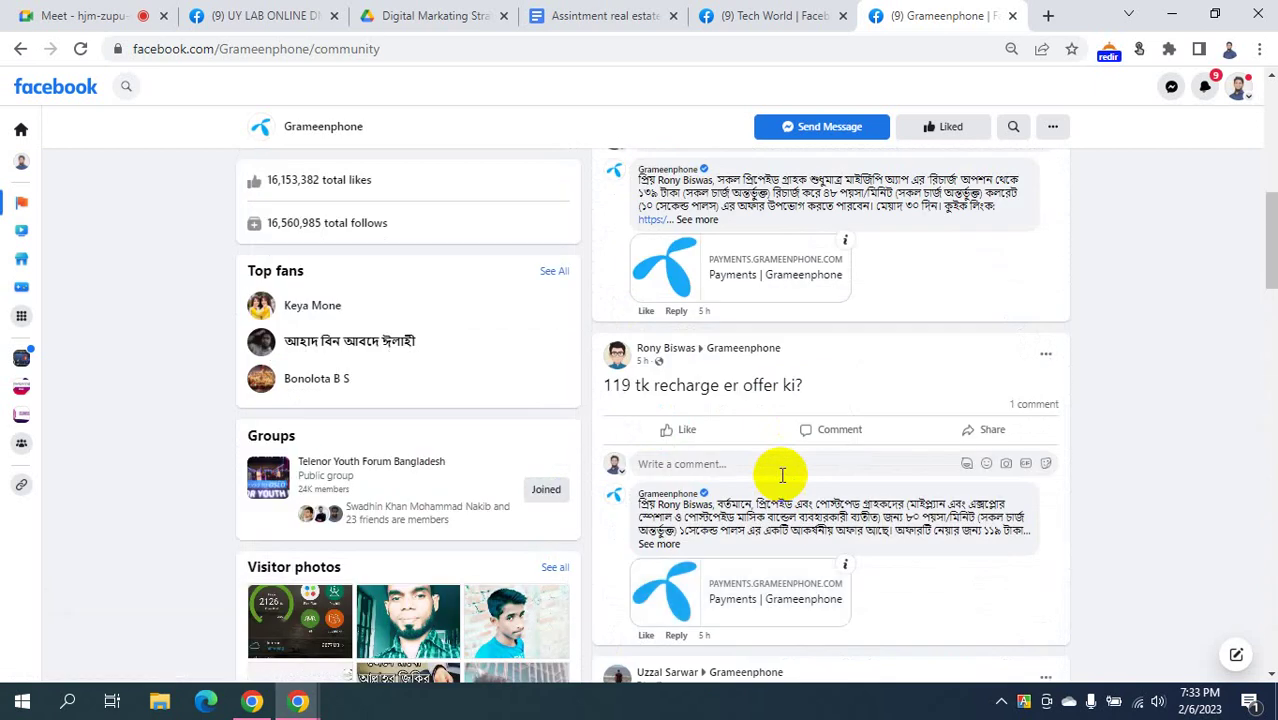
scroll(783, 477, "up", 8)
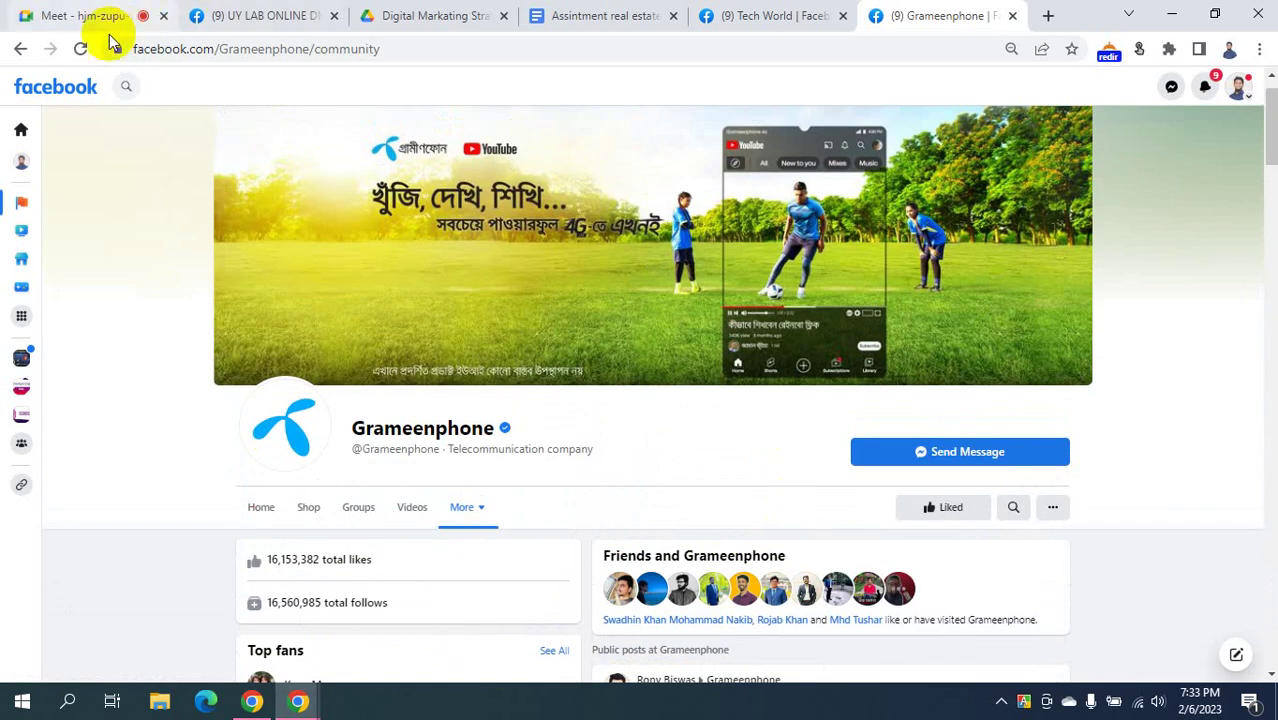
left_click(80, 48)
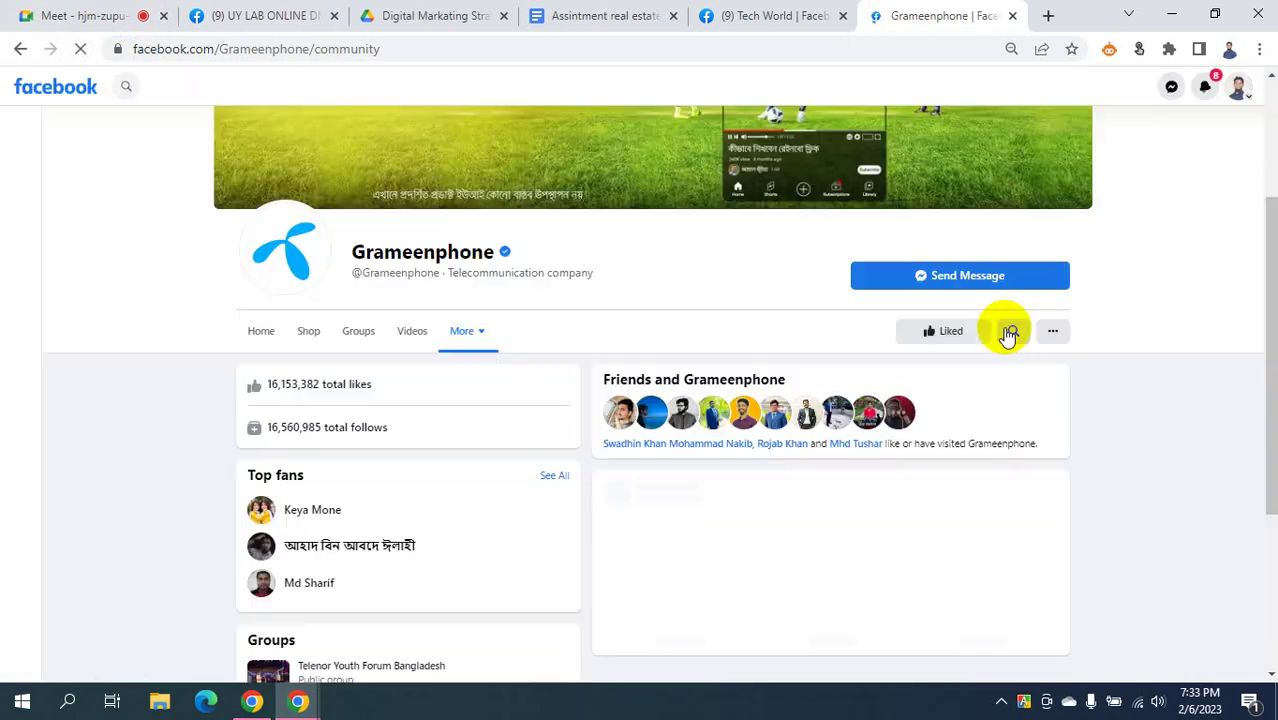
- Expand the Grameenphone page's More sections, then switch to the UY LAB ONLINE group tab
scroll(1000, 325, "down", 2)
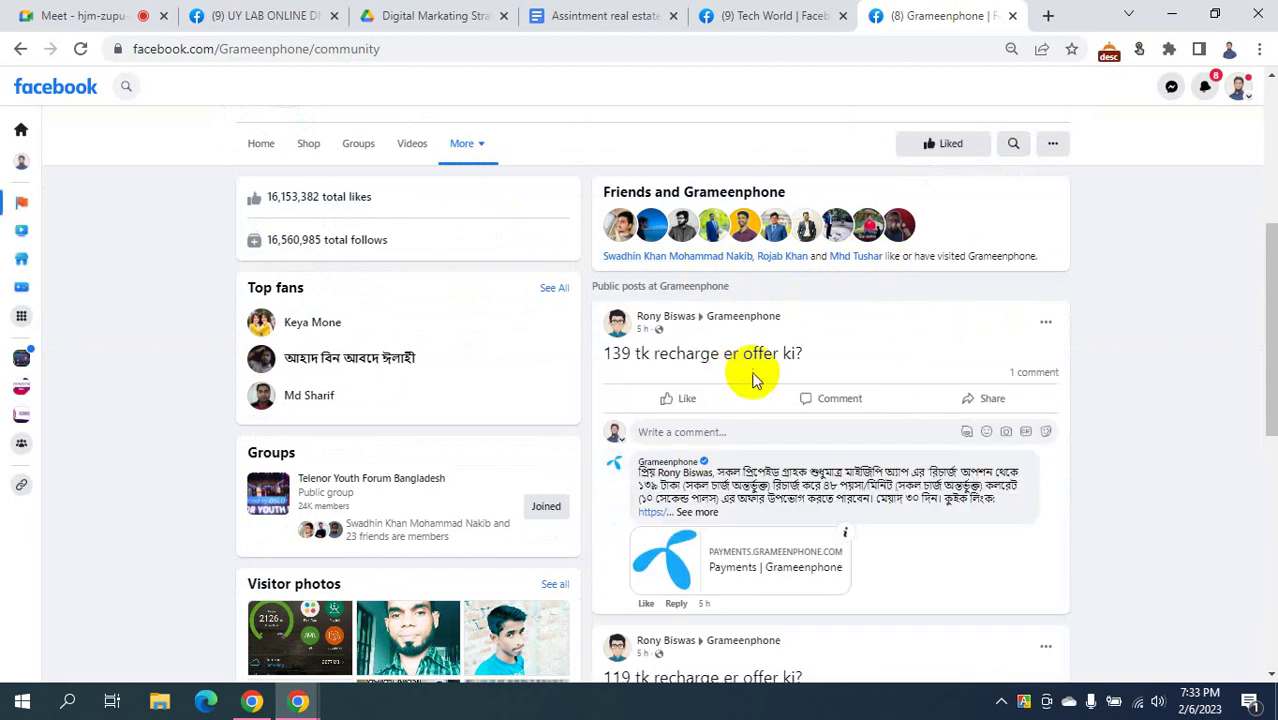
scroll(748, 374, "down", 3)
scroll(783, 368, "down", 6)
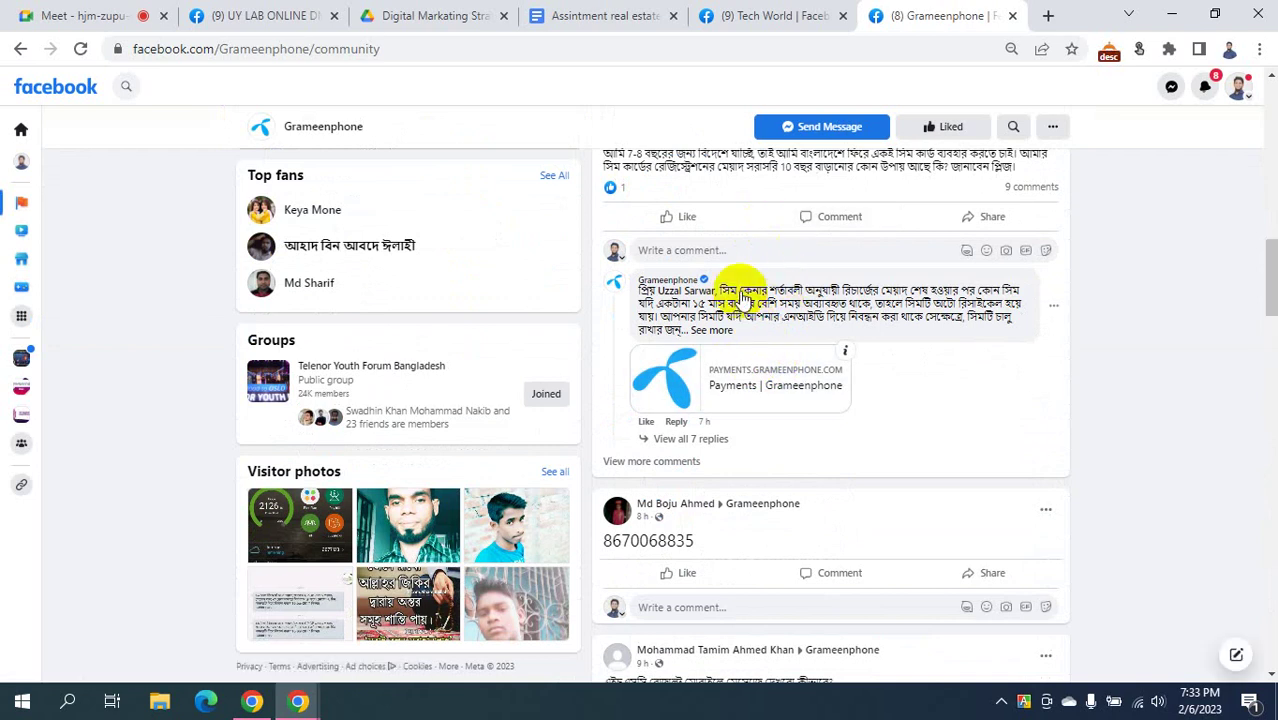
scroll(730, 280, "up", 3)
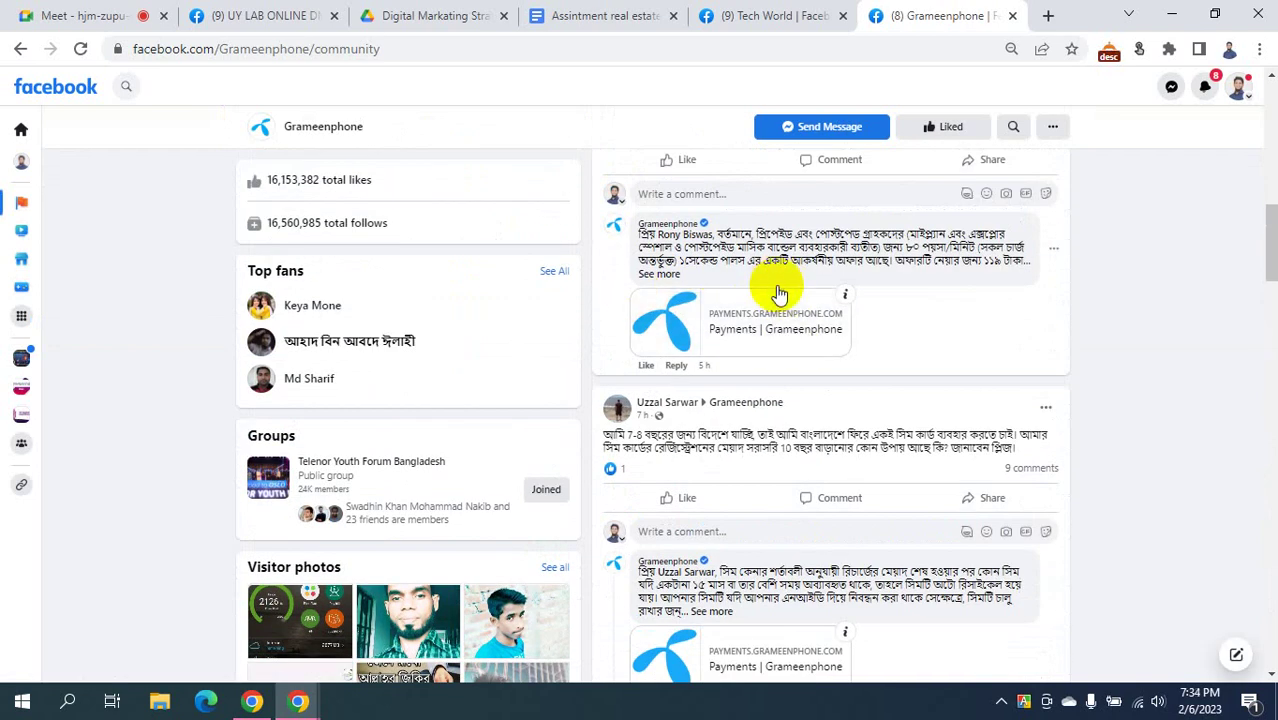
scroll(779, 295, "up", 2)
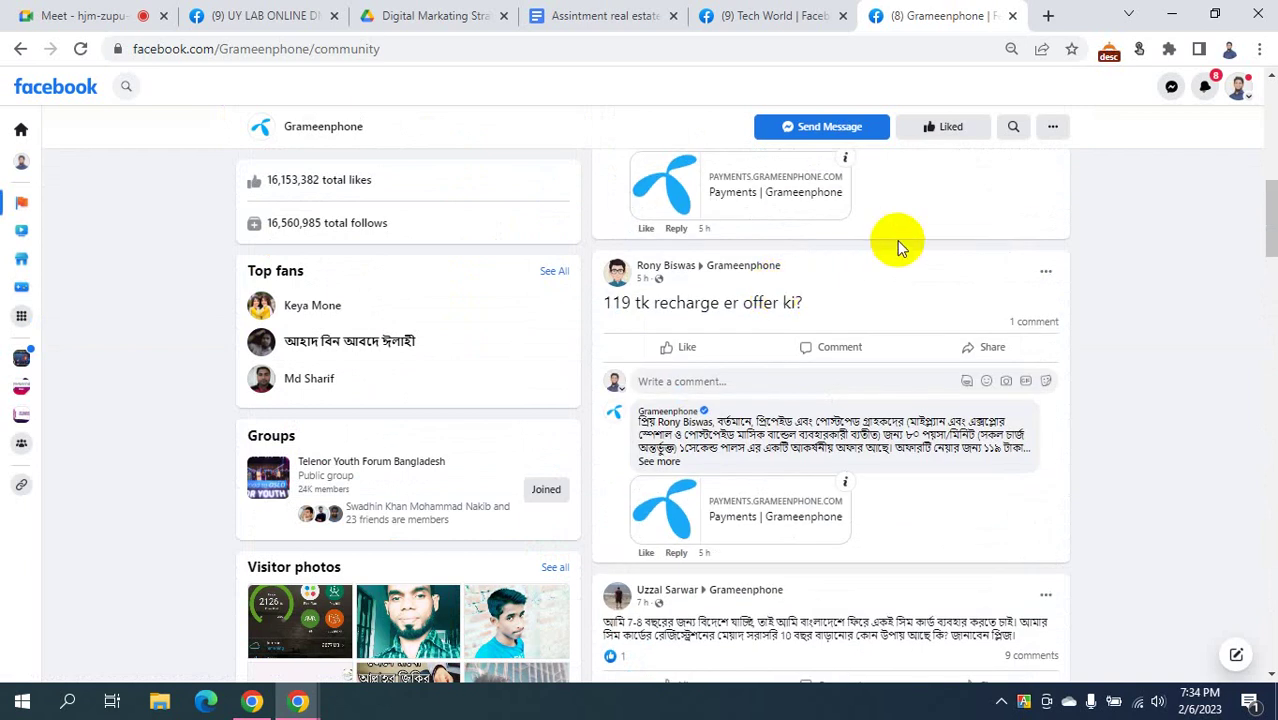
scroll(852, 340, "up", 5)
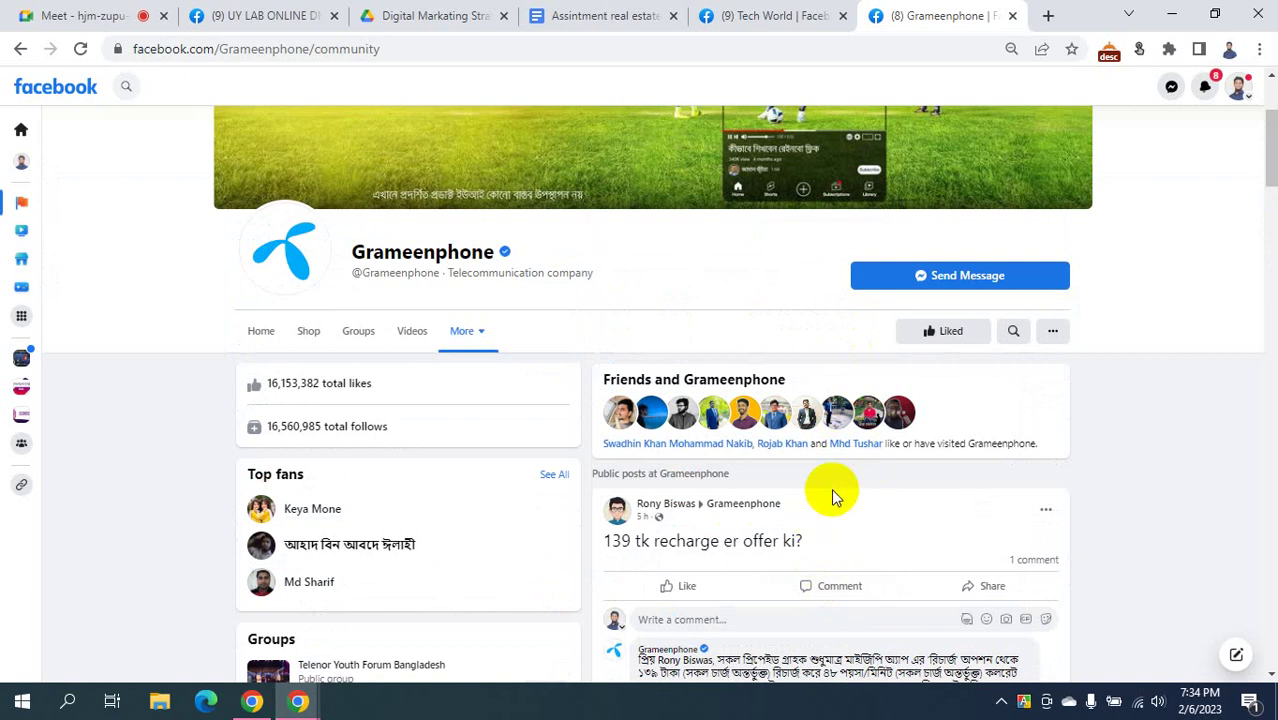
left_click(474, 334)
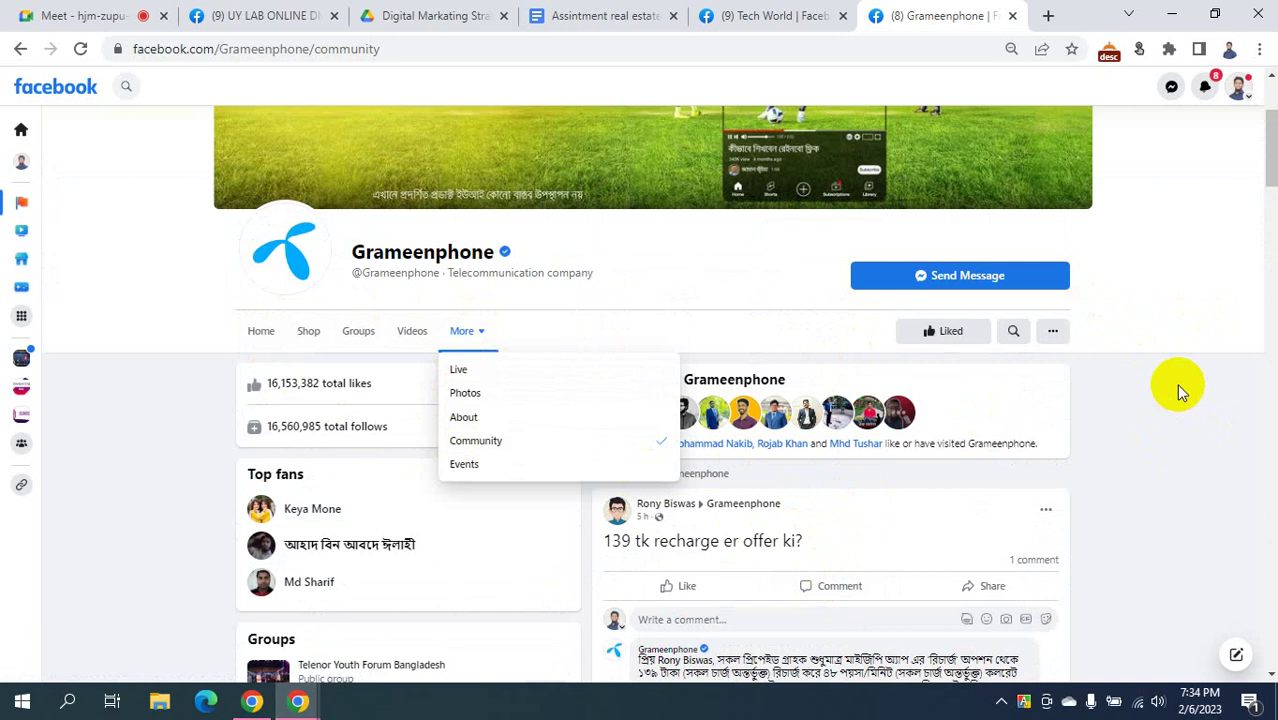
scroll(1159, 388, "down", 2)
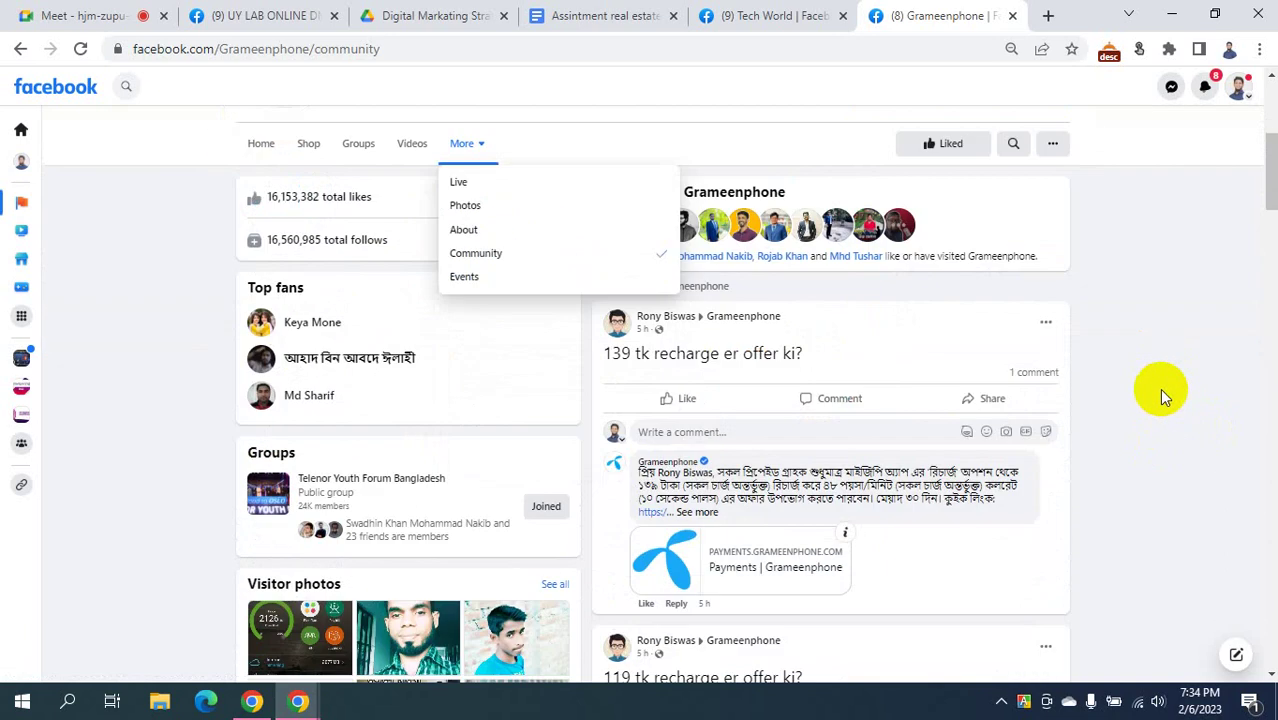
left_click(280, 10)
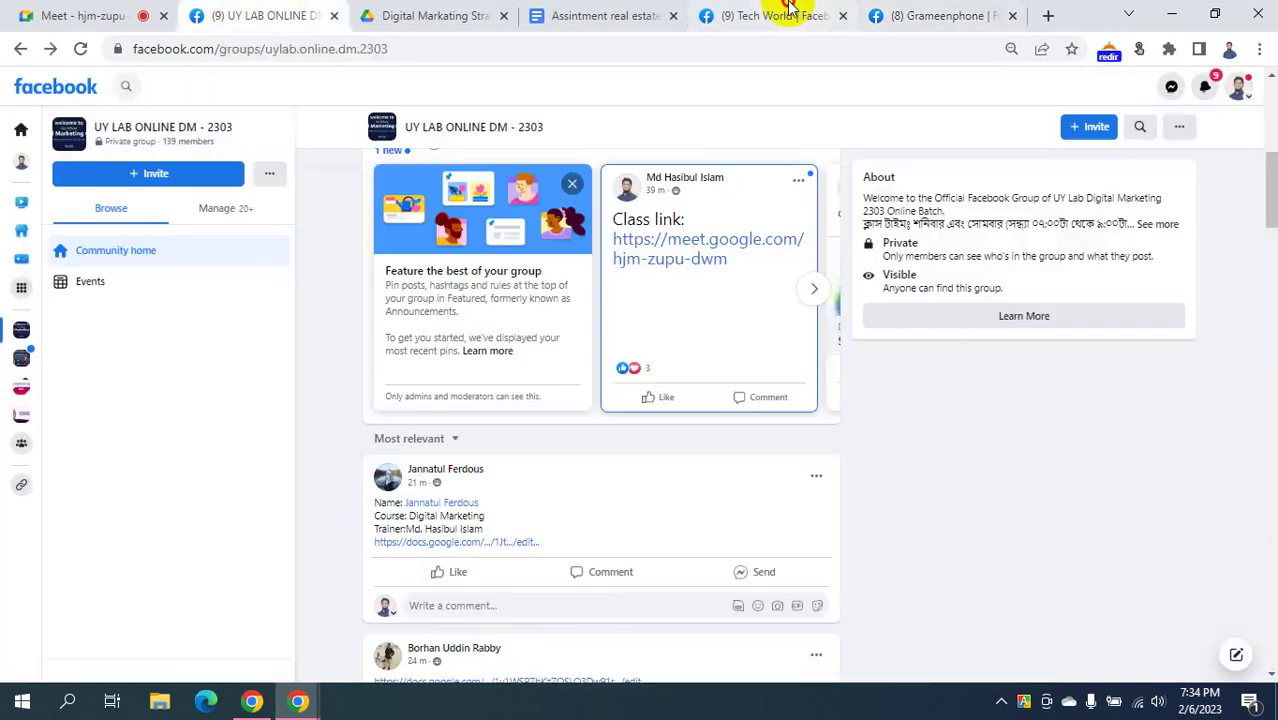
- Tick 'Review posts by other people before they are published' for Tech World, then return to Grameenphone
left_click(795, 16)
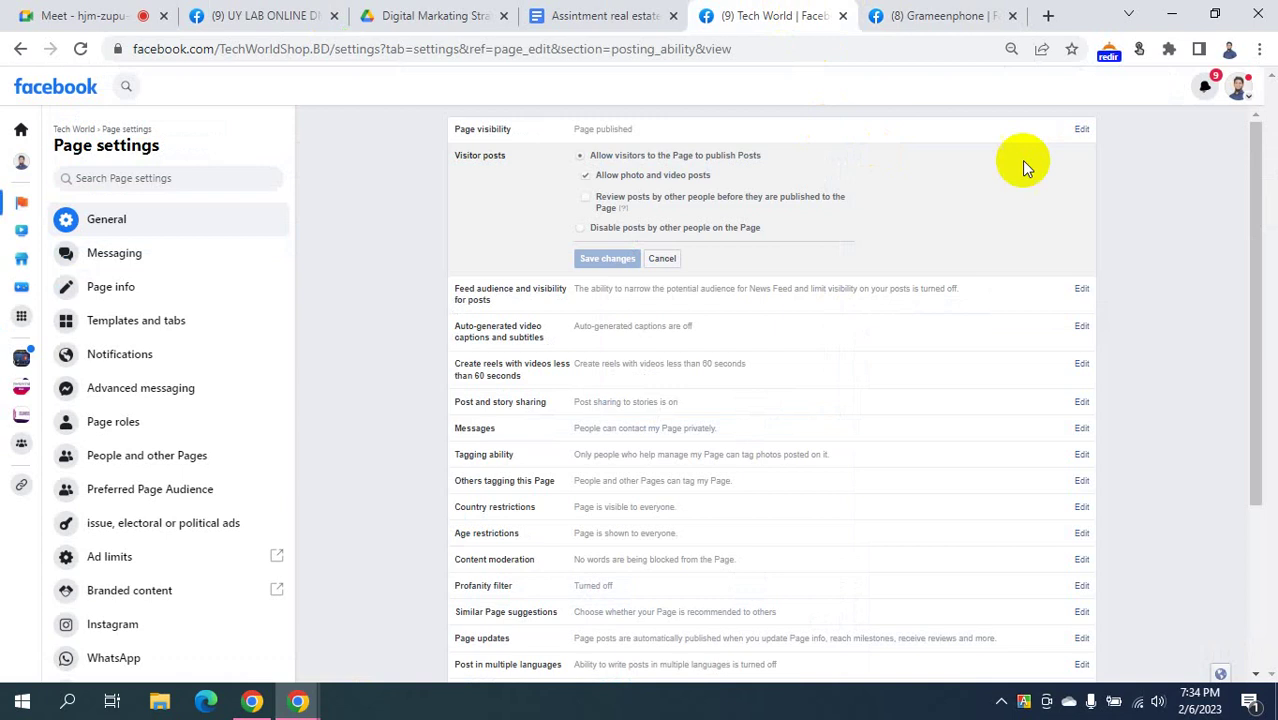
left_click(586, 198)
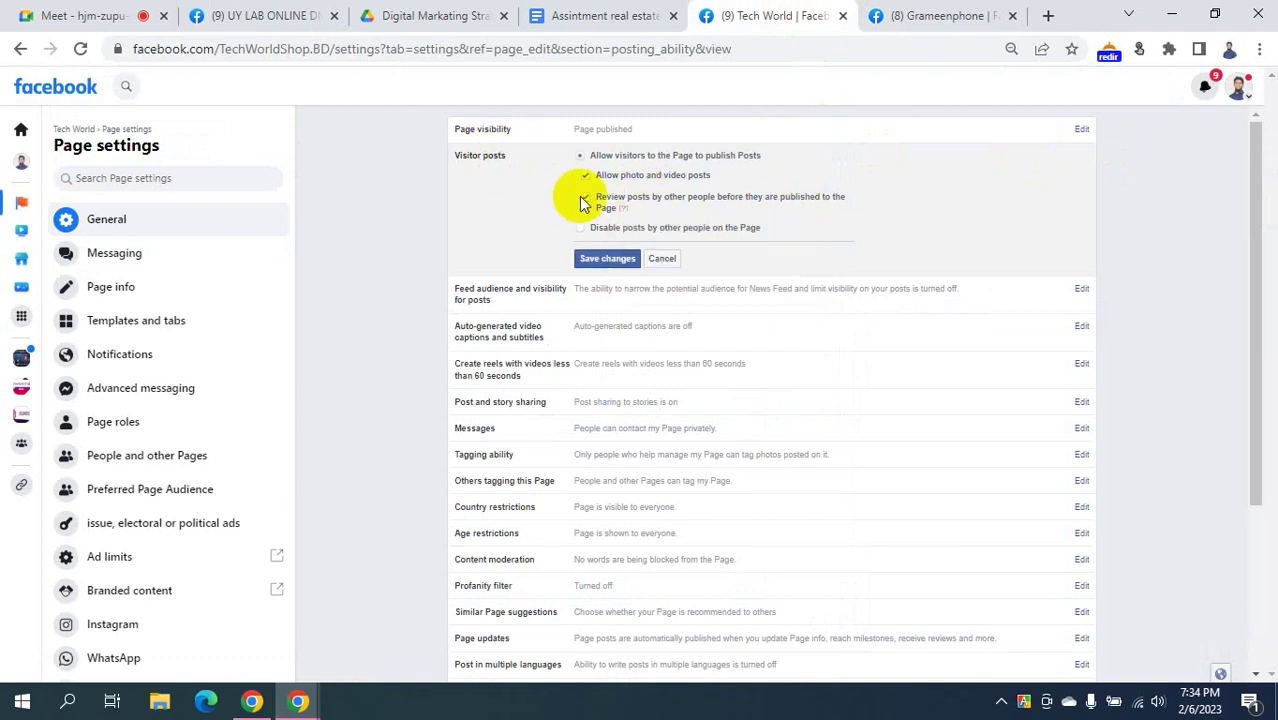
left_click(586, 200)
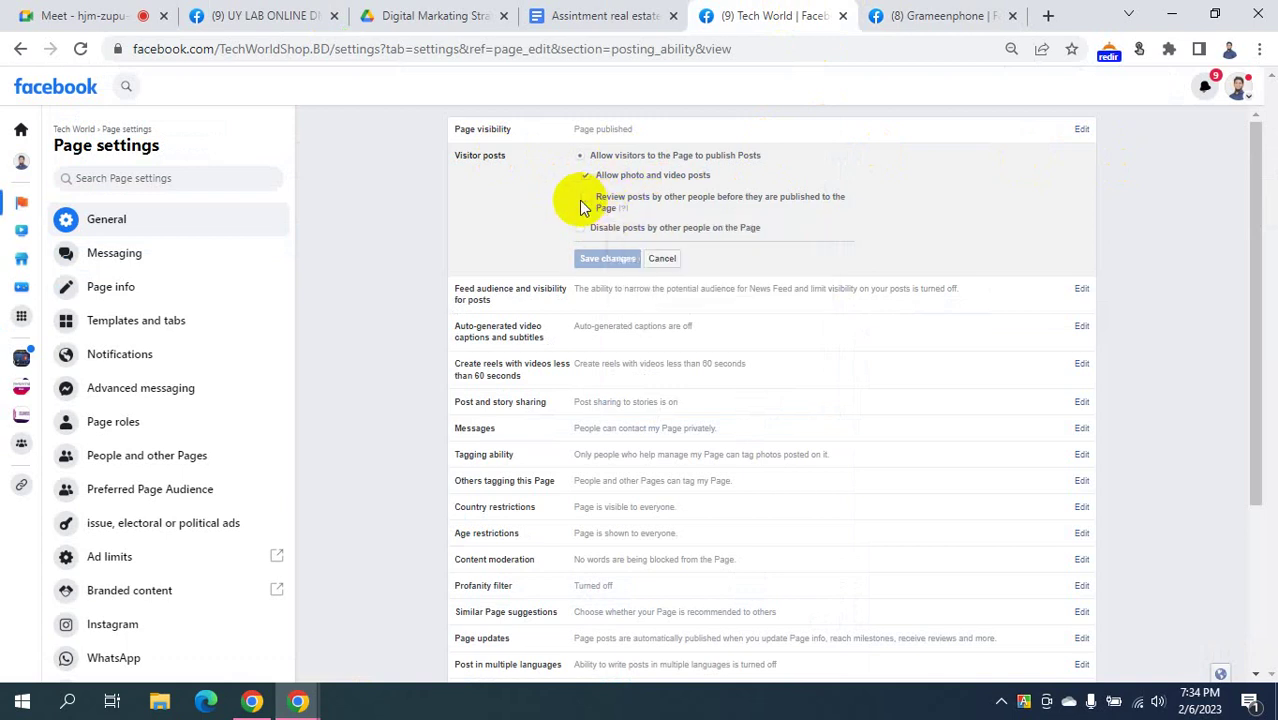
left_click(586, 199)
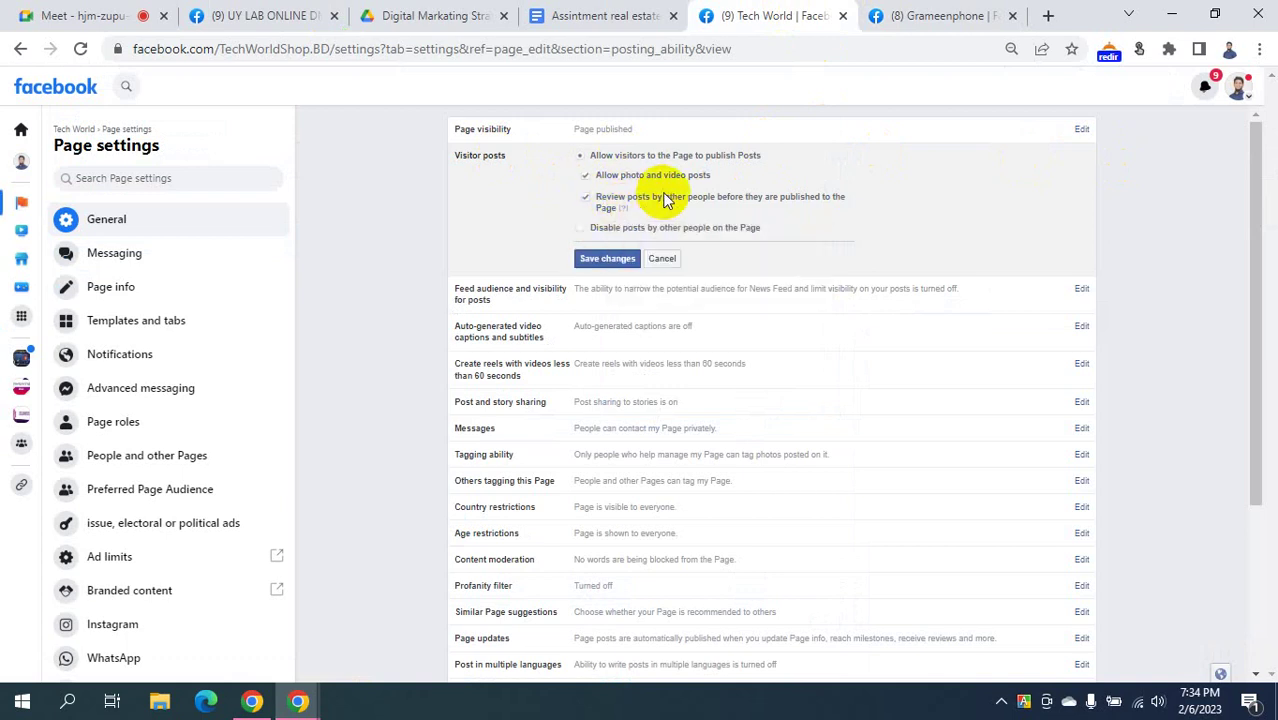
left_click(958, 15)
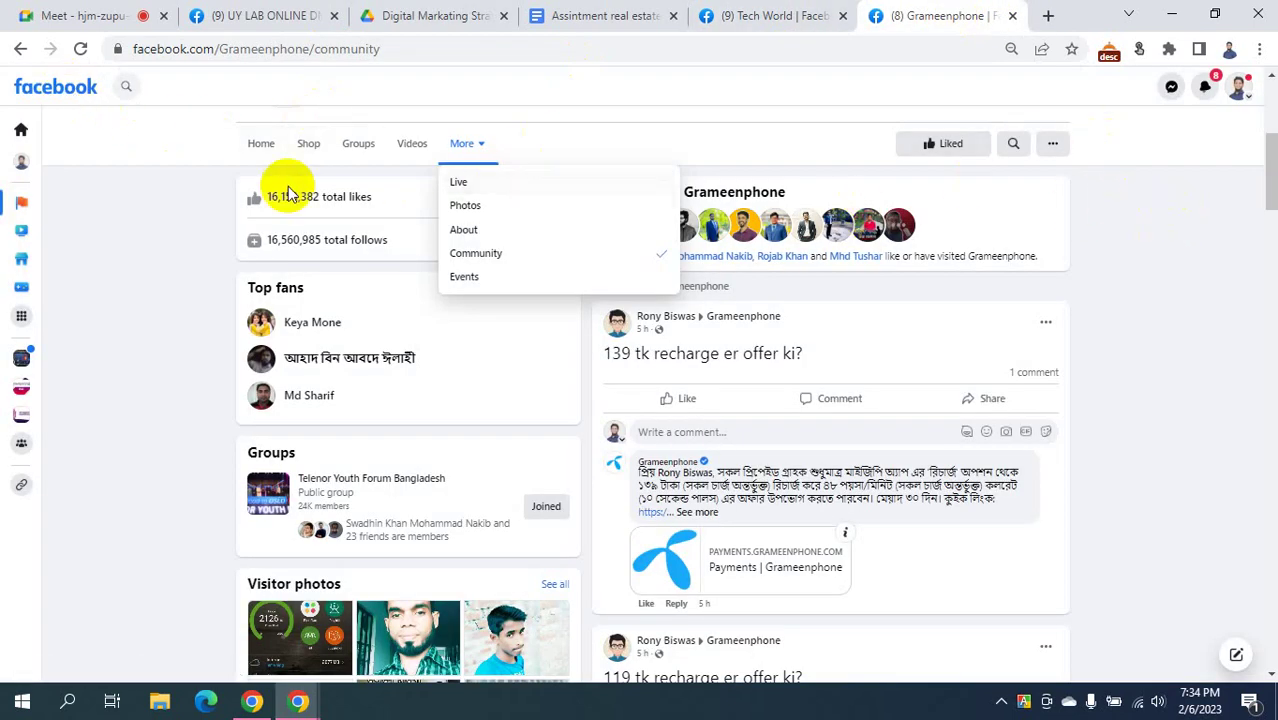
scroll(228, 234, "up", 3)
scroll(228, 234, "down", 1)
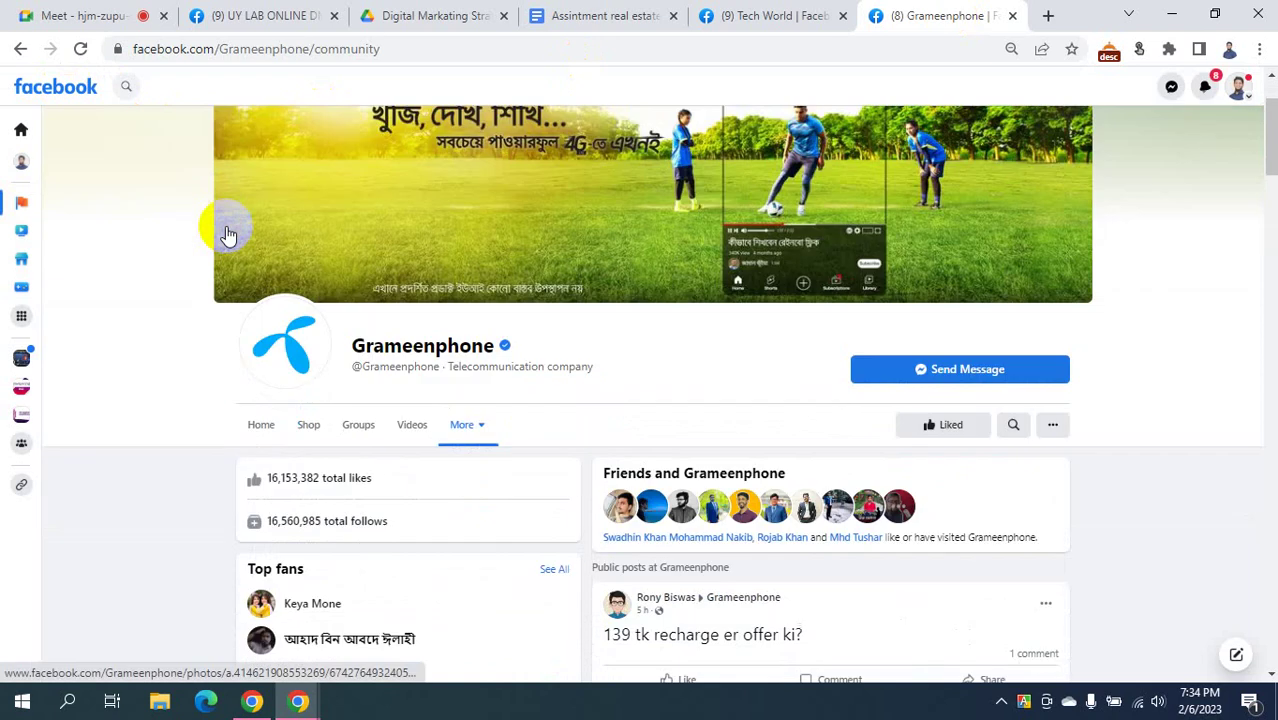
scroll(226, 234, "down", 1)
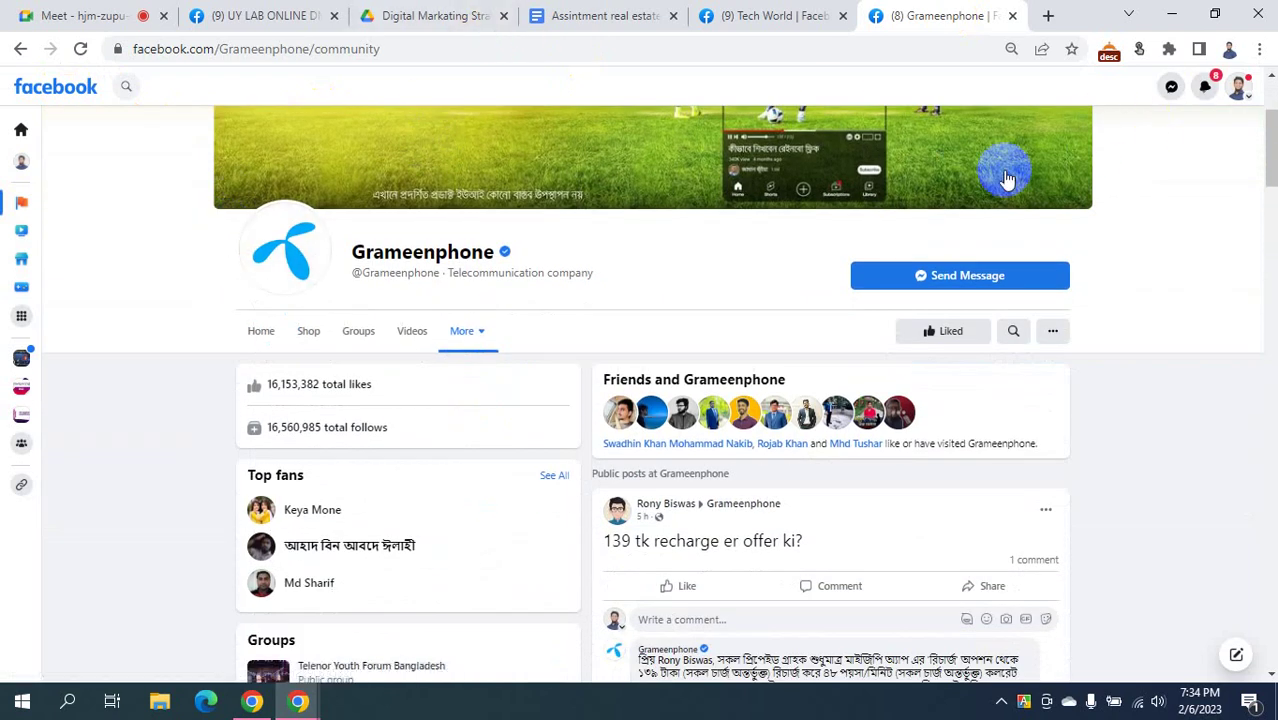
scroll(1002, 172, "down", 1)
scroll(997, 167, "up", 2)
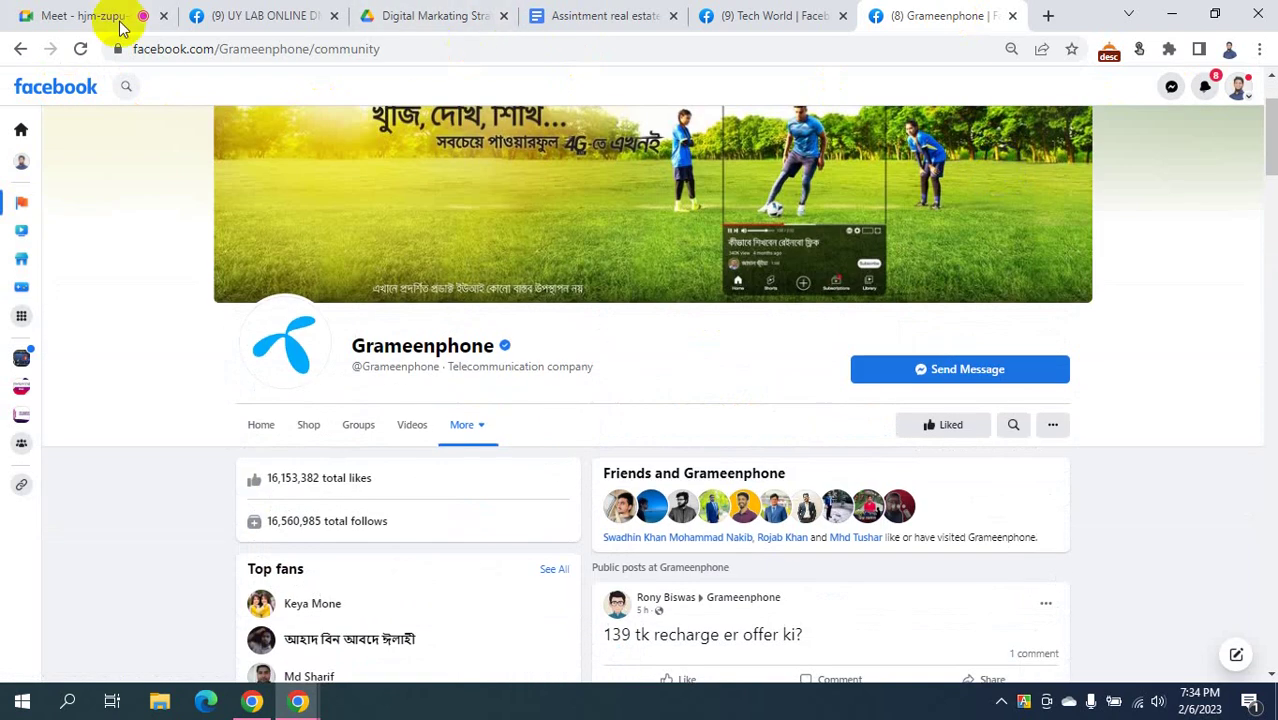
- Open the Madness sportswear page from Facebook's recent searches, then return to Tech World settings
left_click(138, 86)
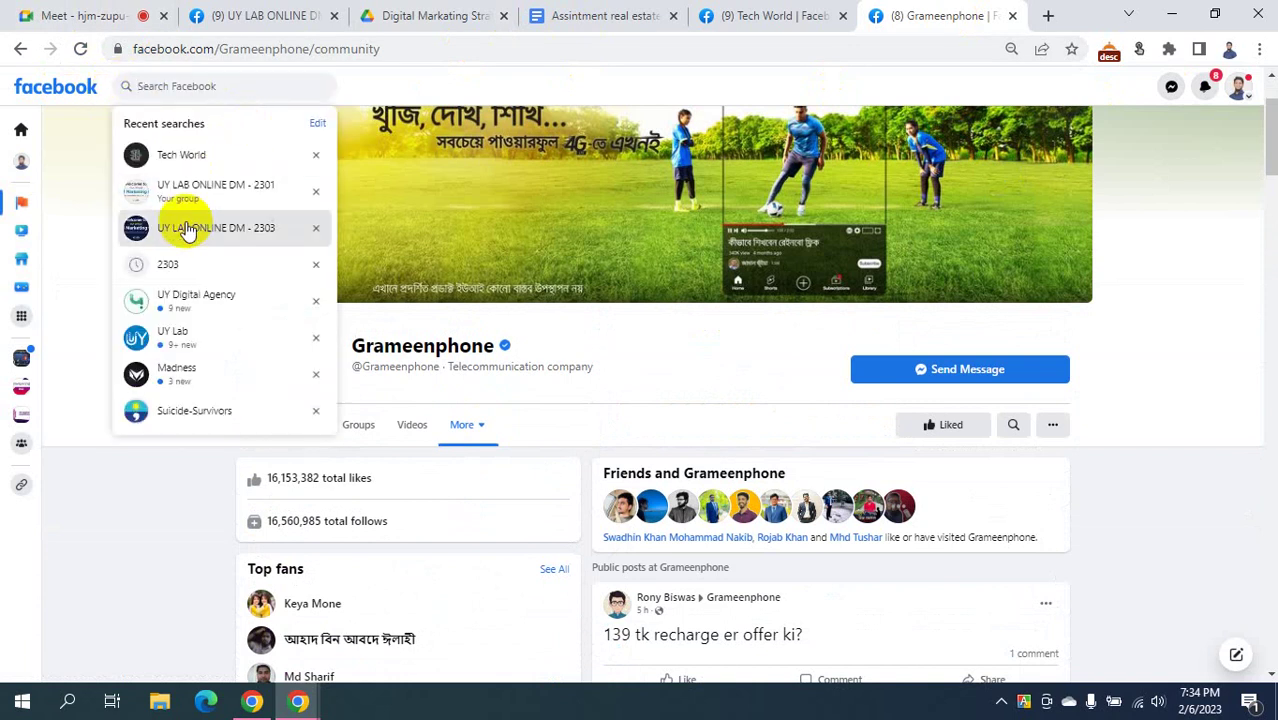
scroll(210, 291, "down", 1)
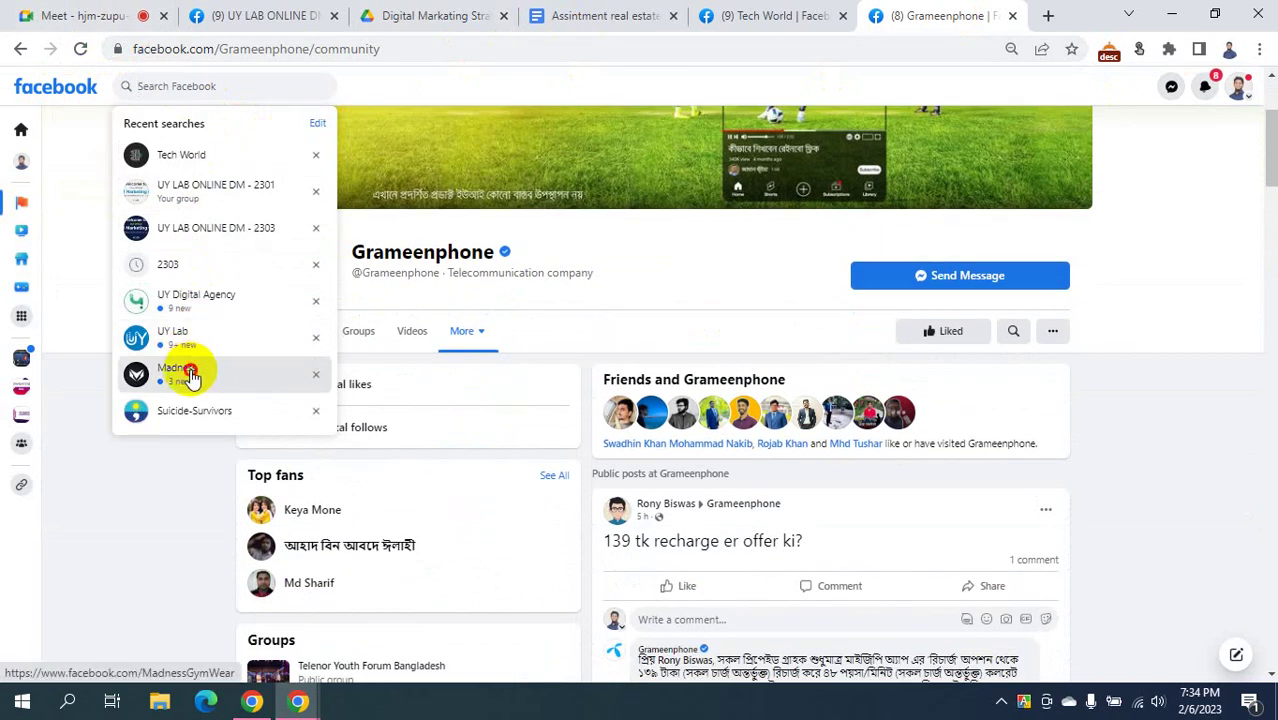
key("Escape")
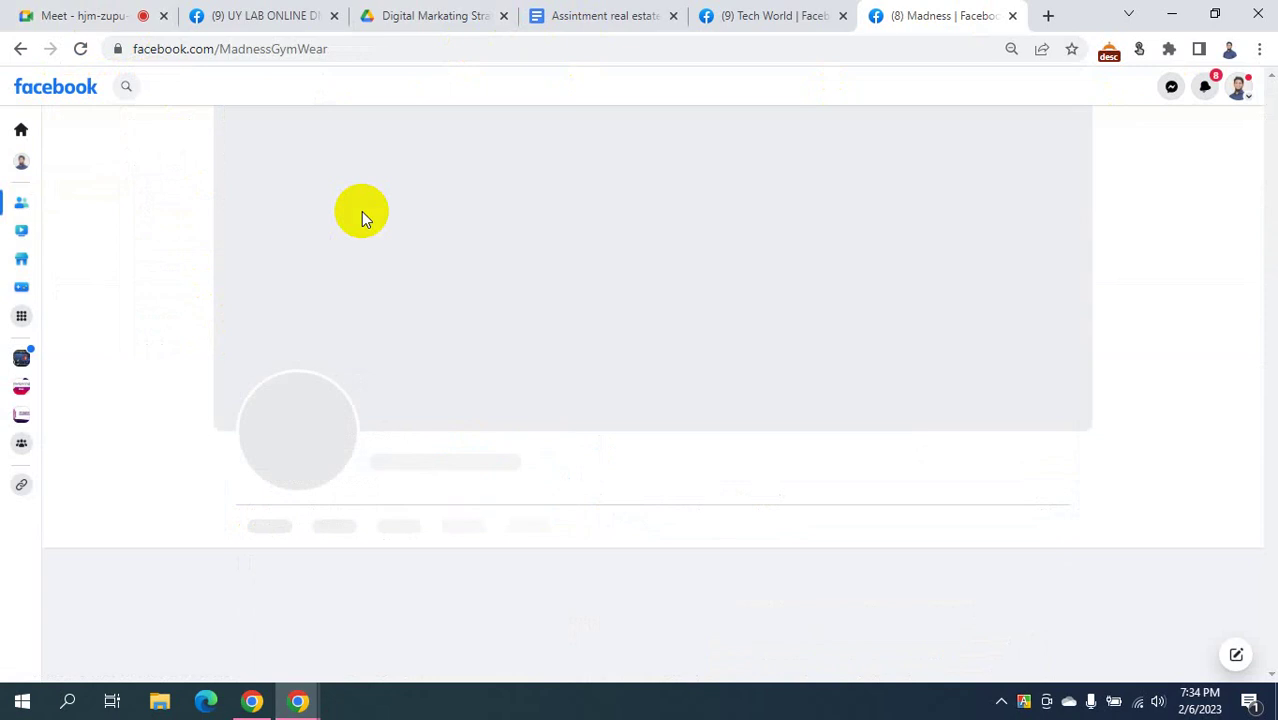
scroll(935, 232, "down", 3)
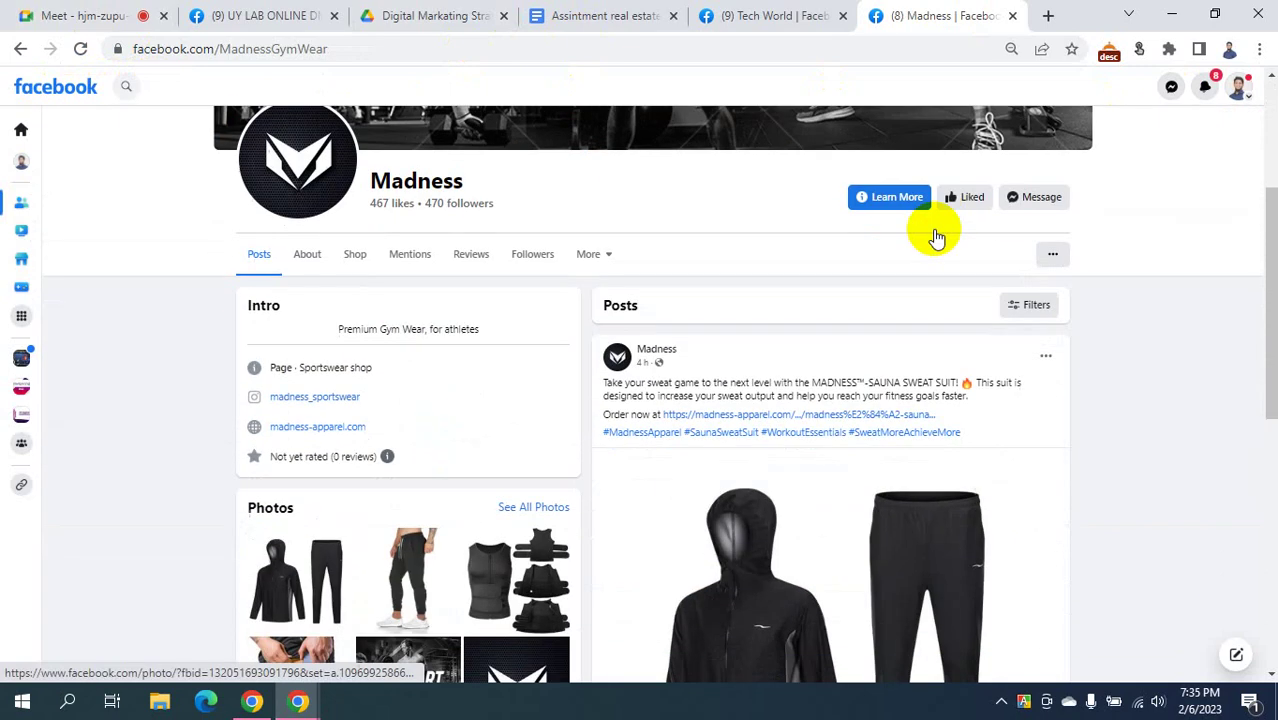
scroll(935, 232, "up", 3)
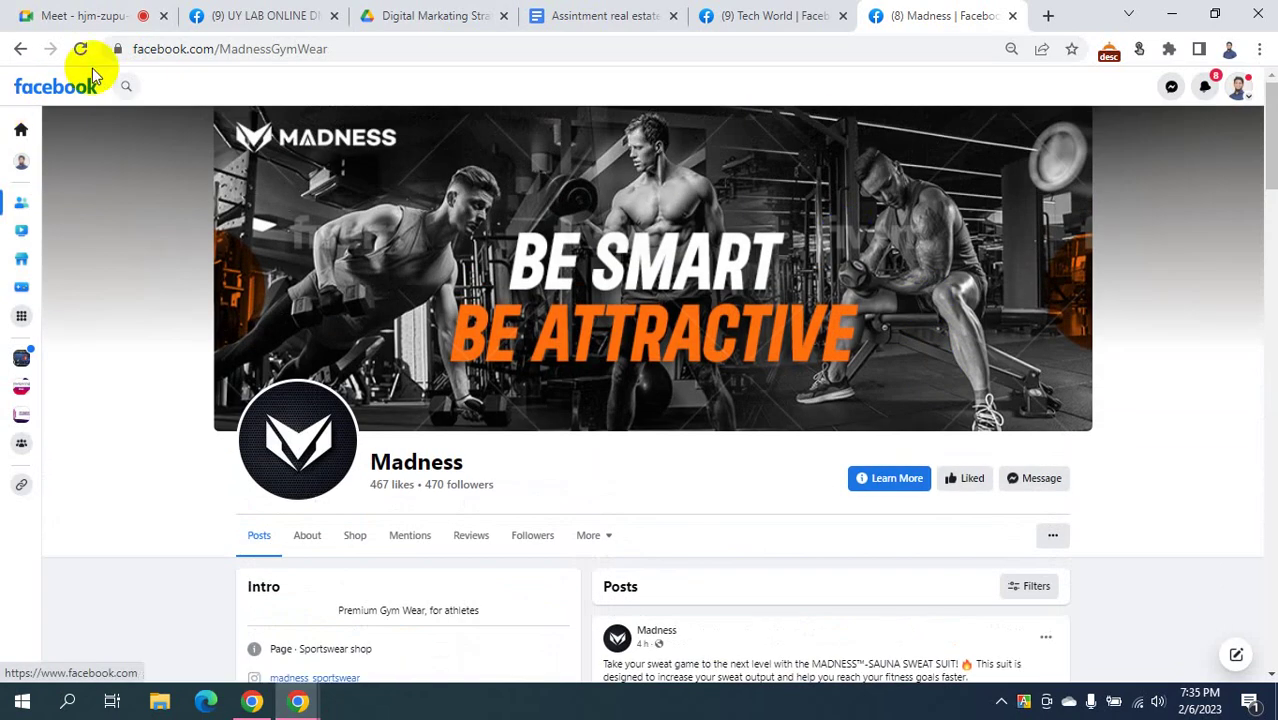
left_click(127, 88)
scroll(194, 225, "down", 3)
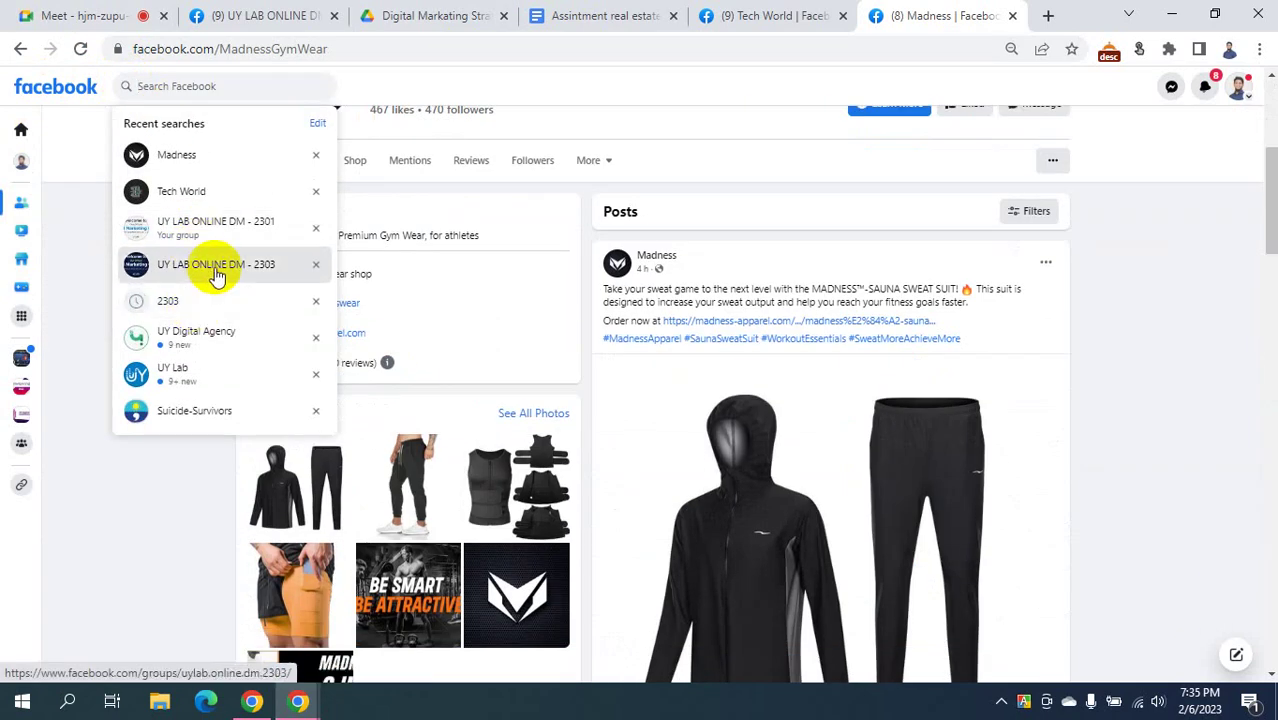
scroll(205, 262, "up", 3)
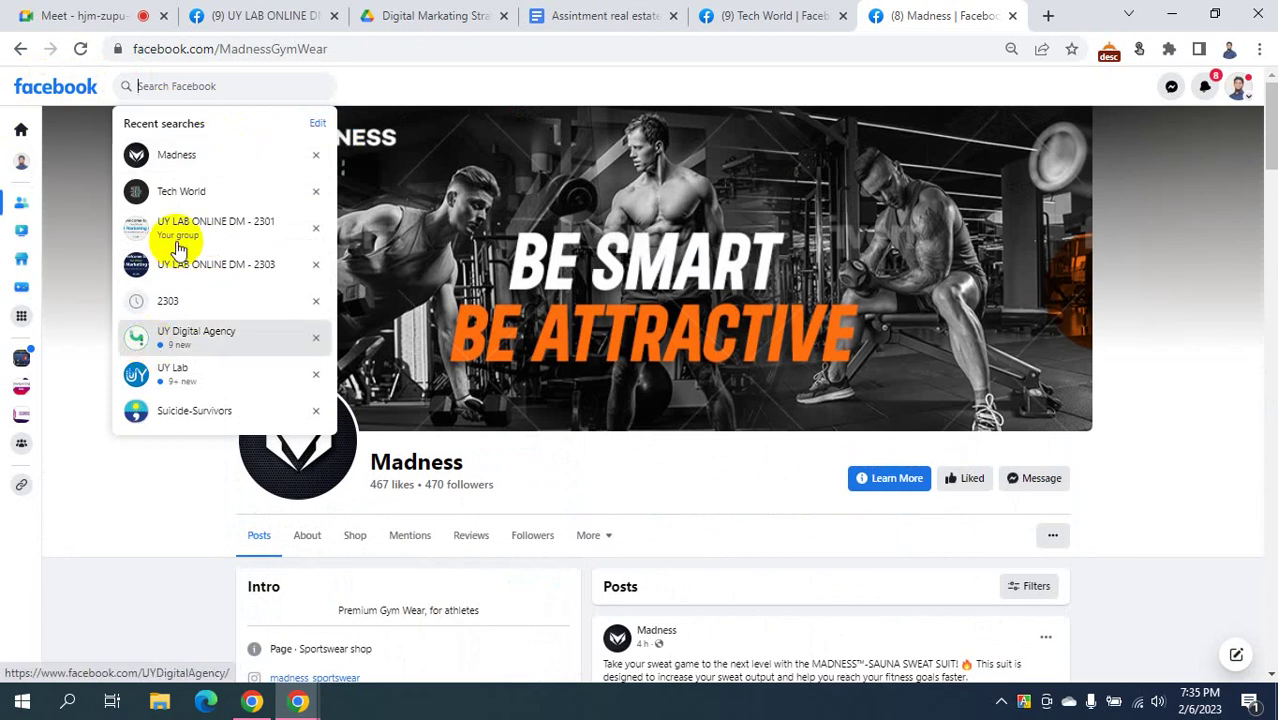
left_click(1148, 163)
left_click(768, 15)
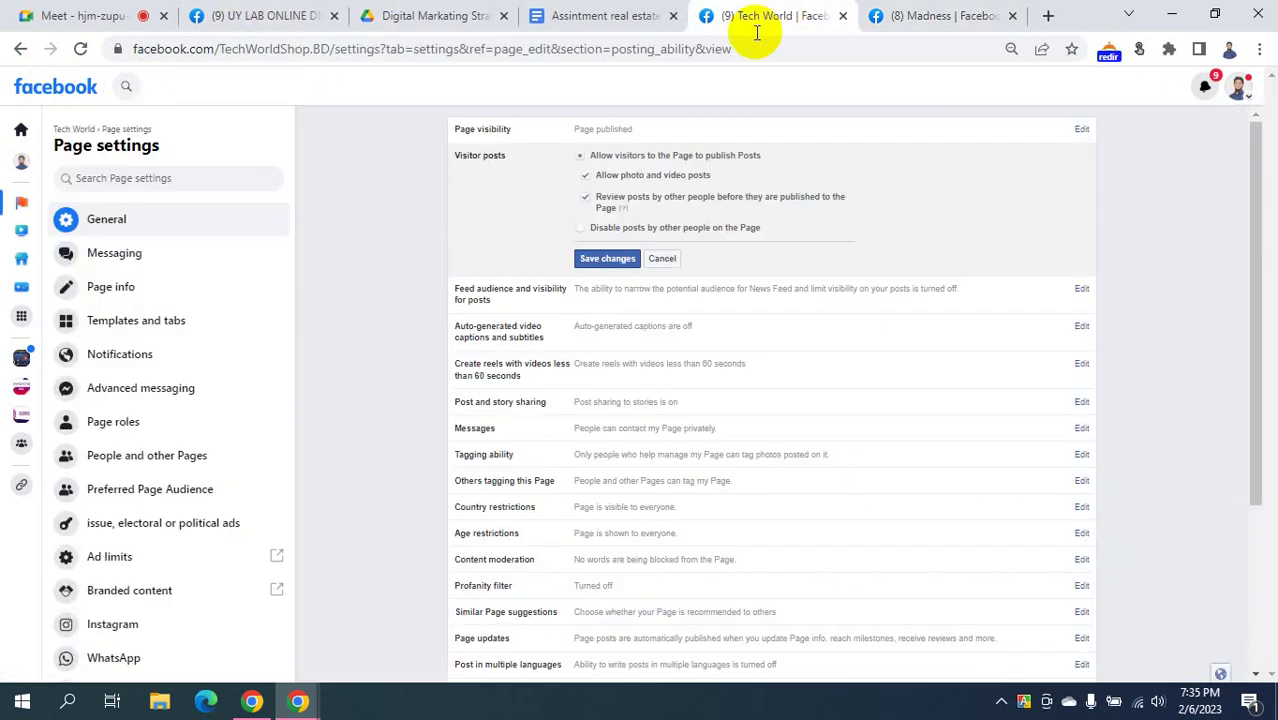
- Close Tech World's visitor posts setting without saving changes
left_click(666, 259)
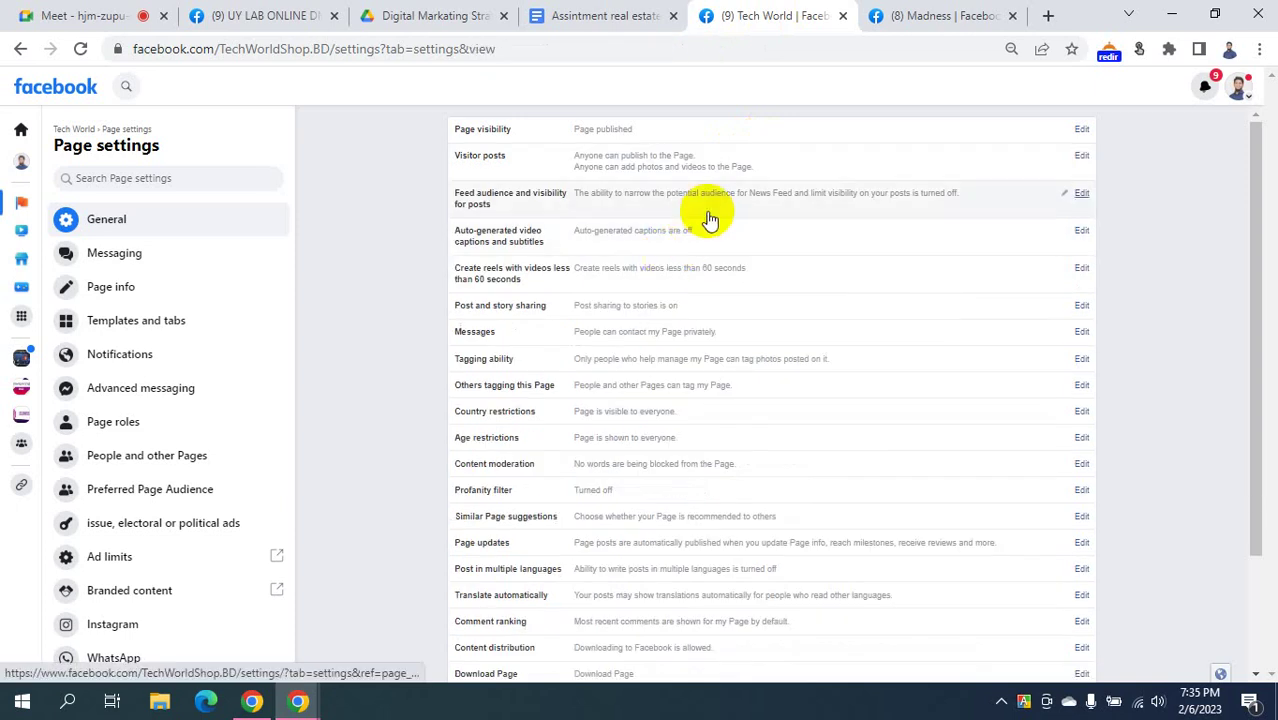
scroll(727, 194, "down", 1)
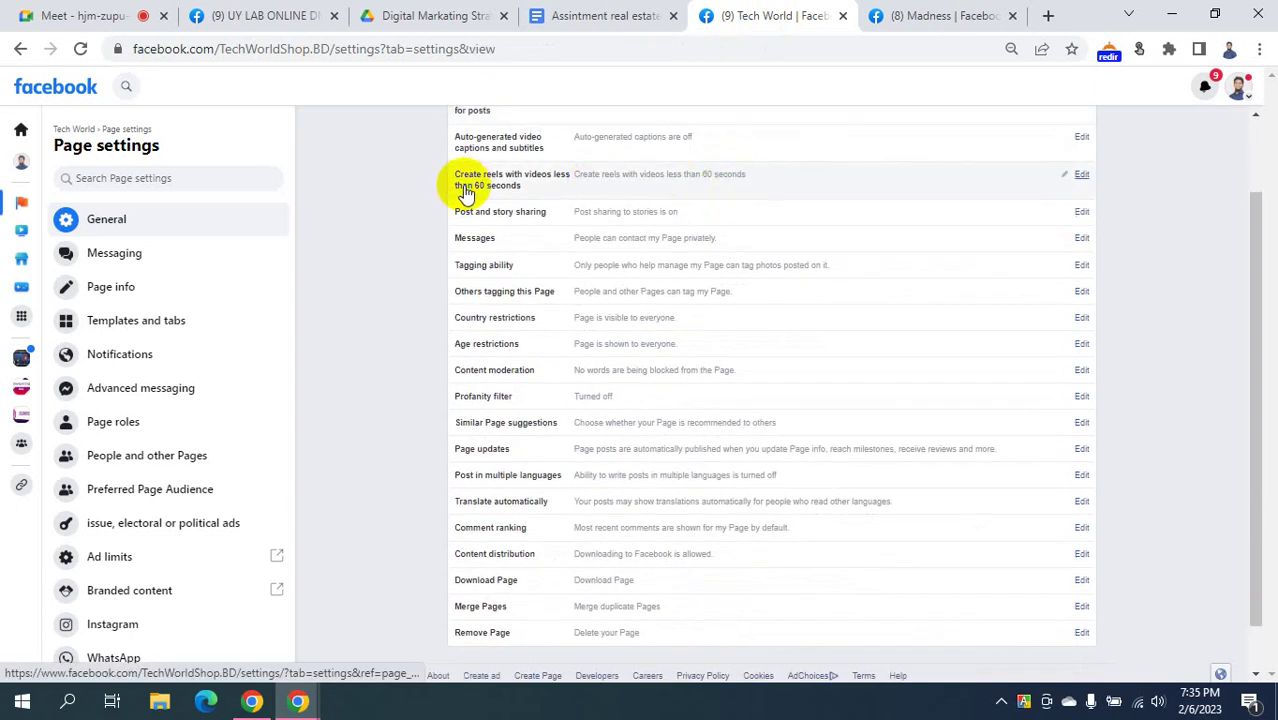
scroll(577, 224, "down", 1)
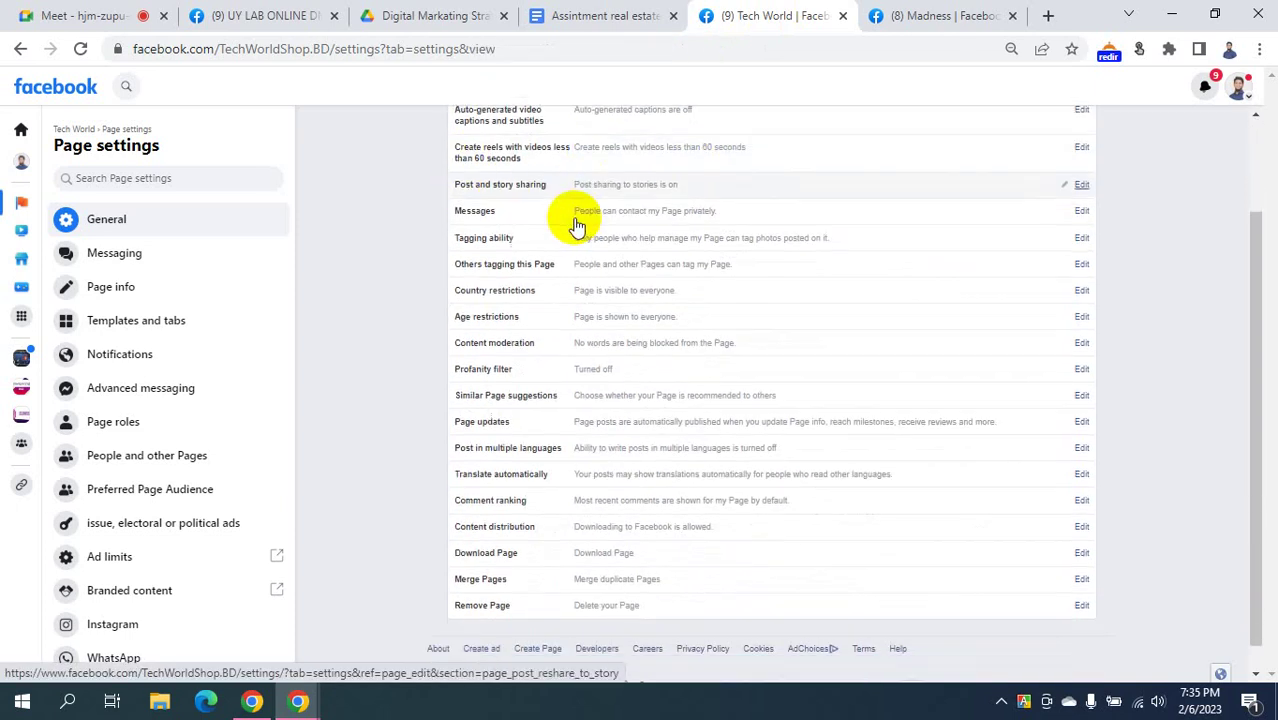
scroll(572, 222, "up", 1)
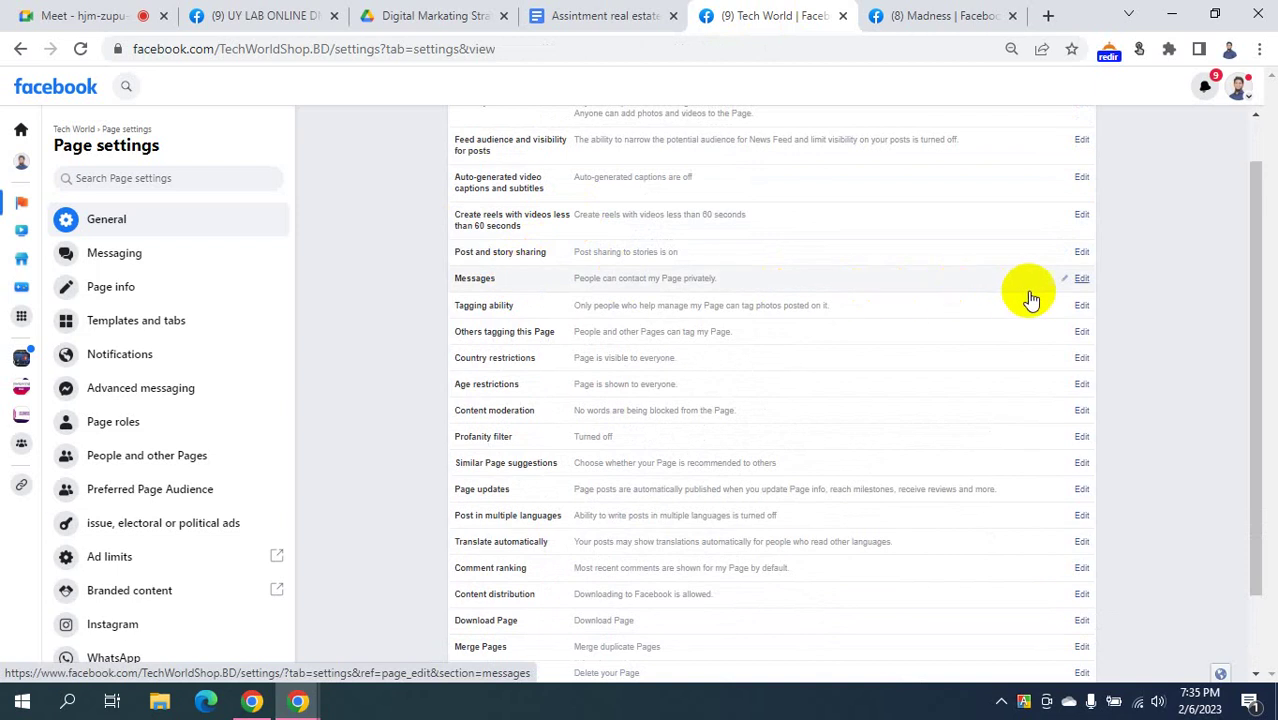
- Untick 'Allow people to contact my Page privately', then cancel so private messaging stays allowed
left_click(1080, 279)
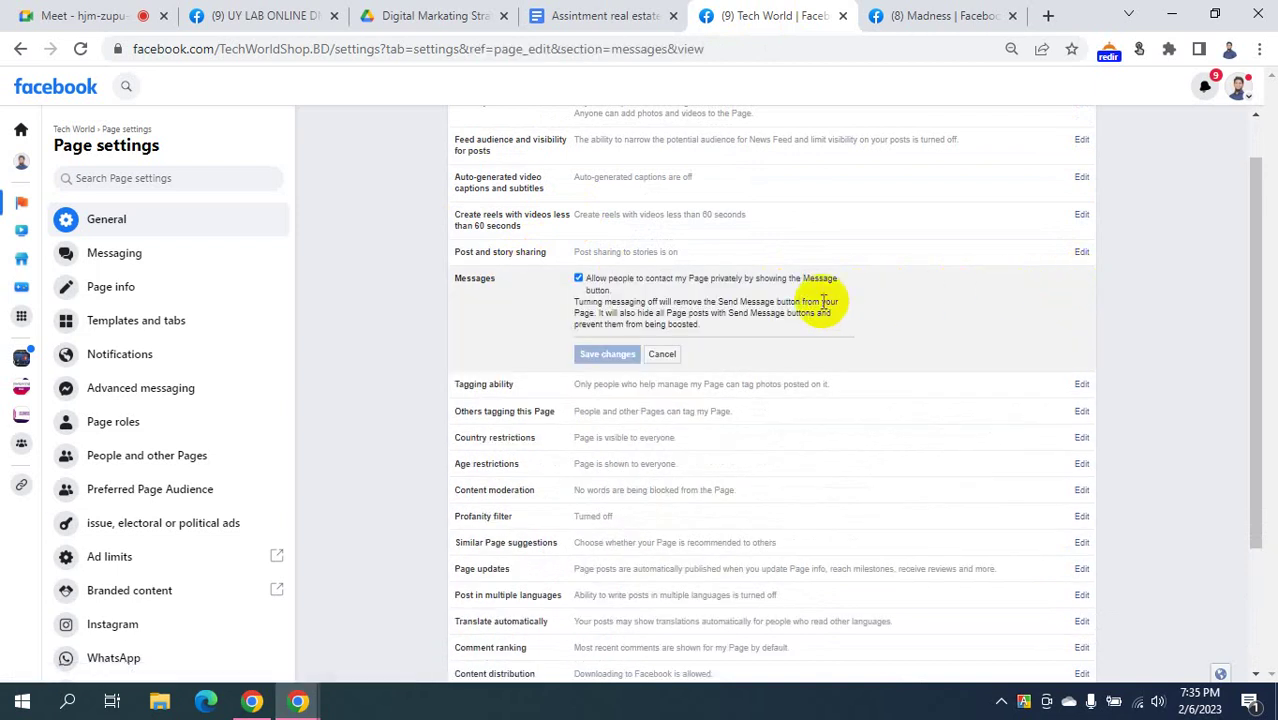
left_click(920, 12)
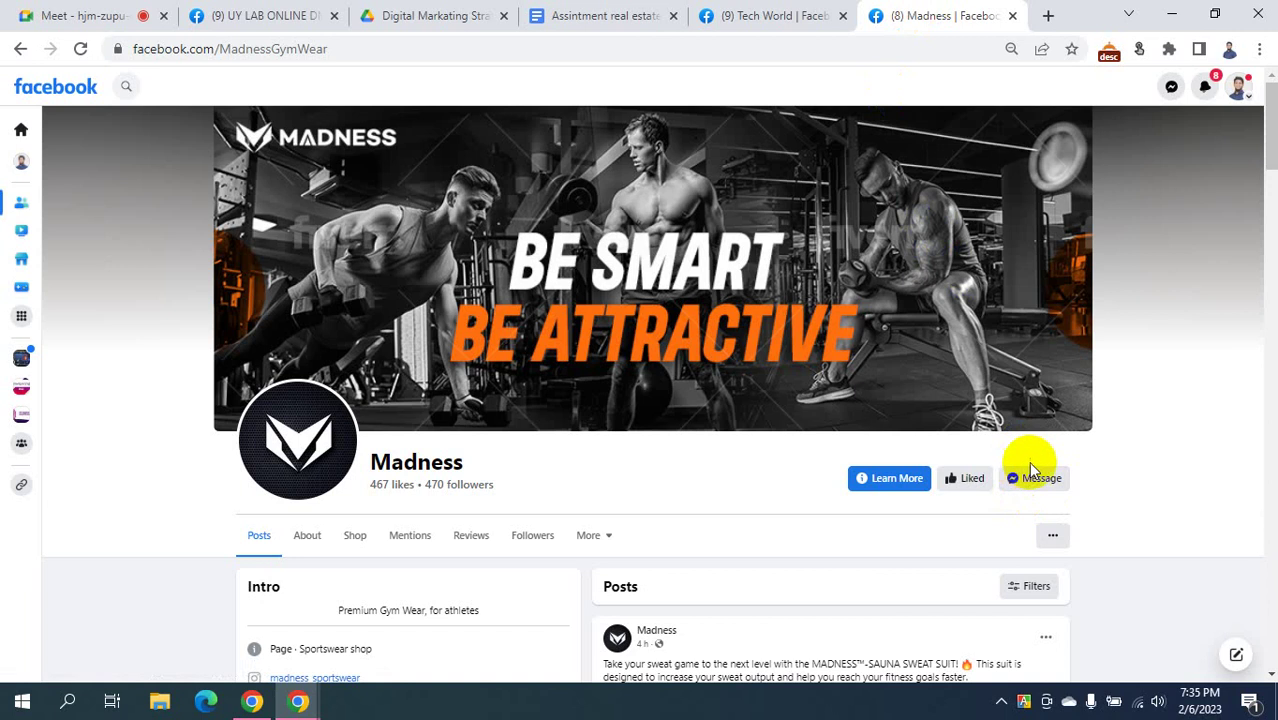
left_click(760, 15)
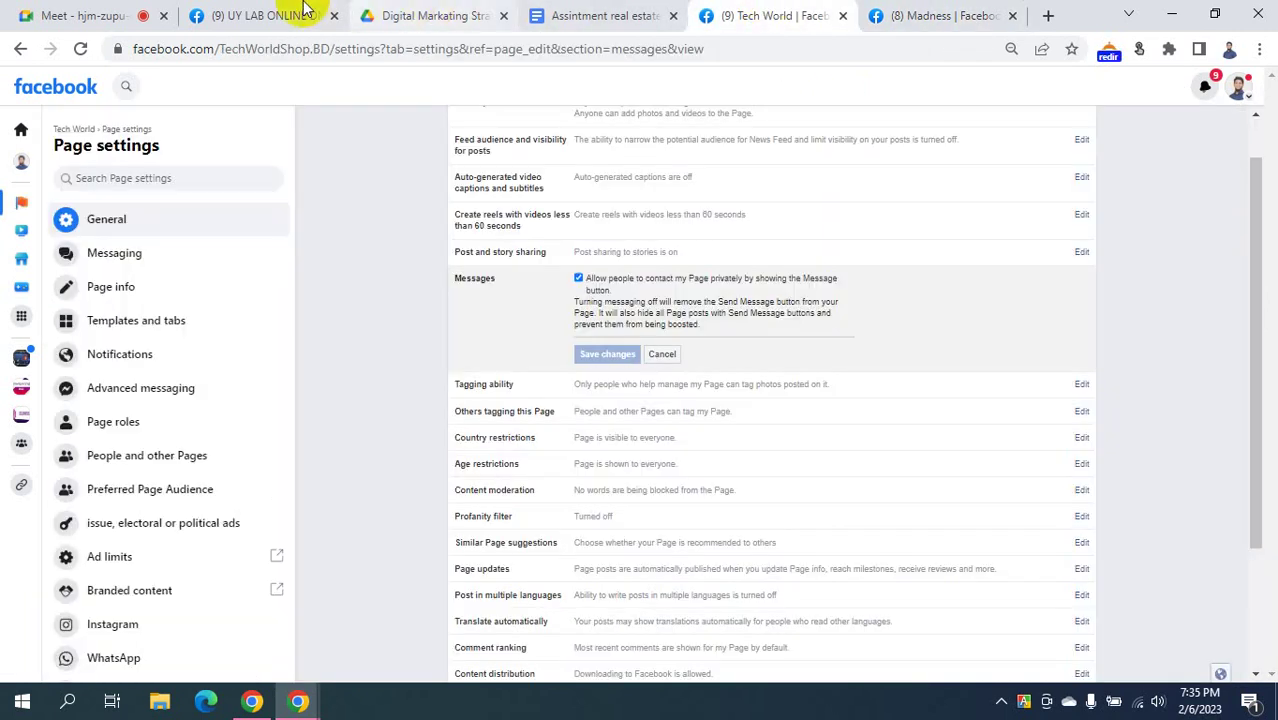
left_click(910, 15)
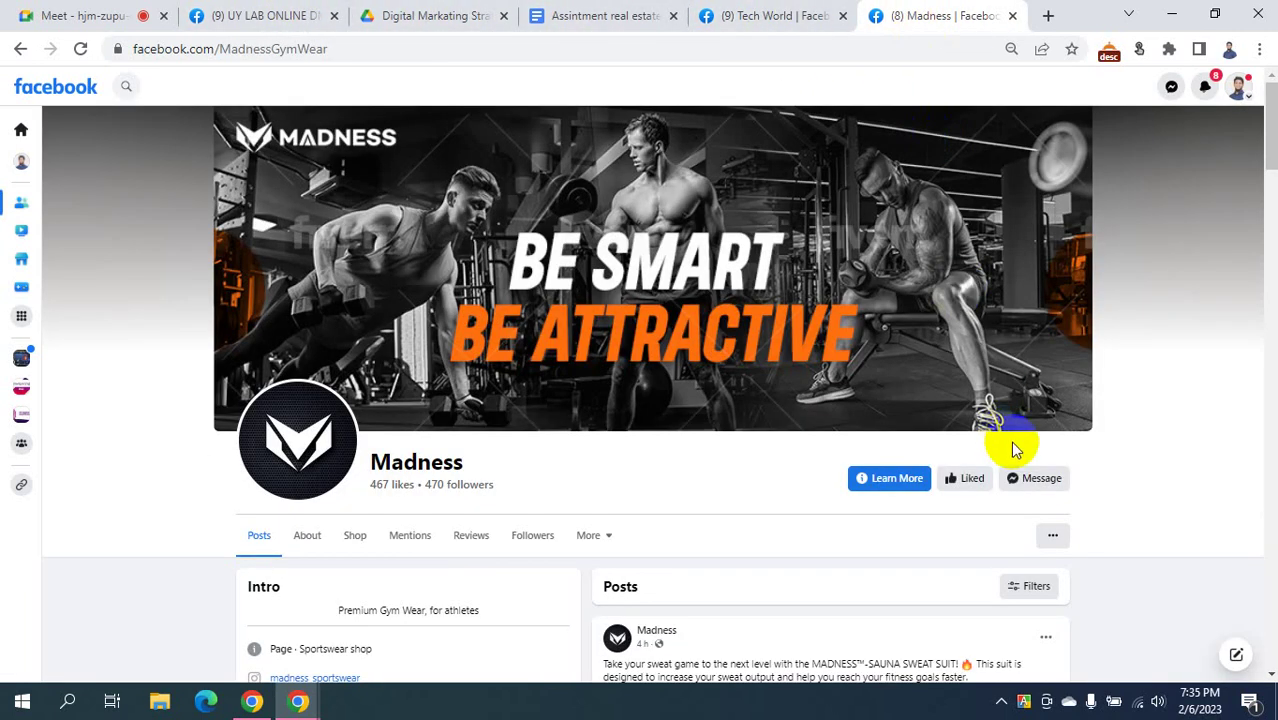
left_click(607, 12)
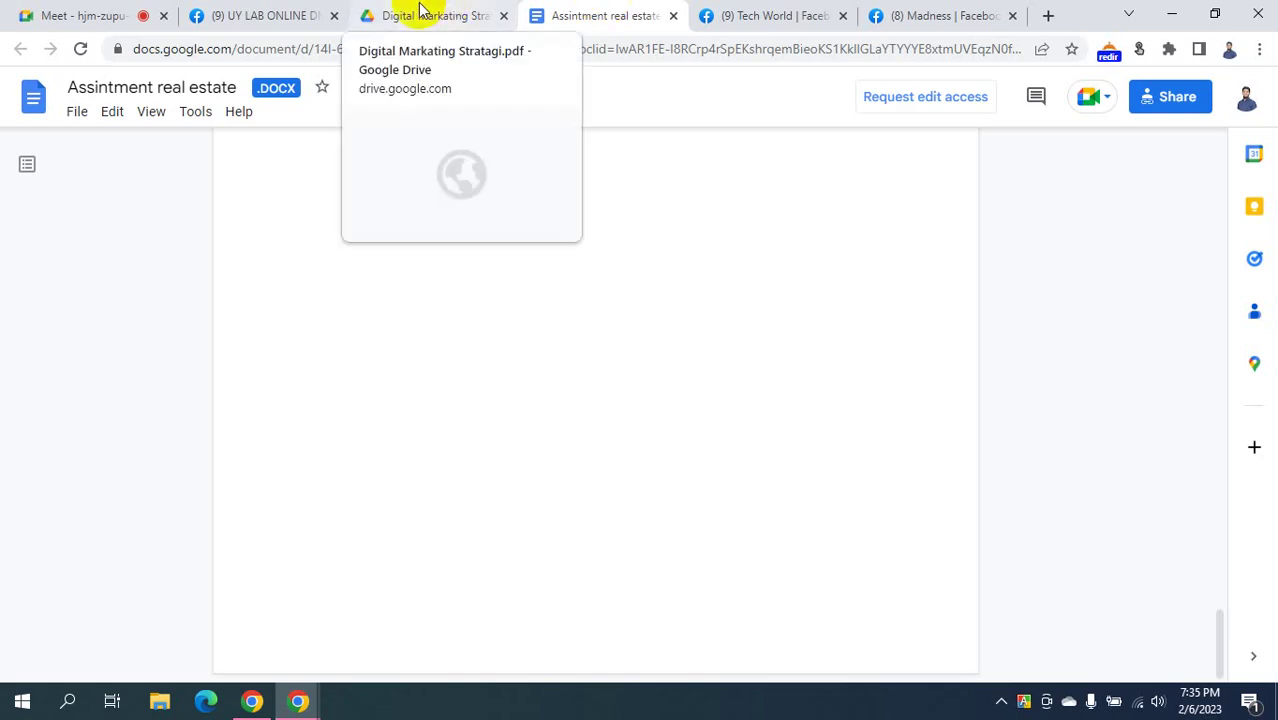
left_click(250, 14)
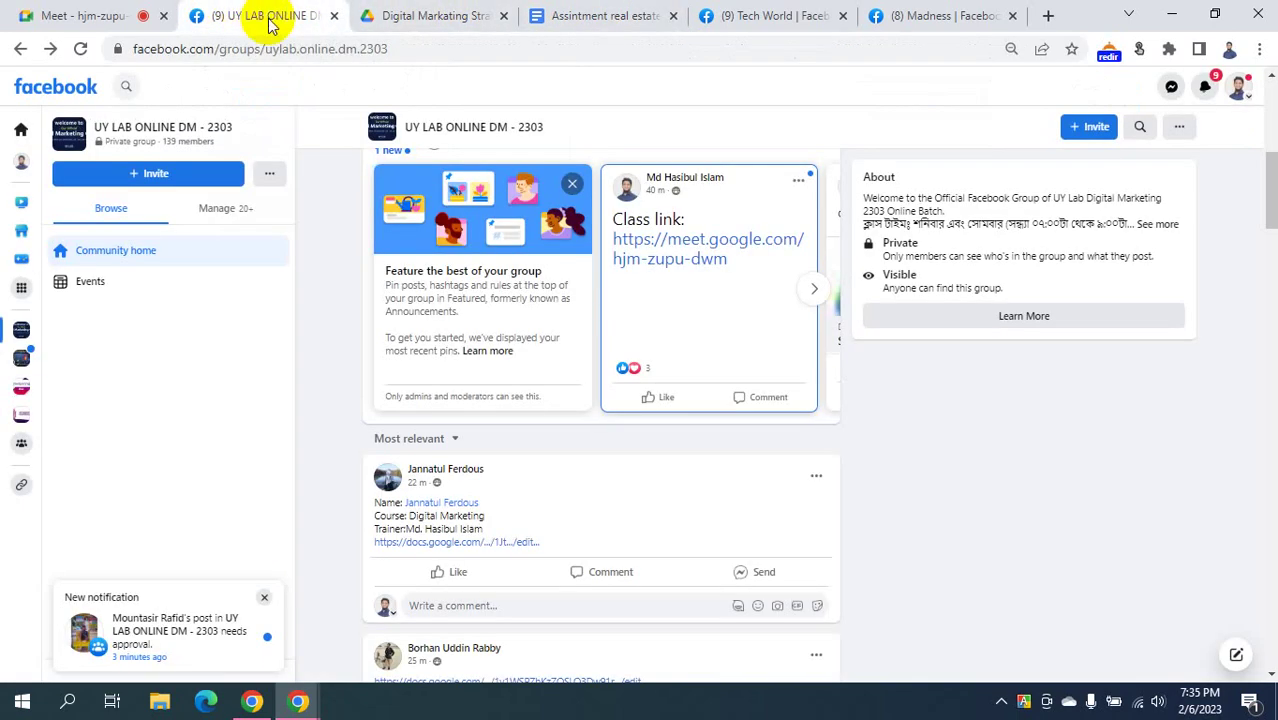
left_click(920, 16)
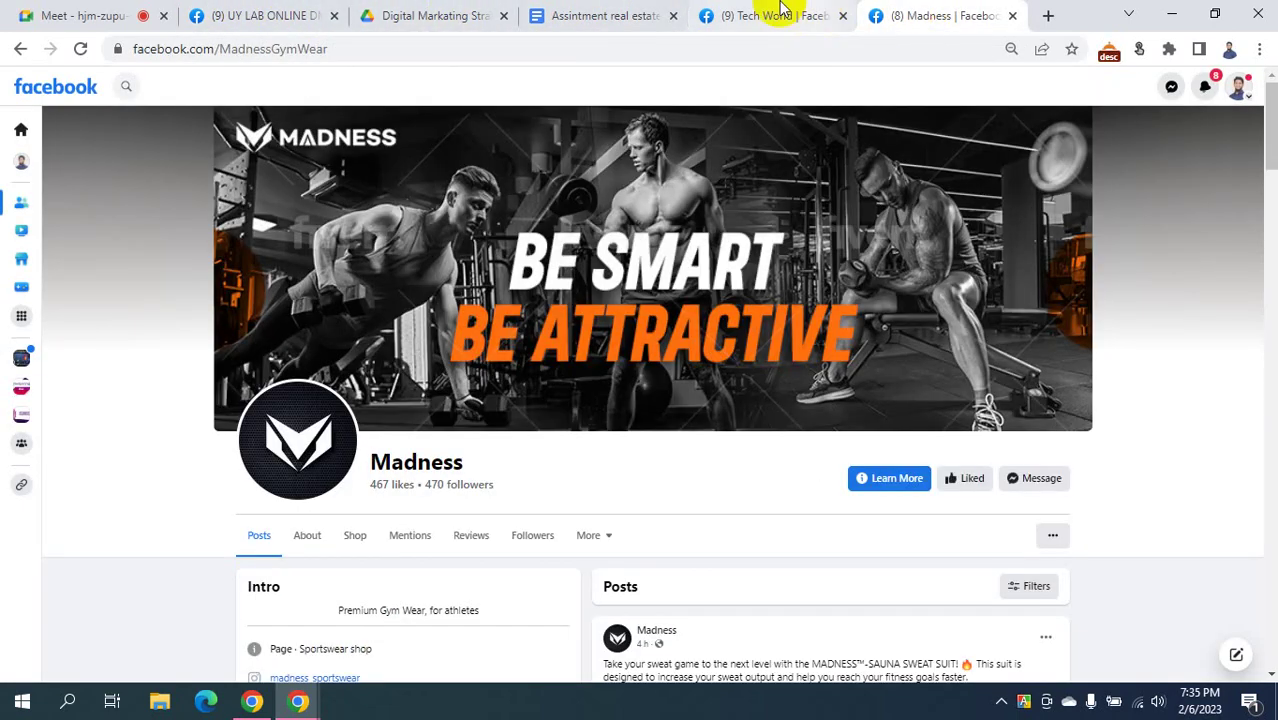
left_click(750, 14)
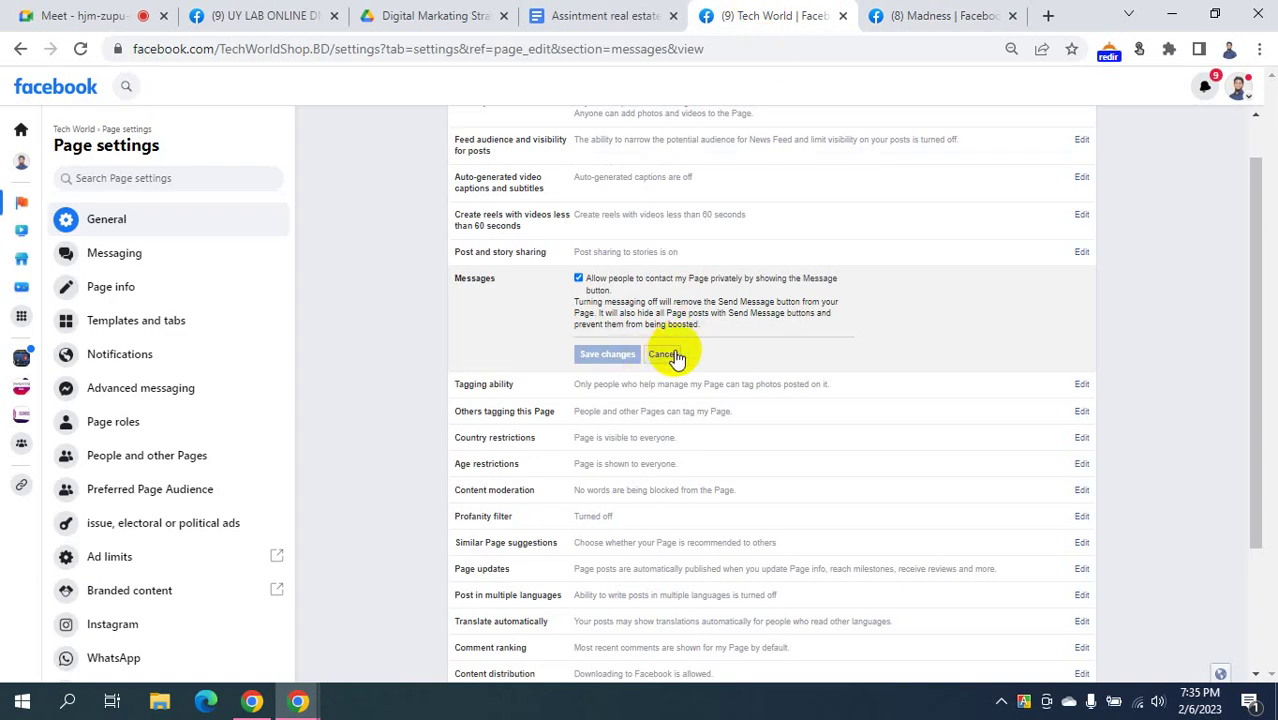
left_click(579, 279)
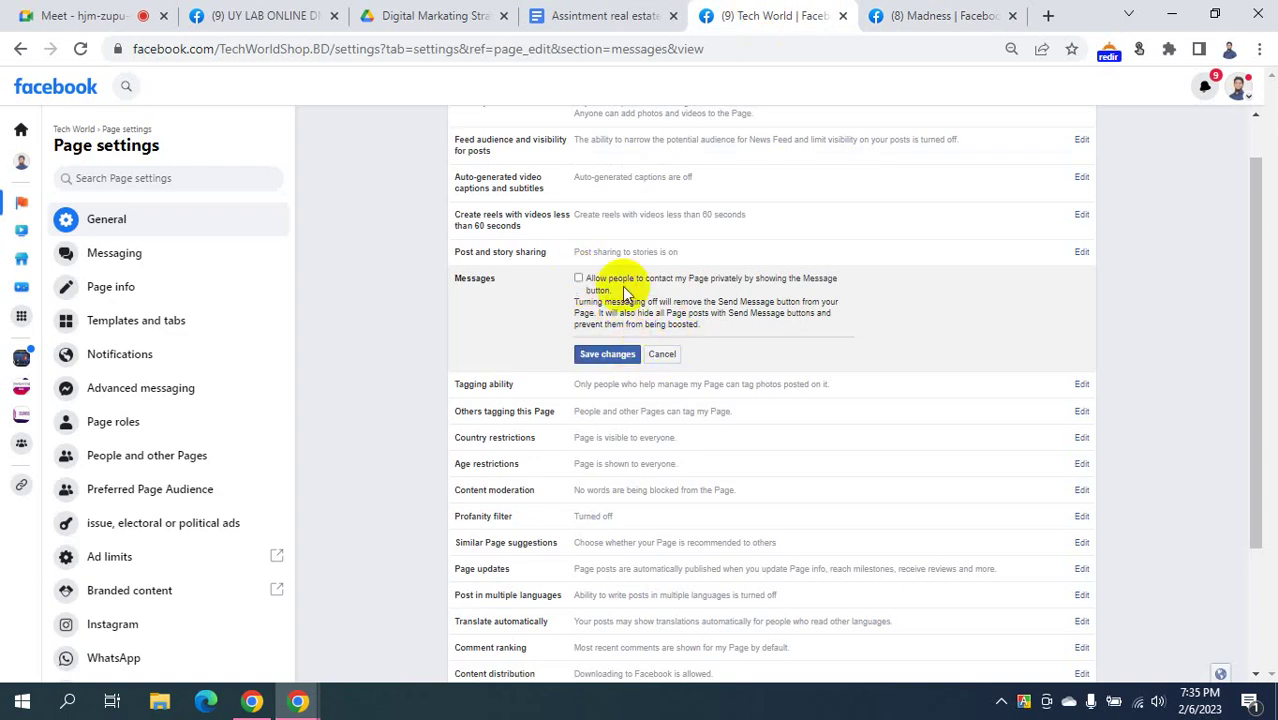
left_click(660, 355)
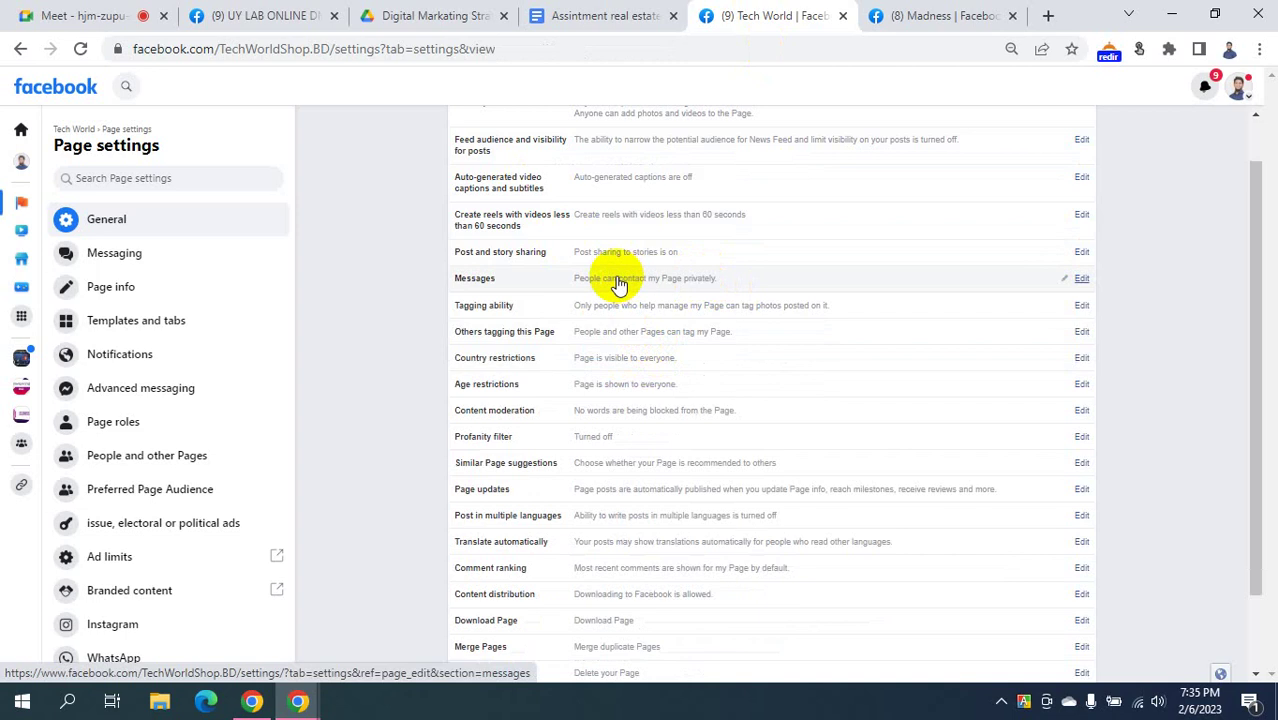
- Cancel Country restrictions editing so Tech World stays visible everywhere, then open the Remove Page option
scroll(640, 300, "down", 2)
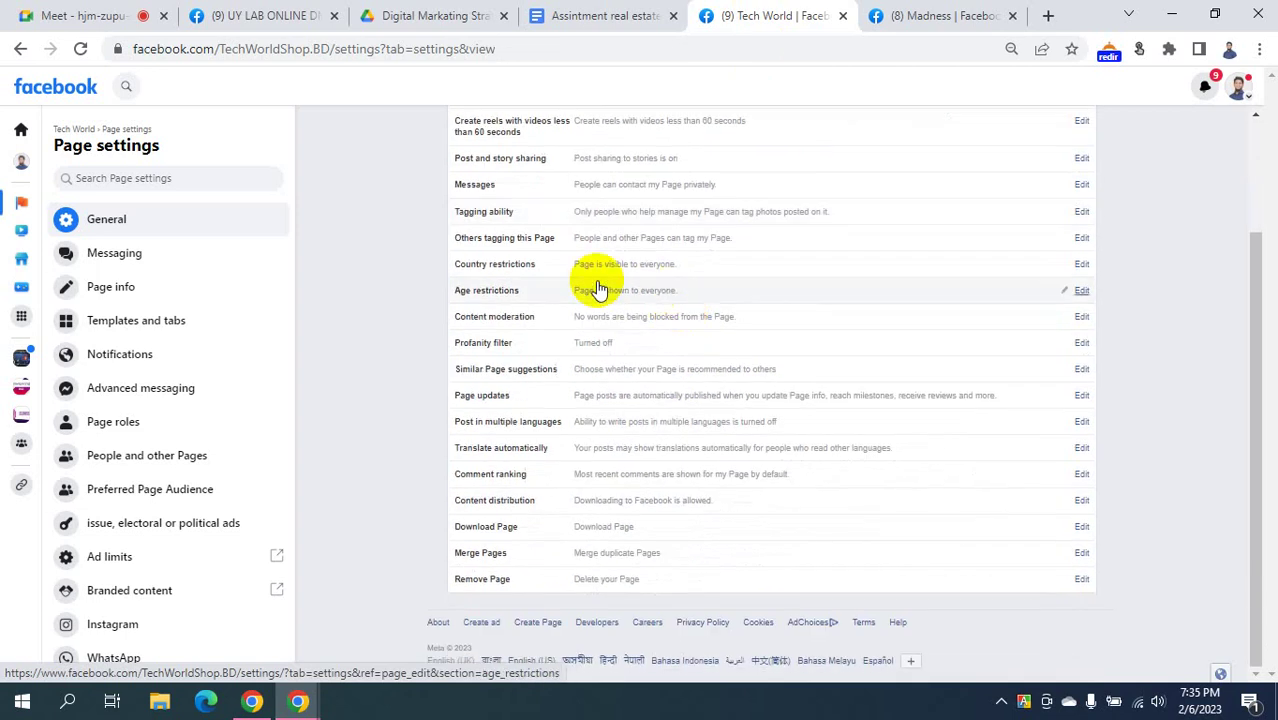
left_click(1082, 265)
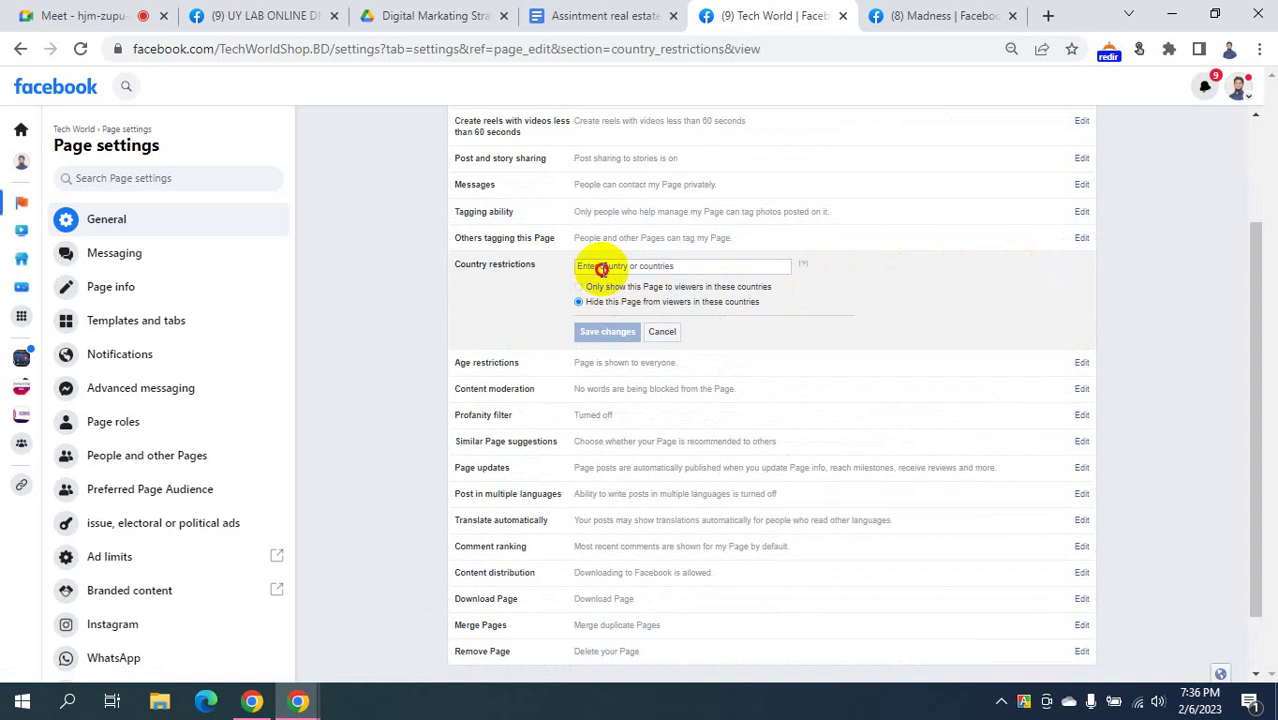
left_click(603, 268)
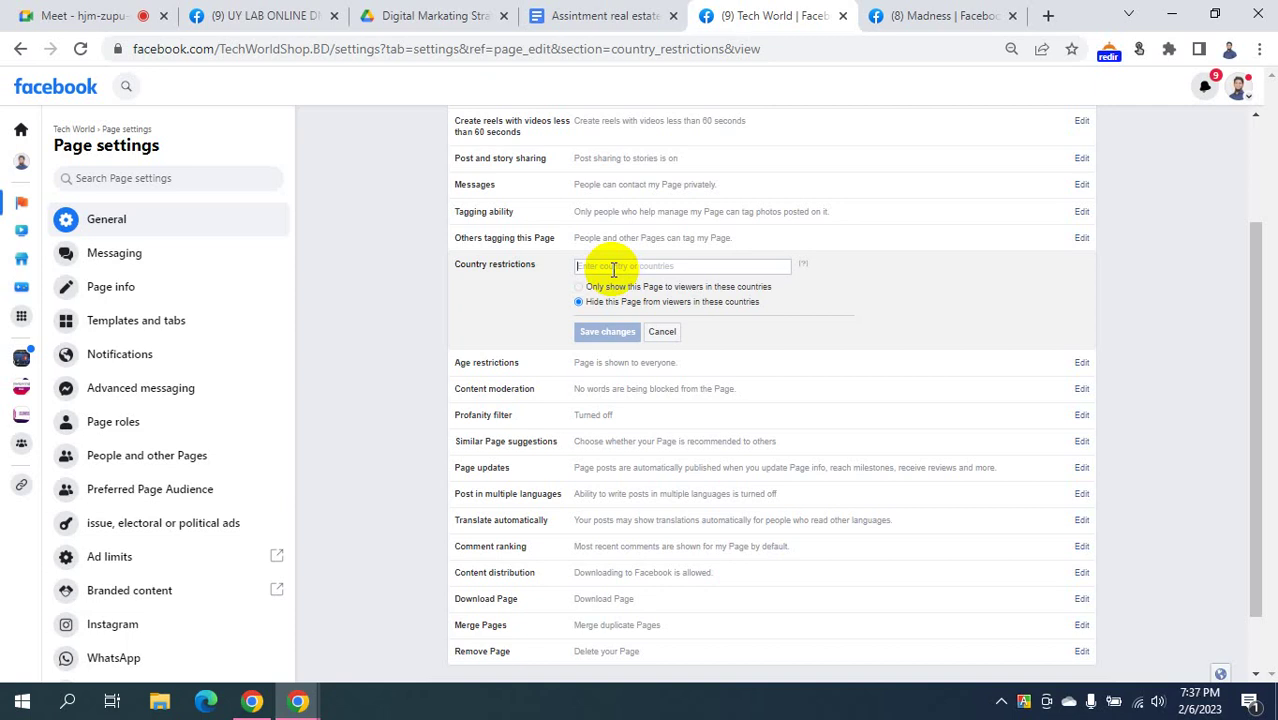
left_click(671, 334)
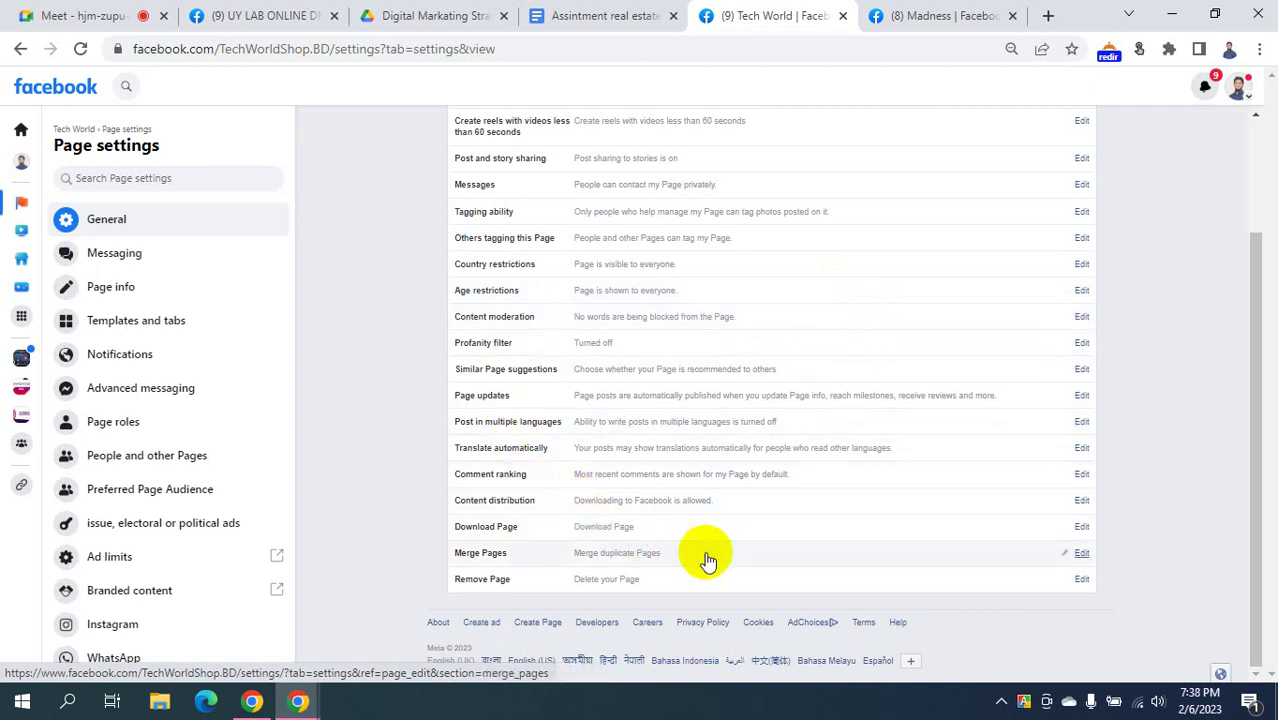
left_click(1082, 582)
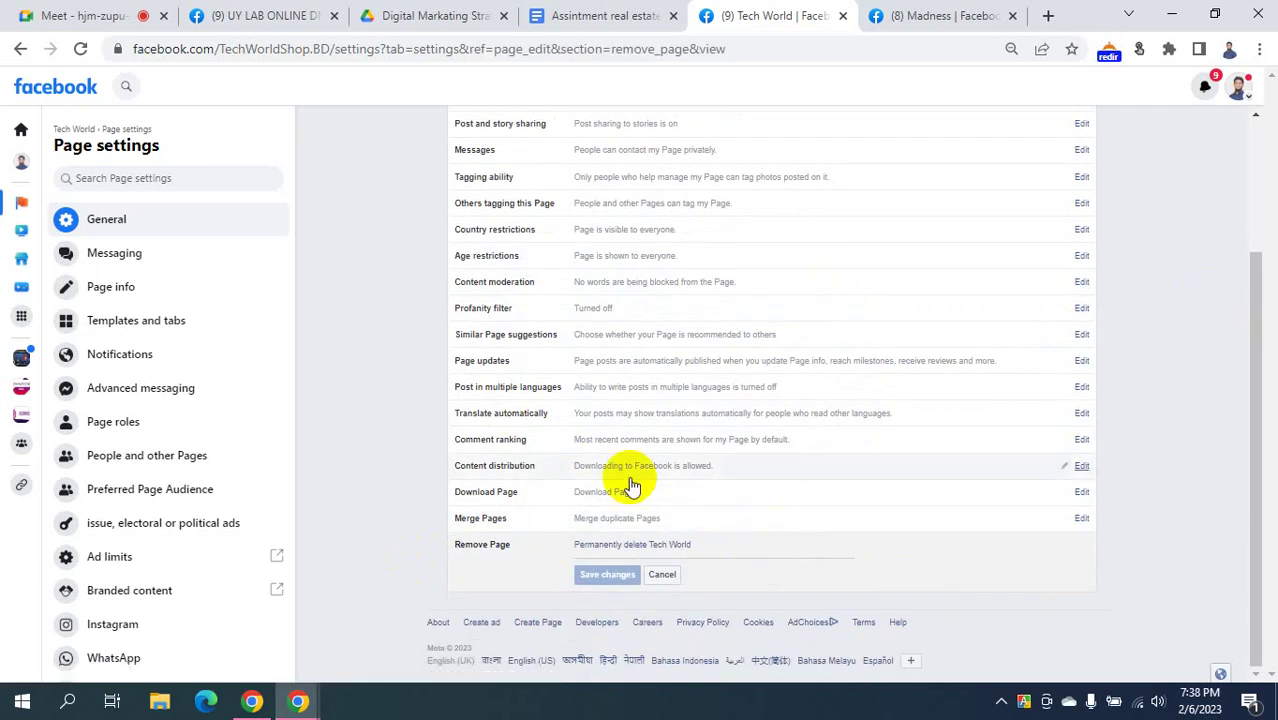
left_click(117, 257)
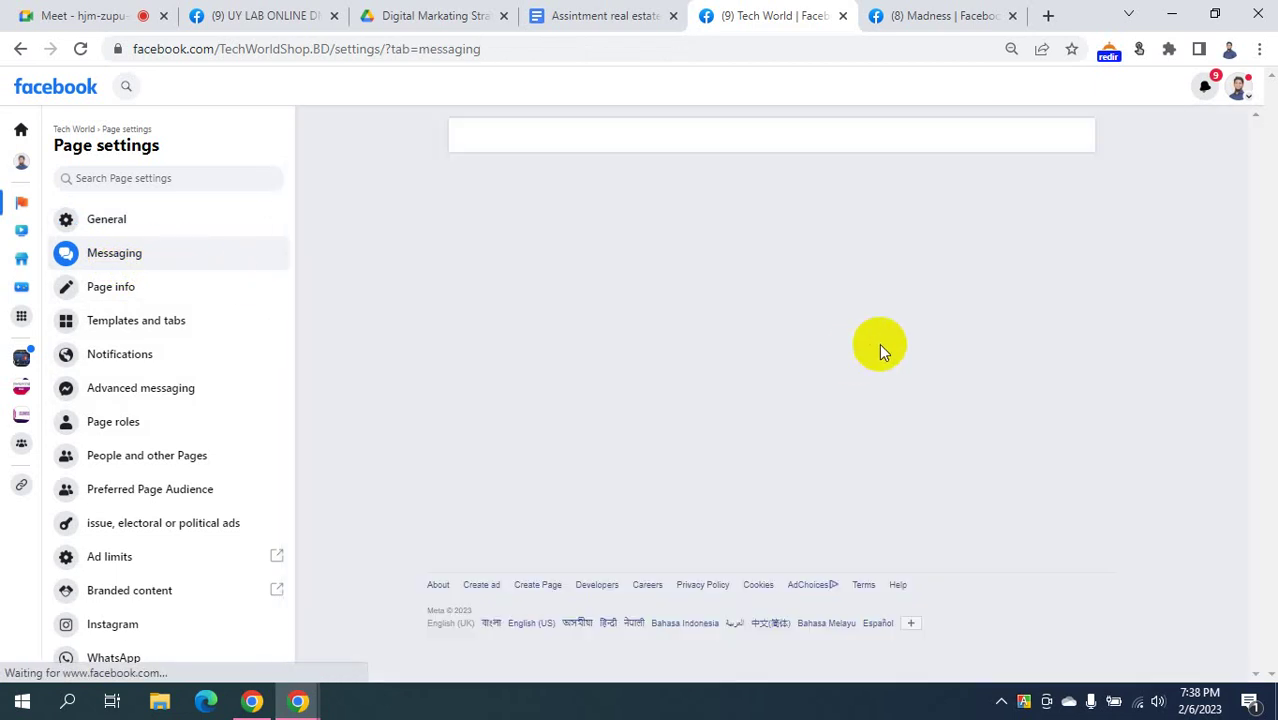
- Copy Tech World's Messenger link m.me/TechWorldShop.BD to the clipboard
scroll(939, 324, "down", 5)
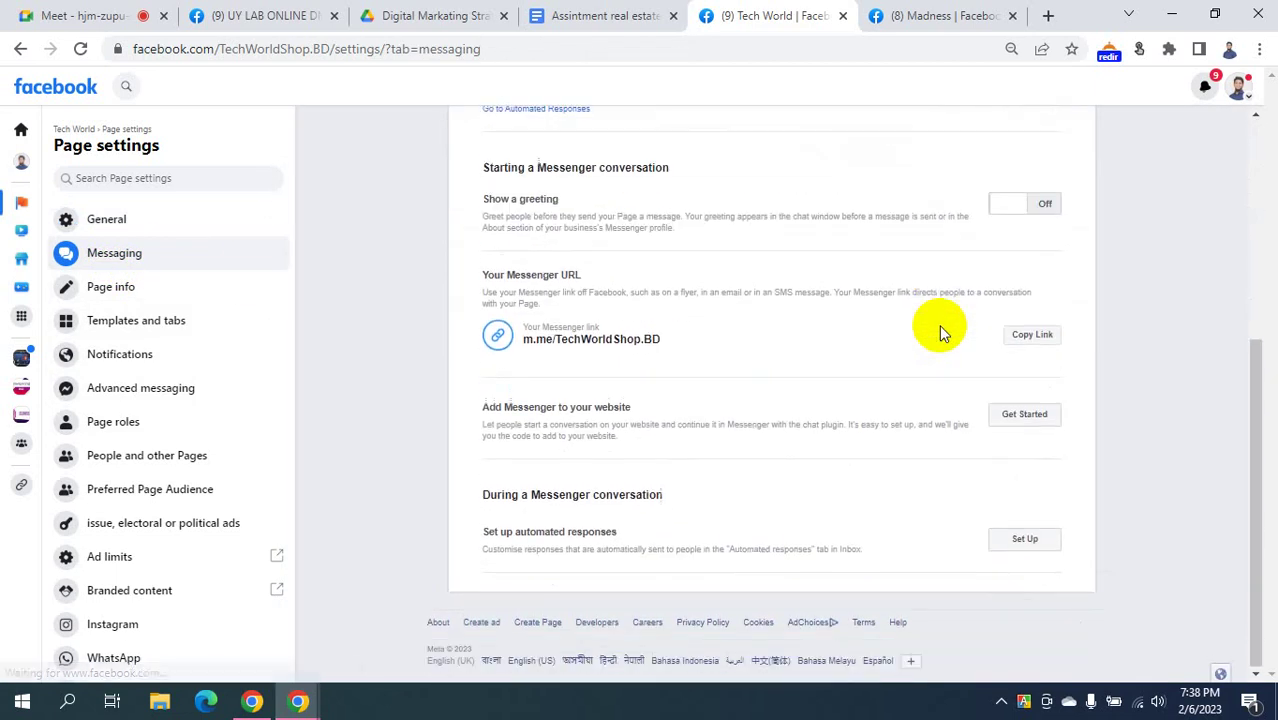
scroll(939, 324, "up", 4)
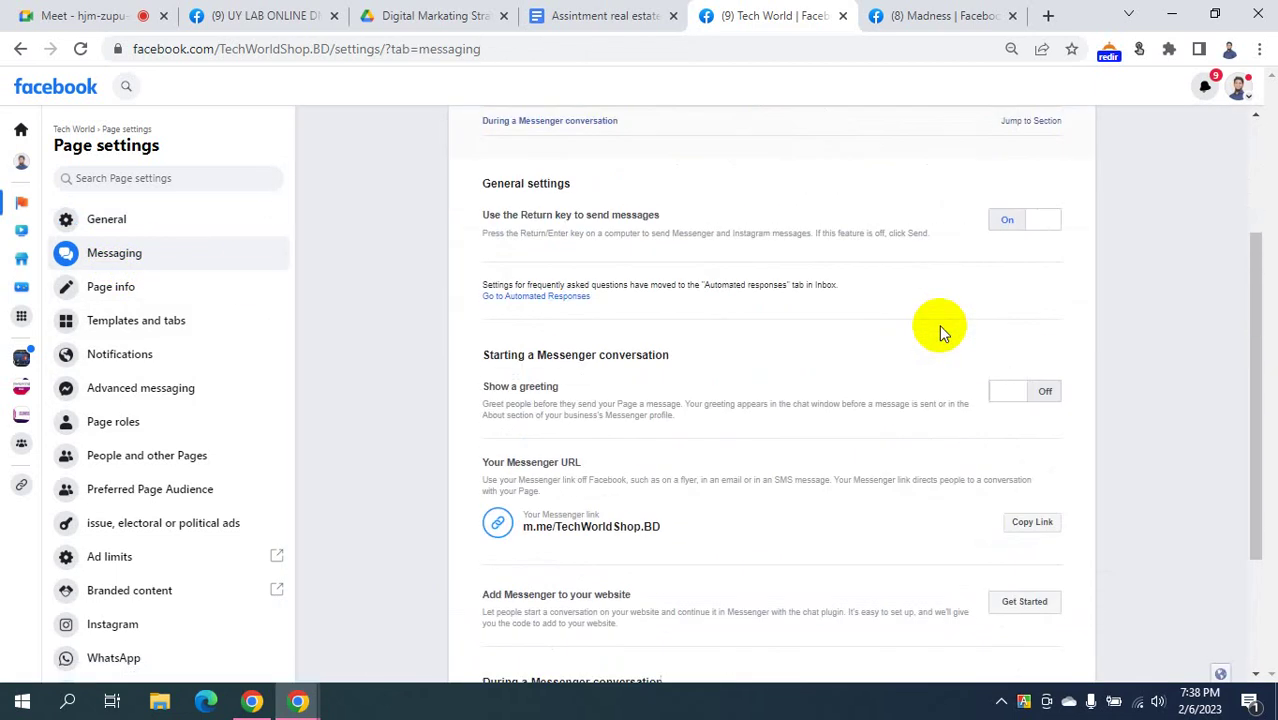
scroll(939, 324, "down", 2)
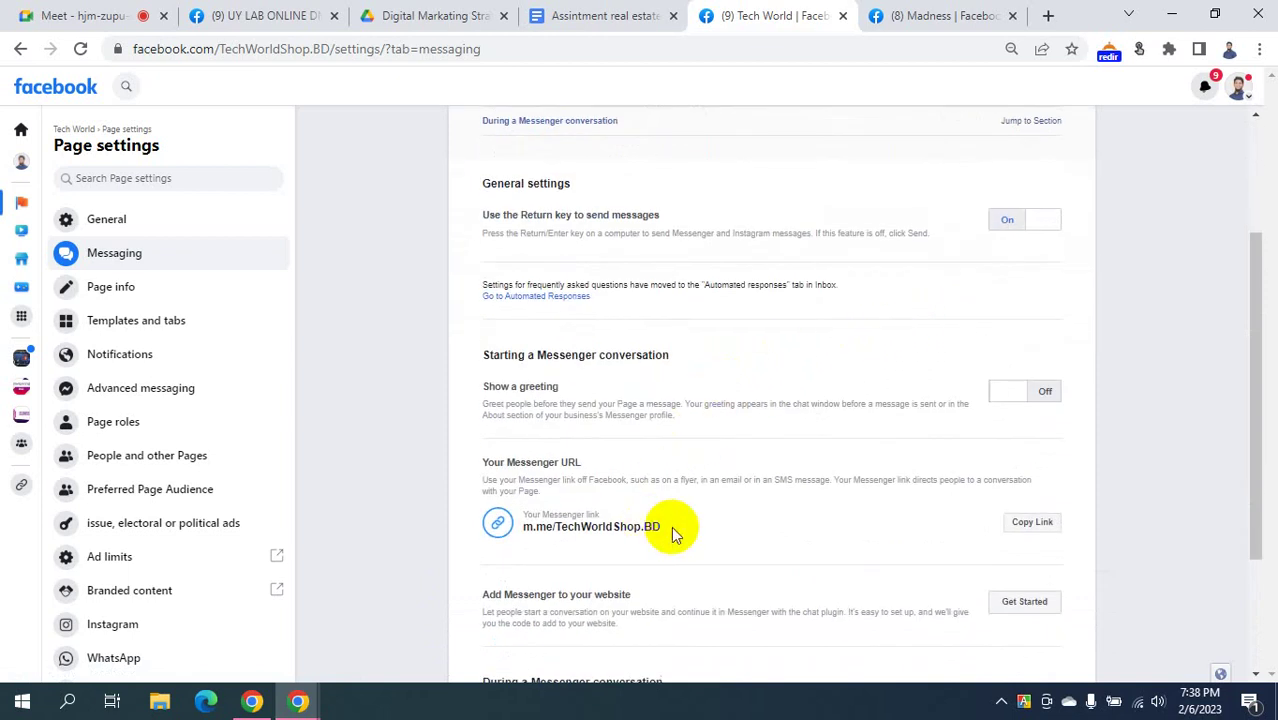
mouse_move(679, 530)
left_mouse_down()
mouse_move(559, 522)
mouse_move(556, 545)
mouse_move(579, 524)
mouse_move(660, 536)
left_mouse_up()
left_click(527, 532)
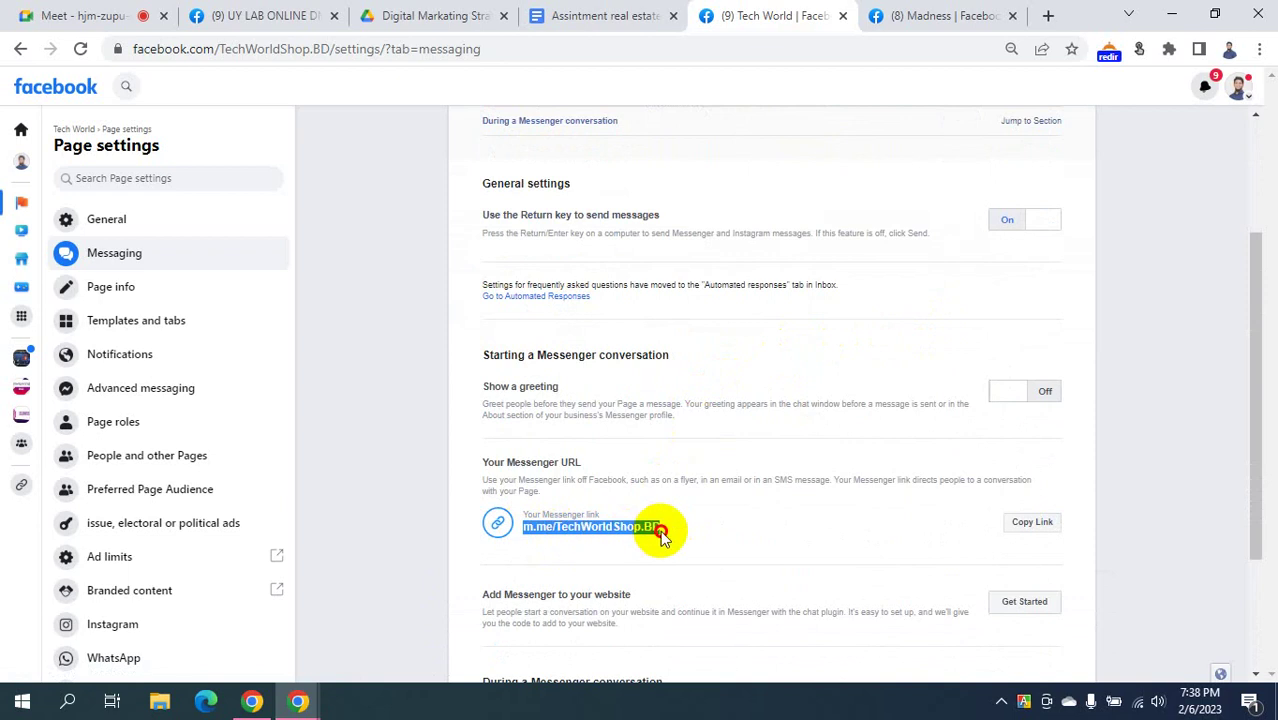
left_click(1030, 522)
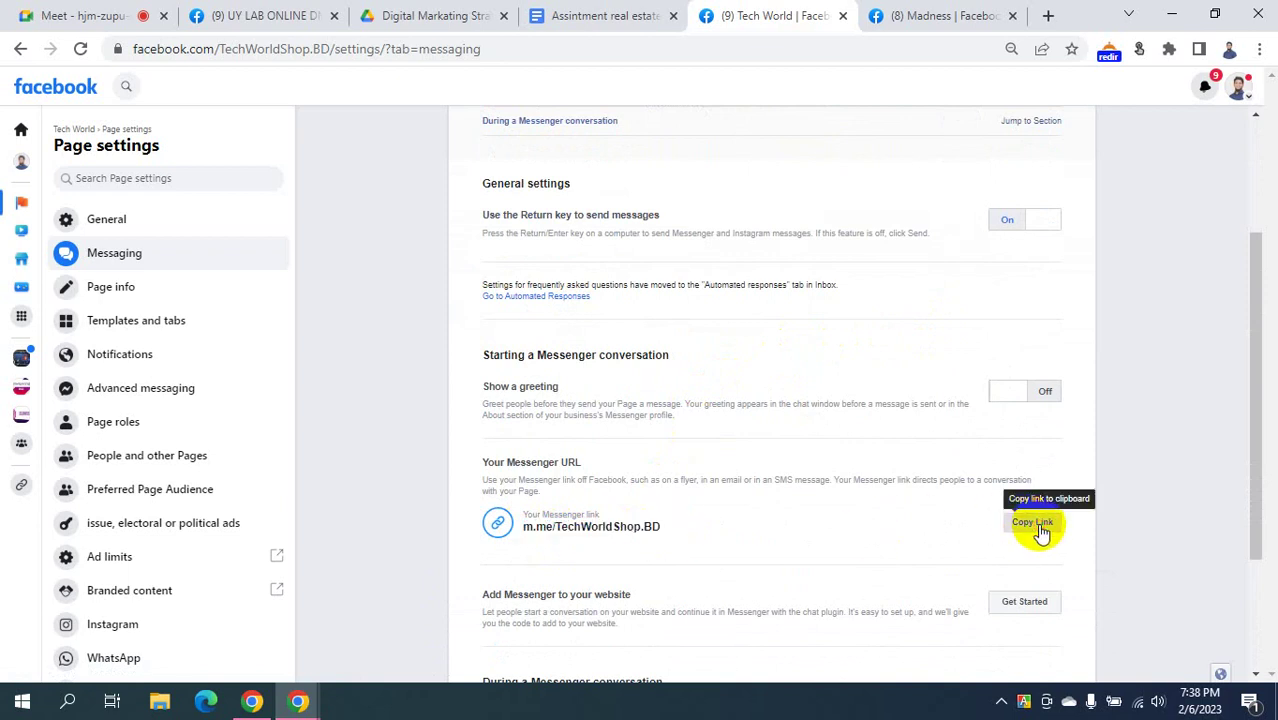
scroll(850, 370, "down", 2)
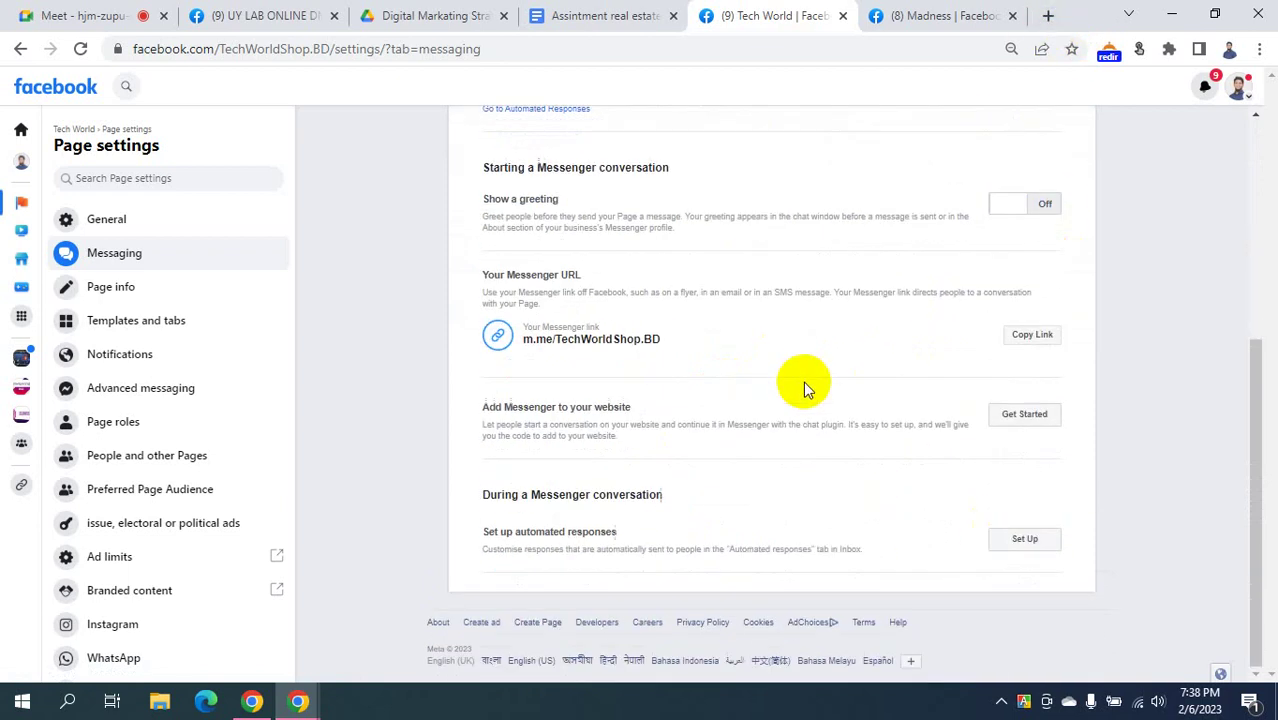
scroll(802, 373, "up", 1)
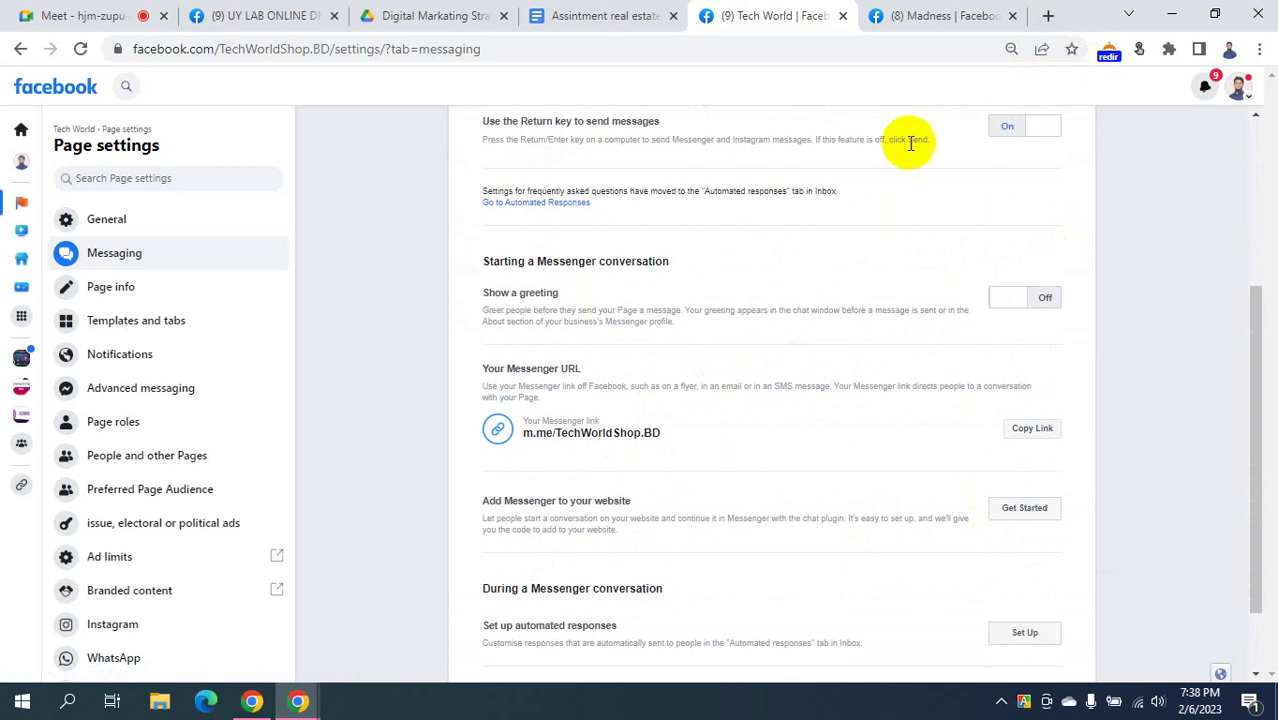
scroll(845, 375, "up", 3)
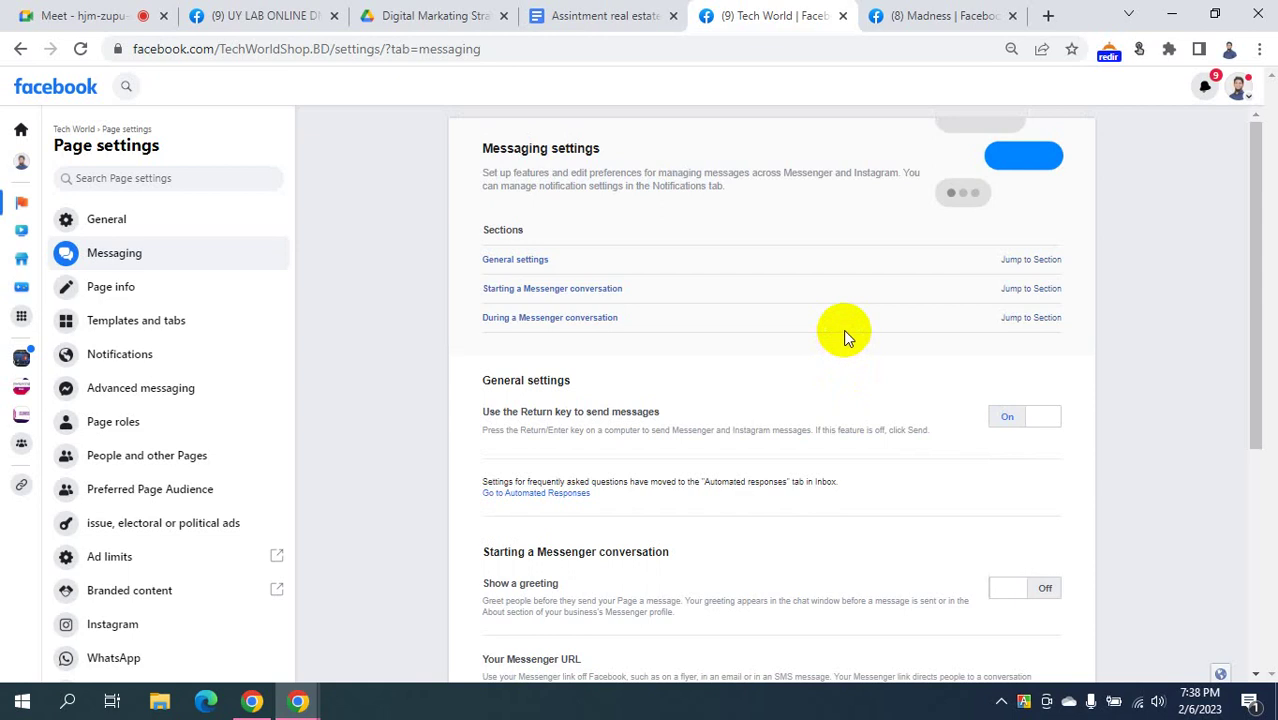
scroll(843, 329, "down", 4)
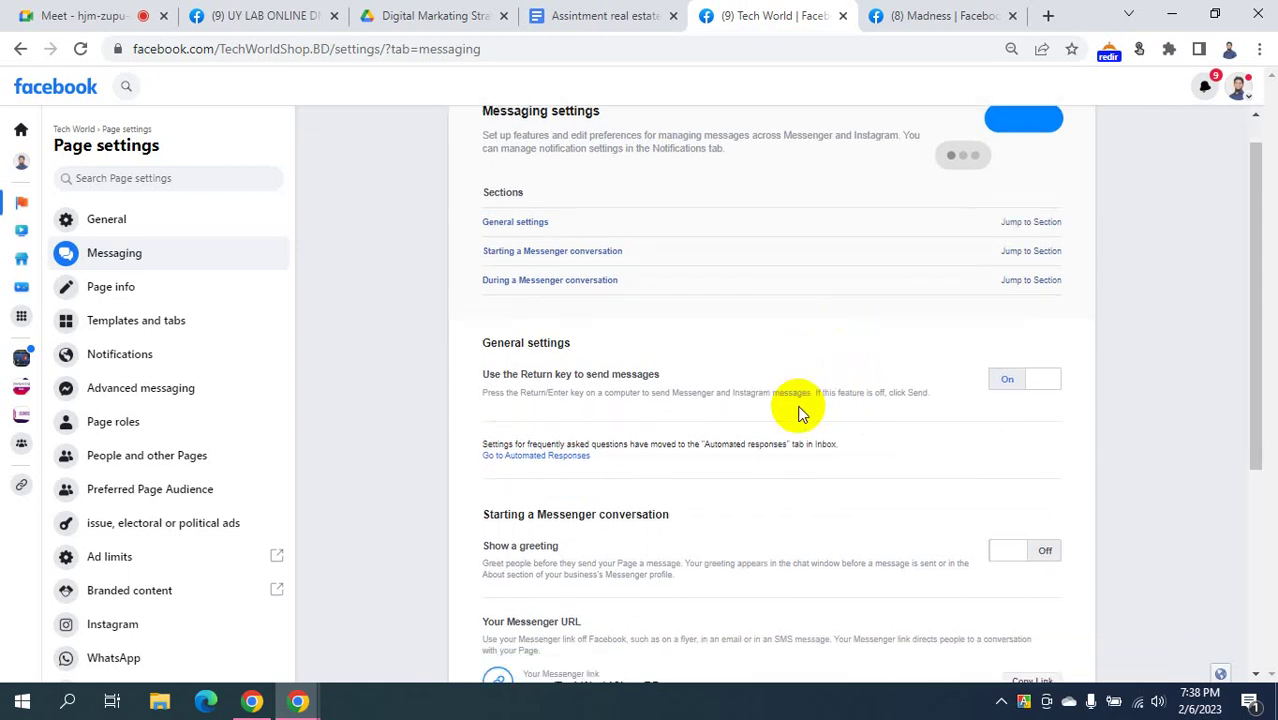
left_click(1035, 348)
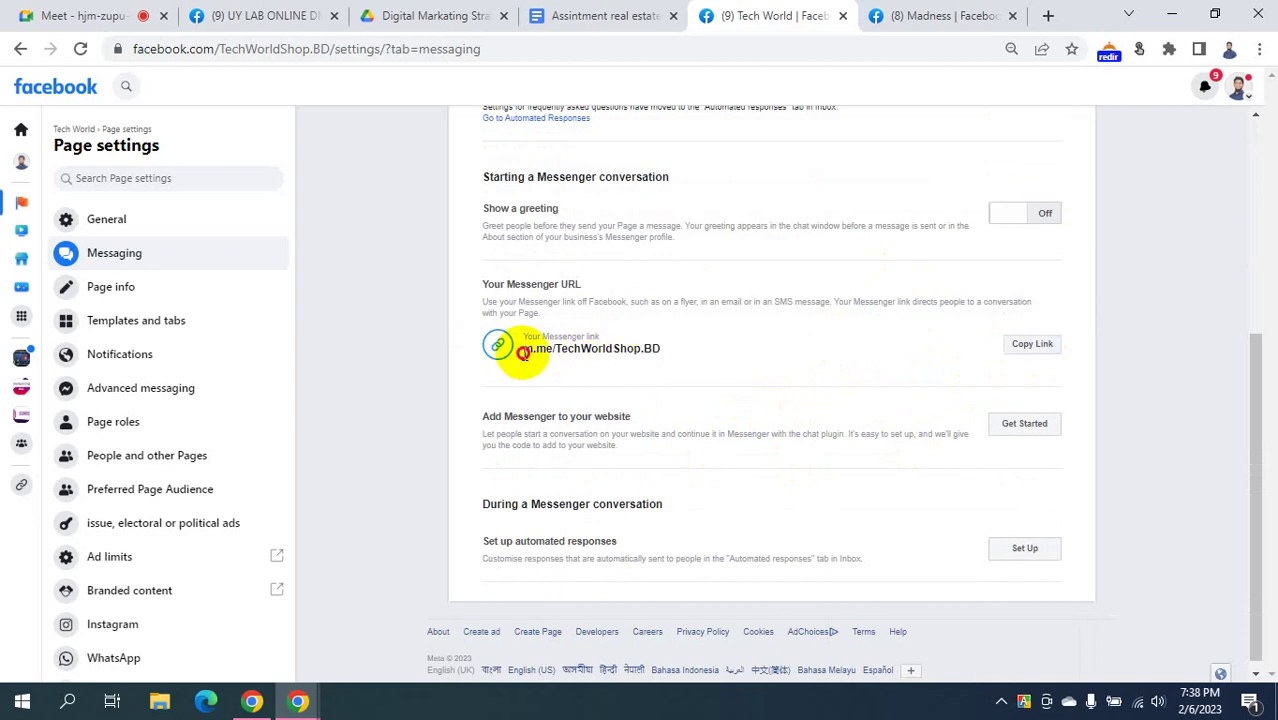
- Select the Messenger link text, then open the automated responses setup
left_click_drag(503, 345, 692, 347)
left_click(692, 347)
left_click_drag(522, 340, 562, 346)
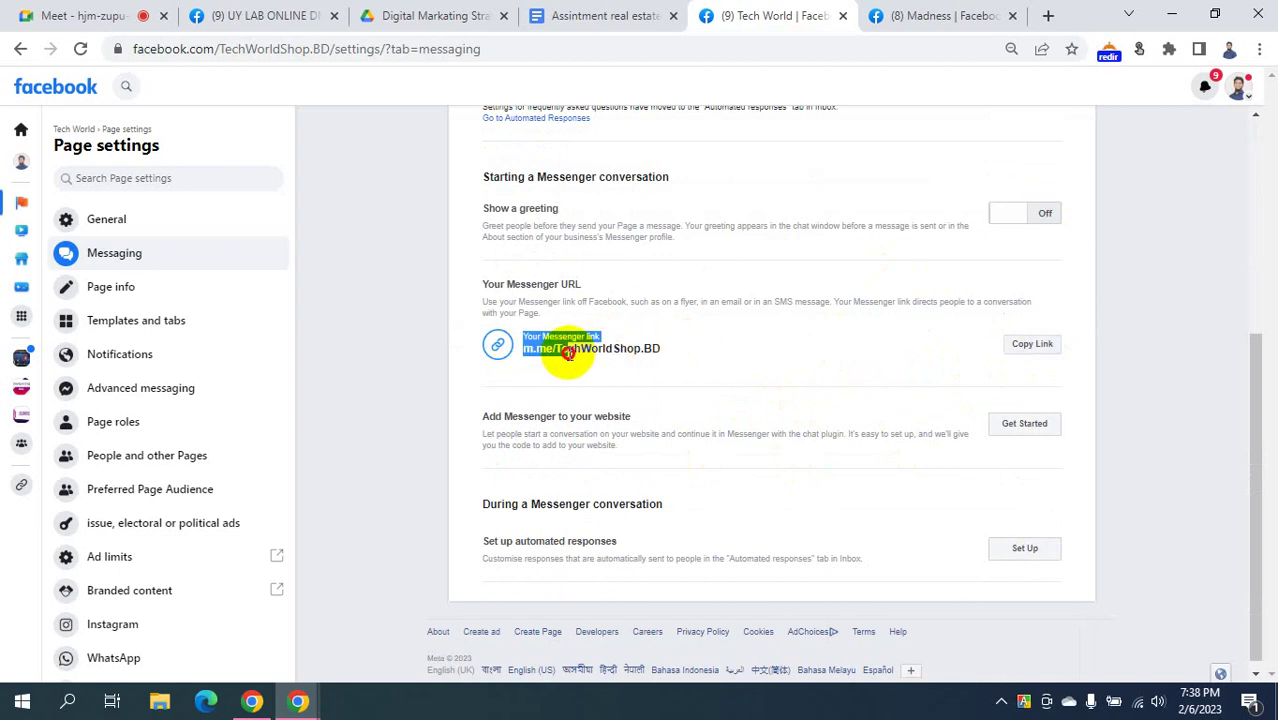
left_click(705, 354)
scroll(733, 364, "down", 1)
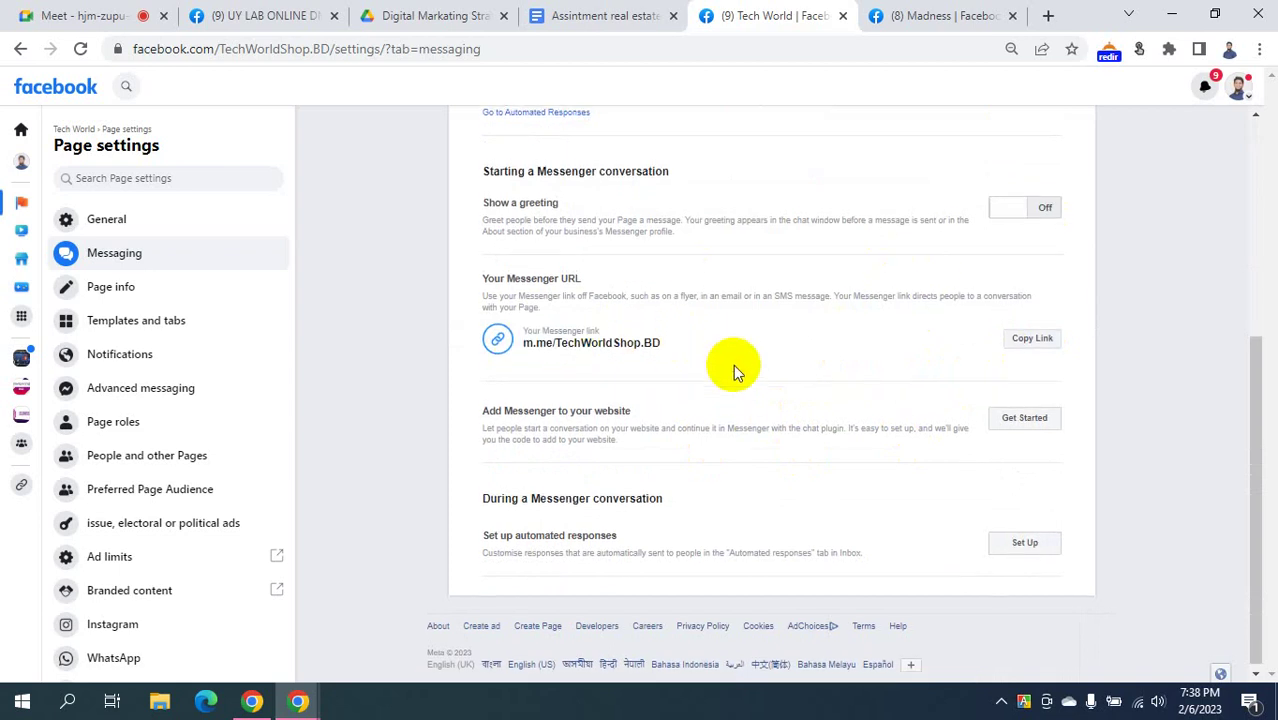
scroll(885, 316, "up", 5)
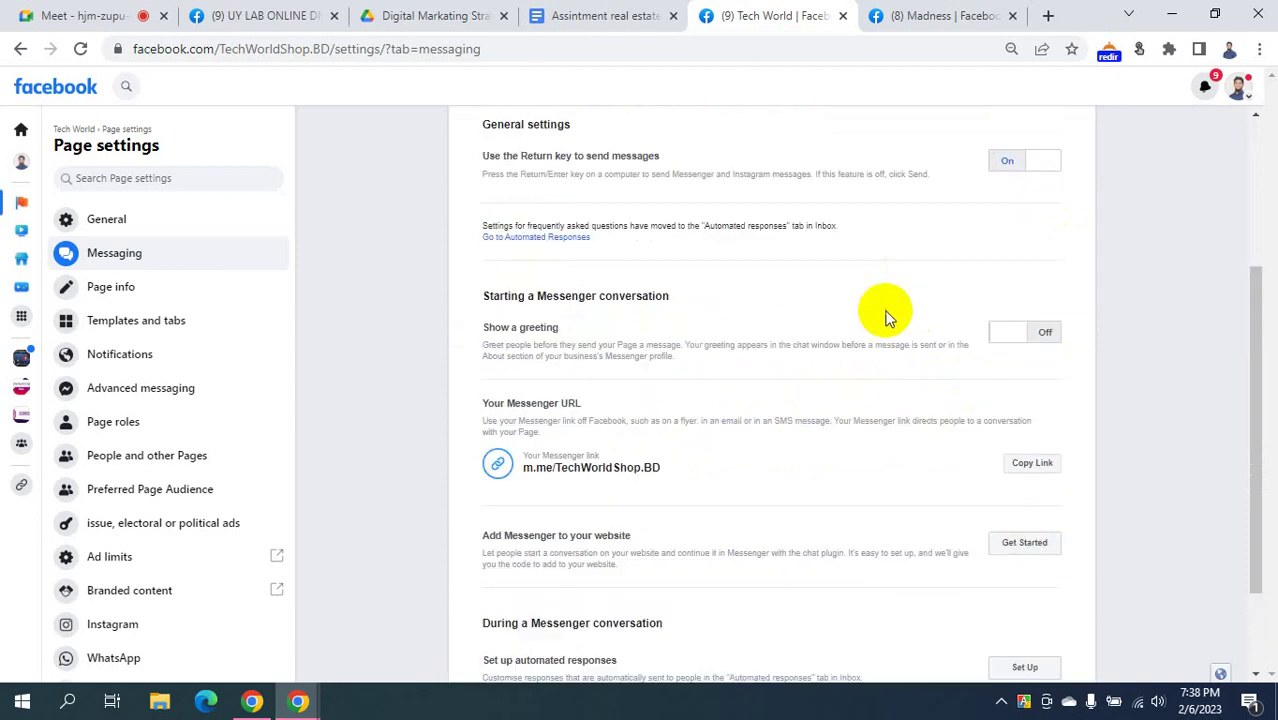
scroll(885, 316, "down", 3)
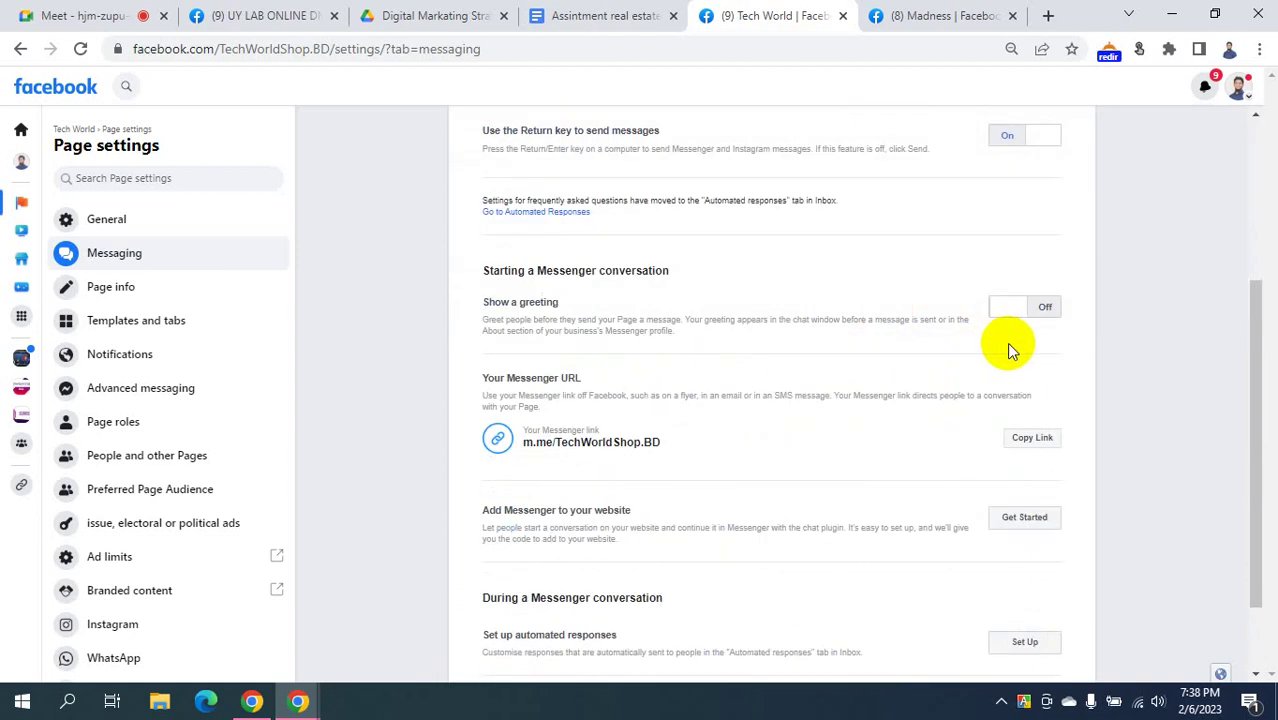
scroll(1009, 358, "down", 1)
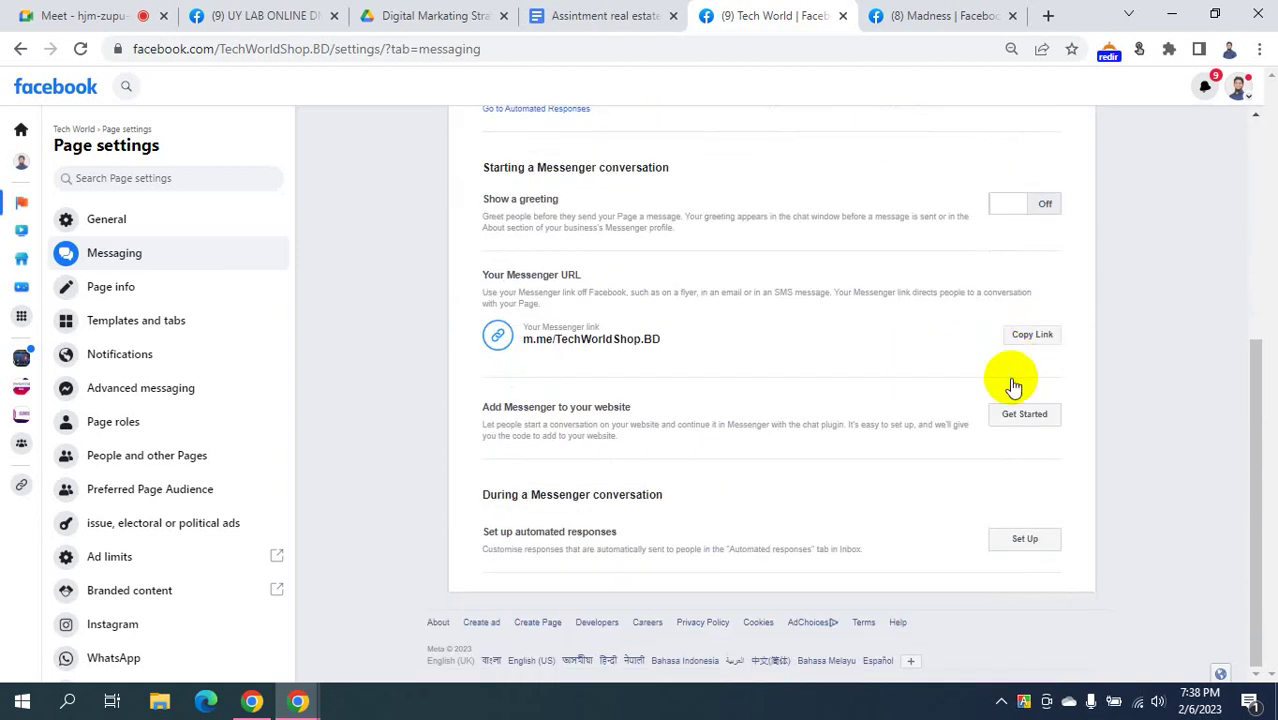
left_click(1041, 538)
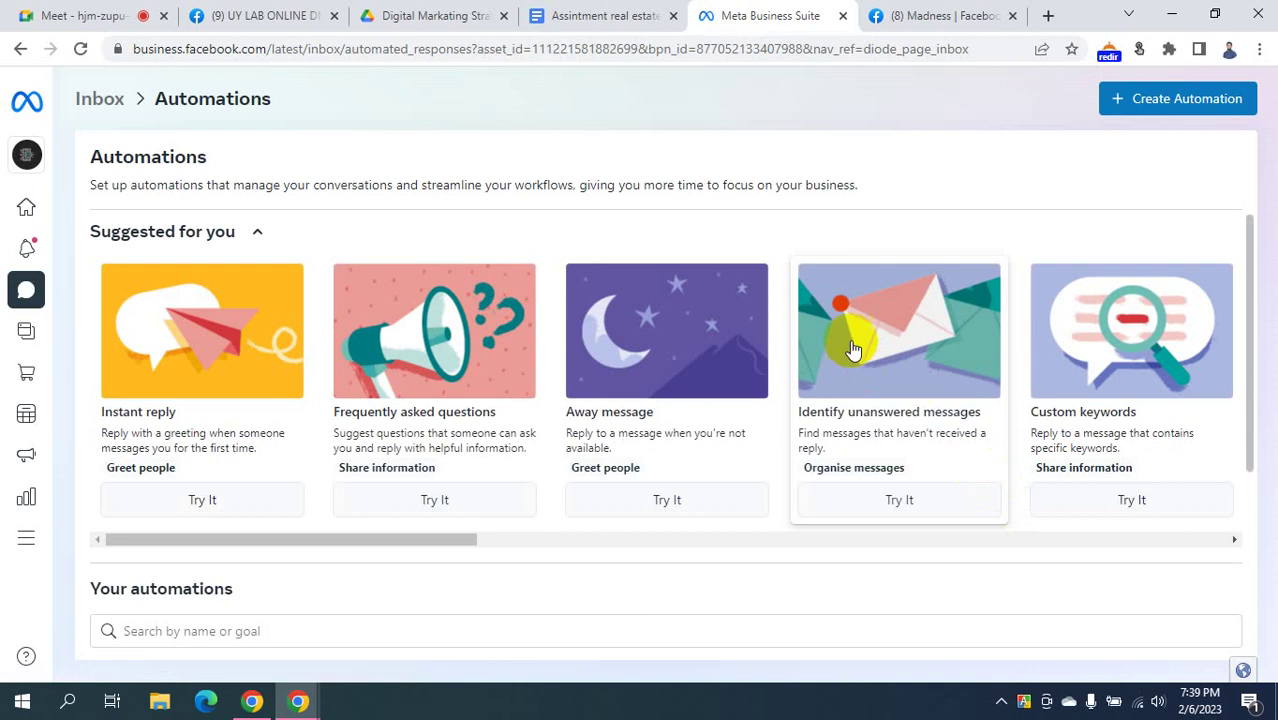
- Scroll the Automations page to check the suggested automations and the Your automations list
scroll(852, 348, "down", 3)
scroll(852, 348, "up", 2)
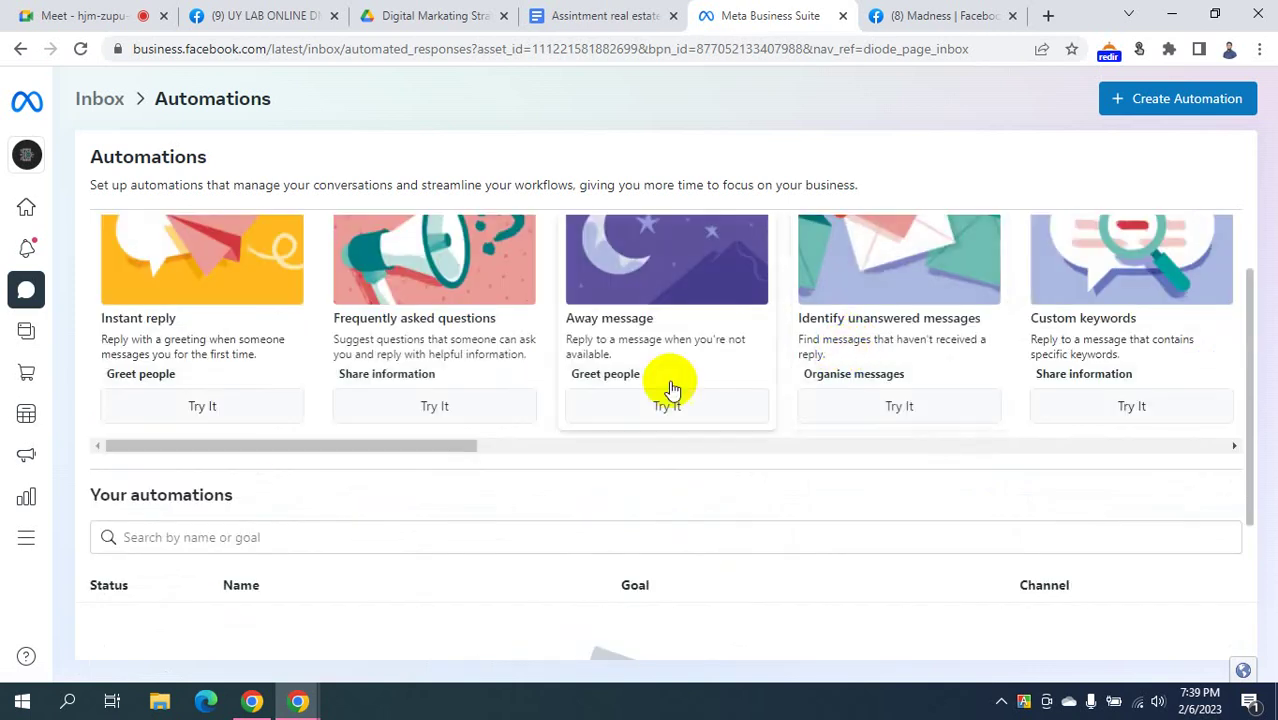
- Open the Instant reply automation, switch it on and tick Messenger as its channel
left_click(212, 403)
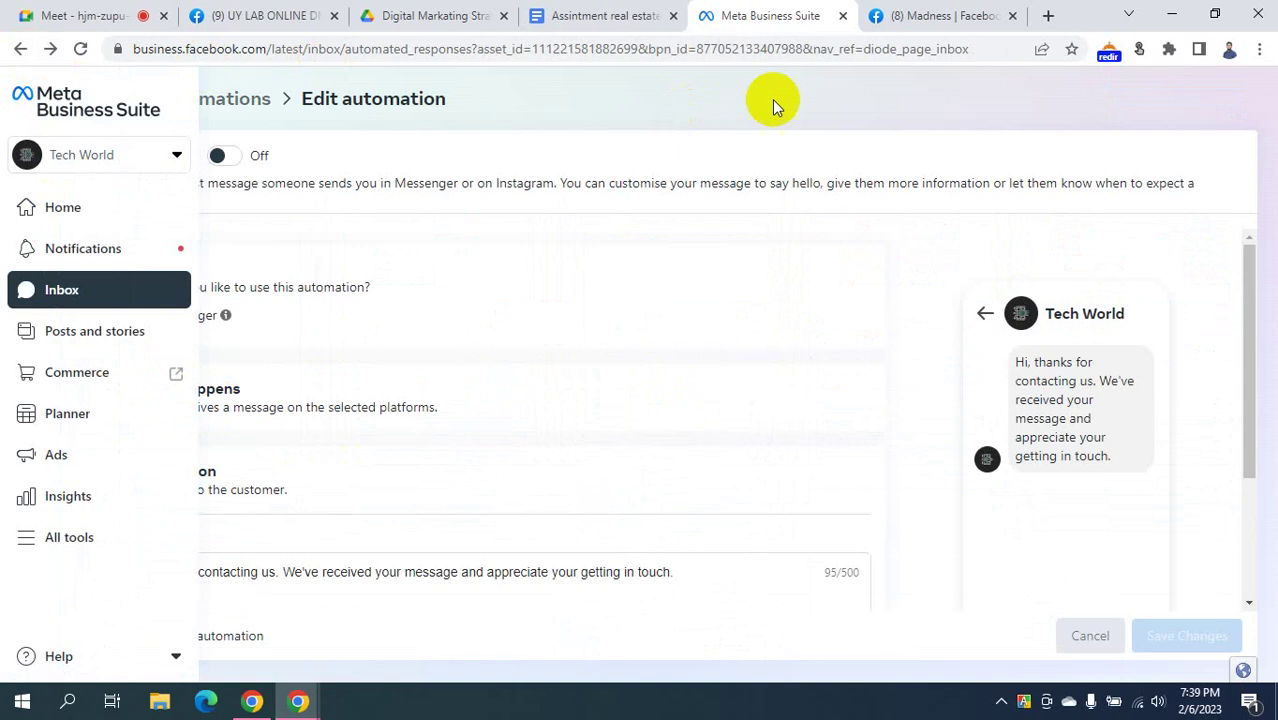
left_click(17, 52)
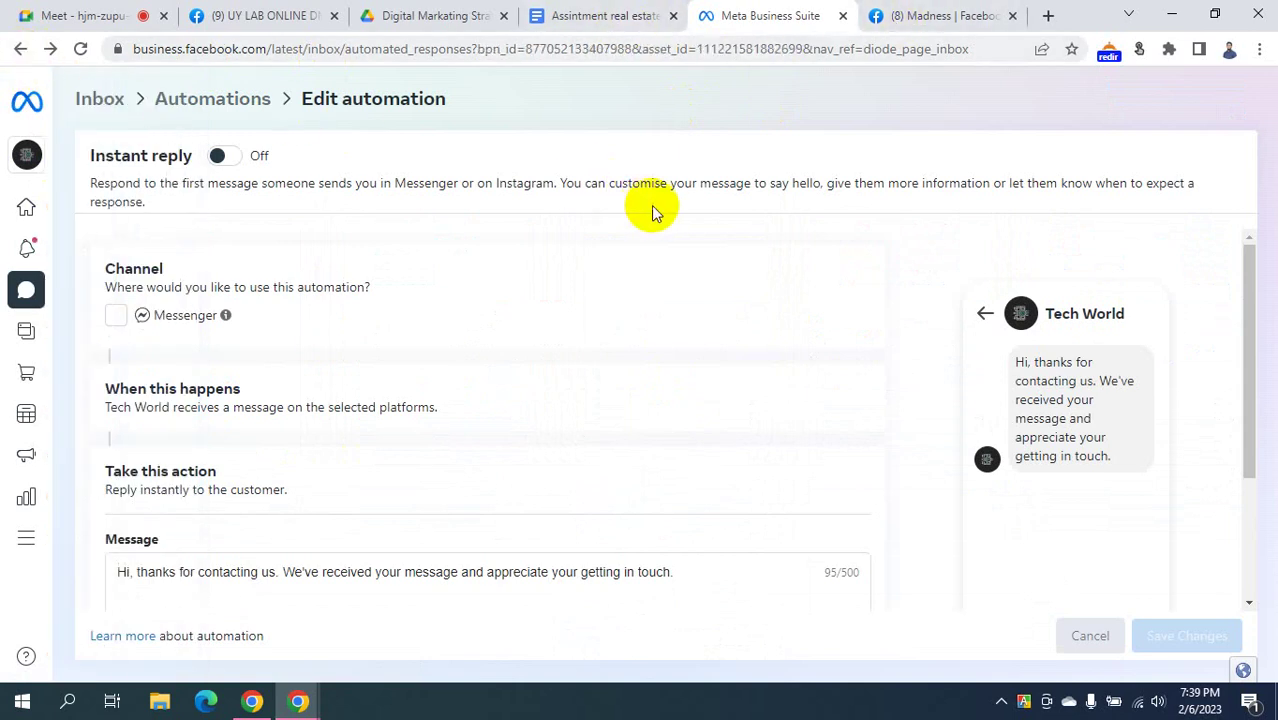
scroll(460, 350, "down", 2)
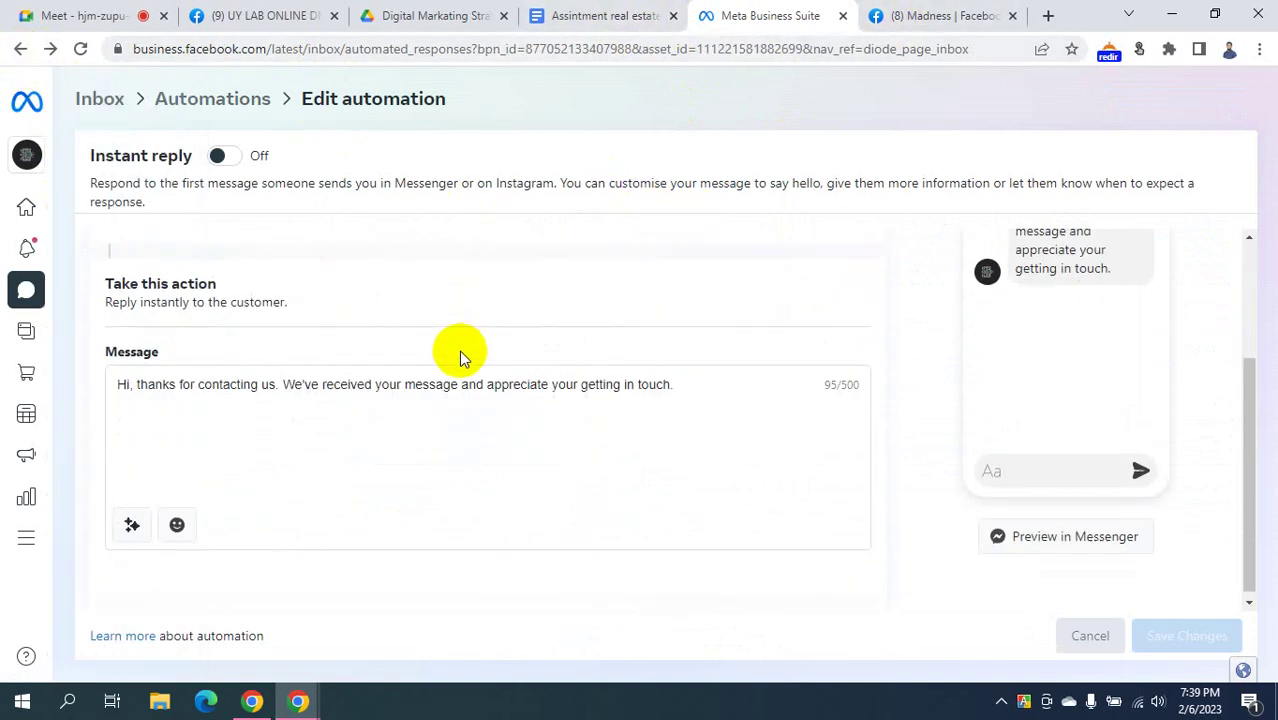
scroll(432, 312, "up", 2)
left_click(222, 156)
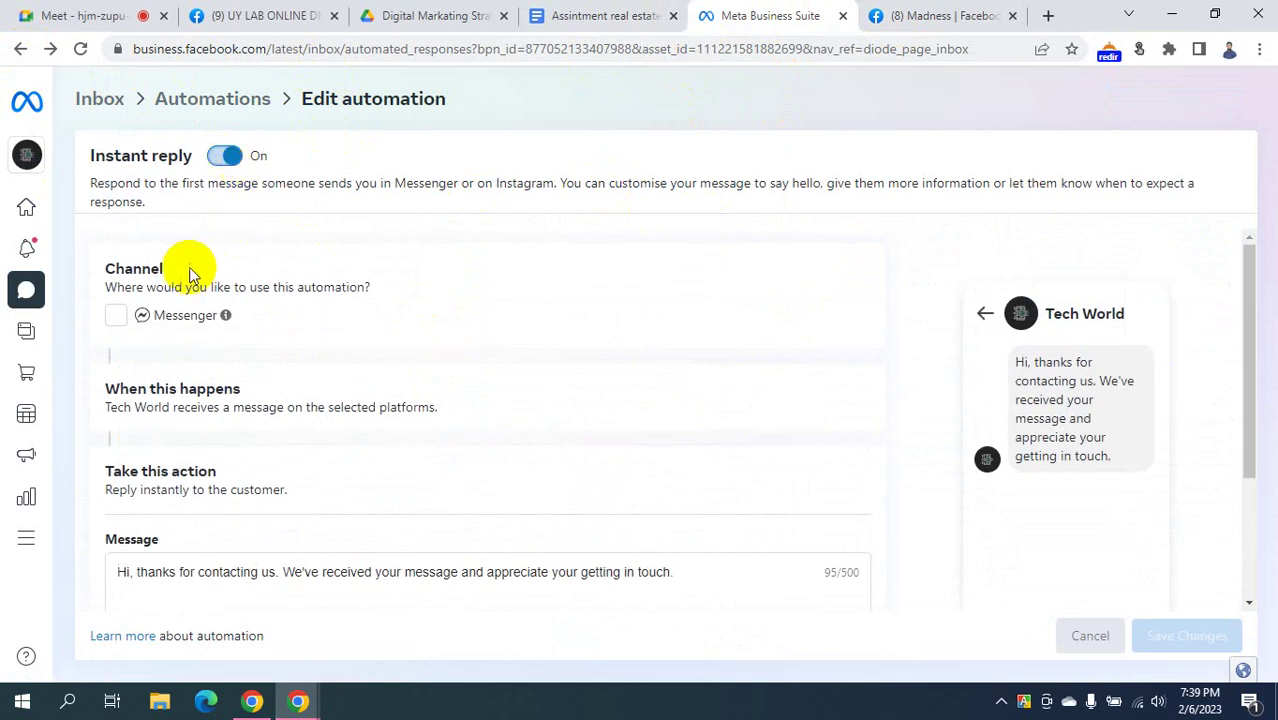
left_click(116, 316)
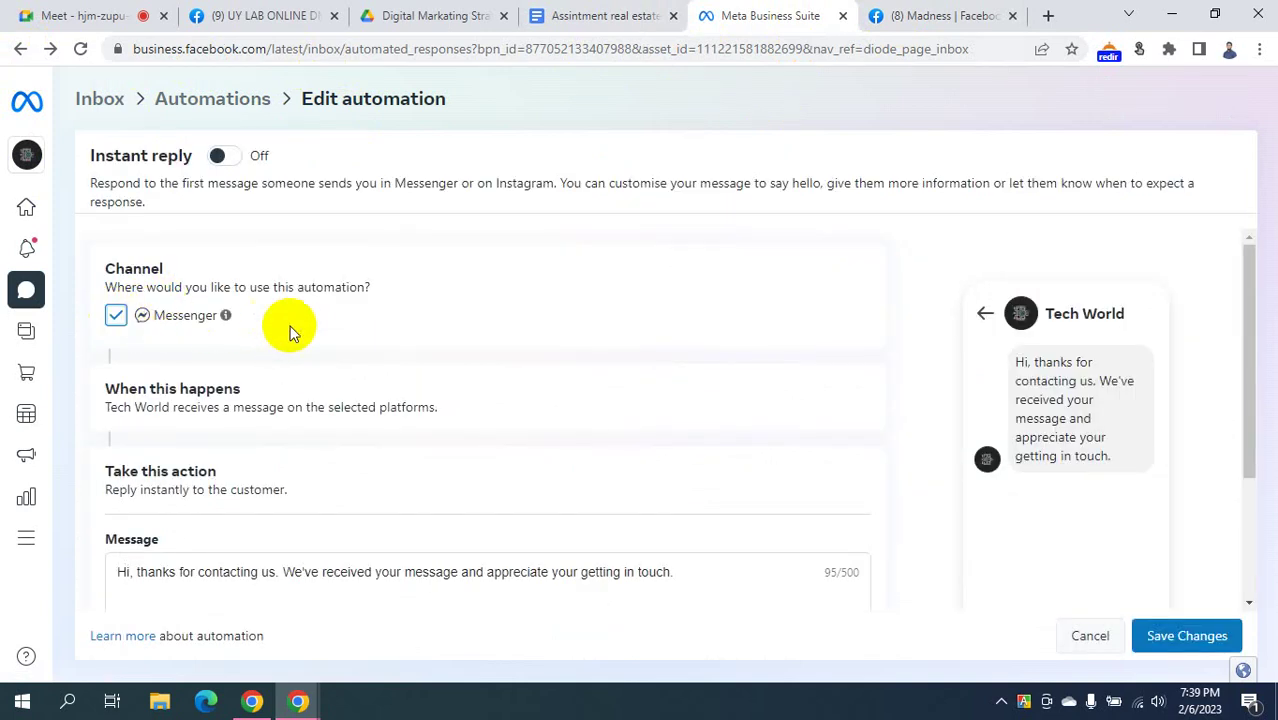
- Review the default thanks-for-contacting-us message and confirm the Instant reply toggle is on
scroll(347, 325, "down", 1)
scroll(347, 325, "down", 1)
scroll(257, 371, "up", 2)
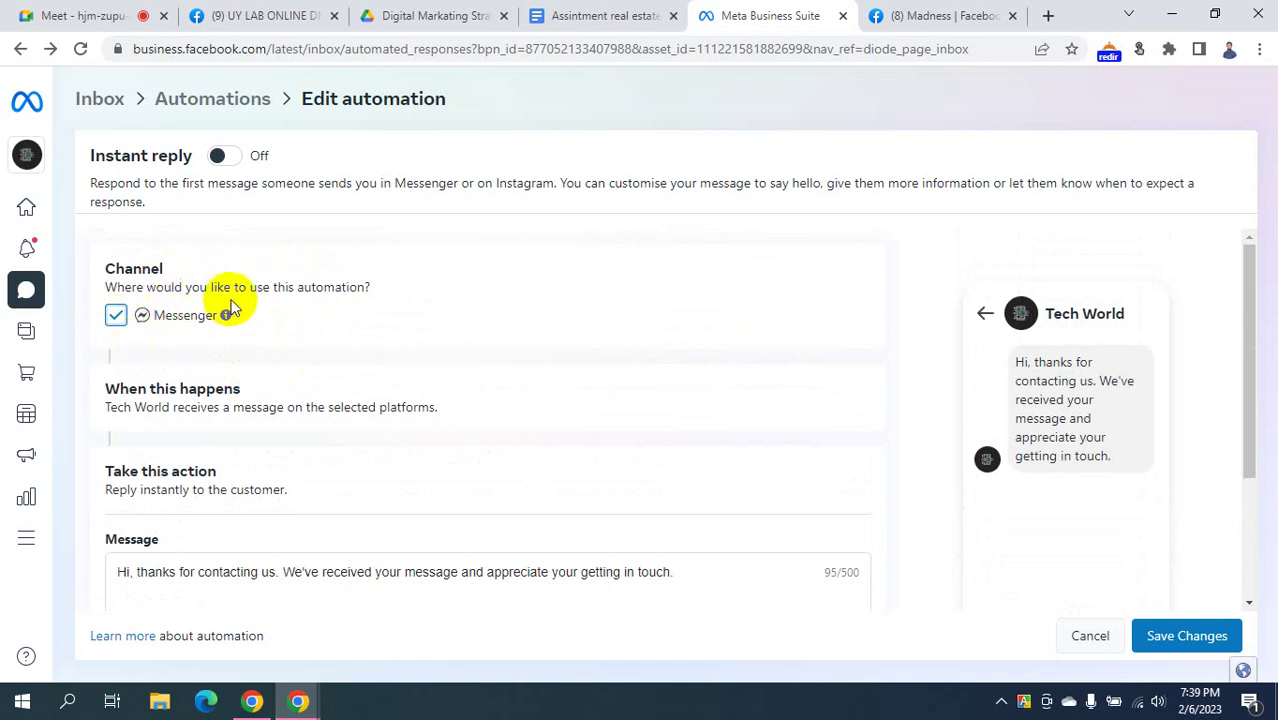
scroll(230, 305, "down", 1)
scroll(224, 295, "up", 1)
scroll(170, 331, "down", 1)
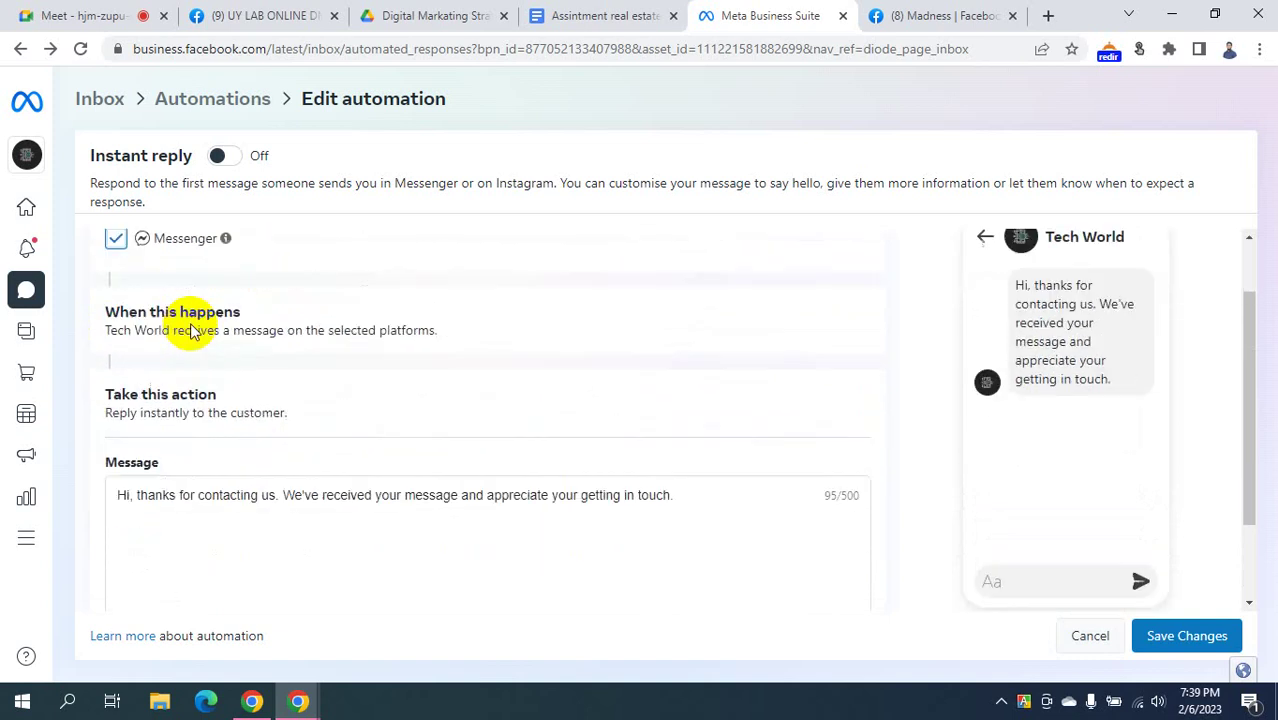
scroll(192, 331, "down", 1)
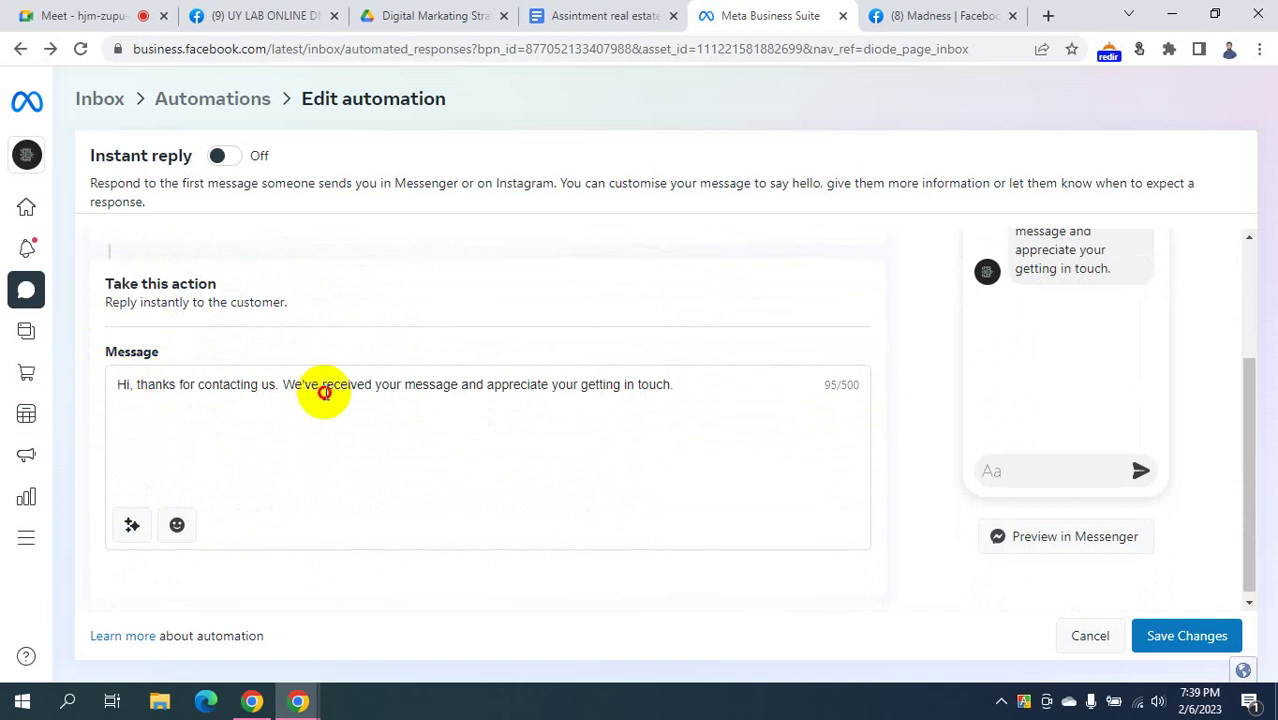
left_click(690, 388)
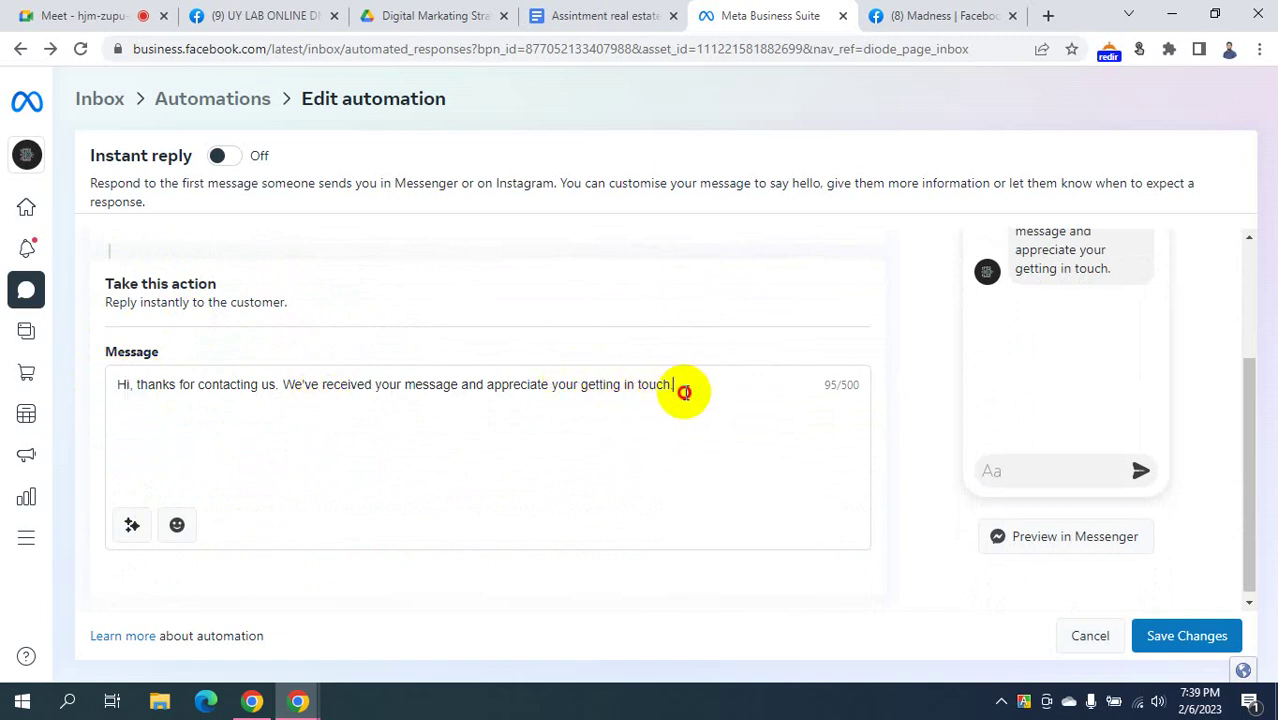
left_click_drag(684, 392, 117, 417)
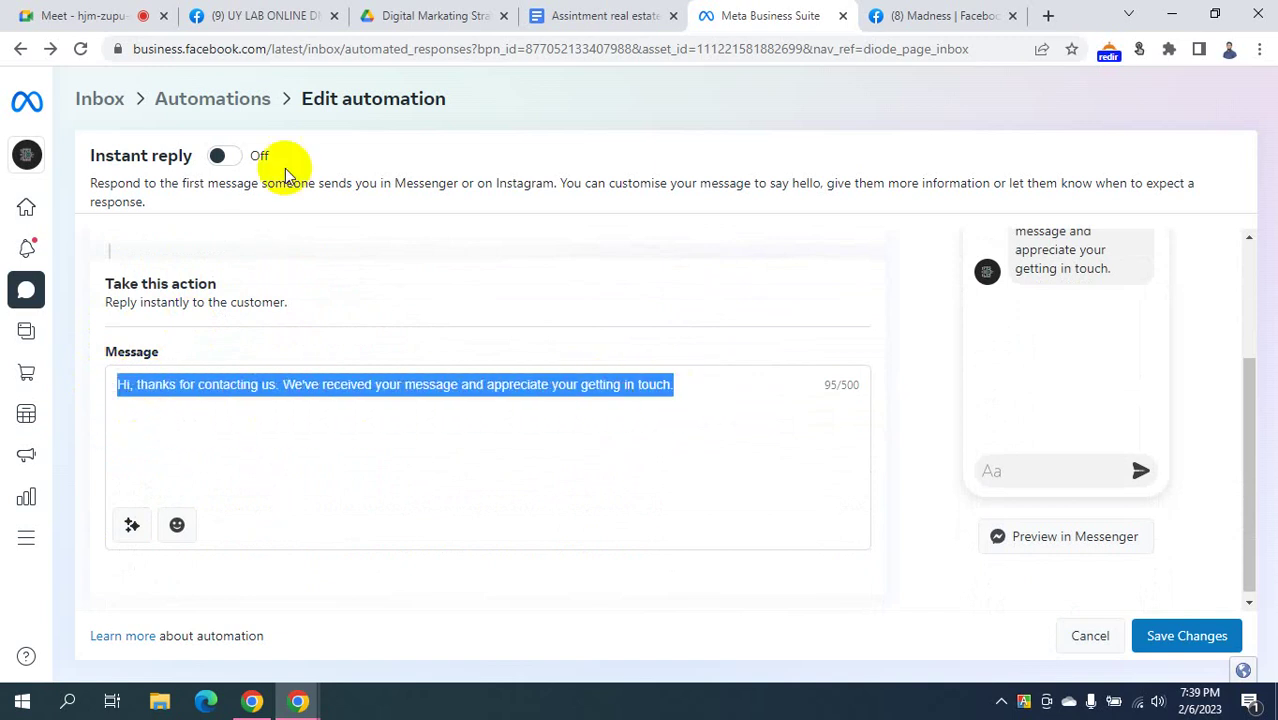
scroll(220, 262, "up", 2)
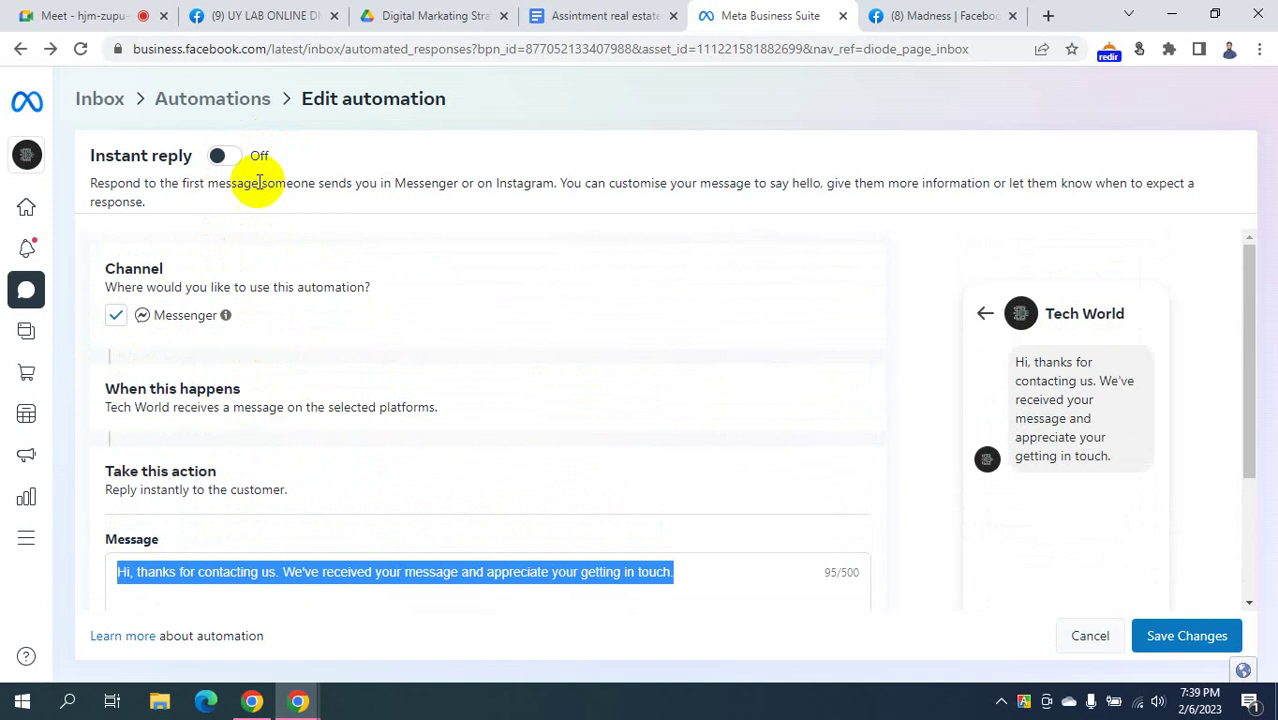
left_click(222, 158)
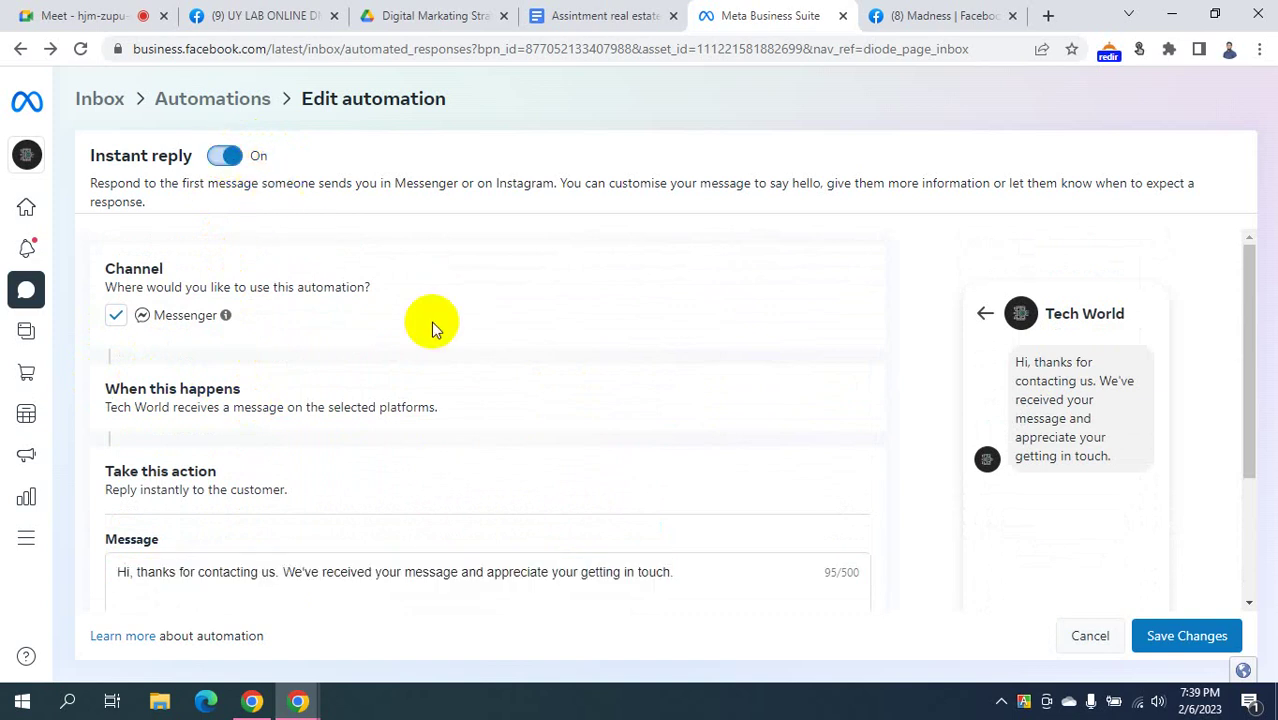
scroll(434, 328, "down", 2)
left_click(662, 384)
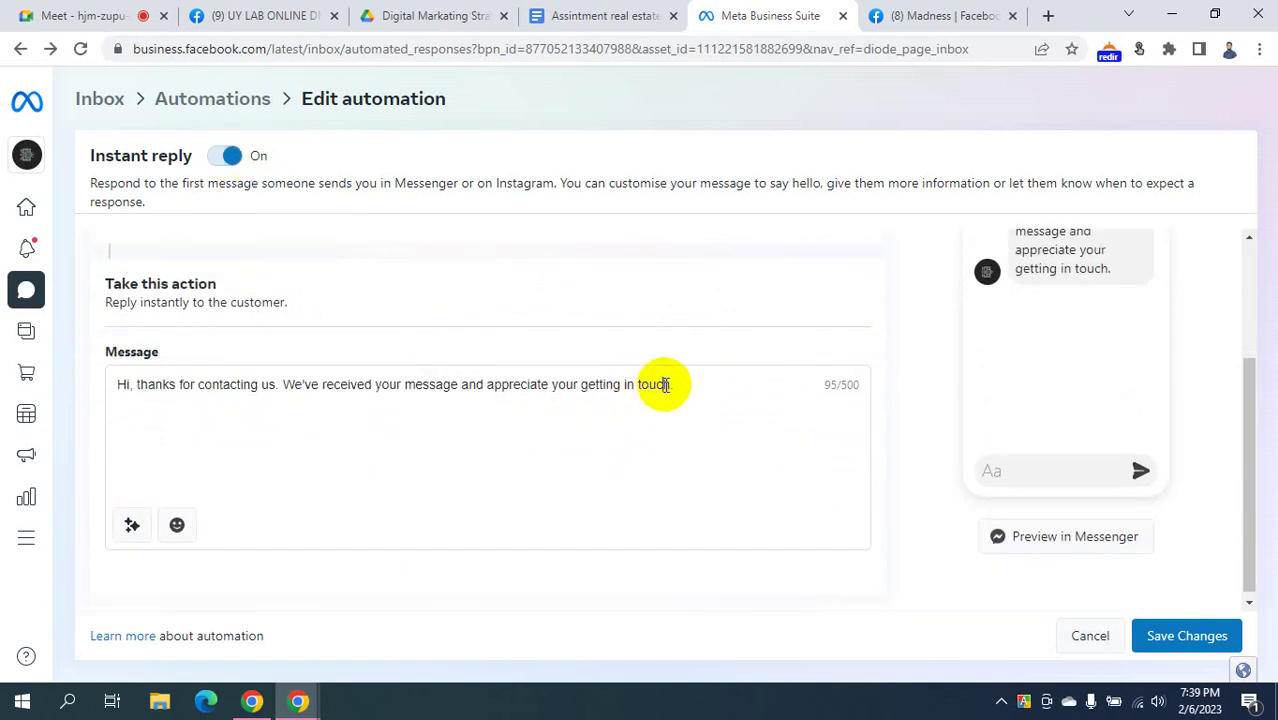
- Replace 'Hi' with 'Hello' and insert the recipient's full name tag after it
double_click(127, 385)
mouse_move(100, 394)
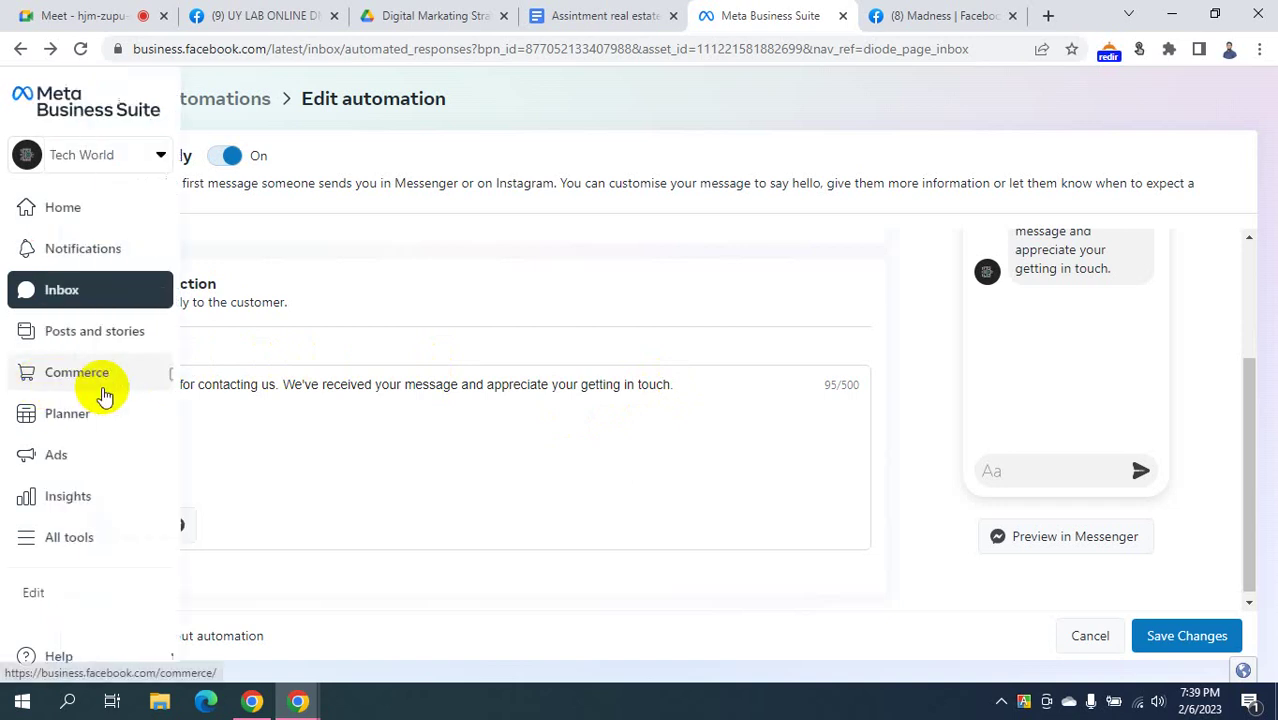
type("Hello  thanks")
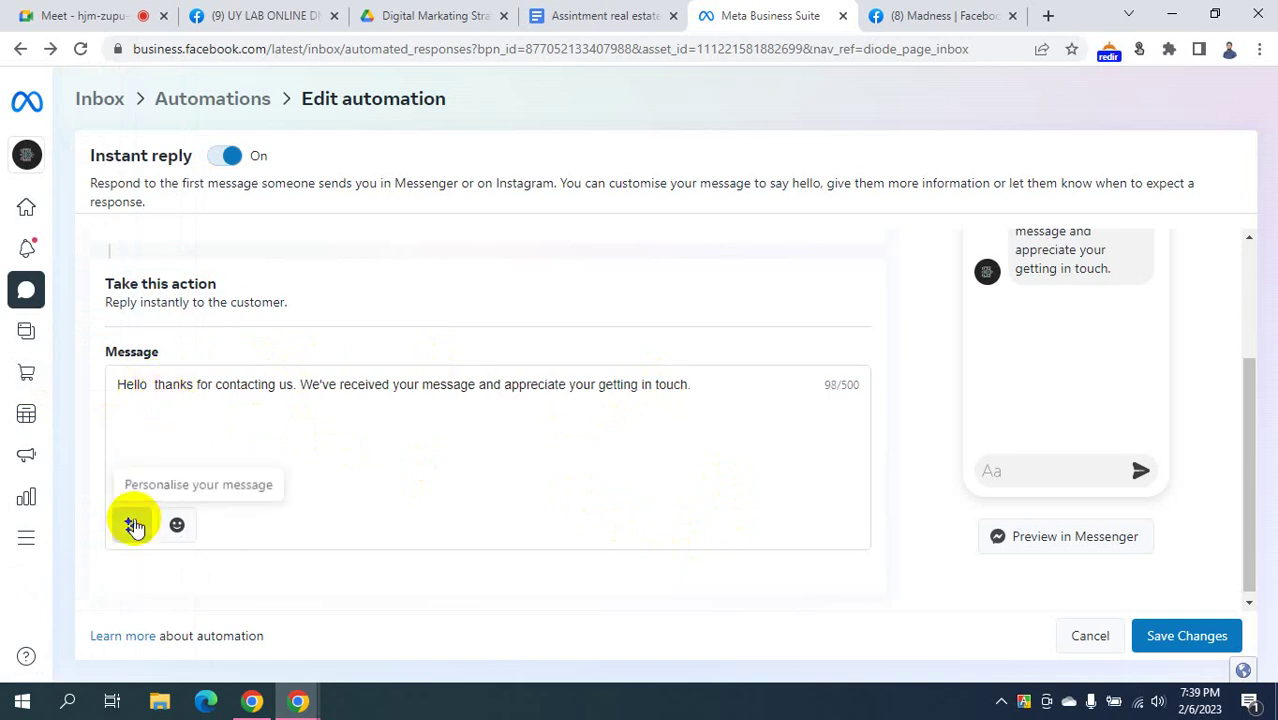
left_click(131, 525)
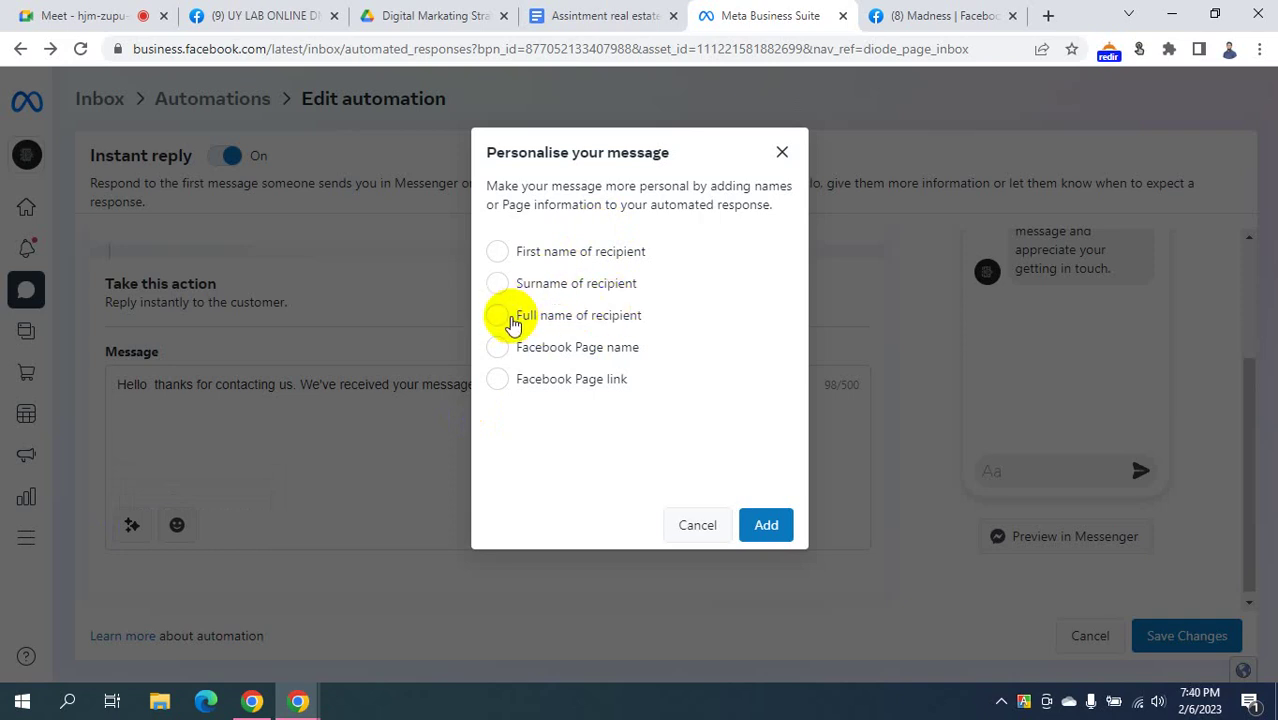
left_click(498, 316)
left_click(766, 524)
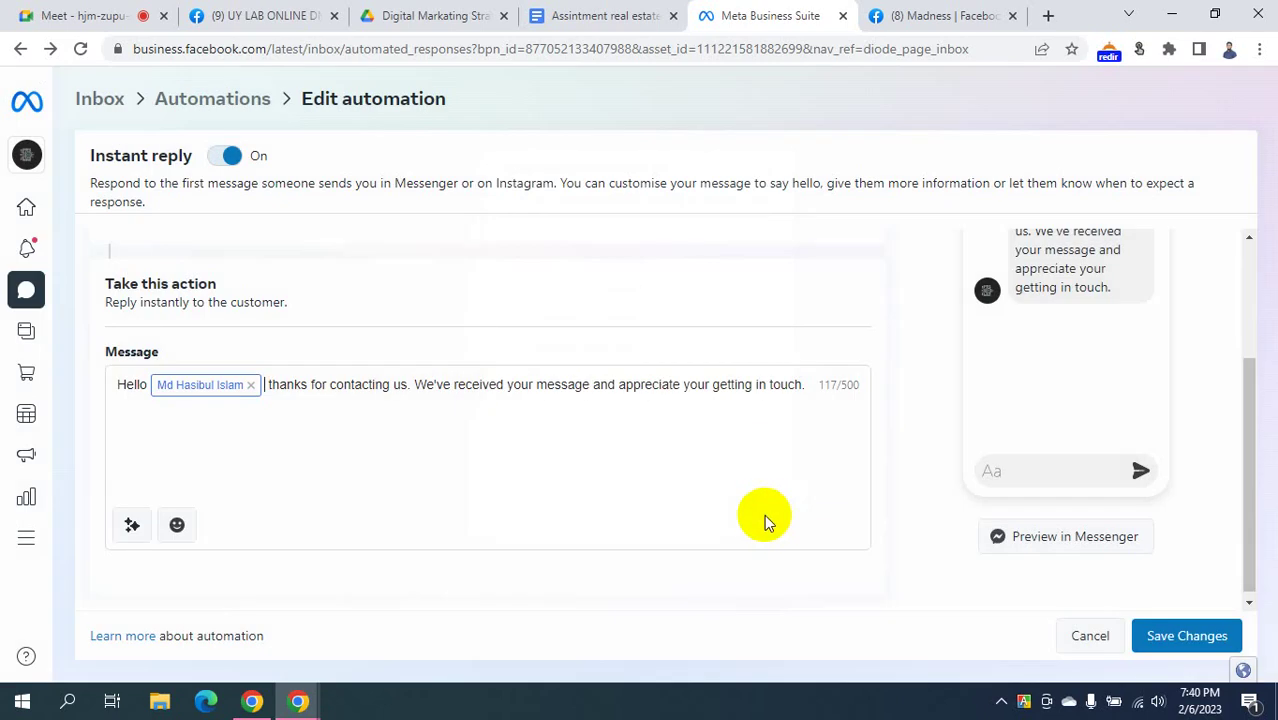
left_click_drag(808, 387, 296, 391)
left_click(500, 475)
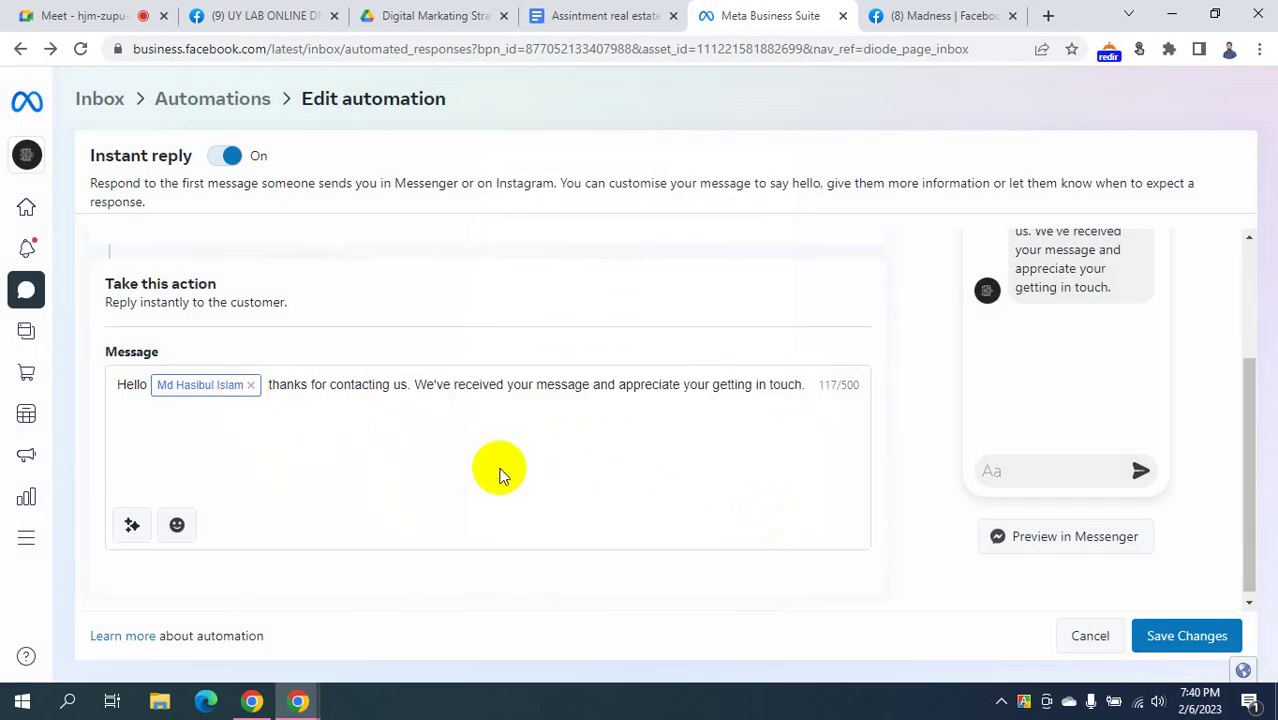
- Try saving the instant reply, dismiss the not-saved warning, and zoom the page to 80%
left_click(1190, 638)
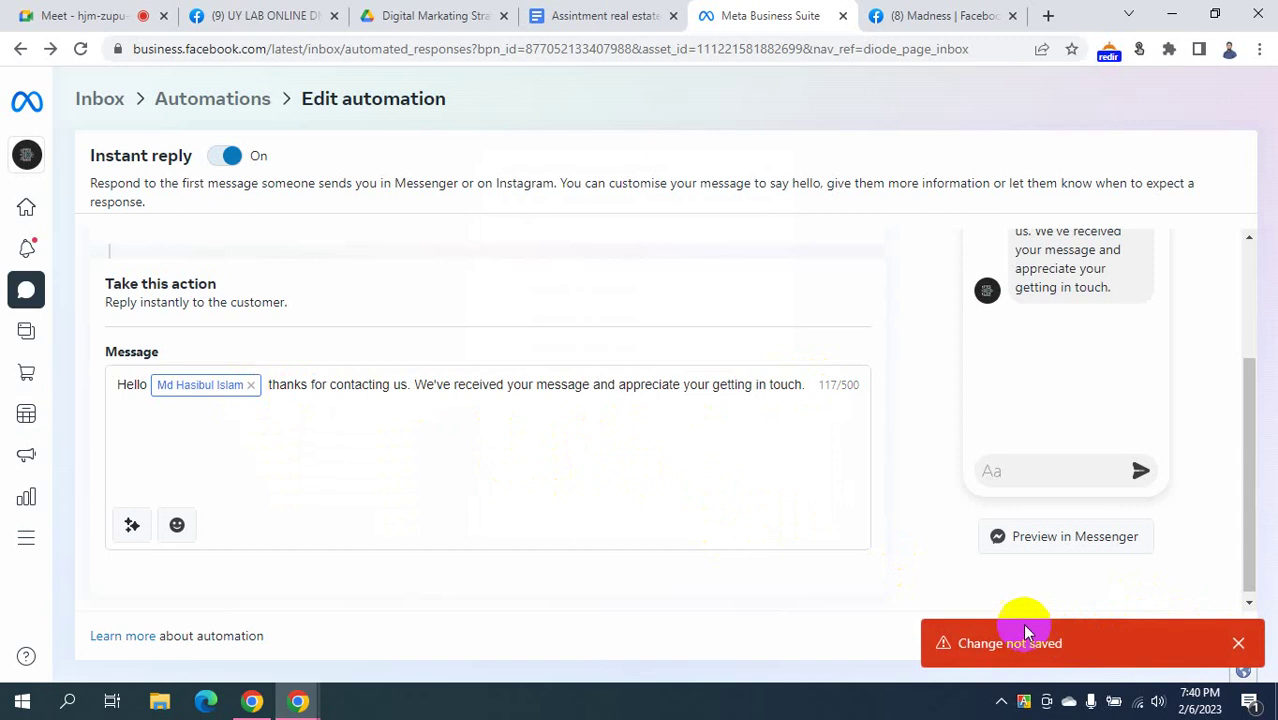
left_click(1238, 643)
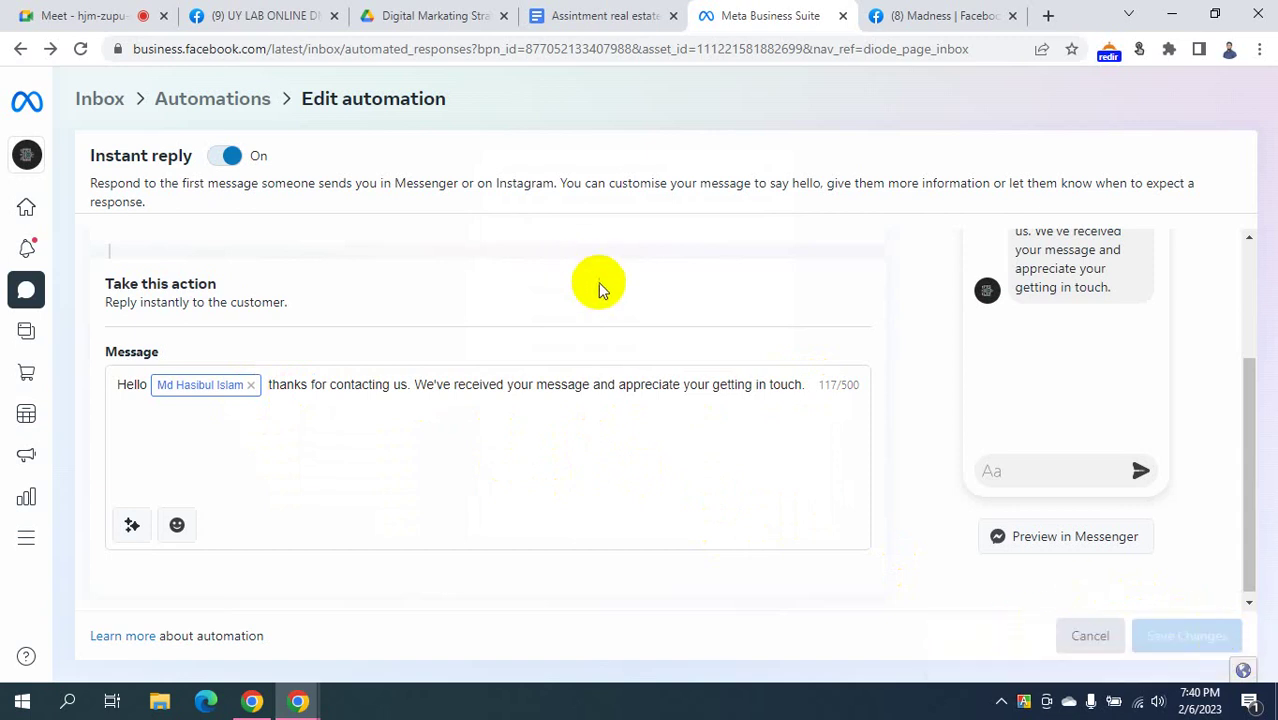
key("ctrl+minus")
key("ctrl+minus")
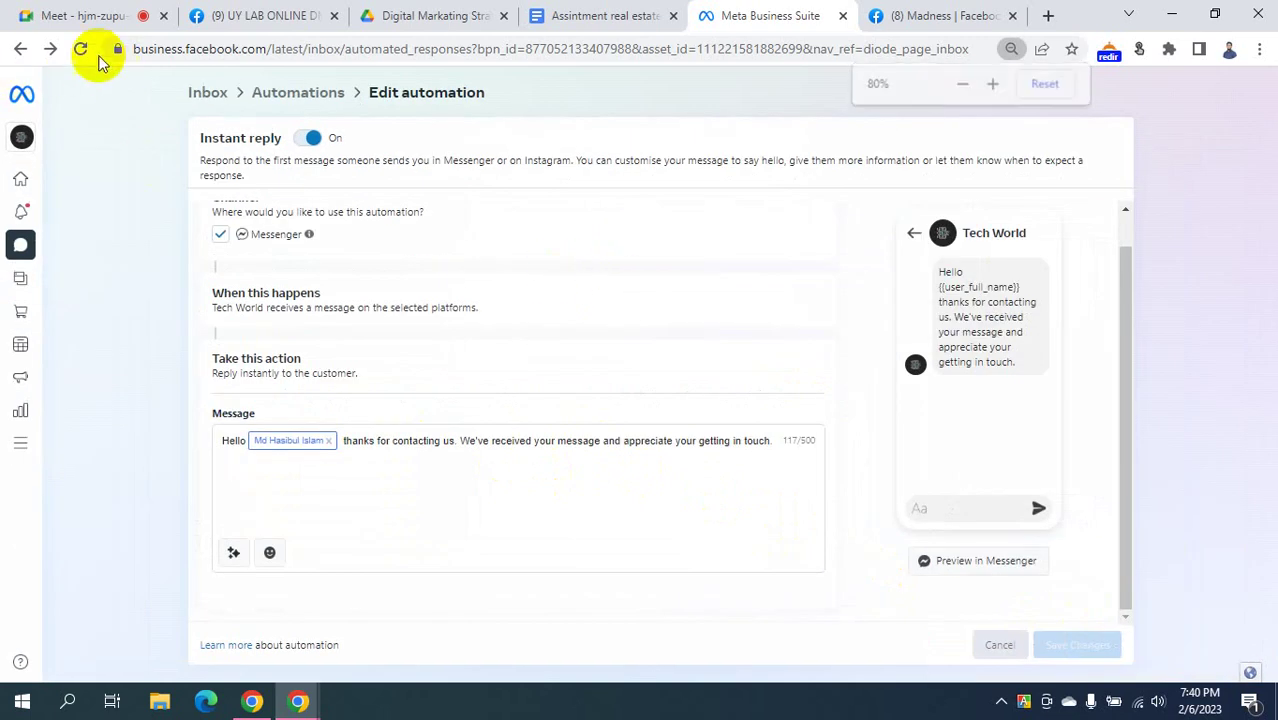
- Reload the Automations page and open the Instant reply automation for editing
left_click(80, 49)
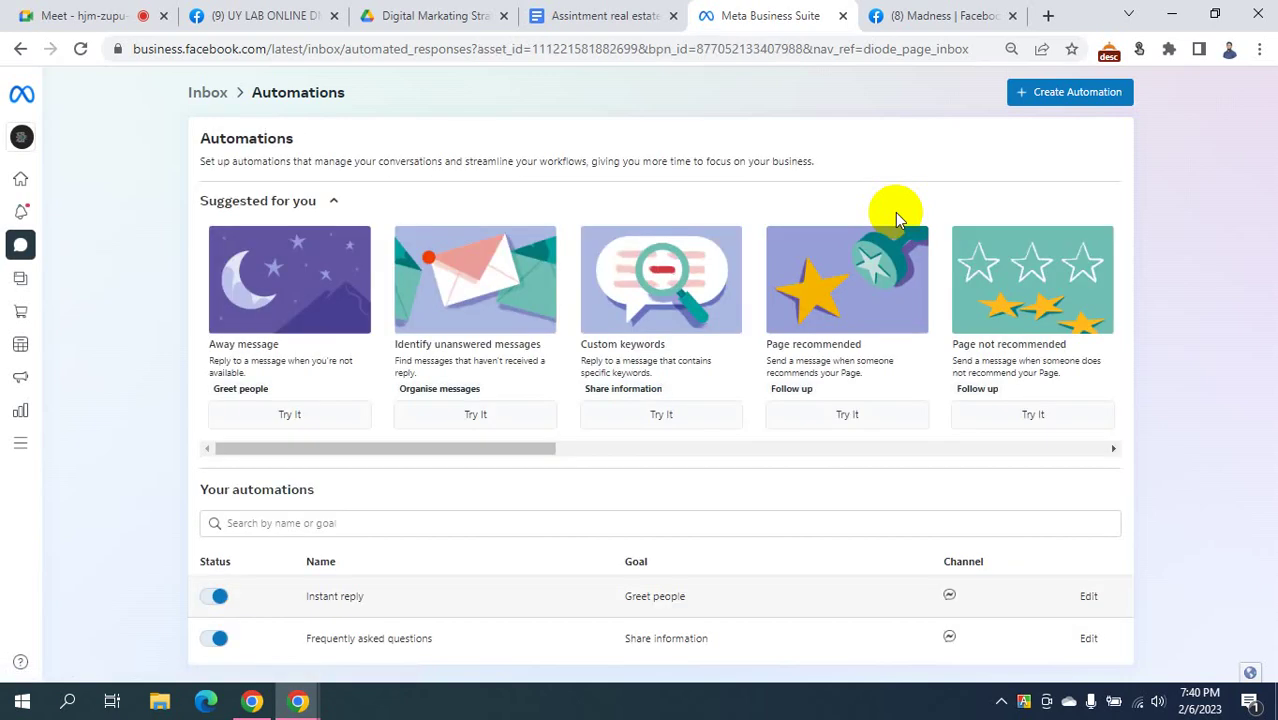
left_click(1089, 597)
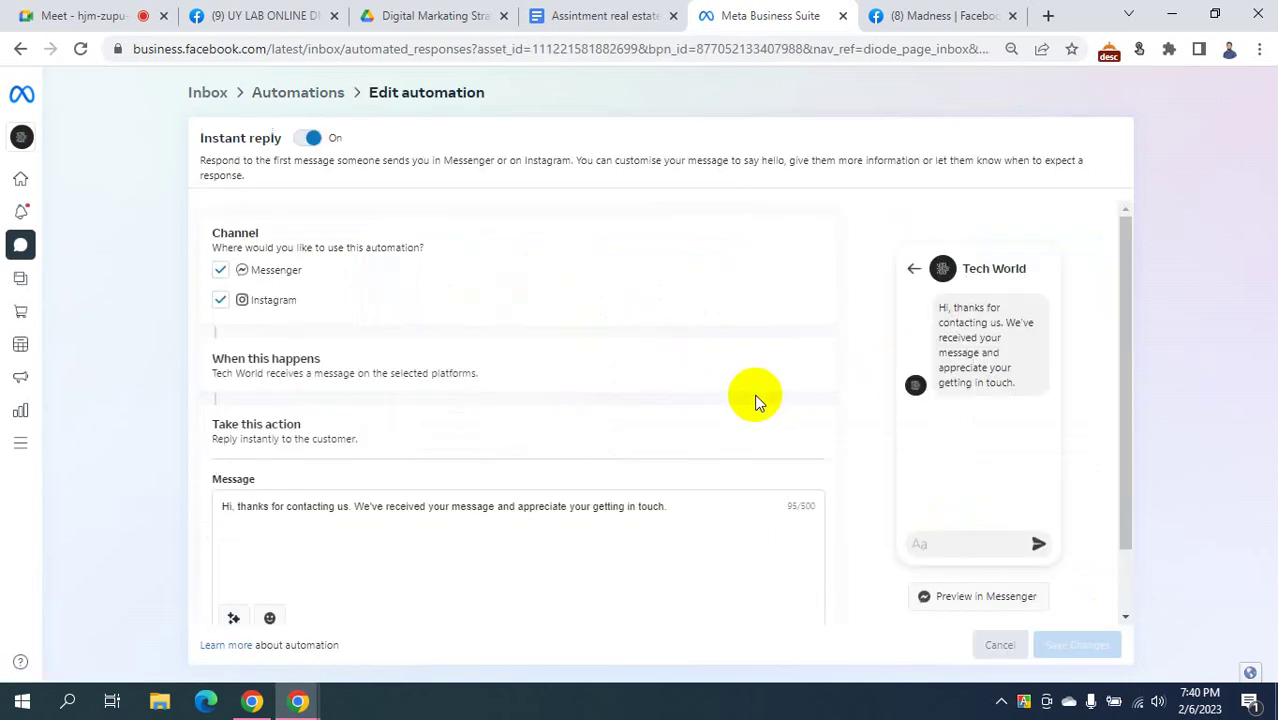
scroll(436, 302, "down", 2)
scroll(436, 302, "up", 2)
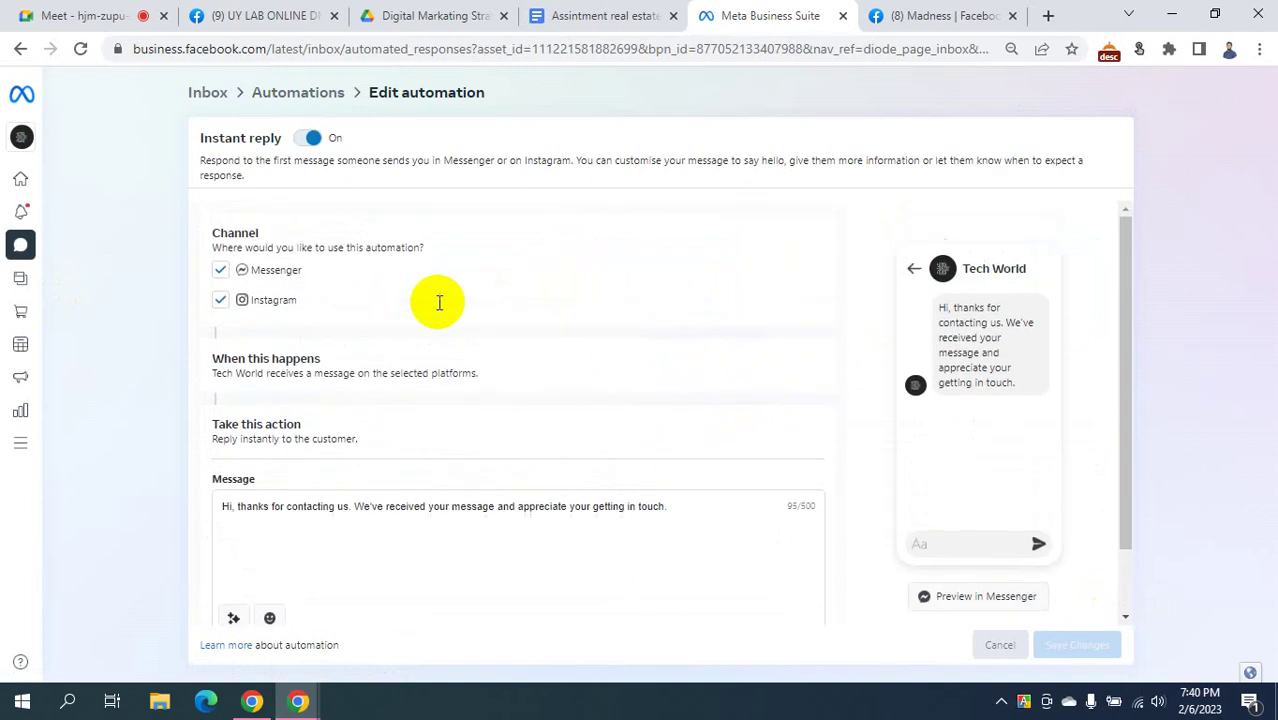
scroll(436, 302, "down", 1)
scroll(436, 302, "down", 1)
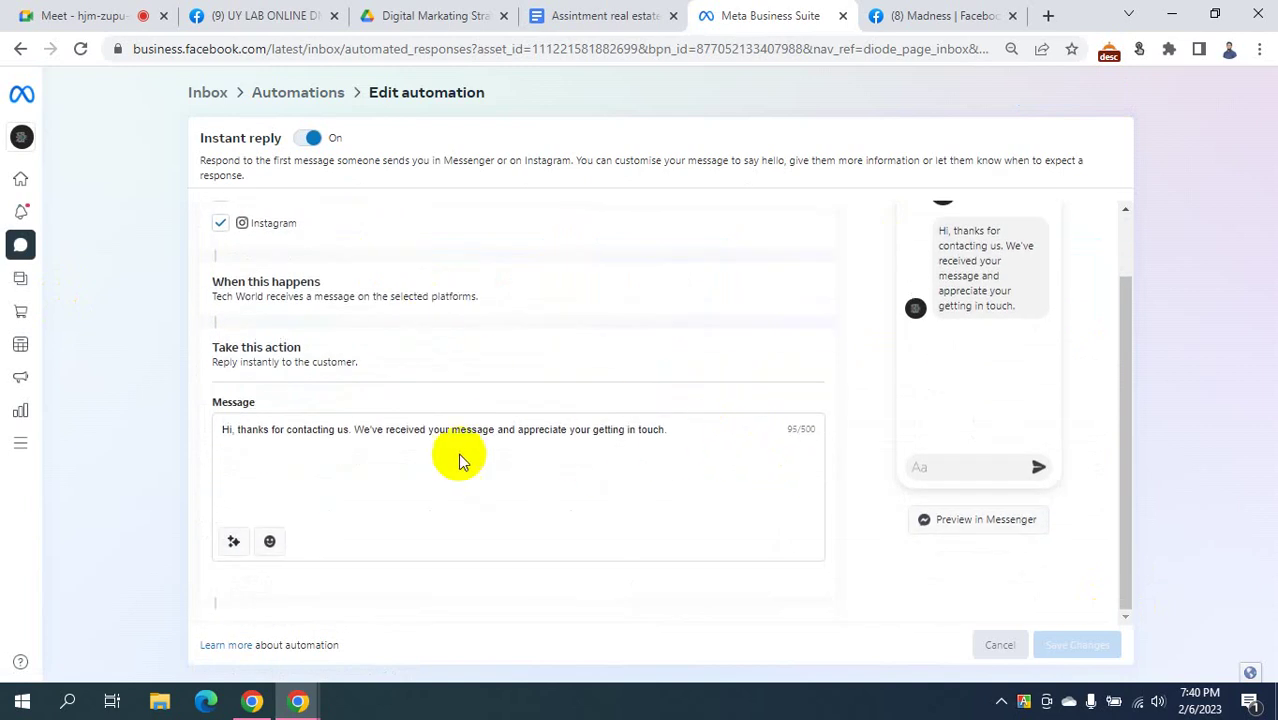
- Change the greeting 'Hi' to 'Hello', add the recipient's full name, and save
double_click(227, 429)
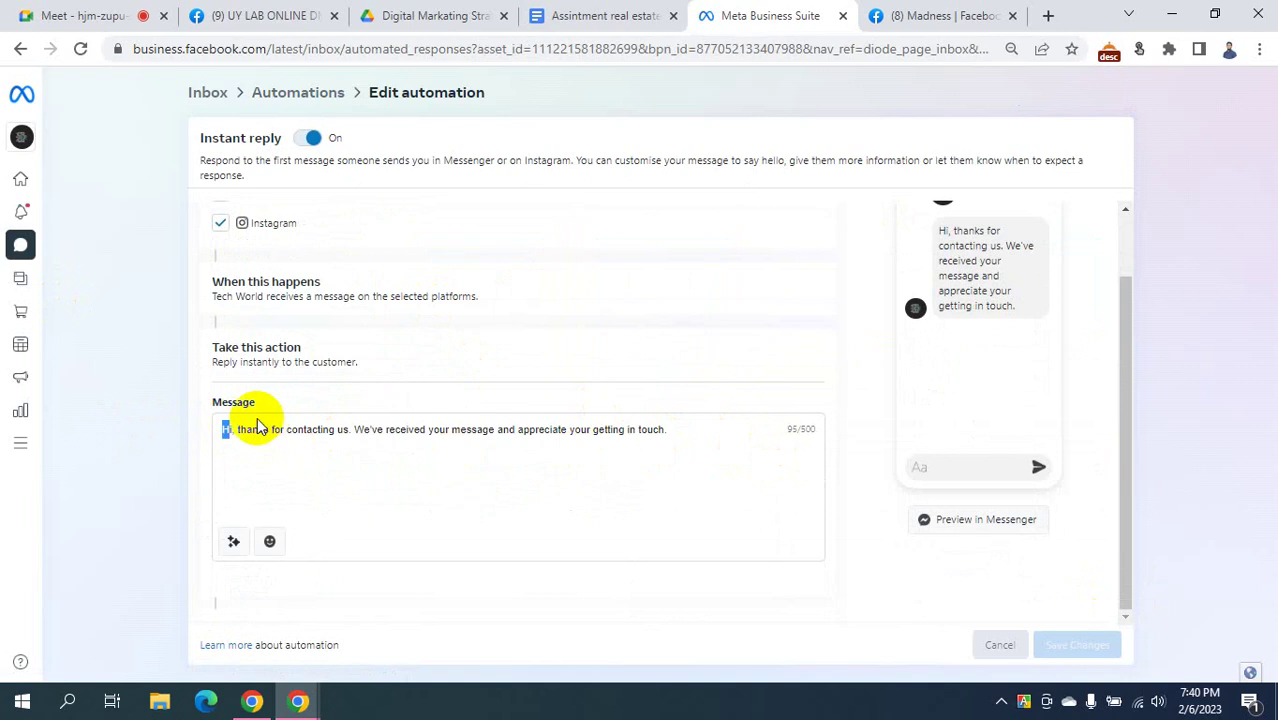
left_click(144, 428)
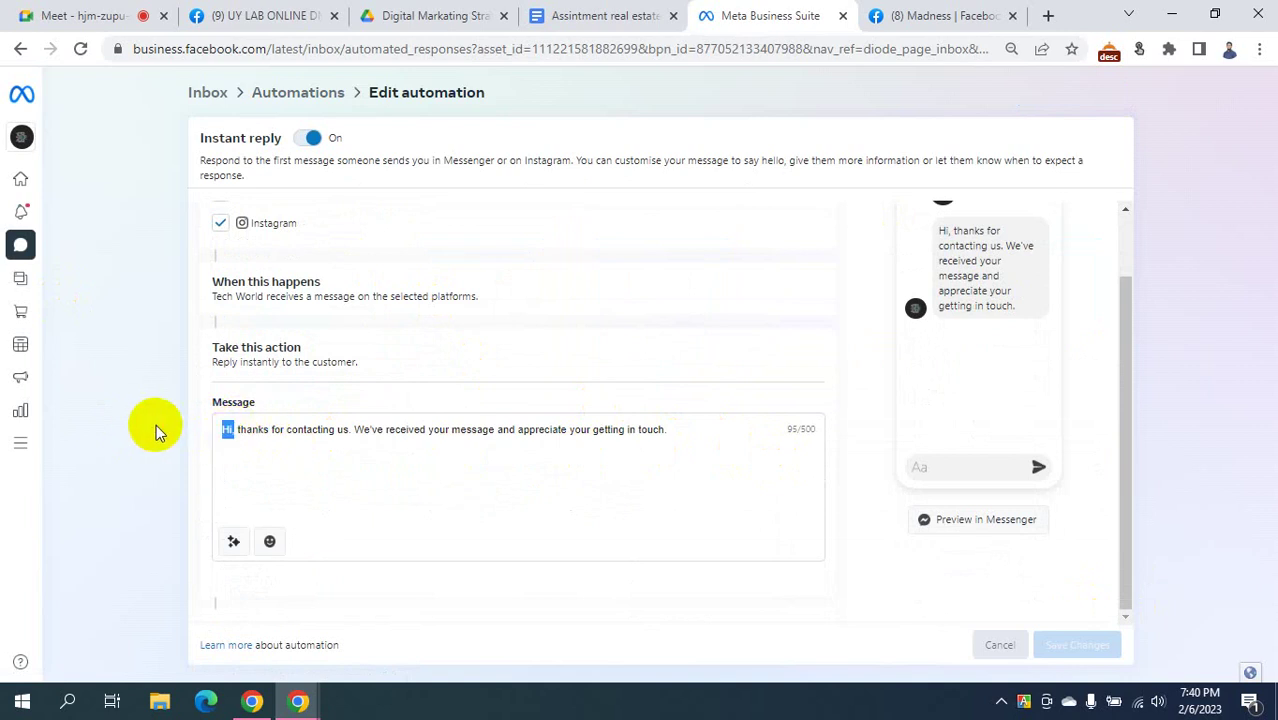
type("Hello")
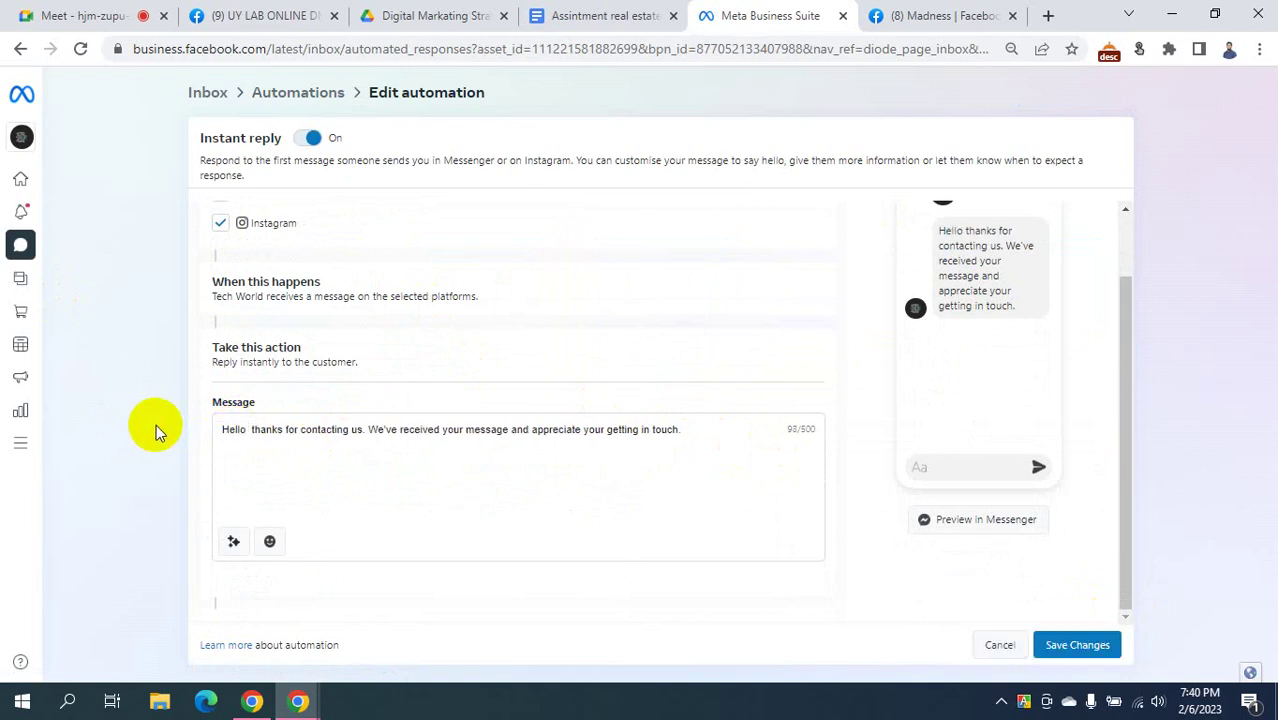
left_click(234, 541)
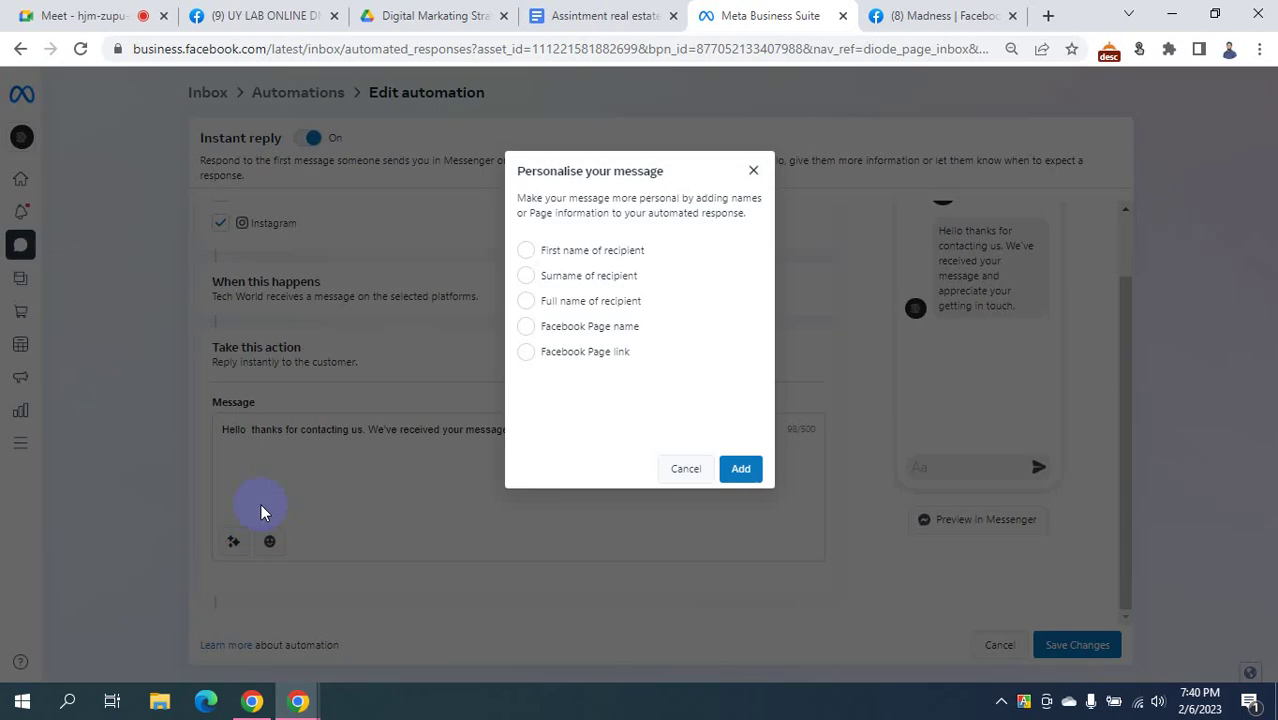
left_click(525, 300)
left_click(742, 469)
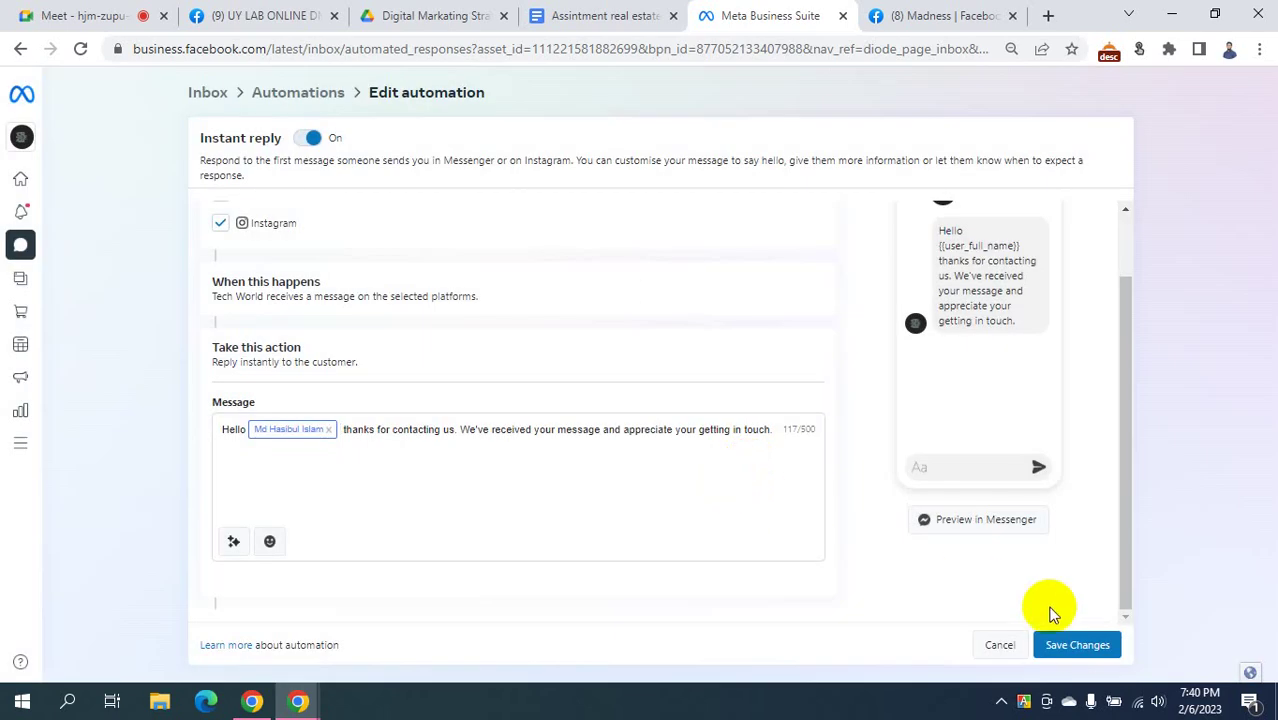
left_click(1080, 647)
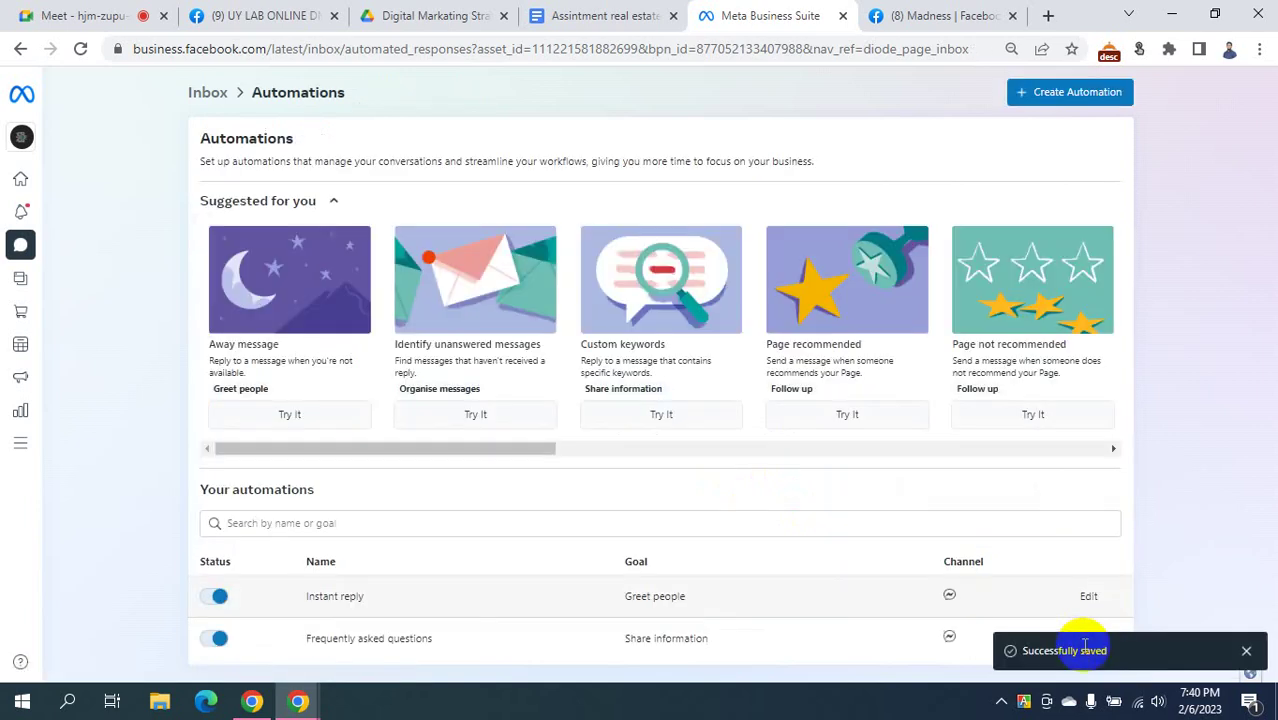
- Dismiss the saved toast and start editing the Frequently asked questions automation
left_click(1246, 650)
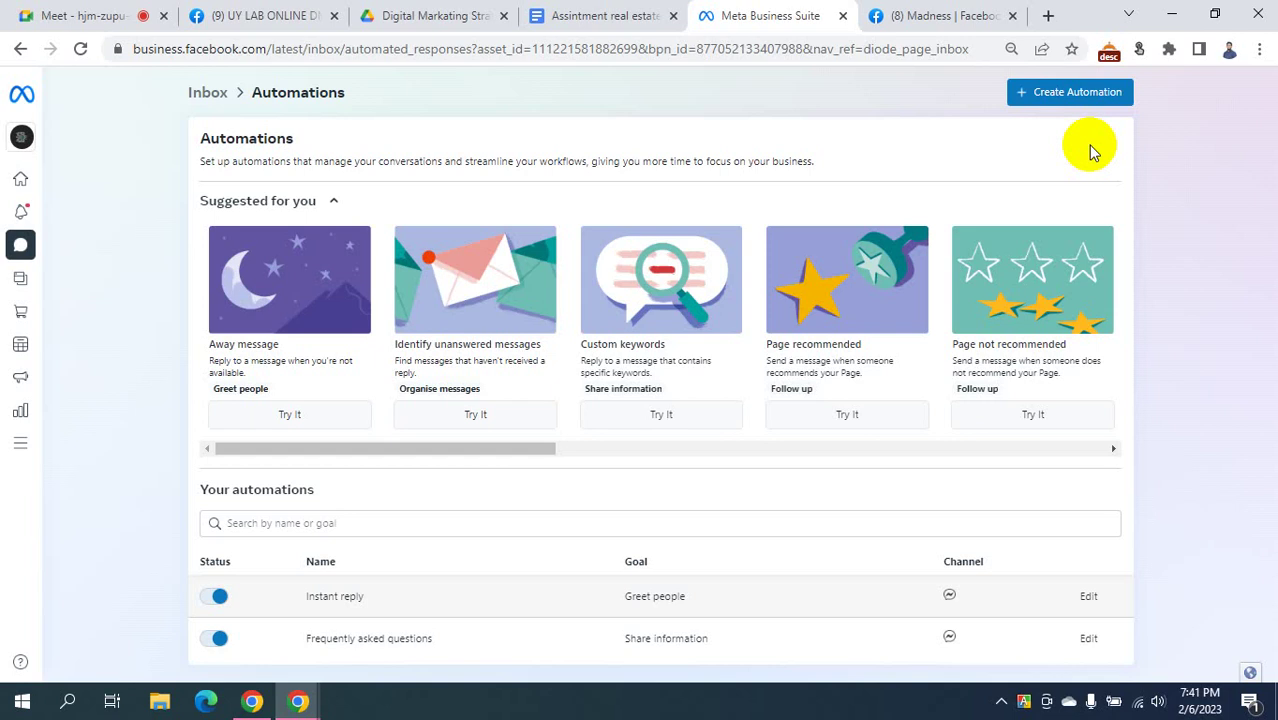
left_click(305, 640)
left_click_drag(305, 640, 424, 640)
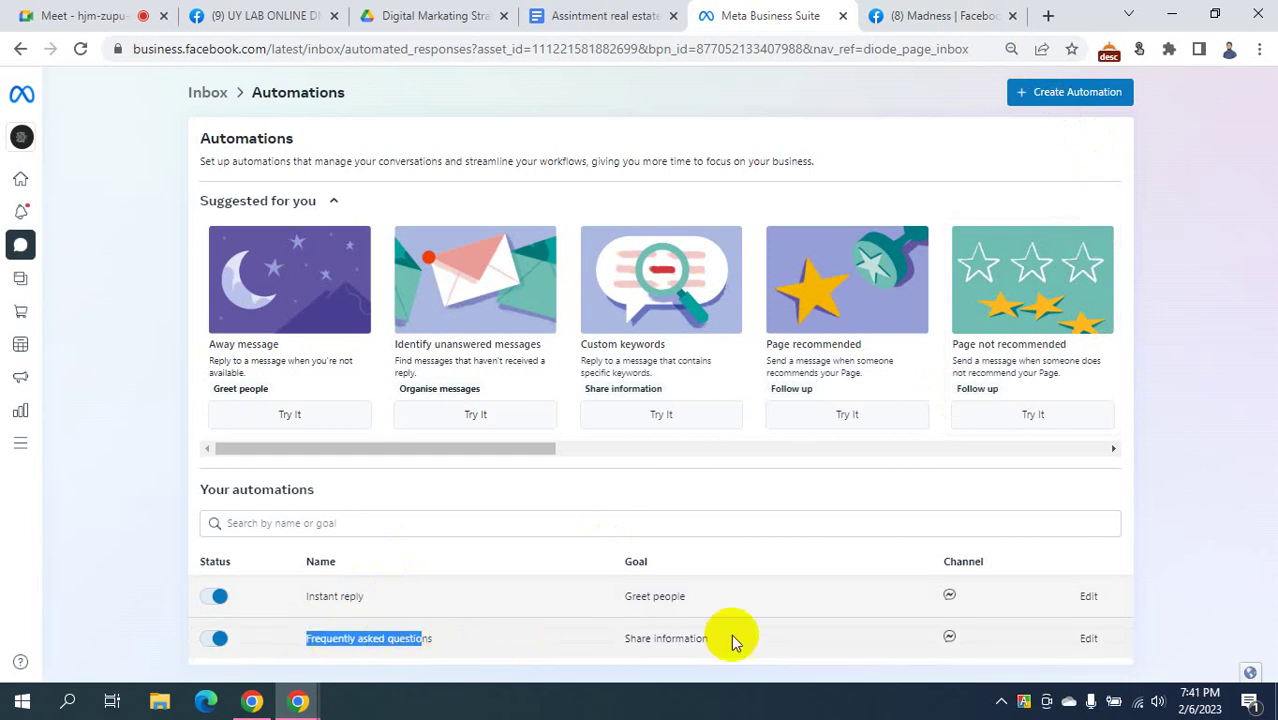
left_click(1090, 639)
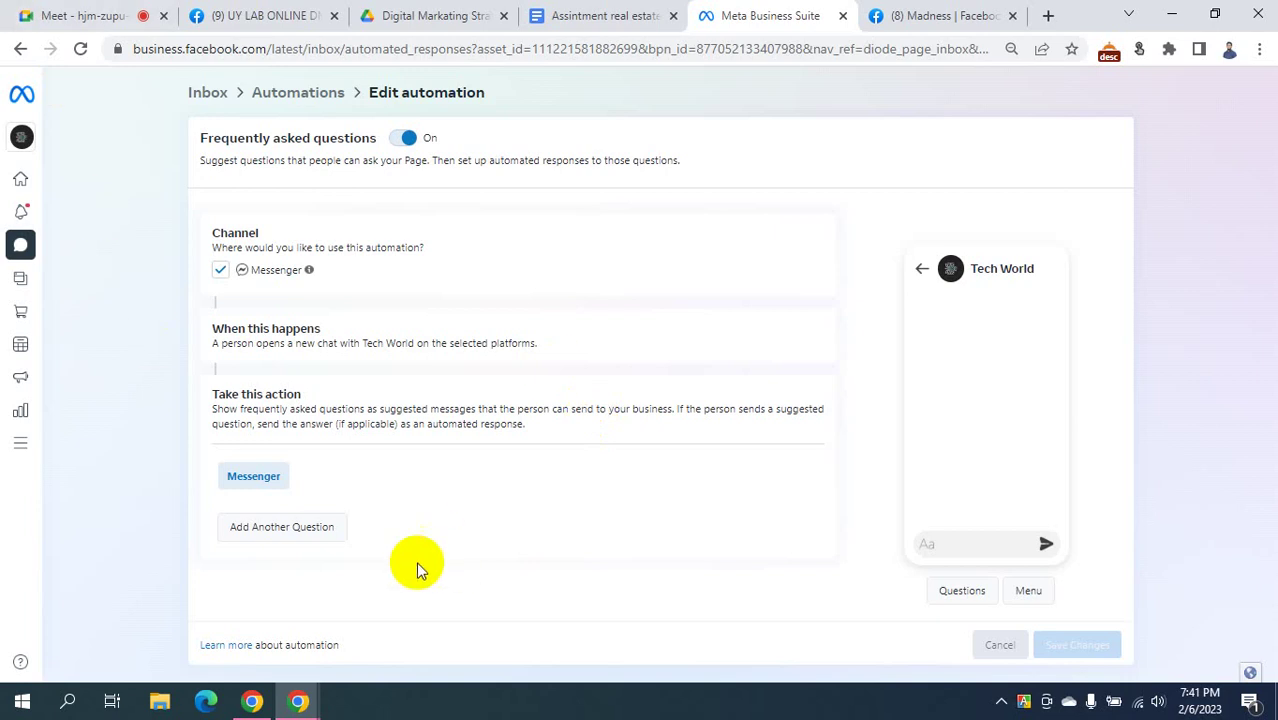
- Add Question 1 to the FAQ and expand its Question and Message fields
left_click(296, 535)
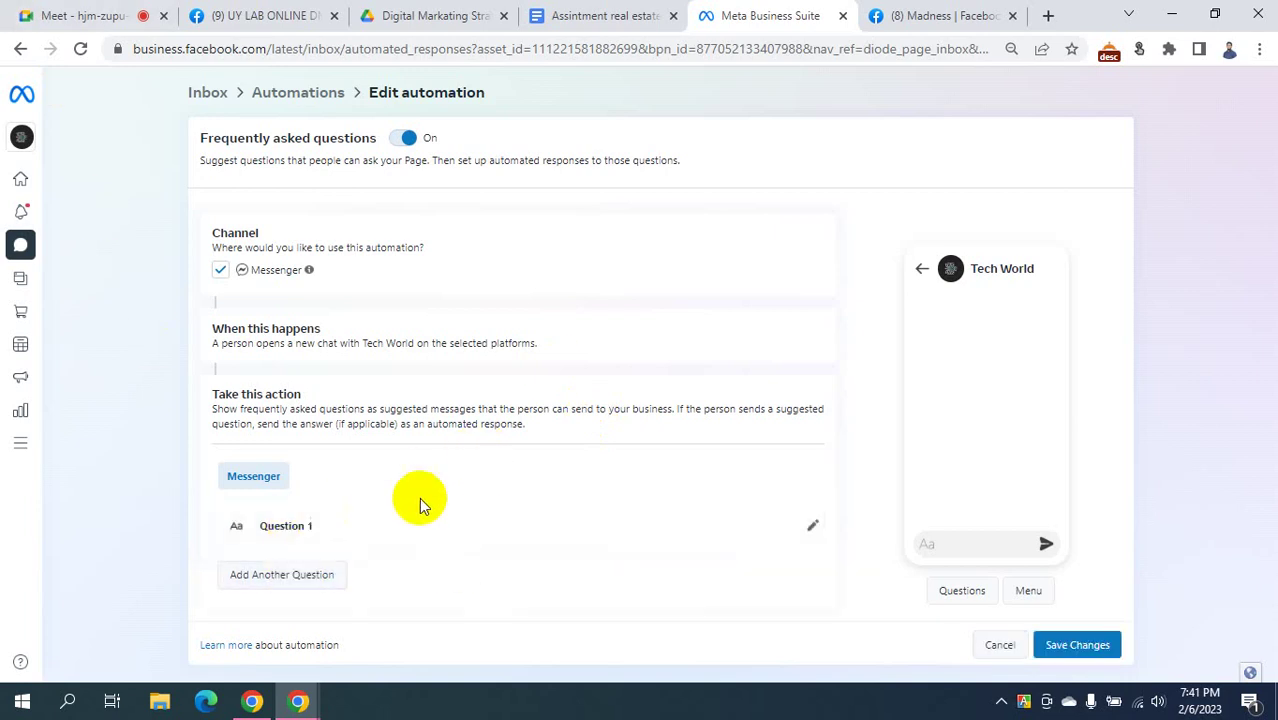
left_click(296, 535)
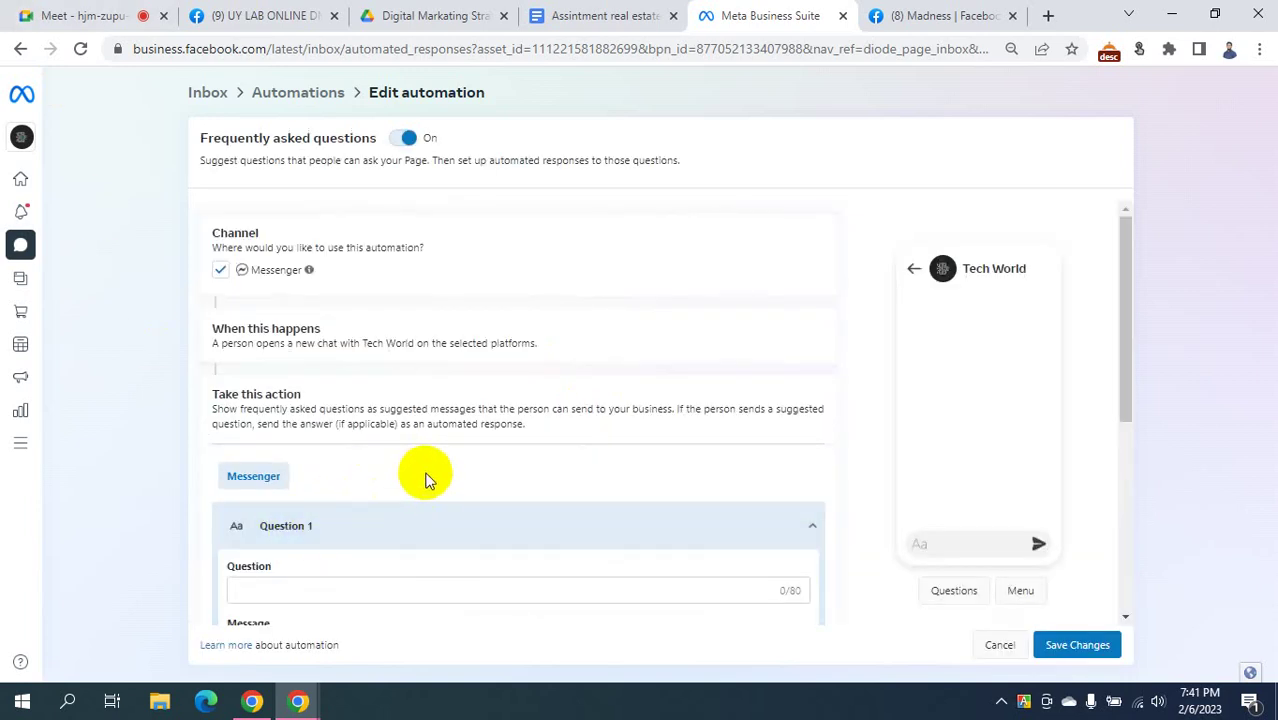
scroll(425, 478, "down", 1)
scroll(389, 472, "down", 3)
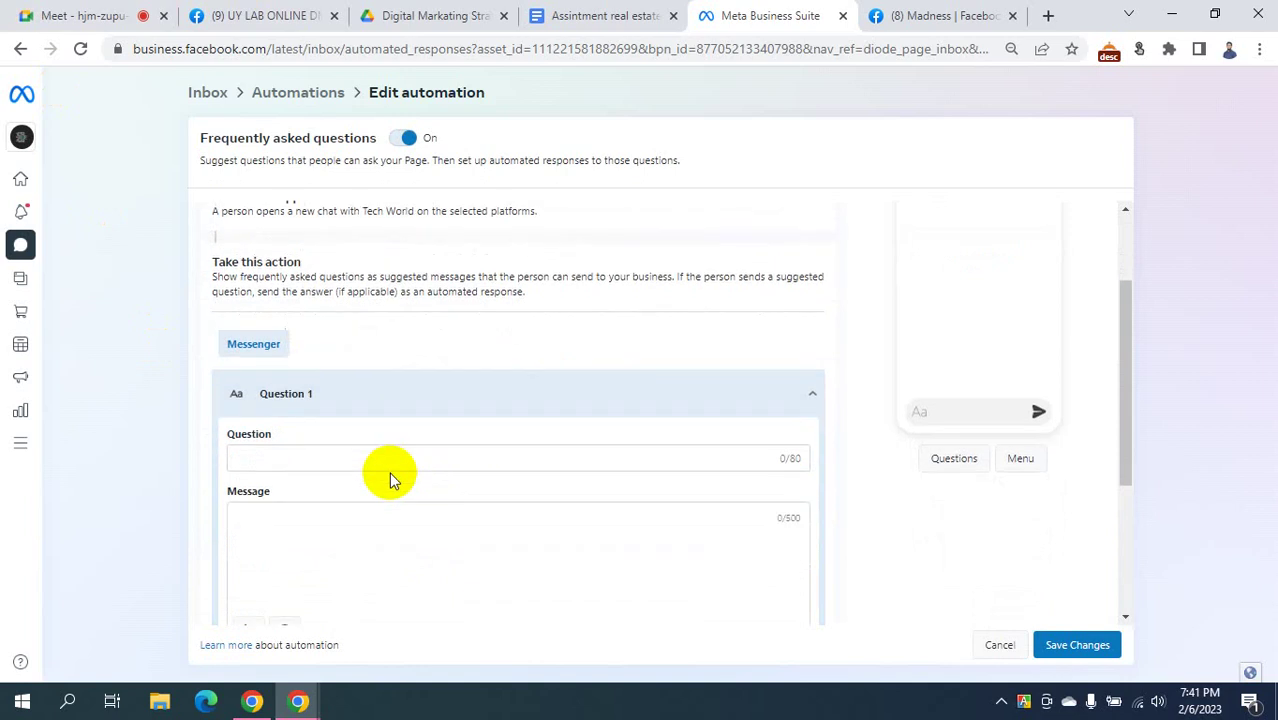
scroll(324, 348, "up", 1)
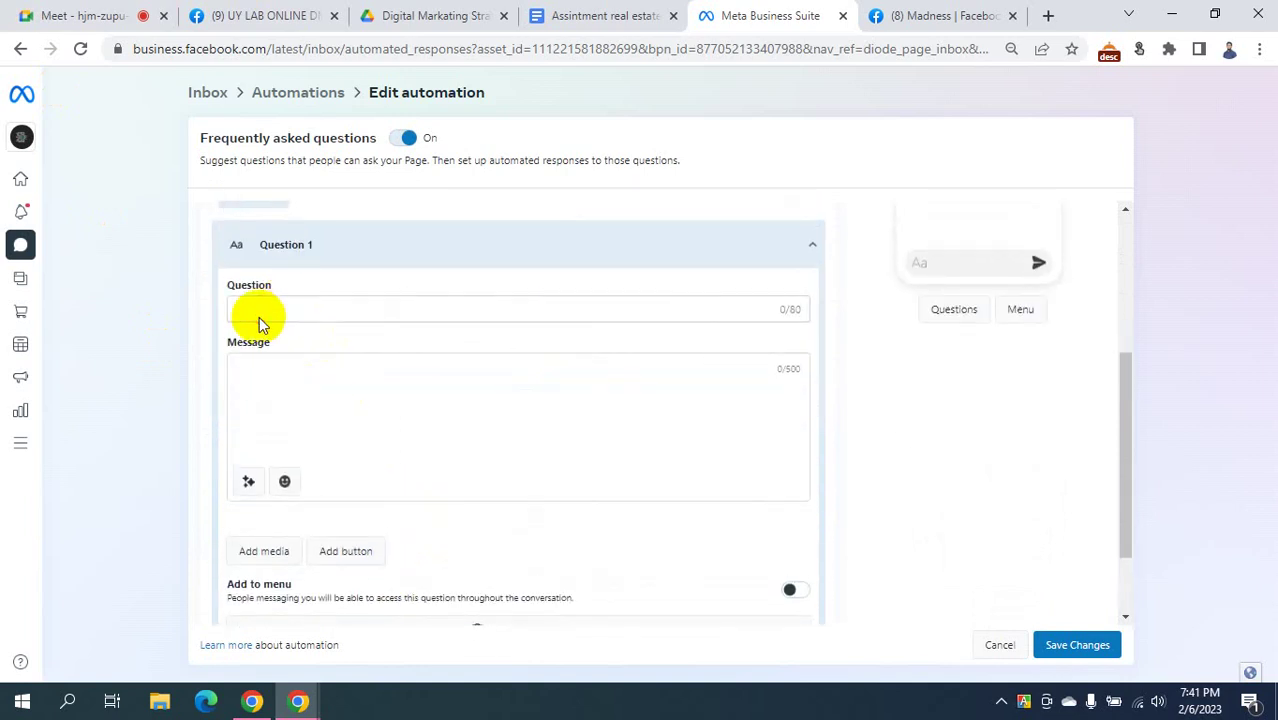
left_click(255, 373)
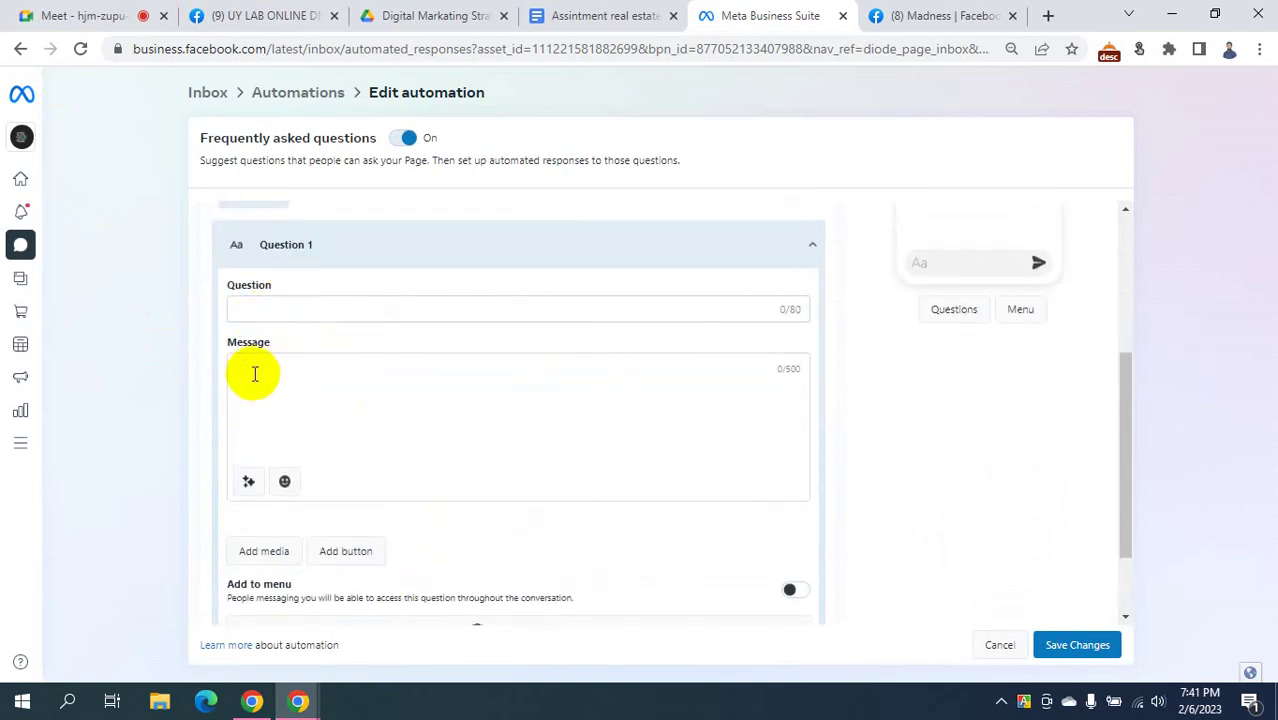
left_click(257, 311)
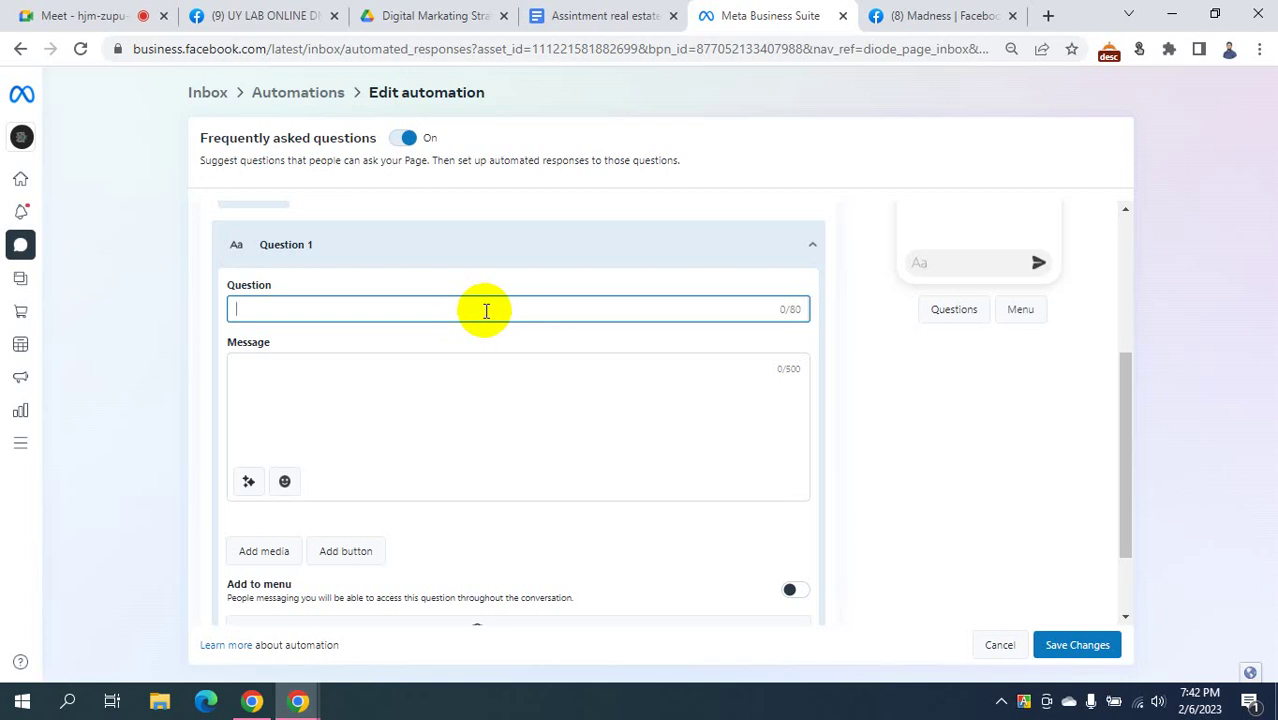
- Move between the Question and Message fields, then cancel and choose Save
left_click(271, 371)
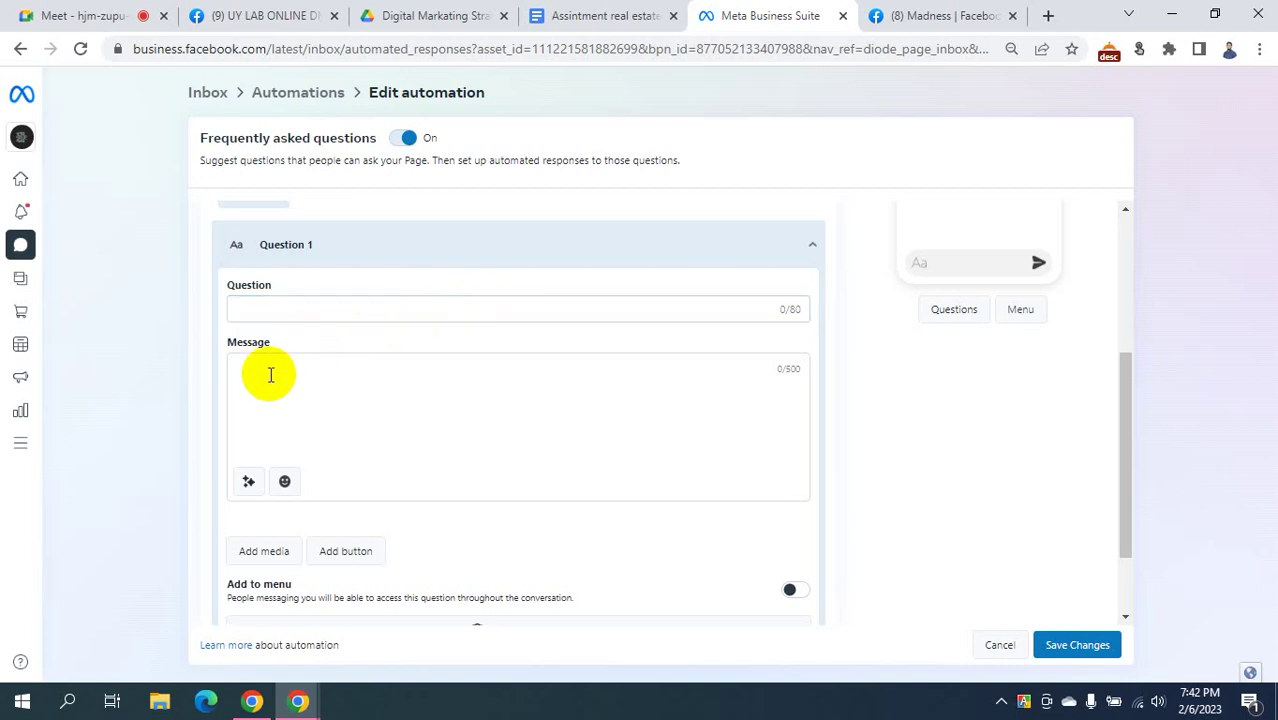
scroll(271, 373, "down", 2)
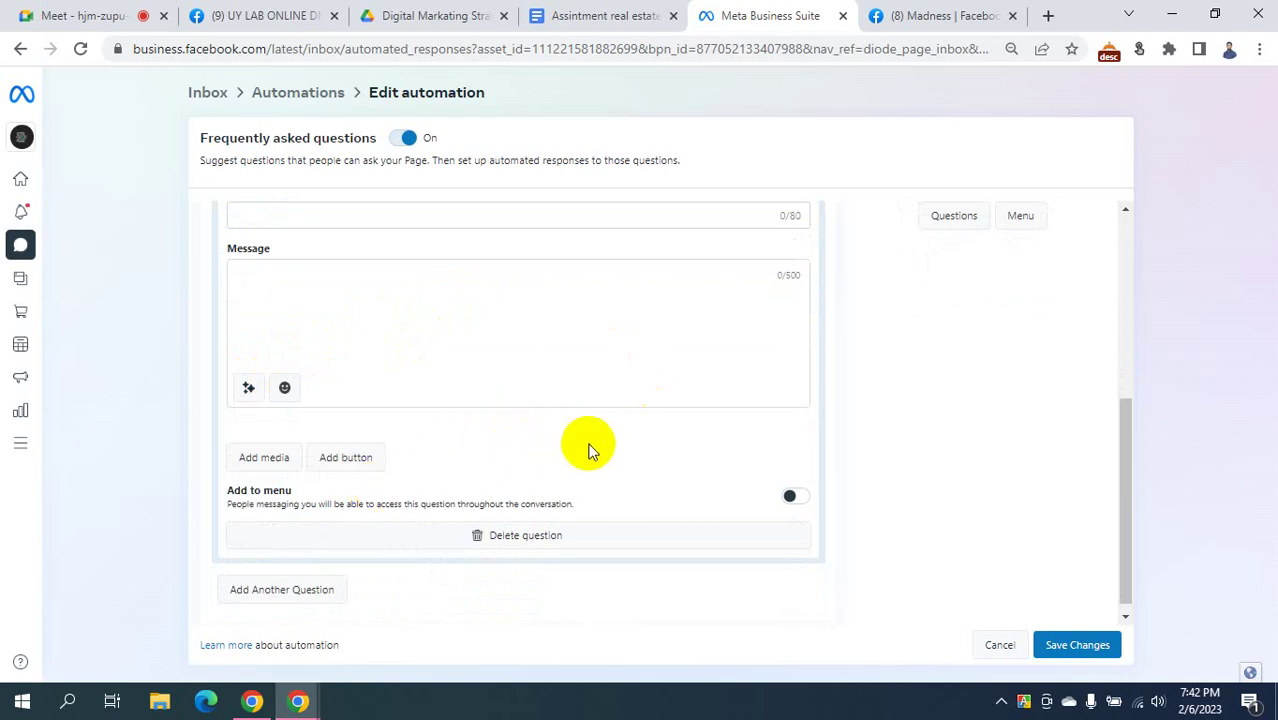
scroll(422, 385, "up", 1)
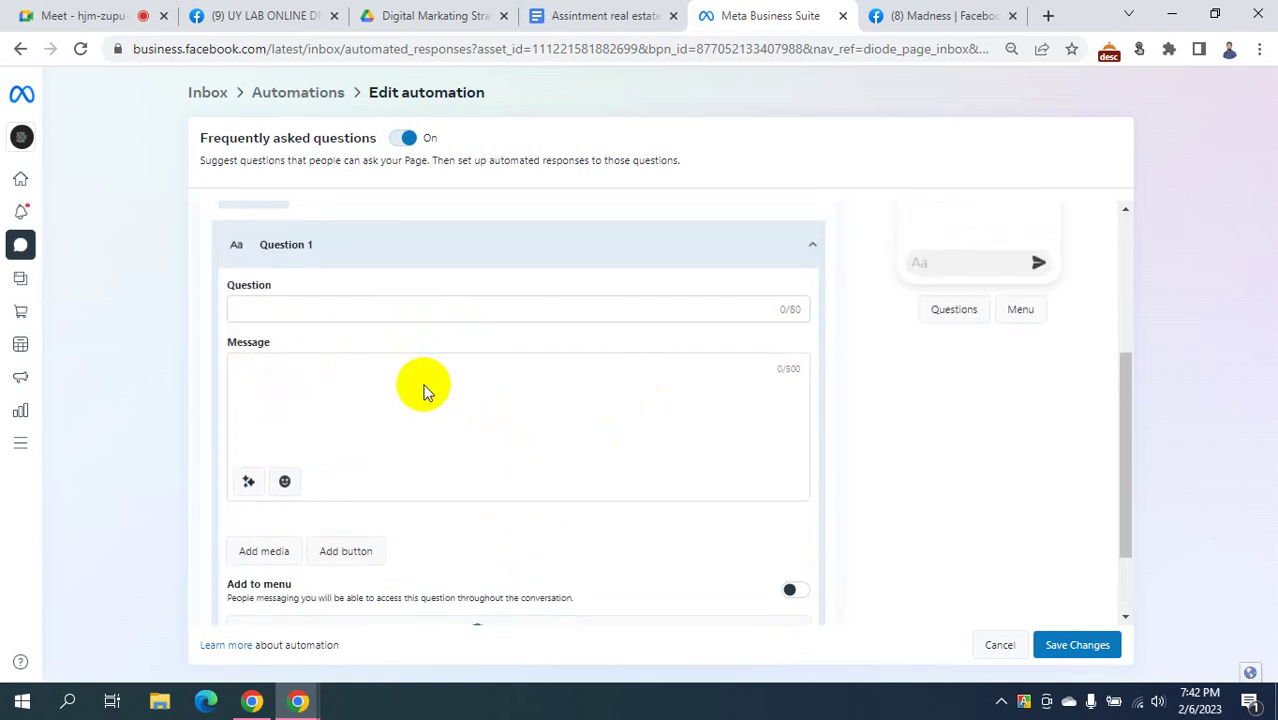
left_click(278, 303)
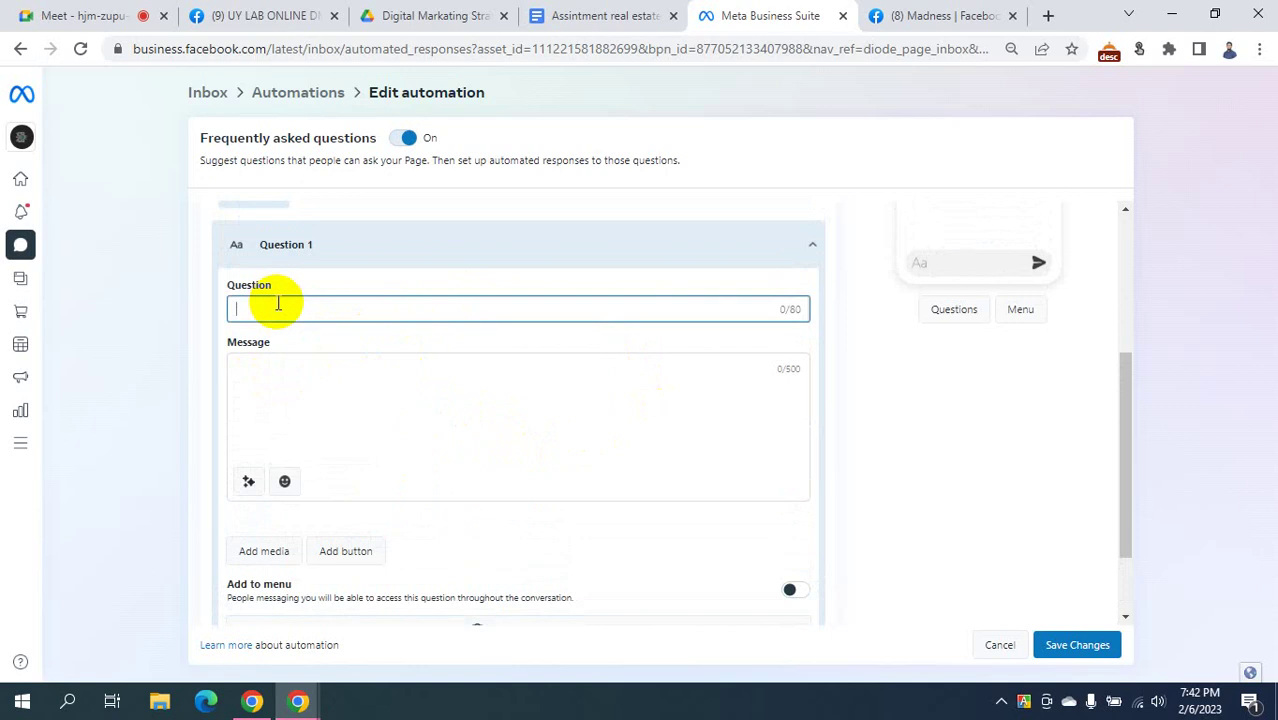
left_click(267, 374)
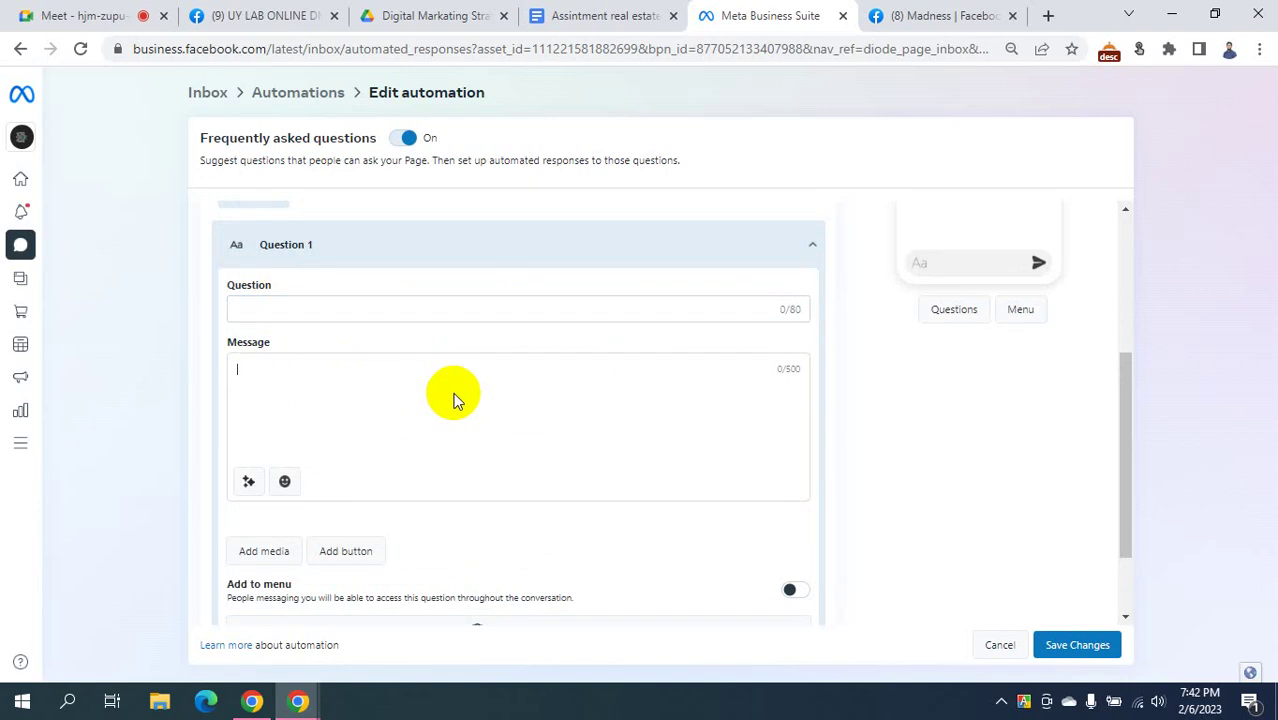
scroll(295, 335, "down", 1)
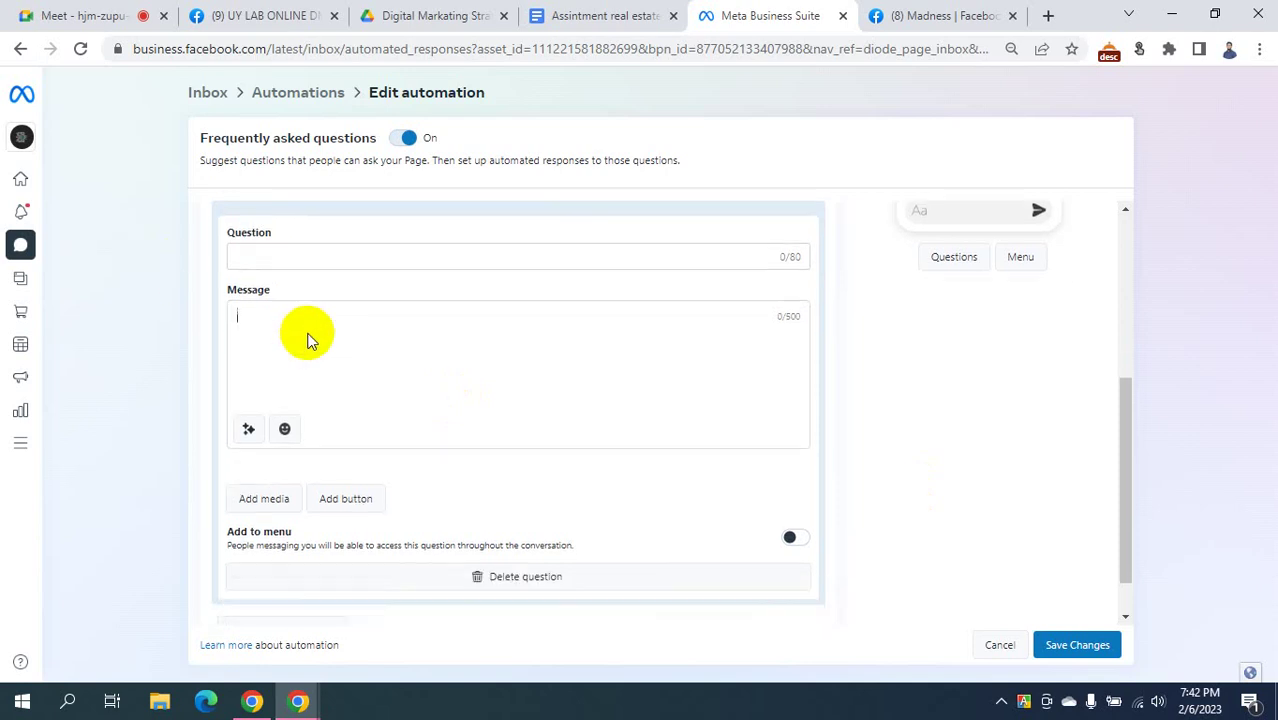
scroll(307, 338, "up", 2)
scroll(300, 385, "down", 1)
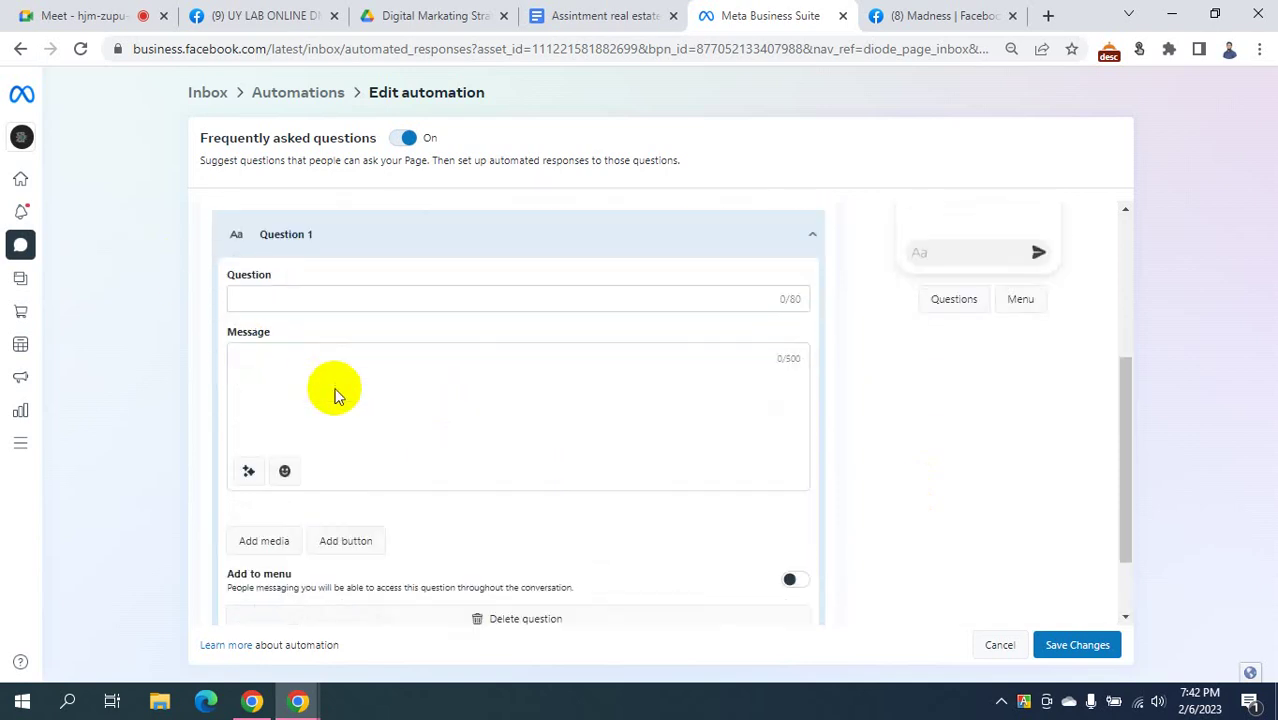
scroll(400, 455, "down", 1)
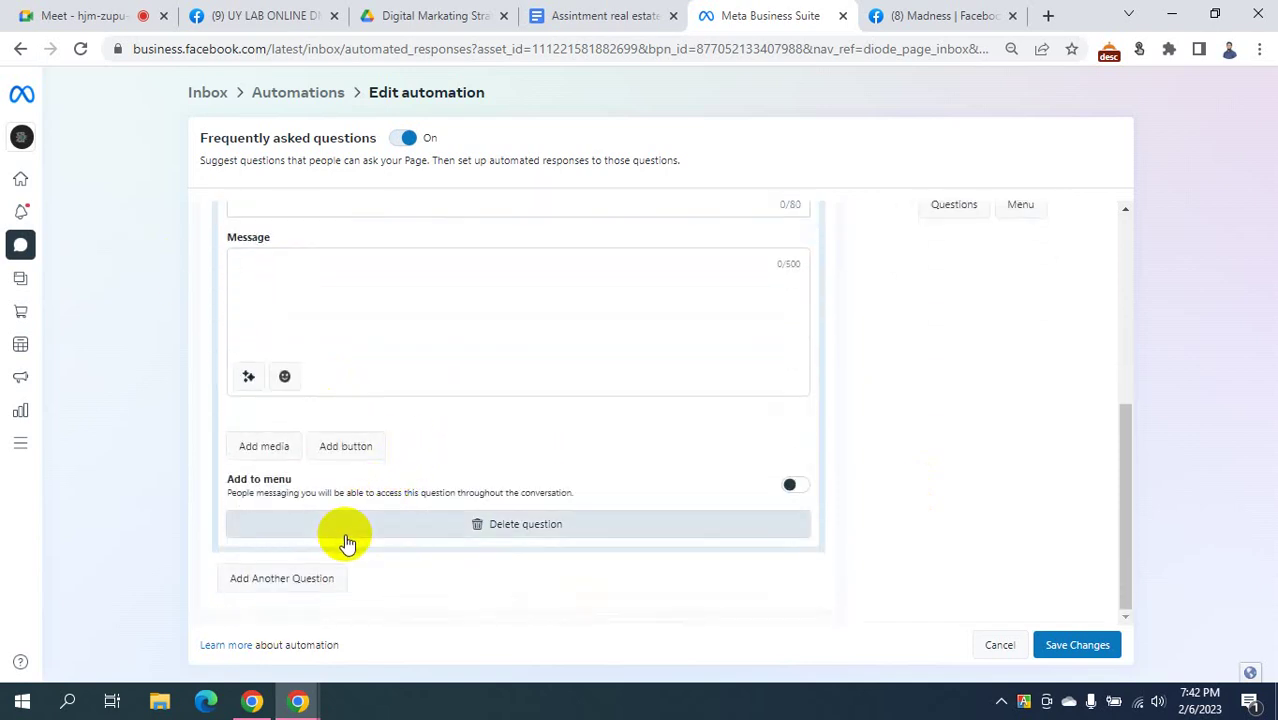
scroll(405, 420, "up", 2)
scroll(700, 540, "down", 1)
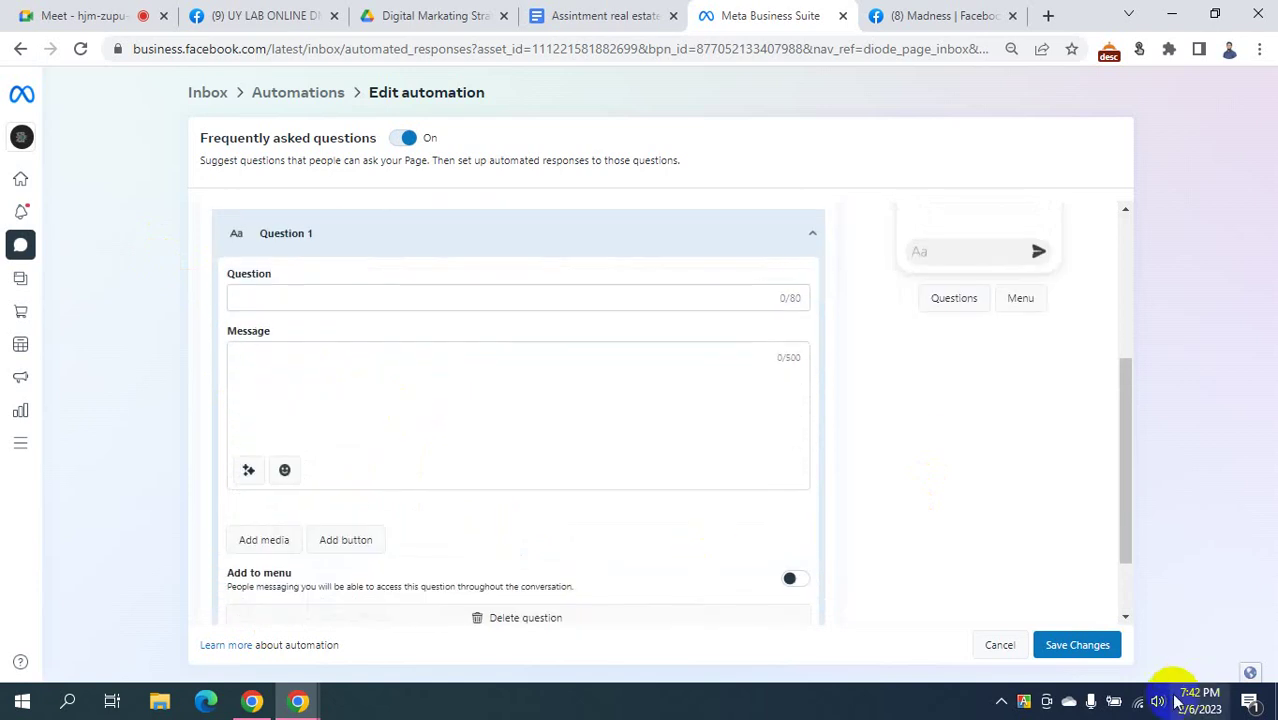
left_click(1000, 646)
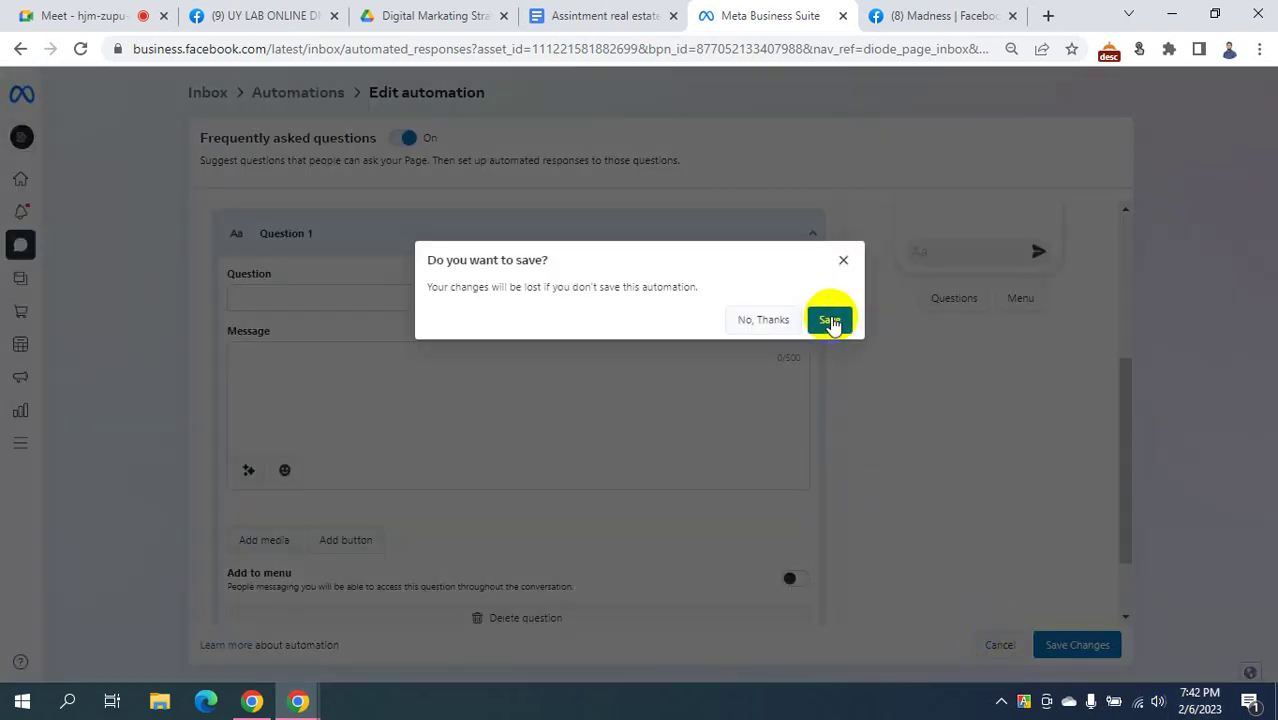
left_click(829, 320)
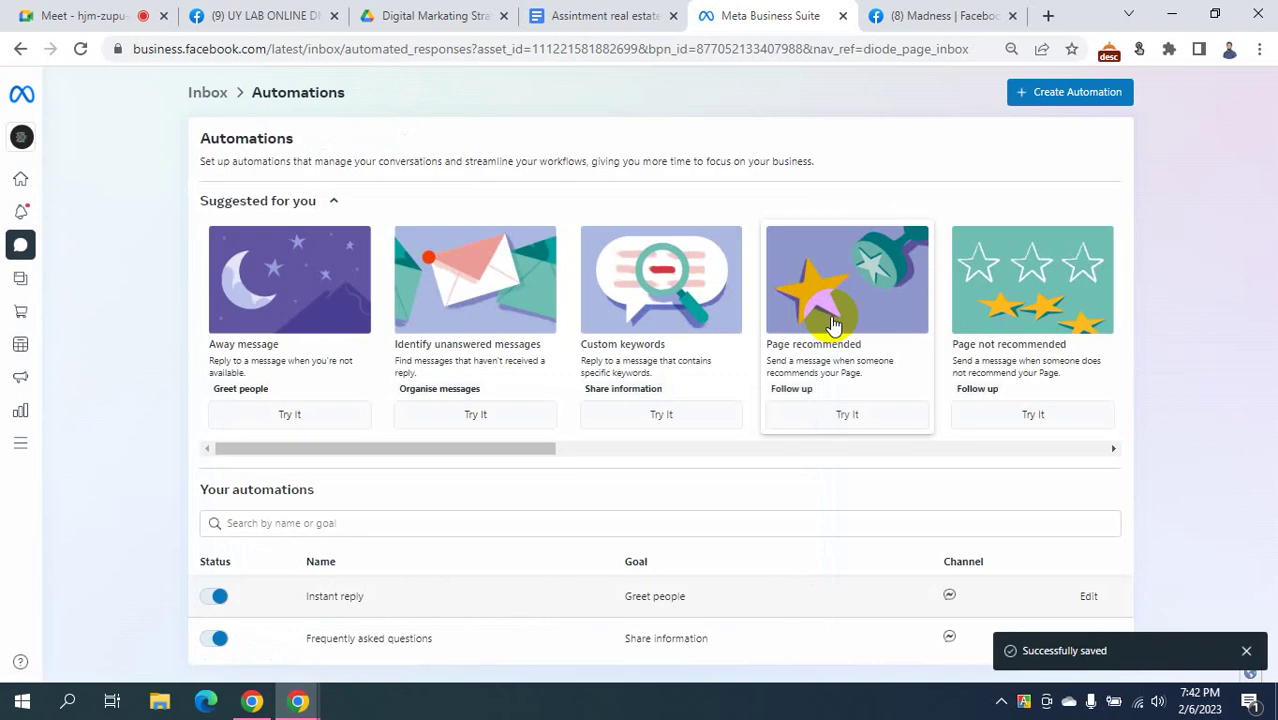
- Dismiss the saved toast and reopen the Frequently asked questions automation
left_click(1246, 651)
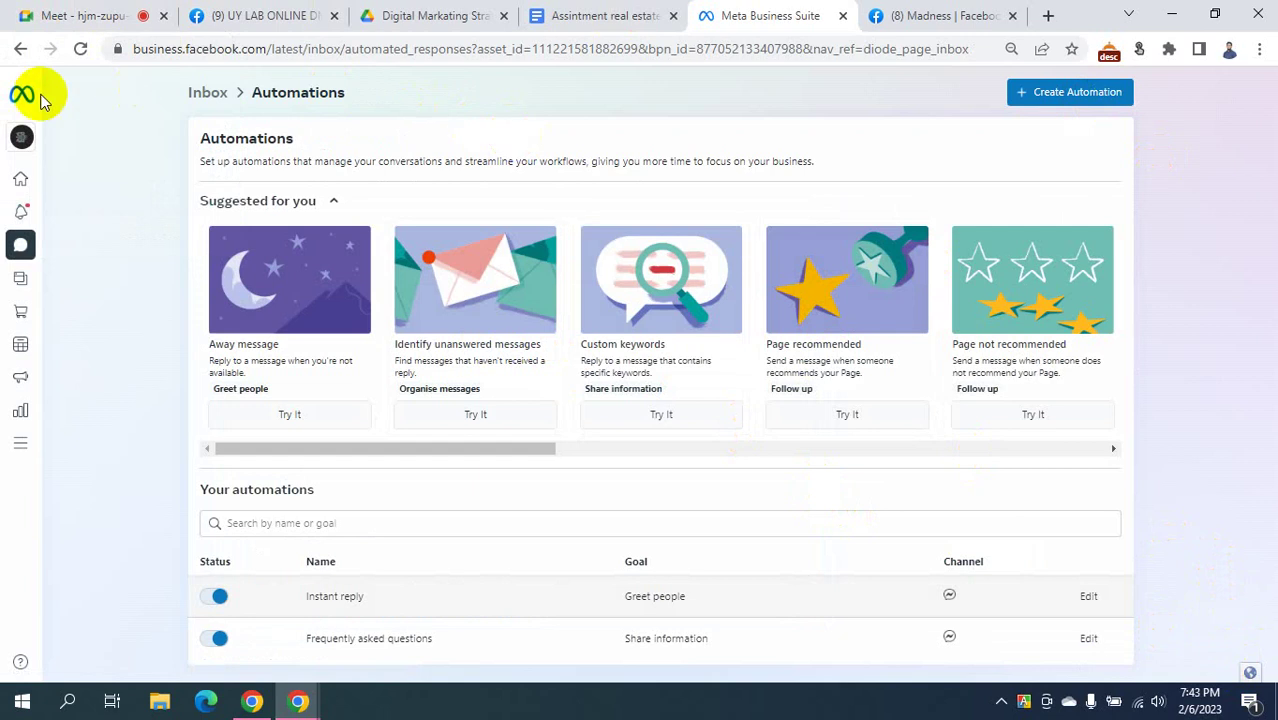
left_click(1087, 640)
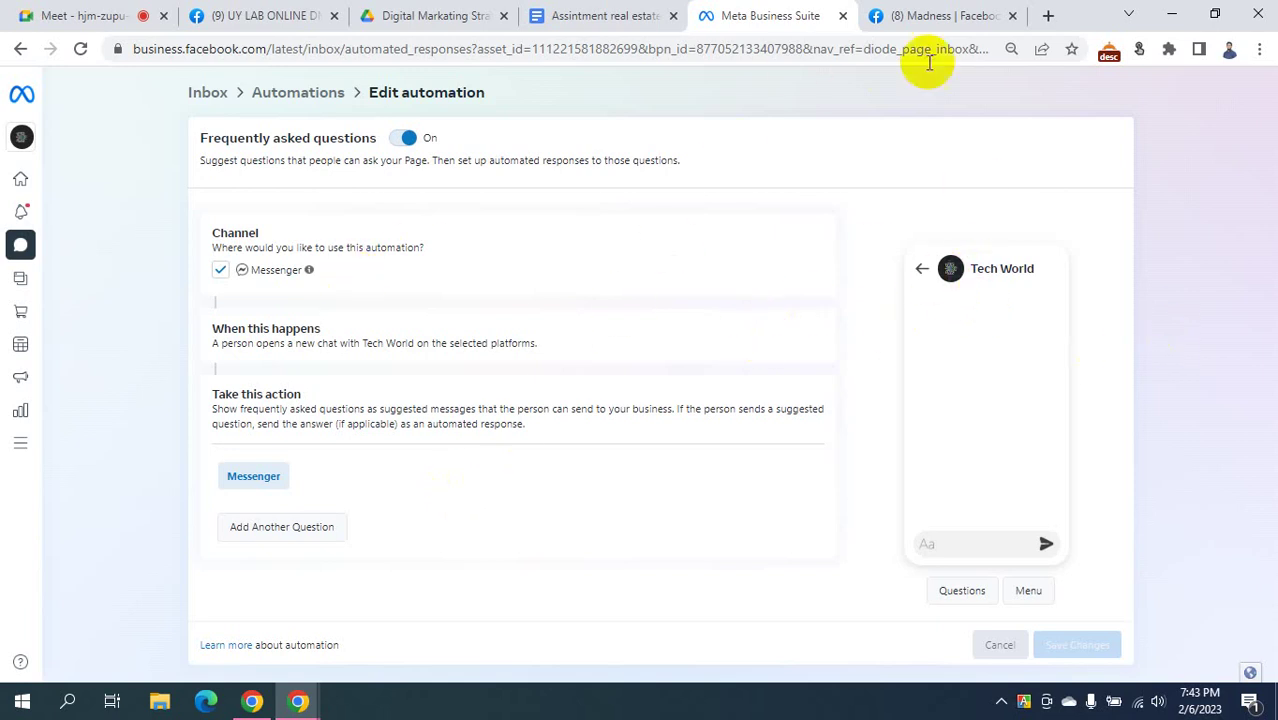
- Go back from the FAQ editor and switch to the Madness gym-wear Facebook tab
left_click(940, 16)
scroll(385, 310, "down", 3)
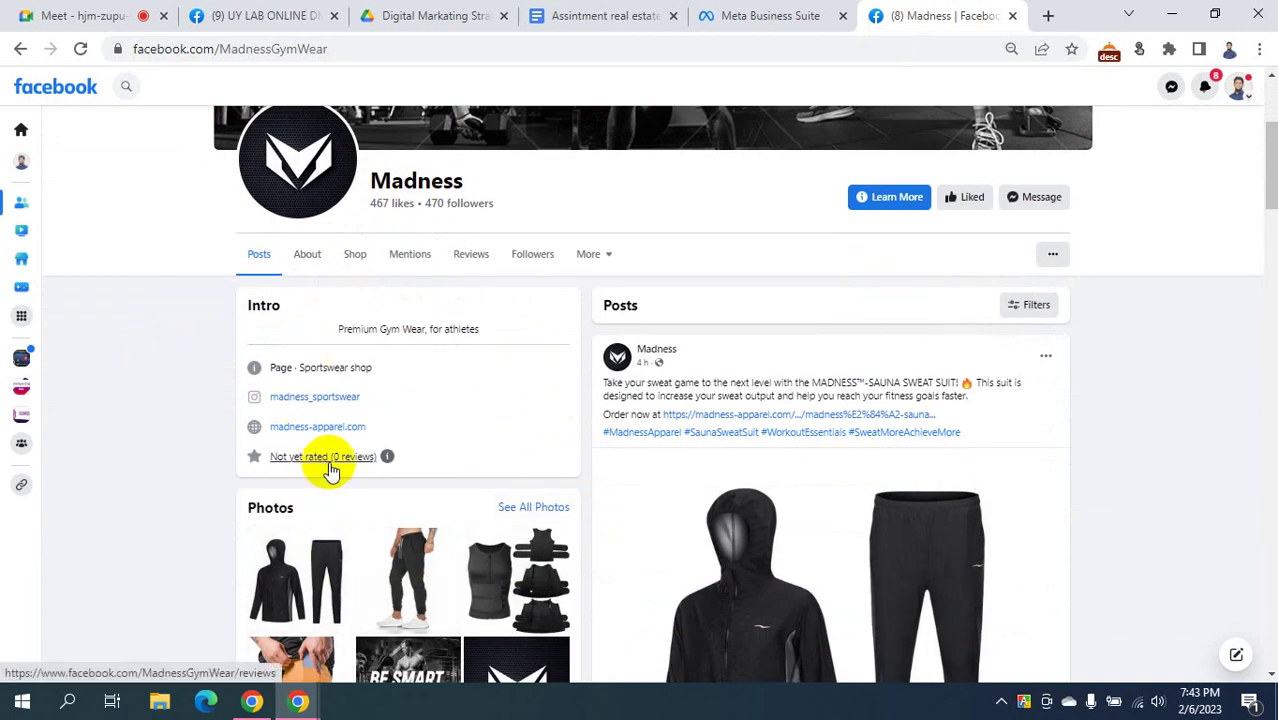
left_click(748, 18)
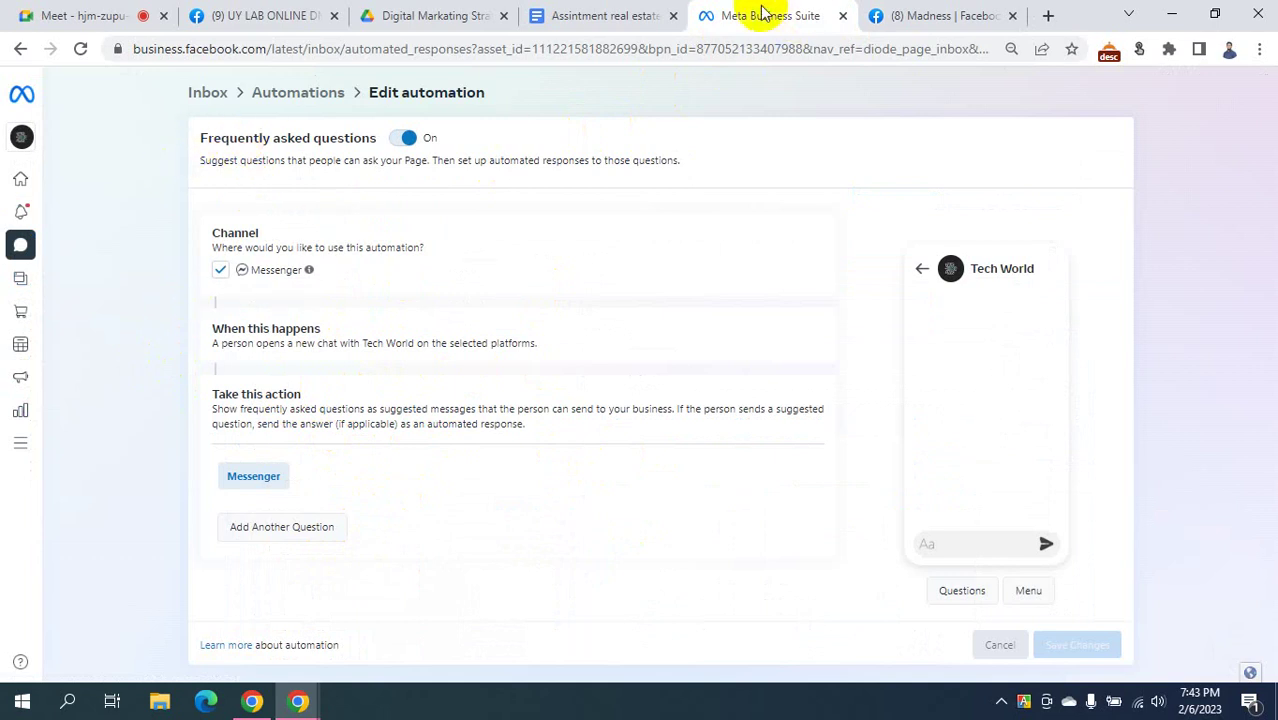
left_click(612, 14)
left_click(757, 12)
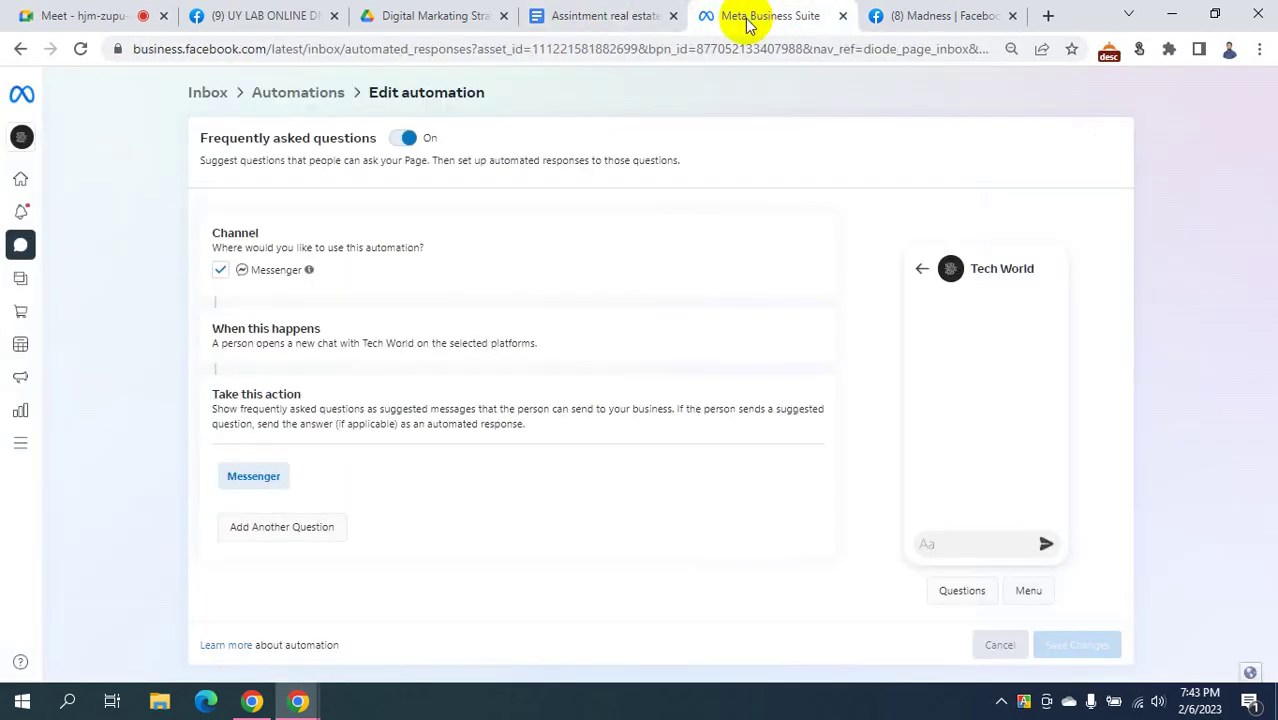
left_click(21, 50)
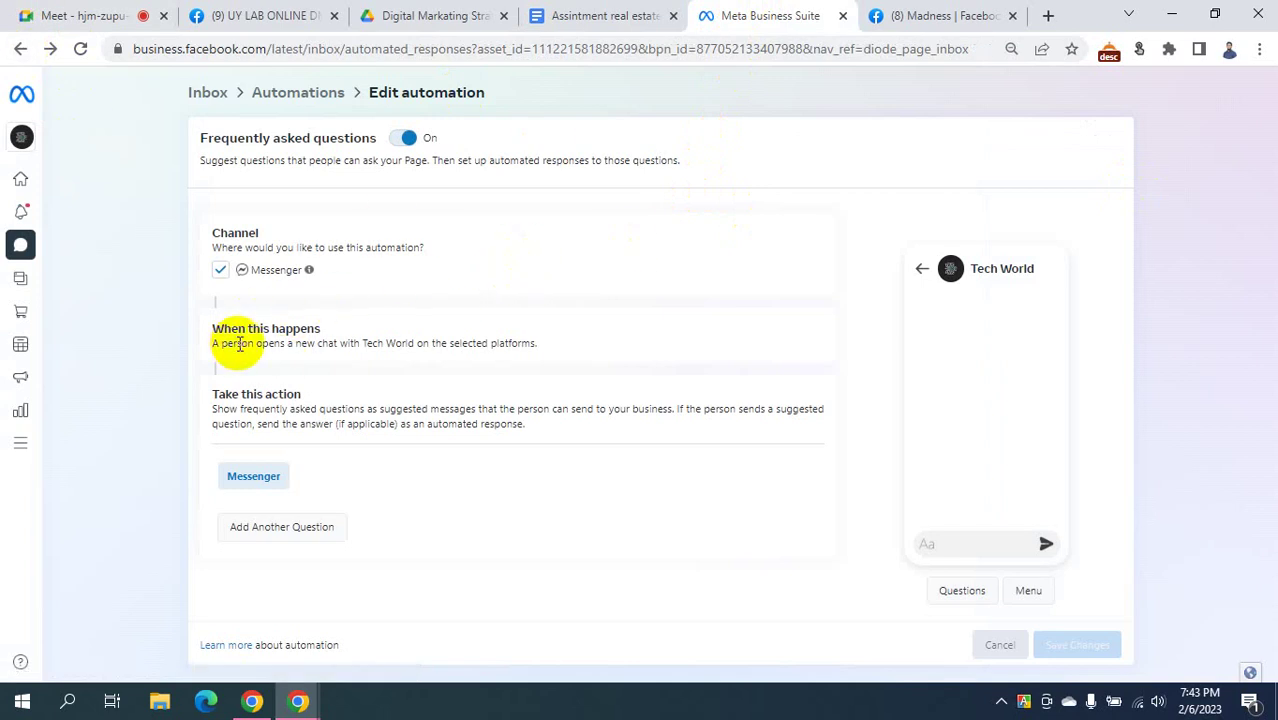
left_click(910, 16)
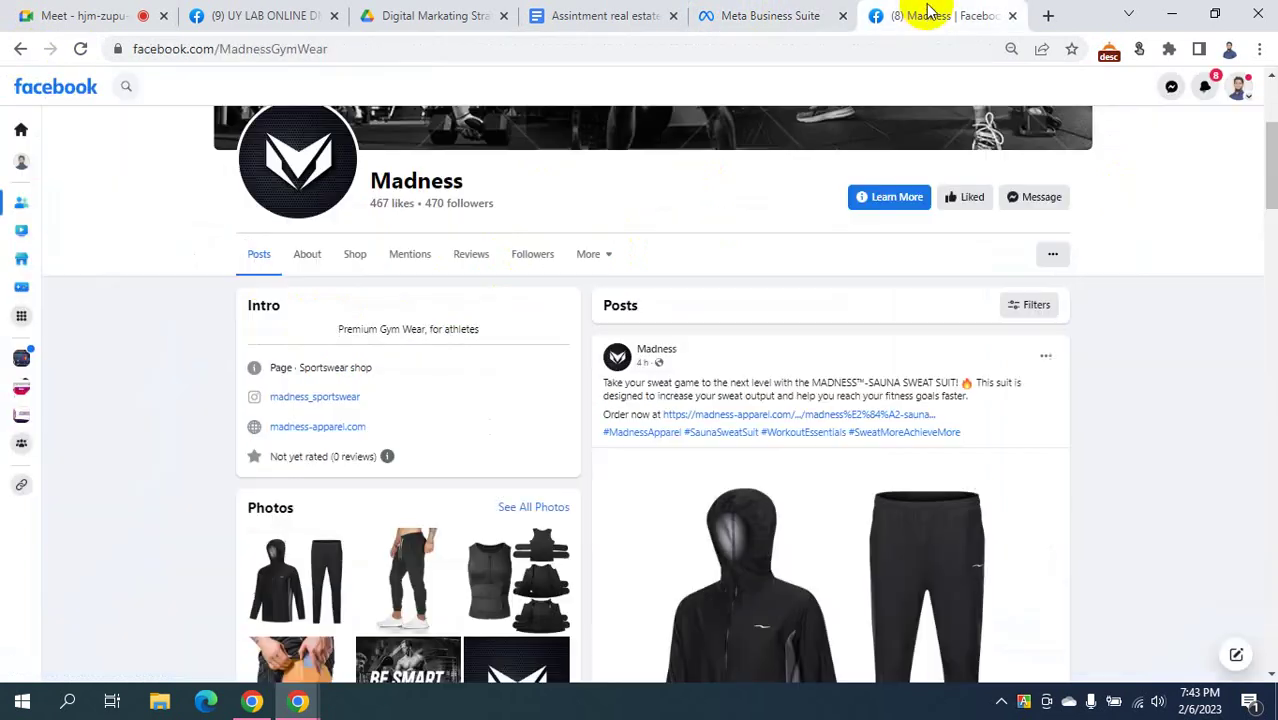
- Search Facebook for 'ebl dia' and open the EBL Skybanking page from the results
scroll(740, 230, "up", 3)
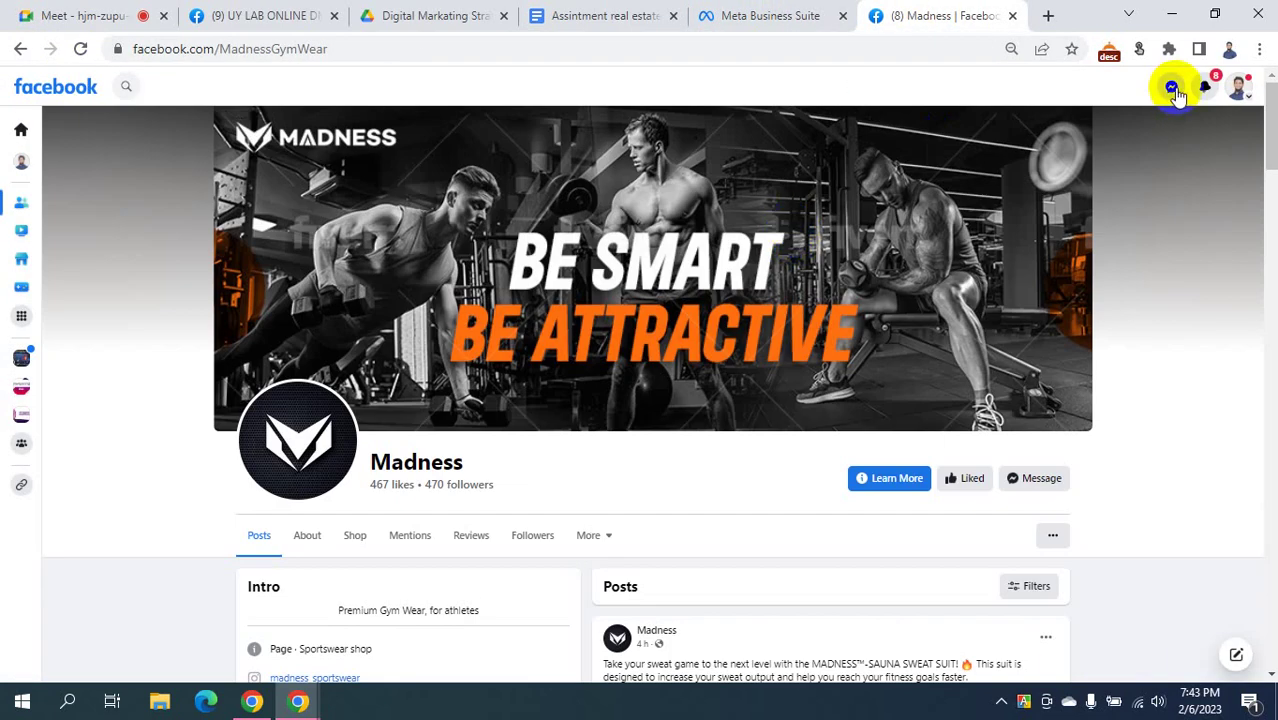
left_click(129, 88)
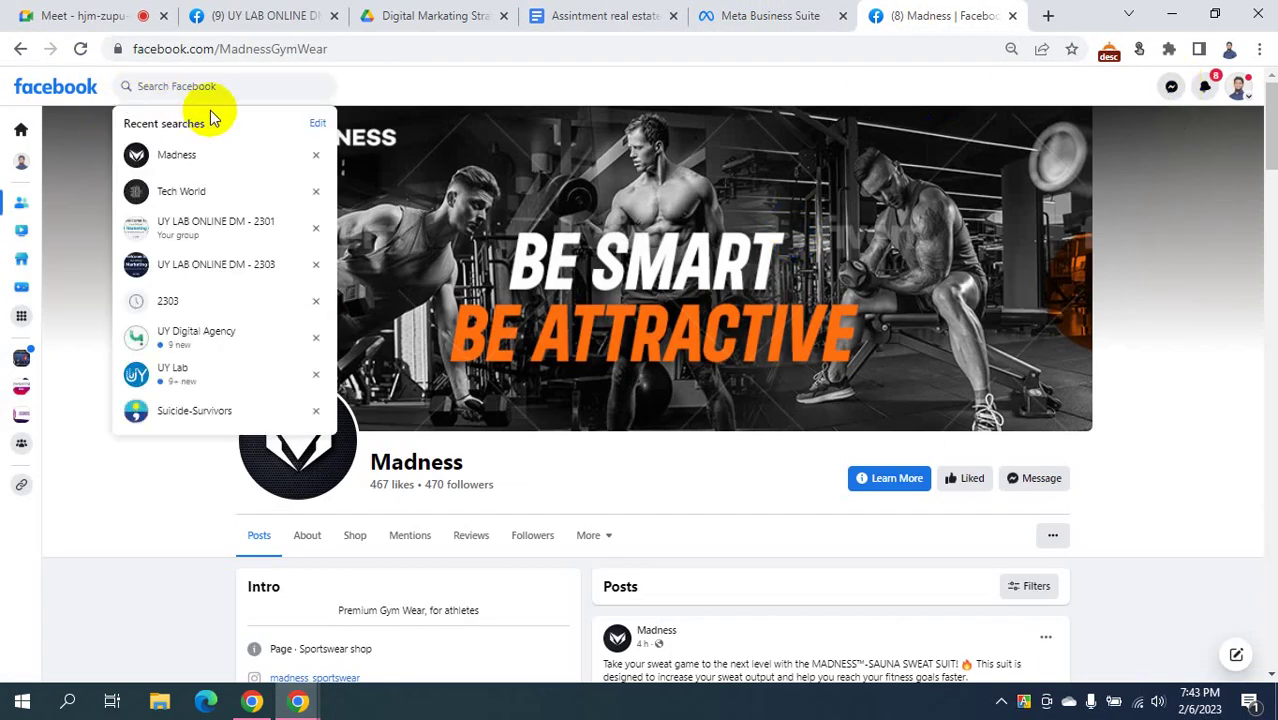
type("eb")
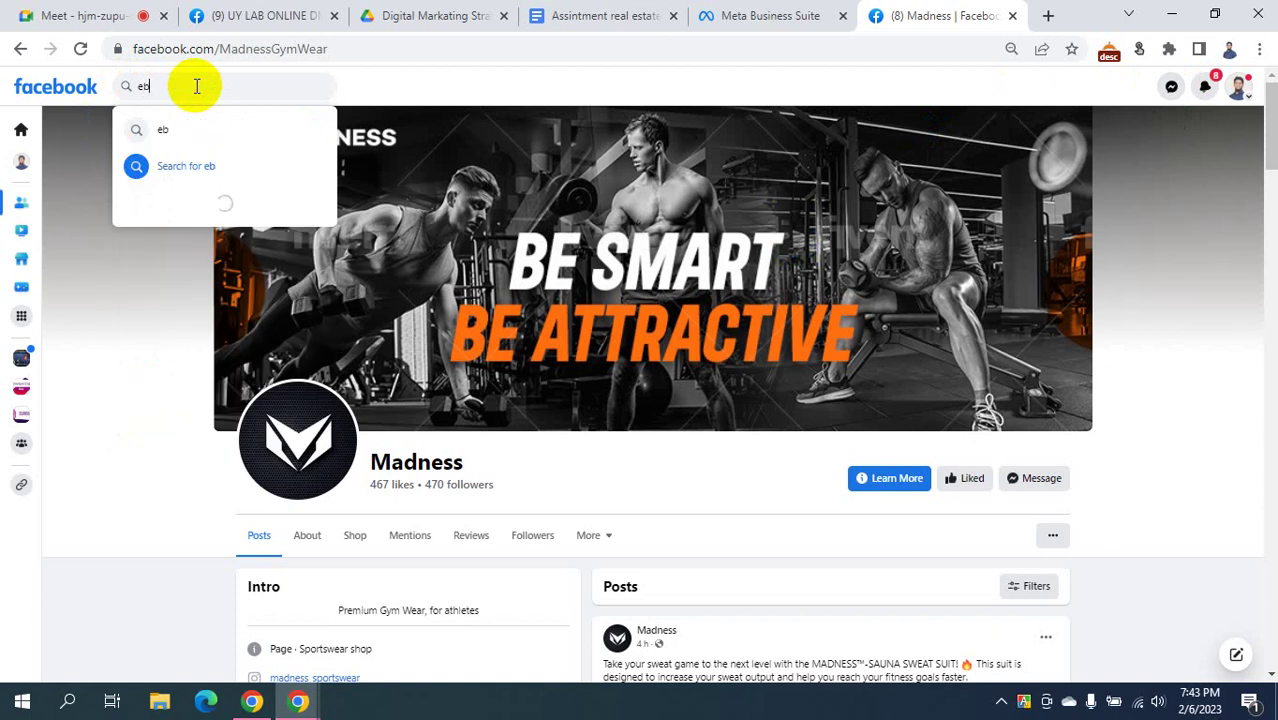
type("l di")
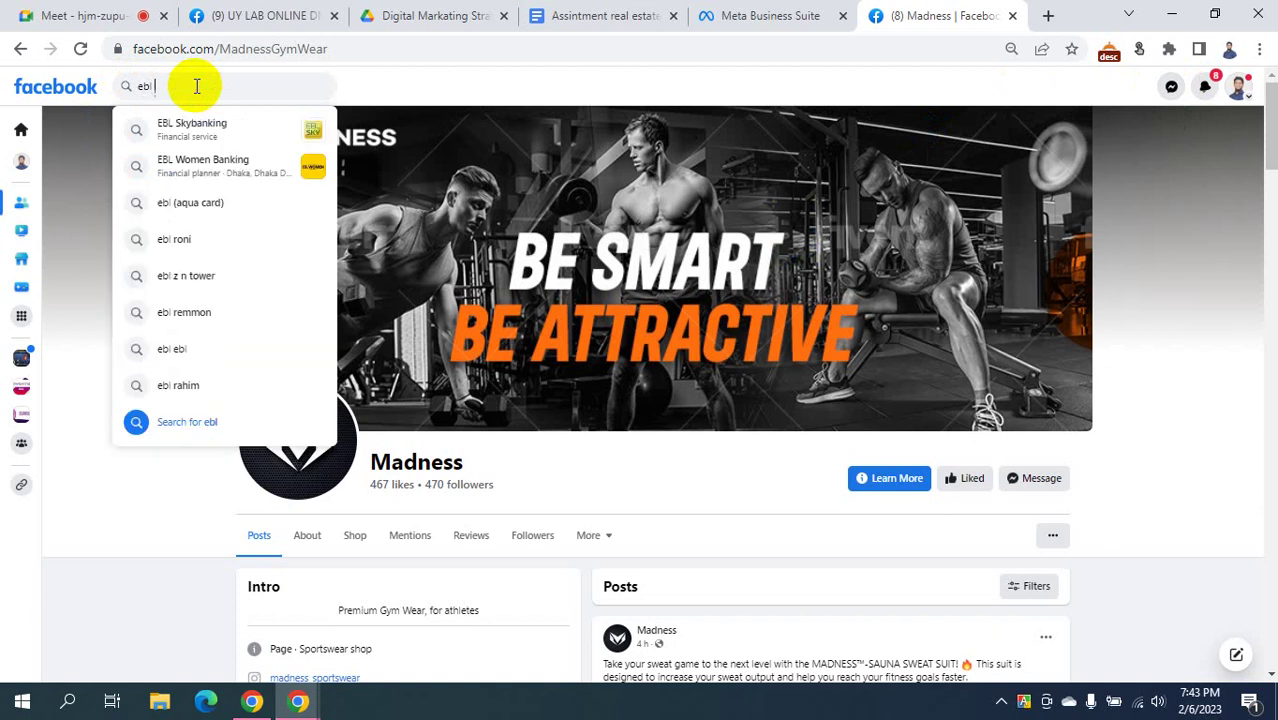
type("a")
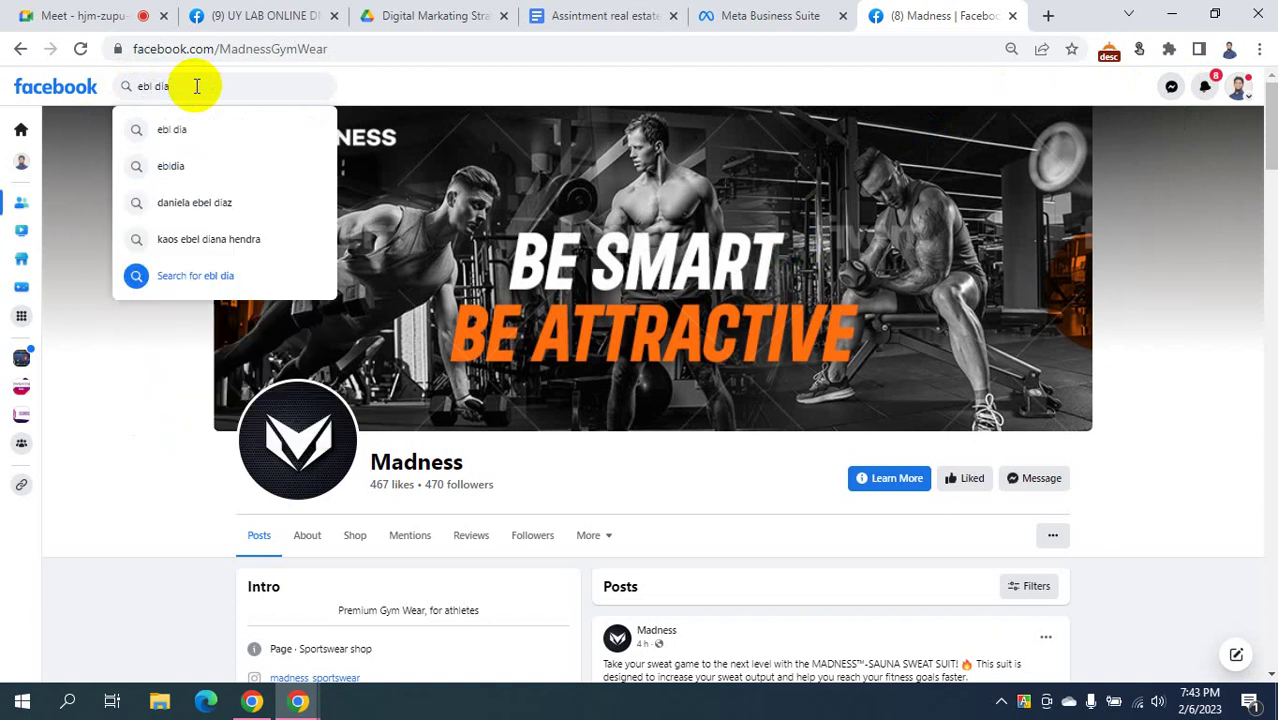
left_click(185, 128)
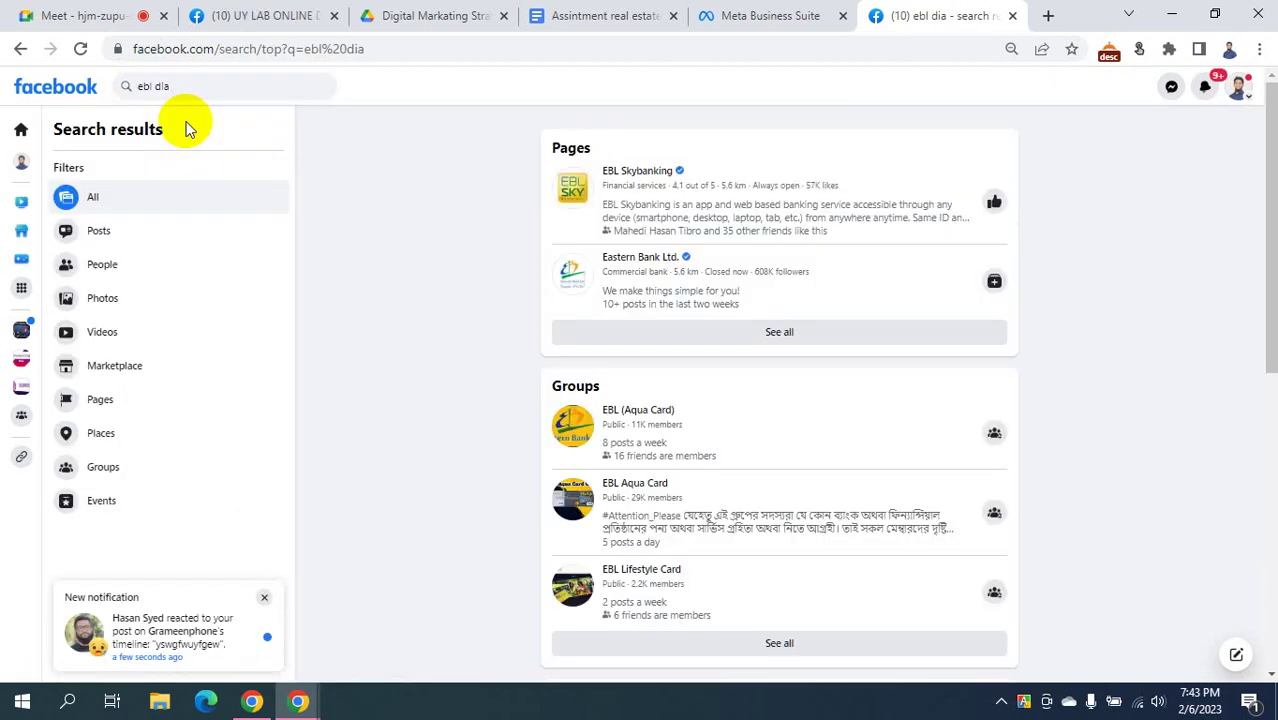
scroll(559, 334, "down", 3)
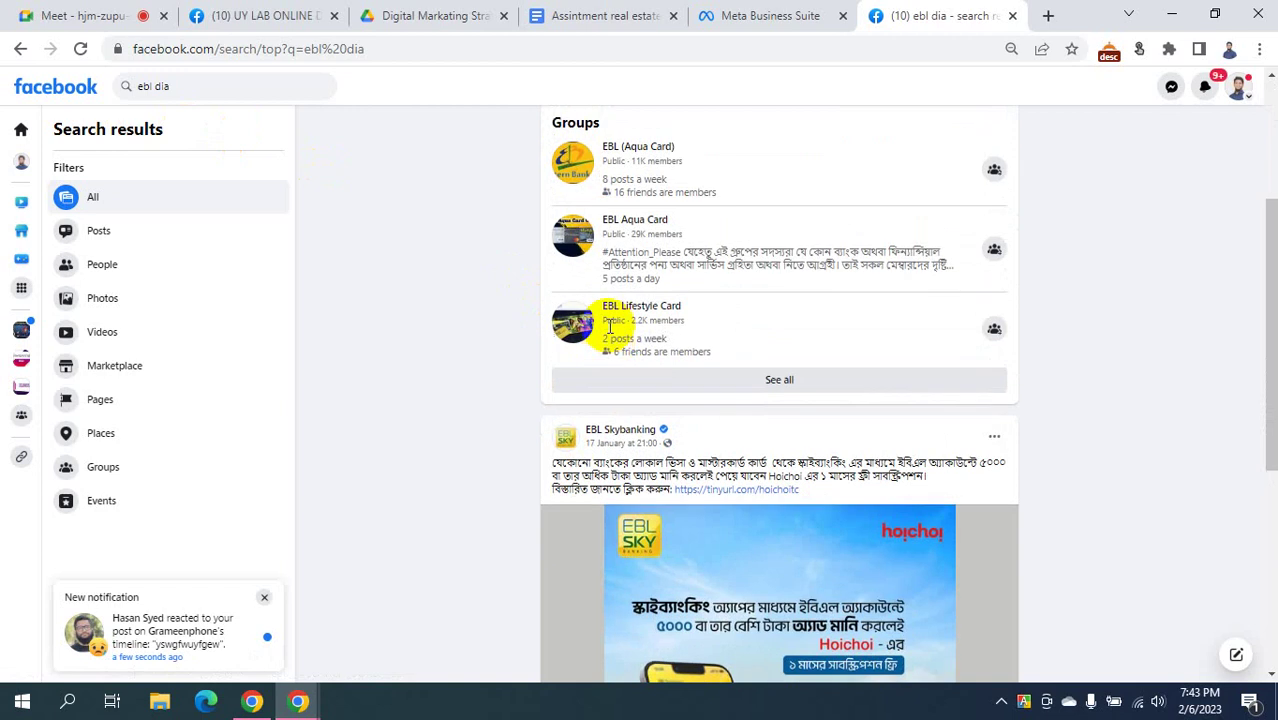
scroll(608, 334, "up", 3)
left_click_drag(137, 86, 191, 84)
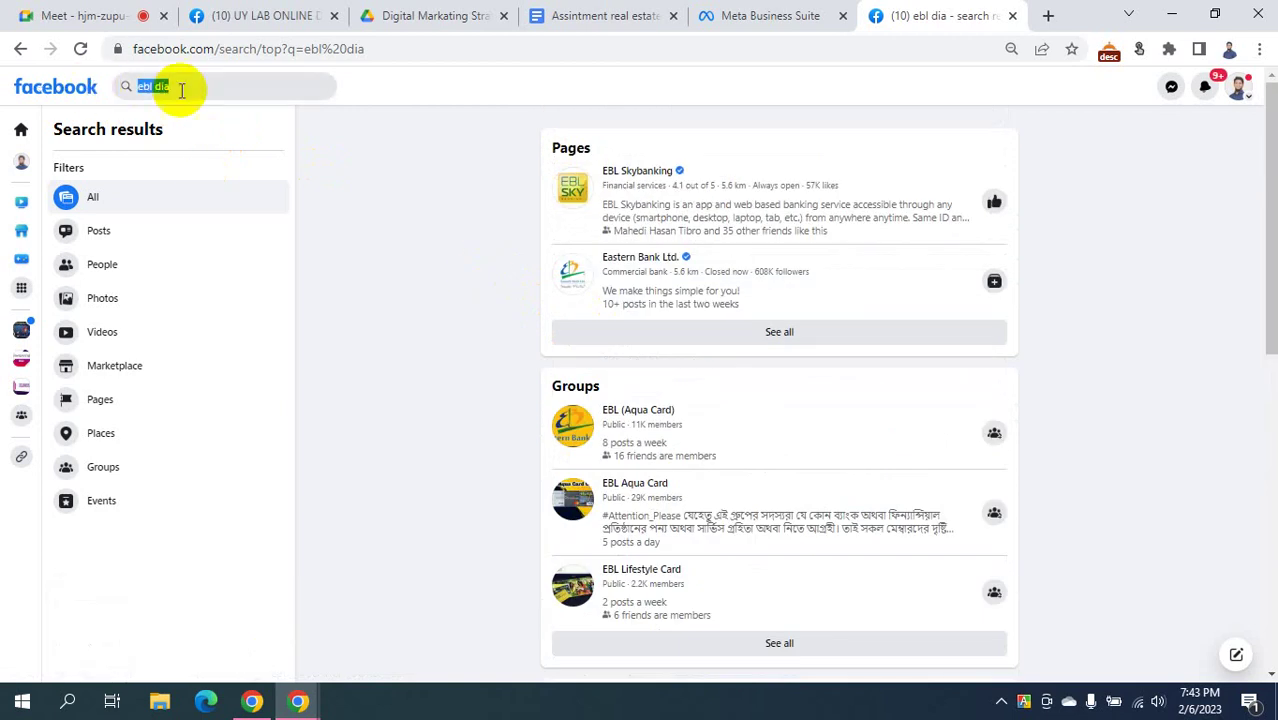
left_click(662, 169)
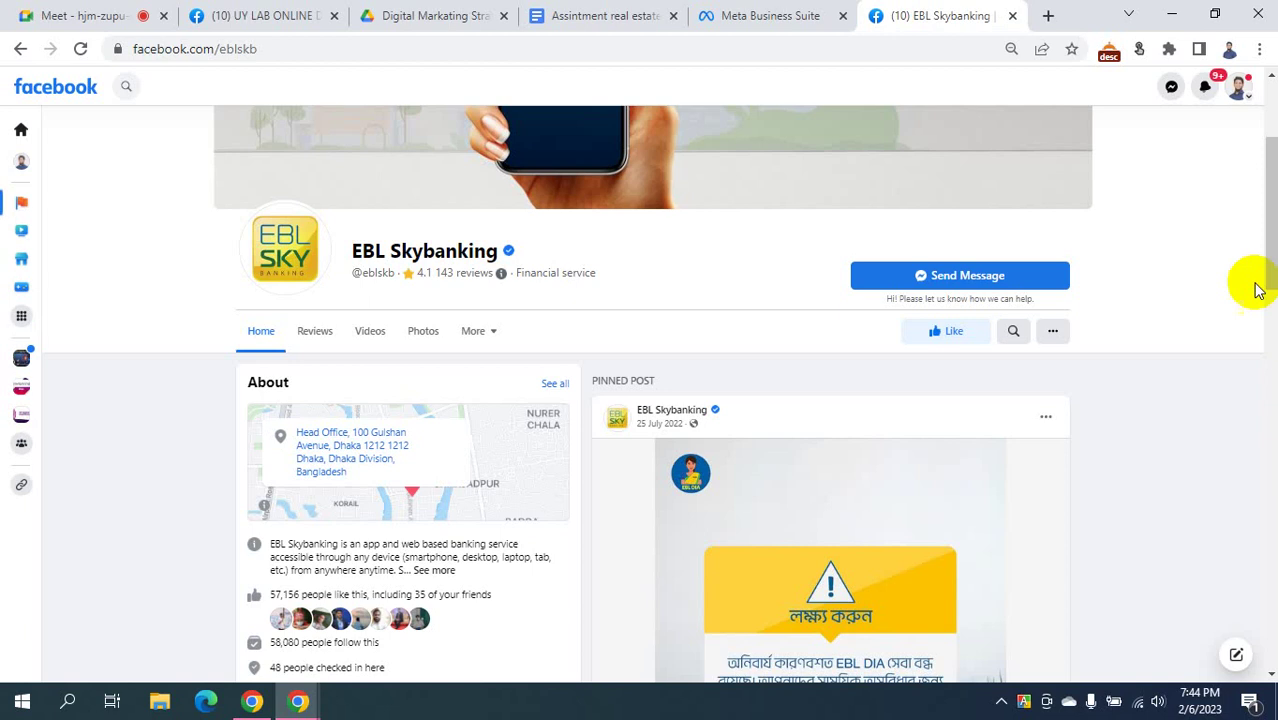
- Open a Messenger chat with EBL Skybanking and answer 'Yes' to its chatbot
left_click(968, 279)
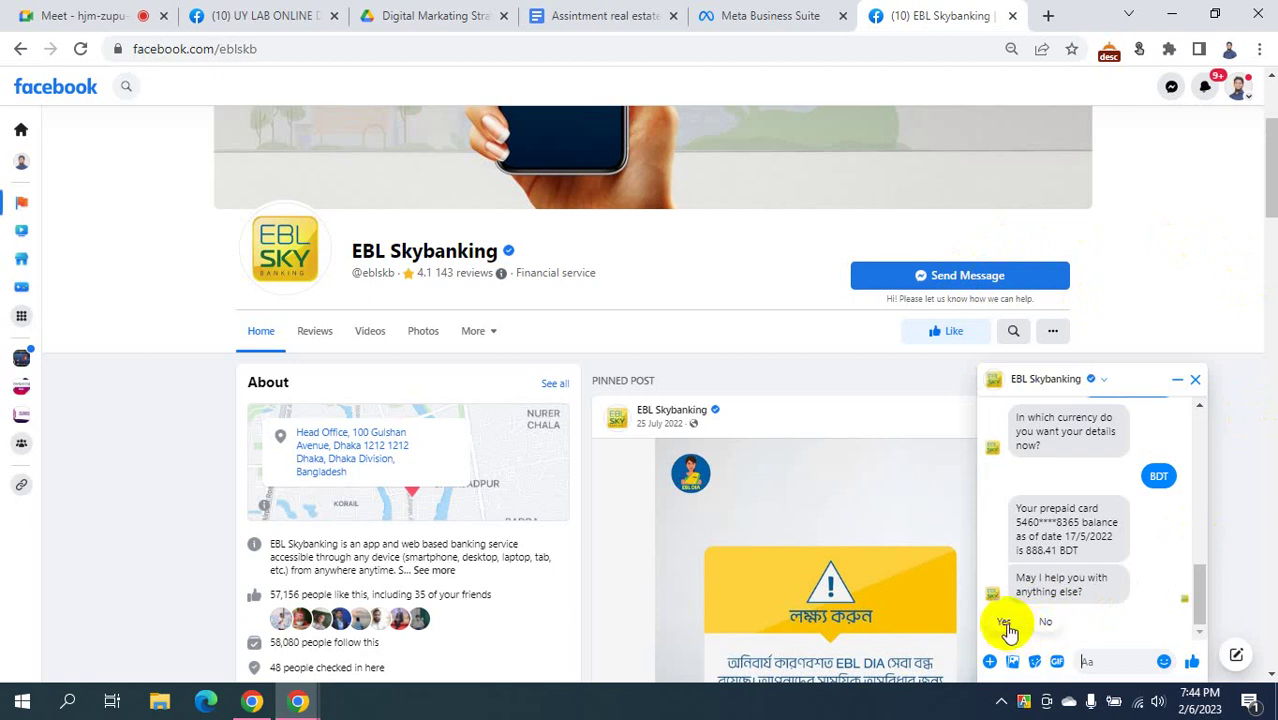
left_click(1006, 625)
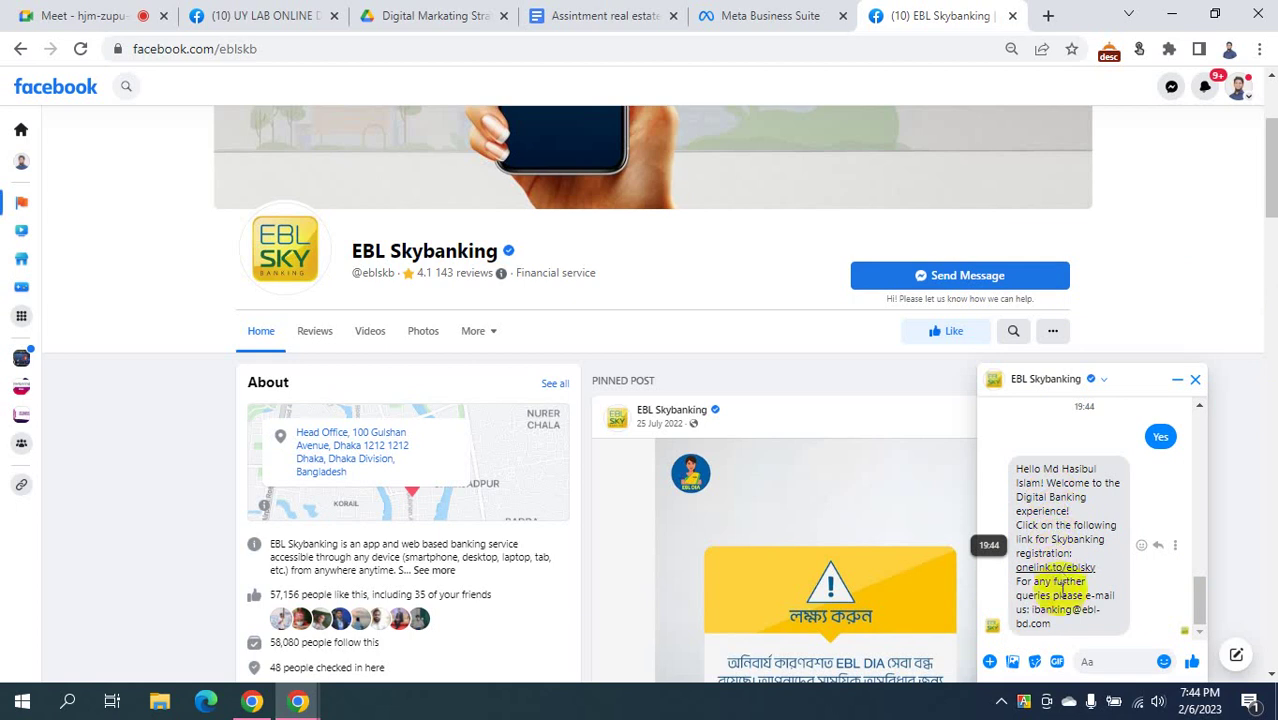
scroll(1058, 578, "down", 4)
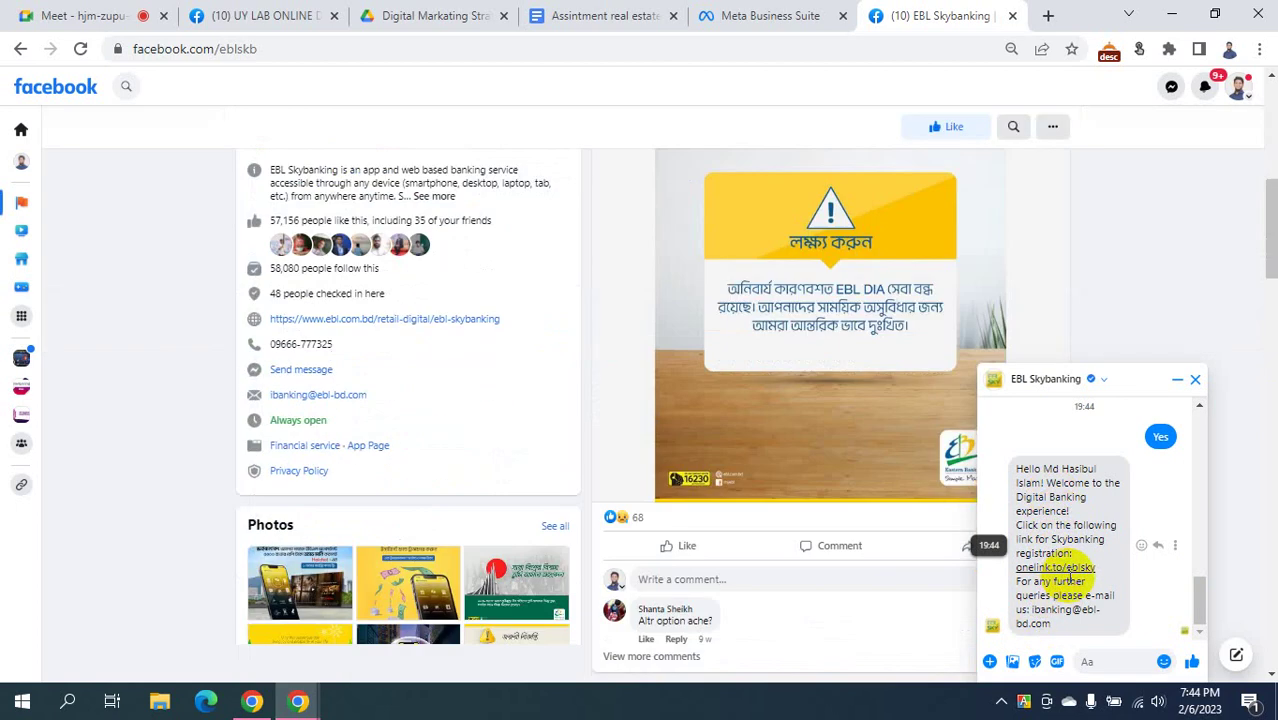
scroll(1080, 500, "up", 3)
scroll(1085, 480, "up", 2)
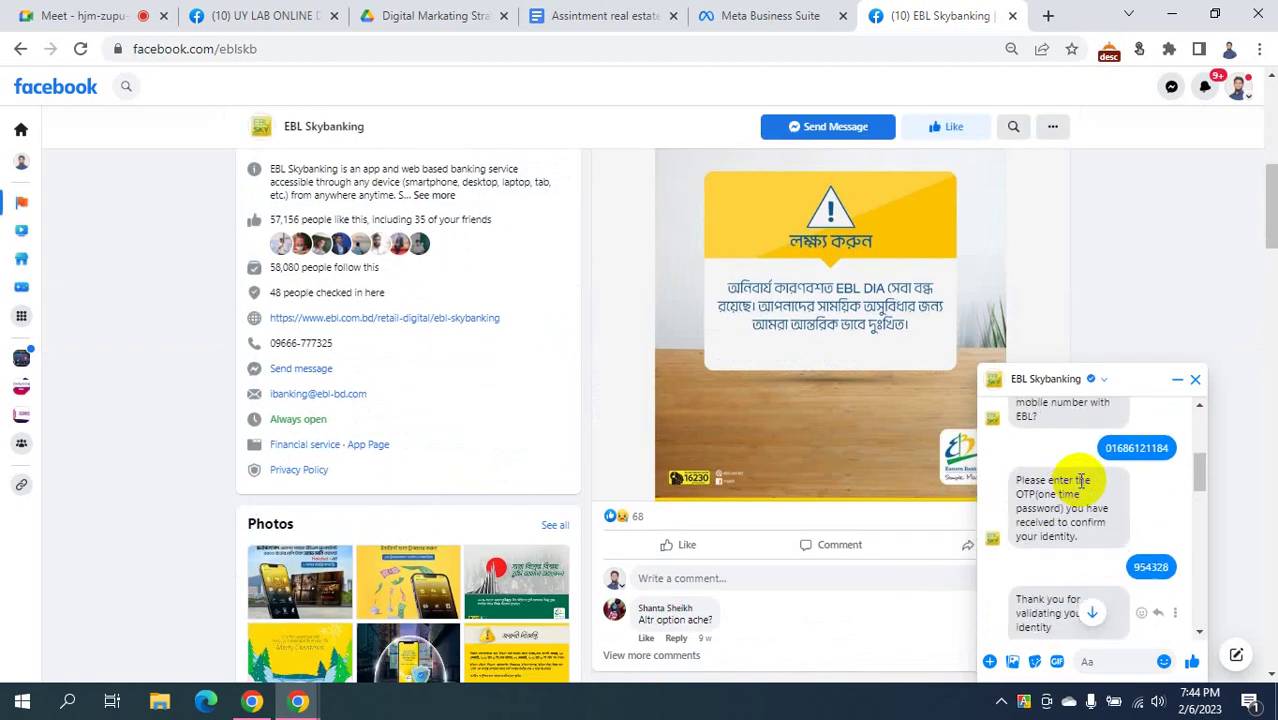
scroll(1085, 485, "down", 6)
left_click(1090, 660)
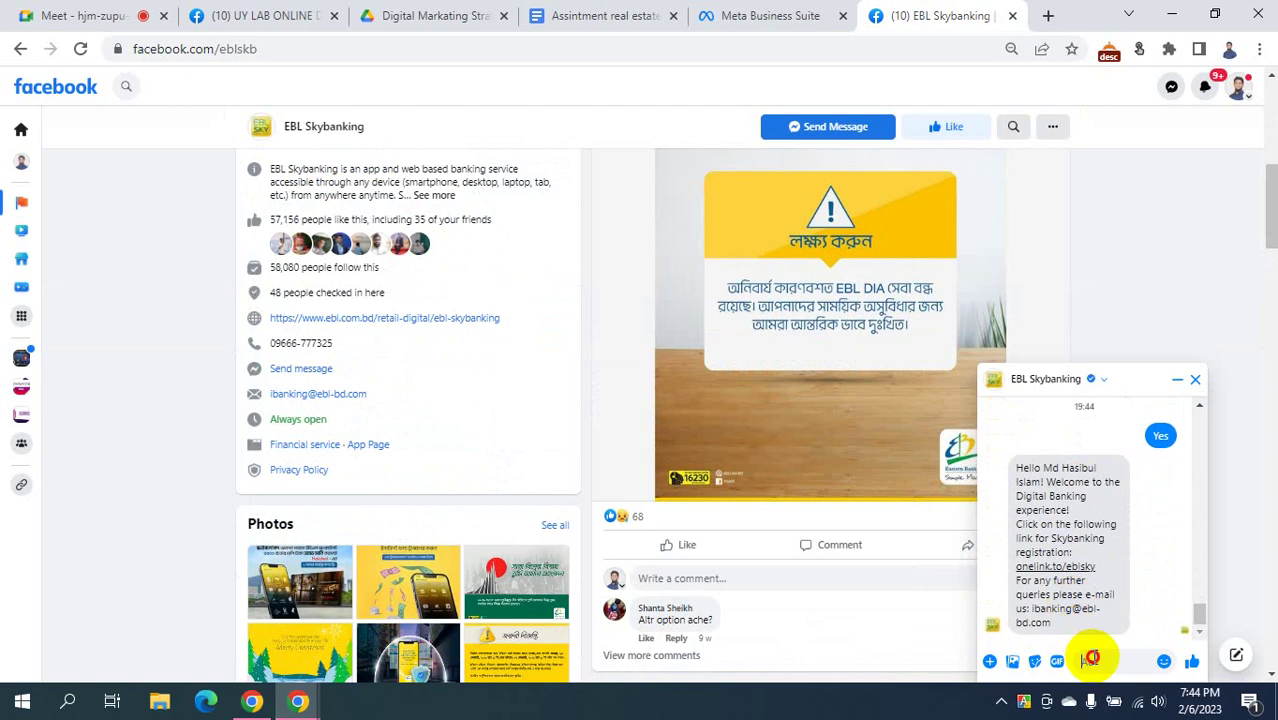
- Send 'Hello' to the EBL Skybanking chatbot
type("He")
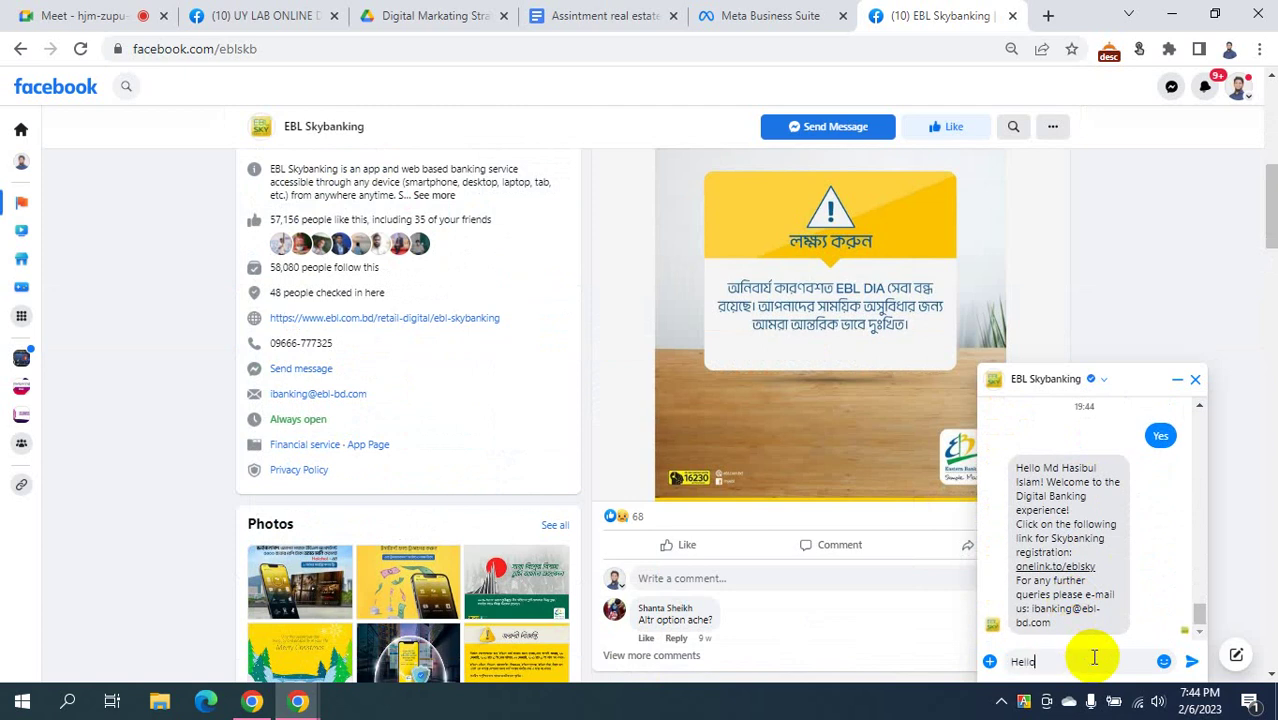
type("llo")
key("Return")
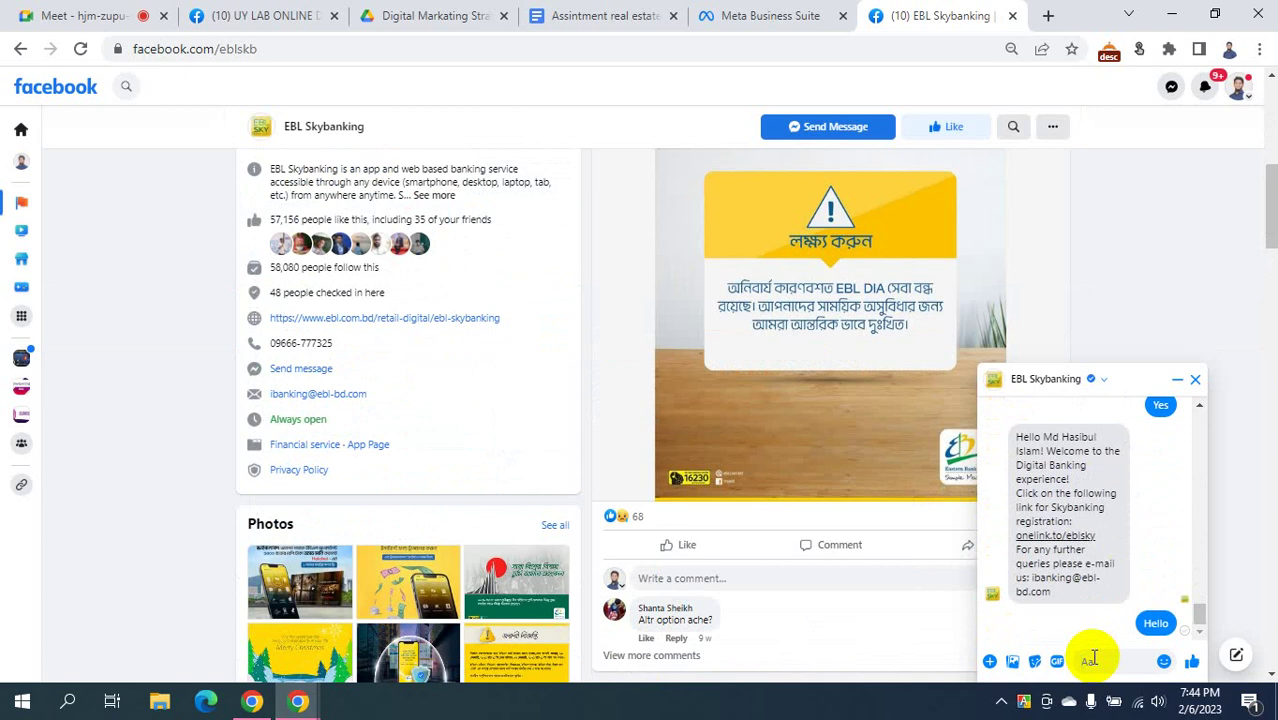
scroll(1141, 563, "up", 2)
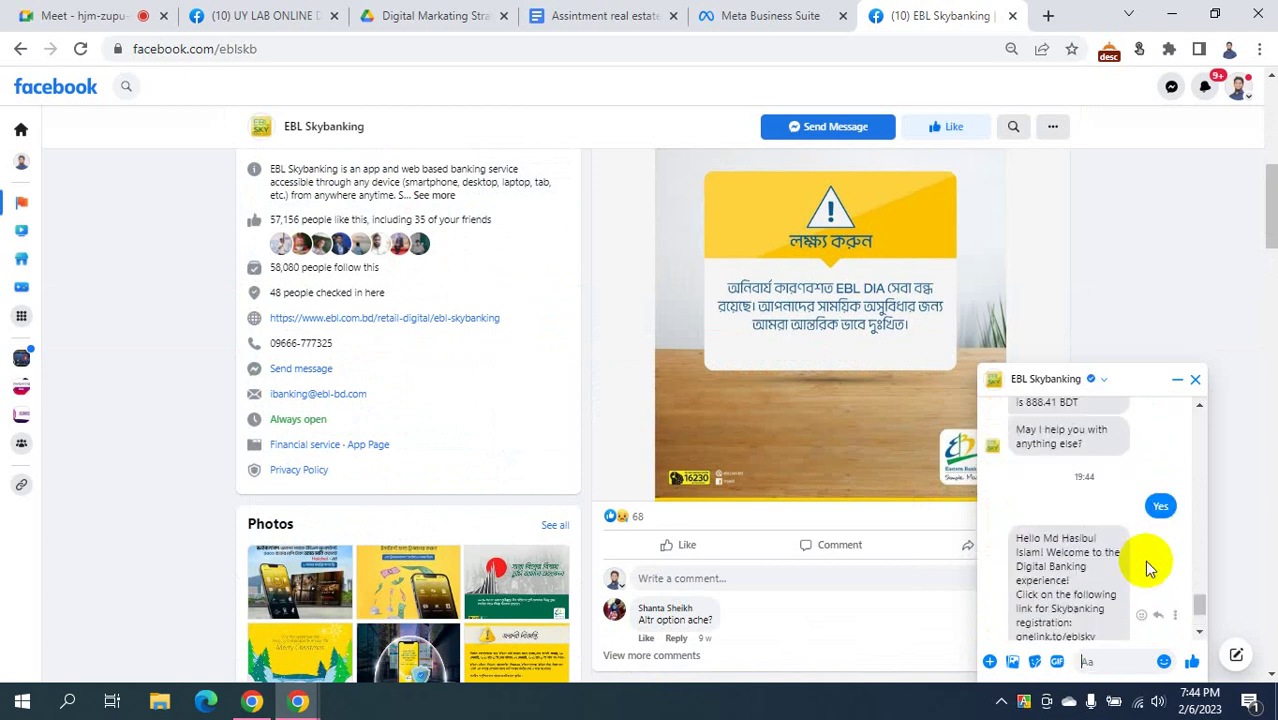
scroll(1145, 565, "down", 2)
- Scroll back through the chatbot's earlier automated replies, then return to the newest messages
scroll(1148, 568, "up", 8)
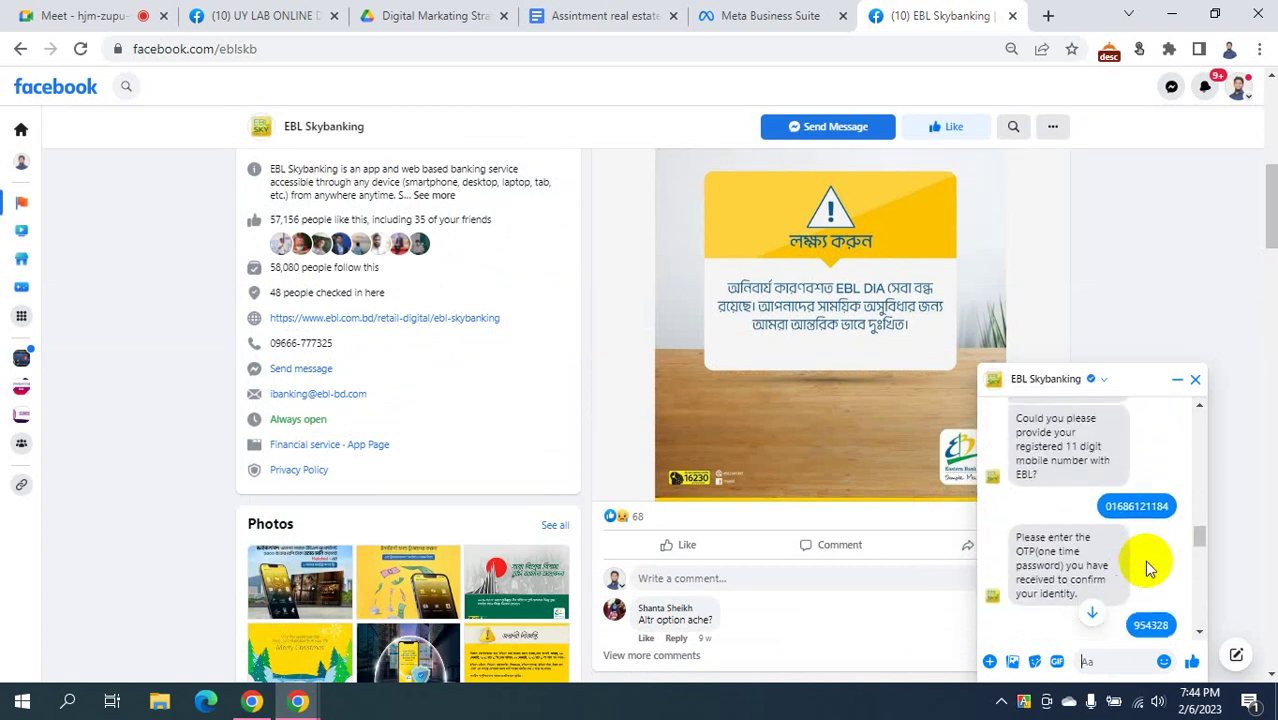
scroll(1148, 568, "up", 8)
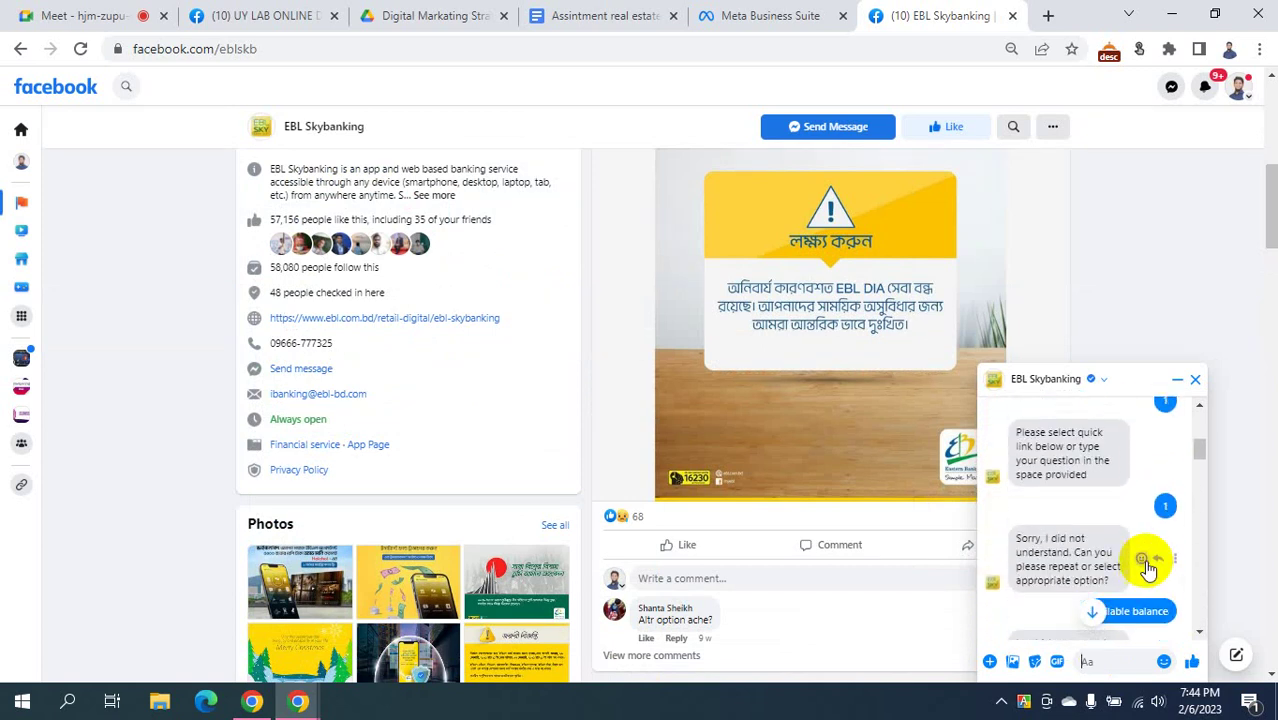
scroll(1150, 563, "up", 3)
scroll(1145, 545, "down", 6)
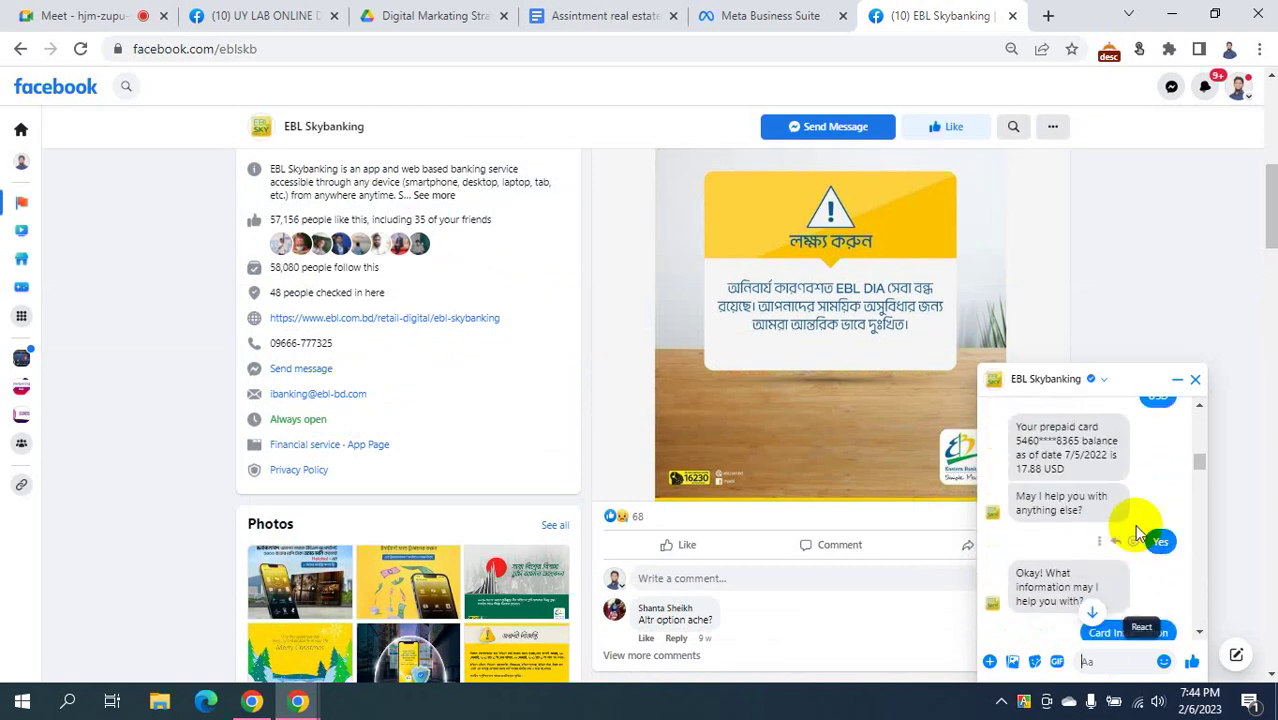
scroll(1140, 522, "up", 2)
scroll(1140, 522, "up", 8)
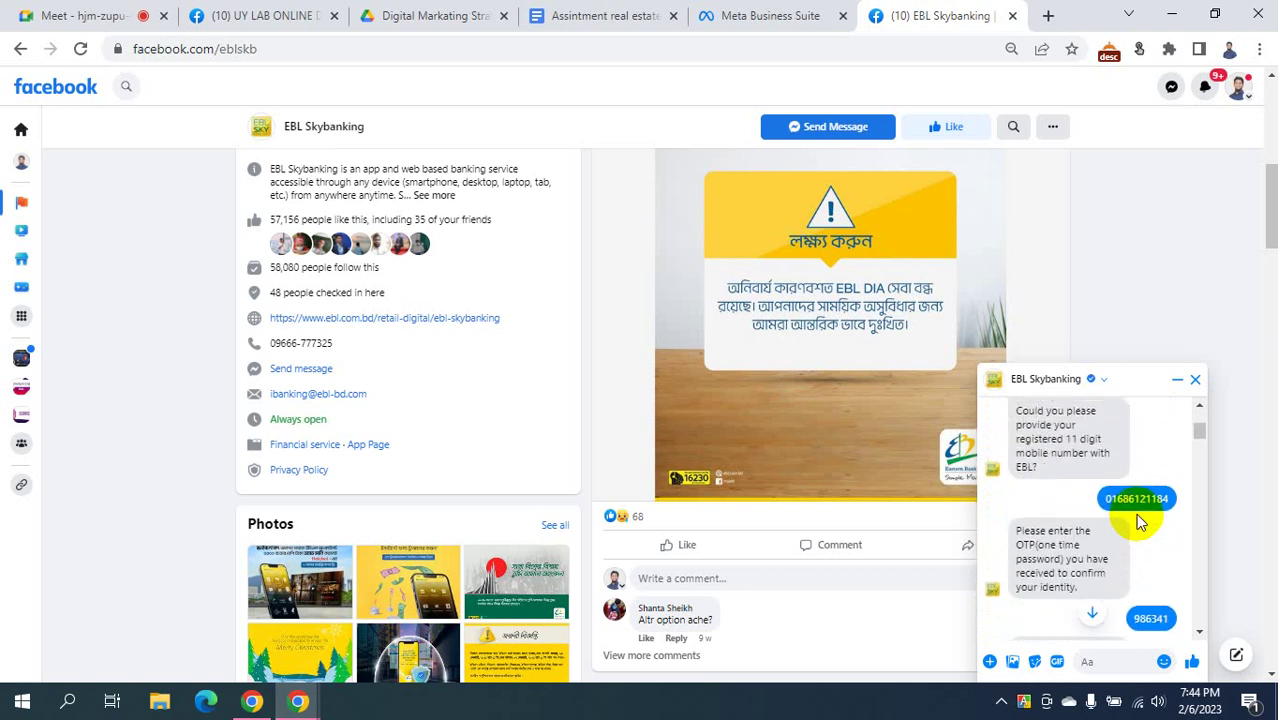
scroll(1100, 489, "up", 6)
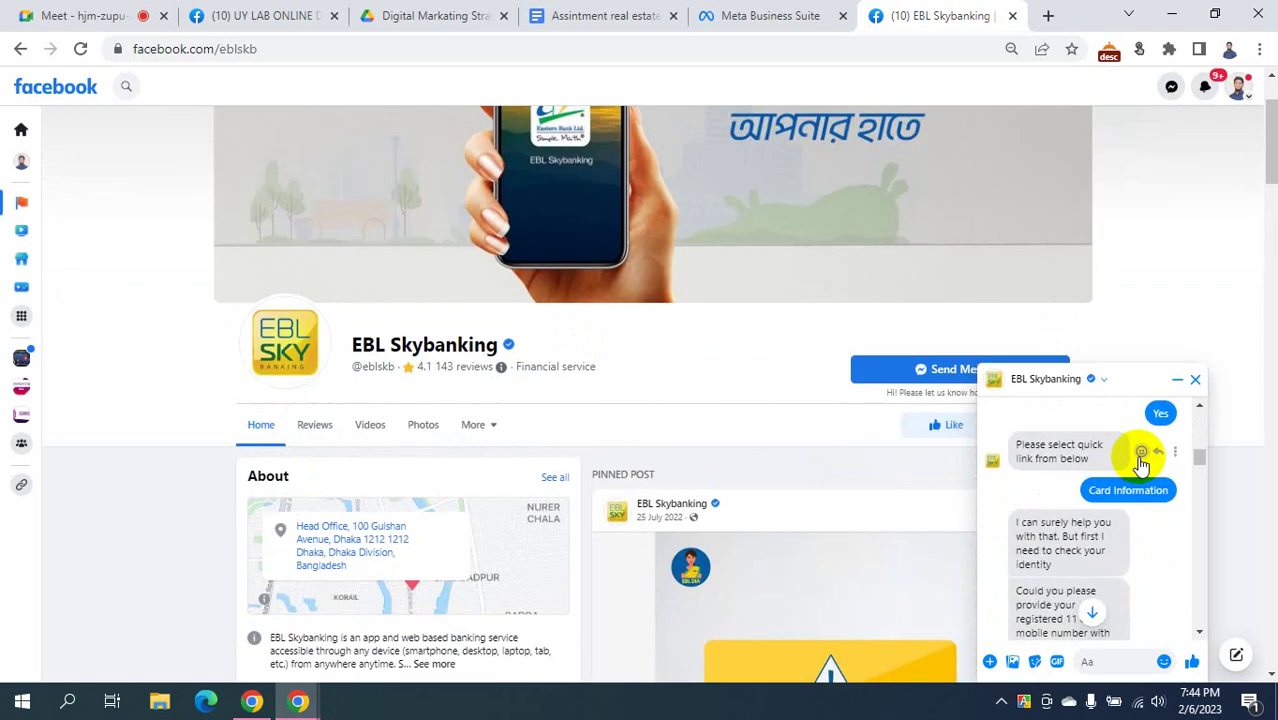
scroll(1103, 484, "up", 5)
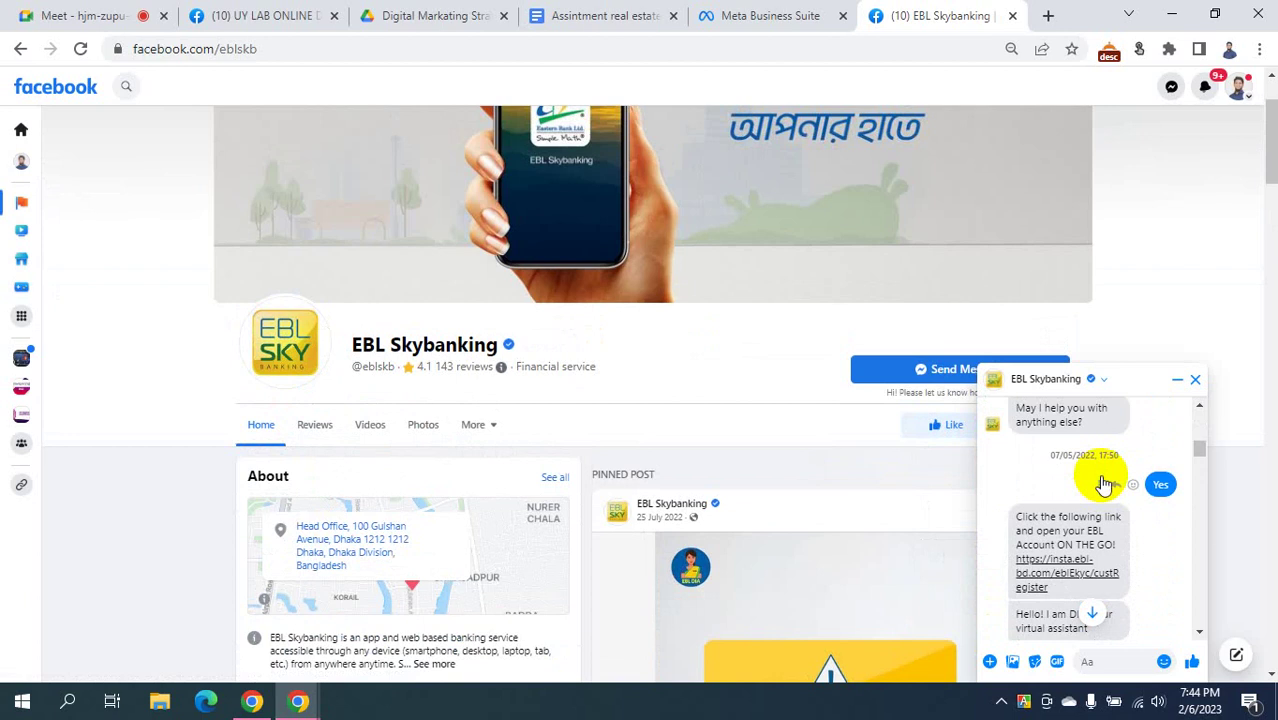
scroll(1103, 484, "up", 2)
scroll(1101, 482, "up", 2)
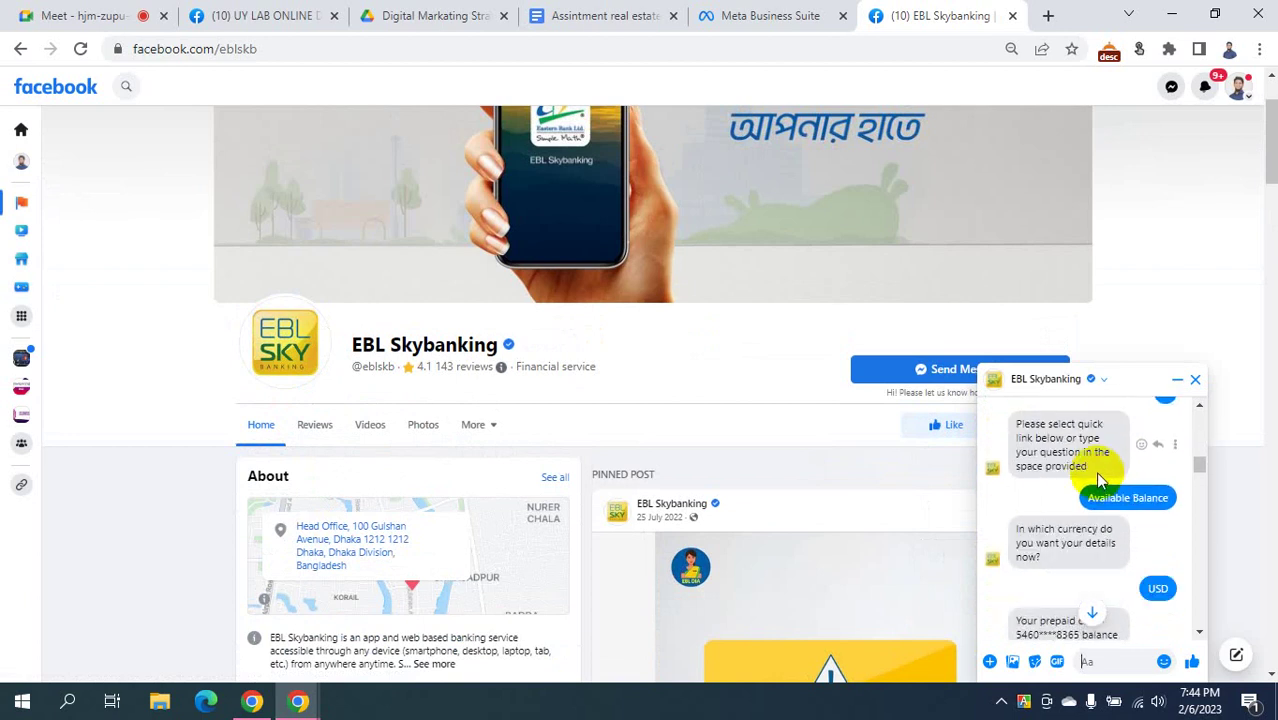
scroll(1101, 482, "up", 6)
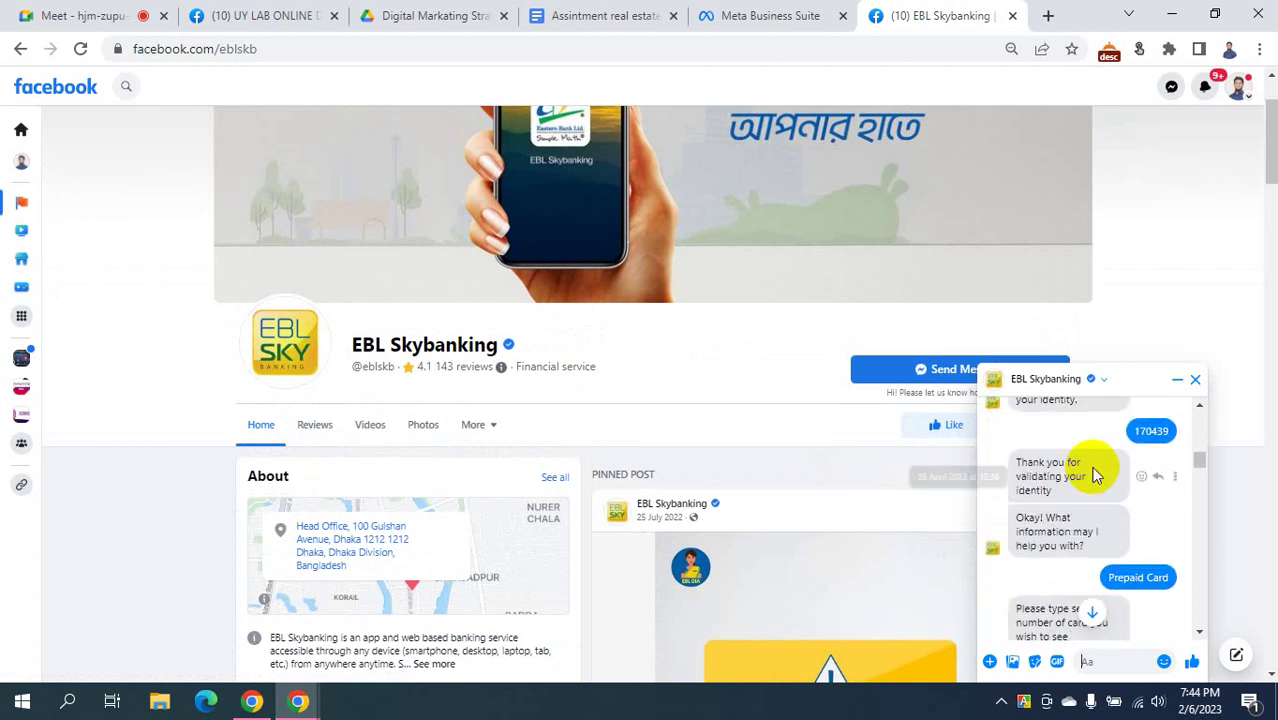
scroll(1097, 476, "down", 6)
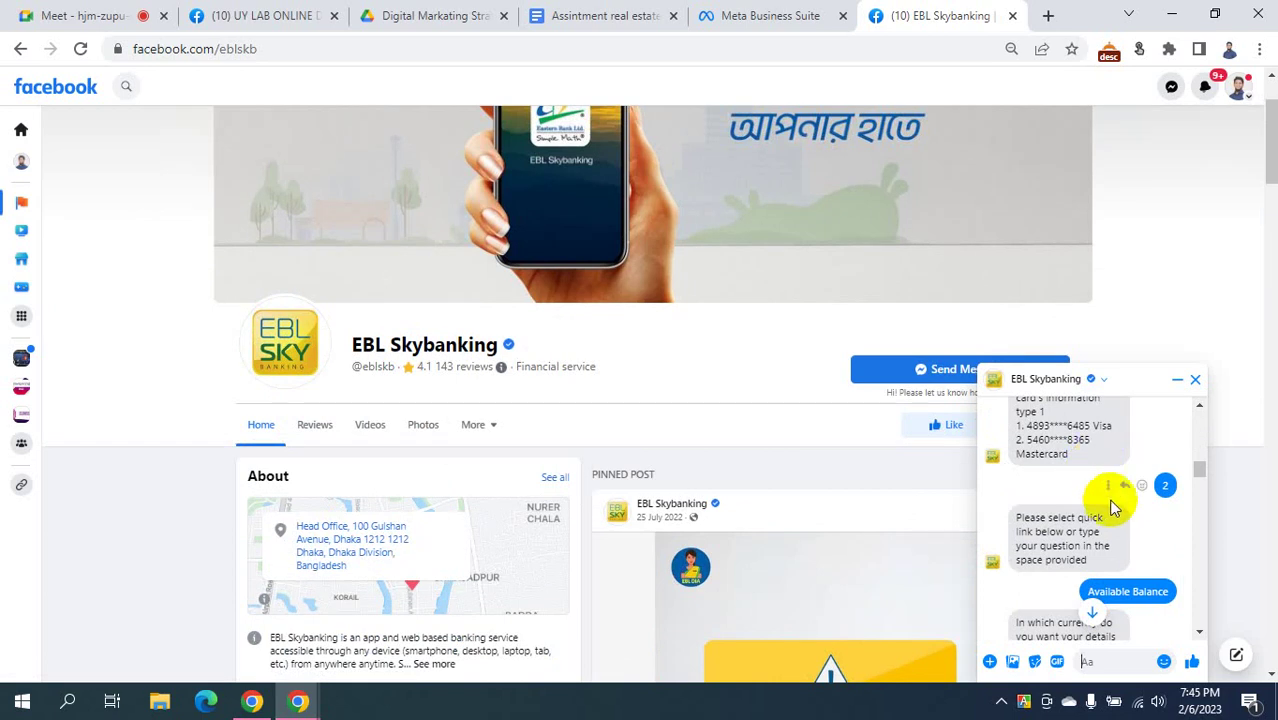
scroll(1108, 495, "down", 1)
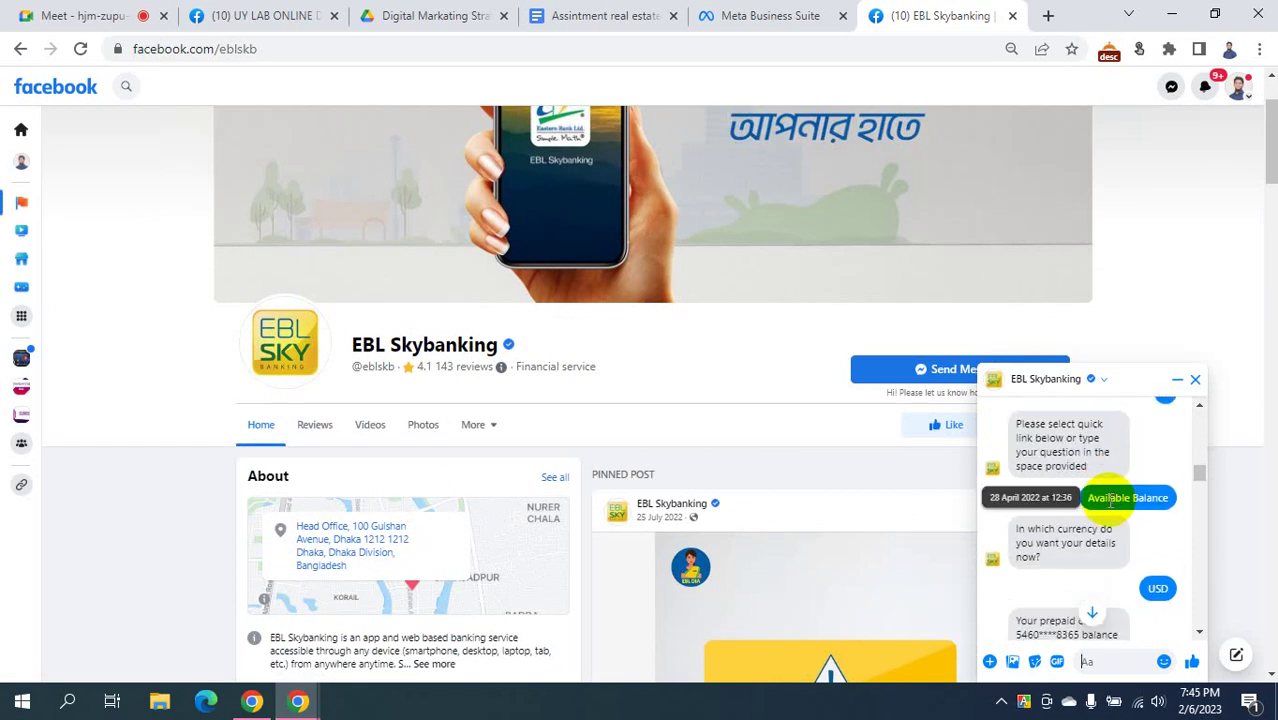
scroll(718, 493, "down", 4)
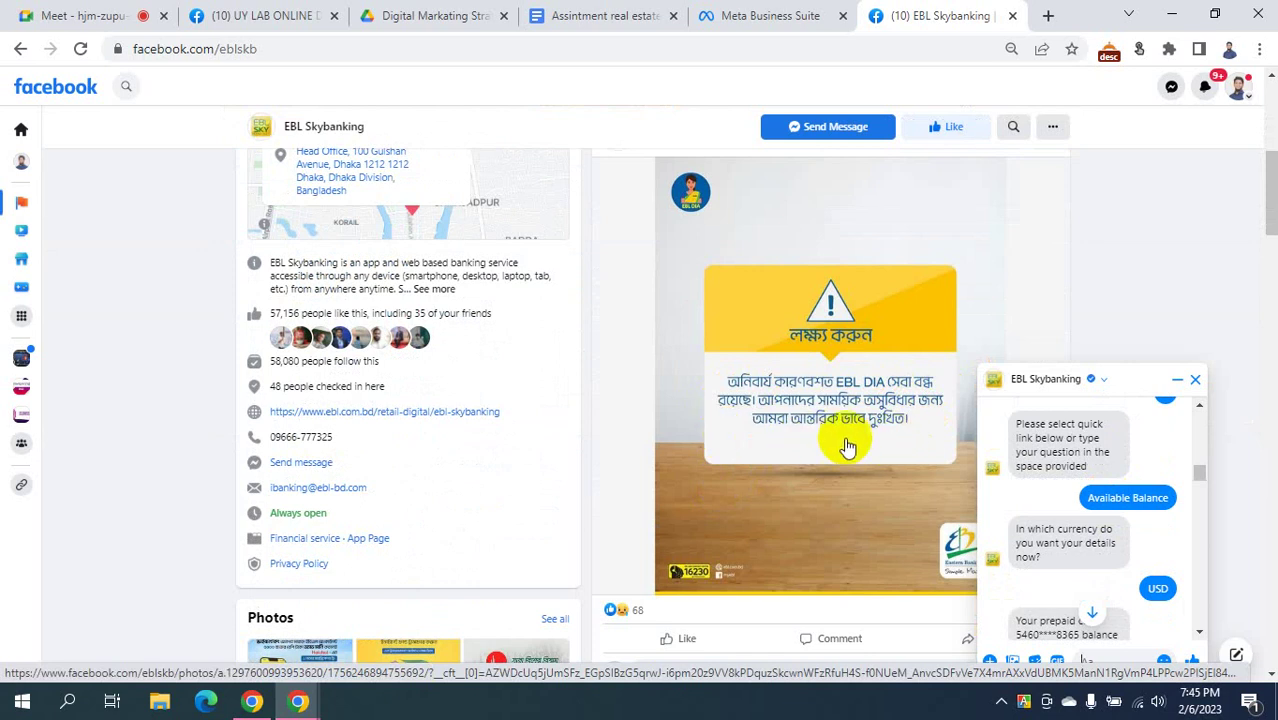
scroll(1055, 512, "down", 2)
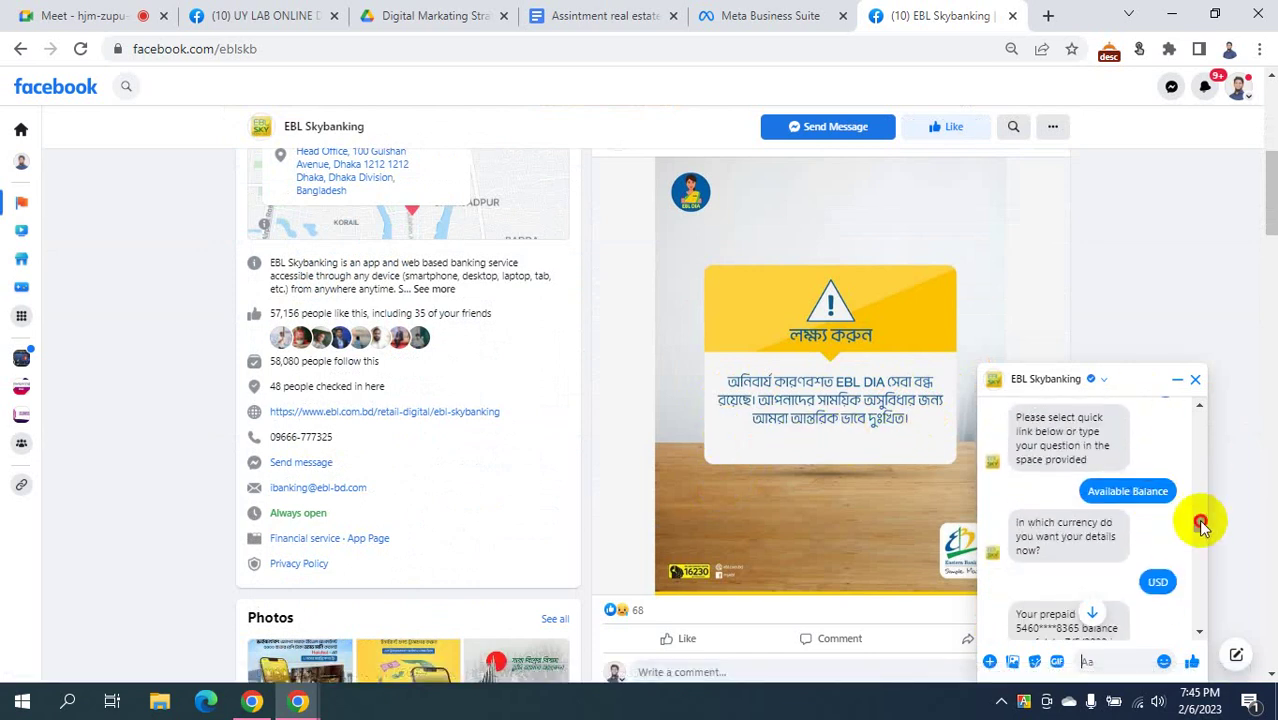
left_click(1201, 610)
scroll(1201, 610, "down", 3)
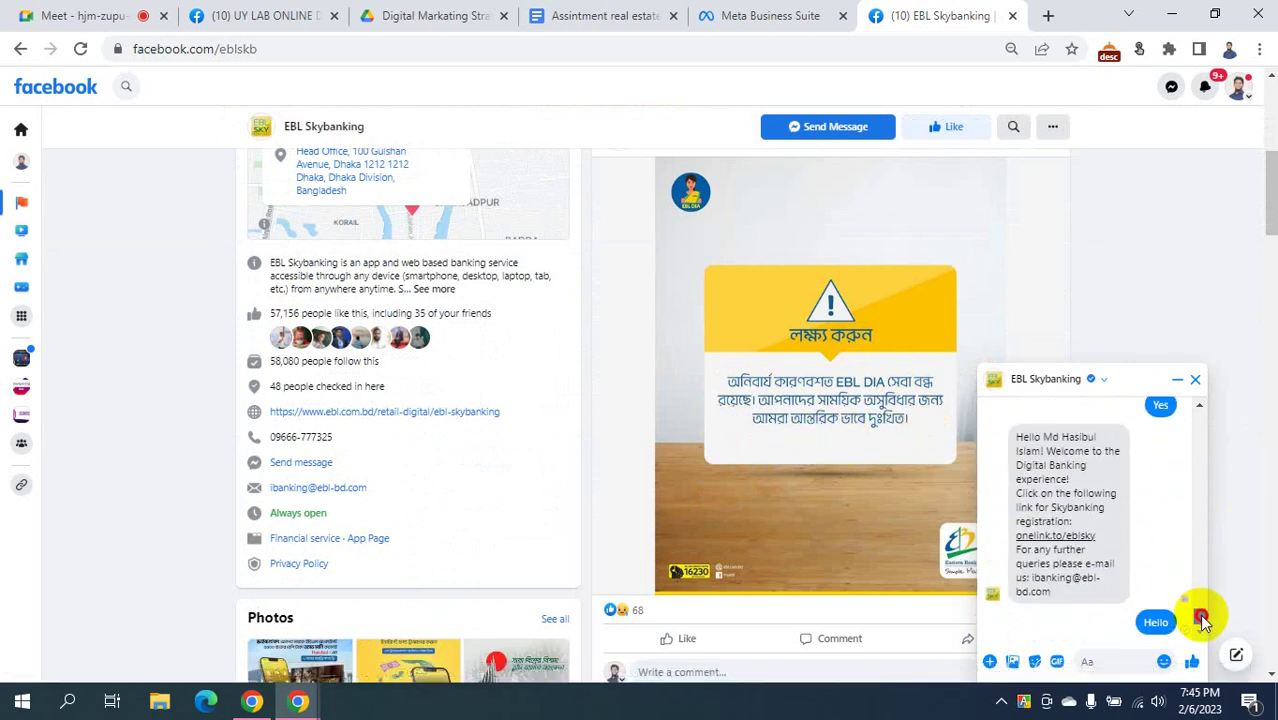
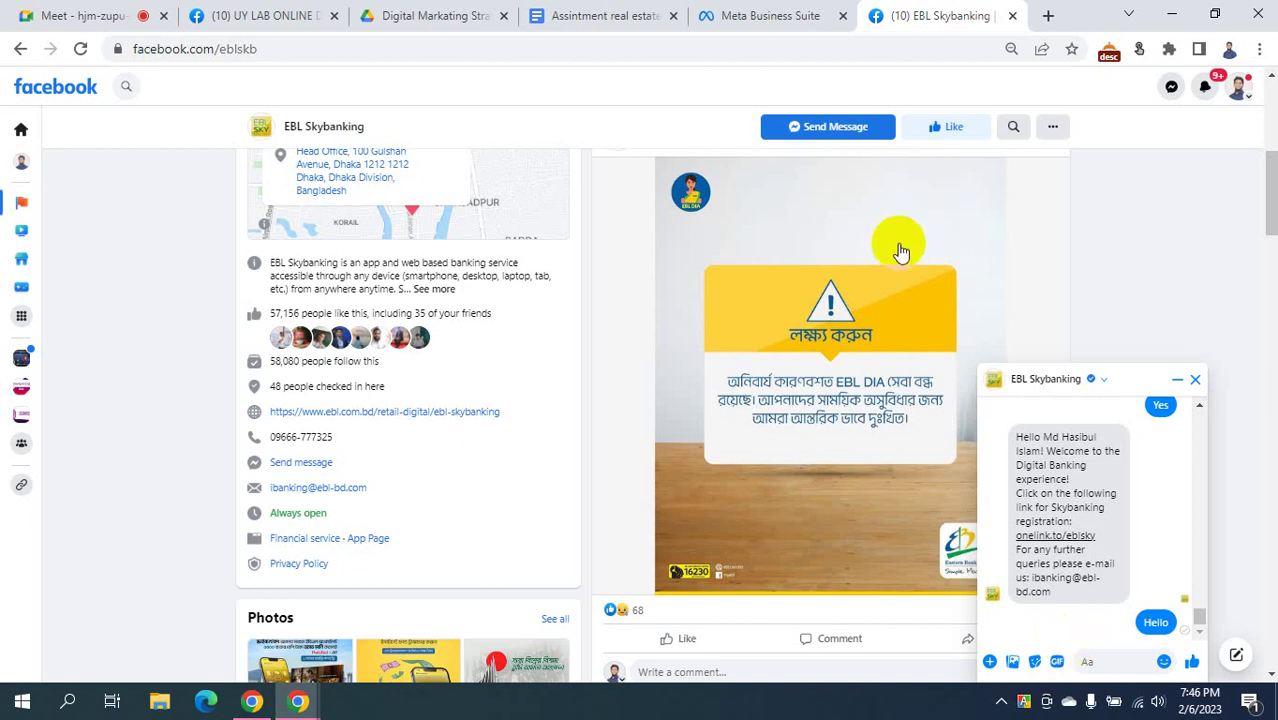
- Search Google for 'chat bot' in a new browser tab
left_click(1045, 14)
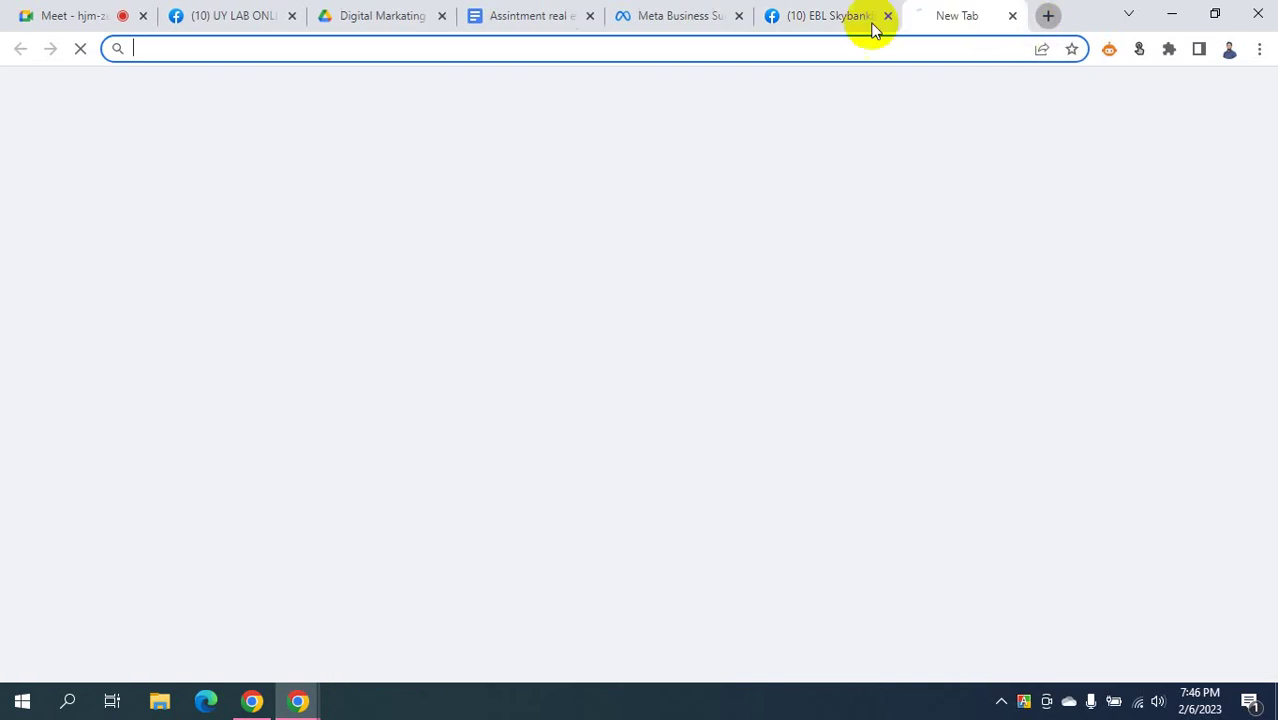
left_click(638, 48)
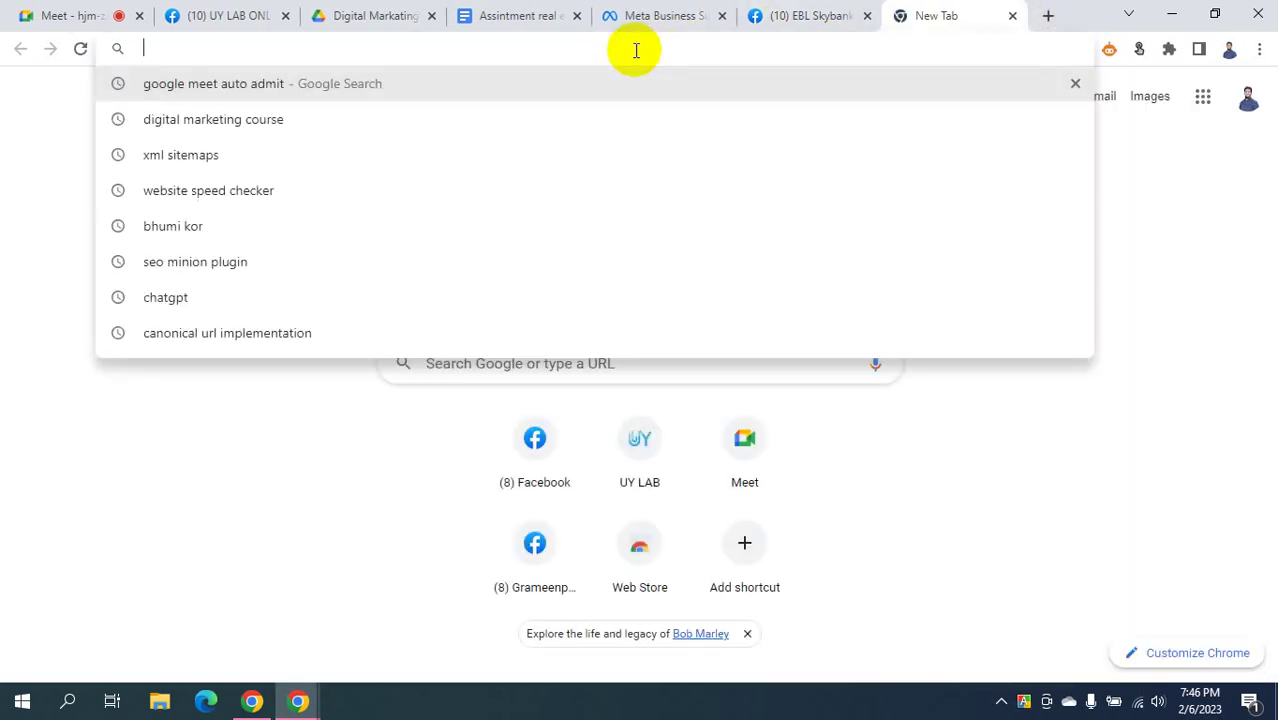
type("chat")
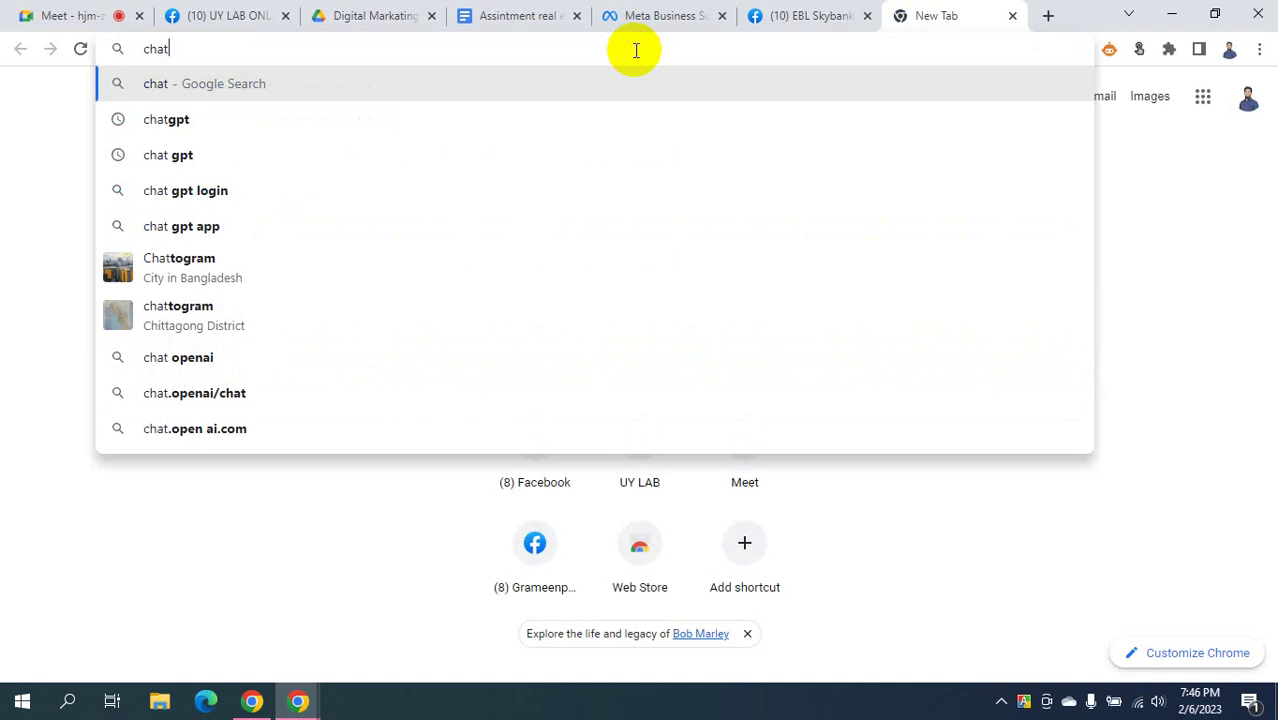
key("BackSpace")
key("BackSpace")
key("BackSpace")
key("BackSpace")
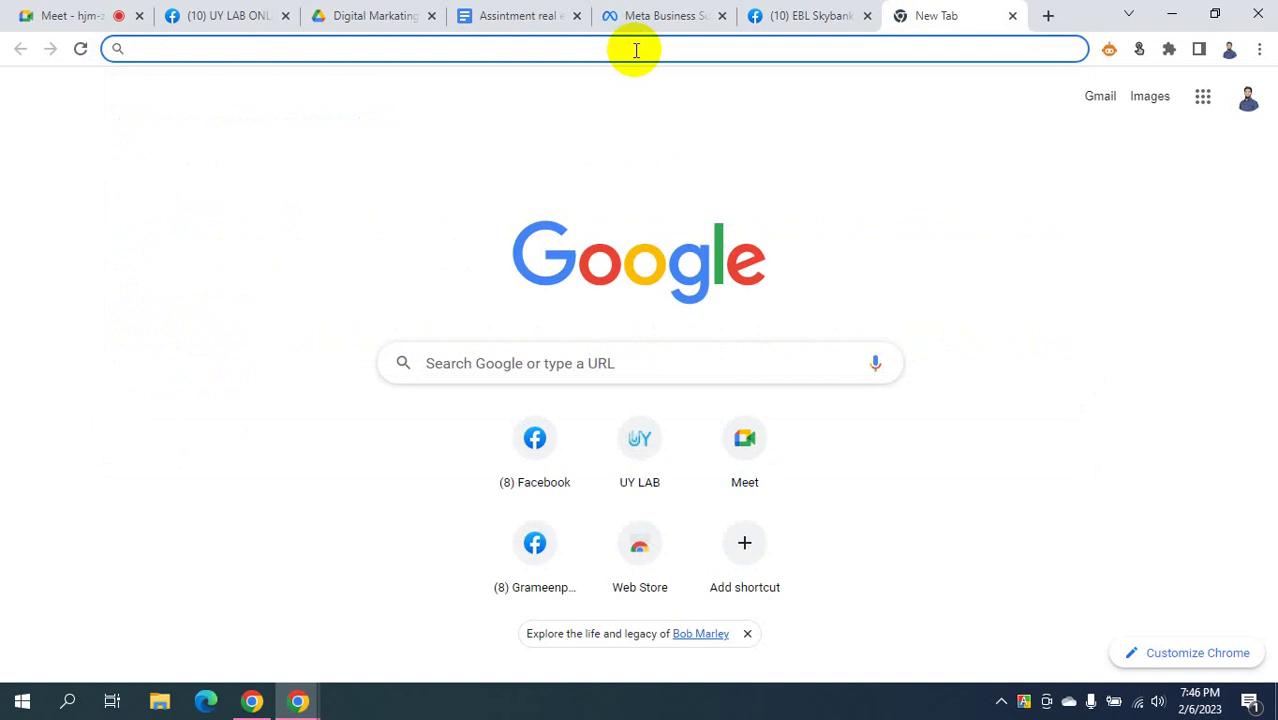
type("chat")
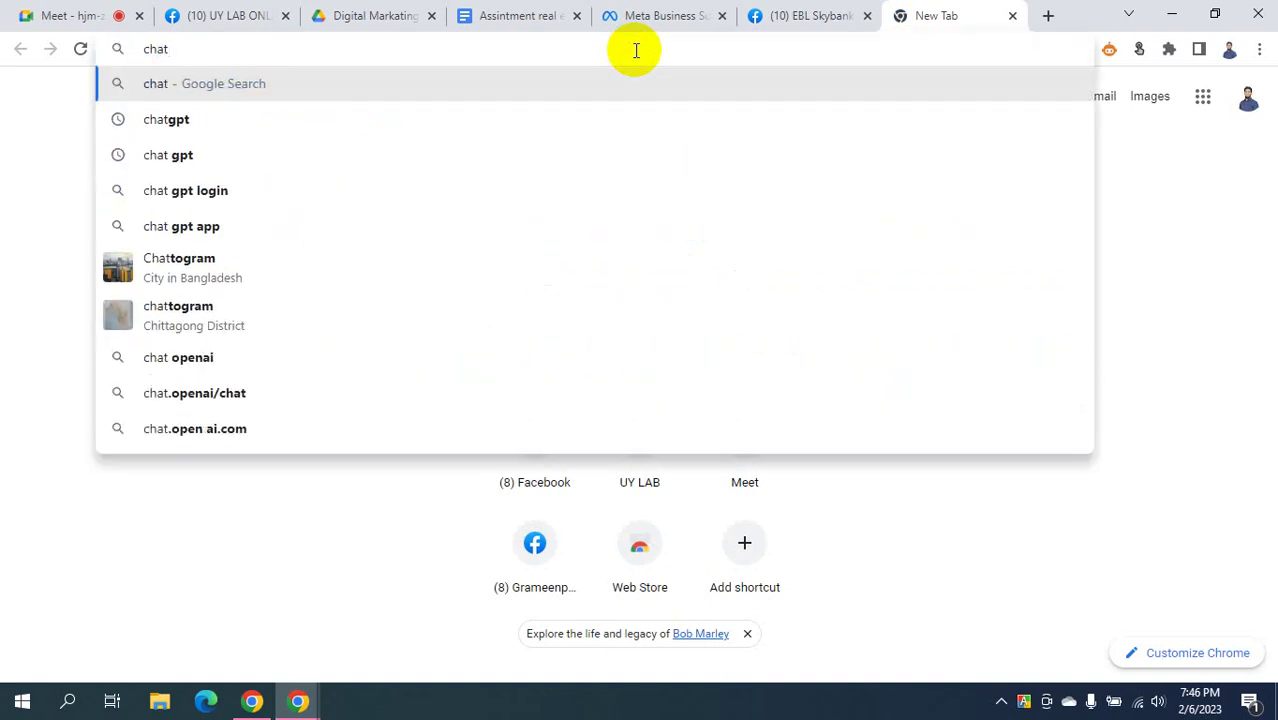
key("BackSpace")
key("BackSpace")
key("BackSpace")
key("BackSpace")
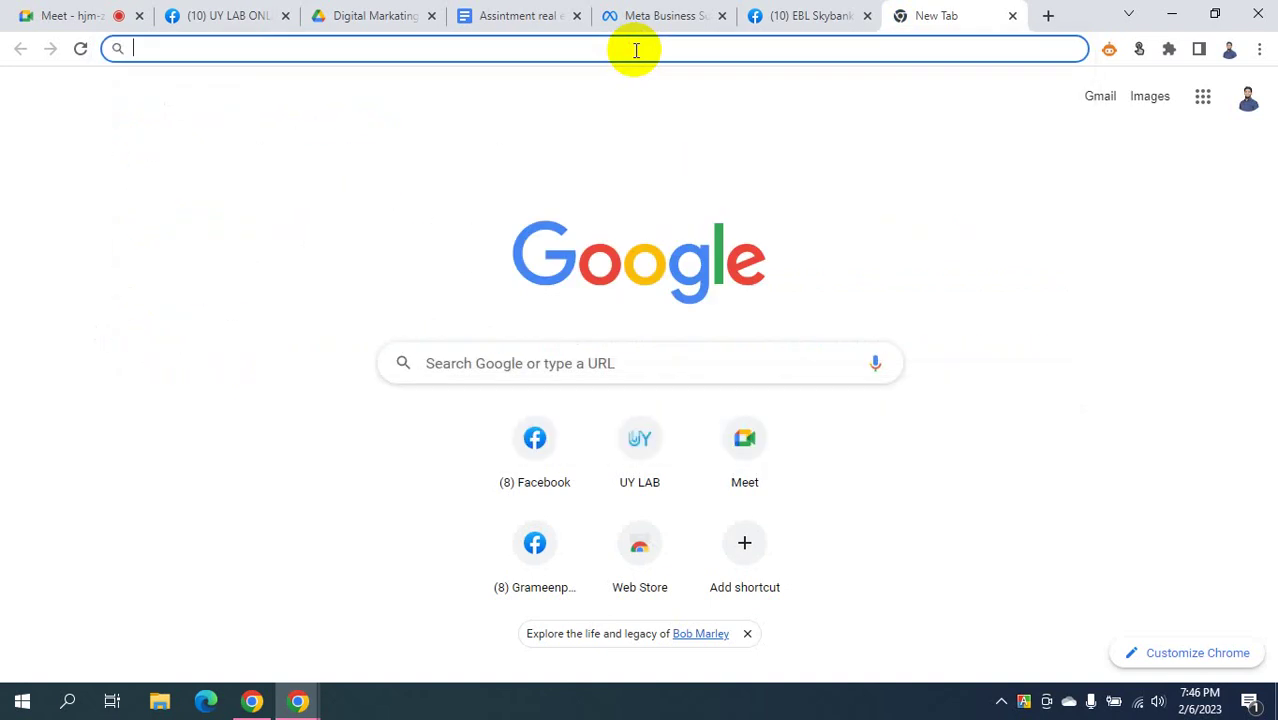
type("cha")
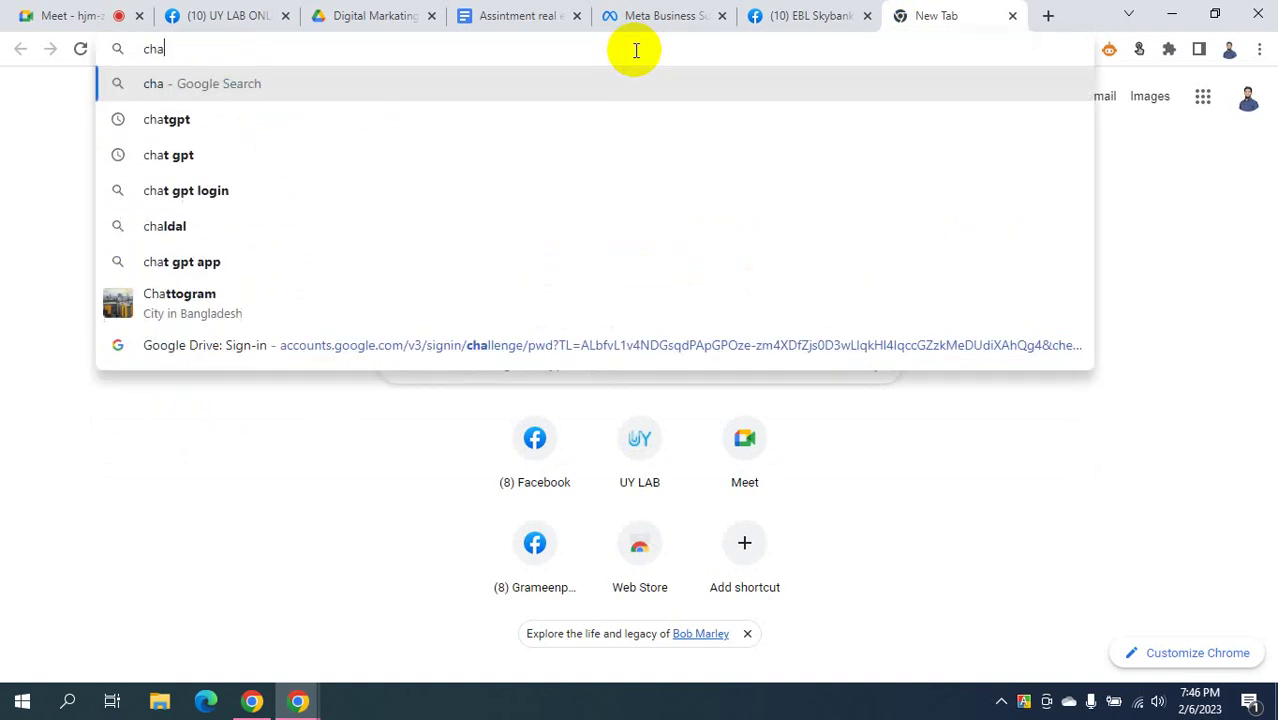
type("t bot")
key("Return")
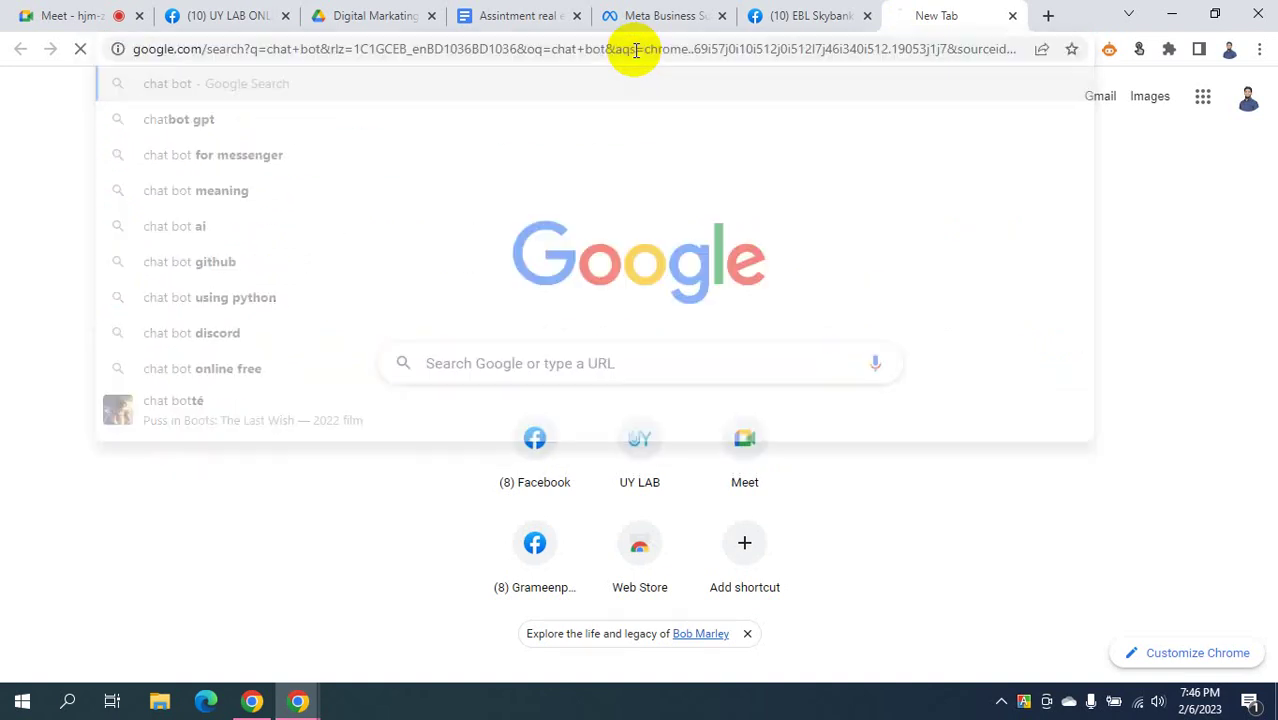
- Scroll through the 'chat bot' results, including chatbot definitions and ChatGPT articles
scroll(545, 257, "down", 2)
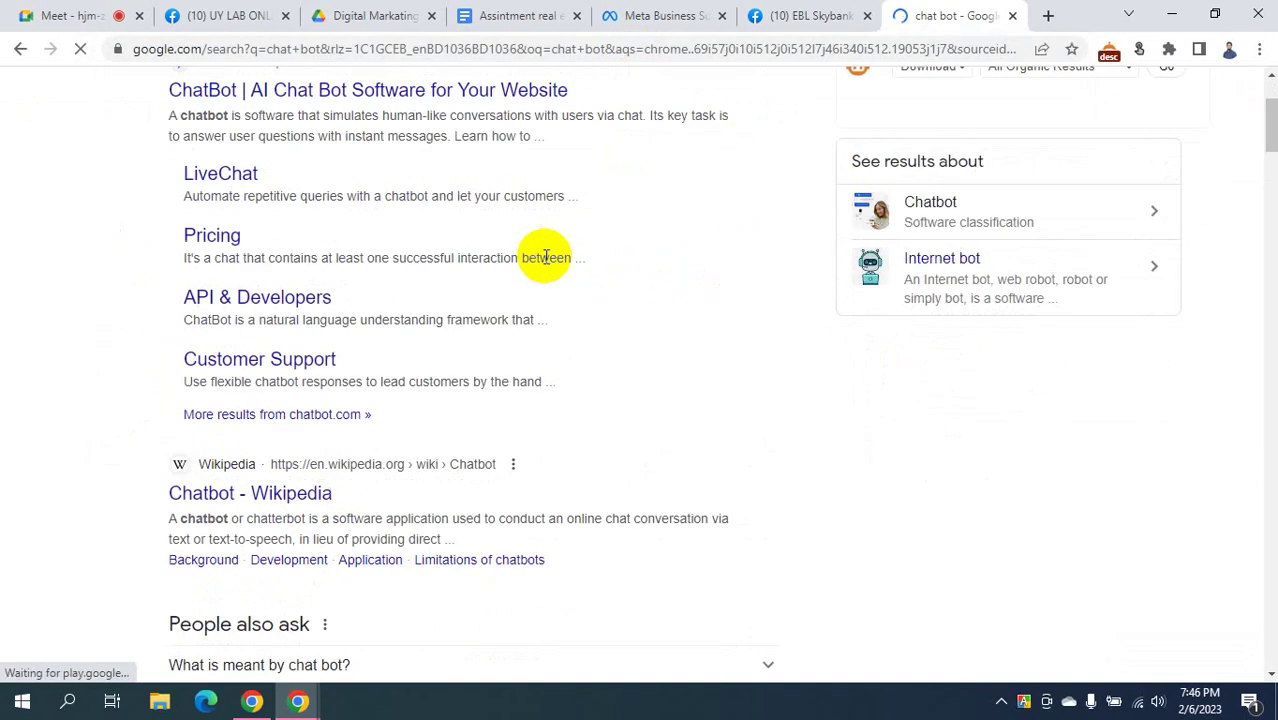
scroll(545, 257, "down", 7)
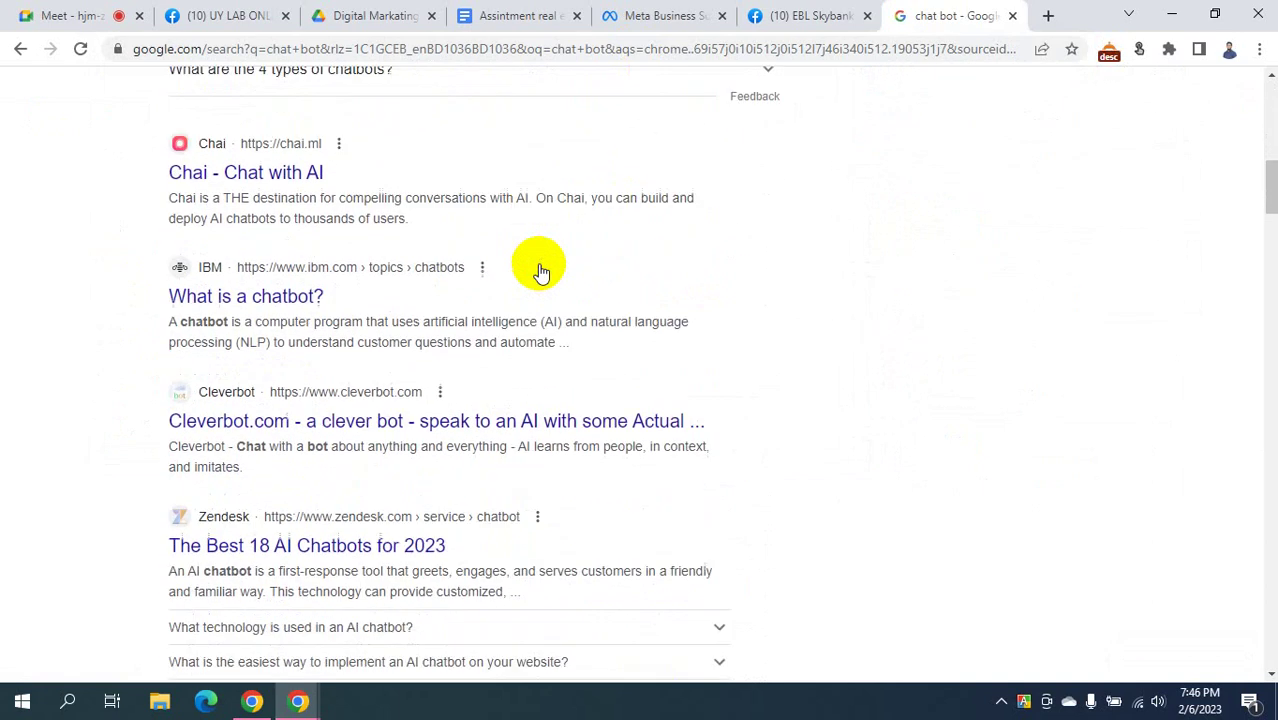
scroll(540, 270, "down", 6)
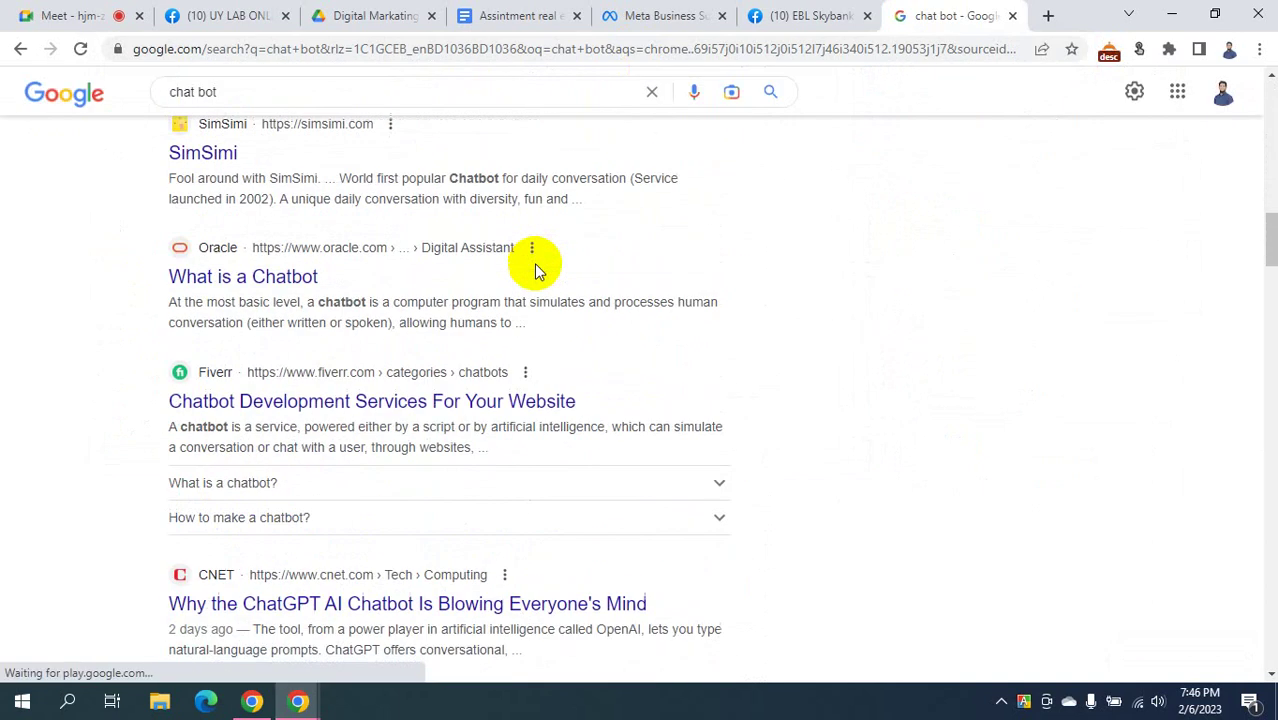
scroll(536, 270, "down", 4)
scroll(536, 270, "down", 1)
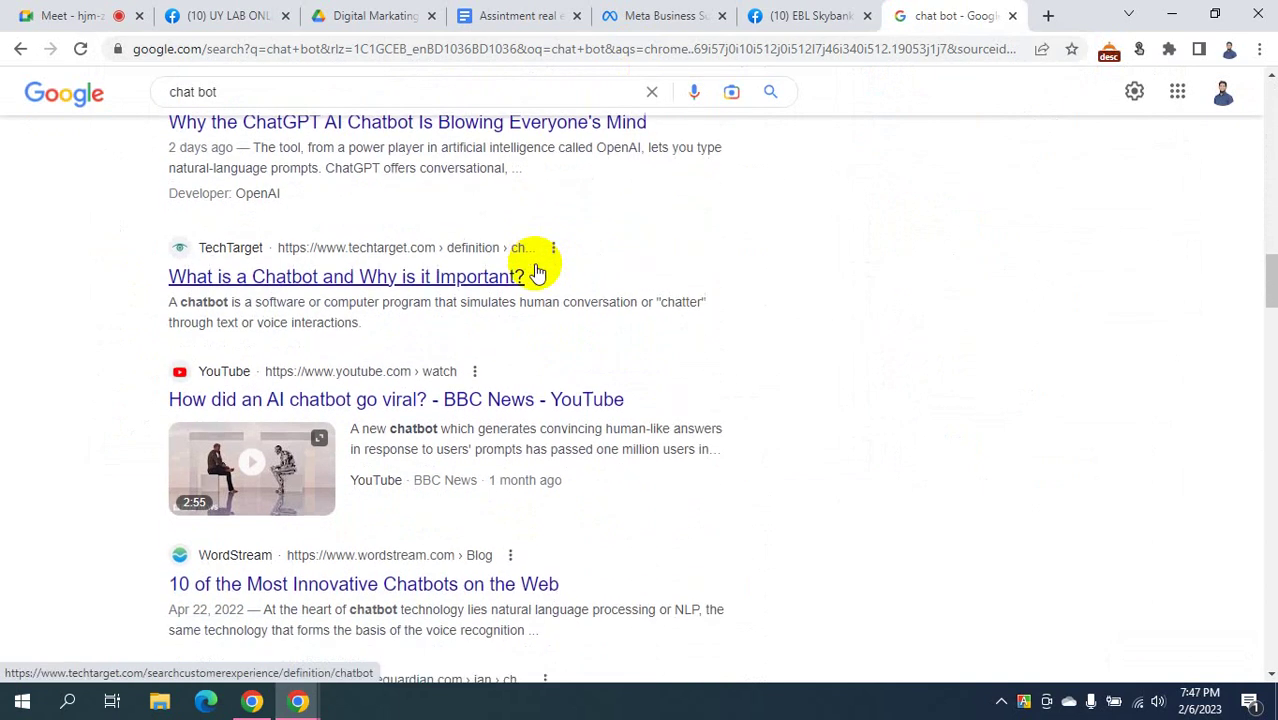
scroll(536, 270, "down", 2)
left_click(260, 50)
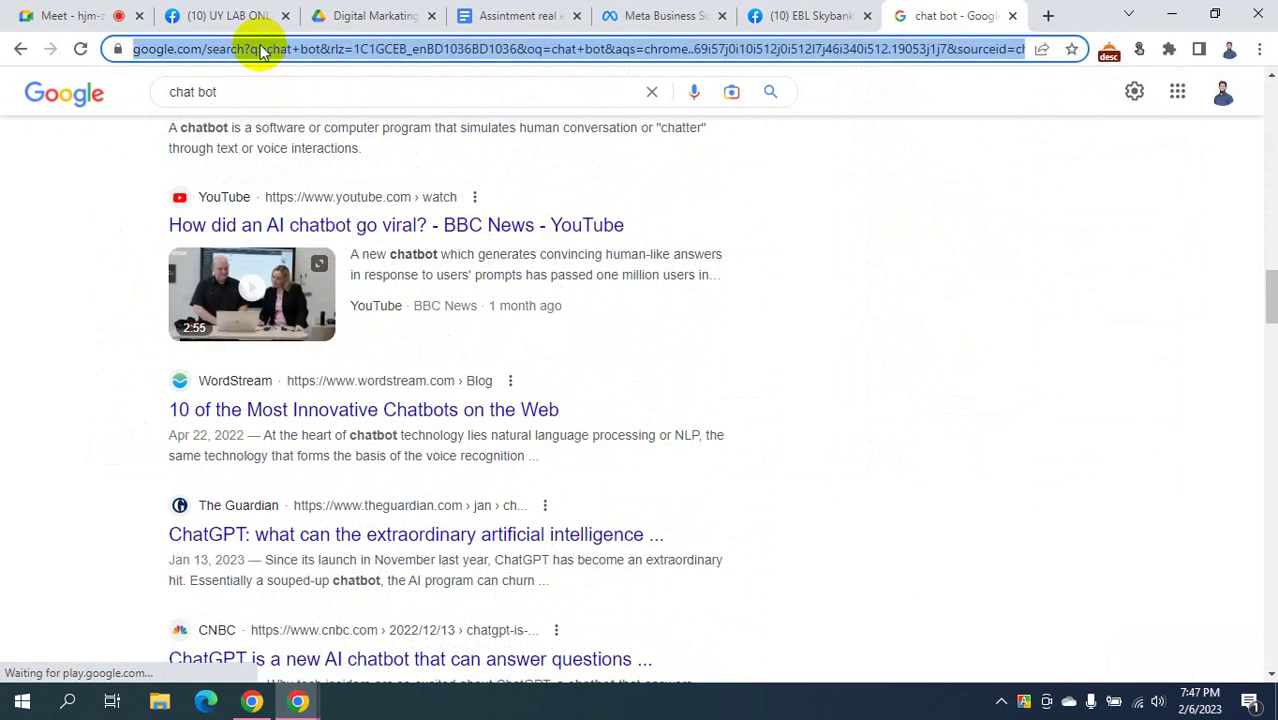
- Visit manychat.com, skim its homepage, then return to the UY LAB ONLINE DM - 2303 group
type("many")
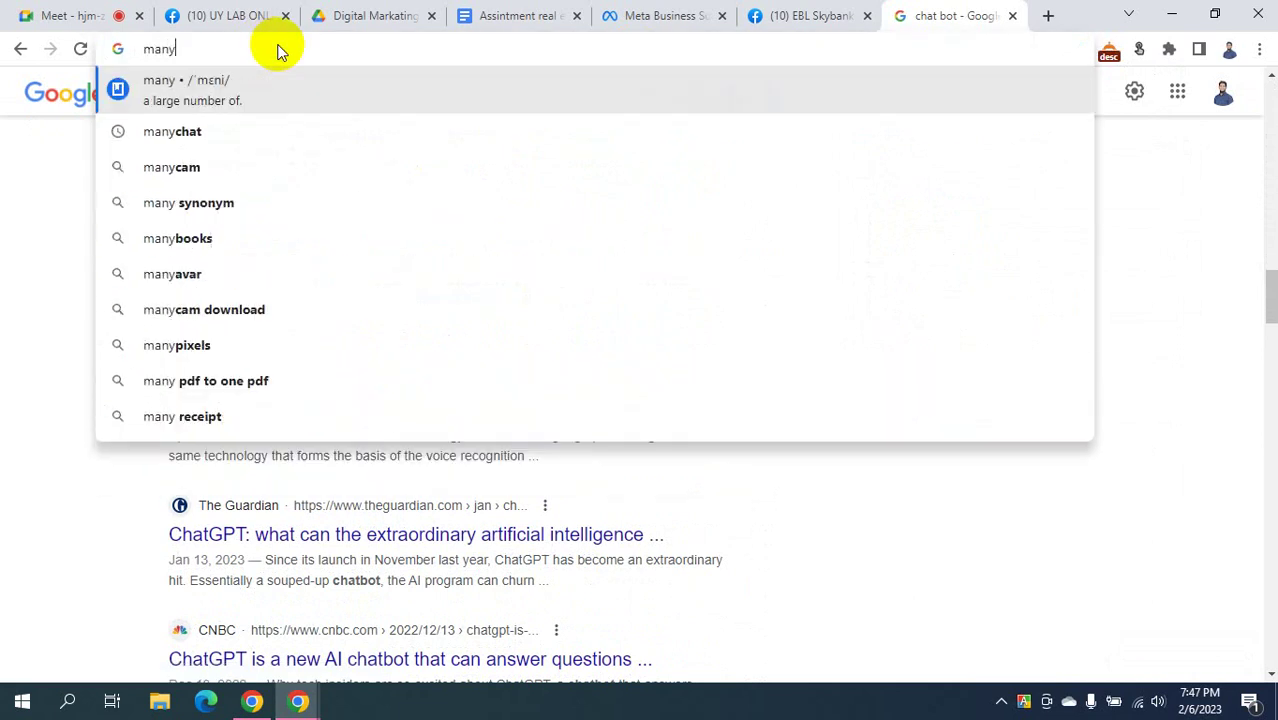
type("chat.com")
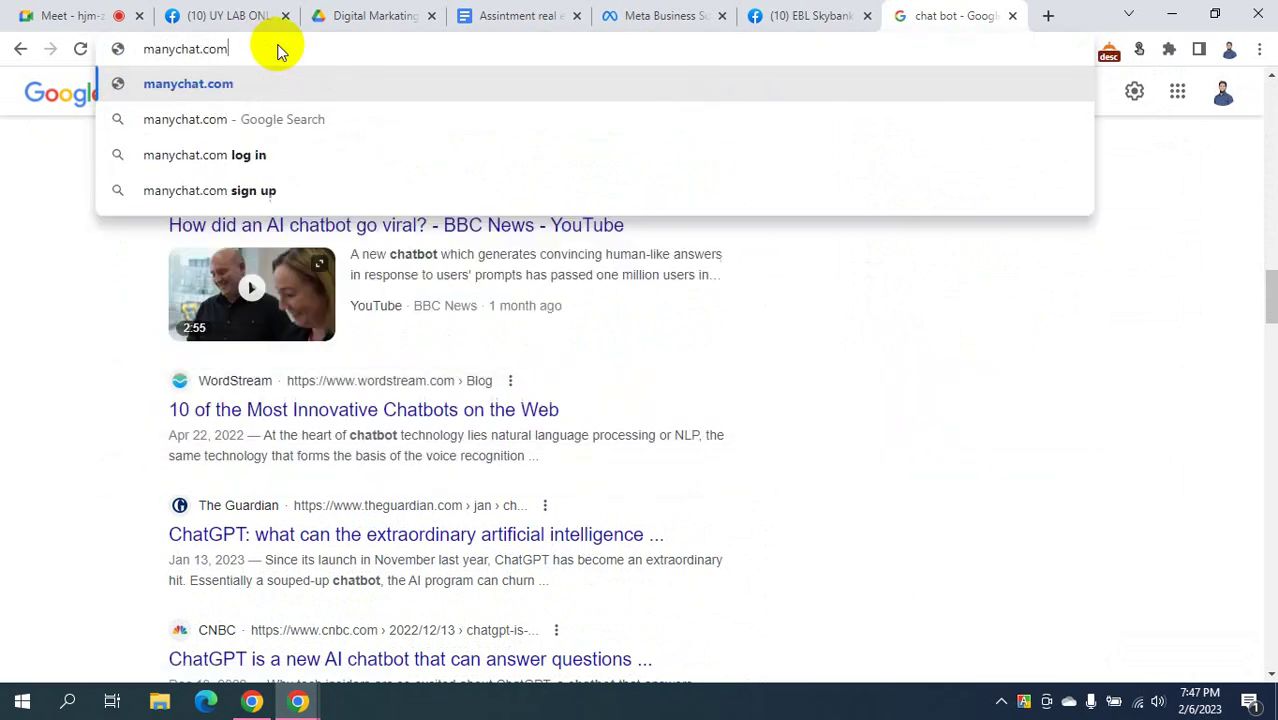
key("Return")
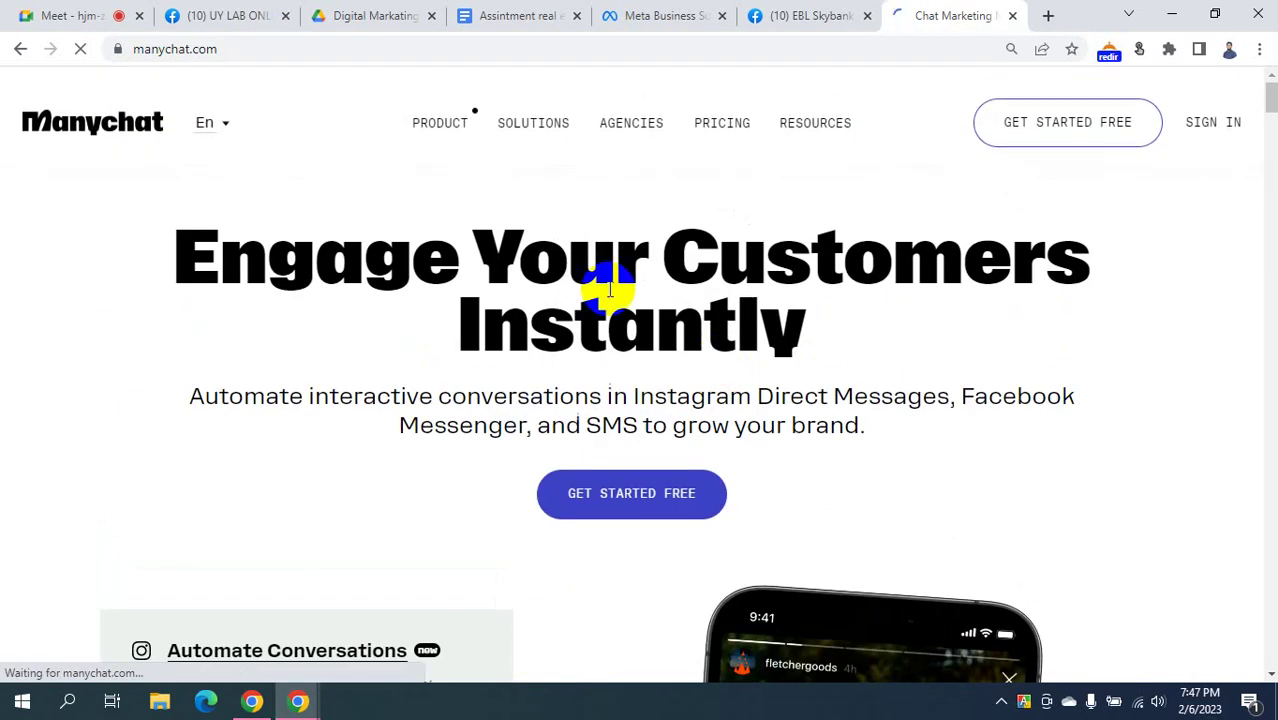
scroll(707, 331, "down", 3)
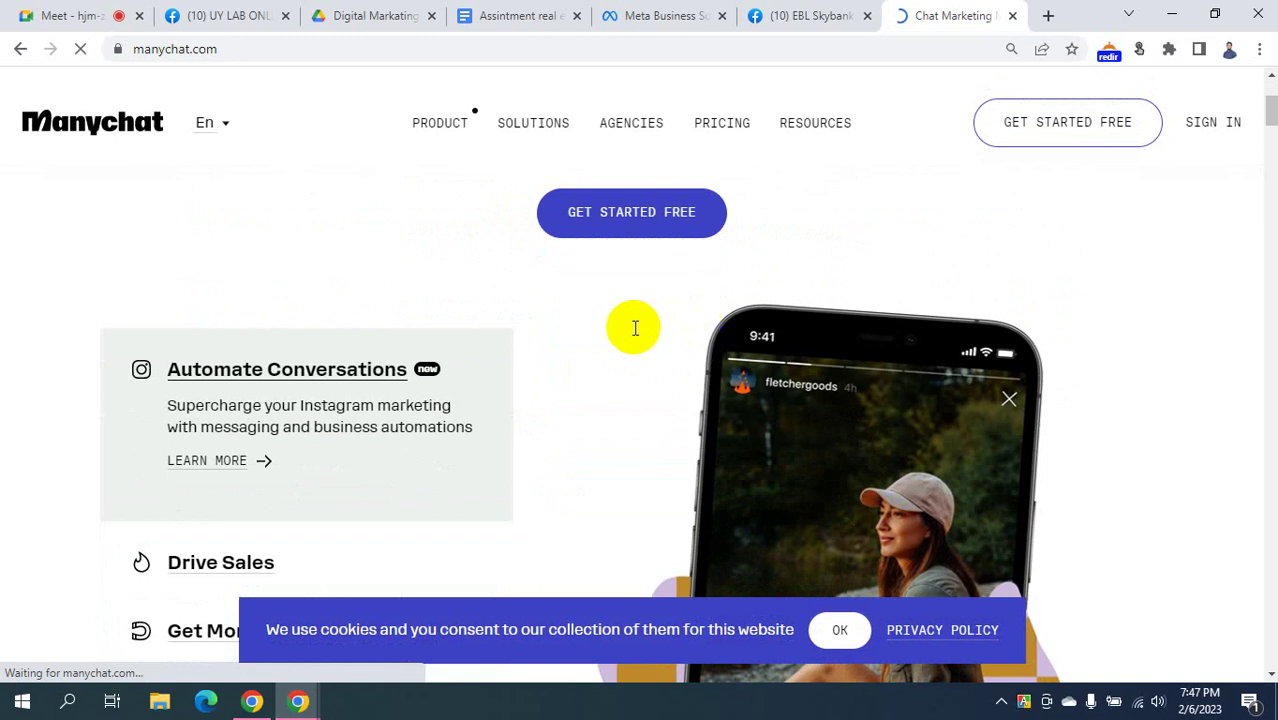
scroll(687, 328, "up", 3)
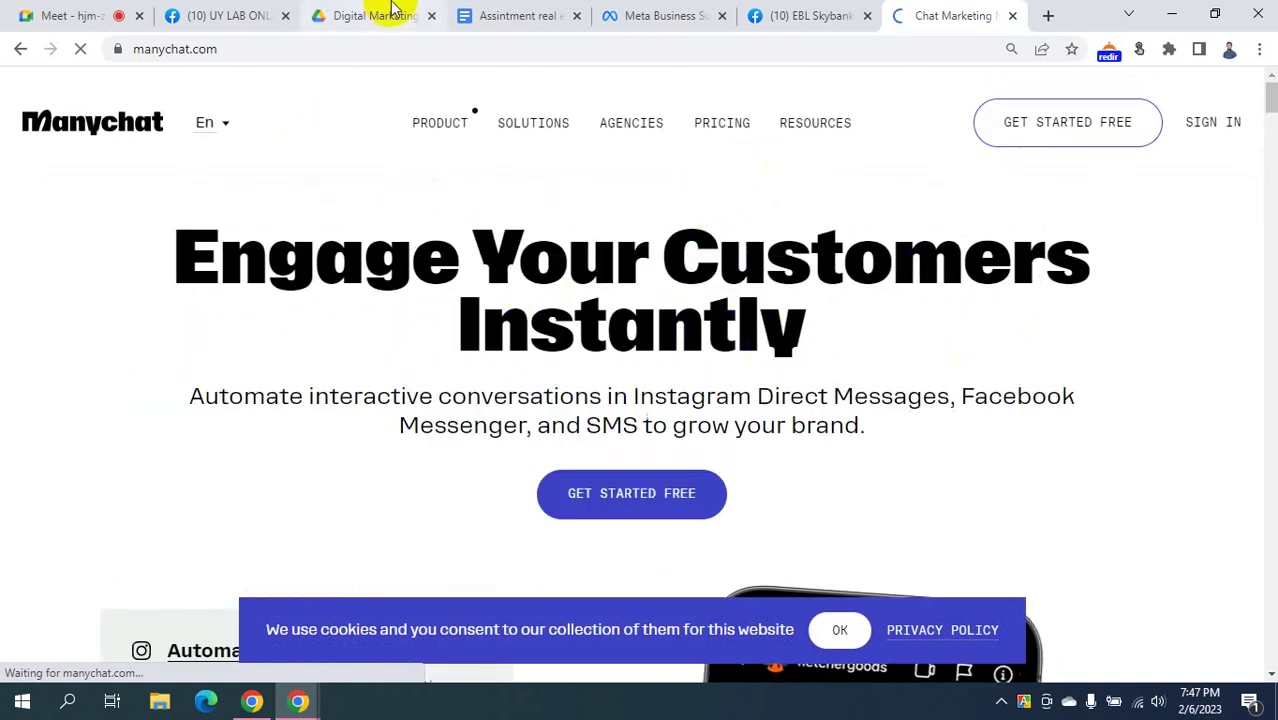
left_click(222, 10)
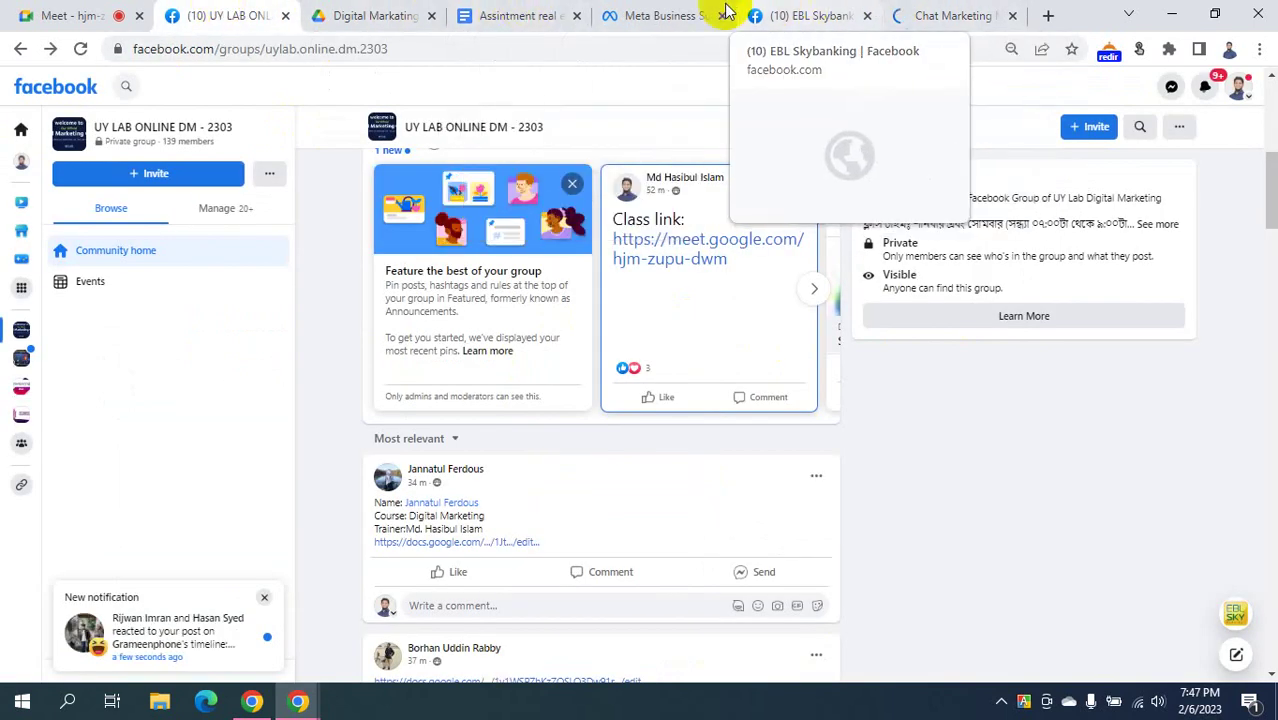
- Back out of the FAQ automation editor to Tech World's Page messaging settings
left_click(645, 17)
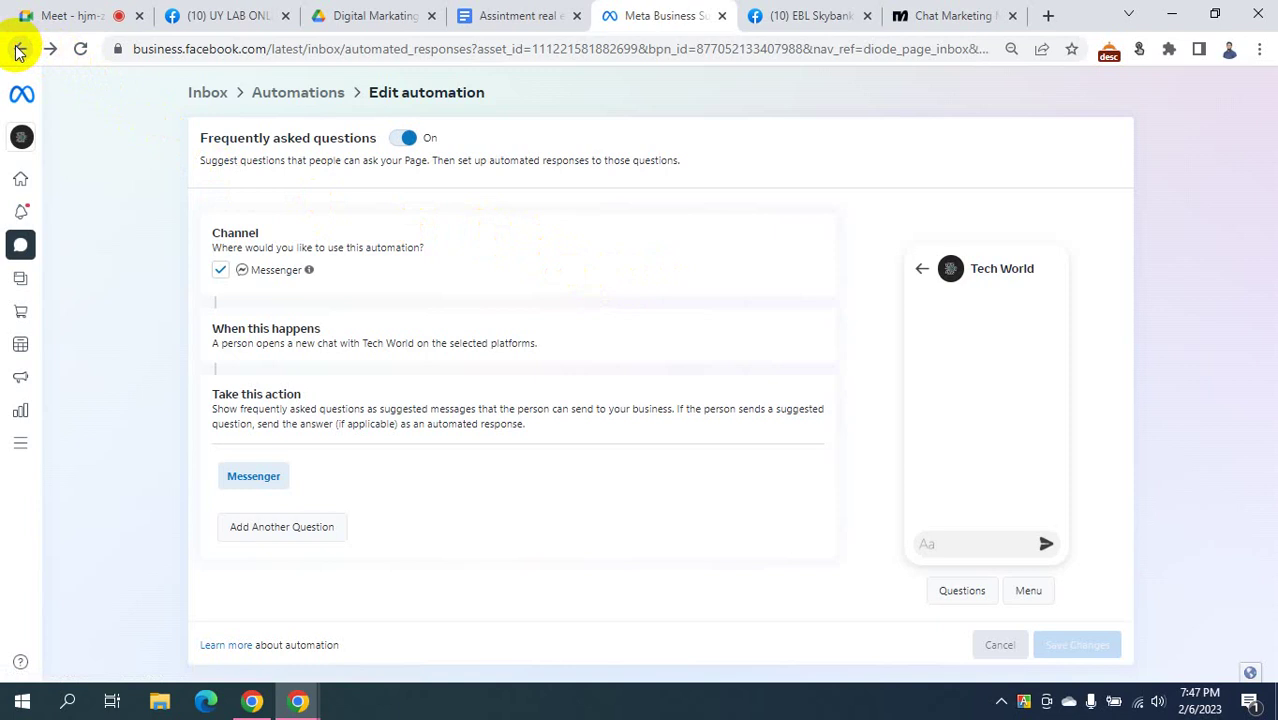
left_click(19, 50)
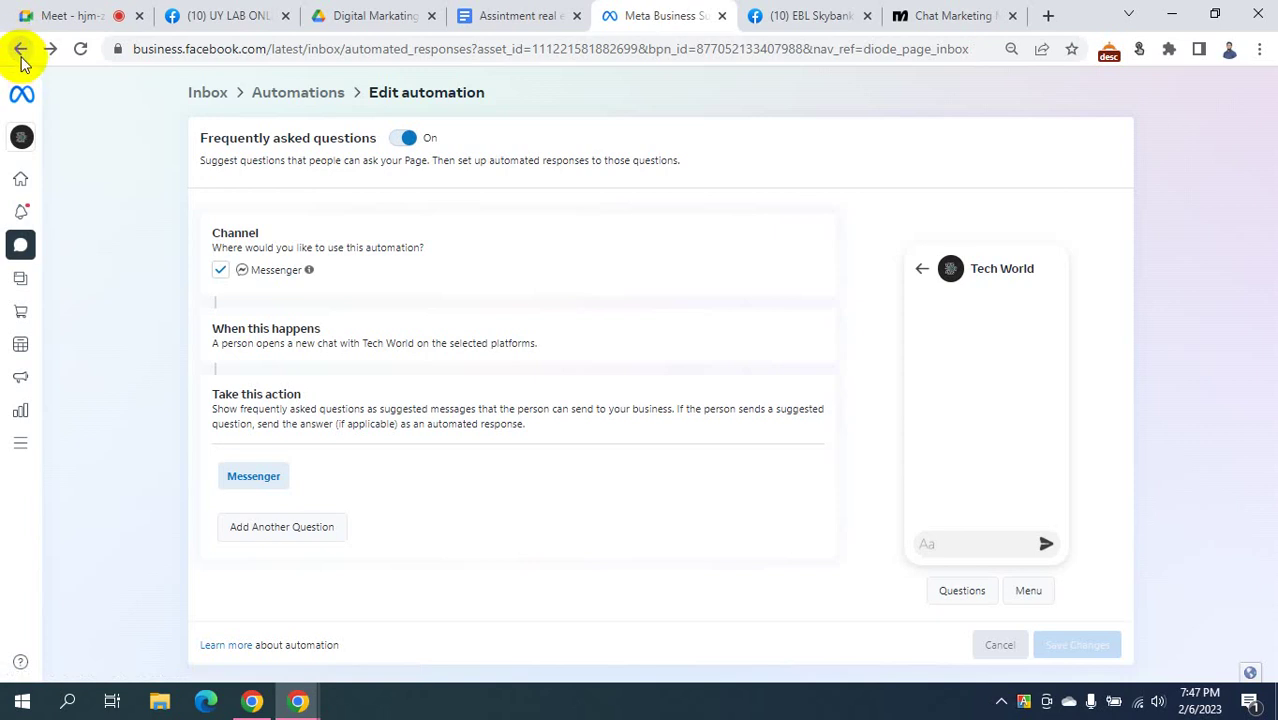
left_click(19, 50)
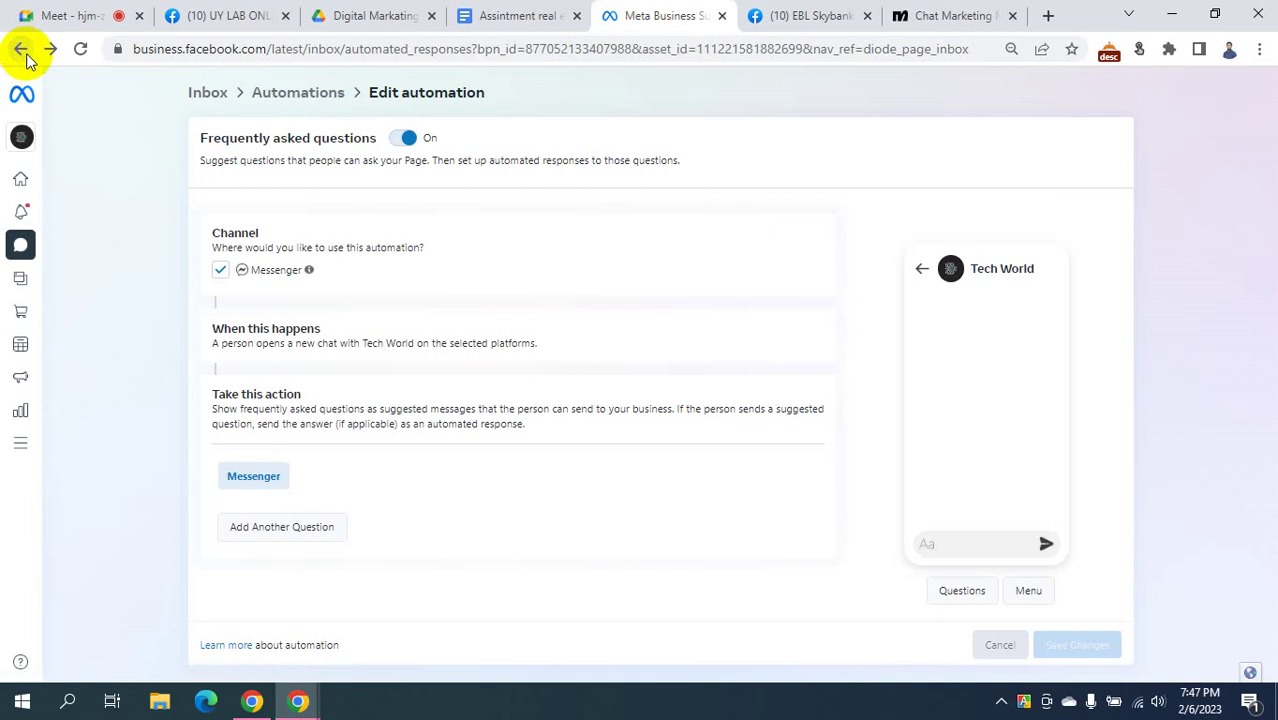
left_click(19, 50)
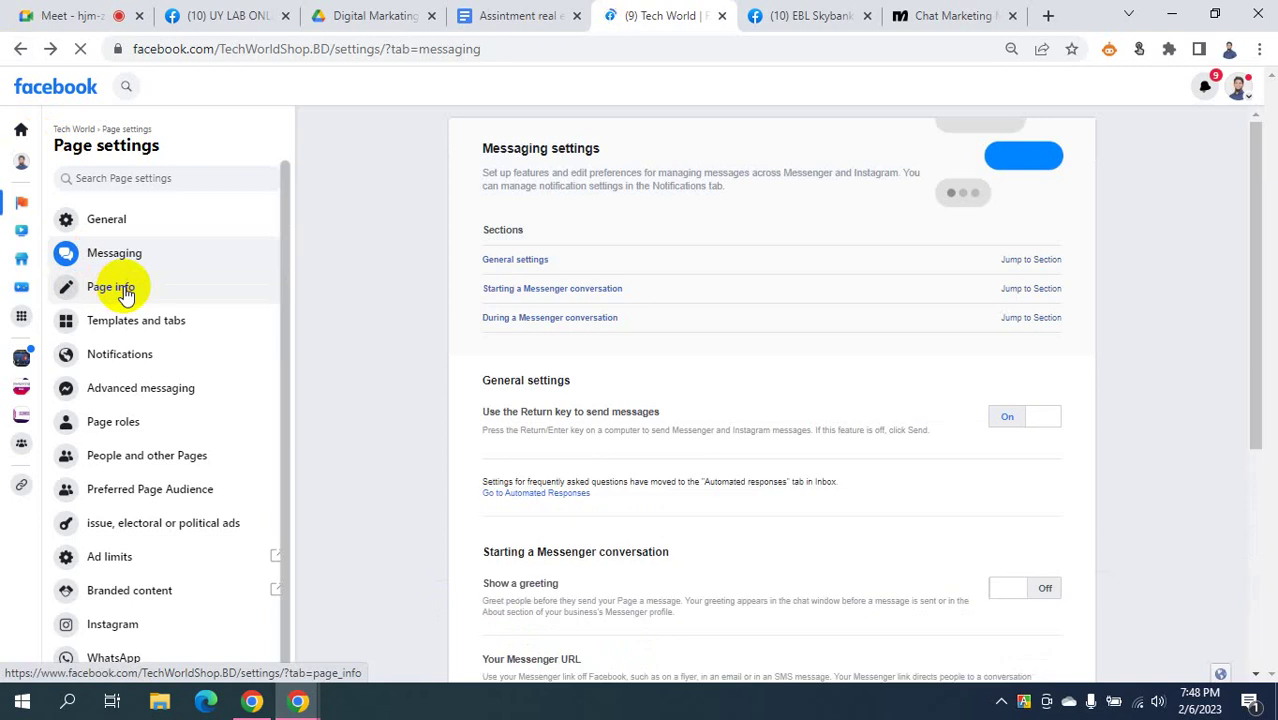
left_click(125, 293)
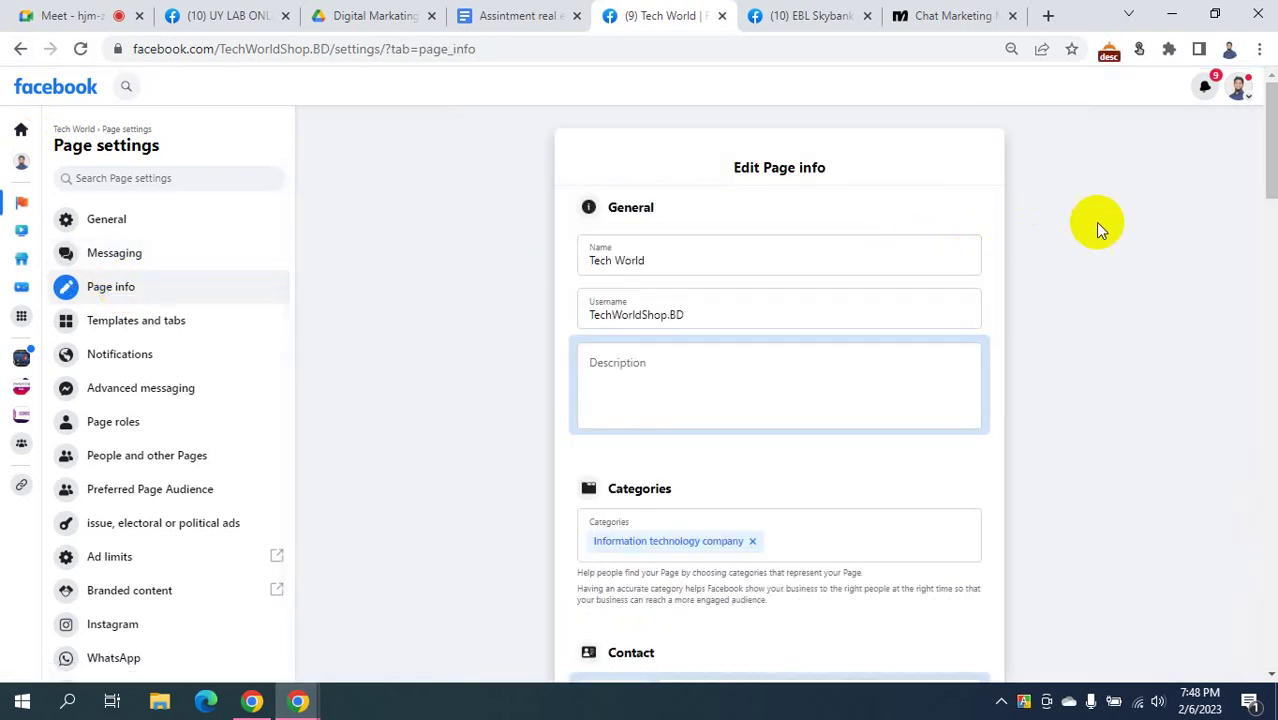
scroll(1096, 222, "down", 2)
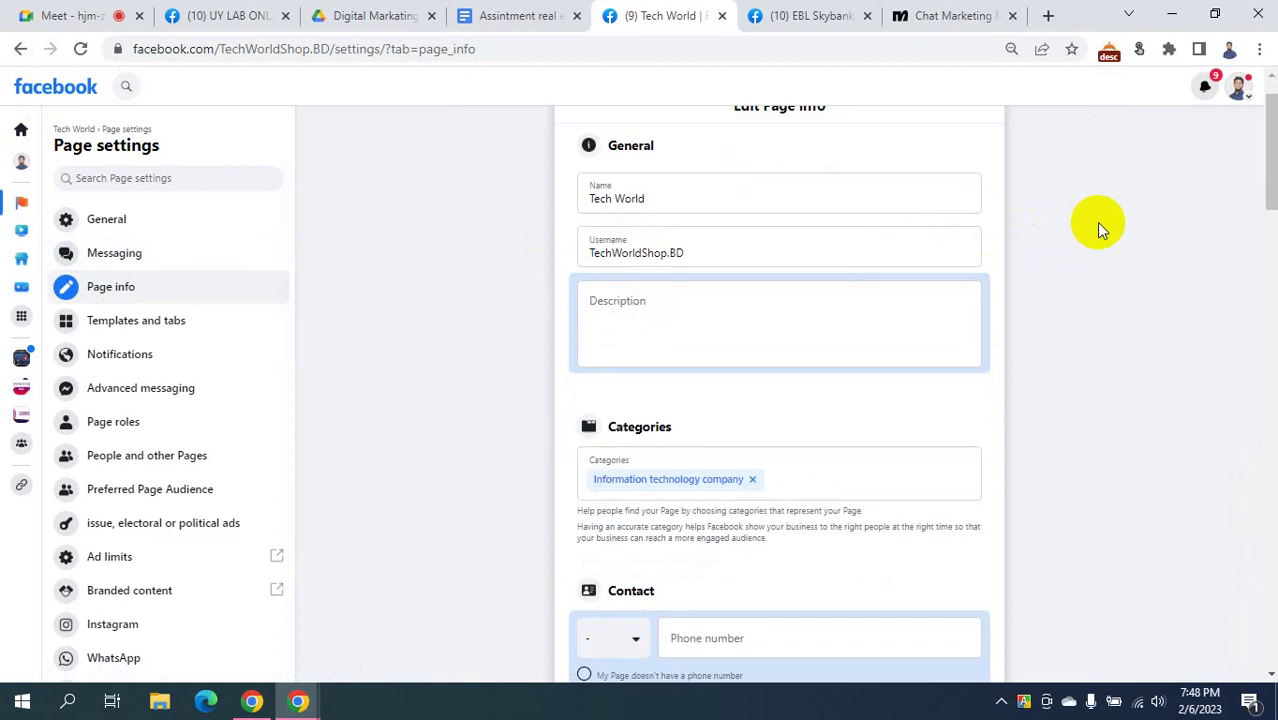
scroll(1096, 222, "up", 2)
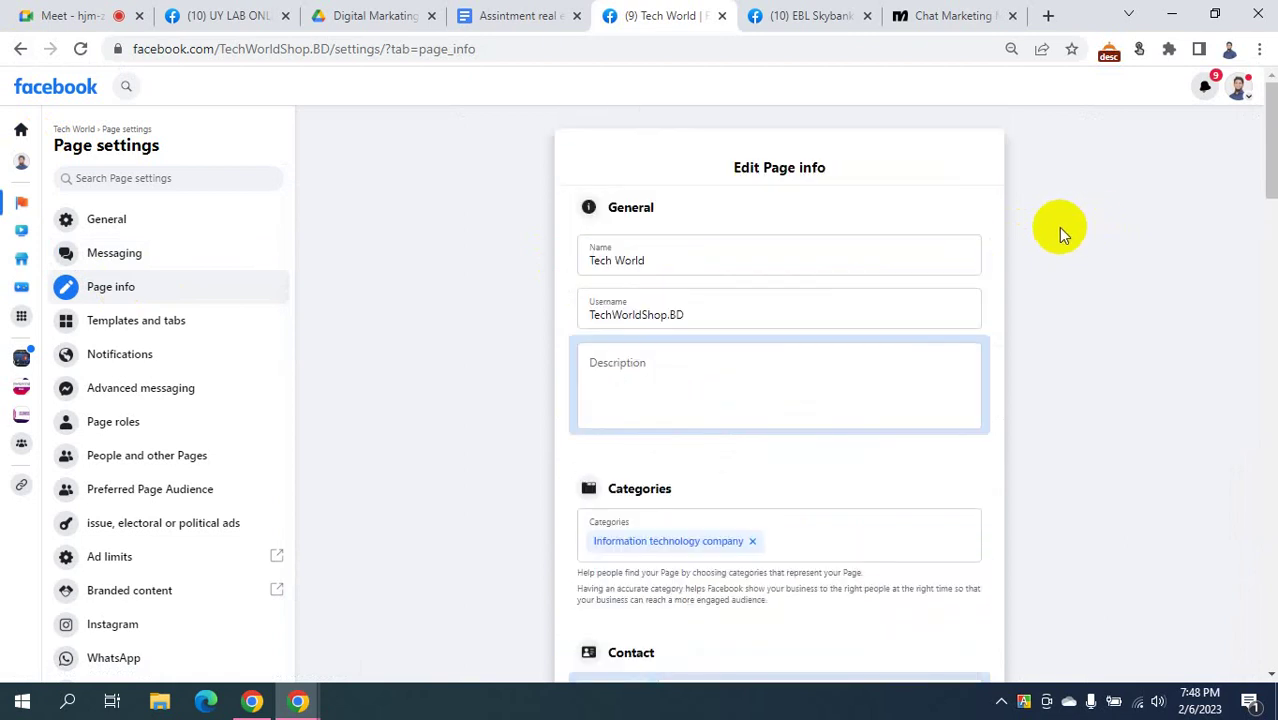
scroll(990, 260, "down", 1)
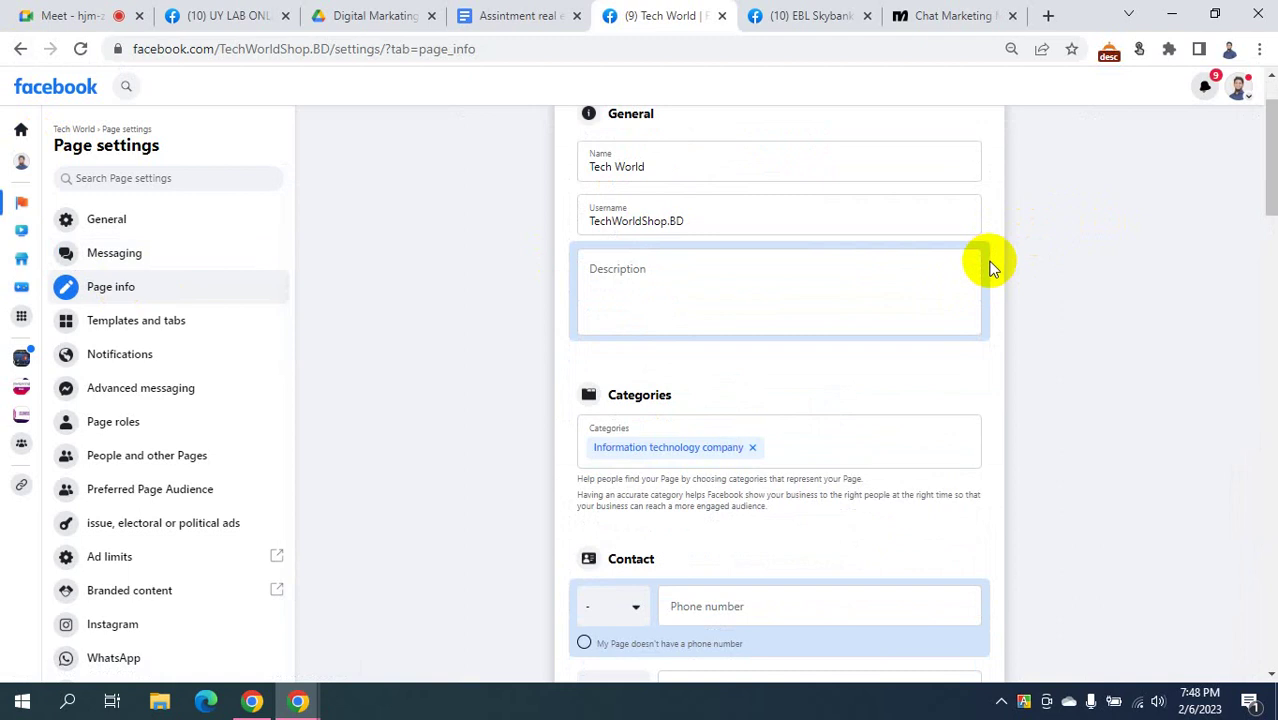
scroll(990, 265, "down", 2)
scroll(960, 275, "up", 3)
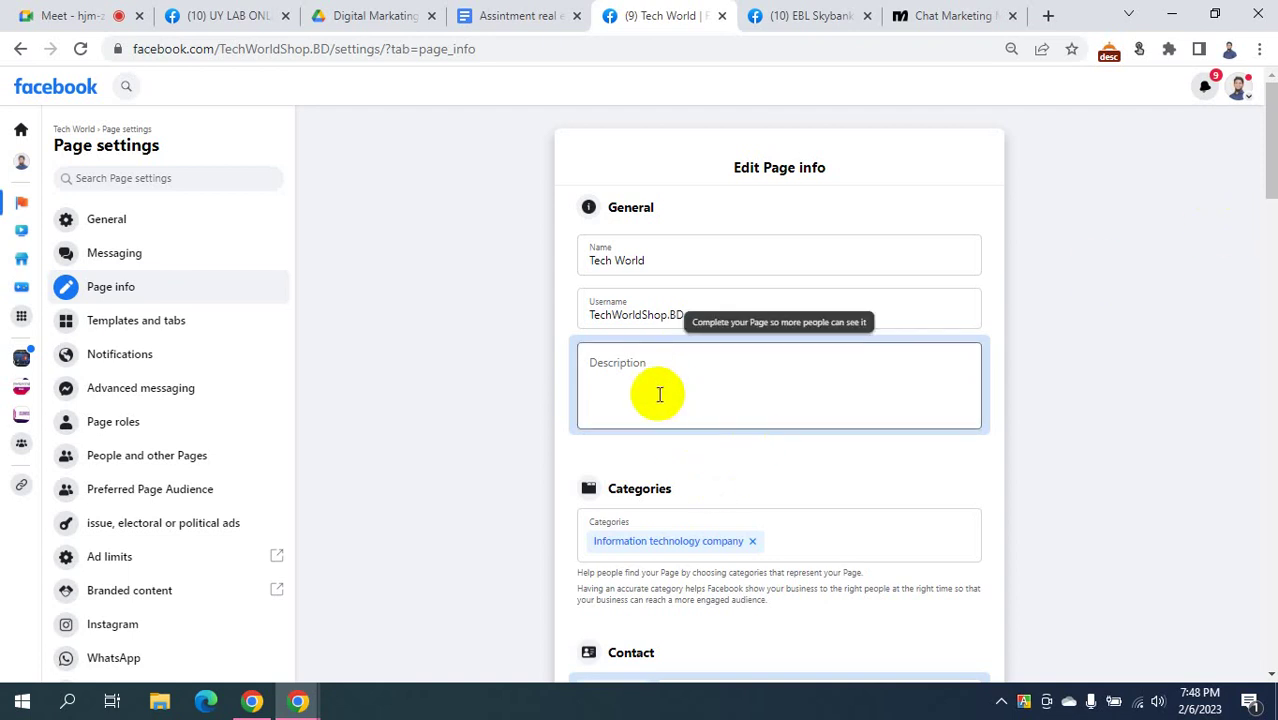
left_click(635, 378)
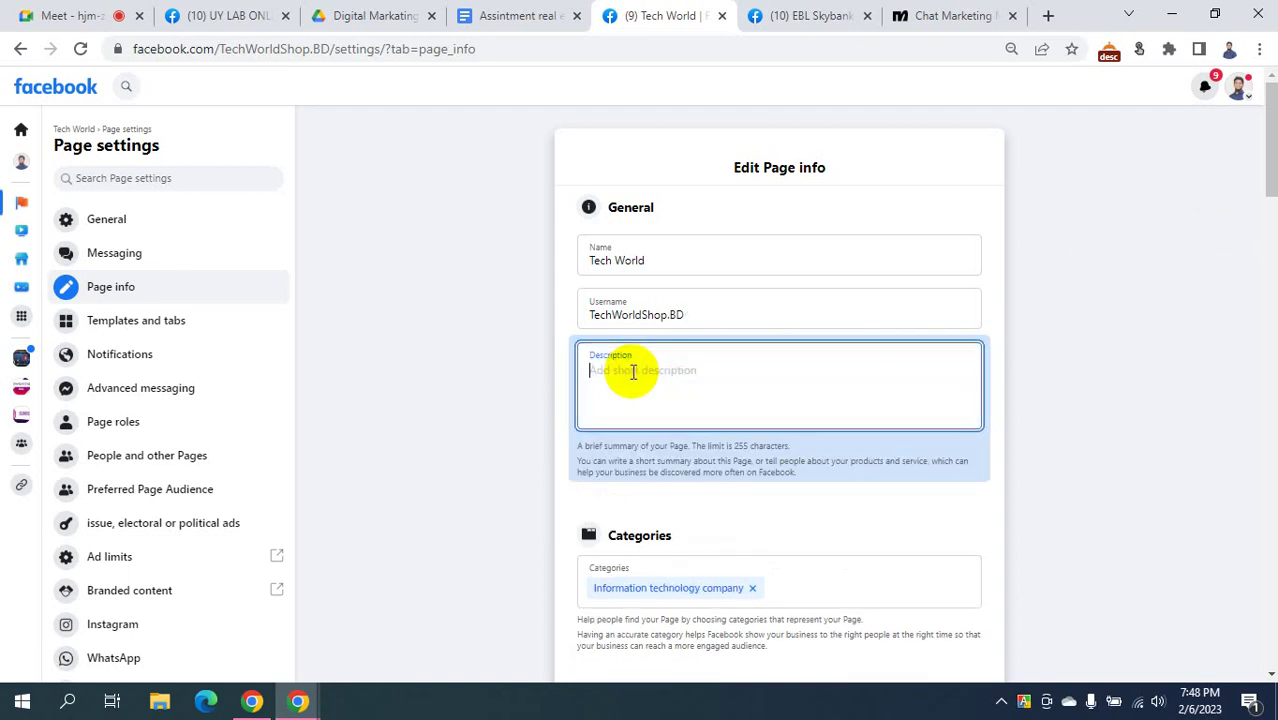
left_click(745, 445)
left_click(739, 408)
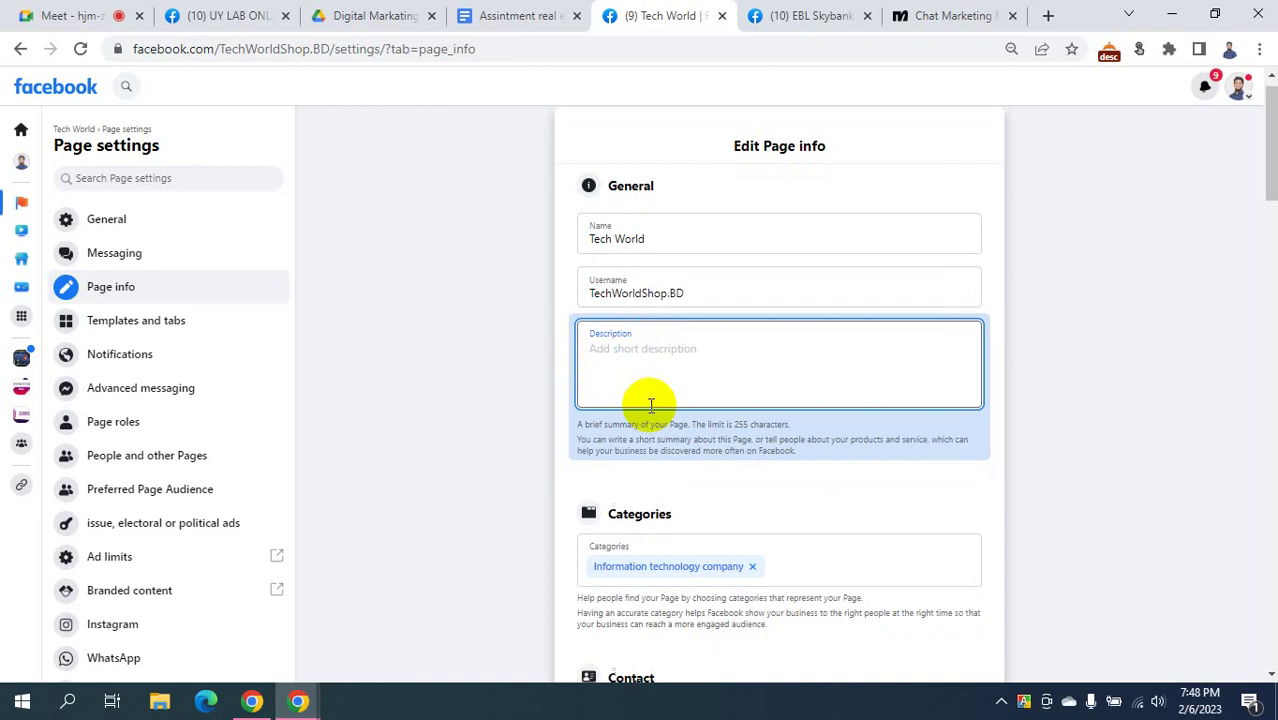
scroll(651, 408, "down", 3)
scroll(853, 313, "down", 1)
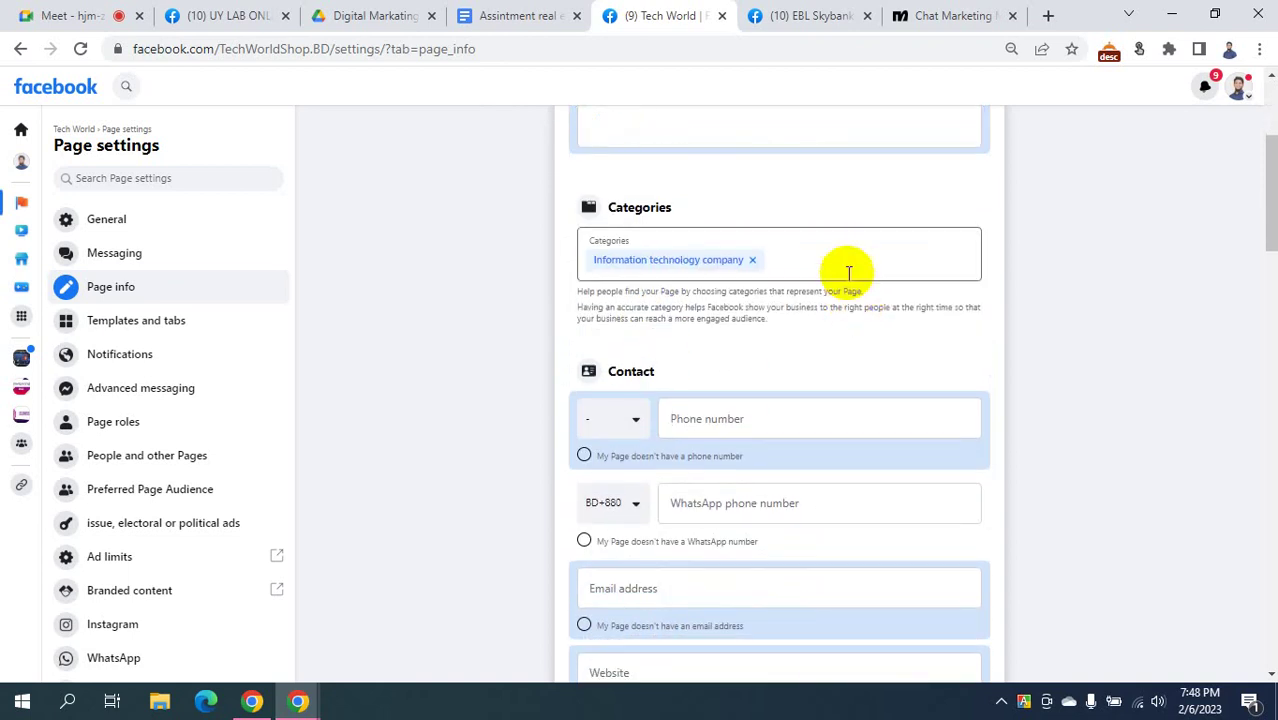
left_click(839, 260)
left_click(1053, 285)
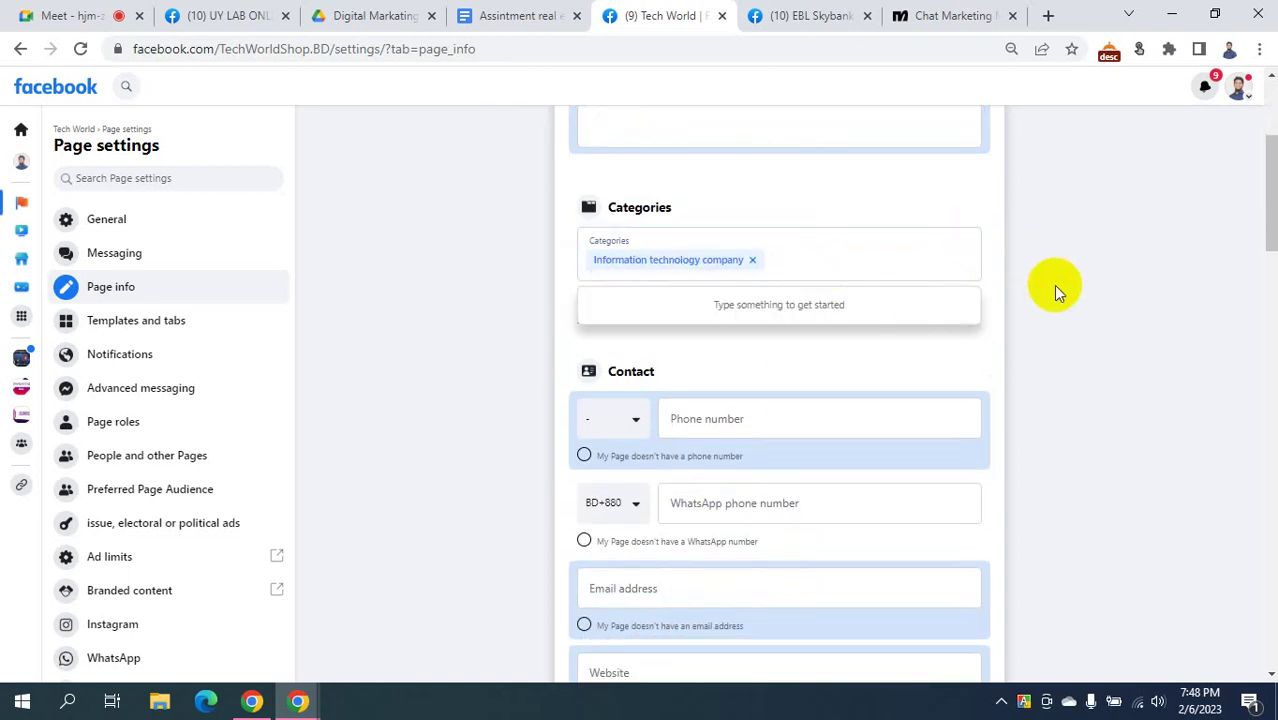
scroll(1037, 300, "down", 2)
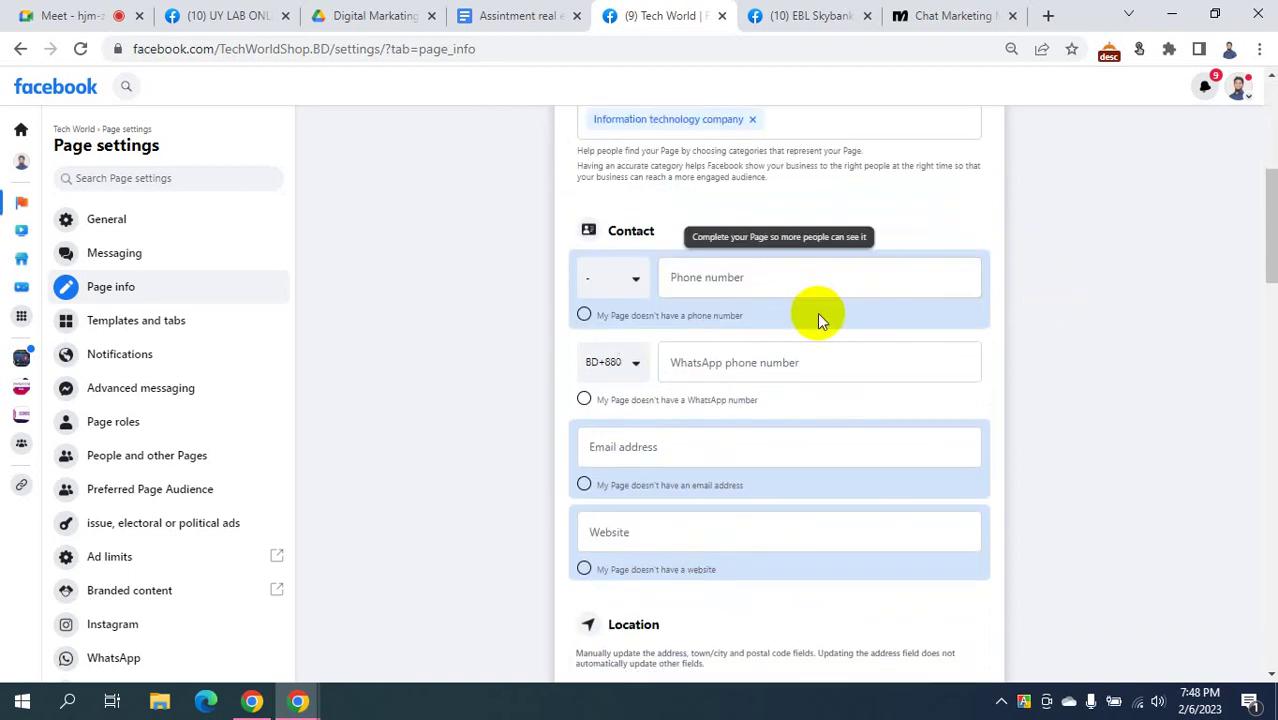
scroll(835, 320, "down", 2)
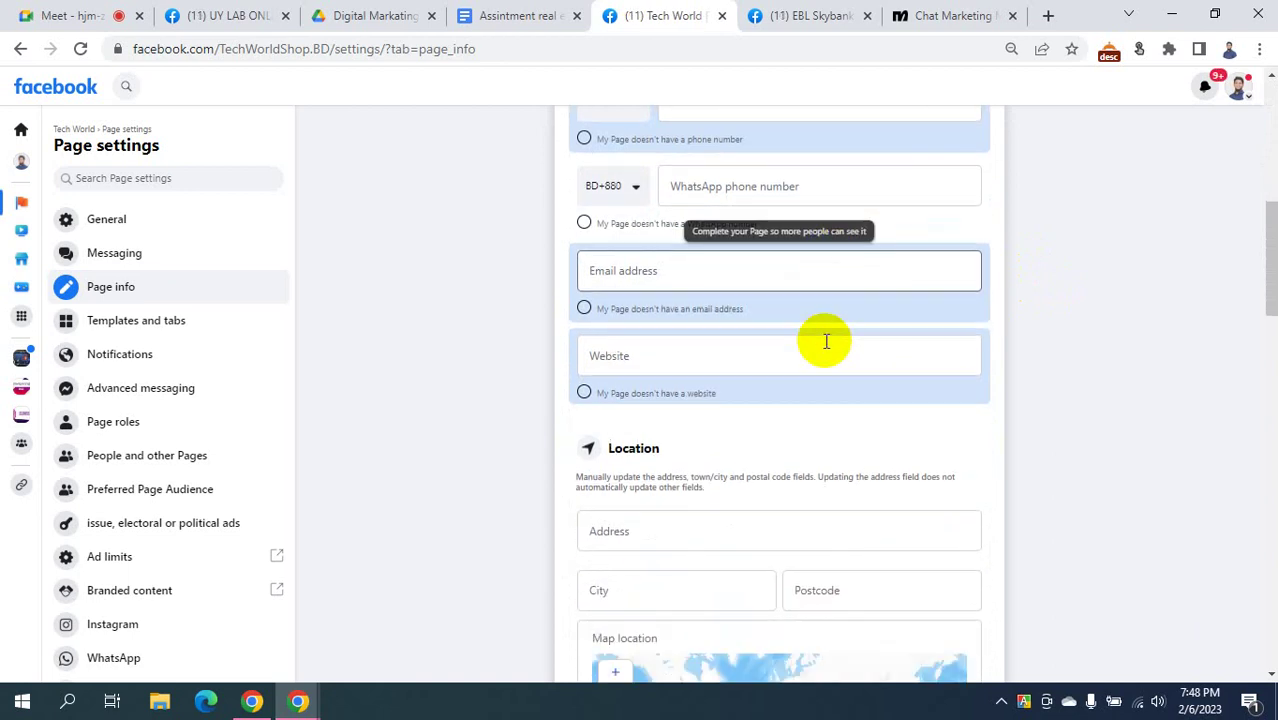
scroll(726, 350, "down", 2)
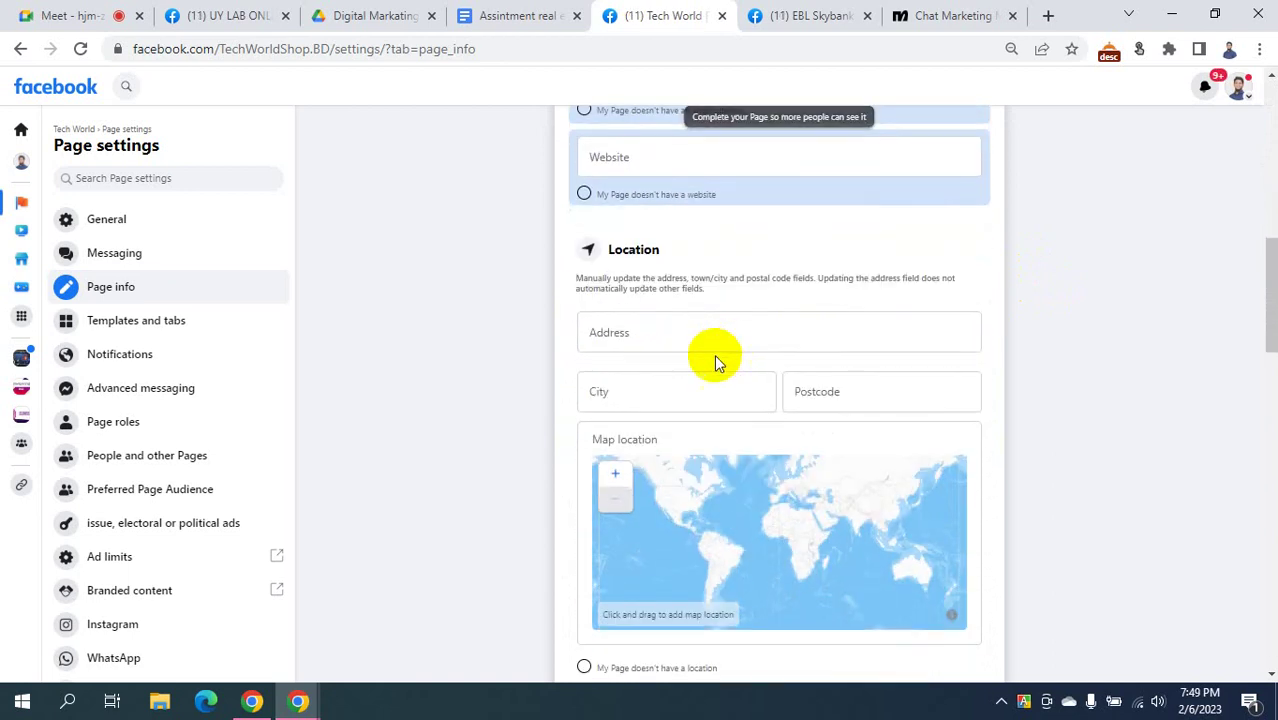
- Enter 'mohakhali' as the Tech World street address and 1212 in the City field
left_click(685, 335)
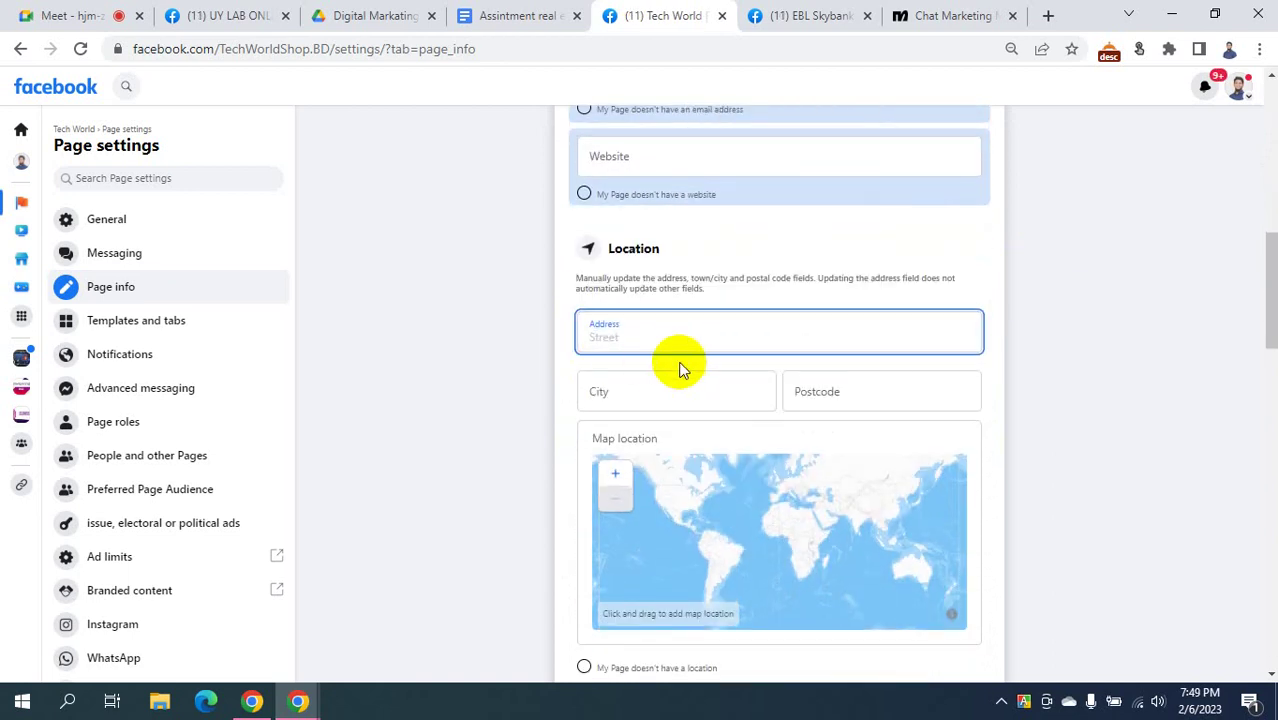
scroll(679, 362, "down", 1)
left_click(626, 240)
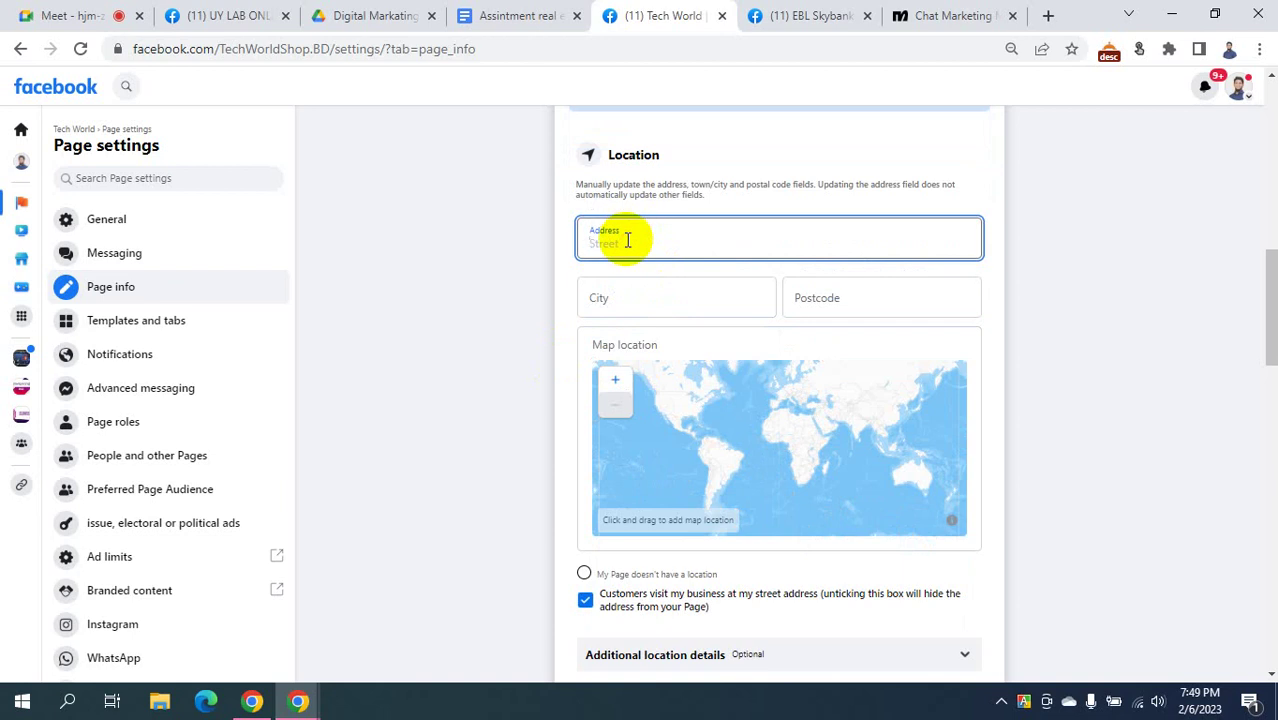
type("mohakhali")
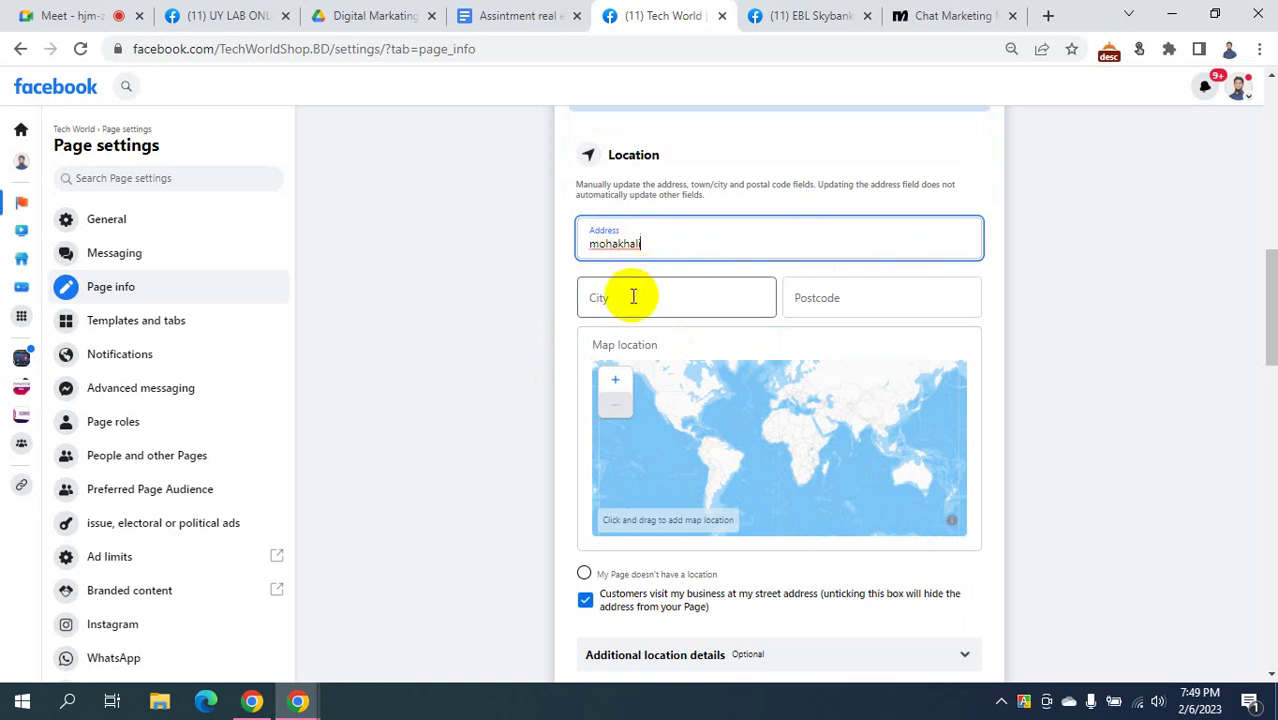
left_click(629, 298)
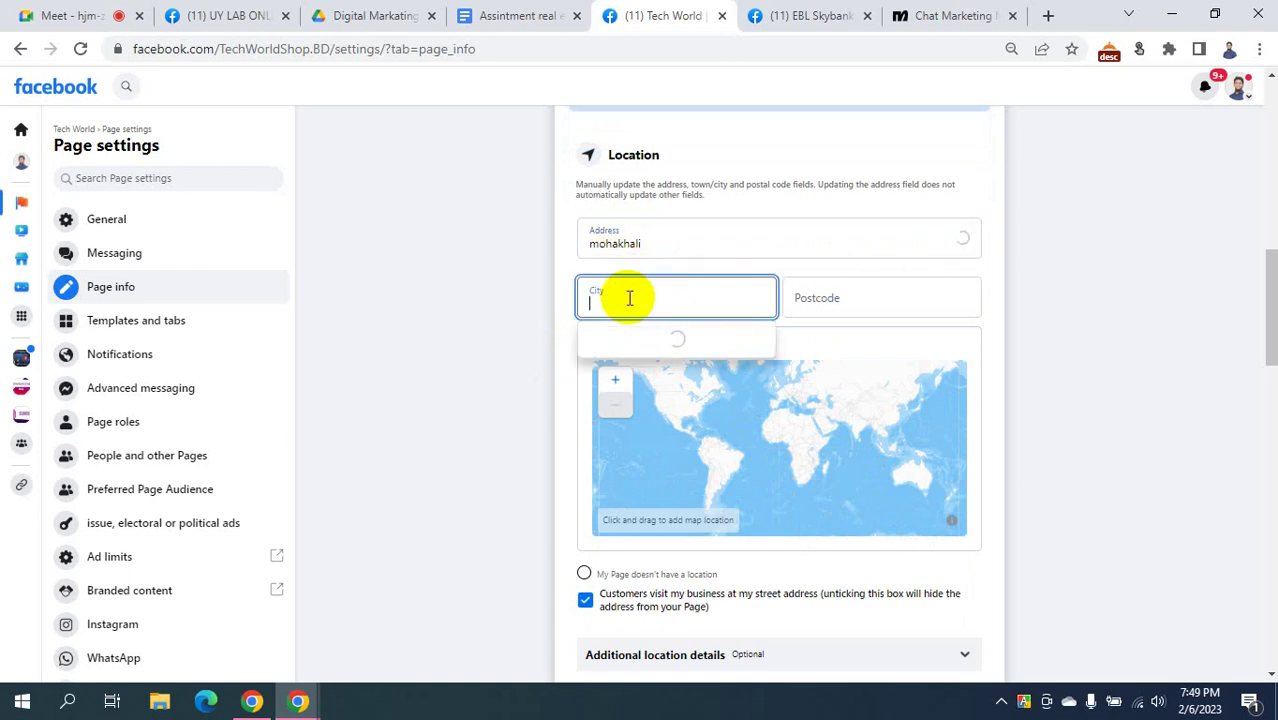
type("12")
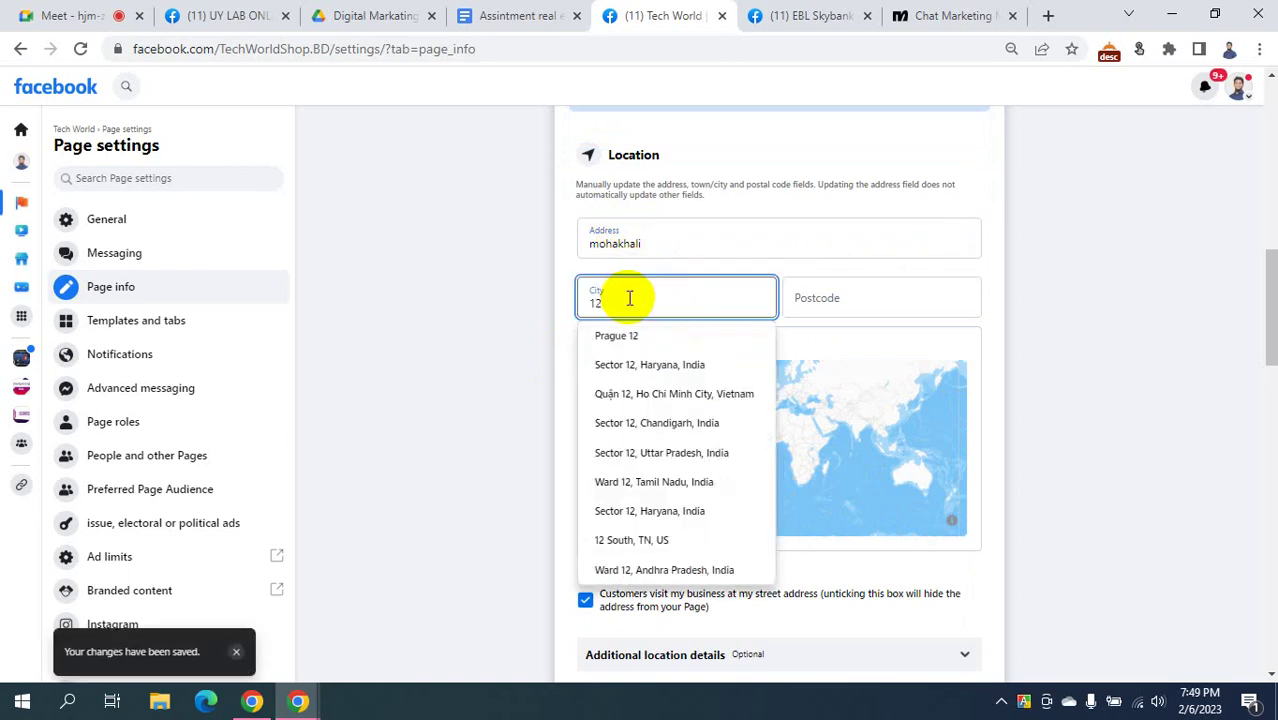
type("12")
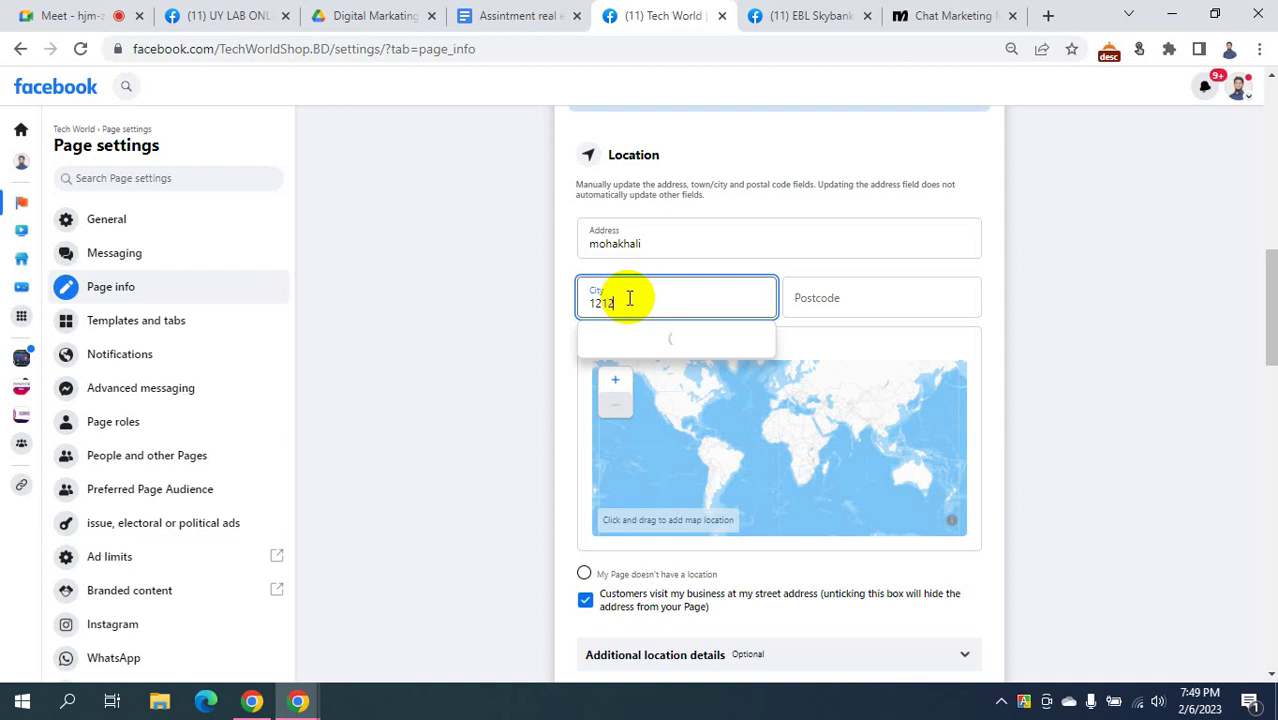
left_click(1047, 18)
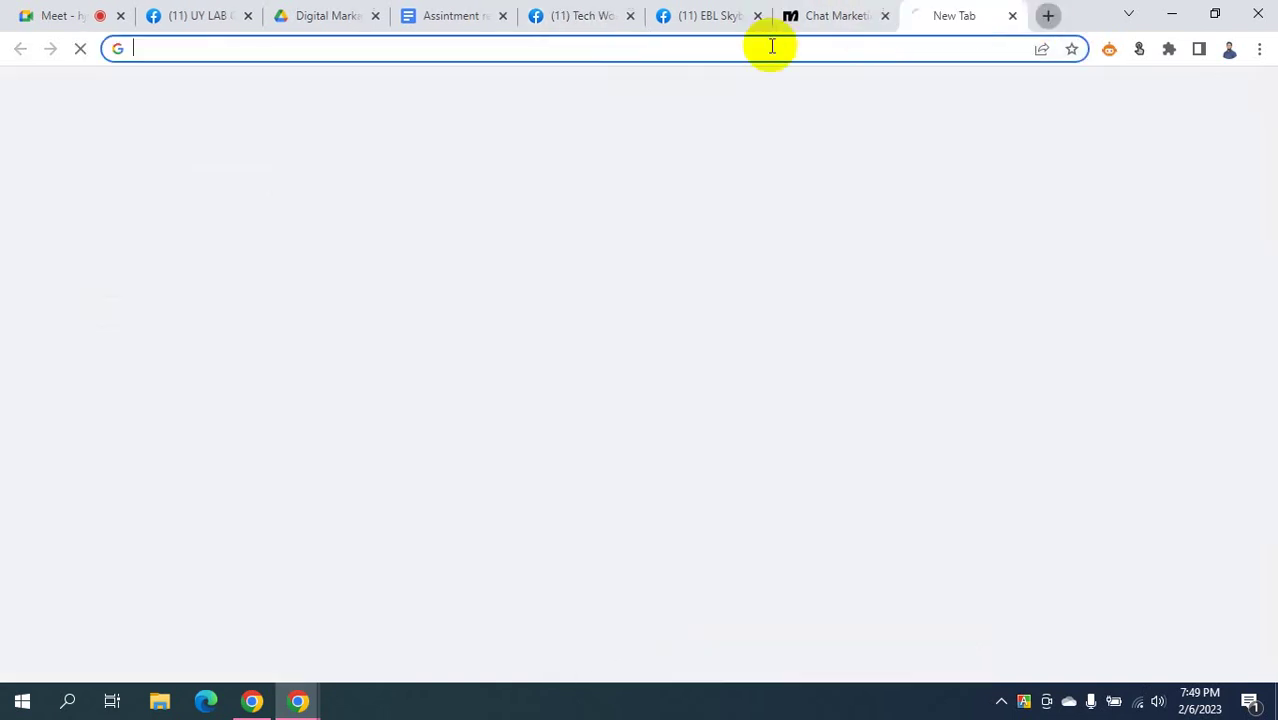
- Look up the 'mohakhali zip' code on Google, which returns 1212
type("mo")
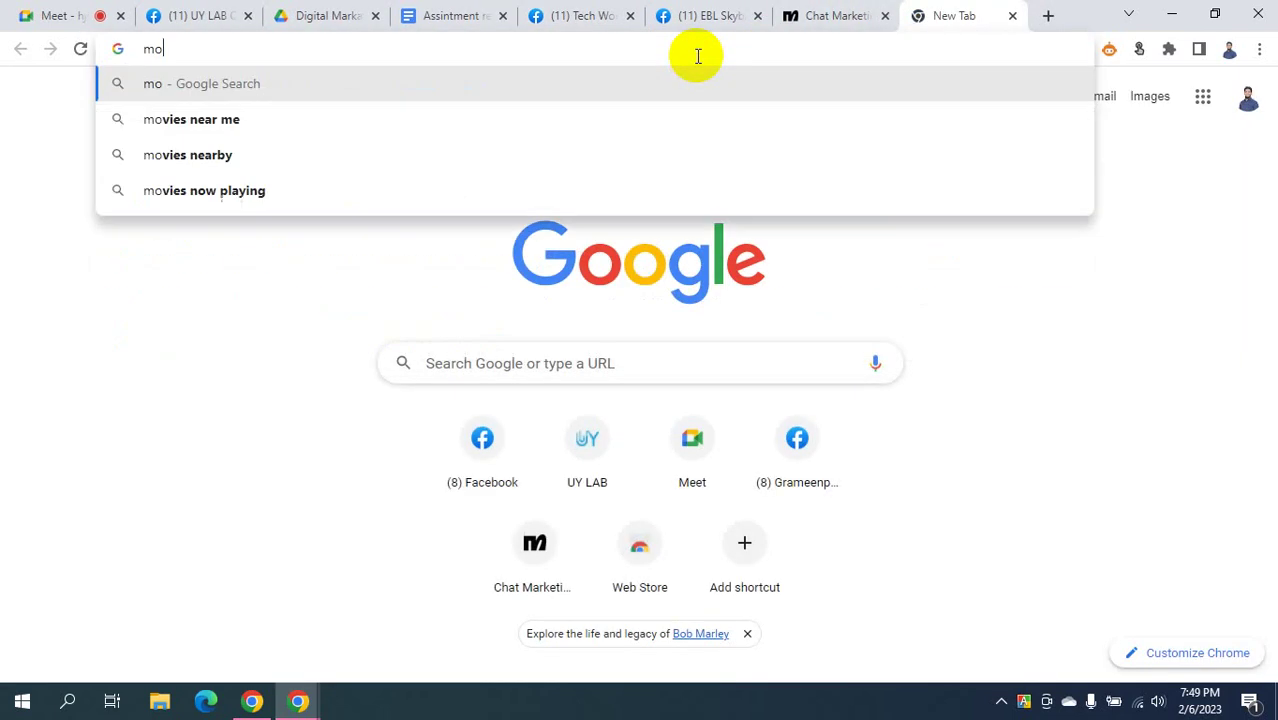
type("hakhali")
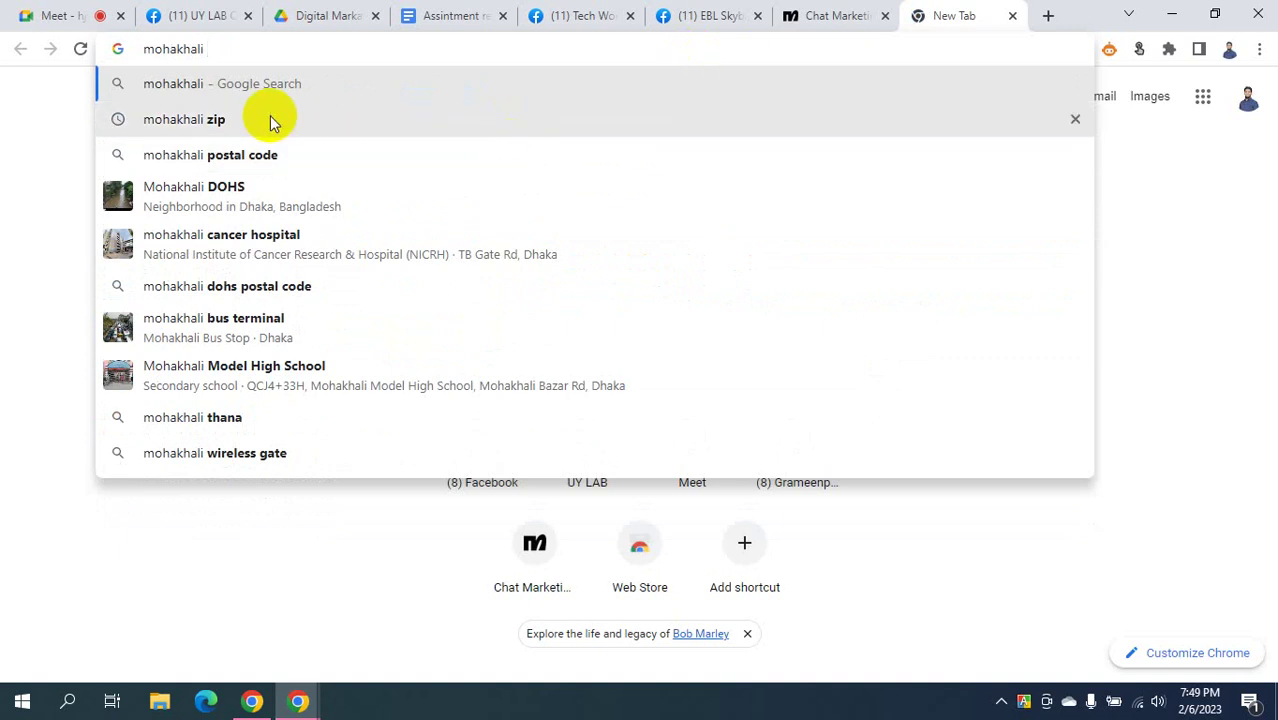
left_click(265, 119)
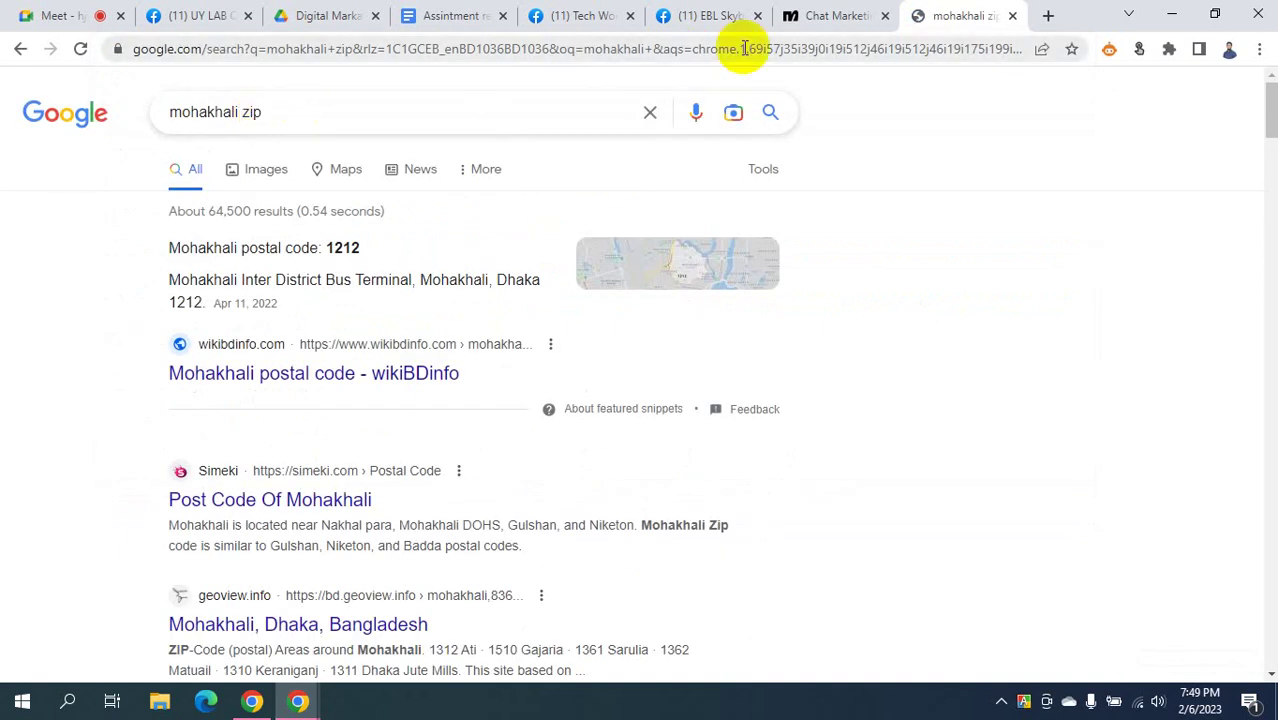
left_click(681, 22)
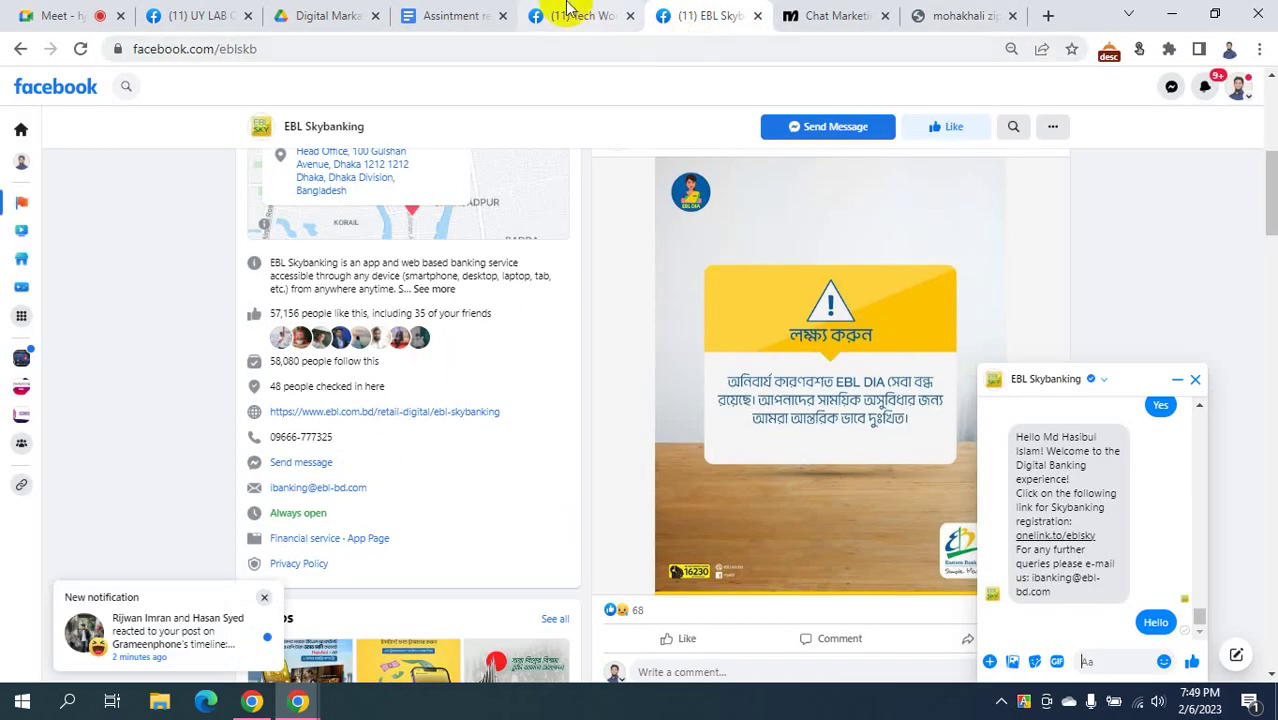
- Set the postcode to 1212 and the city to Dhaka, Dhaka Division, Bangladesh
left_click(573, 15)
left_click(653, 299)
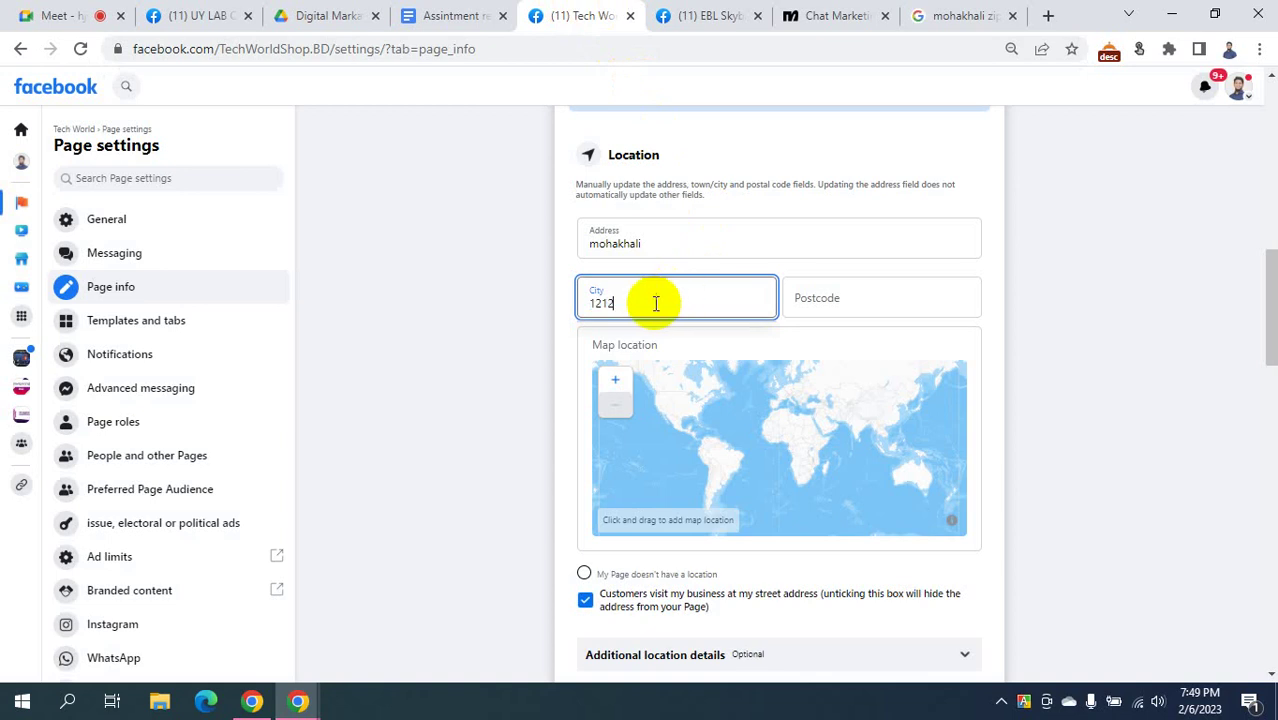
left_click(684, 234)
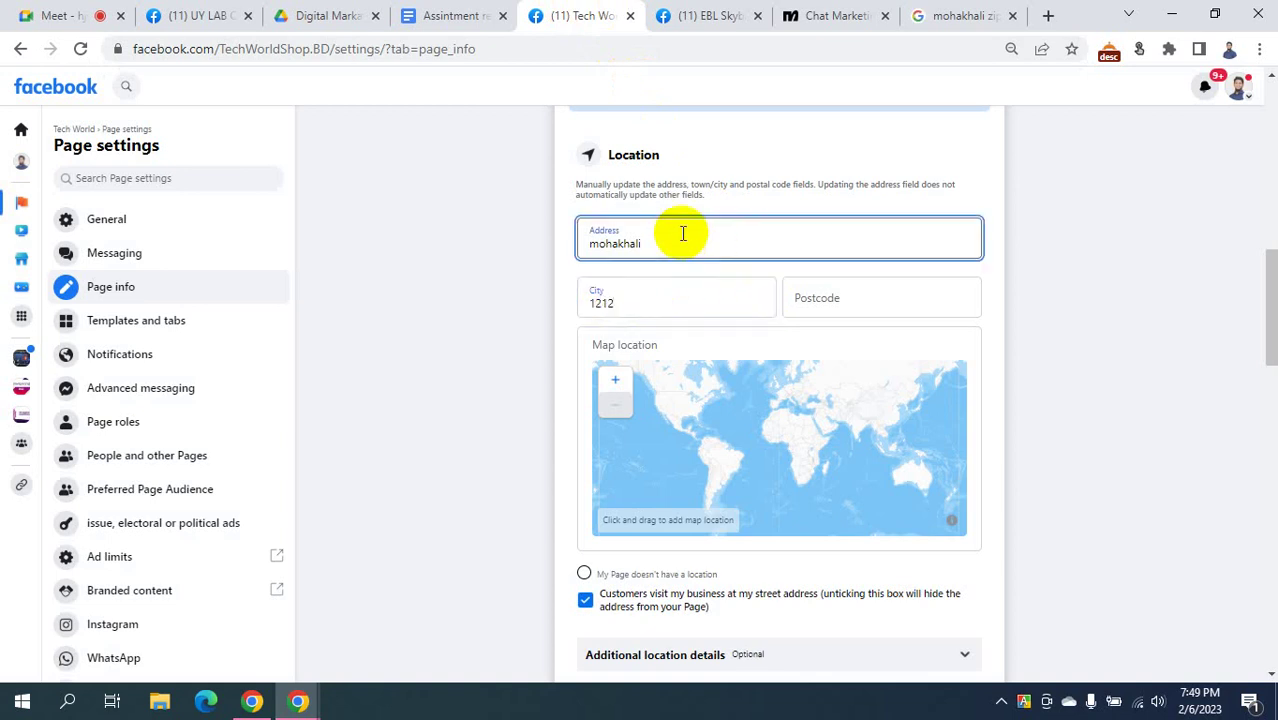
left_click(856, 299)
type("1212")
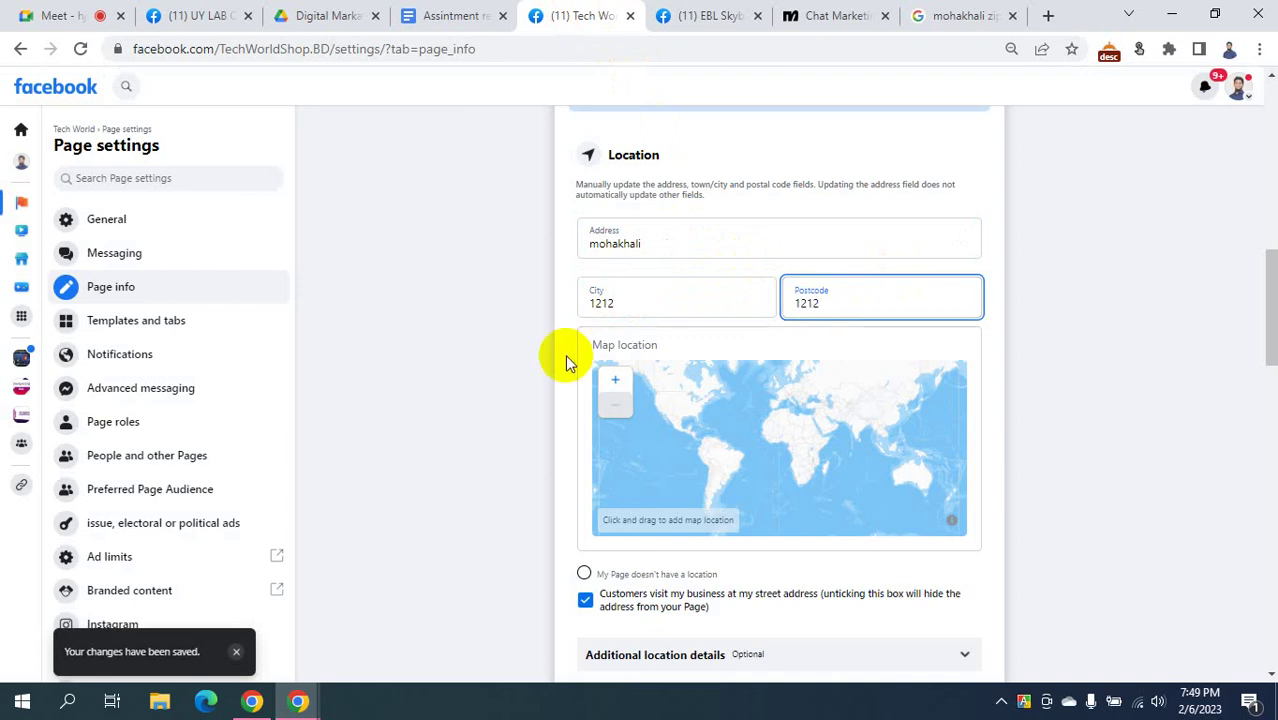
left_click_drag(641, 298, 577, 311)
type("dhaka")
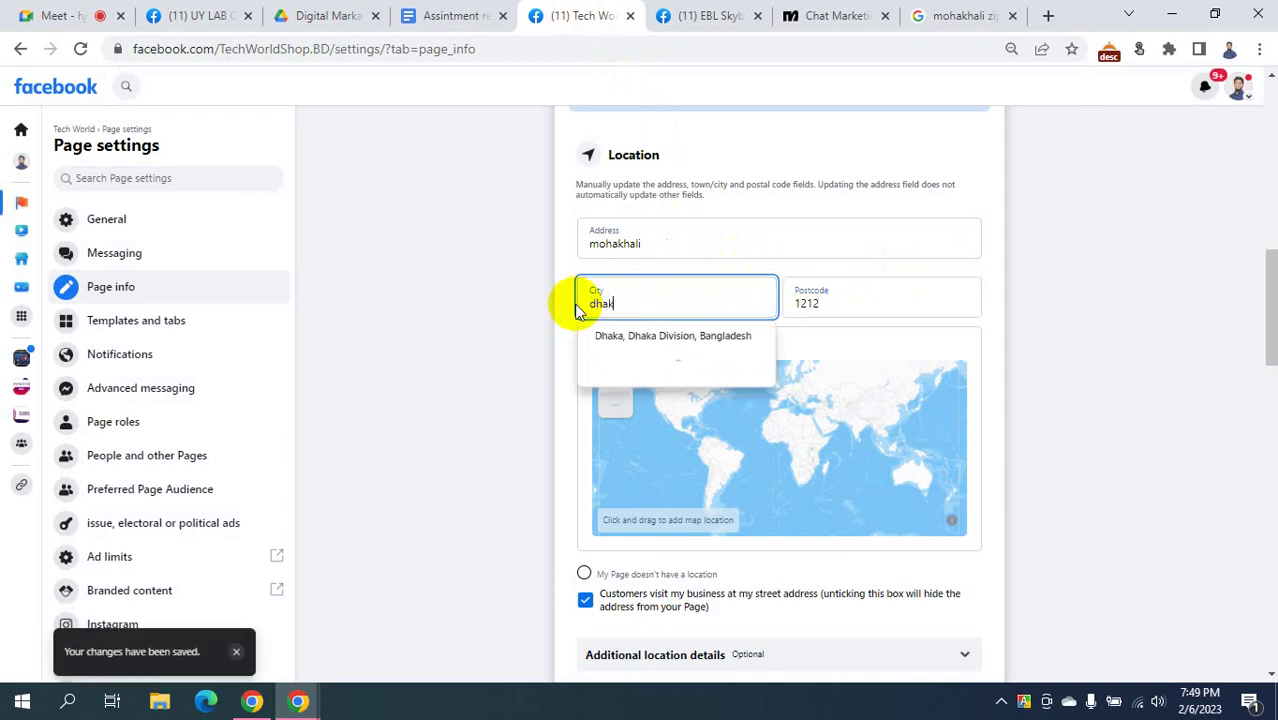
left_click(645, 335)
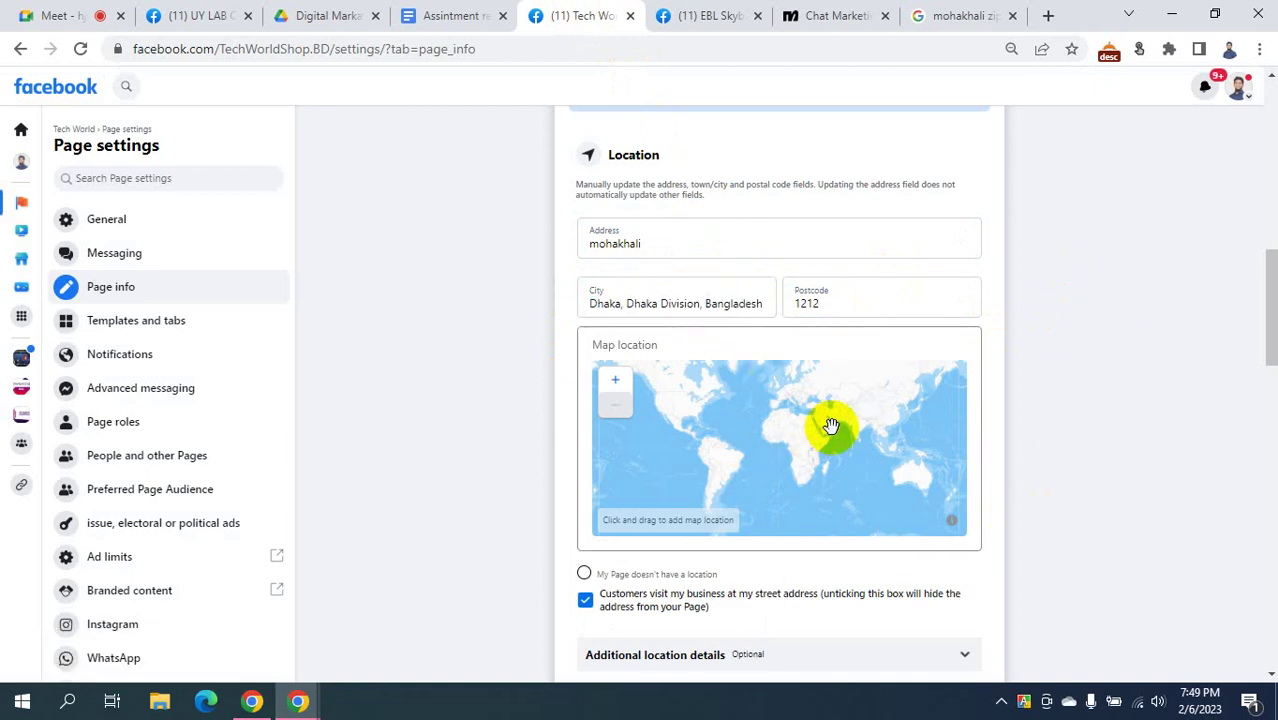
- Zoom and pan the Location map so the pin sits over Mohakhali in Dhaka
scroll(873, 438, "up", 5)
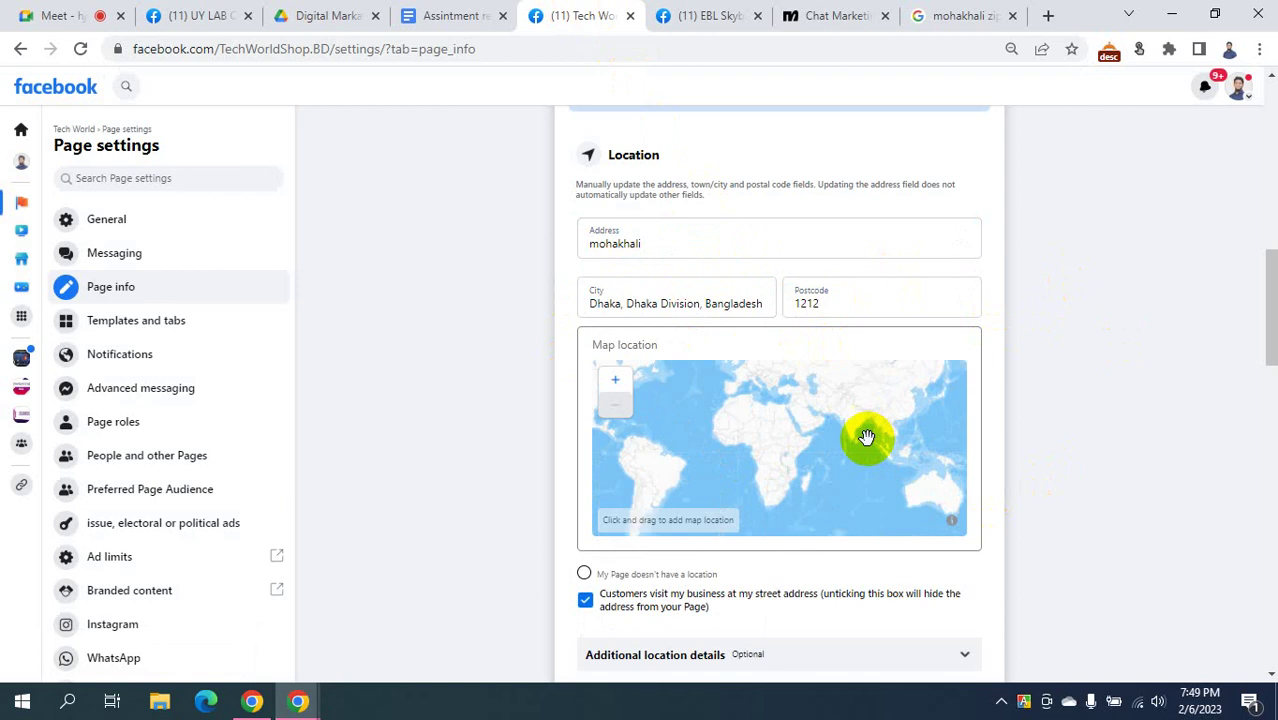
scroll(847, 480, "up", 4)
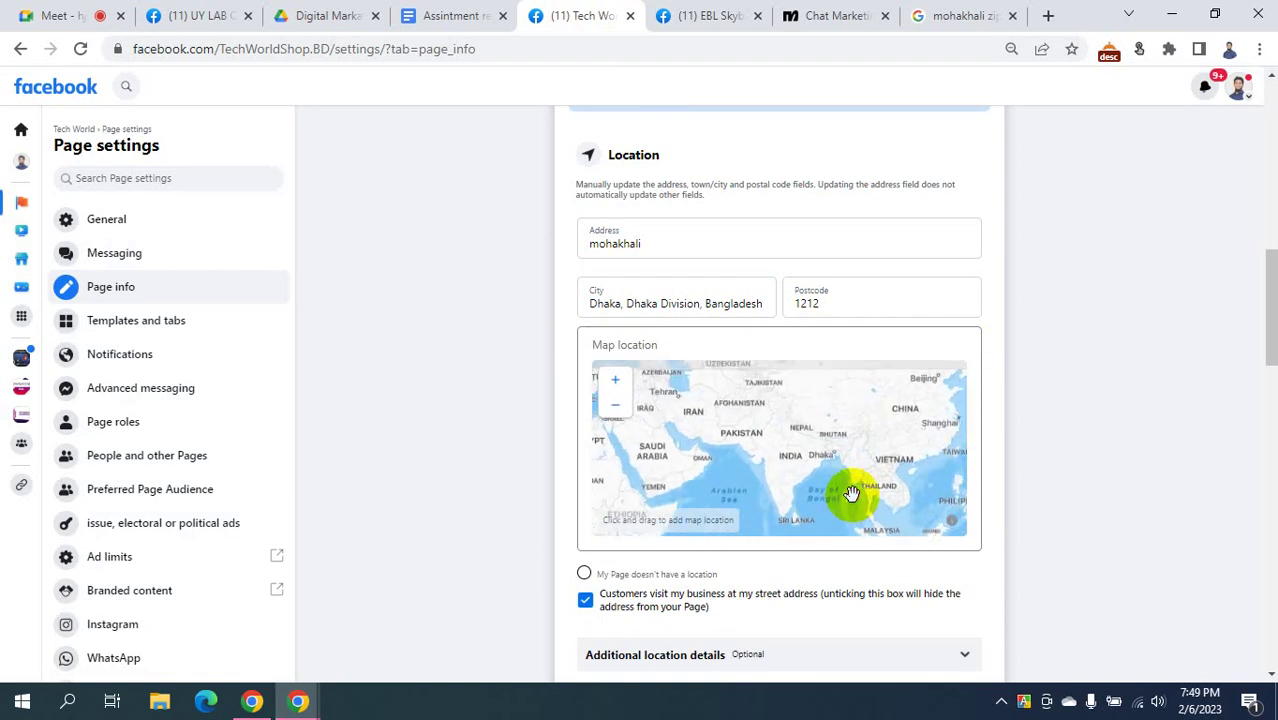
scroll(851, 494, "up", 4)
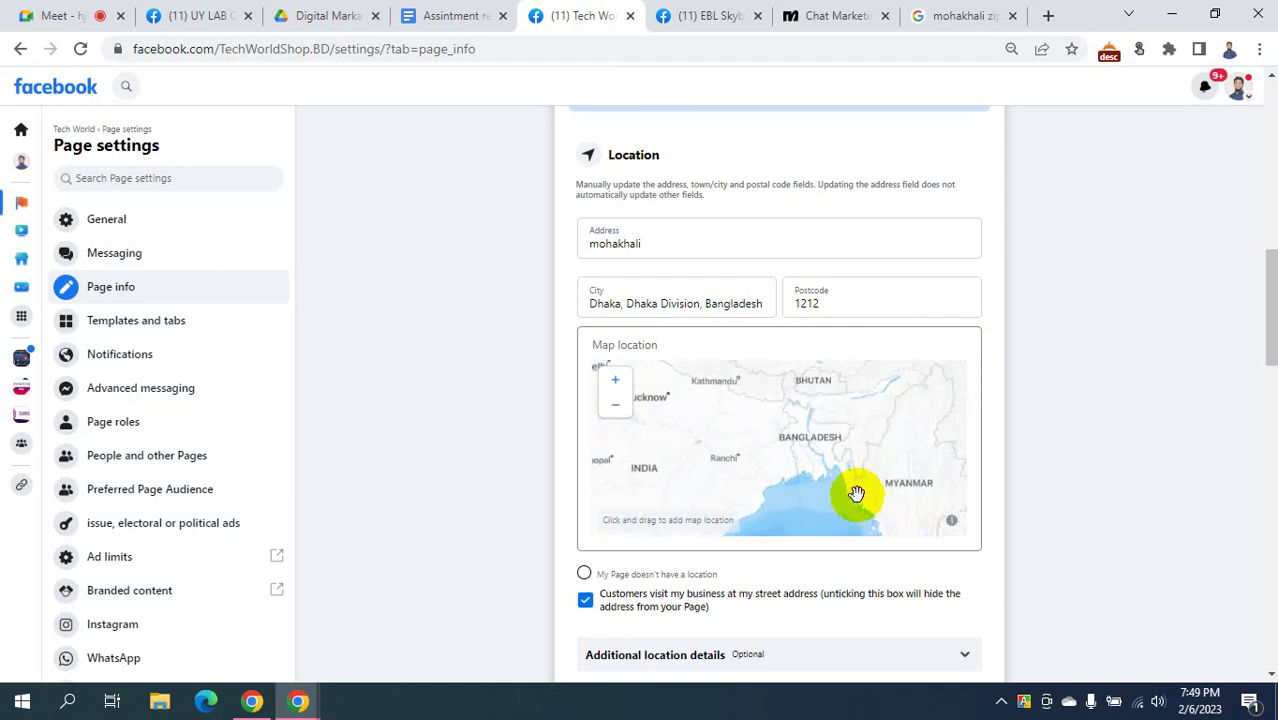
scroll(880, 476, "up", 3)
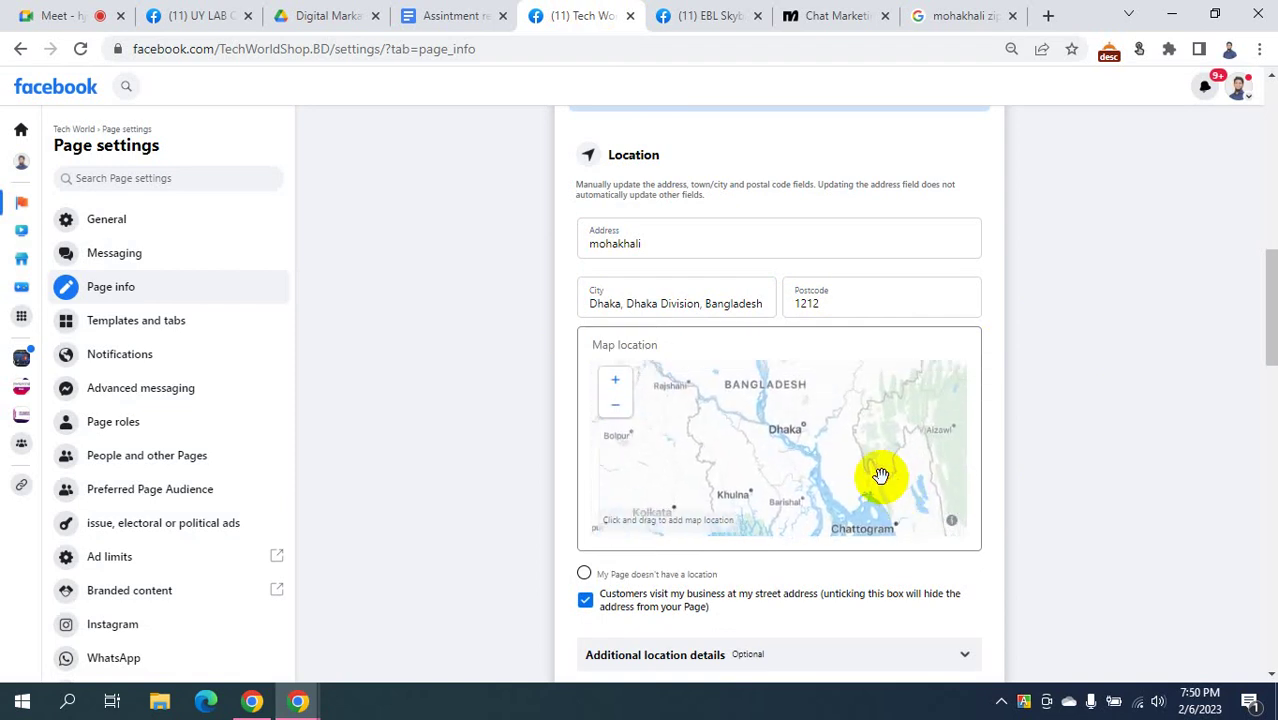
scroll(884, 479, "up", 4)
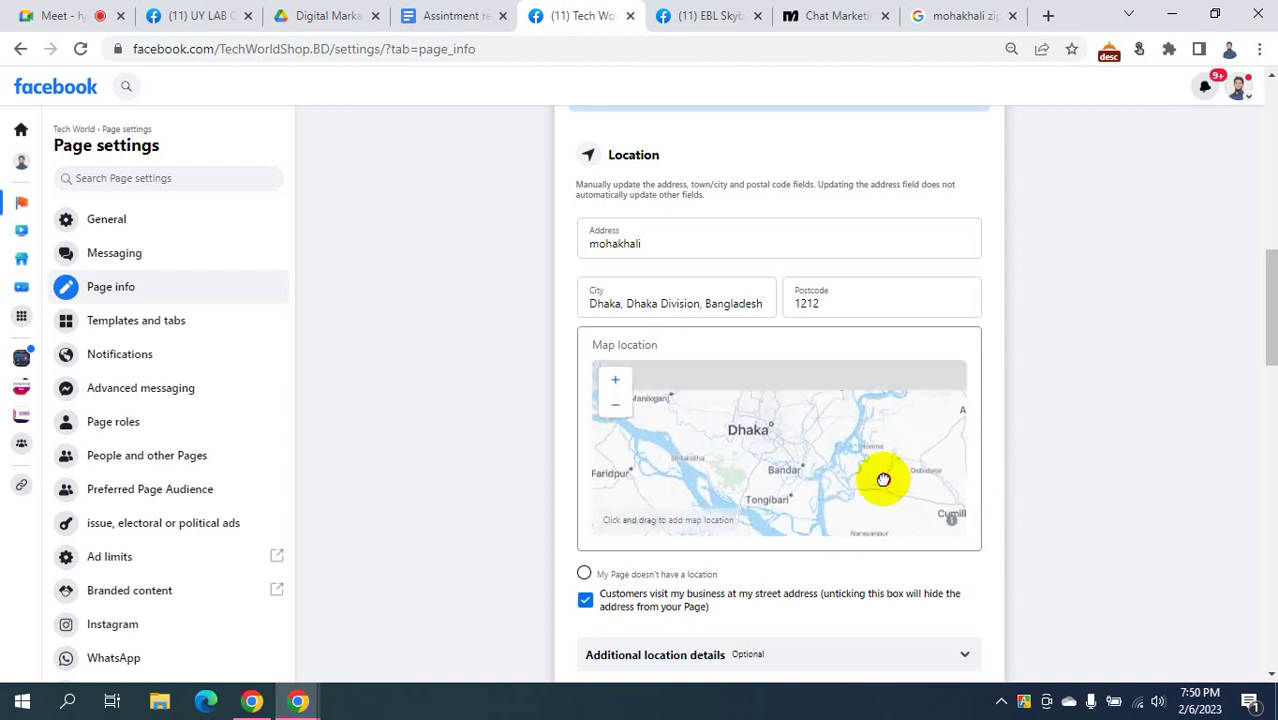
scroll(816, 465, "up", 4)
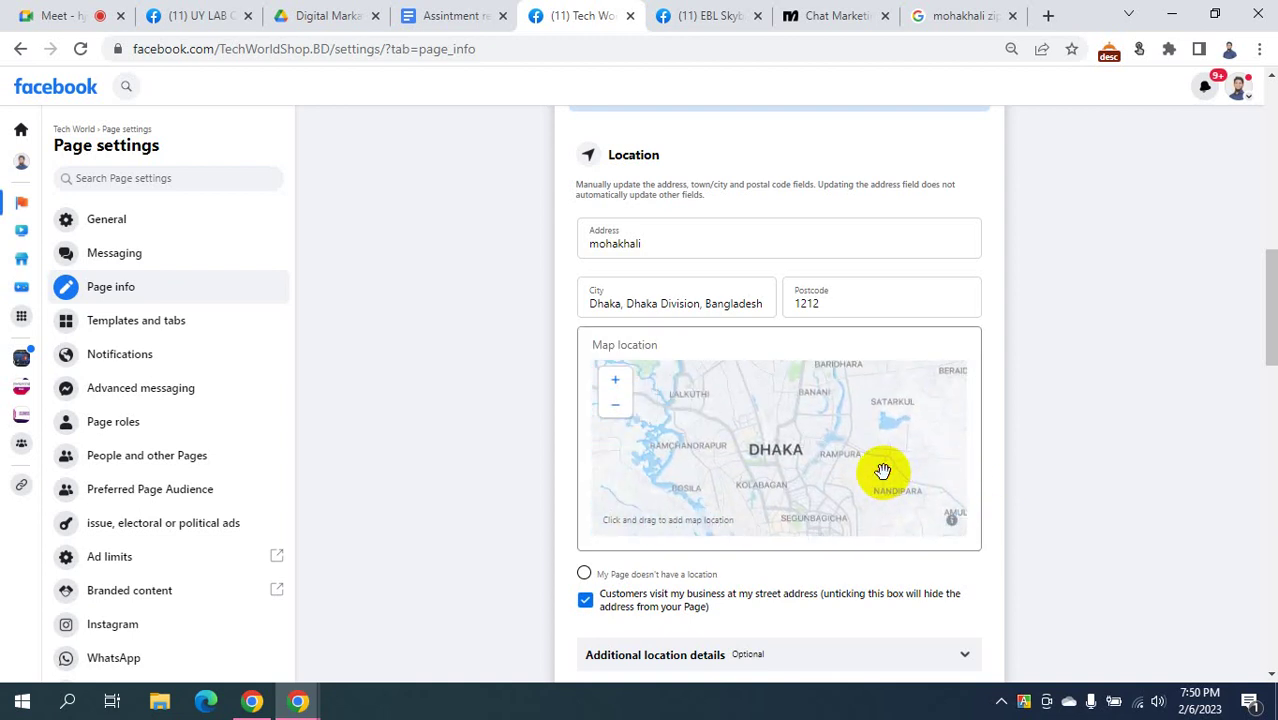
left_click_drag(857, 481, 907, 493)
scroll(860, 450, "up", 4)
scroll(824, 505, "up", 3)
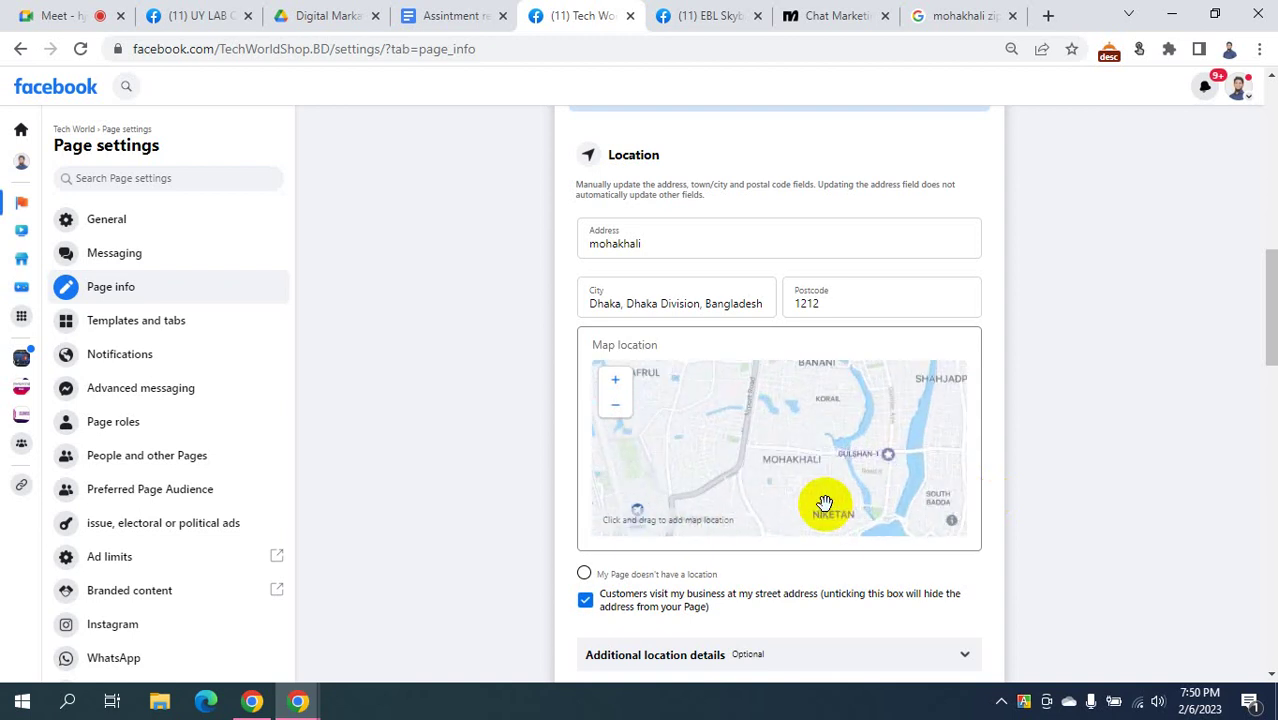
left_click_drag(787, 435, 870, 494)
scroll(847, 465, "up", 2)
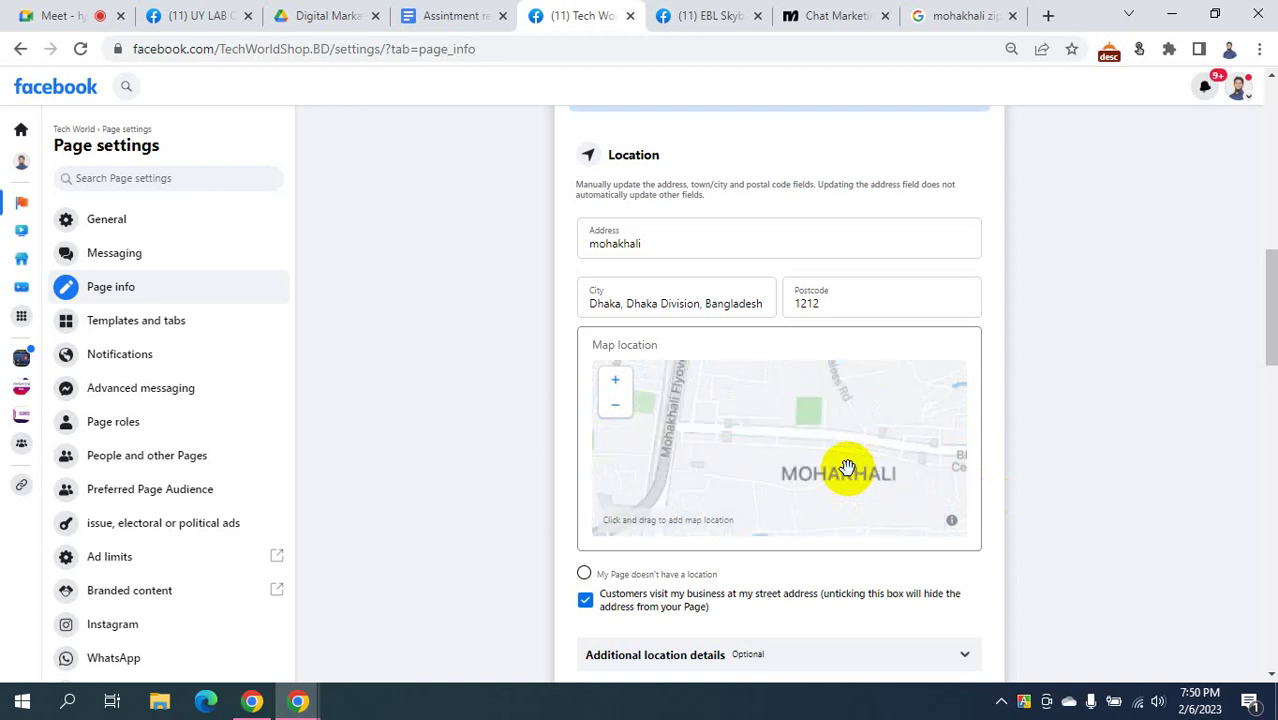
left_click_drag(836, 451, 835, 500)
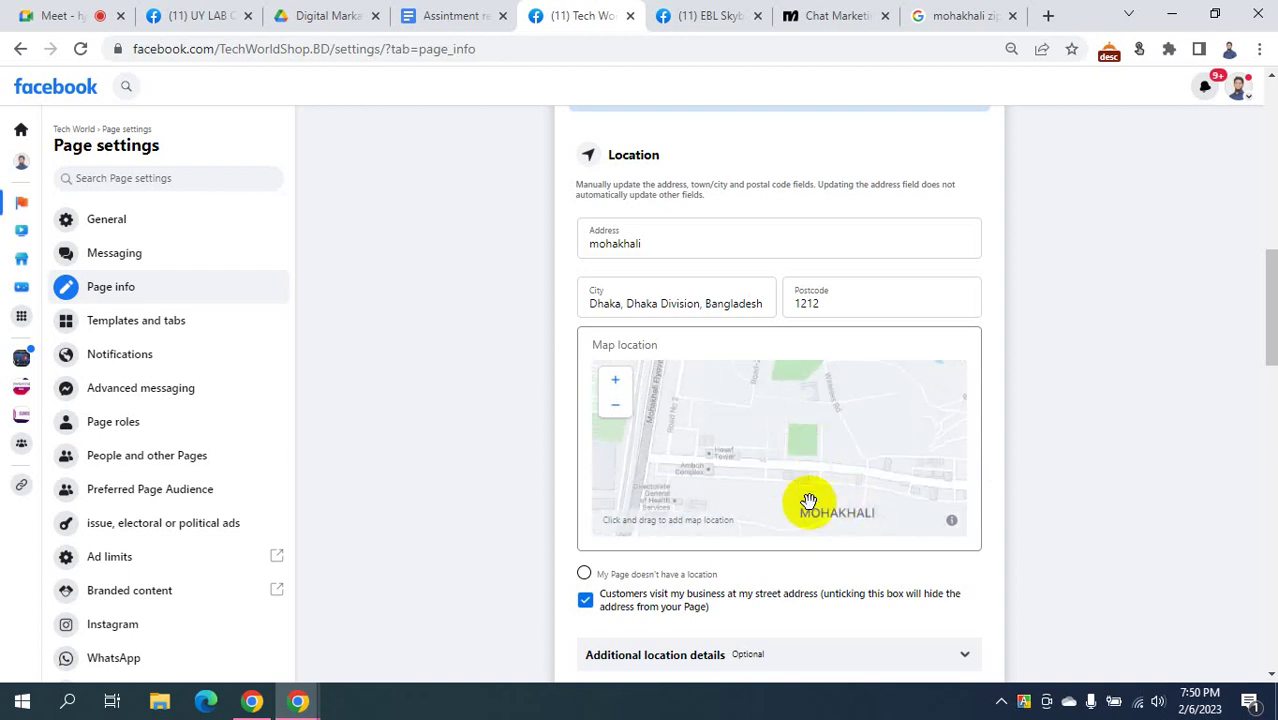
scroll(808, 502, "up", 2)
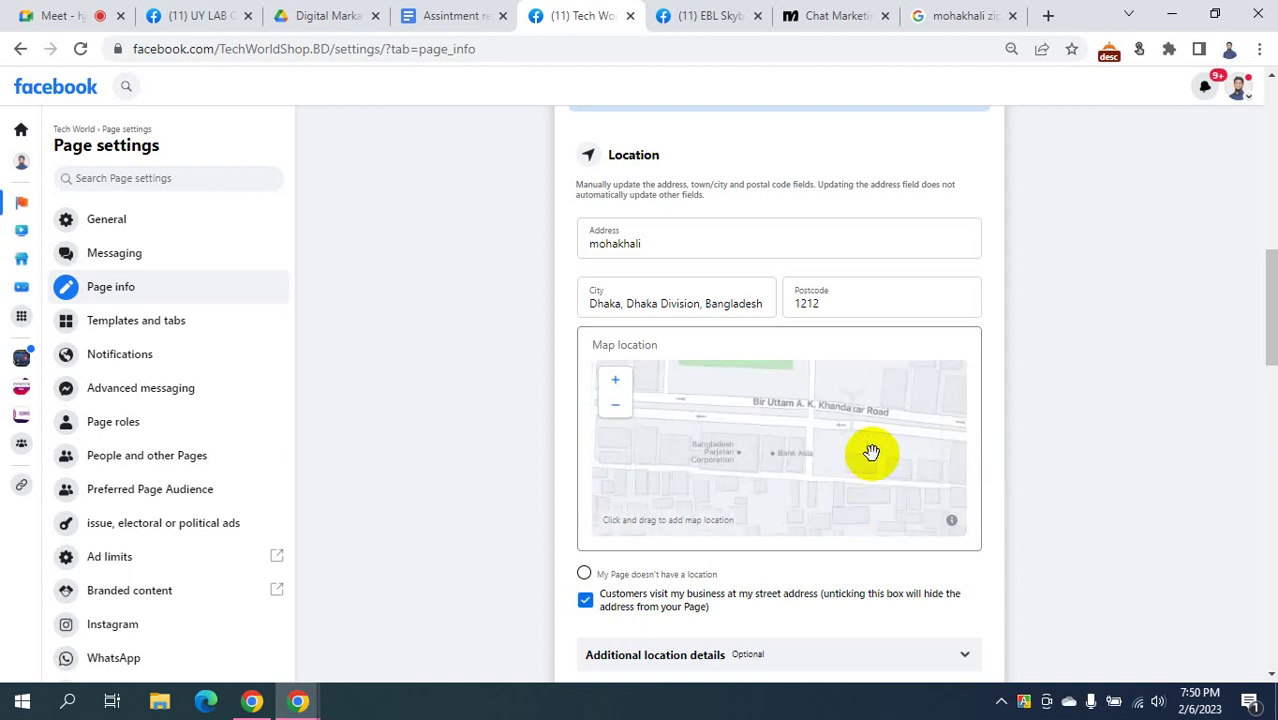
left_click_drag(871, 452, 727, 479)
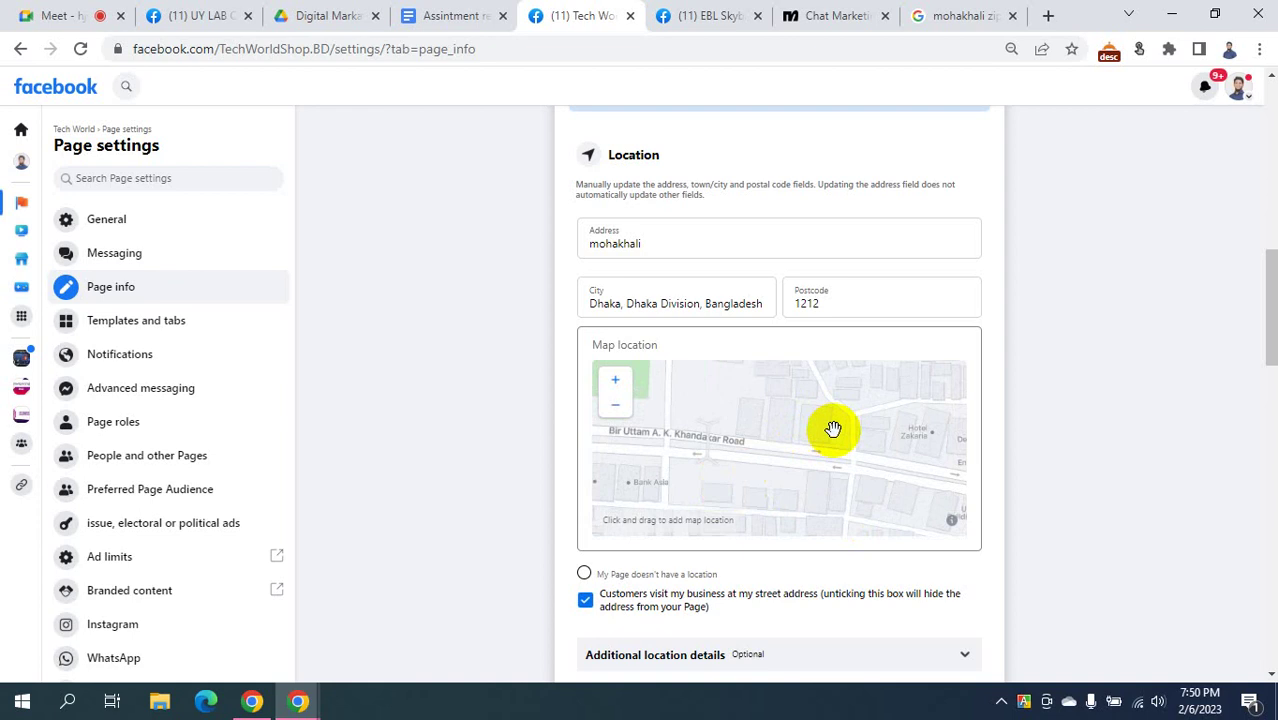
scroll(855, 493, "down", 5)
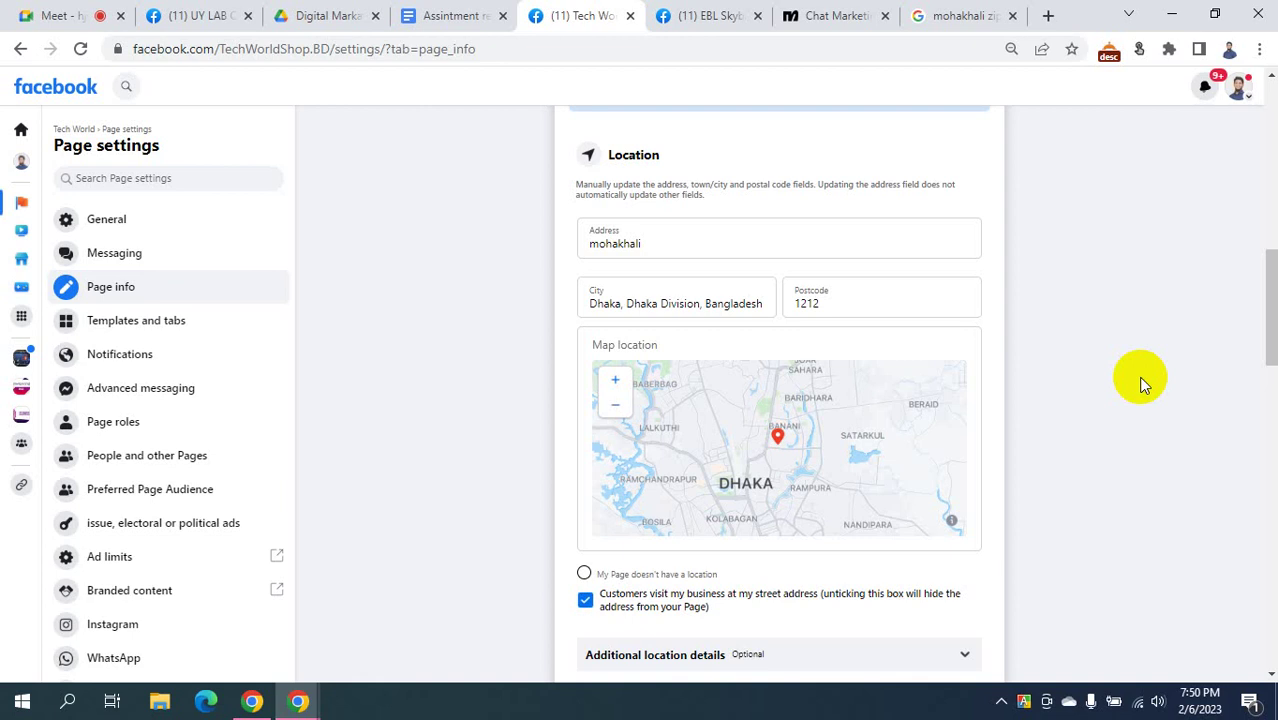
- Switch the Page hours from Always open to Open during selected hours
scroll(1104, 378, "down", 3)
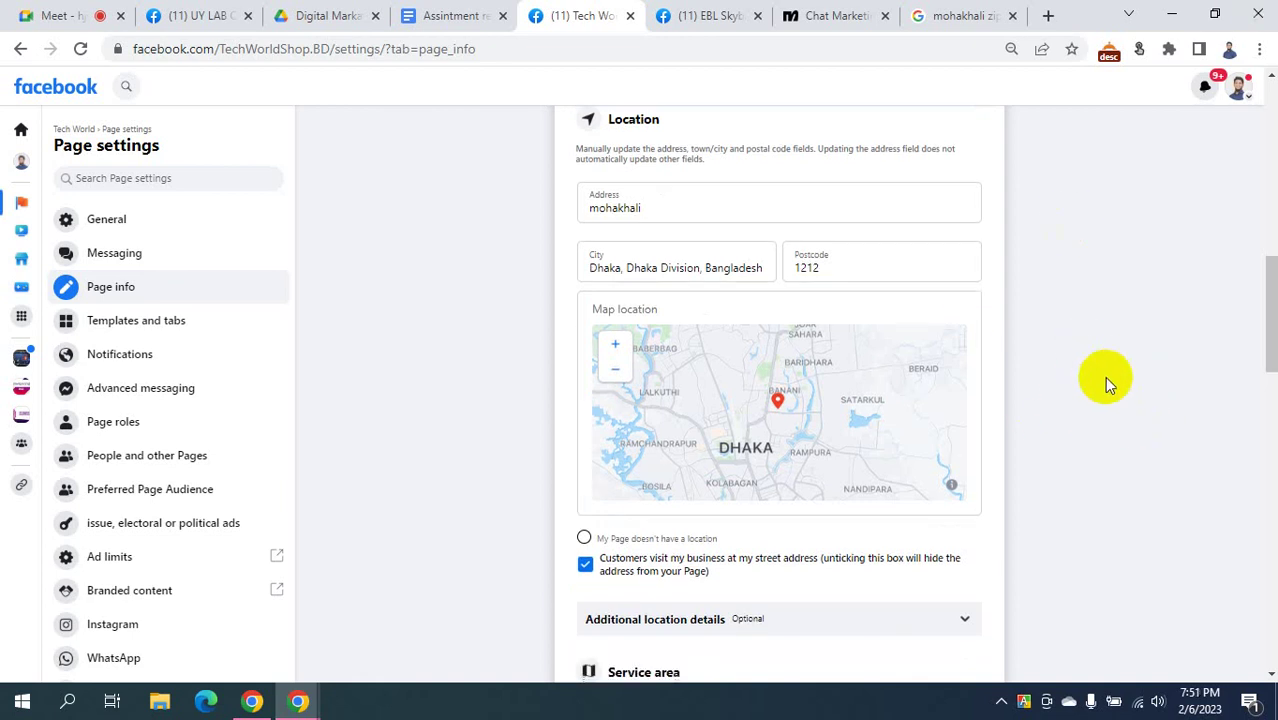
scroll(1104, 377, "down", 3)
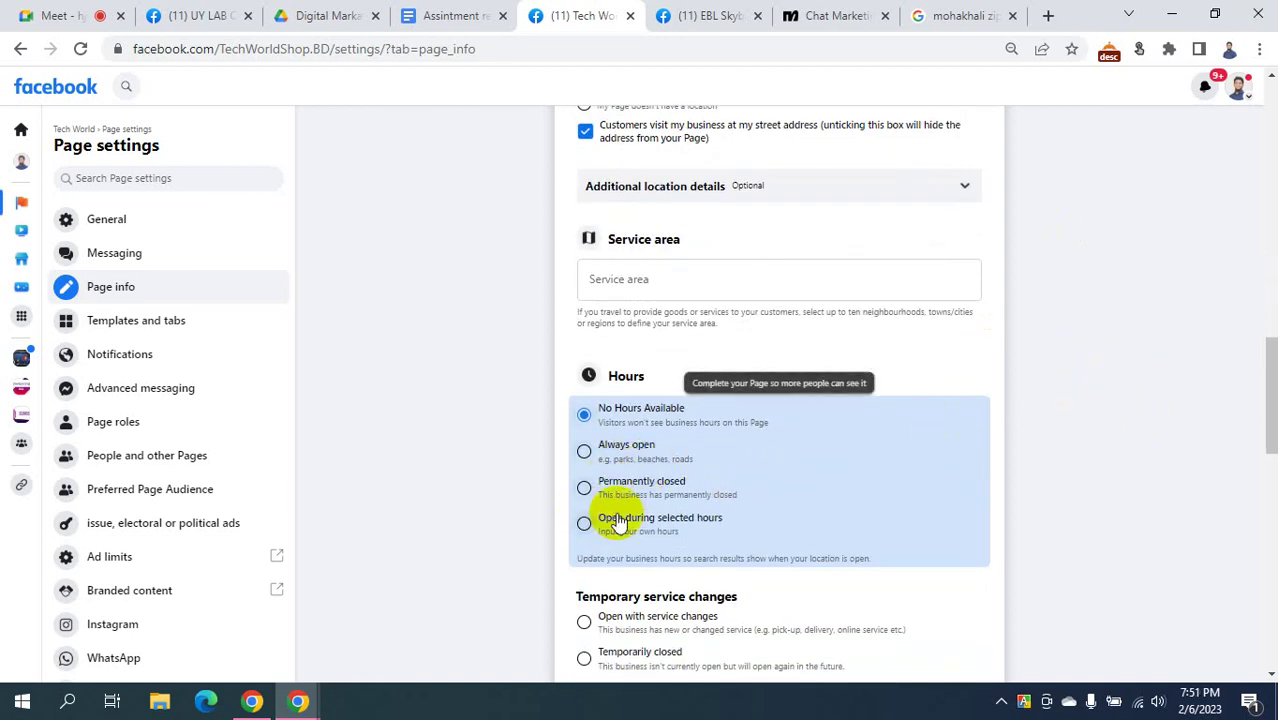
left_click(585, 451)
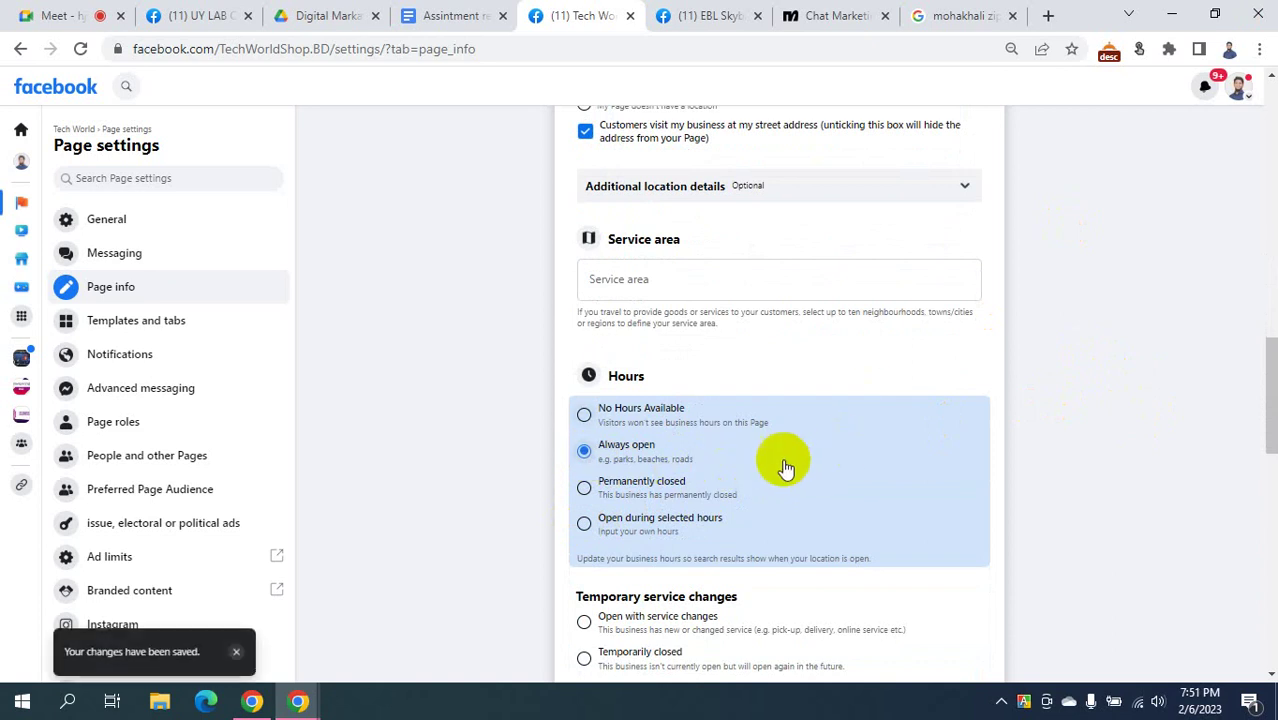
scroll(650, 462, "down", 2)
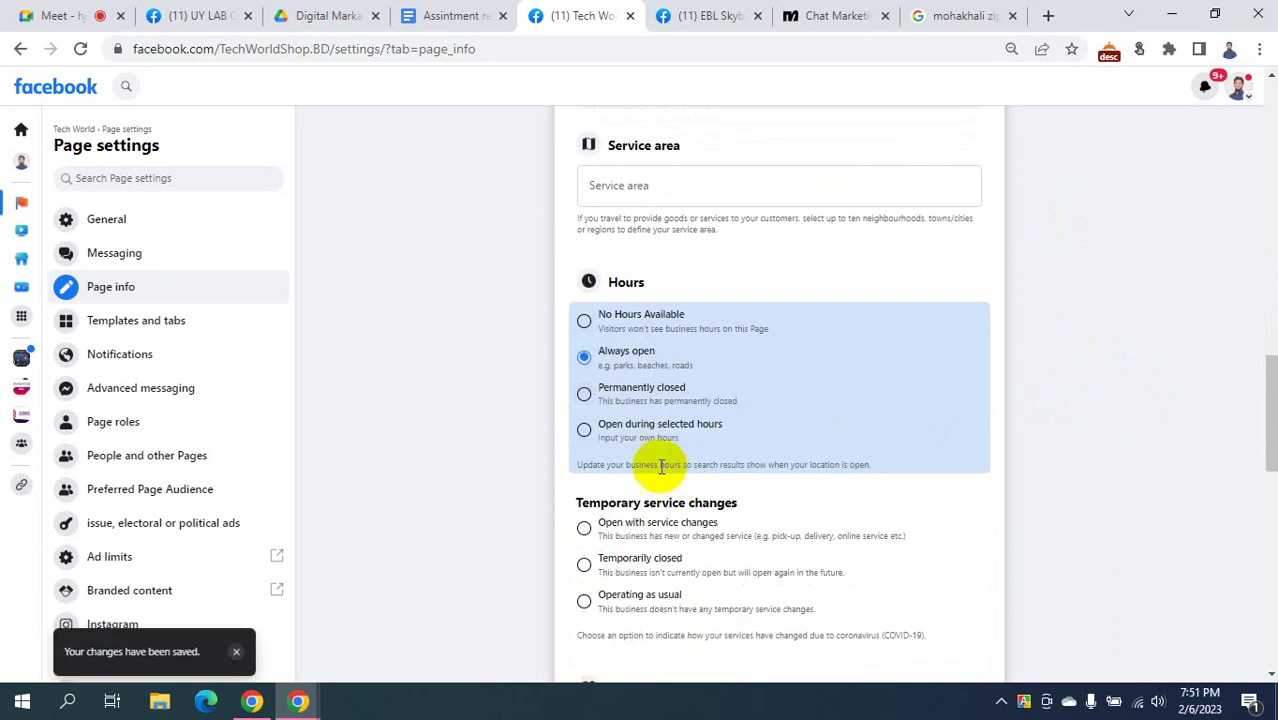
left_click(585, 432)
scroll(860, 418, "down", 2)
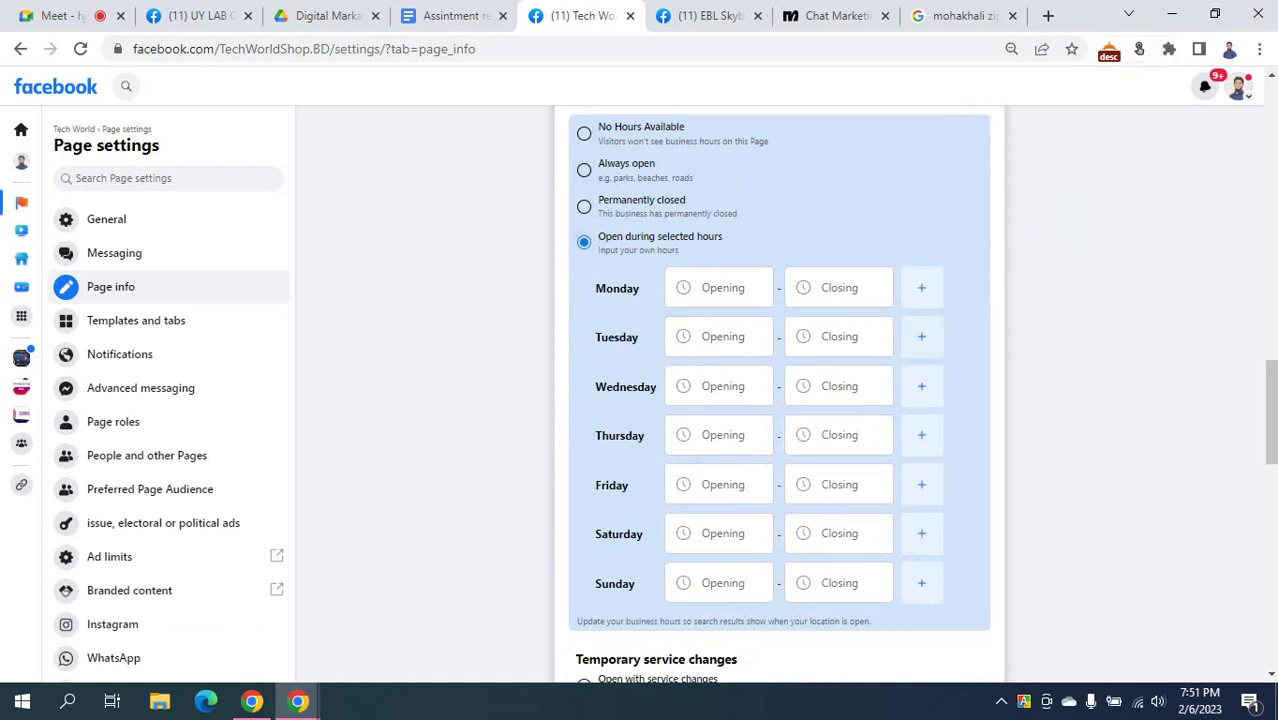
- Leave Monday's opening time unset and focus the Privacy Policy field under More
left_click(710, 288)
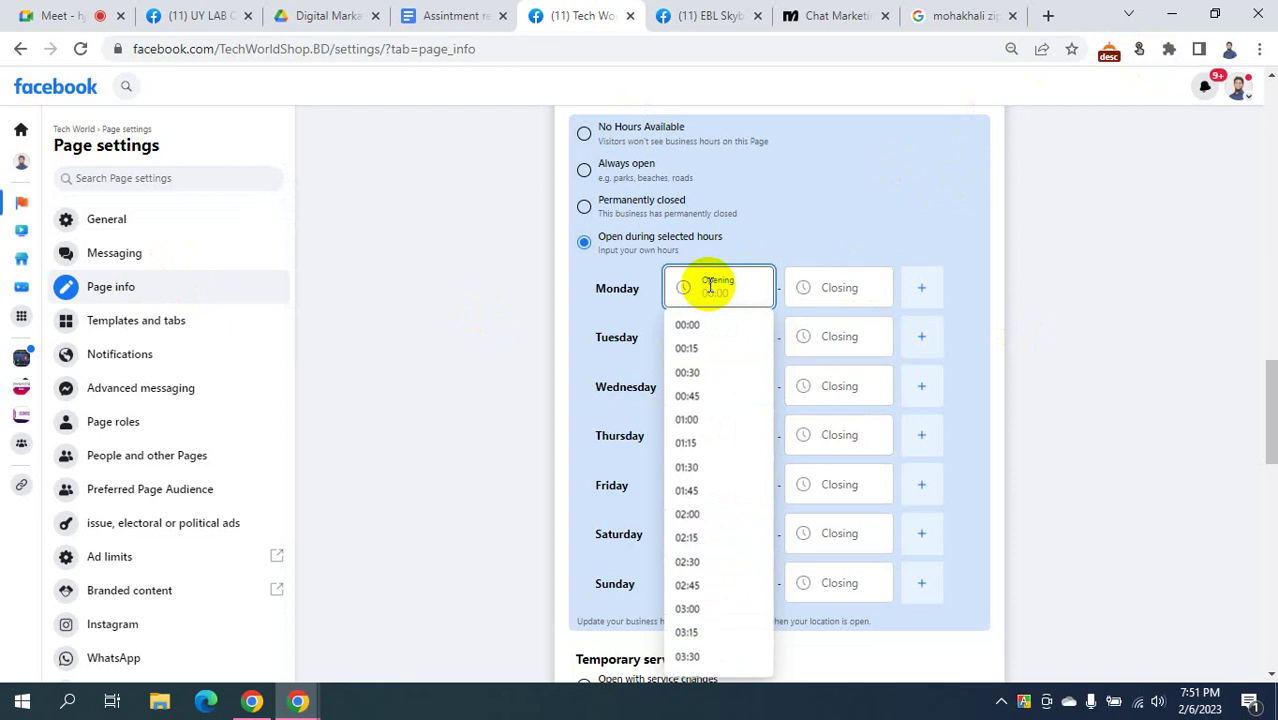
left_click(528, 377)
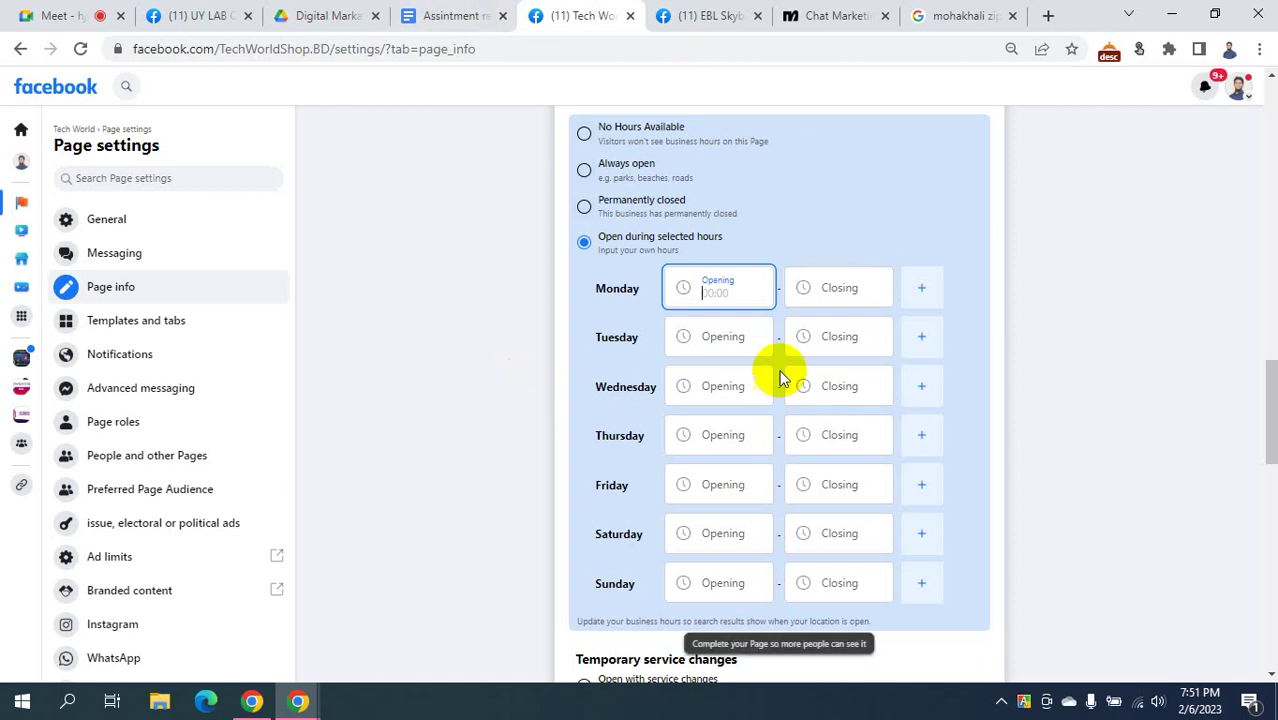
left_click(713, 290)
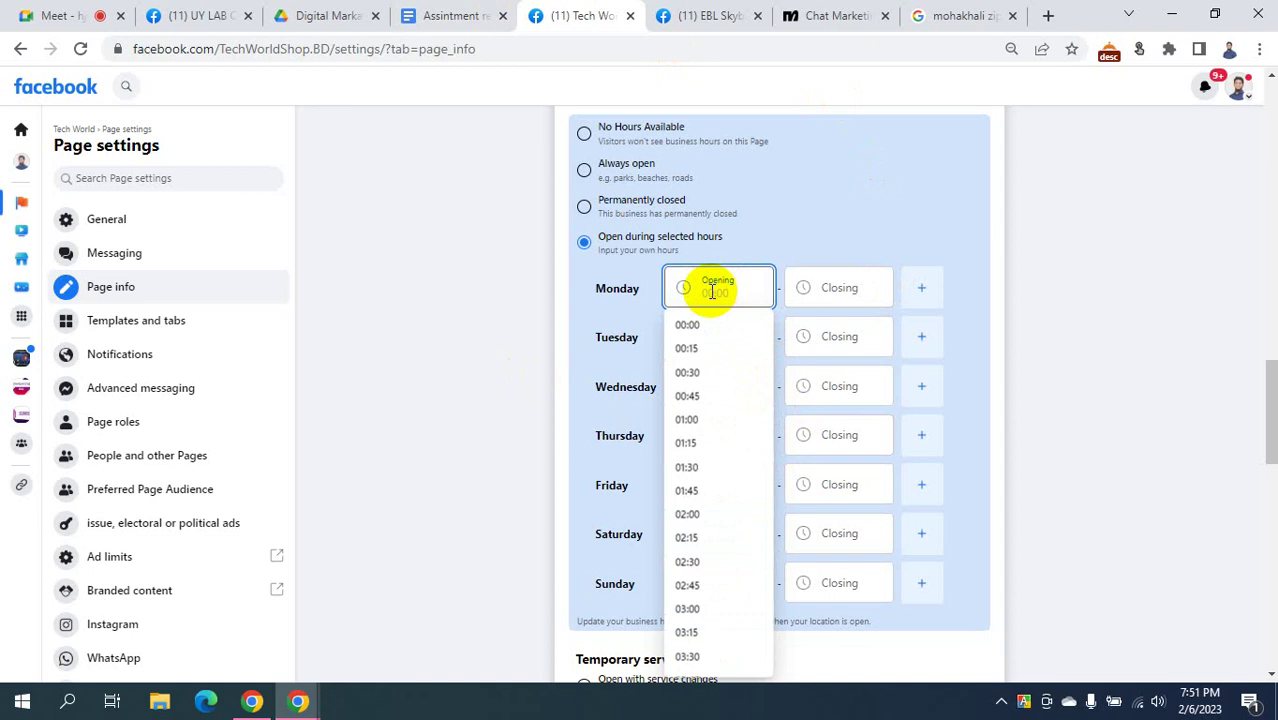
key("Escape")
scroll(1067, 262, "down", 2)
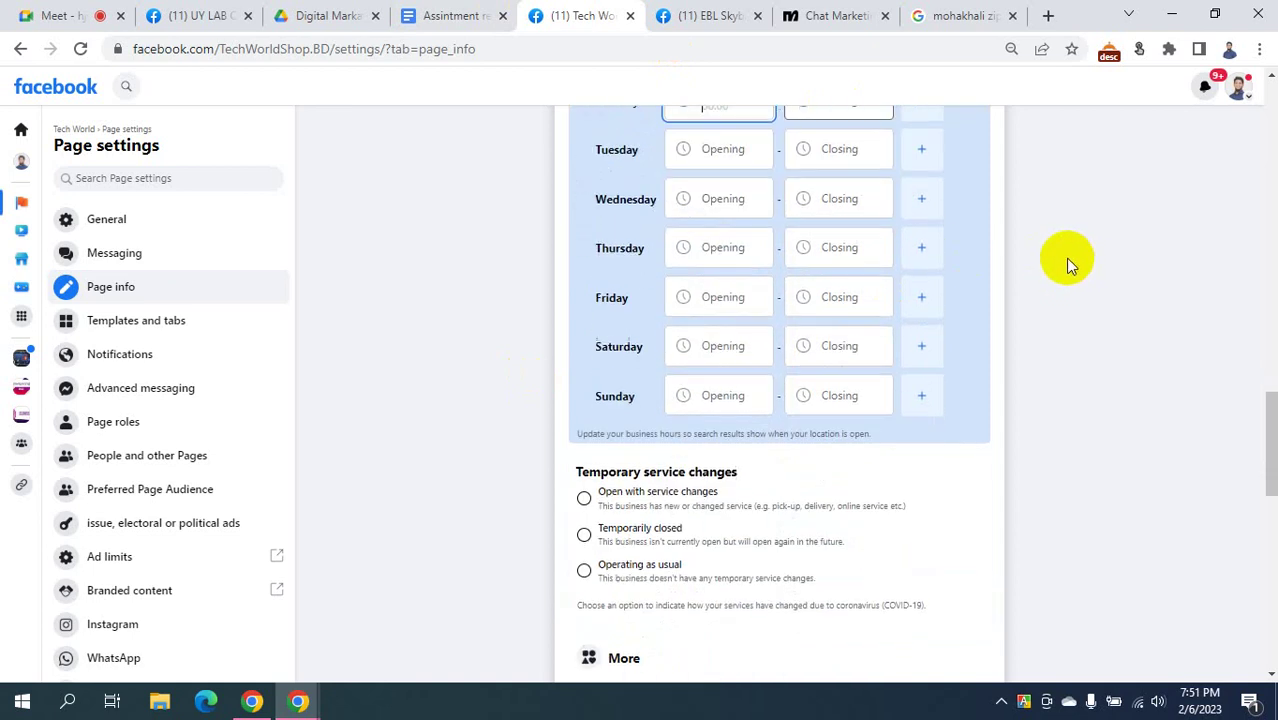
scroll(1064, 255, "down", 4)
left_click(681, 328)
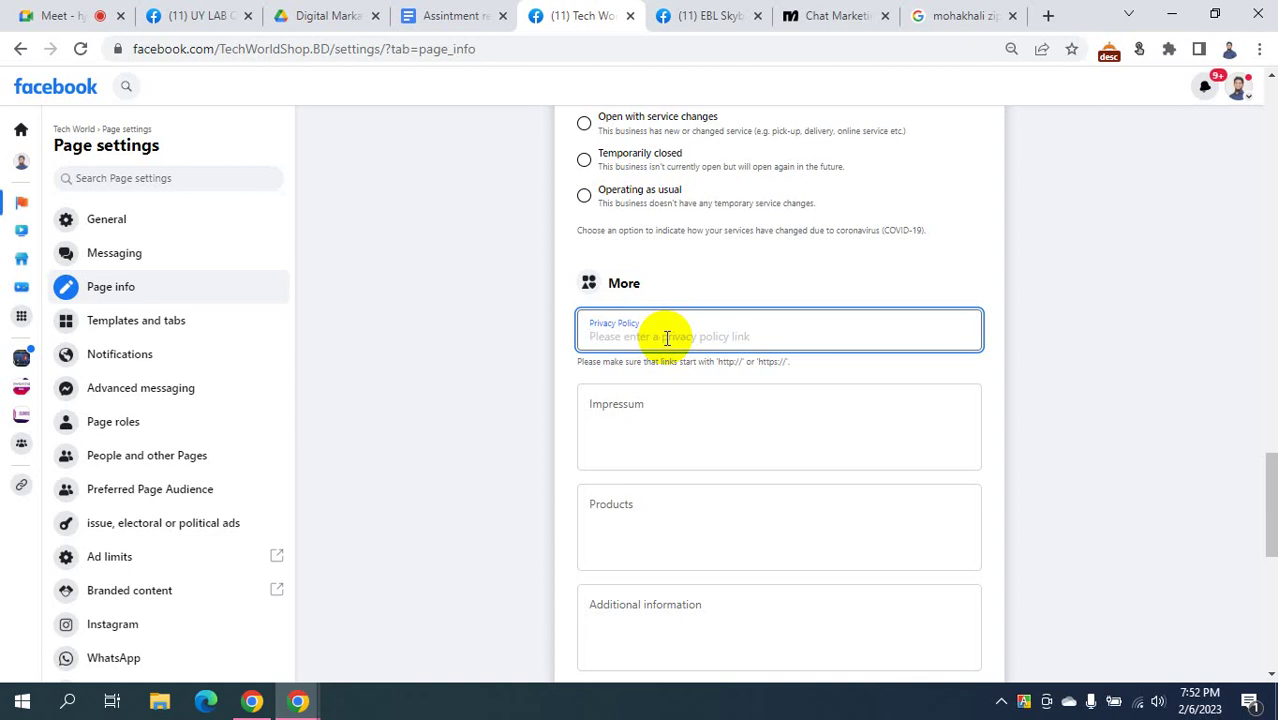
- Glance at the EBL Skybanking tab, then switch to the 'mohakhali zip' results
left_click(1114, 265)
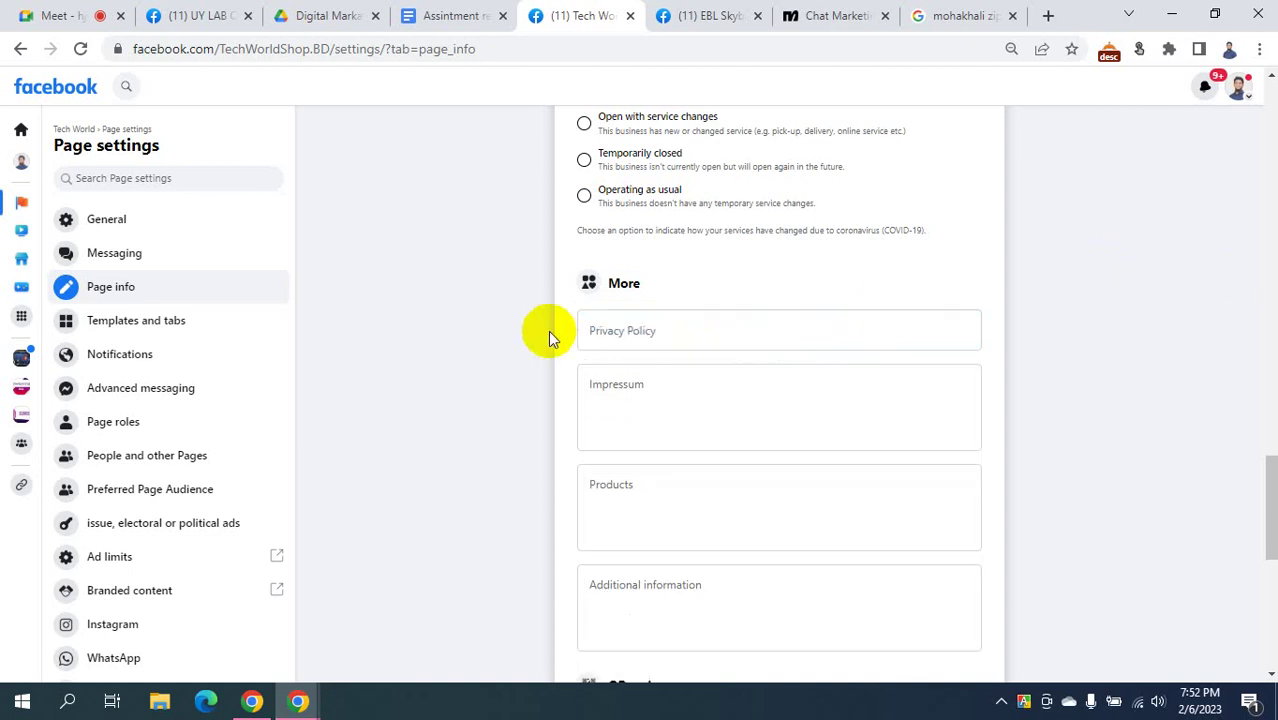
left_click(621, 331)
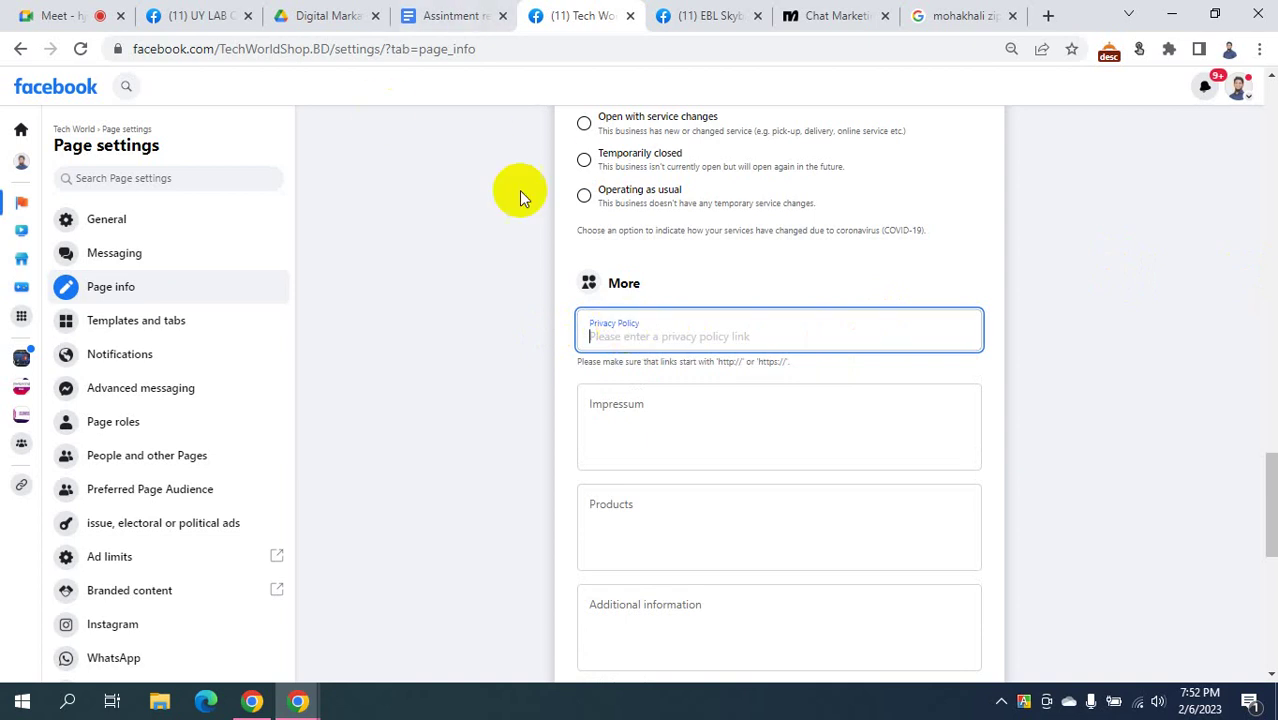
left_click(693, 14)
left_click(558, 18)
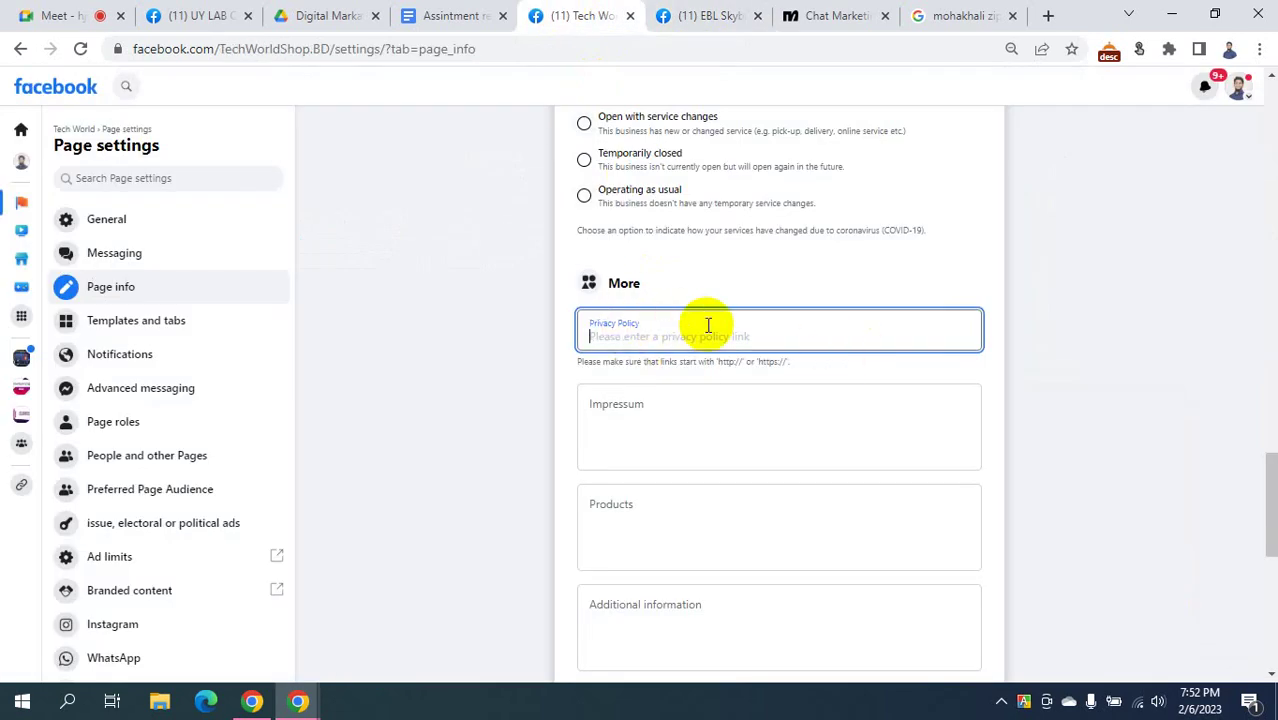
left_click(953, 12)
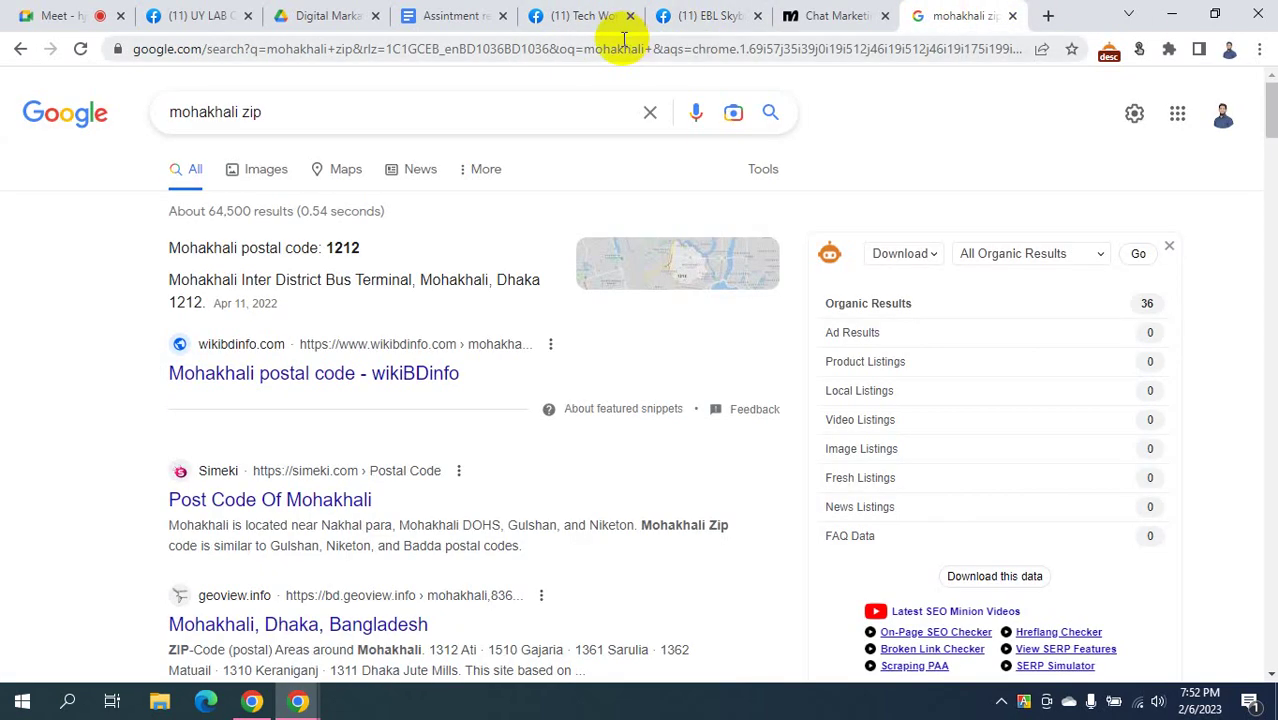
- Replace the address with uylab.org to load the UY LAB homepage
left_click(607, 49)
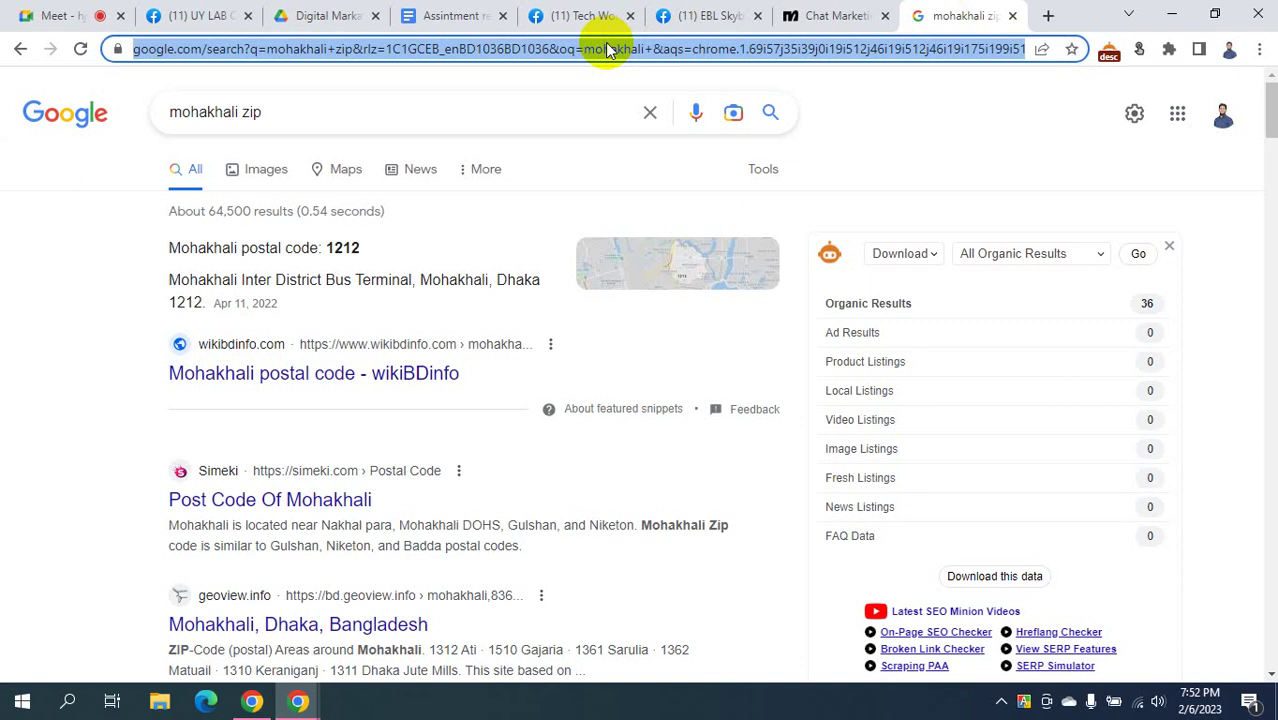
type("uy")
key("Return")
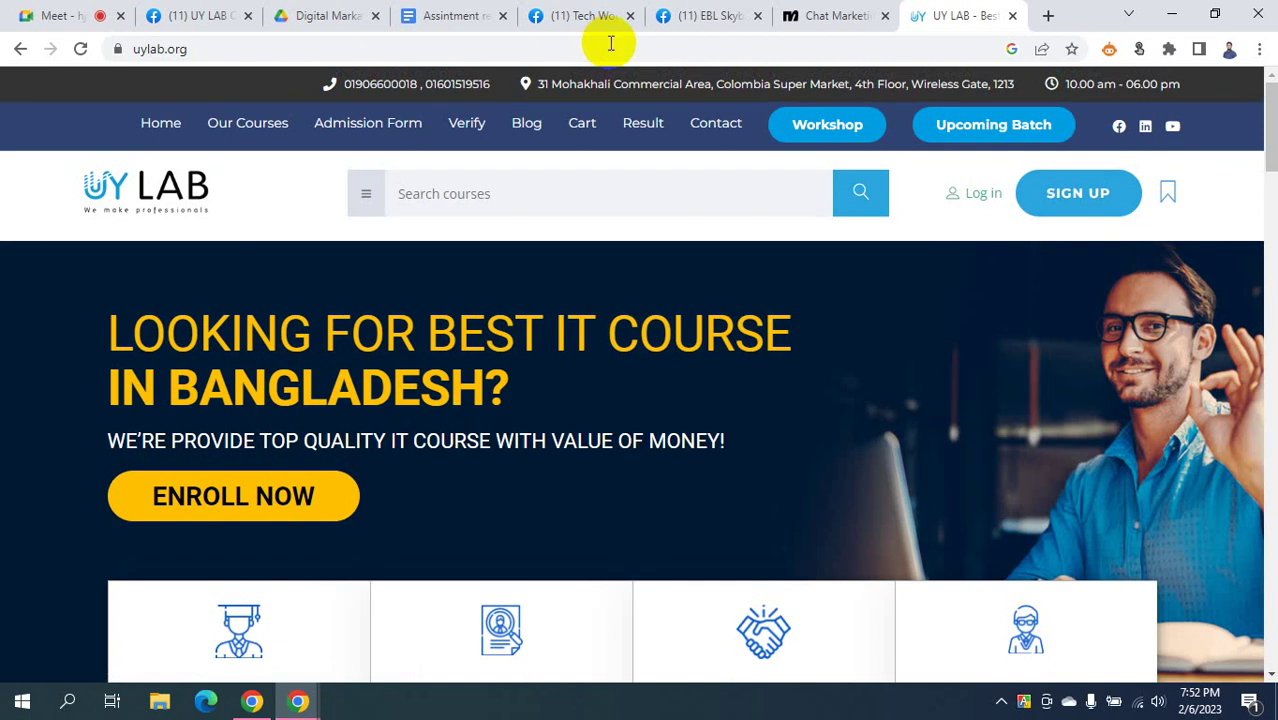
- Glance at the EBL Skybanking tab, then go back to Tech World's business hours rows
left_click(710, 16)
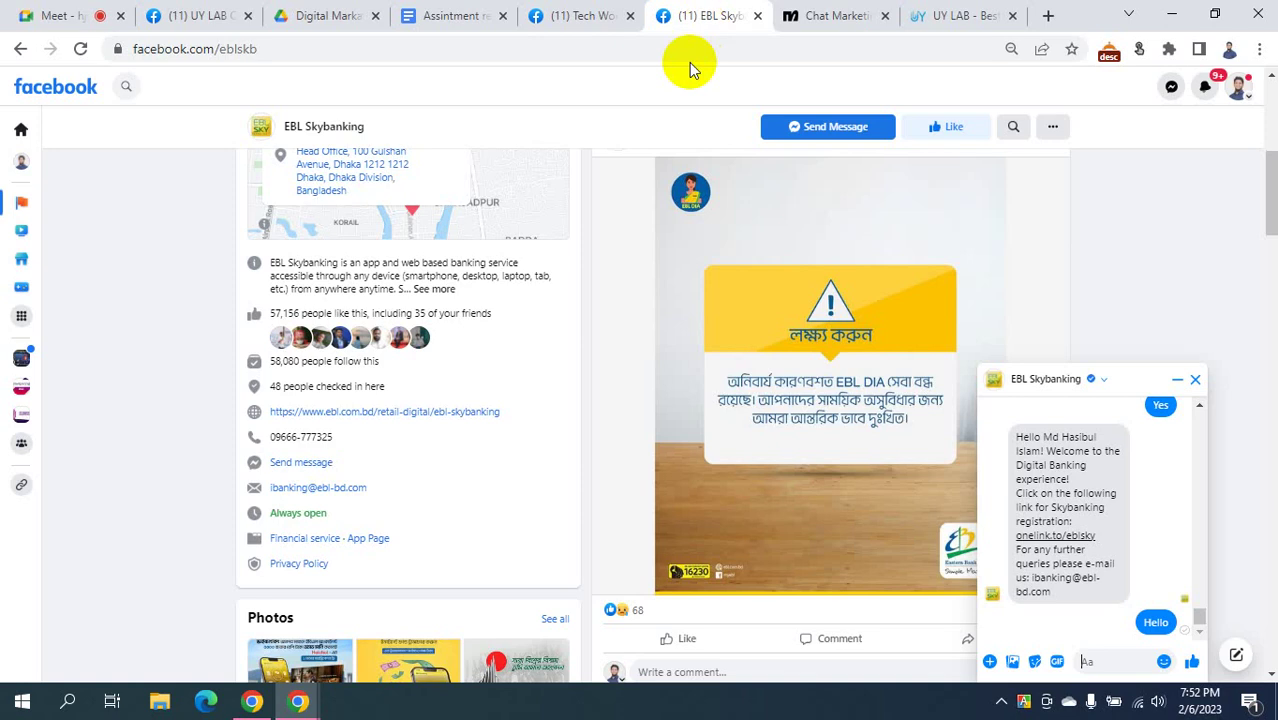
left_click(584, 15)
scroll(677, 289, "up", 3)
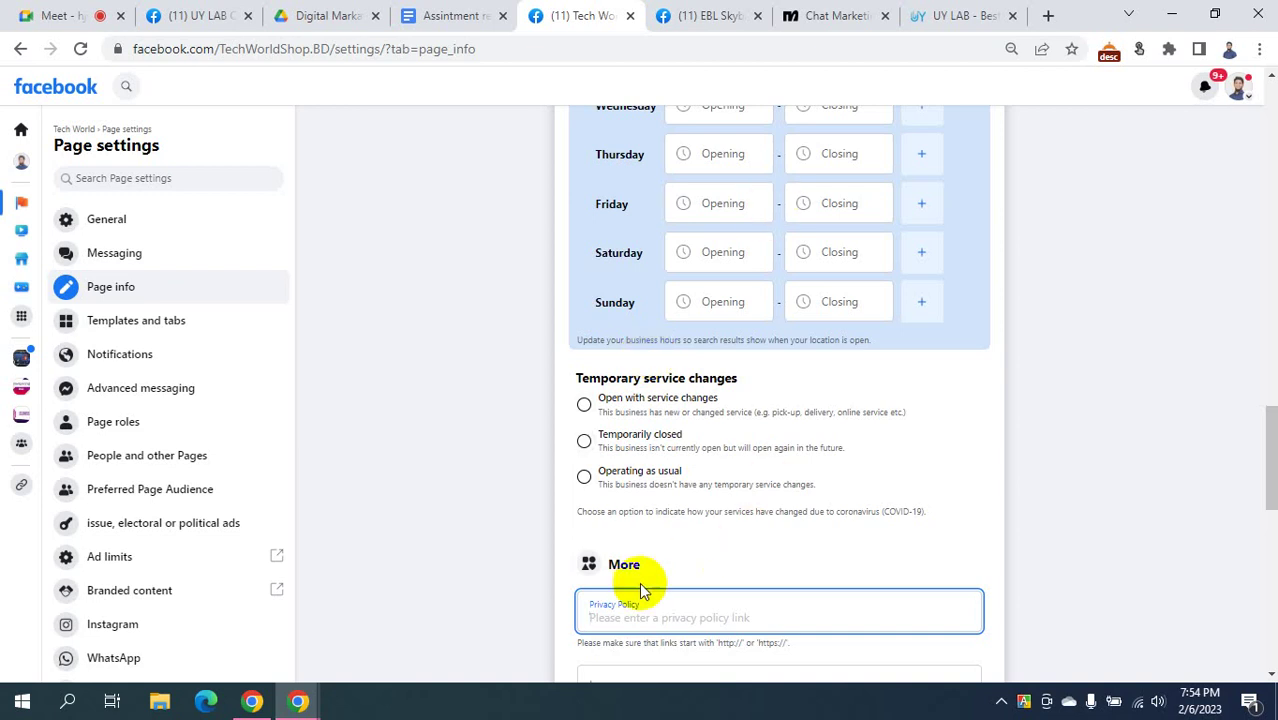
left_click(627, 617)
scroll(738, 552, "down", 1)
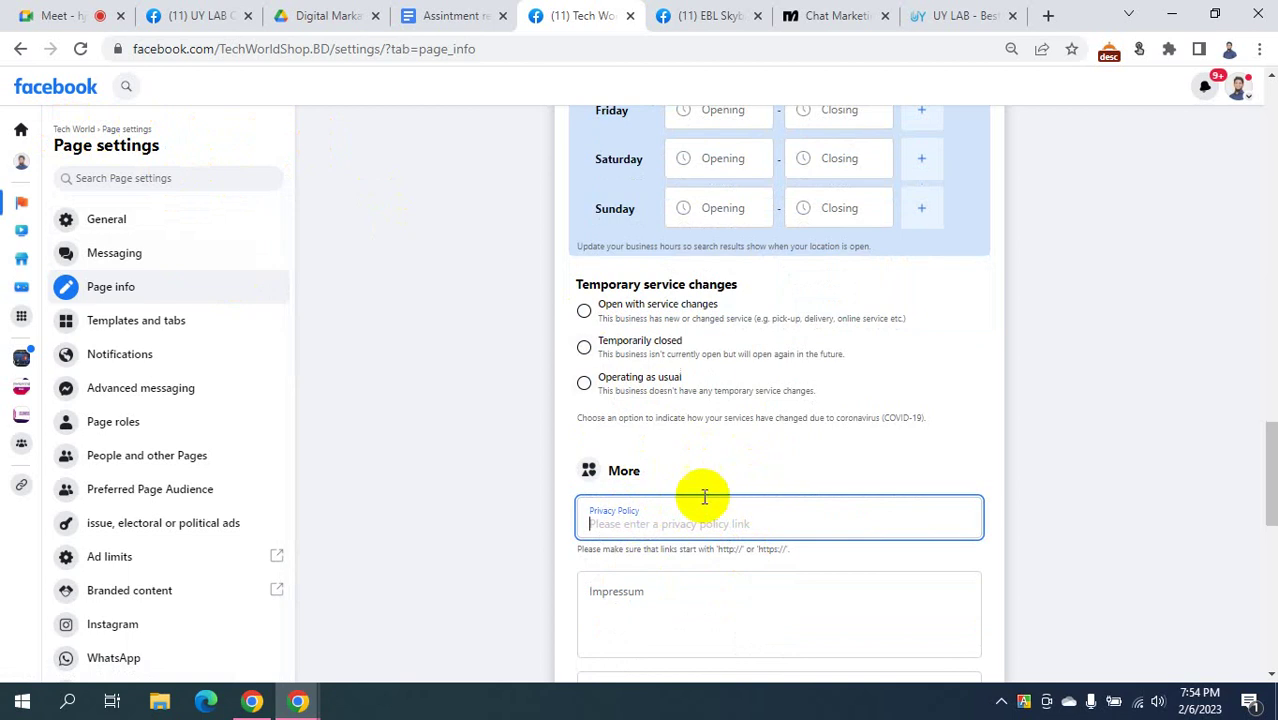
left_click(645, 512)
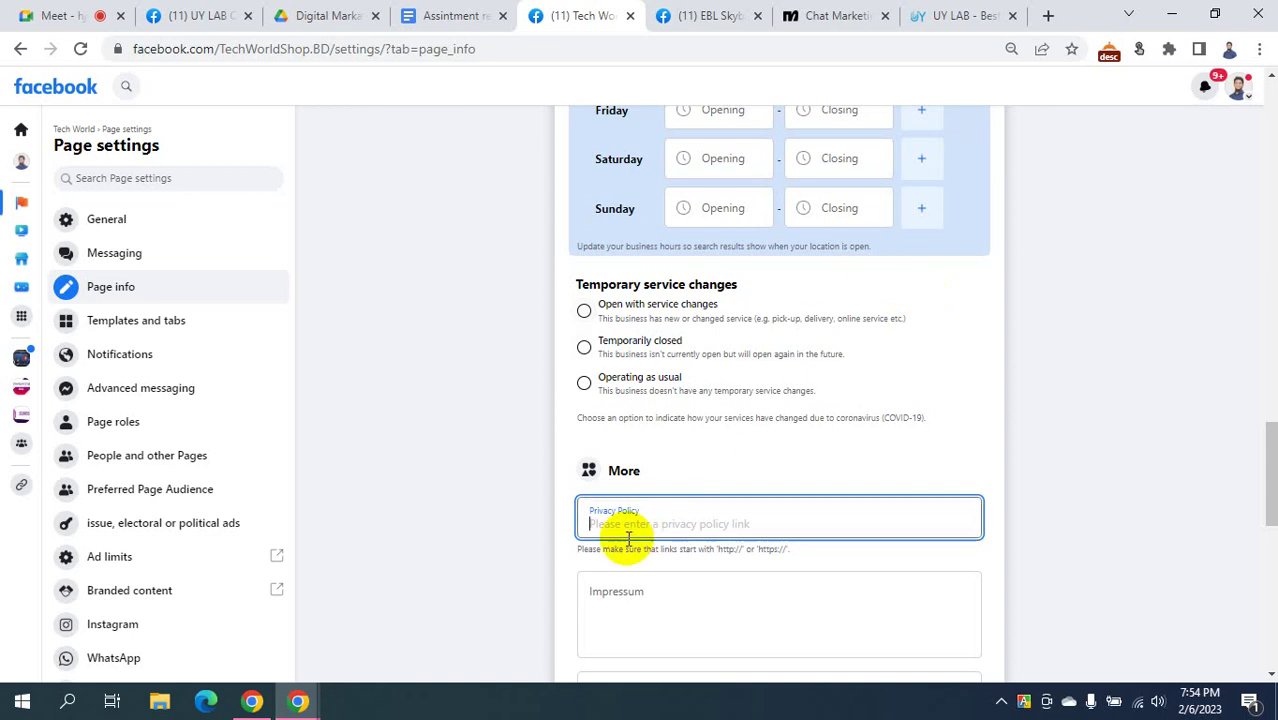
left_click(693, 522)
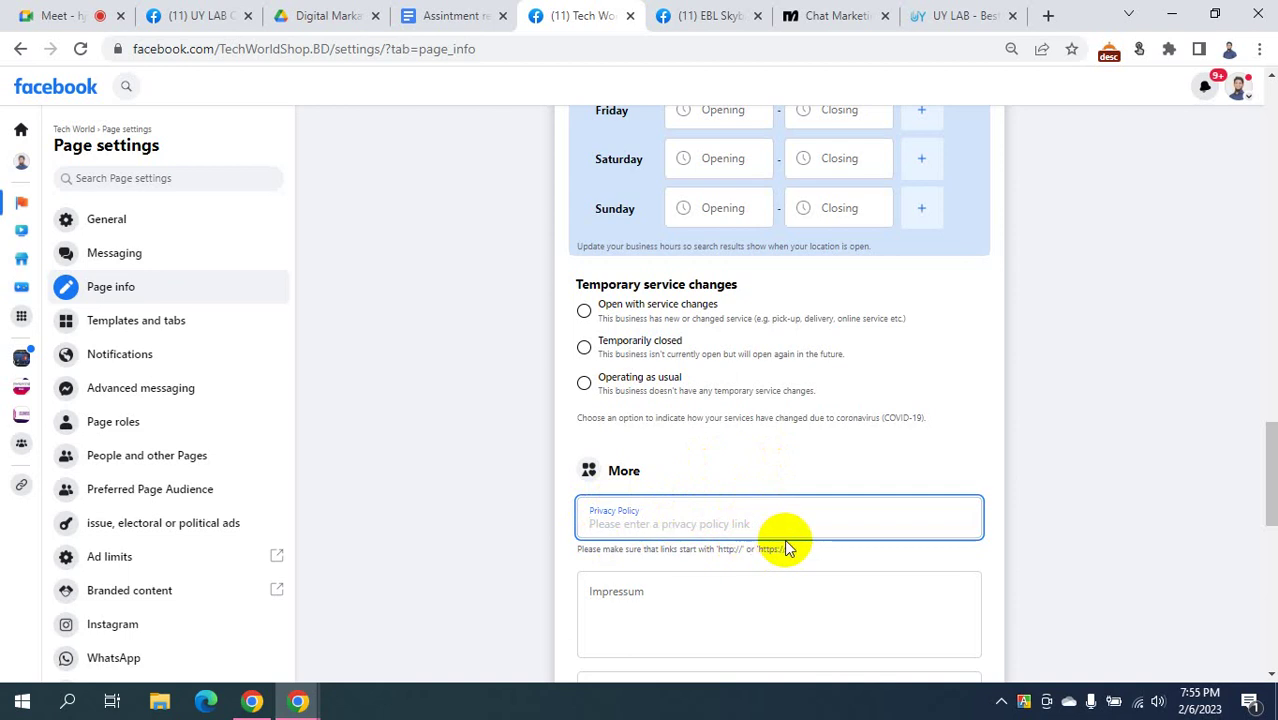
scroll(767, 515, "down", 1)
left_click(582, 451)
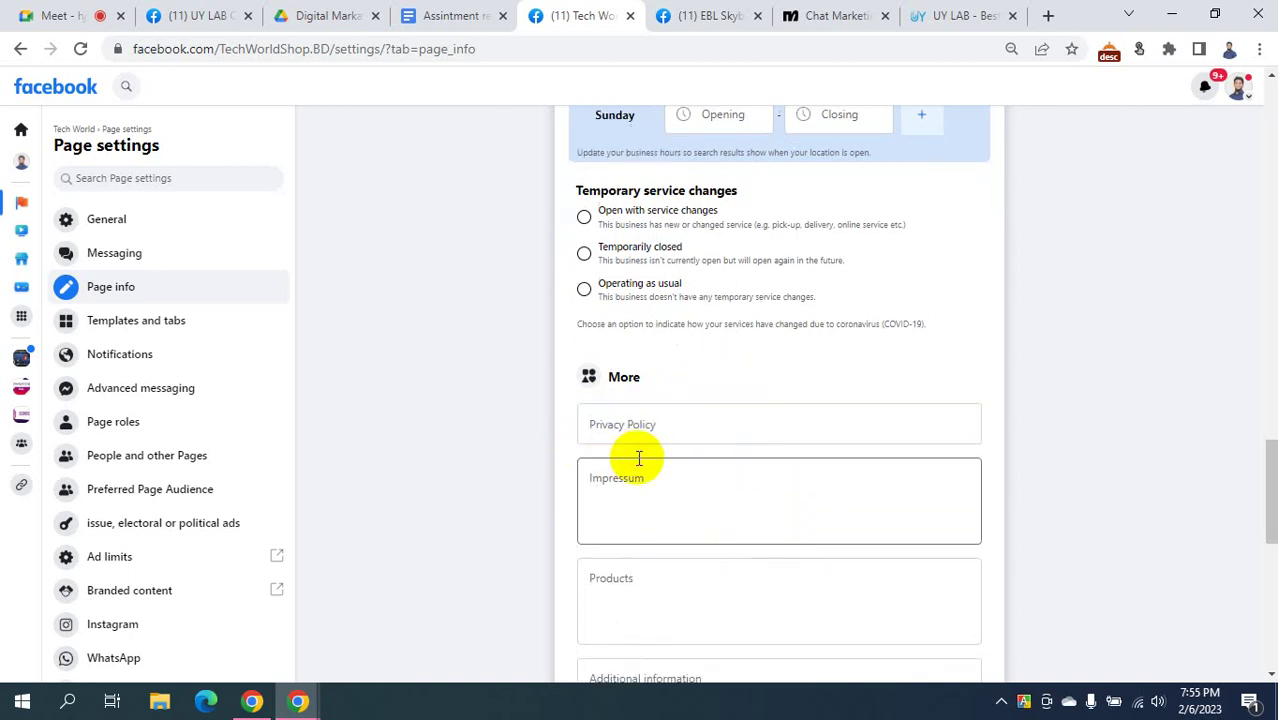
left_click(635, 422)
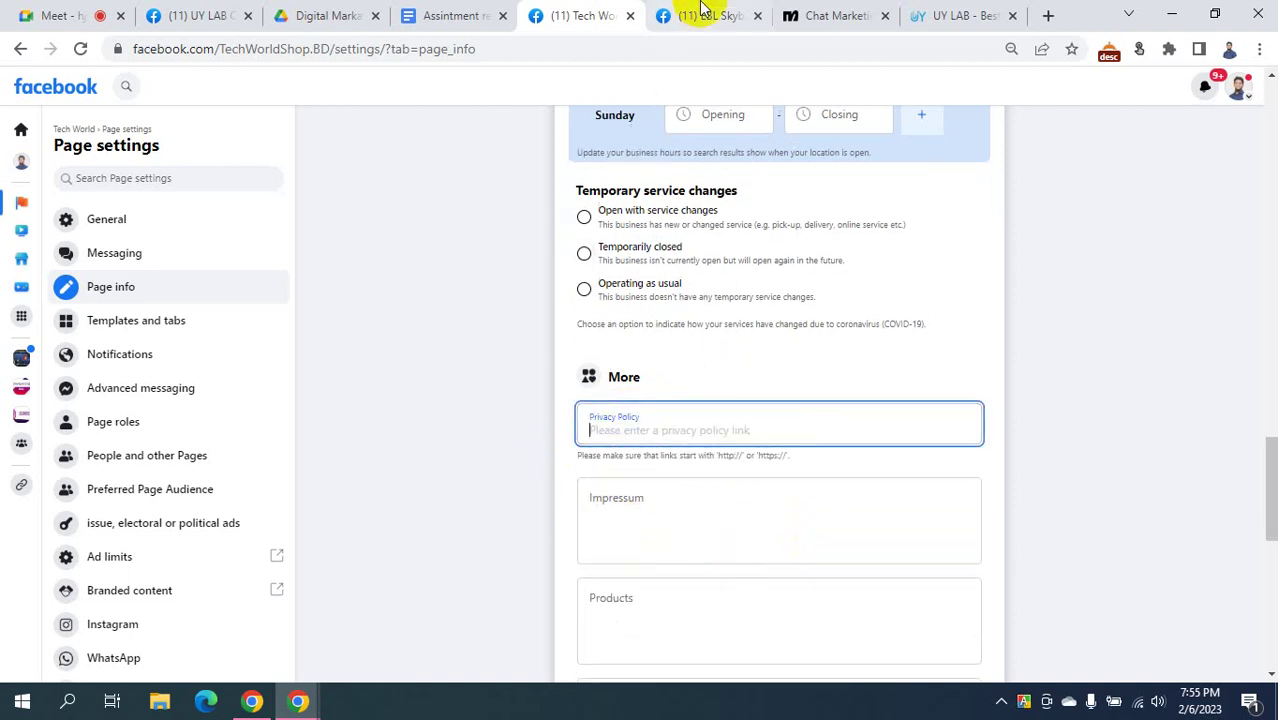
left_click(960, 15)
- Open UY LAB's footer Privacy Policy link in a new tab and switch to it
scroll(396, 161, "down", 6)
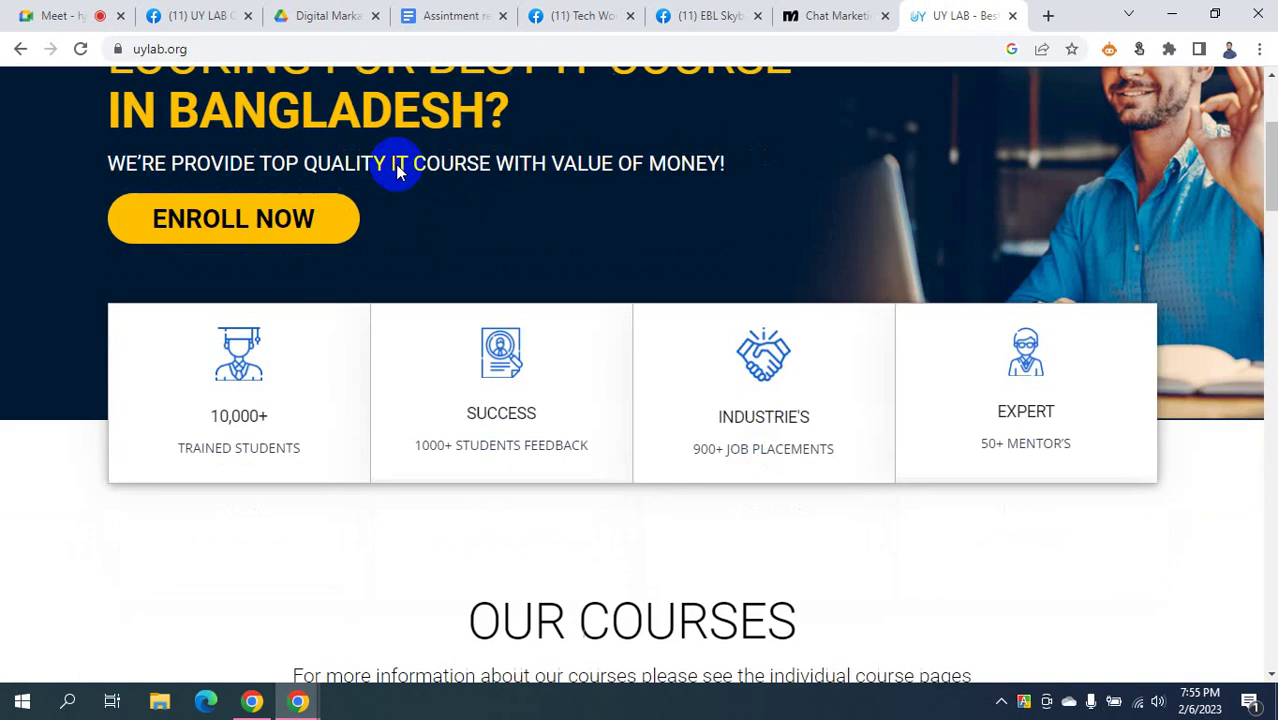
left_click_drag(1268, 222, 1272, 590)
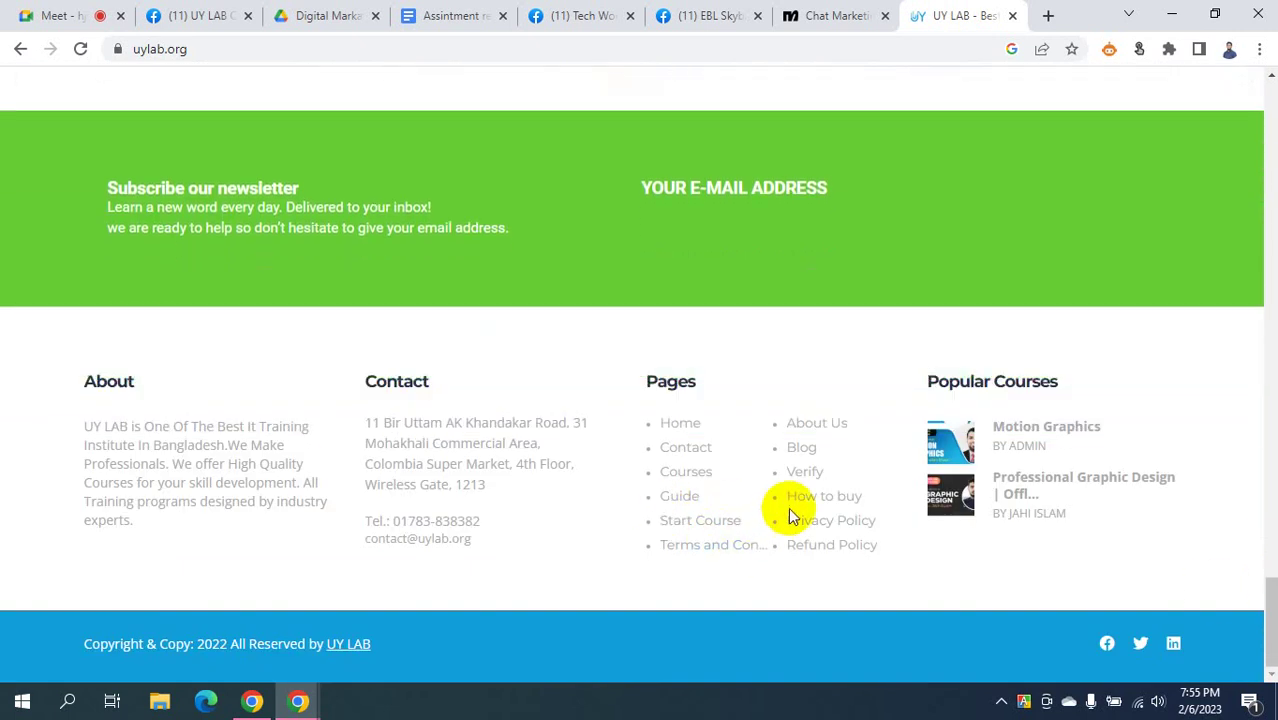
right_click(813, 535)
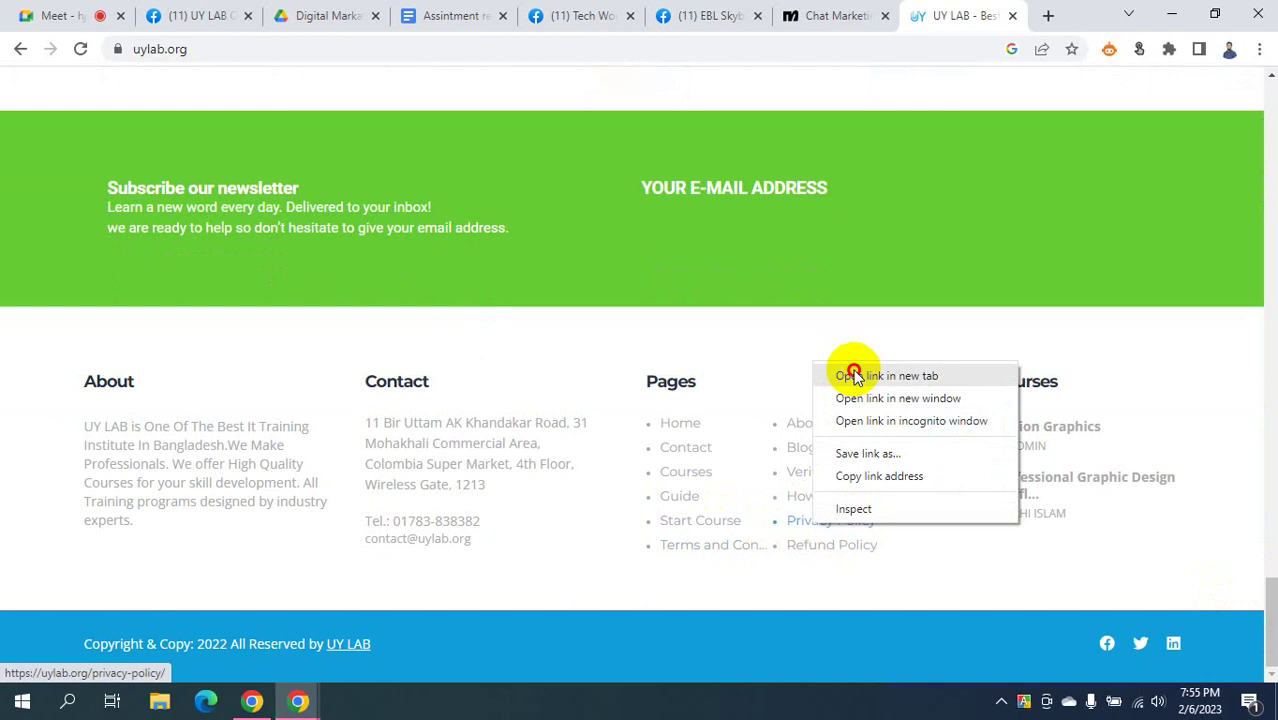
left_click(844, 375)
left_click(955, 8)
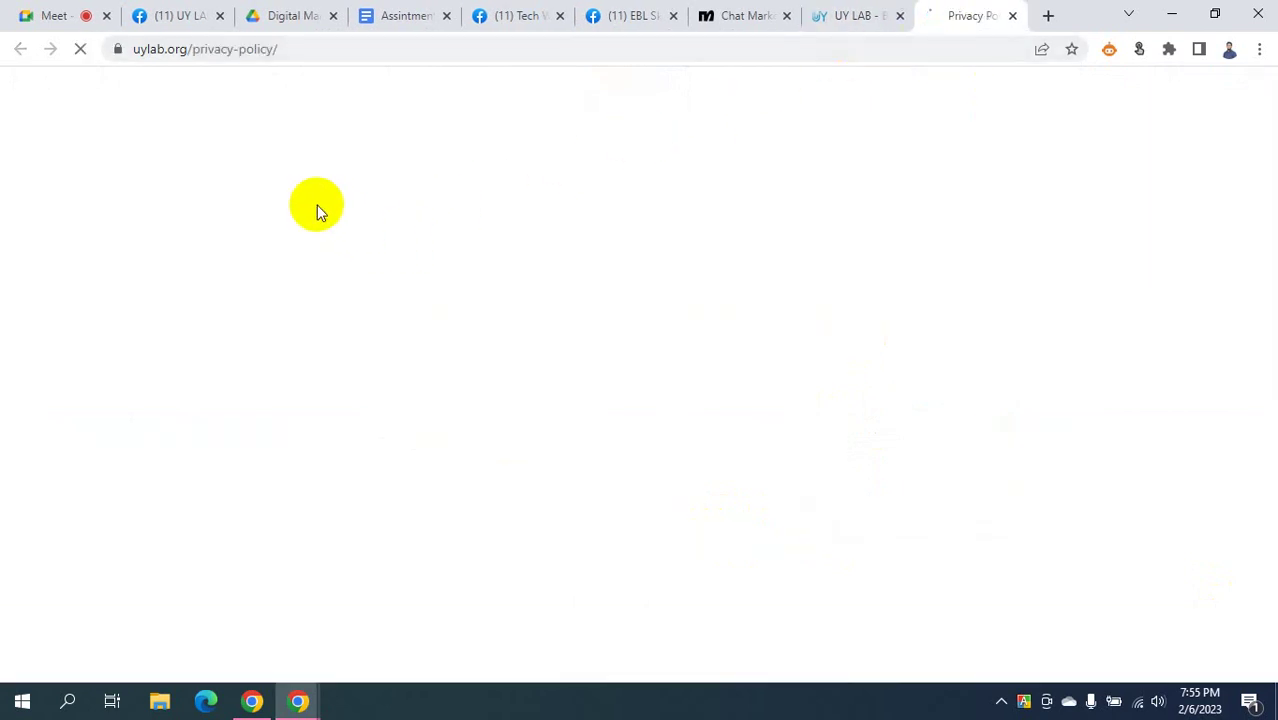
- Scroll through the UY LAB privacy policy text
scroll(320, 220, "down", 5)
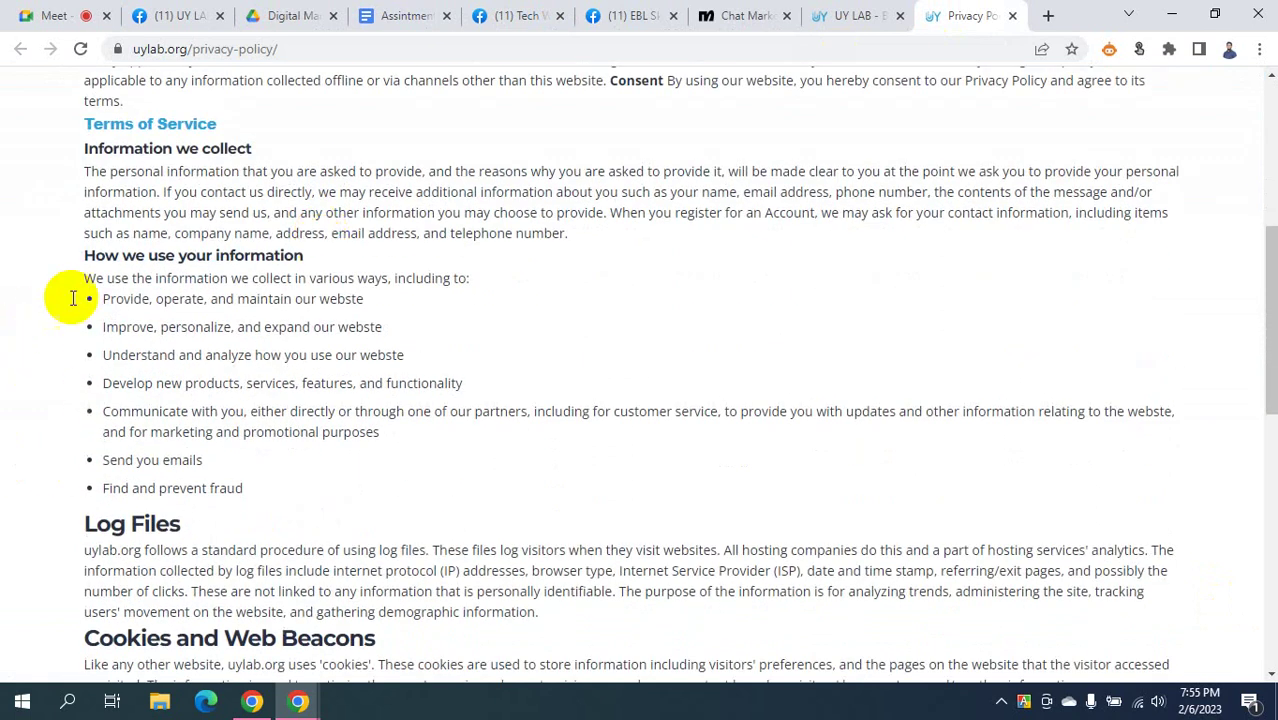
scroll(205, 368, "down", 1)
scroll(213, 366, "down", 3)
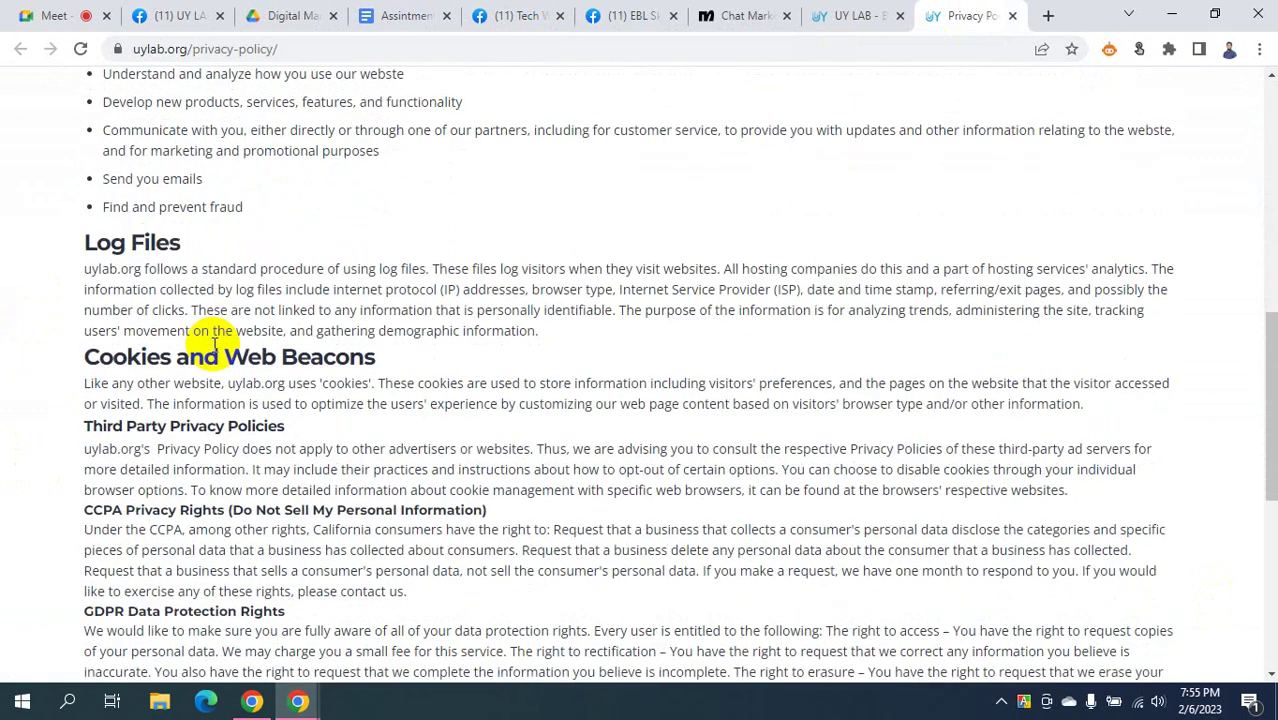
scroll(360, 358, "down", 1)
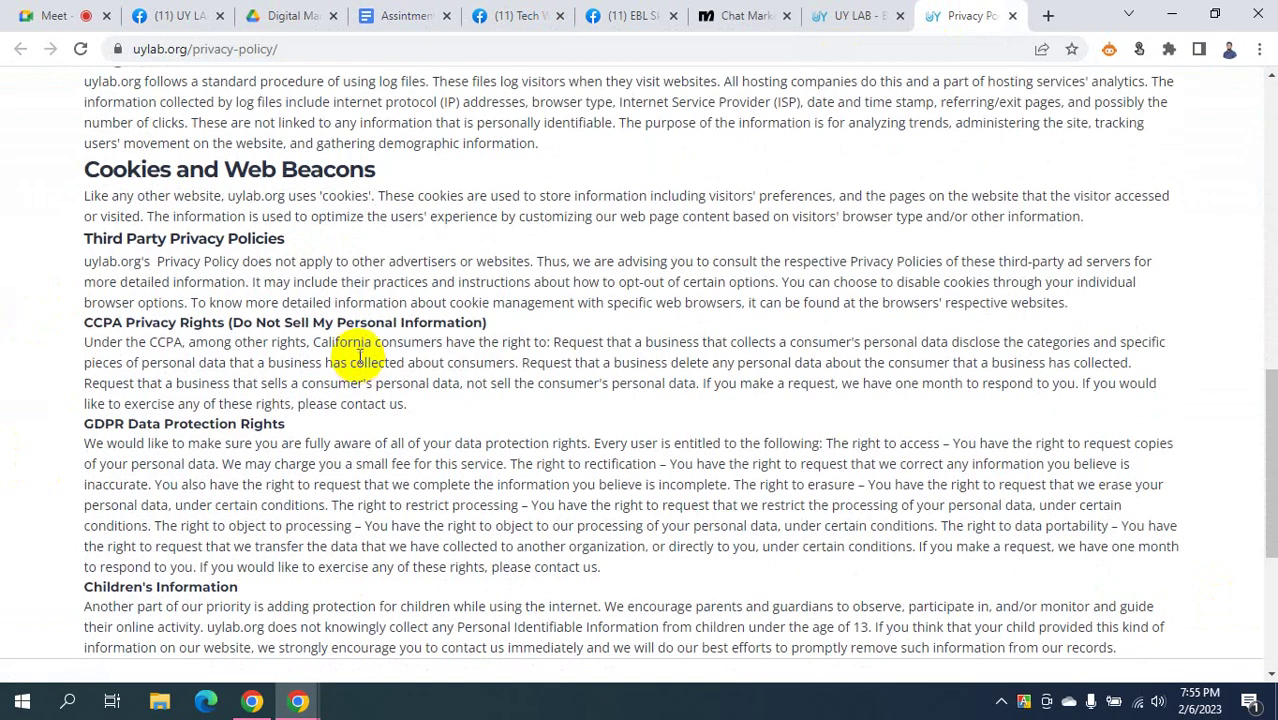
scroll(345, 342, "up", 2)
scroll(342, 340, "down", 2)
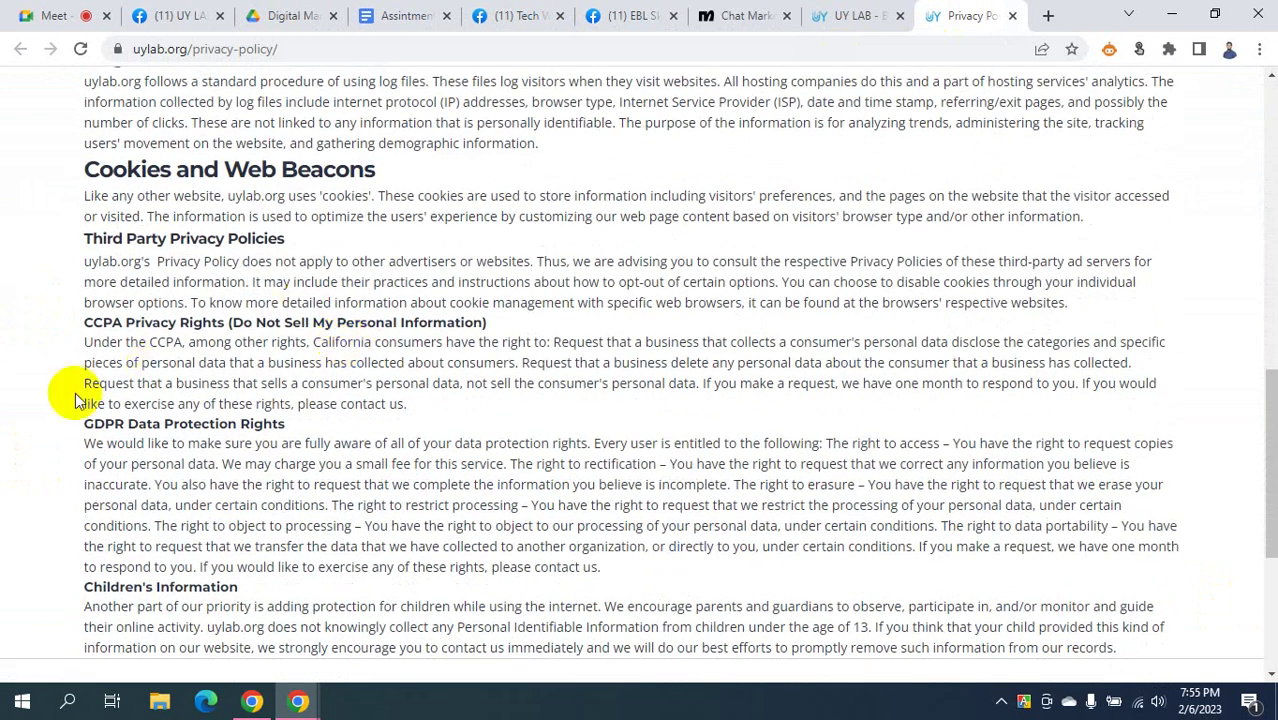
scroll(285, 360, "down", 3)
scroll(290, 357, "up", 2)
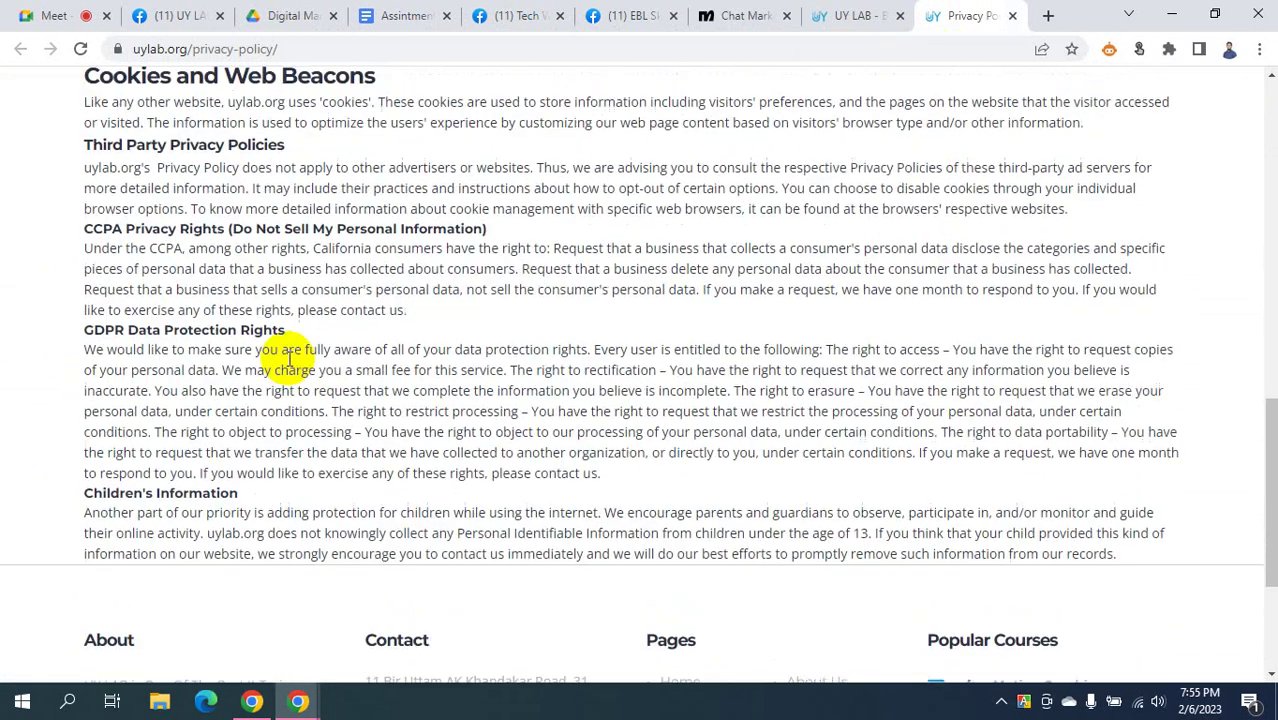
scroll(285, 345, "up", 9)
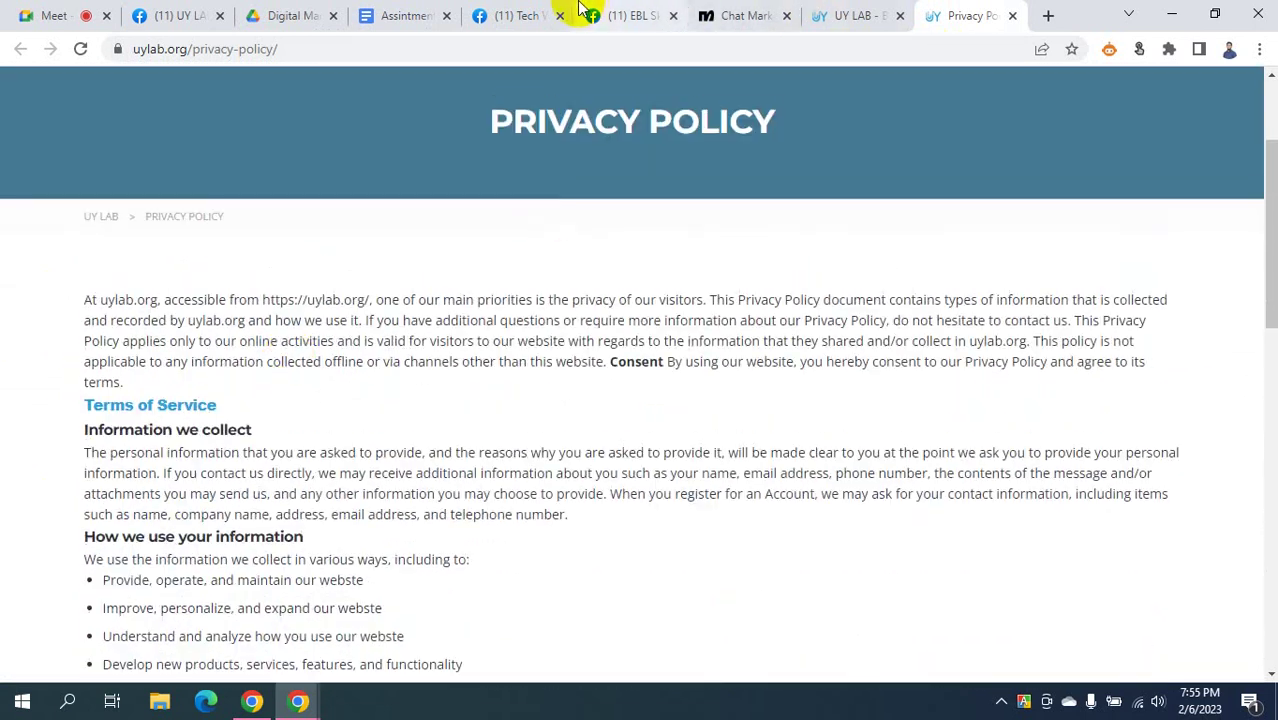
- Check Tech World settings, then select the policy text through 'How we use your information'
left_click(508, 14)
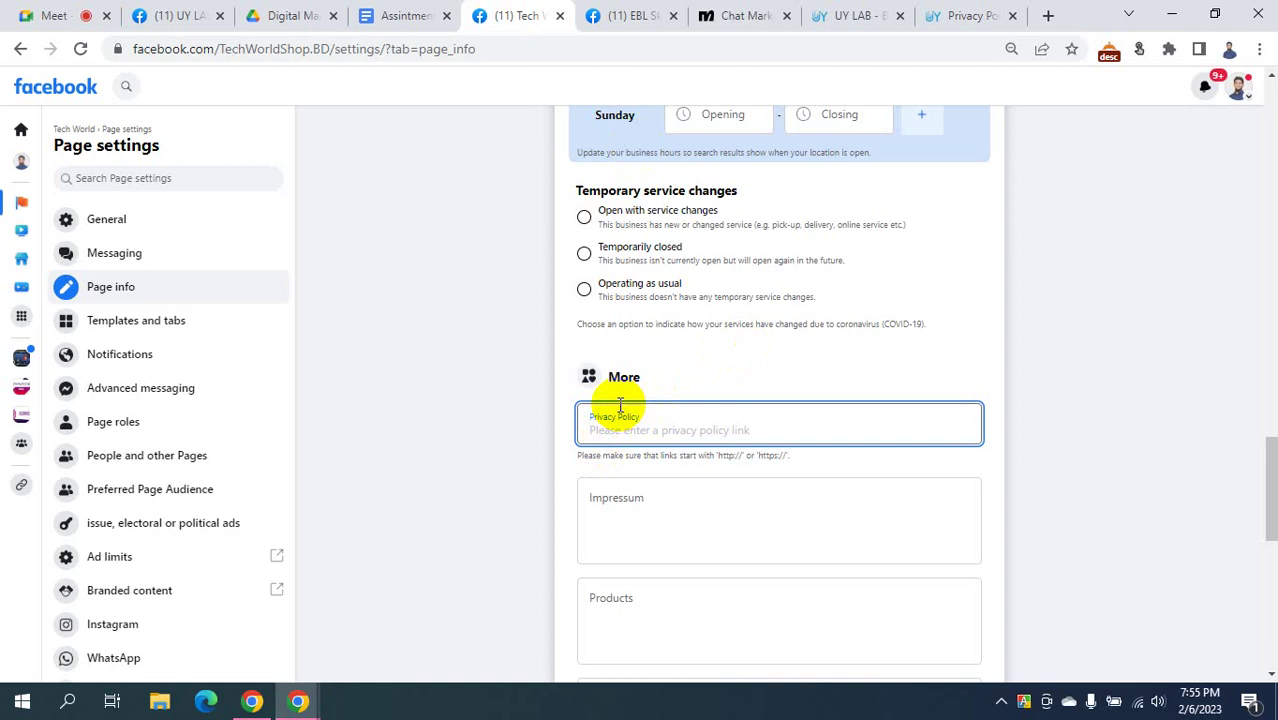
left_click(945, 15)
scroll(886, 452, "down", 15)
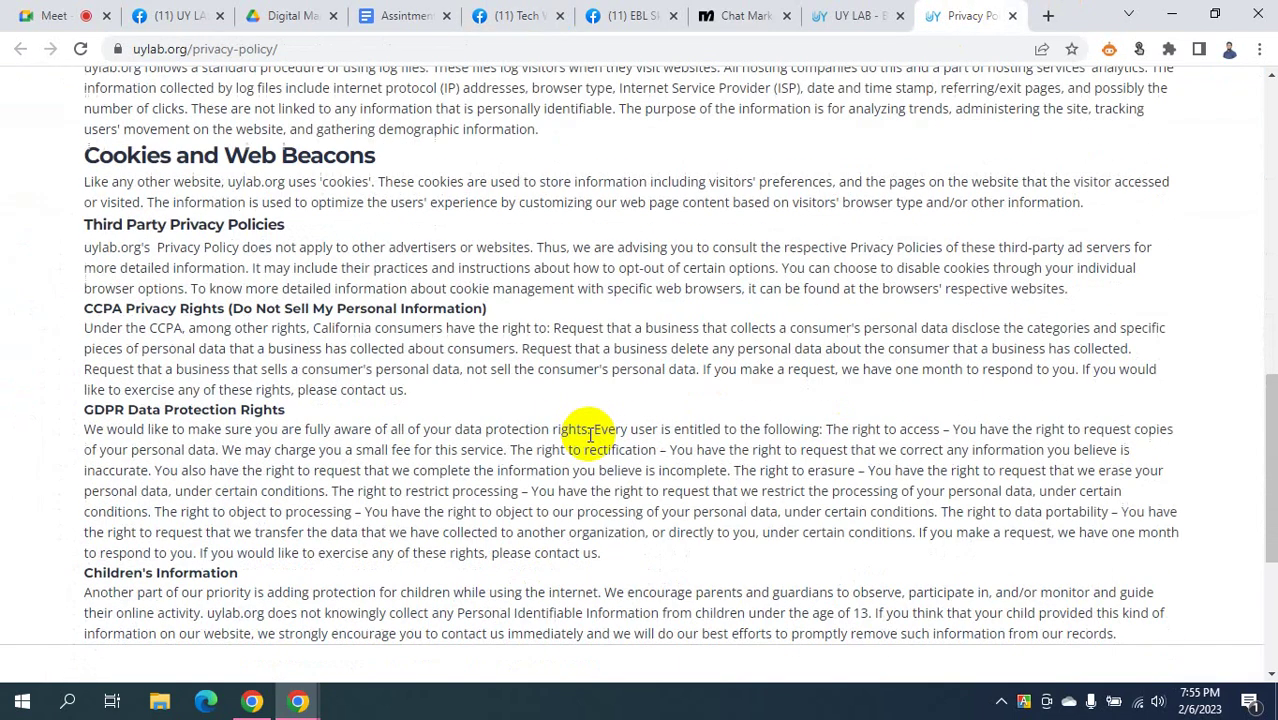
scroll(819, 361, "up", 1)
scroll(819, 361, "up", 15)
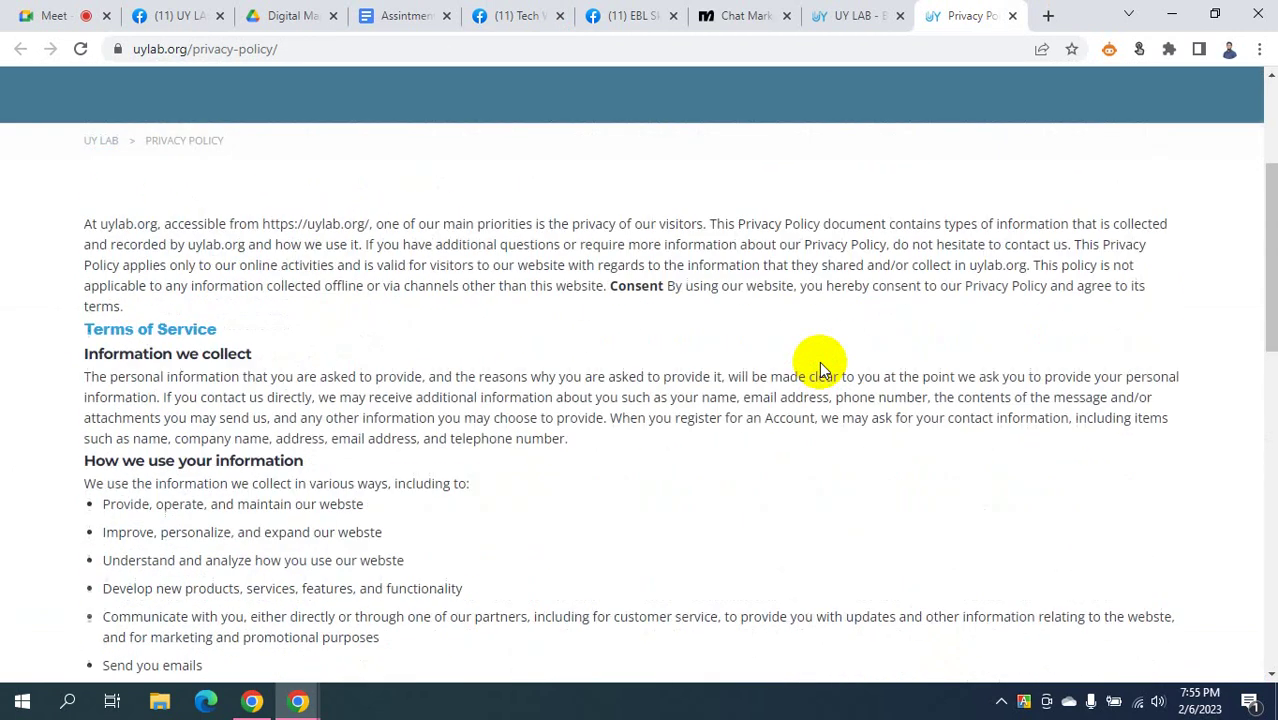
scroll(423, 332, "down", 1)
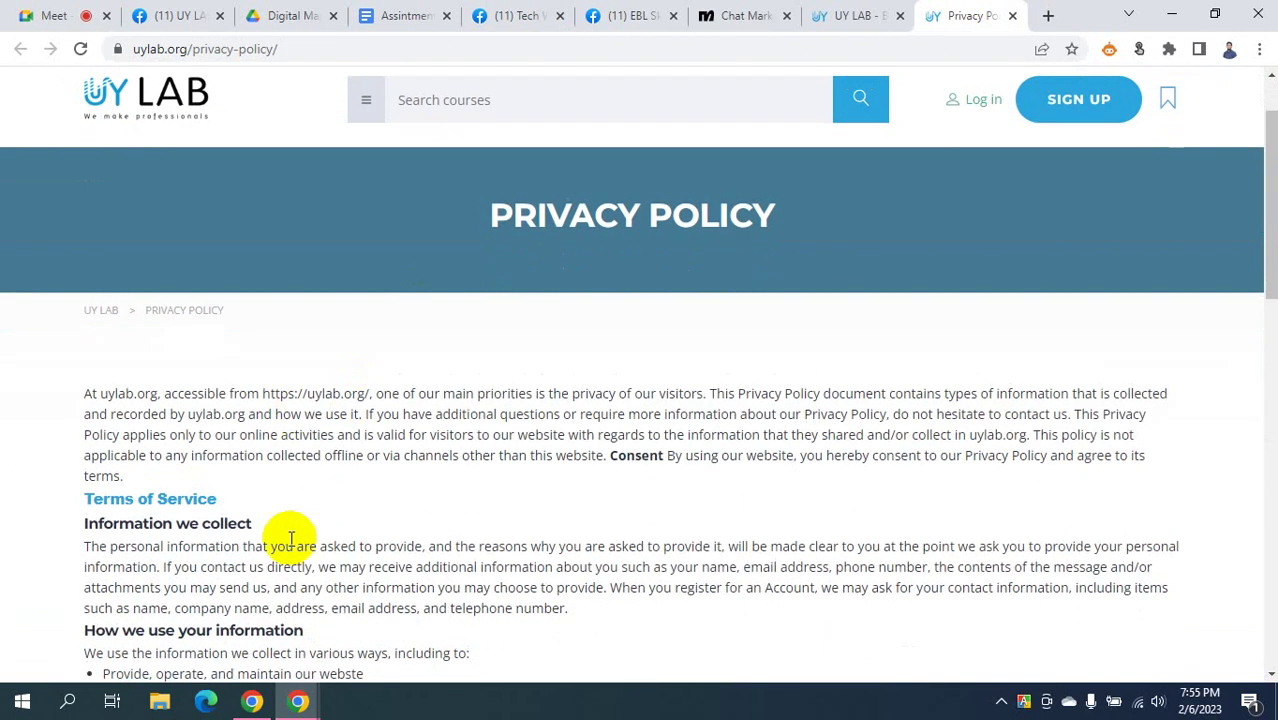
left_click_drag(60, 398, 551, 640)
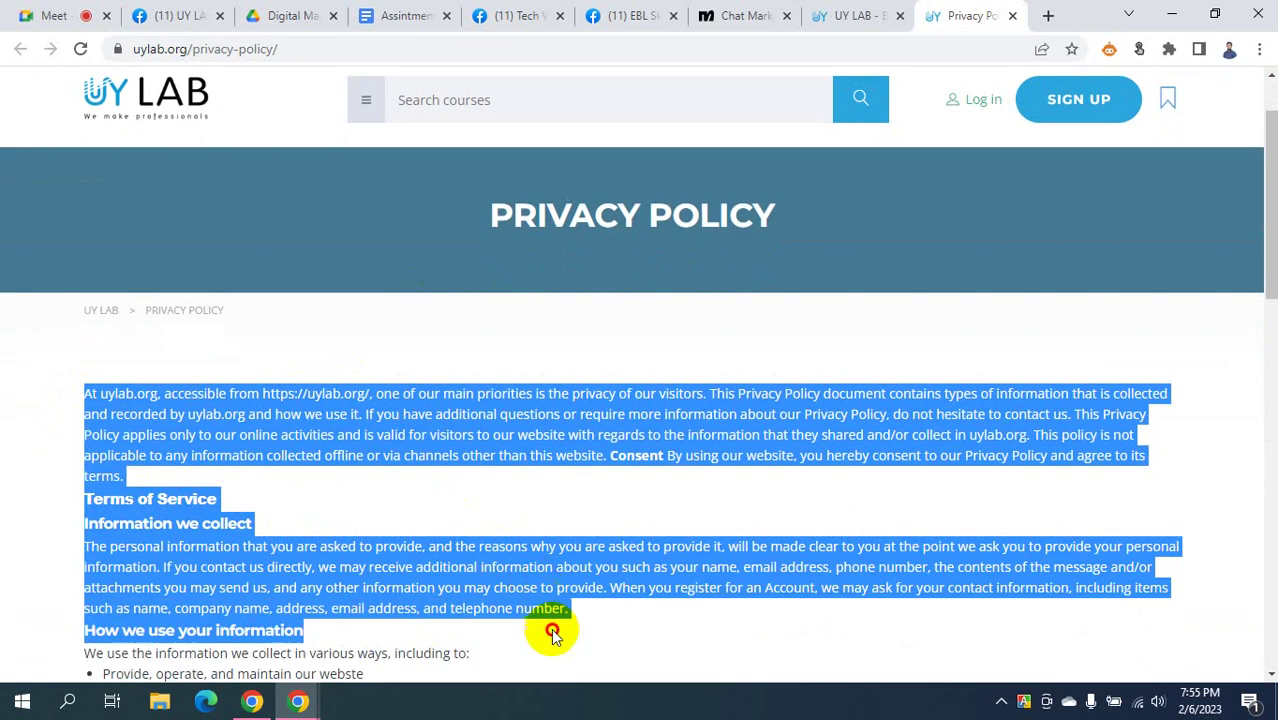
- Search Google for 'privacy policy generator' in a new tab
left_click(1043, 15)
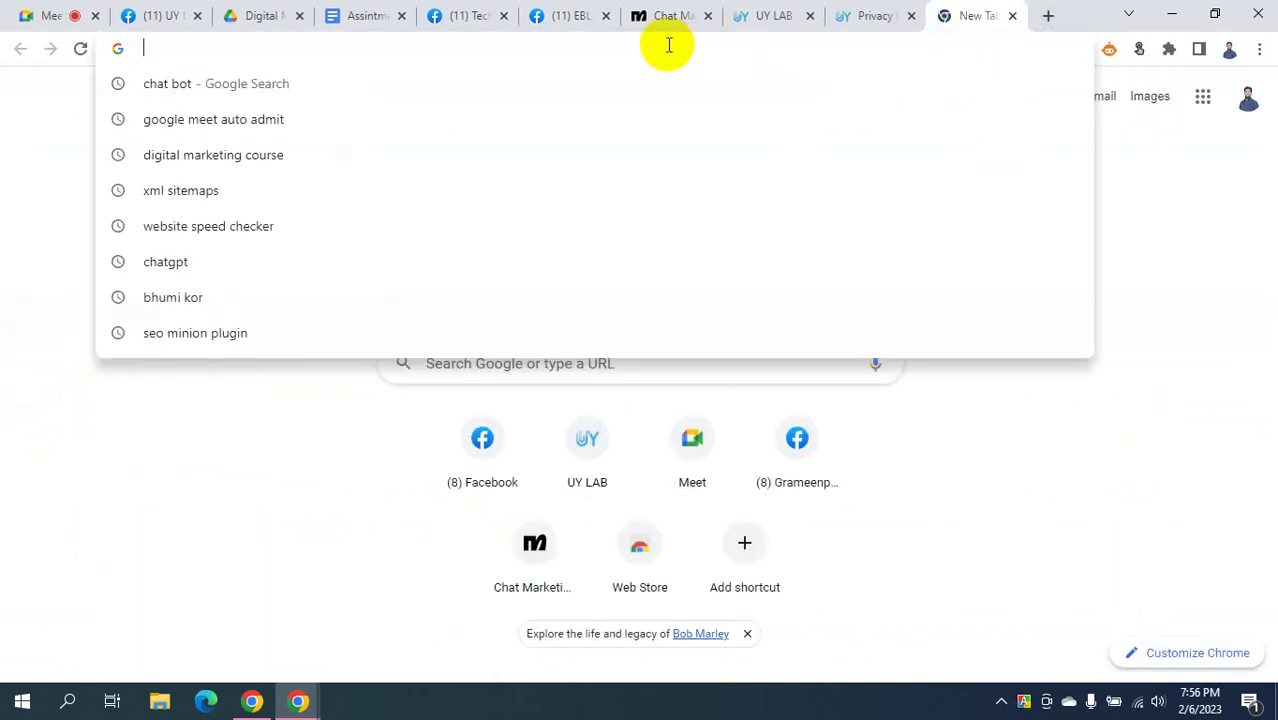
type("pri")
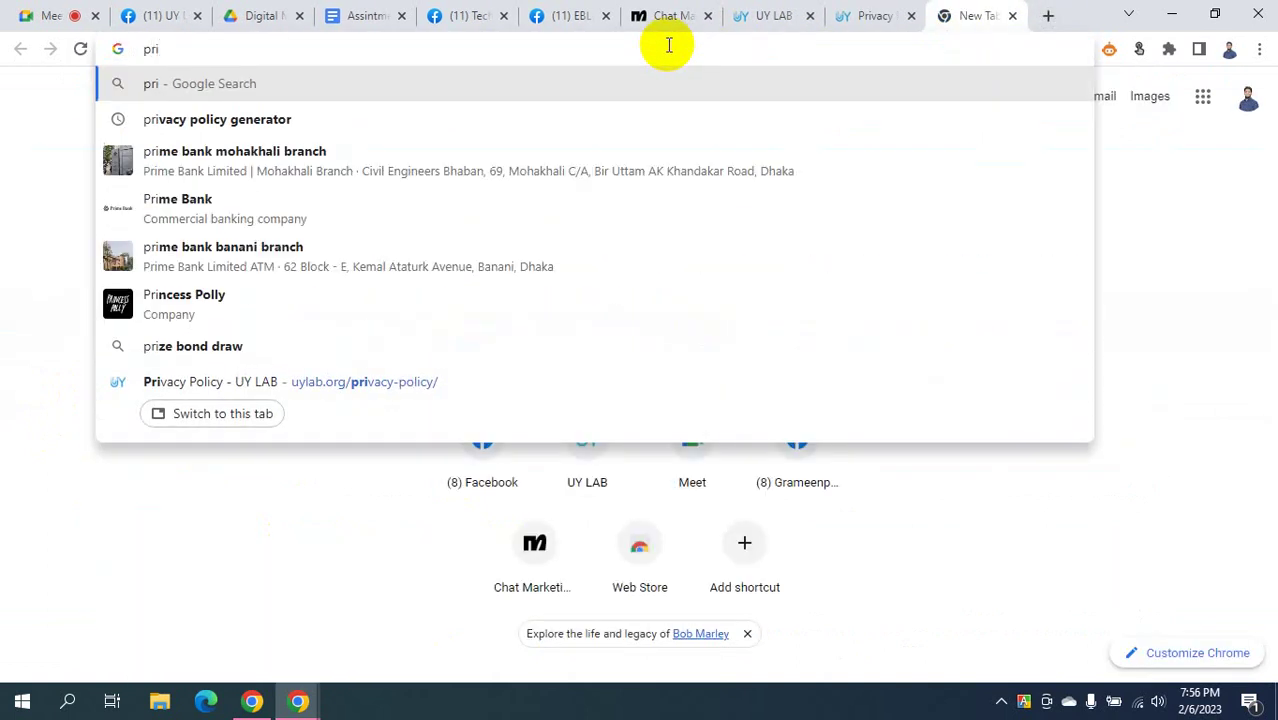
type("v")
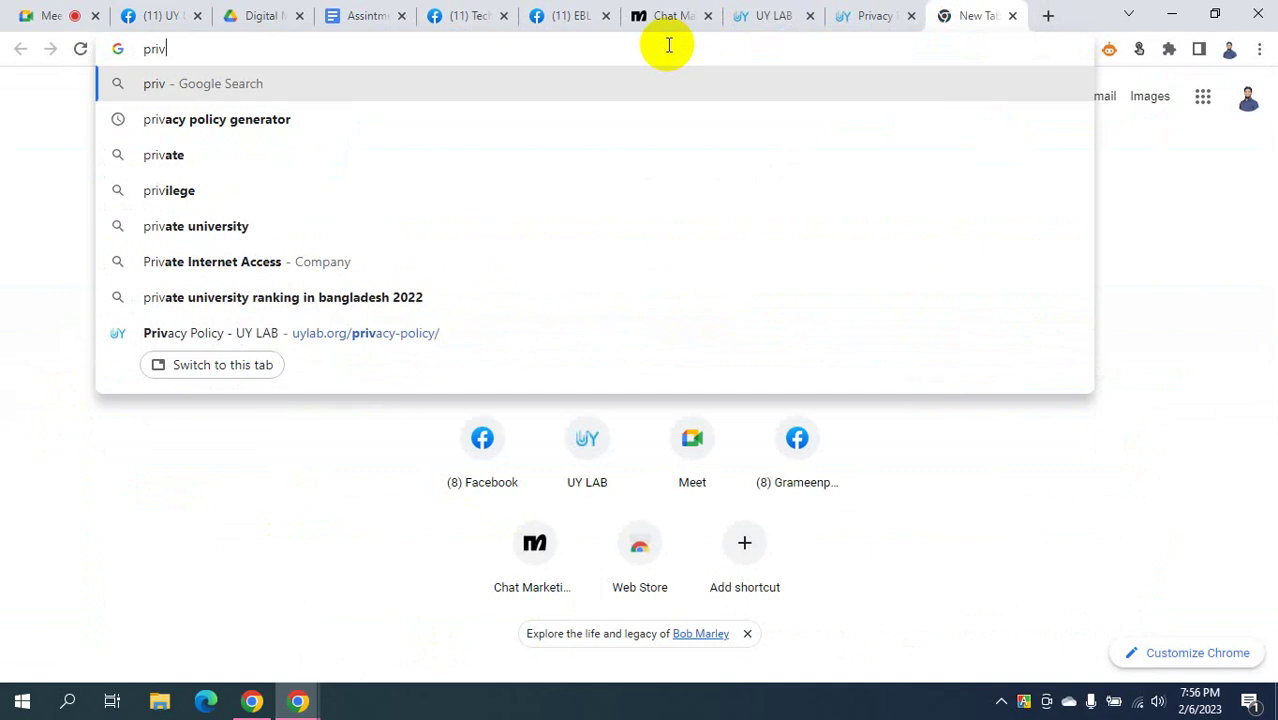
left_click(336, 122)
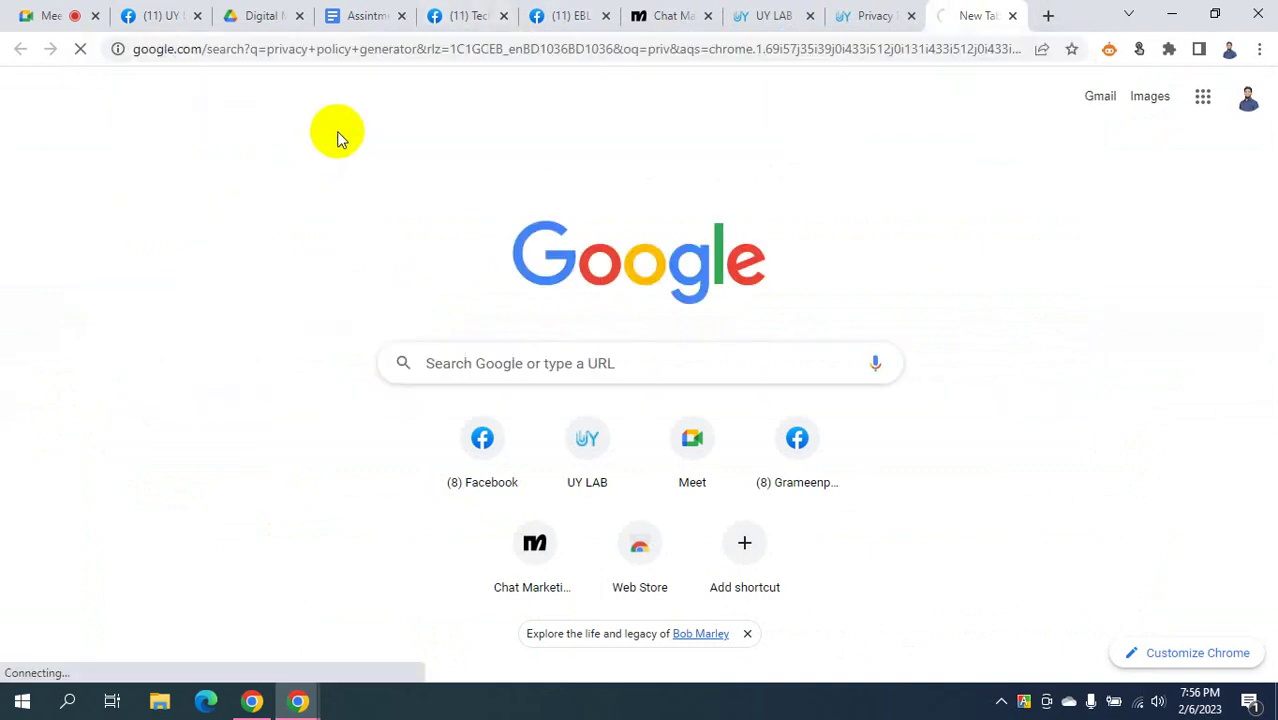
- Open the '100% Free Privacy Policy Generator' result on privacypolicygenerator.info
scroll(807, 223, "down", 1)
scroll(337, 380, "down", 1)
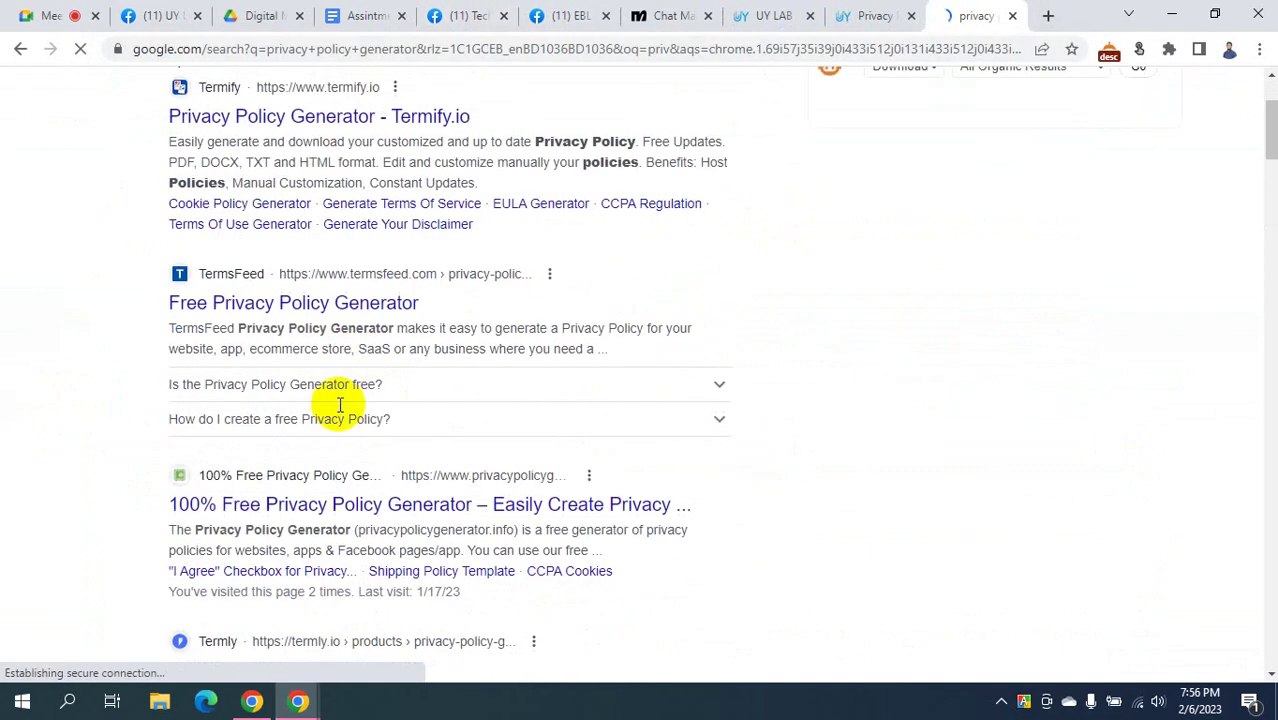
left_click(303, 503)
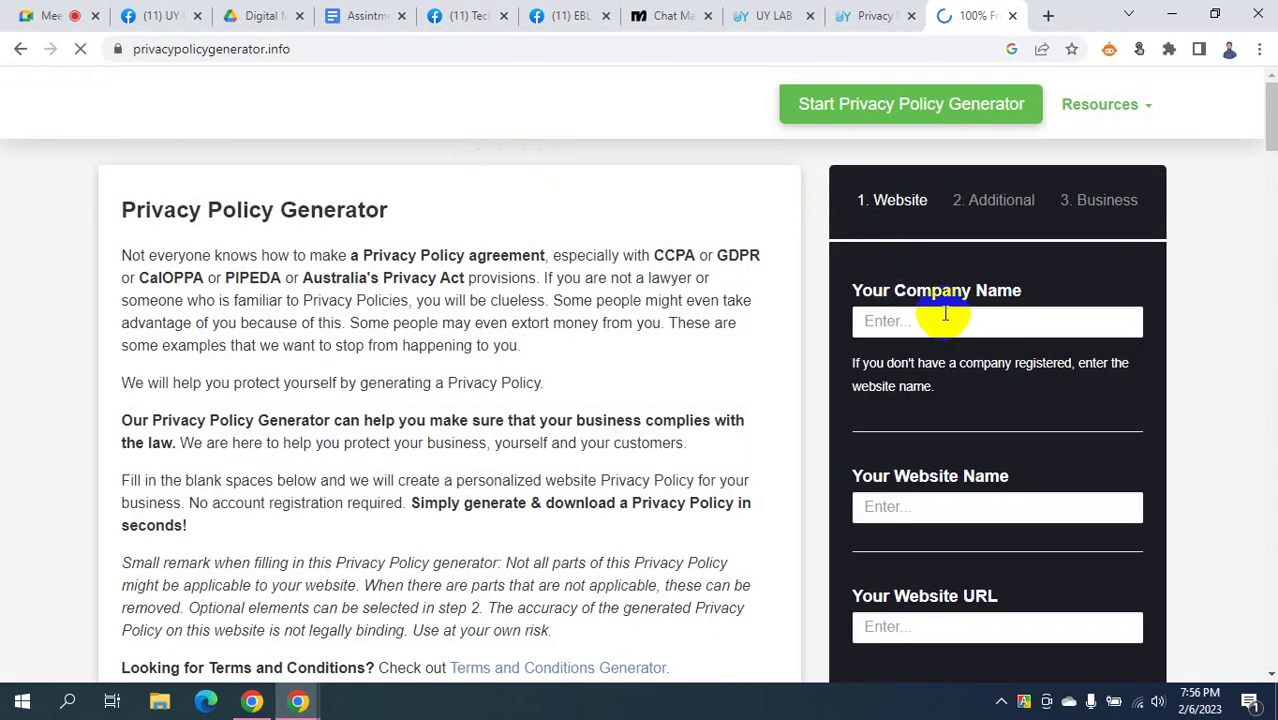
scroll(945, 314, "down", 4)
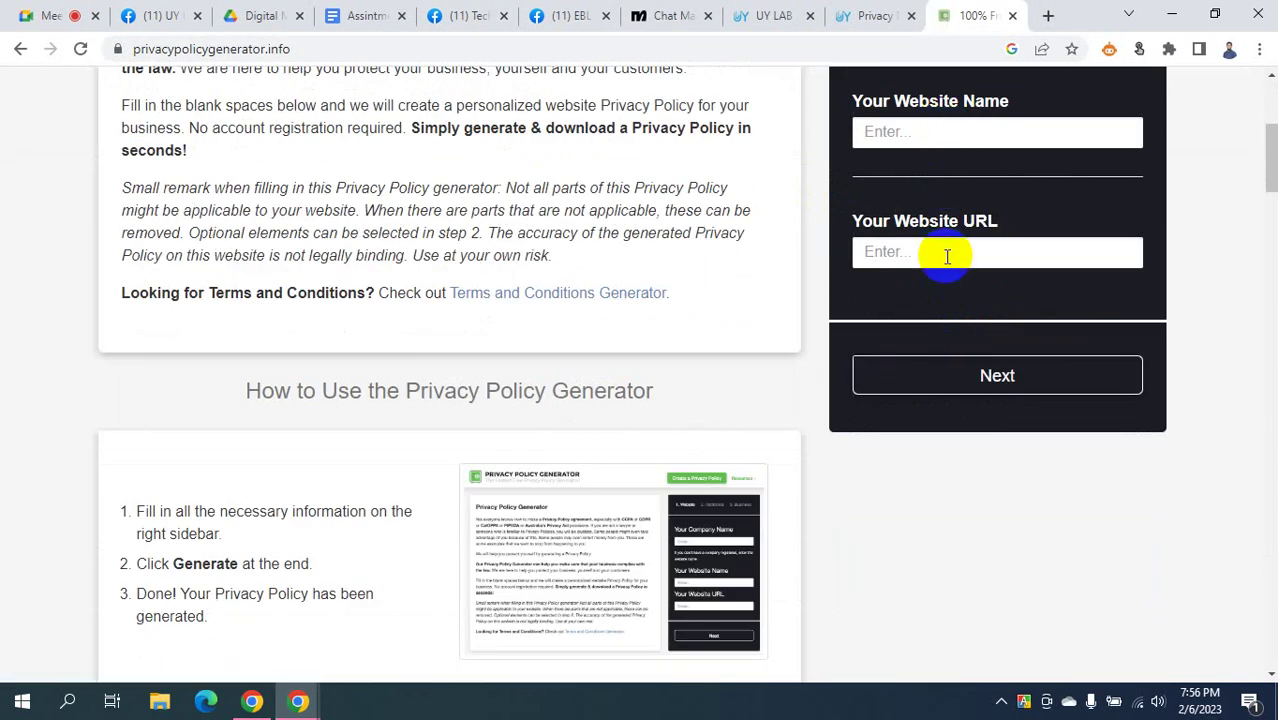
scroll(919, 237, "up", 4)
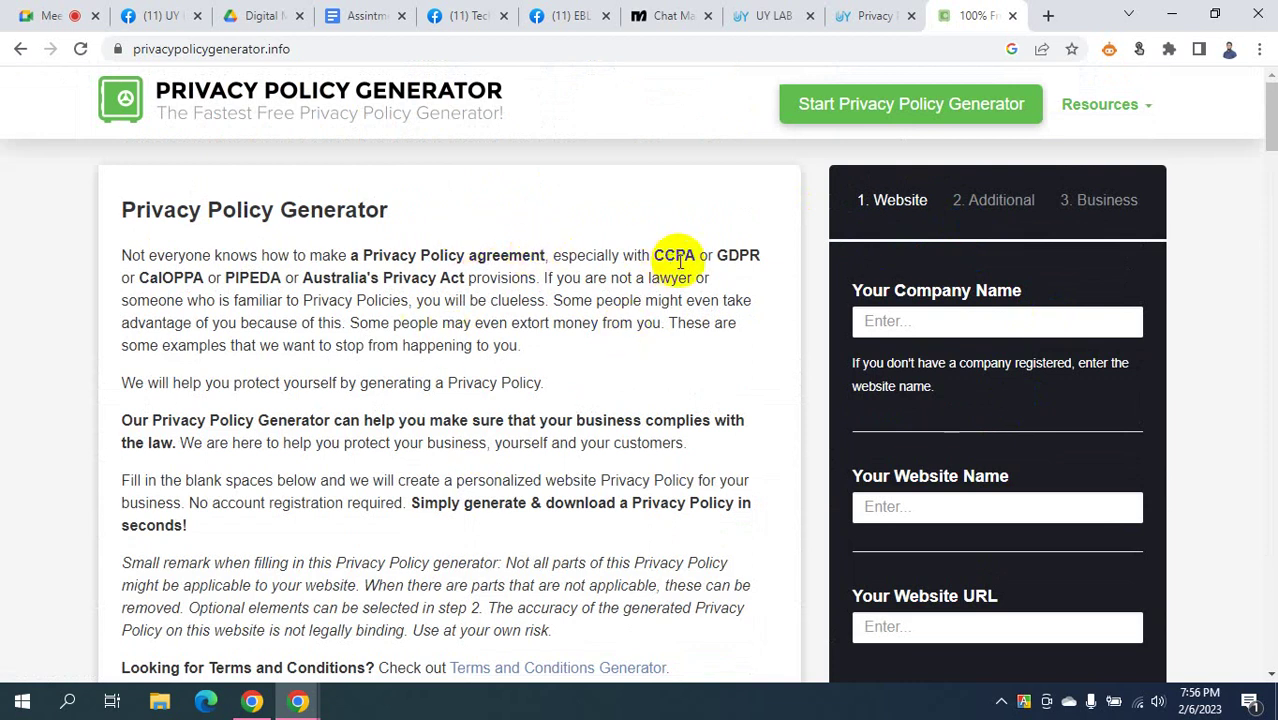
scroll(1060, 332, "down", 1)
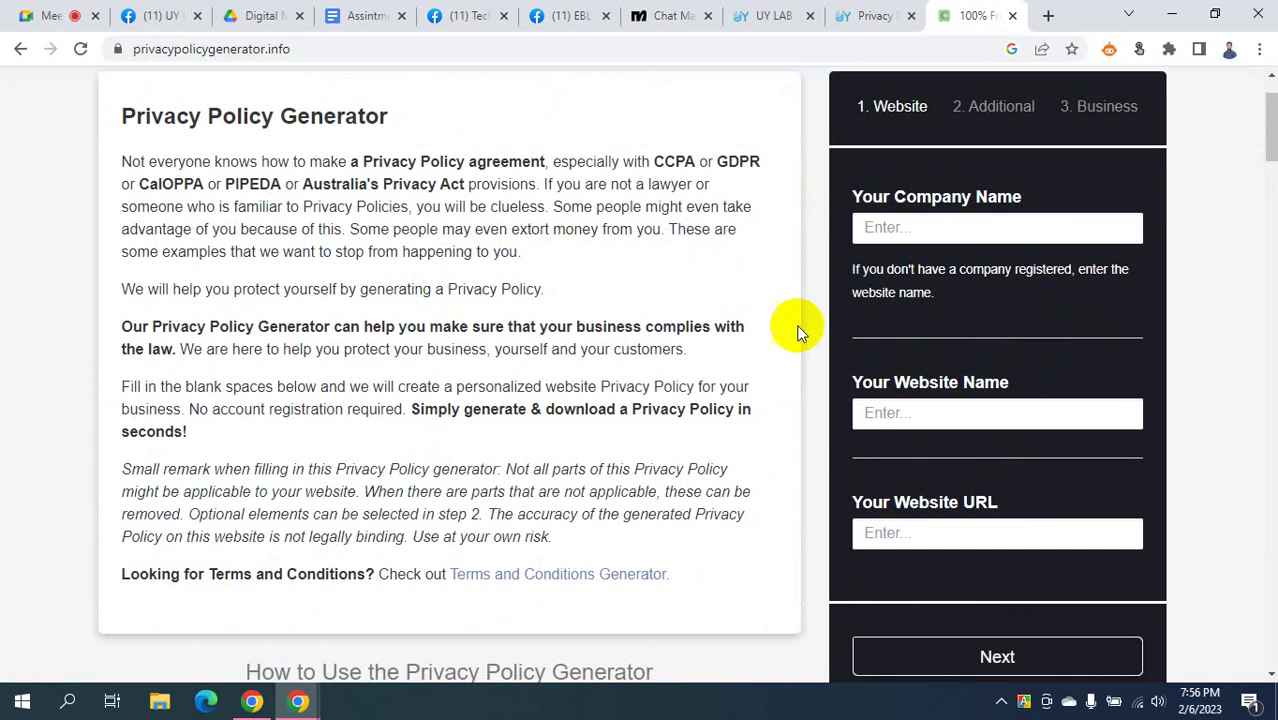
- Return from EBL Skybanking to Tech World's Page info and scroll to Other Accounts
left_click(566, 15)
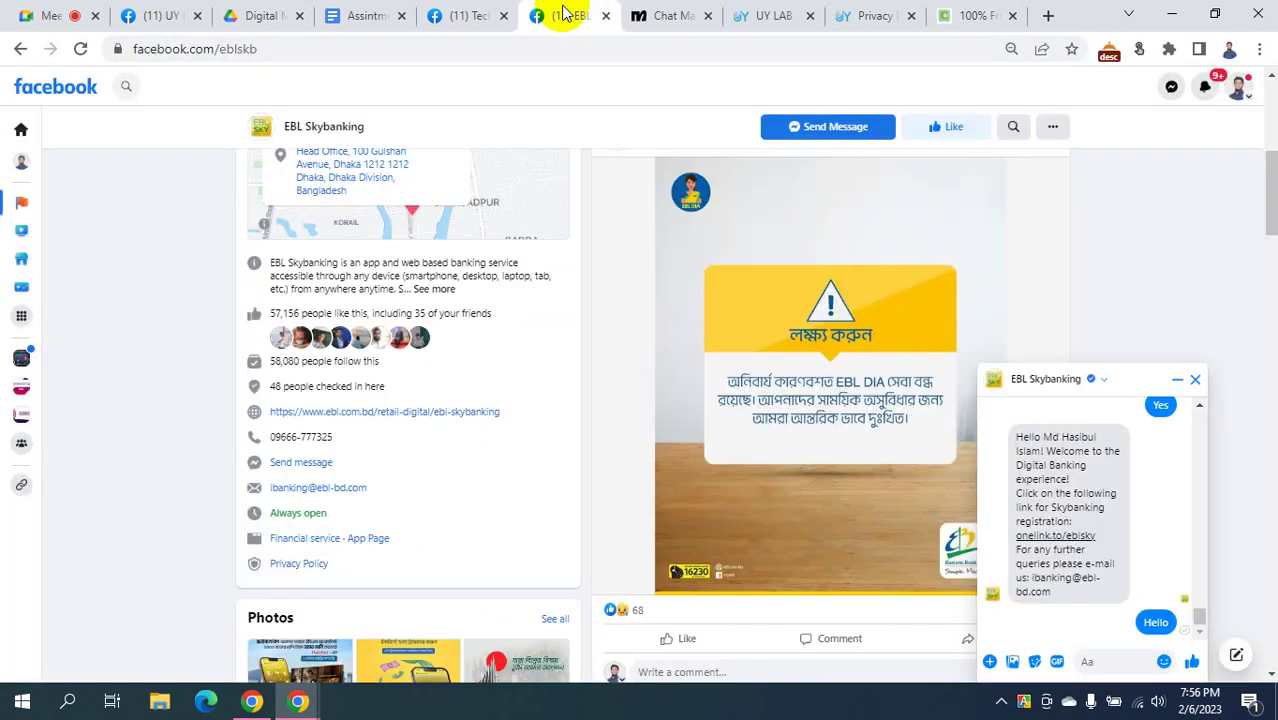
left_click(466, 15)
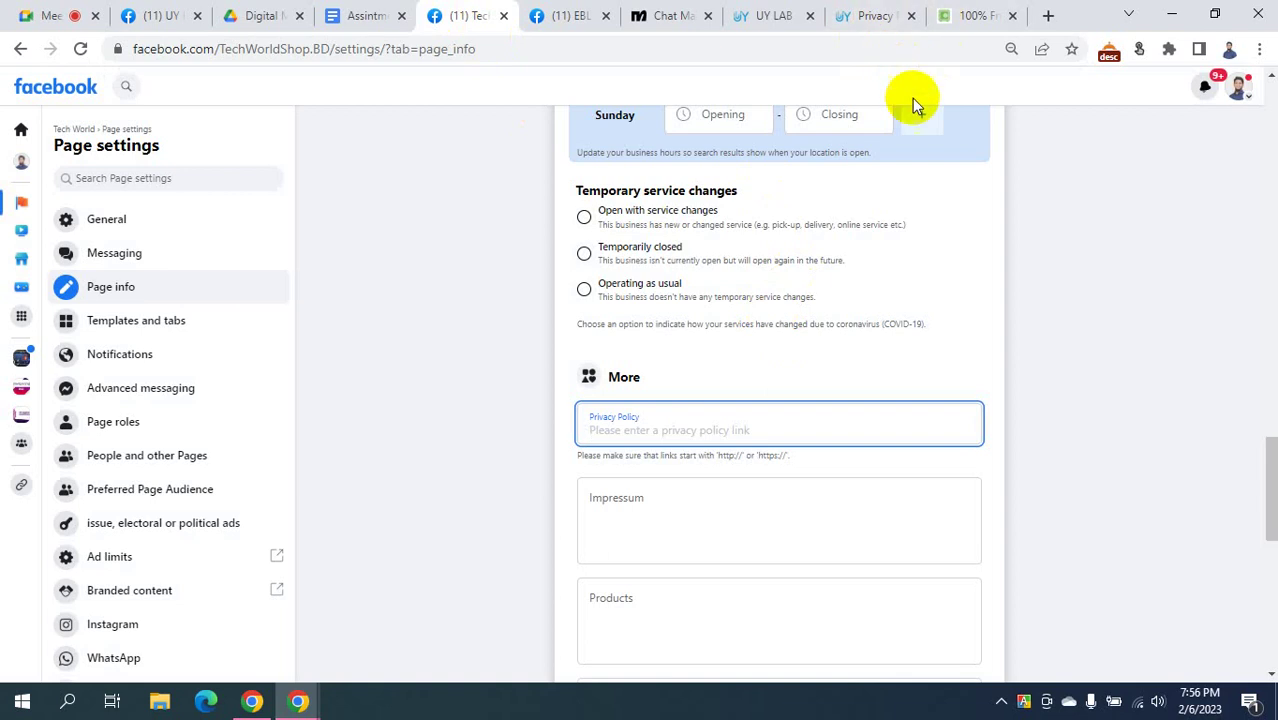
scroll(665, 435, "down", 1)
scroll(659, 433, "down", 8)
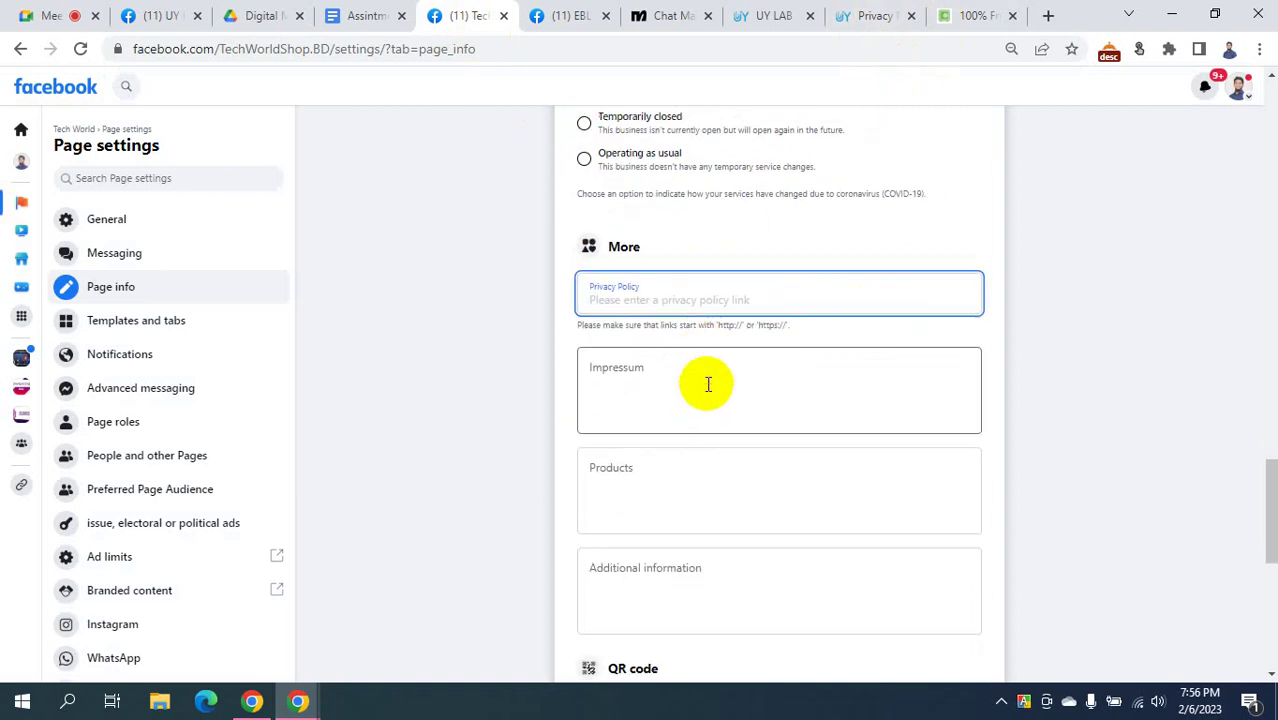
scroll(712, 362, "down", 1)
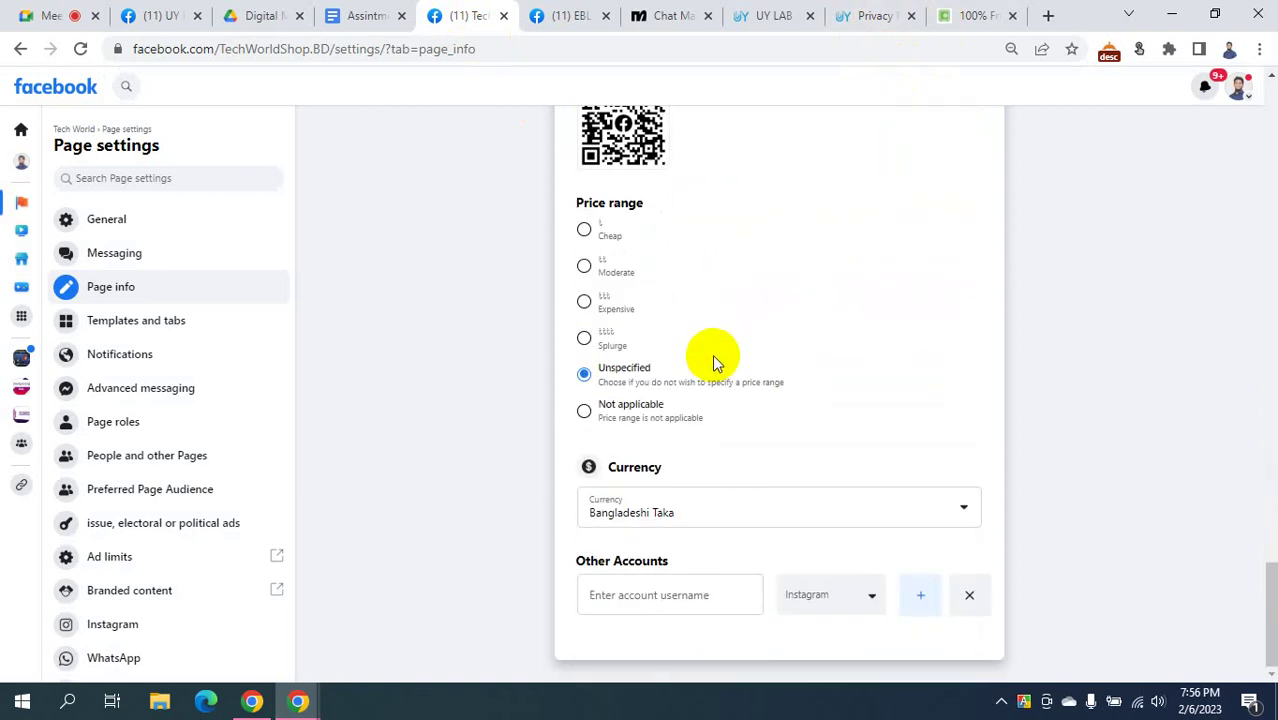
- Review the Other Accounts platform list, keep Instagram, then go to Templates and tabs
left_click(843, 602)
left_click(1100, 350)
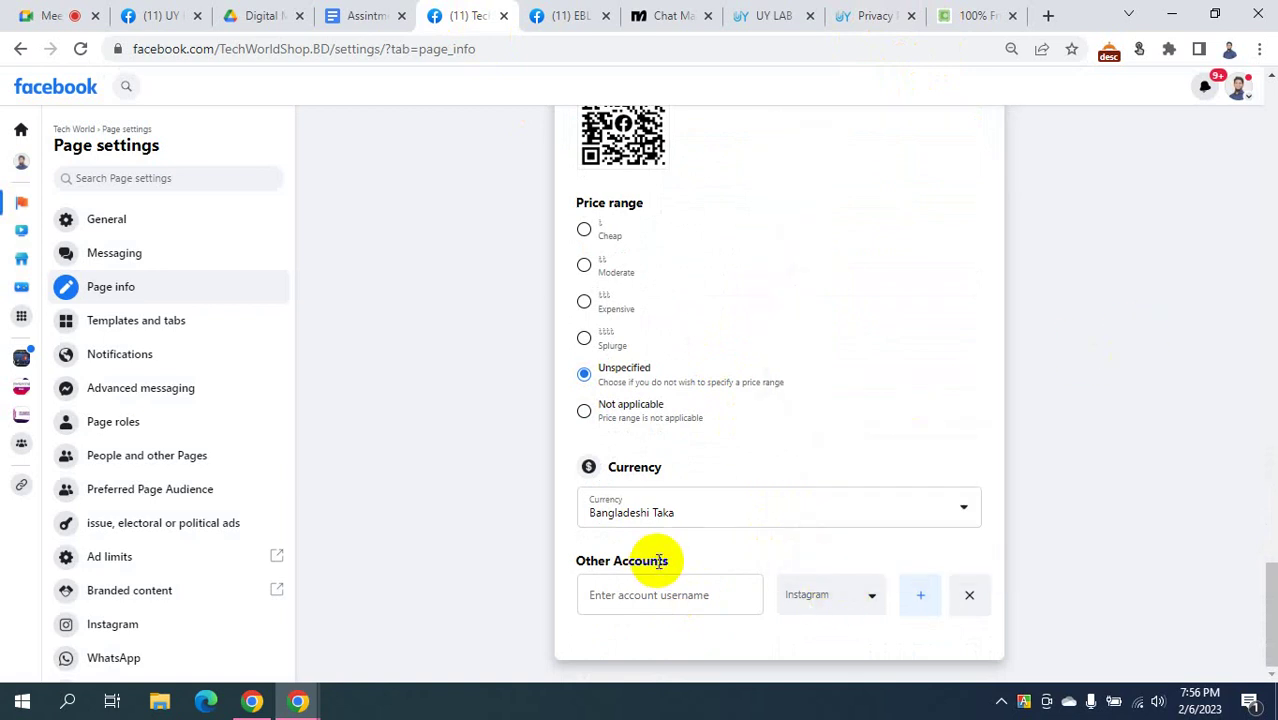
left_click(827, 599)
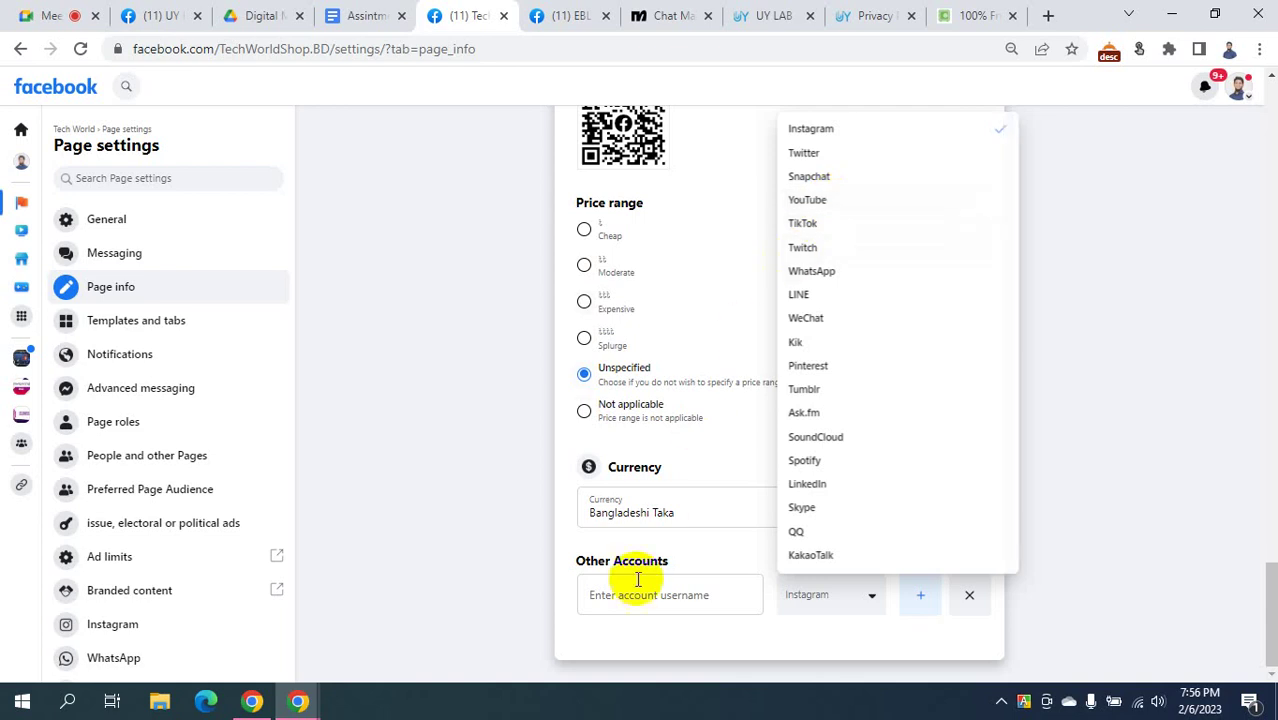
left_click(486, 536)
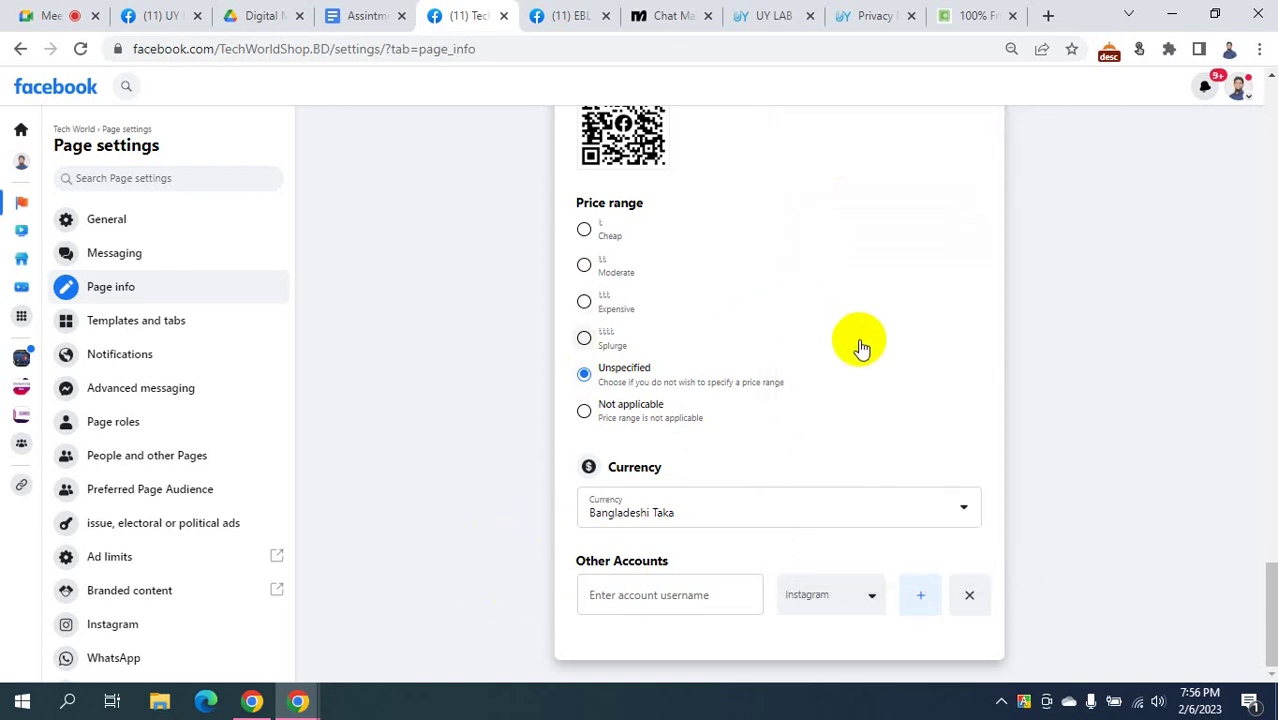
left_click(852, 594)
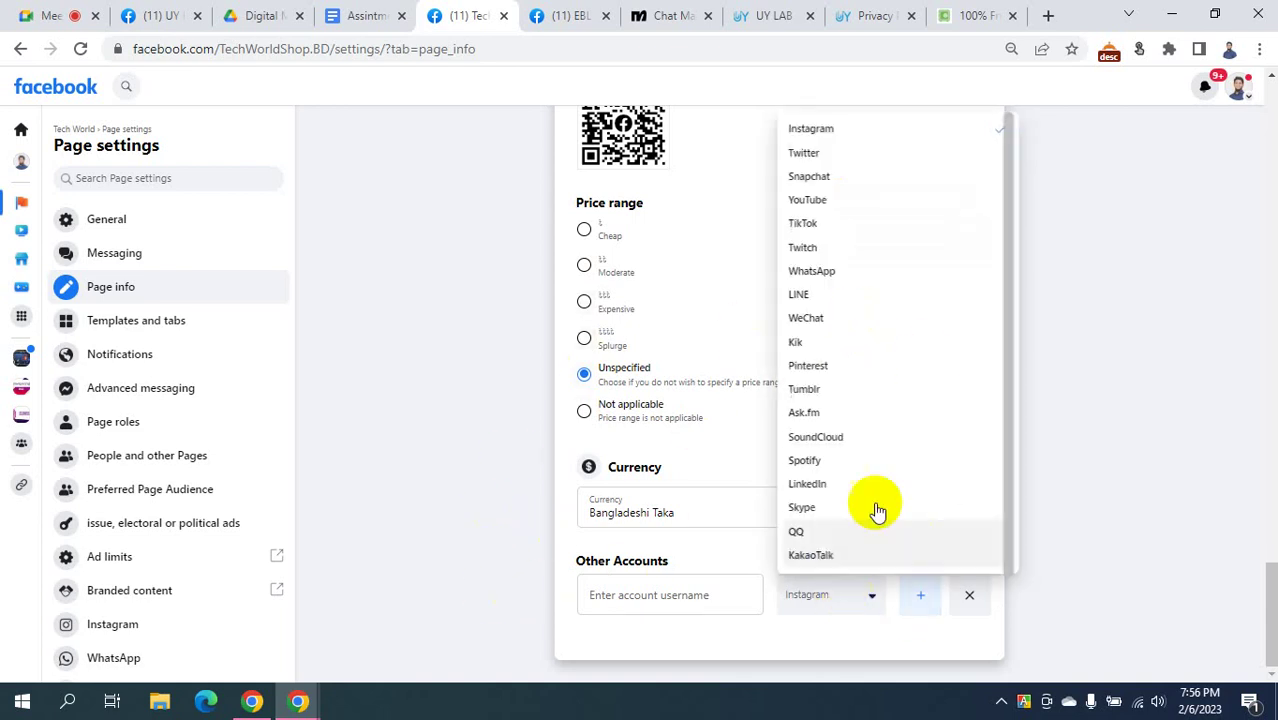
left_click(442, 446)
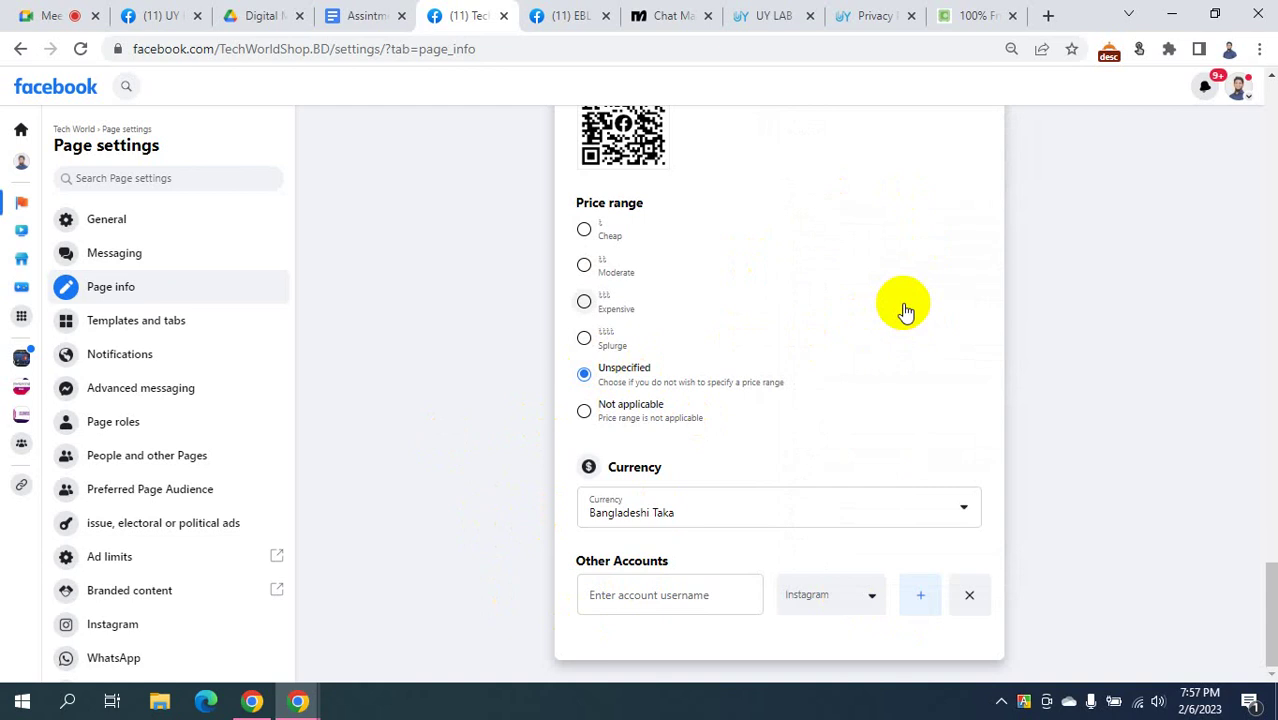
left_click(836, 598)
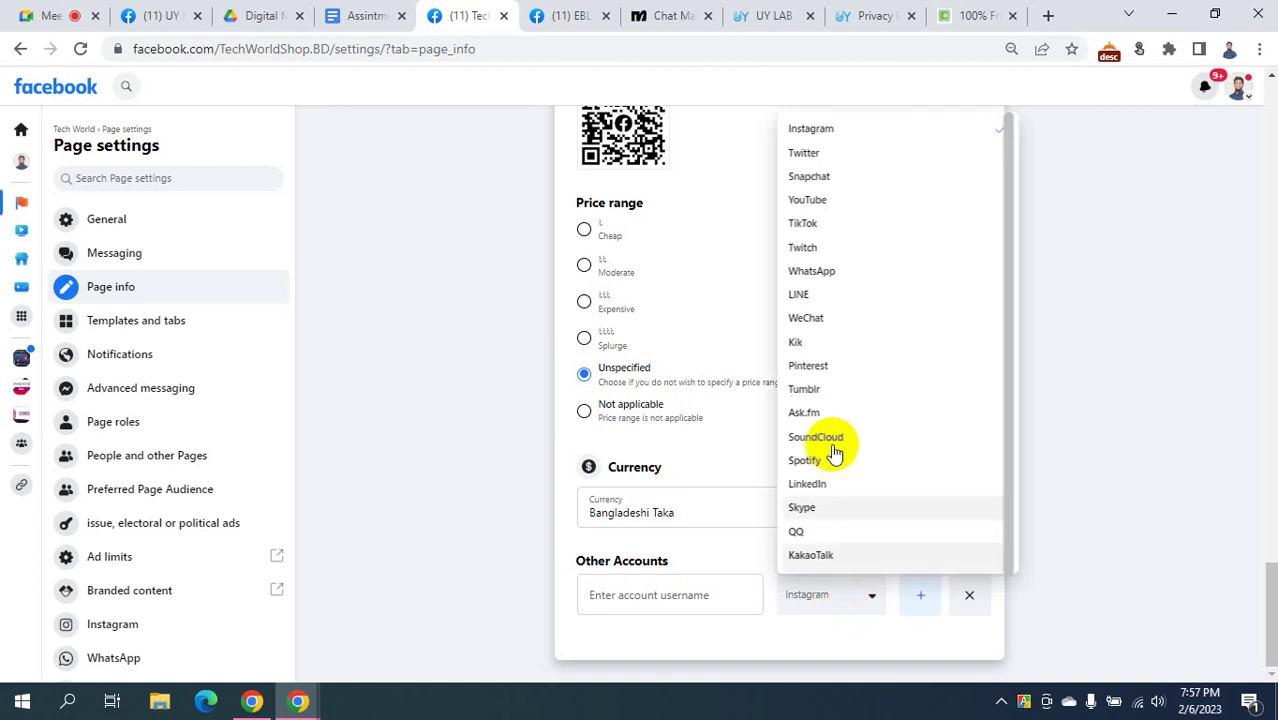
left_click(1112, 318)
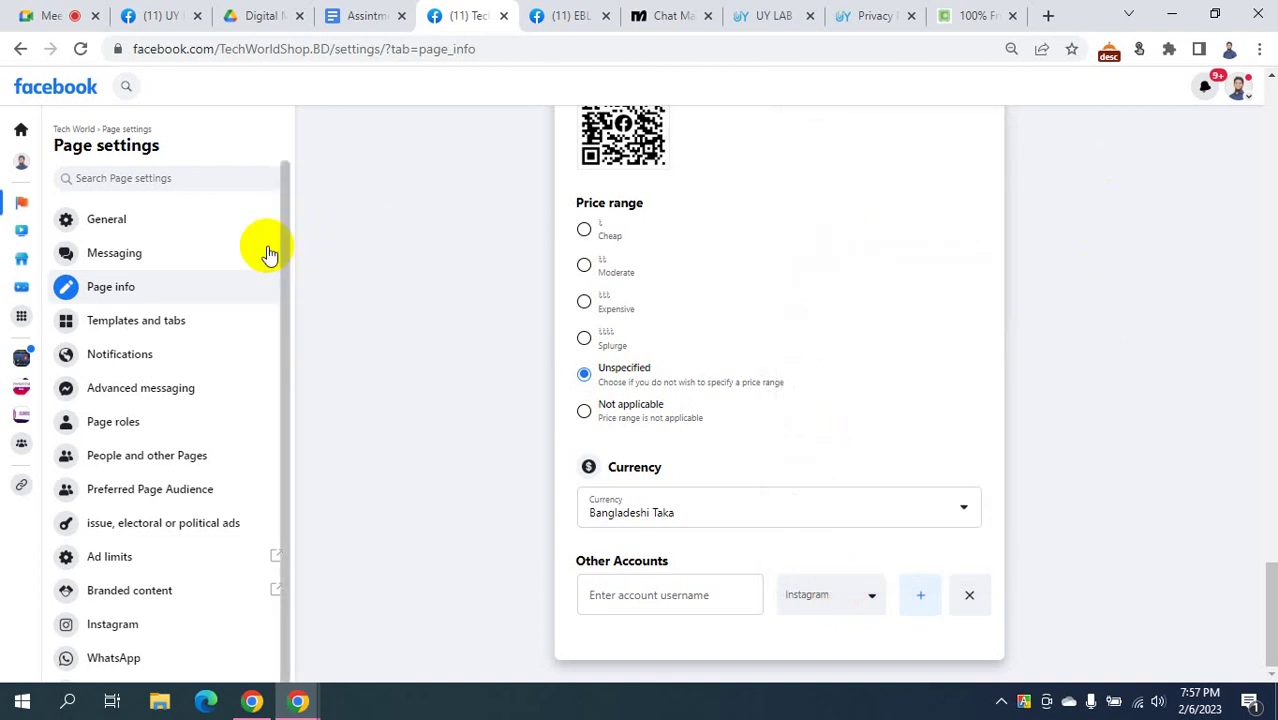
left_click(150, 328)
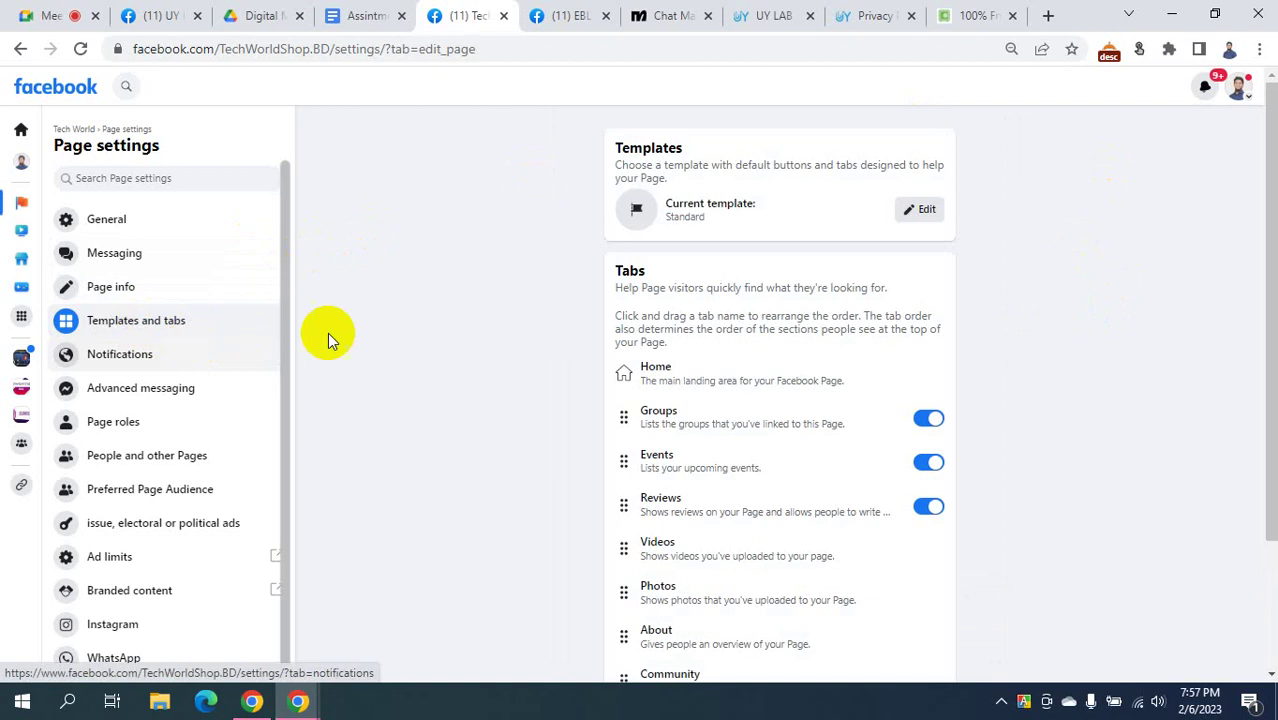
- Load facebook.com/grameenphone in the EBL Skybanking tab
left_click(562, 15)
left_click_drag(262, 50, 222, 52)
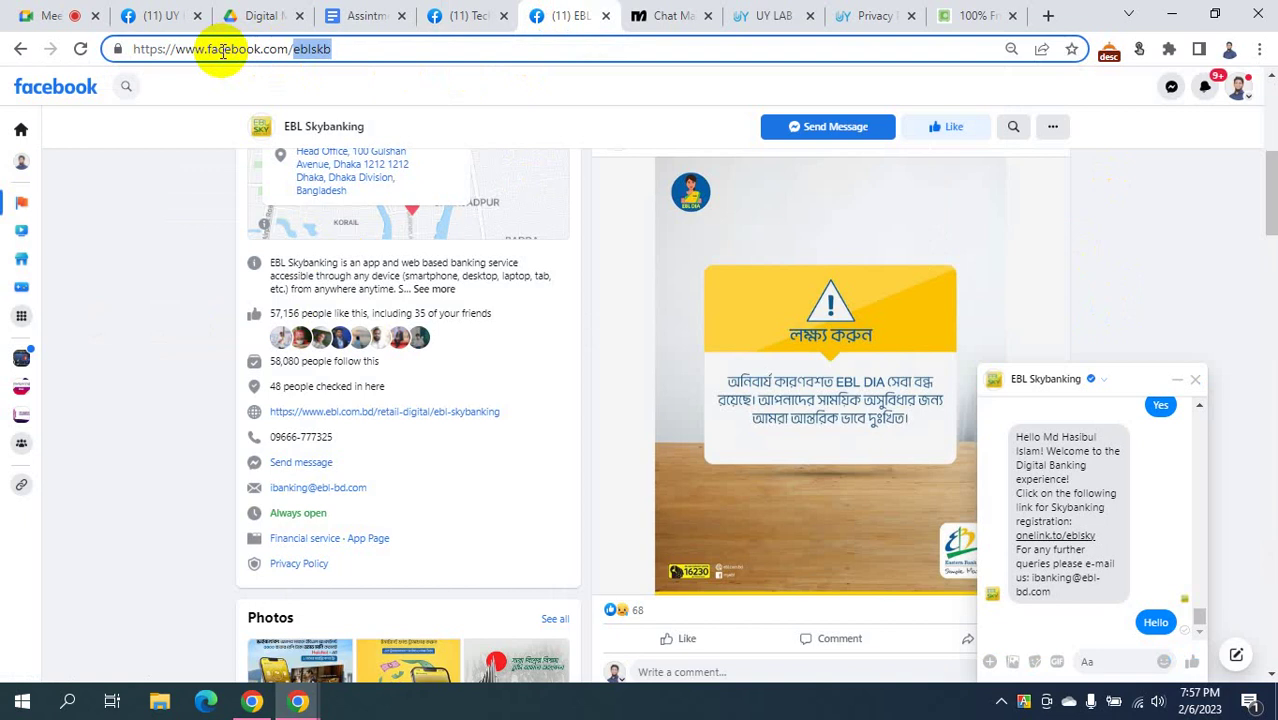
type("gramee")
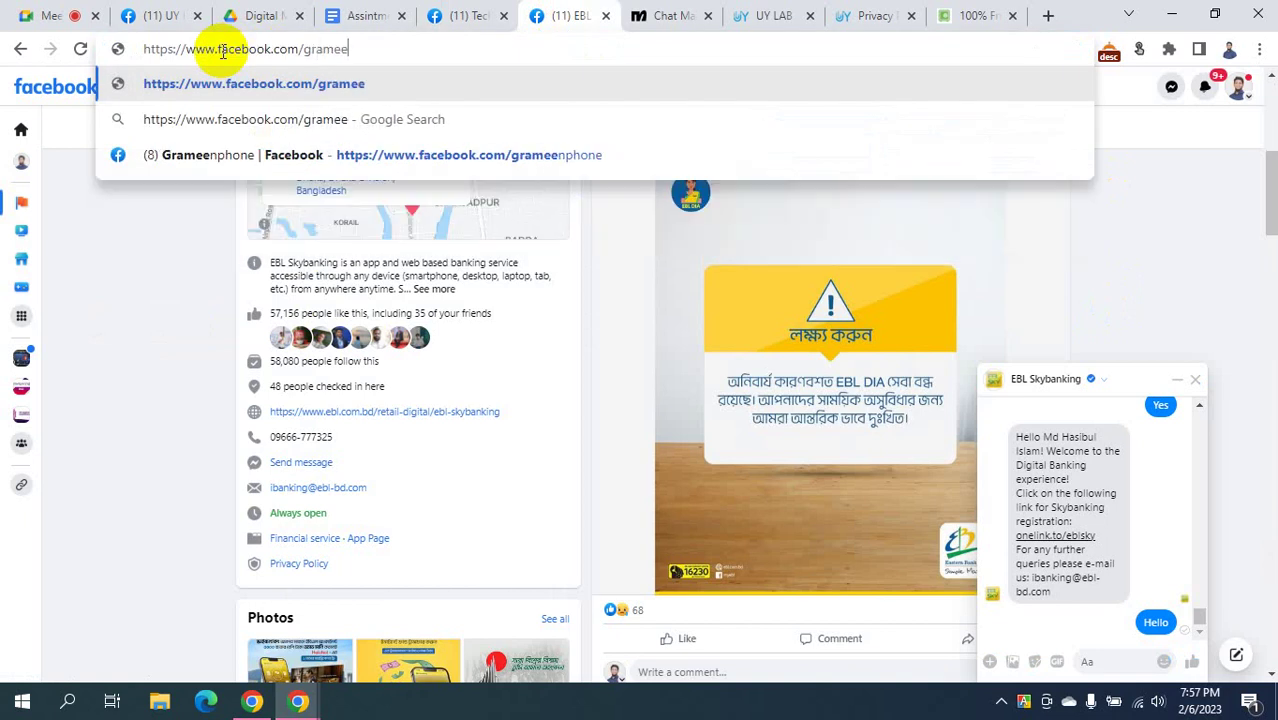
type("p")
key("BackSpace")
type("nphone")
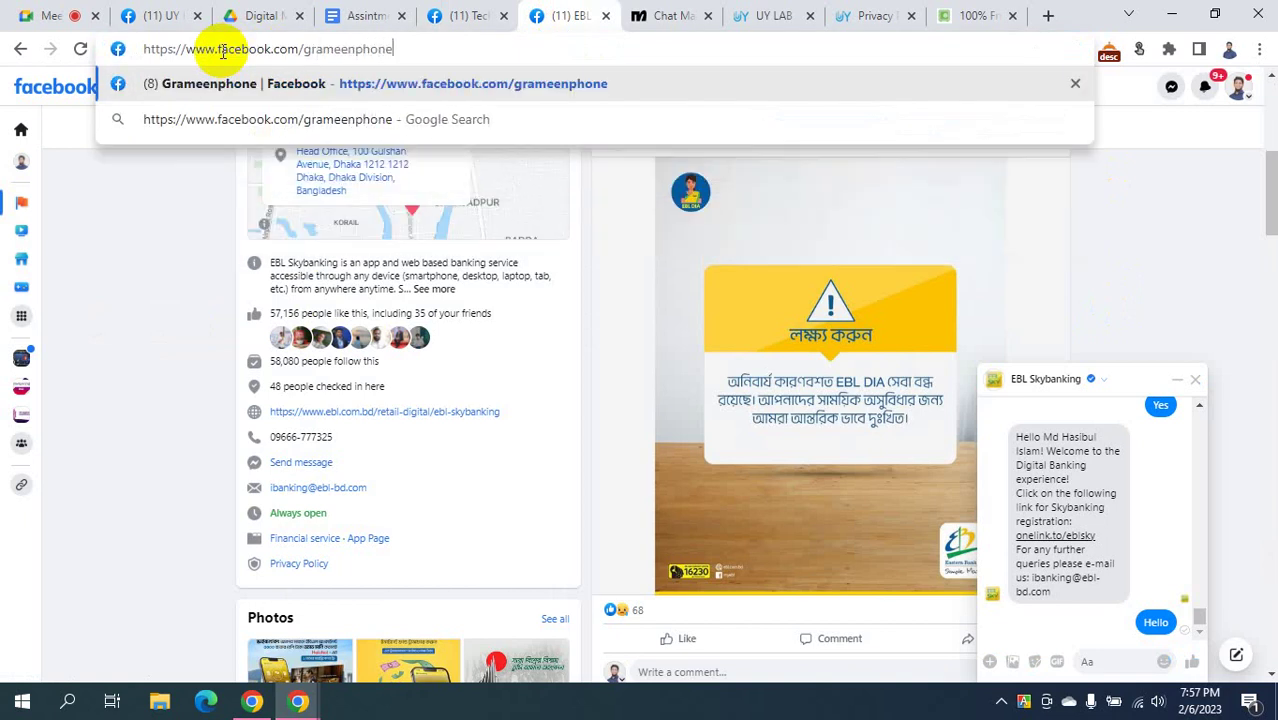
key("Return")
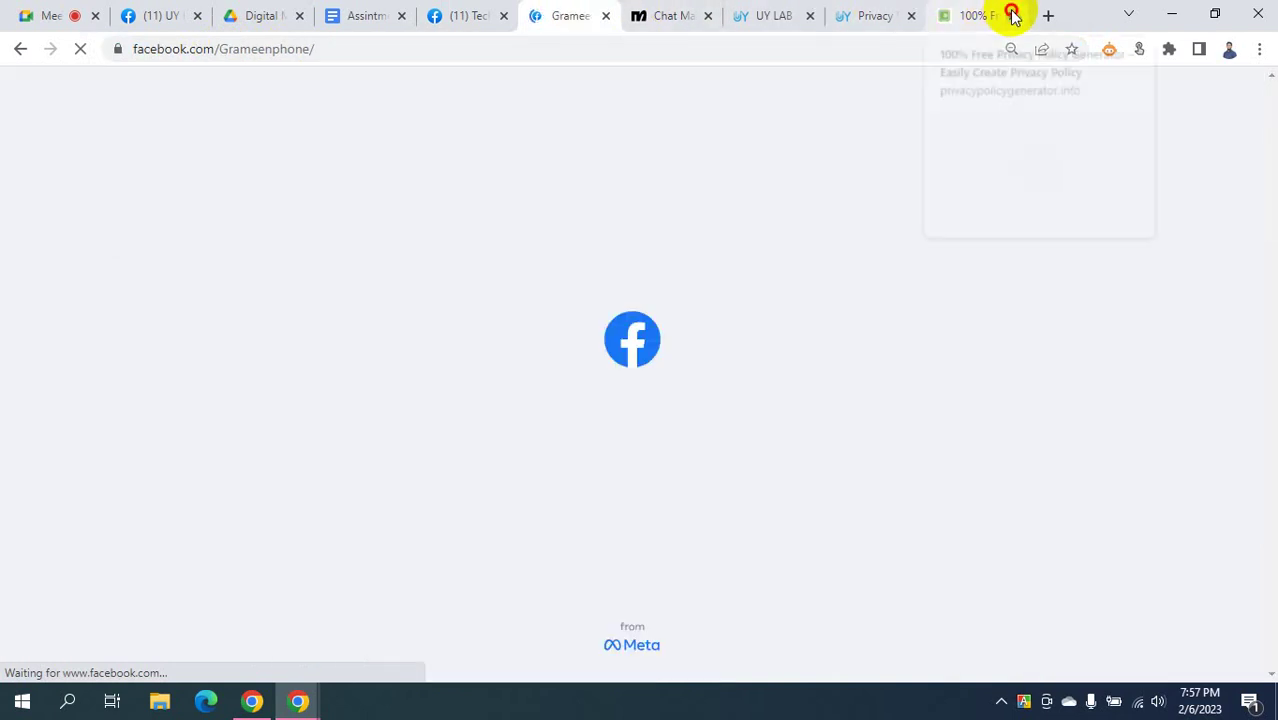
- Close the privacy-policy, UY LAB and Chat Marketing tabs, expand More, return to Tech World
left_click(1011, 15)
left_click(1012, 16)
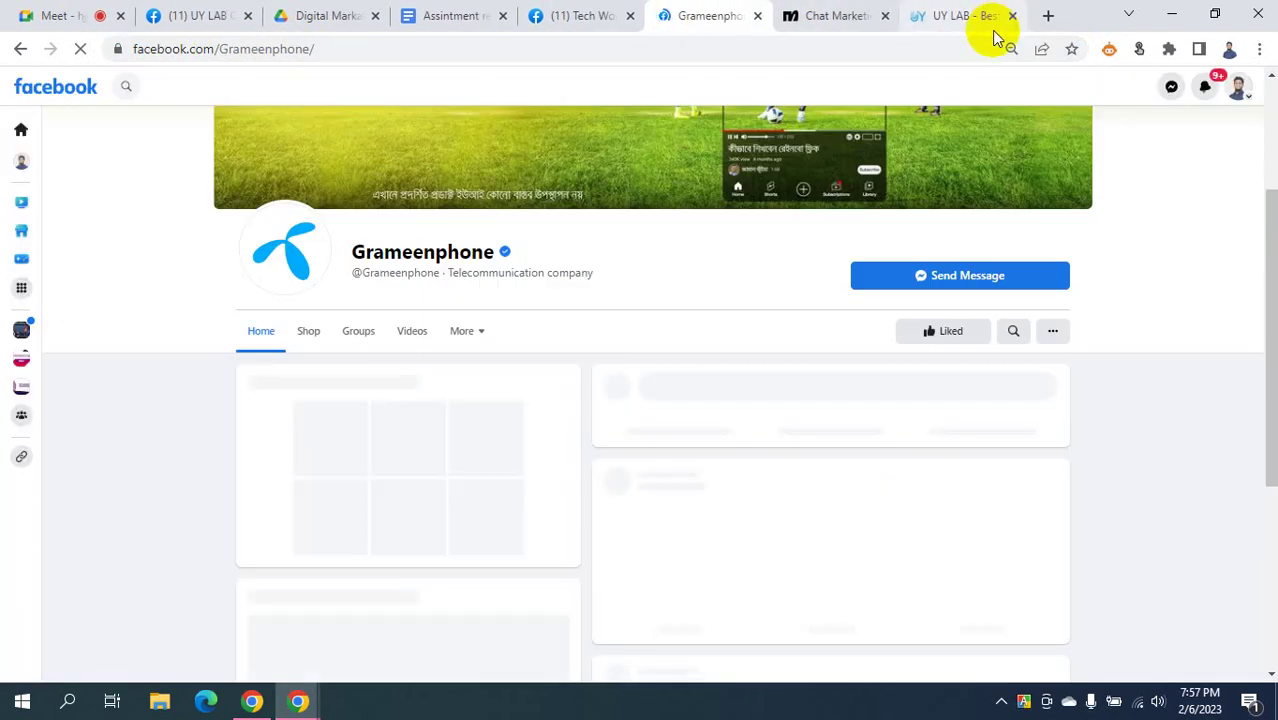
left_click(1012, 17)
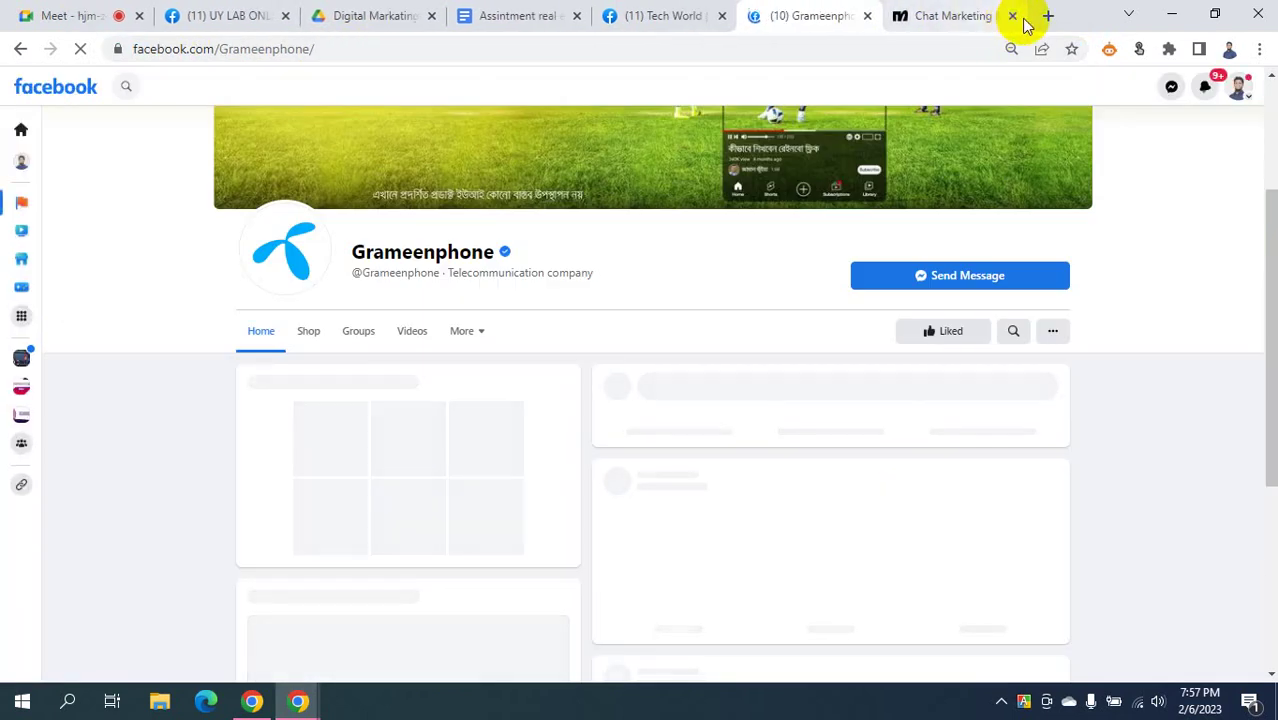
left_click(1017, 16)
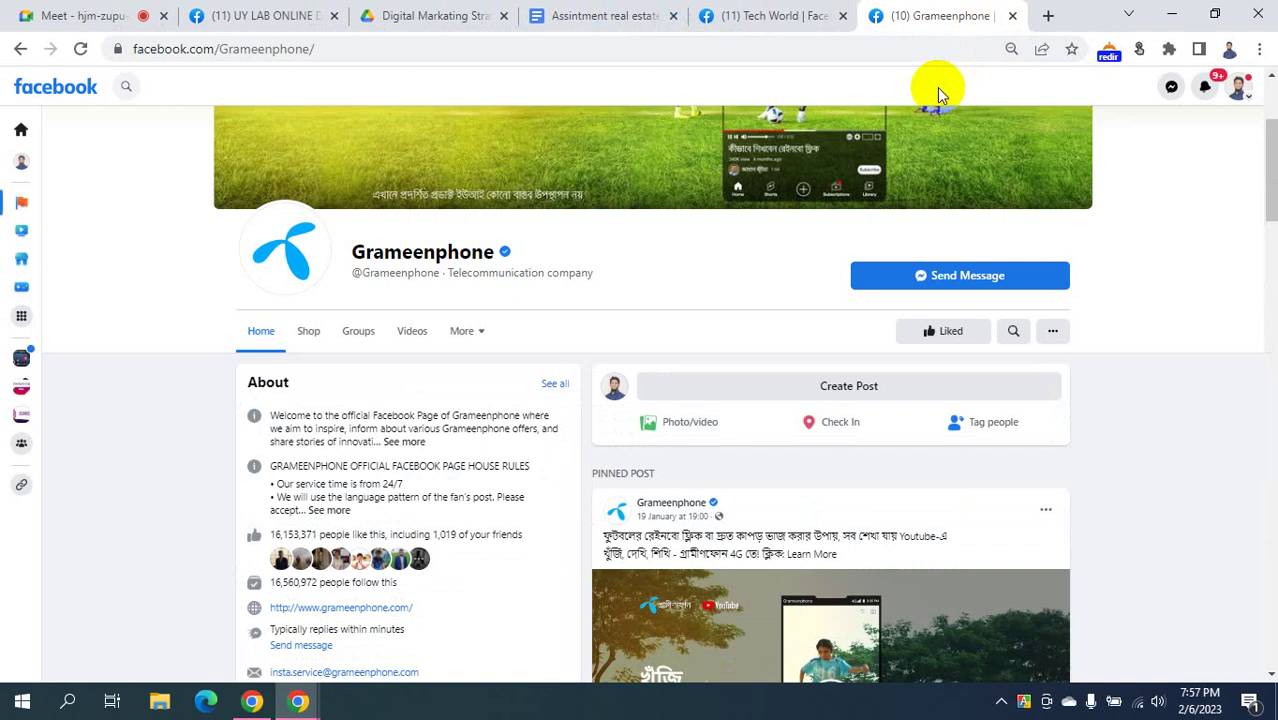
scroll(937, 87, "up", 1)
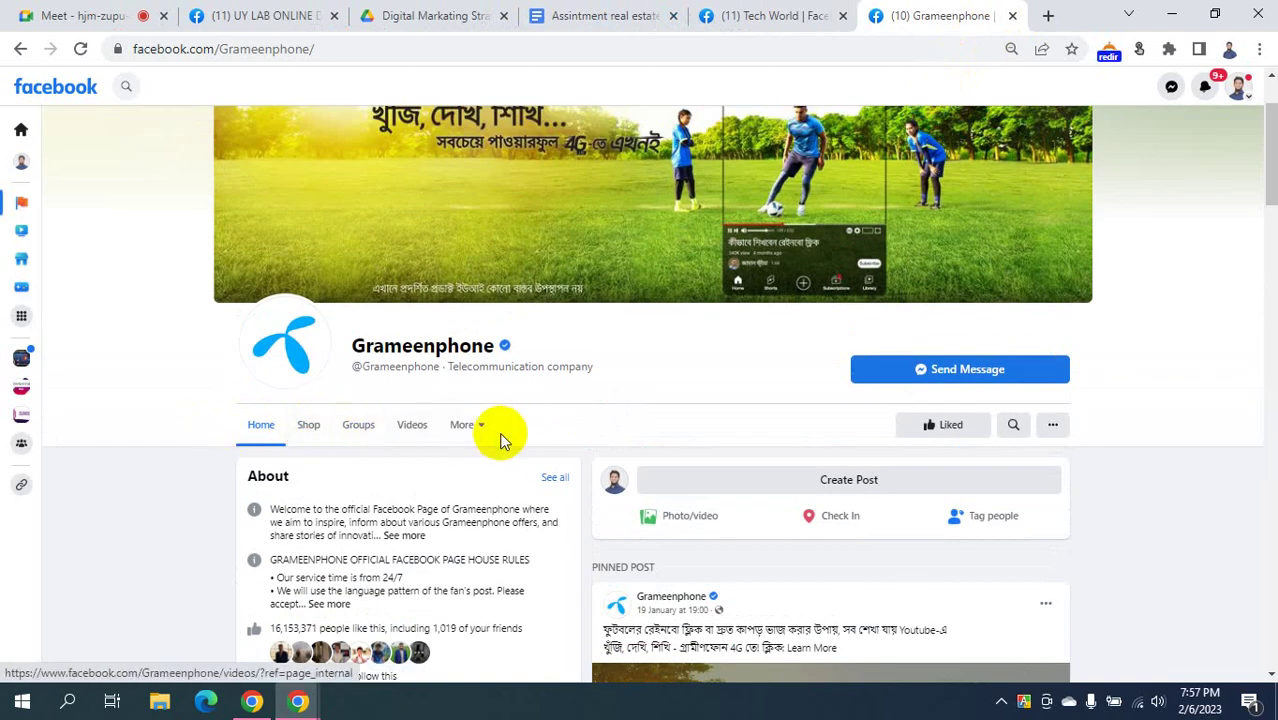
left_click(465, 430)
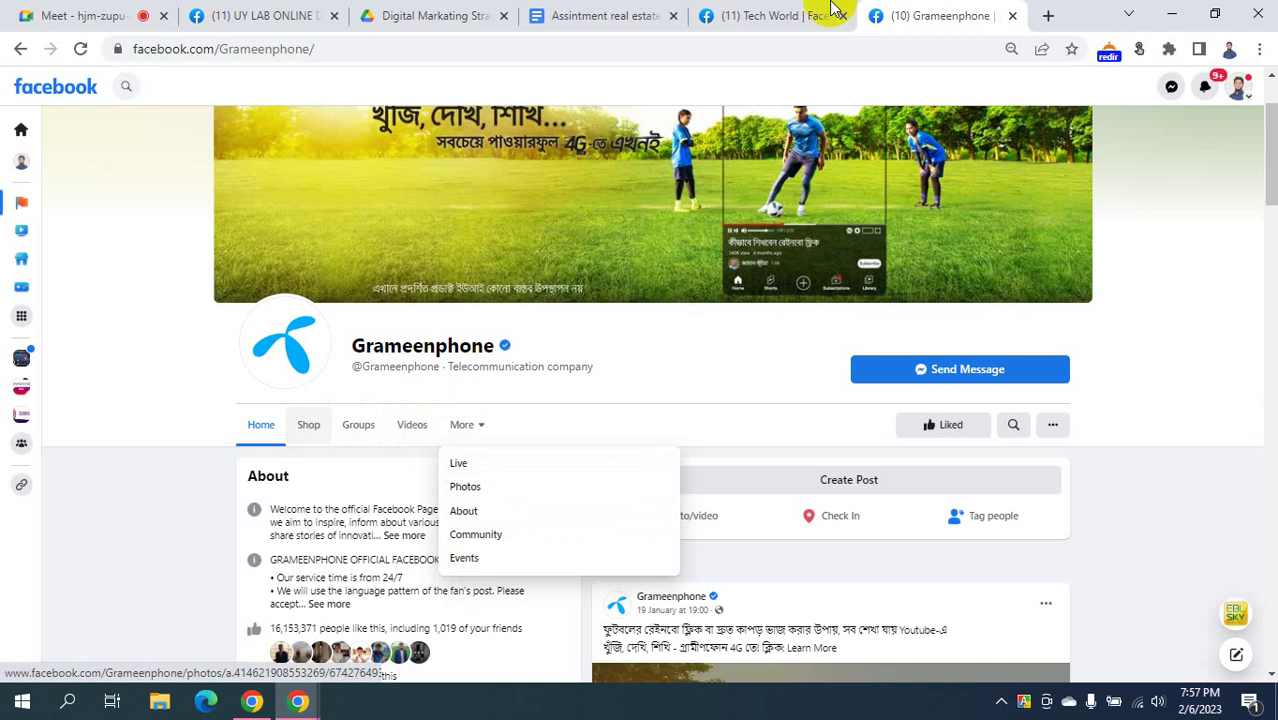
left_click(770, 14)
- Move the About tab right below Home, comparing with Grameenphone's tab order
scroll(745, 340, "down", 1)
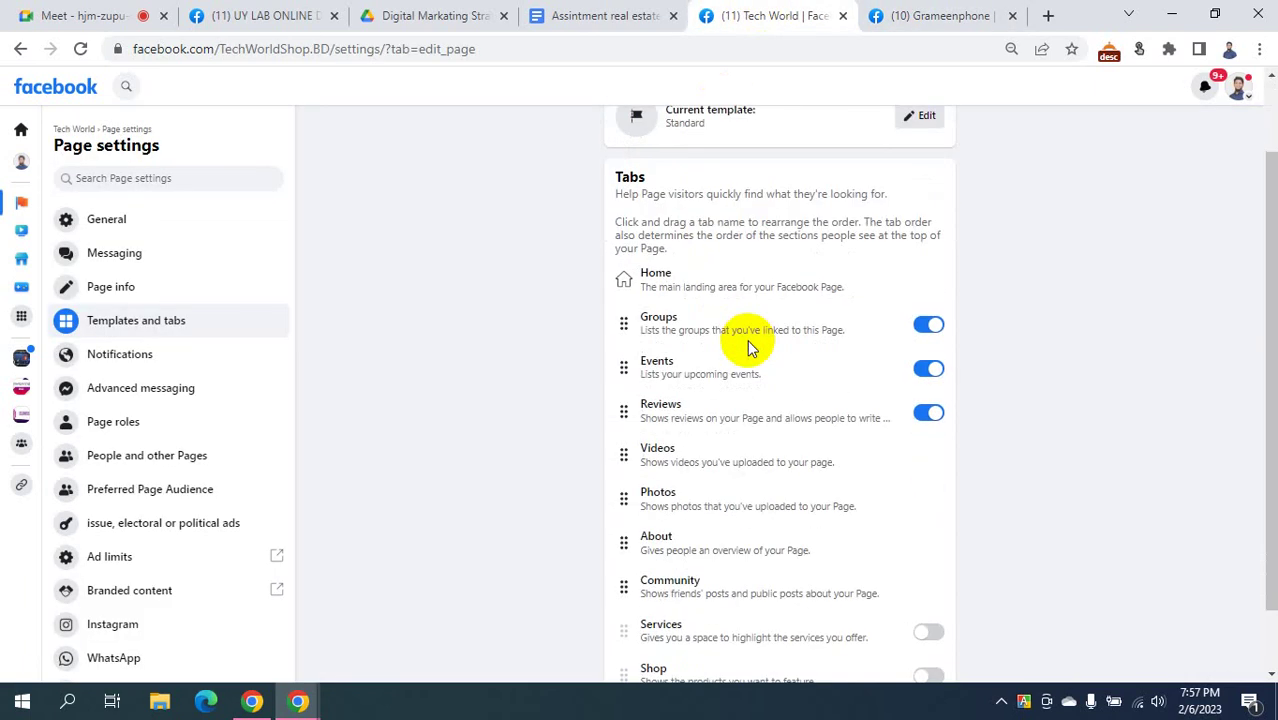
scroll(749, 338, "up", 1)
scroll(749, 338, "down", 1)
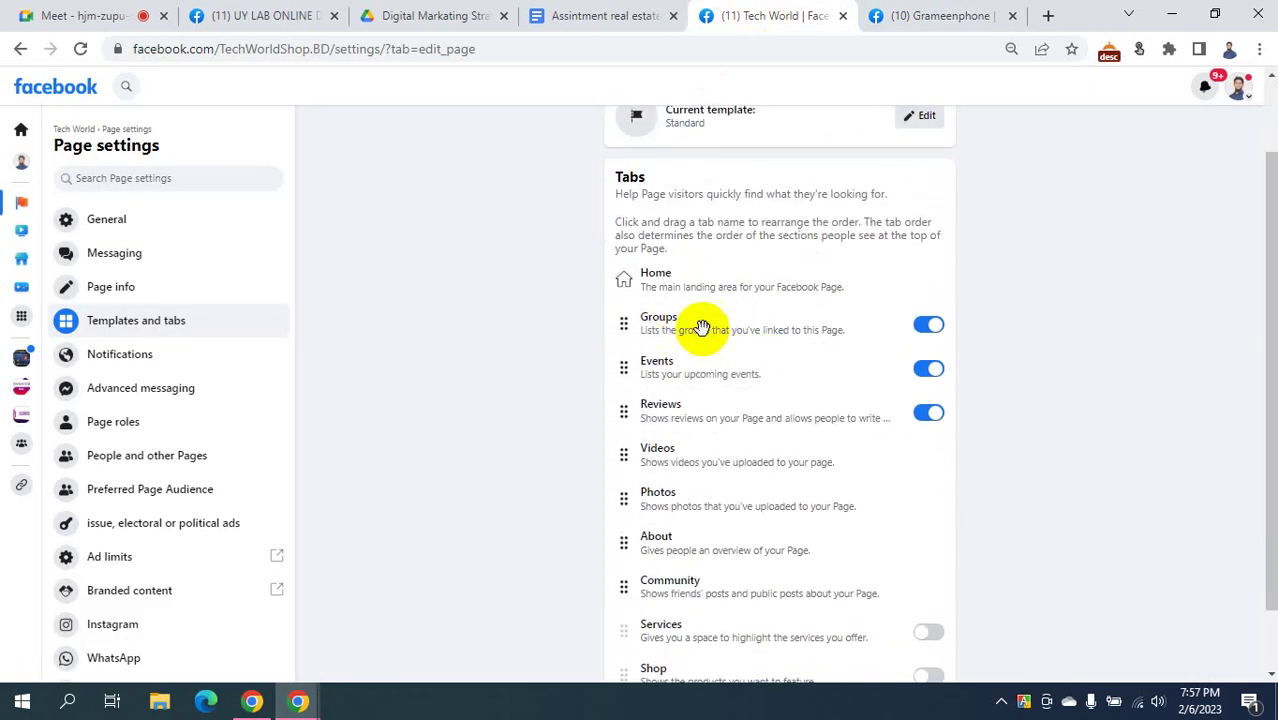
left_click_drag(661, 548, 660, 312)
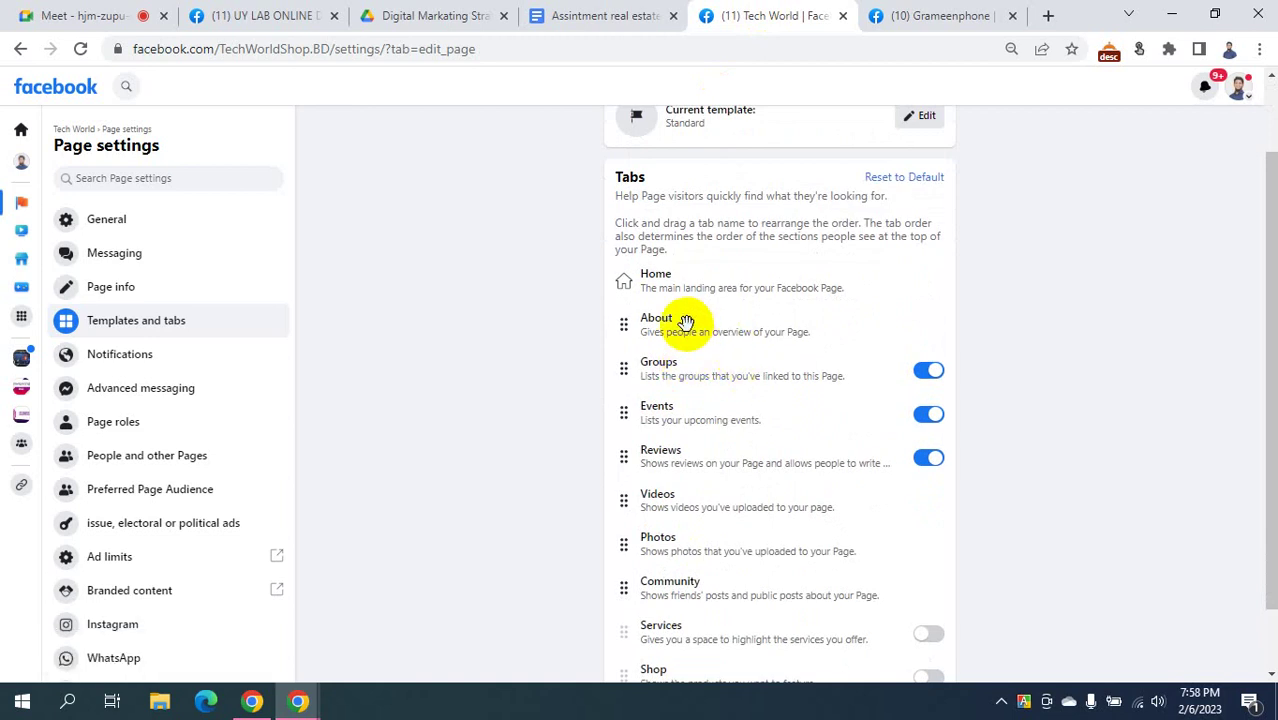
left_click(912, 16)
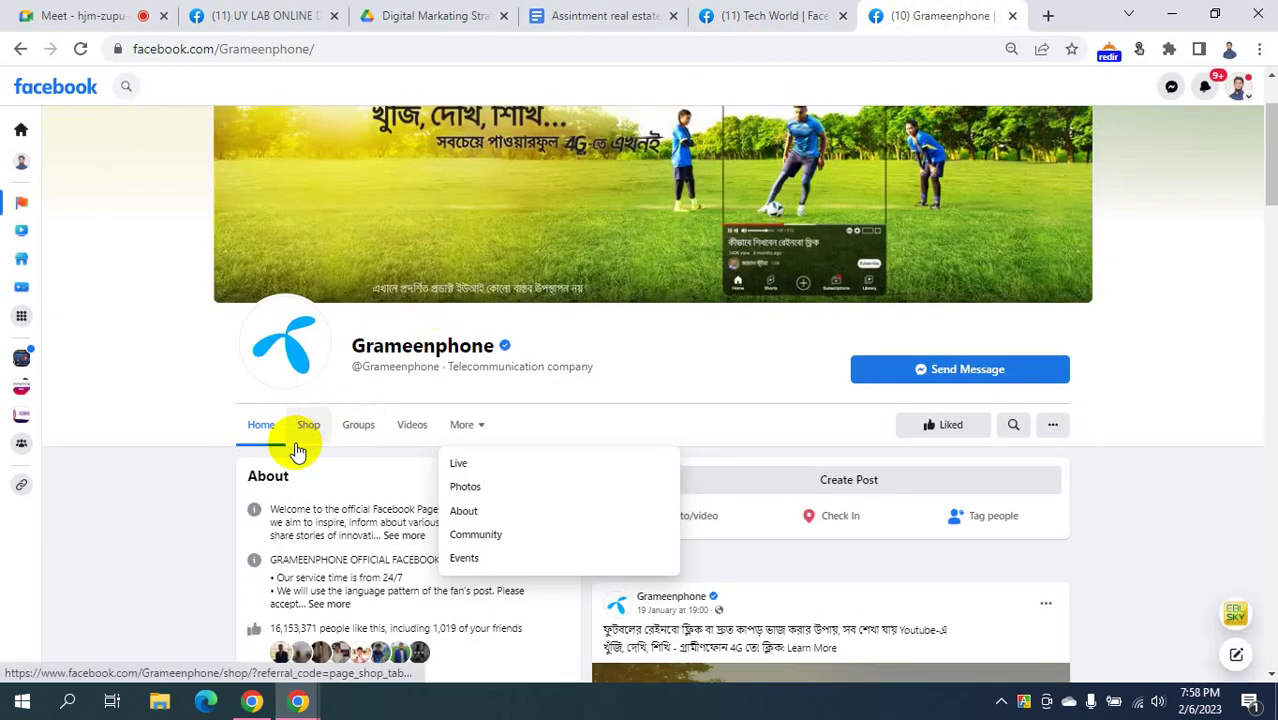
left_click(771, 14)
- Toggle Reviews off and back on, then drag it right after About
scroll(787, 419, "down", 1)
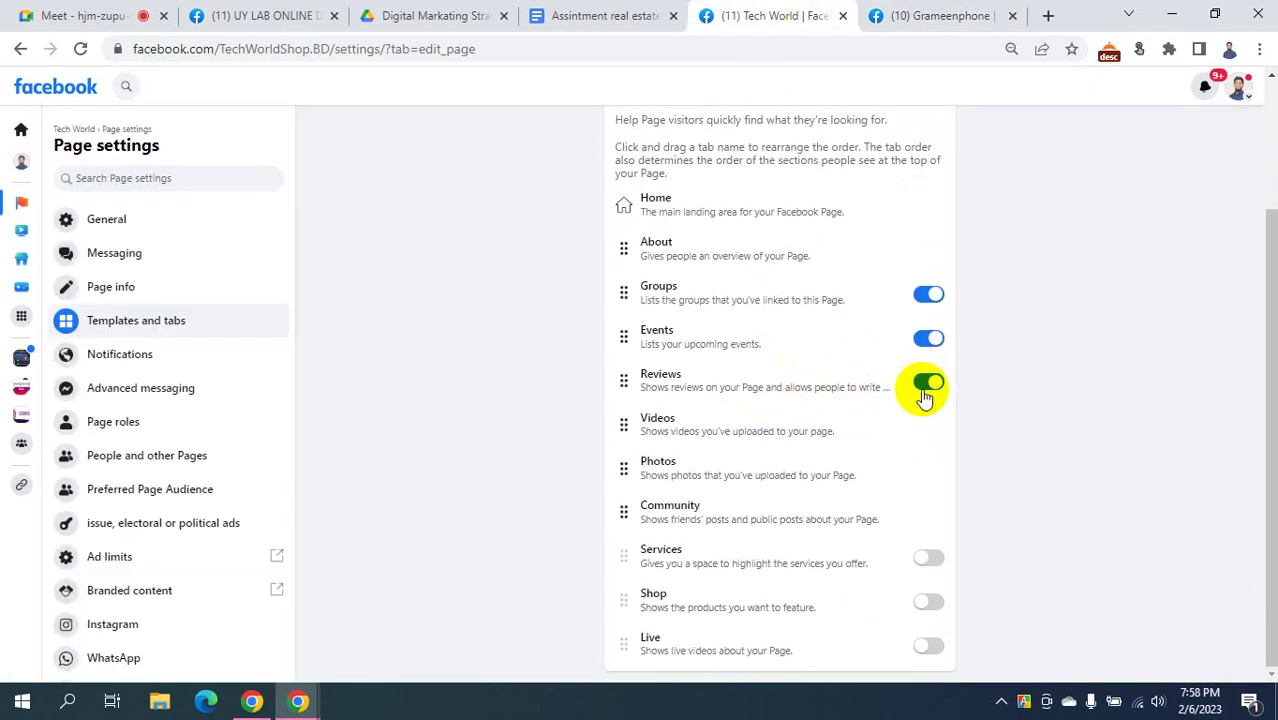
left_click(924, 392)
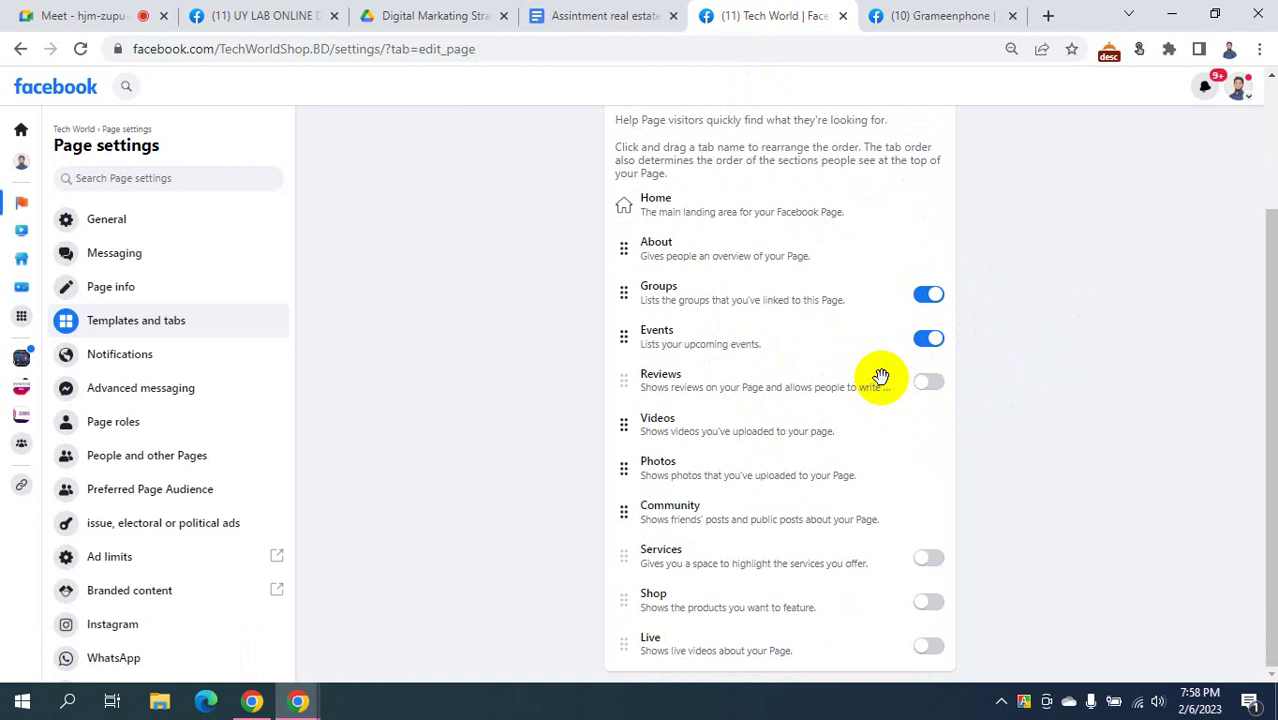
left_click(929, 391)
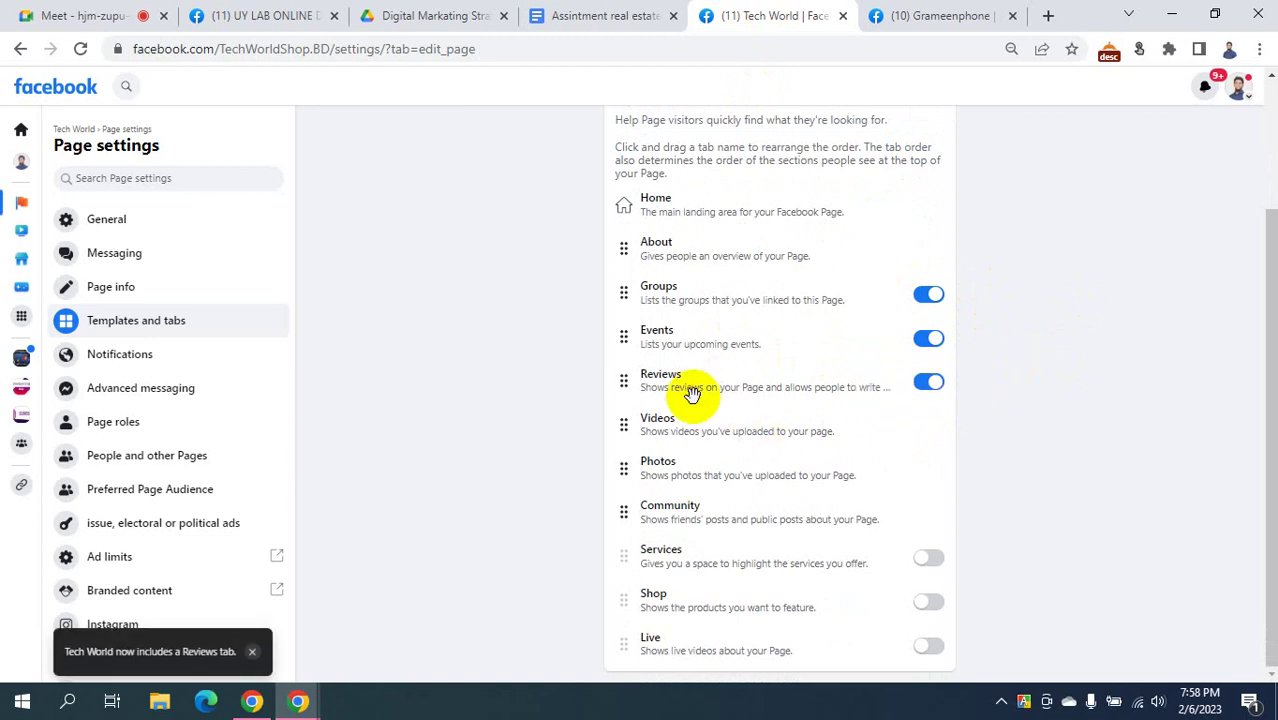
left_click_drag(690, 391, 684, 302)
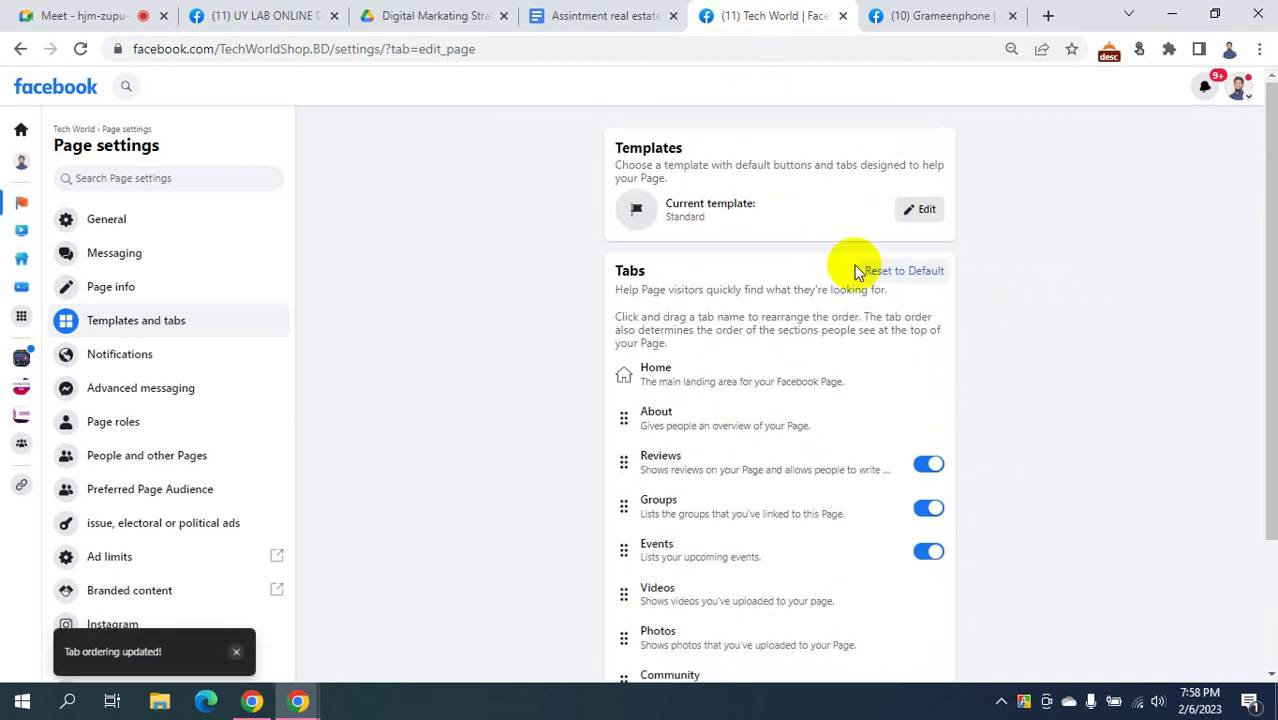
- Browse the Page templates list without changing it, then go to Page roles
left_click(921, 210)
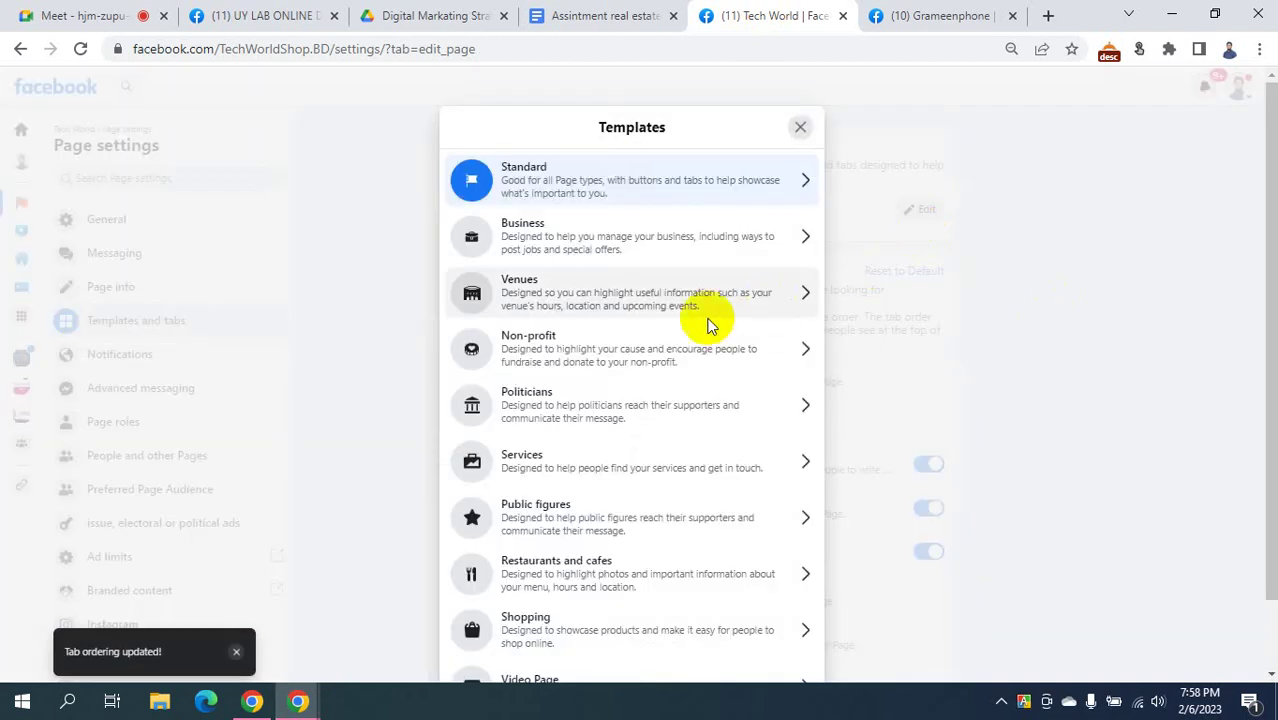
scroll(592, 268, "down", 2)
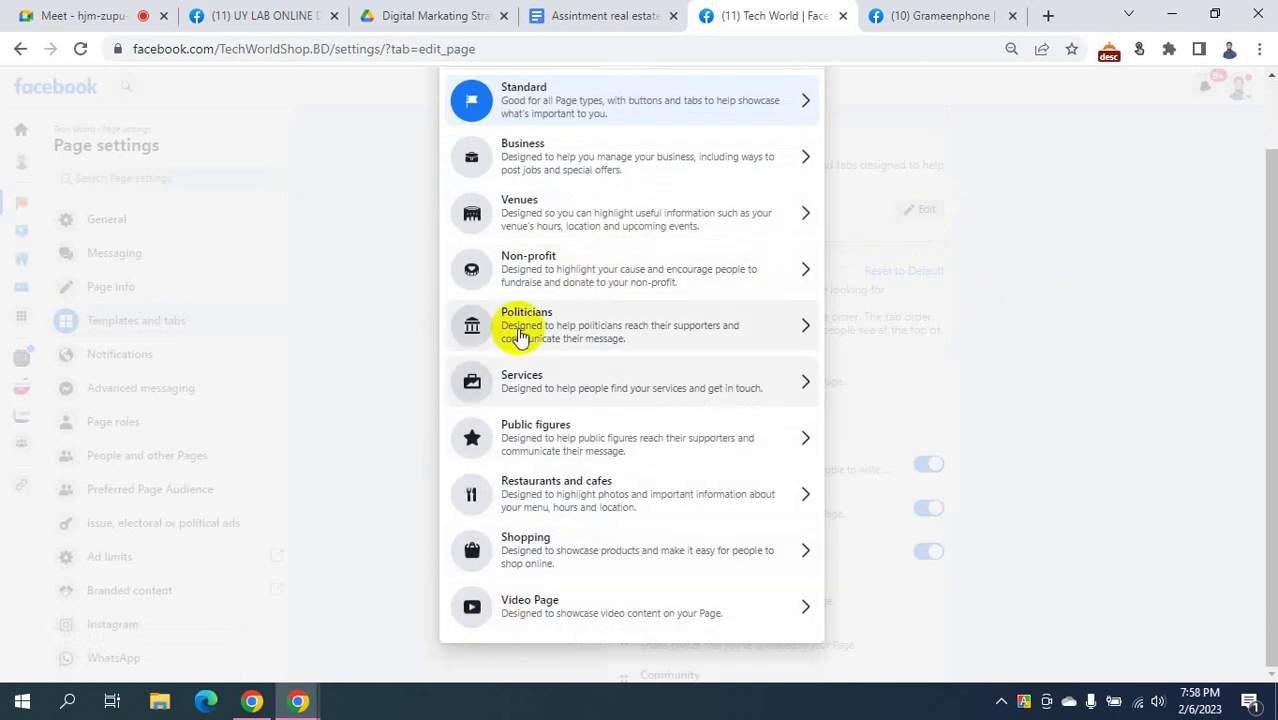
scroll(700, 245, "up", 2)
left_click(802, 127)
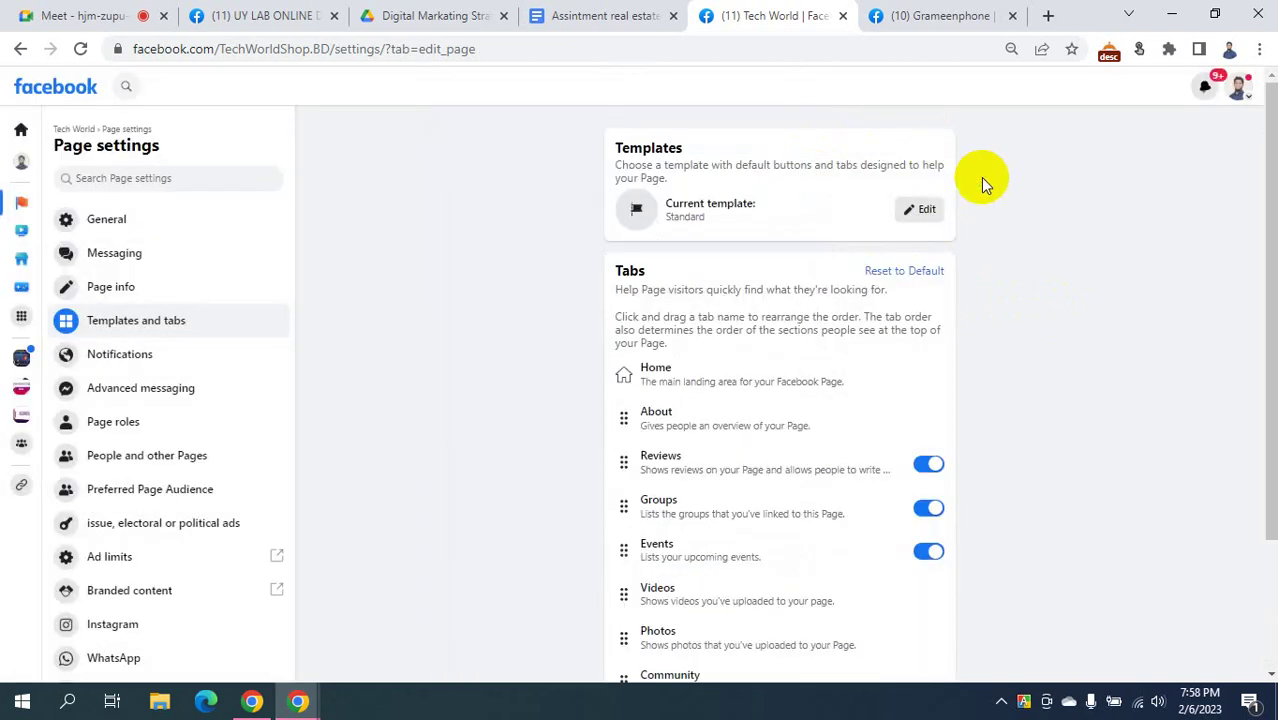
scroll(165, 391, "down", 2)
scroll(165, 391, "down", 2)
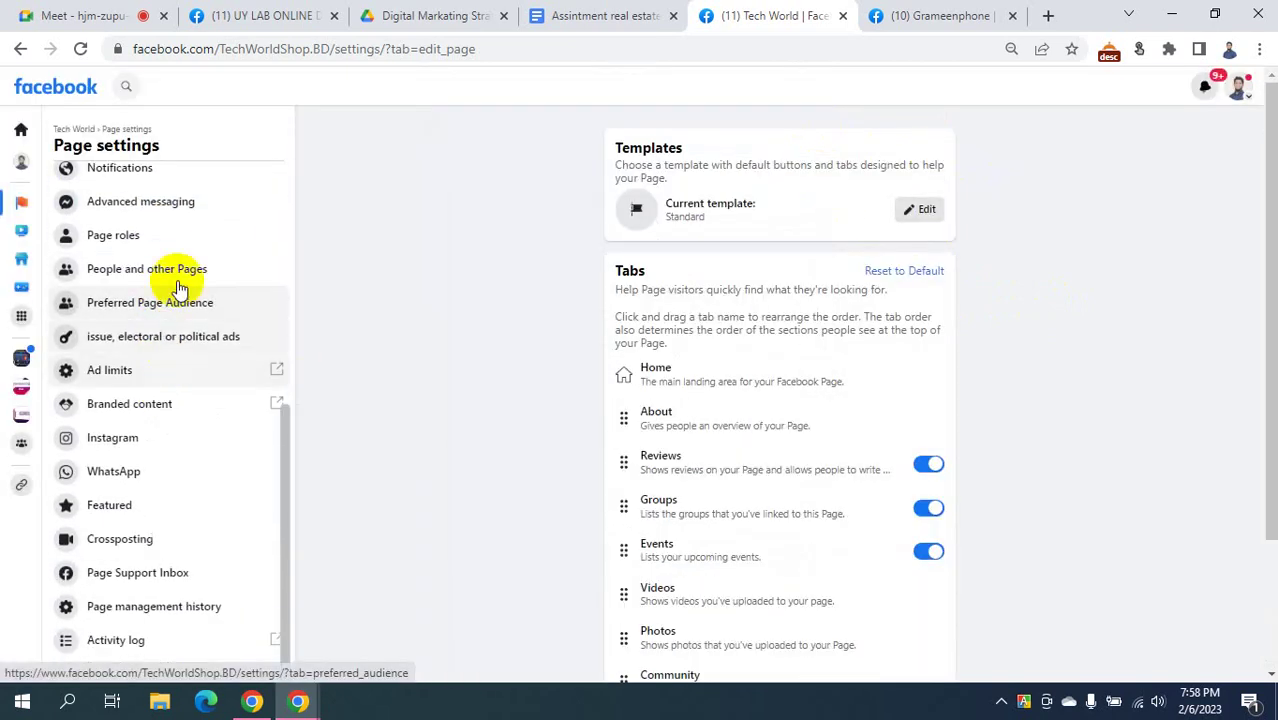
left_click(166, 238)
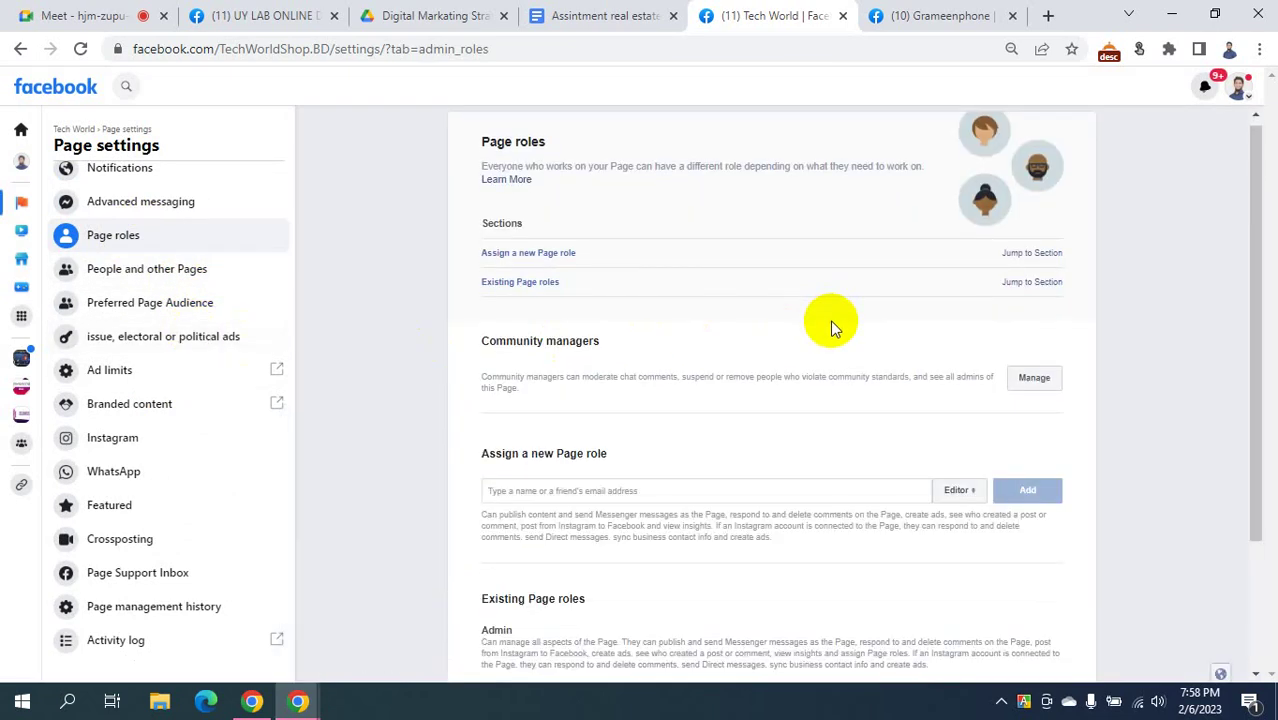
- Scroll Page roles to 'Assign a new Page role' and click into the name field
scroll(830, 320, "down", 2)
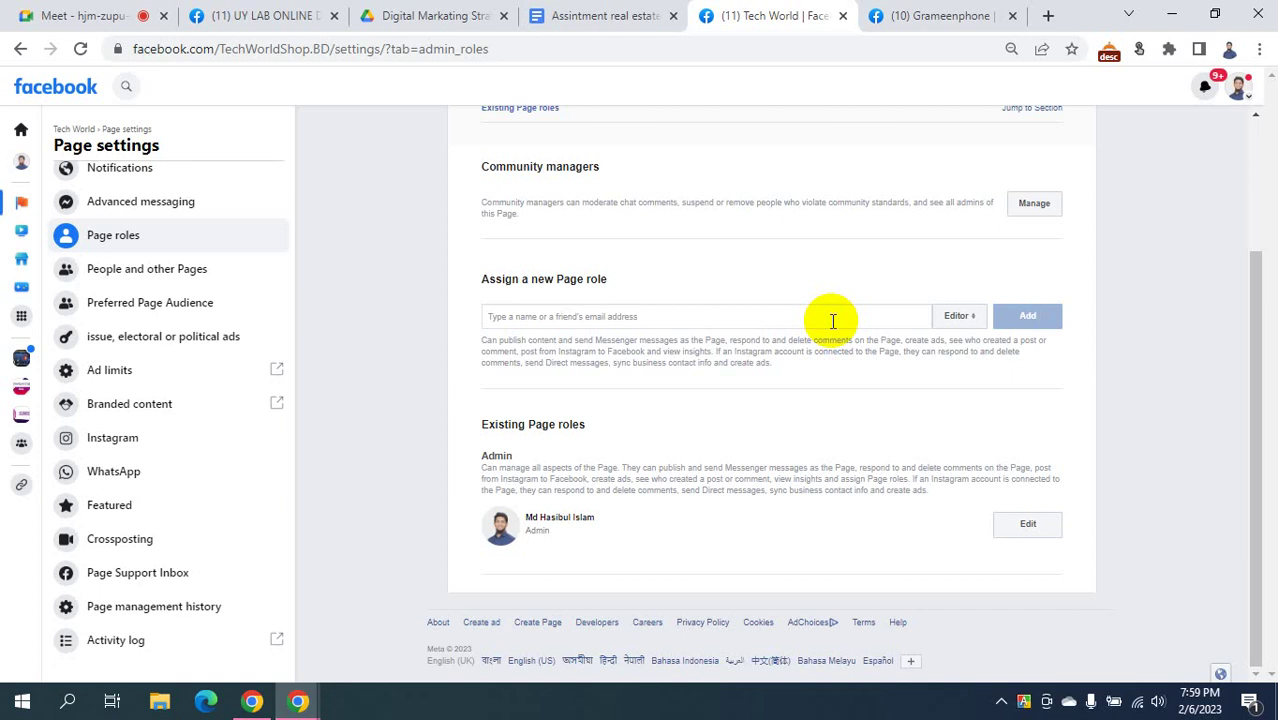
scroll(764, 380, "up", 2)
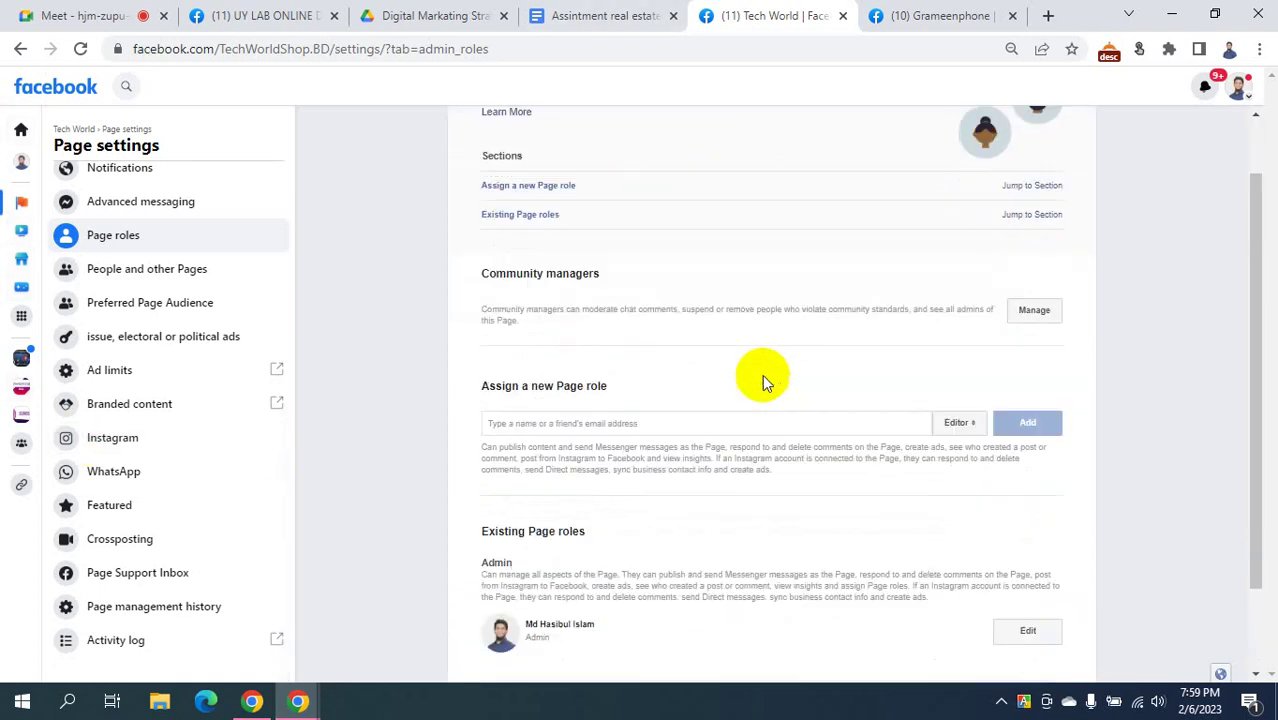
scroll(762, 374, "down", 2)
left_click(558, 316)
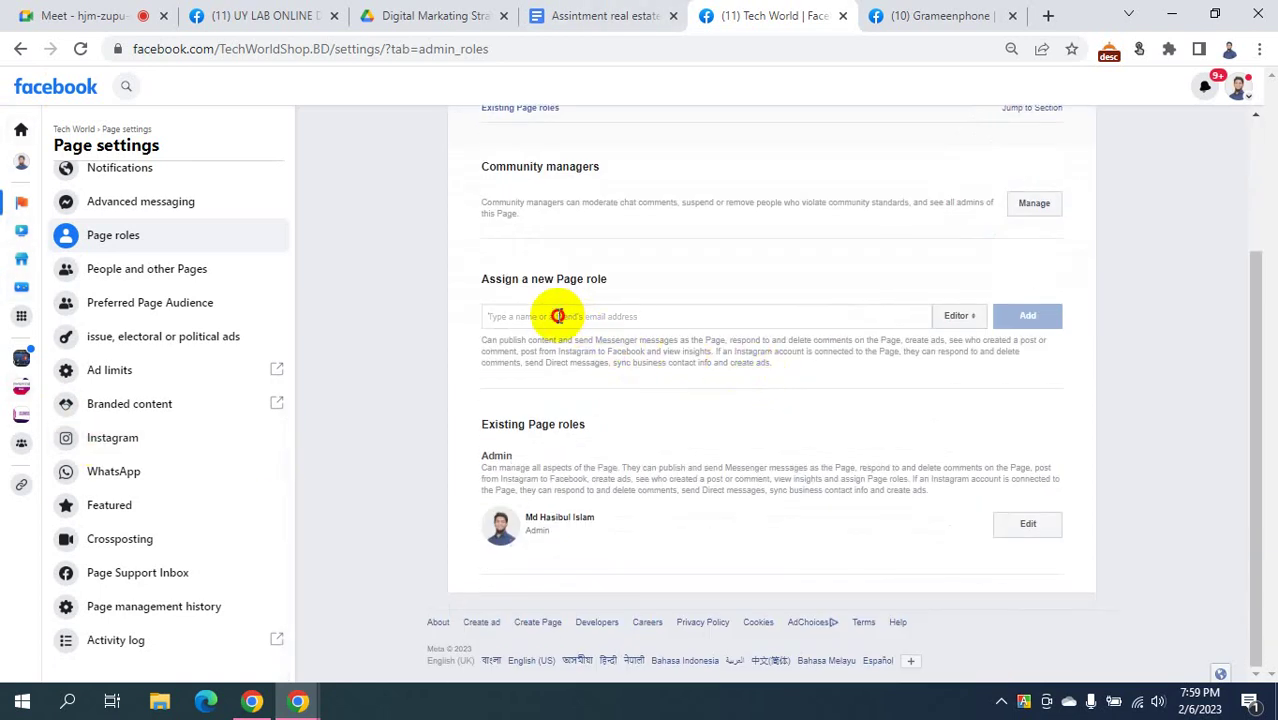
left_click(668, 315)
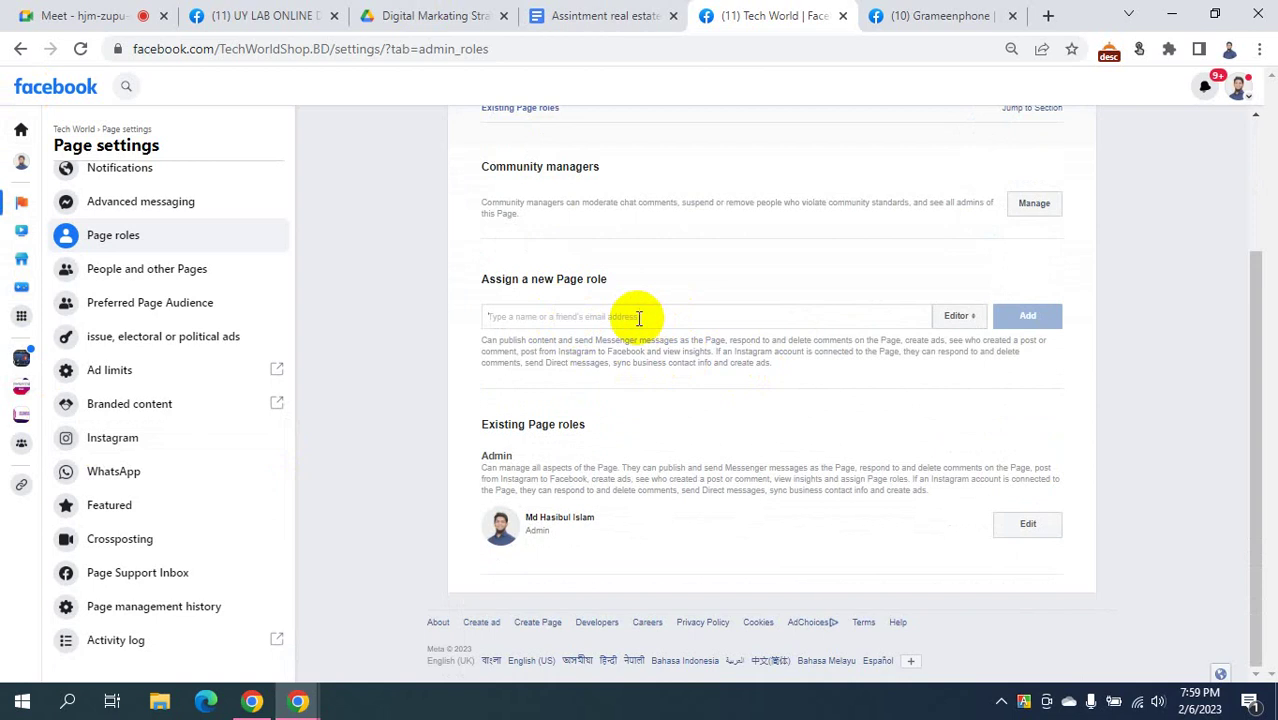
left_click(551, 314)
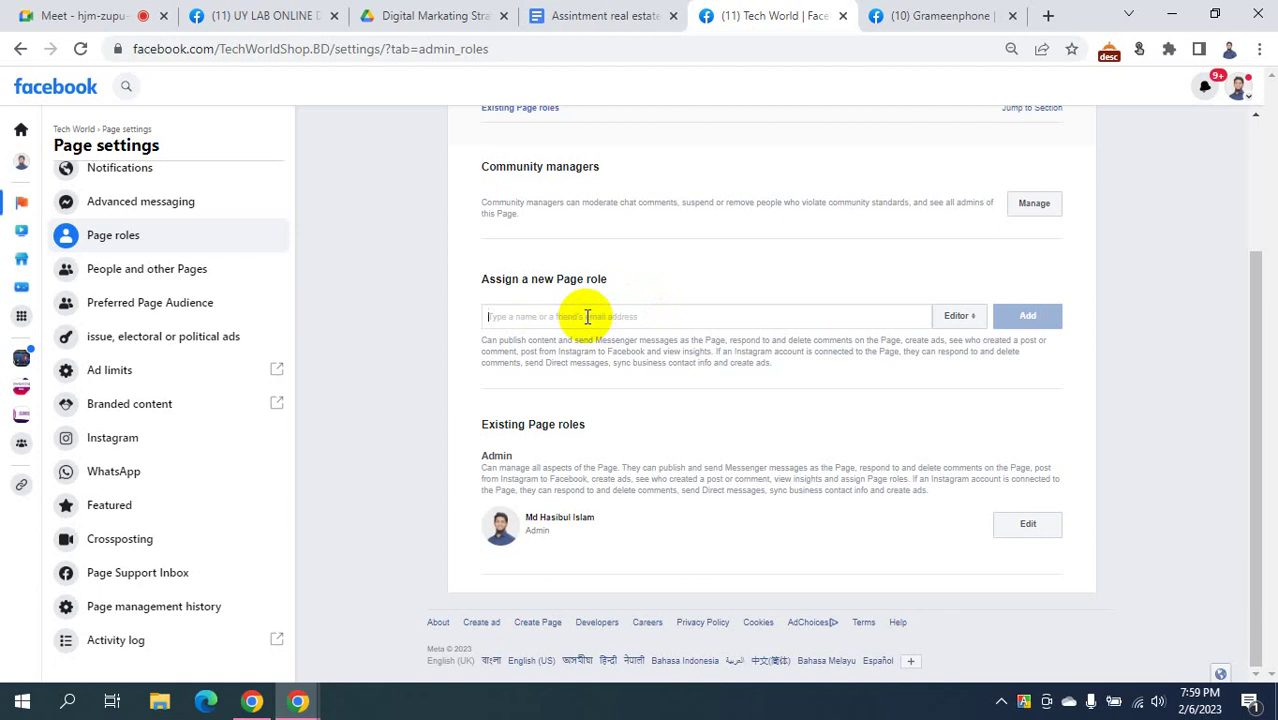
- Enter the friend's name, pick them from suggestions, and keep the Editor role
type("an")
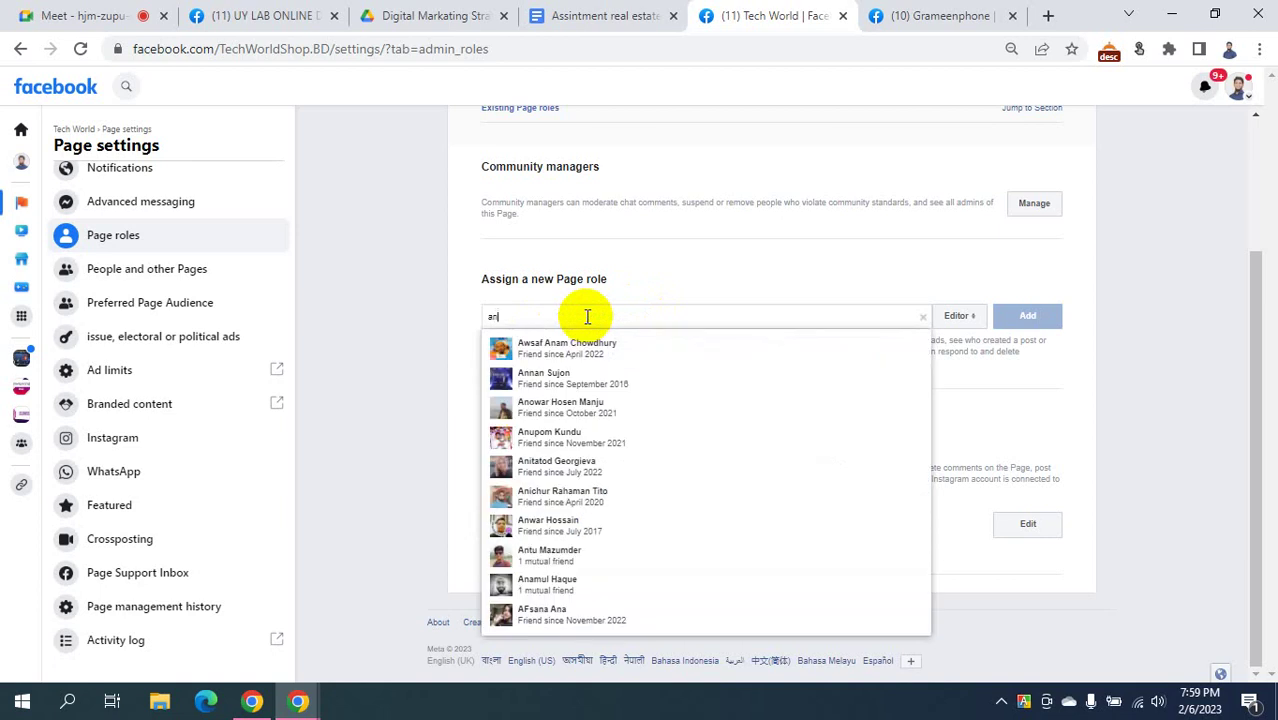
type("d")
key("BackSpace")
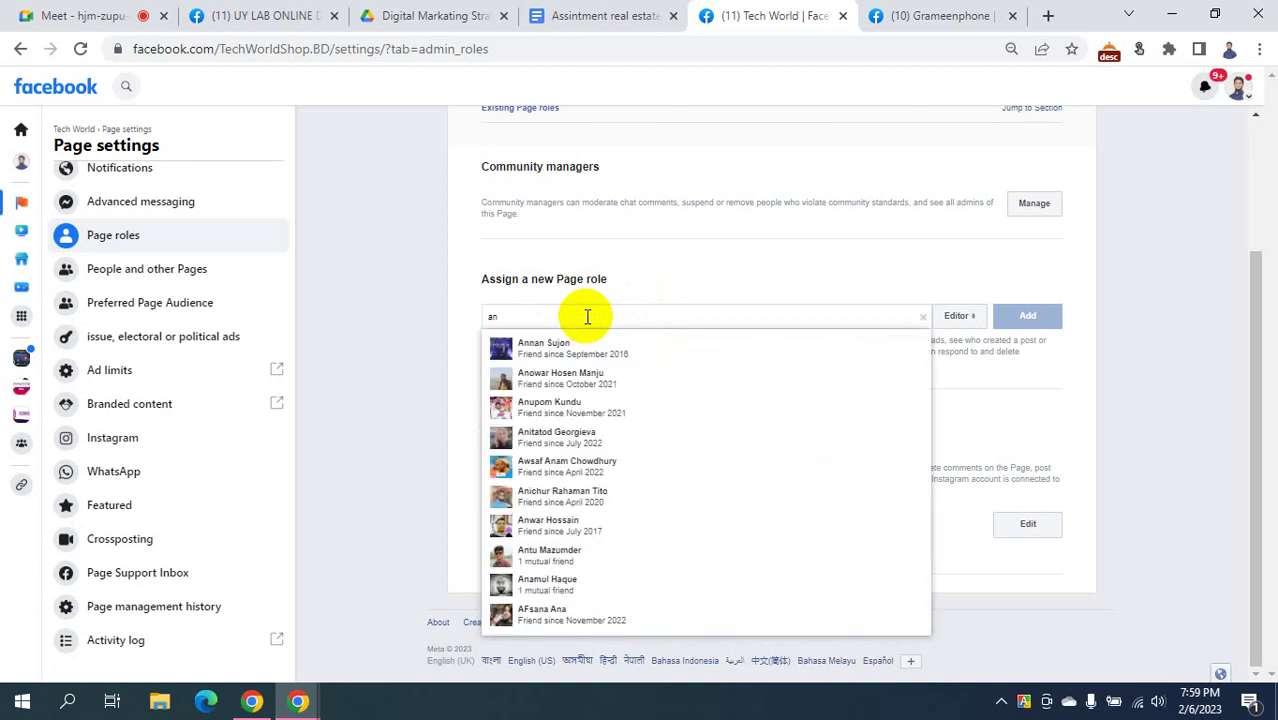
type("zum4")
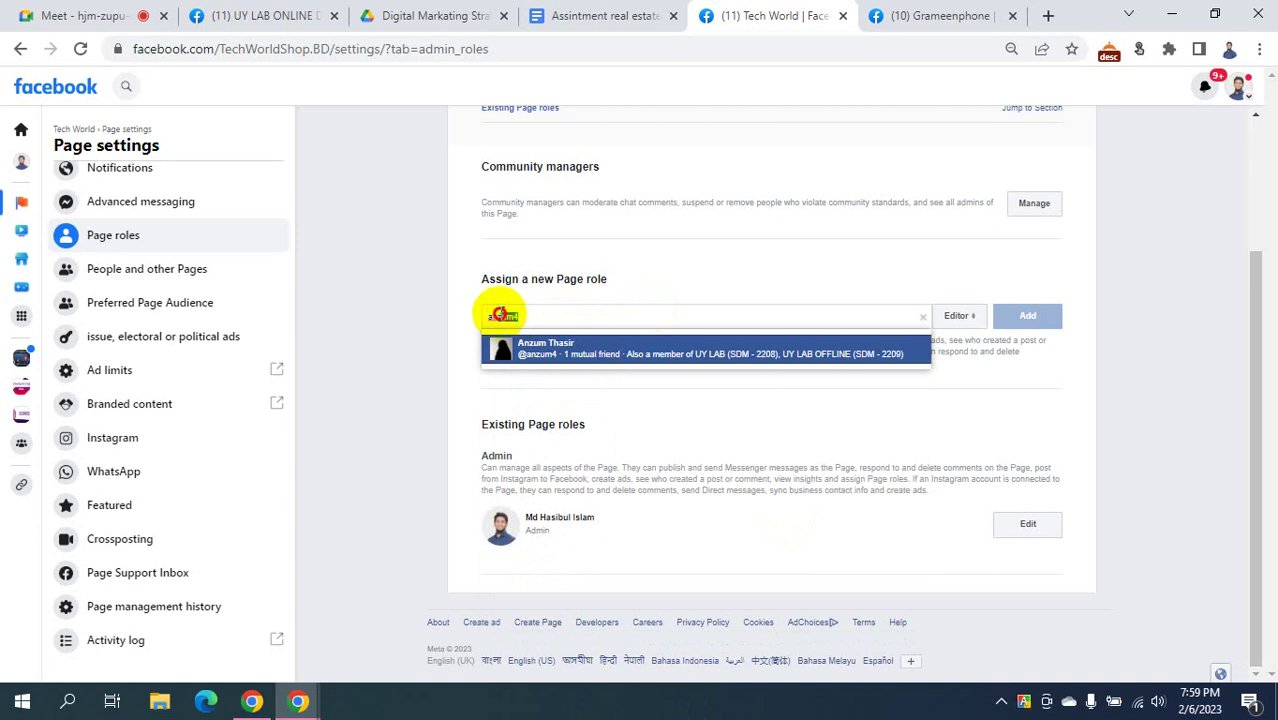
left_click_drag(489, 316, 515, 314)
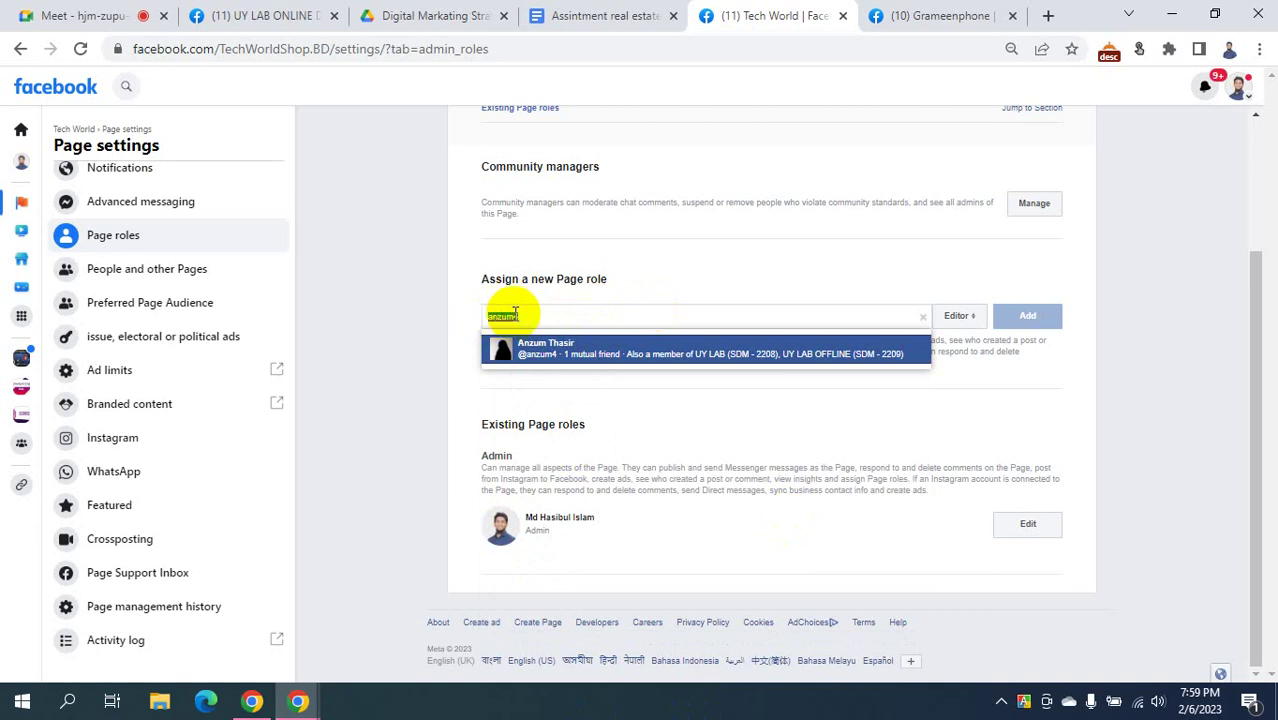
left_click(598, 352)
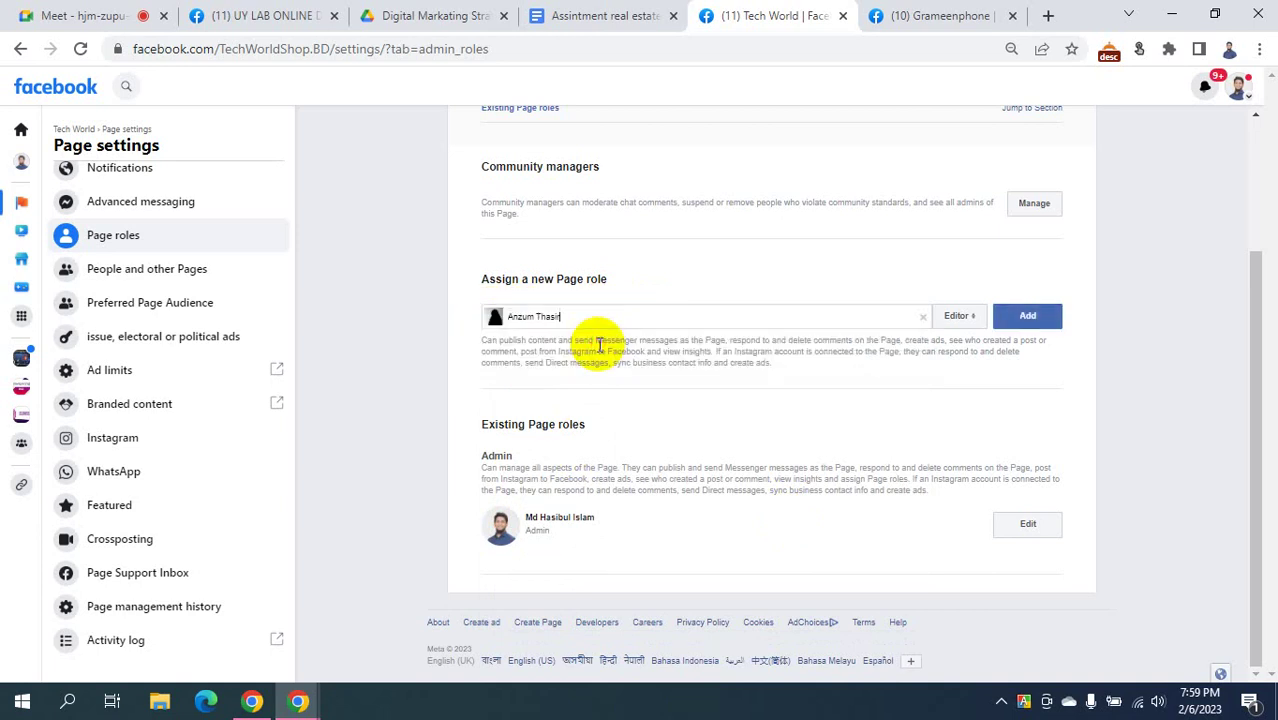
left_click(958, 317)
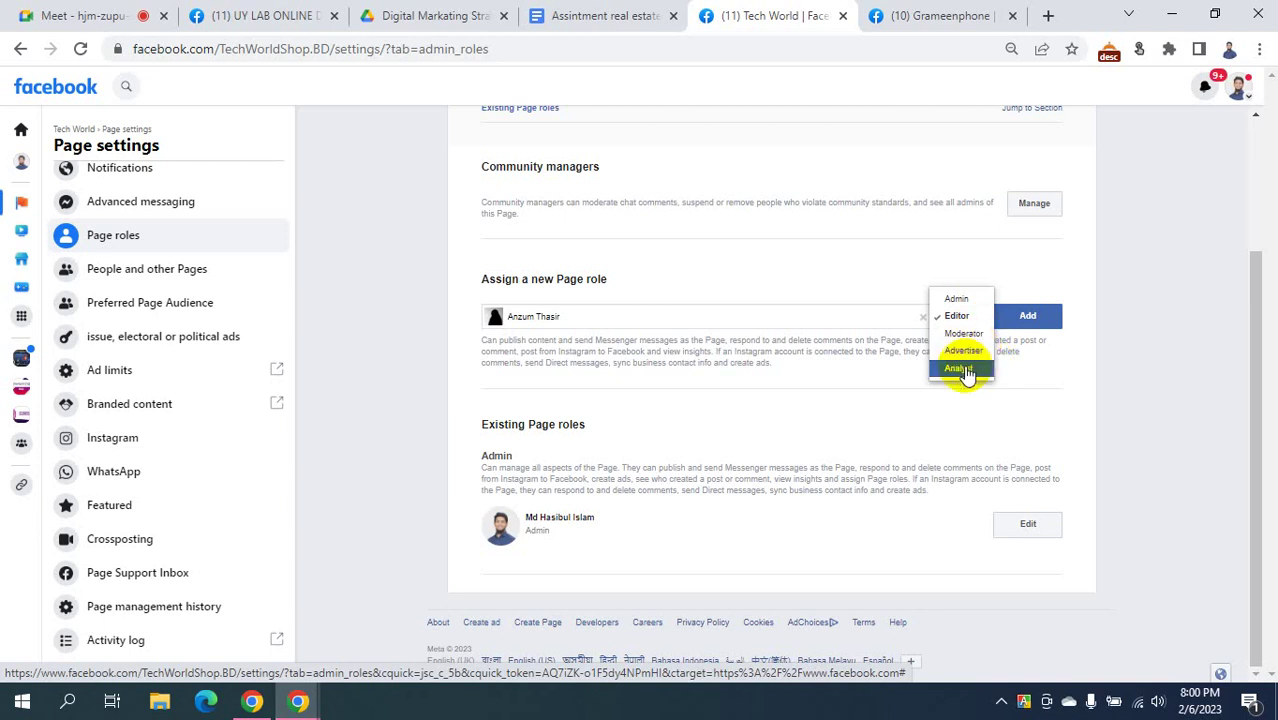
left_click(419, 234)
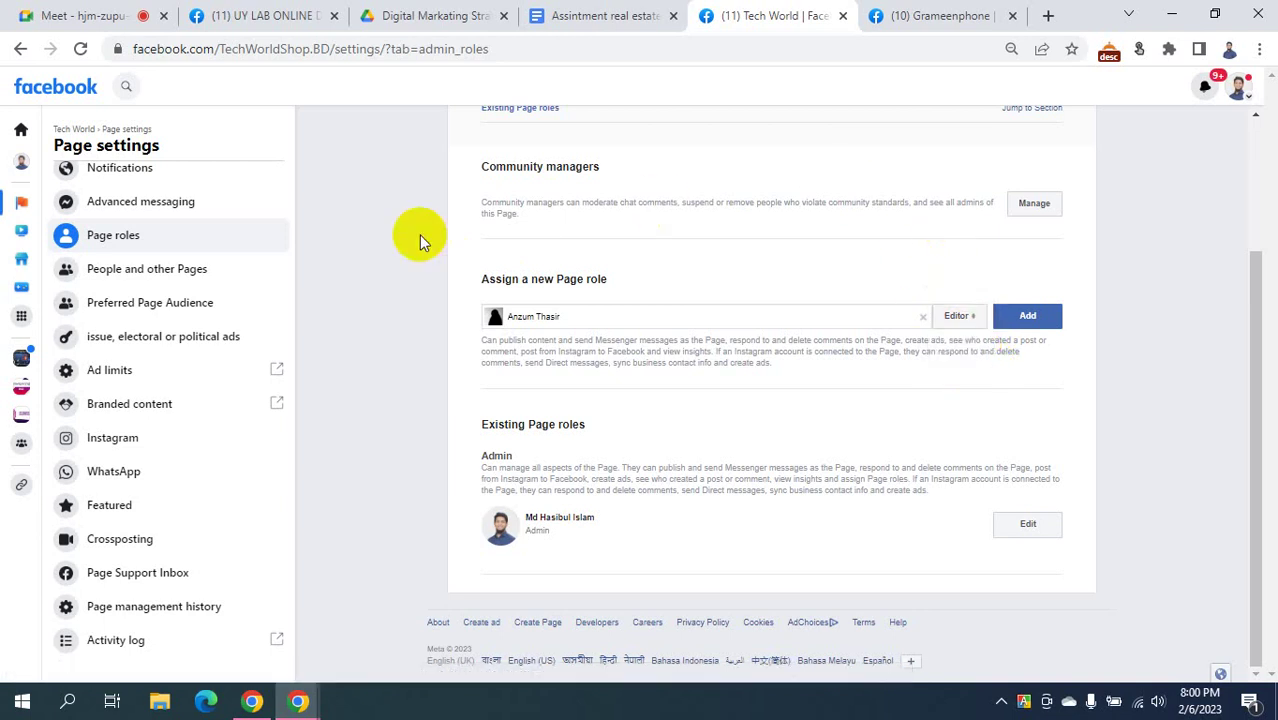
scroll(465, 240, "up", 2)
scroll(465, 240, "down", 2)
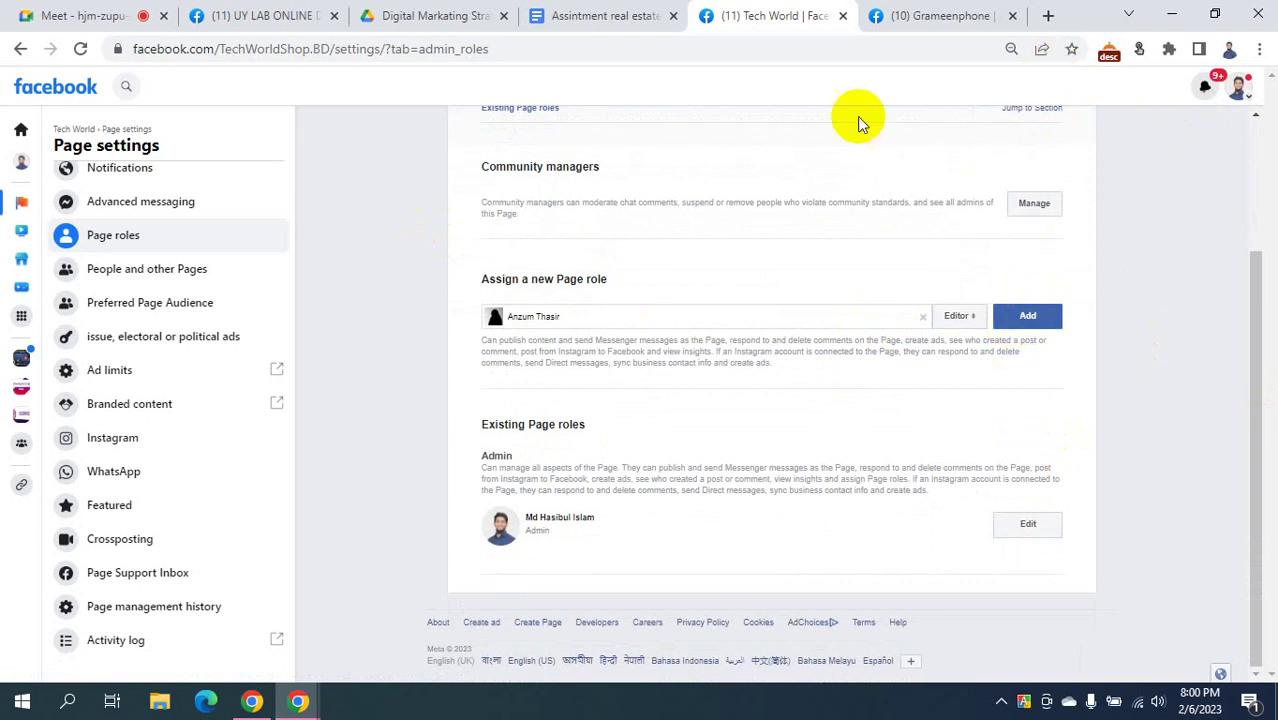
- Open and reload the Pages you manage list, then switch to the Google Meet tab
left_click(21, 208)
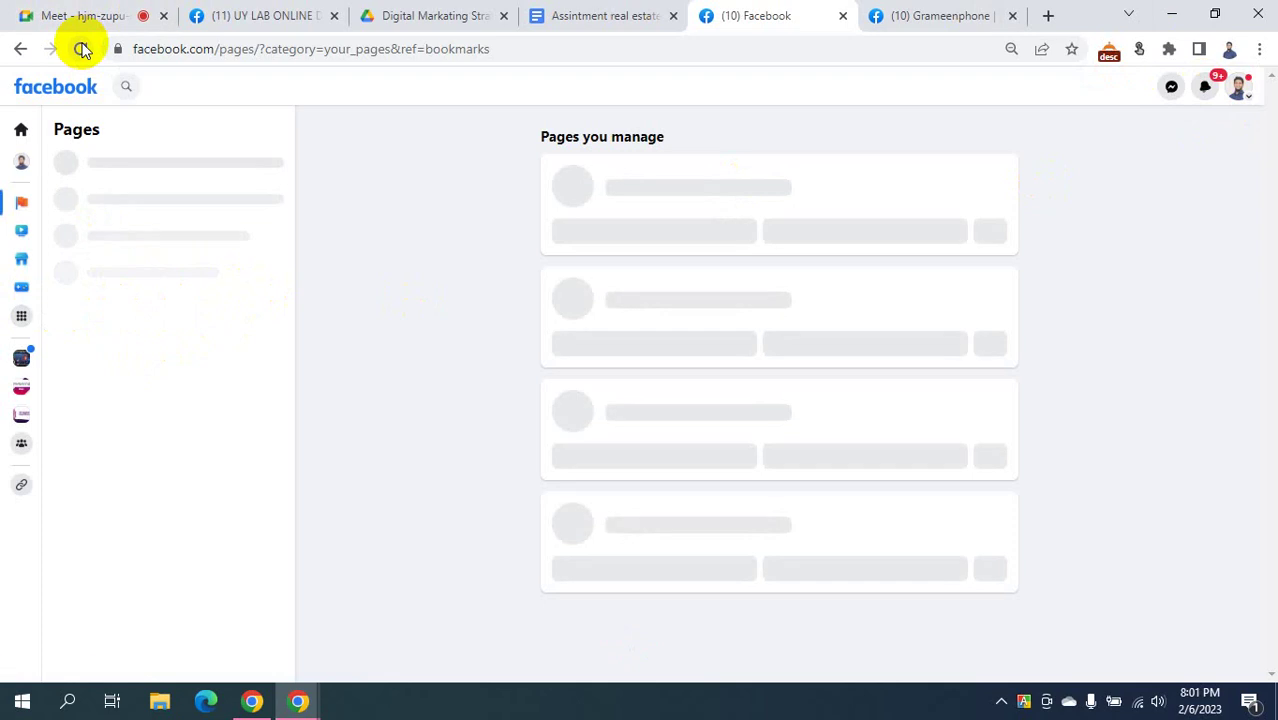
left_click(80, 48)
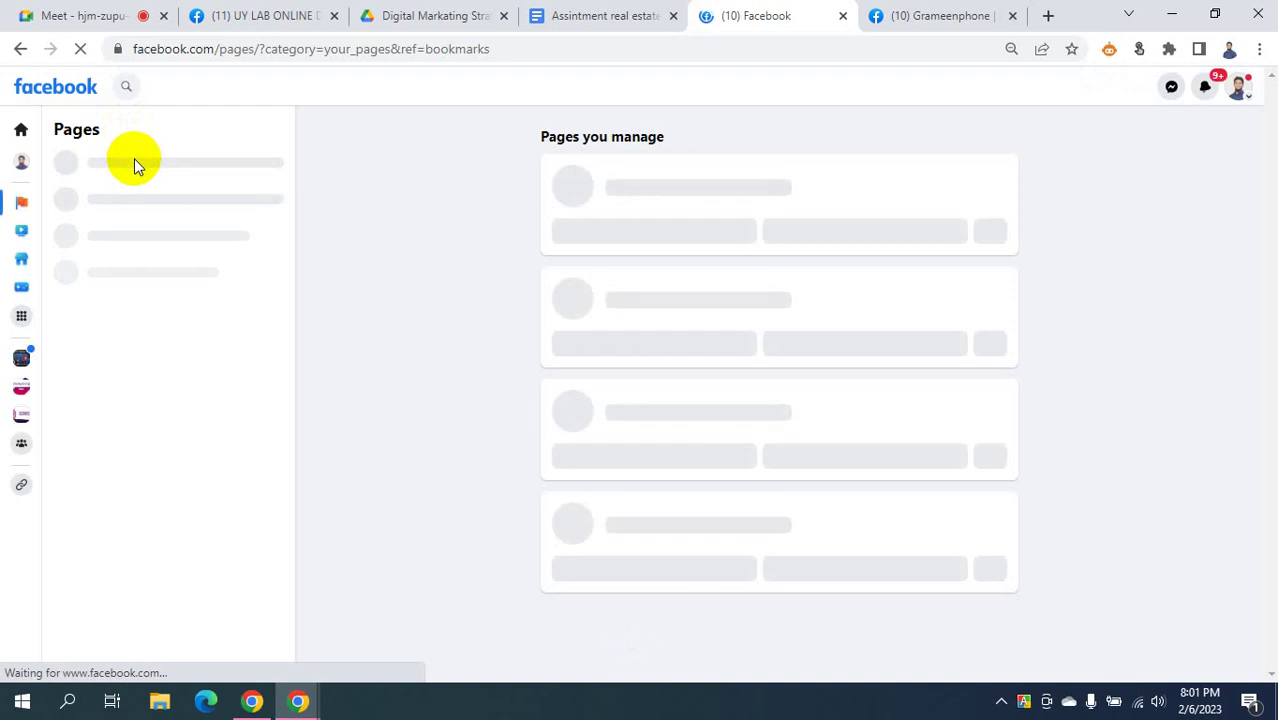
left_click(62, 10)
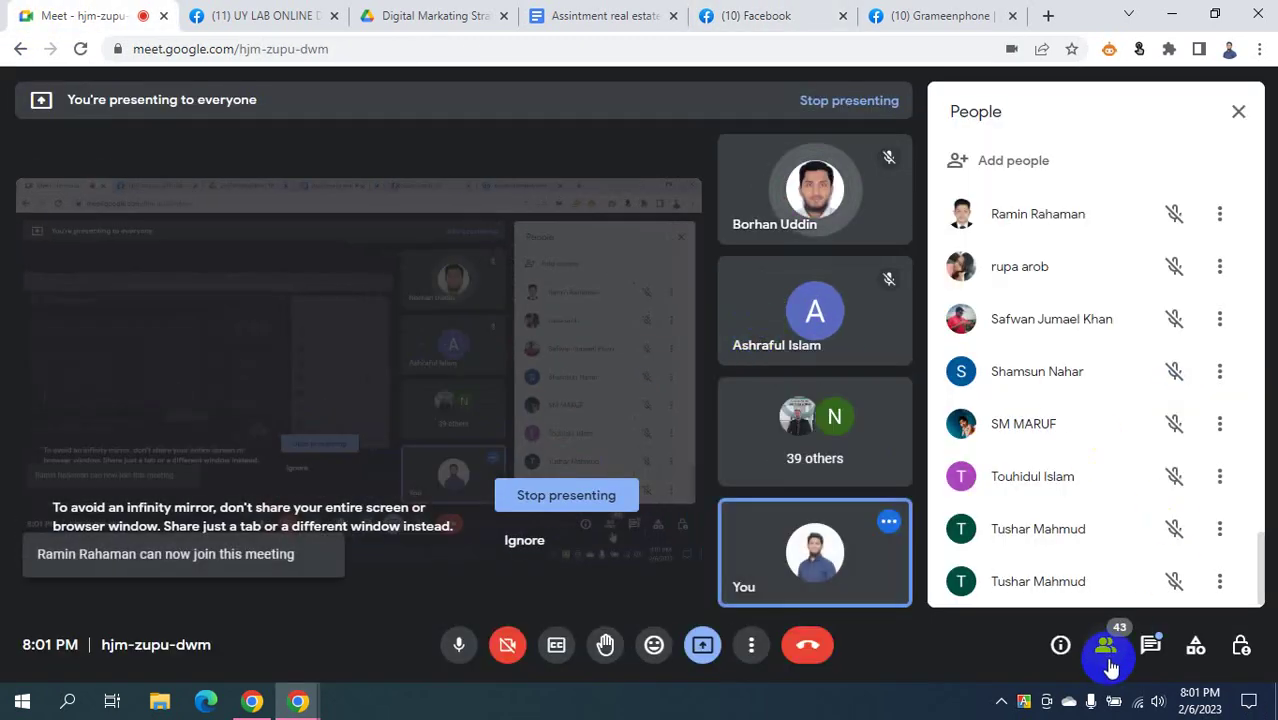
- Hide and re-show the Meet call's participant list, then scroll through the participants
left_click(1107, 650)
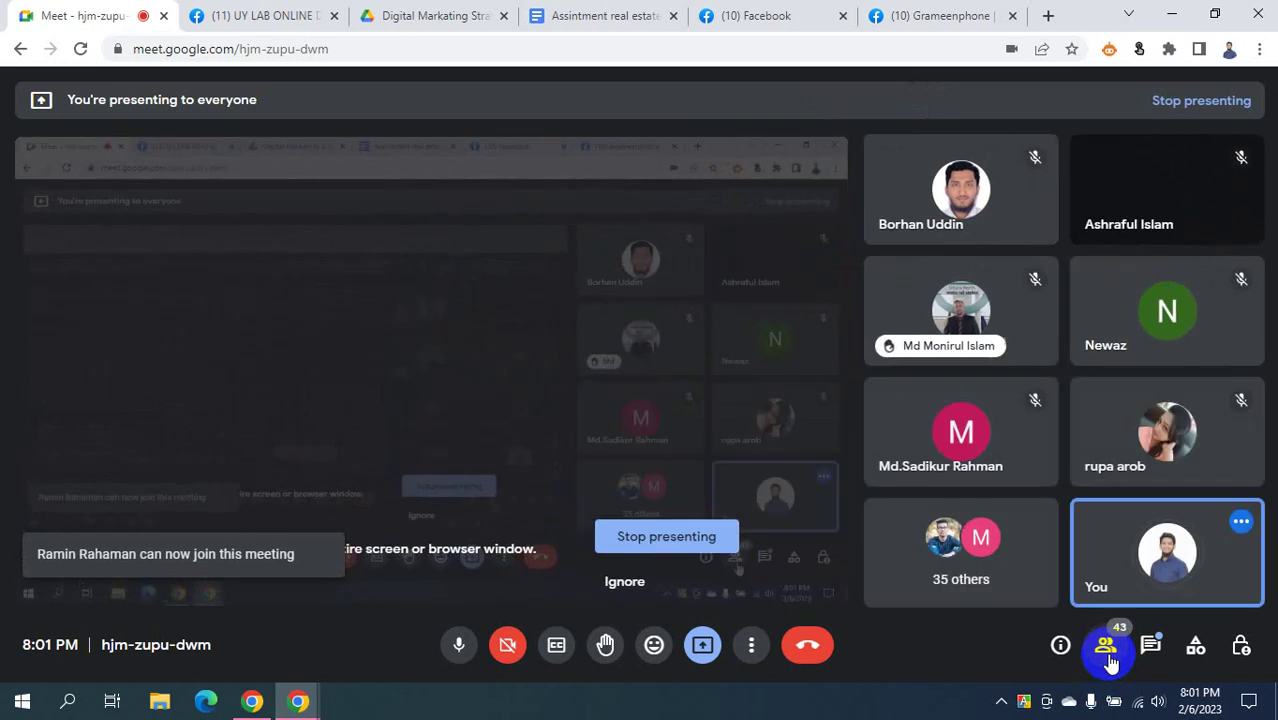
left_click(1106, 648)
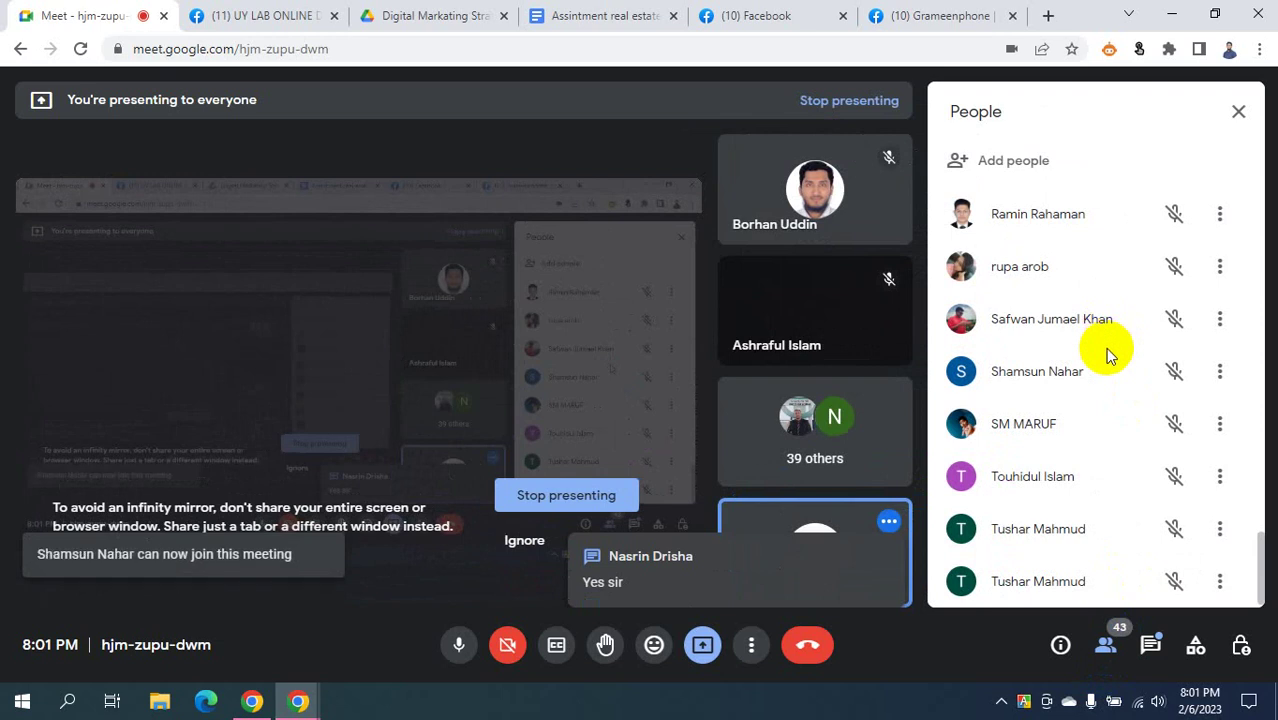
scroll(1105, 347, "up", 3)
scroll(1105, 347, "up", 5)
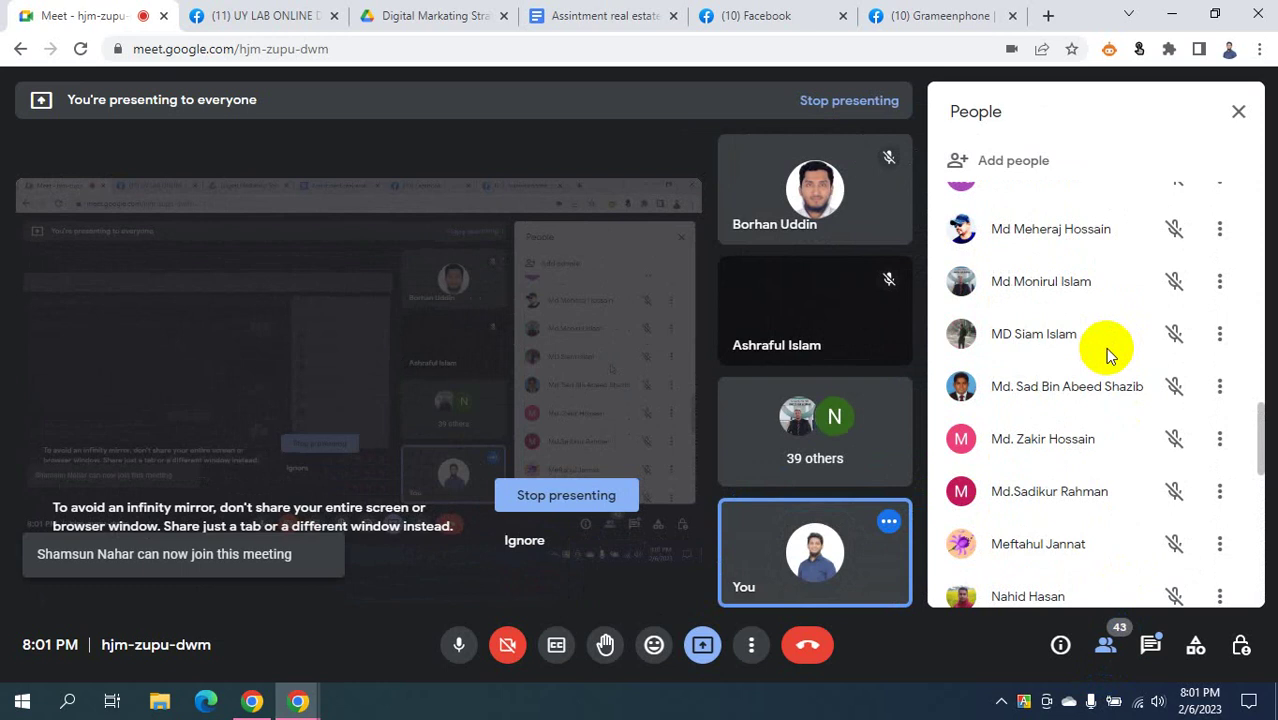
scroll(1105, 347, "up", 5)
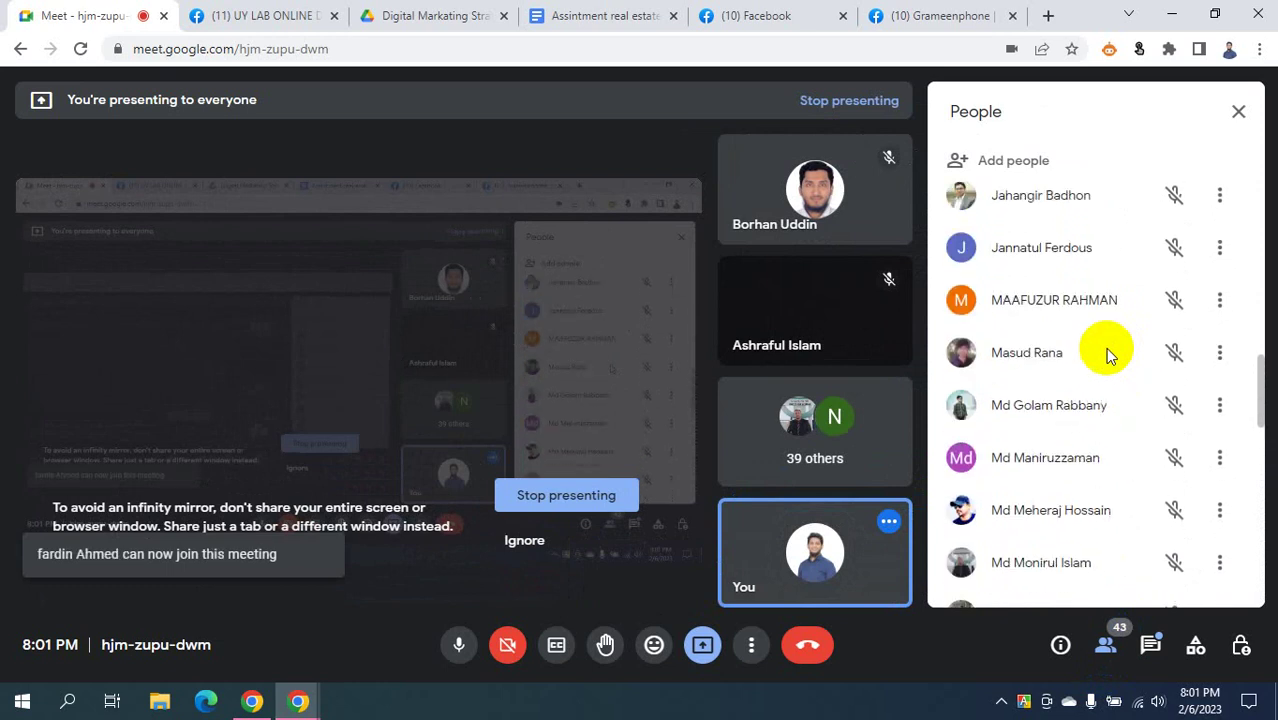
scroll(1105, 347, "up", 5)
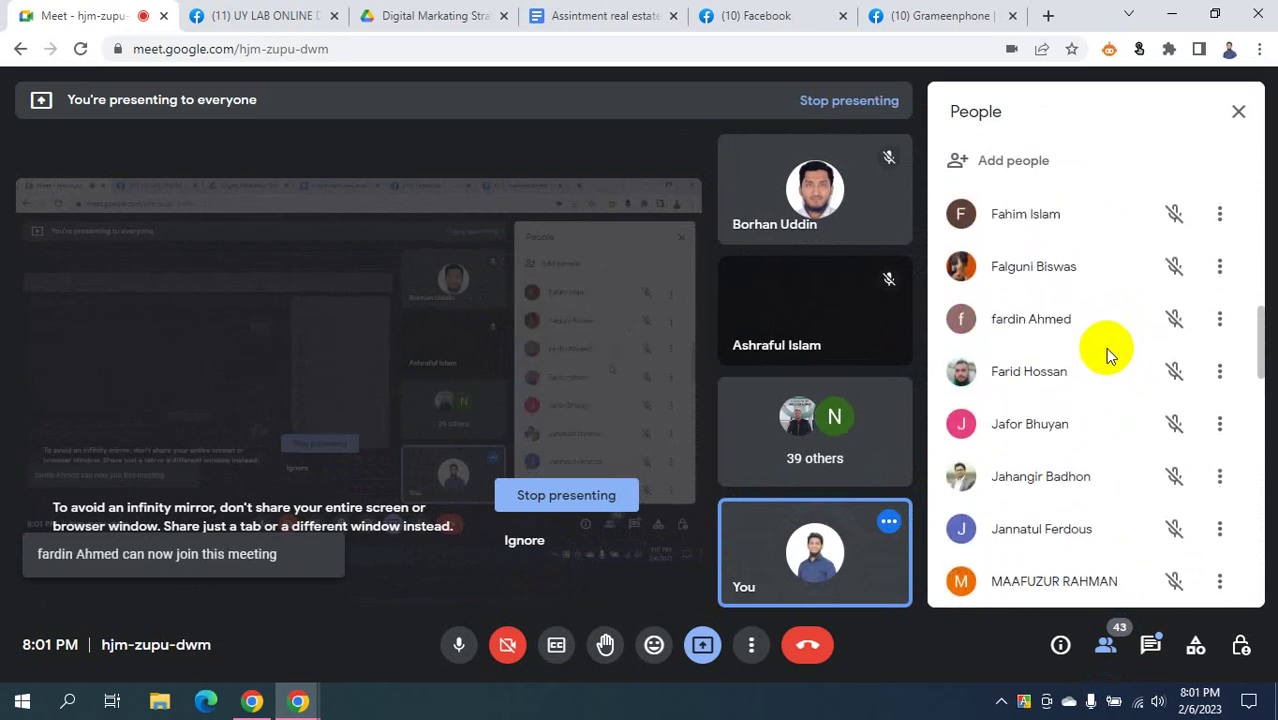
scroll(1105, 347, "up", 5)
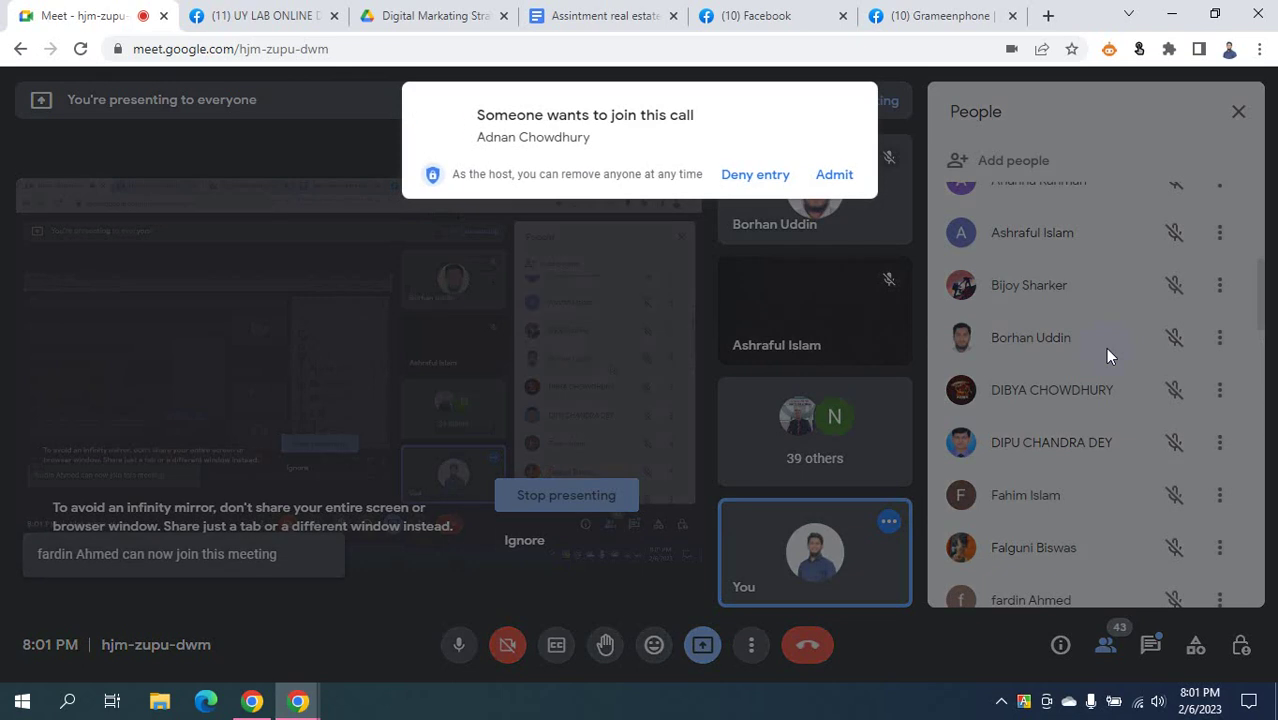
- Dismiss the Meet join request and return to Facebook's Pages you manage list
left_click(1105, 347)
scroll(1105, 347, "up", 1)
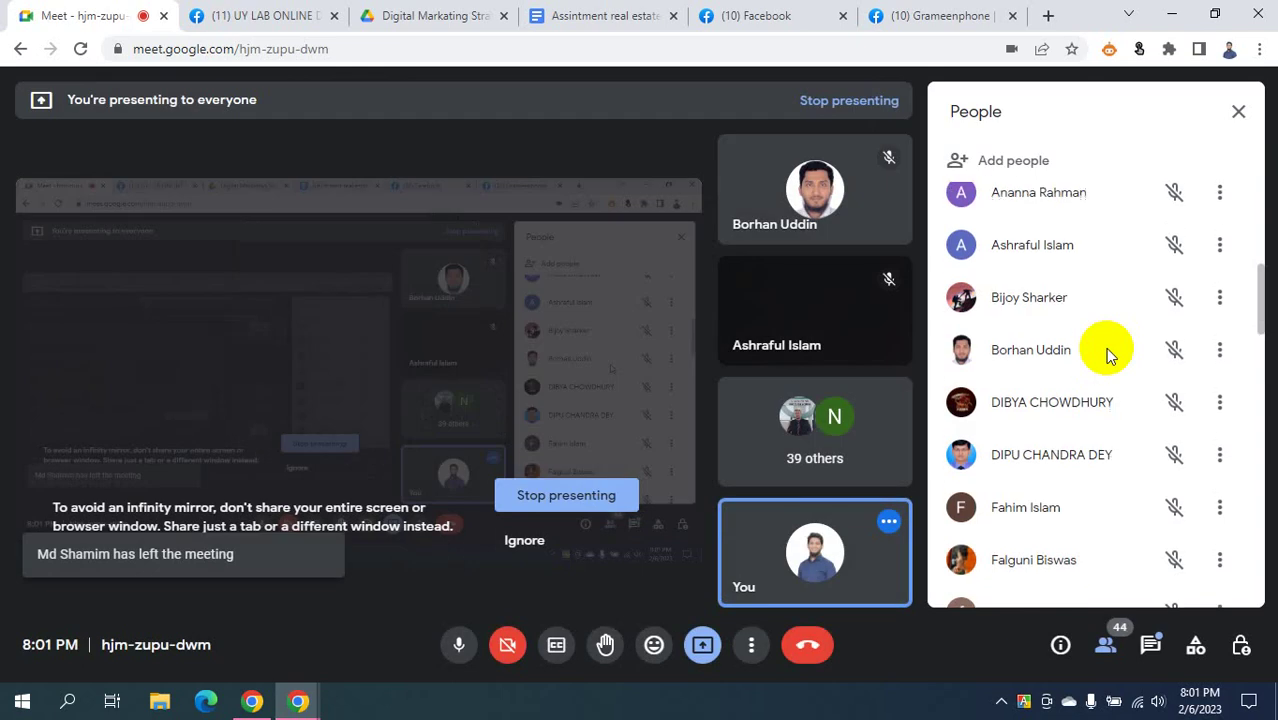
scroll(1105, 347, "up", 5)
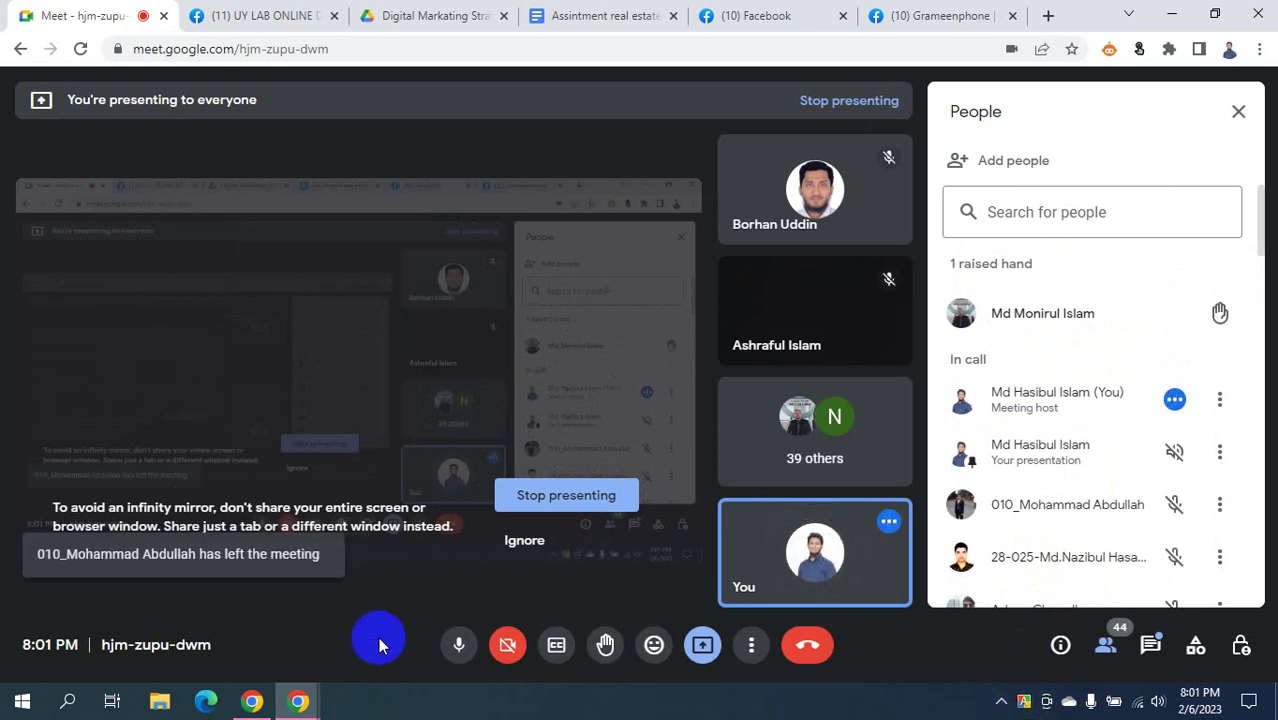
left_click(785, 15)
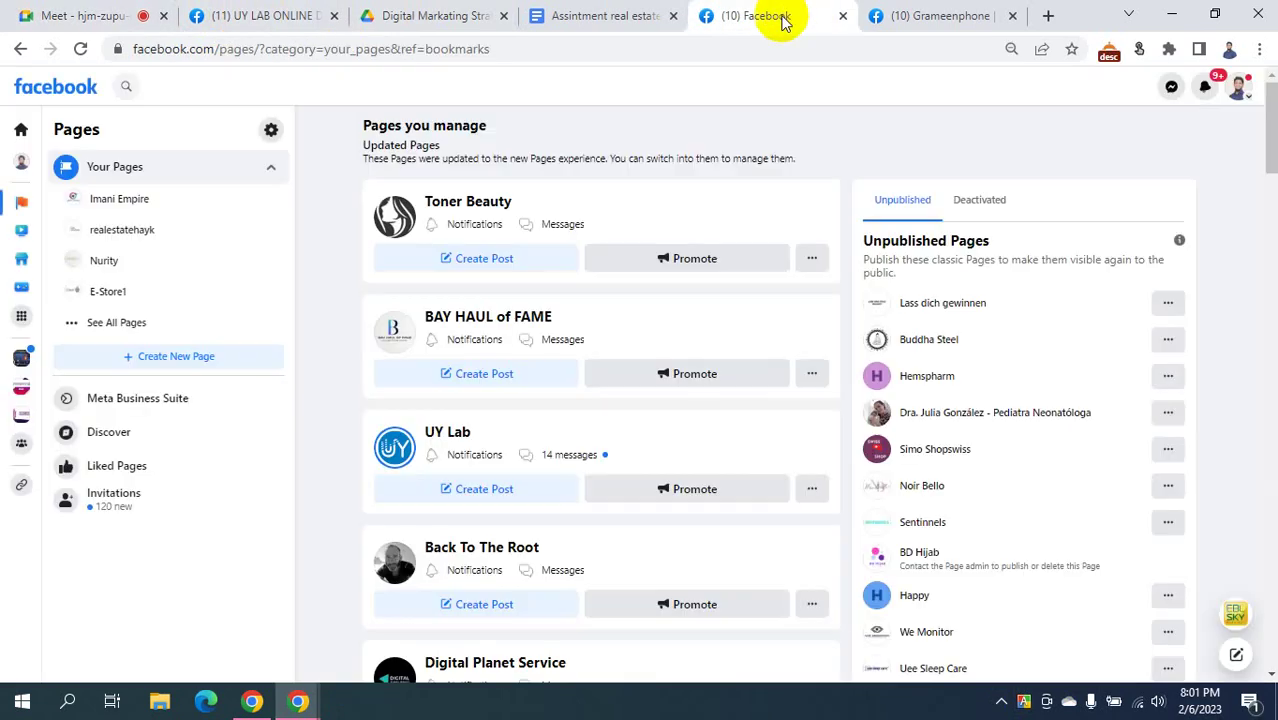
- Check the pending Page invitations, close the presenting notice, and go to the Tech World Page from recent searches
left_click(120, 505)
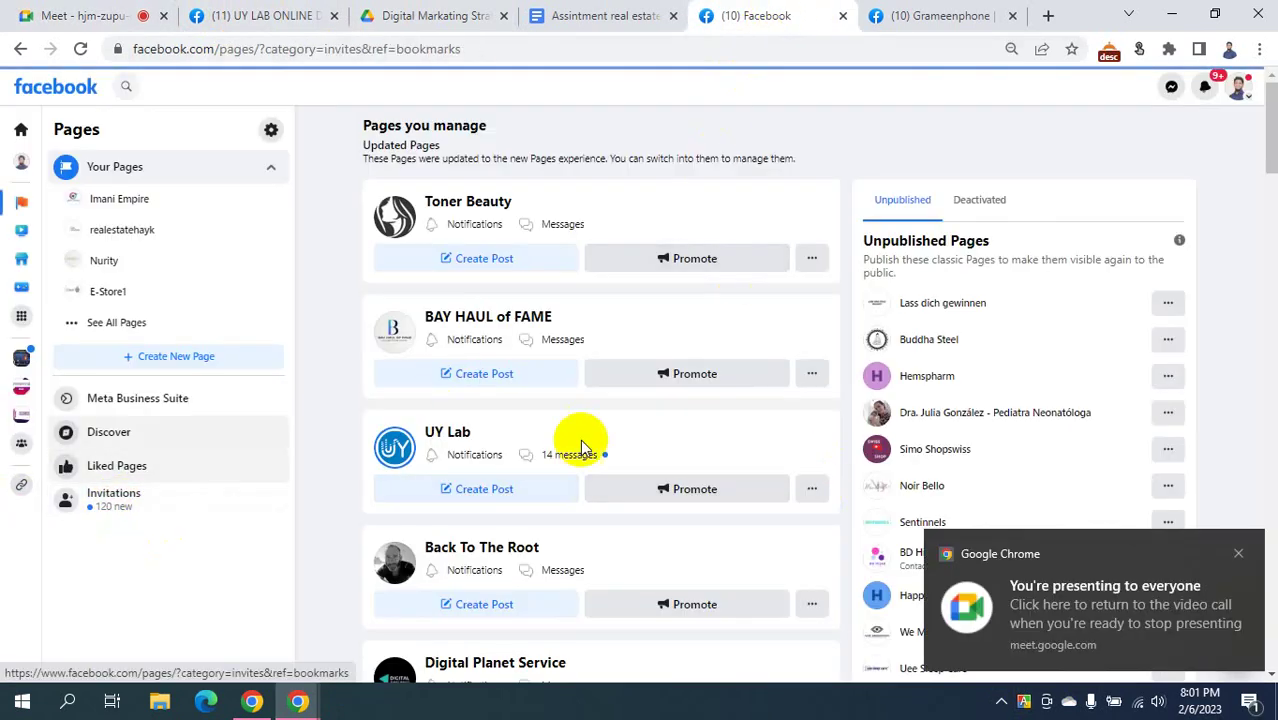
left_click(1239, 555)
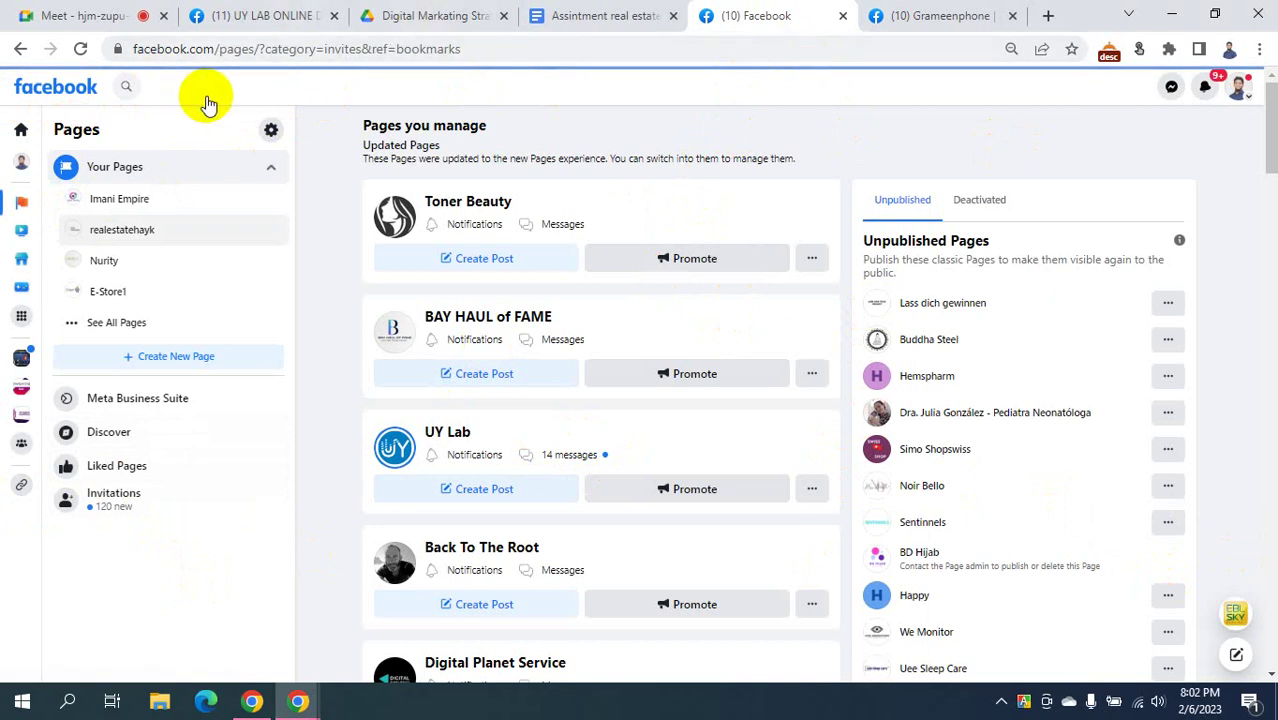
left_click(125, 91)
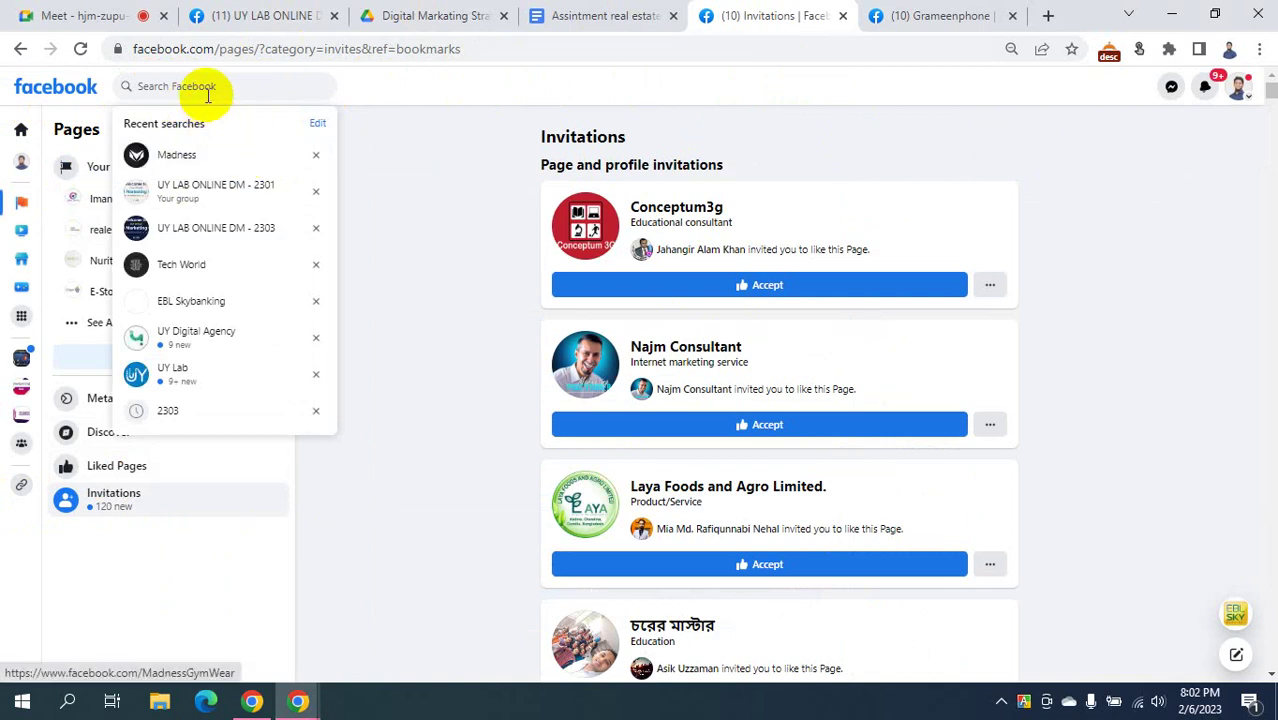
left_click(172, 263)
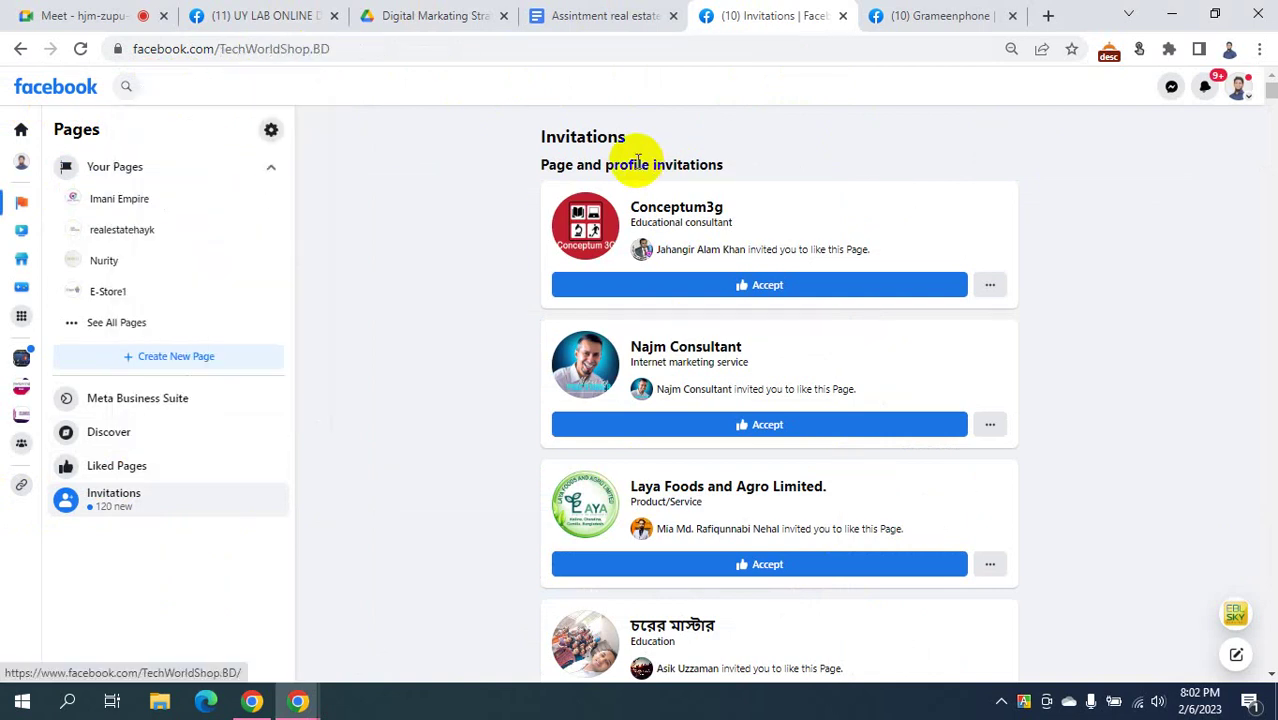
- Close the Grameenphone and Digital Marketing Stratagi.pdf tabs and return to the Facebook tab
left_click(1013, 16)
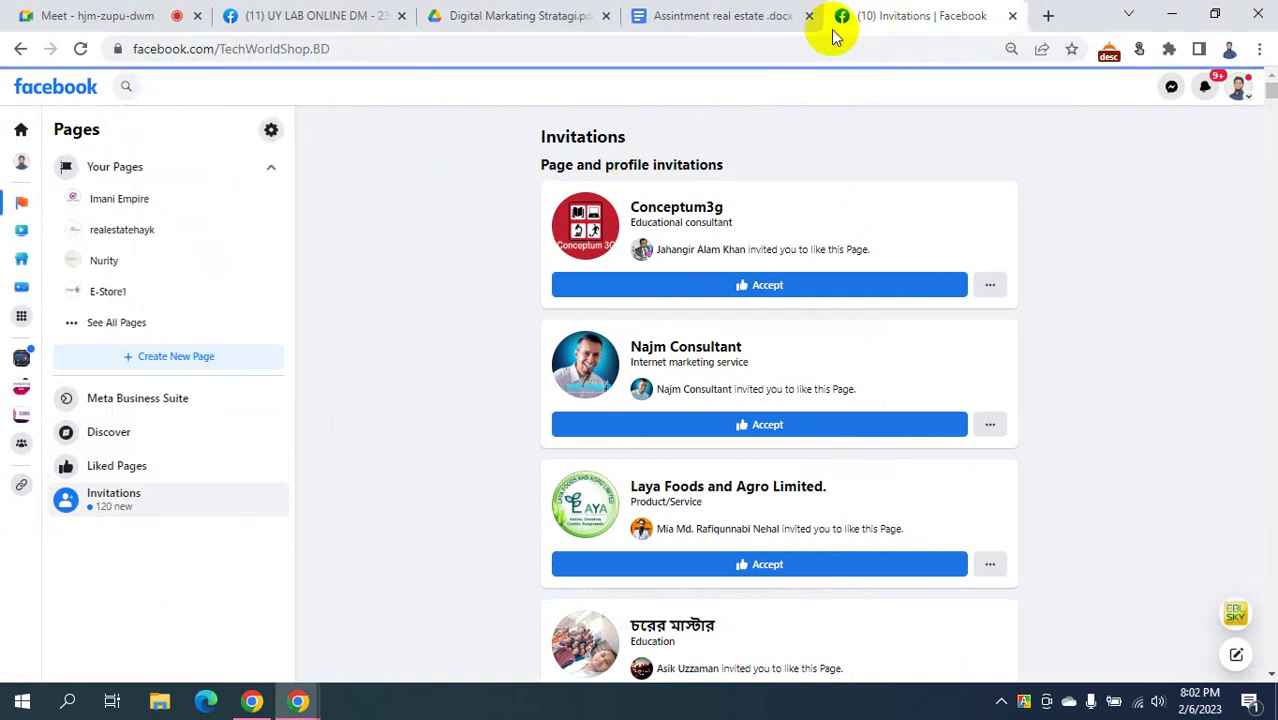
left_click(517, 12)
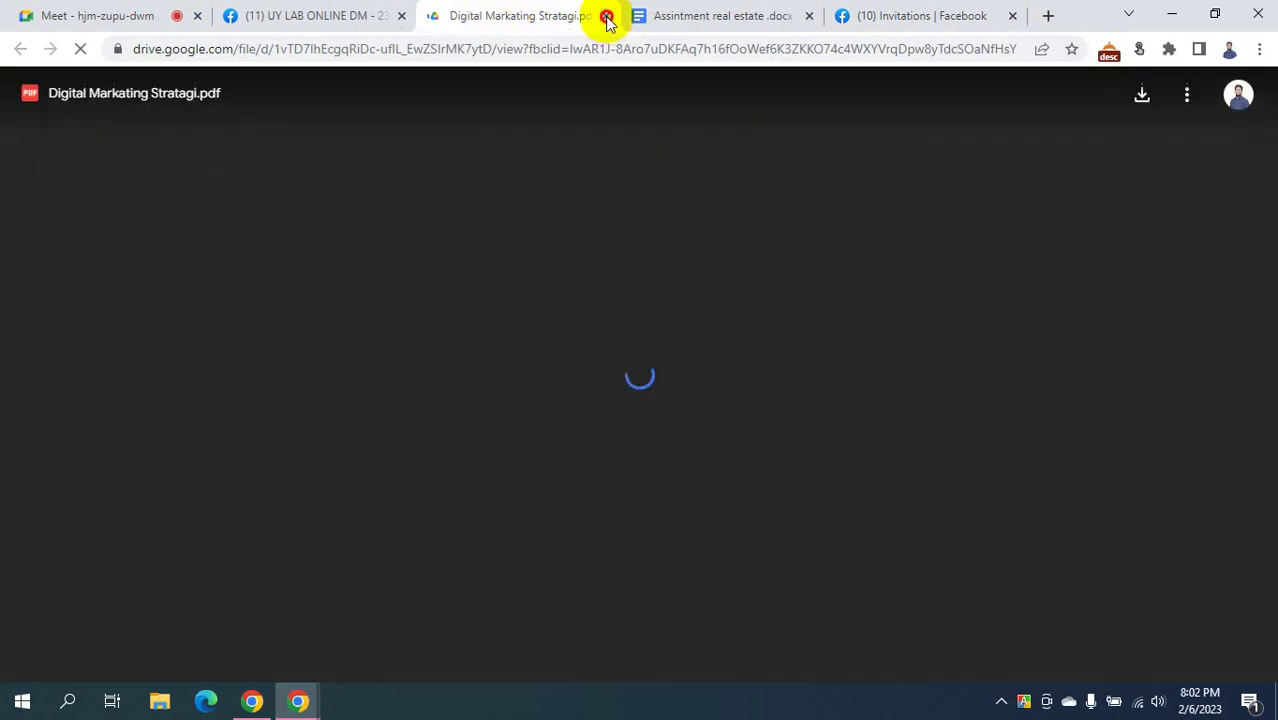
left_click(605, 16)
left_click(300, 17)
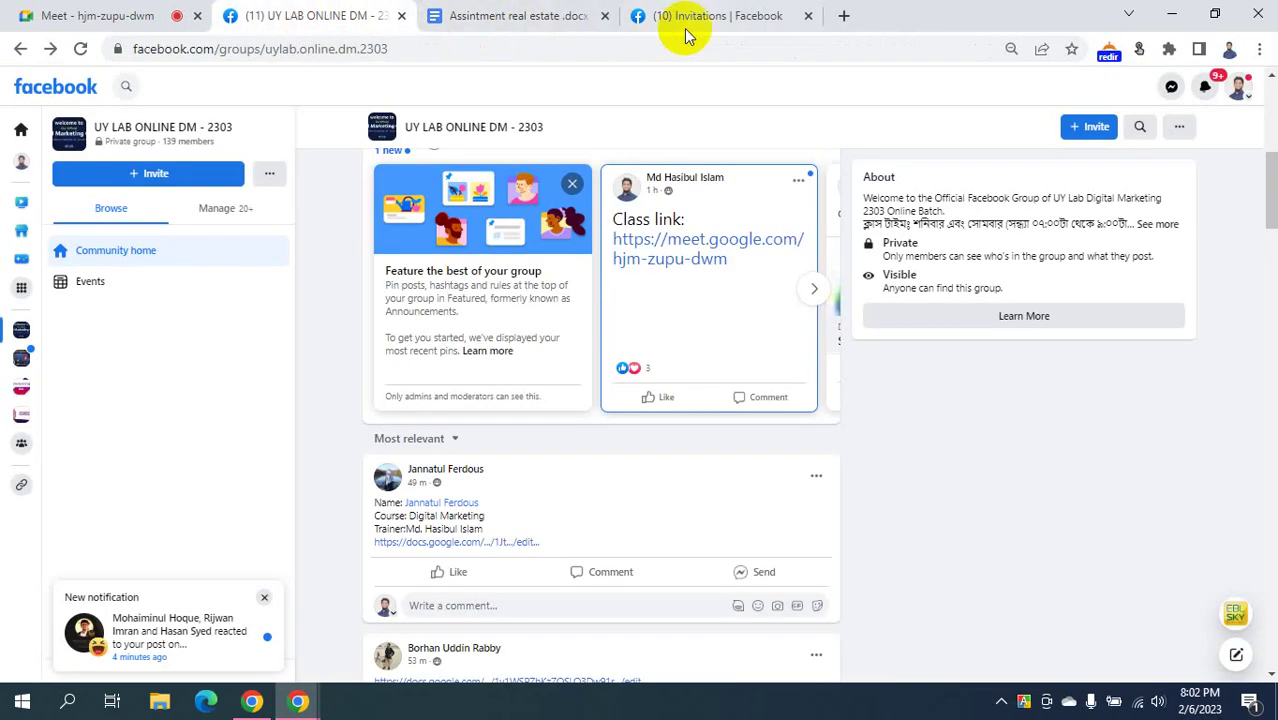
left_click(688, 17)
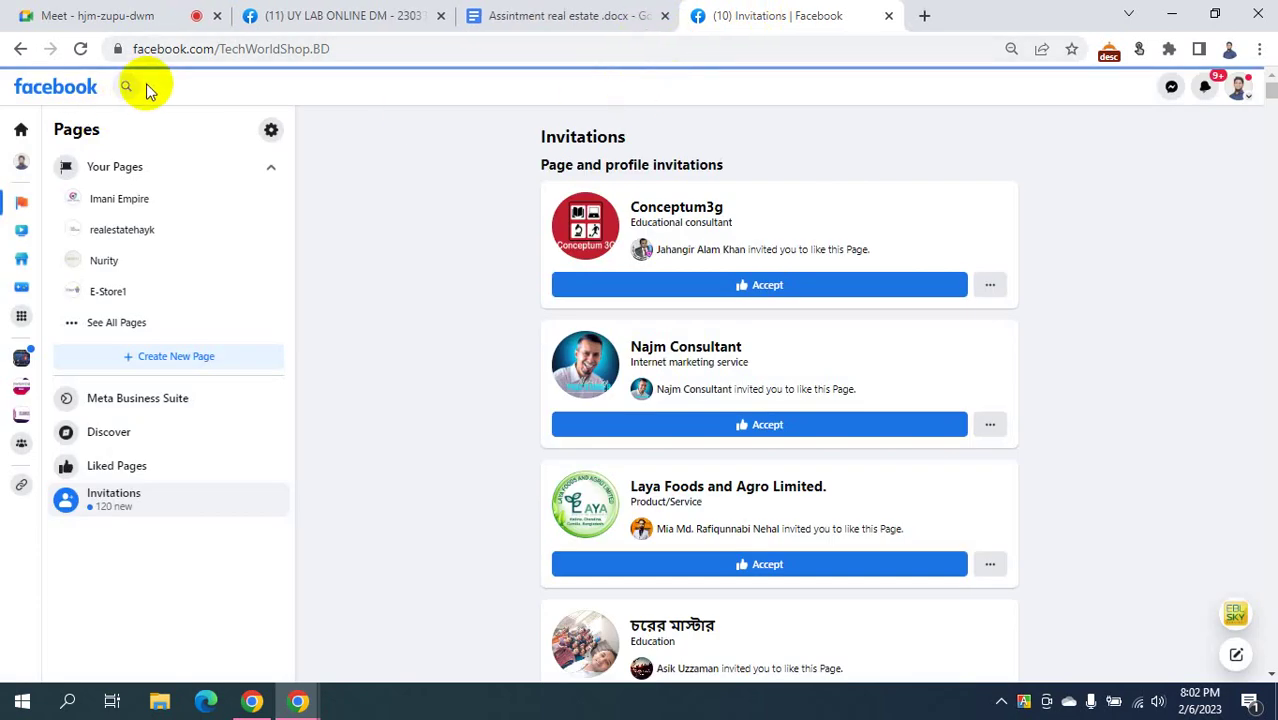
scroll(675, 243, "down", 4)
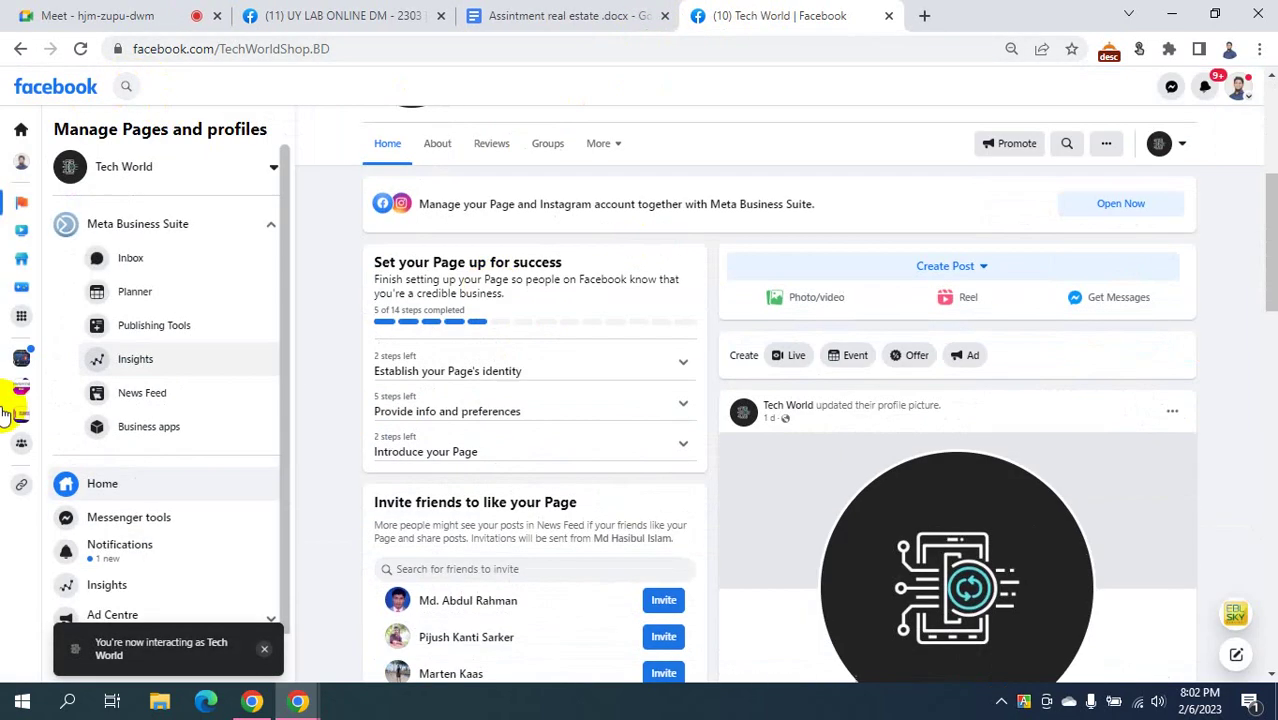
scroll(180, 456, "down", 3)
- Open Tech World's Page settings and go to the Instagram connection section
left_click(110, 465)
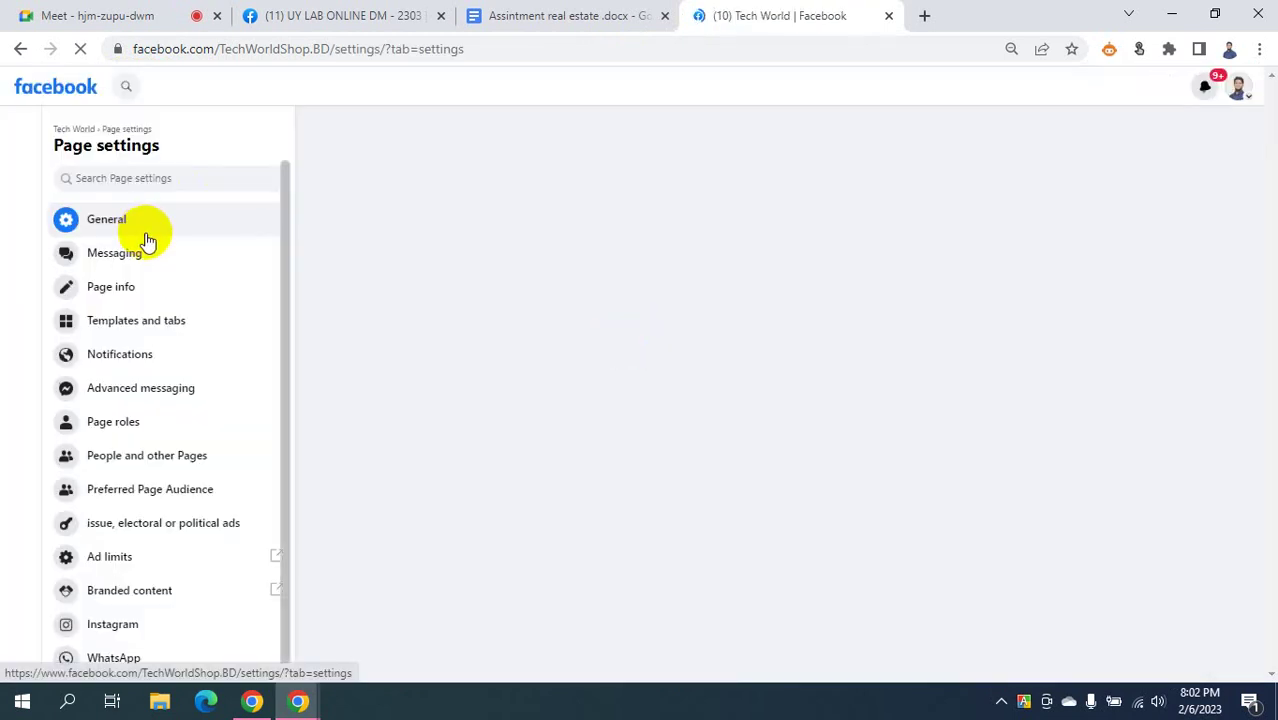
scroll(143, 240, "down", 2)
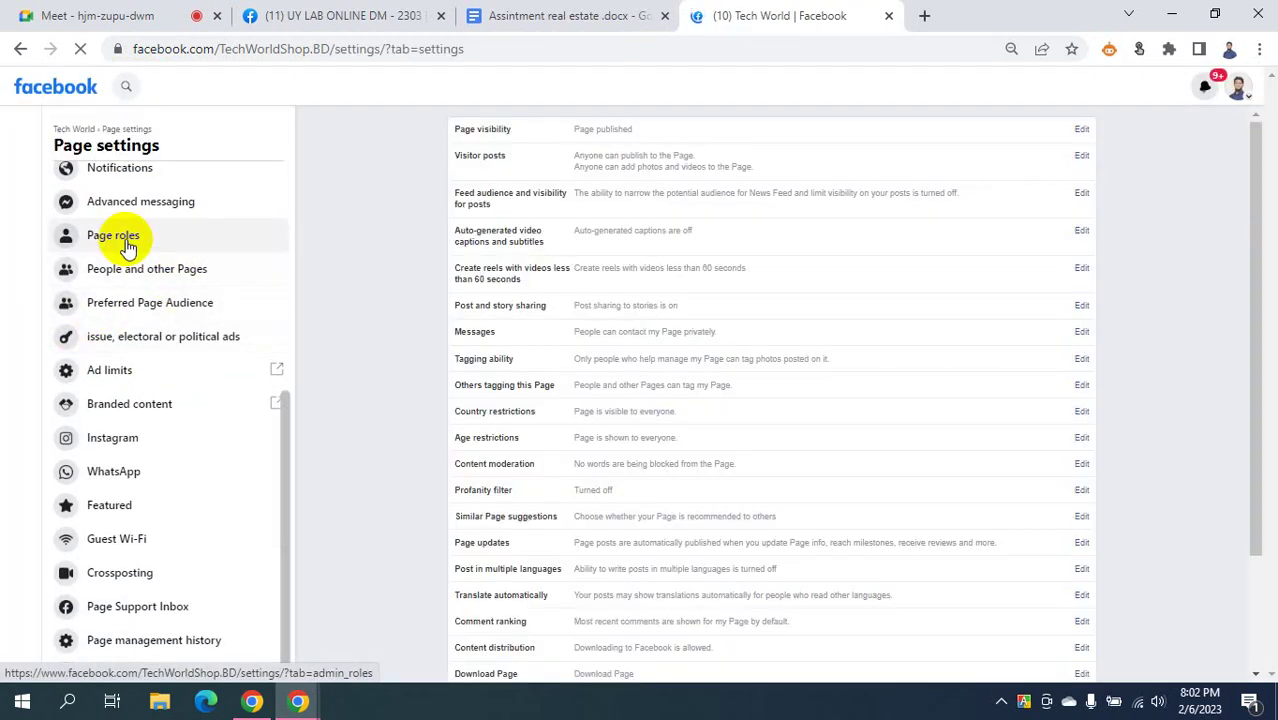
scroll(130, 330, "down", 1)
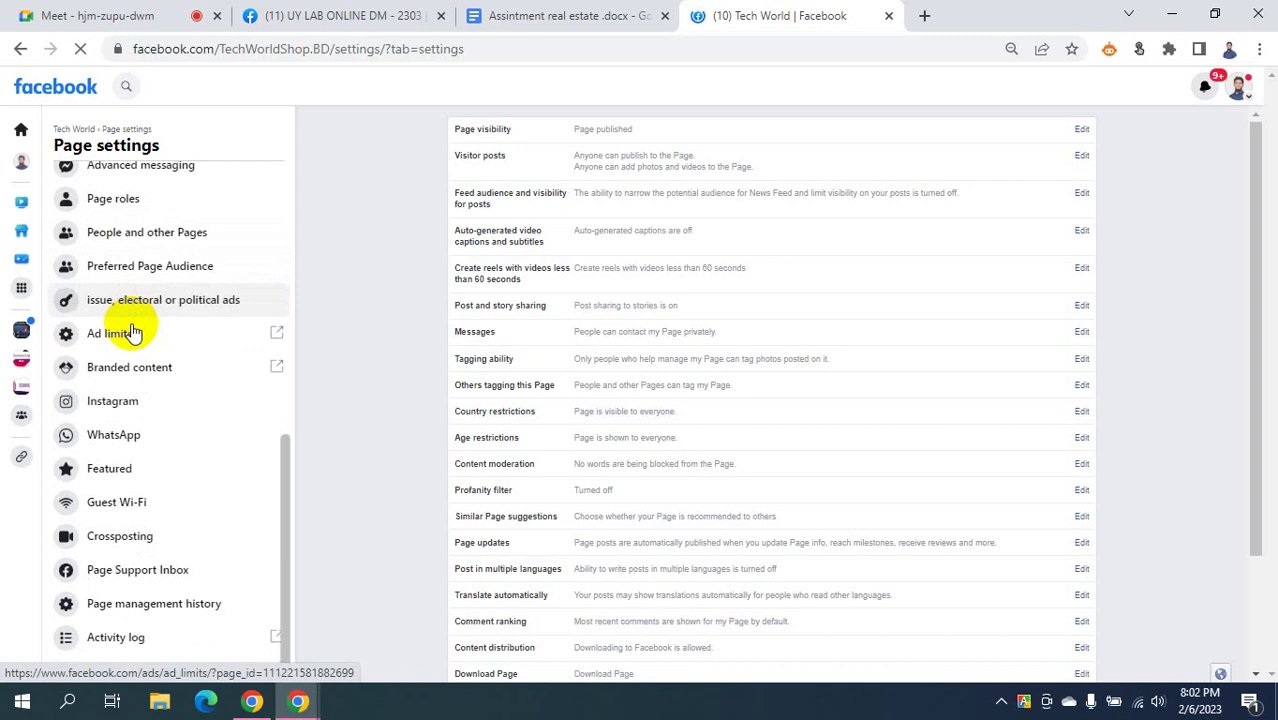
left_click(131, 410)
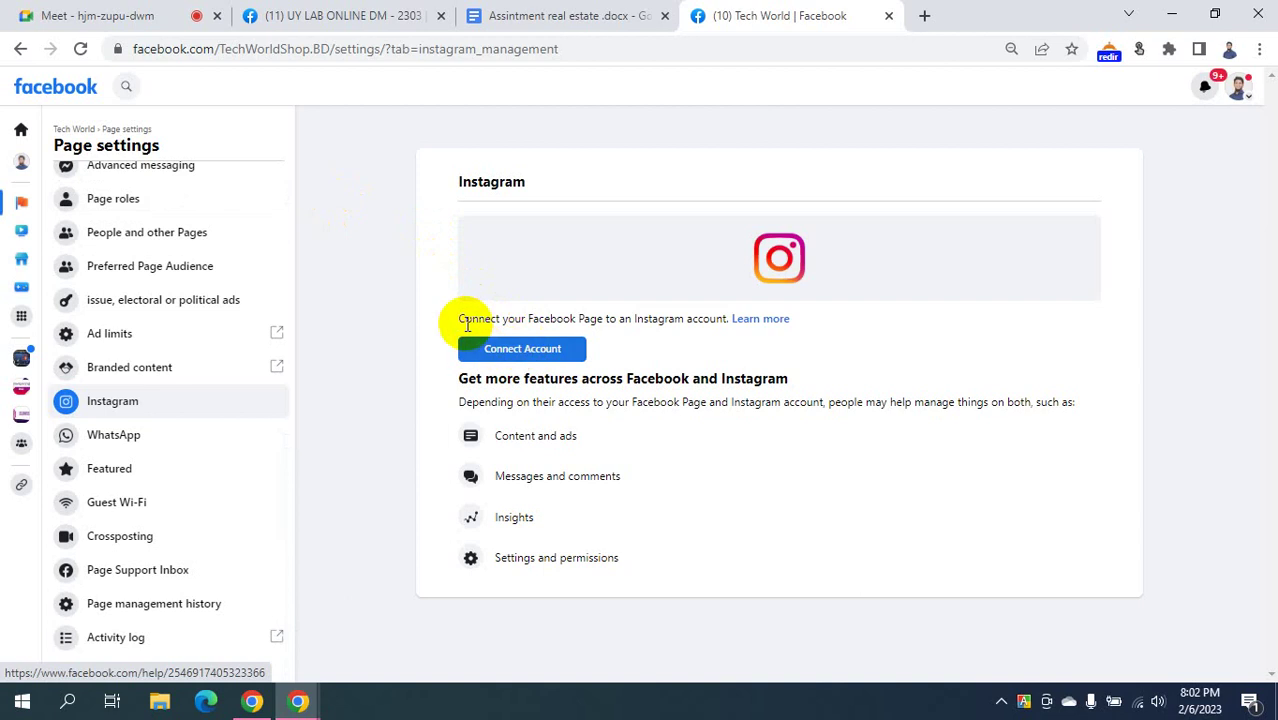
left_click(530, 348)
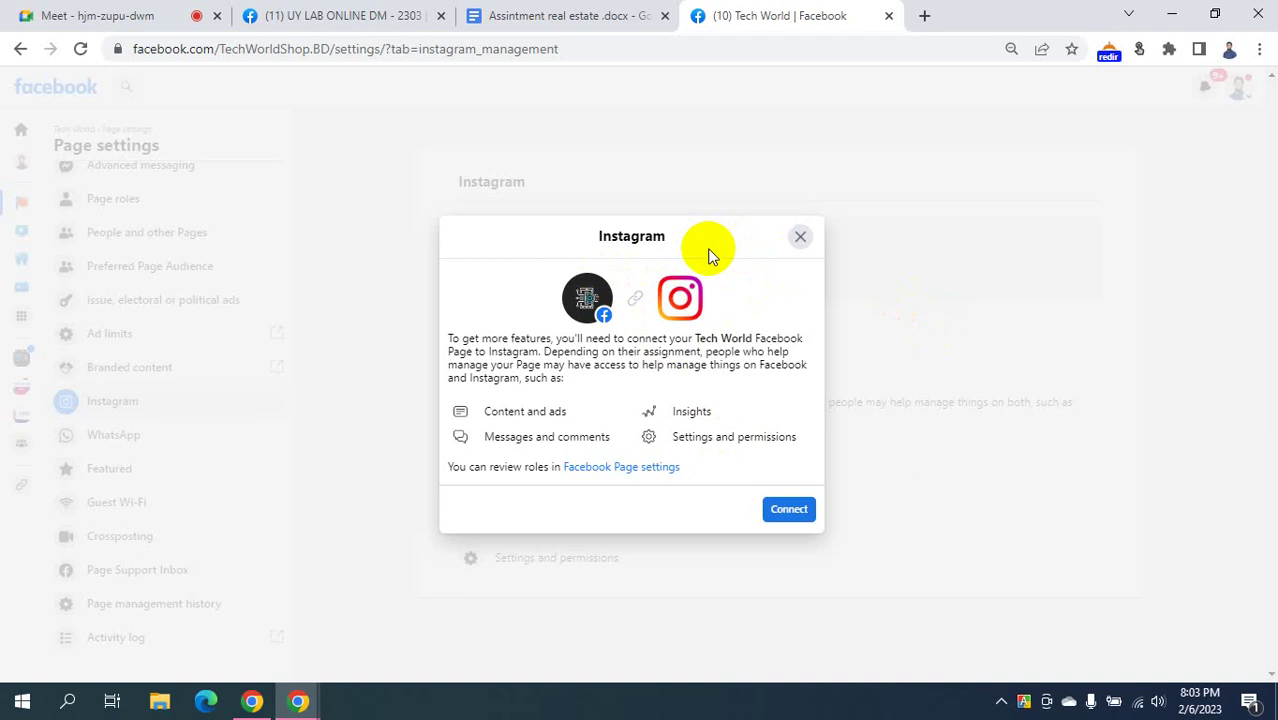
left_click(801, 239)
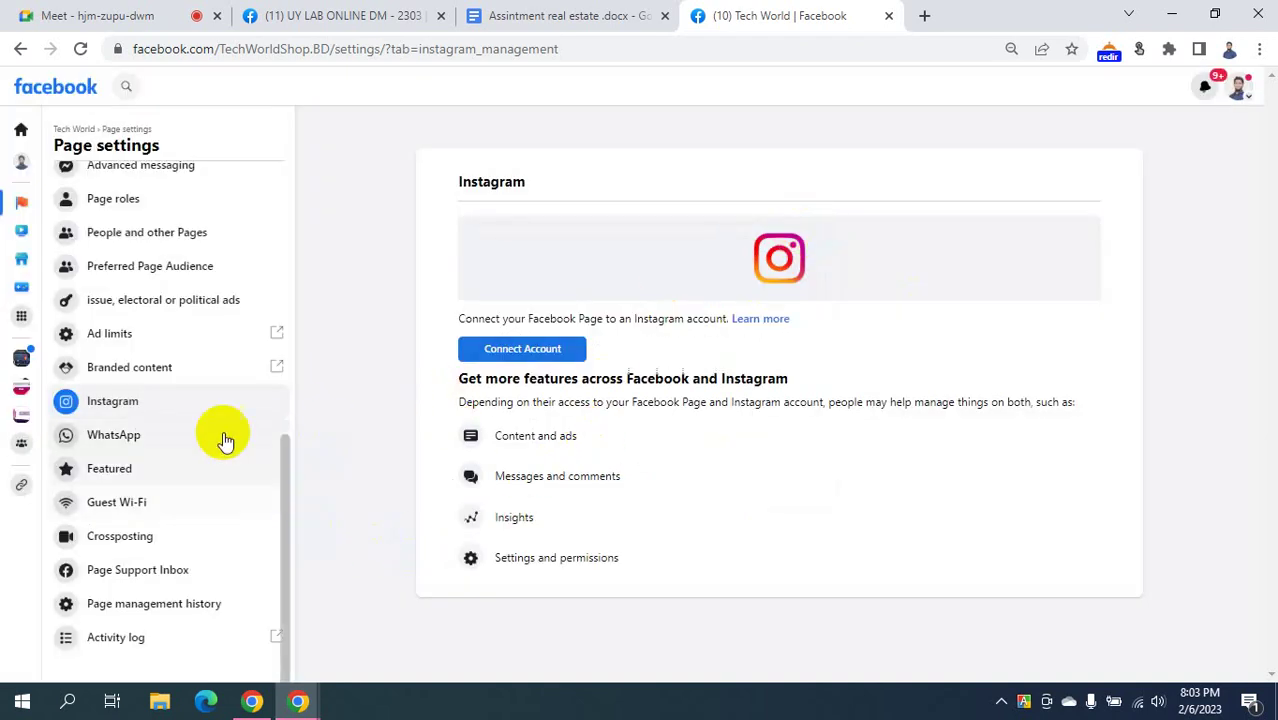
left_click(106, 438)
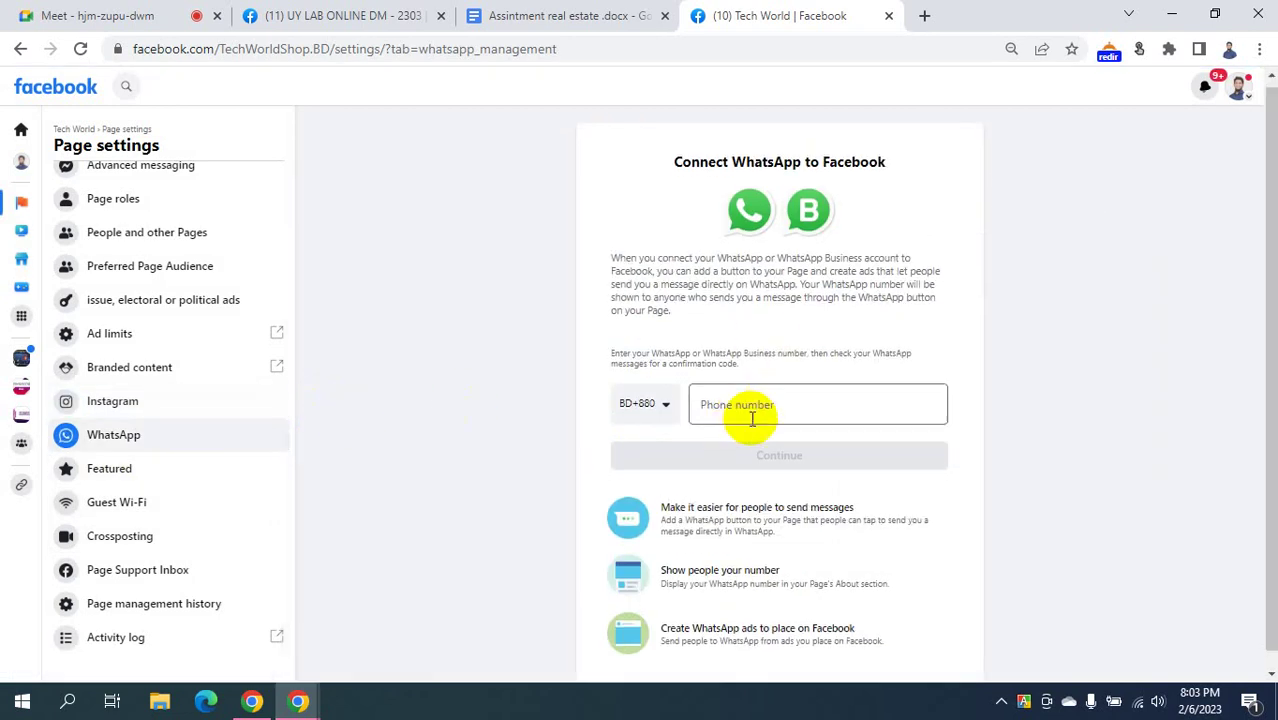
- Return from the WhatsApp connection options to Tech World's Page home, then add a blank browser tab
left_click(72, 128)
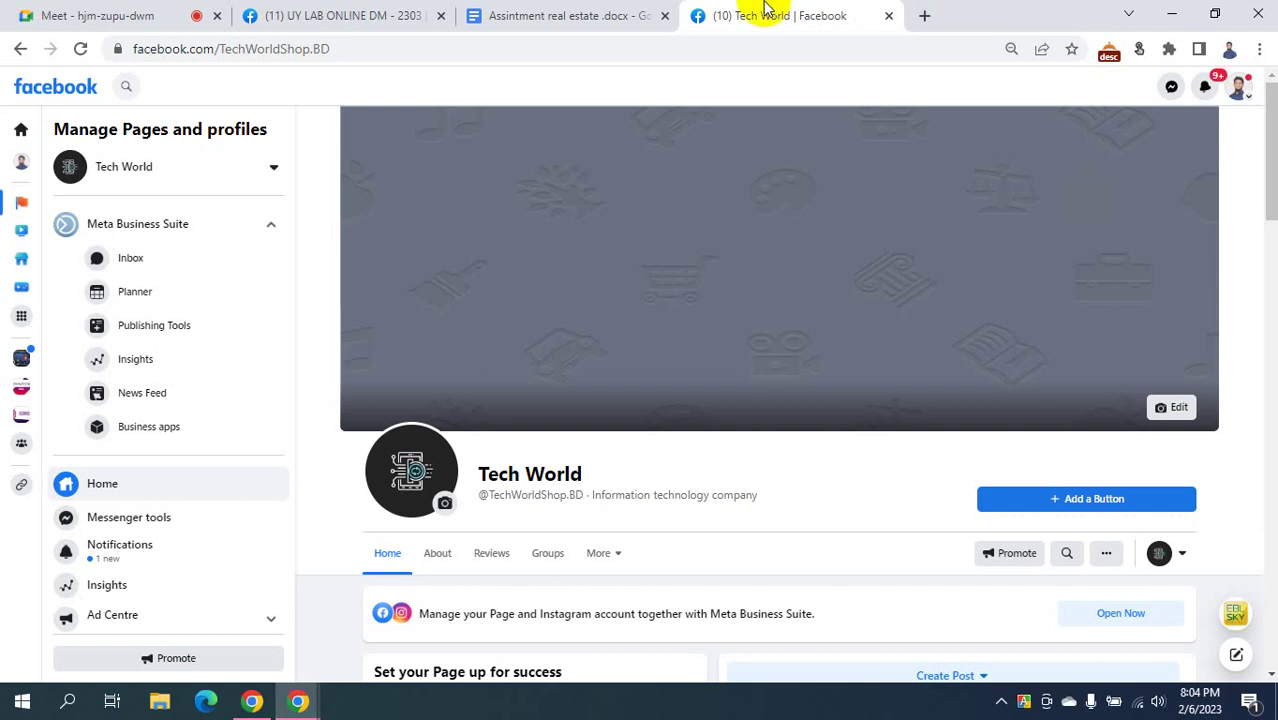
left_click(926, 18)
- Load facebook.com/grameenphone in the new tab to see its cover photo
left_click(505, 48)
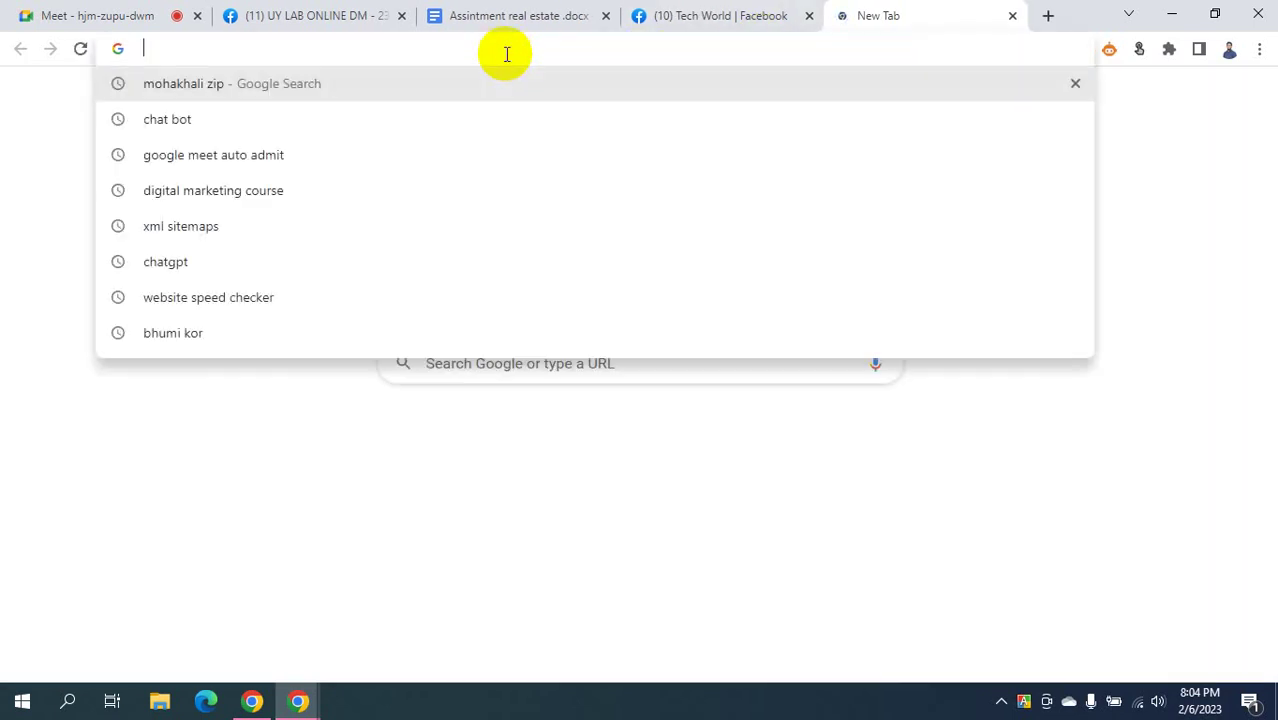
type("fa")
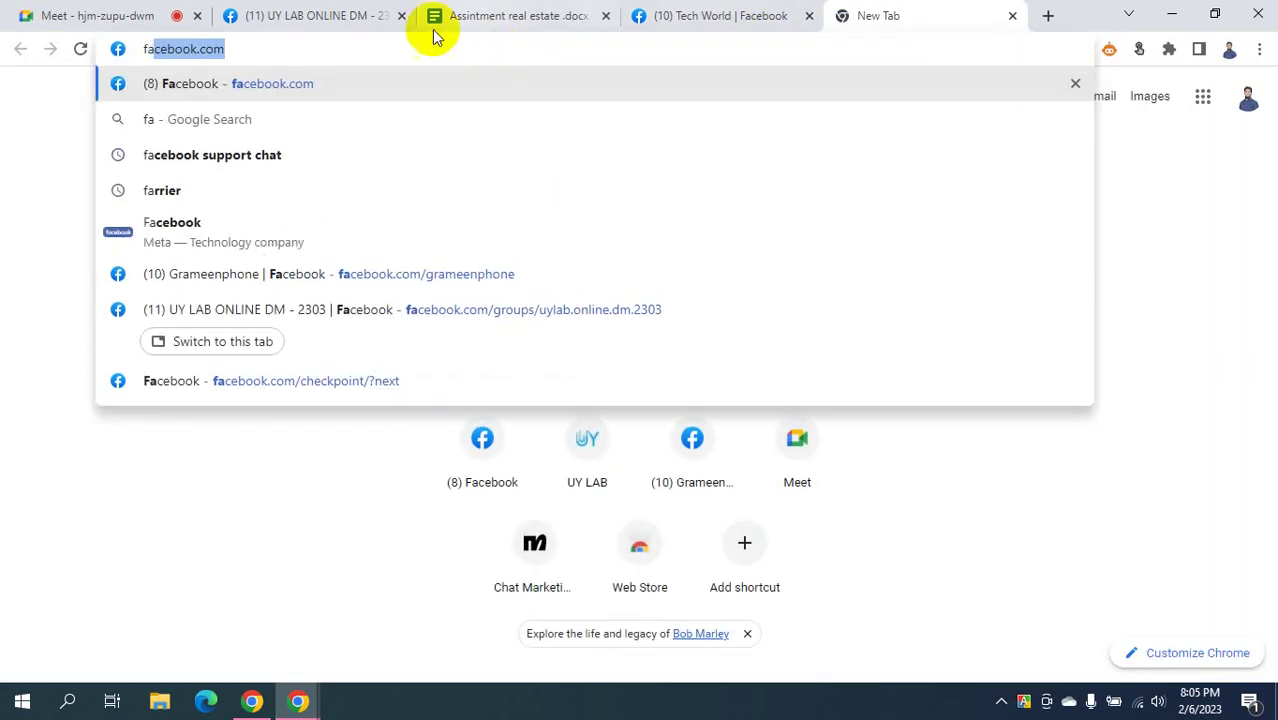
left_click(295, 40)
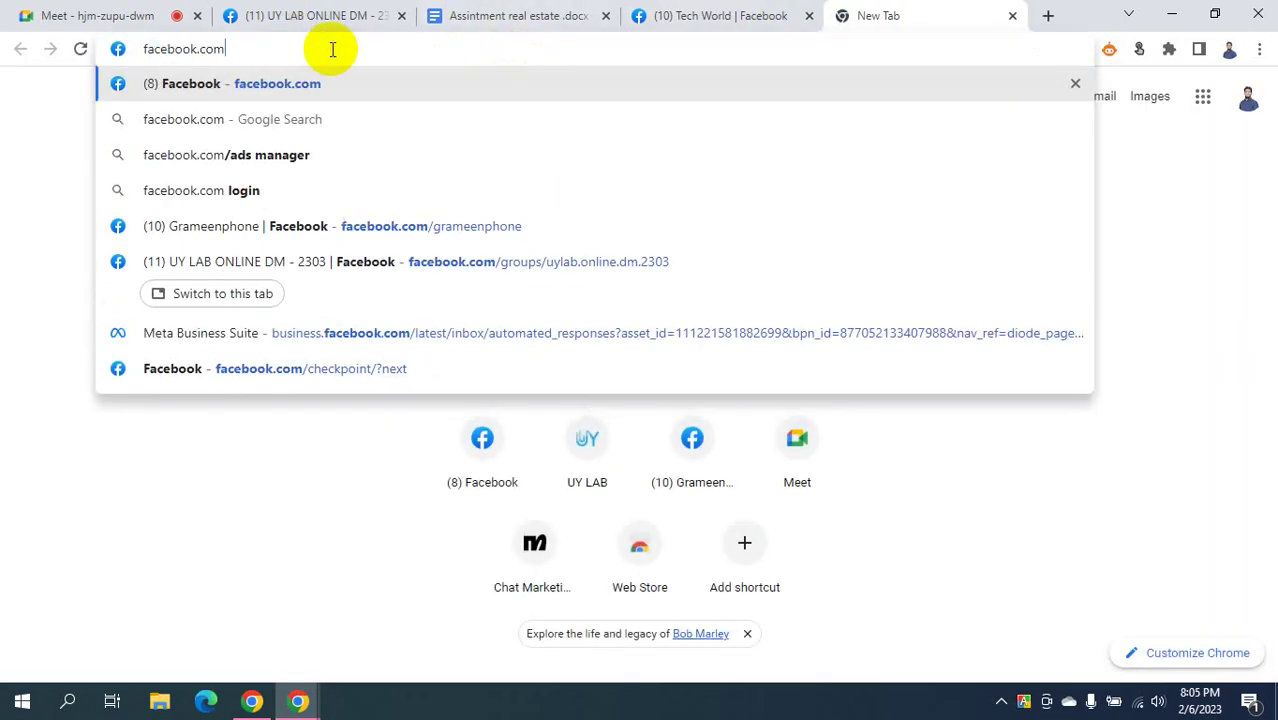
type("/gram")
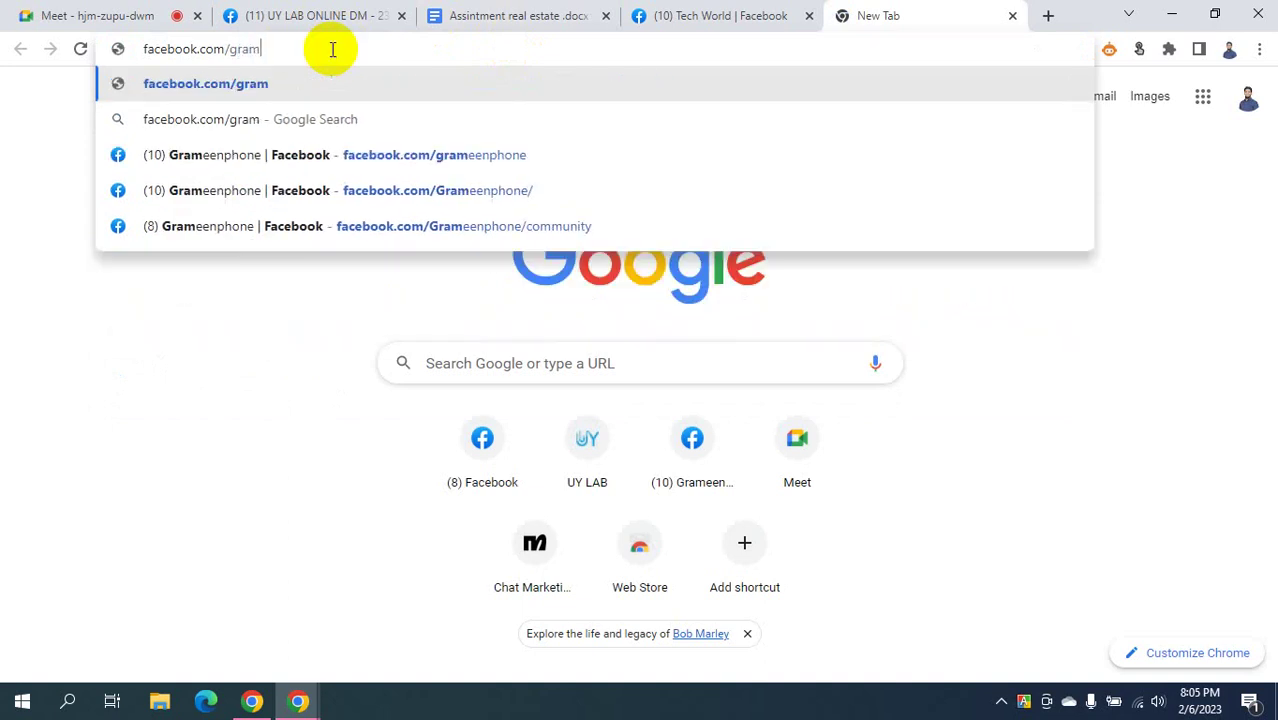
type("p")
key("BackSpace")
type("een")
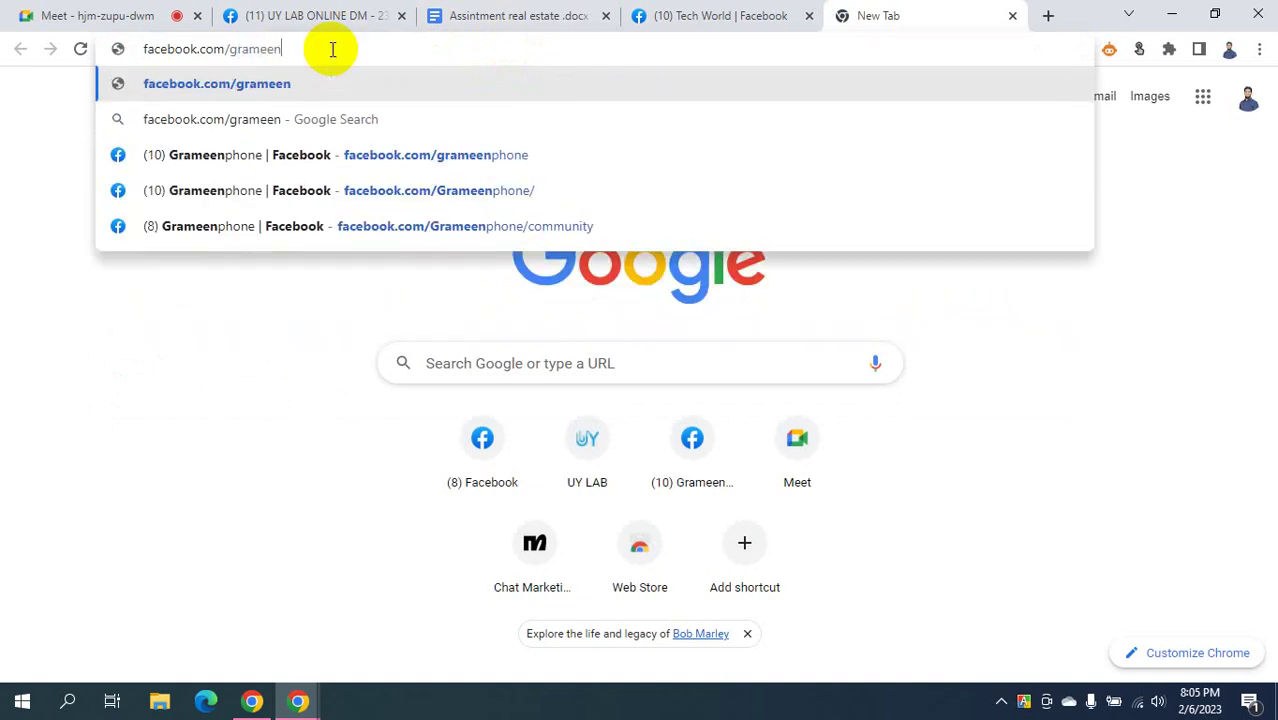
type("phone")
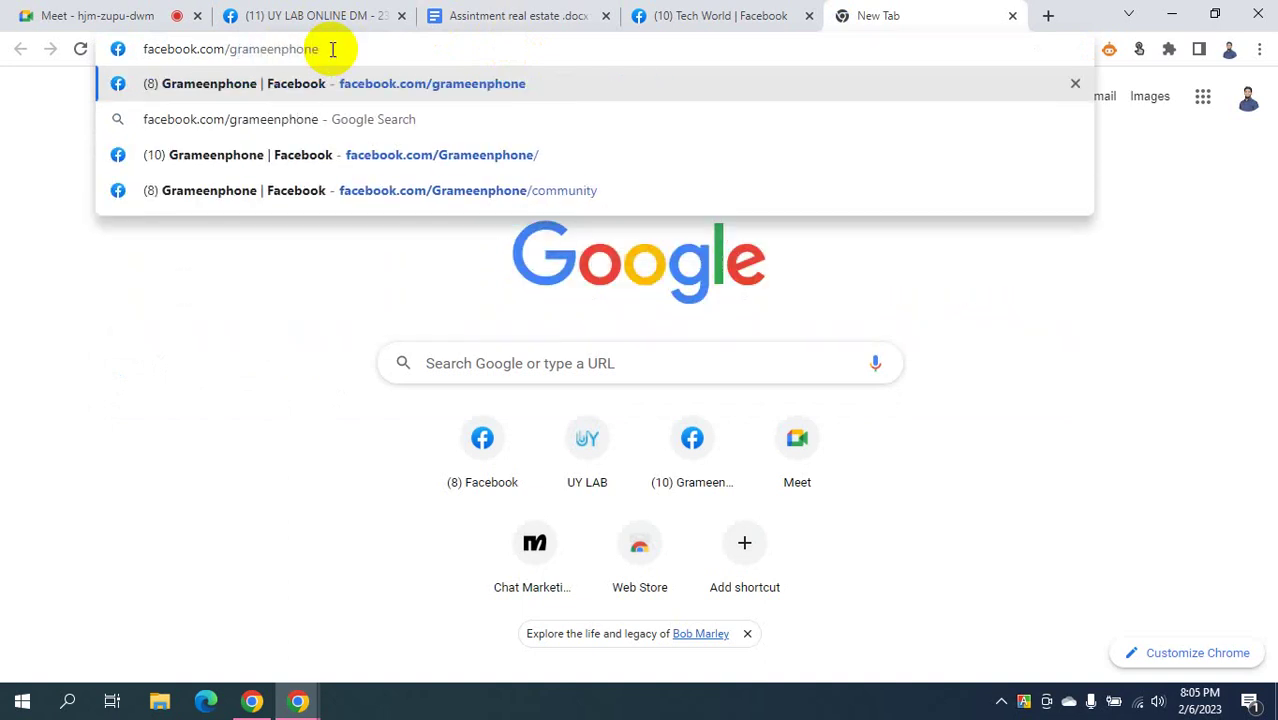
key("Return")
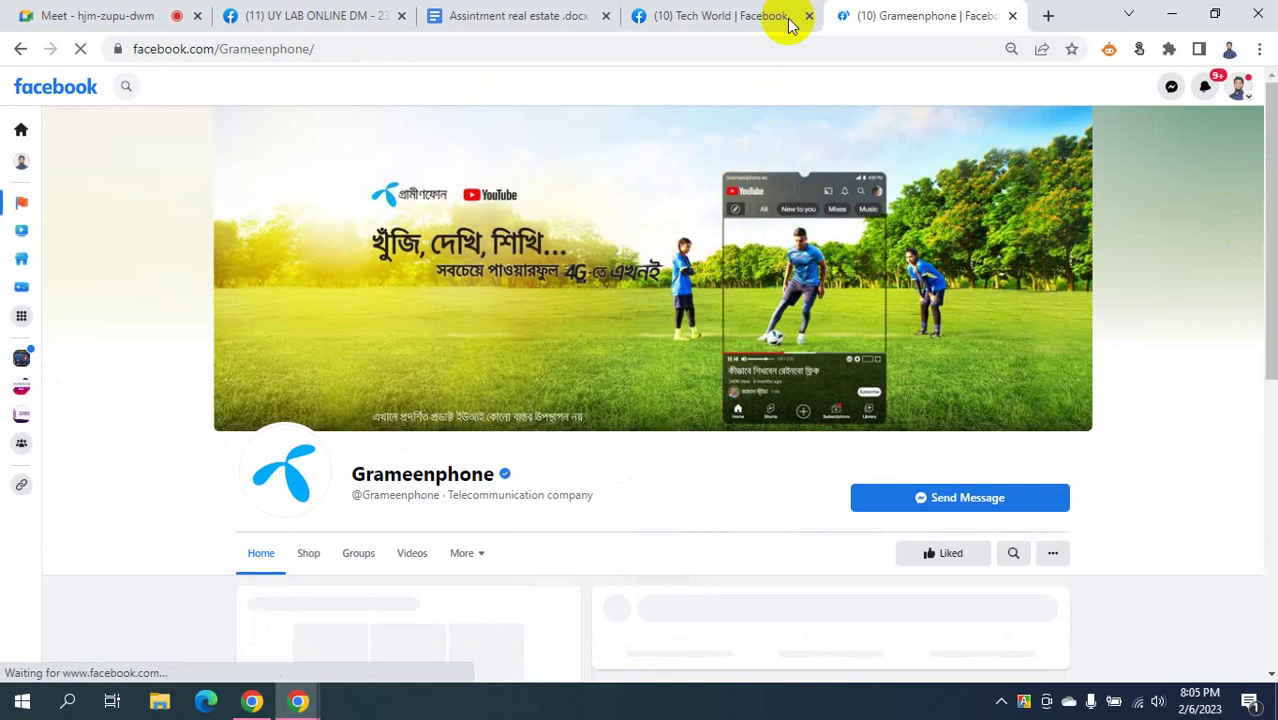
- Switch back to the Tech World tab and open another blank tab for a web search
left_click(722, 15)
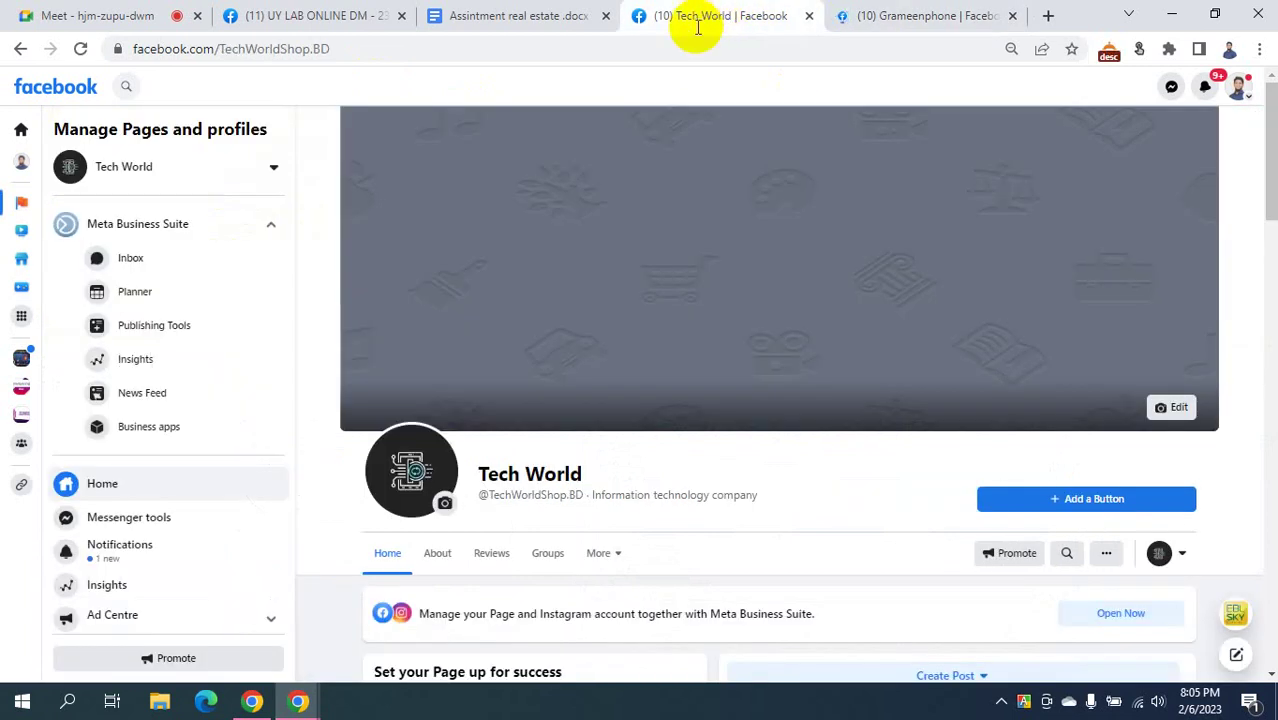
left_click(1048, 15)
left_click(559, 46)
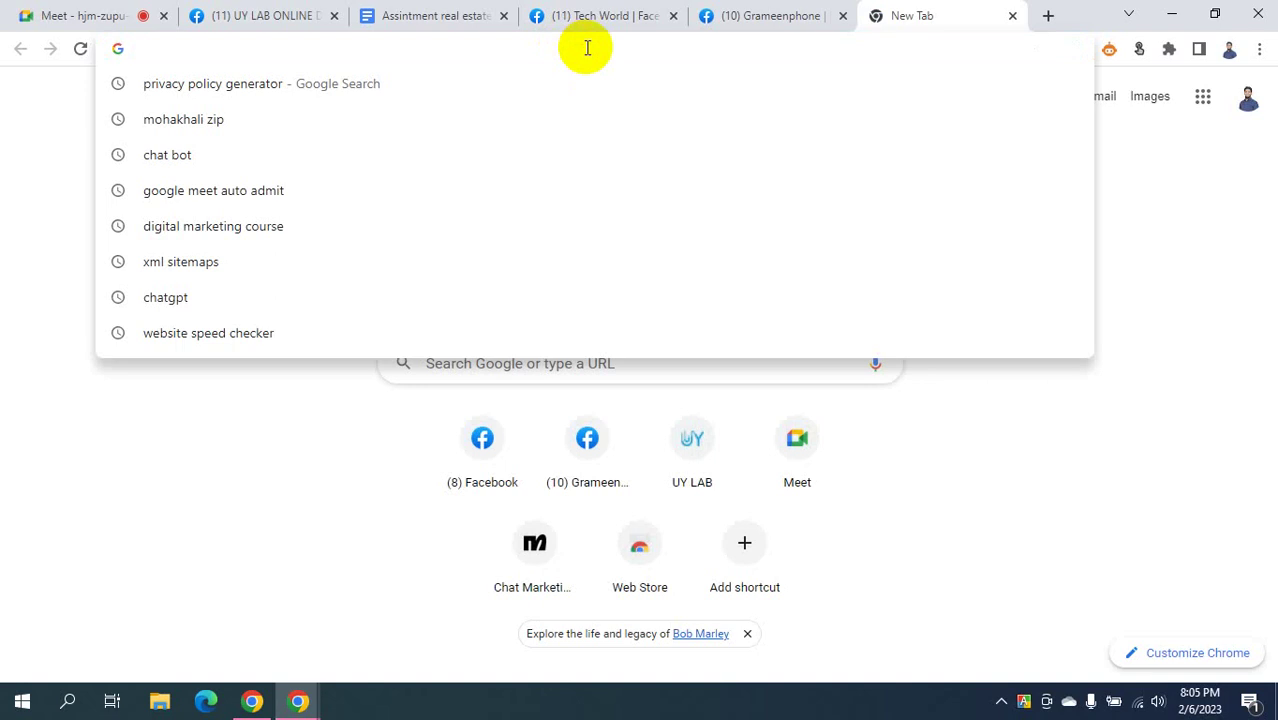
- Search Google for 'facebook cover' photo size and highlight the size requirements snippet
type("fac")
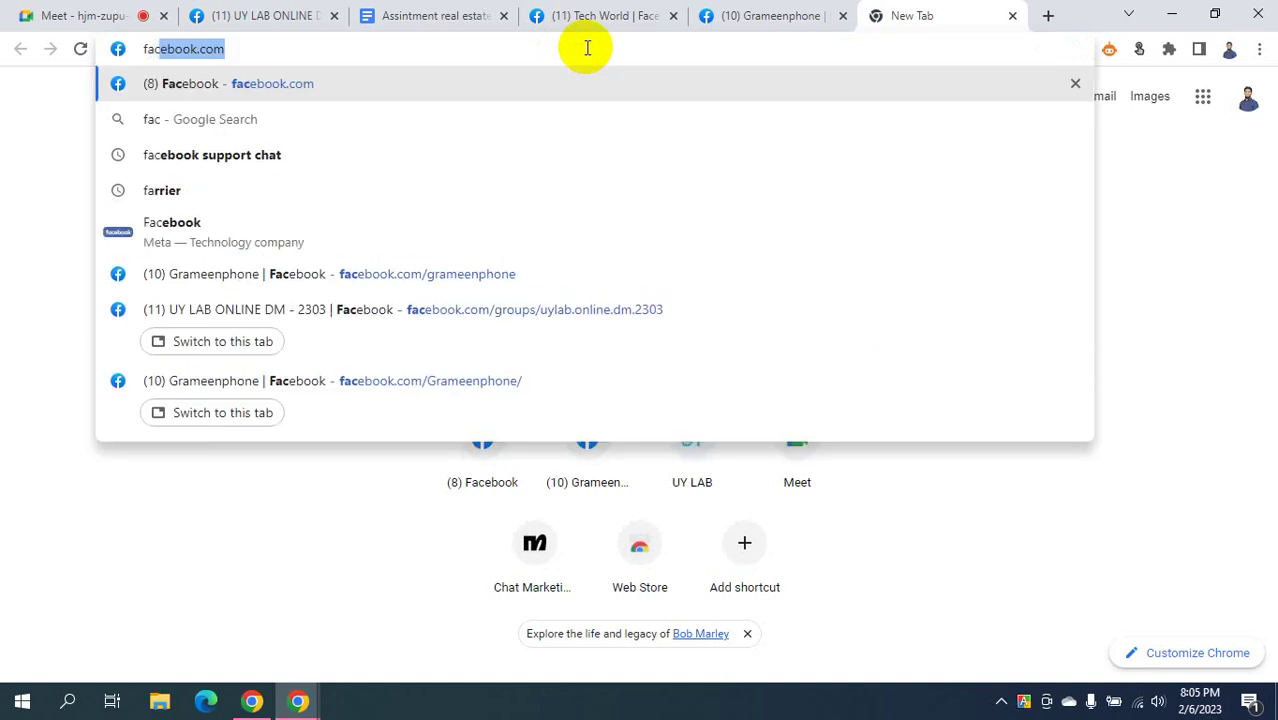
type("ebook cover")
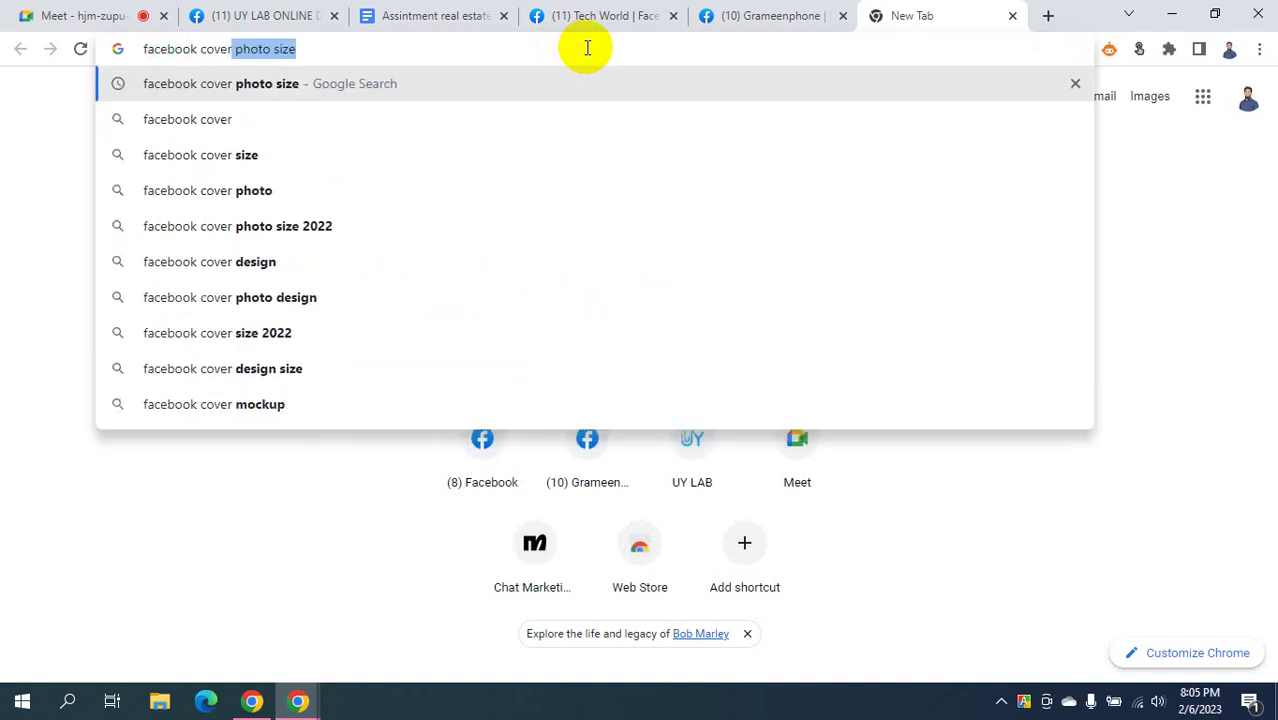
key("Return")
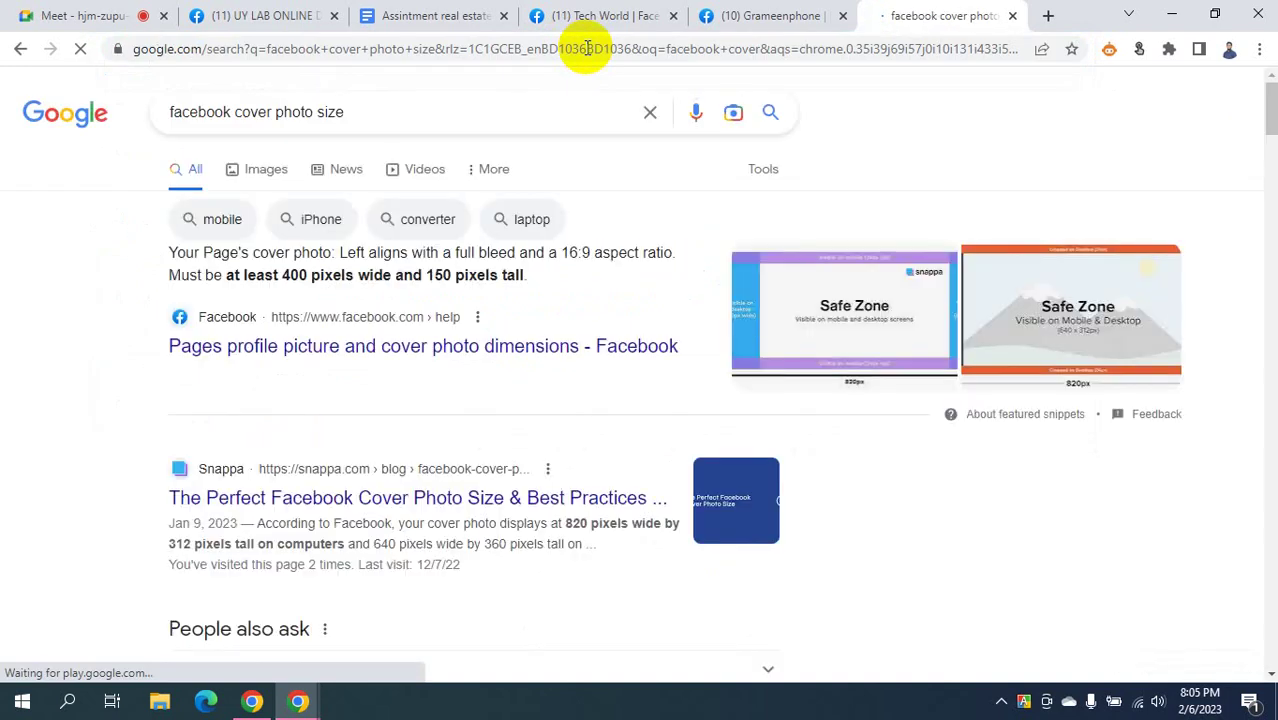
left_click_drag(535, 298, 128, 286)
scroll(750, 229, "down", 3)
scroll(840, 218, "up", 3)
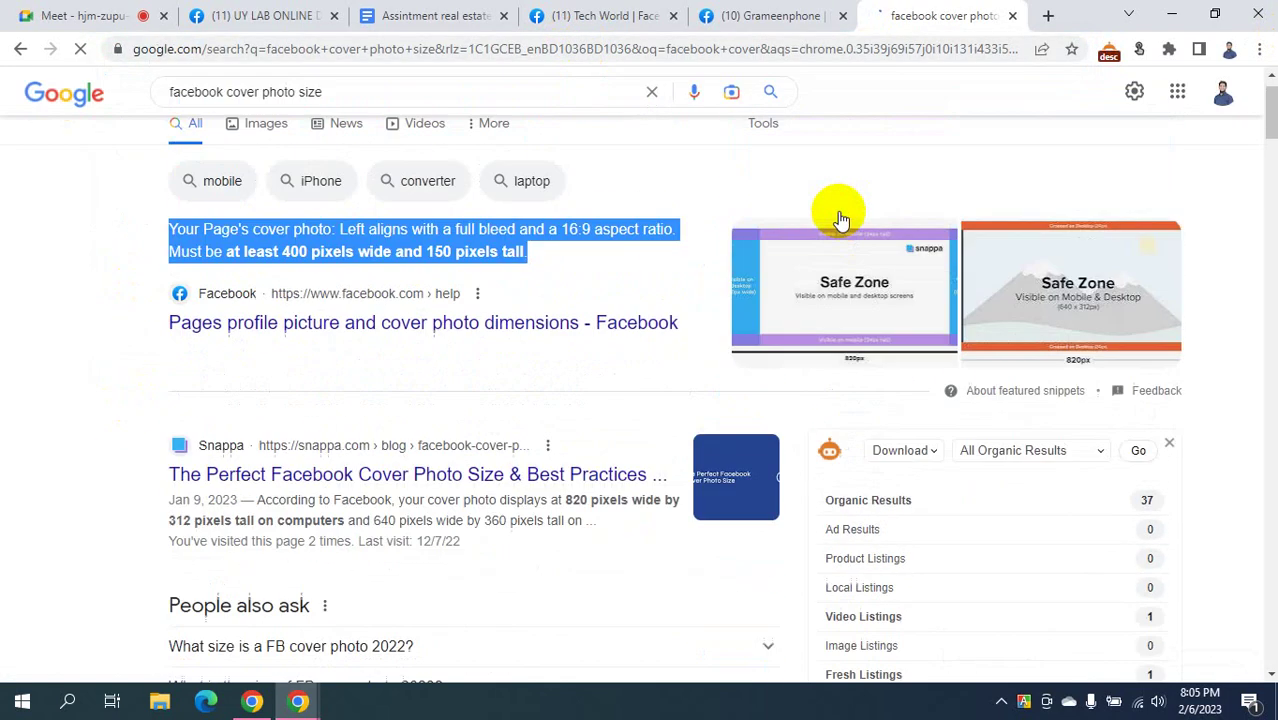
- Open the Snappa cover size safe zone article in a new tab, view it, and return to the results
left_click(850, 314)
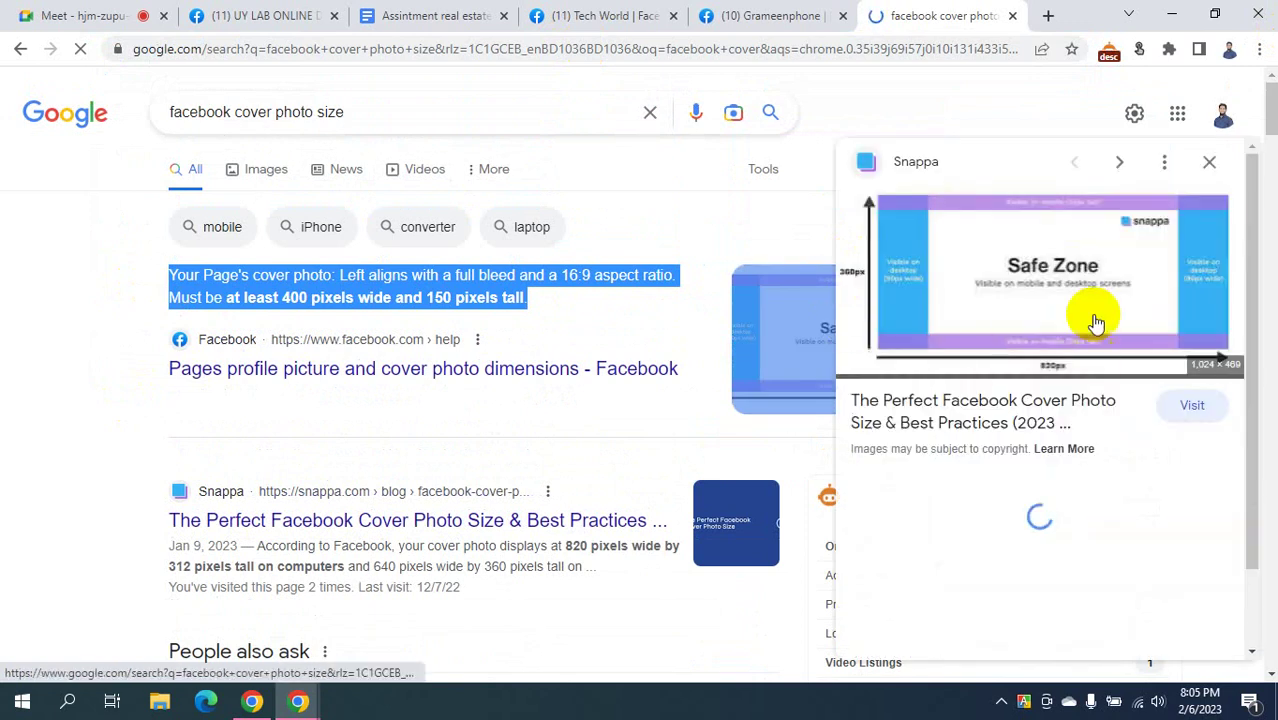
right_click(1090, 270)
left_click(1100, 286)
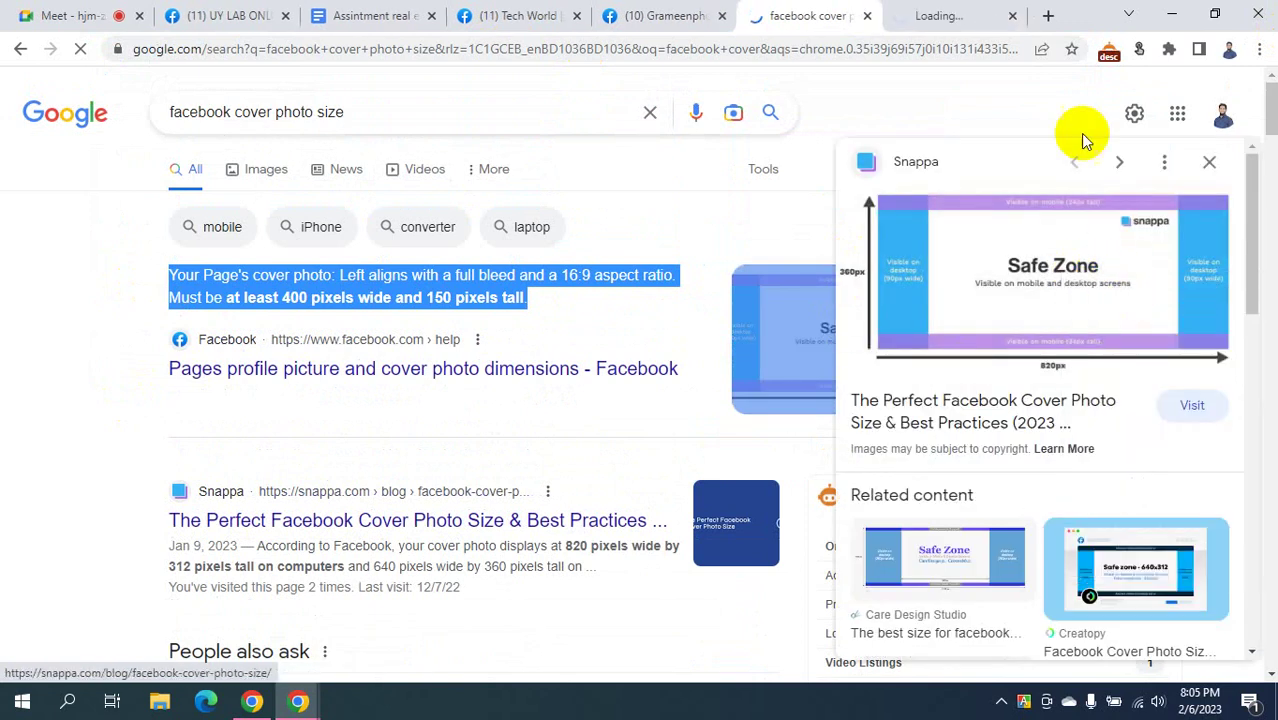
left_click(950, 15)
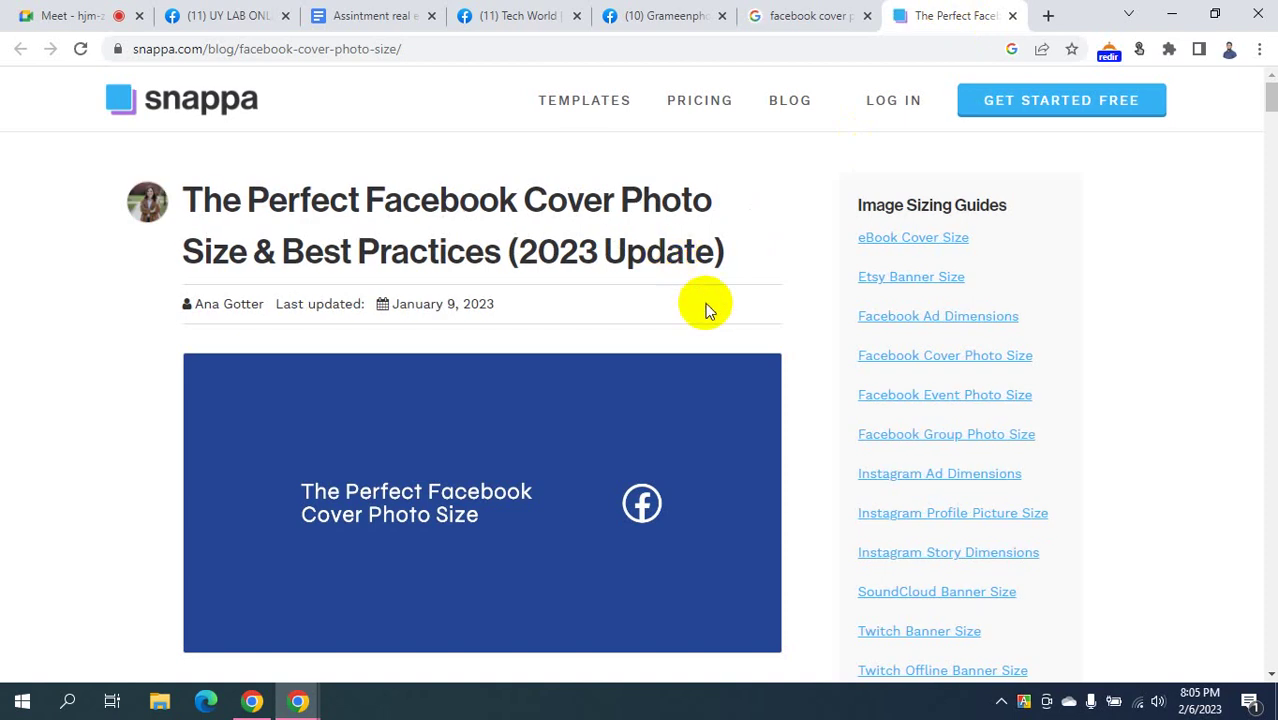
scroll(706, 310, "down", 15)
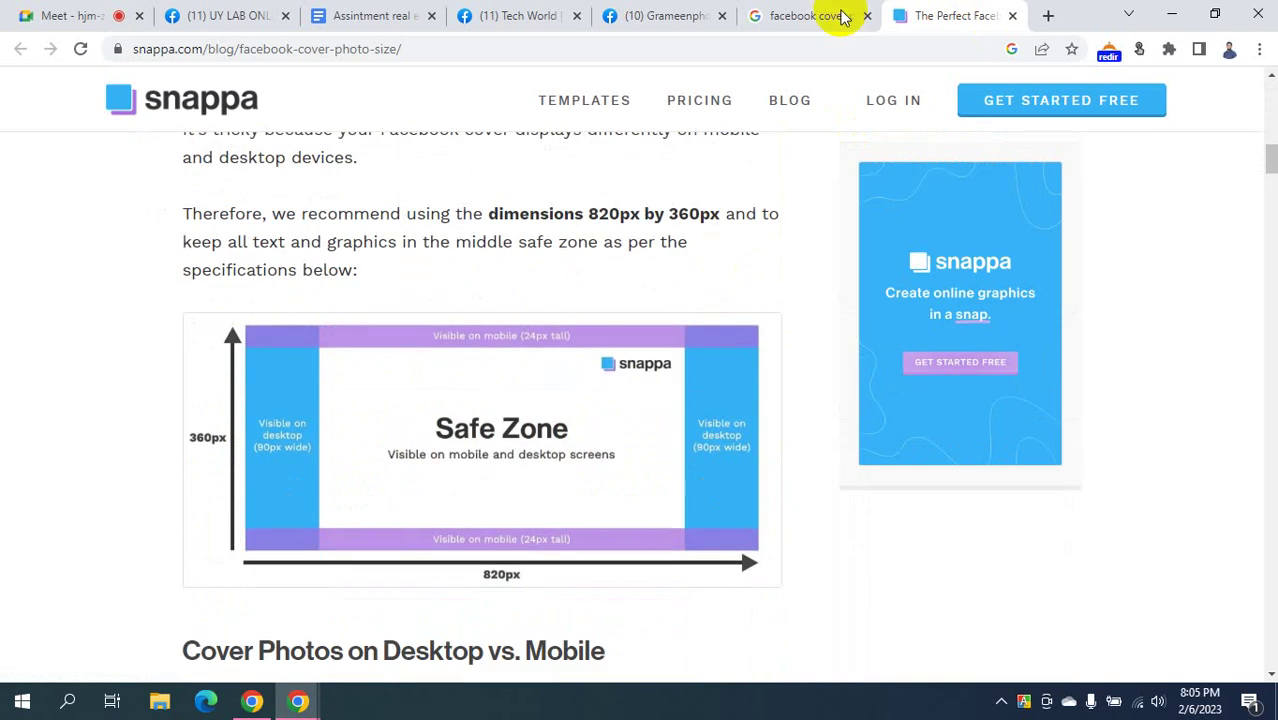
left_click(810, 15)
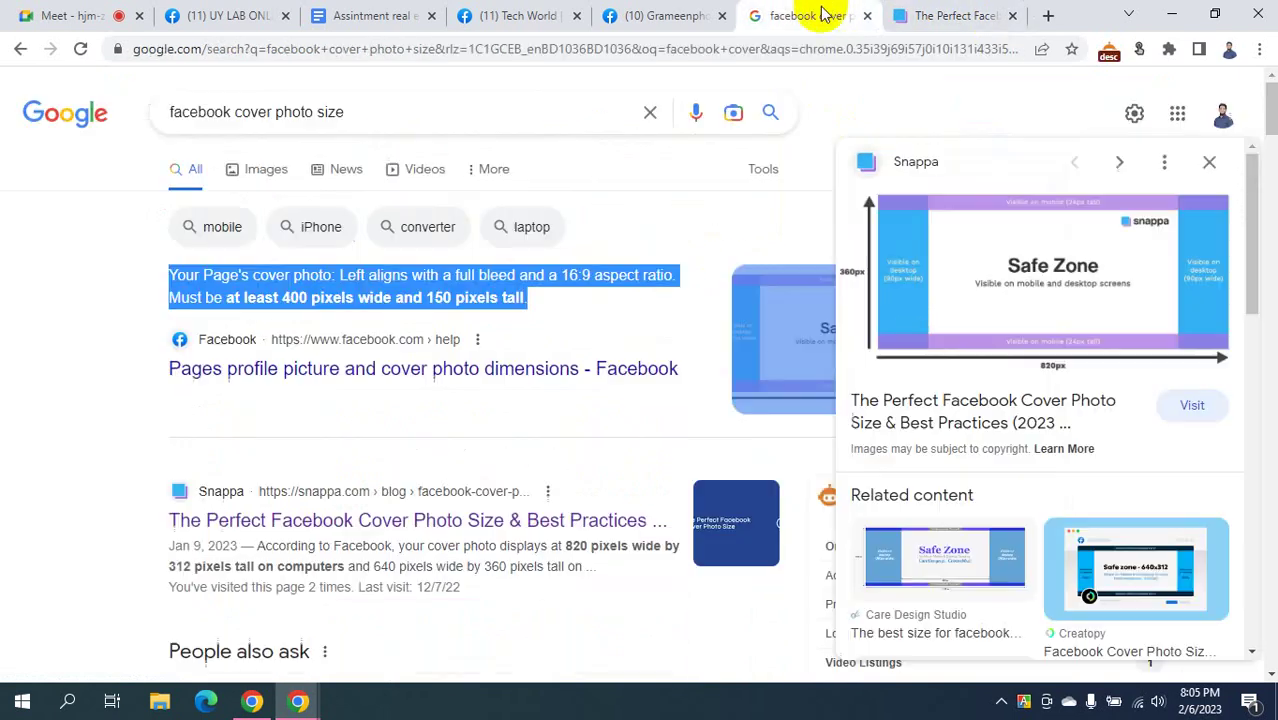
- Open the Snappa cover image link in two more tabs, returning to the search results
right_click(1015, 250)
left_click(1085, 260)
left_click(956, 14)
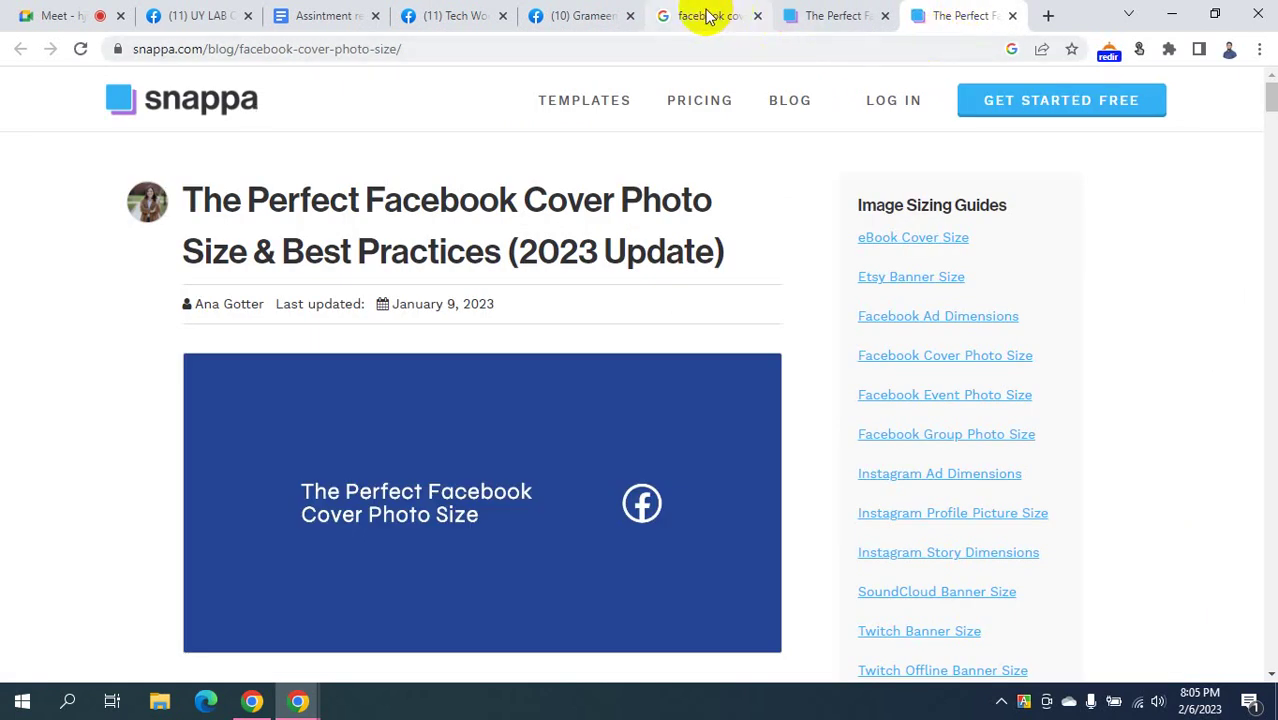
left_click(708, 17)
left_click(1060, 248)
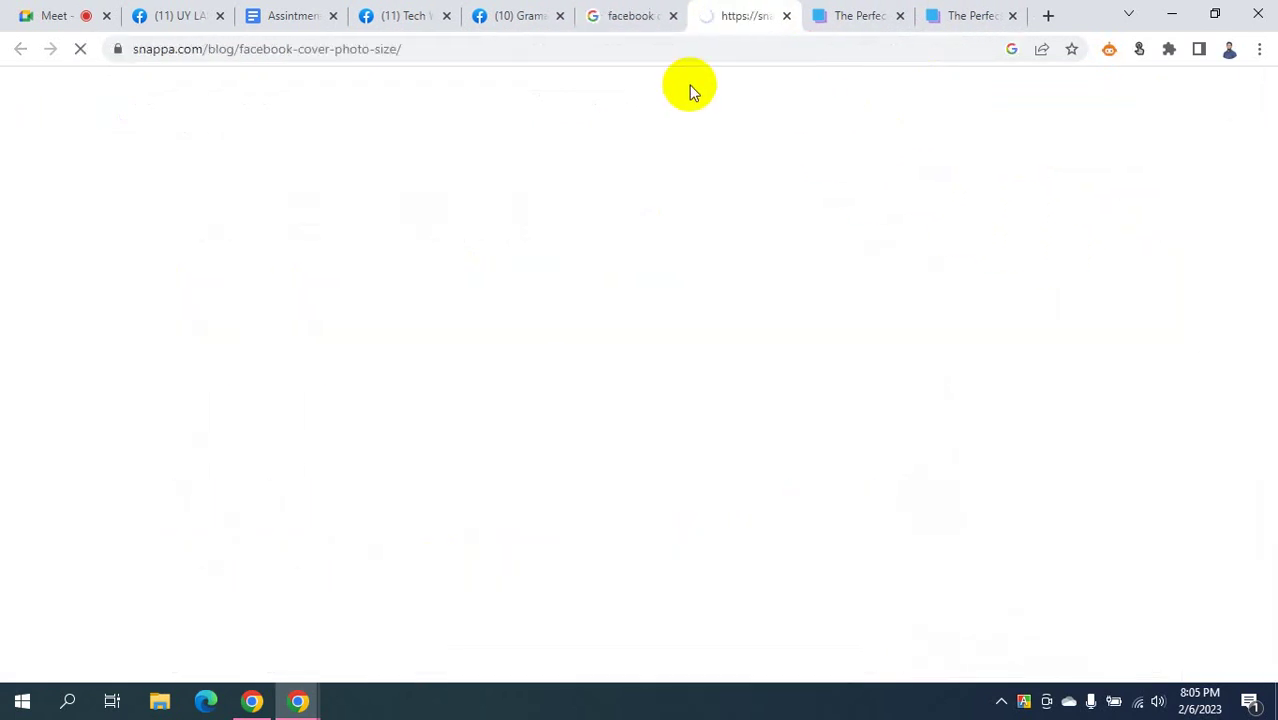
left_click(625, 15)
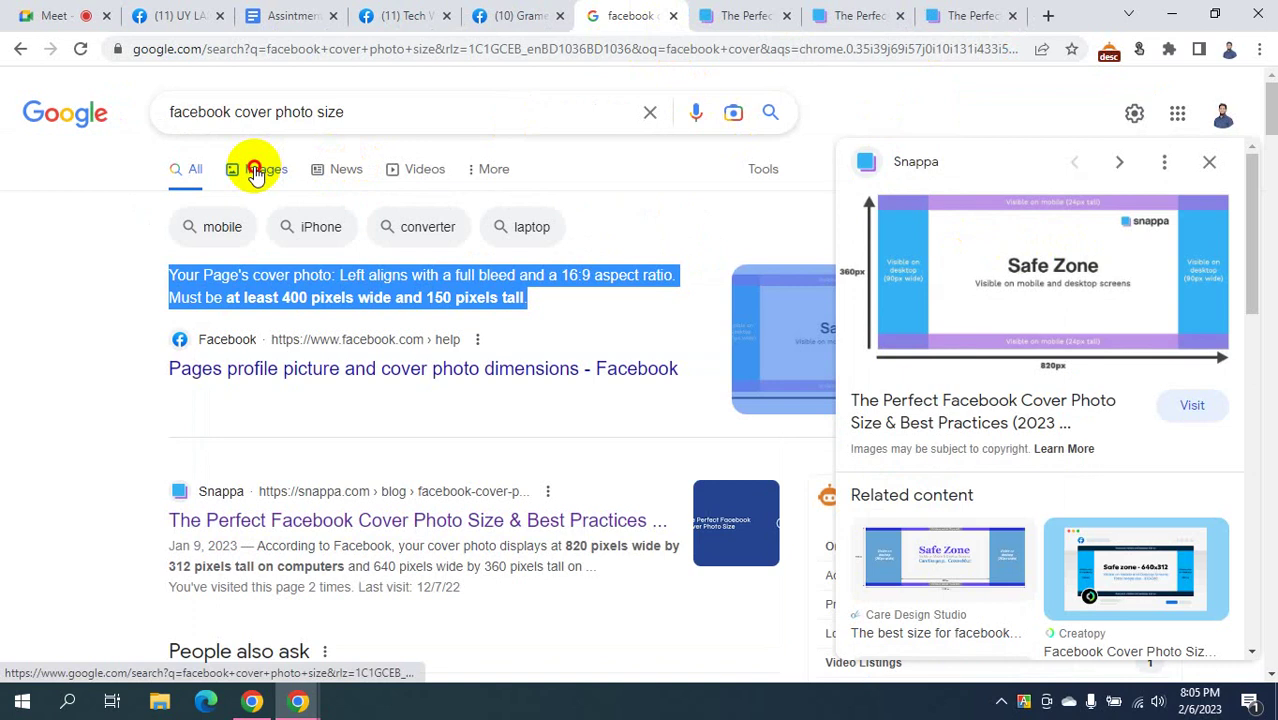
- Open the Snappa safe zone thumbnail from Image results in a new tab, then go back to All results
left_click(295, 172)
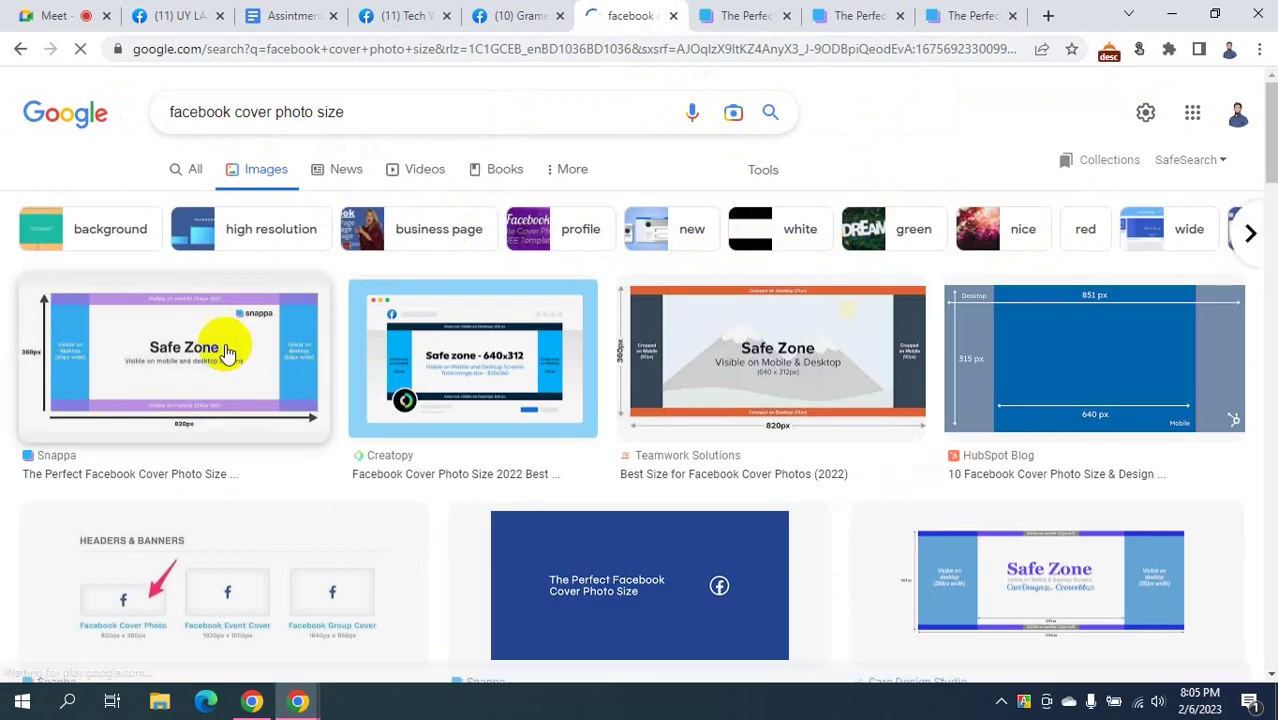
right_click(177, 345)
left_click(258, 359)
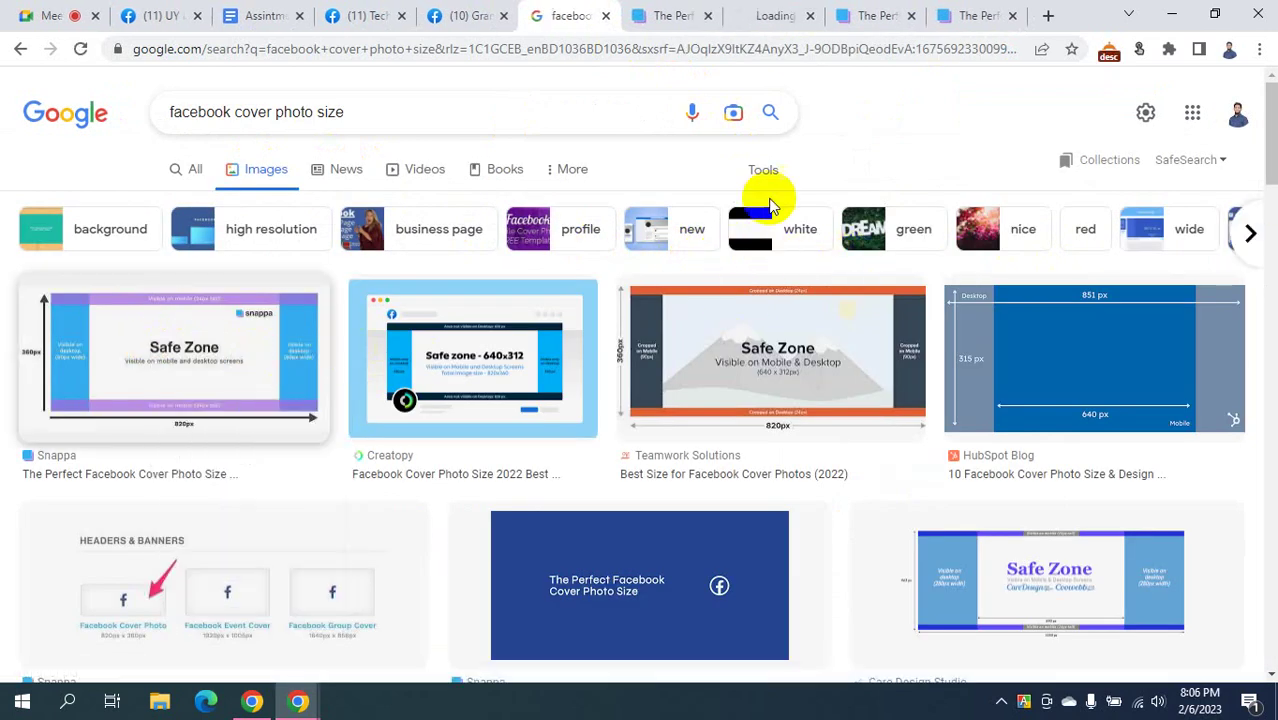
left_click(770, 18)
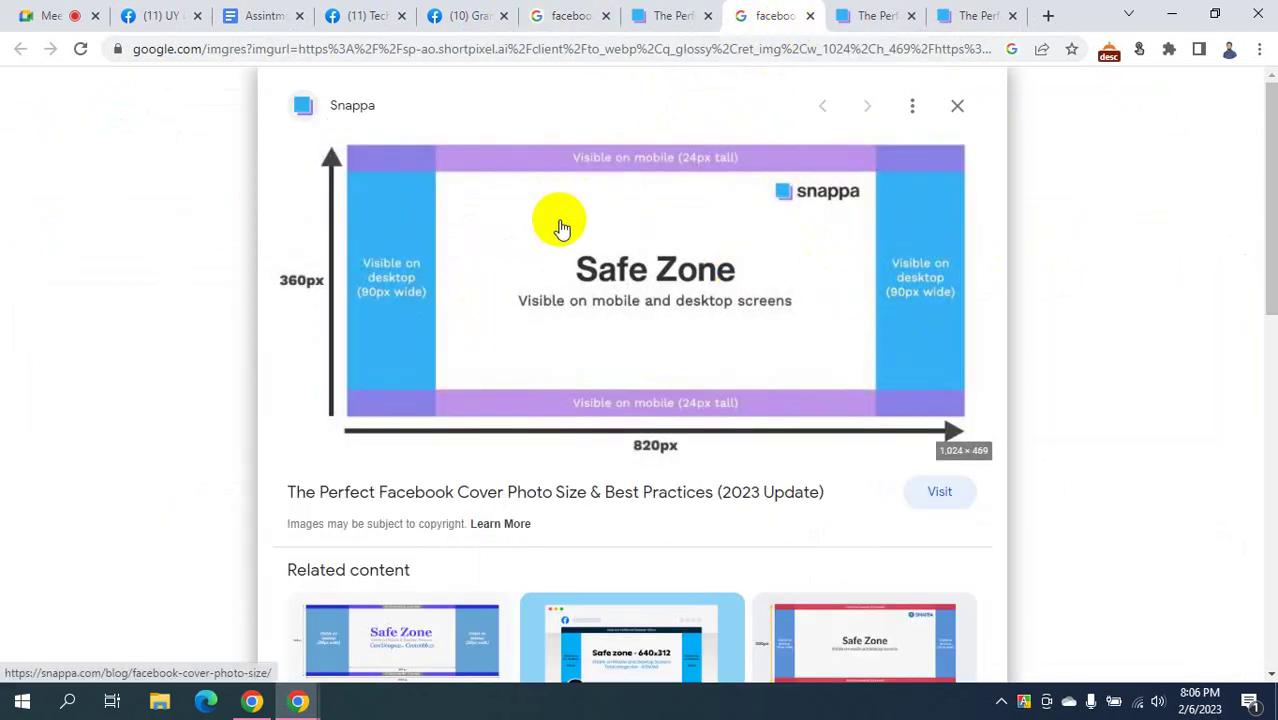
left_click(565, 16)
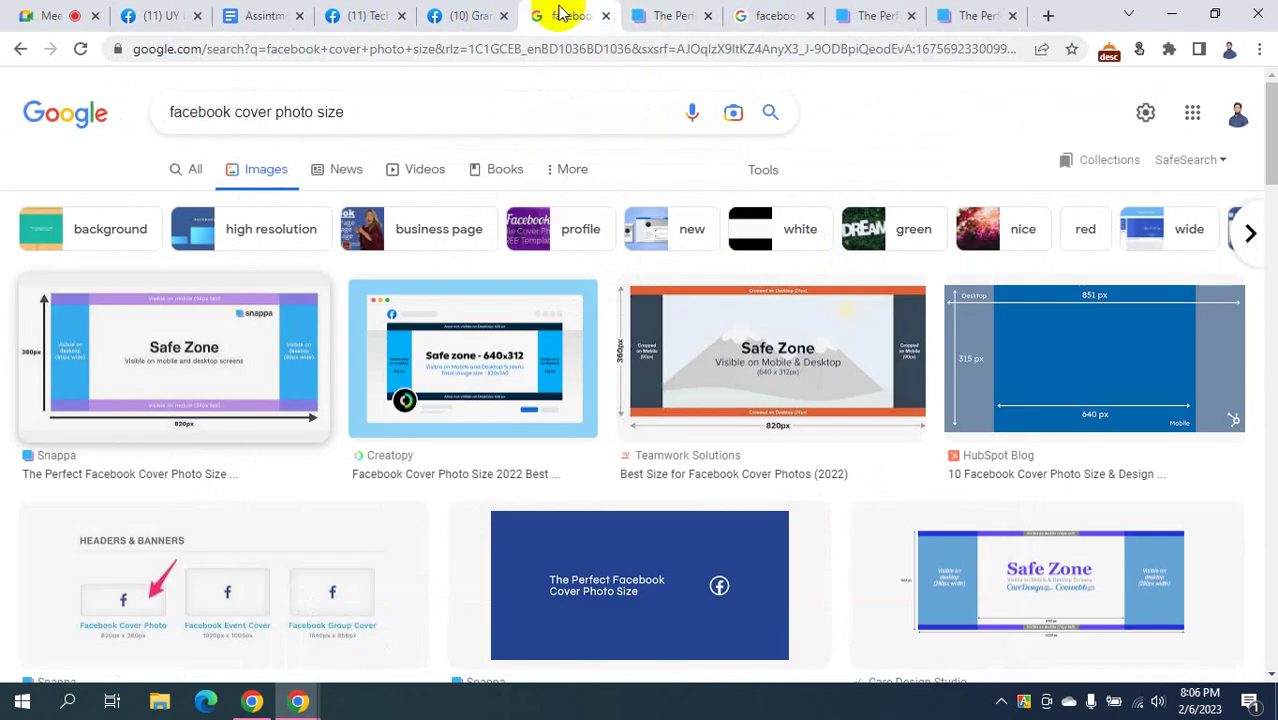
left_click(20, 48)
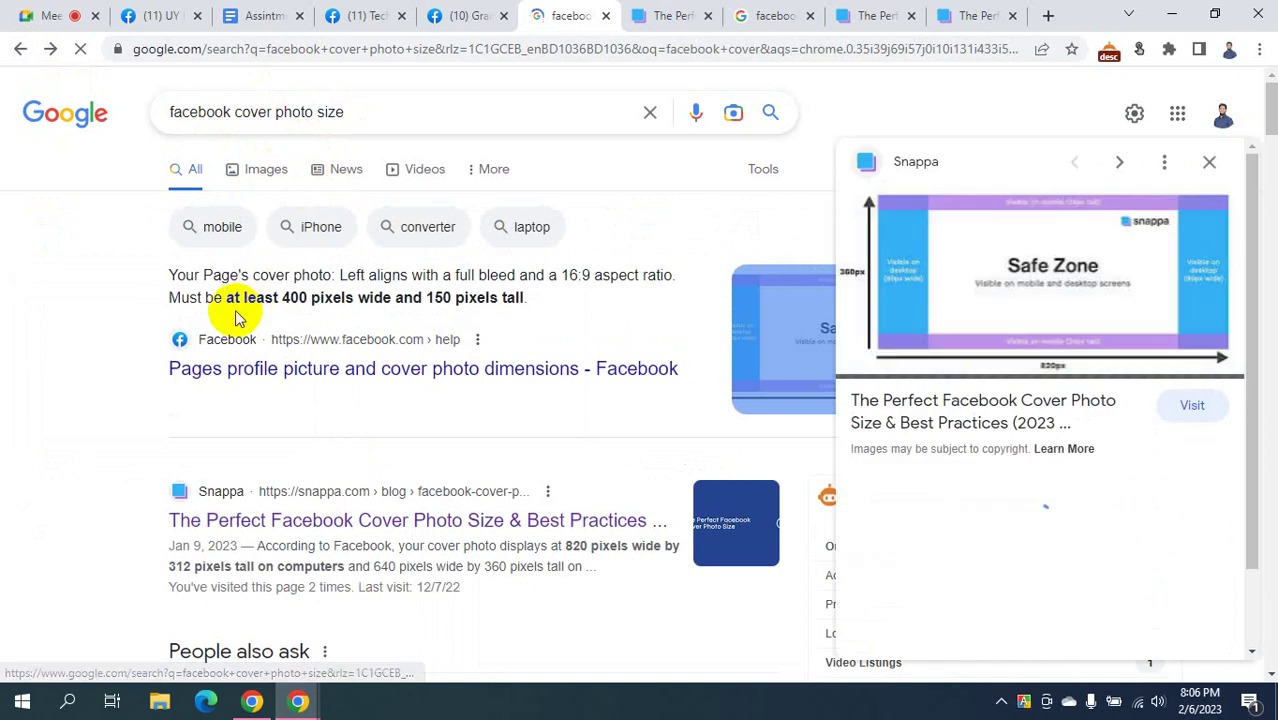
scroll(350, 243, "down", 4)
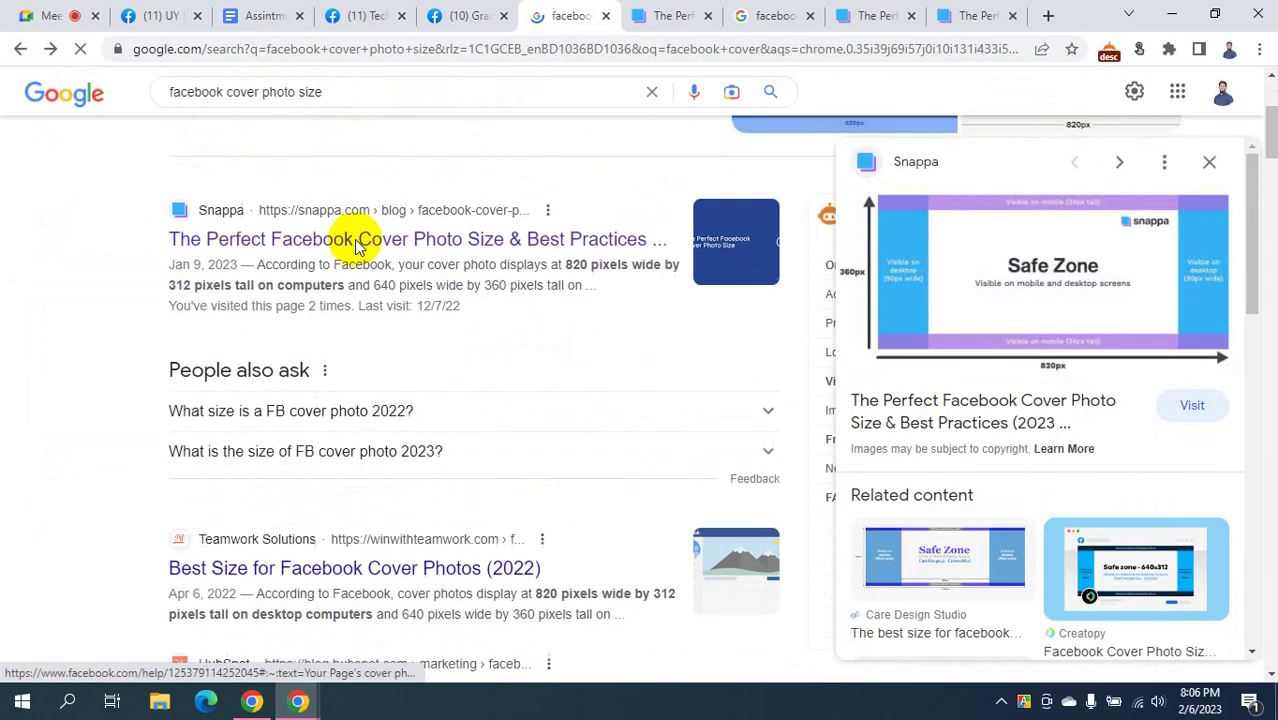
scroll(350, 245, "up", 4)
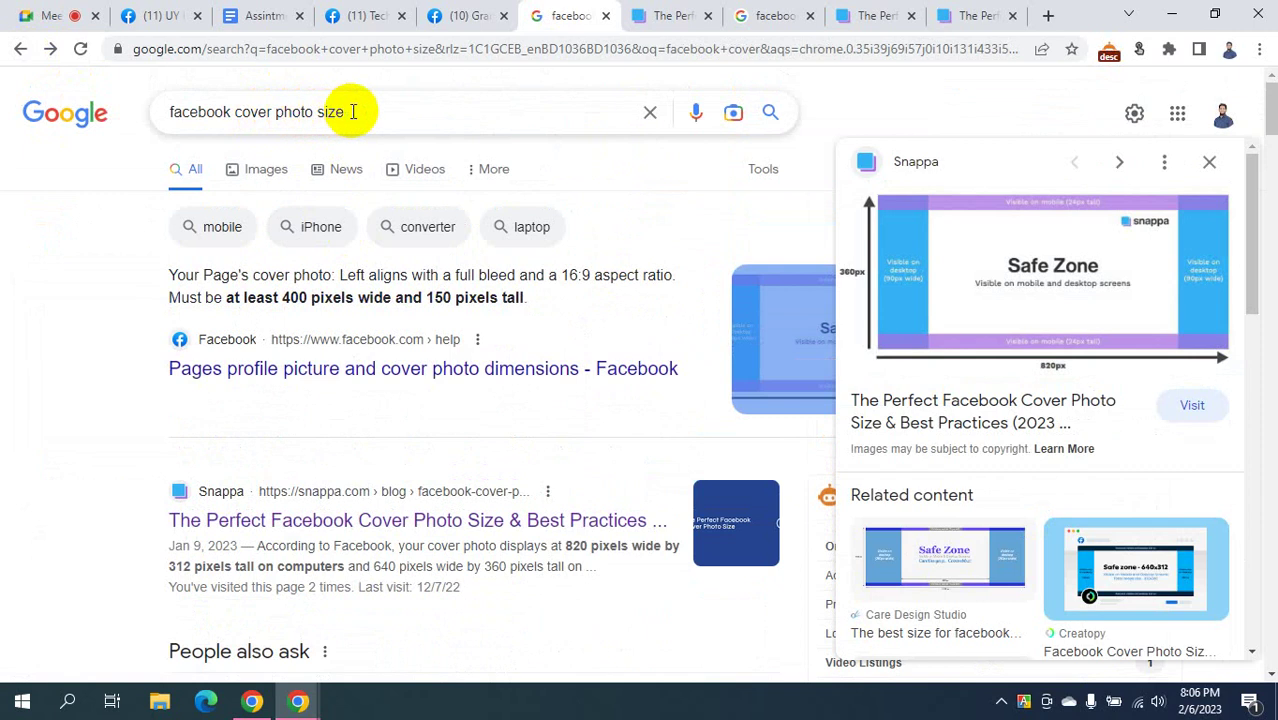
- Search 'facebook cover photo size mobile' and highlight the 640 by 360 mobile dimensions
left_click(350, 112)
type("m")
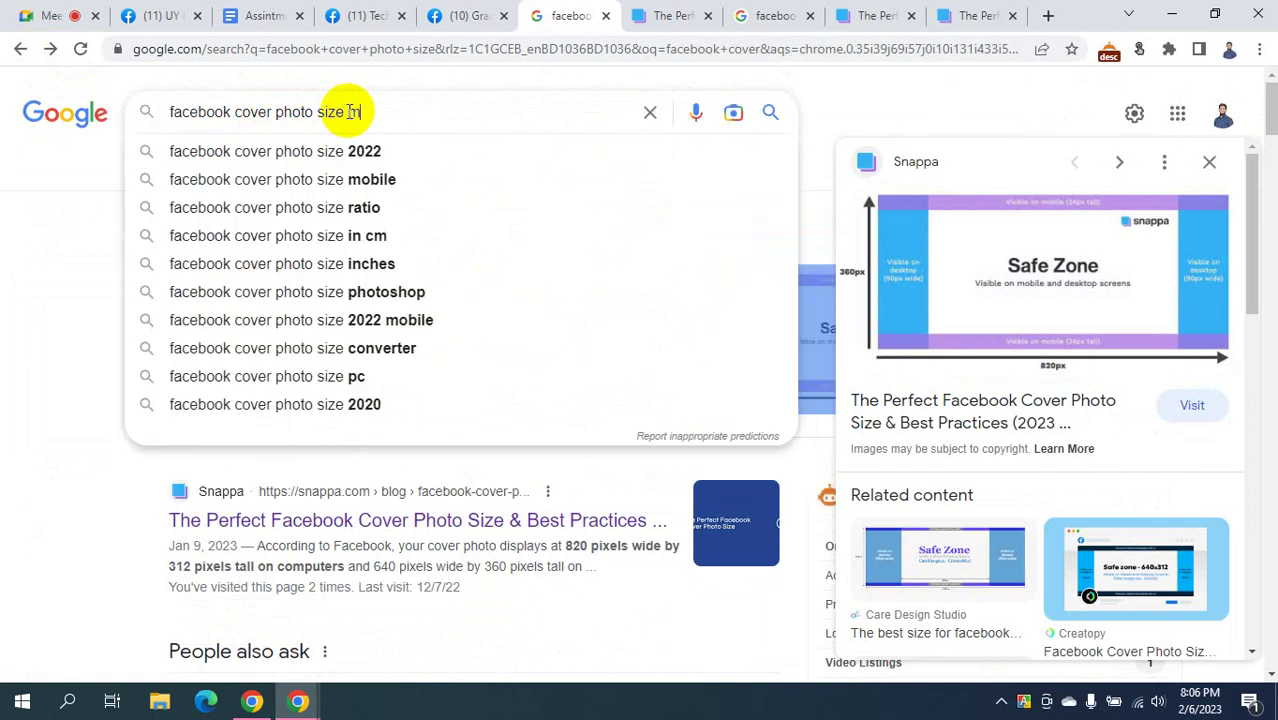
type("obile")
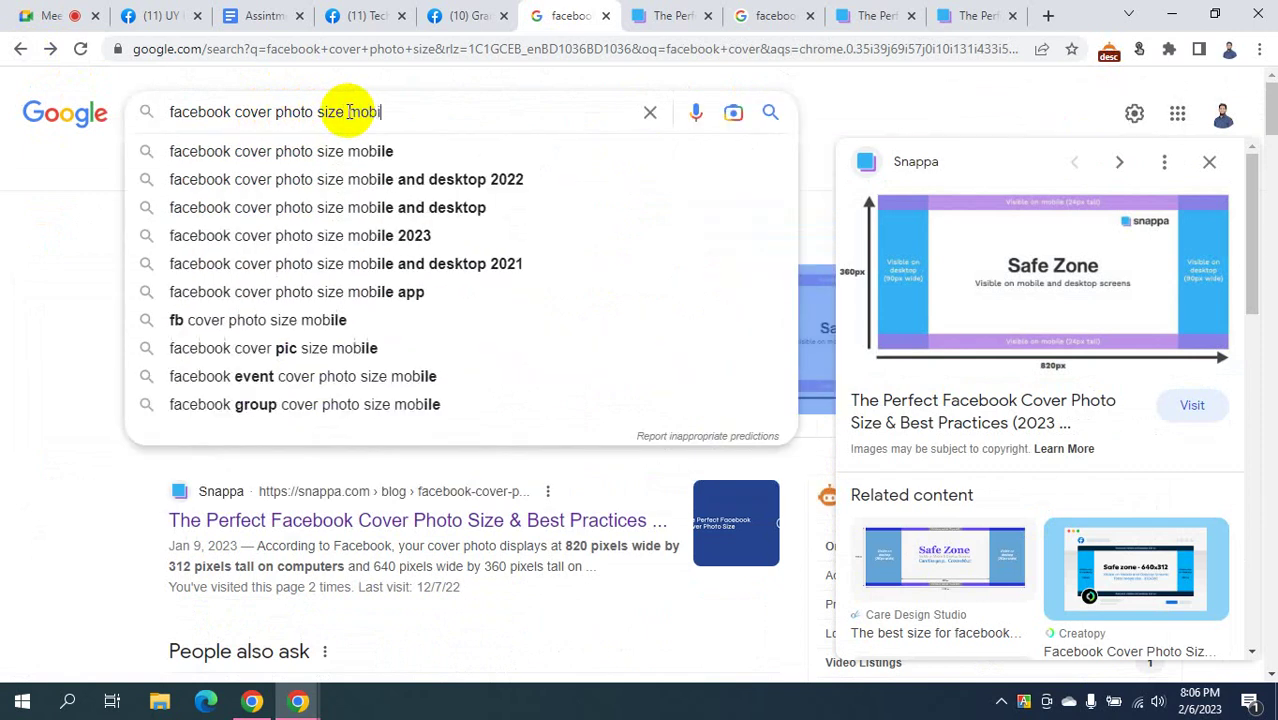
key("Return")
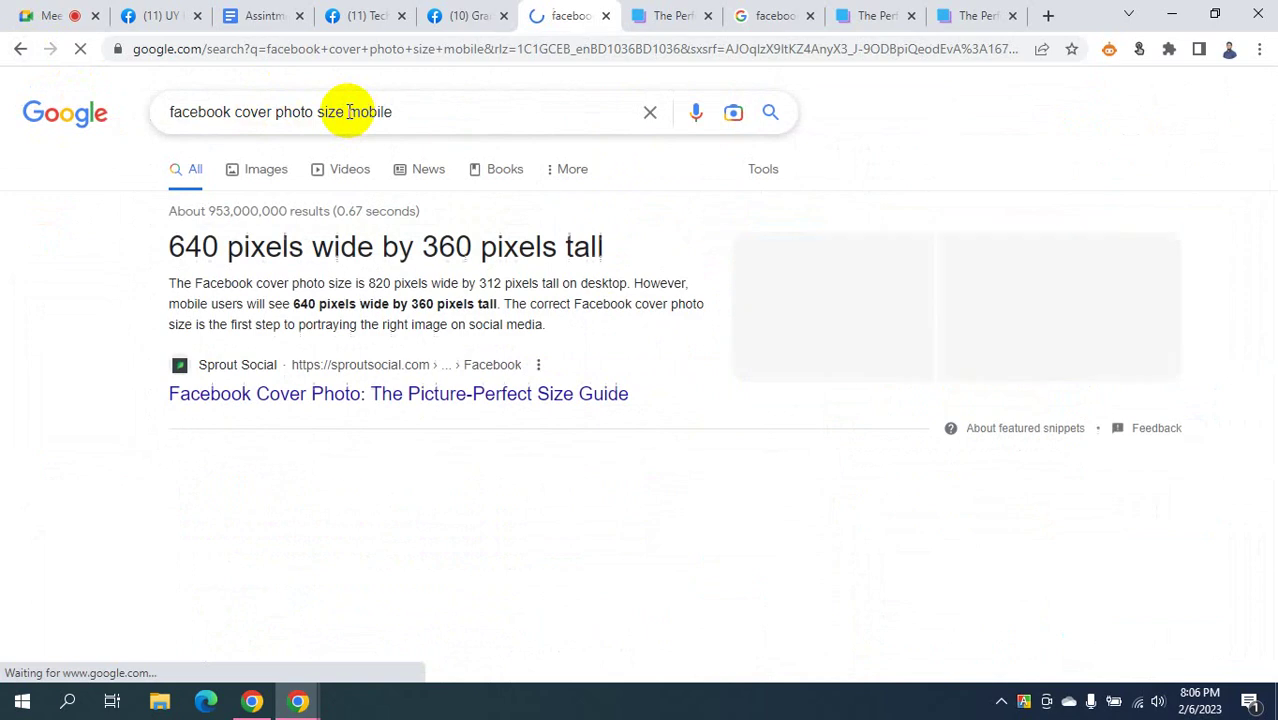
left_click_drag(480, 246, 121, 240)
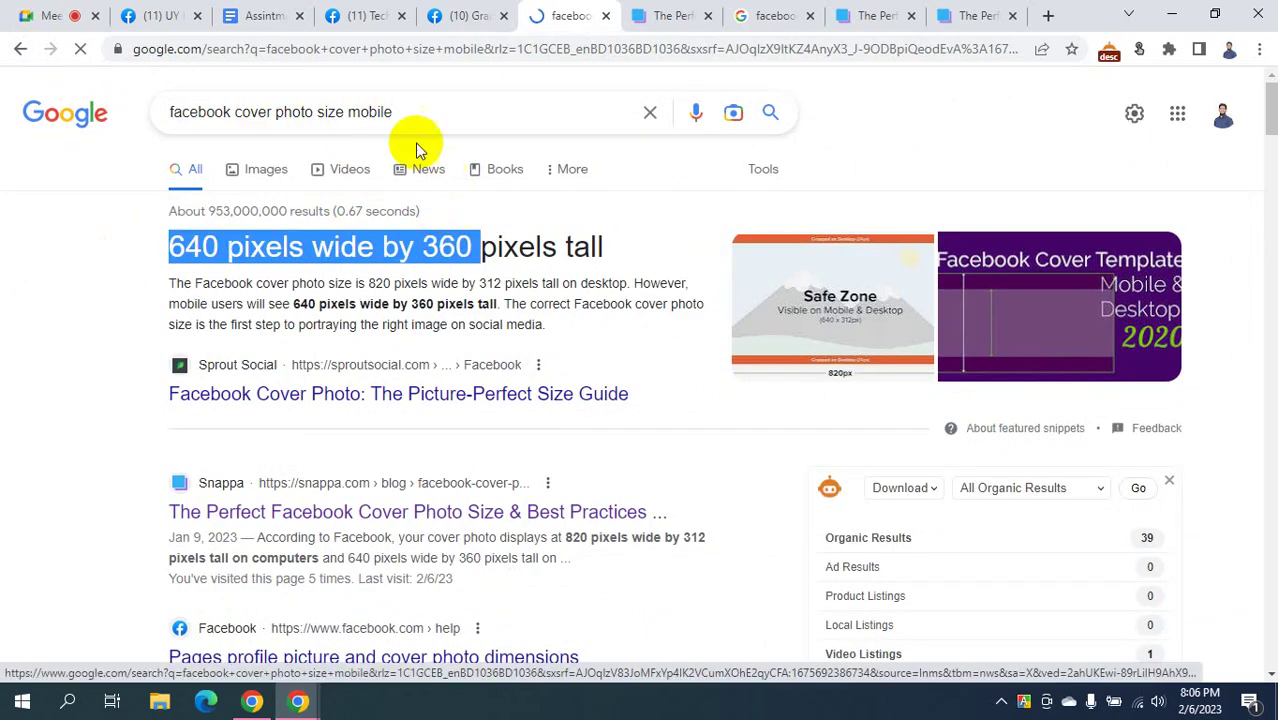
- Replace 'mobile' with 'desktop' in the query and highlight the desktop cover photo size snippet
left_click(407, 111)
left_click_drag(401, 111, 363, 112)
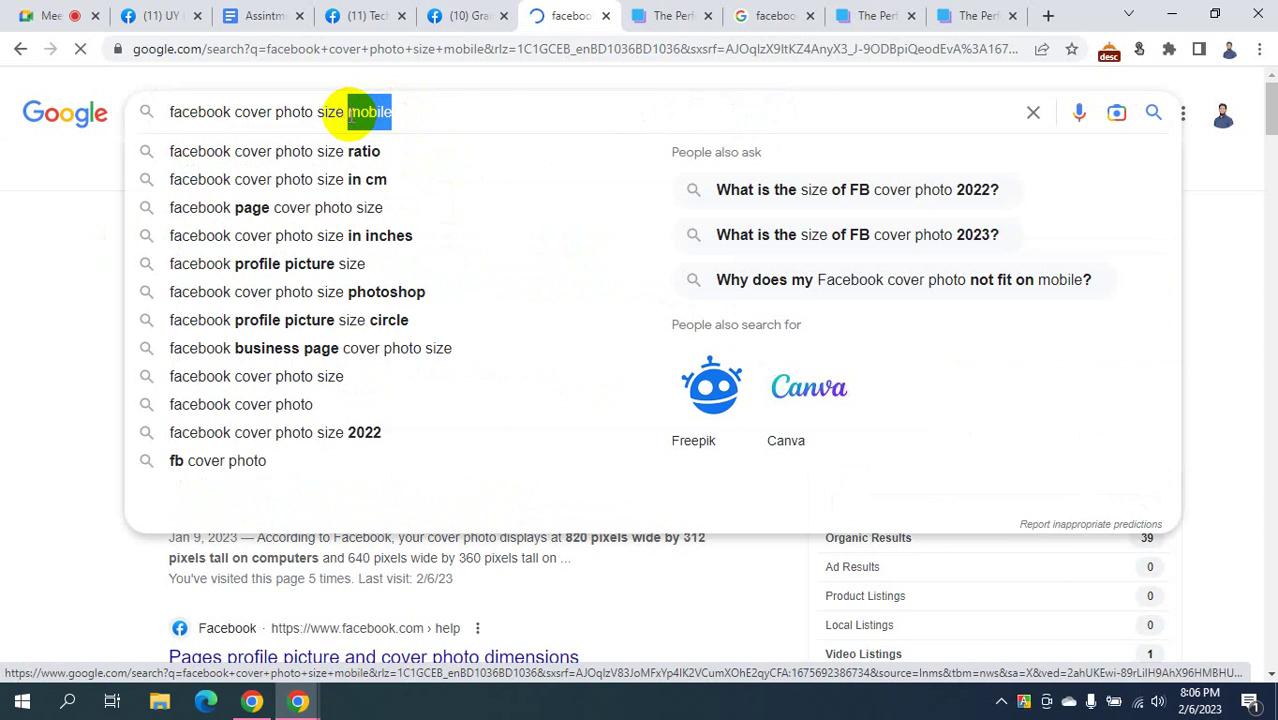
type("desktop")
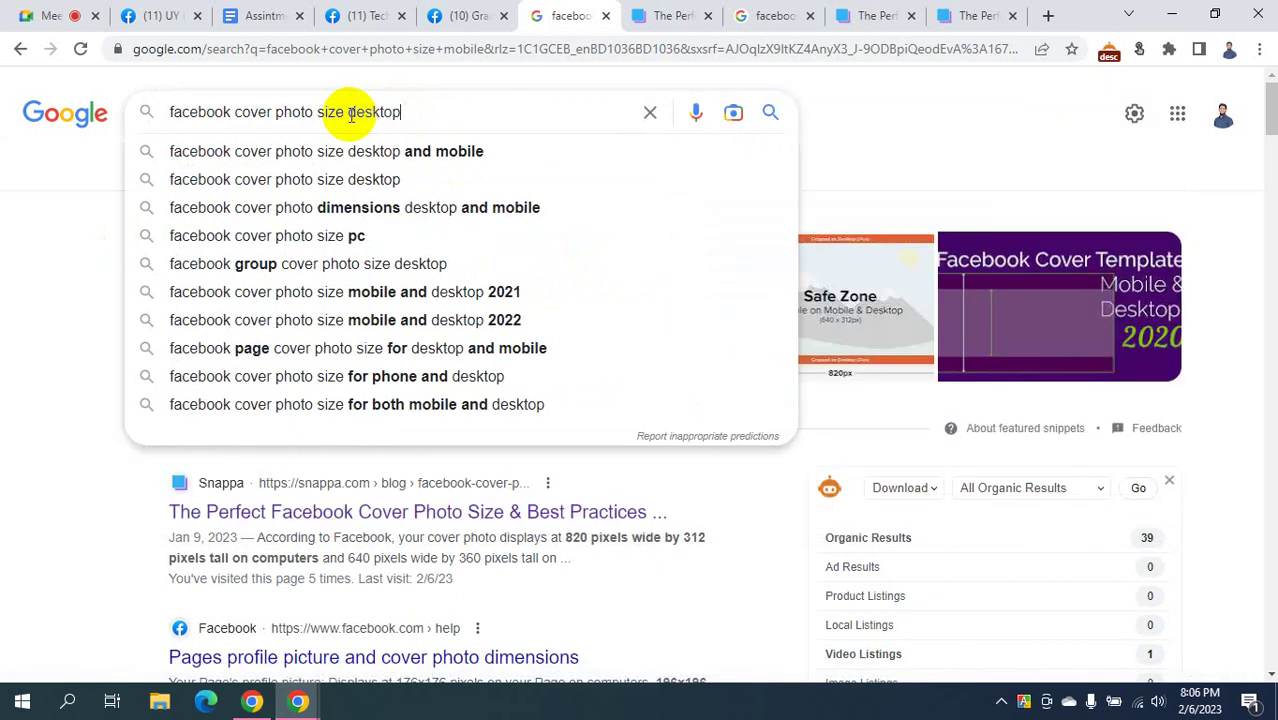
key("Return")
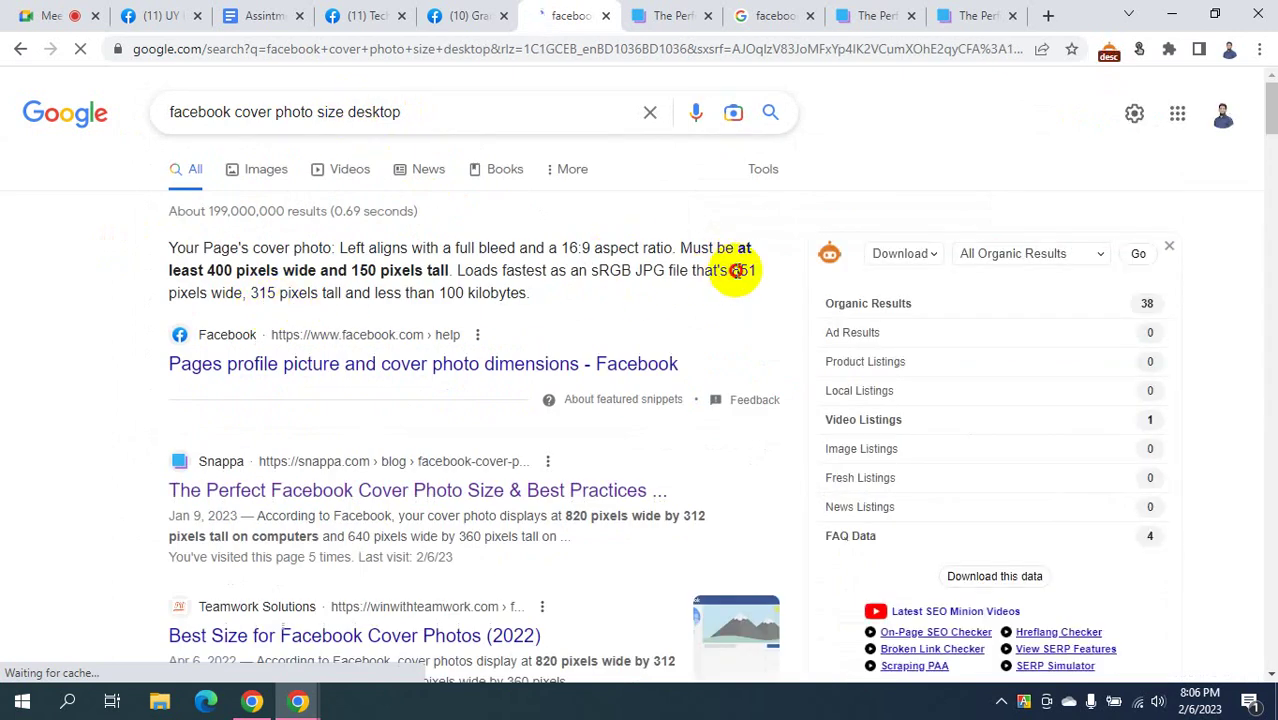
left_click_drag(760, 285, 673, 300)
left_click(283, 298)
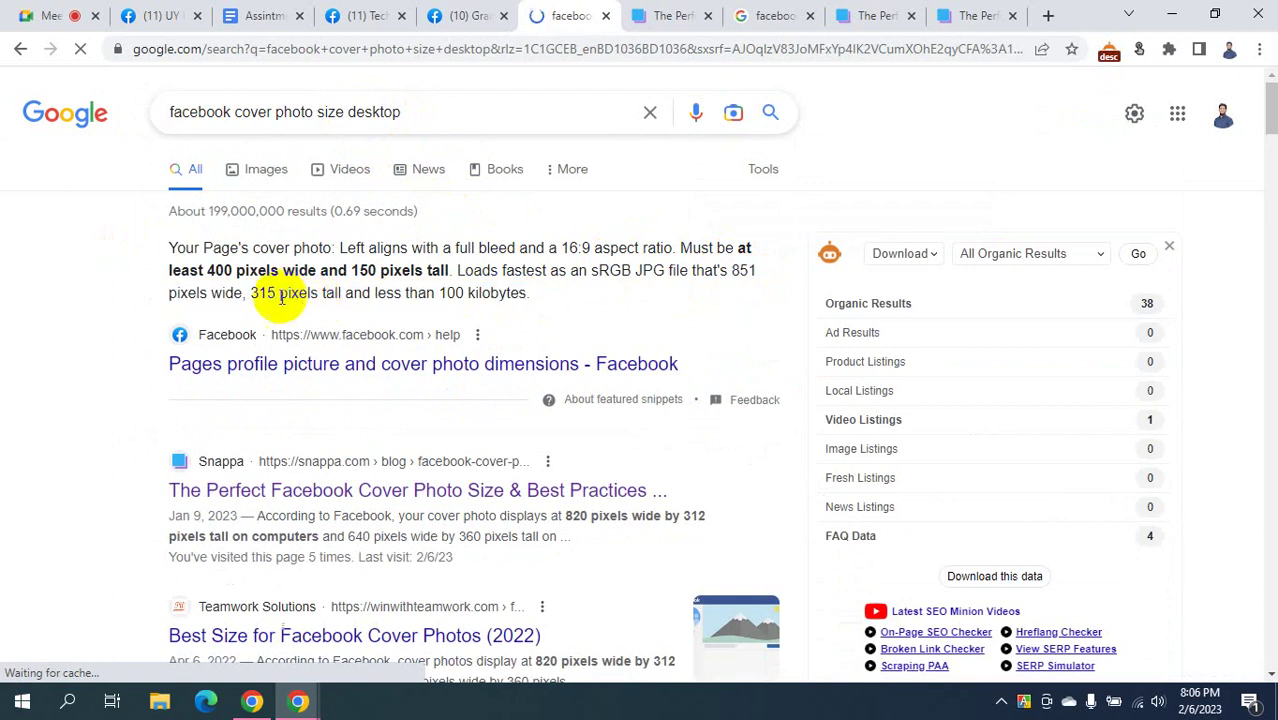
left_click_drag(268, 292, 222, 243)
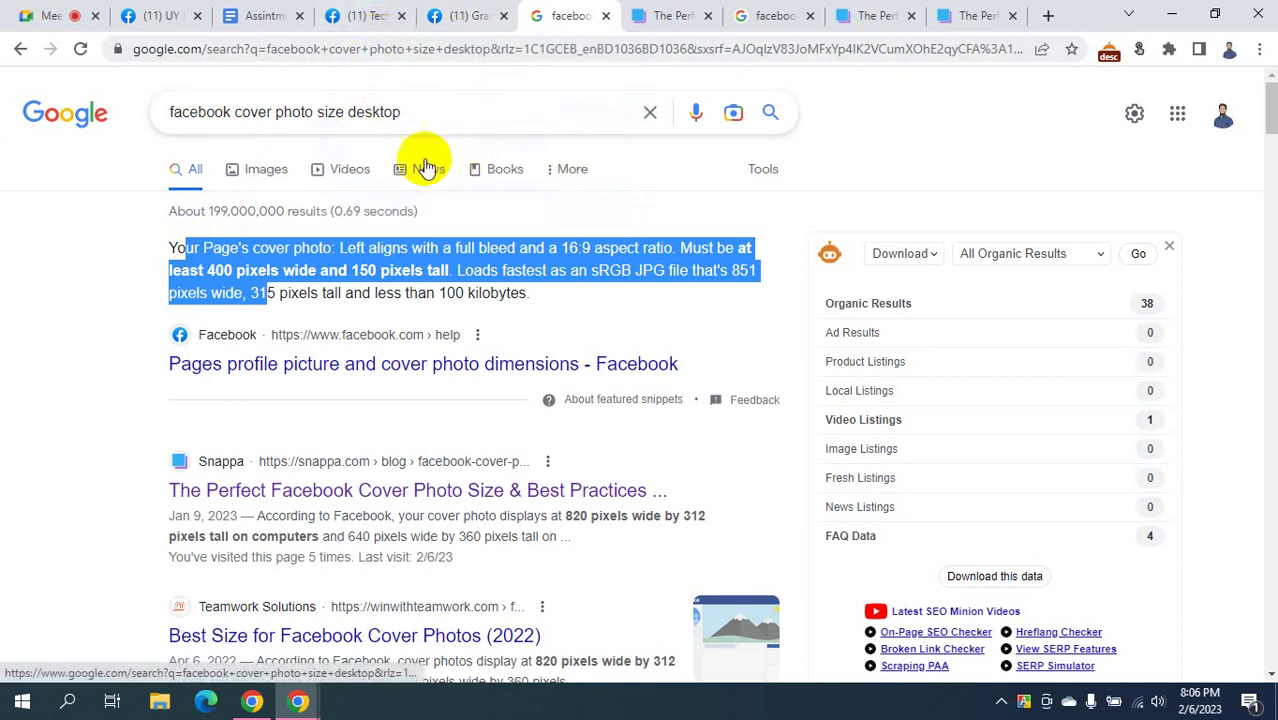
- Move through the Snappa article tabs to the Snappa safe zone image preview
left_click(970, 16)
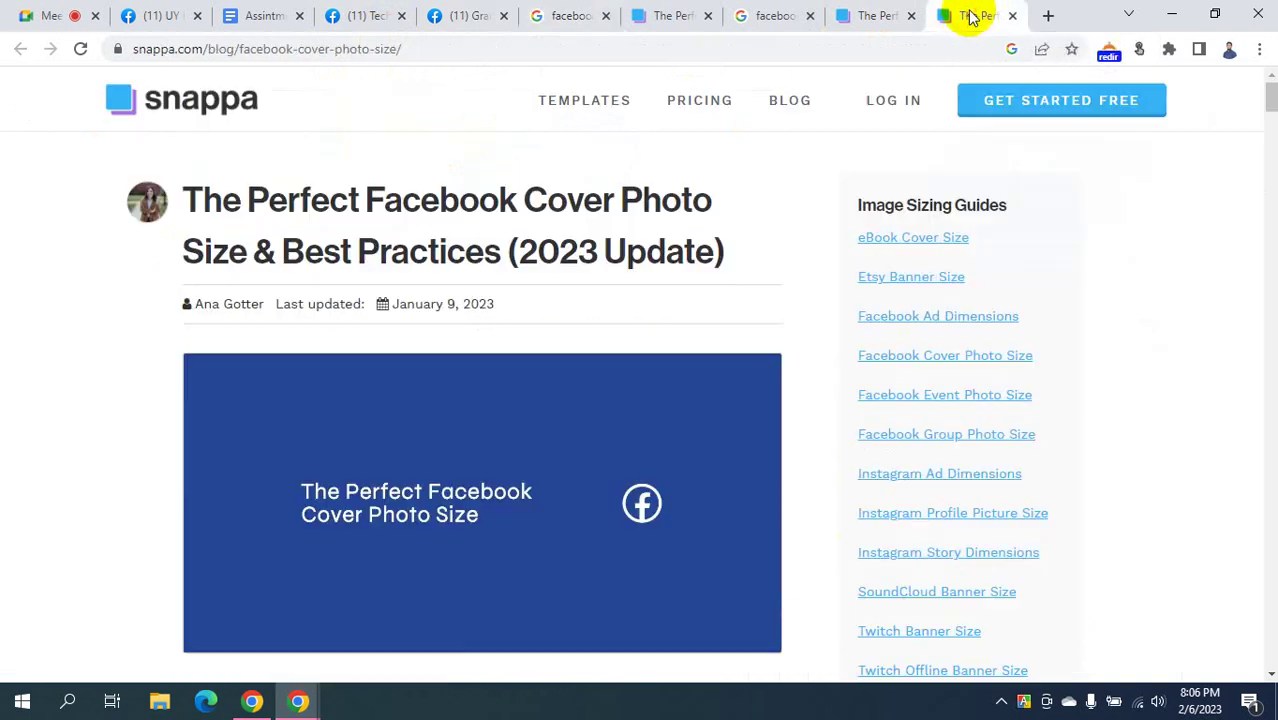
left_click(860, 16)
left_click(778, 16)
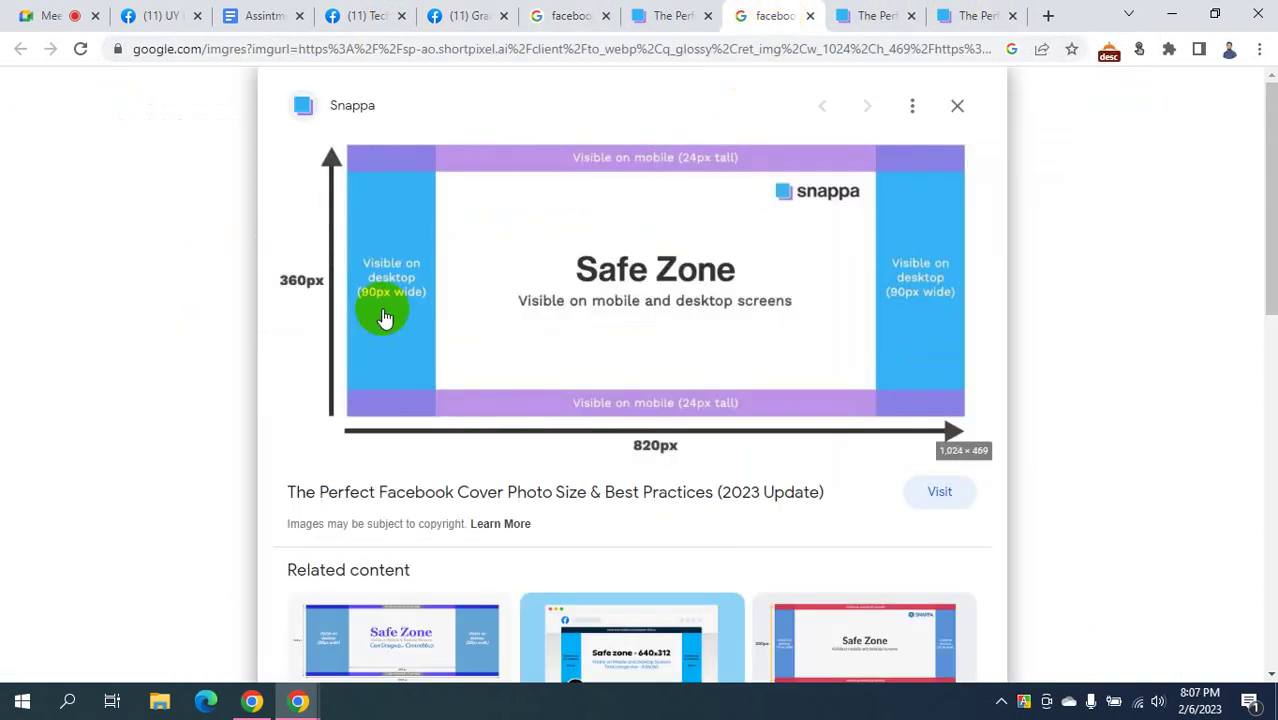
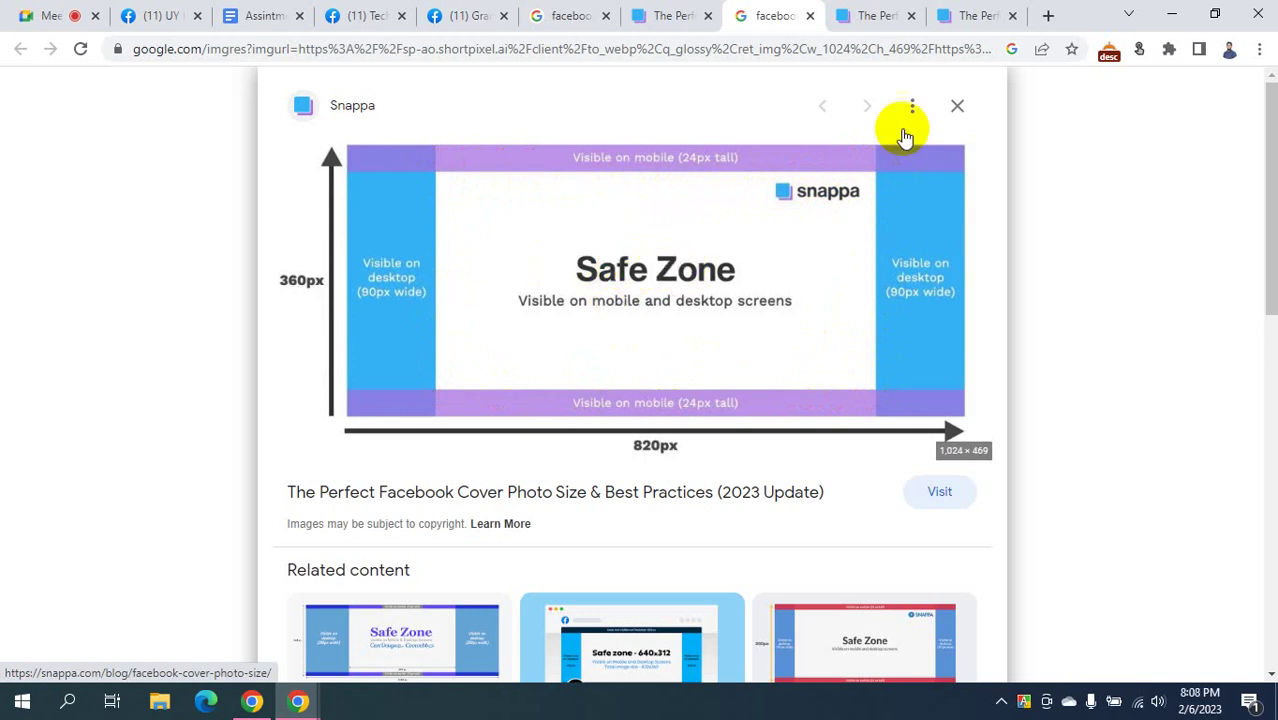
- Close the leftover Snappa cover-size reference tabs in Chrome
left_click(1012, 17)
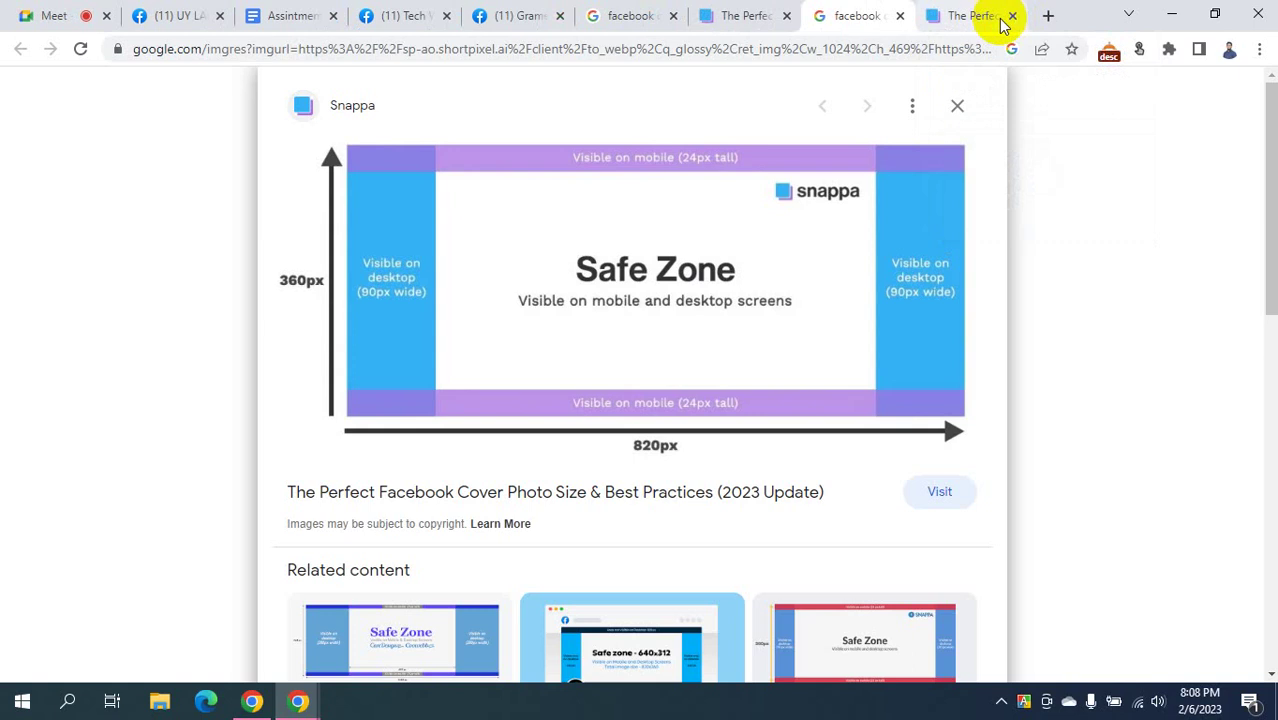
left_click(1013, 17)
left_click(836, 17)
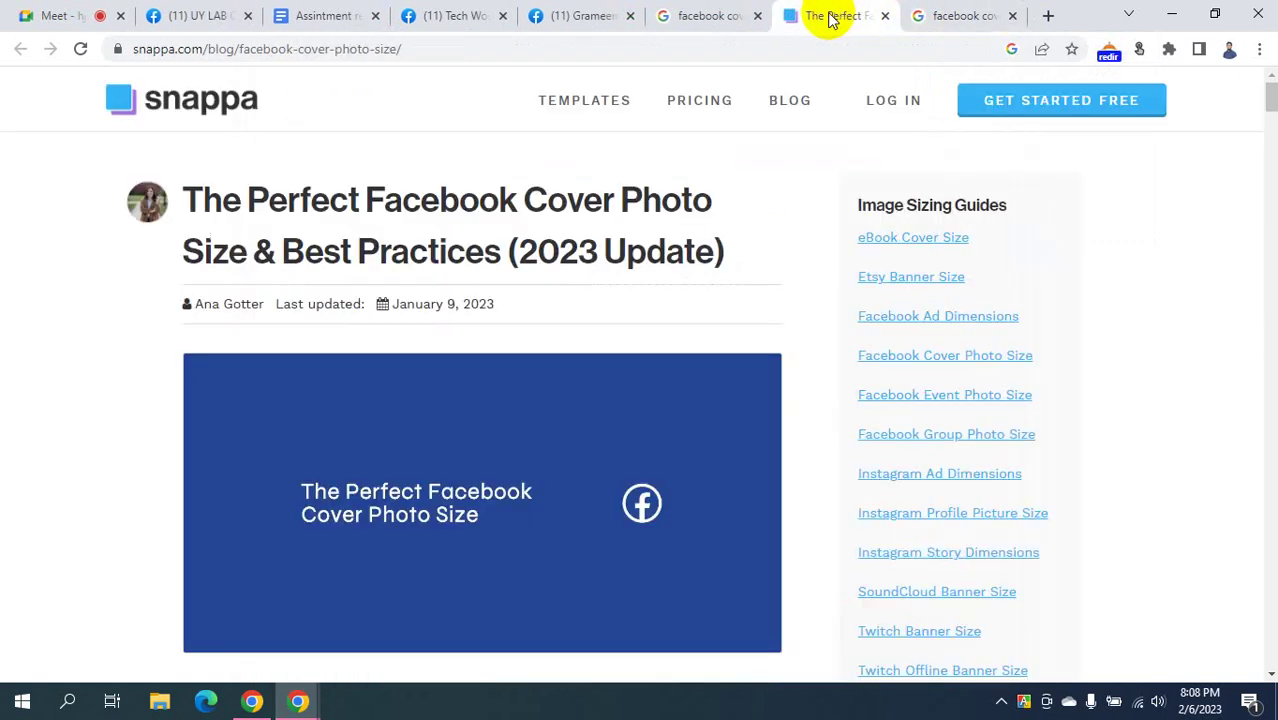
left_click(885, 16)
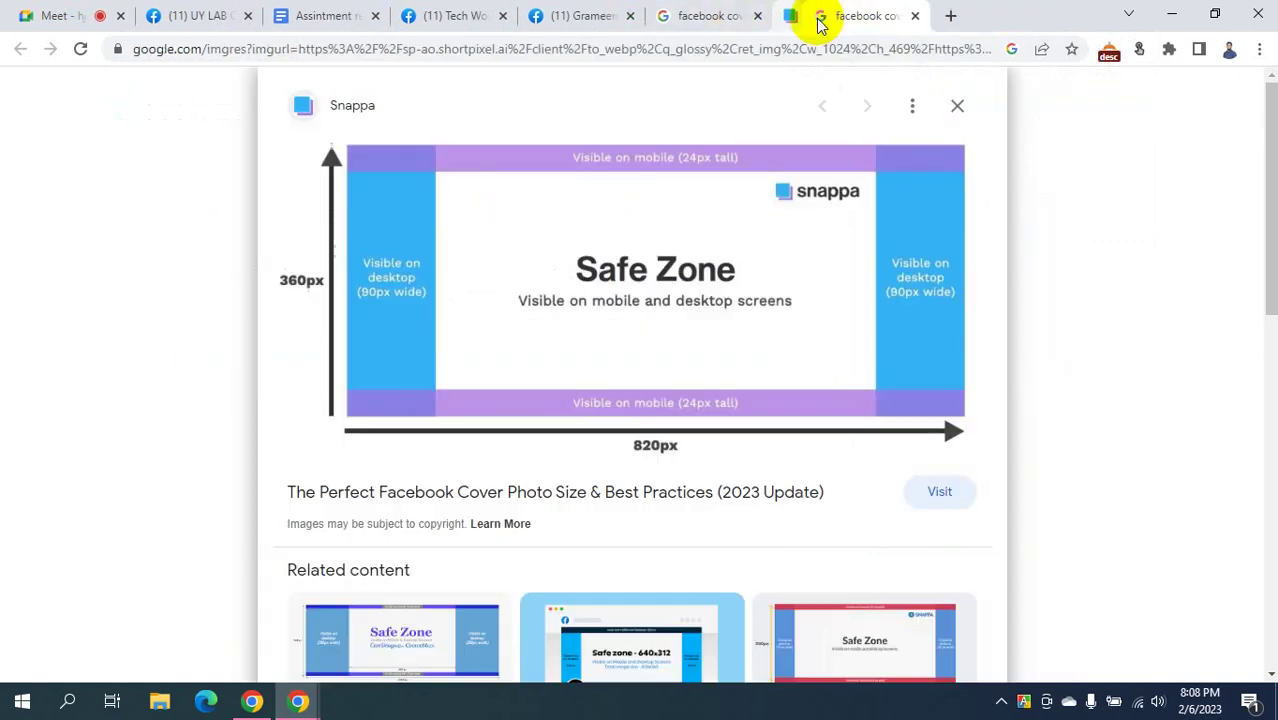
- Load canva.com in the Google search results tab
left_click(697, 24)
left_click(405, 49)
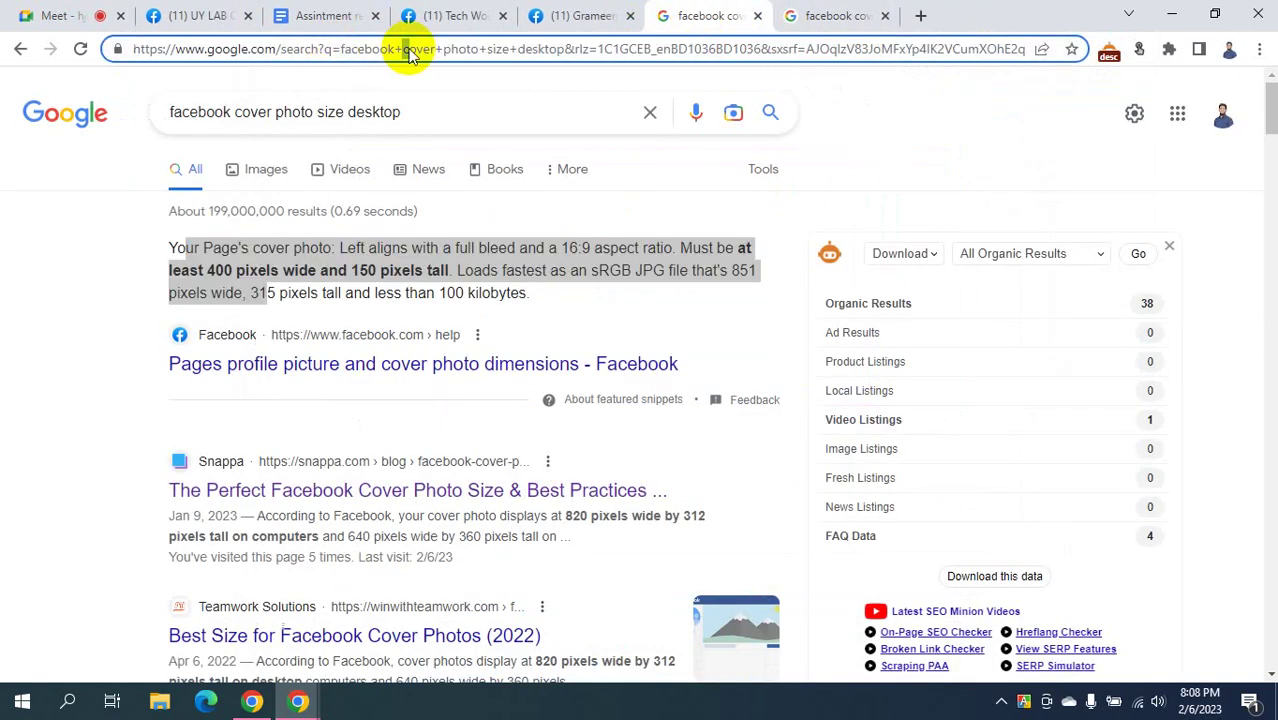
triple_click(330, 47)
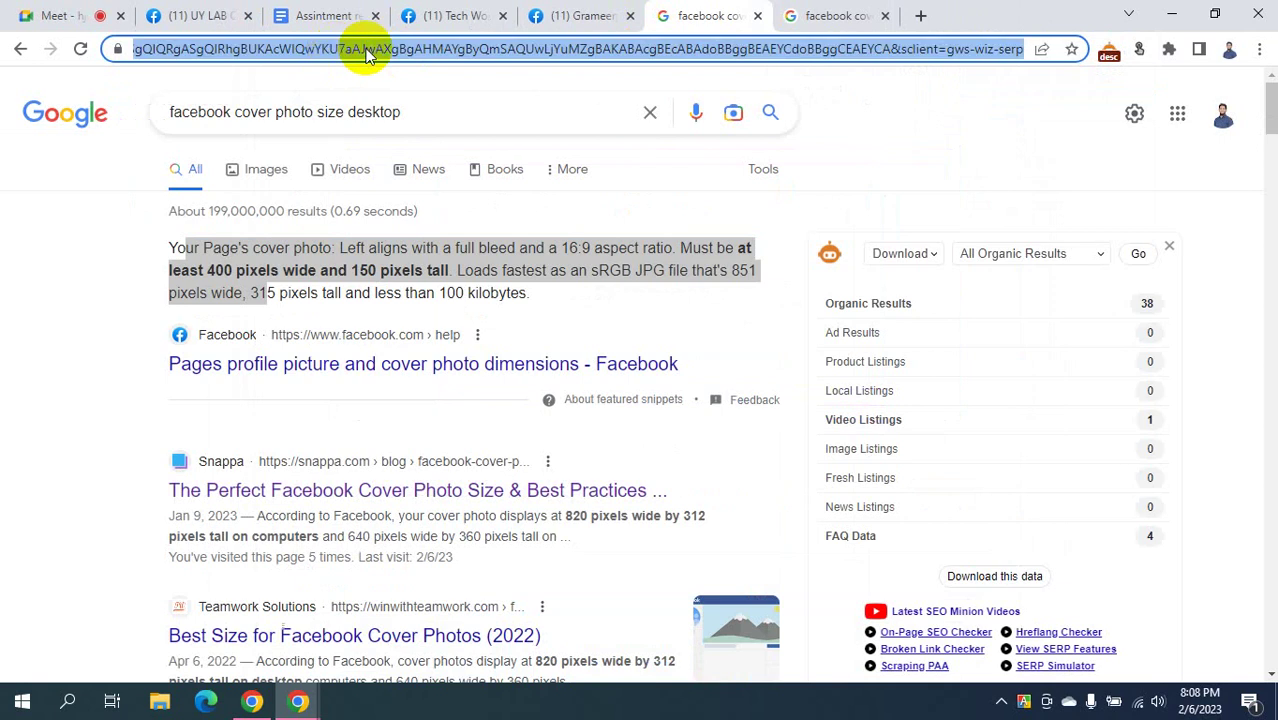
type("canva")
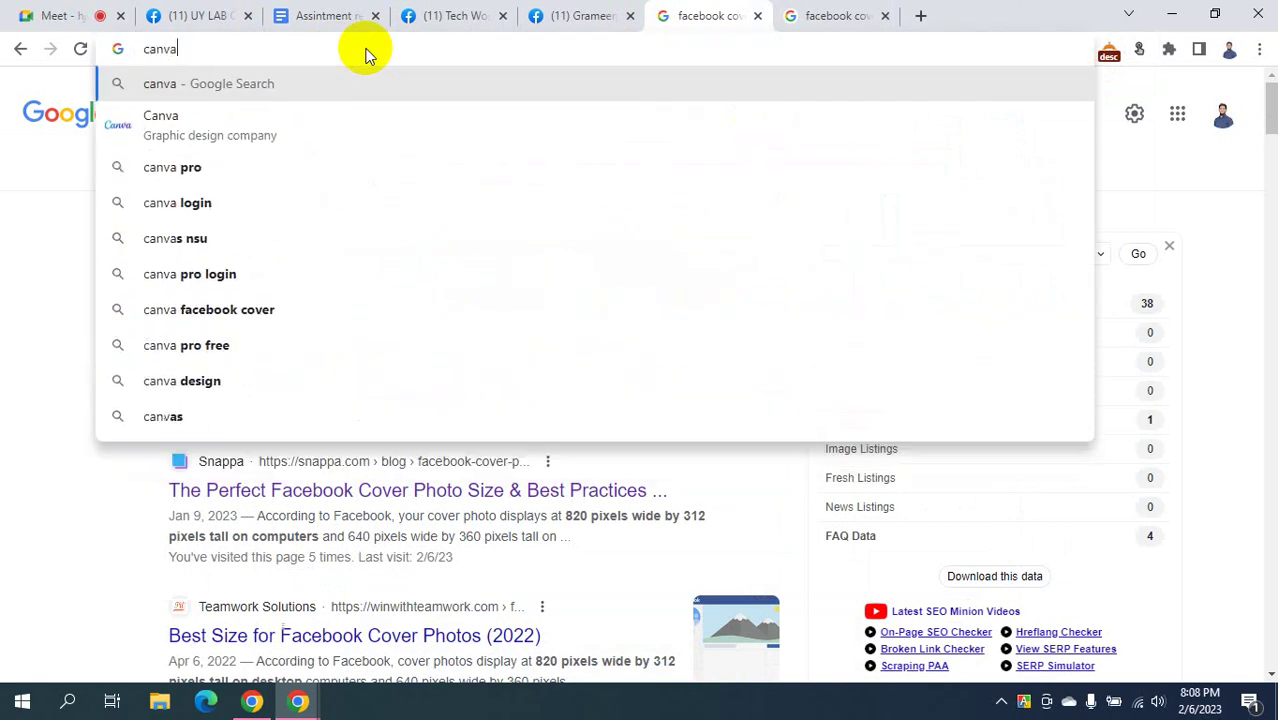
type(".com")
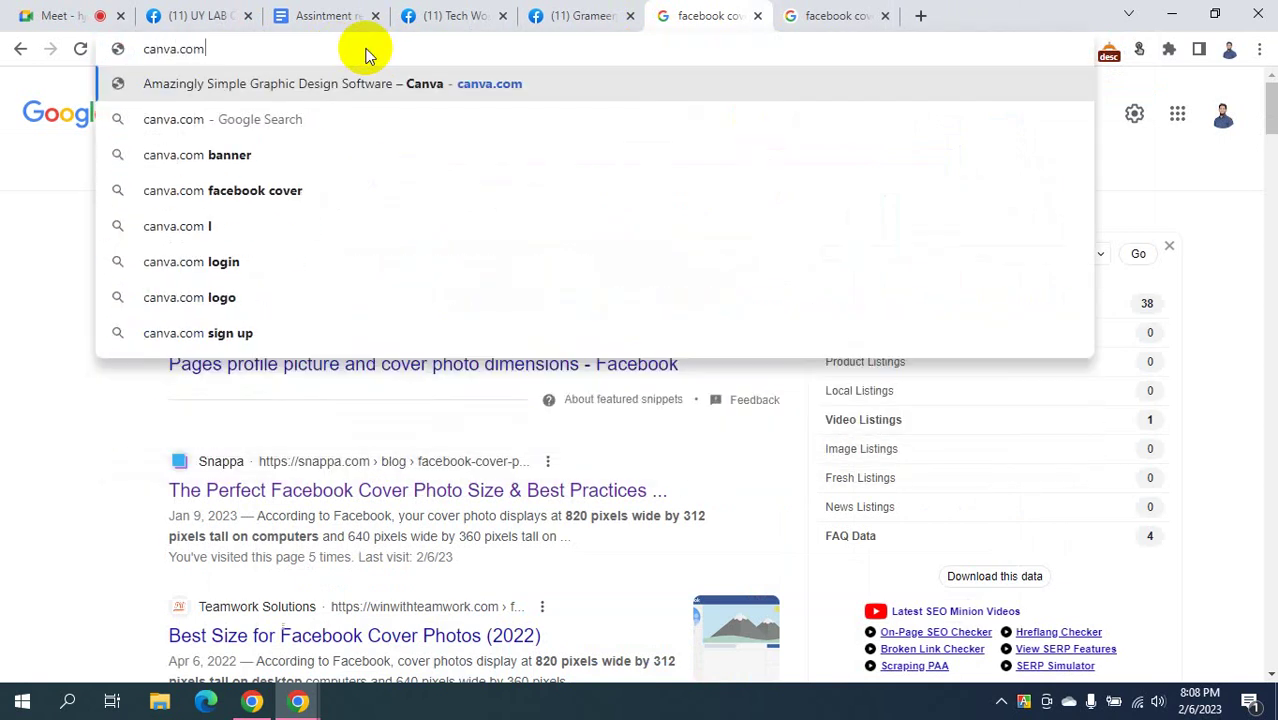
key("Return")
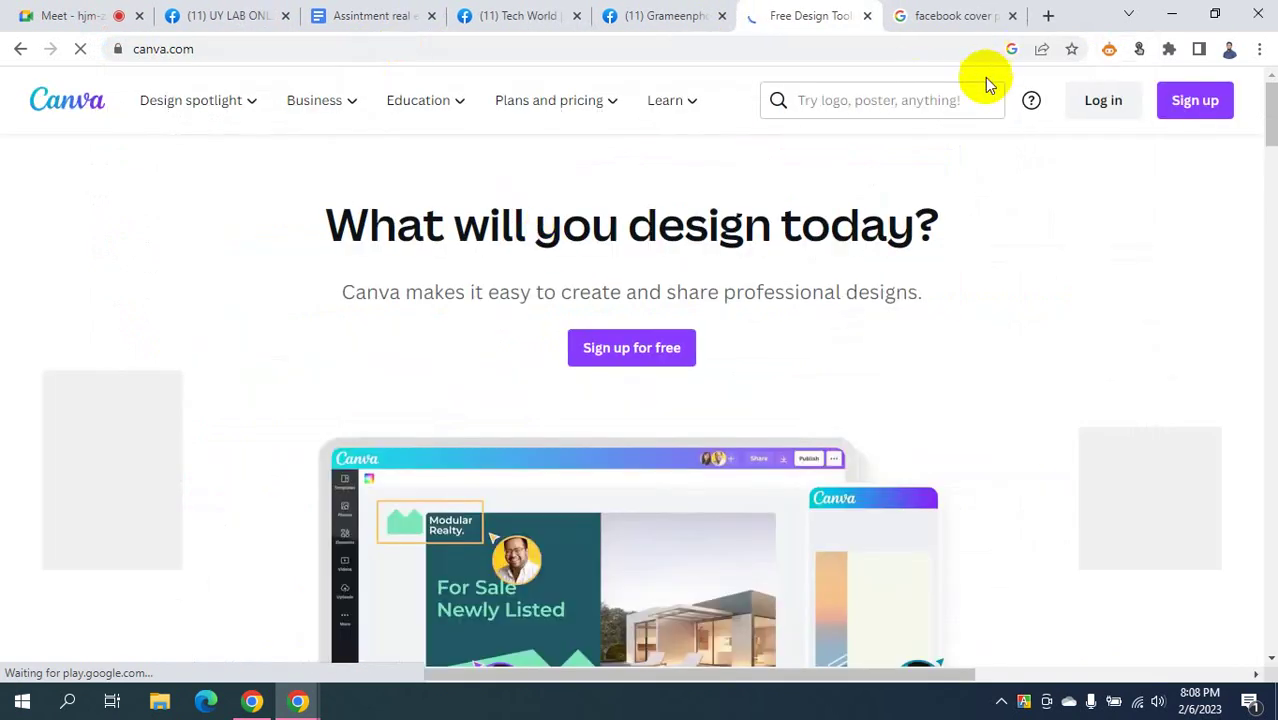
- Log in to Canva with Continue with Google and choose the Google account
left_click(1103, 102)
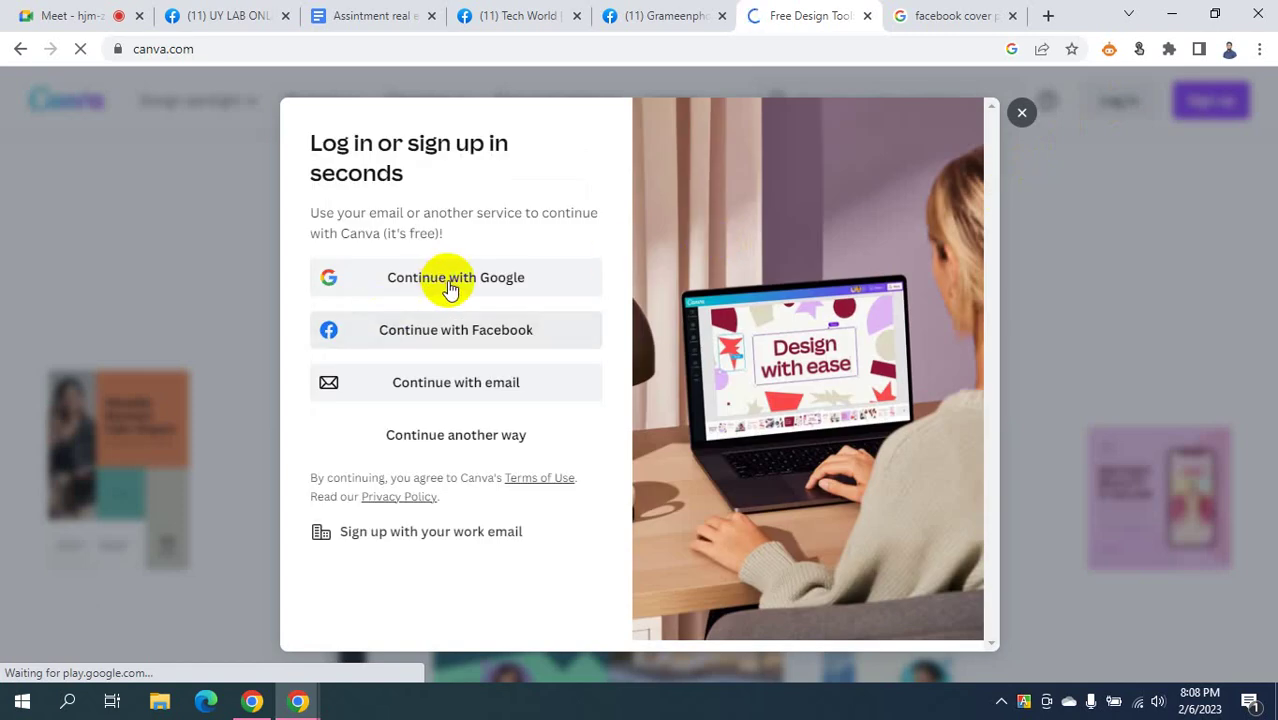
left_click(447, 280)
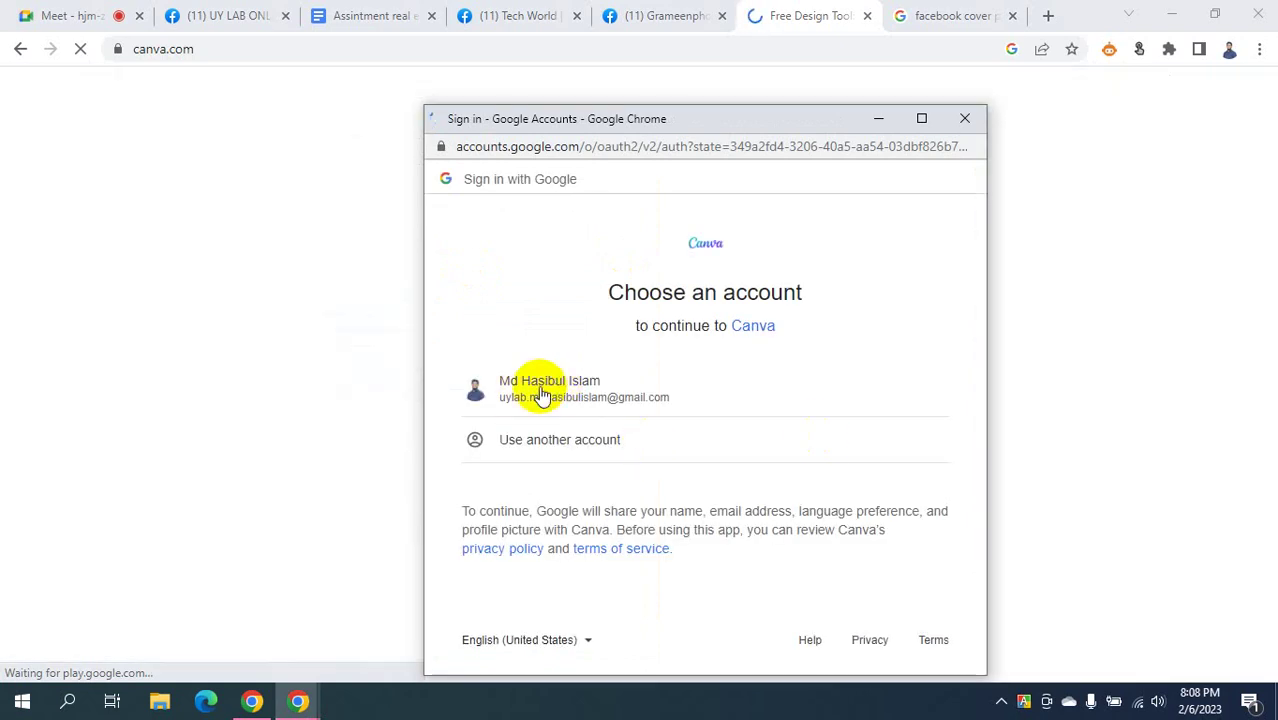
left_click(541, 395)
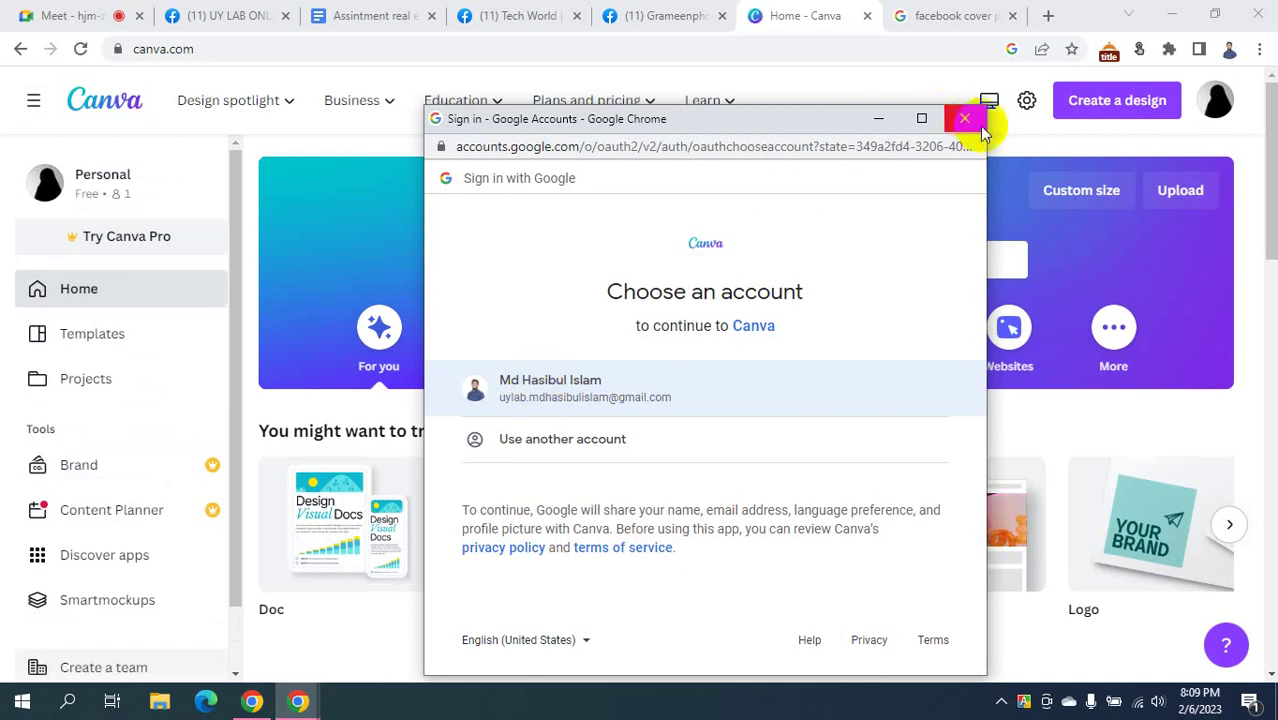
- Finish the Google sign-in and check the Facebook cover safe-zone size reference
left_click(585, 390)
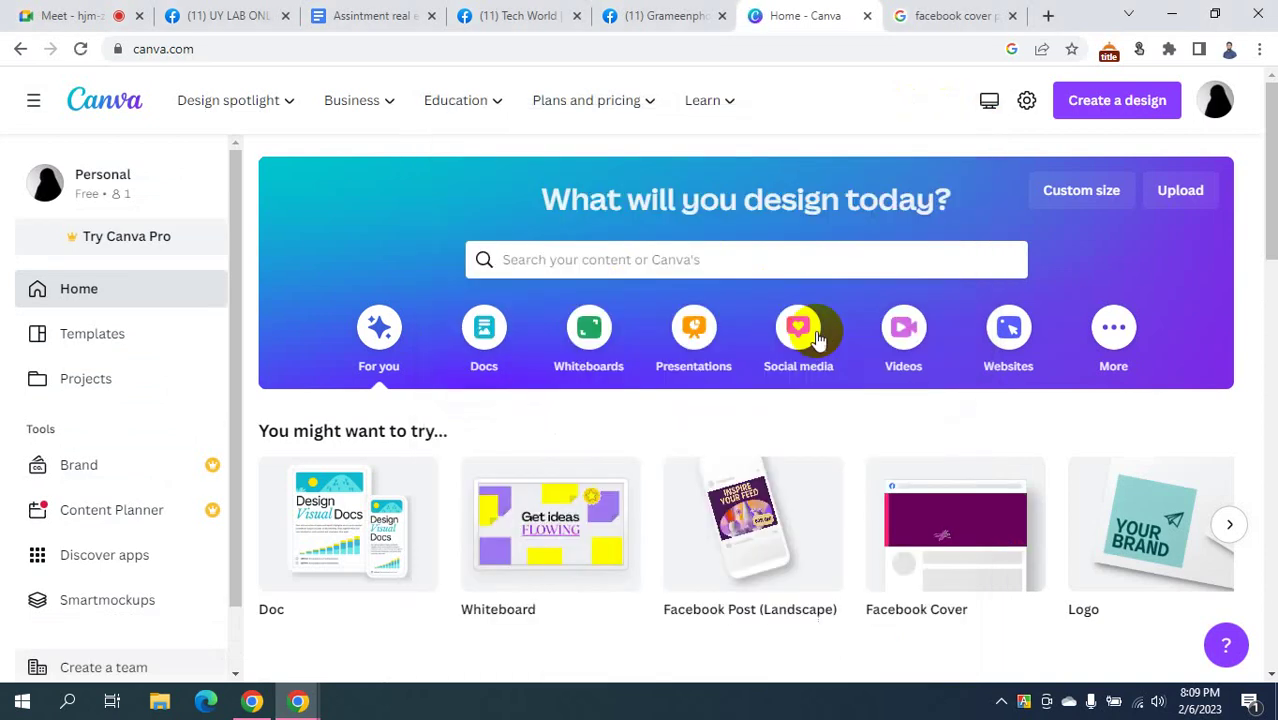
scroll(640, 340, "down", 2)
scroll(614, 322, "up", 2)
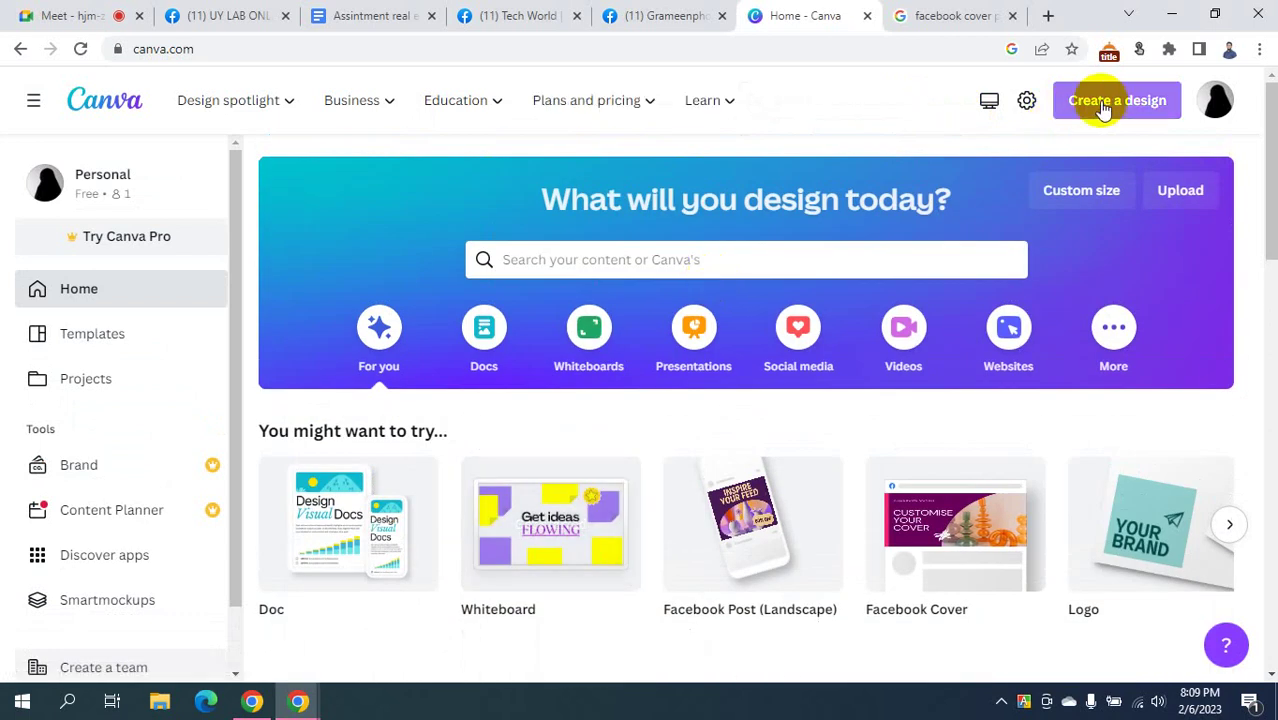
left_click(958, 15)
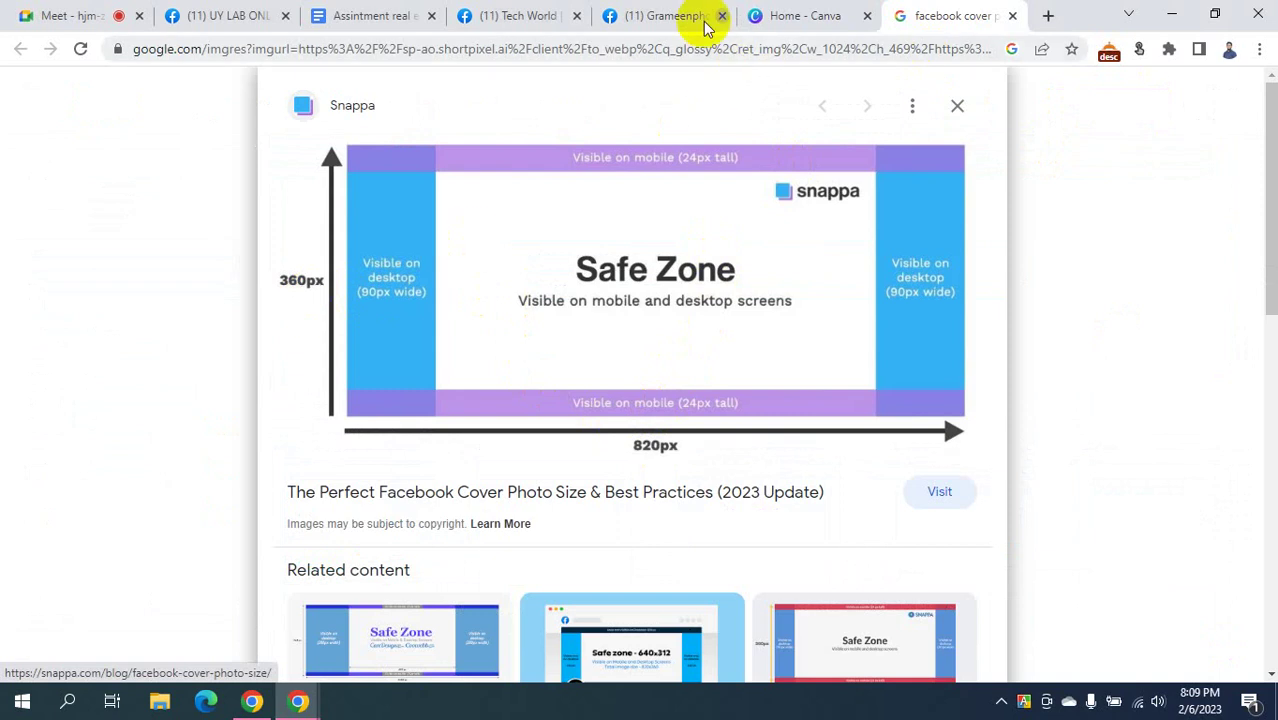
left_click(807, 18)
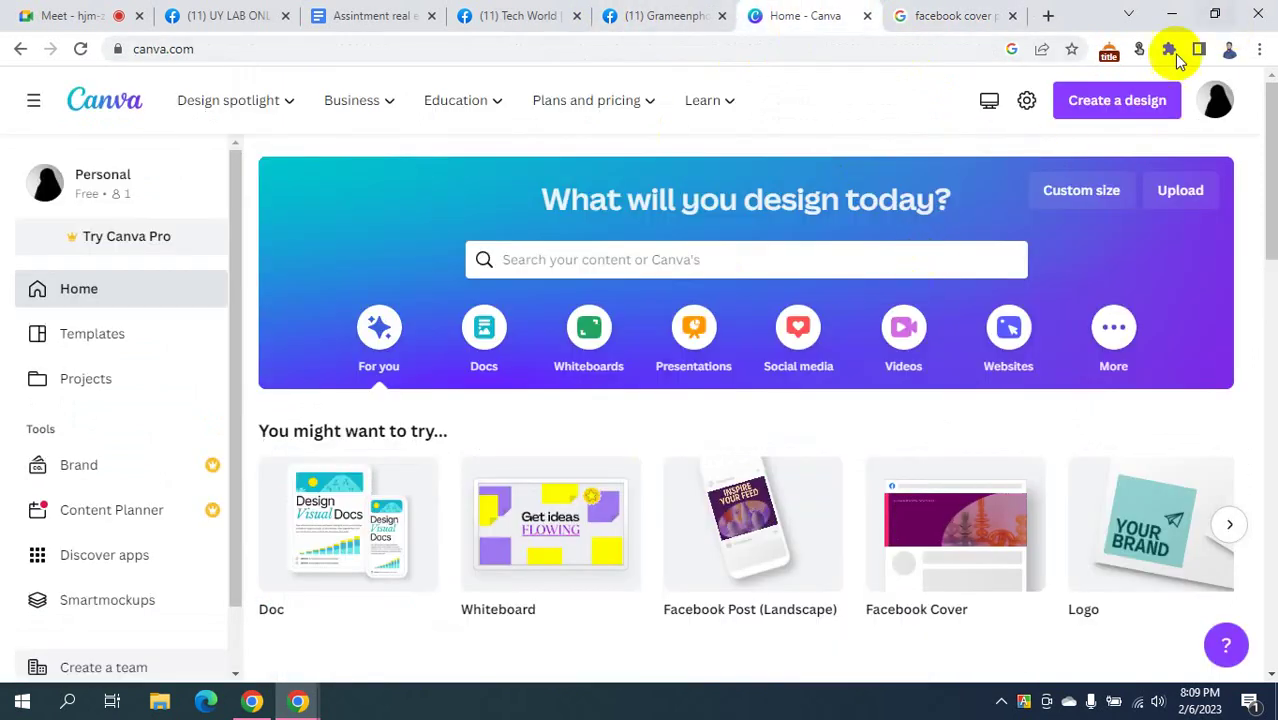
- Create a custom-size design with width 820 and height 360 px
left_click(1078, 192)
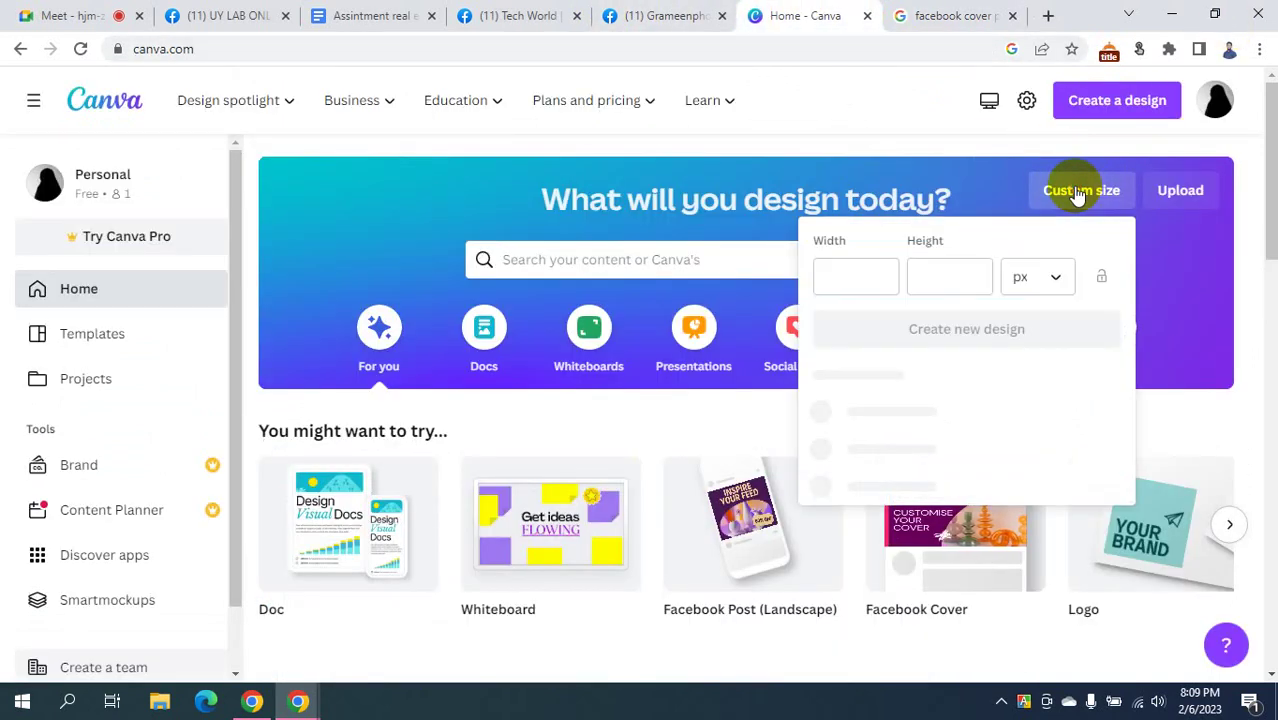
left_click(857, 272)
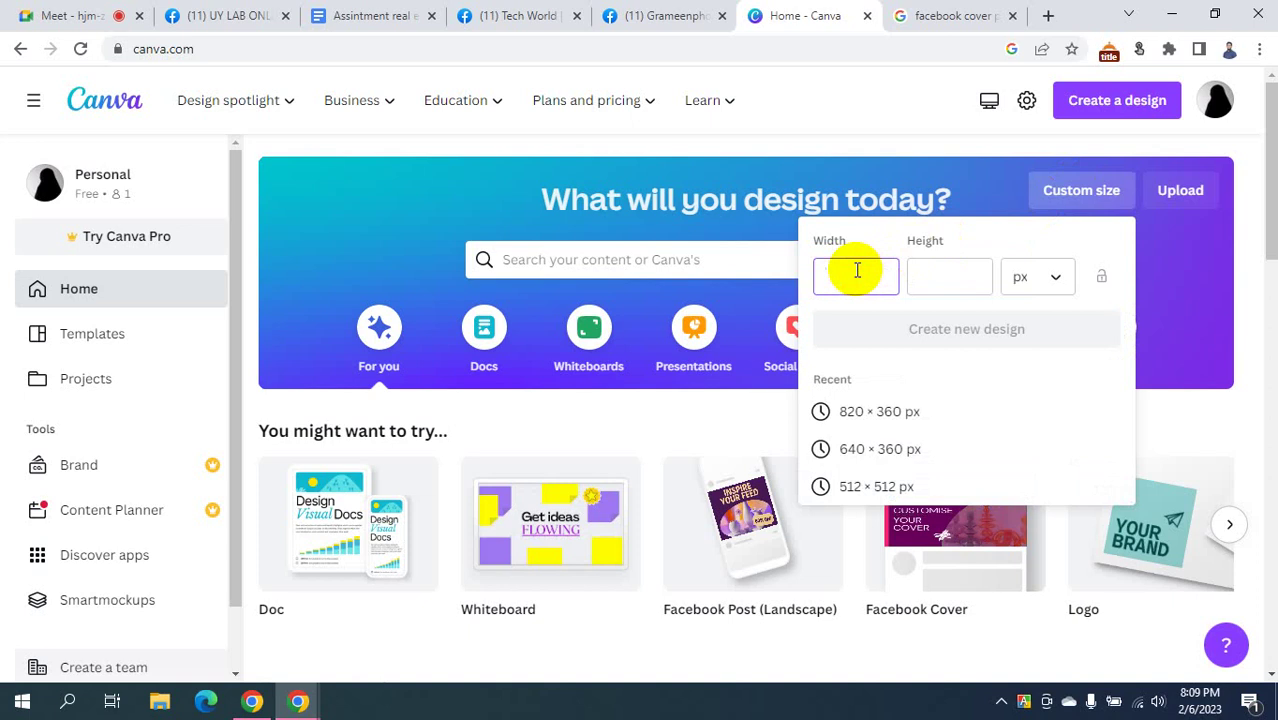
type("820")
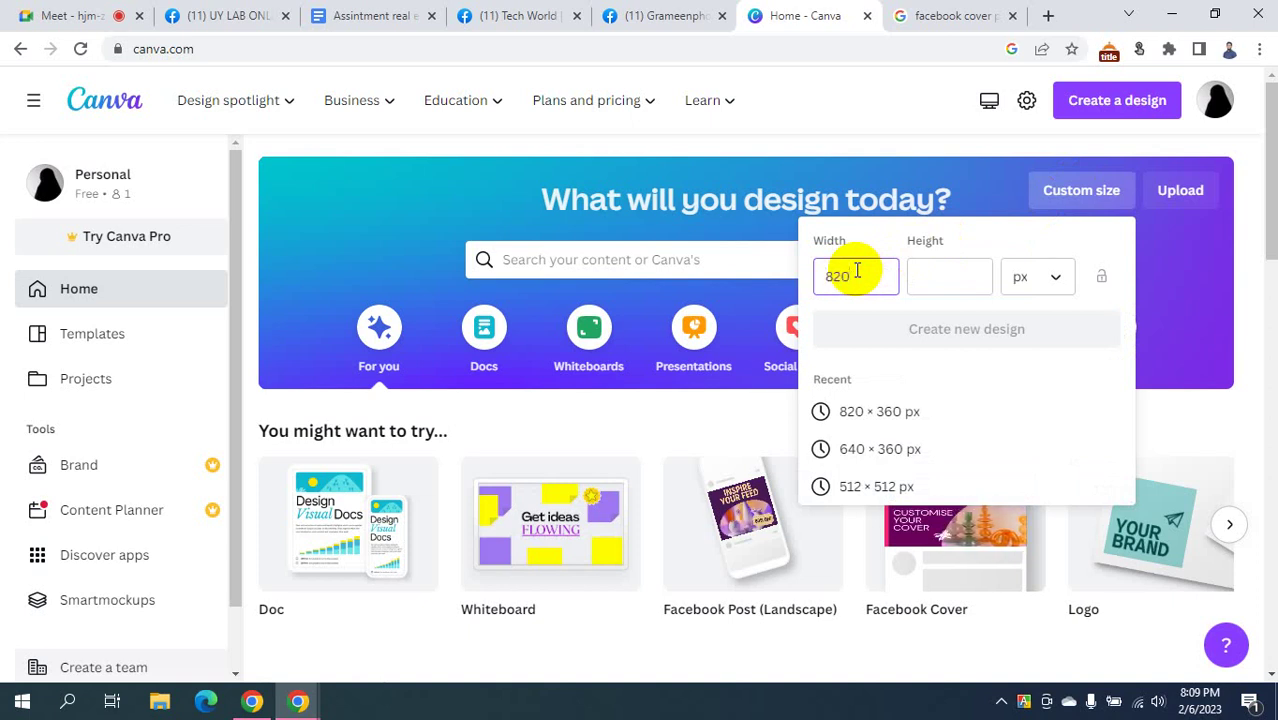
left_click(924, 277)
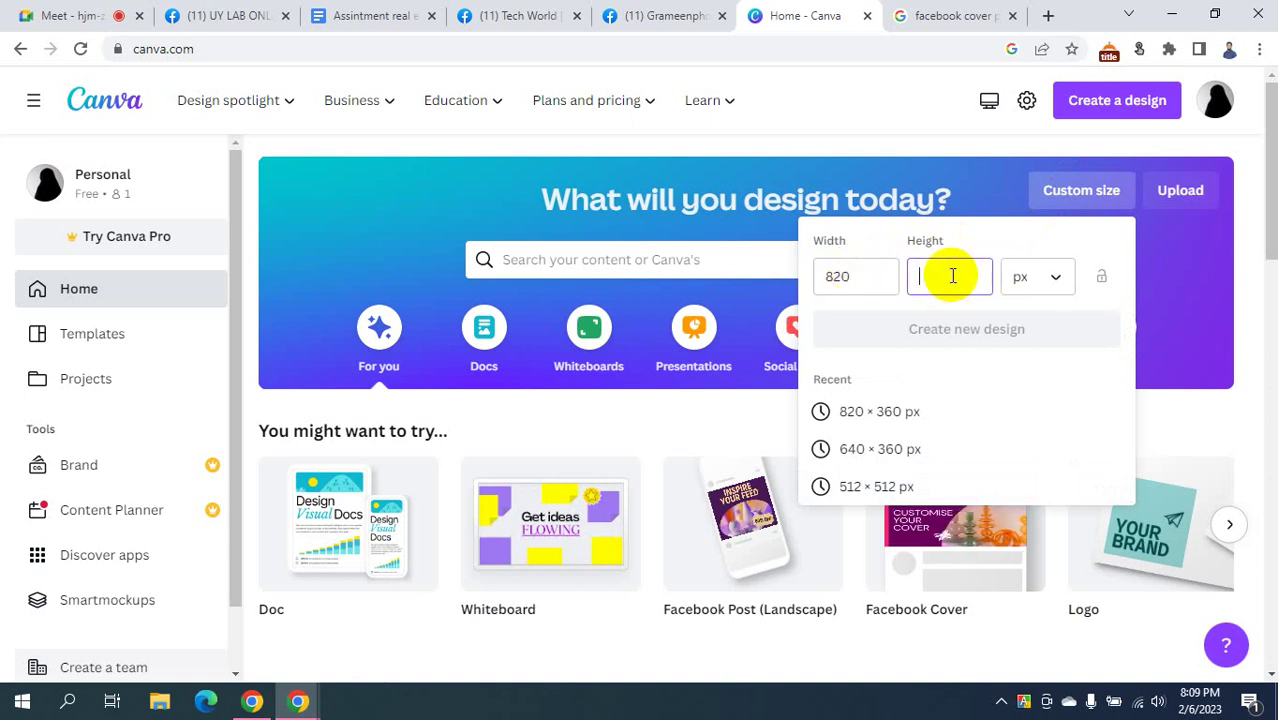
type("3")
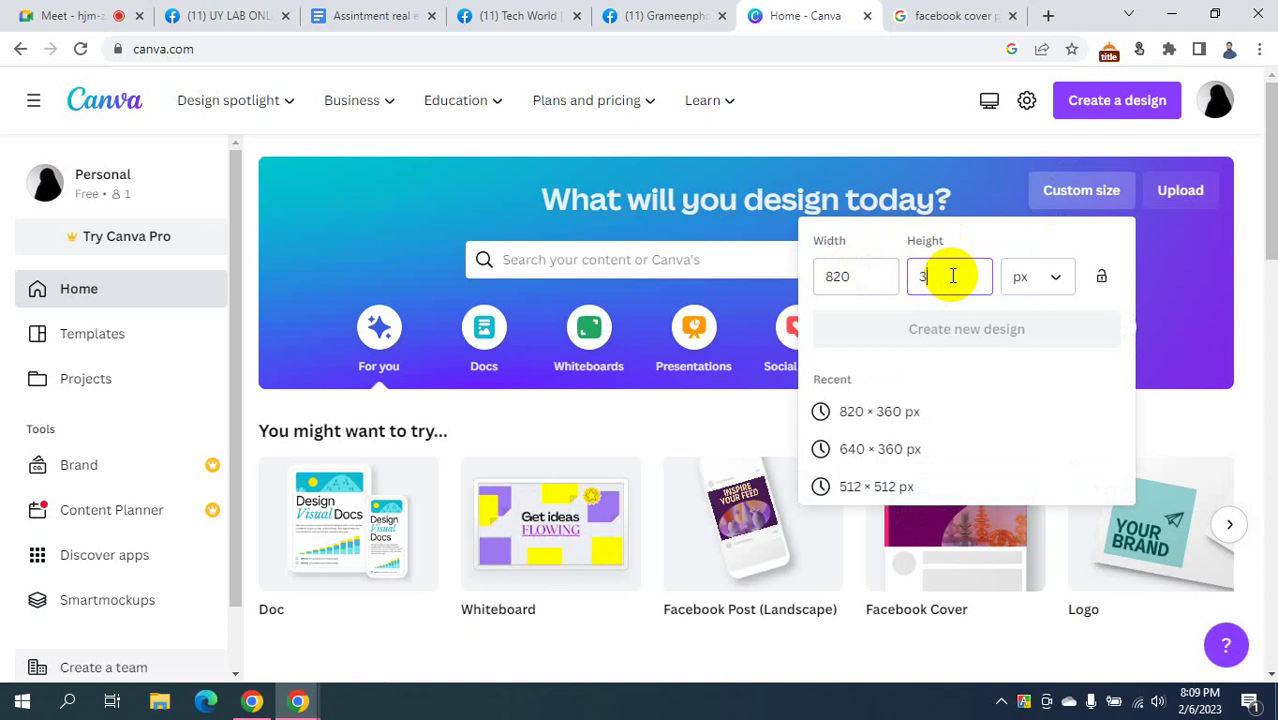
type("60")
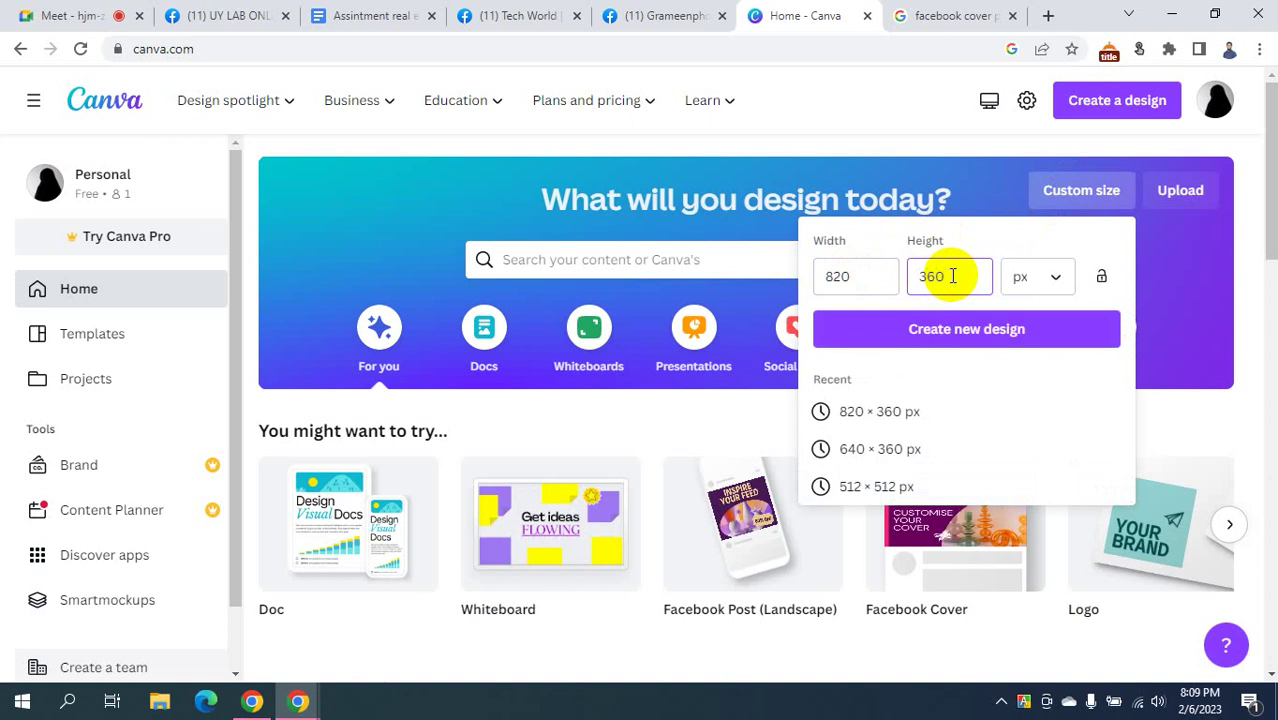
left_click(943, 338)
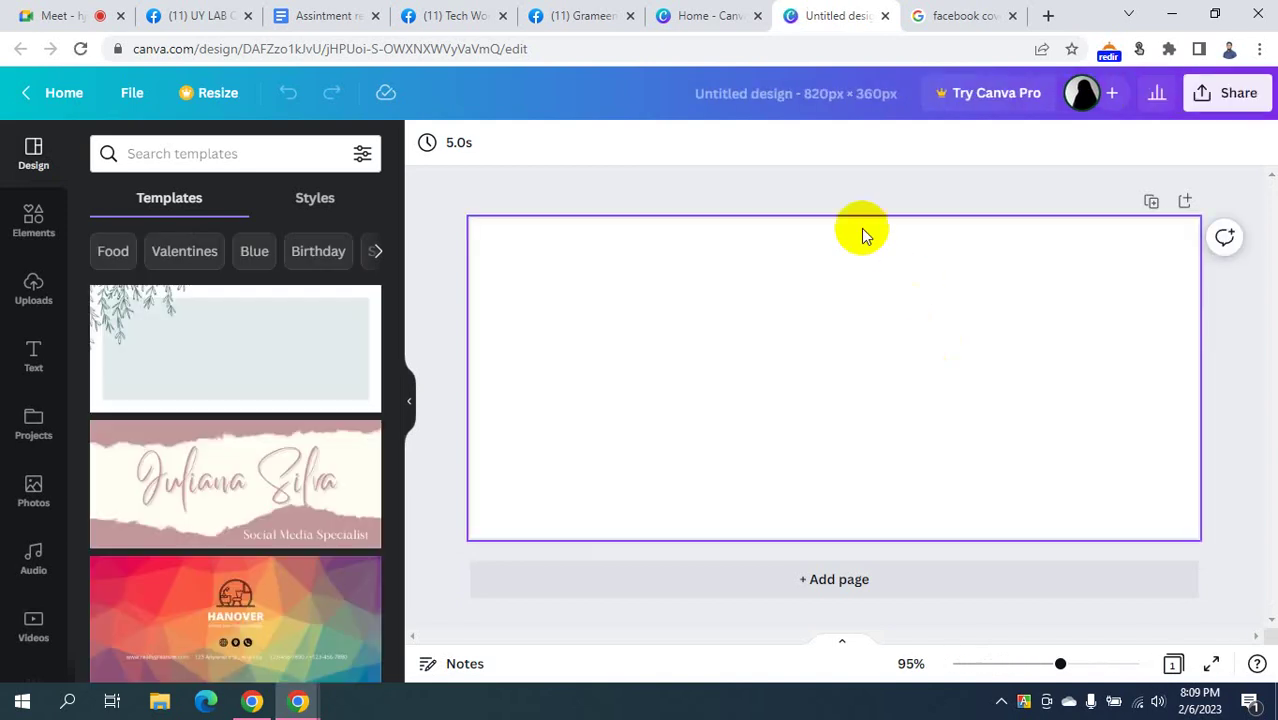
left_click(705, 15)
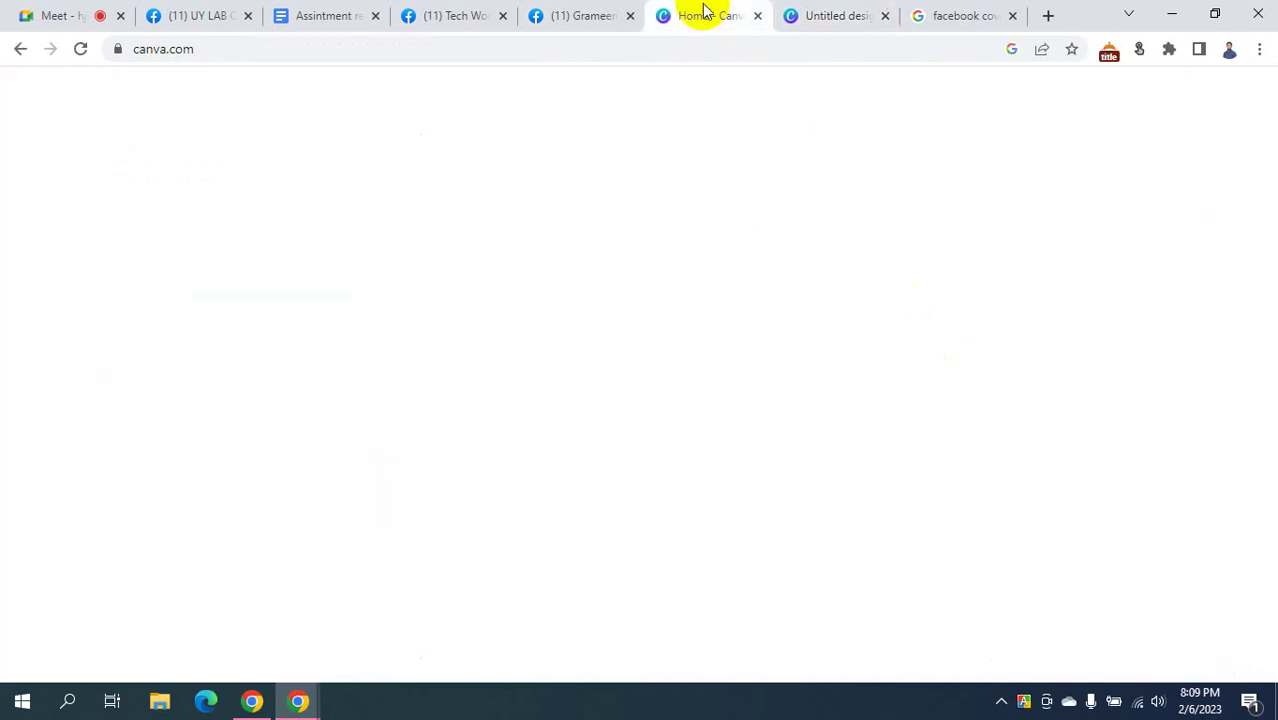
- Sign out of the personal Canva account from the avatar menu
scroll(600, 240, "down", 5)
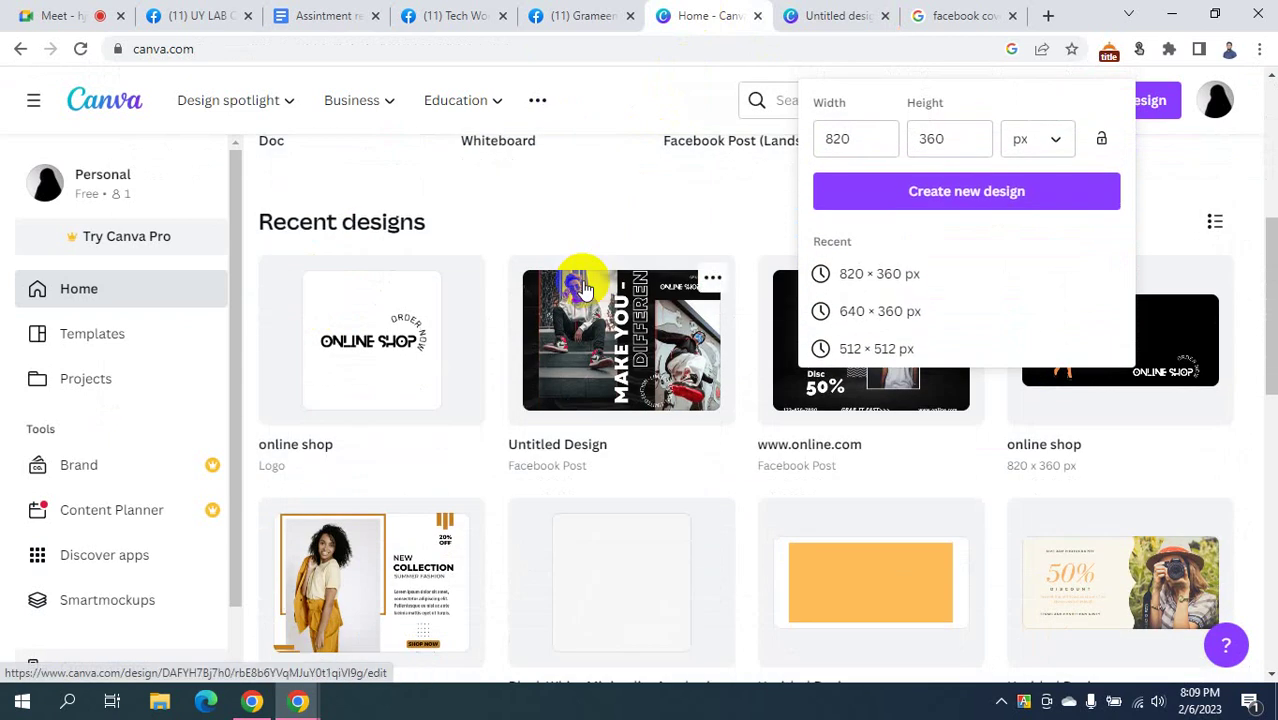
scroll(550, 317, "down", 3)
scroll(550, 317, "up", 8)
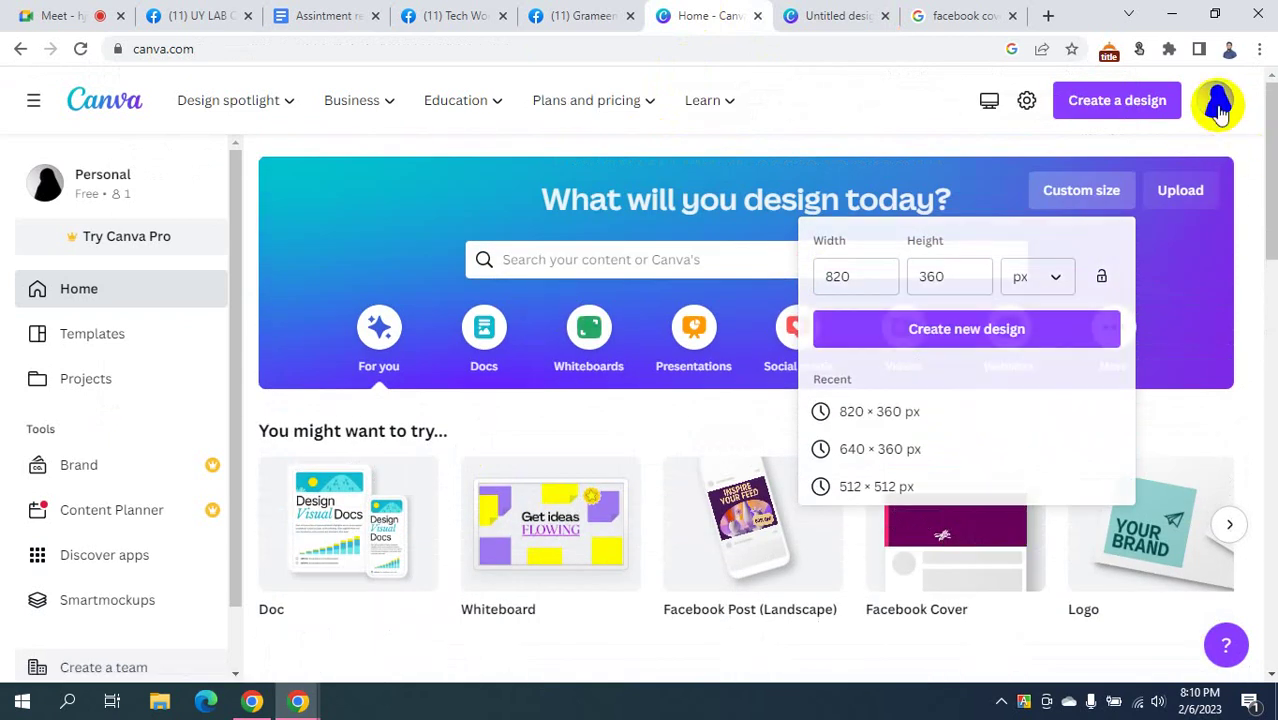
left_click(1218, 102)
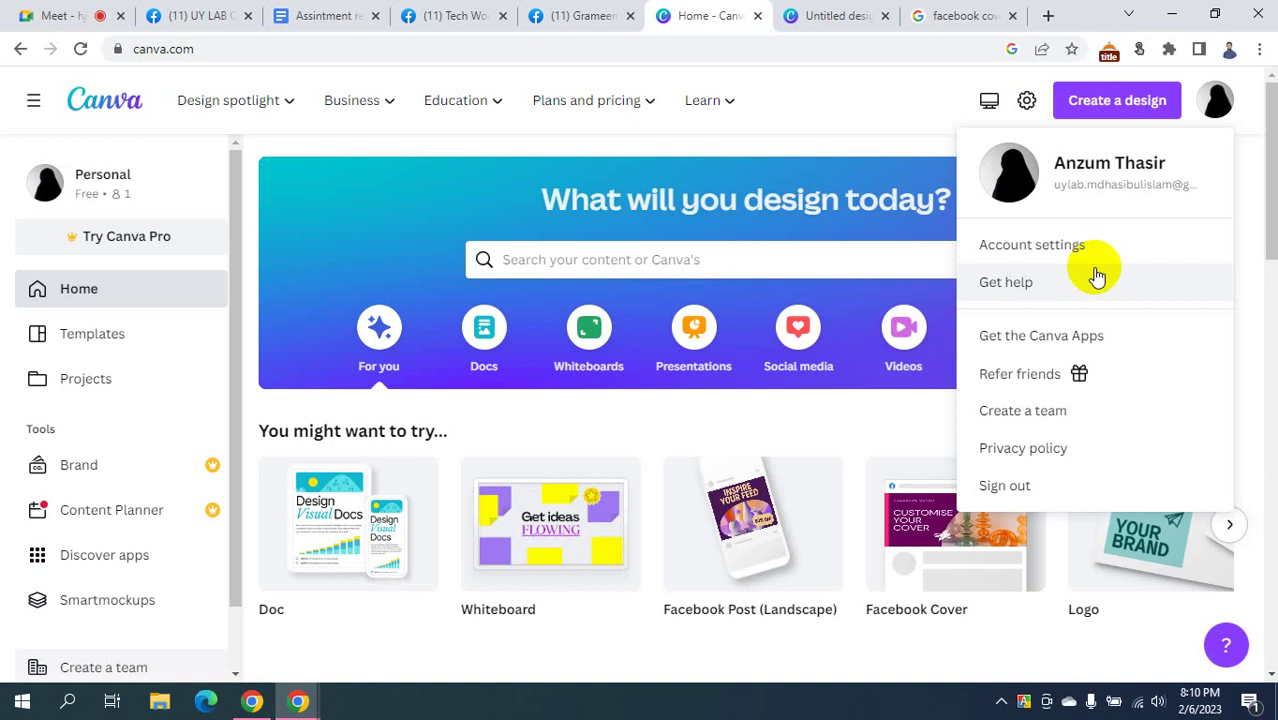
left_click(827, 94)
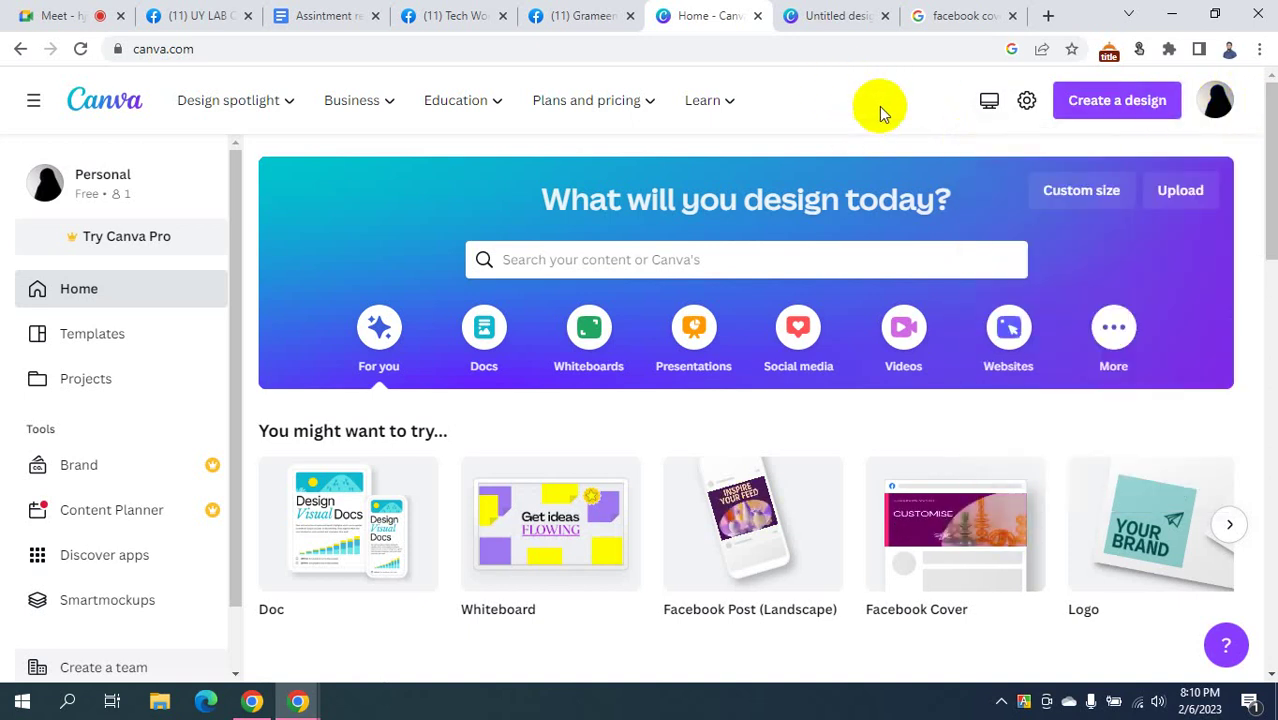
left_click(1217, 100)
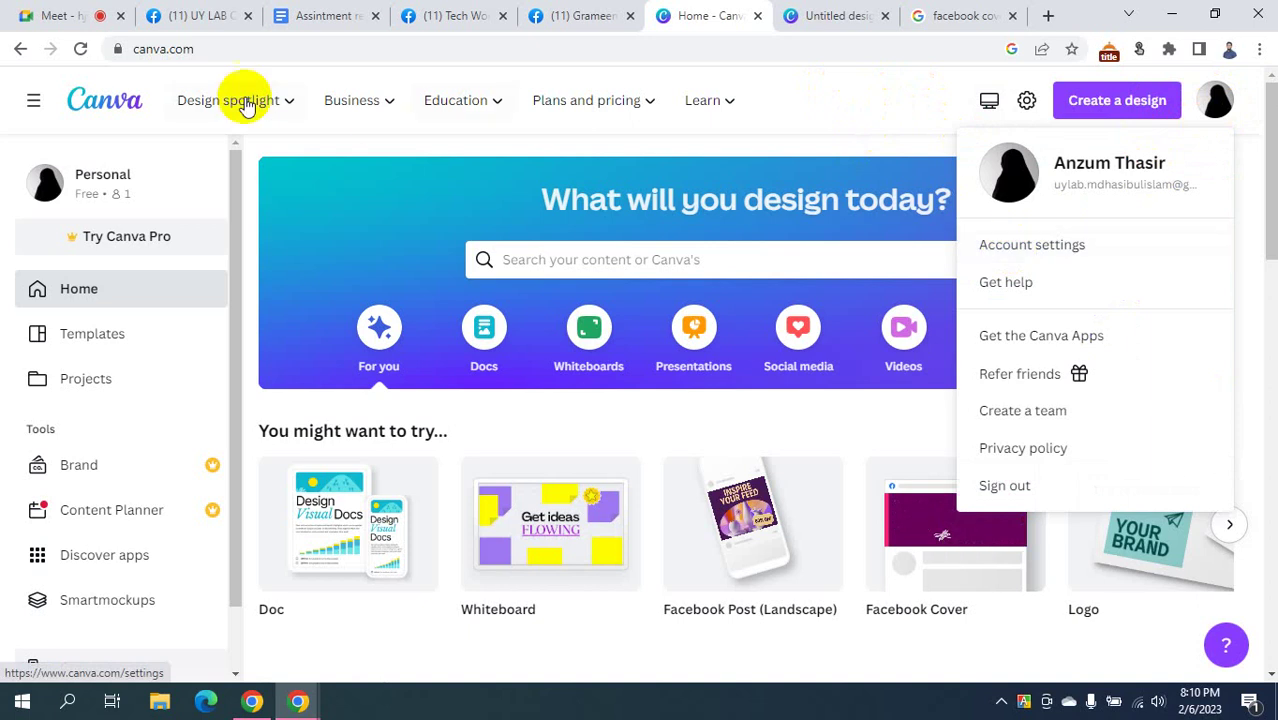
left_click(195, 15)
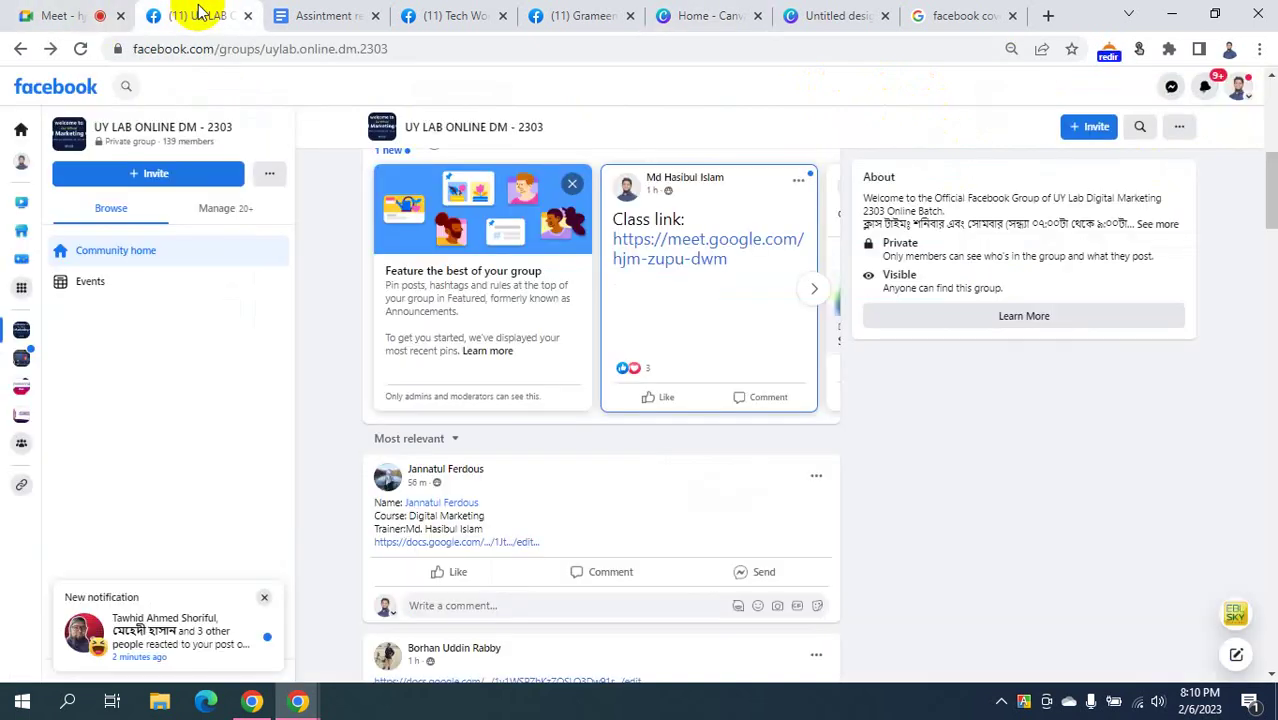
left_click(585, 15)
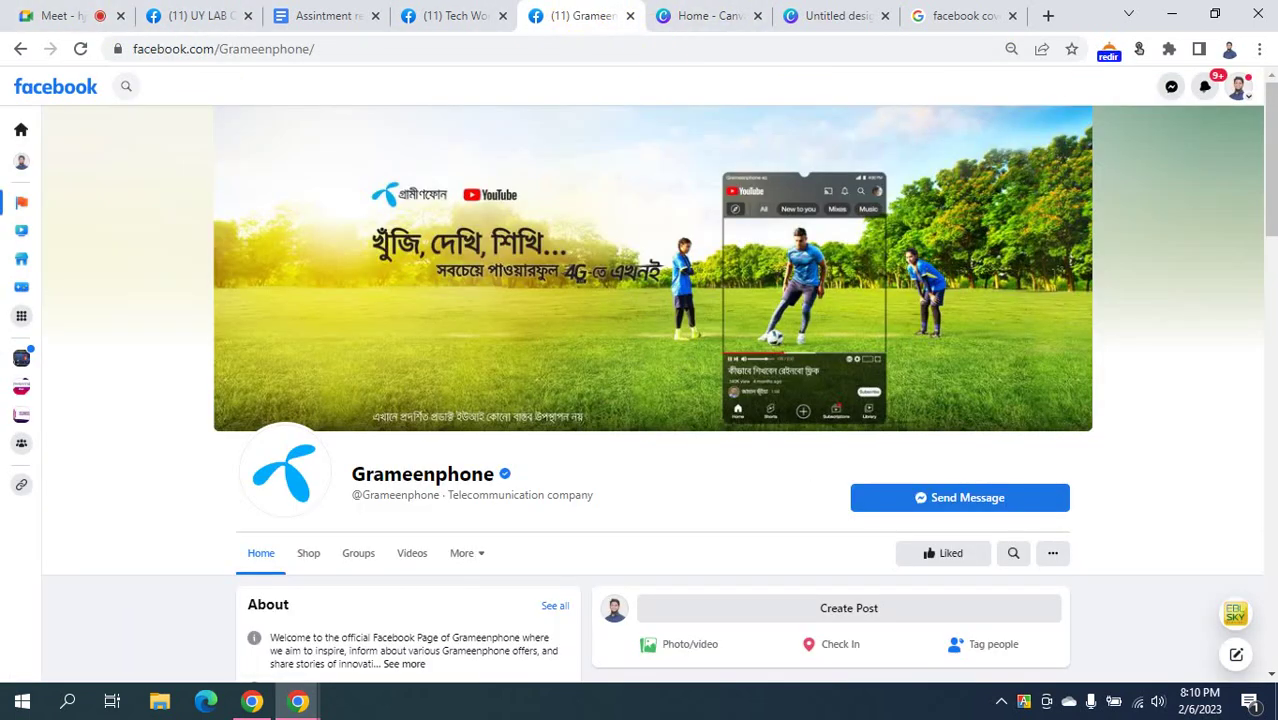
left_click(705, 15)
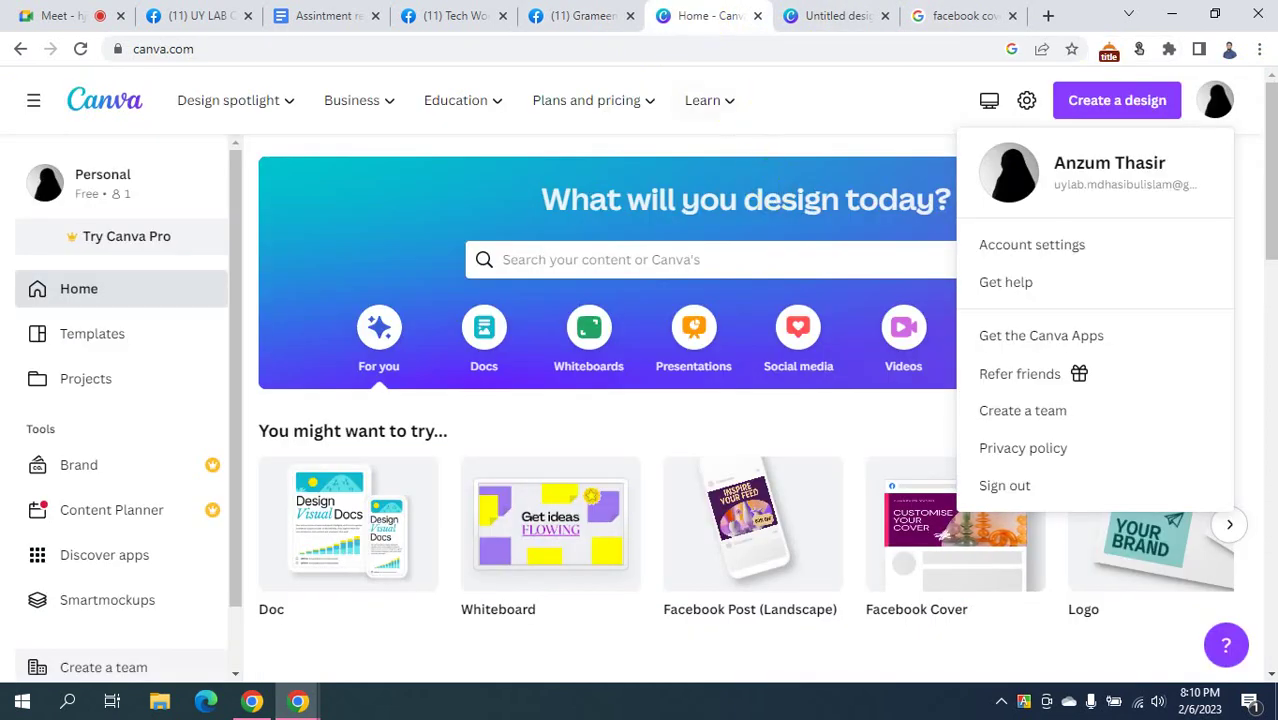
left_click(1005, 486)
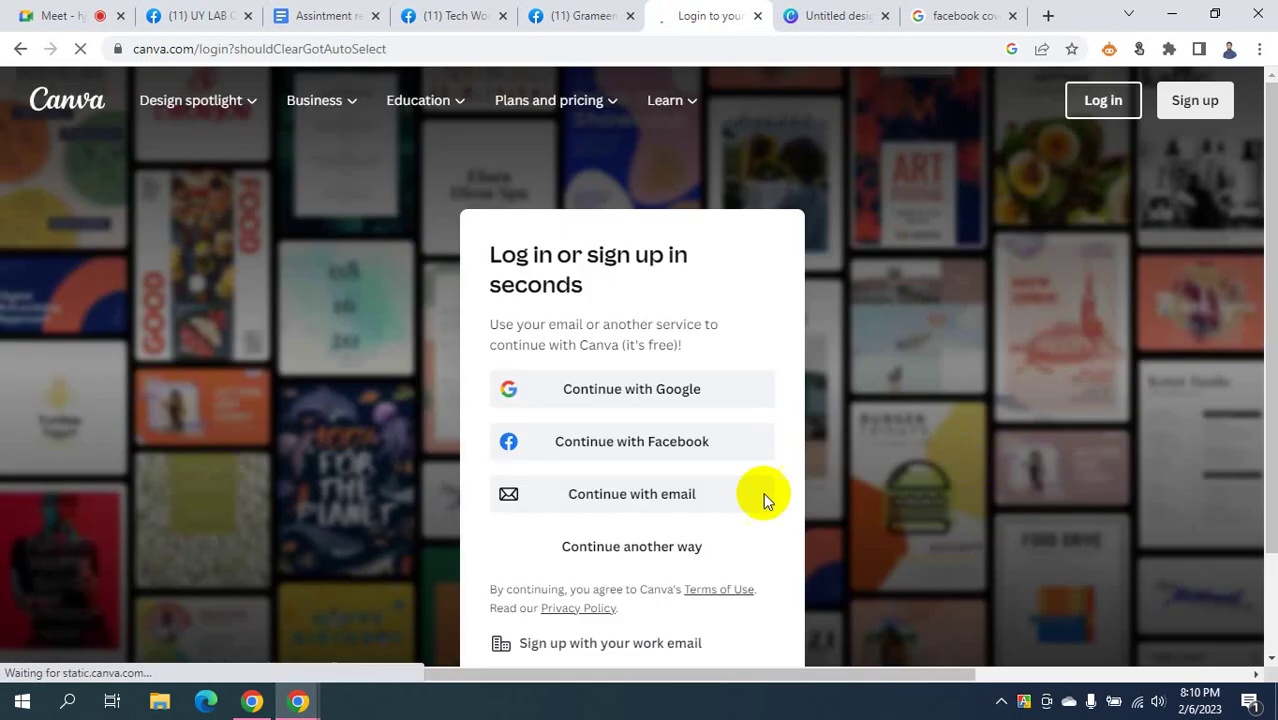
- Log back in to Canva with Continue with Facebook and browse the home page
left_click(602, 448)
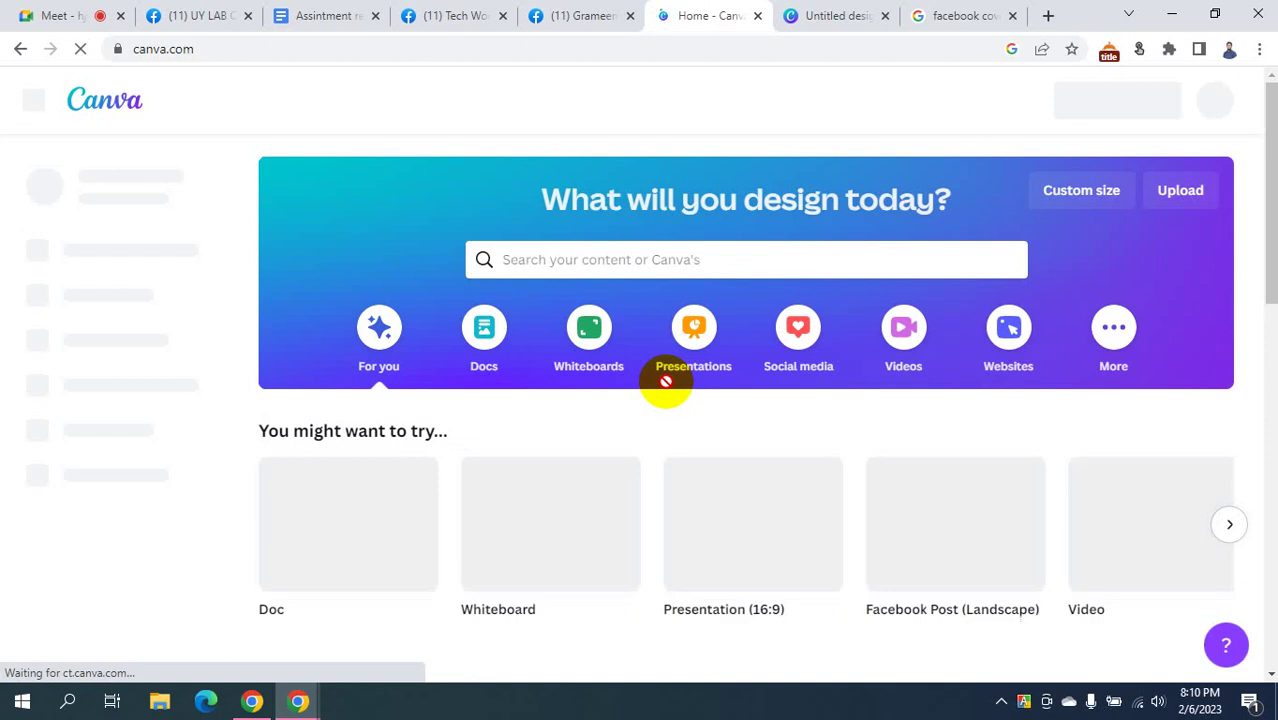
scroll(833, 408, "down", 2)
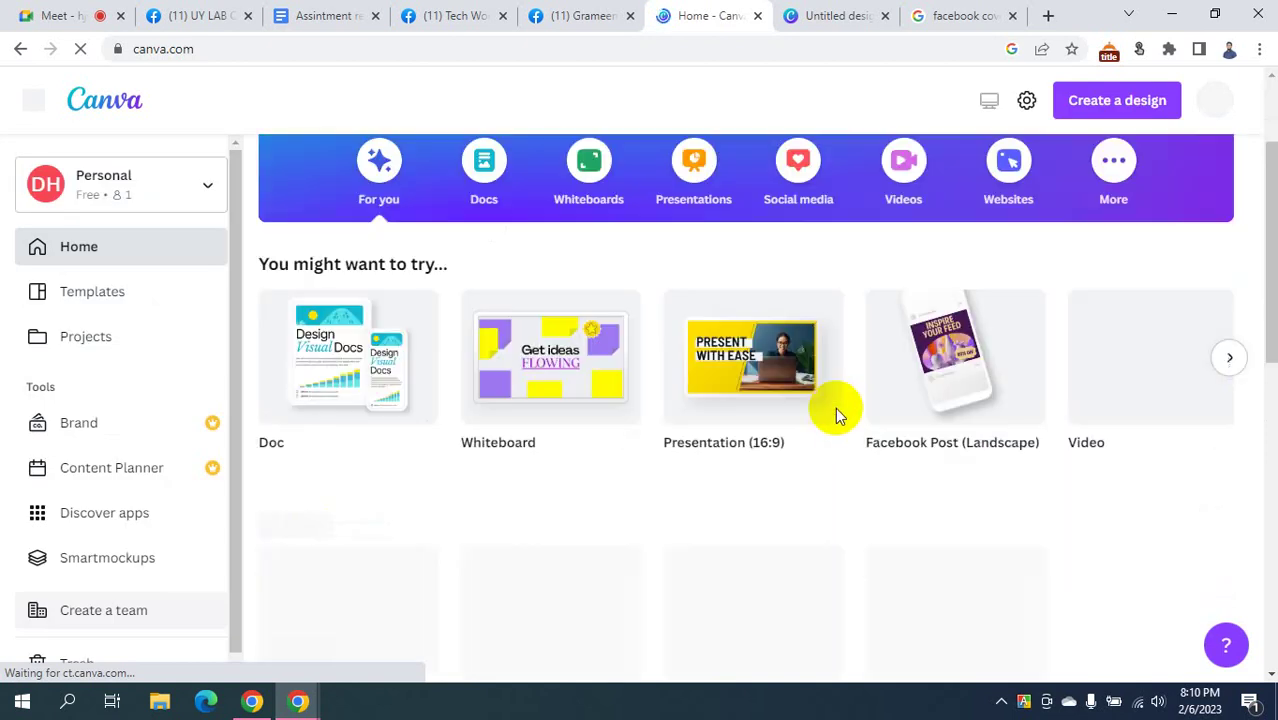
scroll(610, 466, "down", 2)
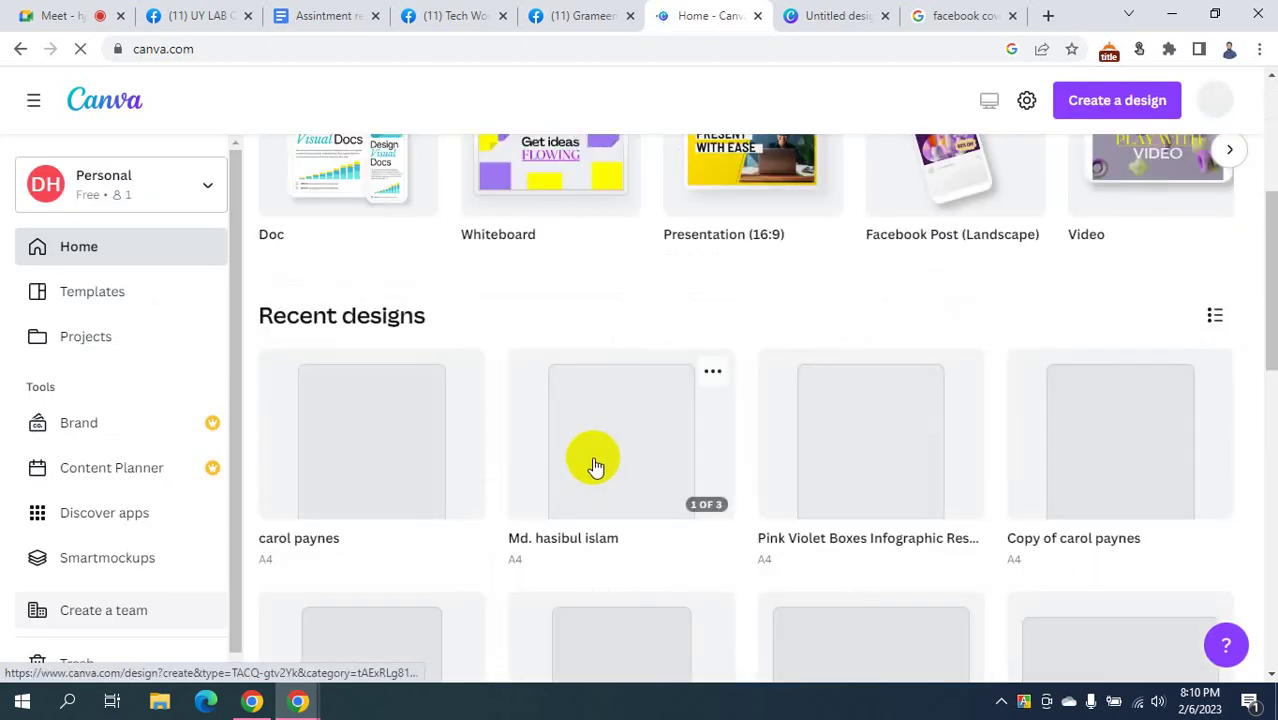
scroll(650, 400, "down", 1)
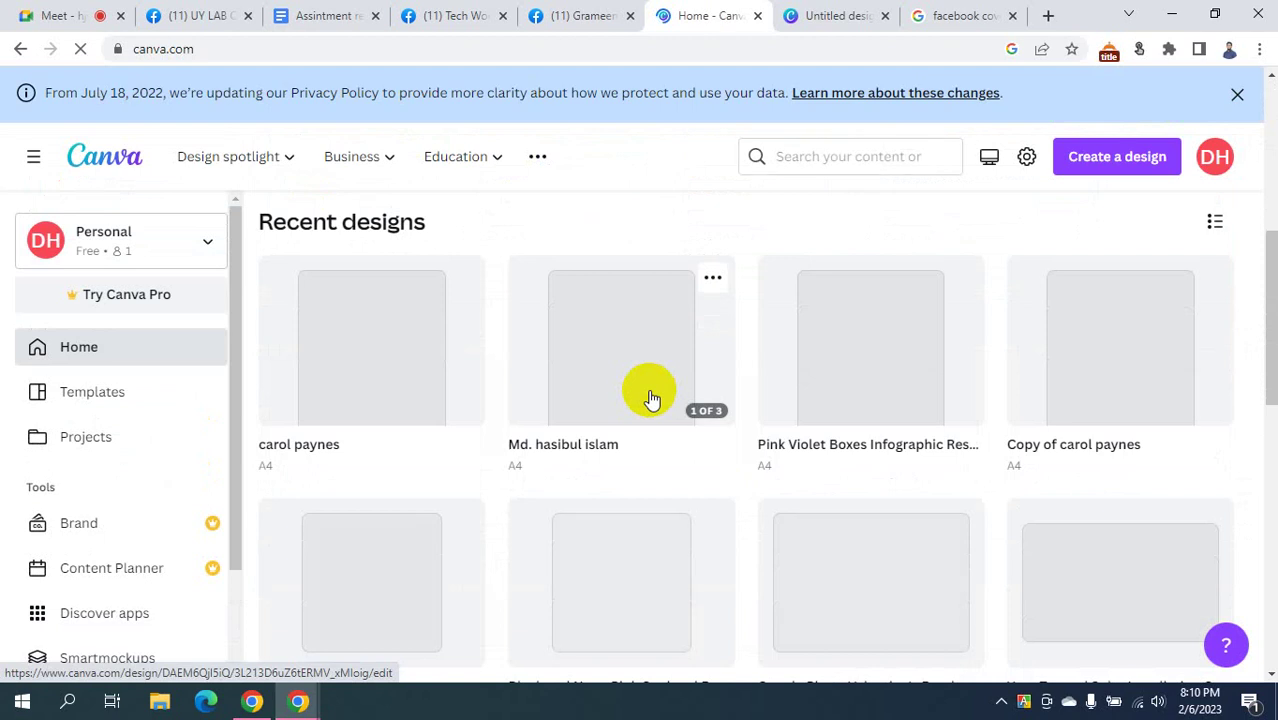
scroll(650, 400, "up", 3)
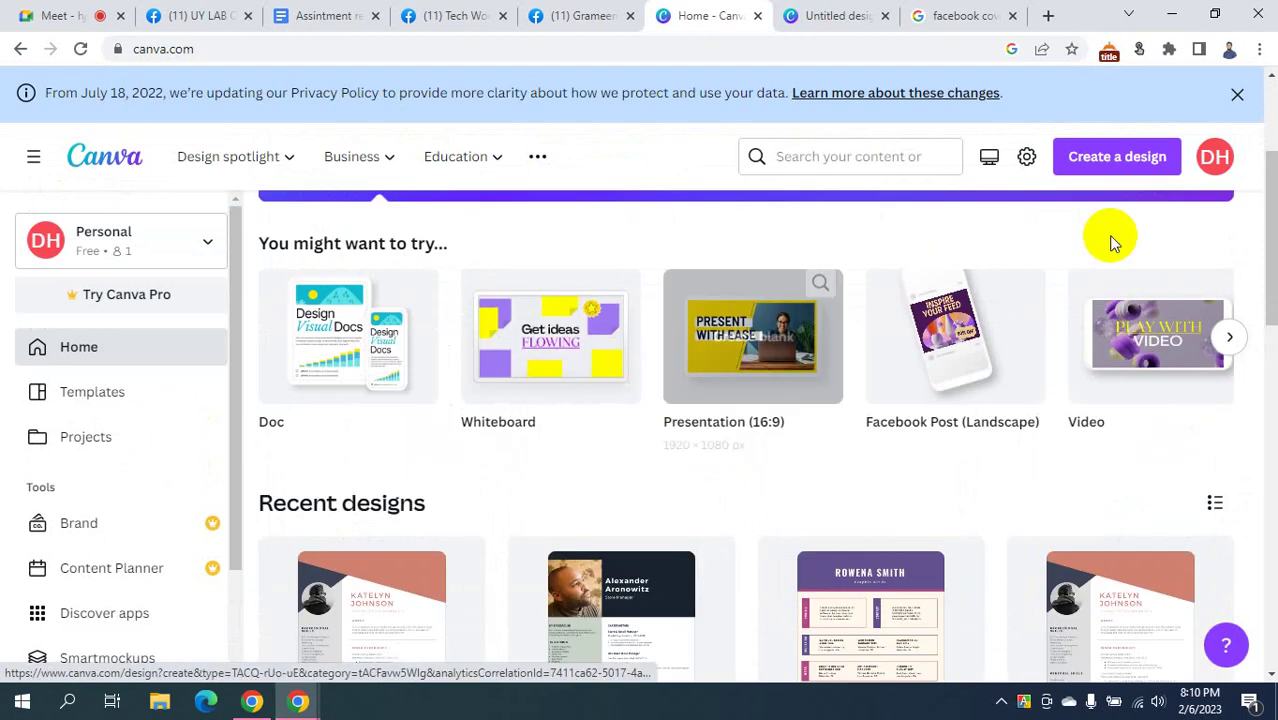
- Look through the account menu, then dismiss the privacy notice and 15 billionth design banner
left_click(1215, 172)
scroll(1058, 362, "down", 3)
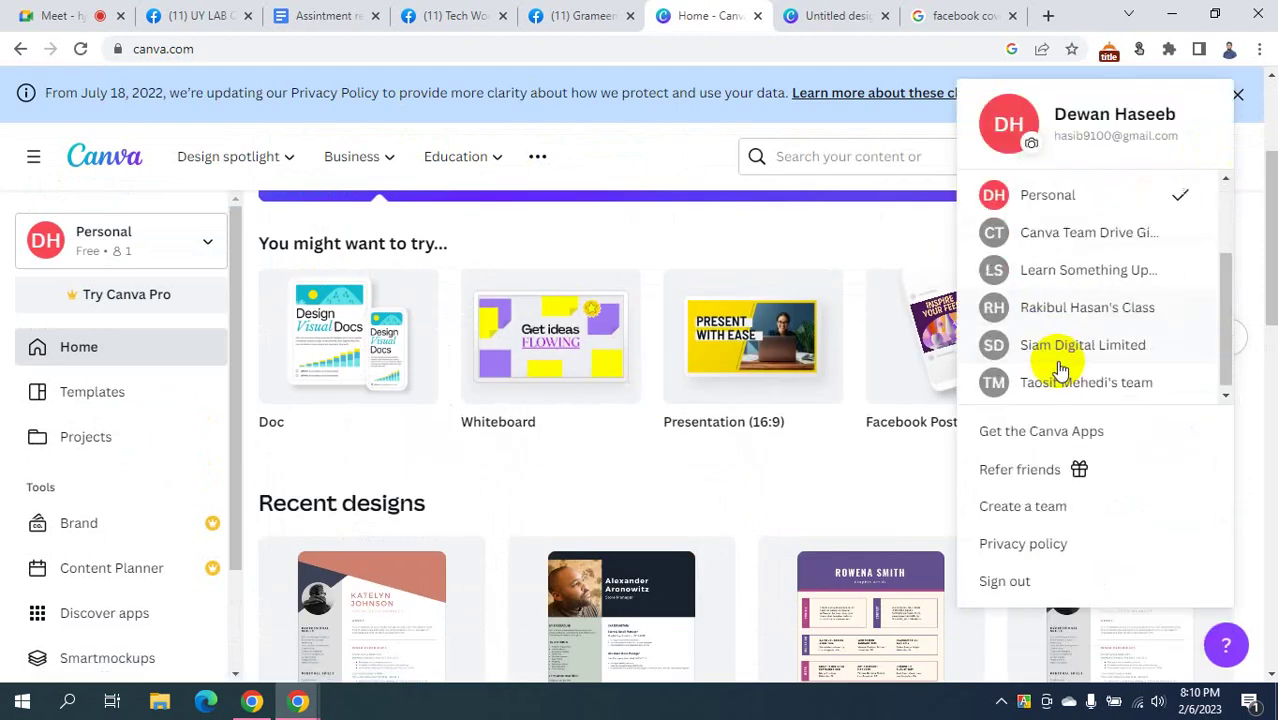
scroll(1095, 345, "down", 2)
scroll(1098, 338, "up", 2)
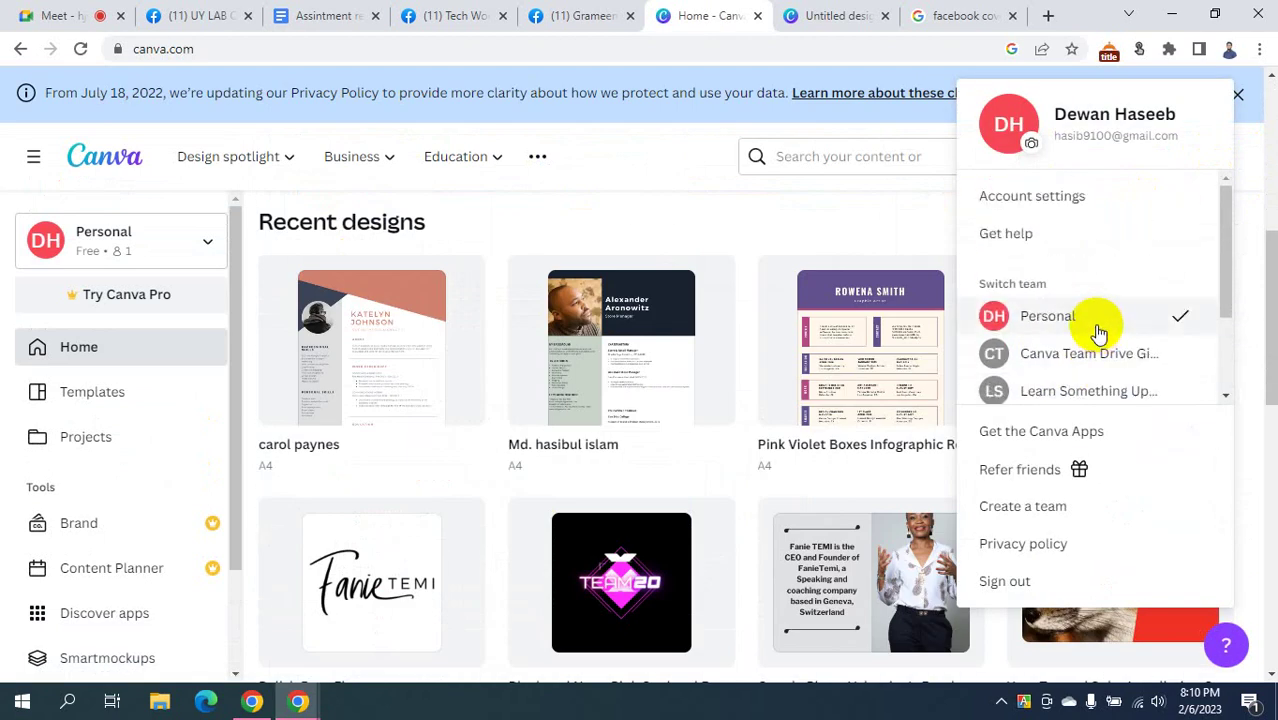
scroll(1100, 333, "down", 2)
scroll(1100, 333, "down", 1)
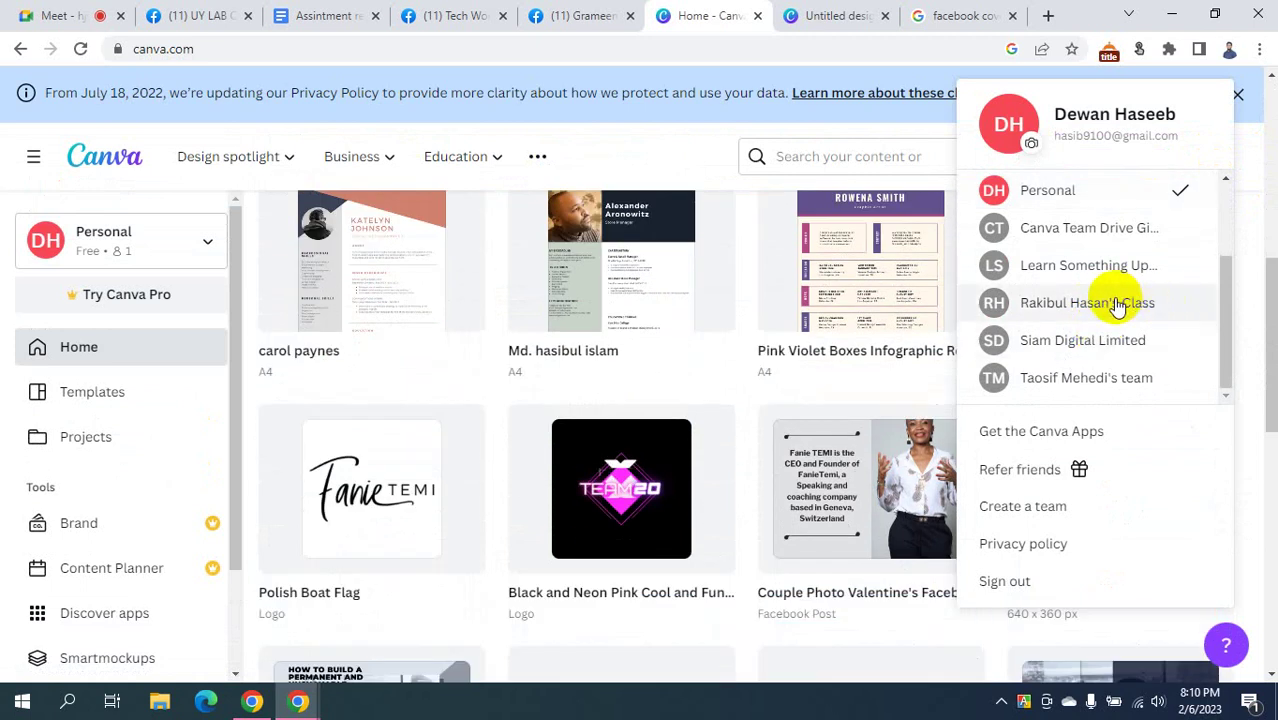
scroll(1118, 307, "up", 2)
scroll(1118, 307, "down", 2)
scroll(1118, 307, "down", 2)
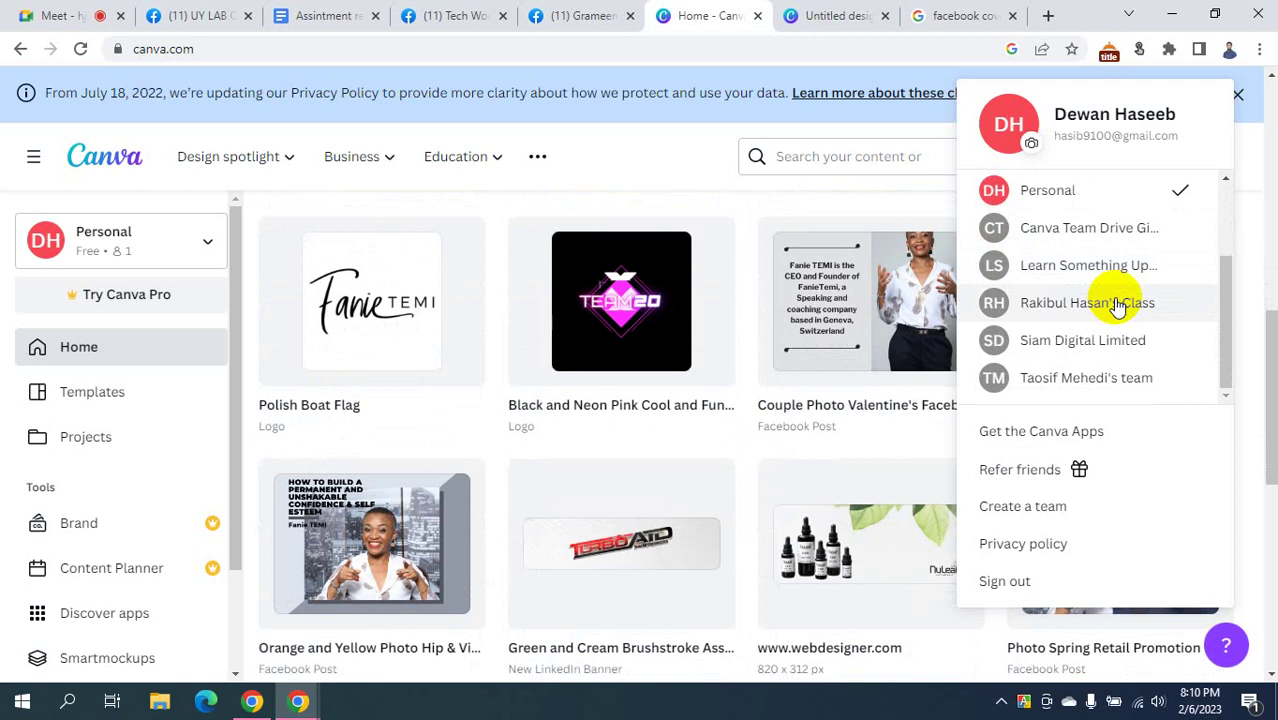
left_click(646, 163)
left_click(1236, 94)
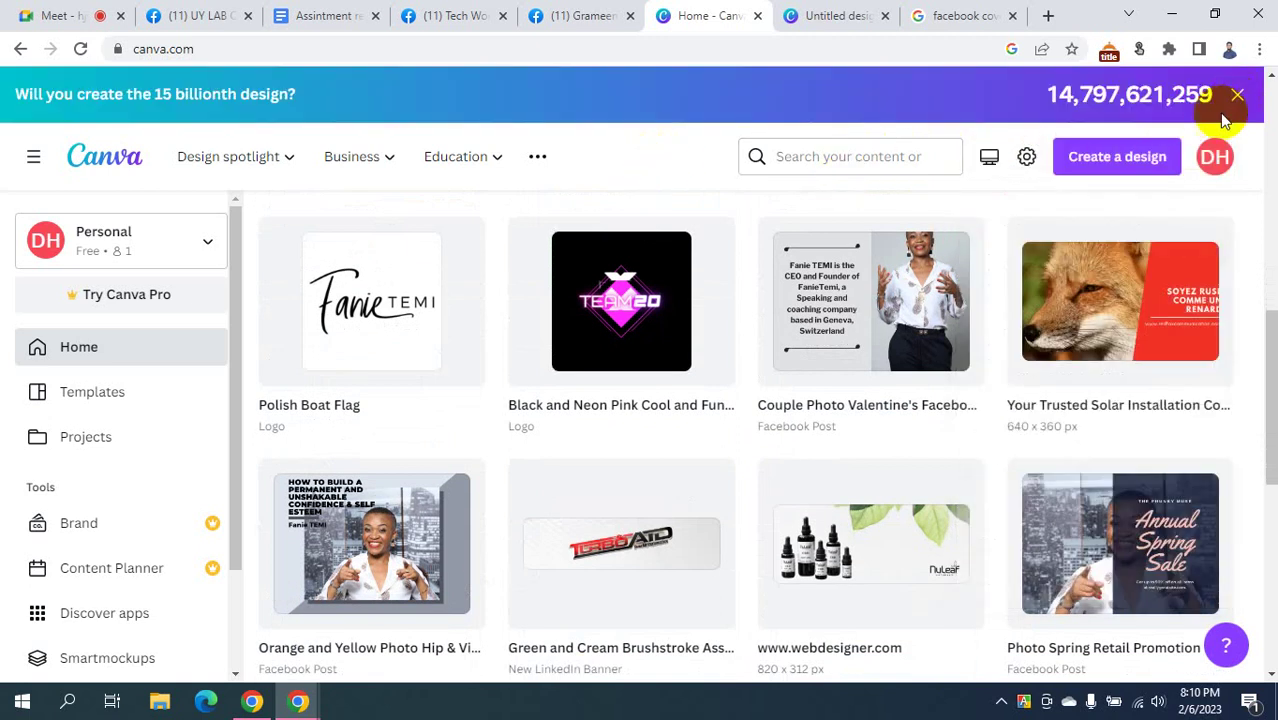
left_click(1238, 94)
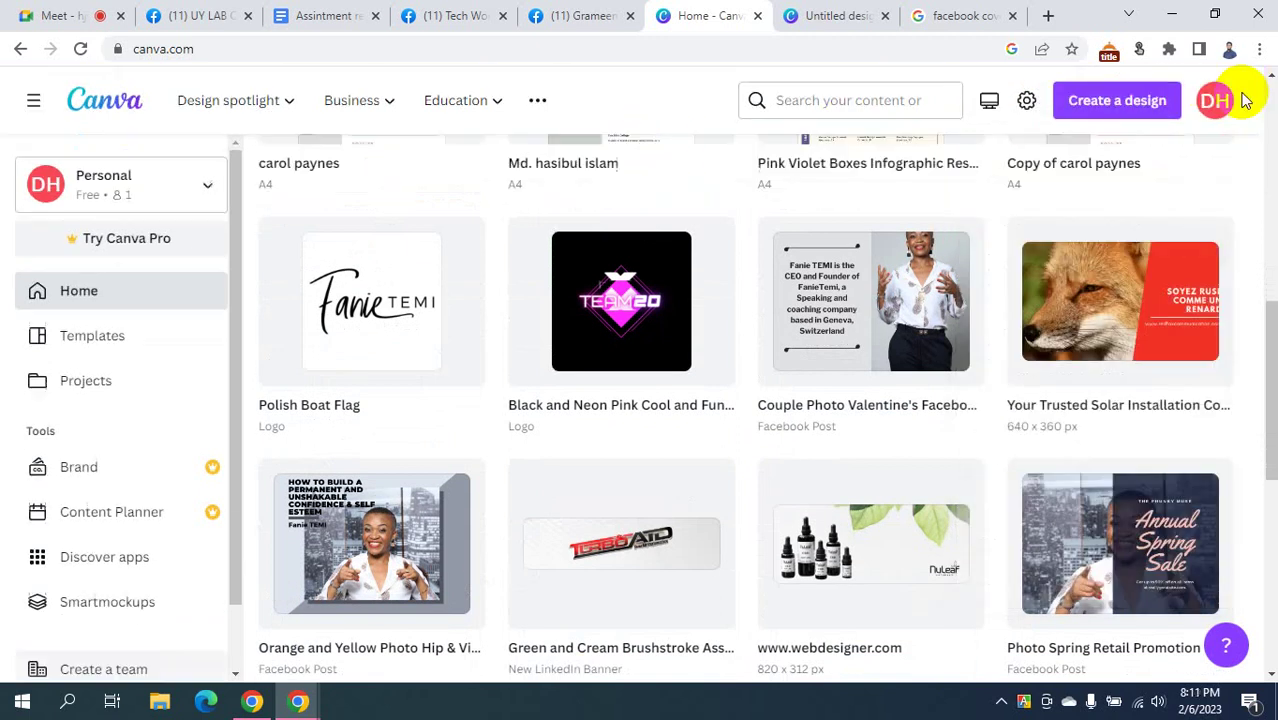
- Sign out from the avatar menu and log in again with Facebook
left_click(1214, 101)
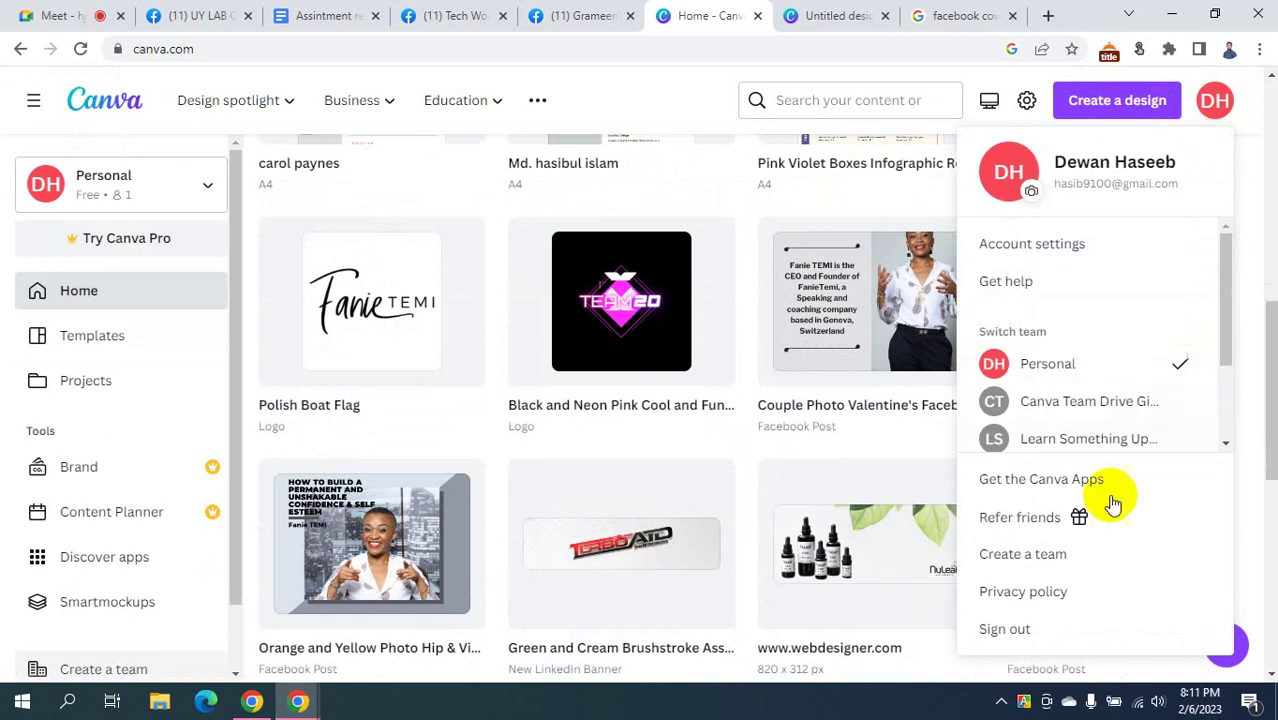
left_click(1015, 630)
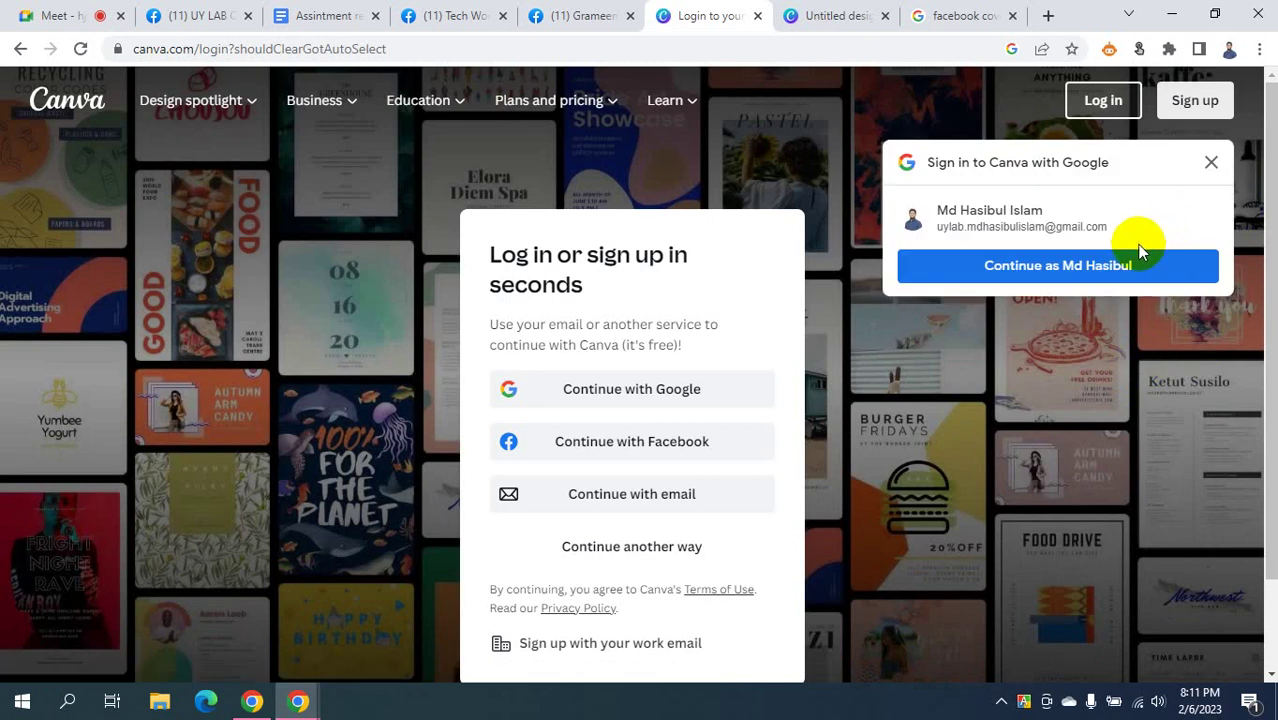
left_click(1211, 163)
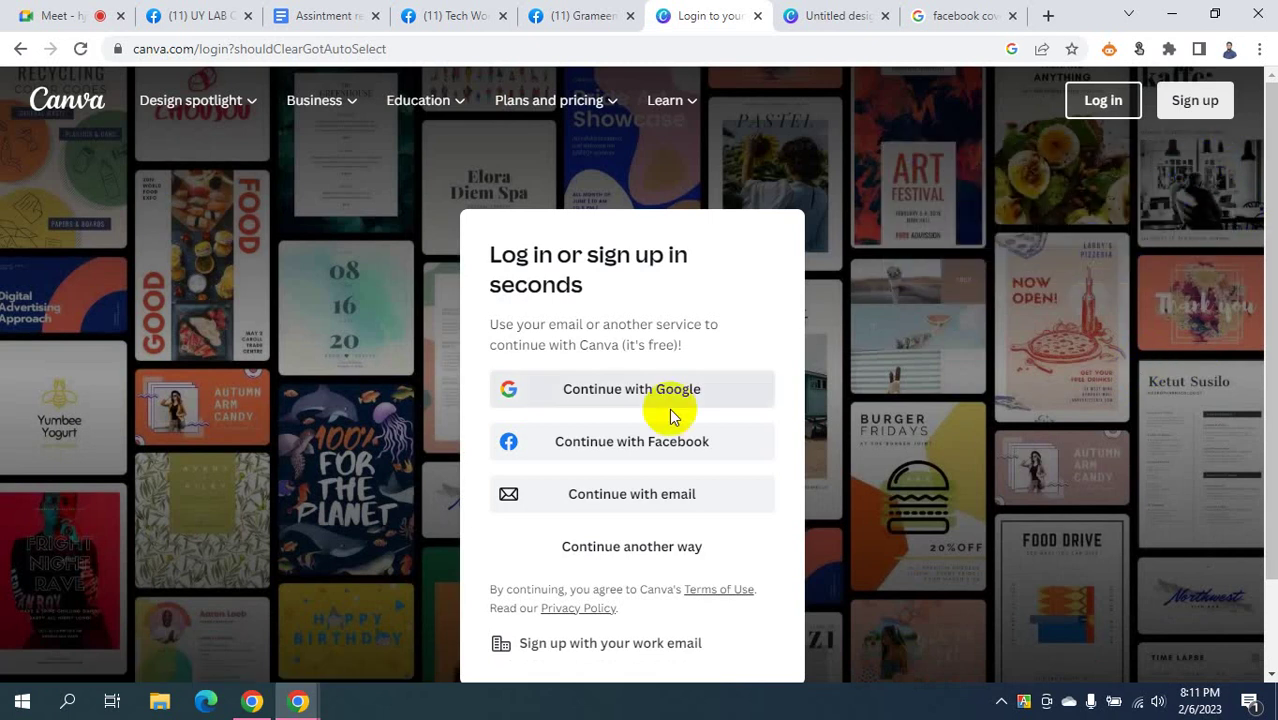
left_click(593, 447)
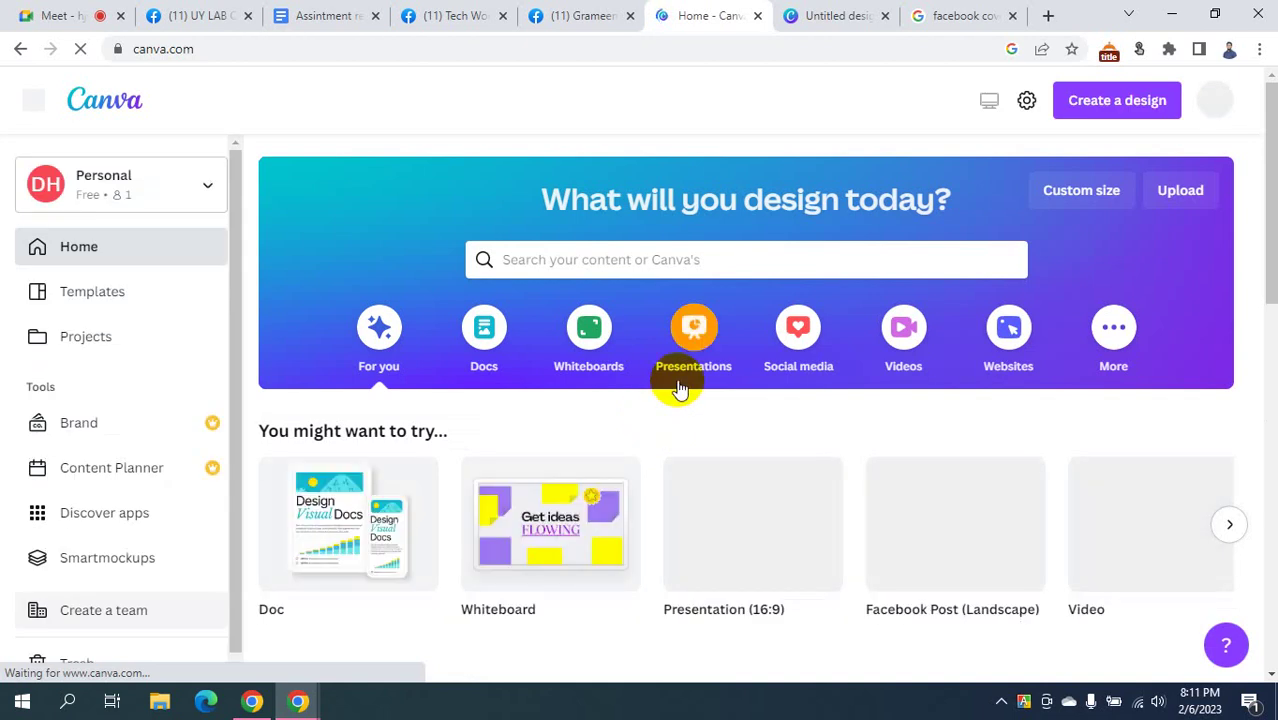
- Check the account menu on the home page, then return to the empty Untitled design
scroll(678, 388, "down", 3)
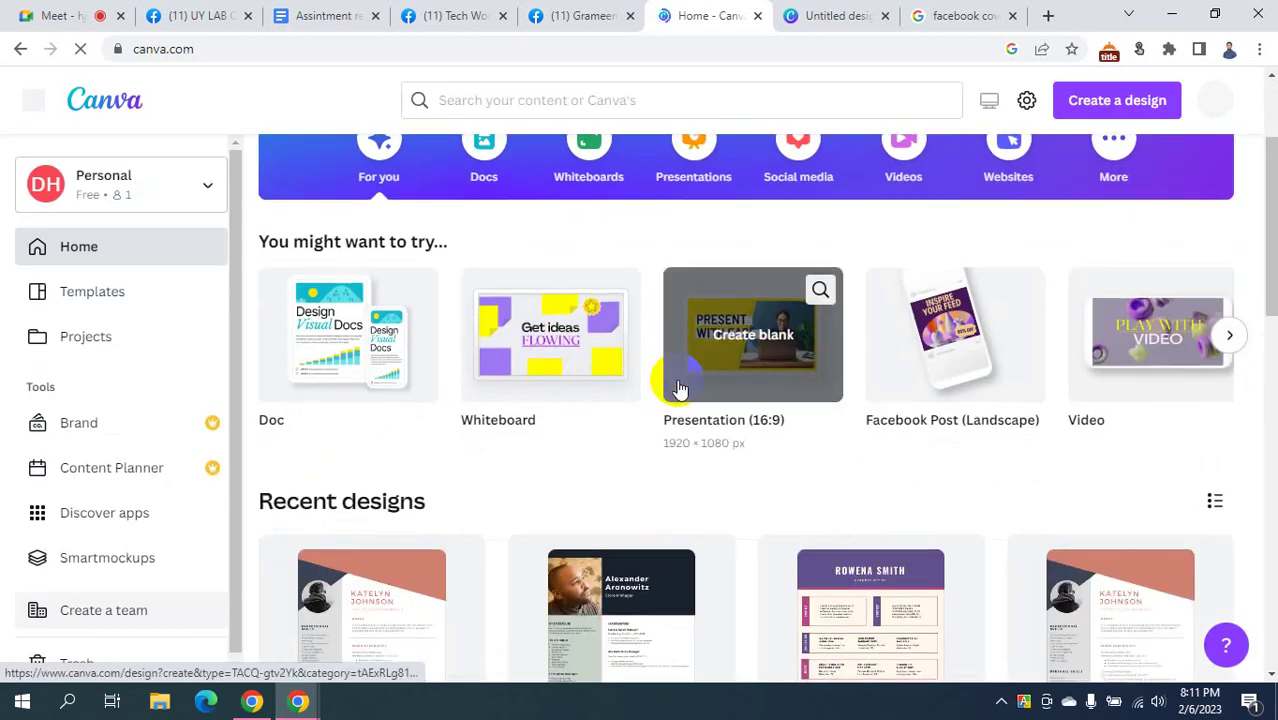
scroll(678, 388, "down", 7)
scroll(678, 388, "up", 10)
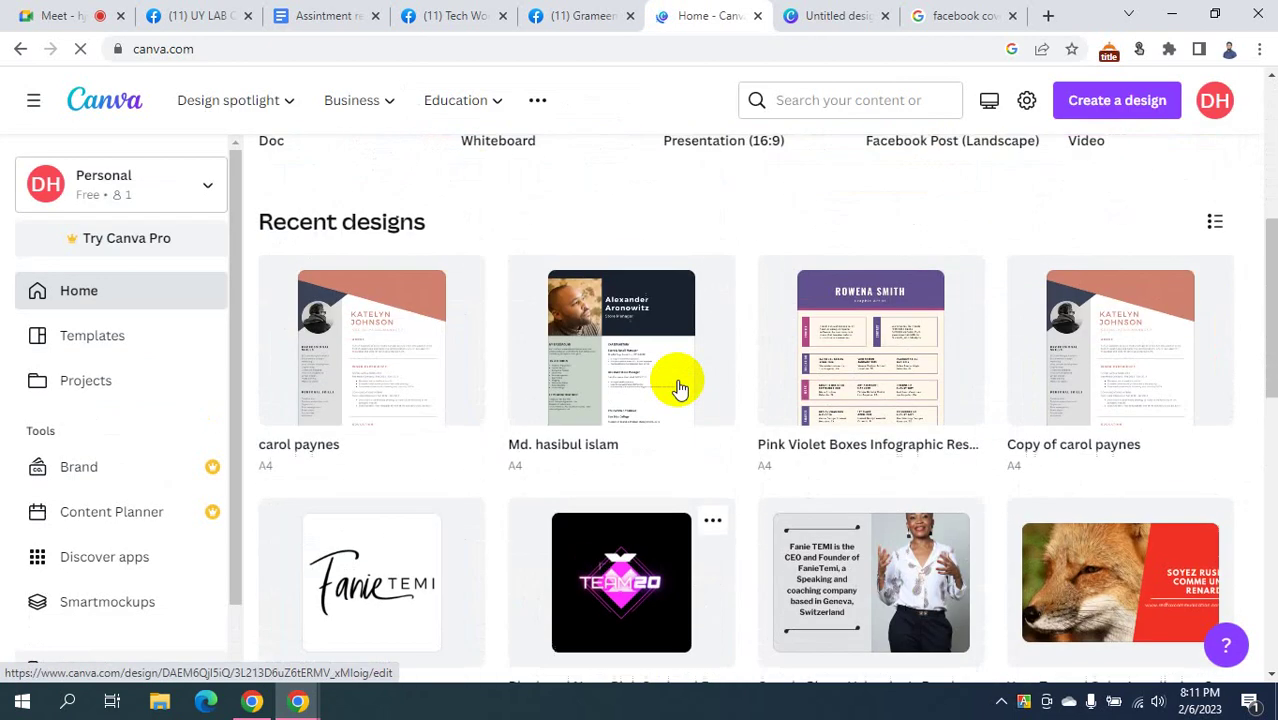
left_click(1224, 104)
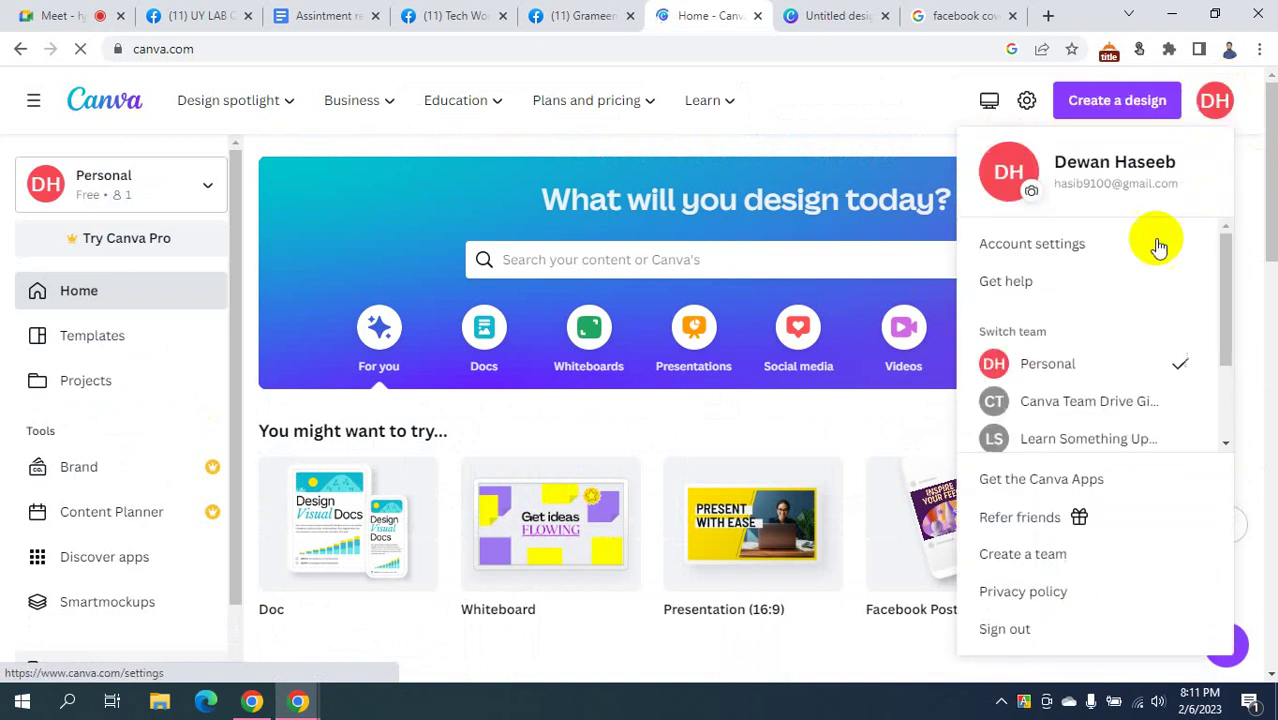
scroll(1127, 329, "down", 5)
scroll(1124, 333, "up", 3)
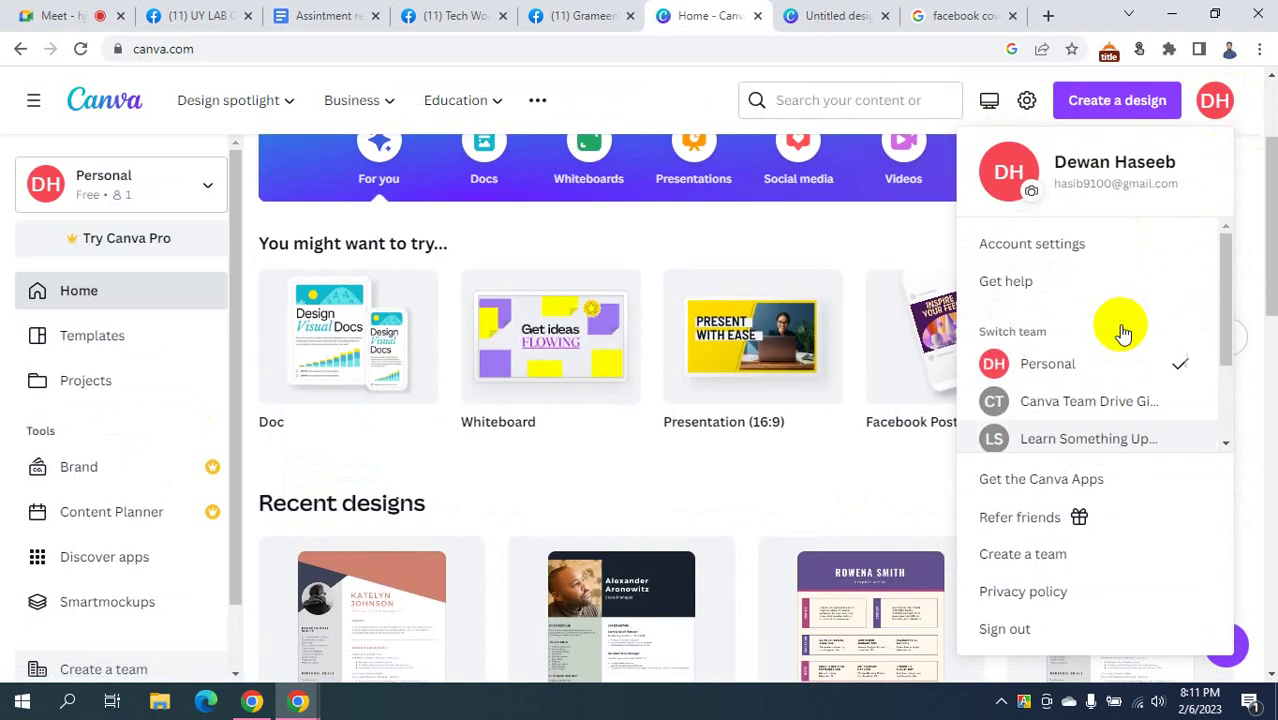
left_click(827, 18)
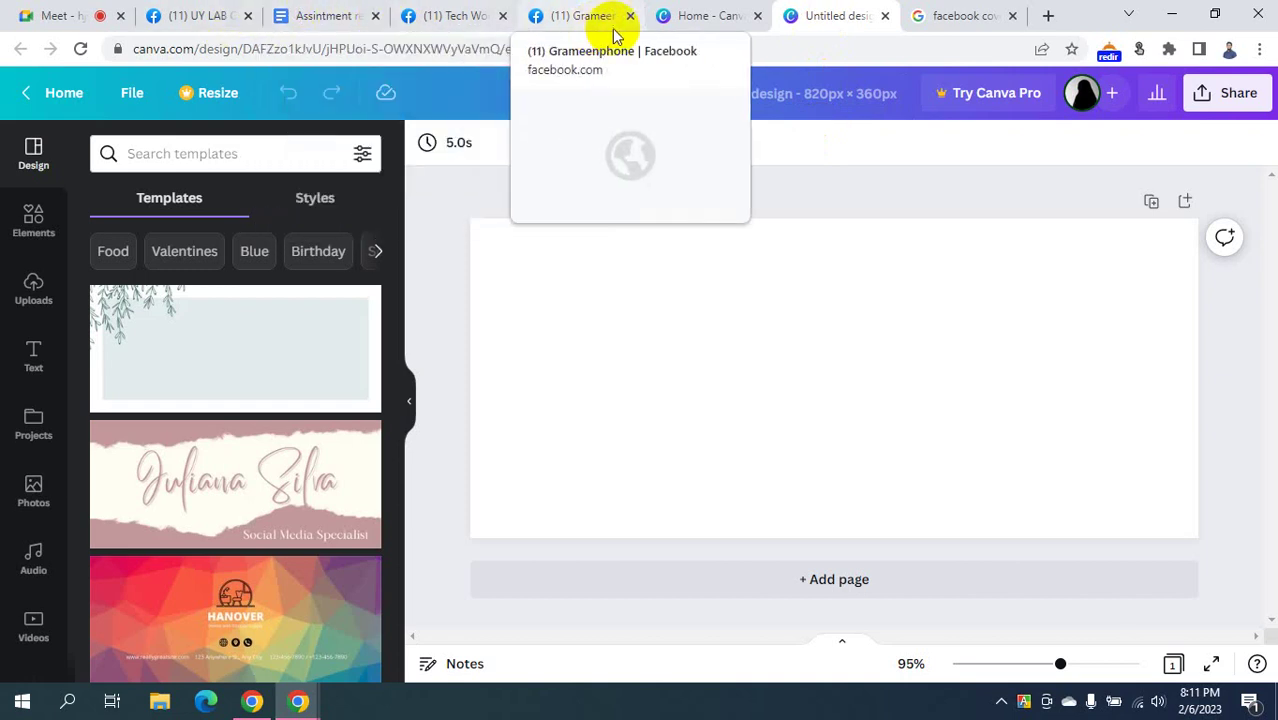
- Save the Tech World Facebook profile picture to Downloads with Save image as
left_click(450, 15)
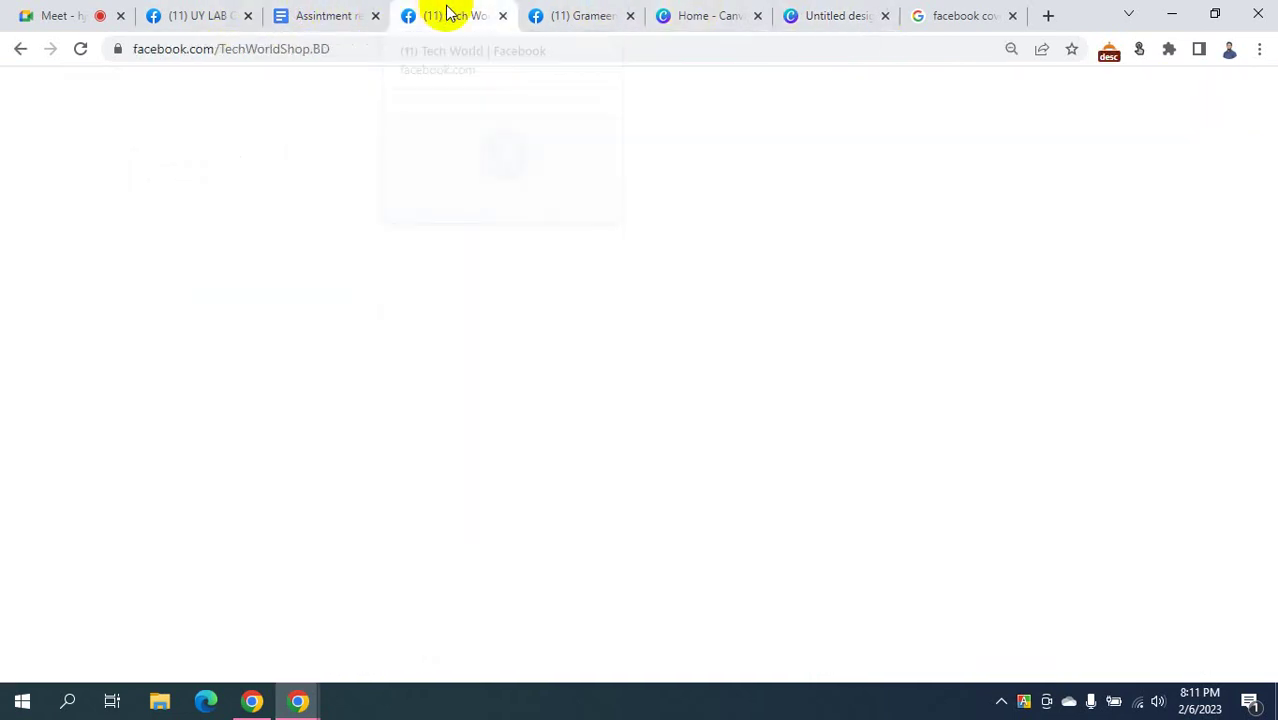
left_click(418, 470)
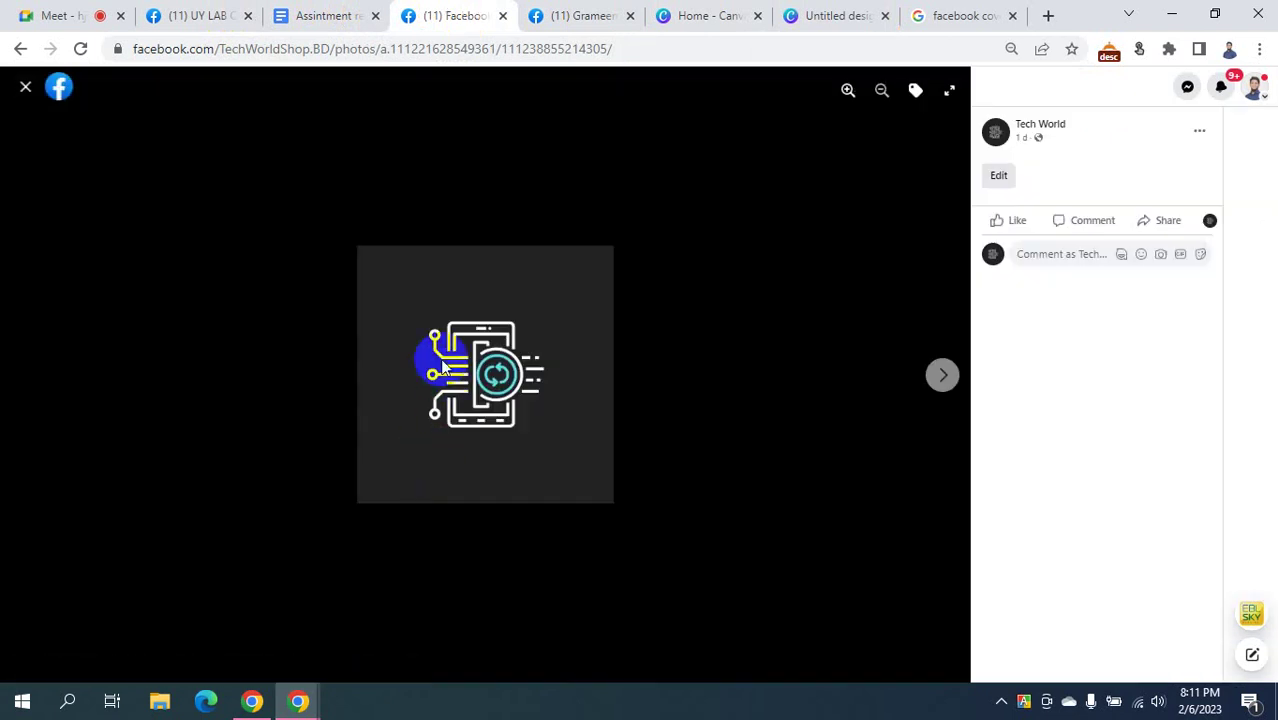
right_click(452, 362)
left_click(480, 395)
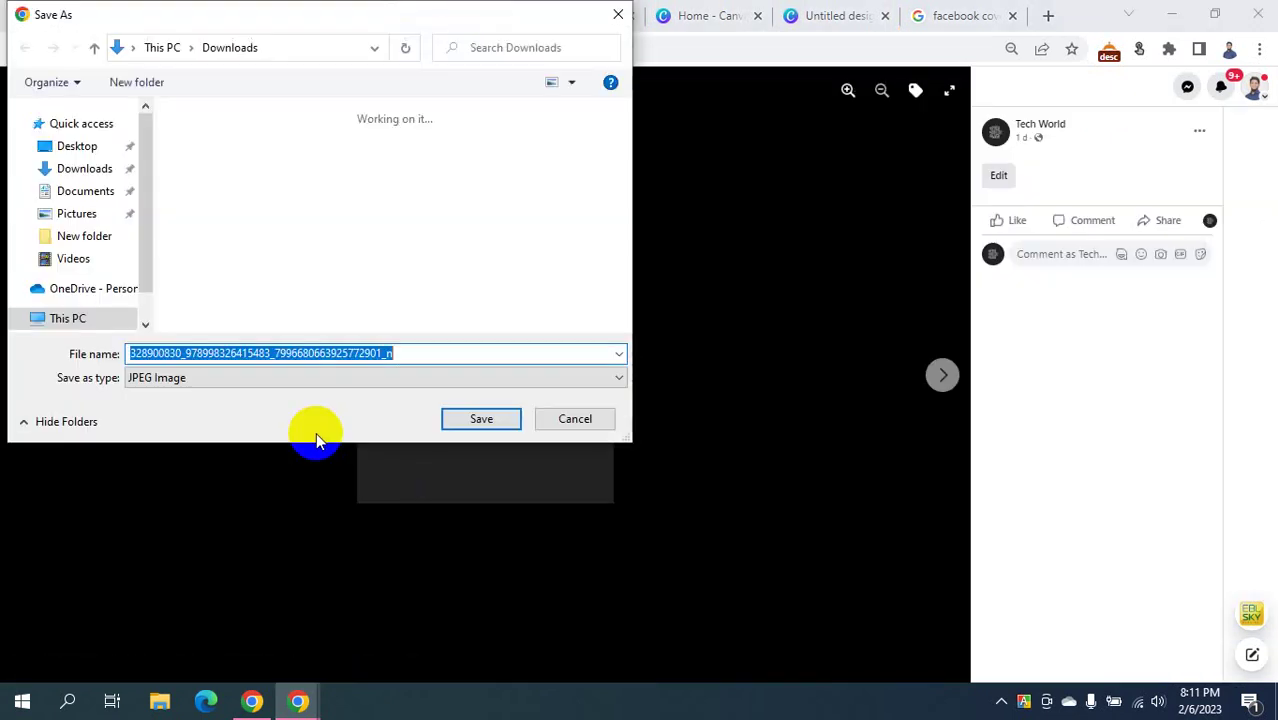
left_click(481, 419)
left_click(950, 15)
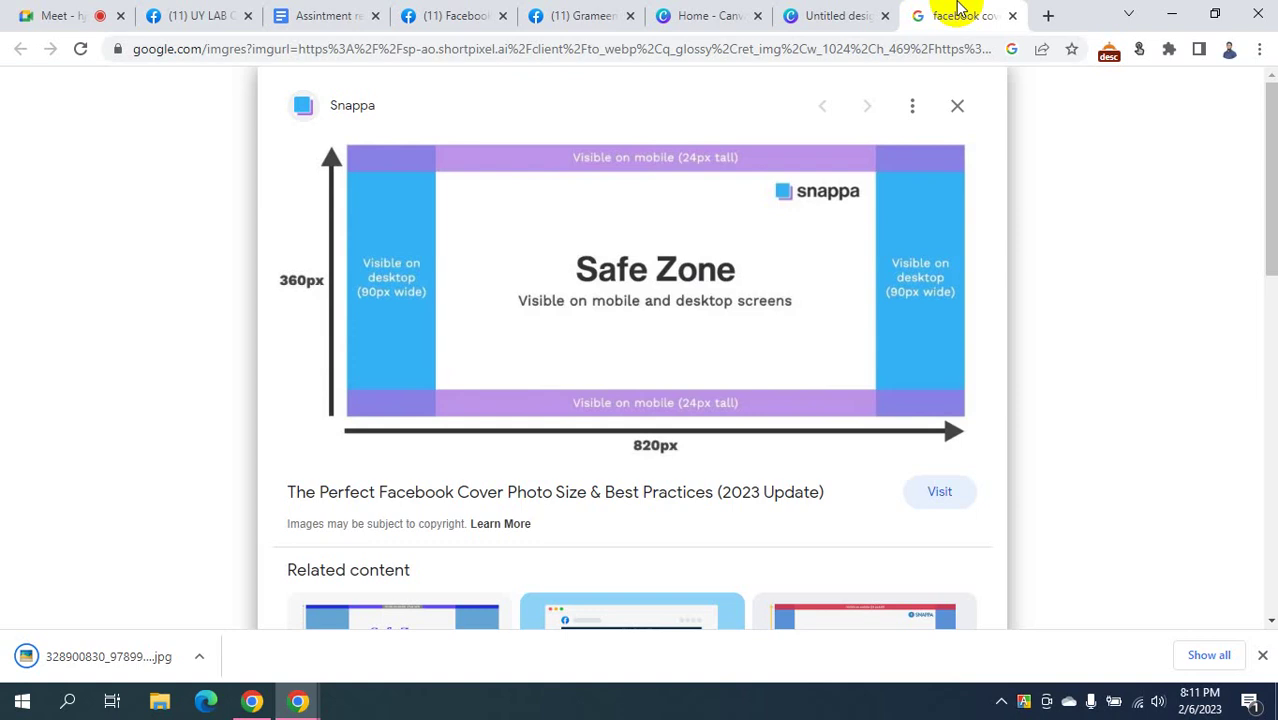
left_click(818, 12)
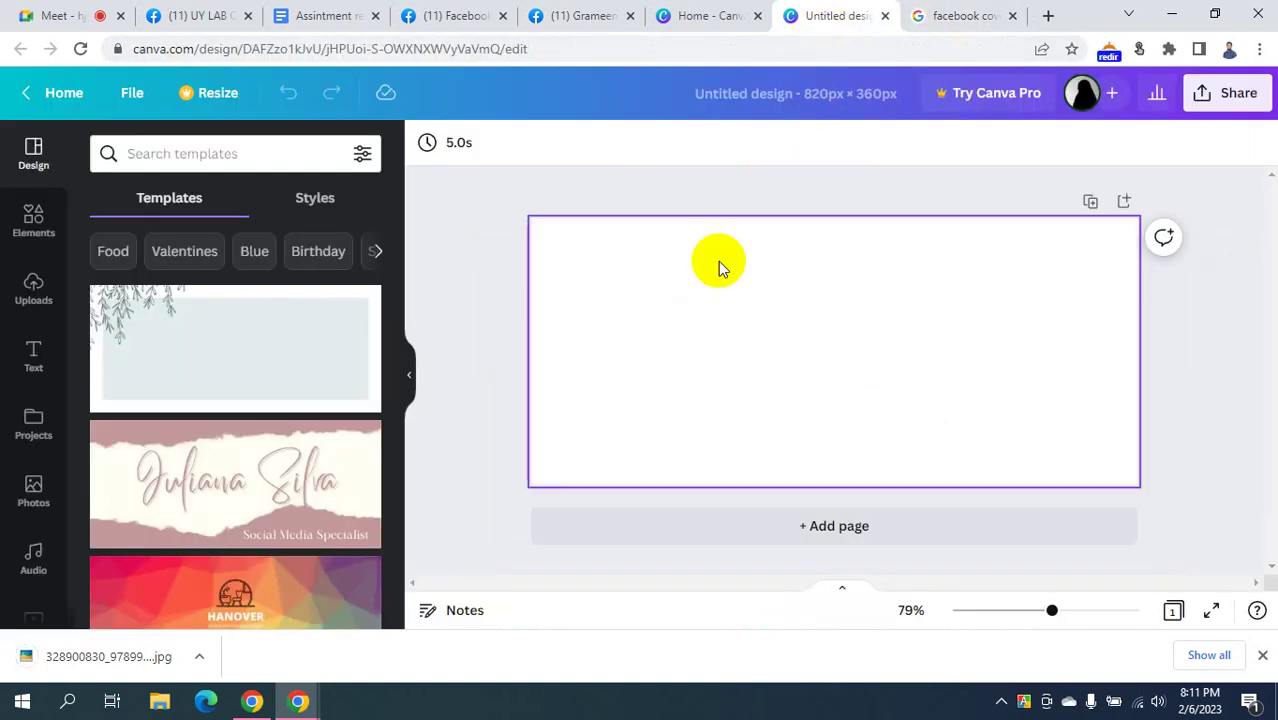
left_click(1091, 203)
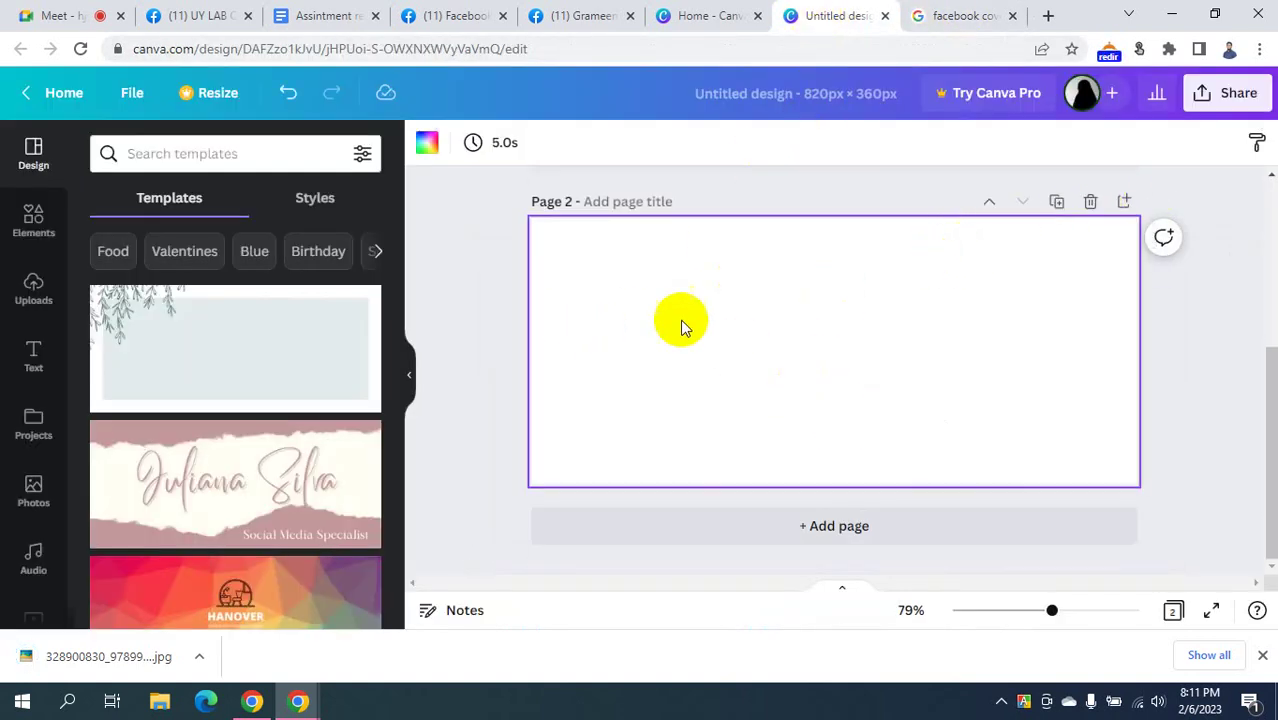
scroll(682, 328, "up", 3)
left_click(33, 287)
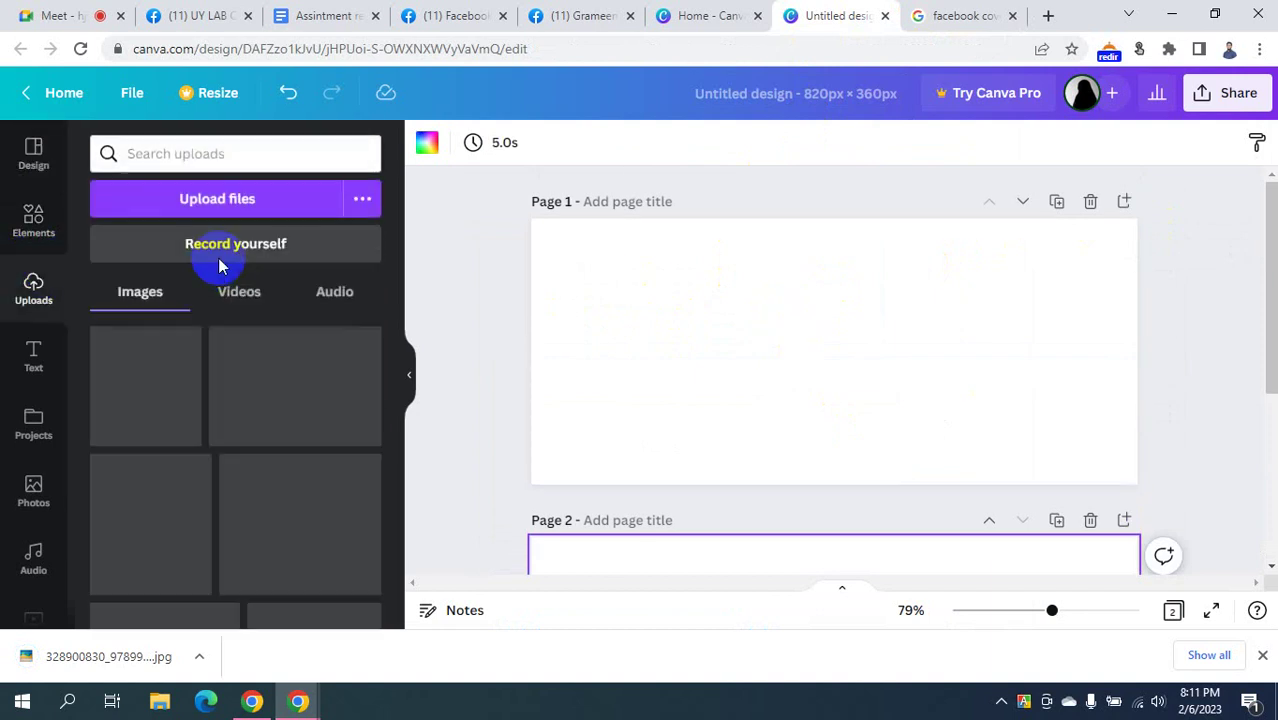
left_click(214, 200)
left_click(262, 212)
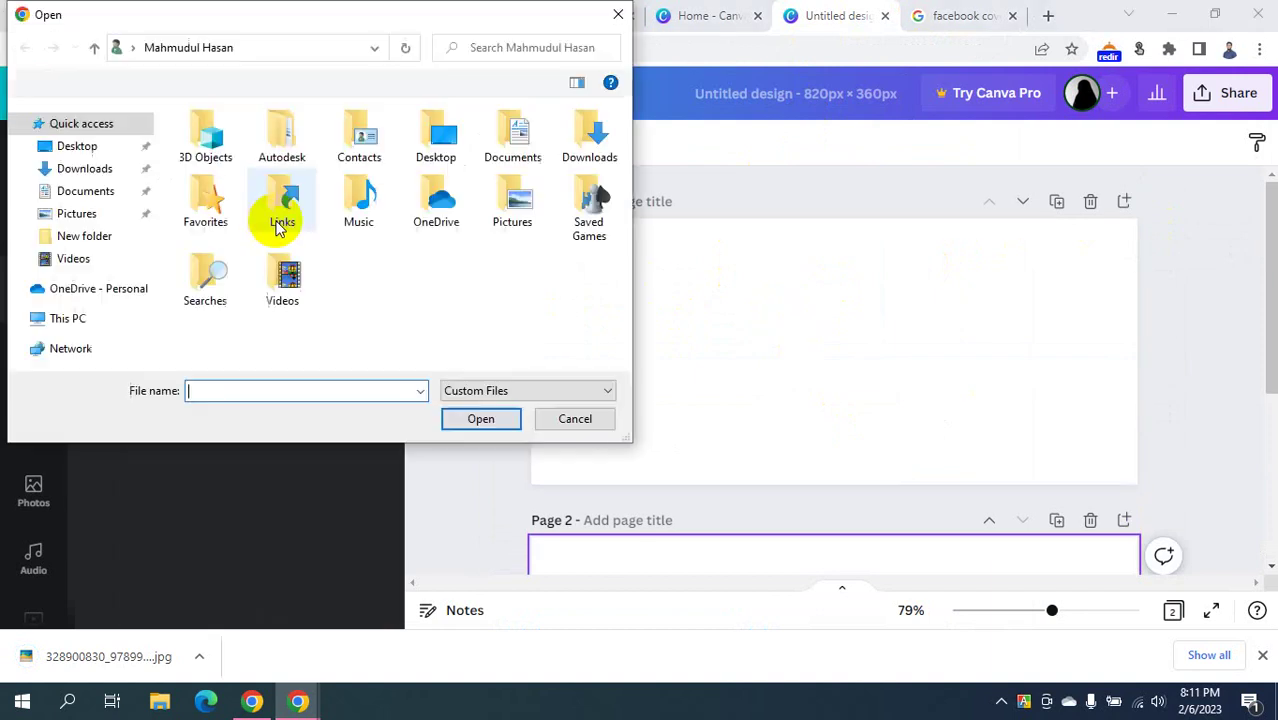
left_click(99, 168)
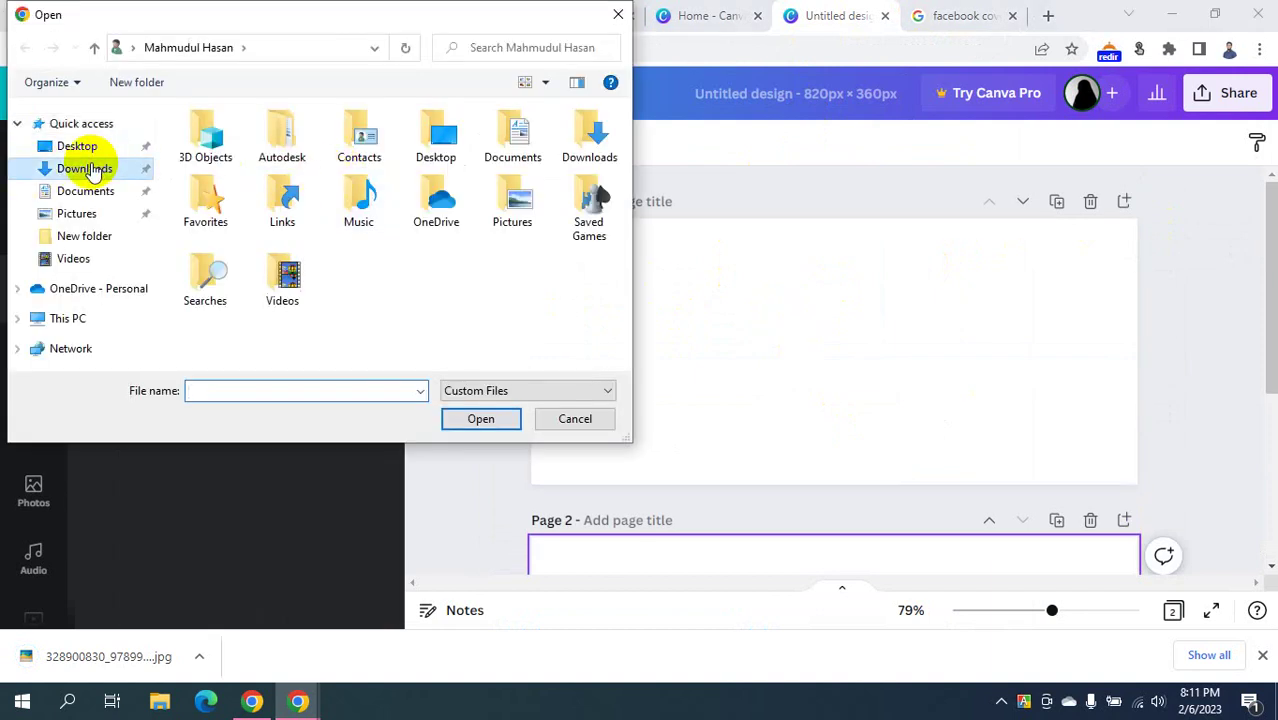
left_click(218, 178)
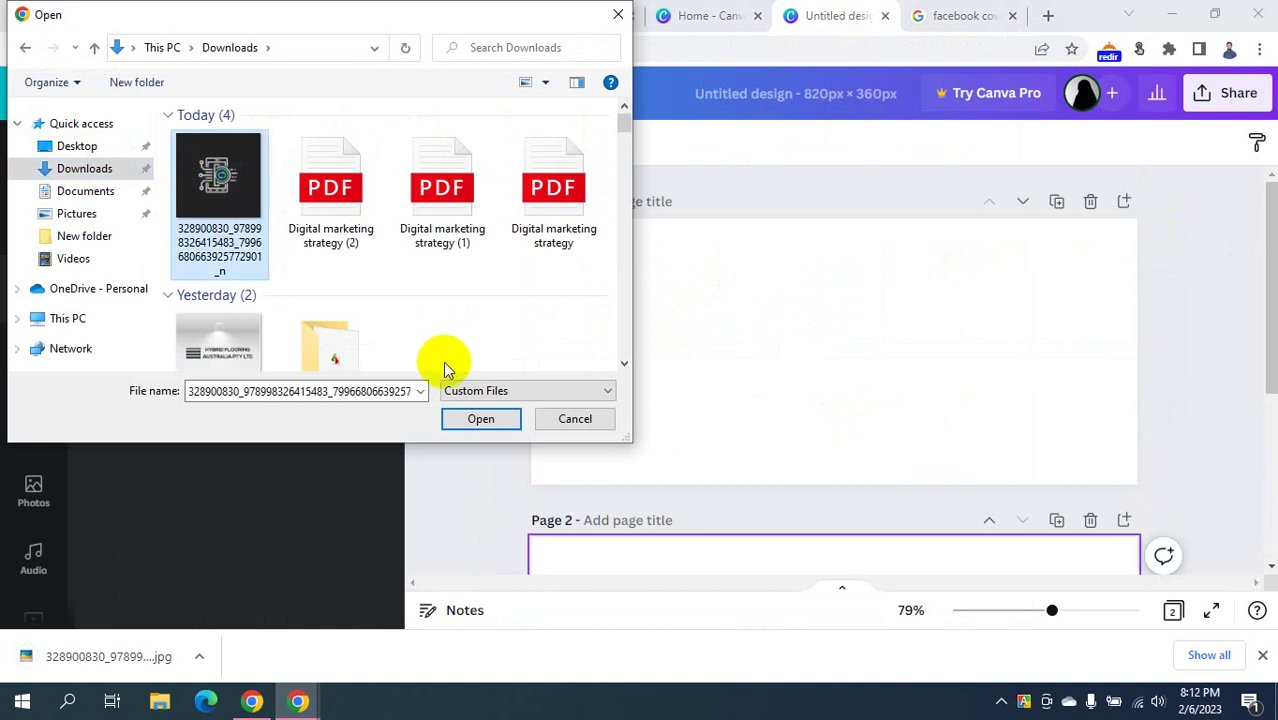
left_click(481, 419)
scroll(995, 387, "down", 2)
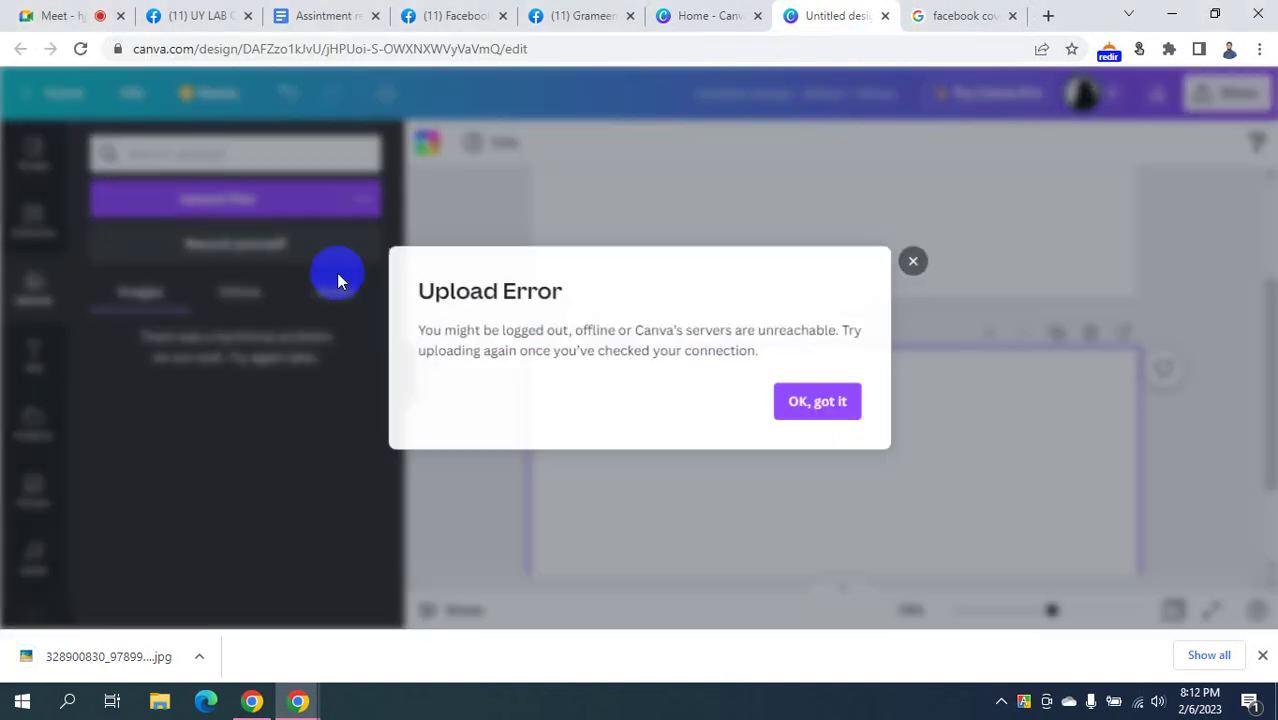
left_click(815, 400)
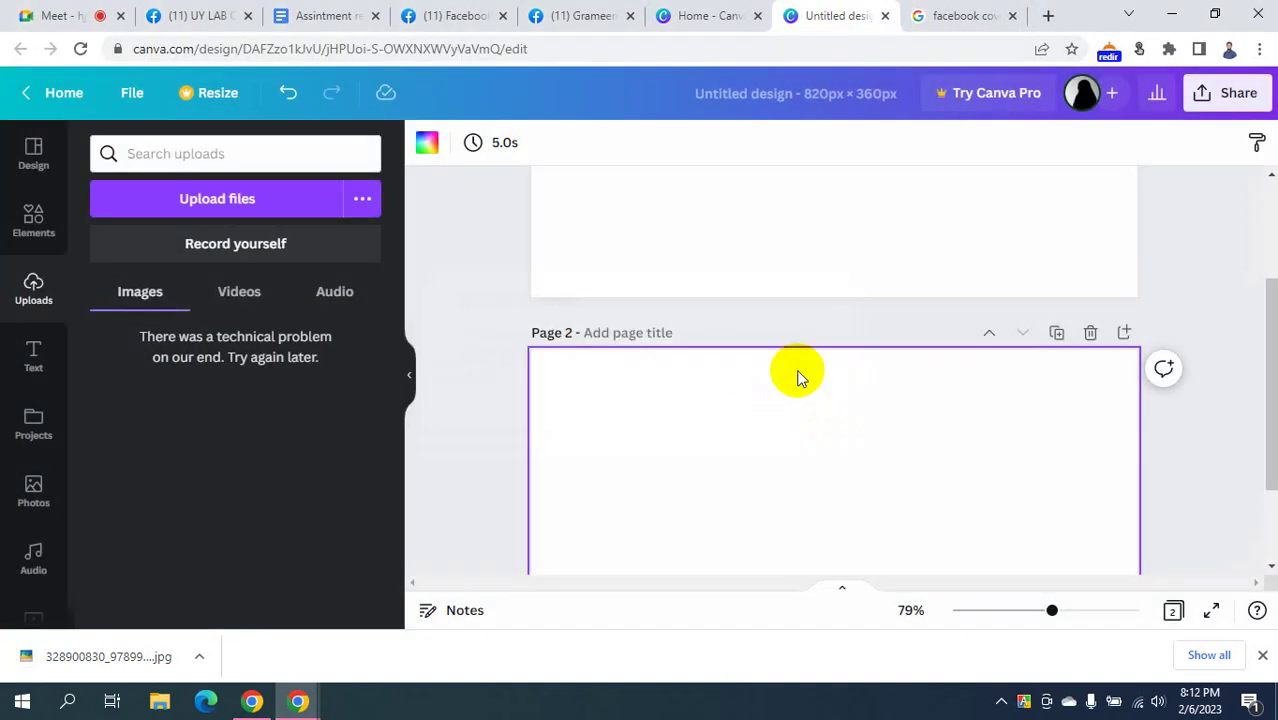
left_click(222, 208)
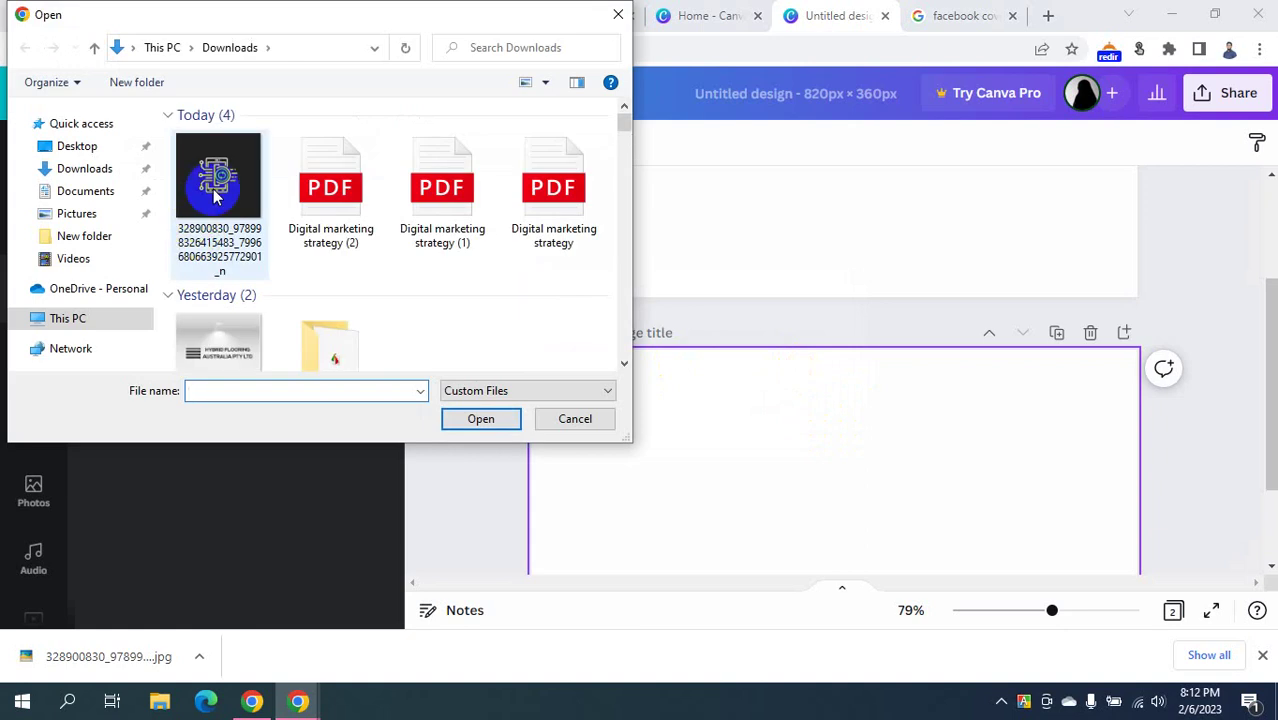
left_click(240, 194)
left_click(471, 417)
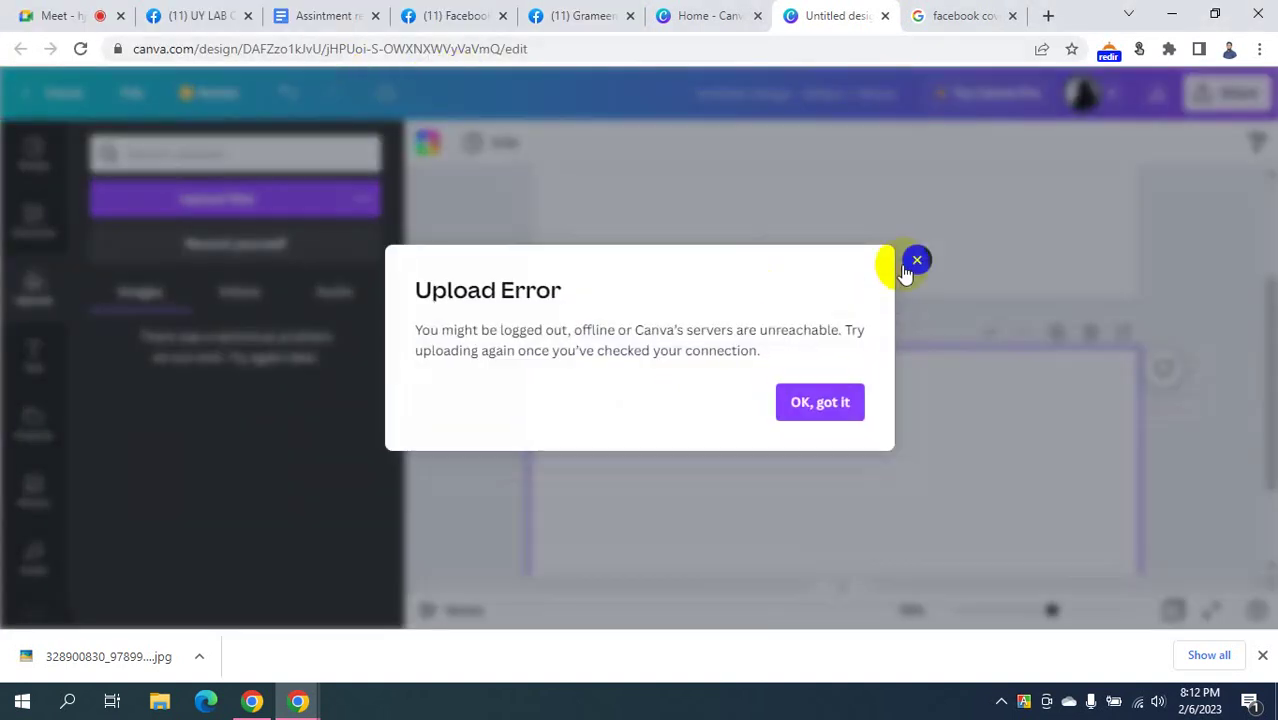
left_click(906, 268)
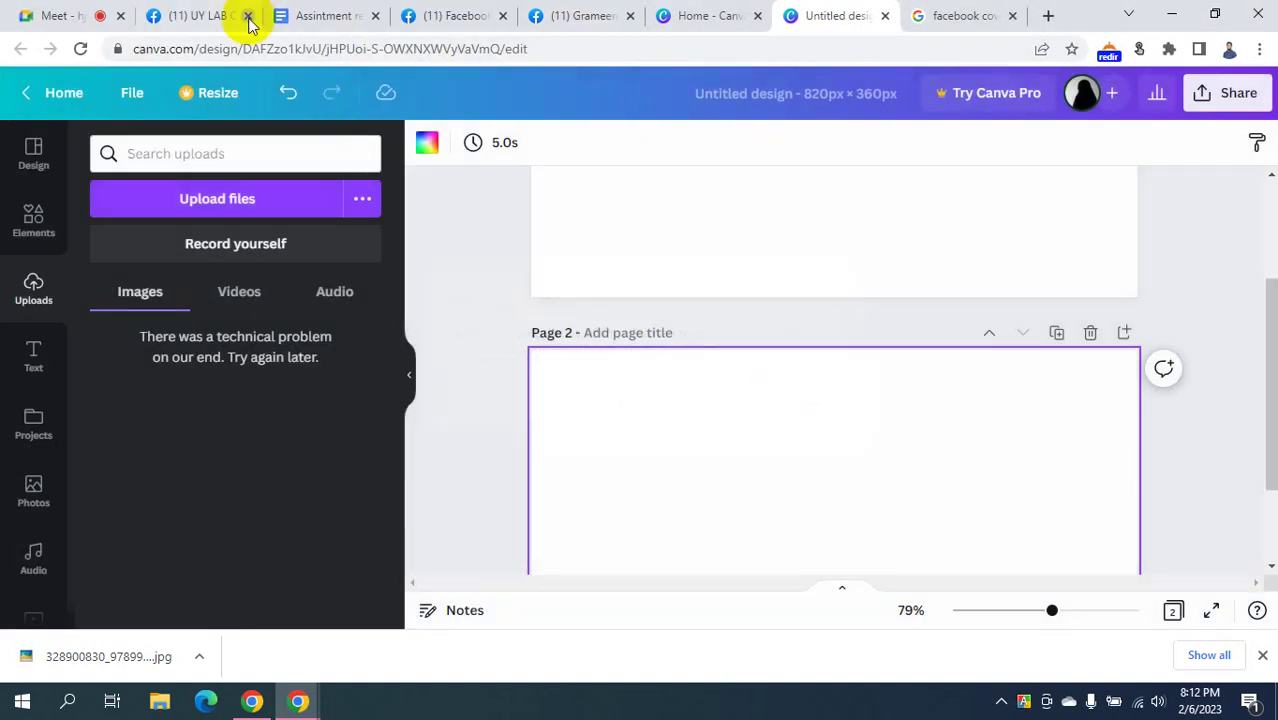
left_click(191, 12)
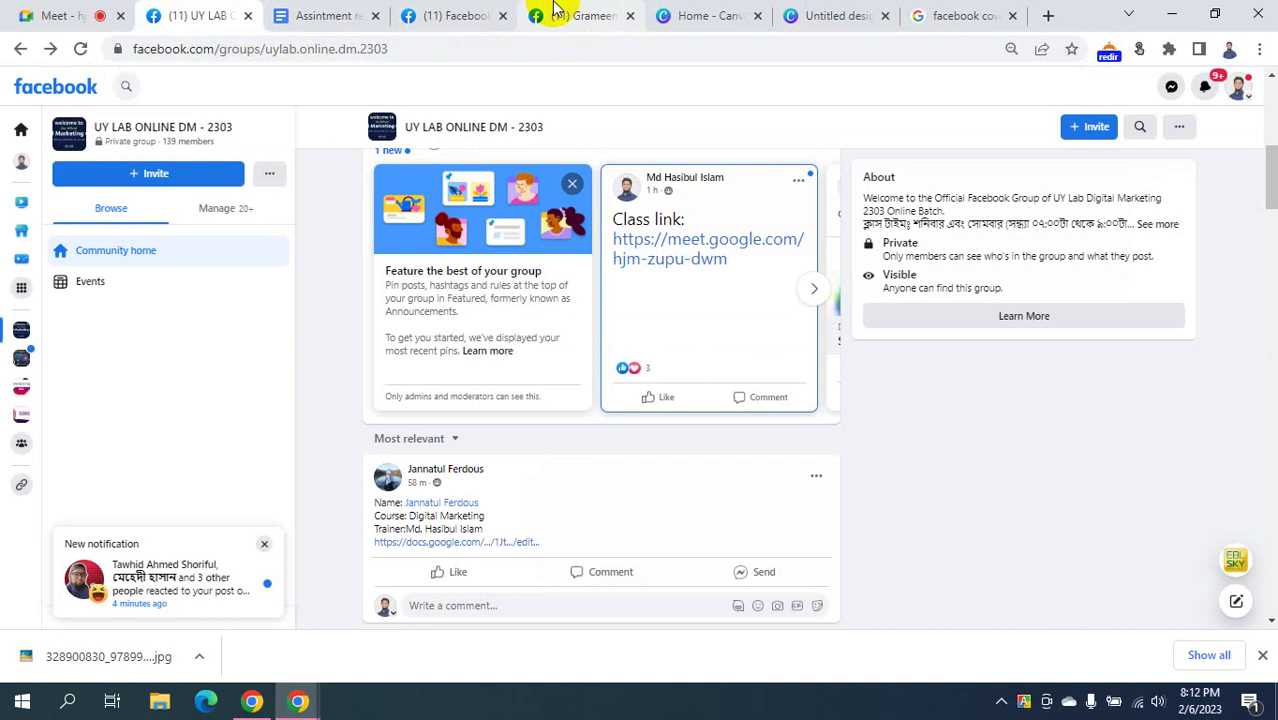
left_click(452, 15)
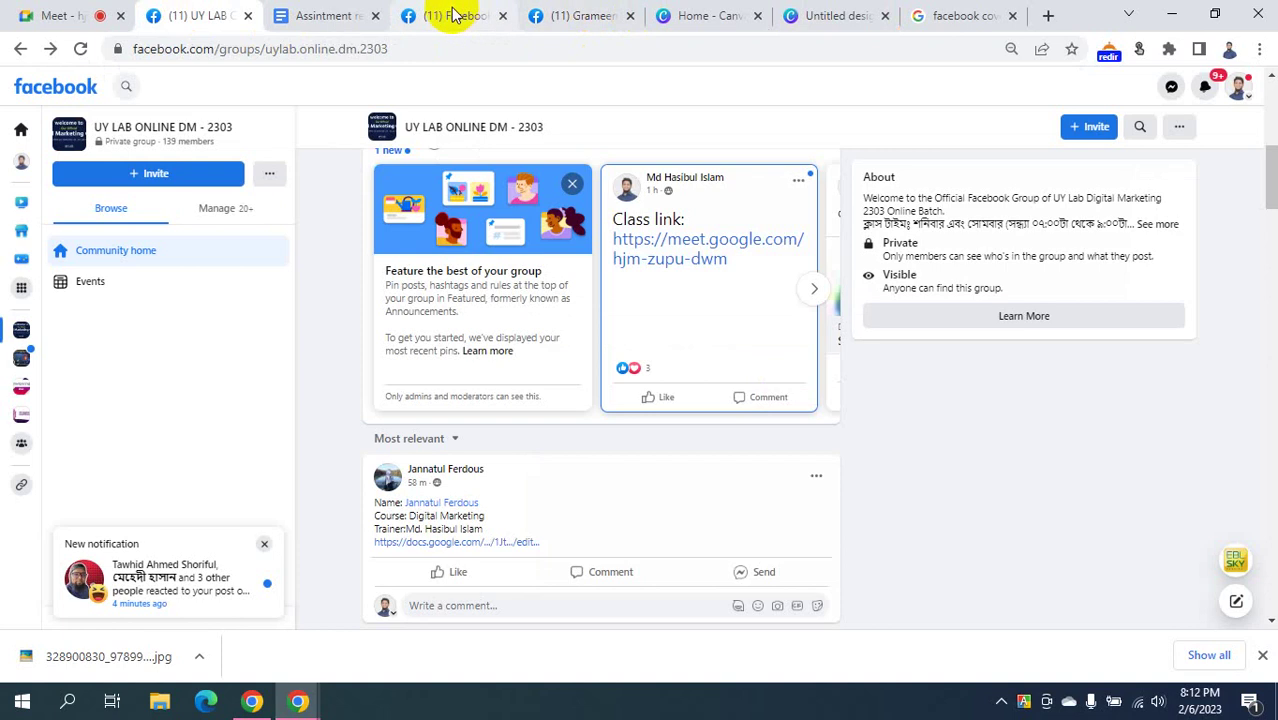
right_click(446, 298)
left_click(513, 360)
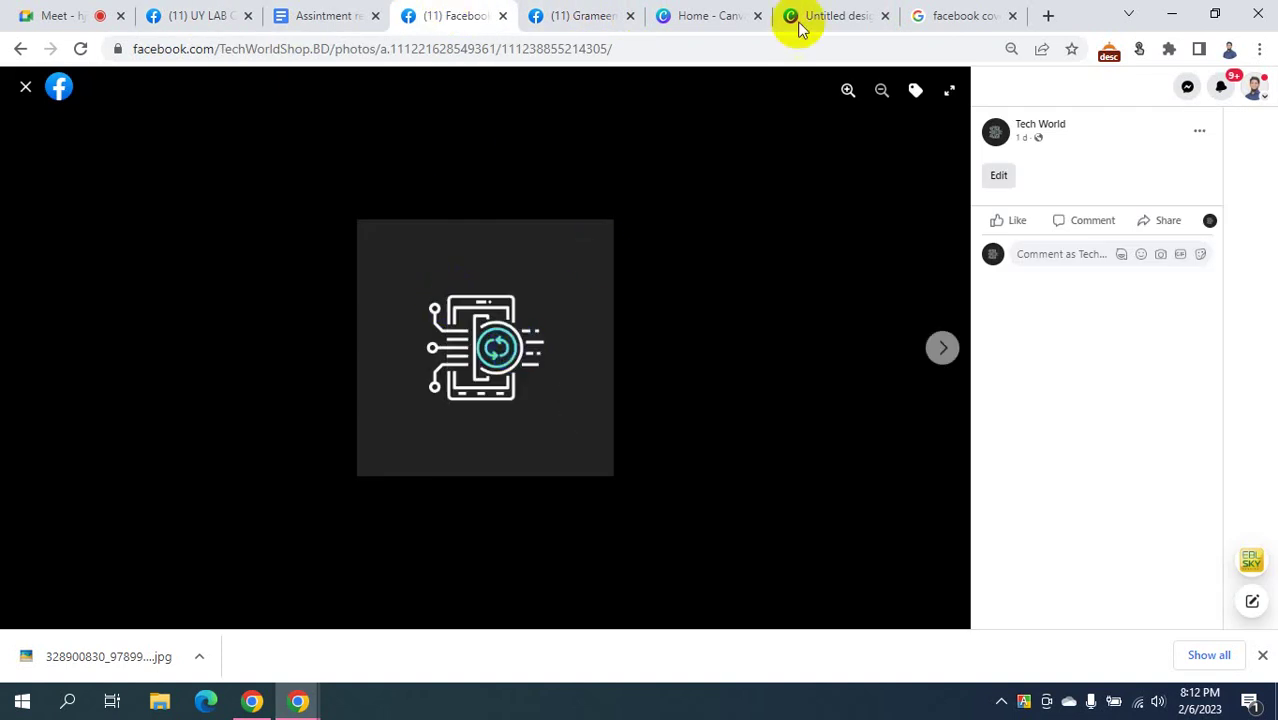
left_click(827, 17)
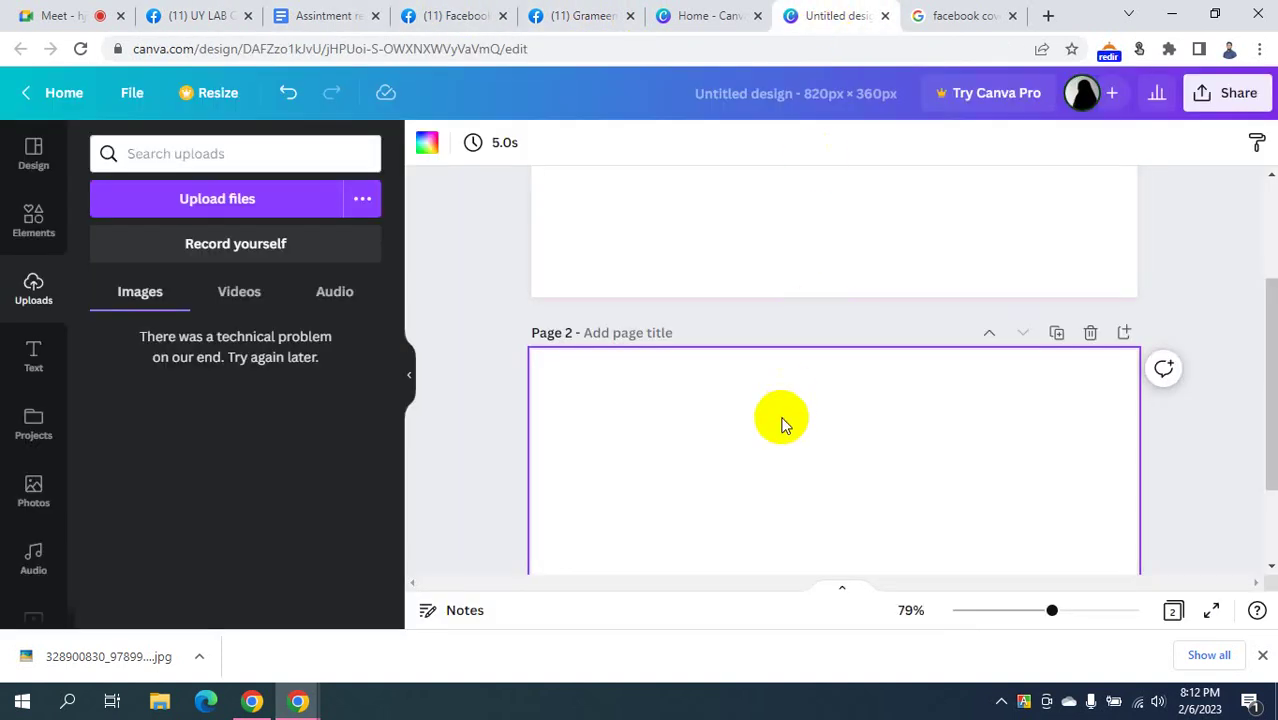
key("ctrl+v")
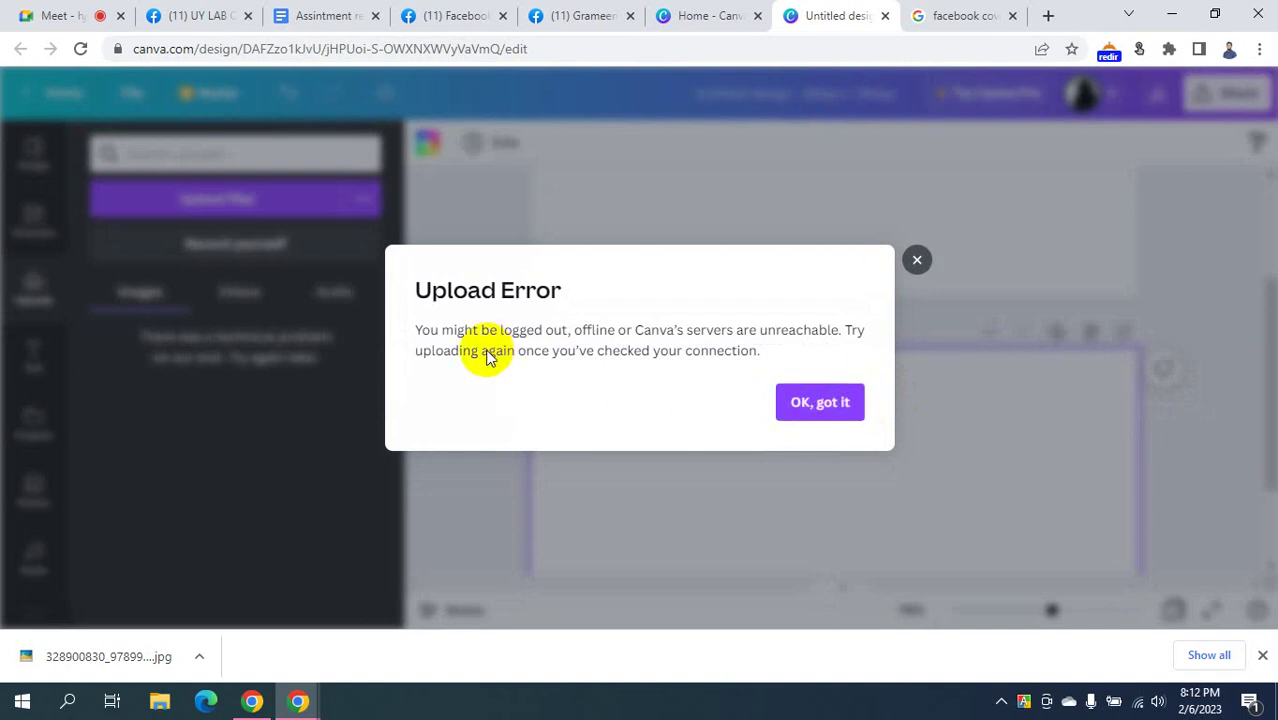
left_click(916, 260)
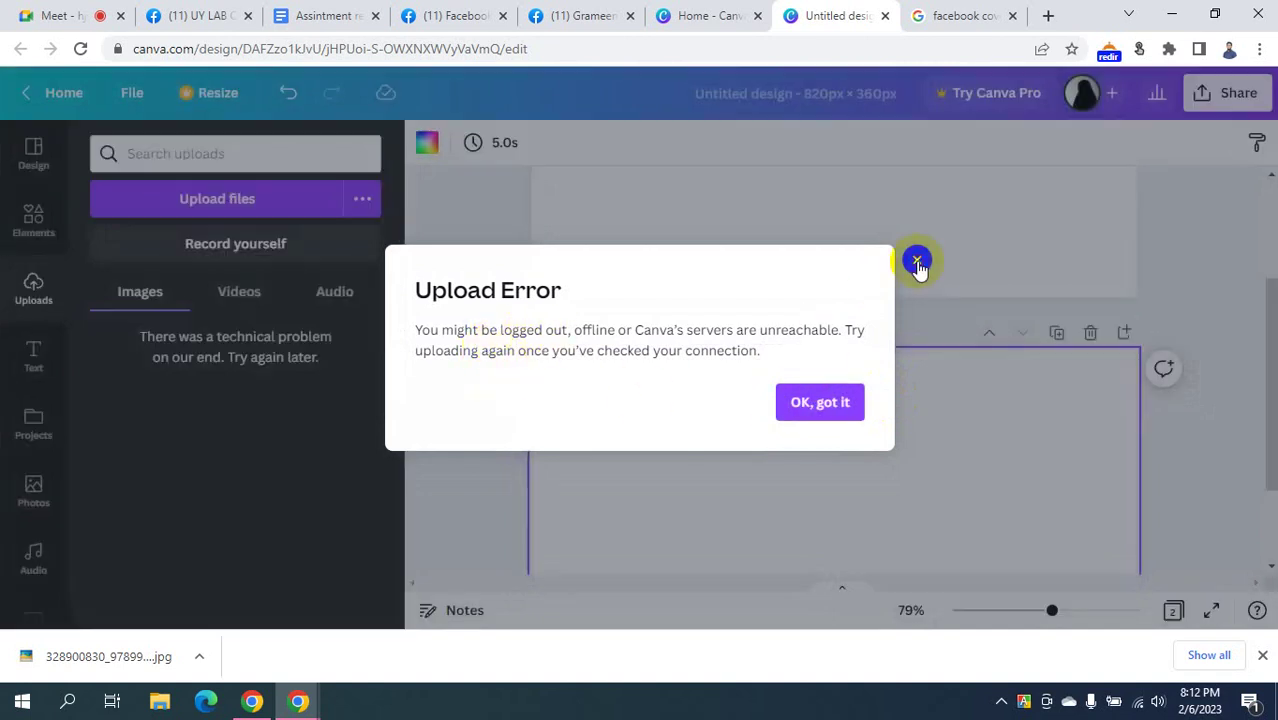
- Close the old Untitled design tab from Canva Home
left_click(678, 15)
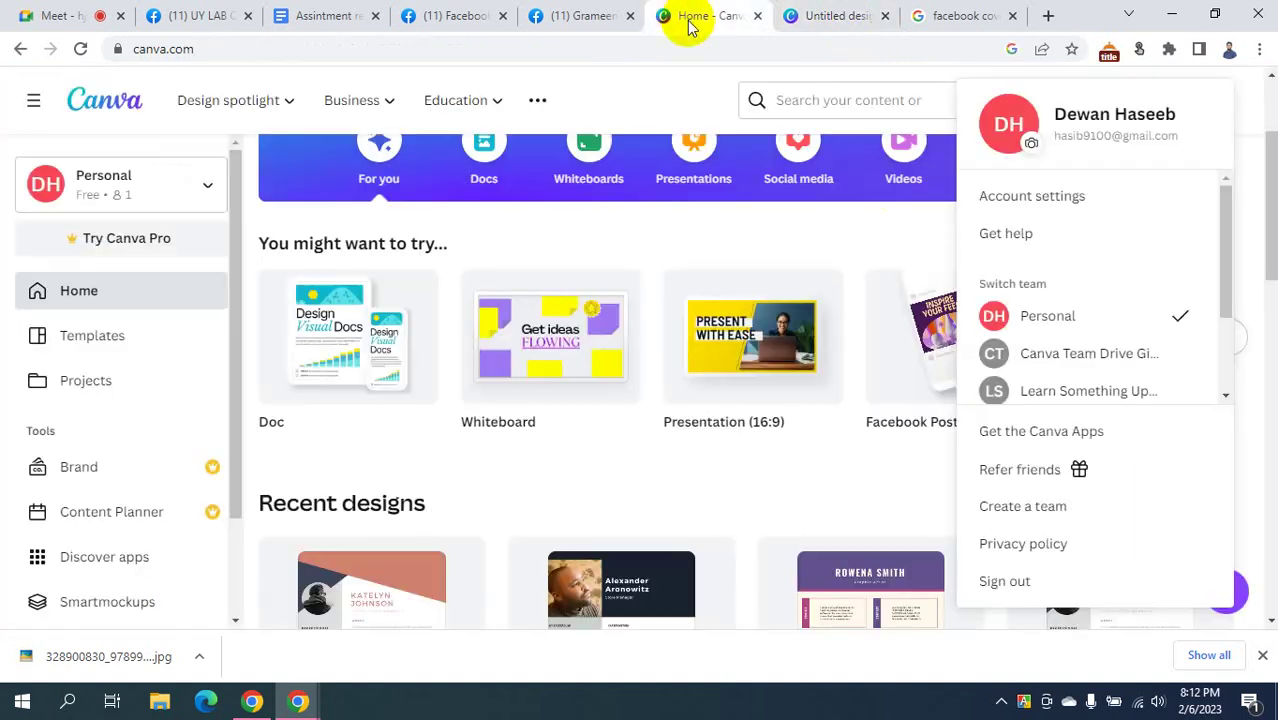
left_click(792, 242)
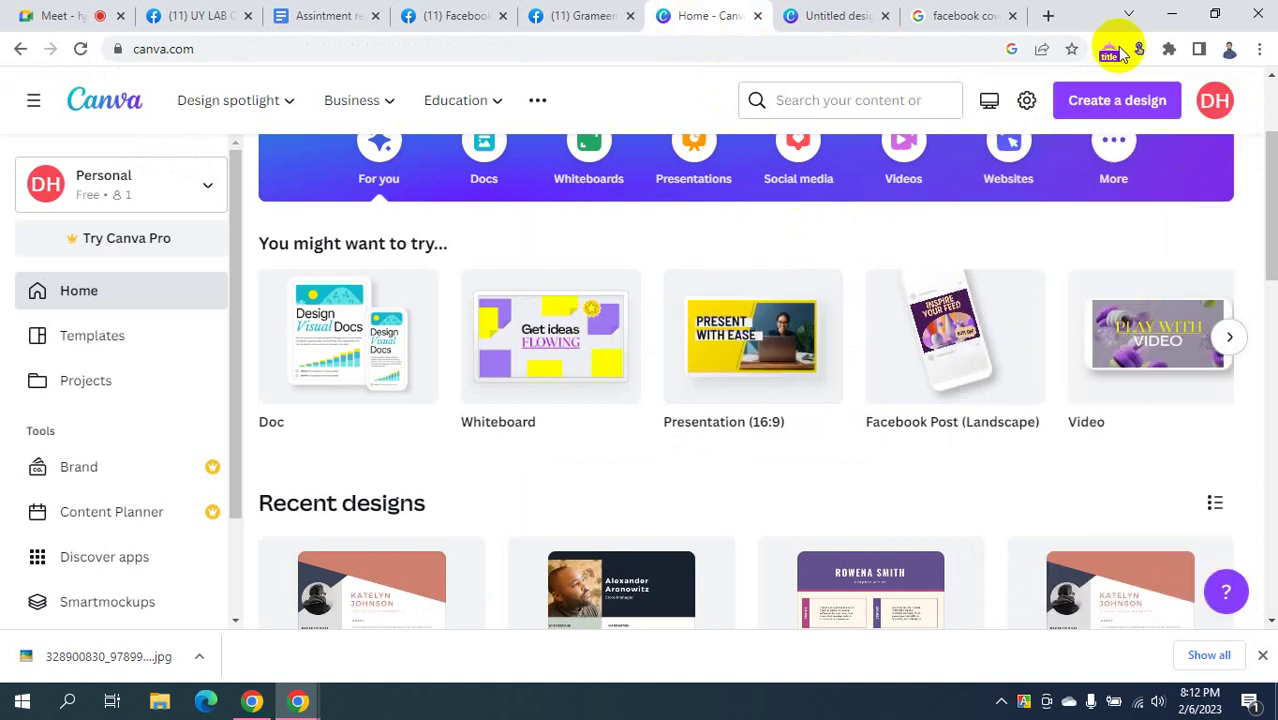
left_click(885, 15)
- Create a new custom-size design of 820 × 360 px
scroll(1113, 130, "up", 2)
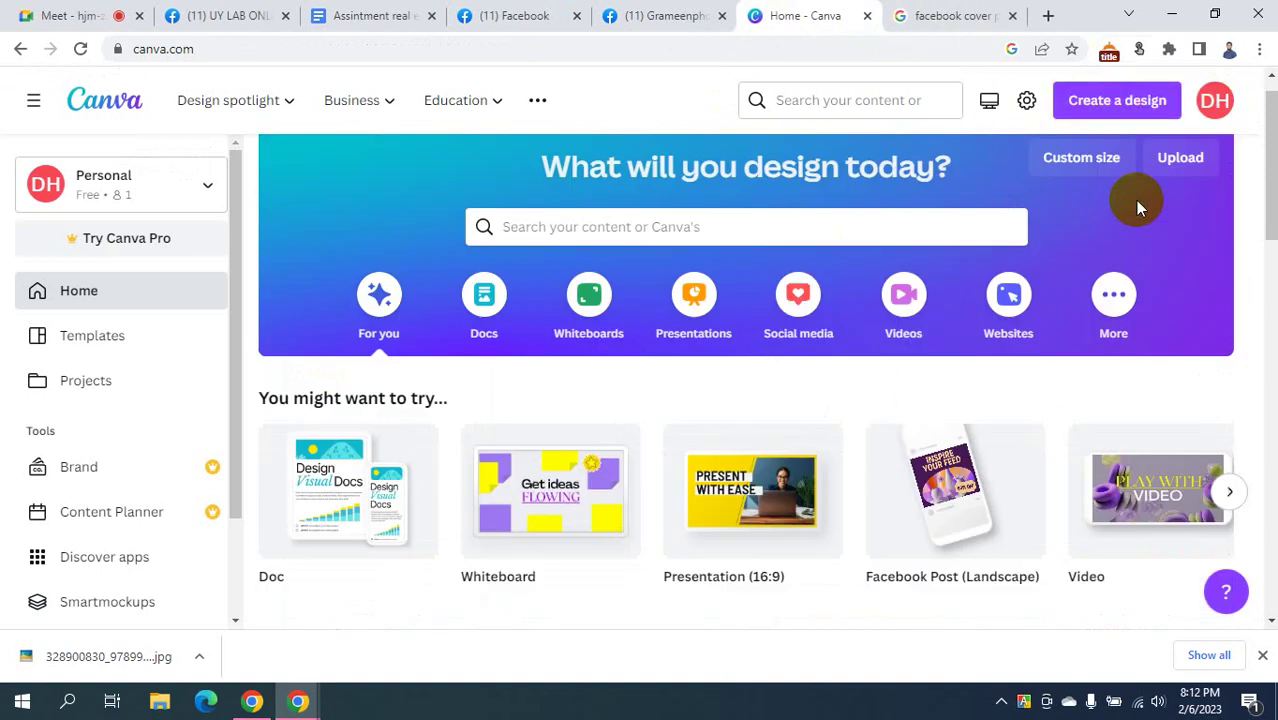
left_click(1062, 195)
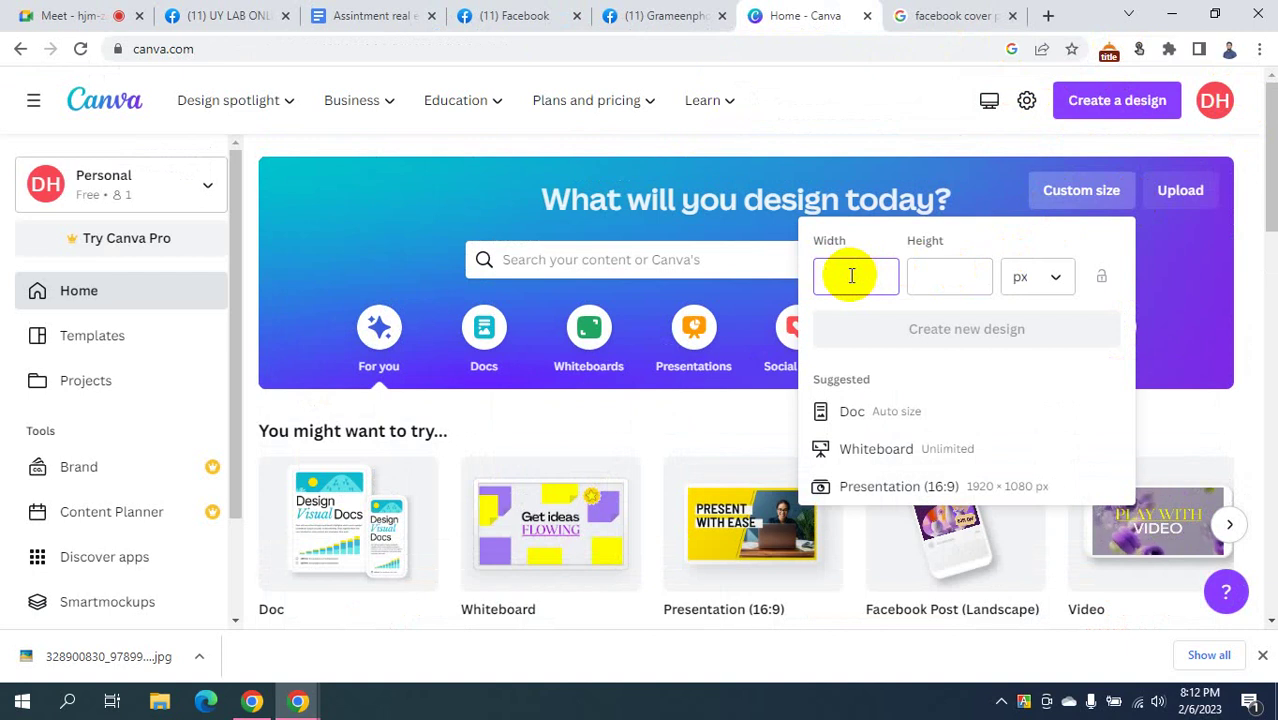
type("820")
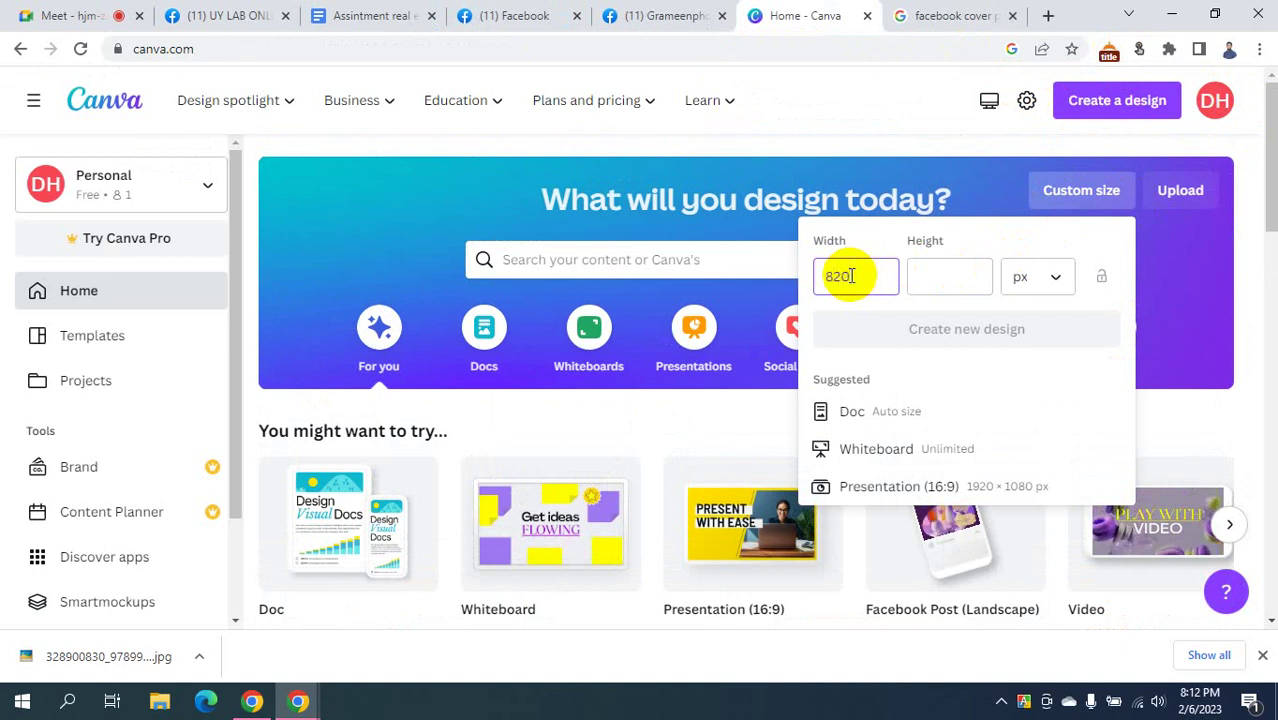
left_click(963, 274)
type("3")
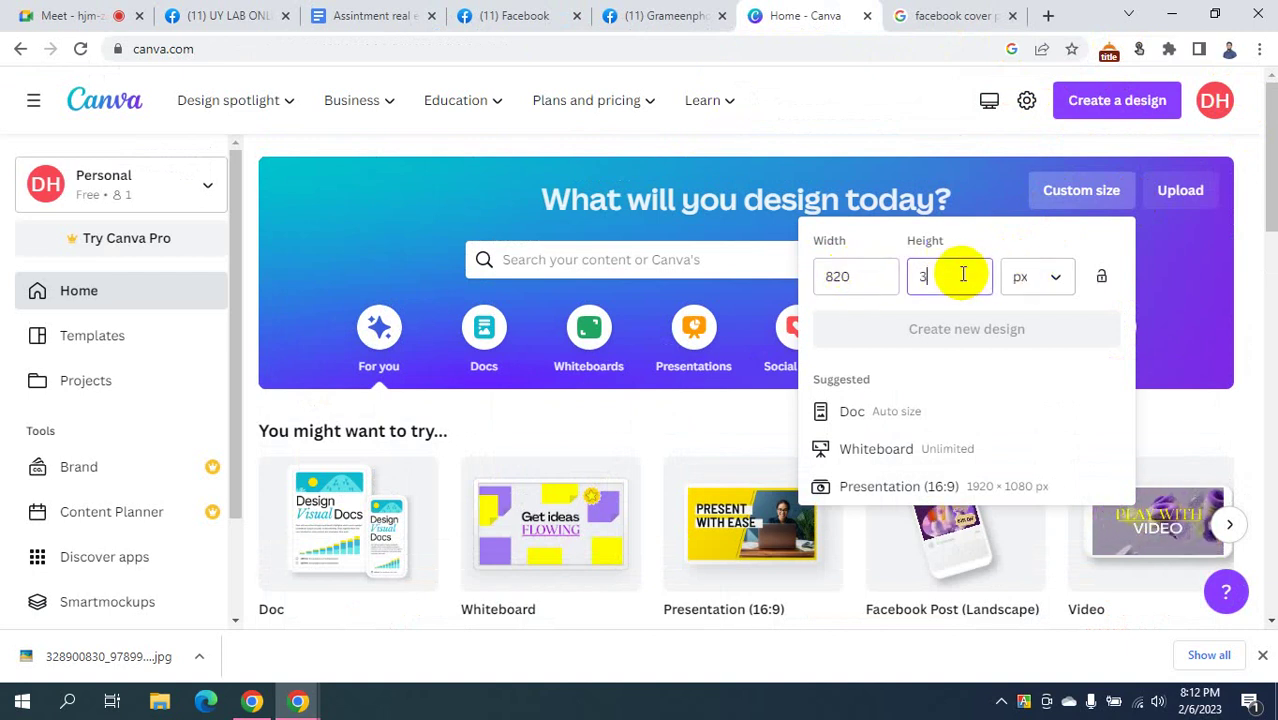
type("60")
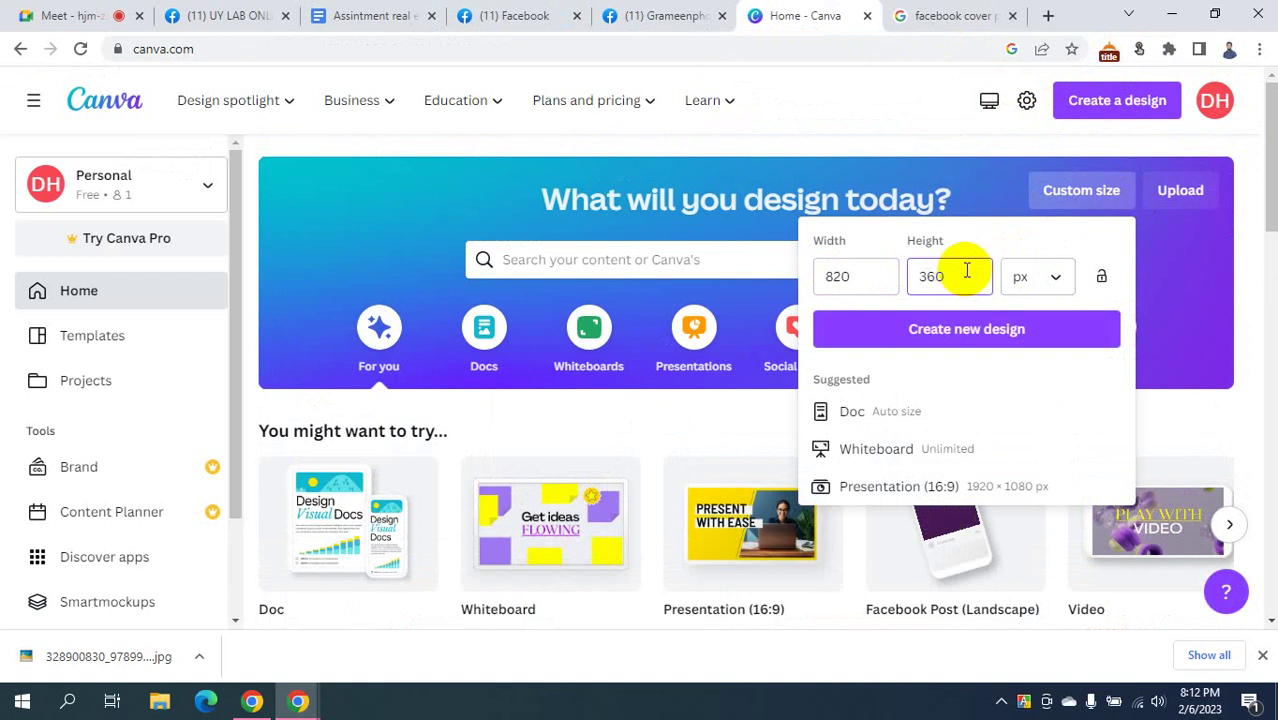
left_click(976, 334)
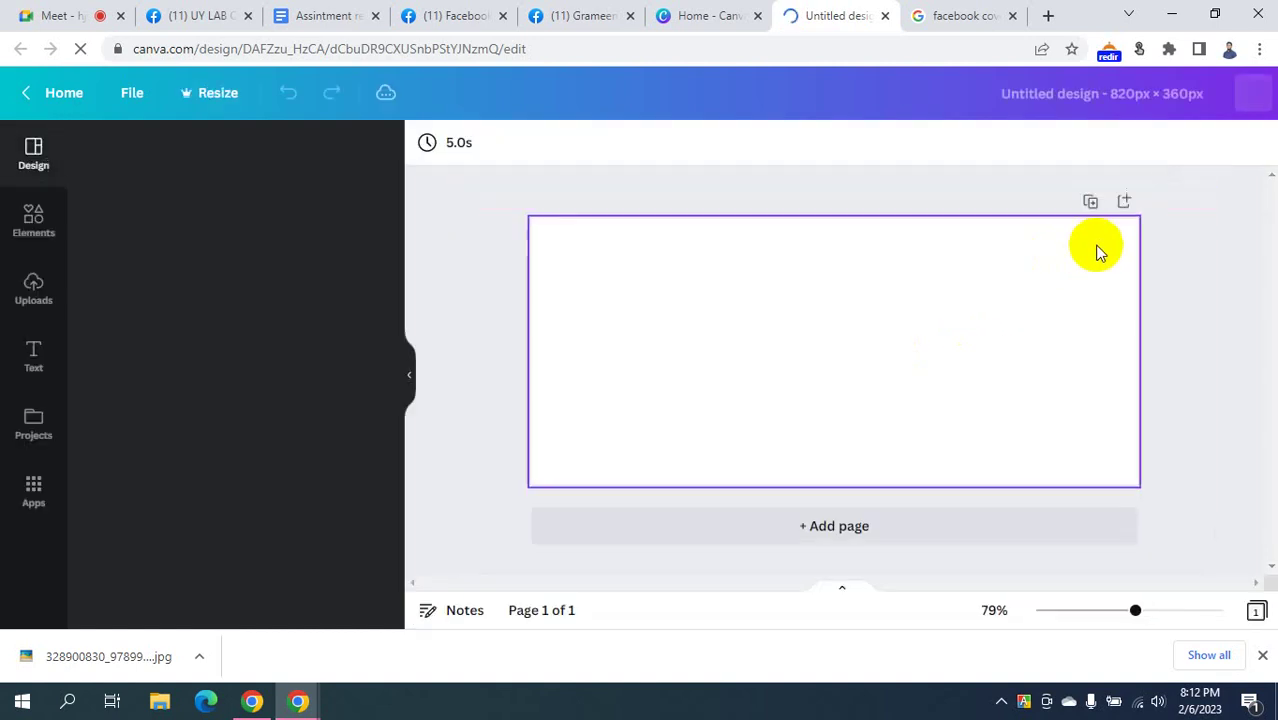
- Add Page 2 and upload the downloaded tech icon image onto it
left_click(1091, 204)
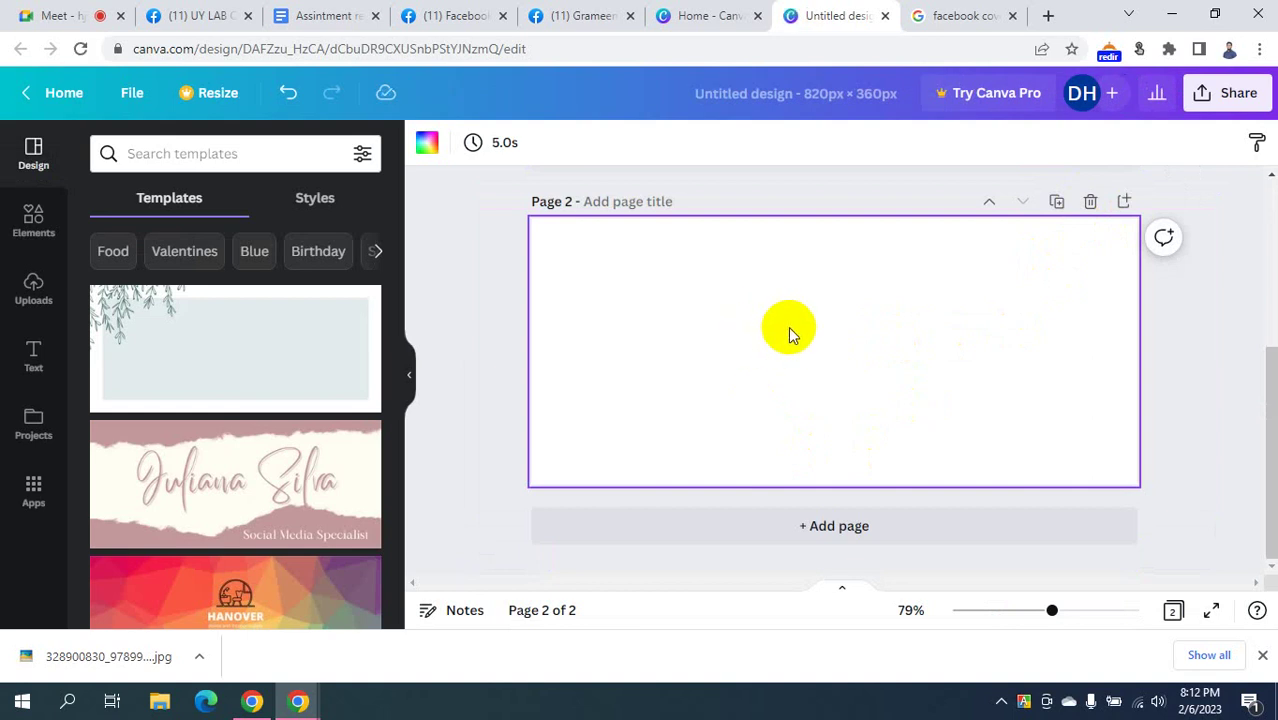
scroll(788, 326, "up", 3)
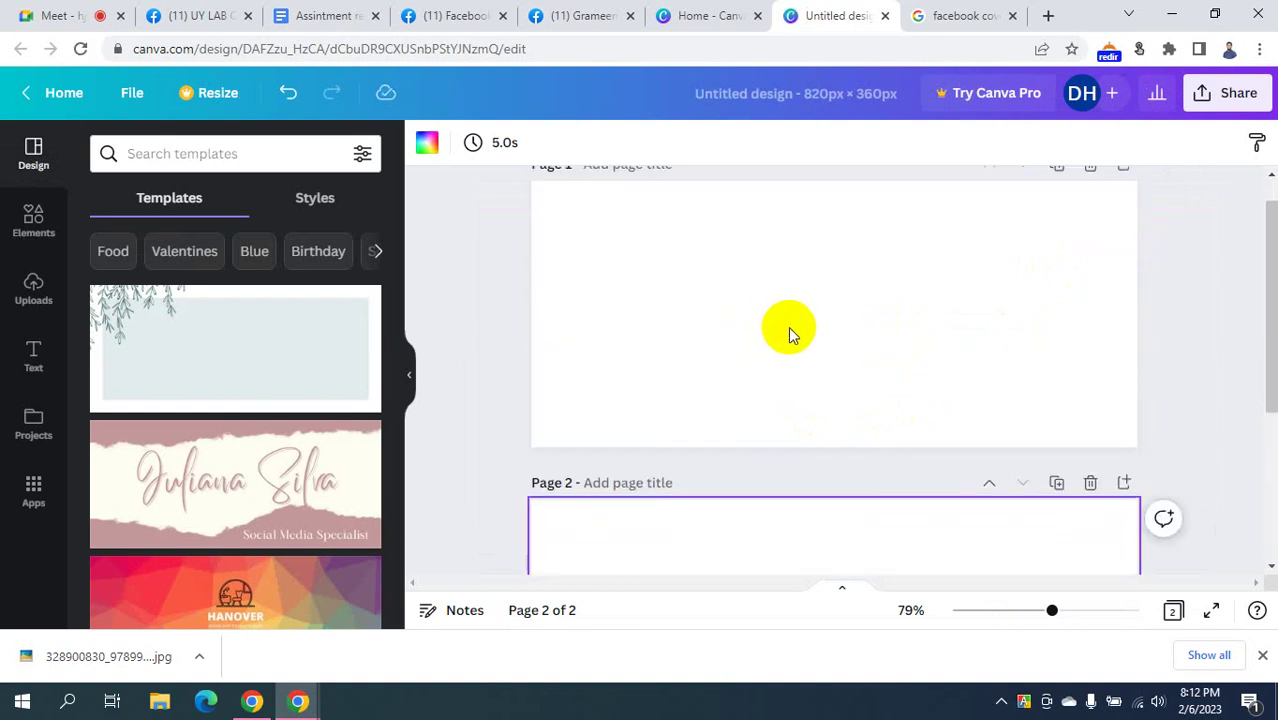
left_click(34, 285)
left_click(222, 212)
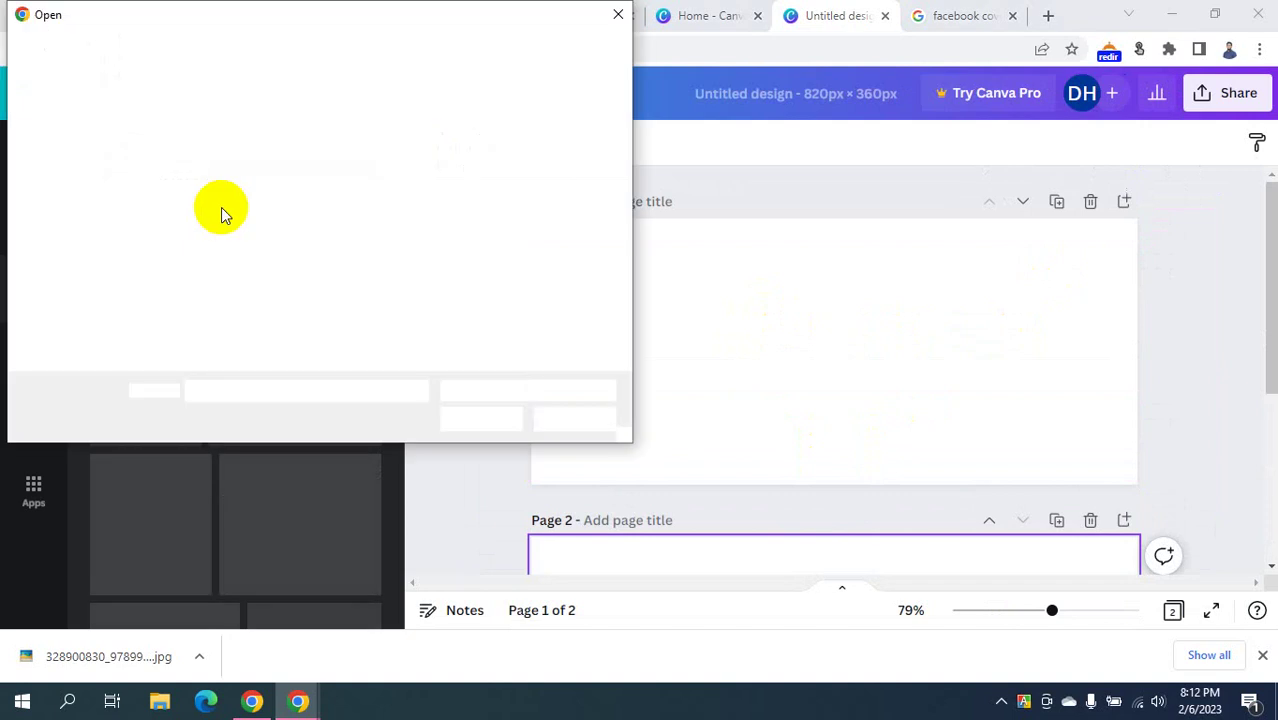
left_click(218, 185)
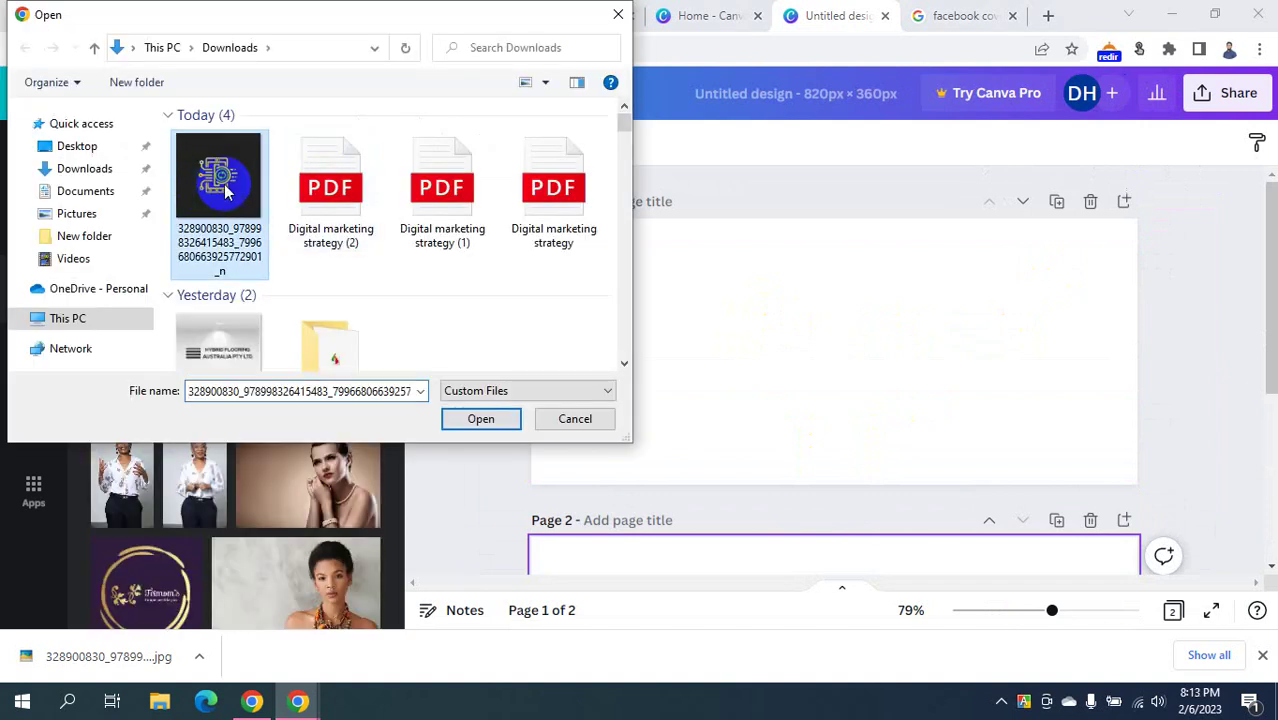
left_click(472, 420)
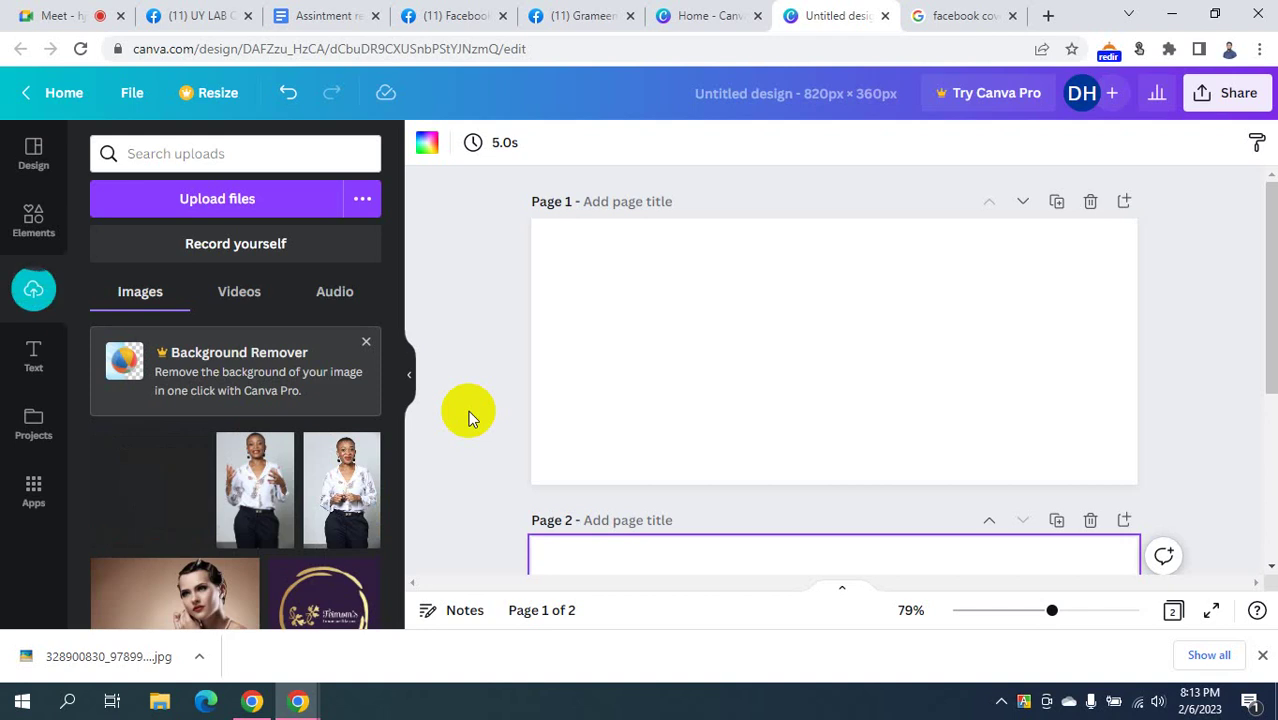
scroll(865, 329, "down", 3)
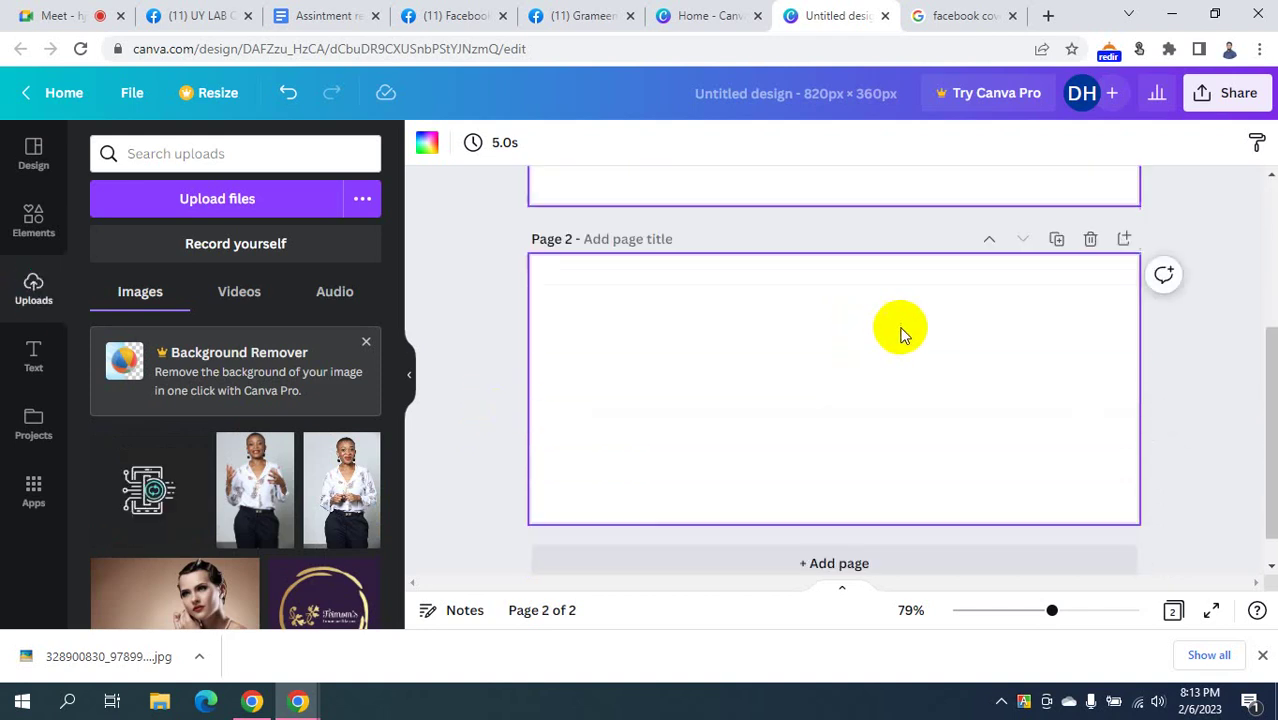
left_click(148, 488)
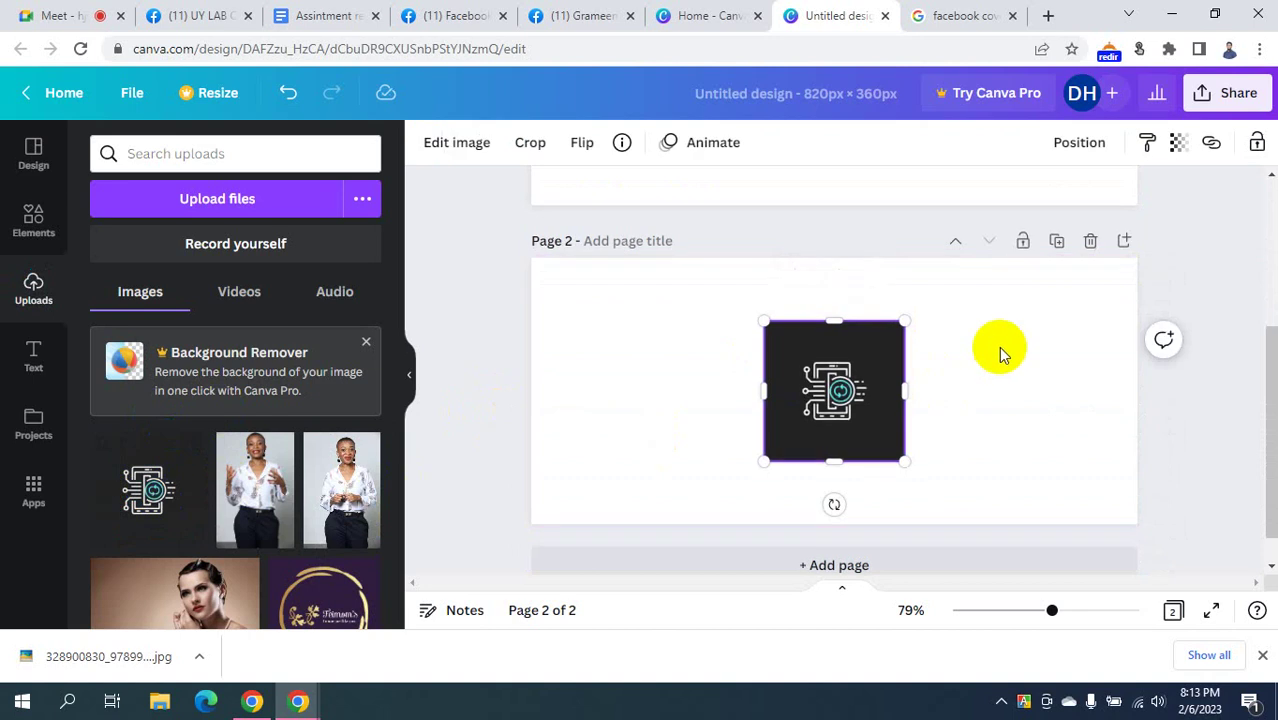
- Close the Facebook photo viewer on Tech World, then return to the Canva cover
scroll(998, 346, "up", 3)
left_click(735, 341)
scroll(748, 345, "down", 2)
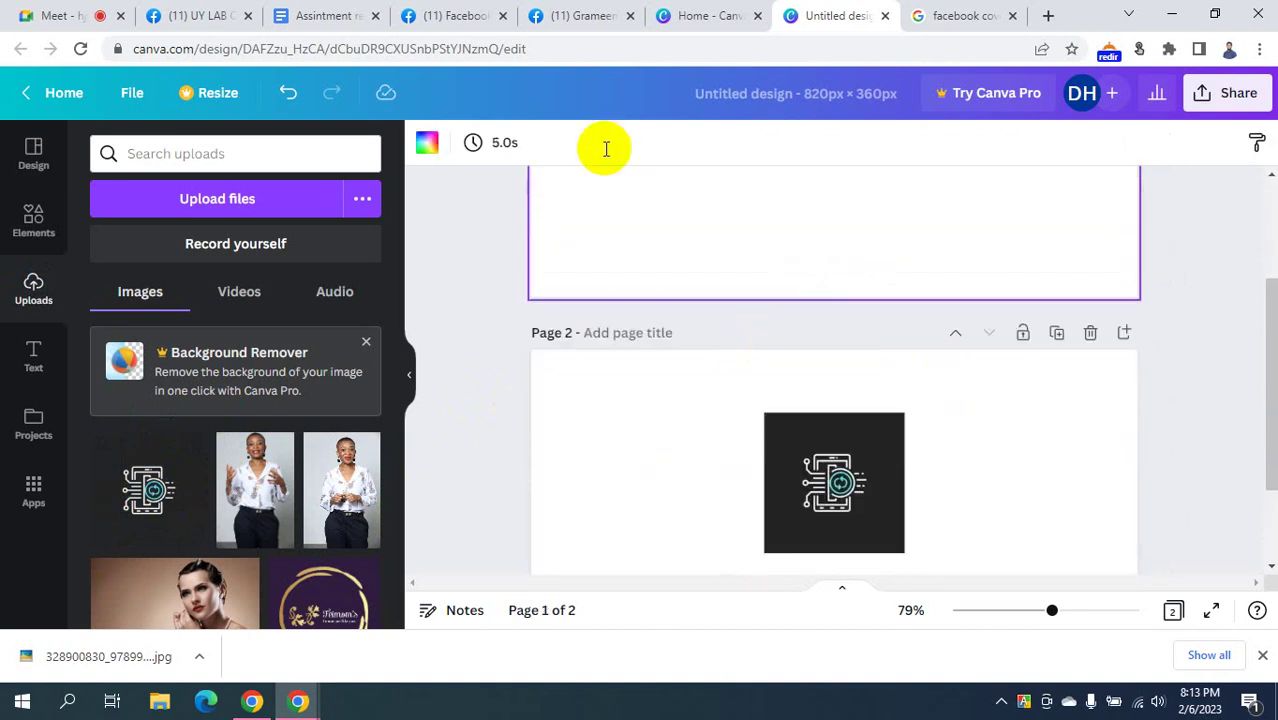
left_click(442, 15)
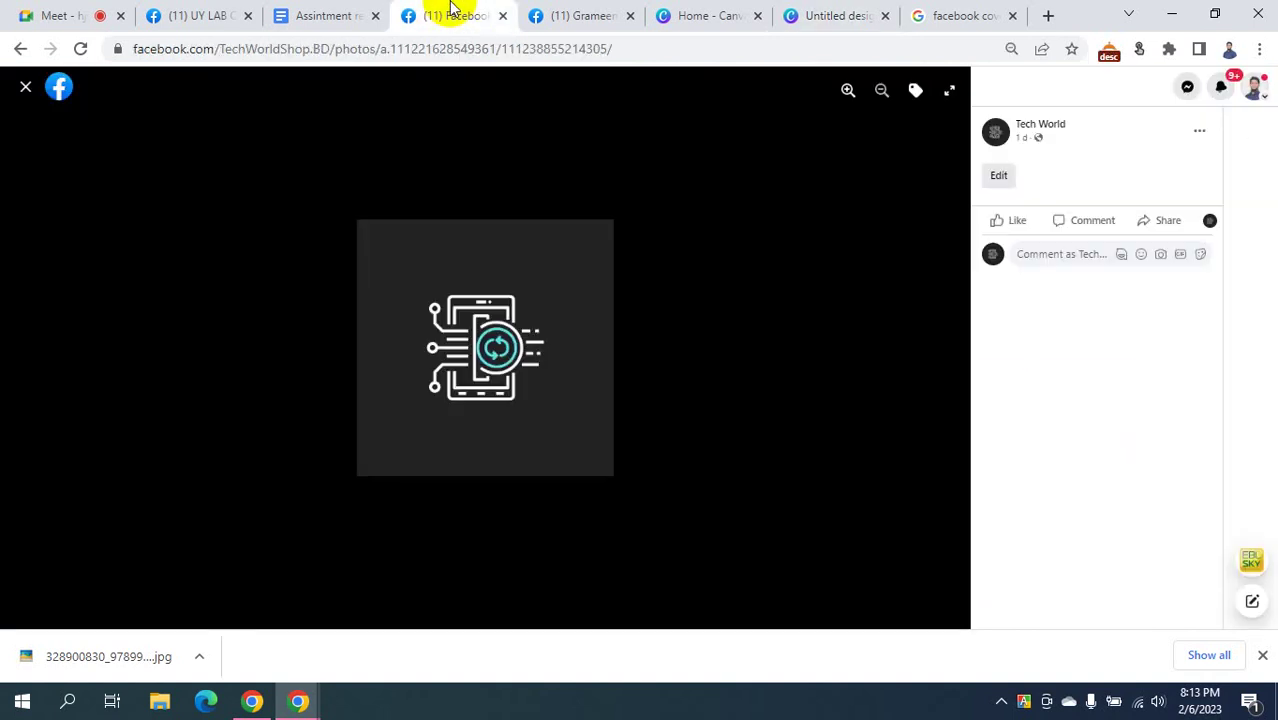
left_click(26, 92)
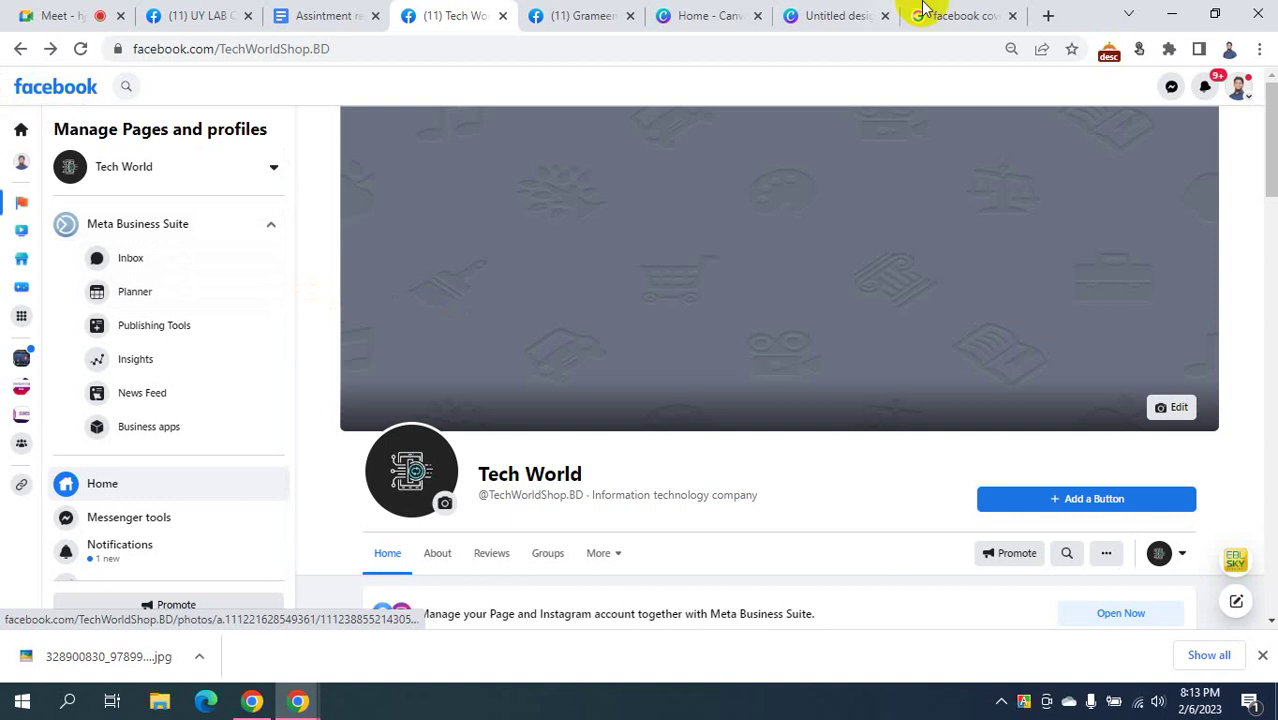
scroll(669, 377, "down", 3)
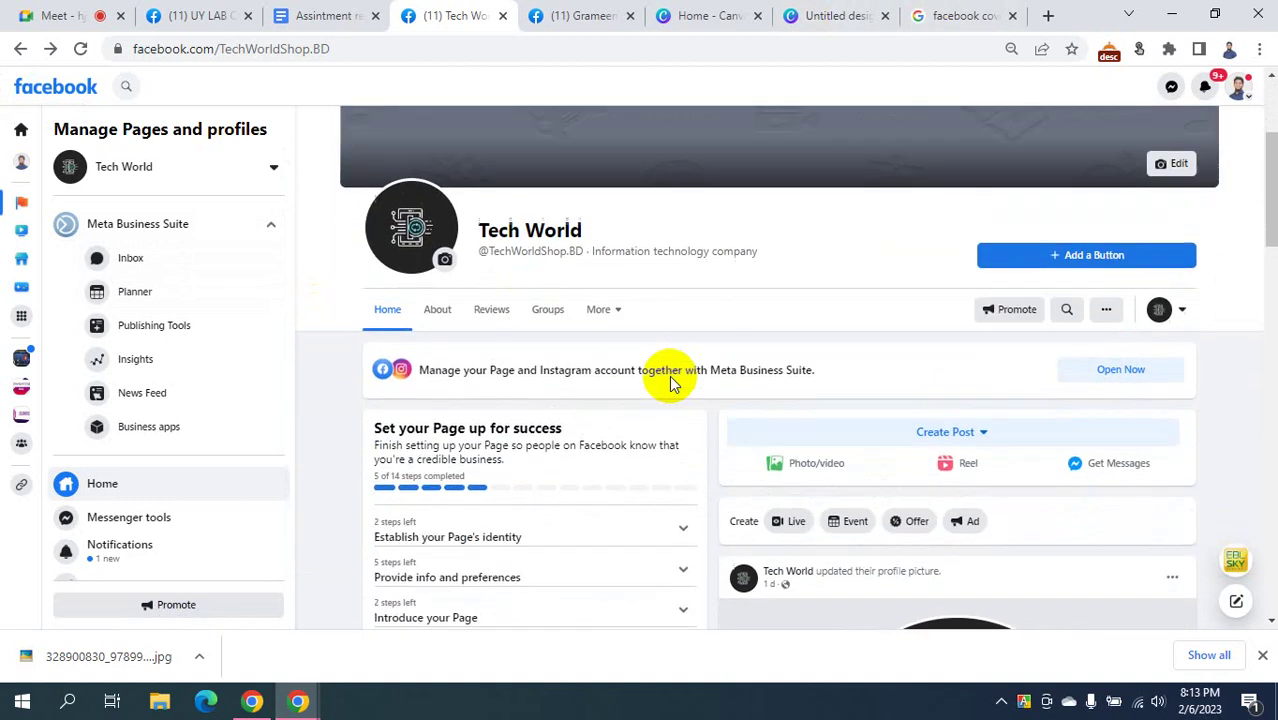
scroll(669, 378, "up", 3)
left_click(813, 15)
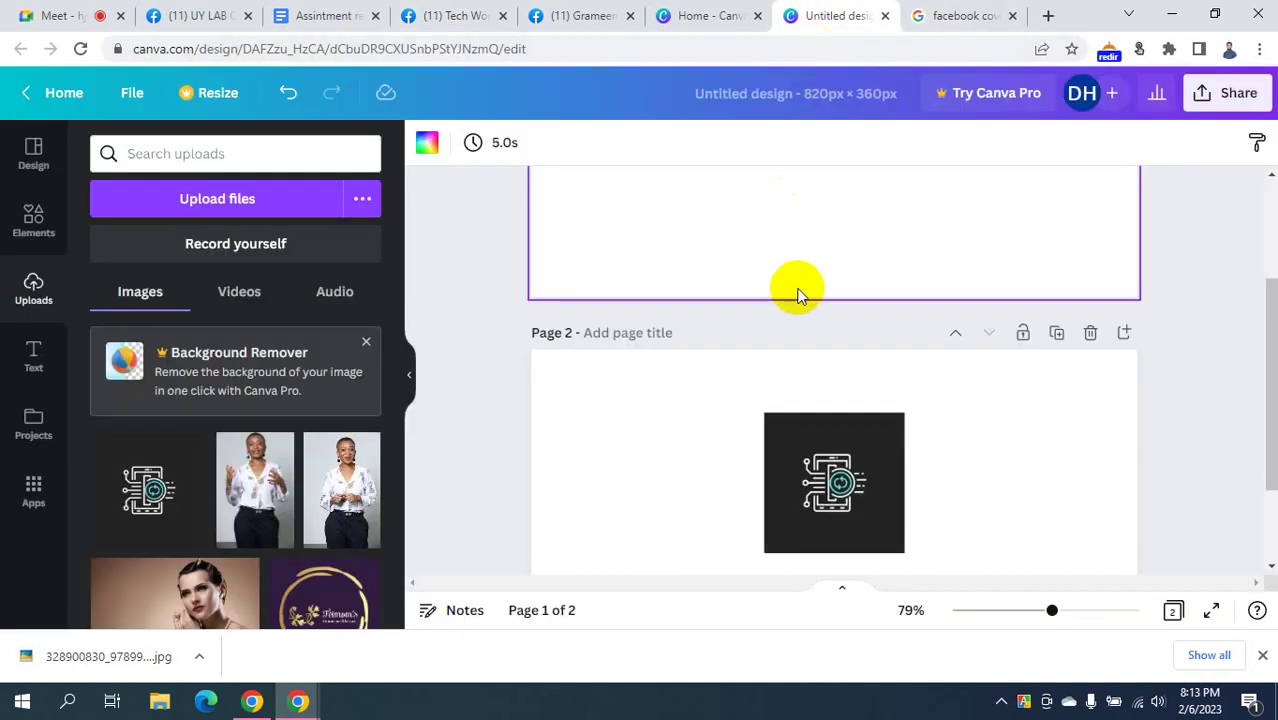
- Search templates for 'tech' and apply the 'Grand unveiling on July 23 at 3:00PM' template to Page 1
scroll(799, 296, "up", 2)
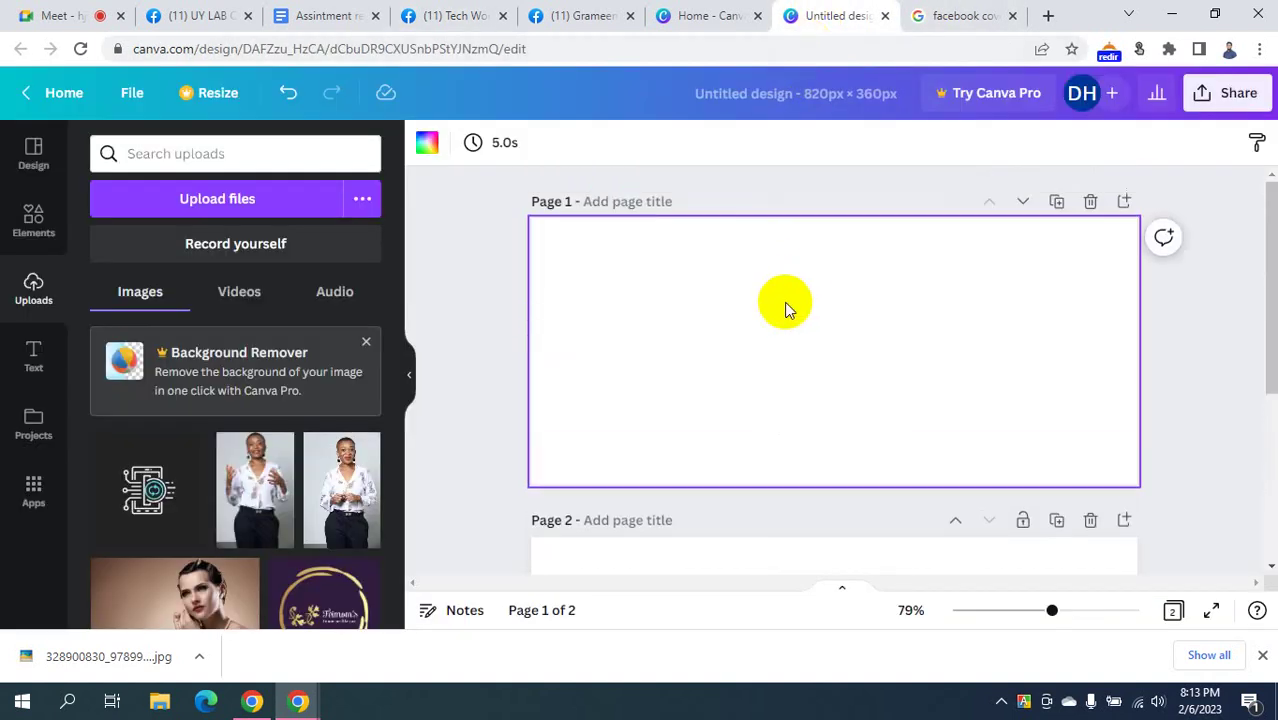
left_click(30, 150)
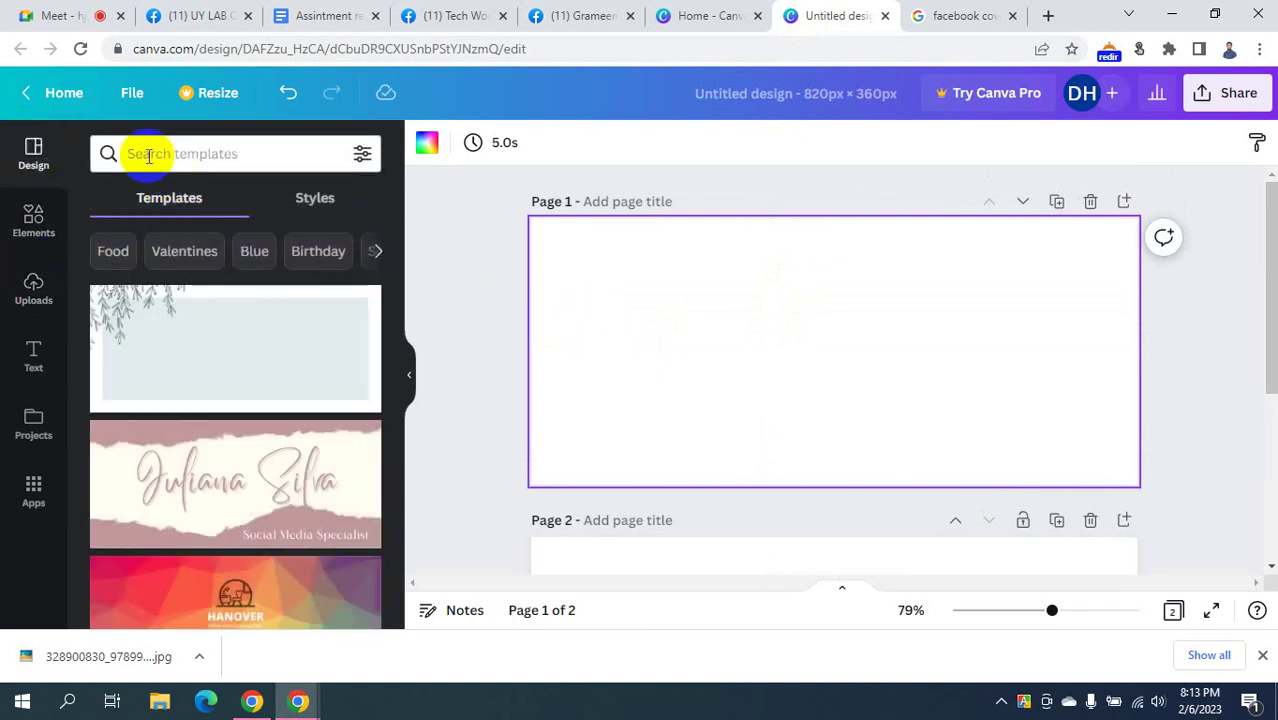
left_click(145, 154)
type("tech")
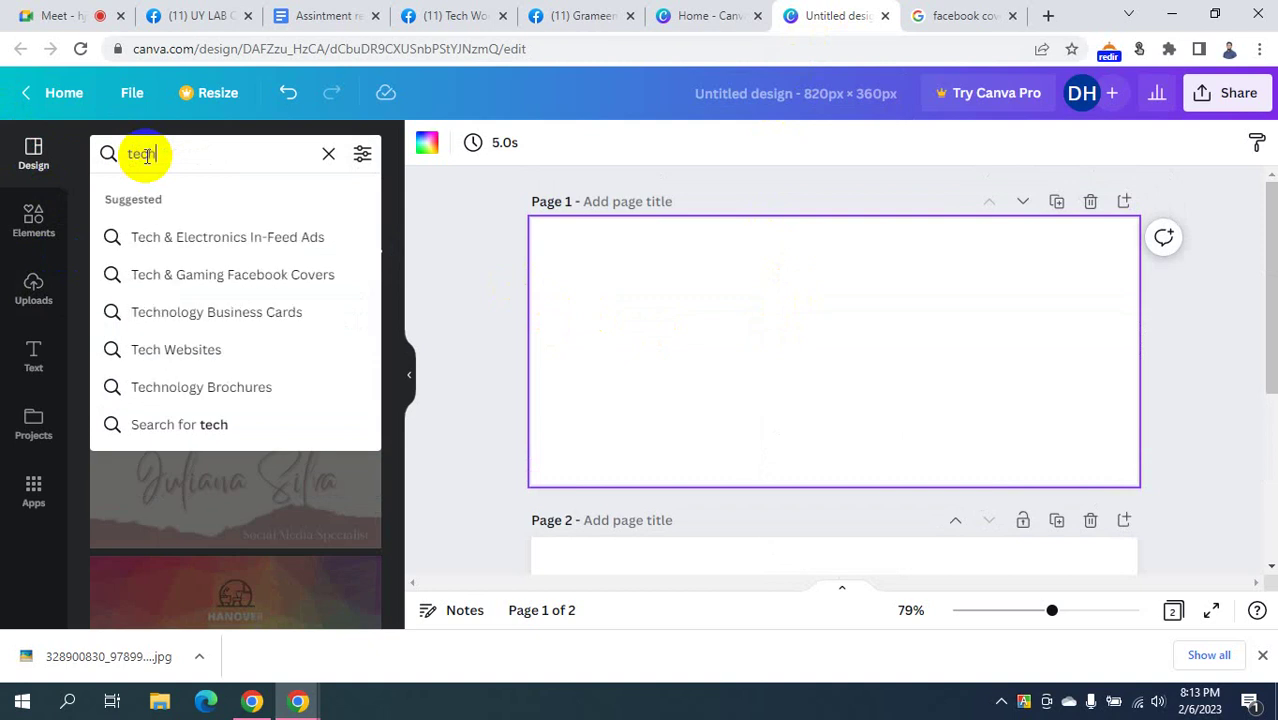
key("Return")
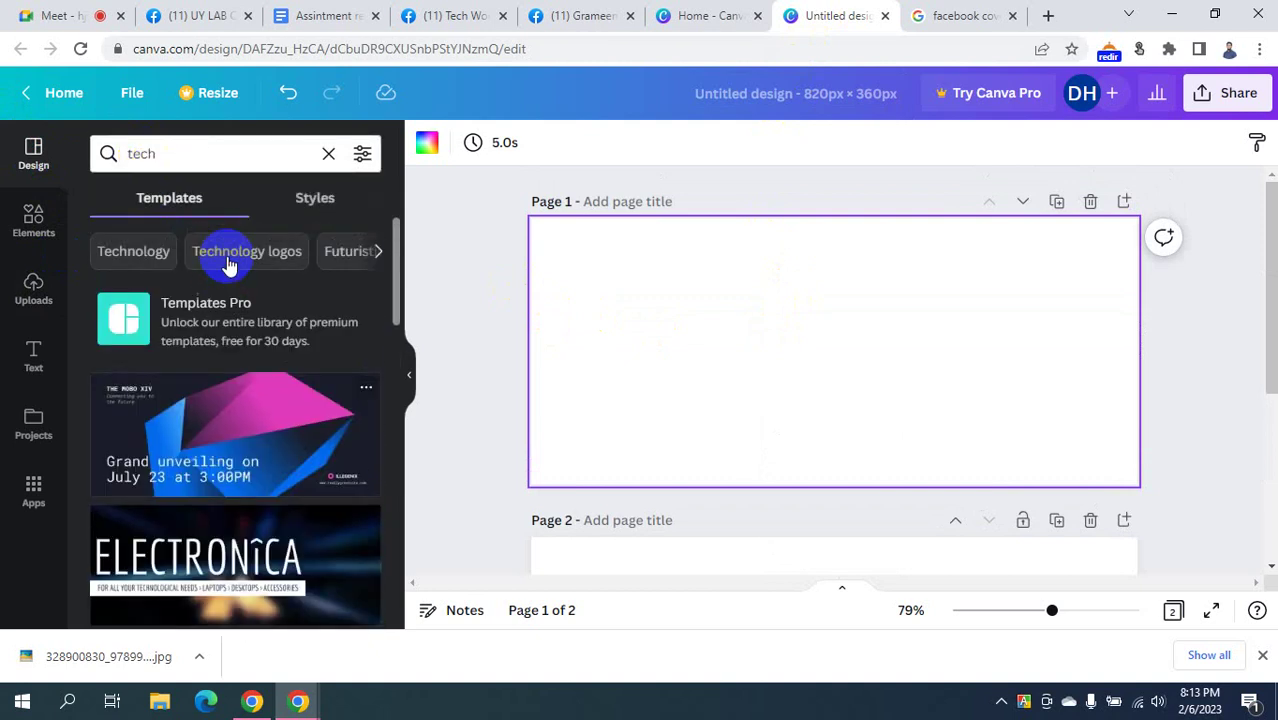
left_click(260, 426)
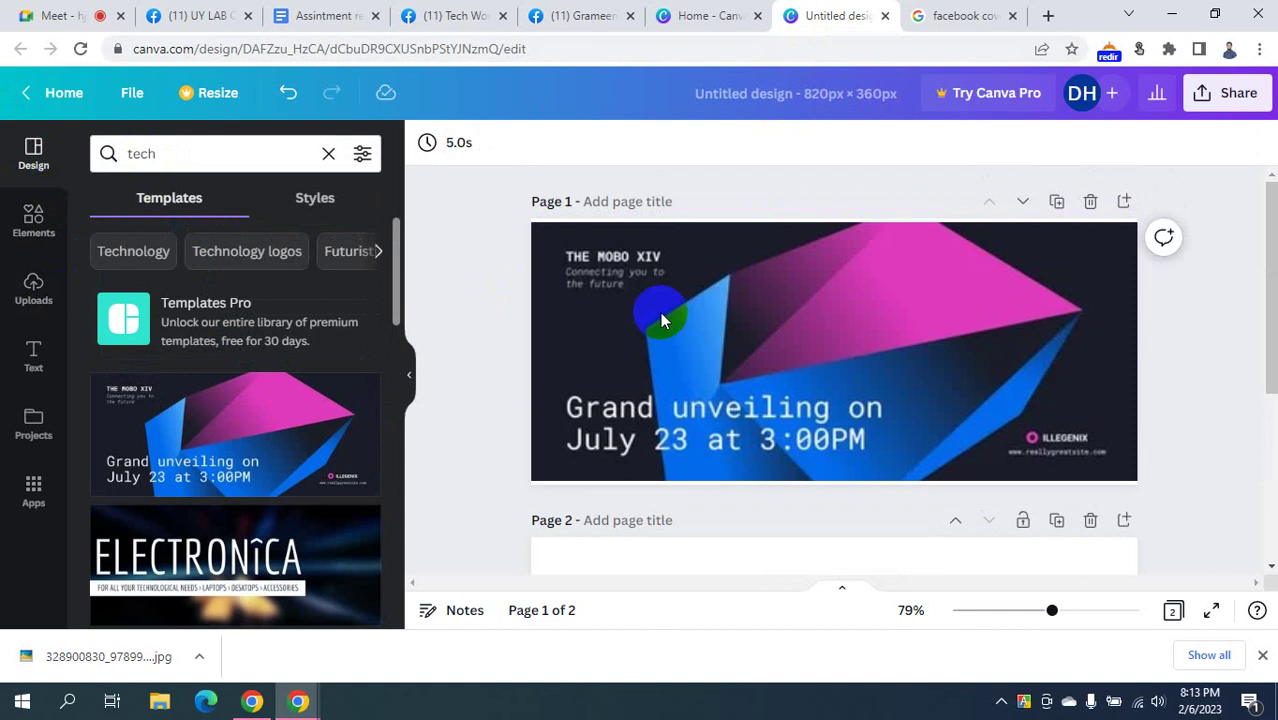
left_click(638, 323)
scroll(296, 386, "down", 5)
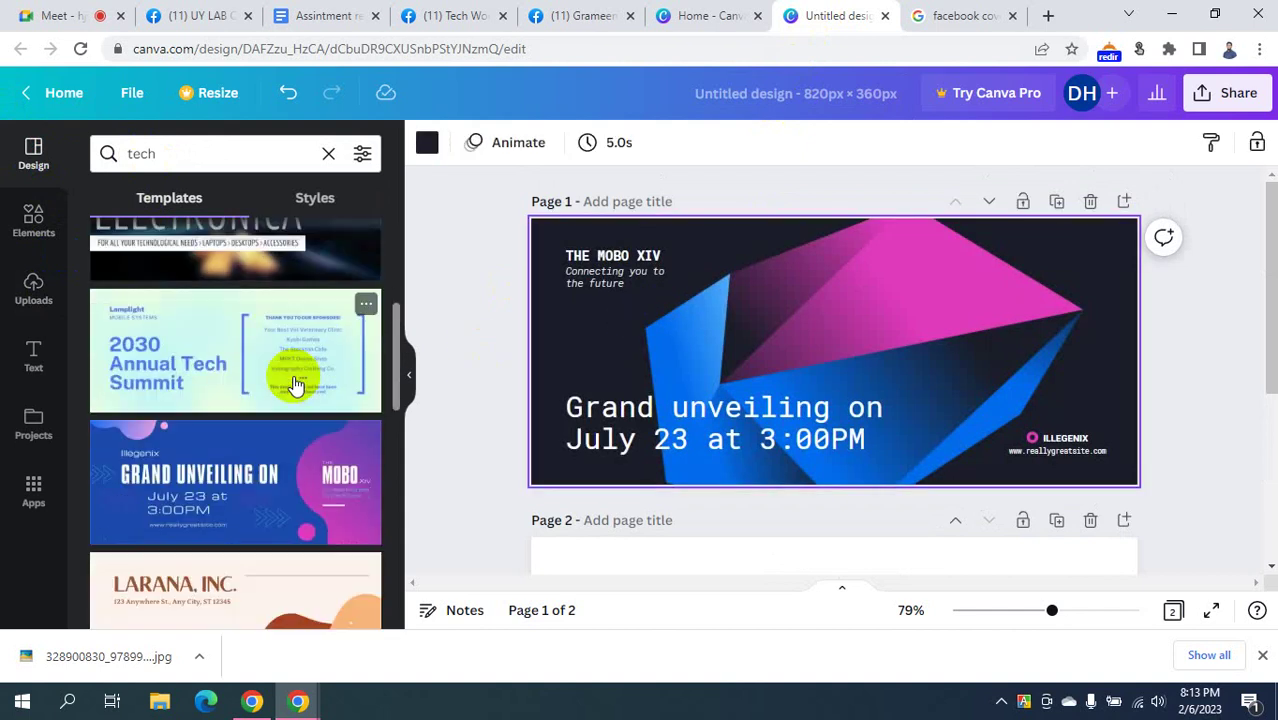
scroll(296, 386, "down", 5)
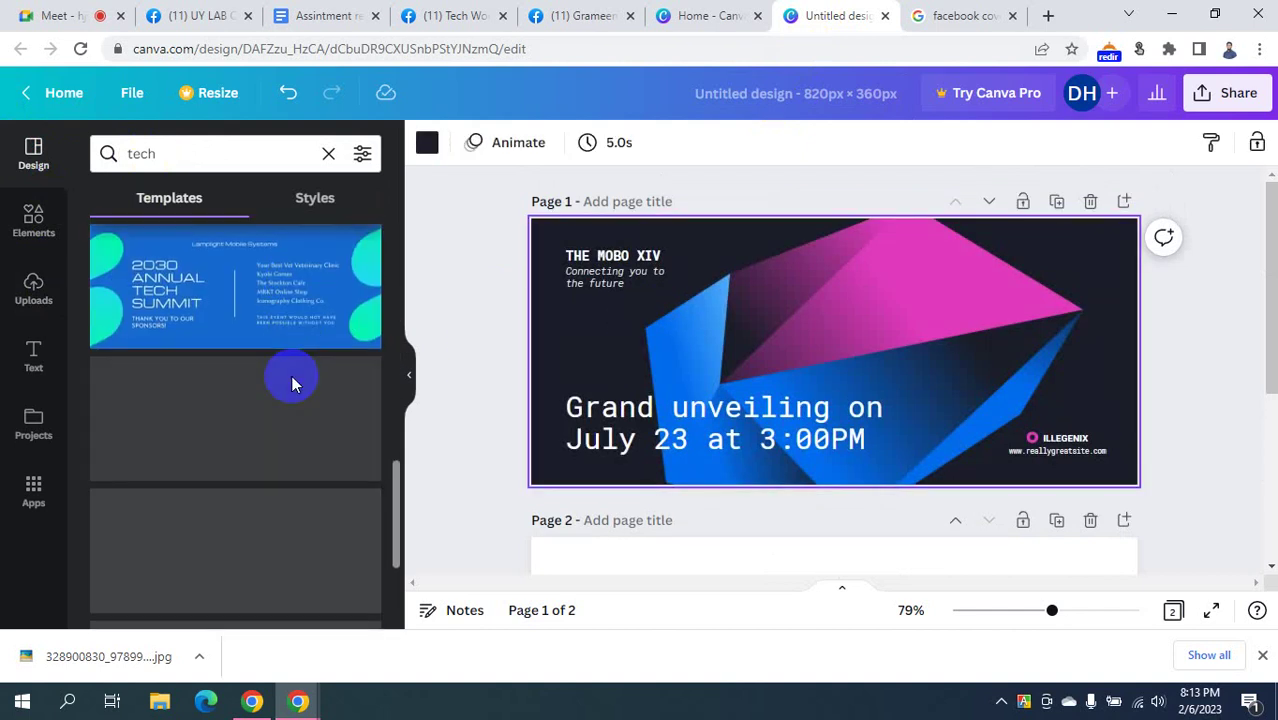
scroll(292, 384, "down", 3)
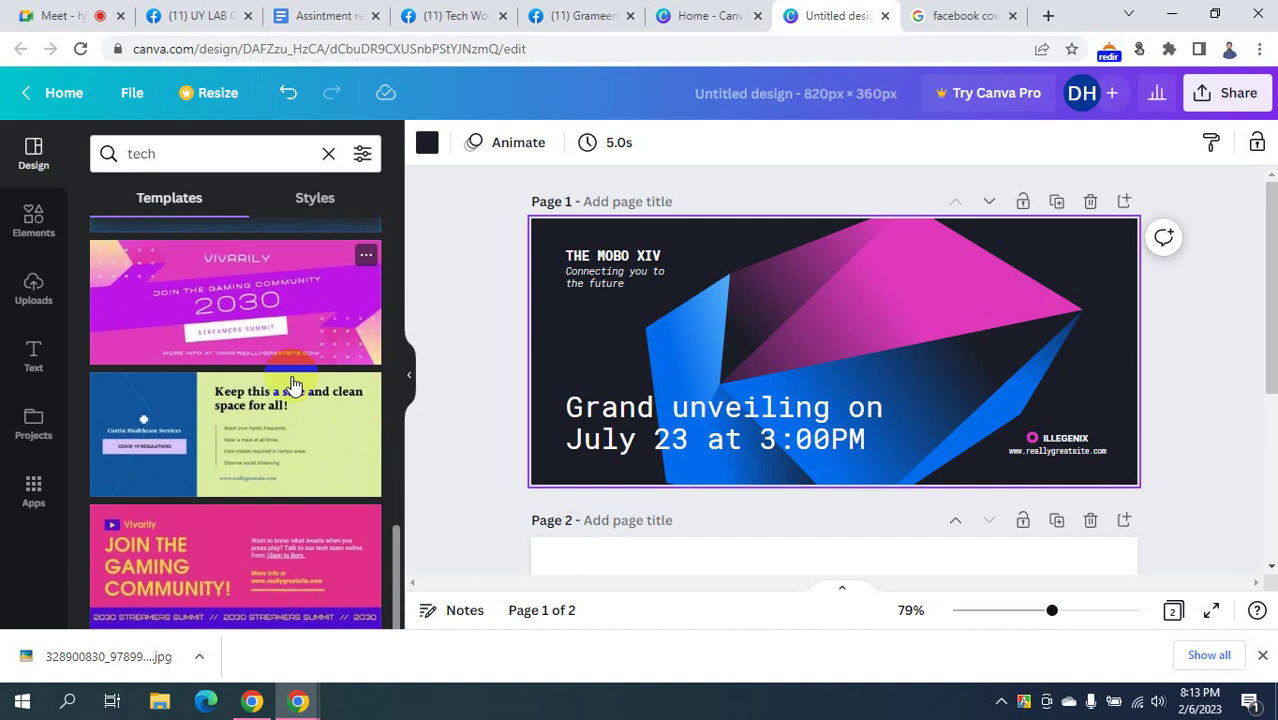
scroll(293, 385, "up", 15)
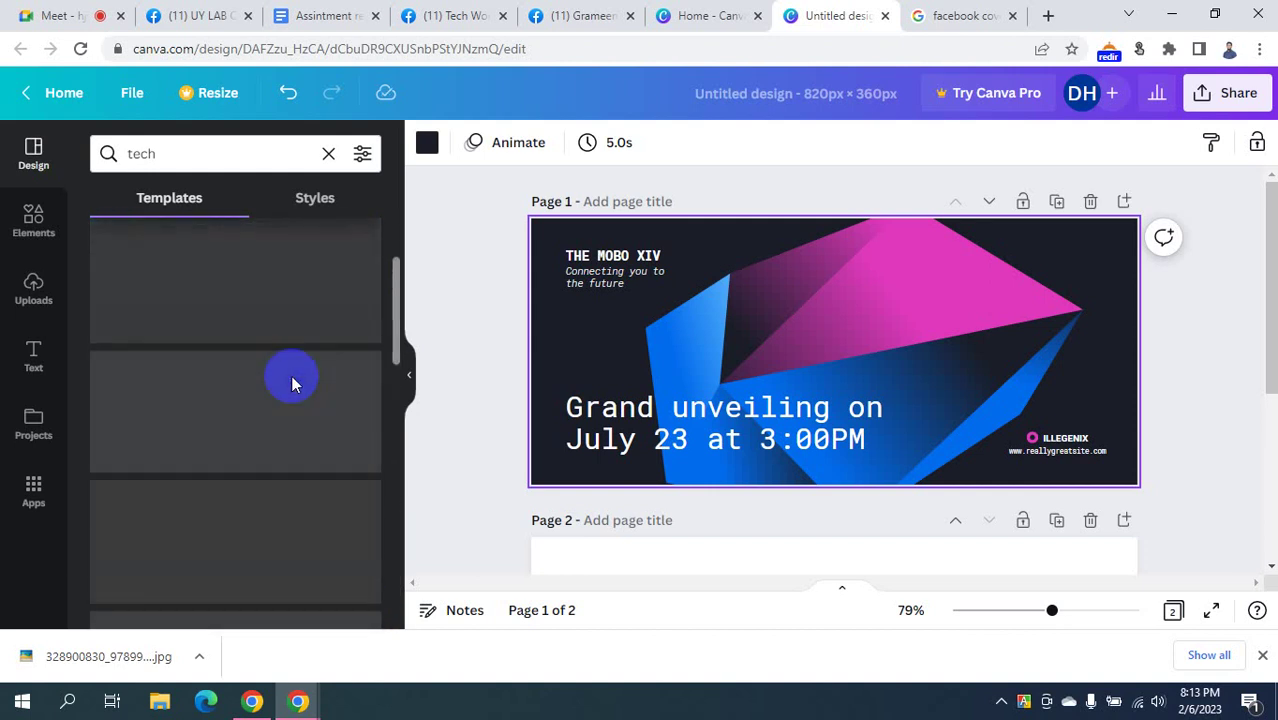
scroll(292, 382, "down", 2)
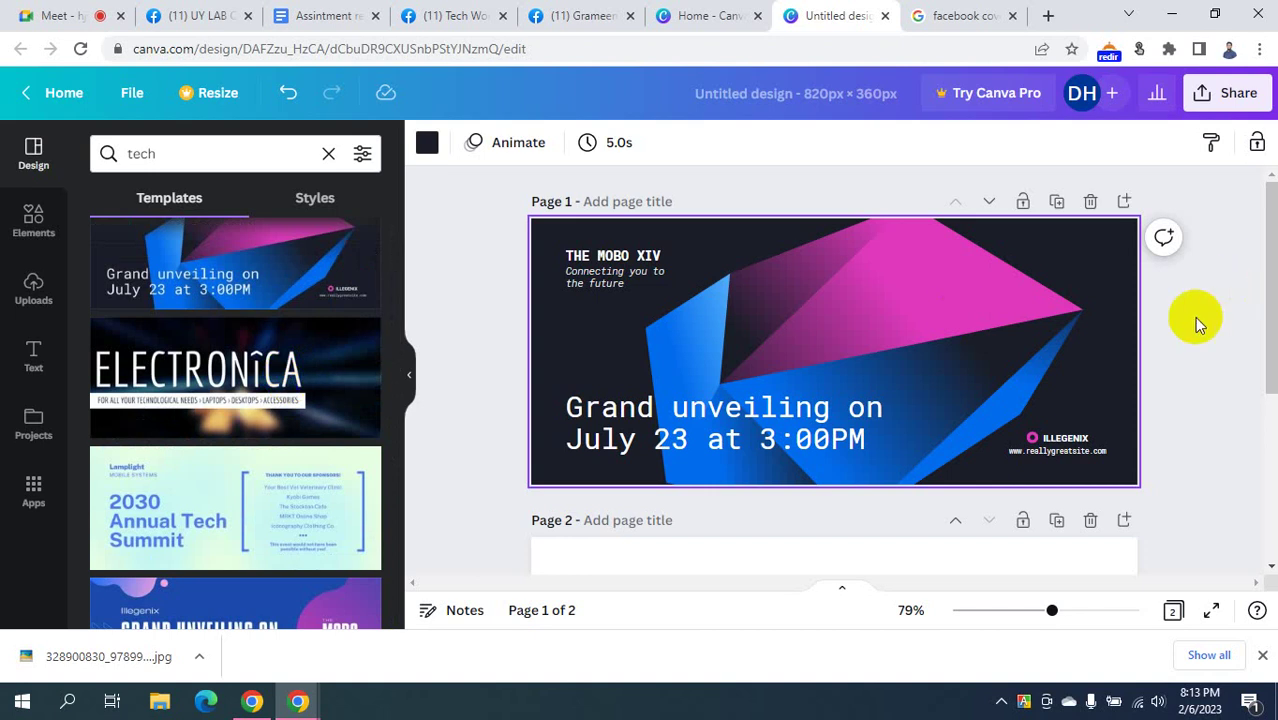
scroll(1193, 318, "down", 2)
scroll(1193, 318, "up", 2)
scroll(1192, 316, "down", 2)
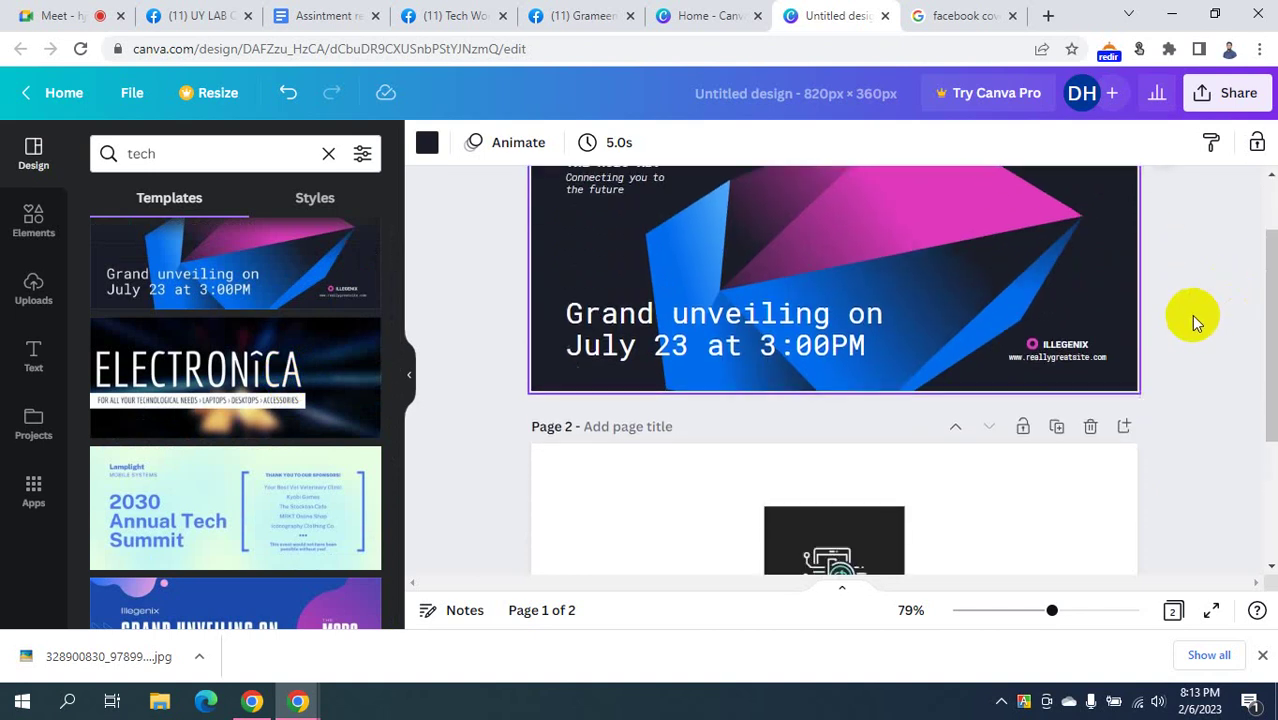
- Paste the Tech World logo from Page 2 onto Page 1
left_click(852, 468)
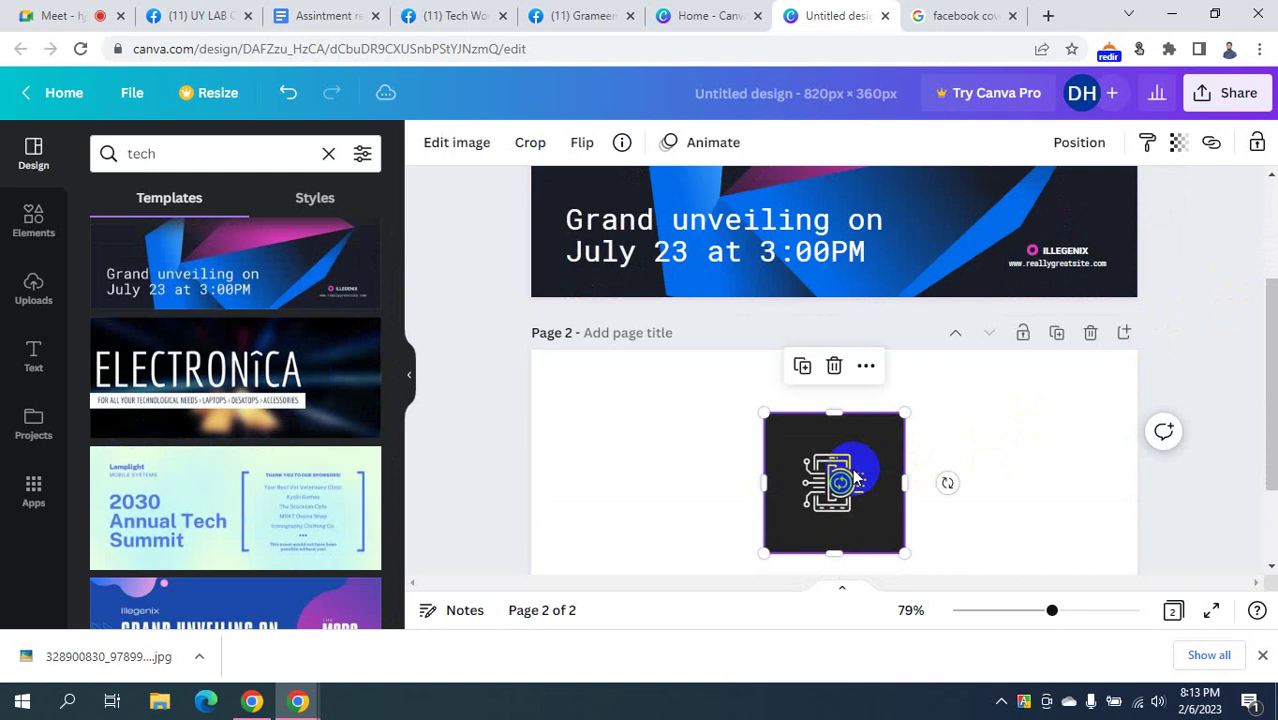
scroll(852, 468, "up", 2)
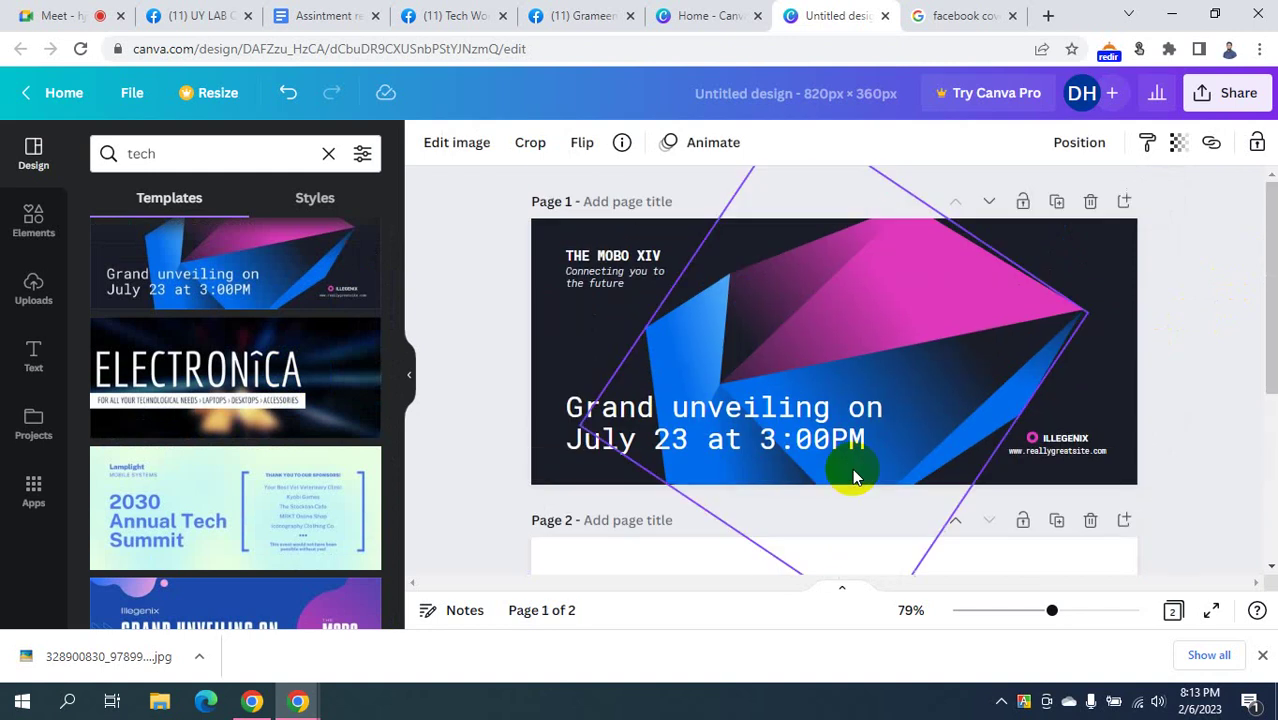
left_click(880, 336)
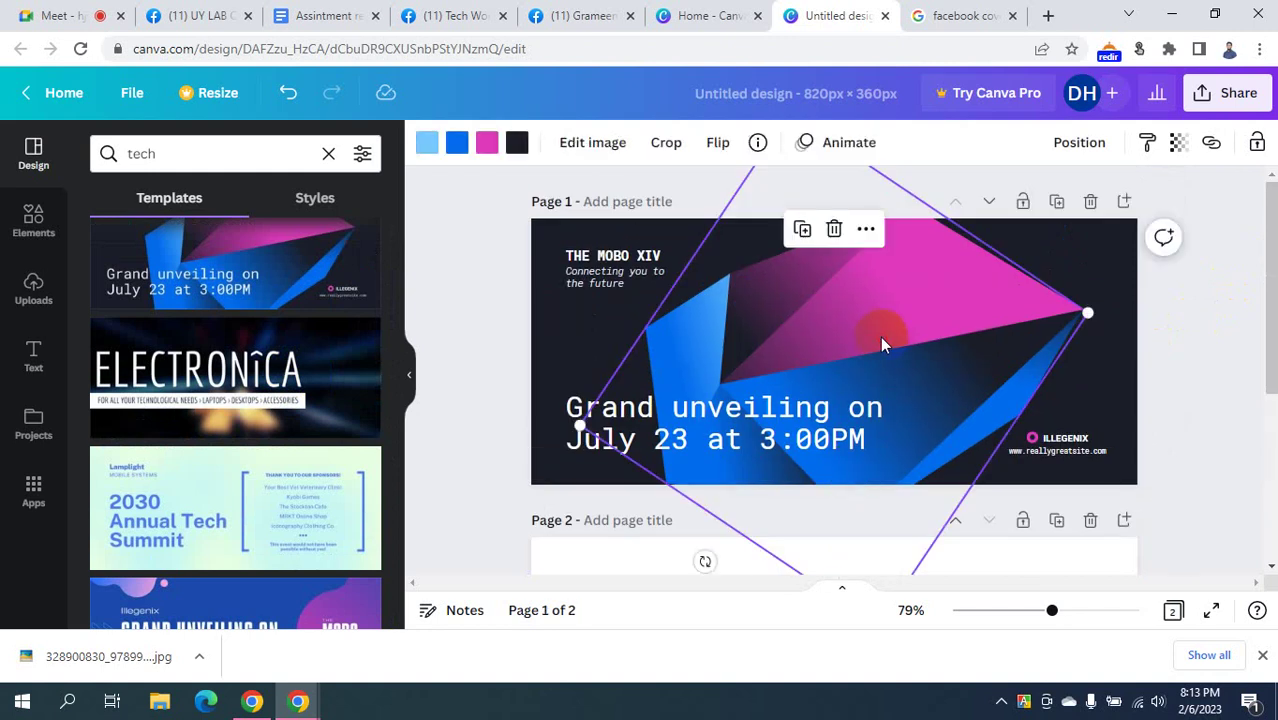
key("ctrl+v")
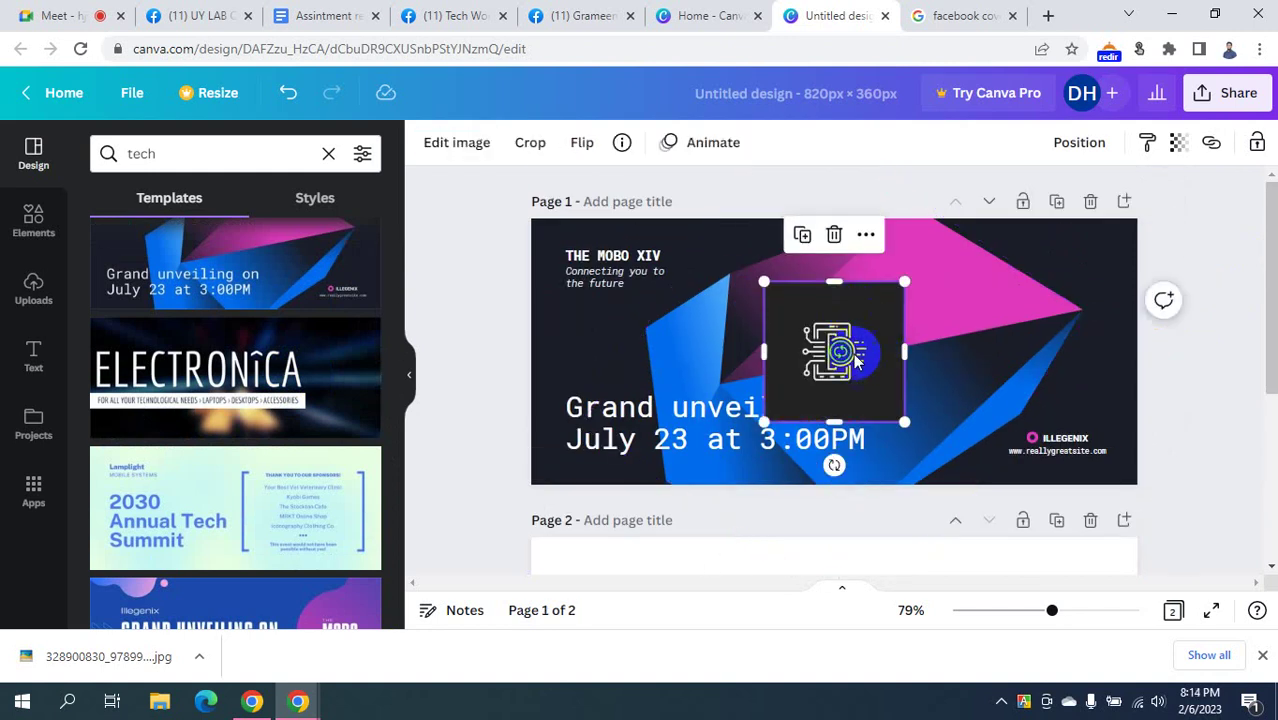
left_click(594, 318)
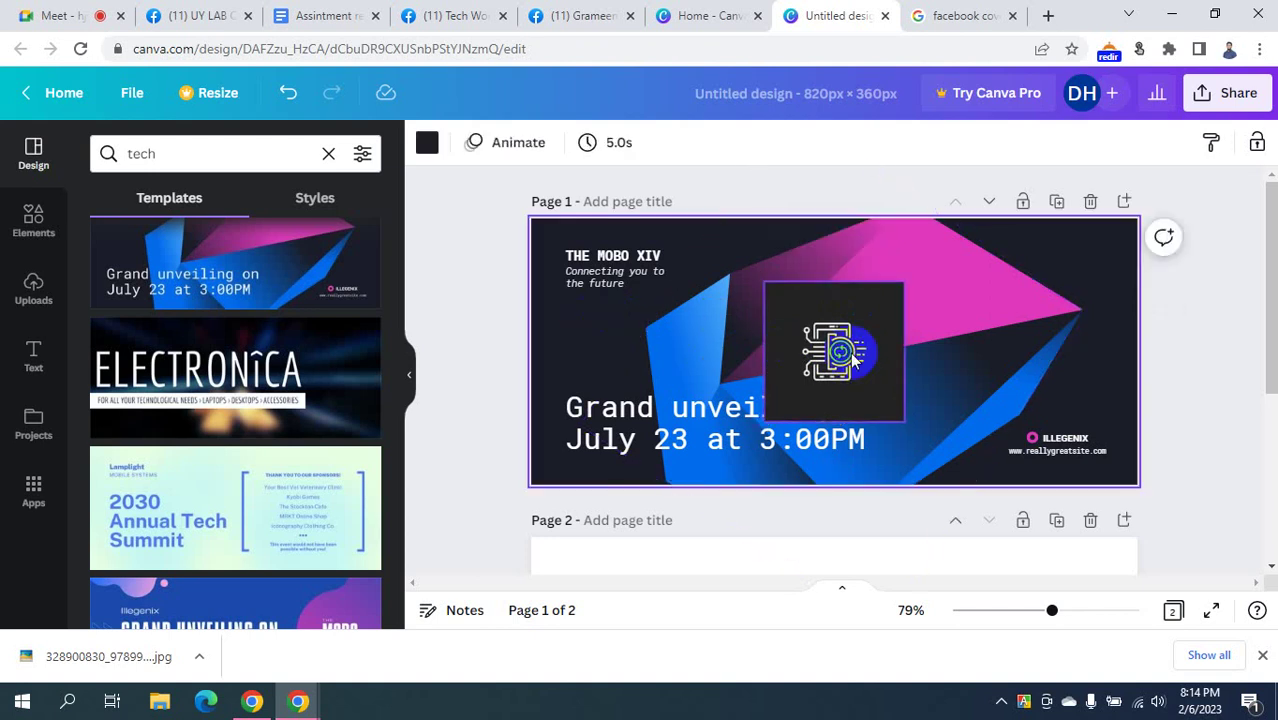
- Recolour the blue part of the polygon shape to teal
left_click(670, 349)
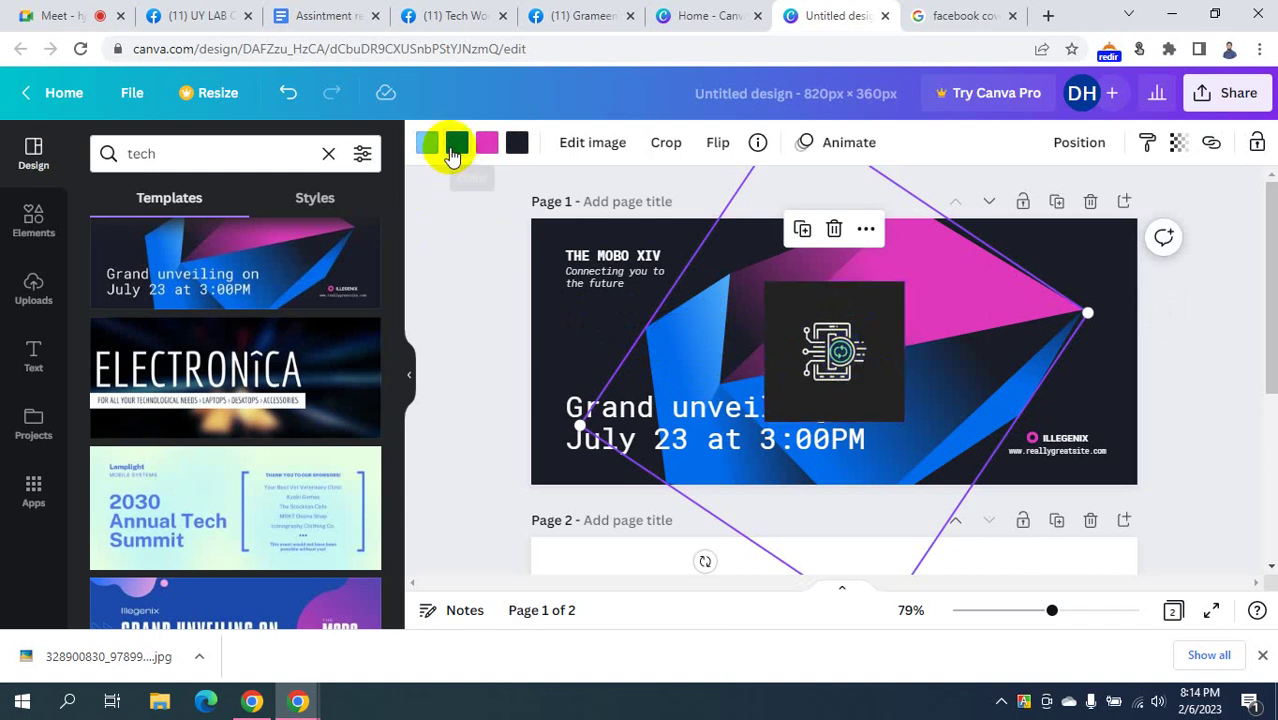
left_click(455, 145)
scroll(300, 392, "down", 1)
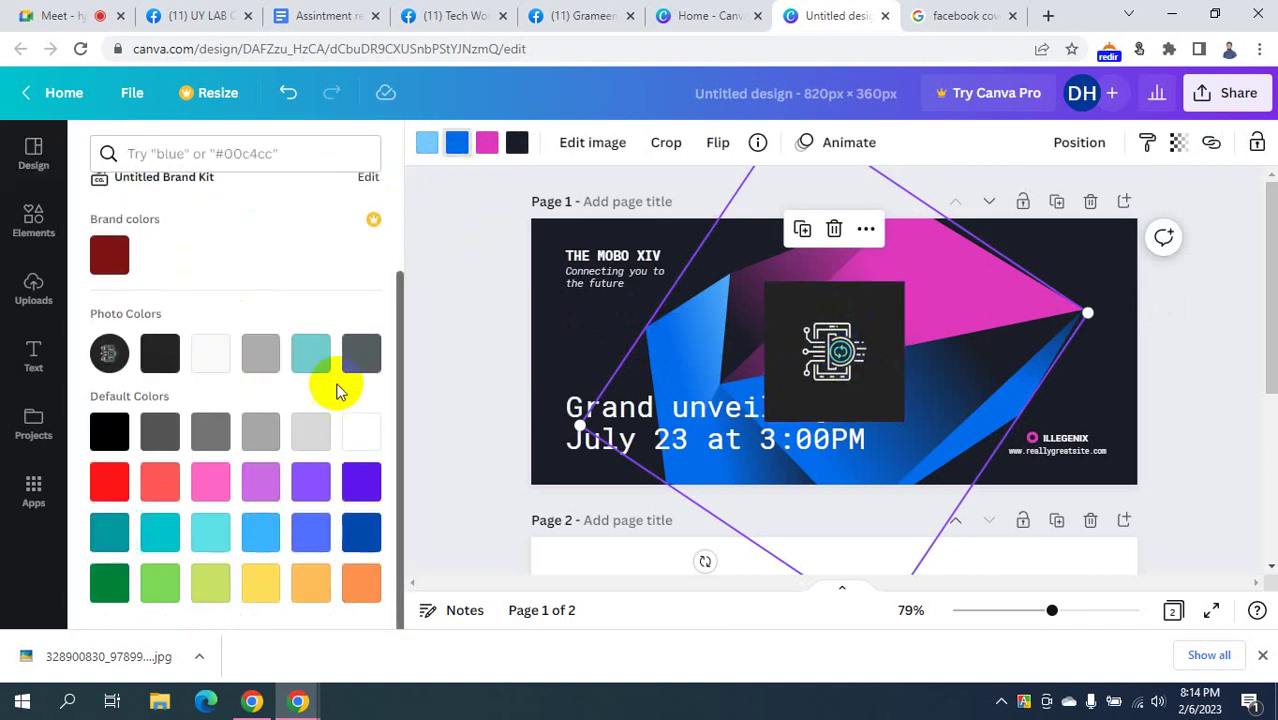
left_click(309, 358)
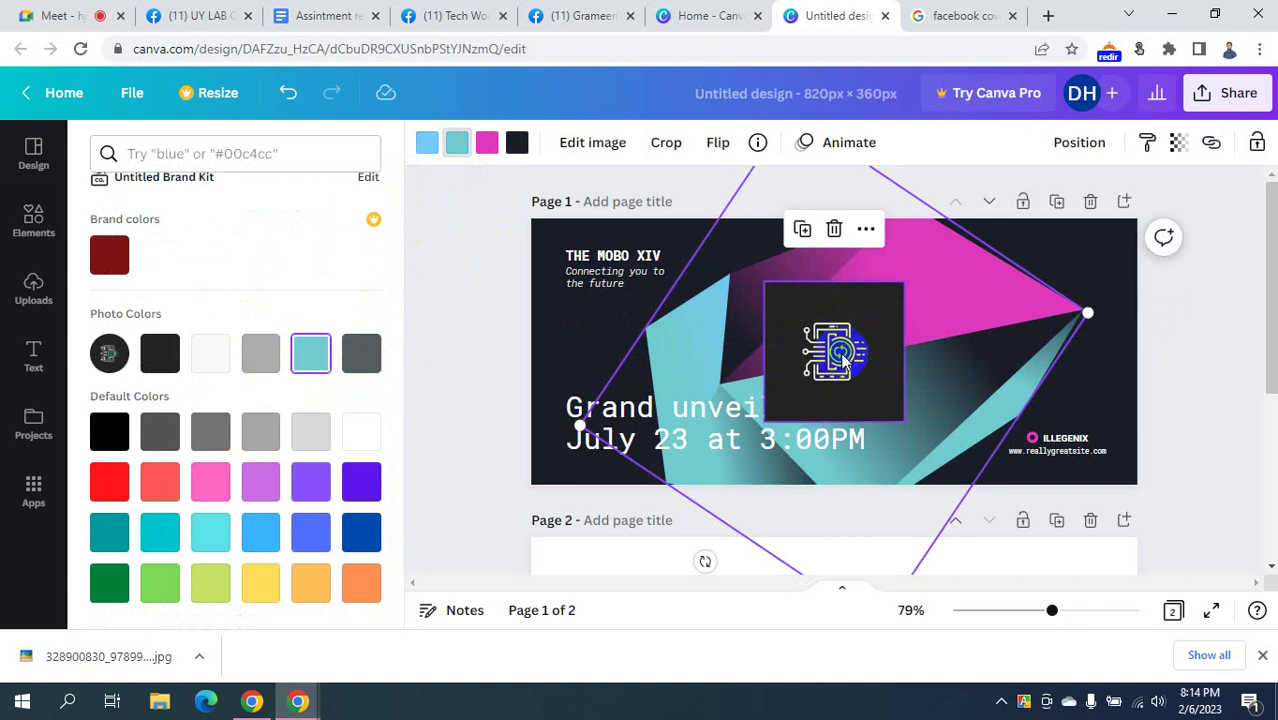
- Set the Page 1 background to the dark photo colour
left_click(555, 326)
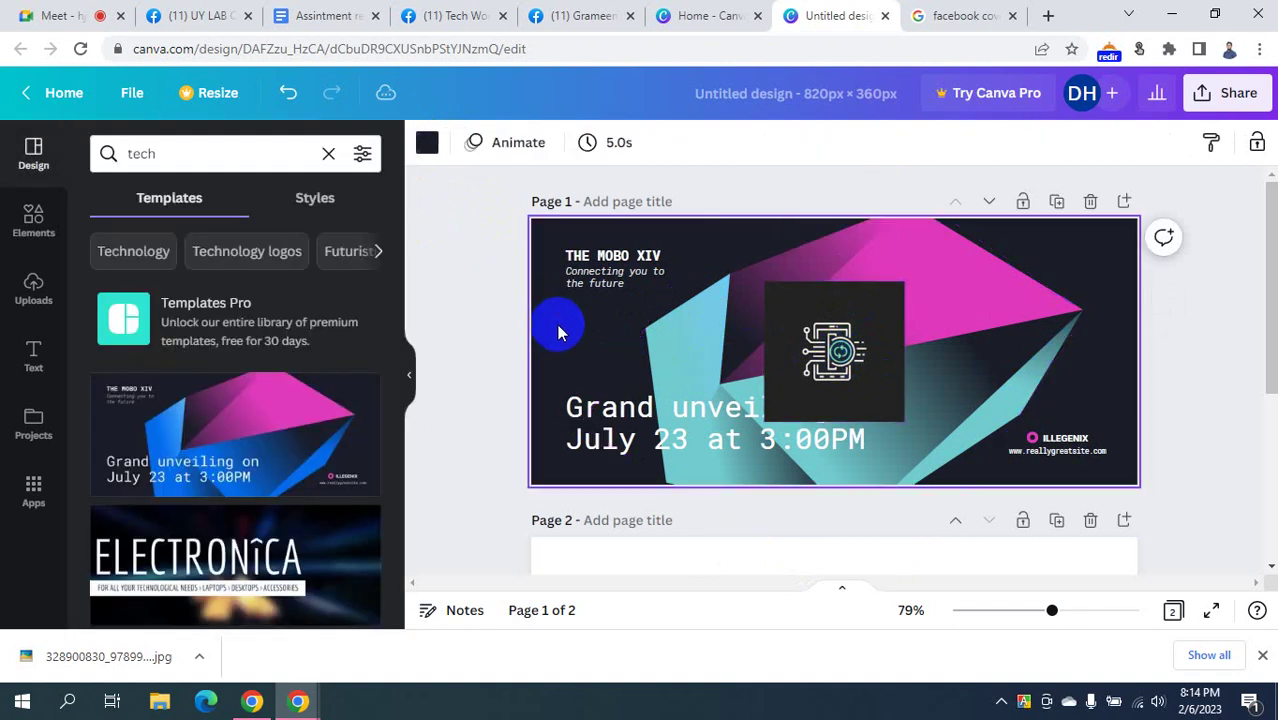
left_click(427, 142)
scroll(268, 360, "down", 2)
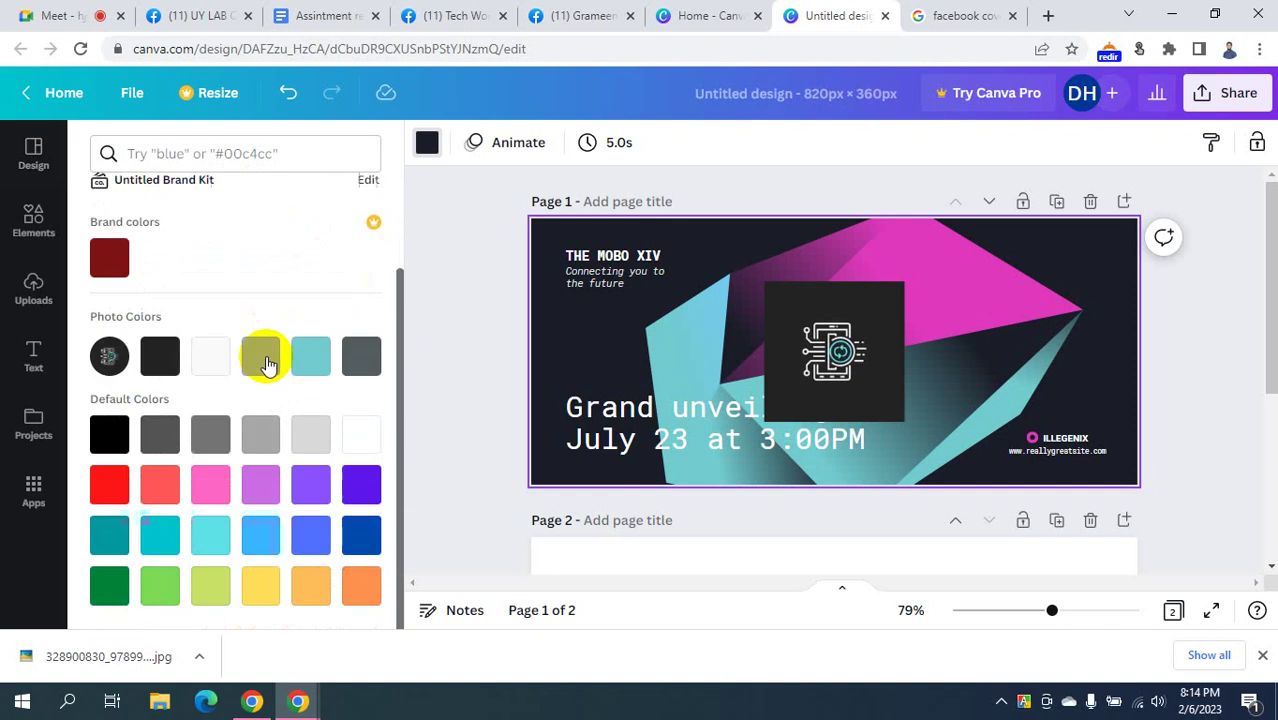
left_click(159, 357)
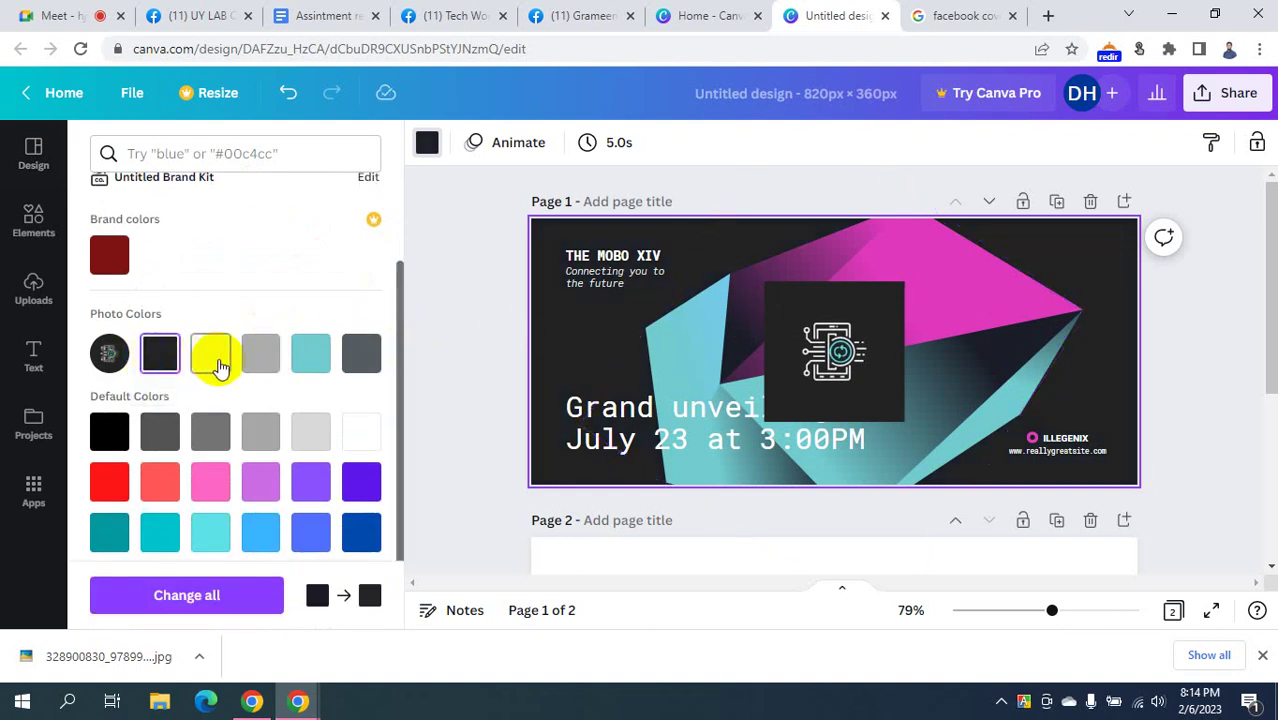
left_click(556, 322)
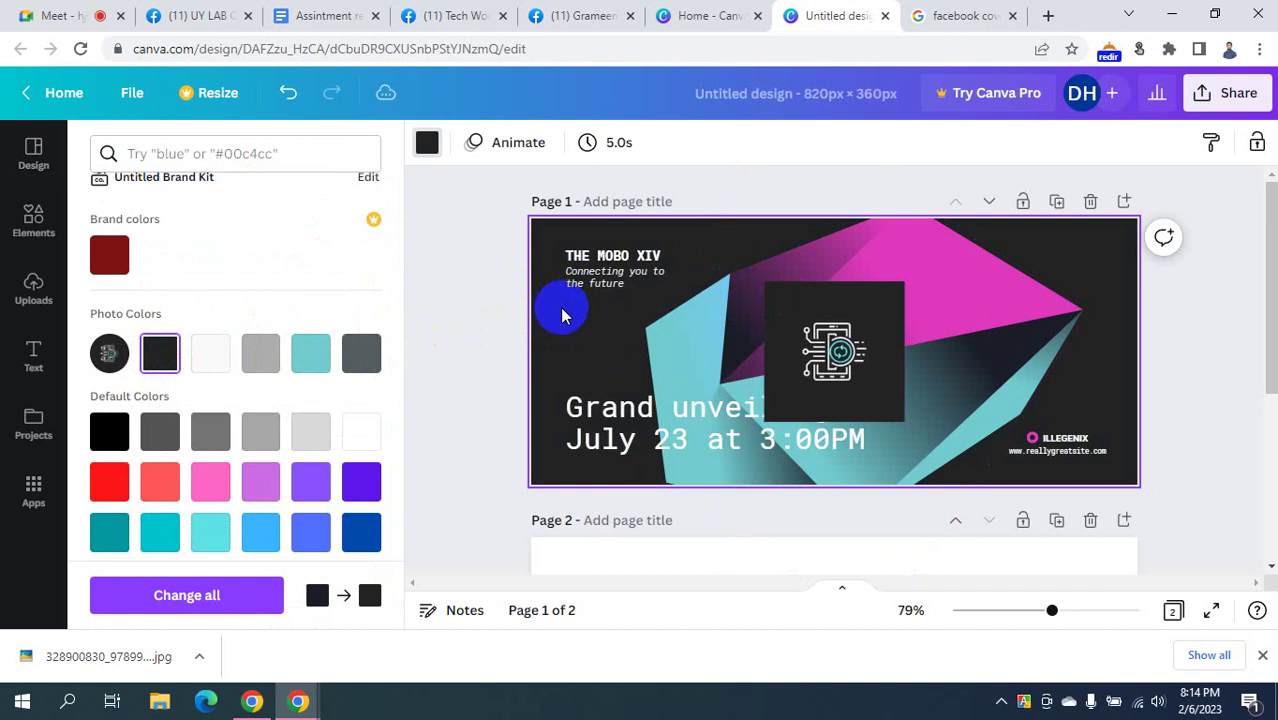
left_click(700, 333)
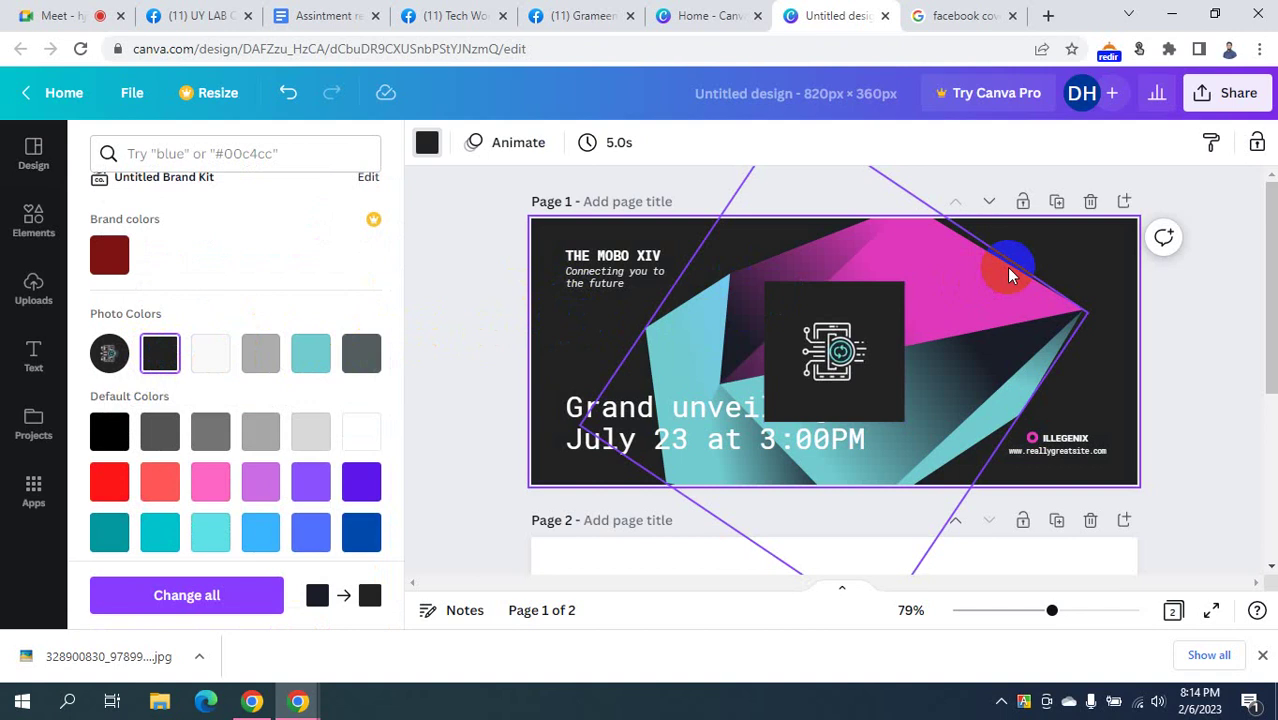
left_click(70, 10)
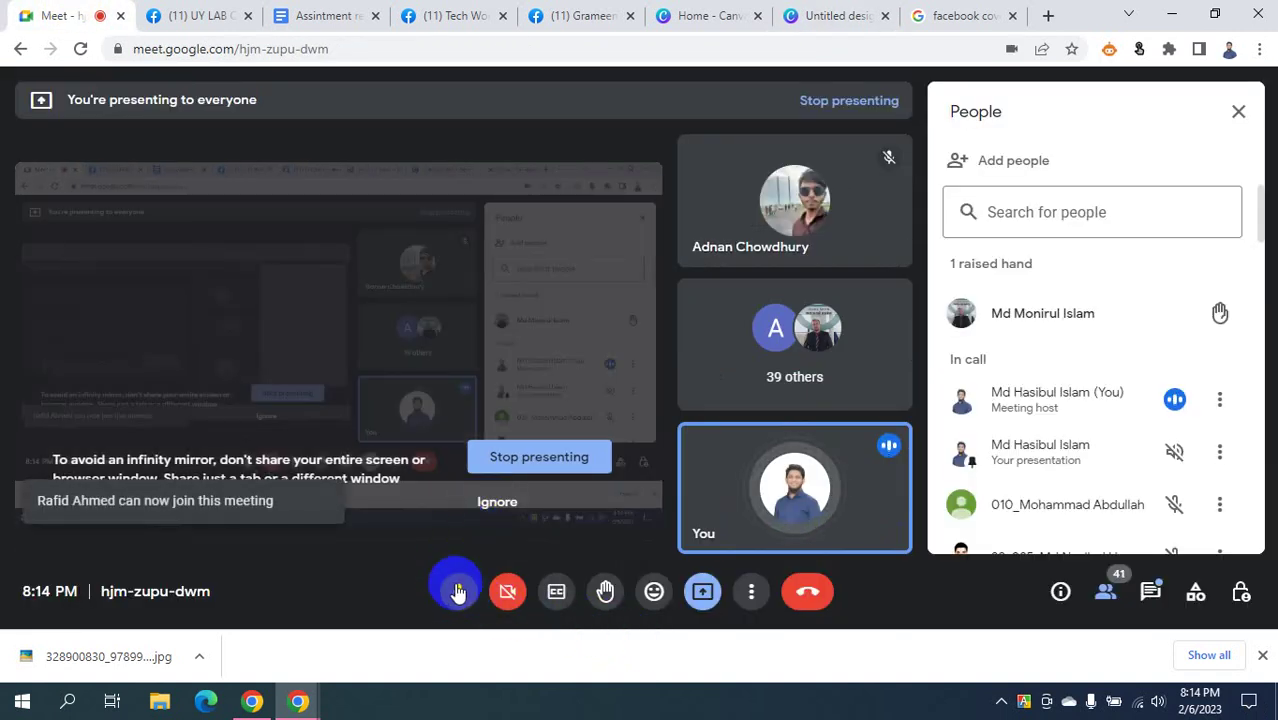
- Unmute the speakers in the tray volume flyout and turn the Meet microphone back on
left_click(454, 592)
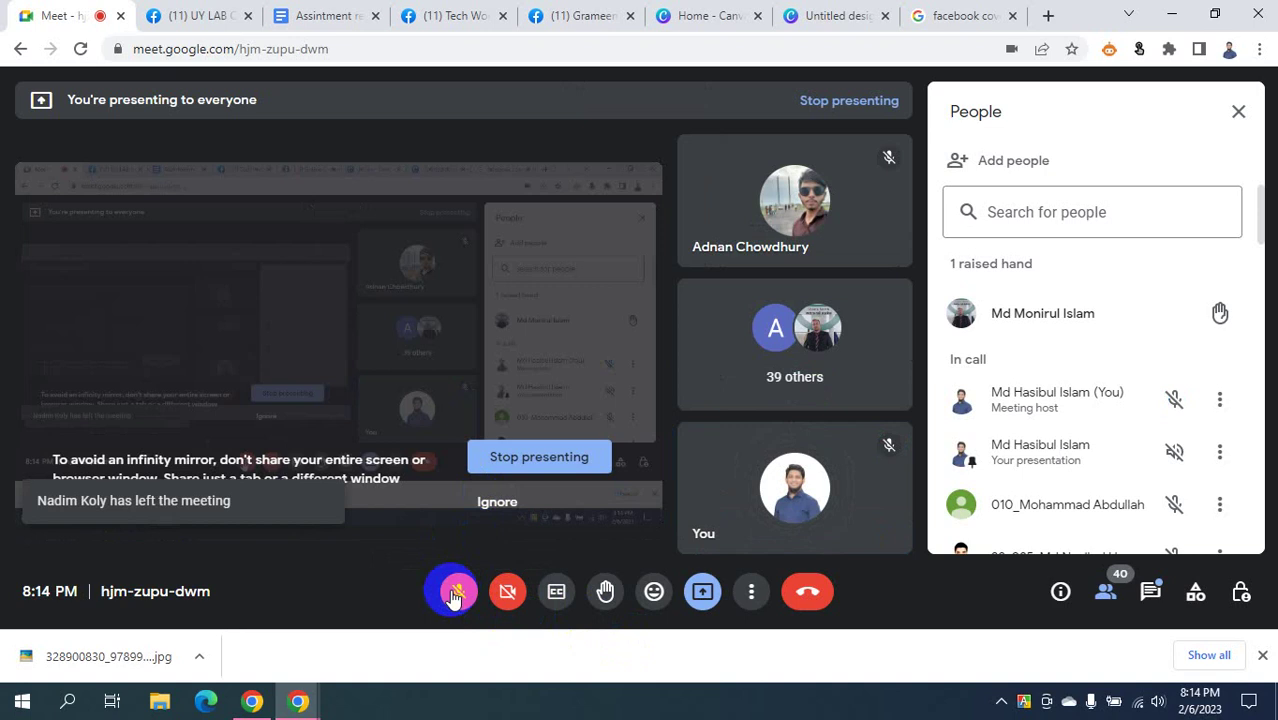
left_click(1156, 700)
left_click(1126, 690)
left_click(1241, 545)
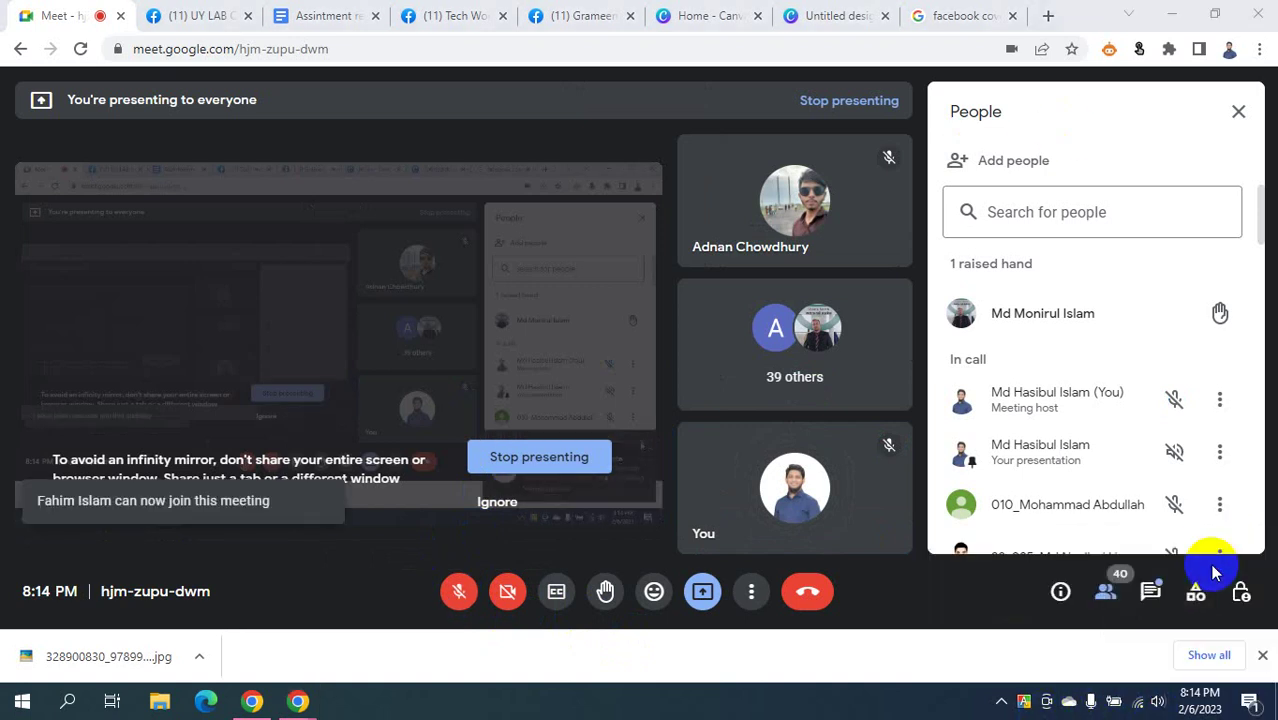
left_click(1157, 700)
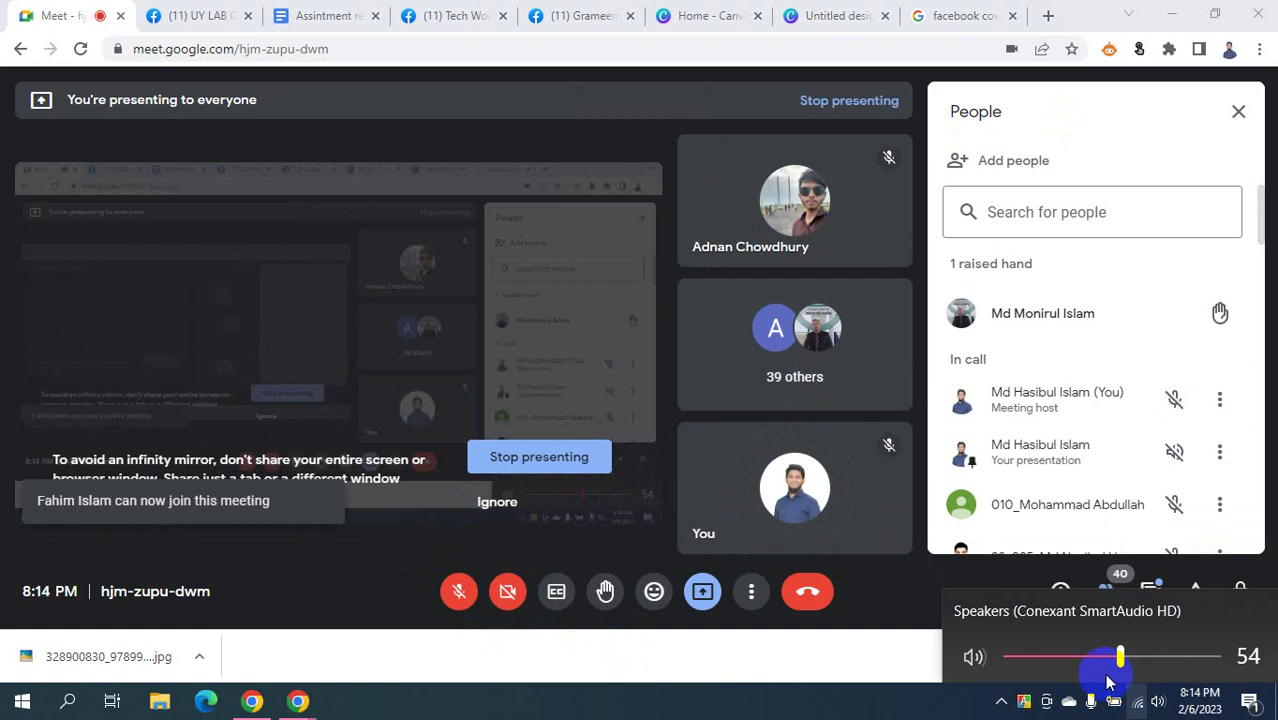
left_click(974, 656)
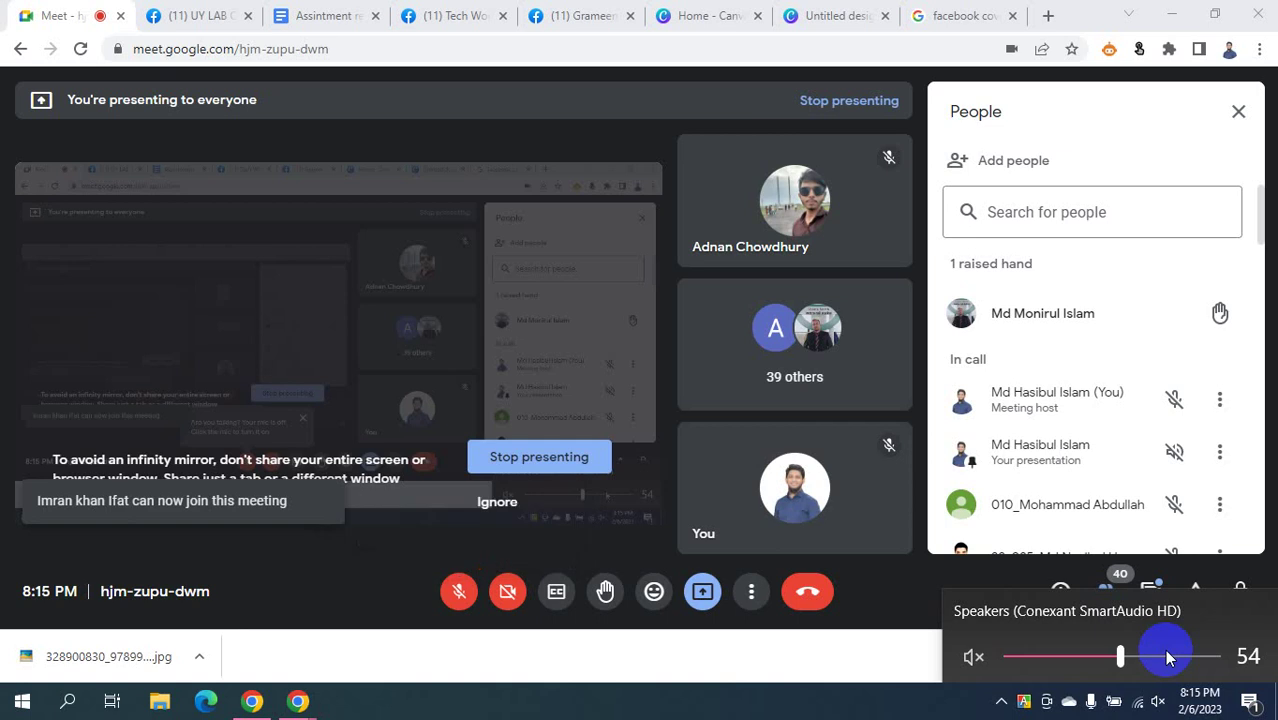
left_click(974, 657)
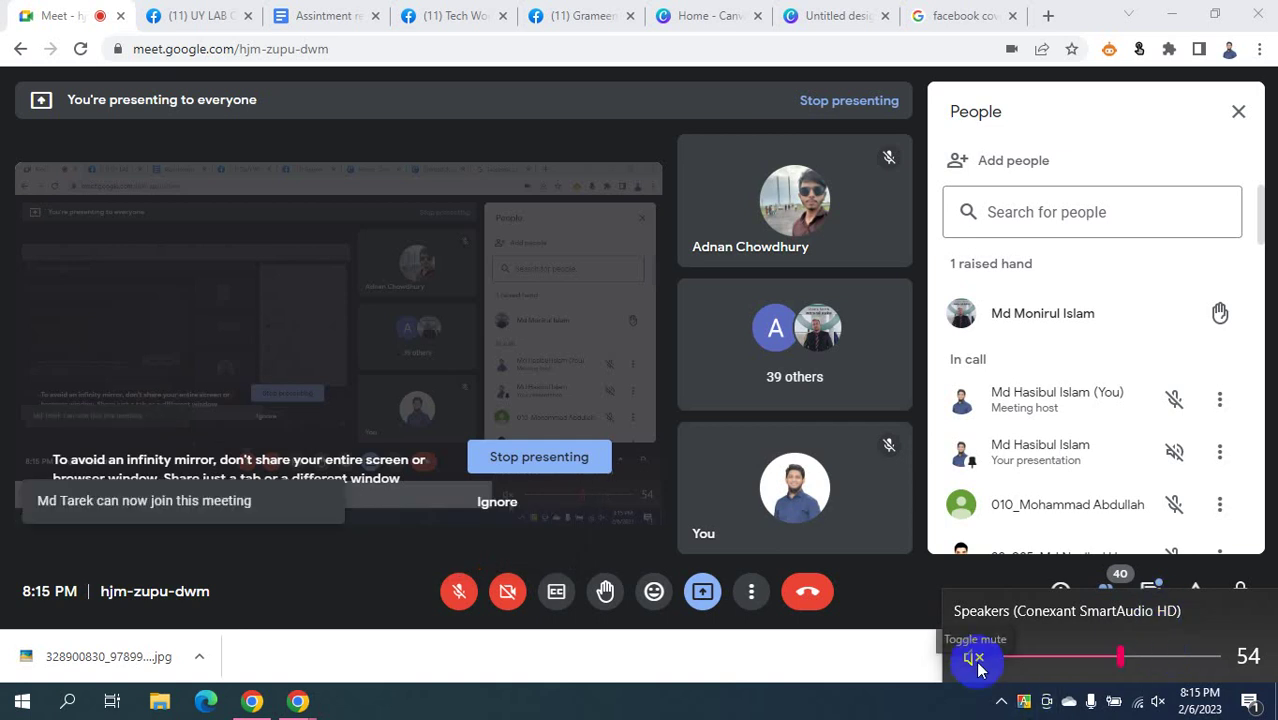
left_click(459, 591)
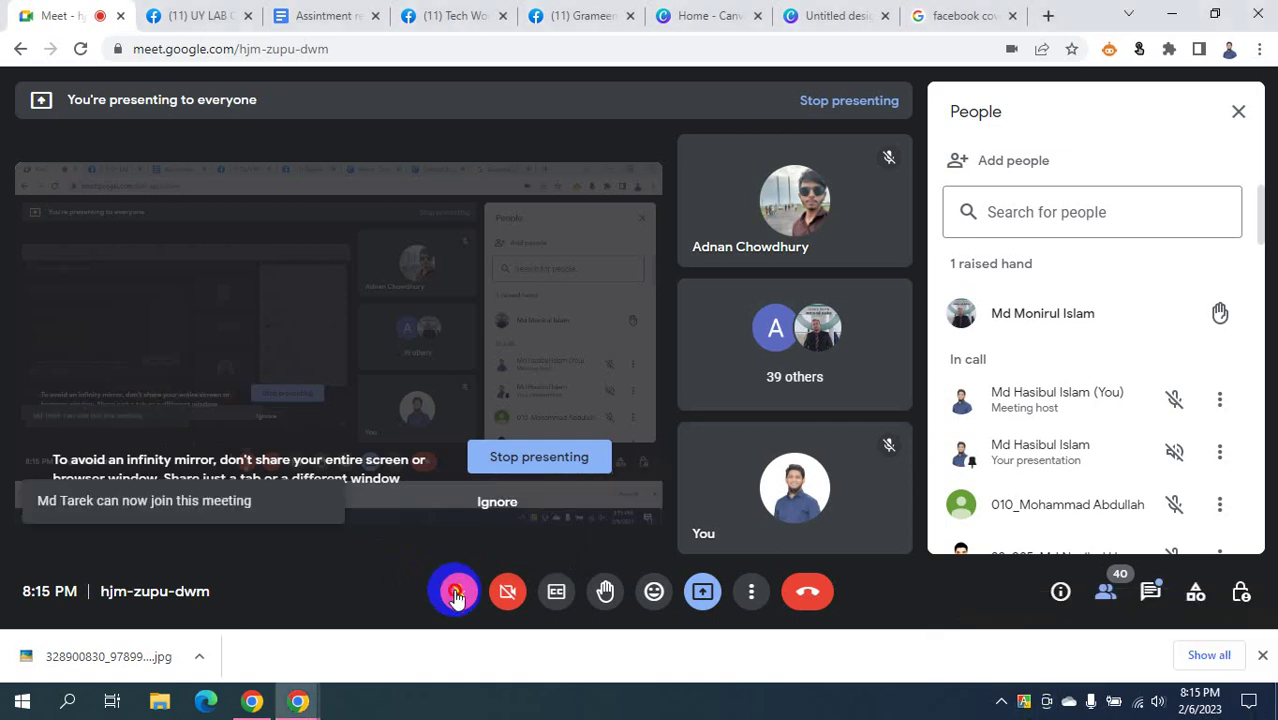
- Return to the Canva 'Untitled design' tab, close the colour options and undo the last change
left_click(829, 15)
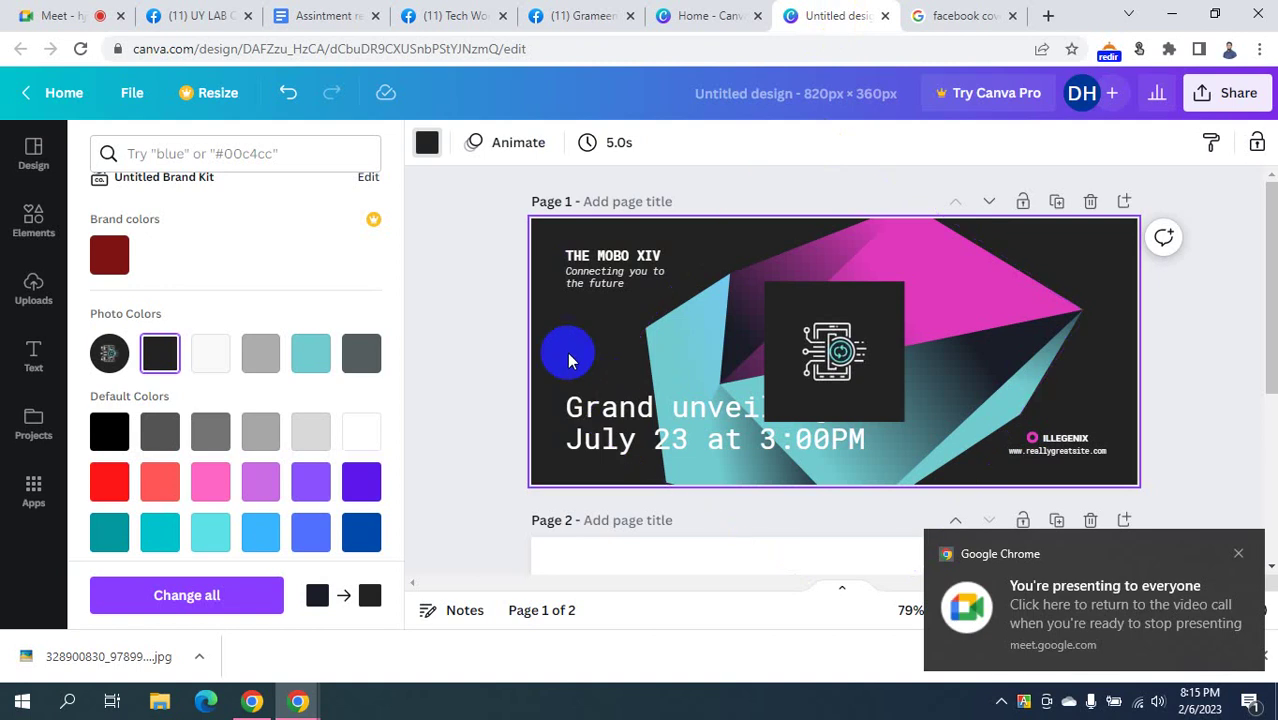
left_click(460, 335)
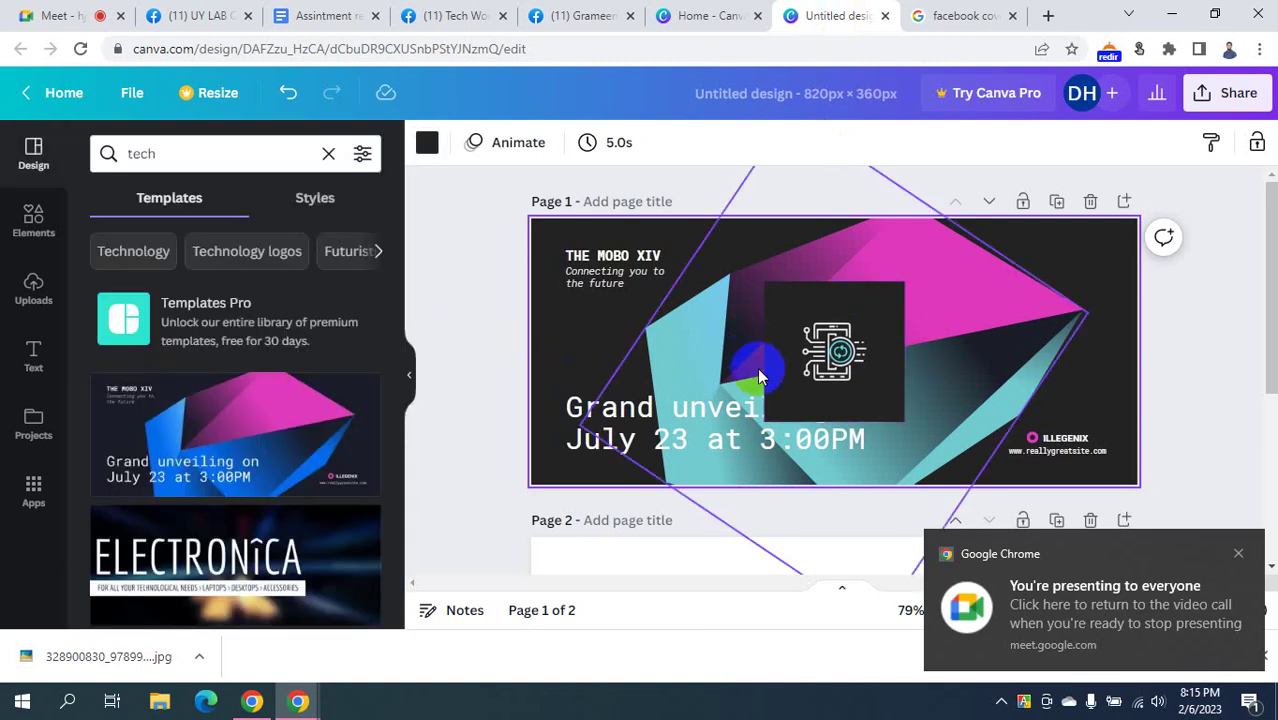
scroll(845, 397, "down", 3)
key("ctrl+z")
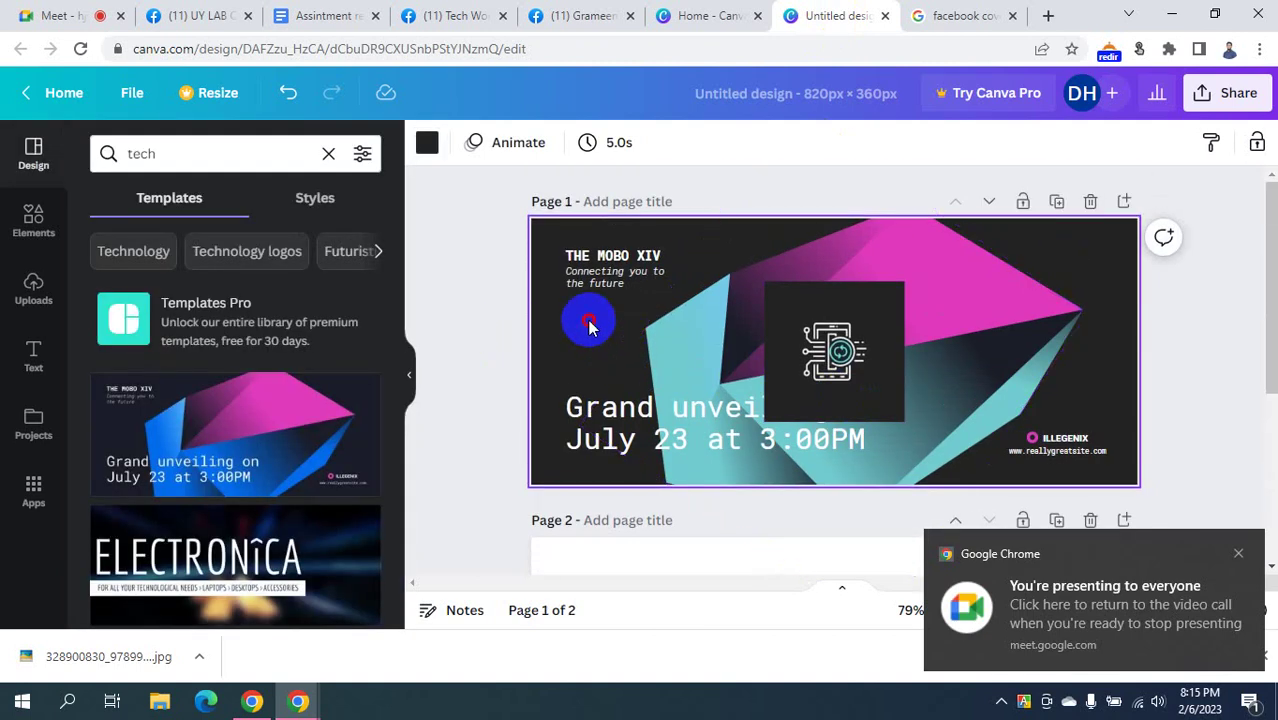
- Recolour the angular polygon's pink part to white from Default Colors, then select the page background
left_click(917, 279)
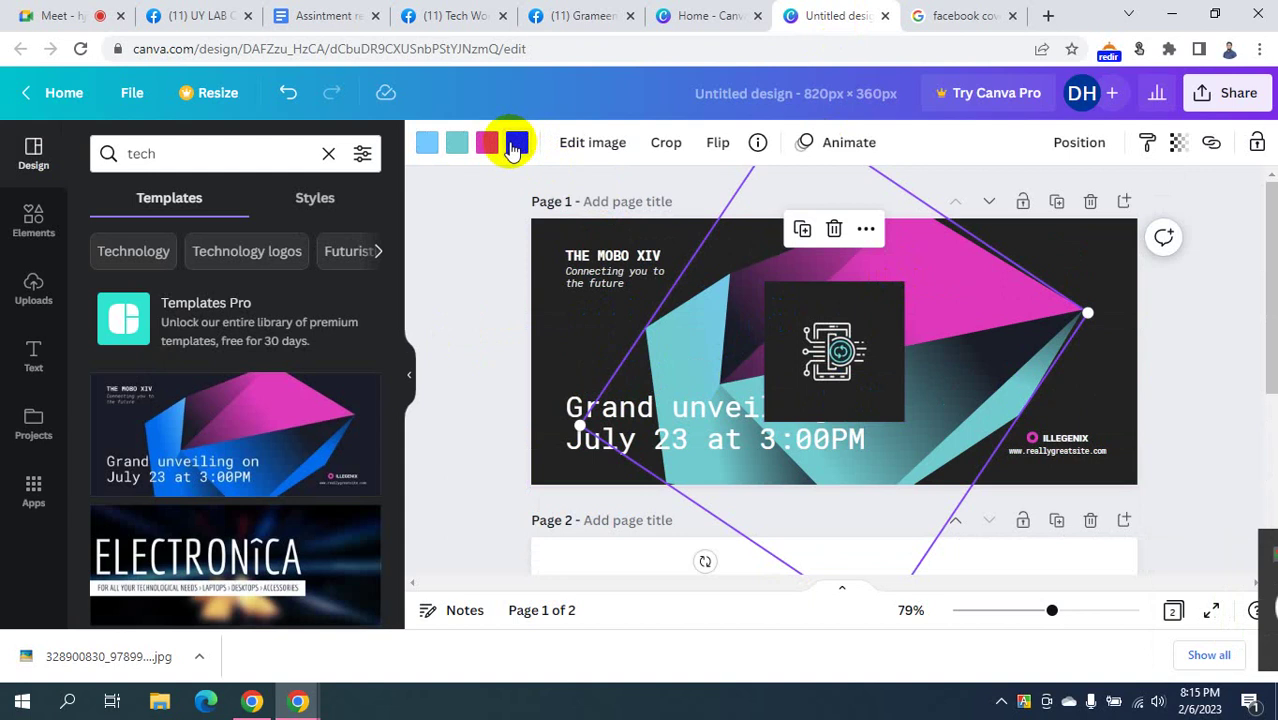
left_click(490, 147)
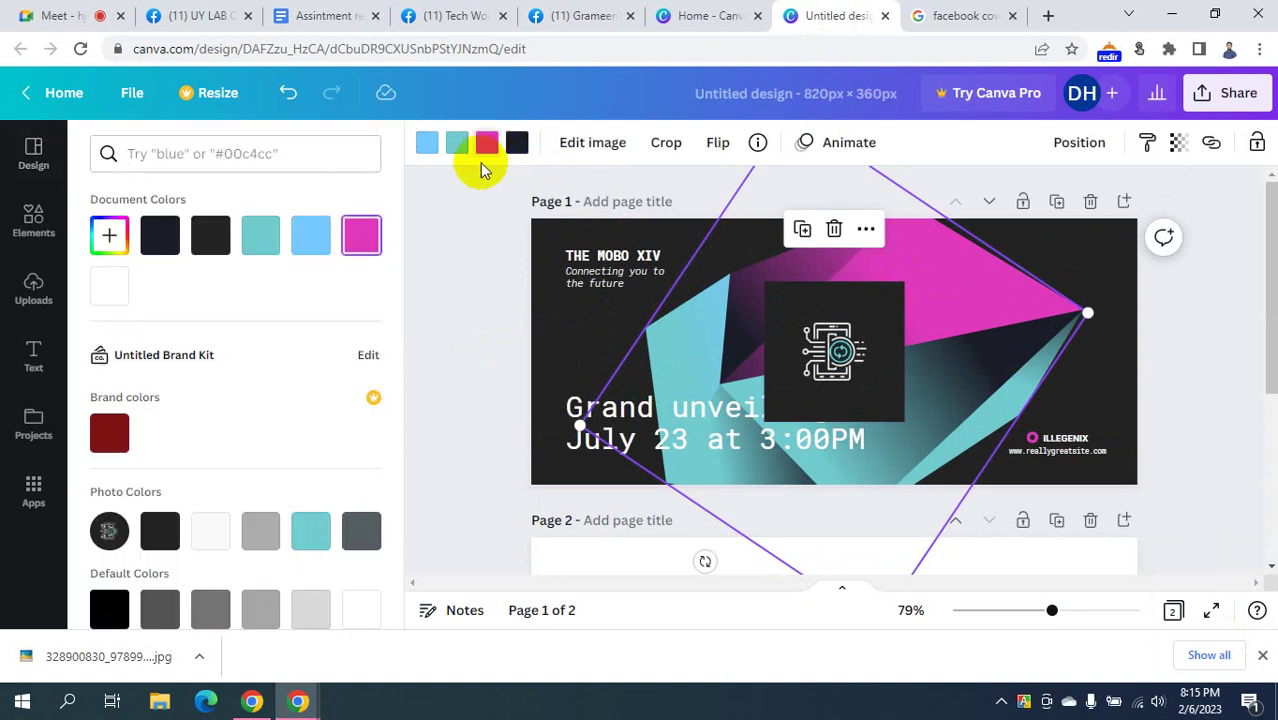
scroll(247, 437, "down", 1)
scroll(247, 437, "down", 1)
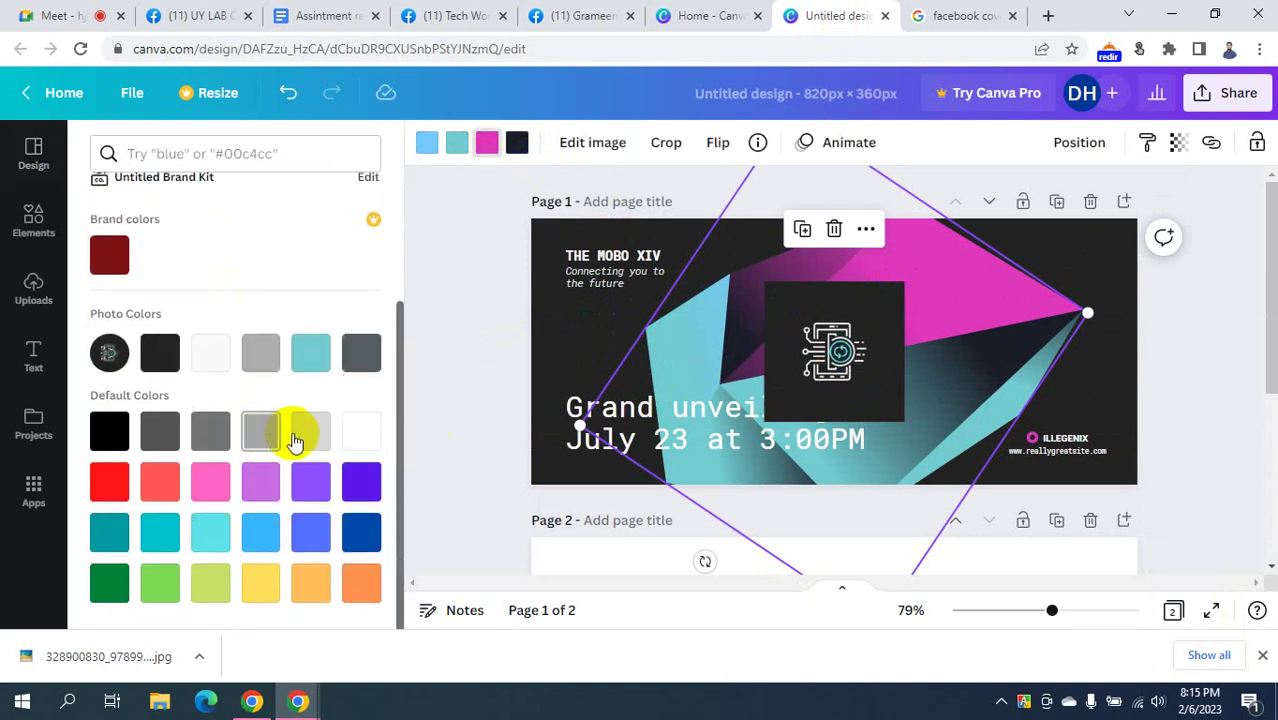
left_click(363, 431)
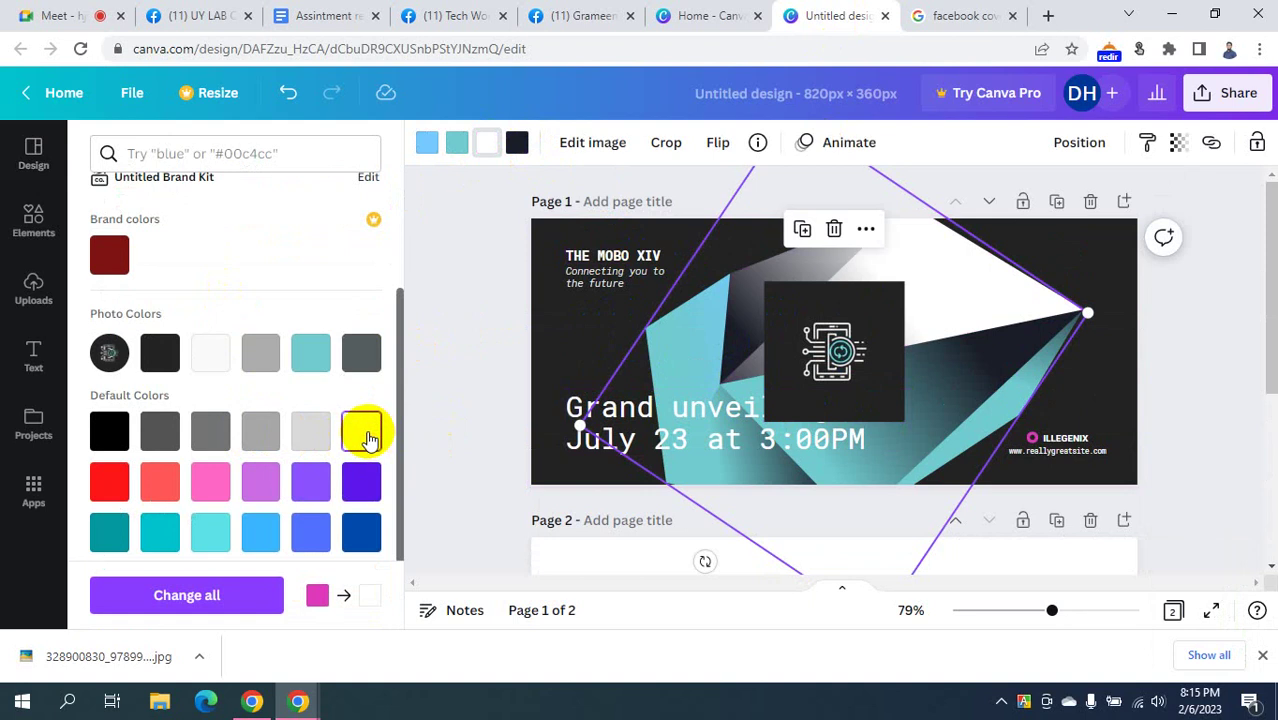
left_click(1199, 310)
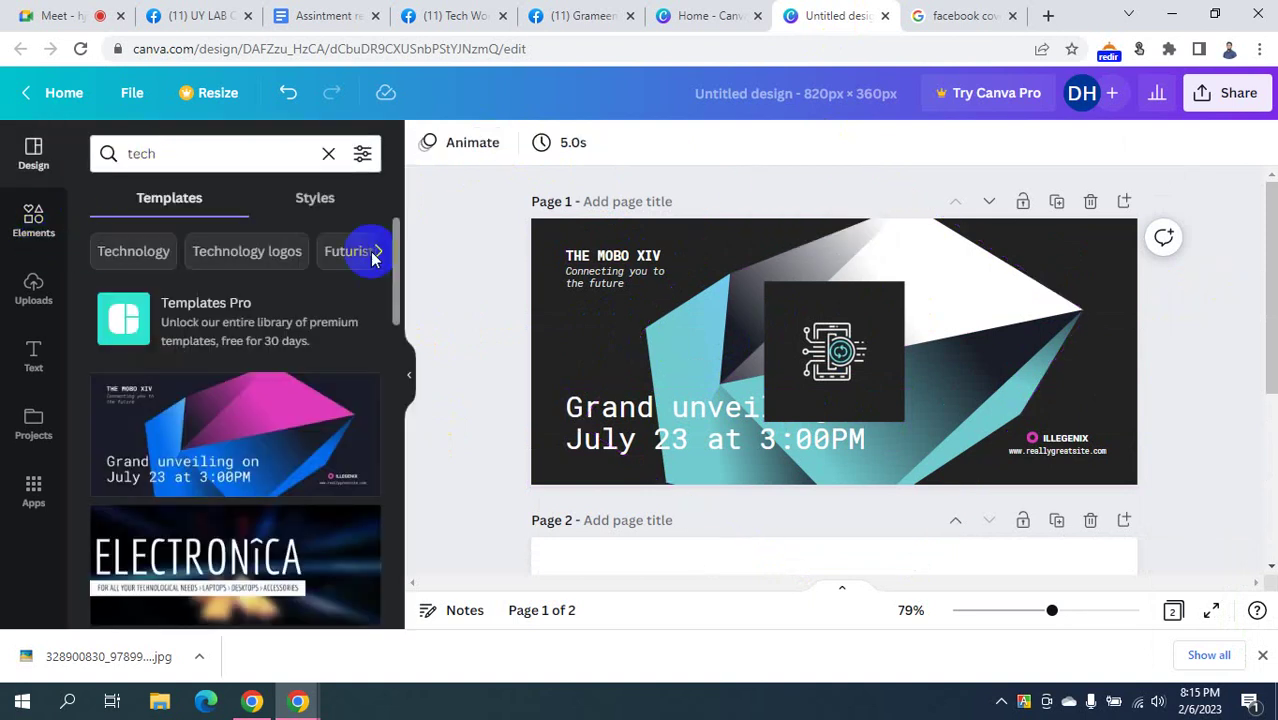
left_click(1093, 258)
- Turn on Show rulers and guides under File > View settings
left_click(132, 90)
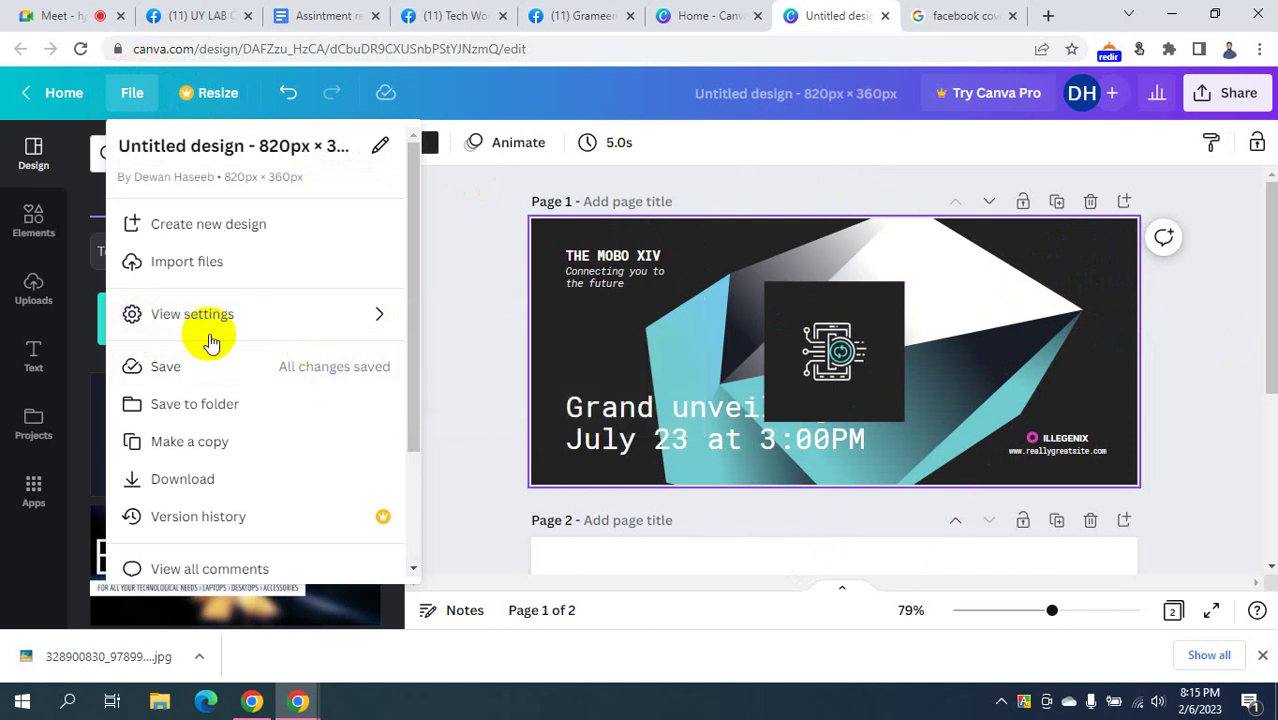
left_click(506, 257)
left_click(593, 300)
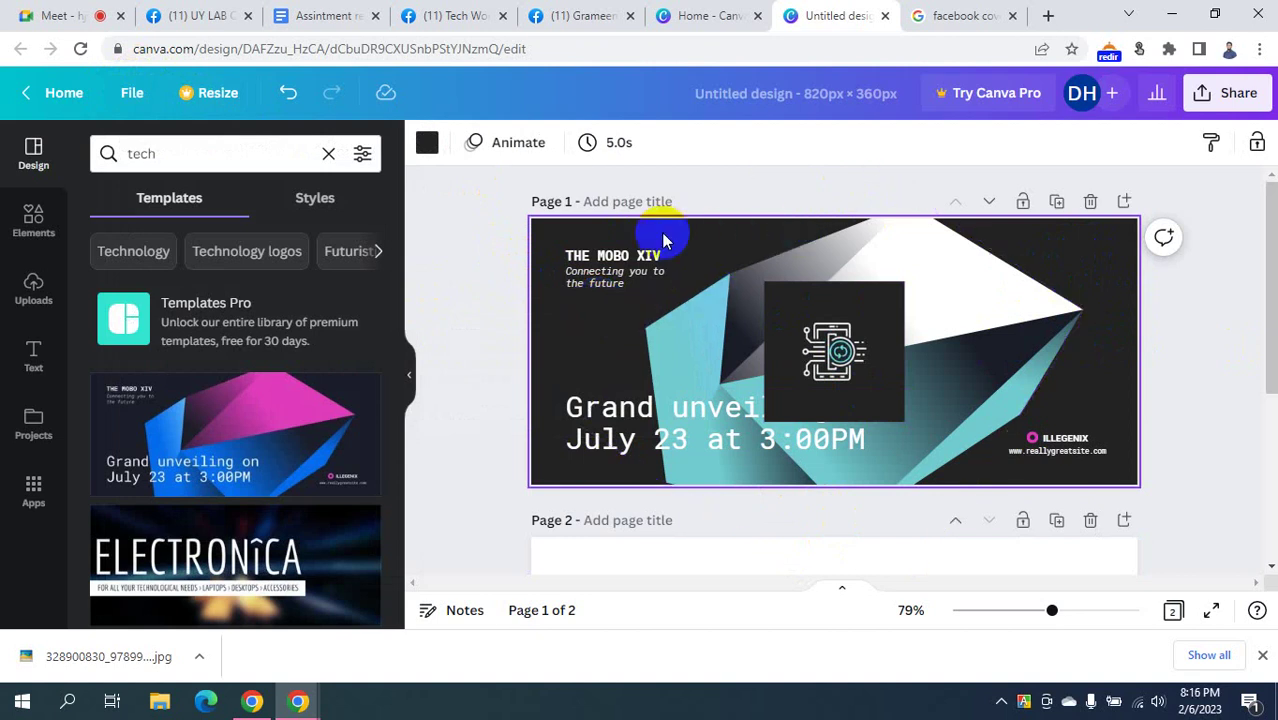
left_click(135, 95)
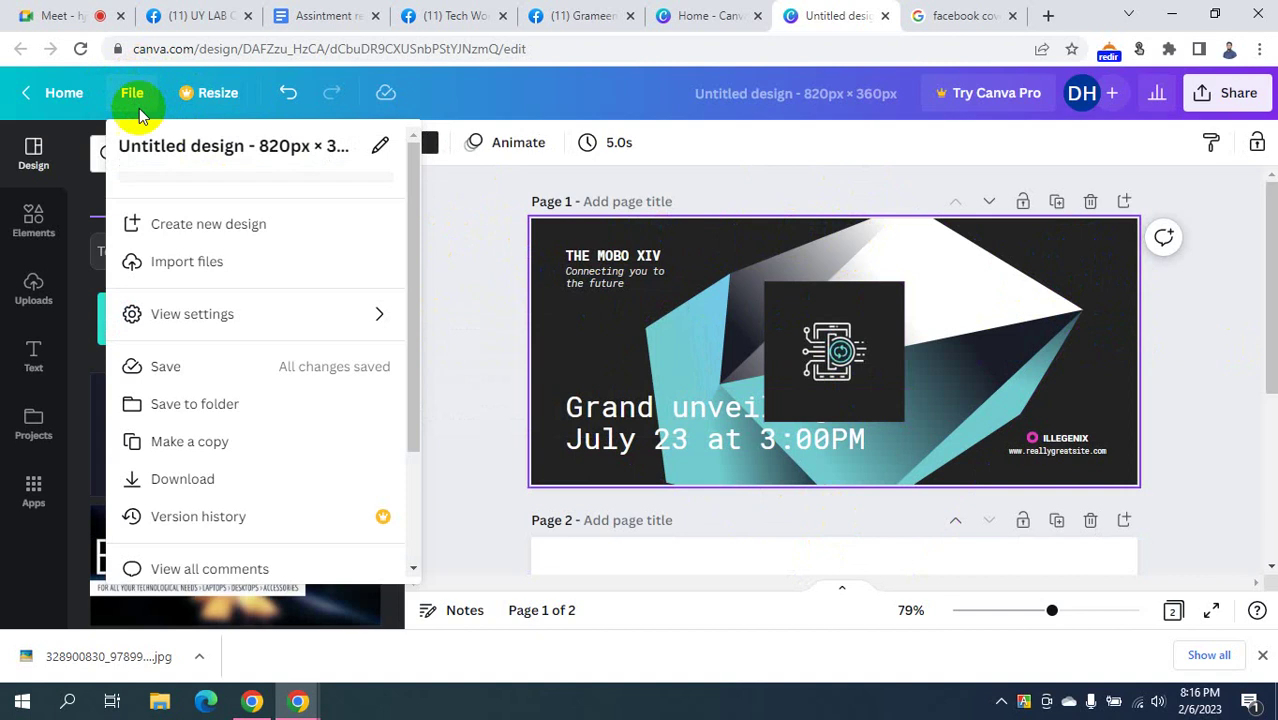
scroll(254, 310, "down", 3)
scroll(258, 315, "up", 3)
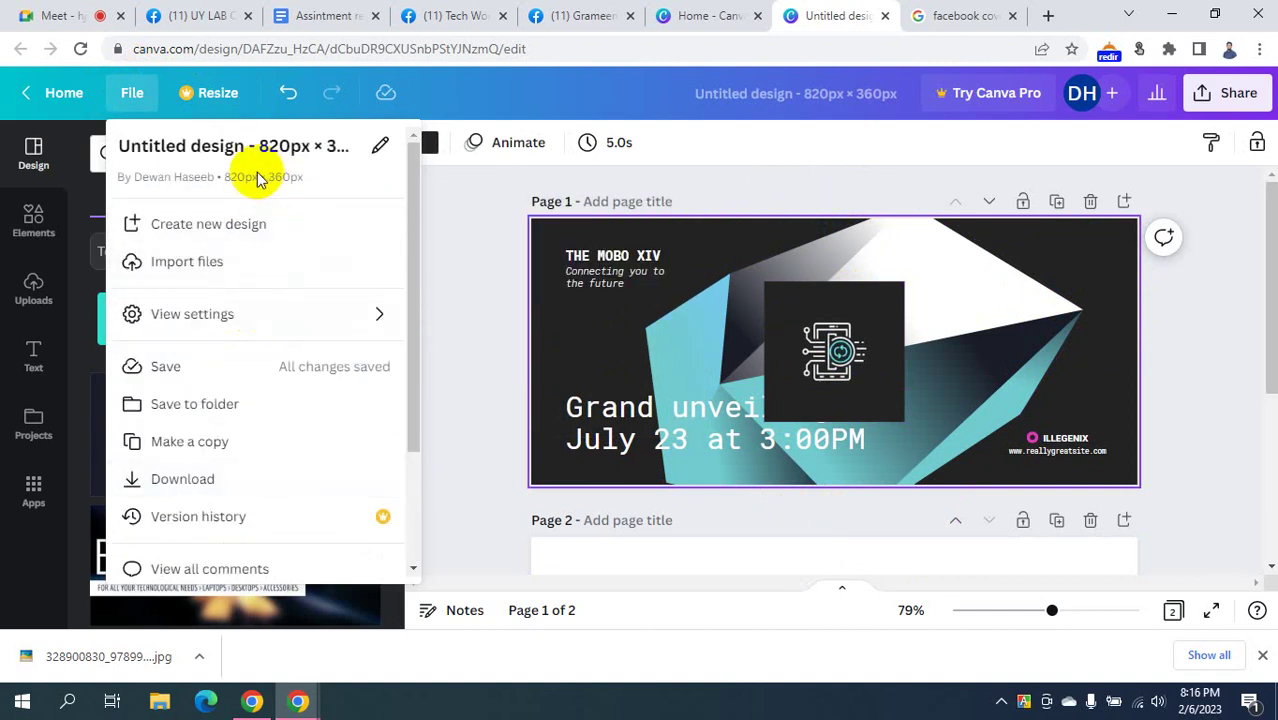
left_click(218, 96)
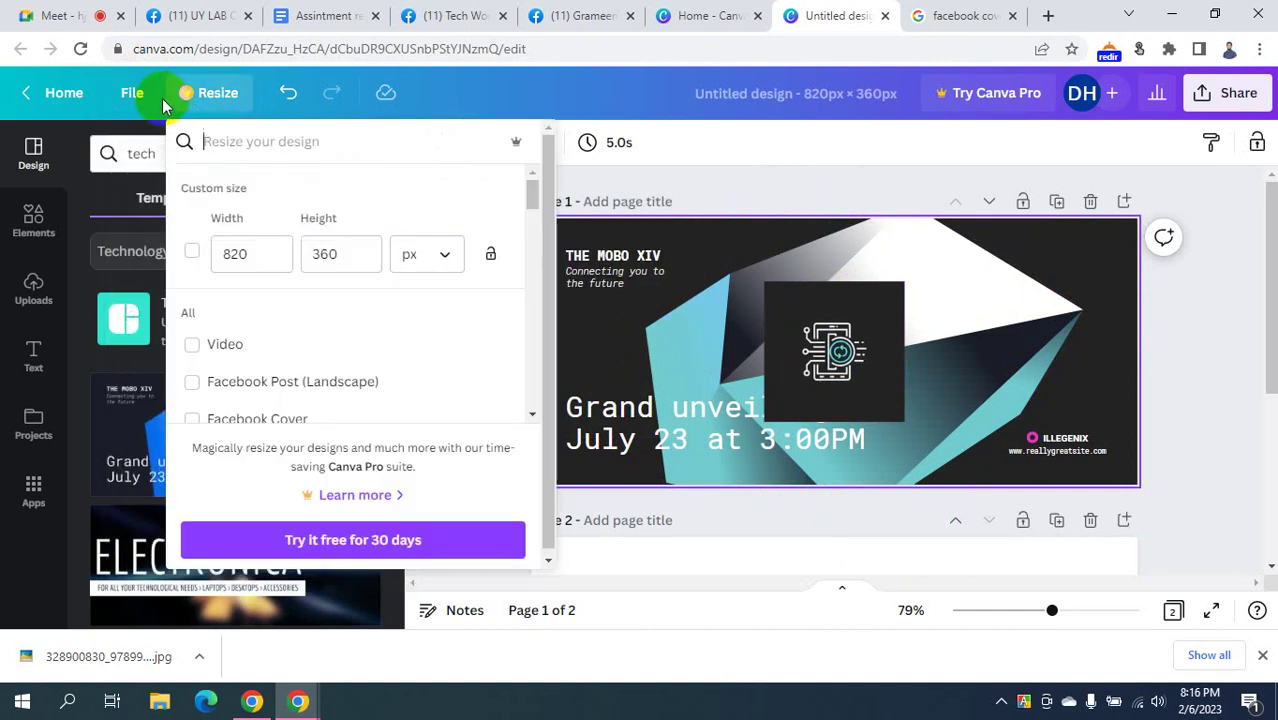
left_click(132, 96)
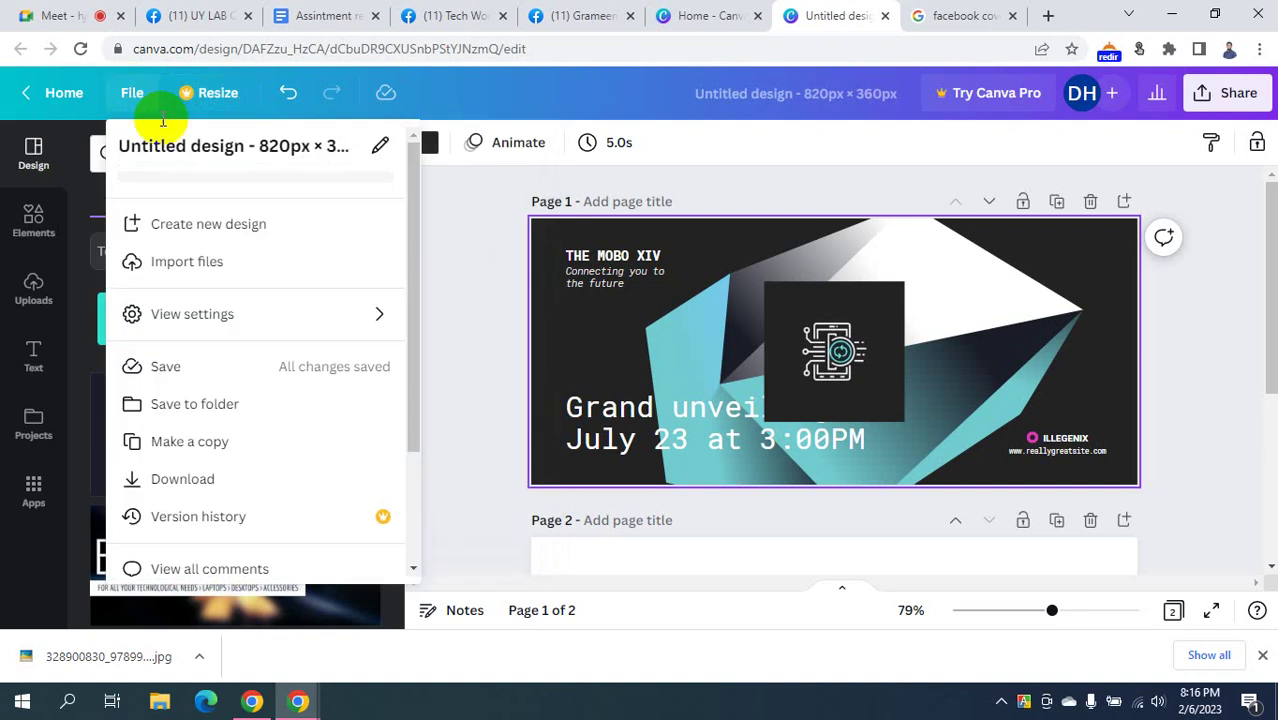
scroll(257, 257, "down", 2)
scroll(279, 300, "down", 1)
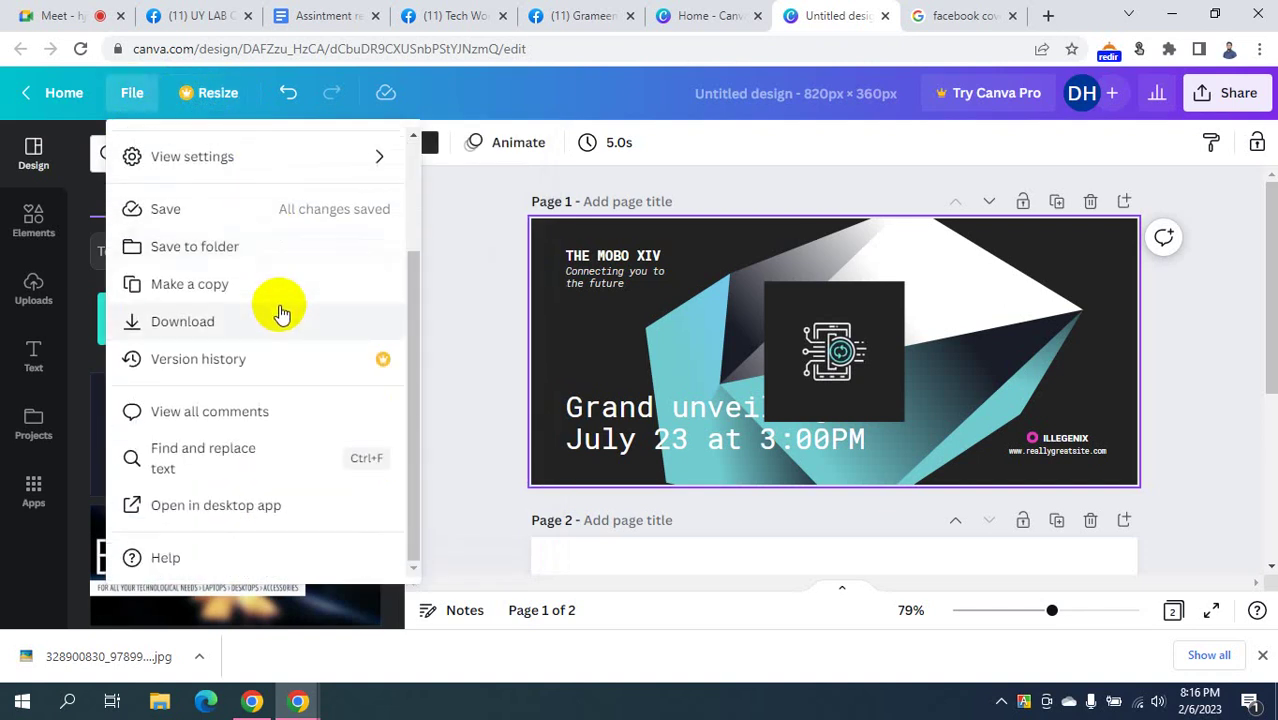
scroll(278, 308, "up", 3)
mouse_move(237, 310)
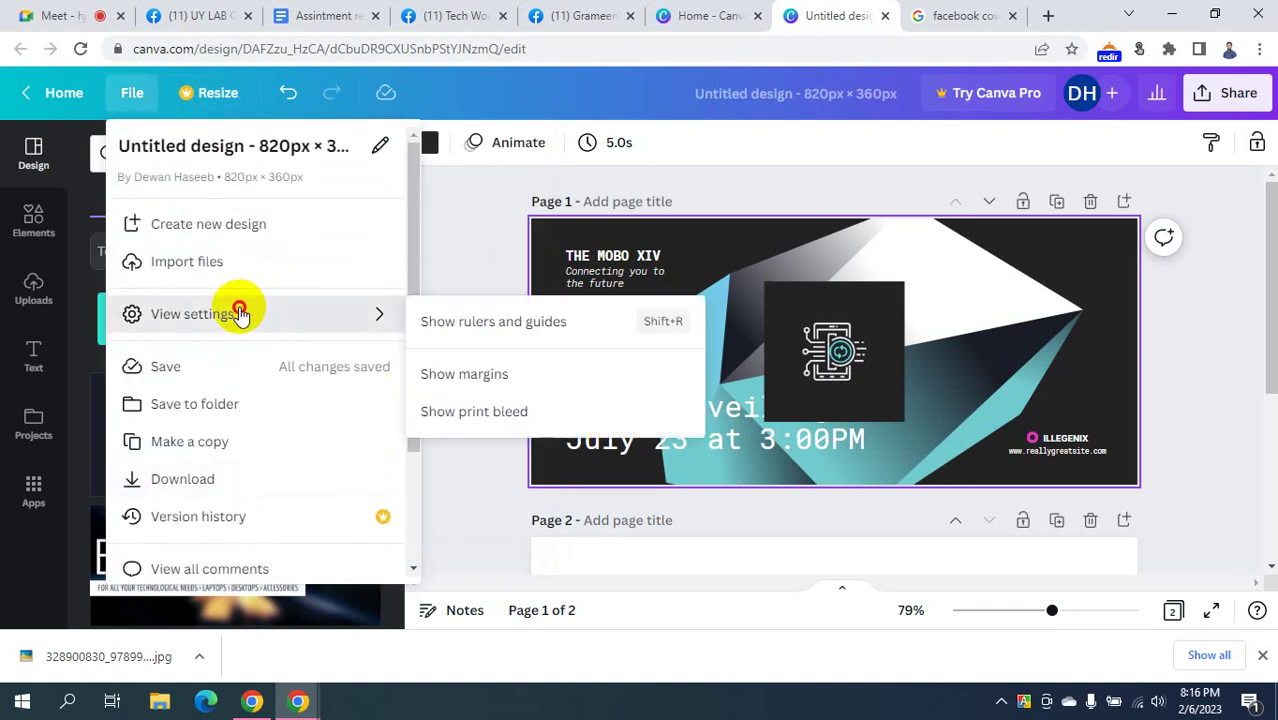
left_click(512, 331)
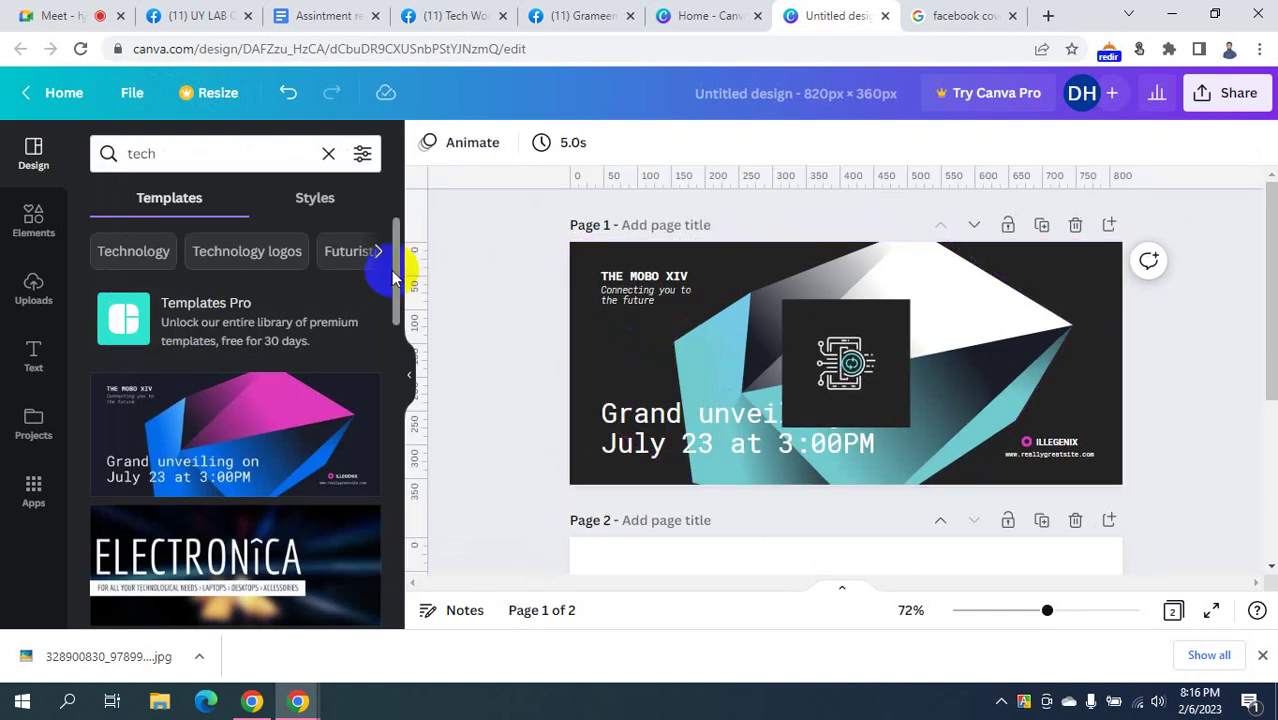
- Drag two vertical guides onto page 1, placing the right one just left of 745 px
left_click_drag(423, 247, 630, 247)
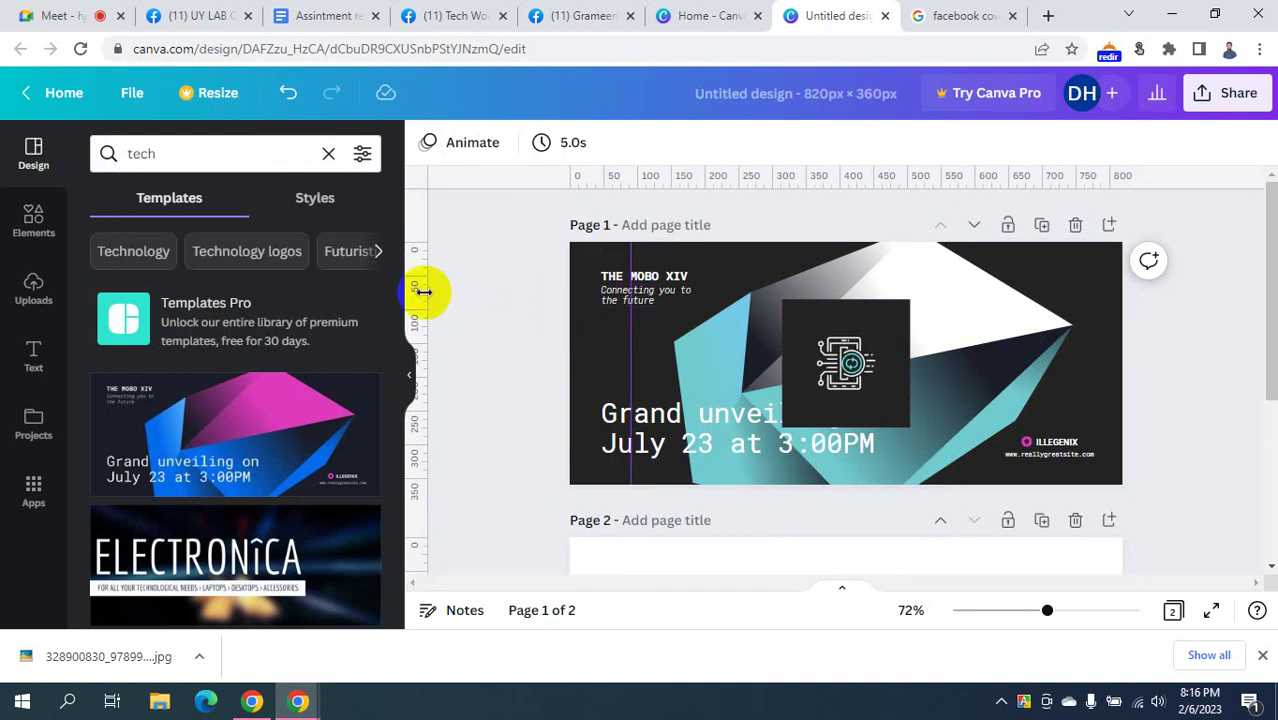
left_click_drag(422, 288, 1072, 269)
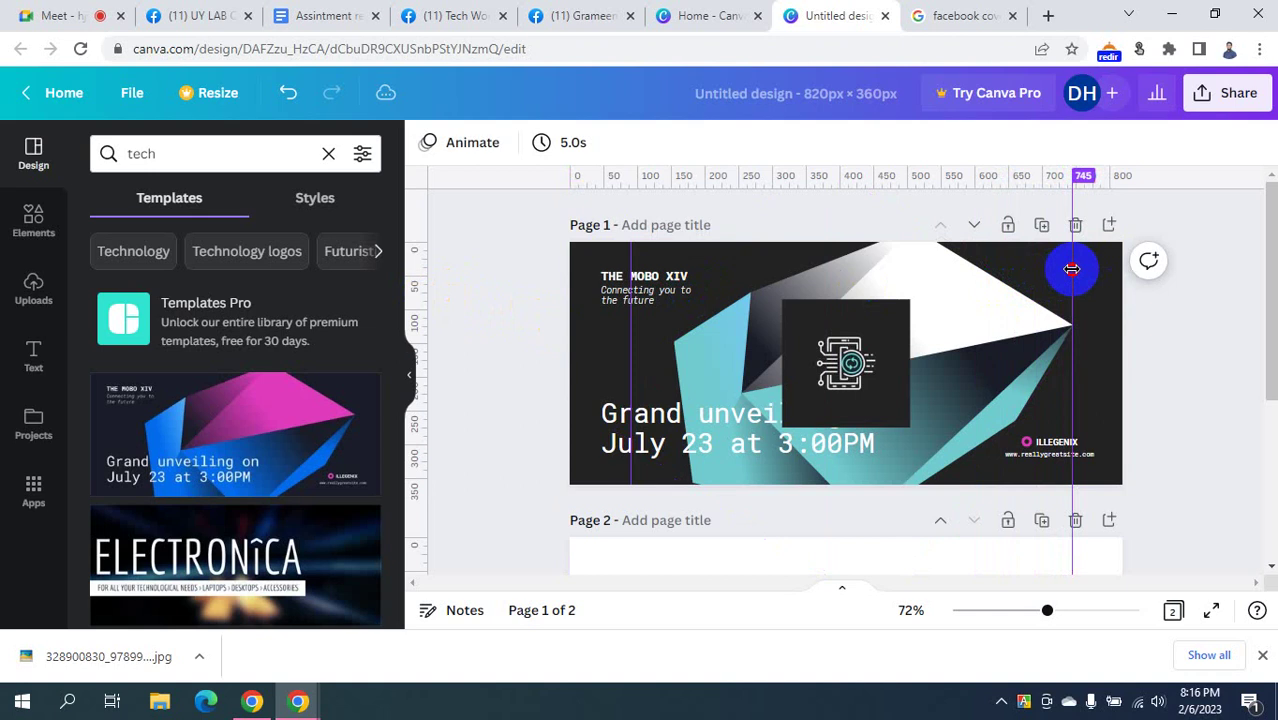
left_click_drag(1073, 269, 1074, 269)
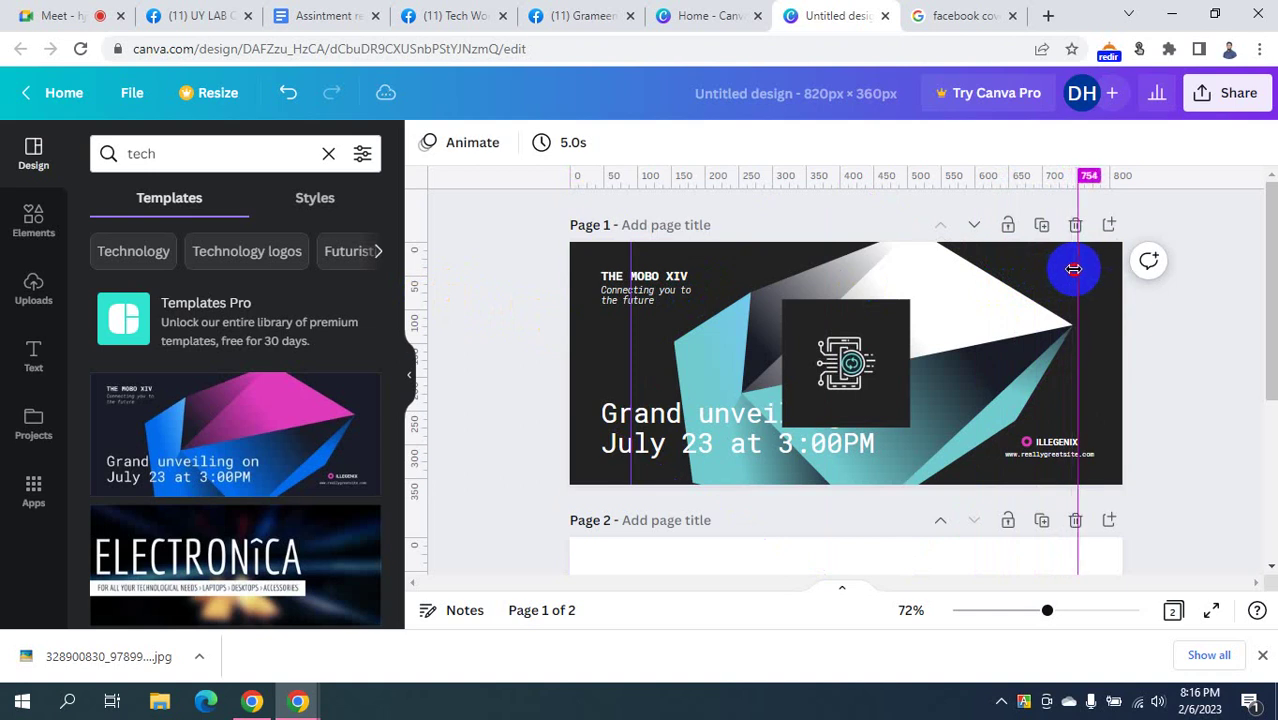
left_click_drag(1073, 269, 1063, 269)
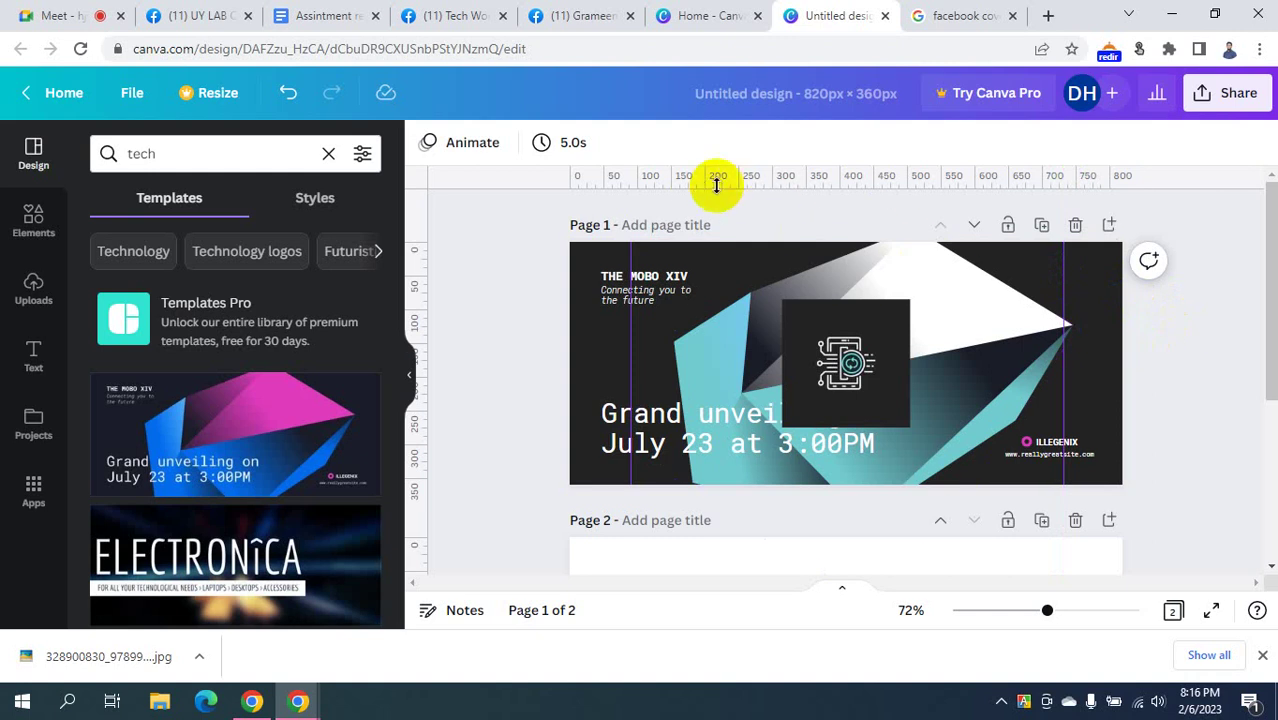
- Add horizontal guides near the top and bottom, with the bottom one at about 336 px
left_click_drag(696, 185, 704, 258)
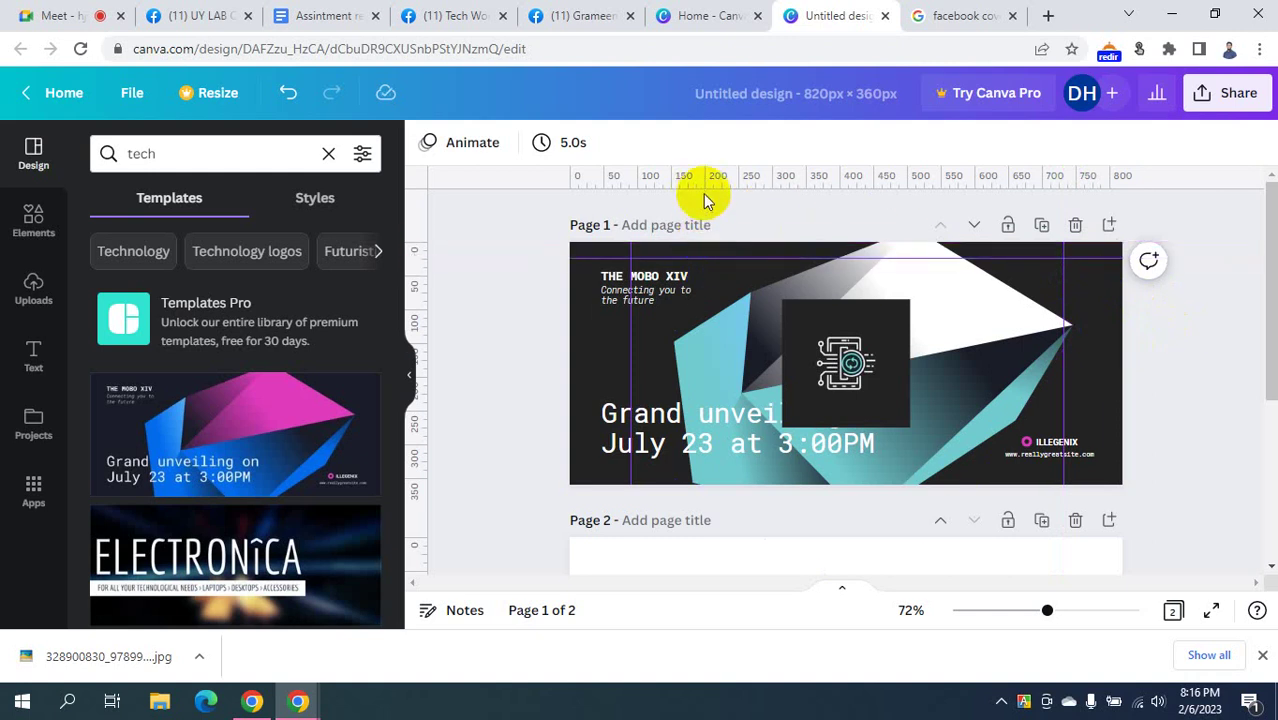
left_click_drag(702, 185, 690, 474)
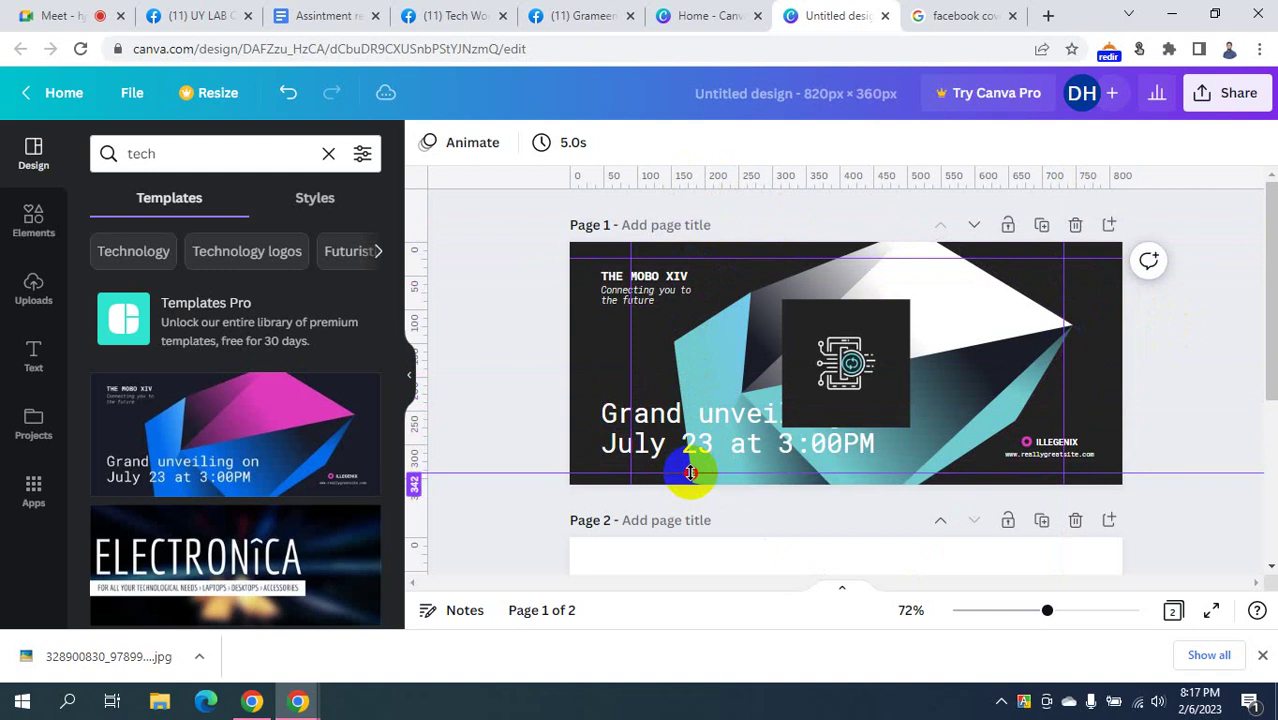
left_click_drag(690, 473, 690, 469)
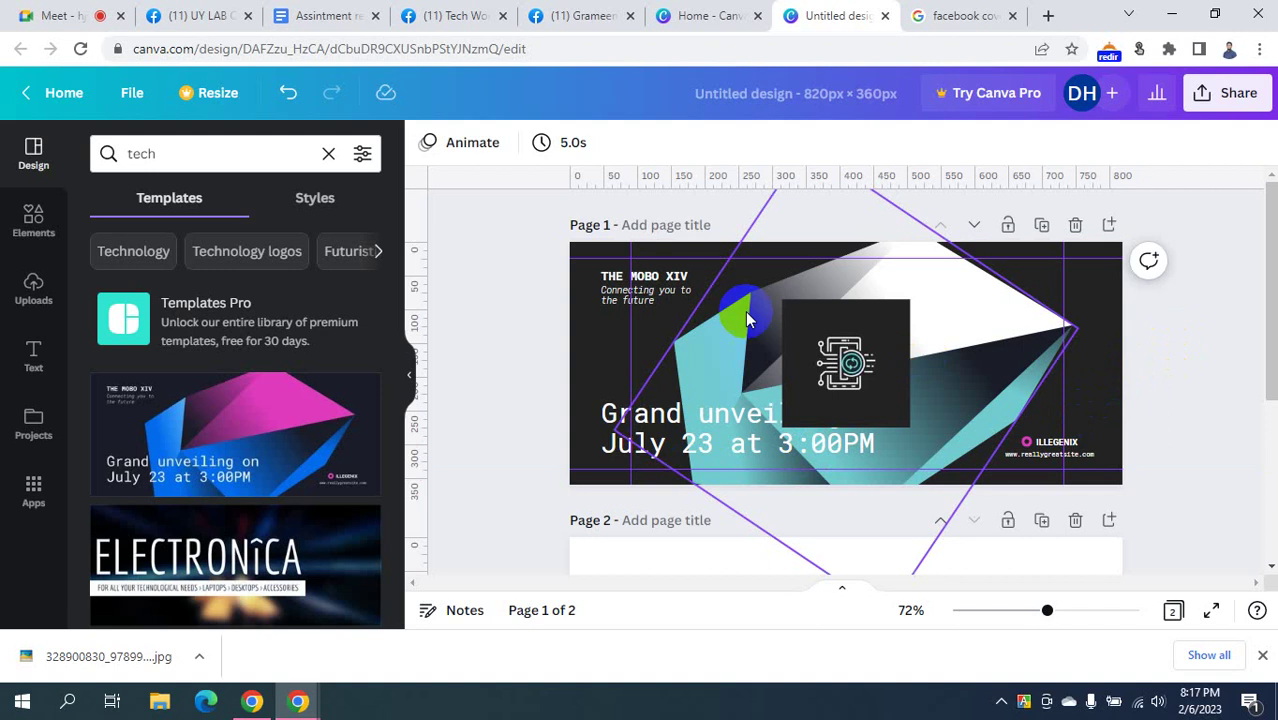
- Move the left guide to 90 and align the heading and Grand unveiling text to it
left_click(660, 325)
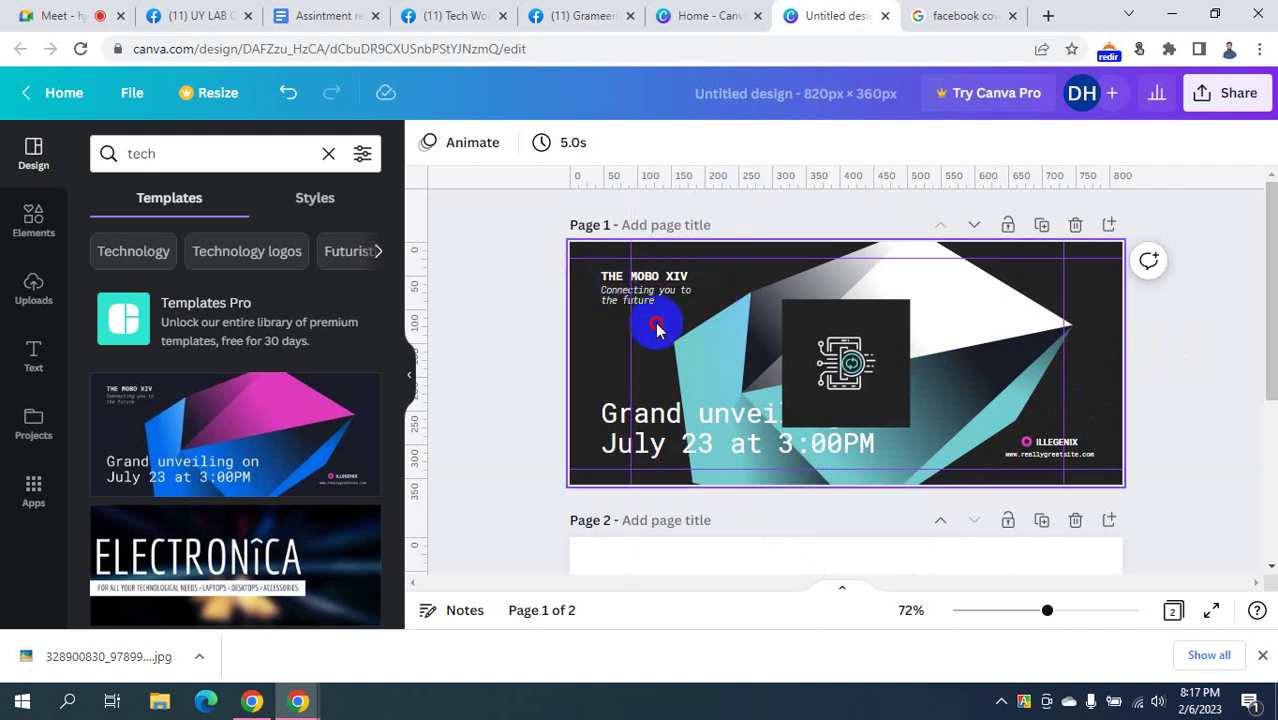
left_click_drag(630, 272, 697, 288)
left_click(610, 276)
left_click_drag(751, 441, 785, 438)
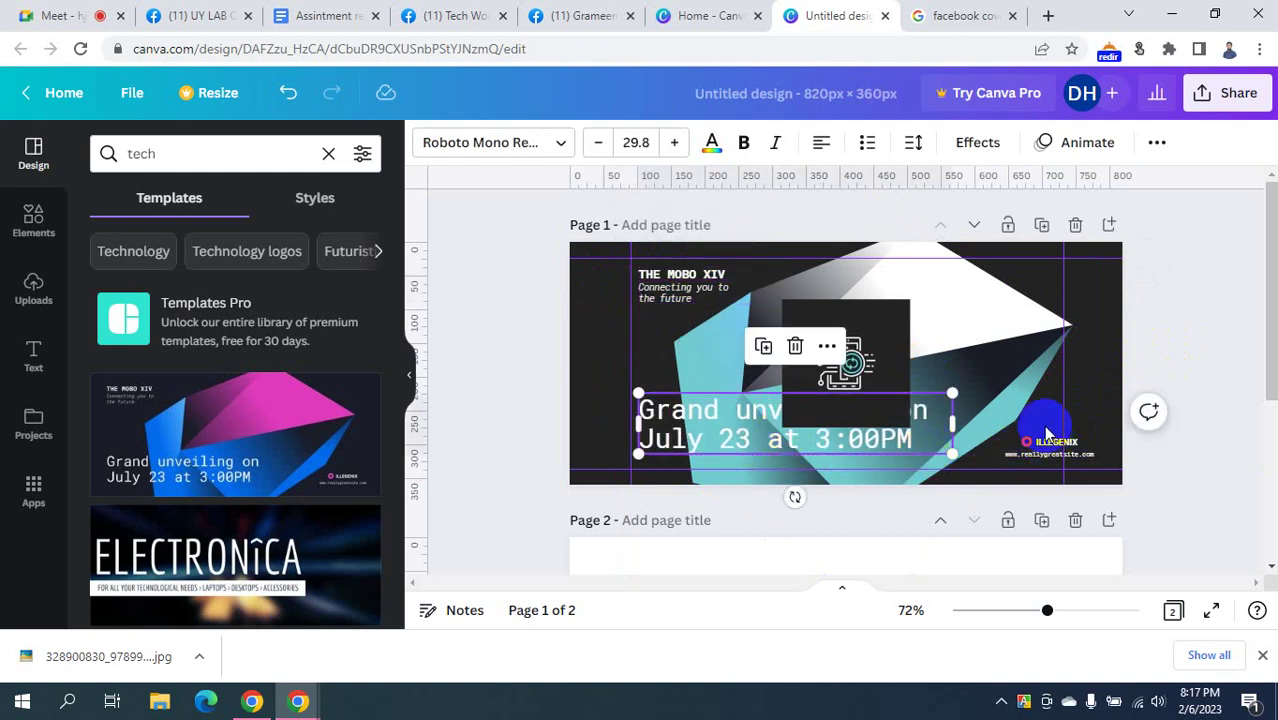
left_click(1018, 457)
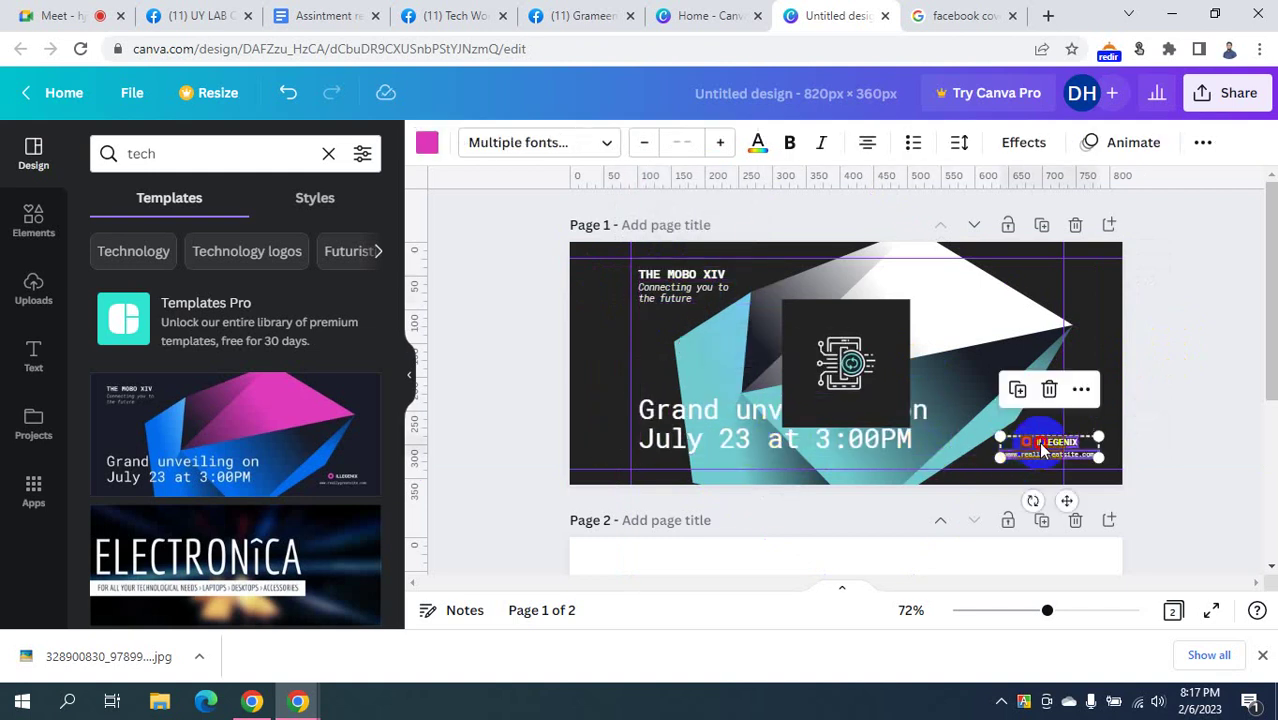
left_click_drag(1018, 457, 998, 444)
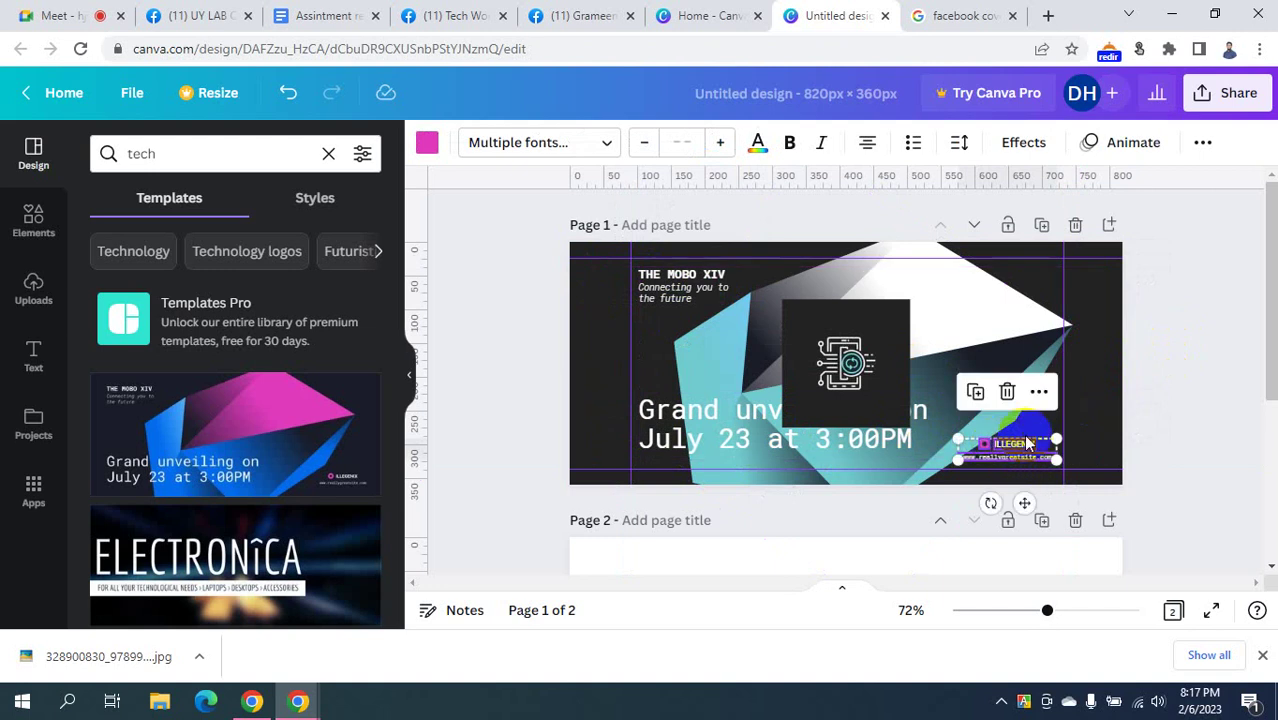
left_click(1180, 325)
- Delete the tech icon image from the centre of the cover
left_click(868, 362)
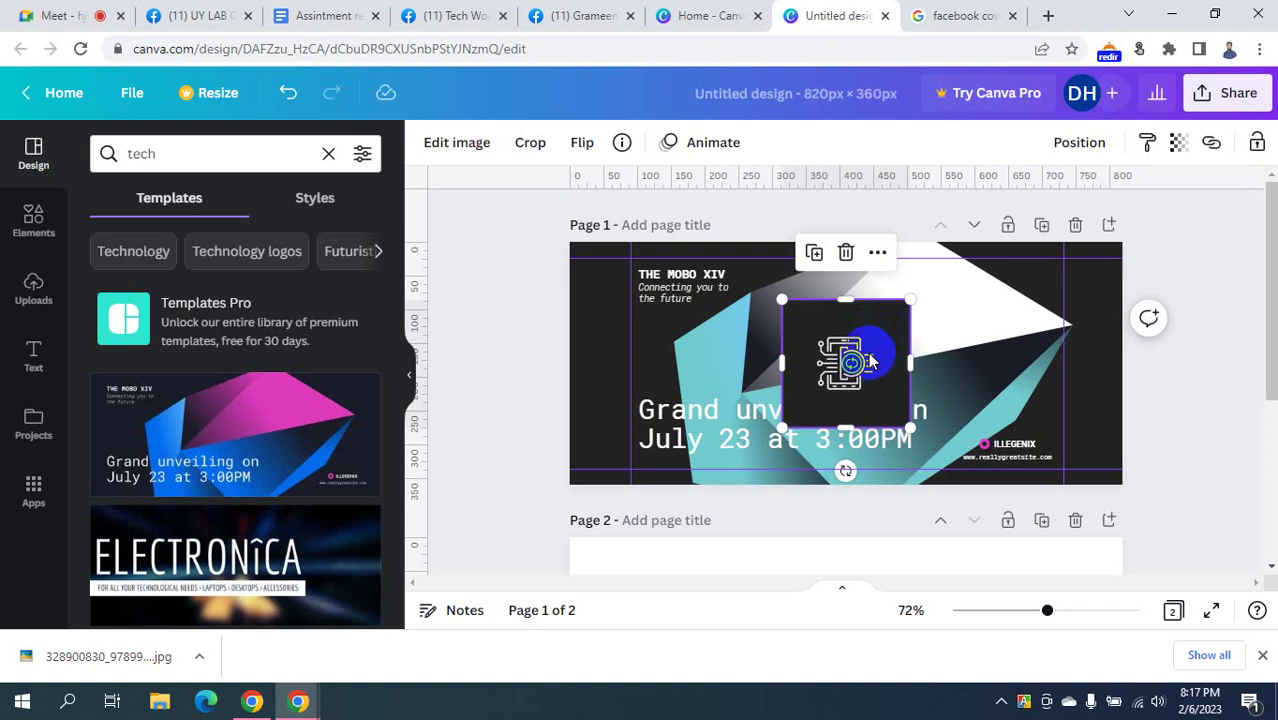
mouse_move(868, 352)
left_mouse_down()
mouse_move(895, 321)
mouse_move(883, 345)
left_mouse_up()
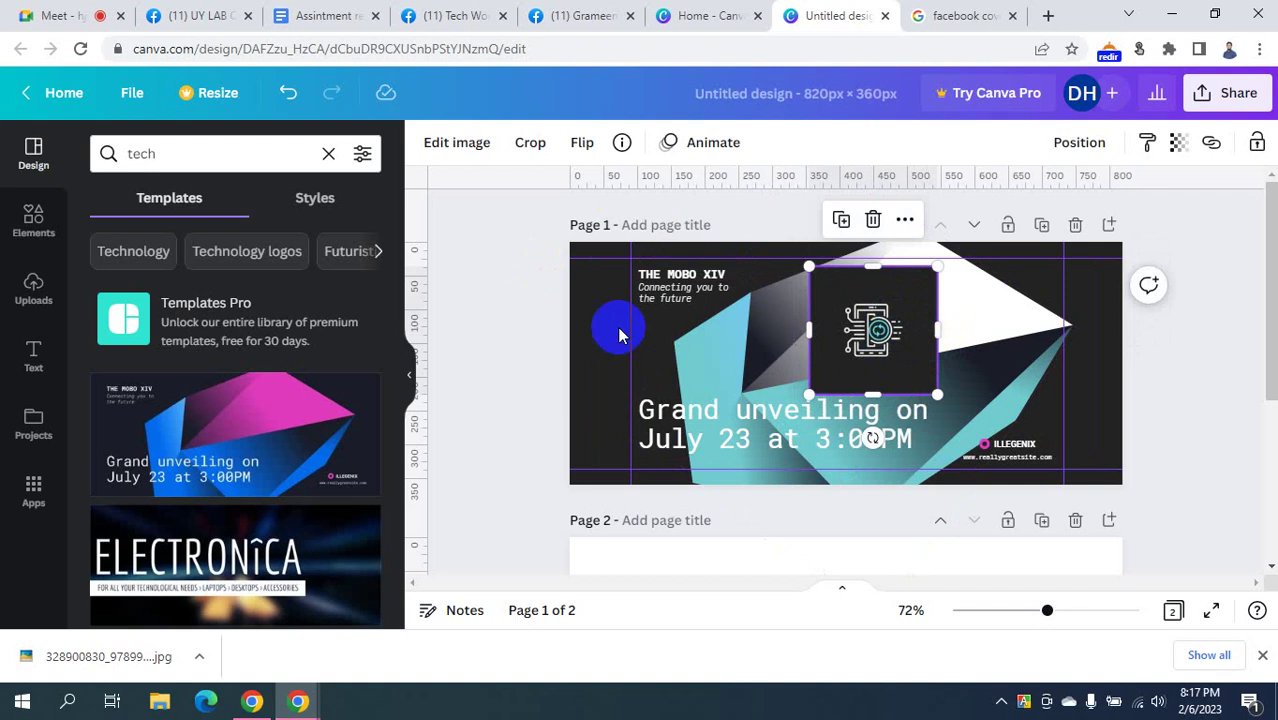
left_click_drag(846, 352, 898, 313)
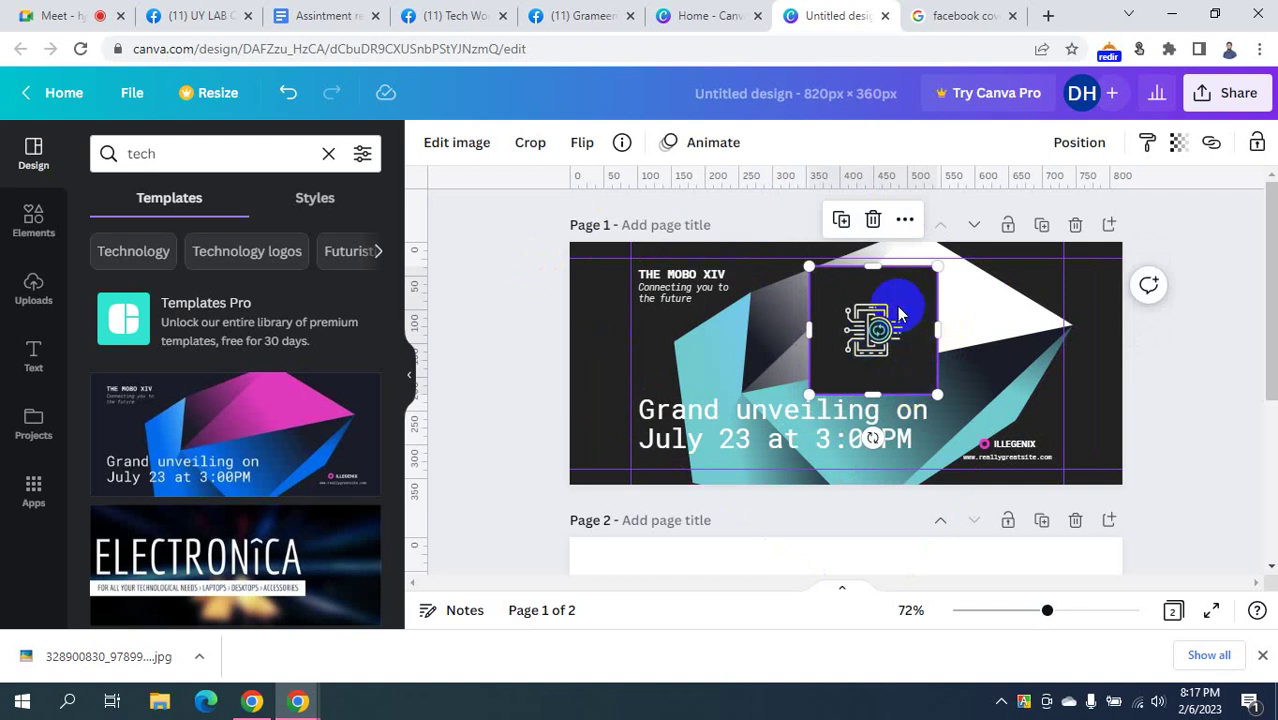
key("Delete")
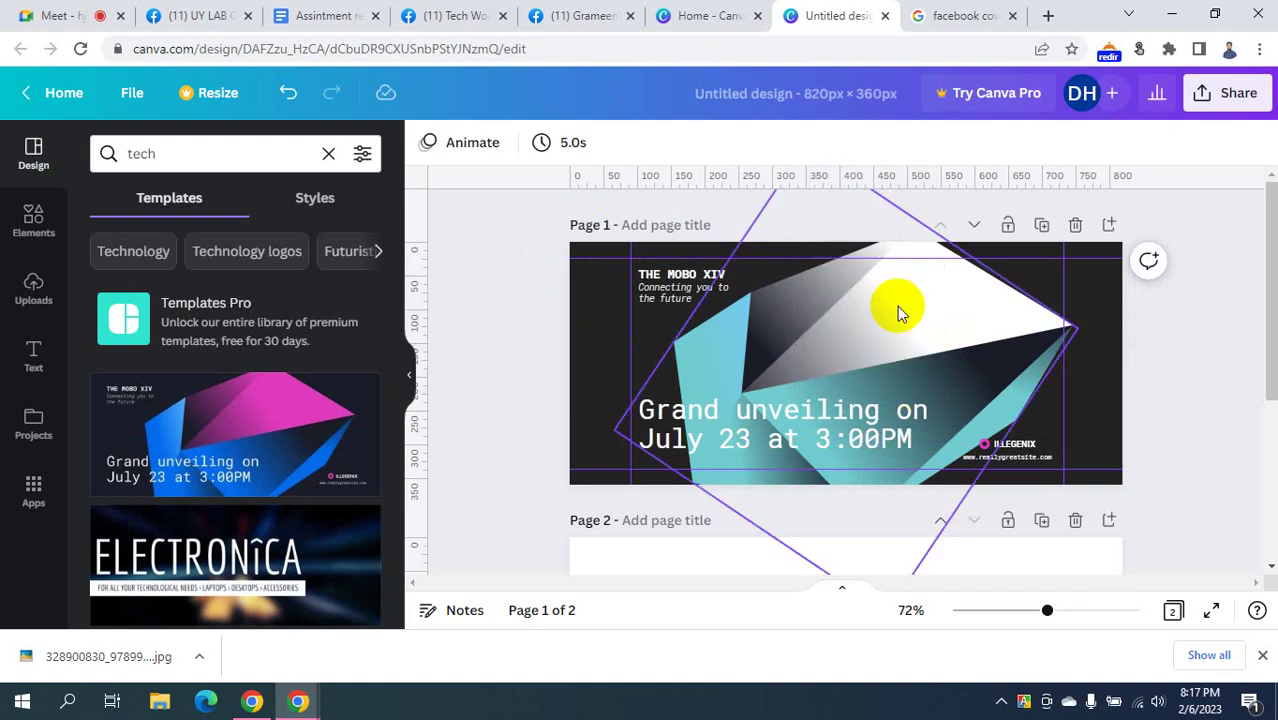
- Open the Photos library from the Apps panel
left_click(36, 492)
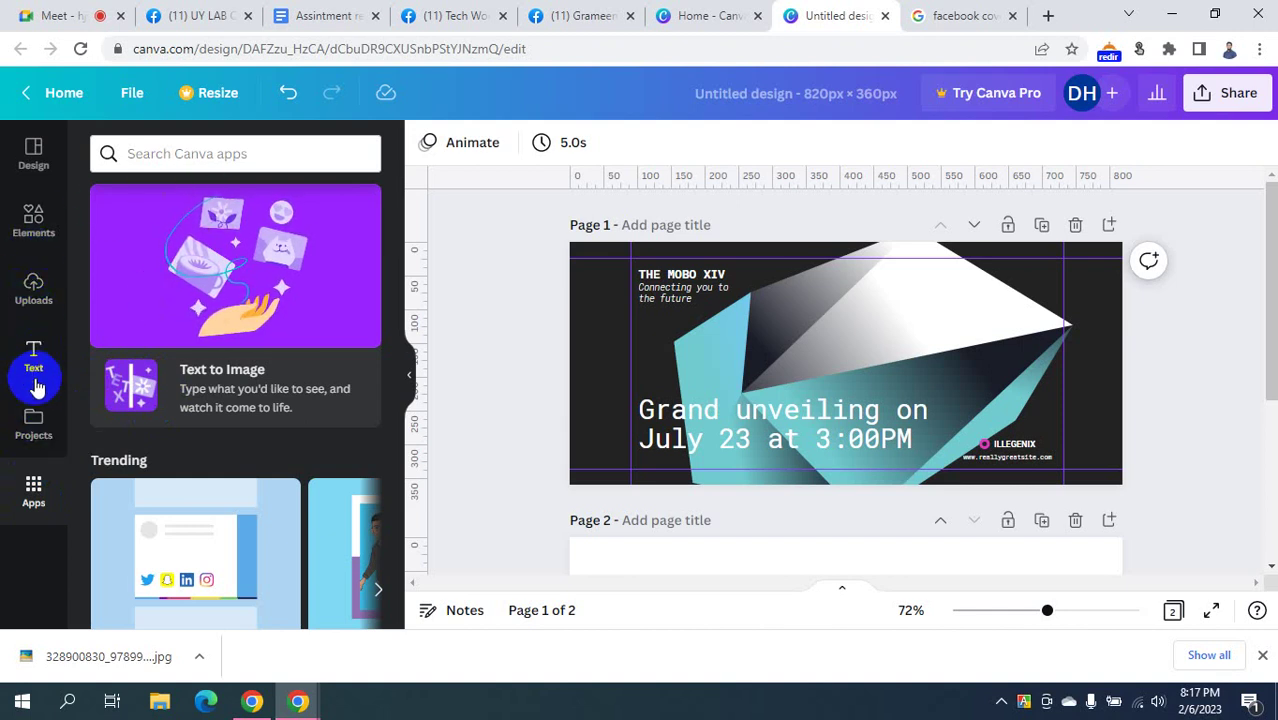
scroll(282, 408, "down", 3)
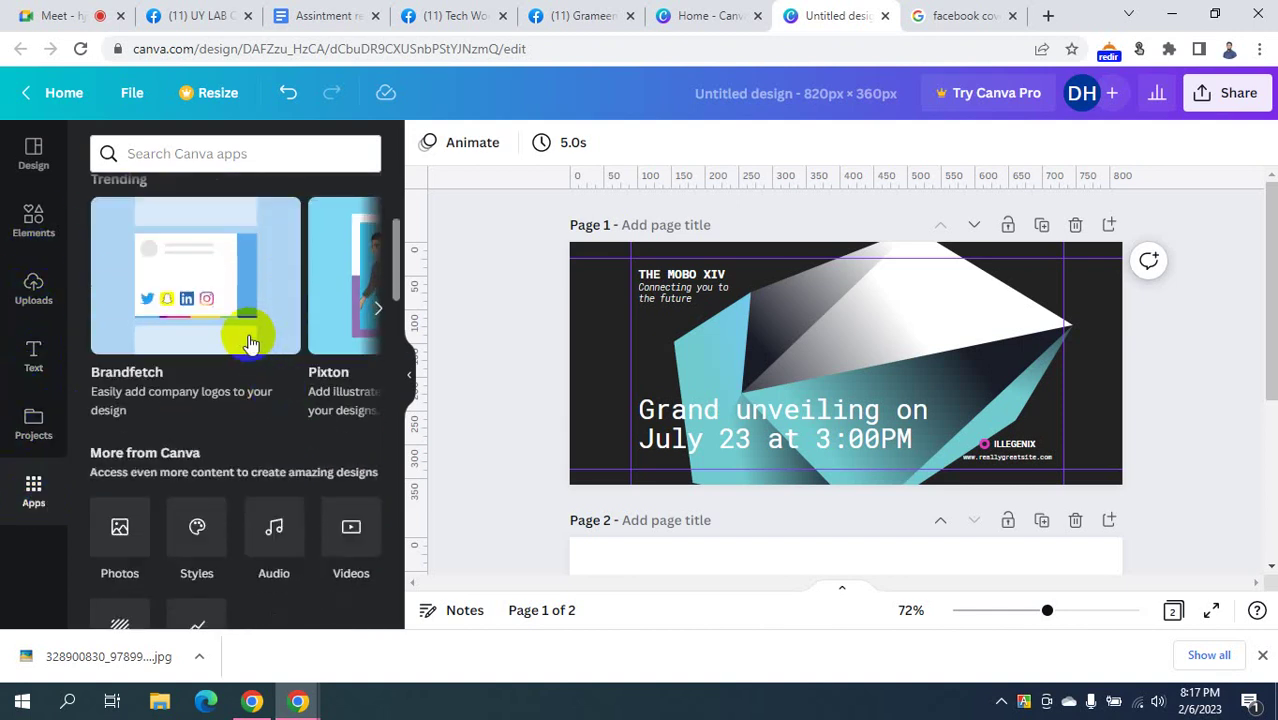
scroll(250, 343, "down", 3)
left_click(120, 358)
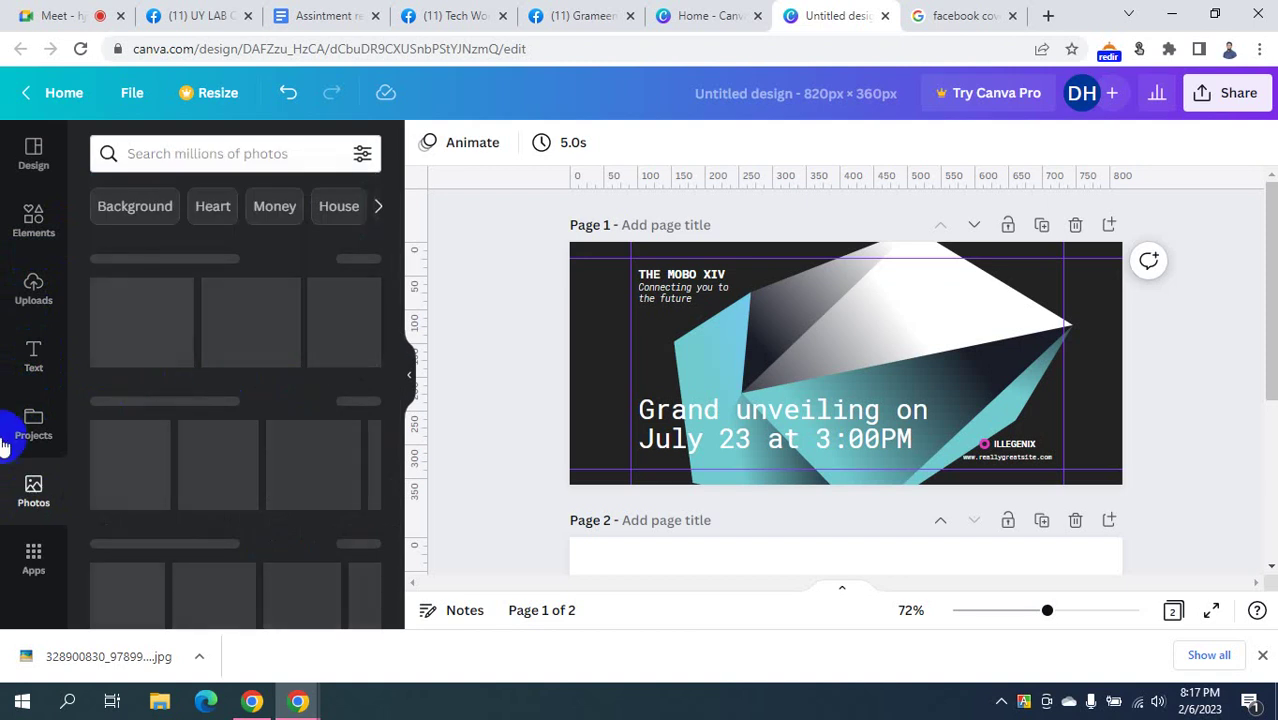
scroll(194, 365, "down", 1)
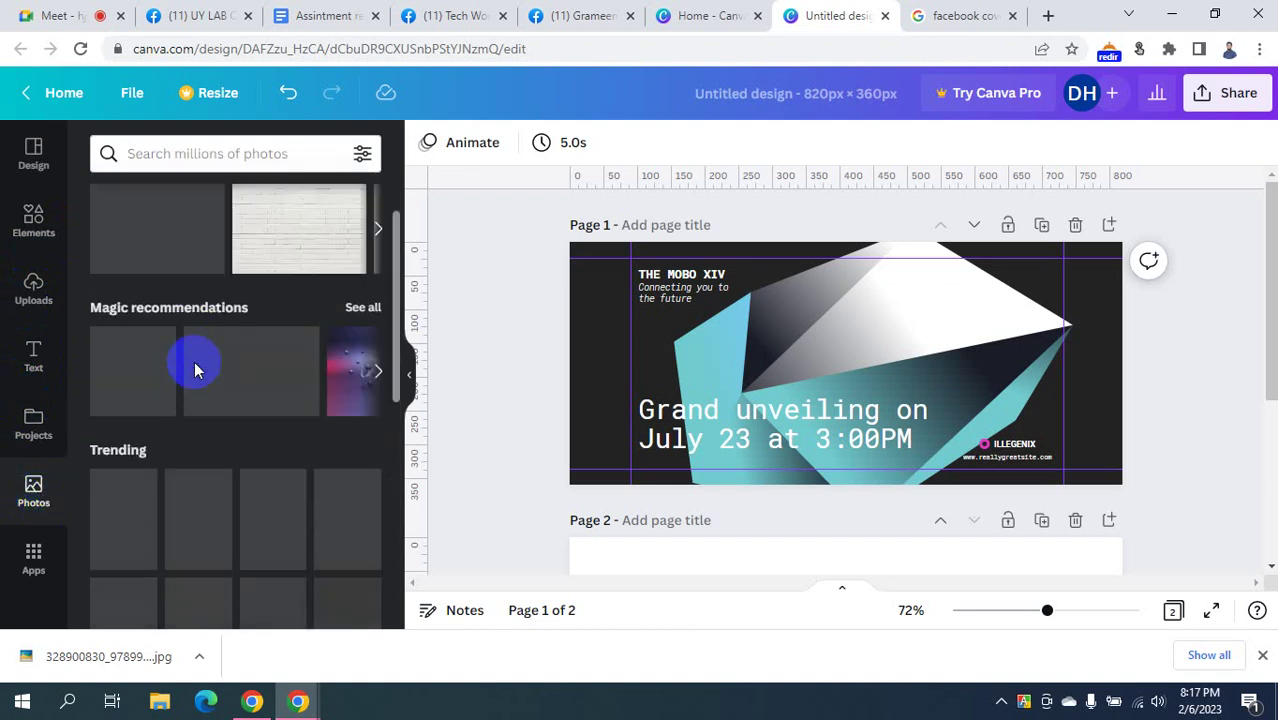
scroll(194, 365, "up", 1)
- Search photos for 'tech' and browse the results
left_click(168, 153)
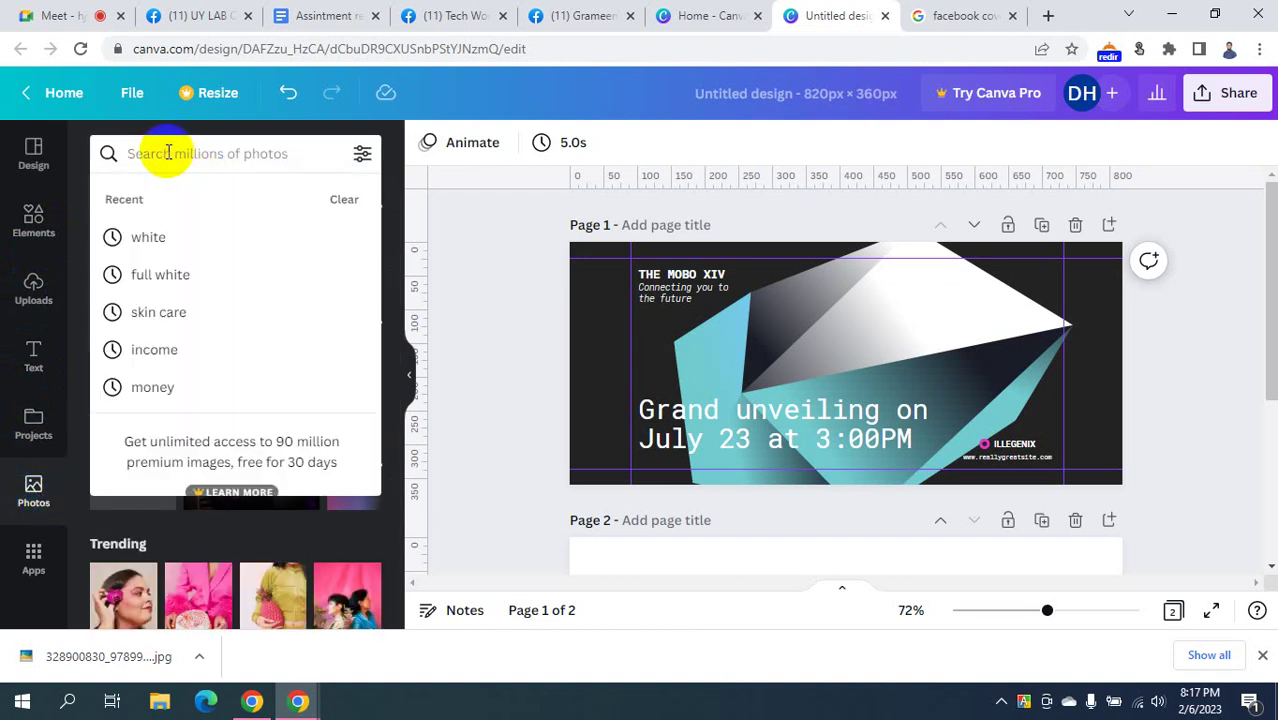
type("tech")
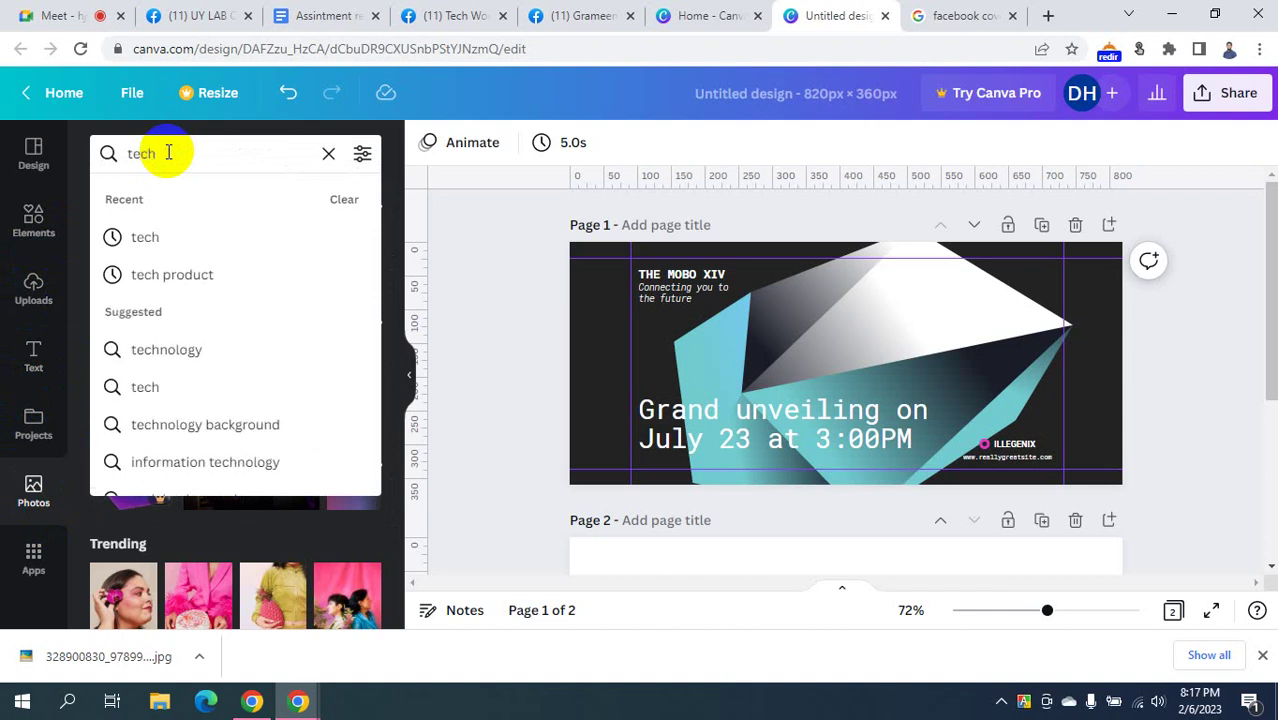
key("Return")
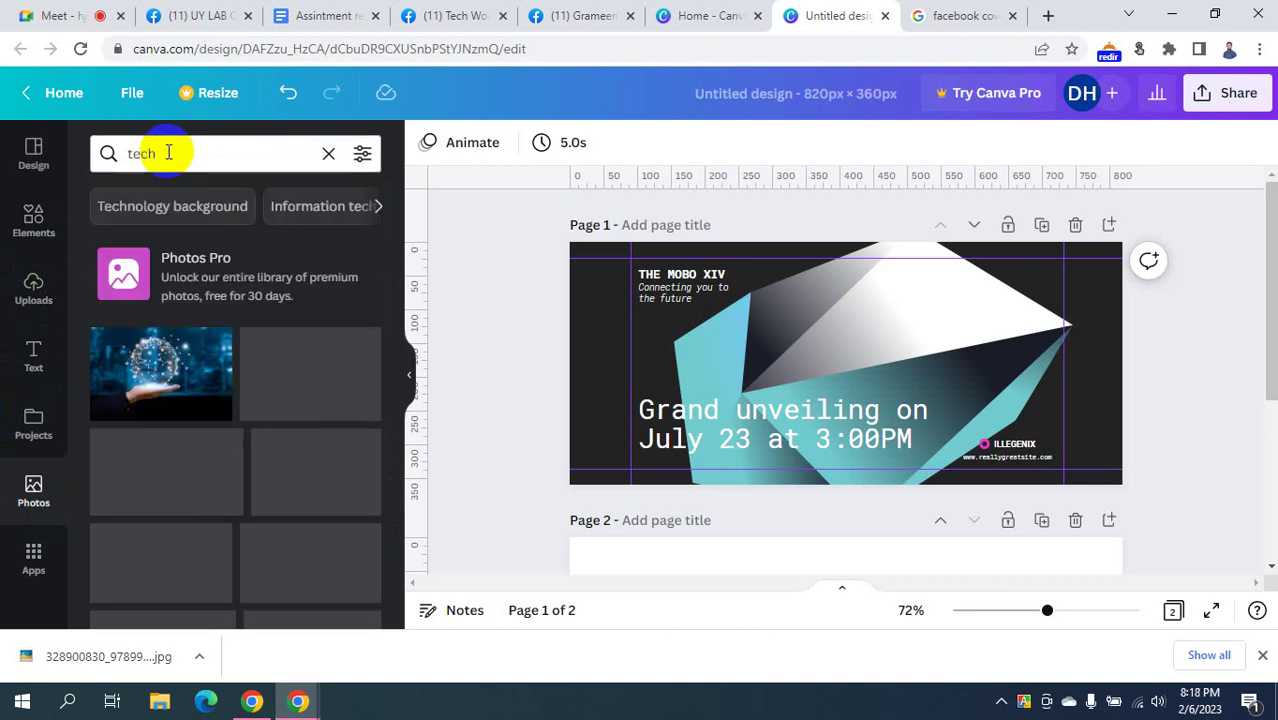
scroll(277, 418, "down", 5)
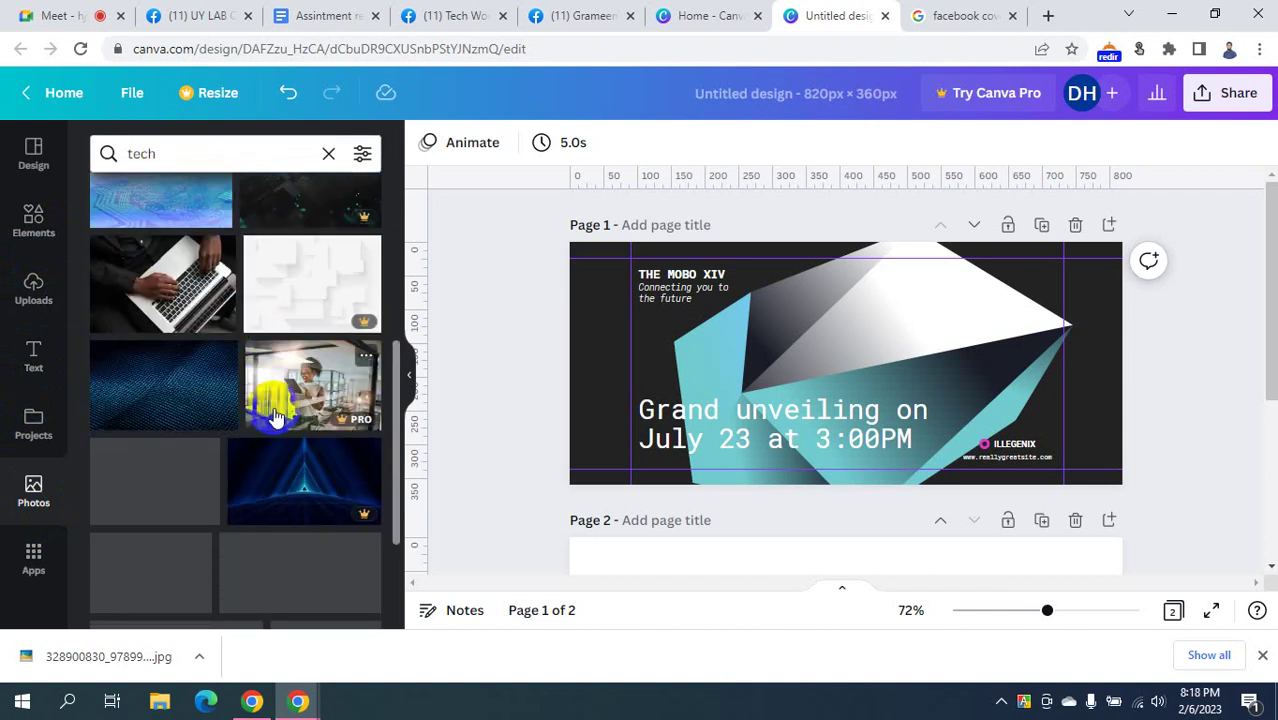
scroll(277, 418, "down", 5)
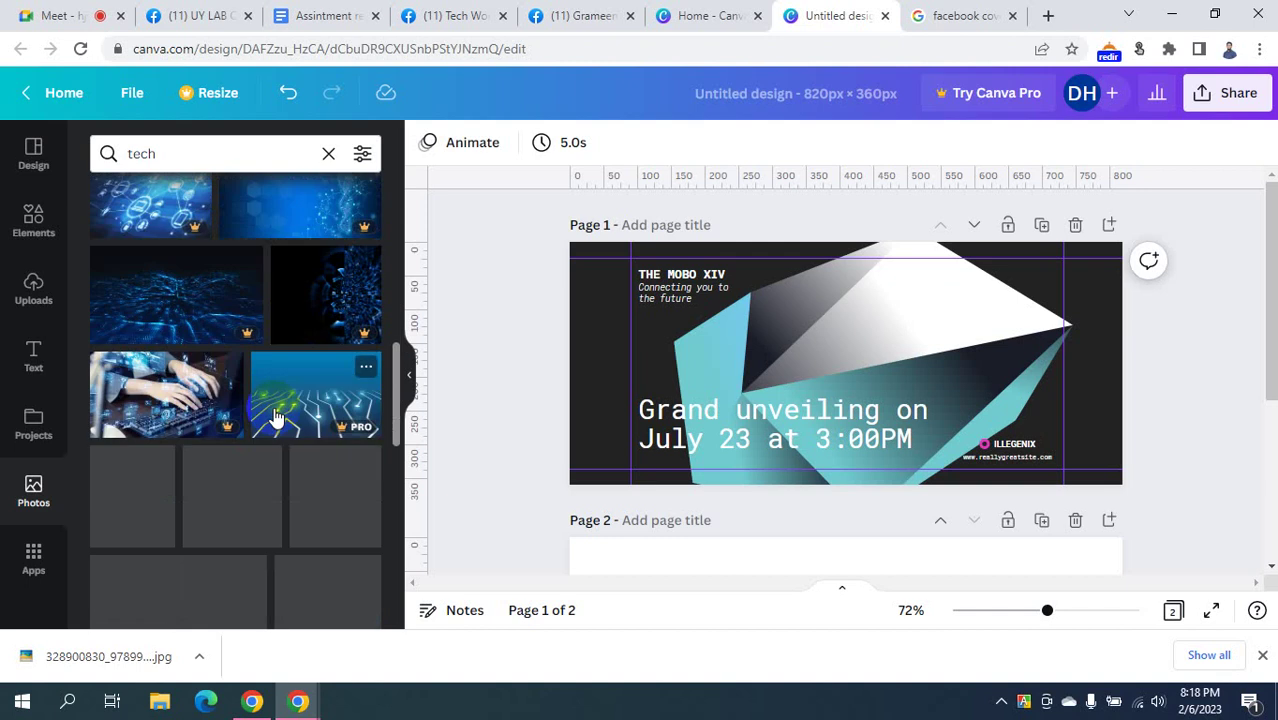
scroll(274, 410, "down", 5)
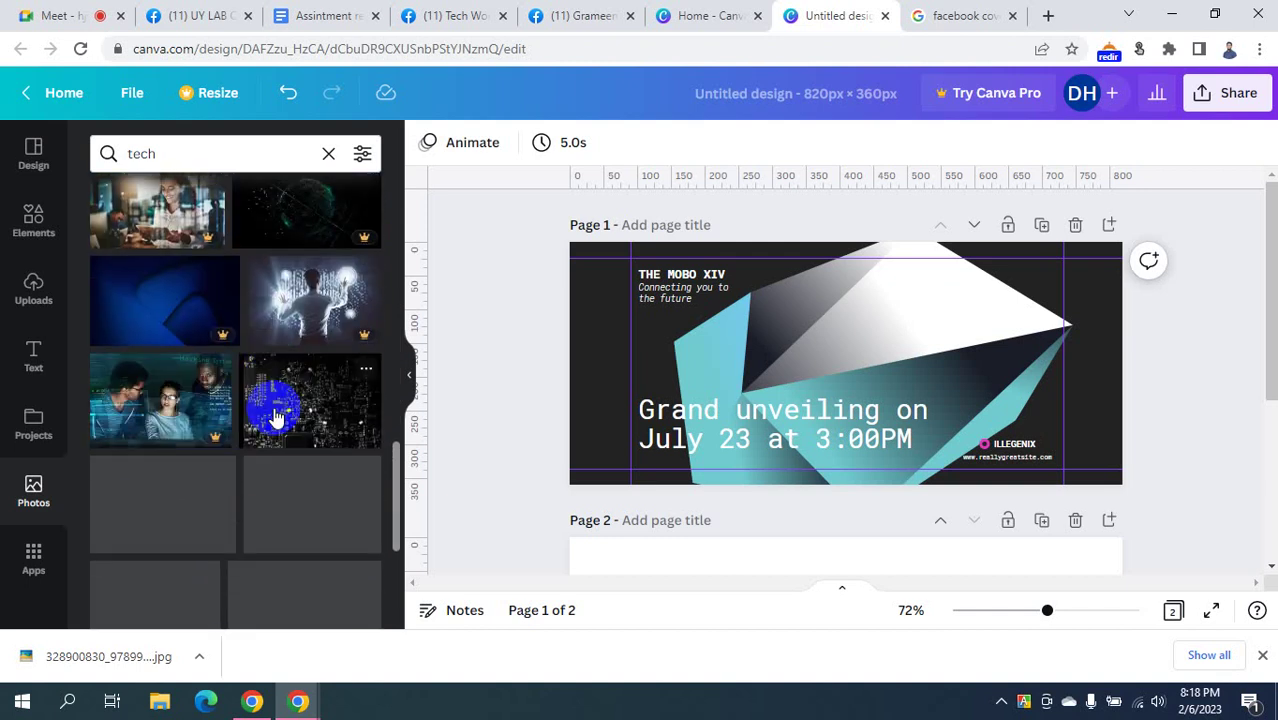
scroll(277, 418, "down", 5)
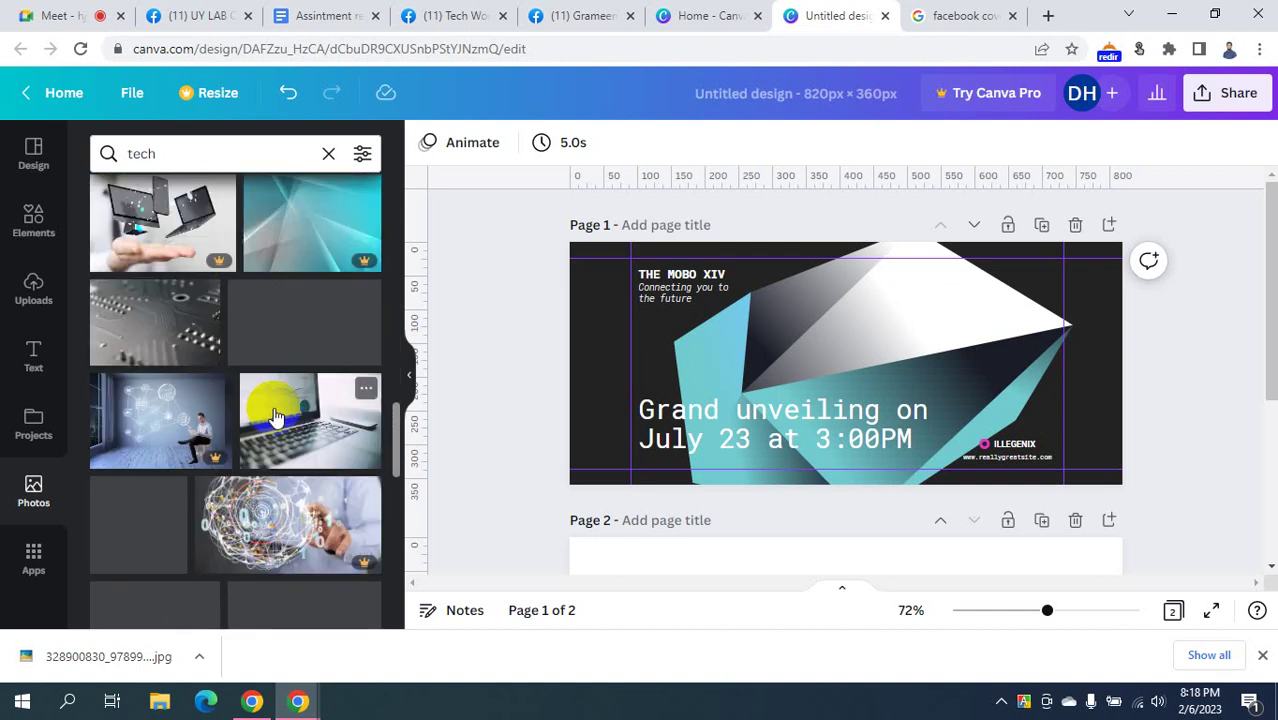
scroll(277, 418, "down", 10)
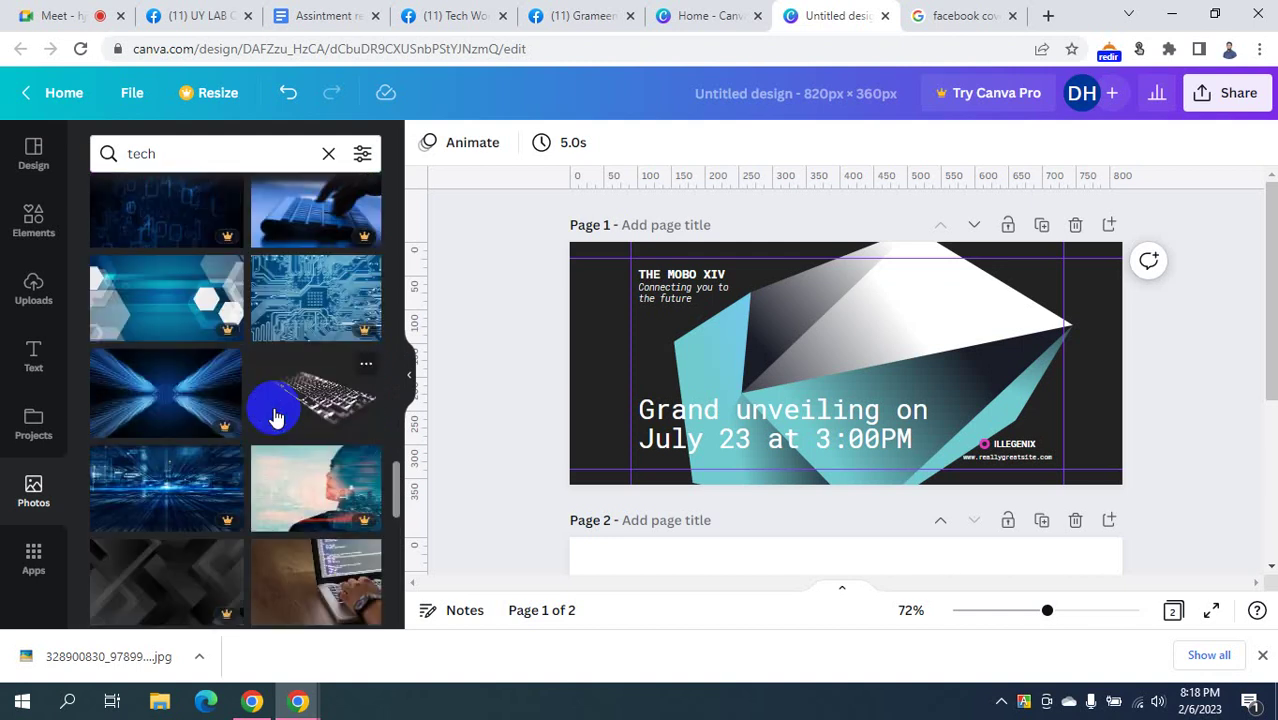
scroll(275, 414, "down", 10)
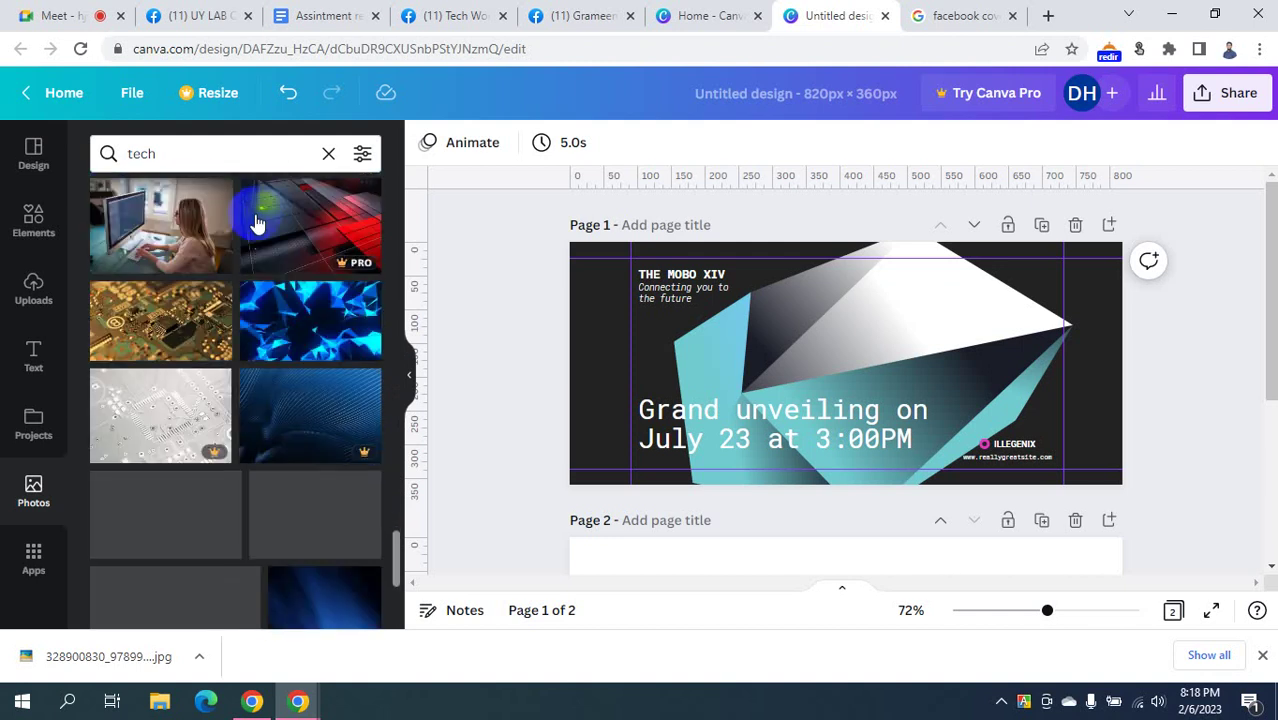
- Replace the search with 'male model' and browse the results
left_click(188, 154)
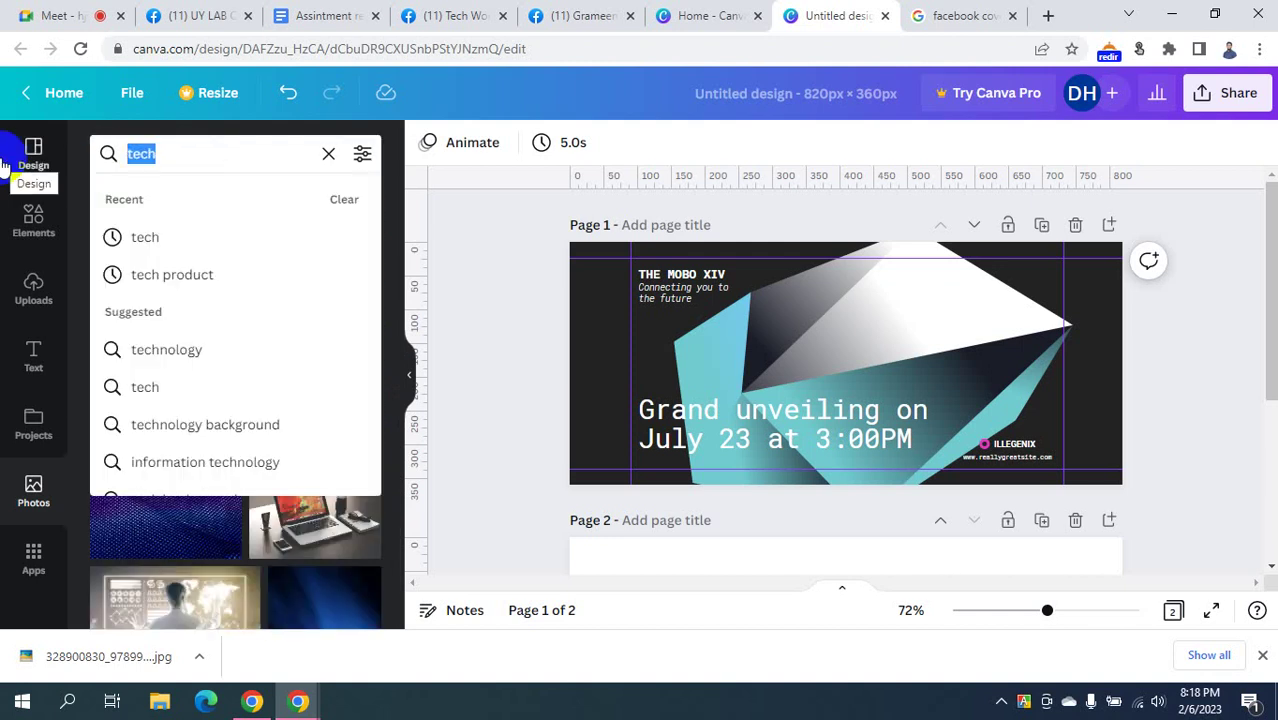
type("male m")
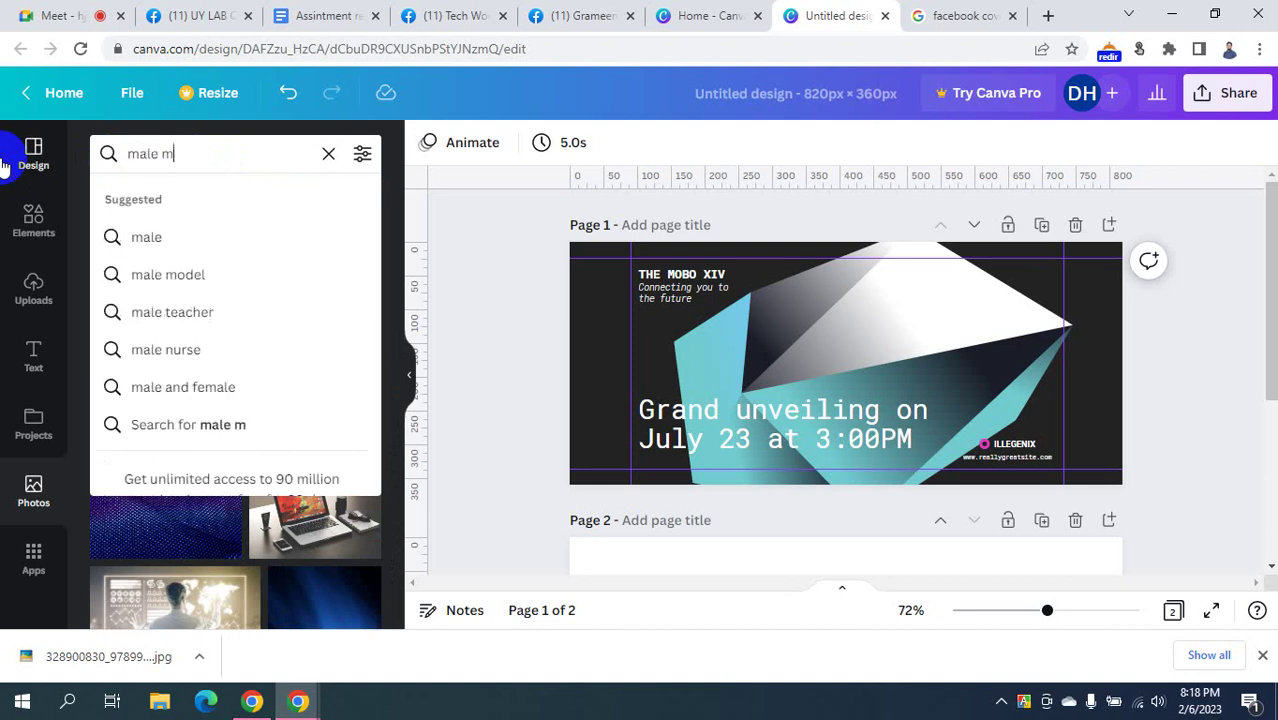
type("odel")
key("Return")
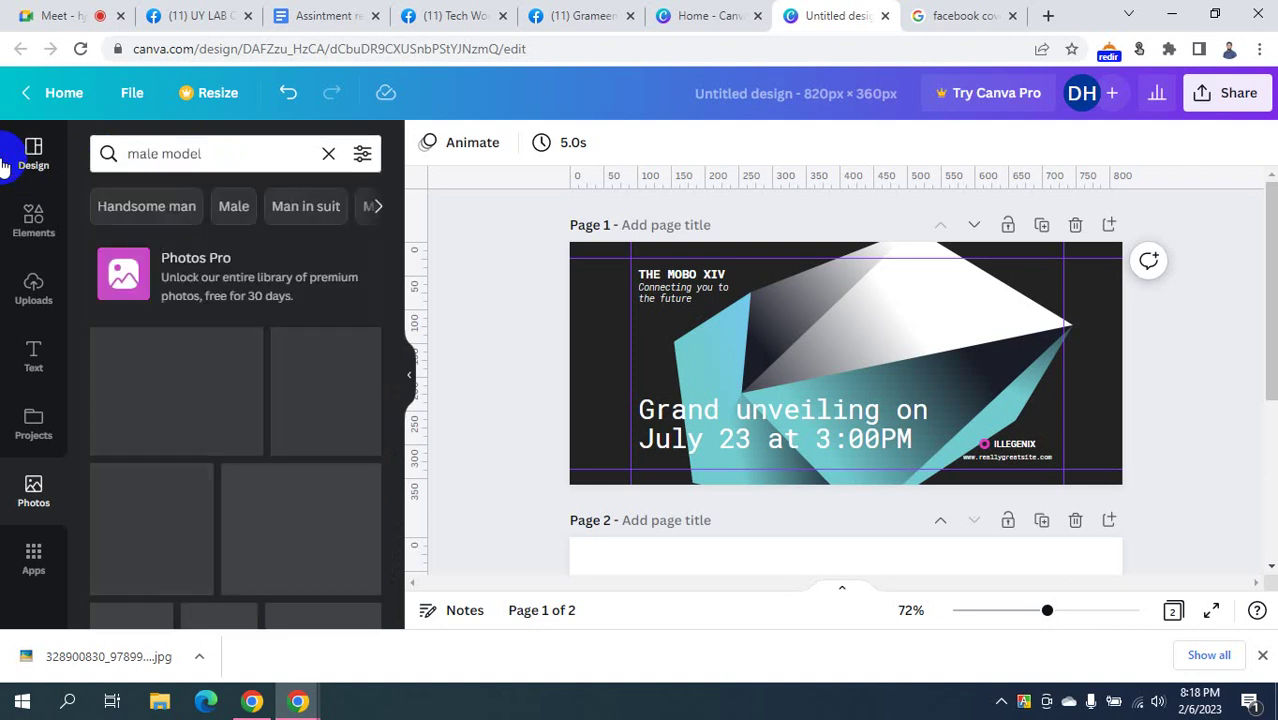
scroll(283, 396, "down", 3)
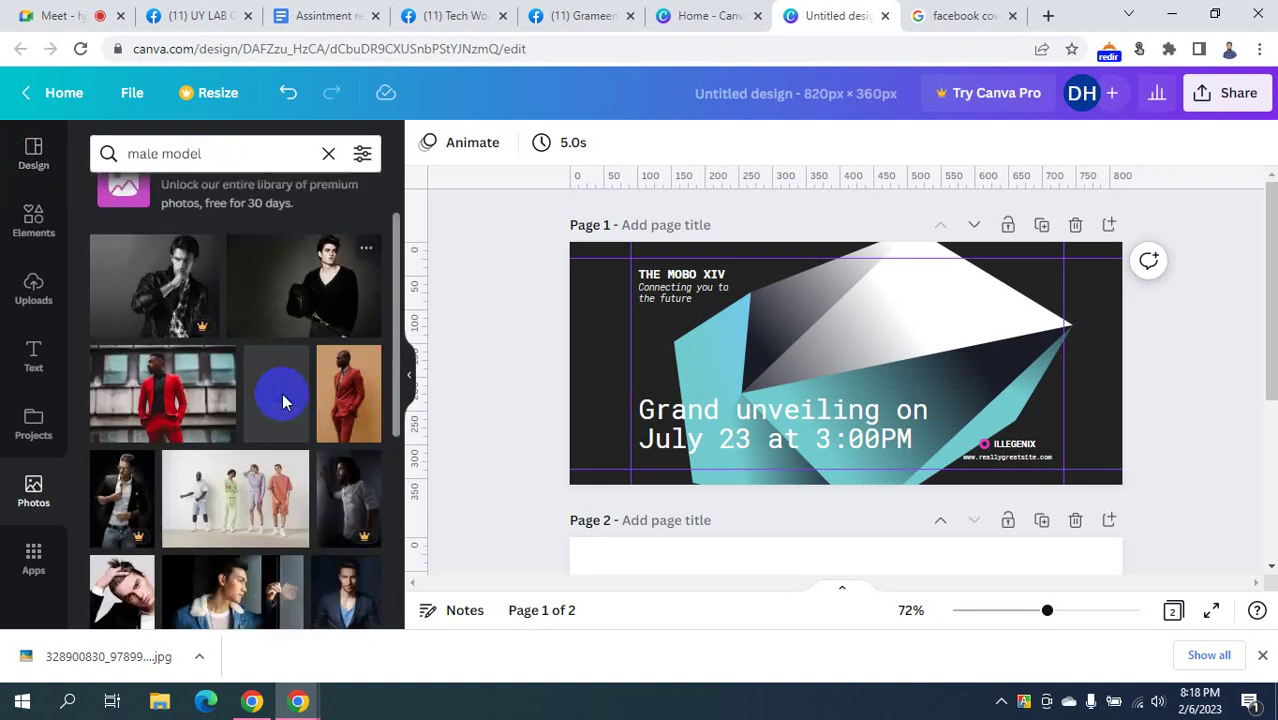
scroll(283, 400, "down", 5)
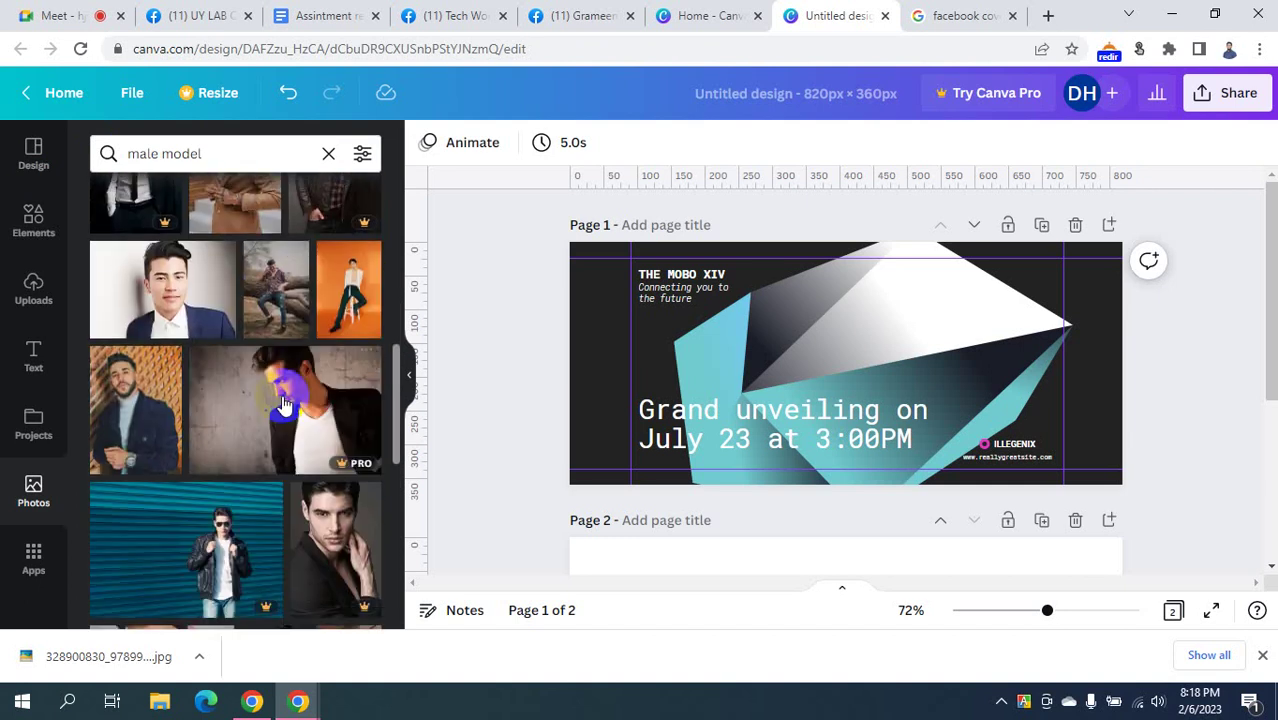
- Add the bearded male model photo, then delete it and select the search term
left_click(125, 430)
mouse_move(853, 322)
left_mouse_down()
mouse_move(932, 340)
mouse_move(870, 338)
left_mouse_up()
key("Delete")
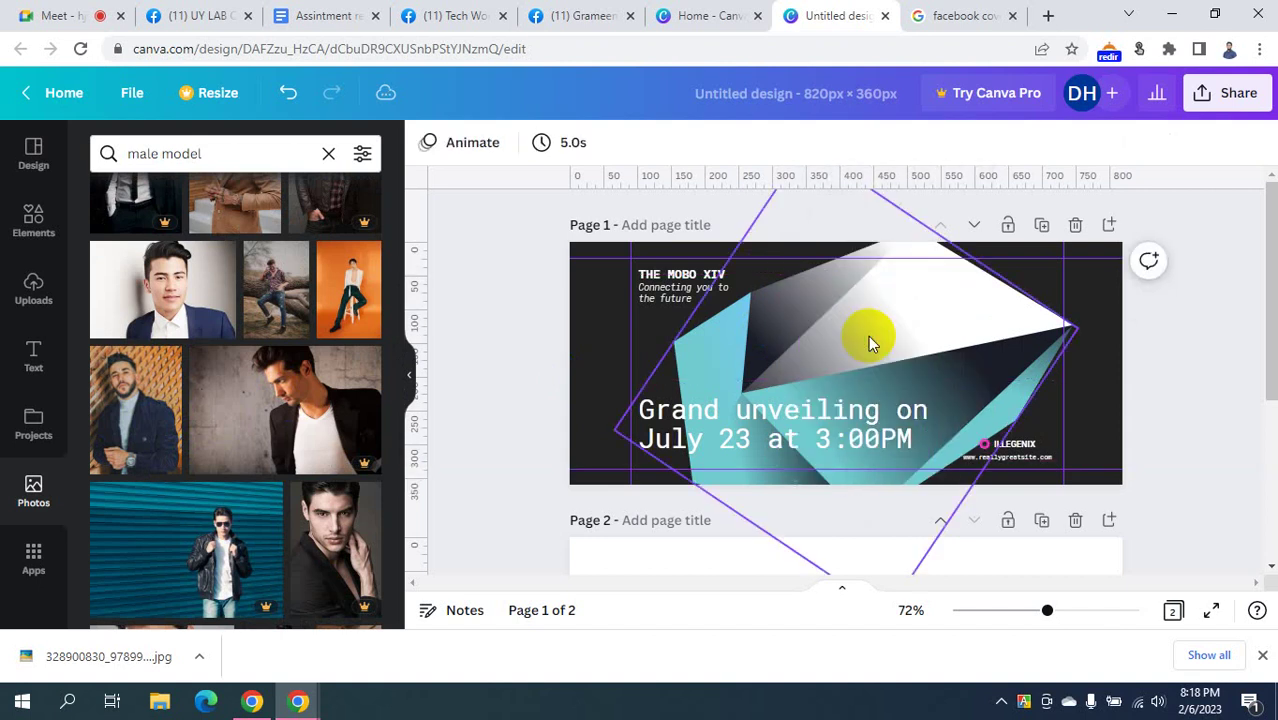
scroll(287, 432, "down", 3)
scroll(285, 432, "down", 10)
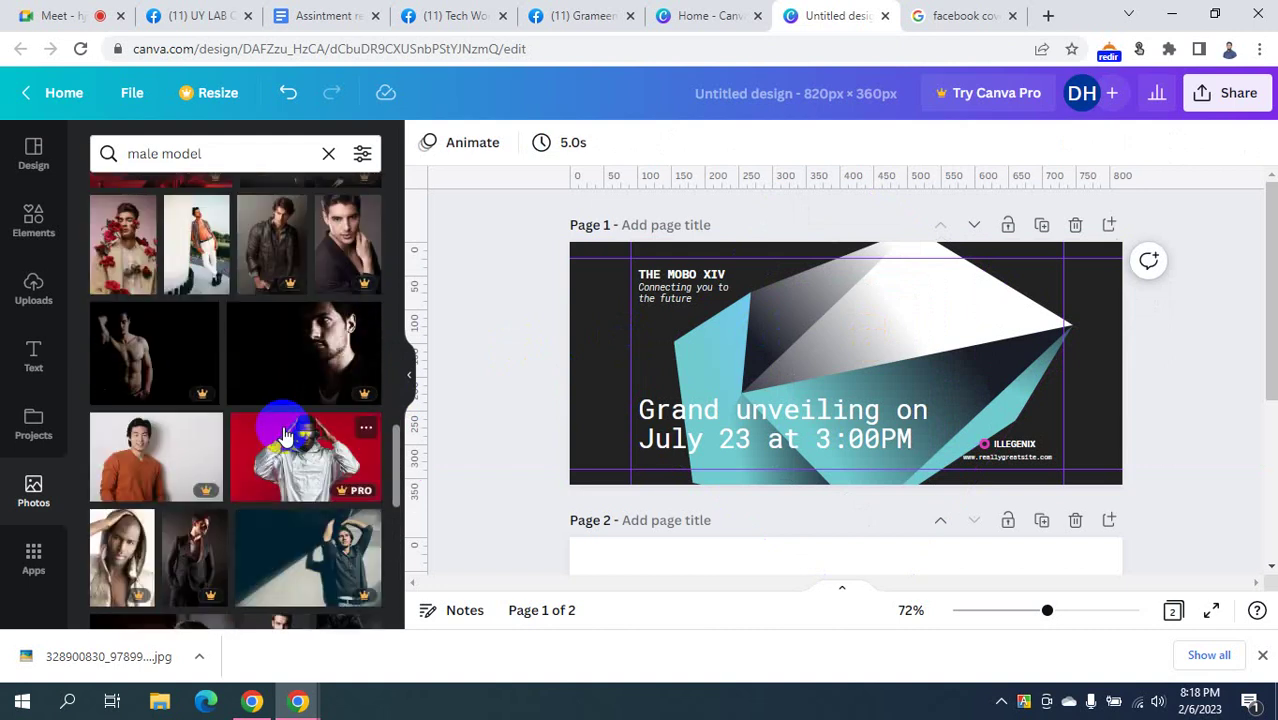
scroll(281, 430, "down", 3)
left_click(214, 160)
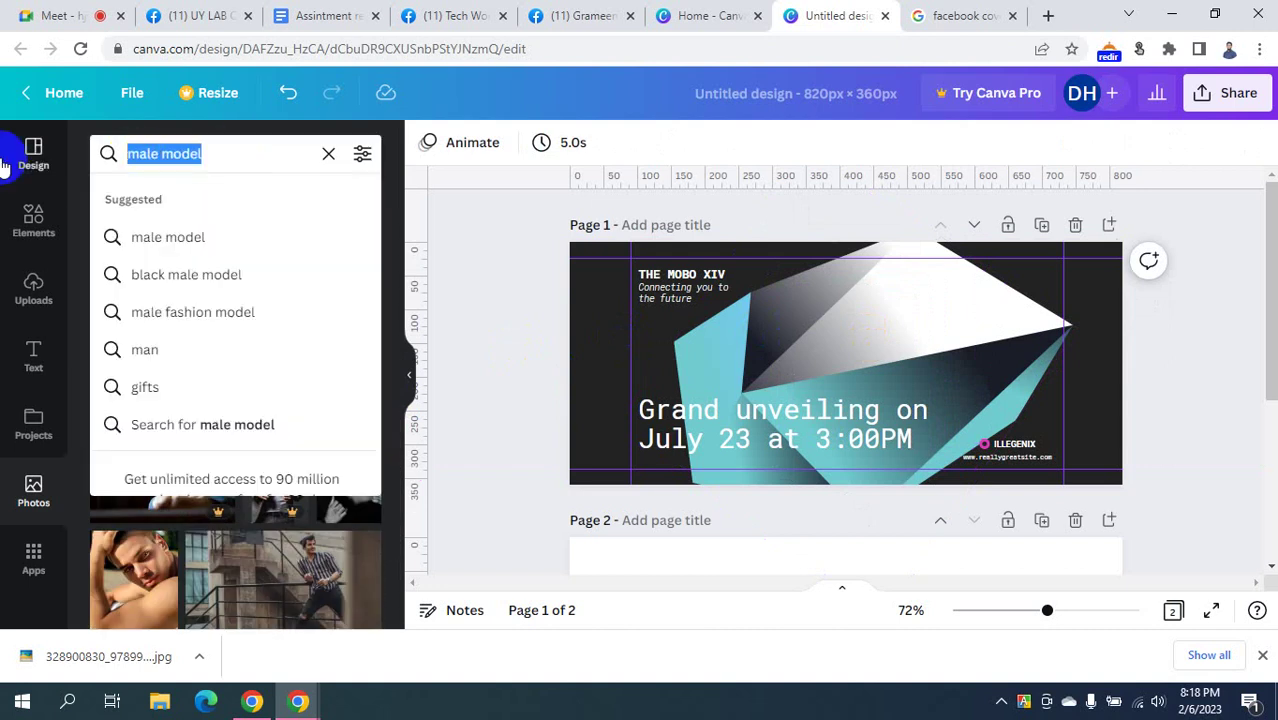
- Search photos for 'corporate' and scroll through the results
type("corp")
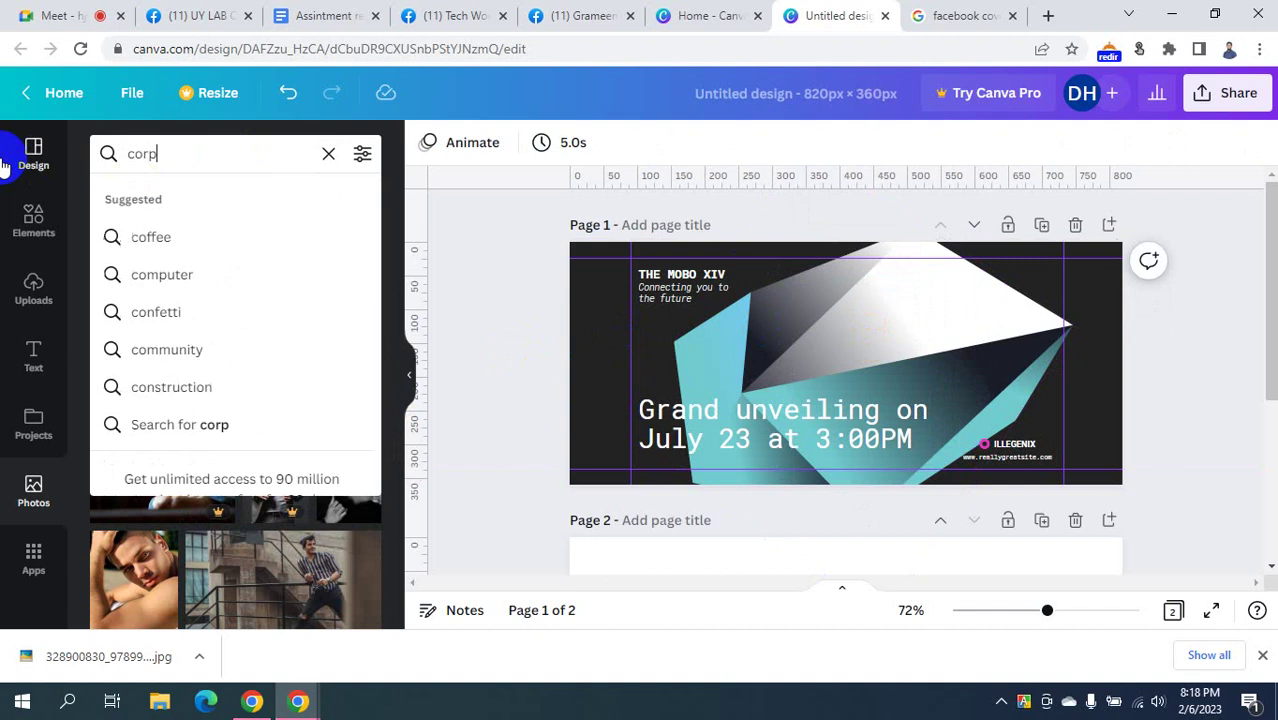
type("or")
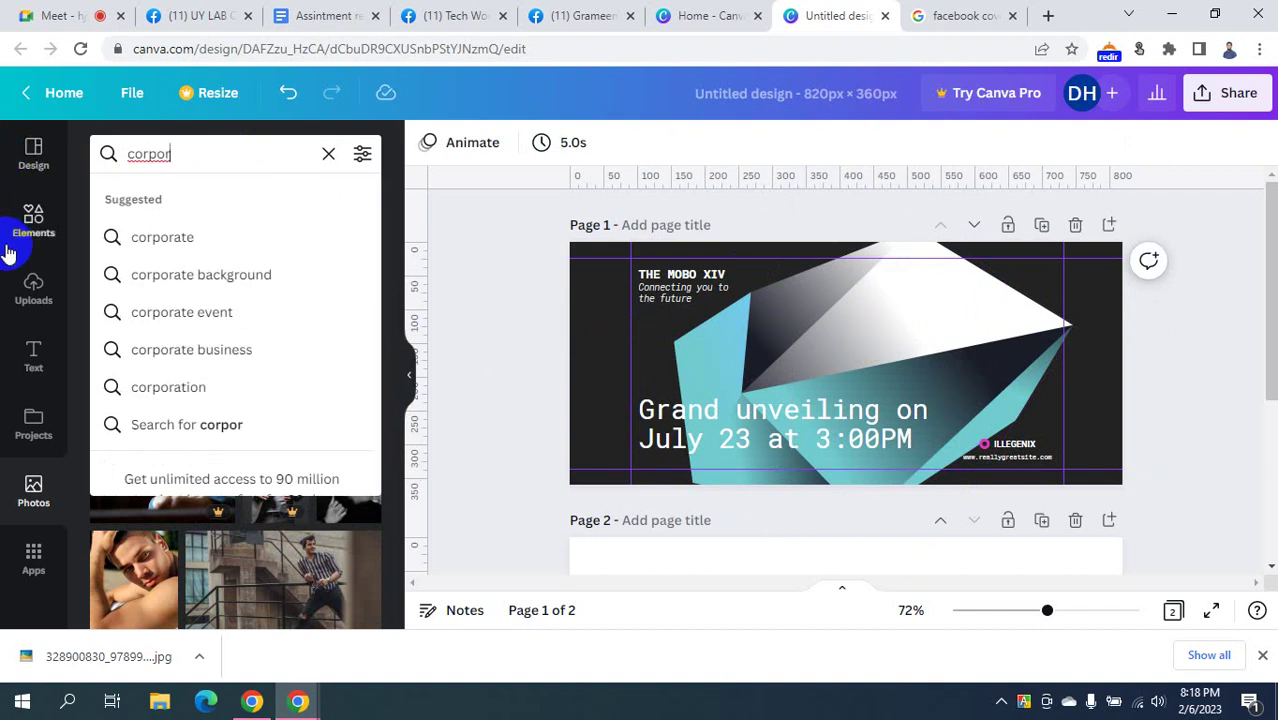
left_click(184, 242)
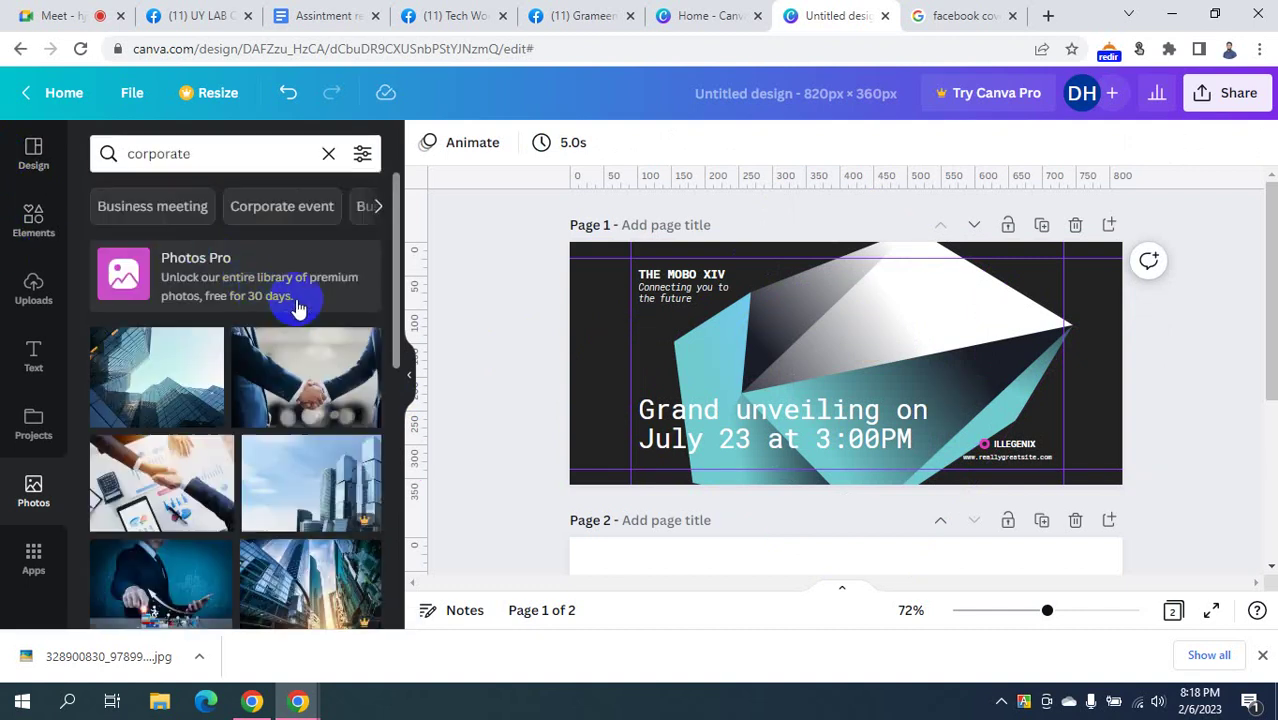
scroll(285, 304, "down", 8)
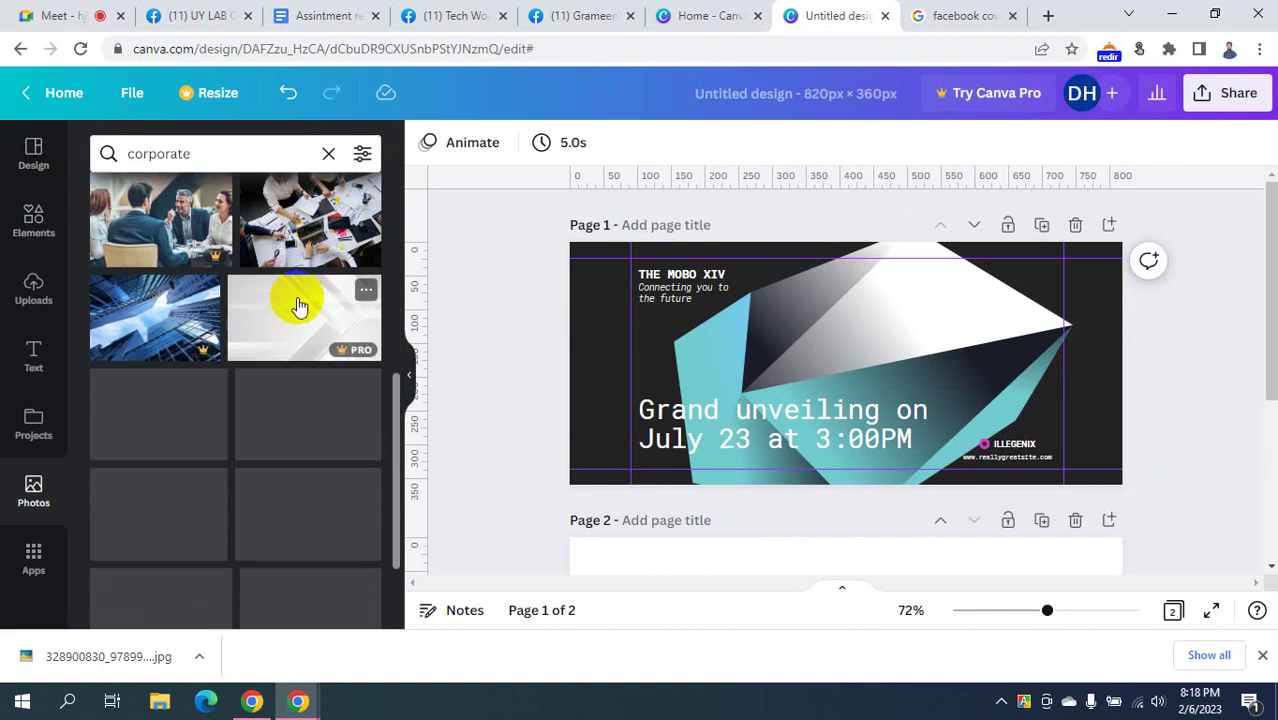
scroll(297, 305, "down", 5)
scroll(297, 305, "down", 10)
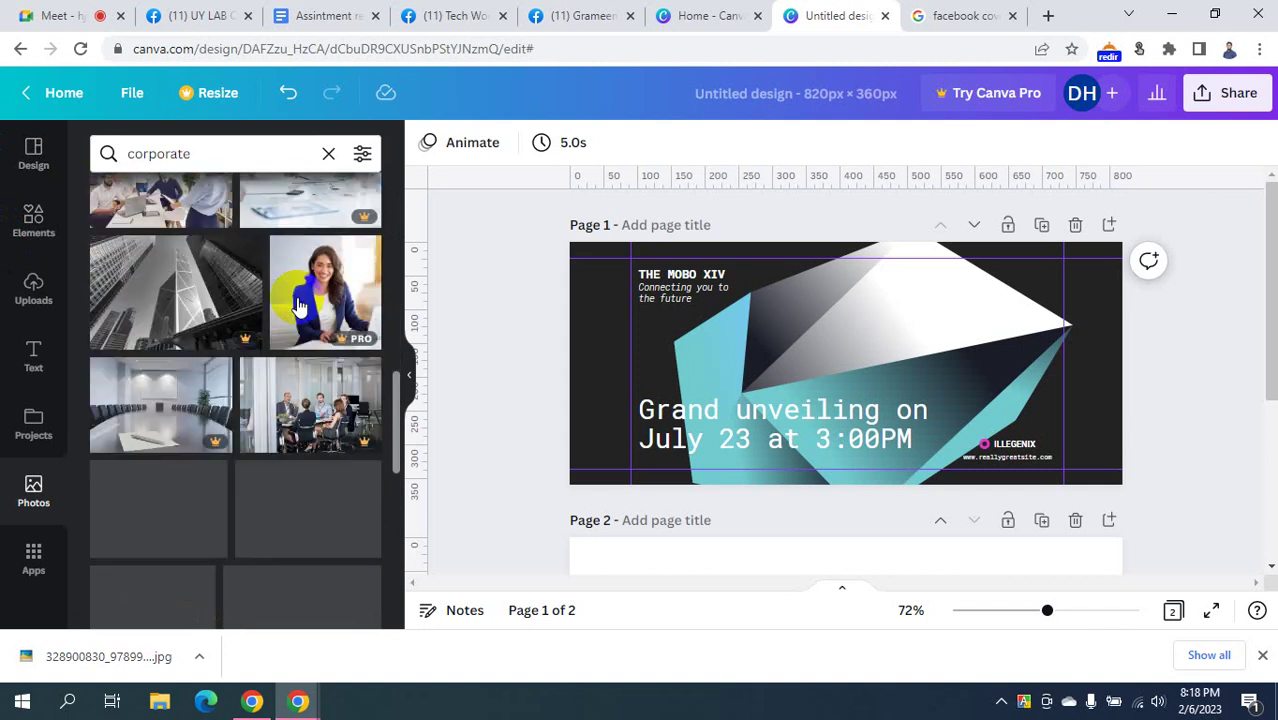
scroll(297, 305, "down", 5)
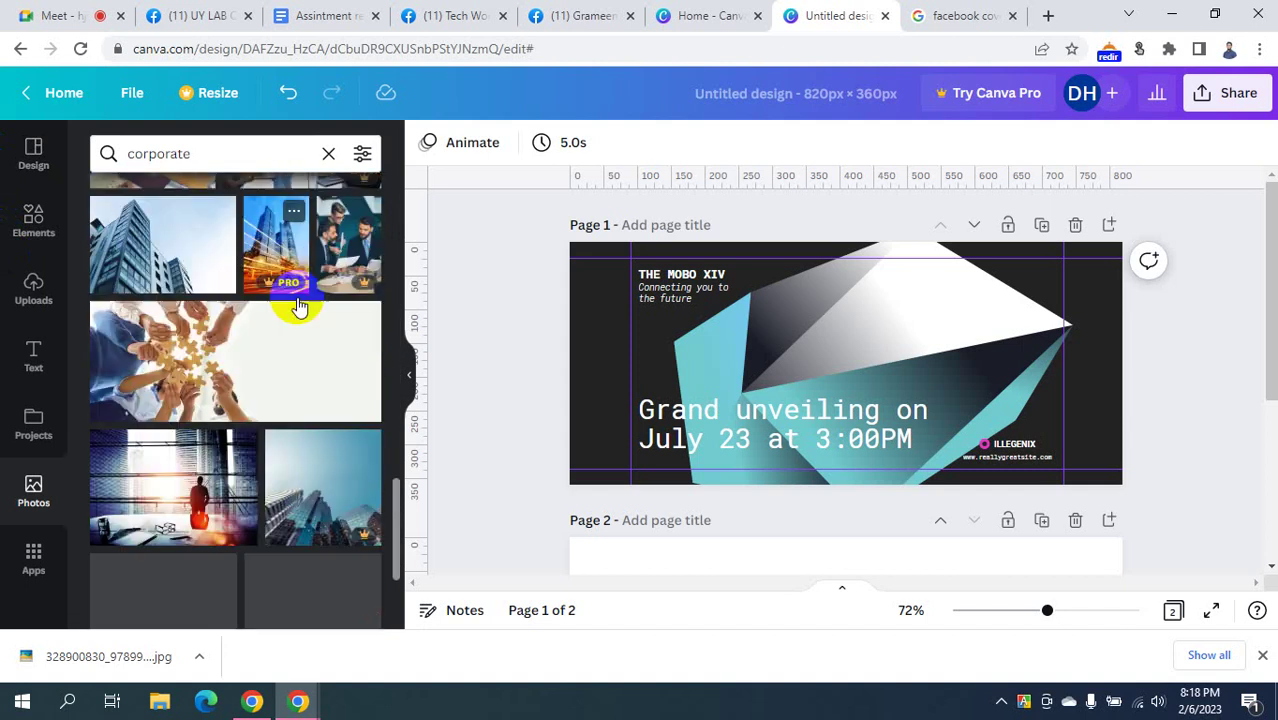
scroll(297, 305, "down", 10)
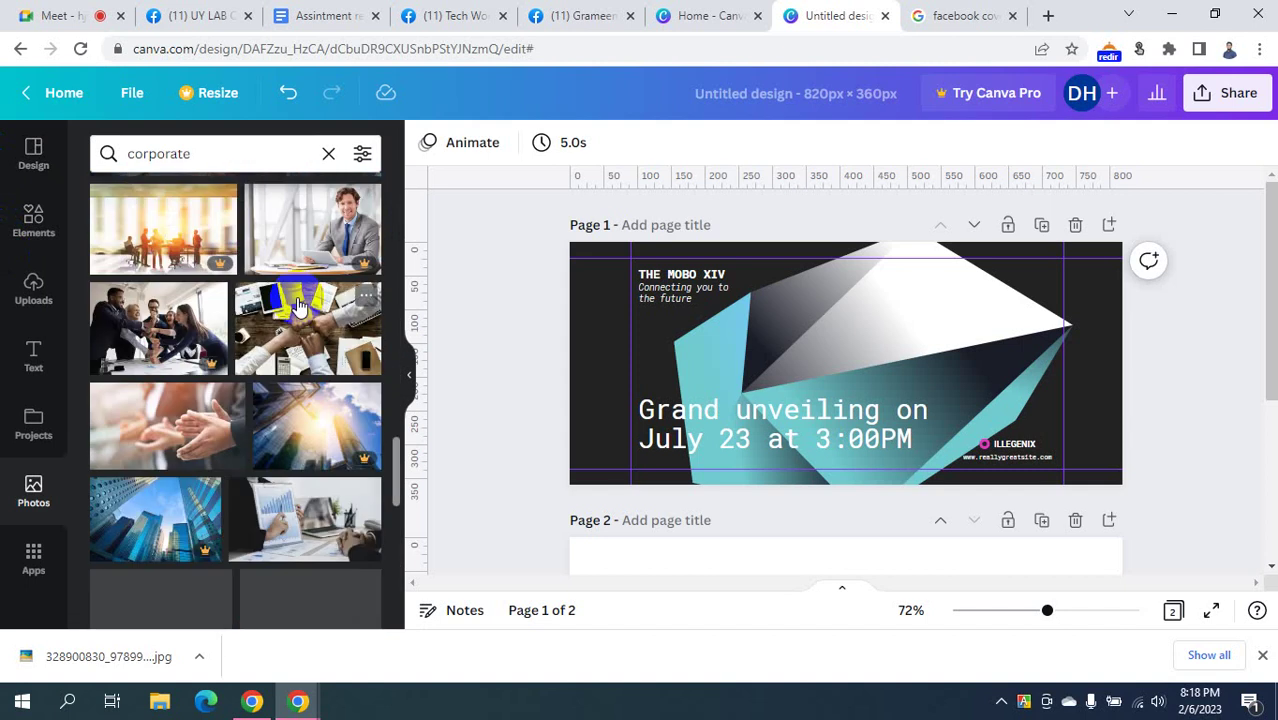
scroll(297, 305, "down", 10)
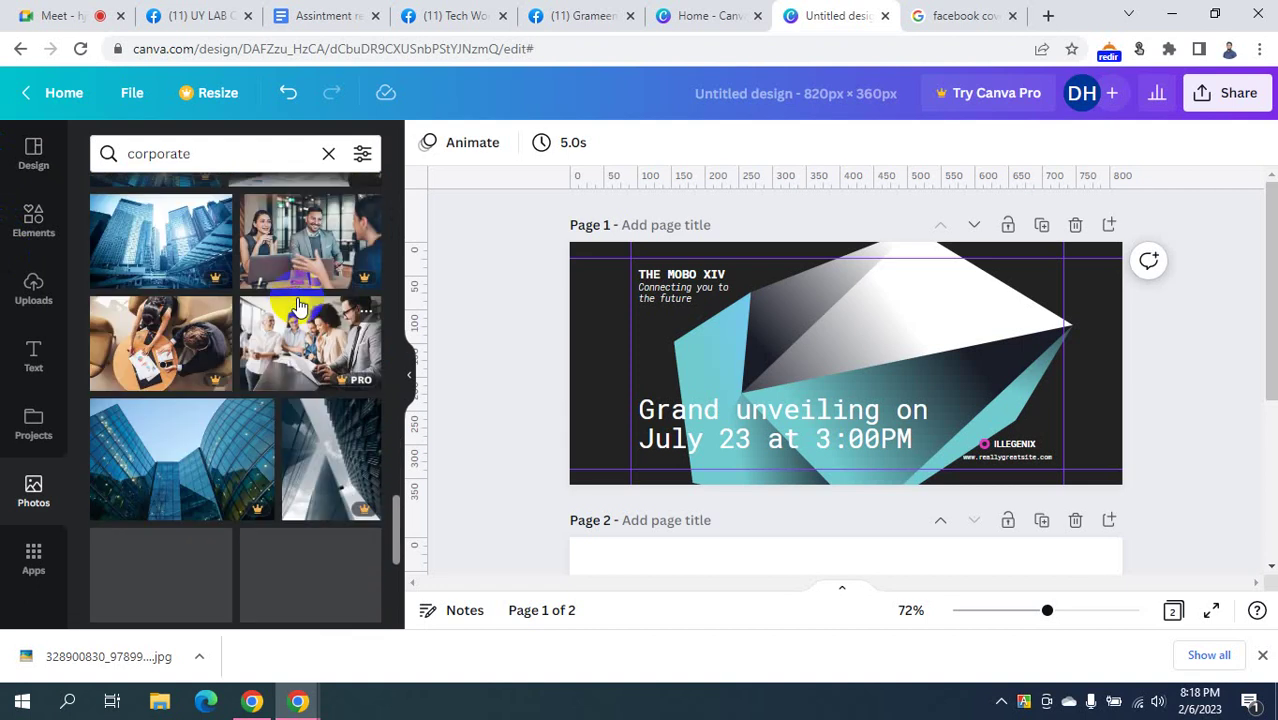
scroll(297, 305, "down", 10)
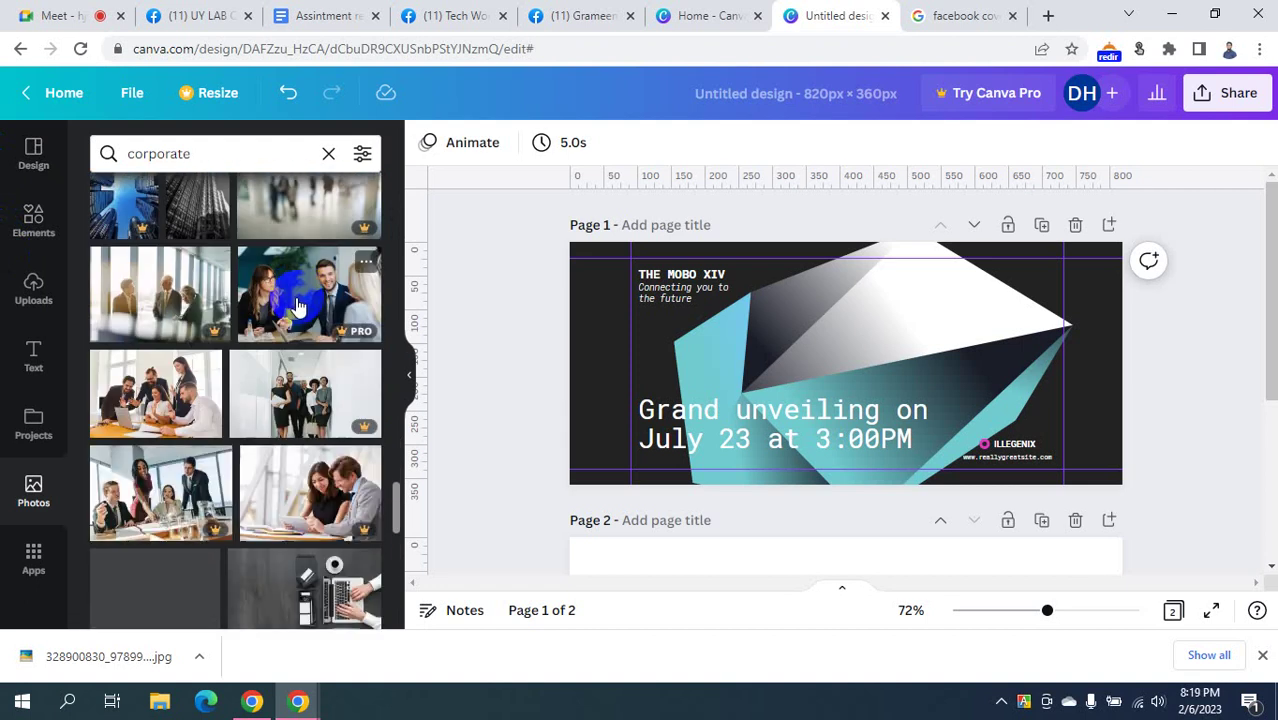
scroll(297, 305, "down", 5)
scroll(297, 305, "down", 10)
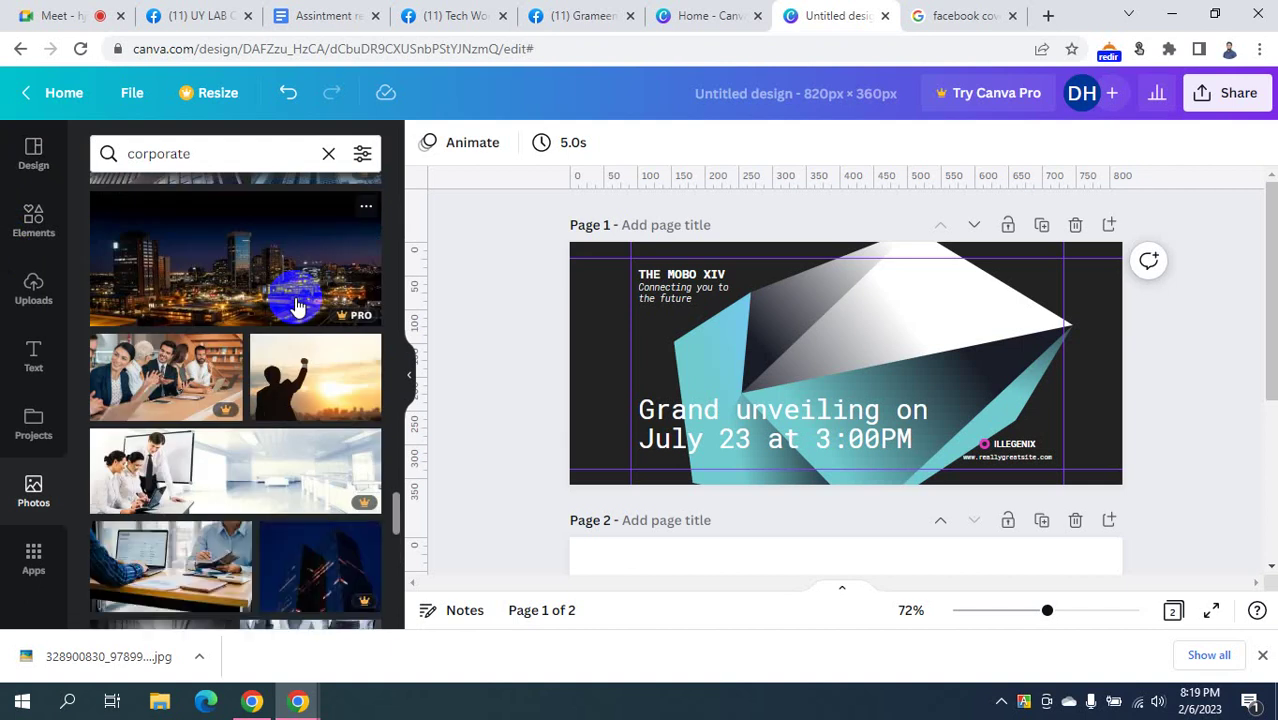
scroll(296, 310, "down", 10)
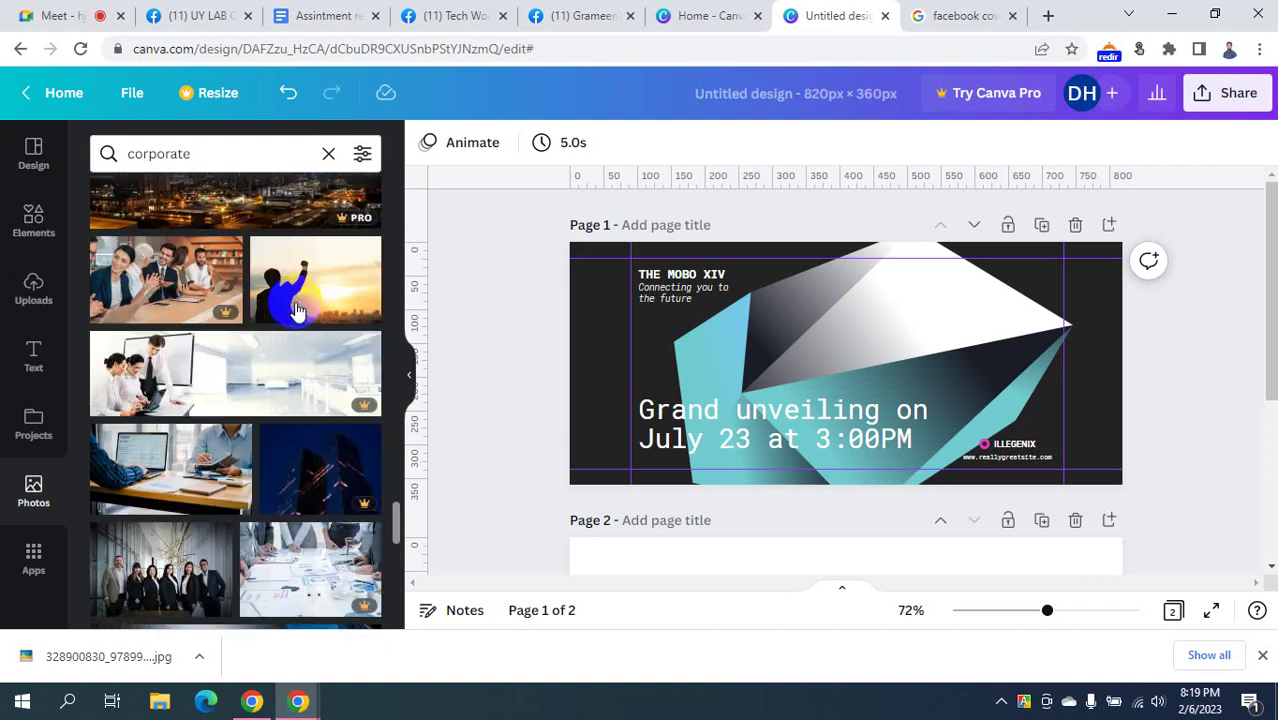
scroll(296, 310, "down", 10)
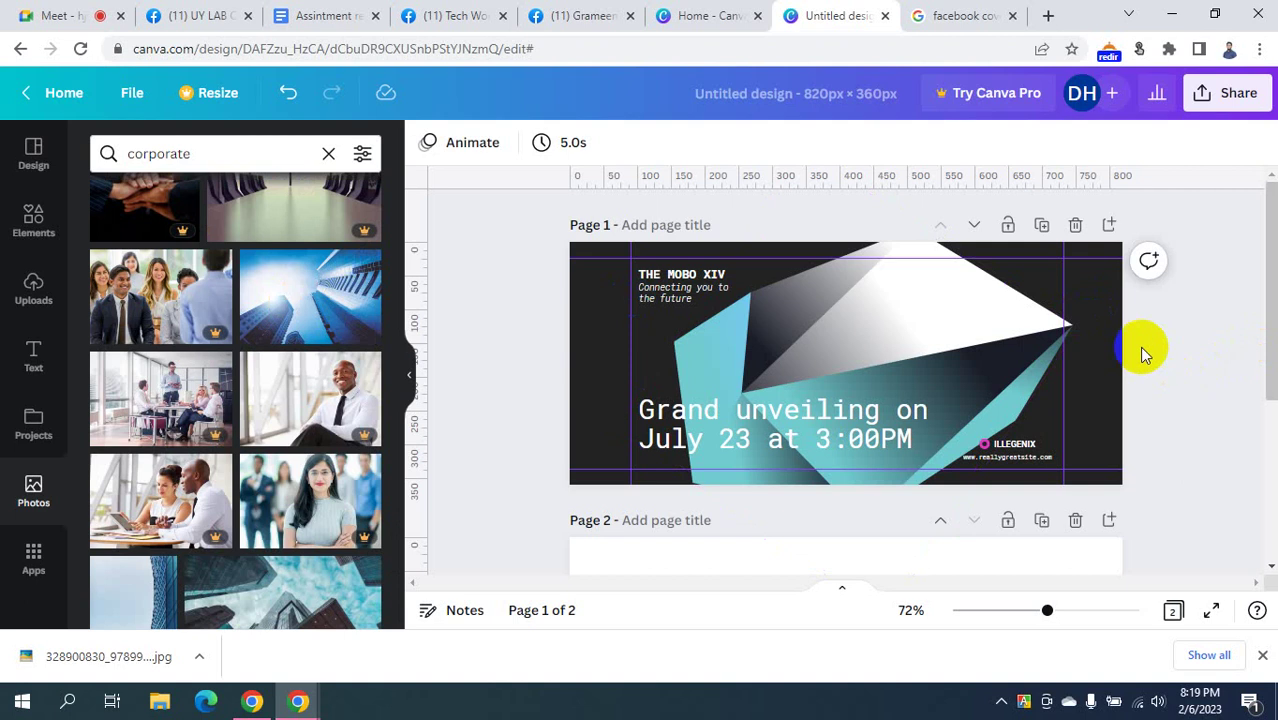
scroll(268, 330, "down", 4)
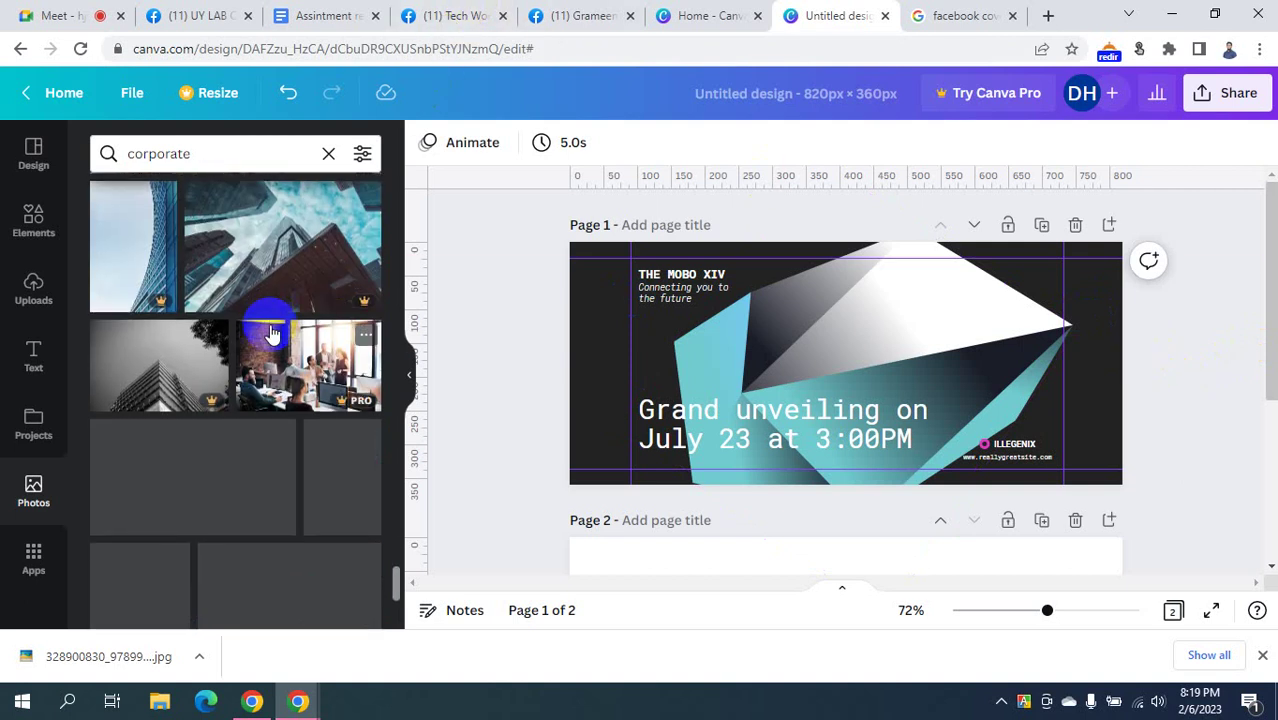
scroll(270, 333, "down", 5)
- Search 'male model' from recent searches and add the black-sweater model photo
left_click(200, 153)
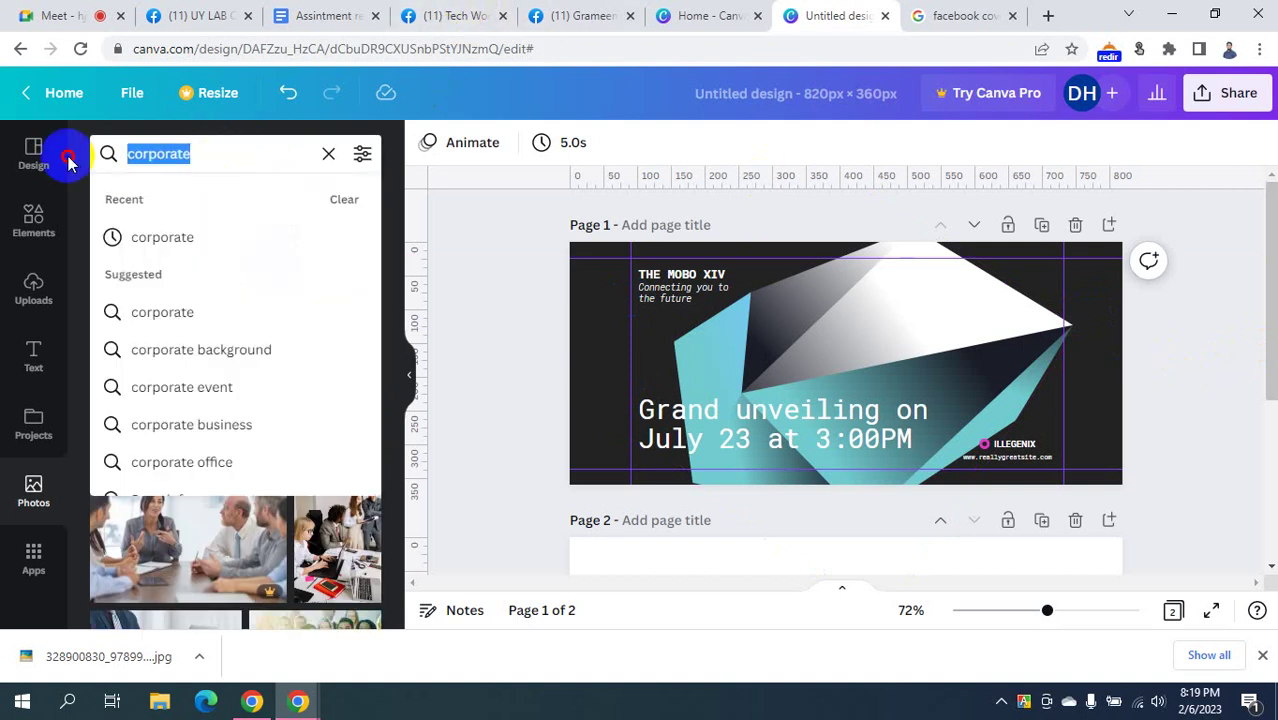
type("male")
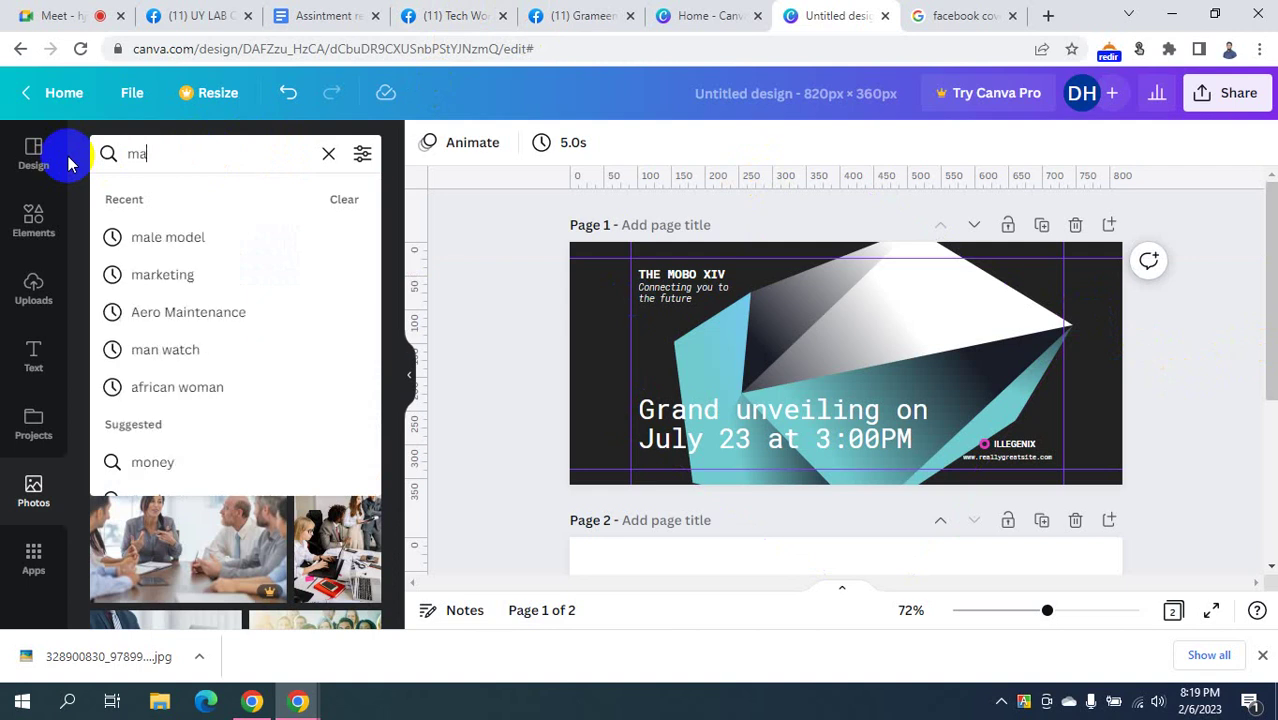
left_click(190, 237)
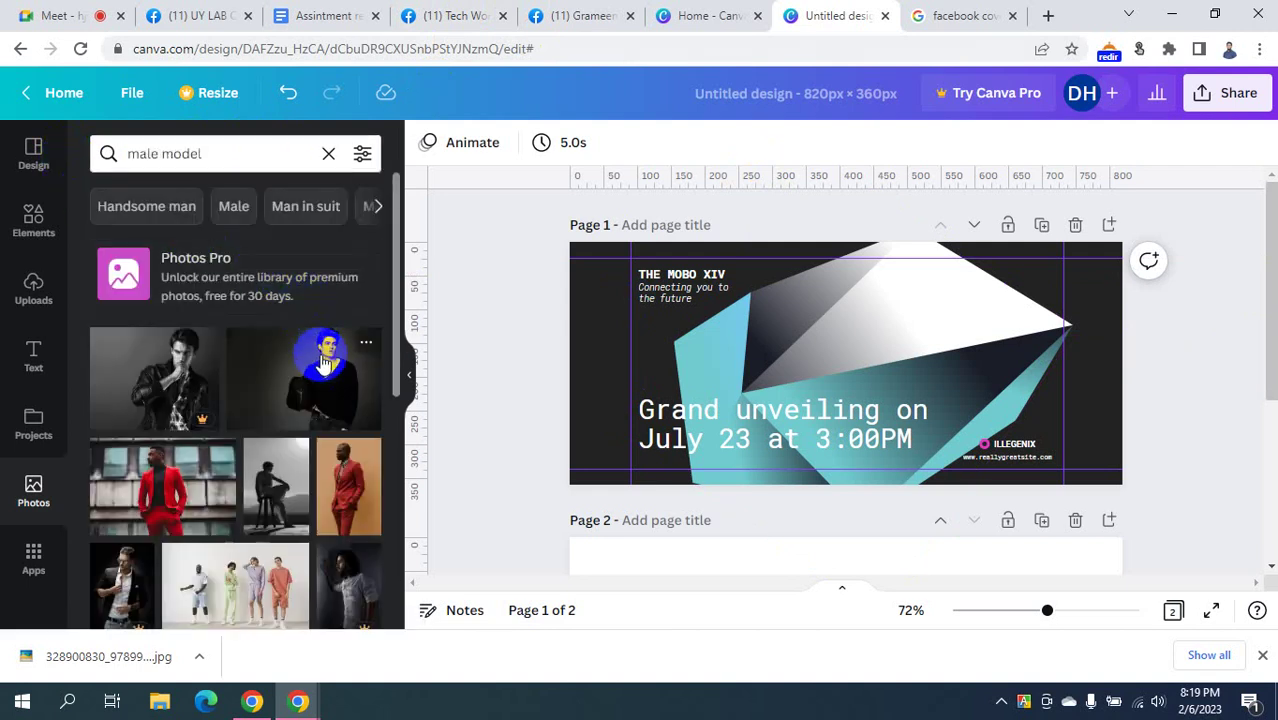
scroll(328, 365, "down", 2)
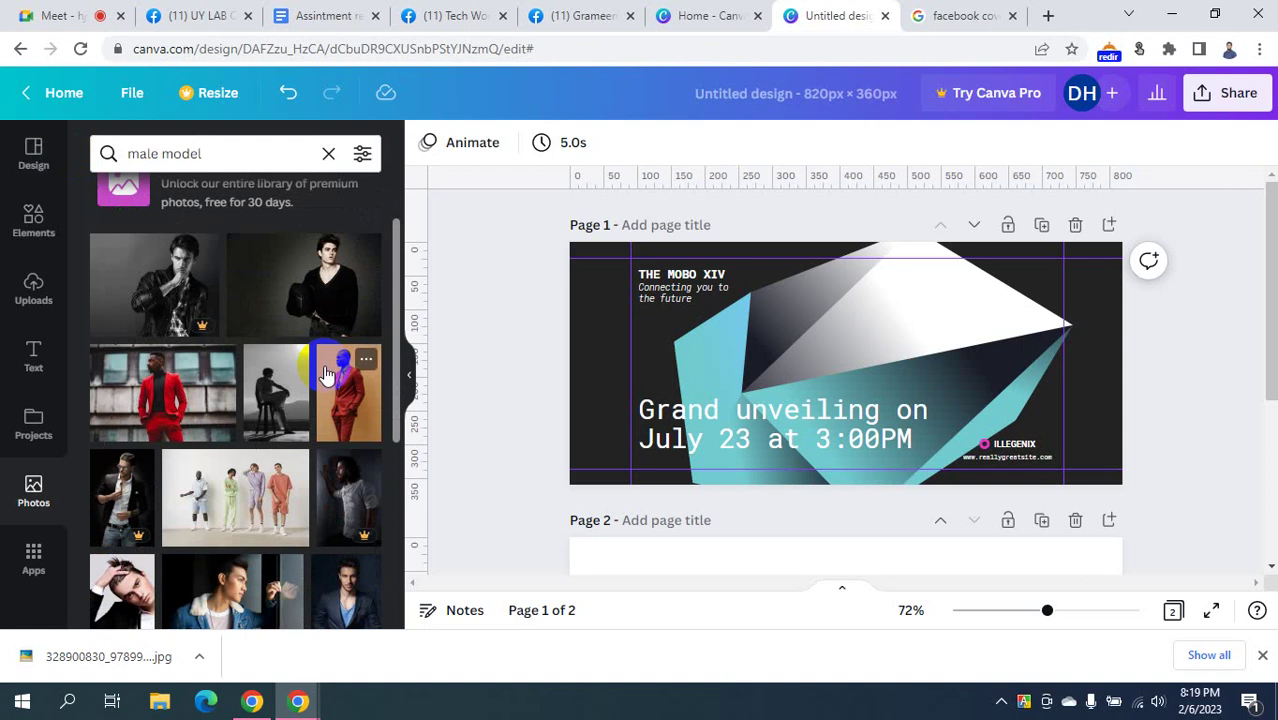
left_click(300, 291)
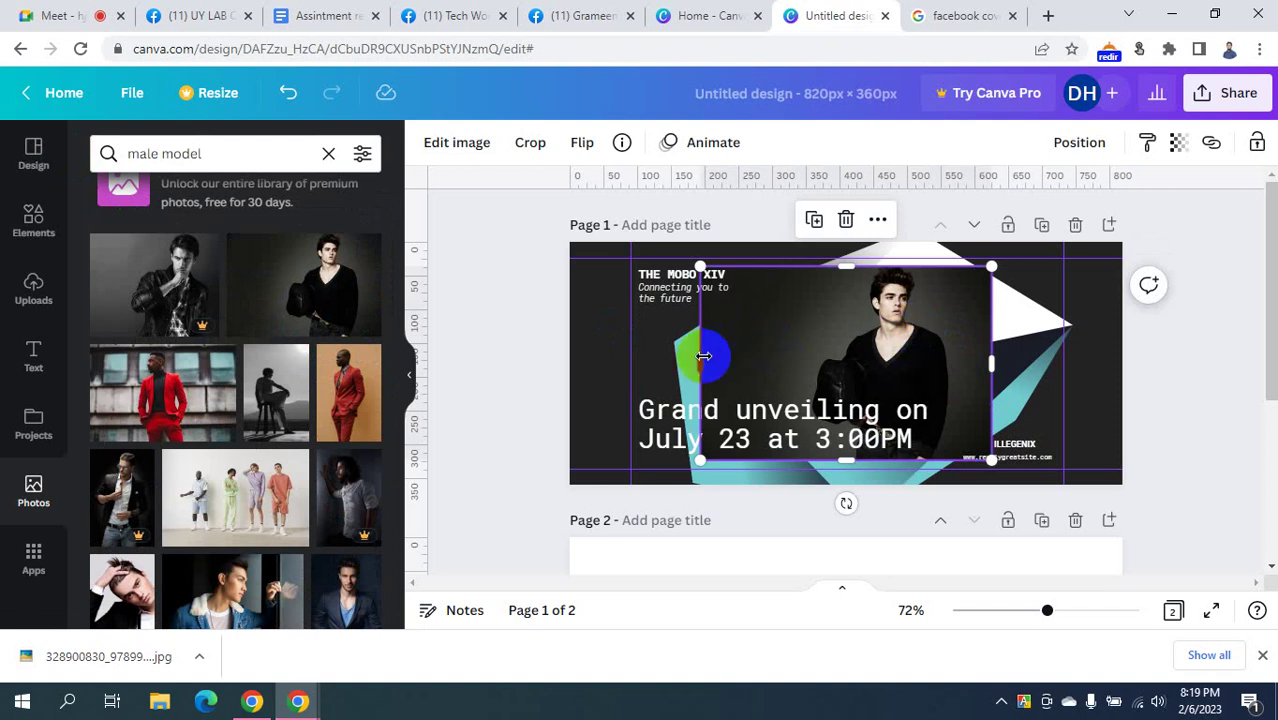
- Crop the photo's left side, set it on the right edge, shrink the polygon, enlarge the photo
left_click_drag(704, 357, 806, 355)
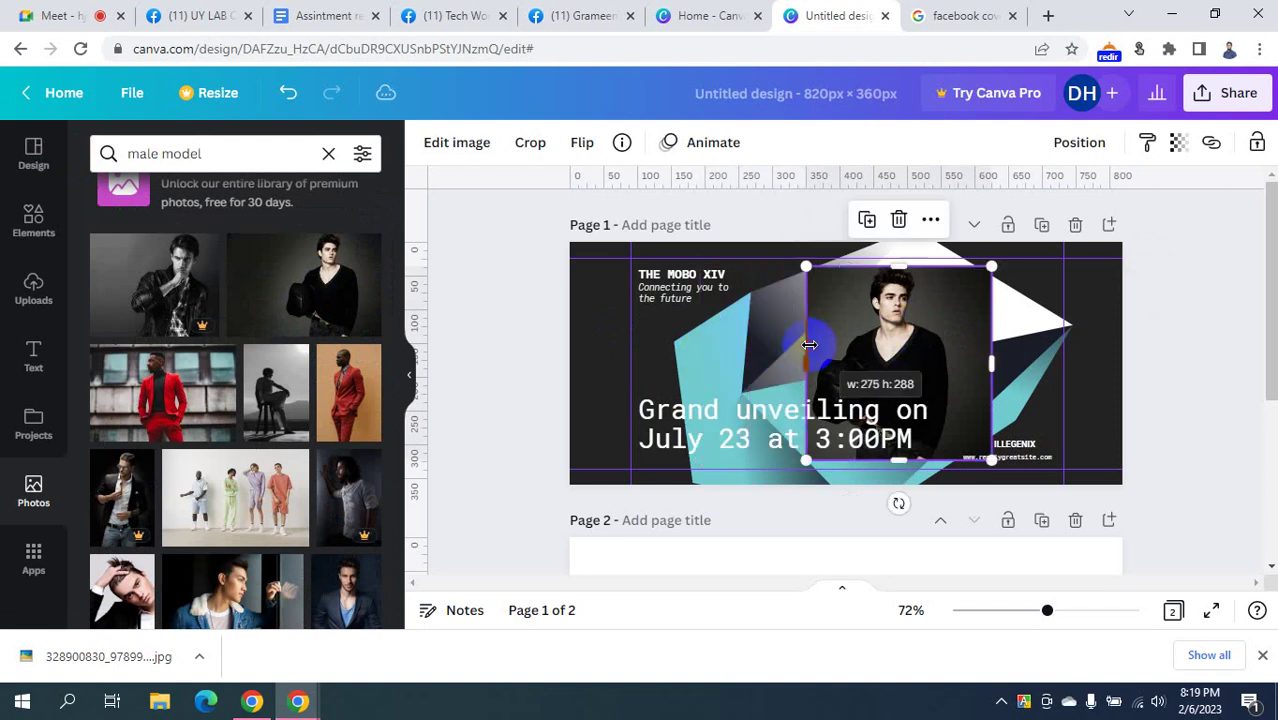
left_click_drag(908, 356, 956, 357)
left_click(898, 320)
left_click_drag(1056, 342, 1003, 413)
left_click_drag(1100, 292, 1133, 276)
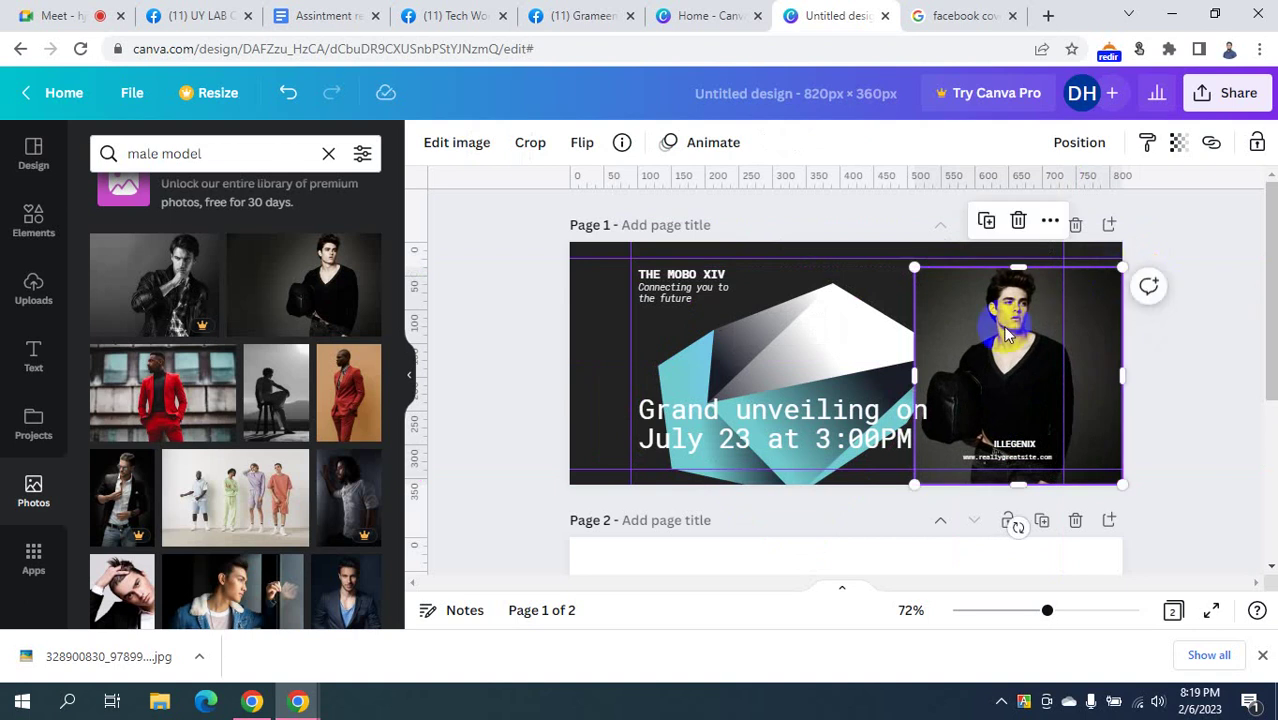
- Move the polygon one layer Forward via Position, then Backward so the headline stays on top
left_click(856, 350)
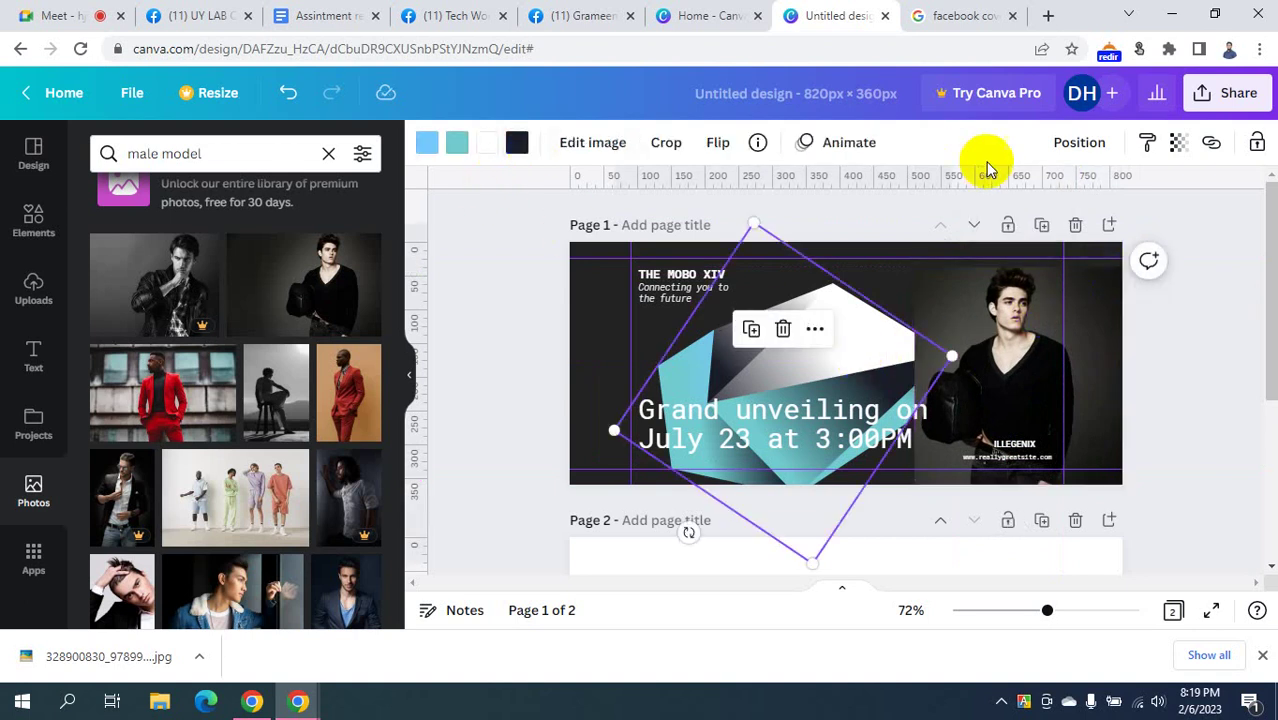
left_click(1080, 145)
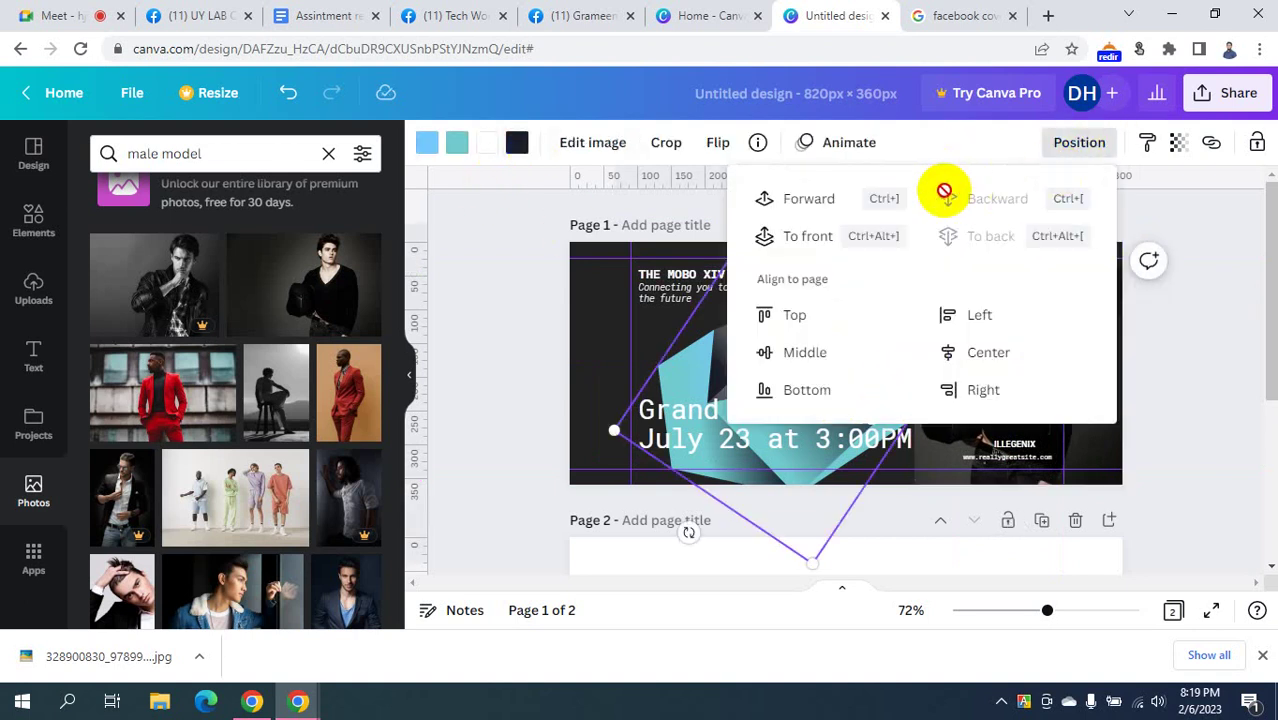
left_click(818, 200)
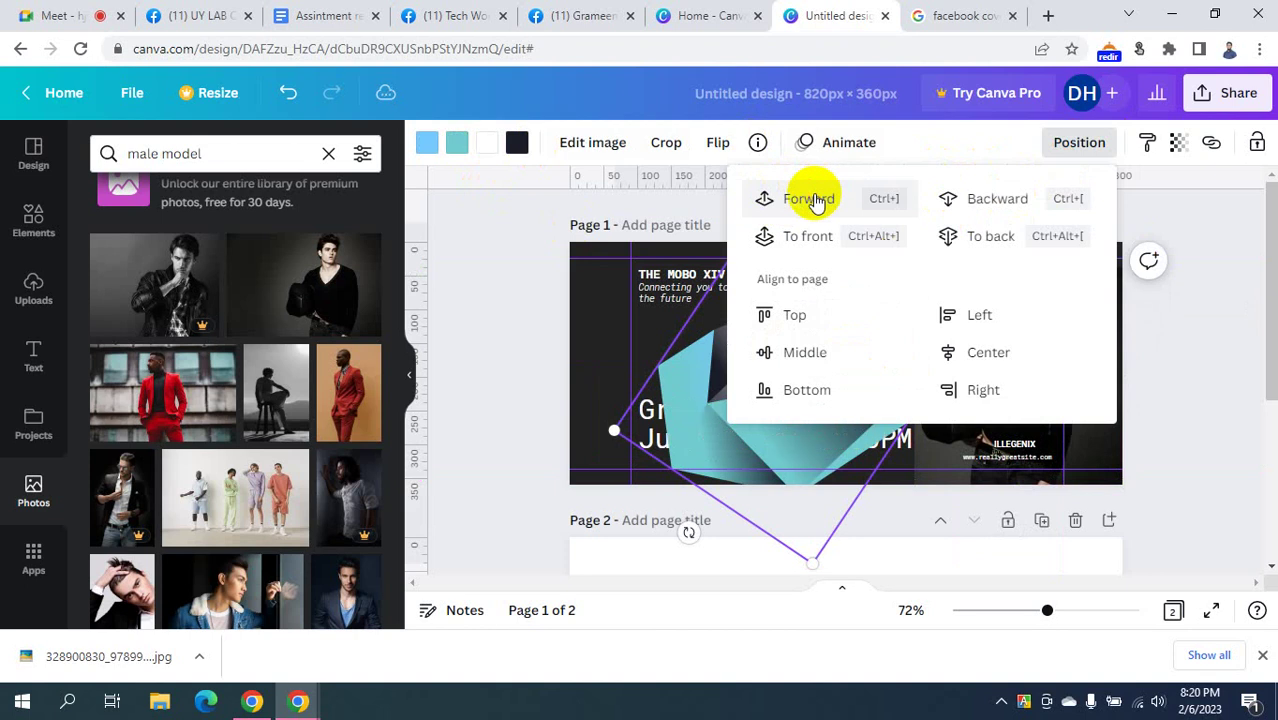
left_click(997, 199)
left_click(1200, 235)
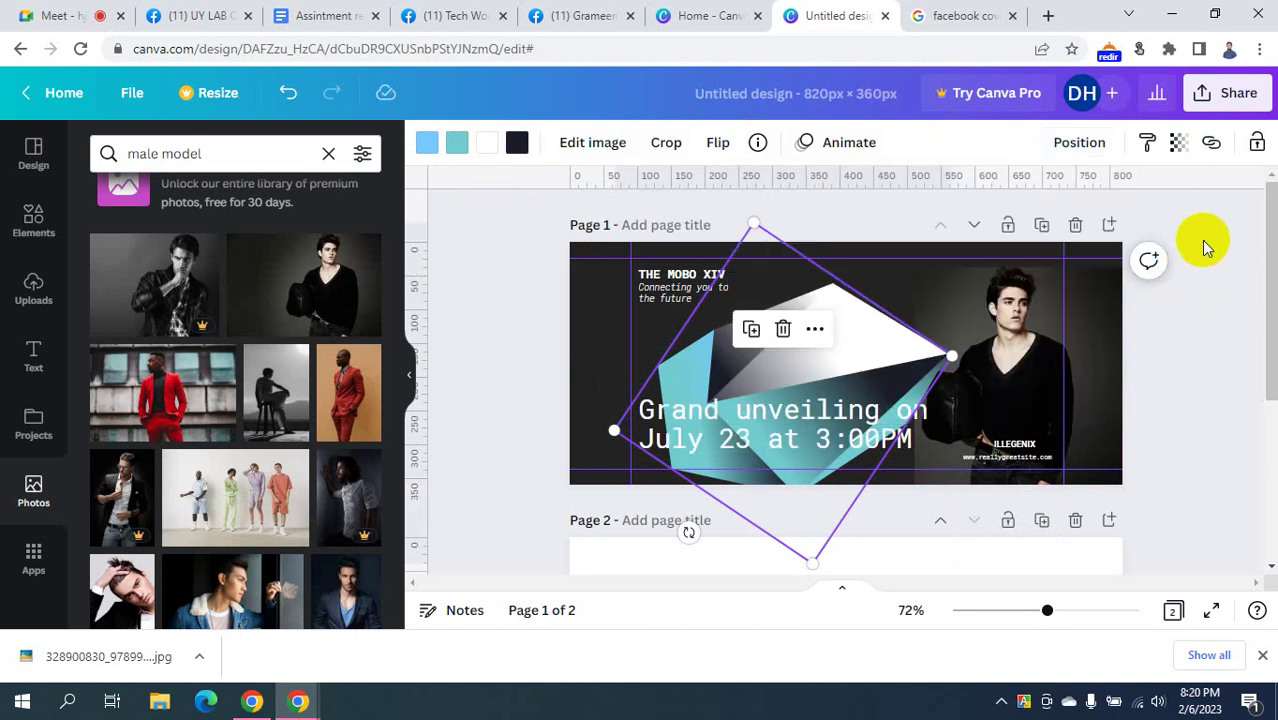
left_click(1201, 240)
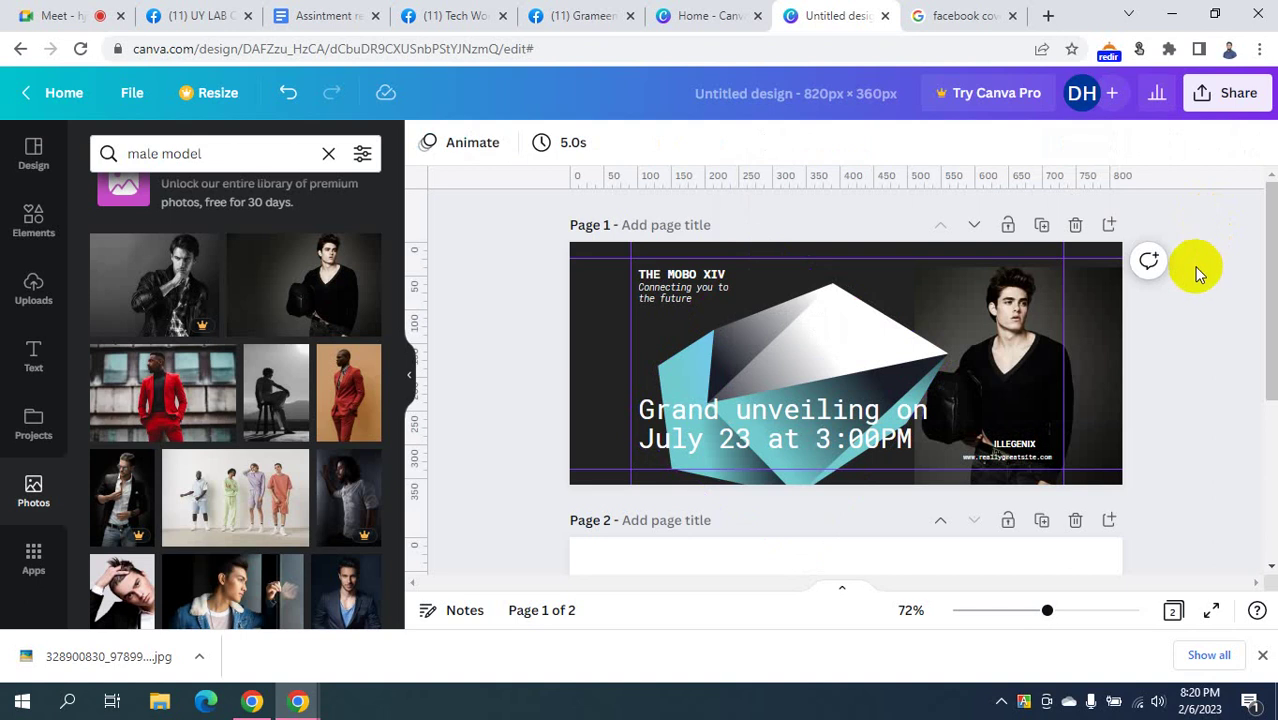
- Select and deselect the model photo repeatedly to check its layering
left_click(965, 295)
left_click(1228, 288)
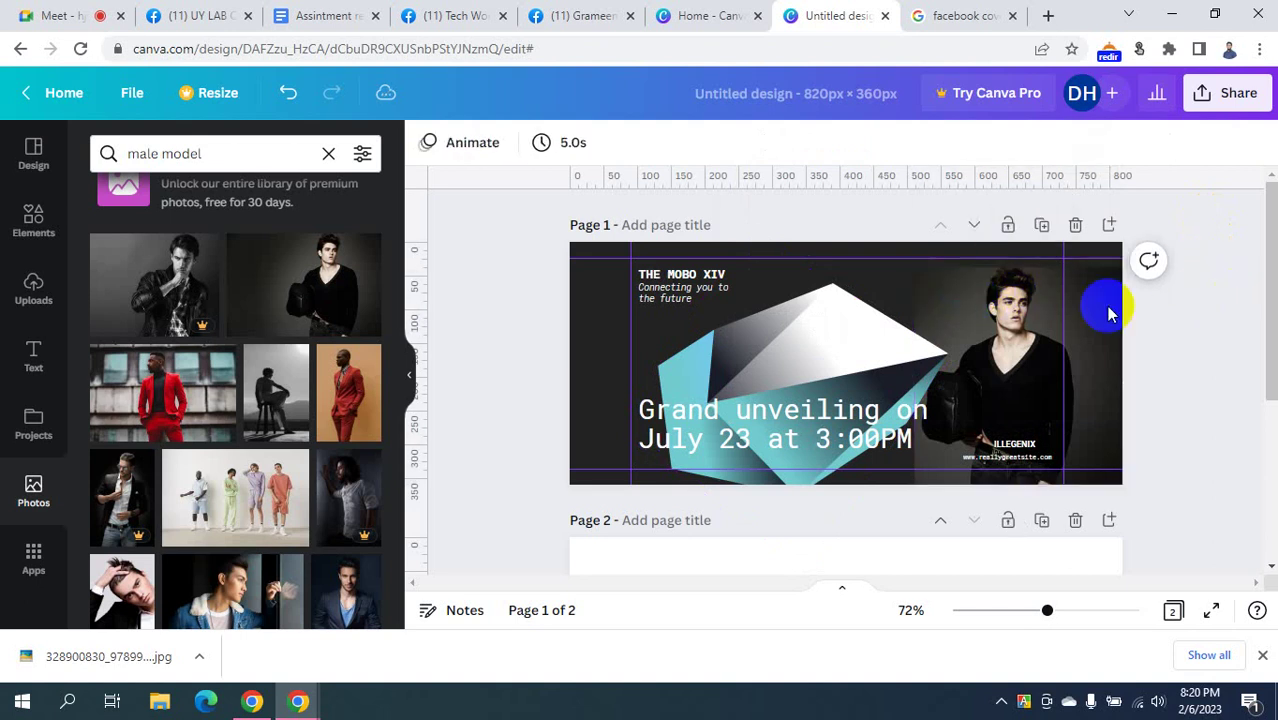
left_click(994, 318)
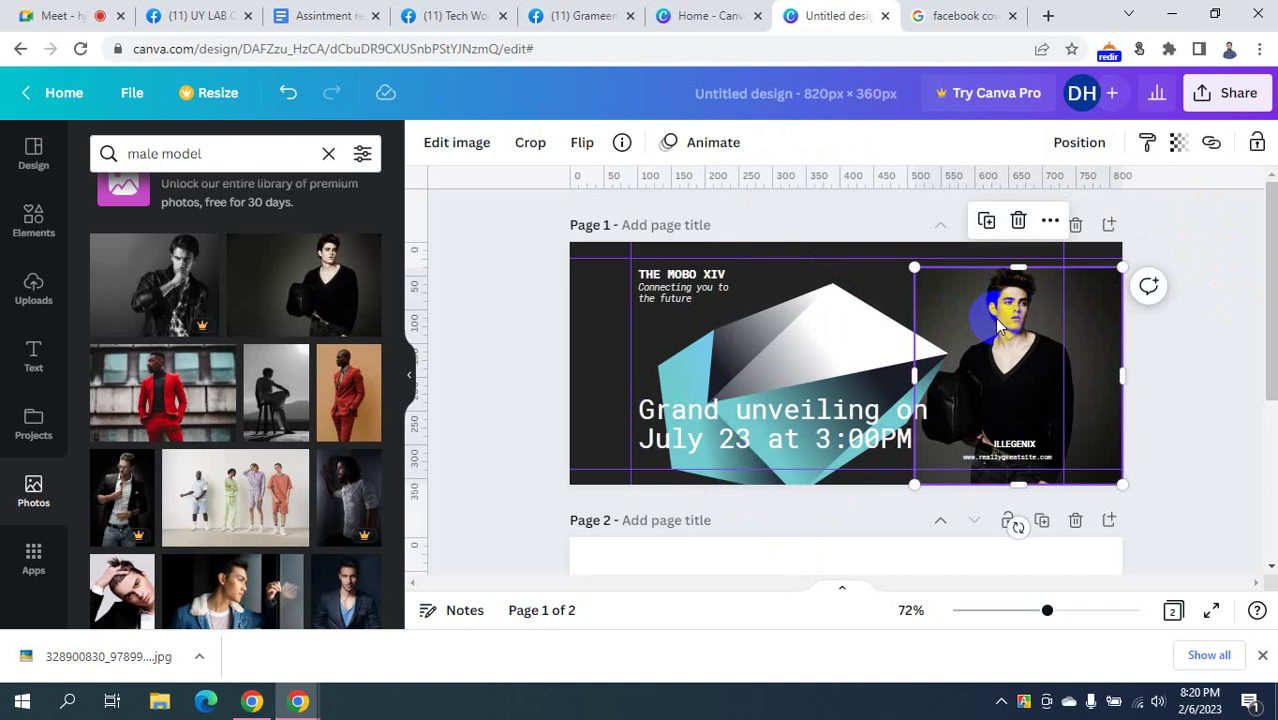
left_click(1219, 241)
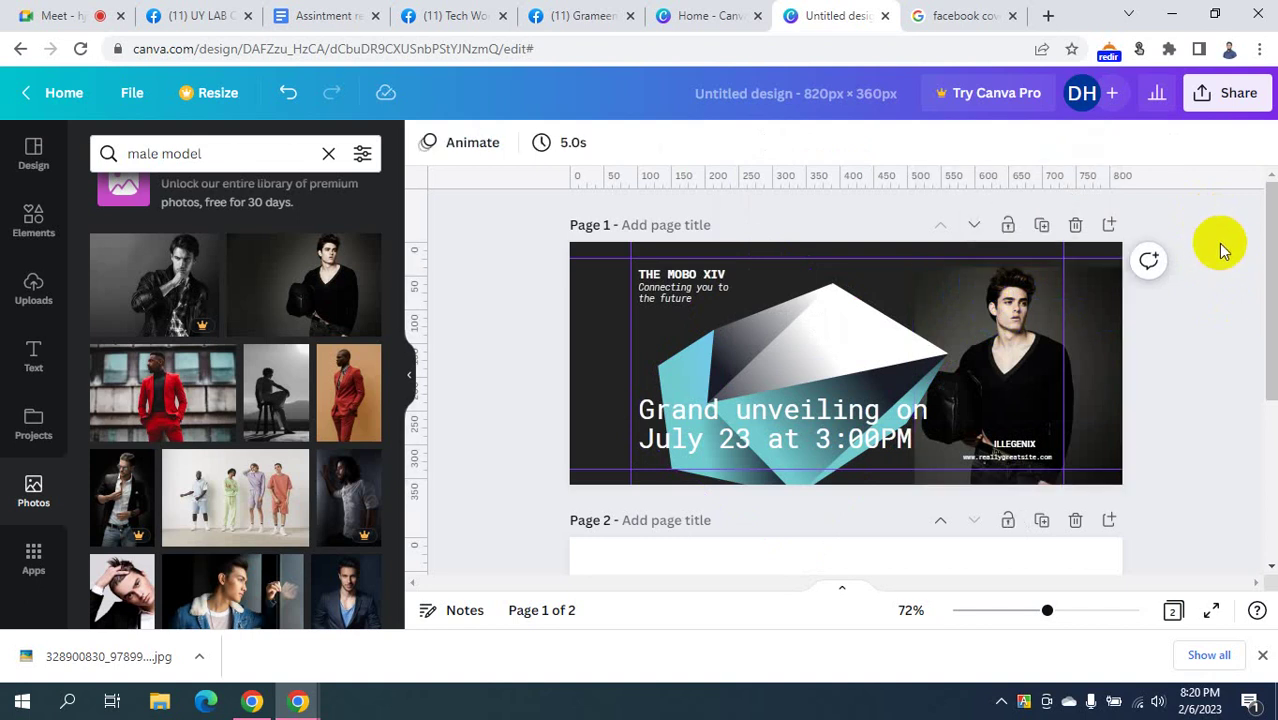
left_click(968, 318)
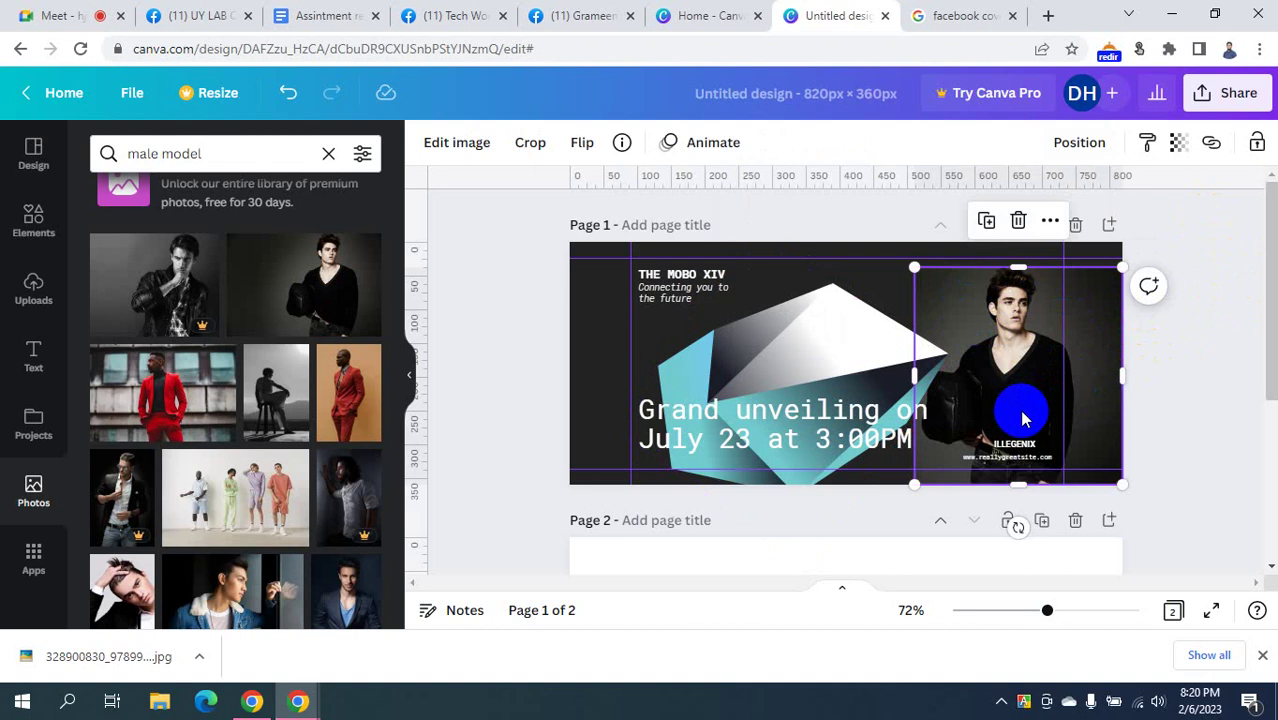
left_click(1214, 331)
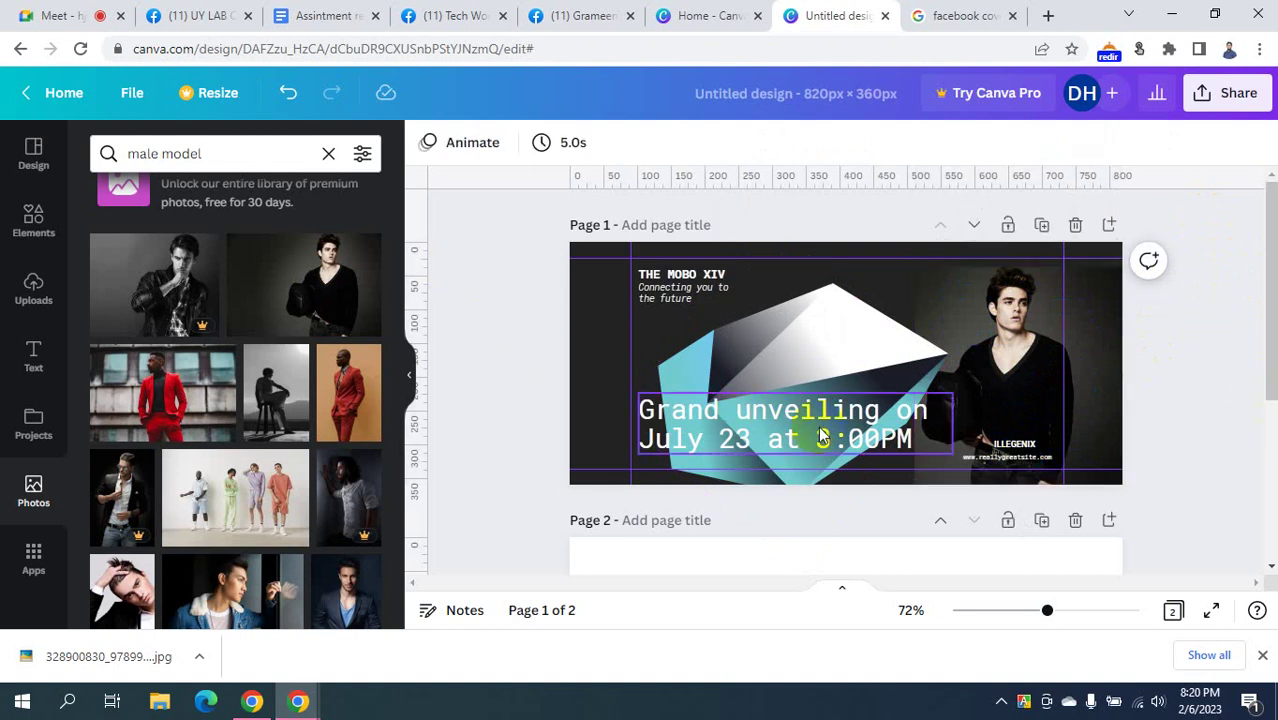
left_click(1030, 415)
left_click(1010, 453)
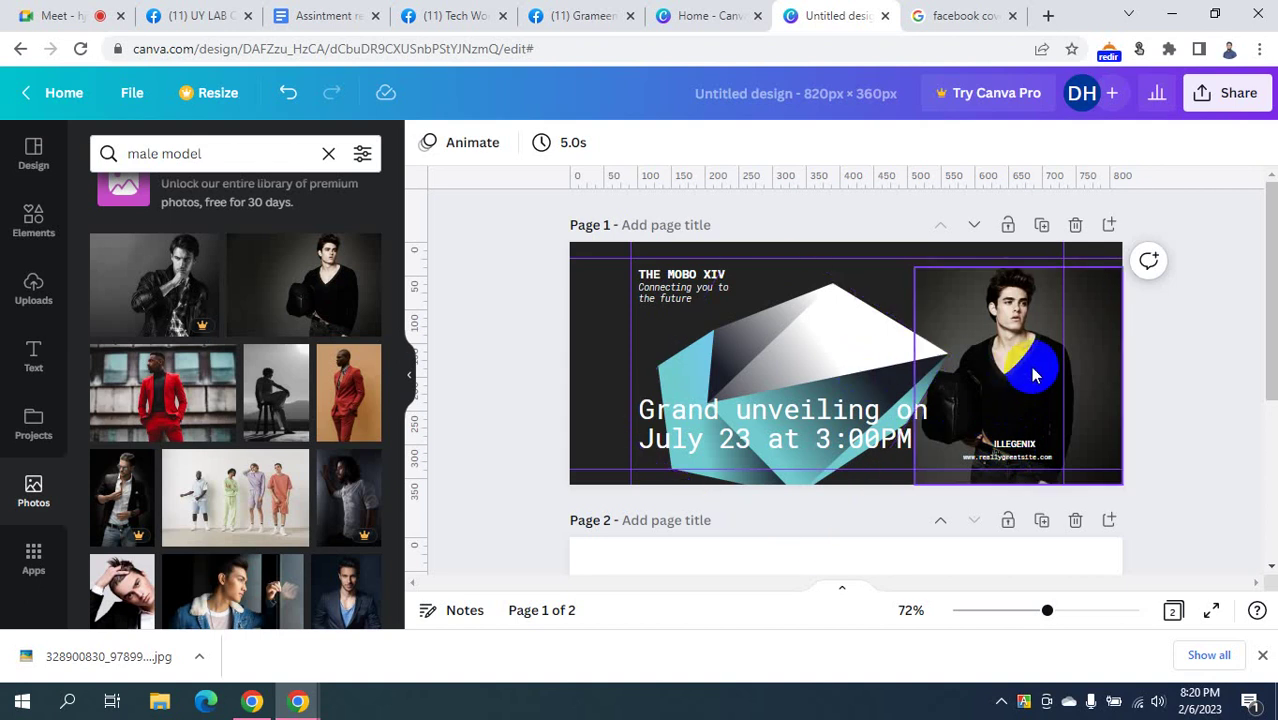
left_click(1026, 371)
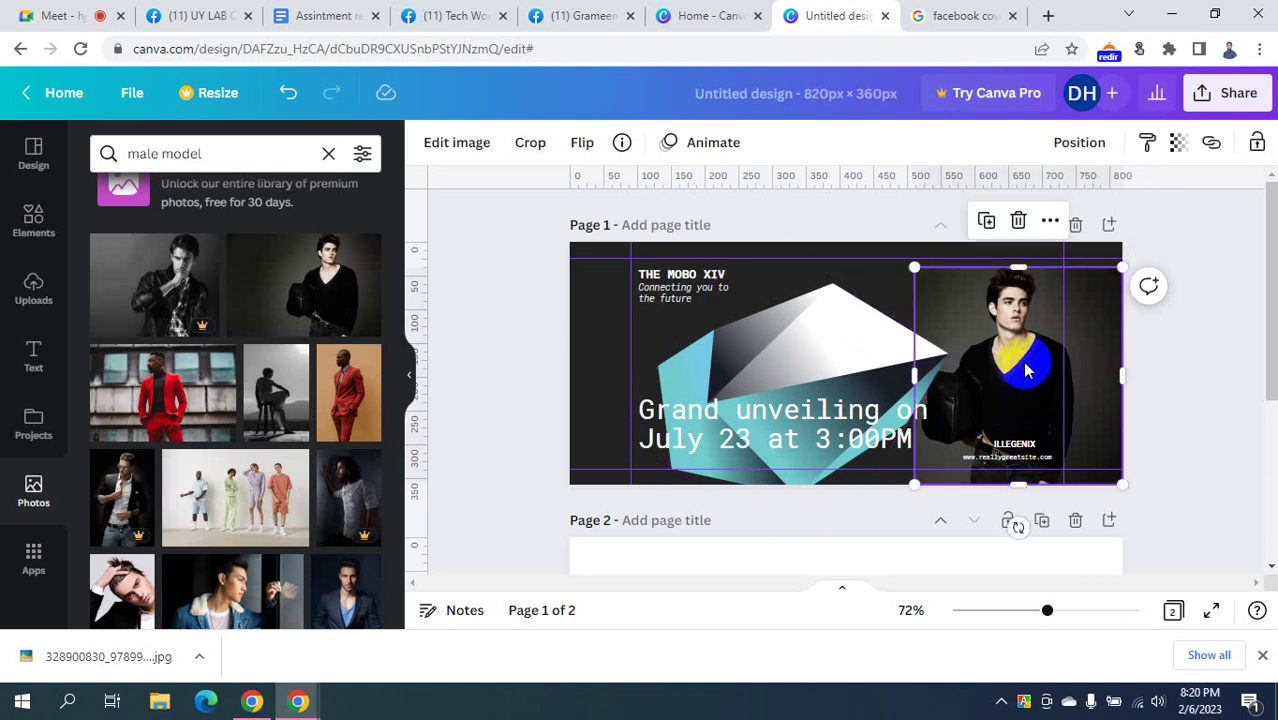
left_click(1208, 342)
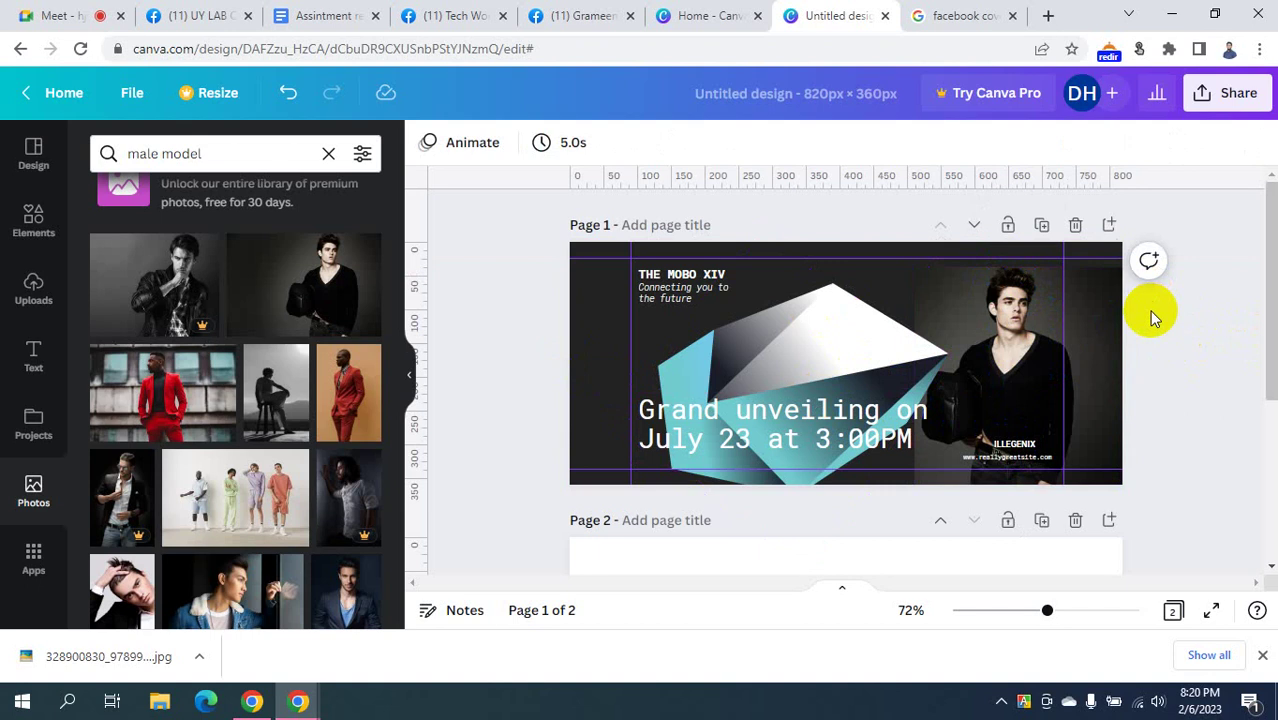
left_click(1013, 292)
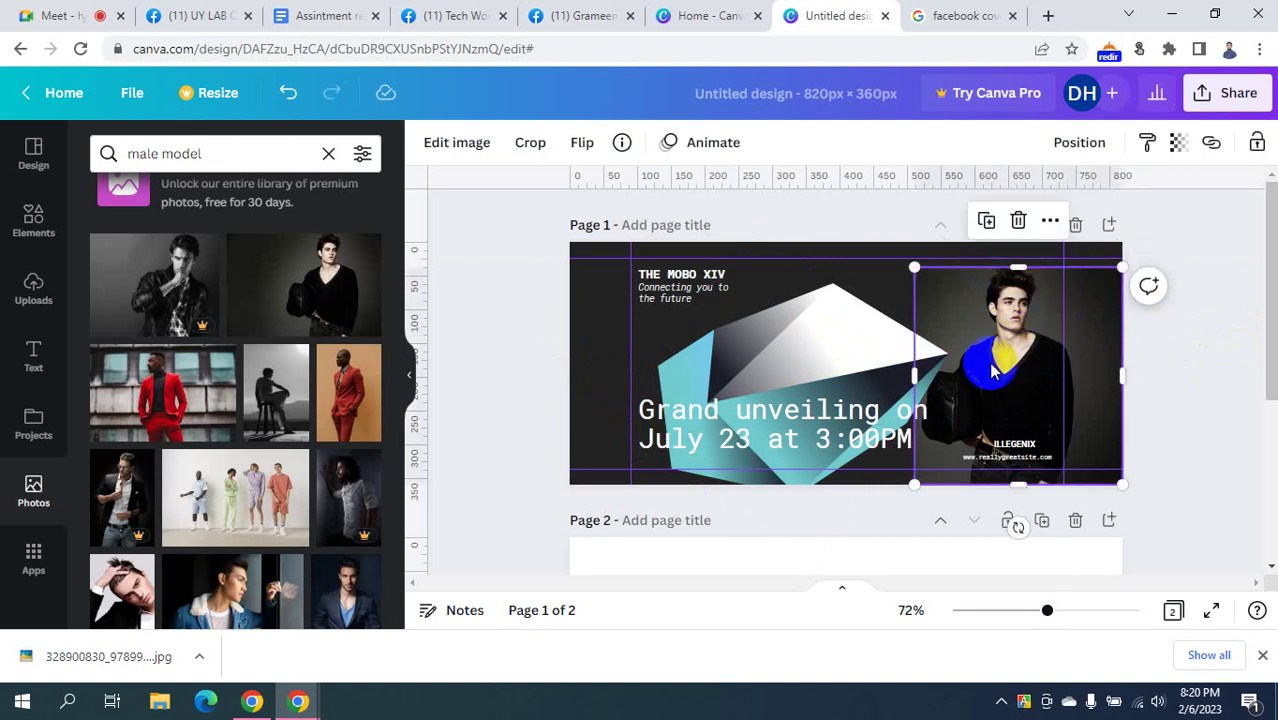
- Delete the man's photo and stretch the crystal shape across the right side
key("Delete")
left_click(950, 350)
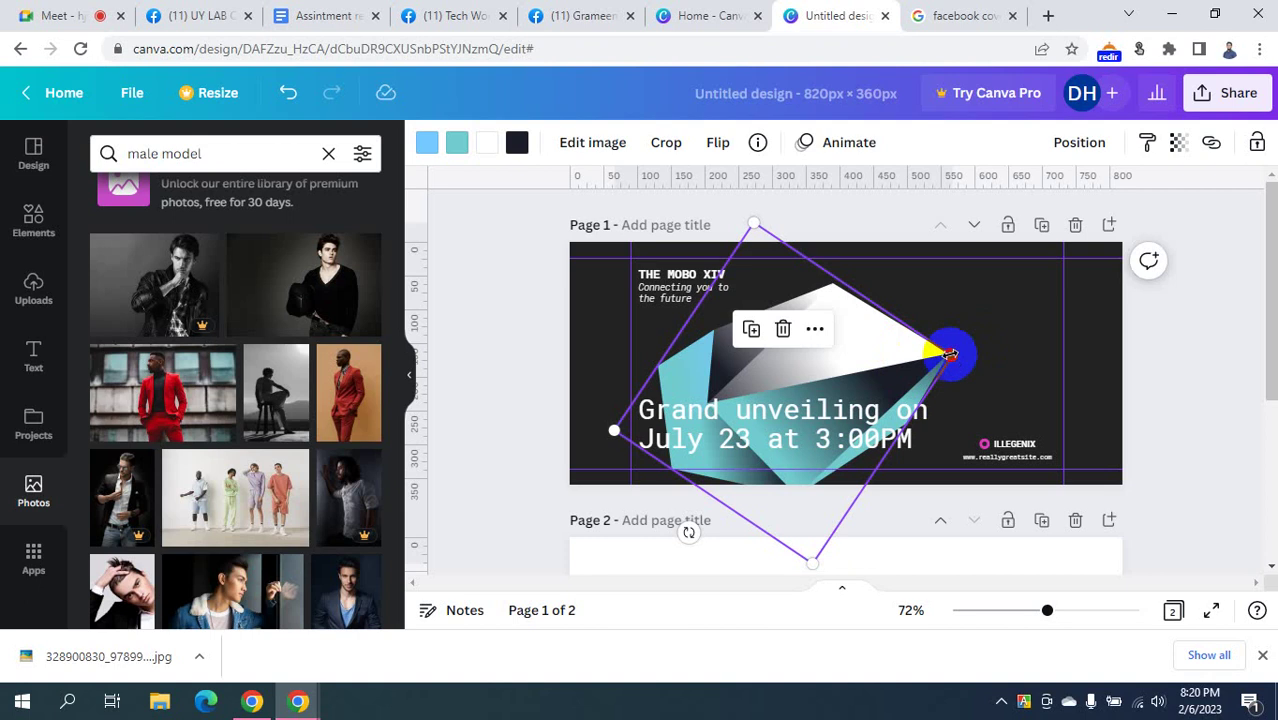
left_click_drag(950, 352, 1066, 343)
left_click(1204, 310)
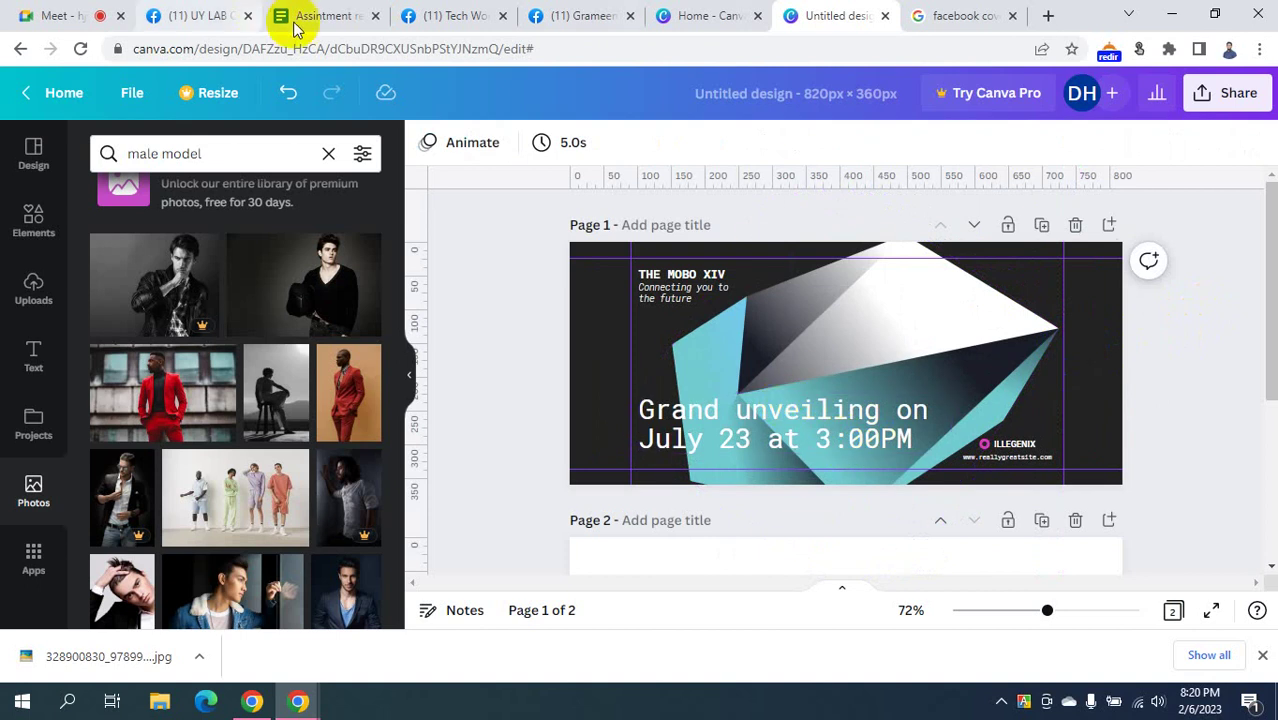
- Check the 'Tech World' page name on the Facebook tab, then return to Canva
left_click(453, 18)
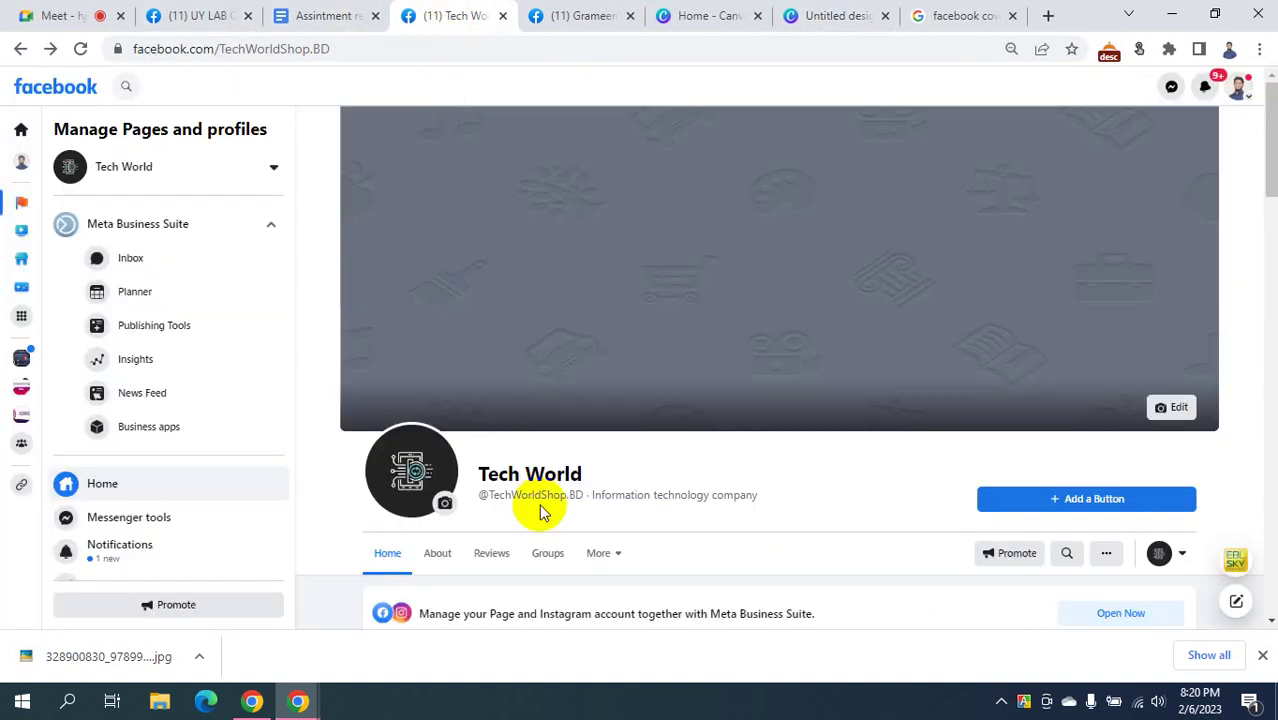
left_click_drag(584, 473, 480, 472)
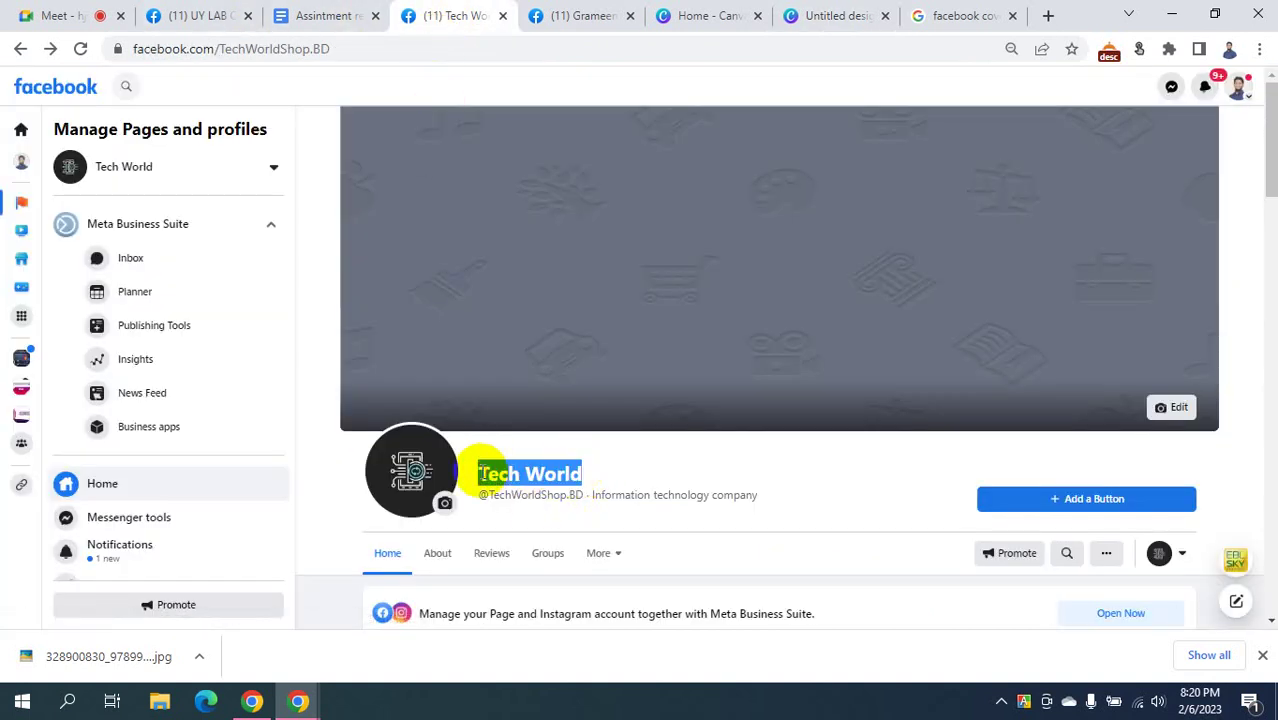
left_click(816, 18)
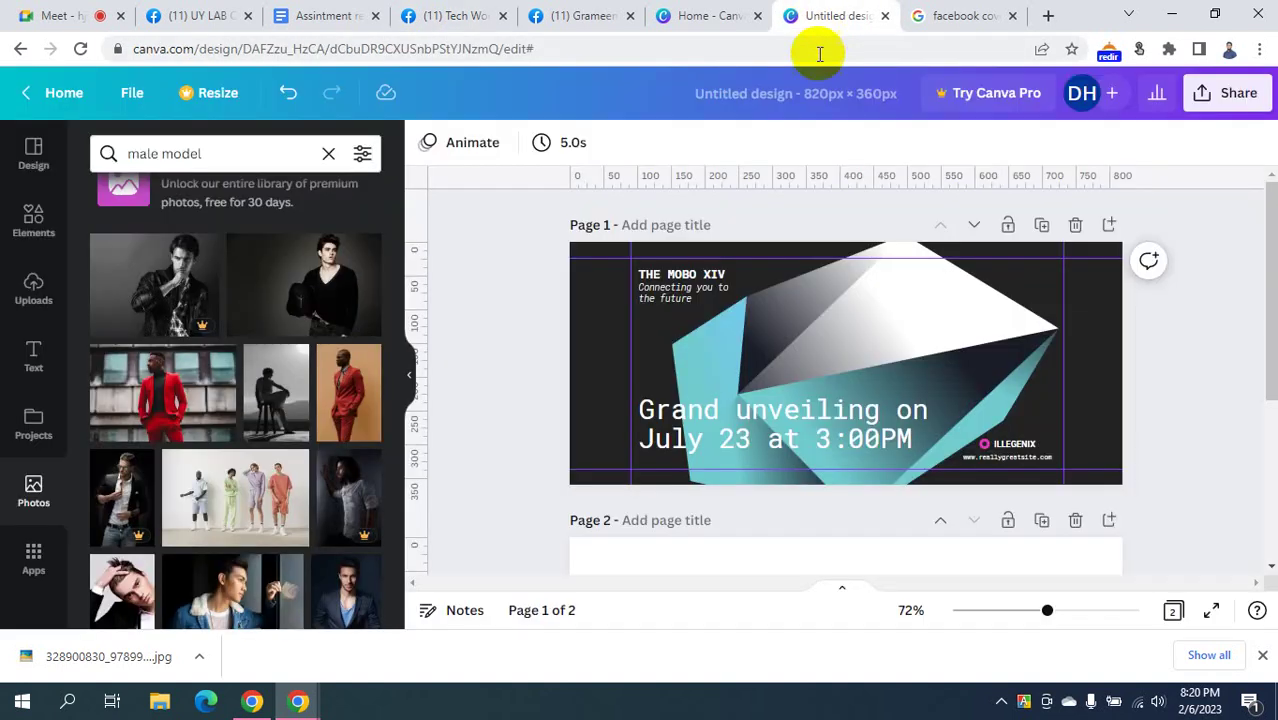
- Retype the THE MOBO XIV heading as 'TECH WORLD' and the subtitle as 'Future Technology'
double_click(679, 275)
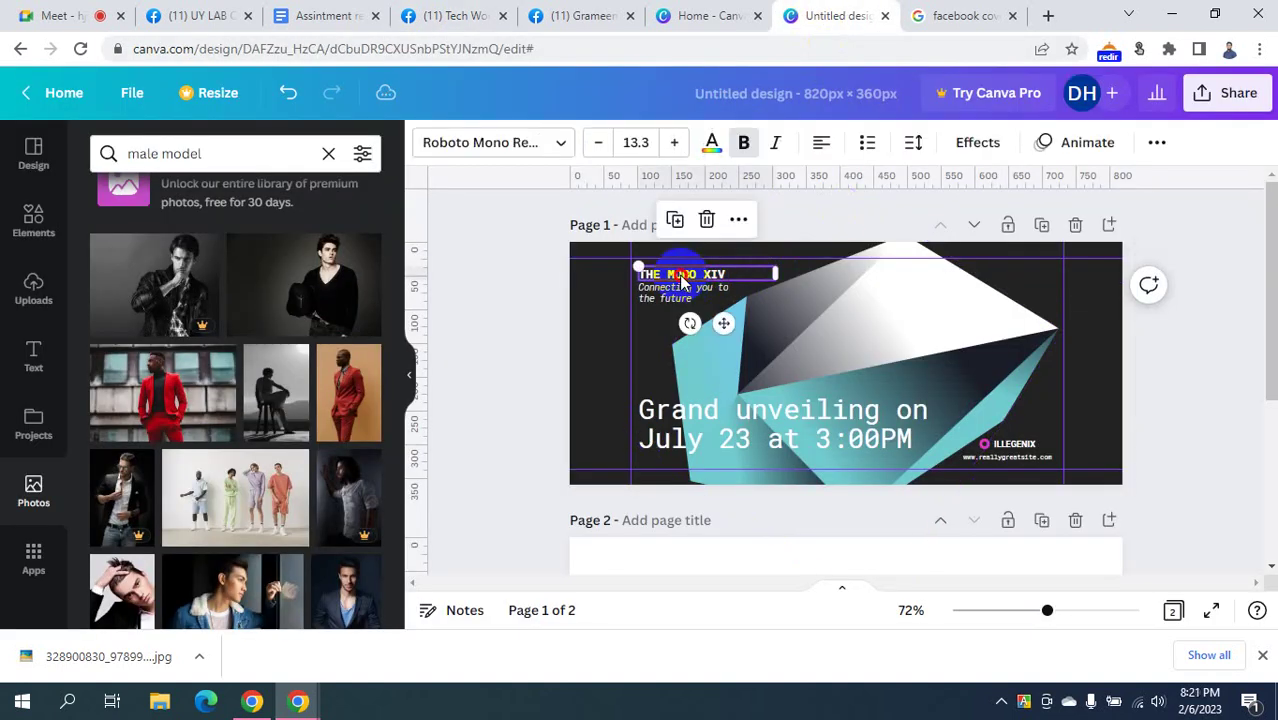
type("TECH WORLD")
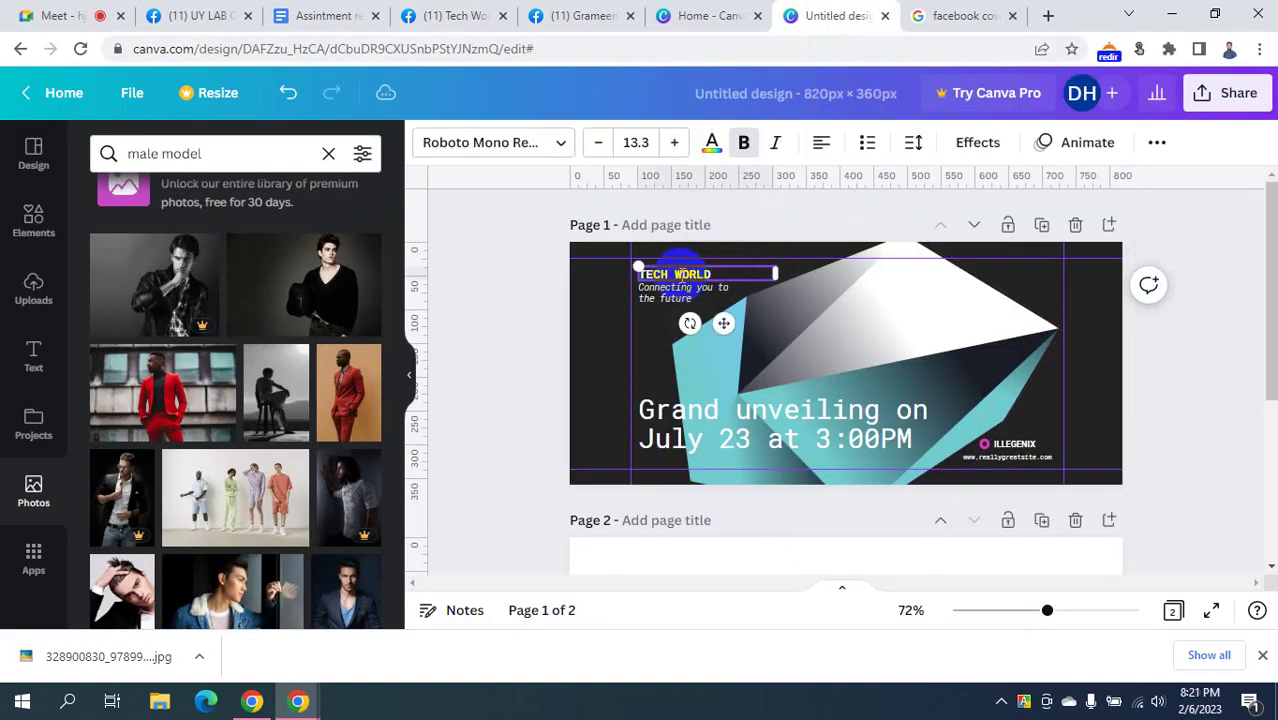
left_click(678, 293)
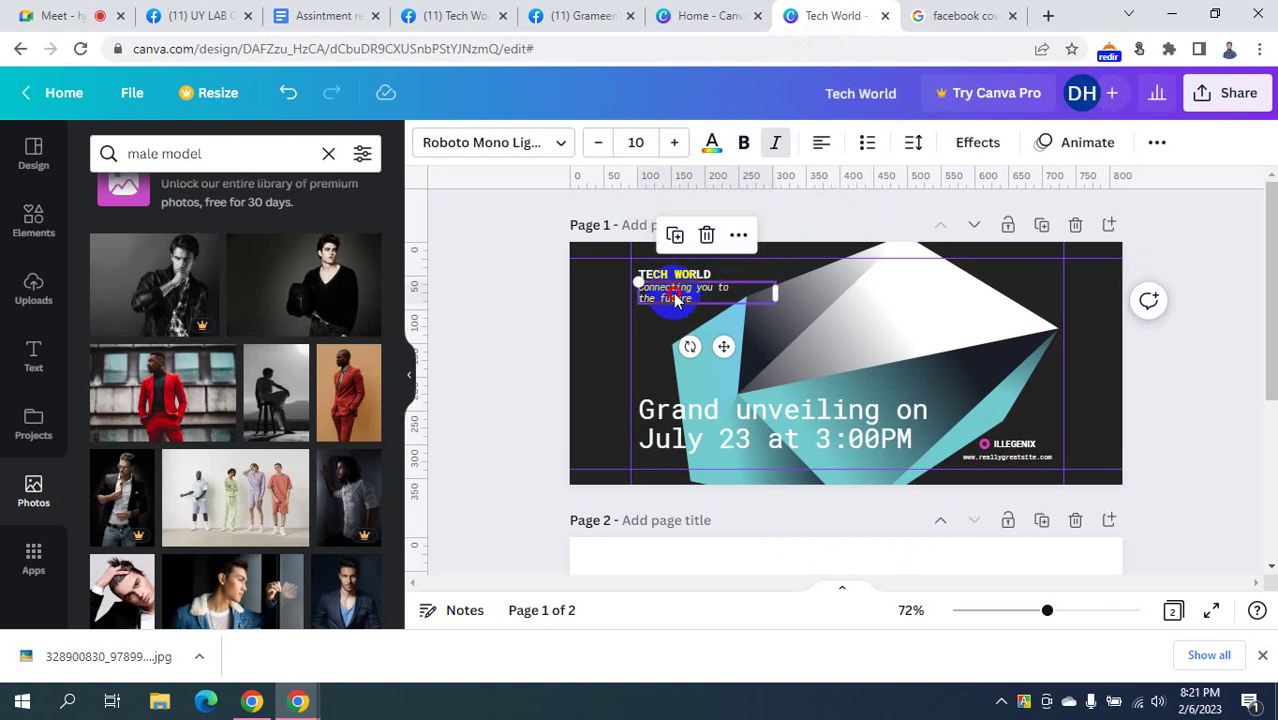
double_click(673, 293)
triple_click(708, 296)
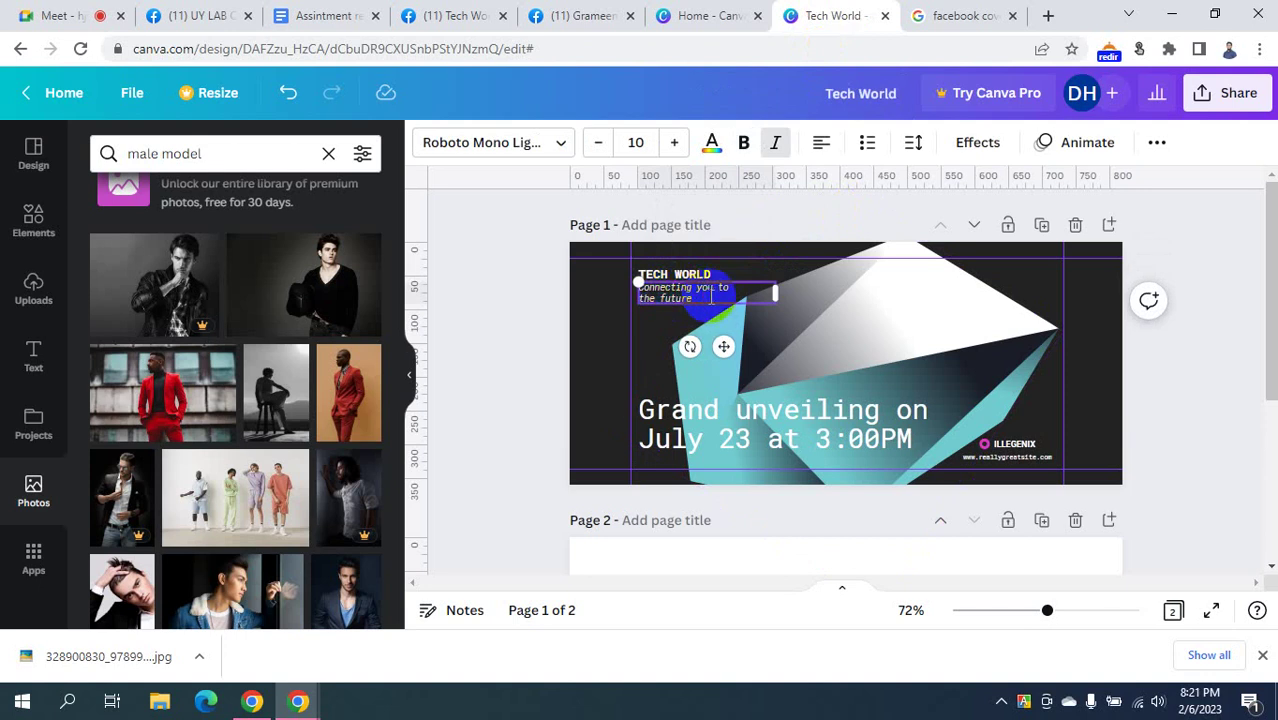
left_click_drag(711, 297, 633, 287)
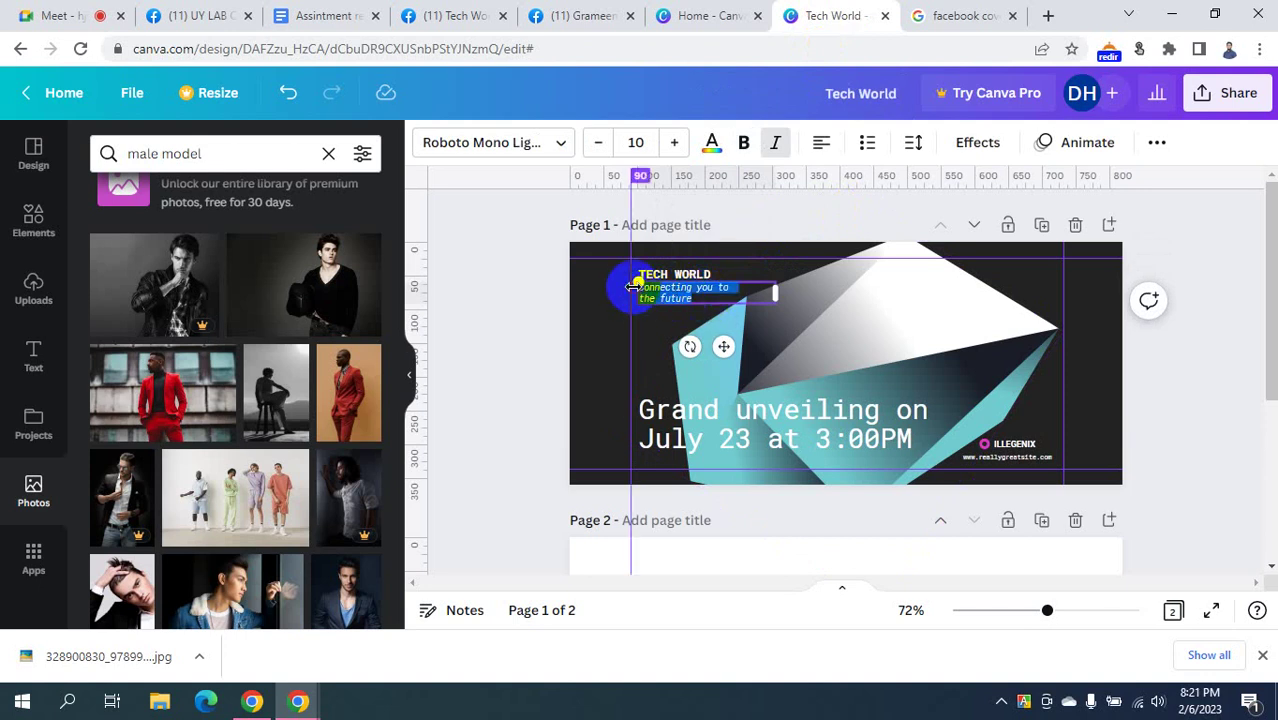
type("Future Technology")
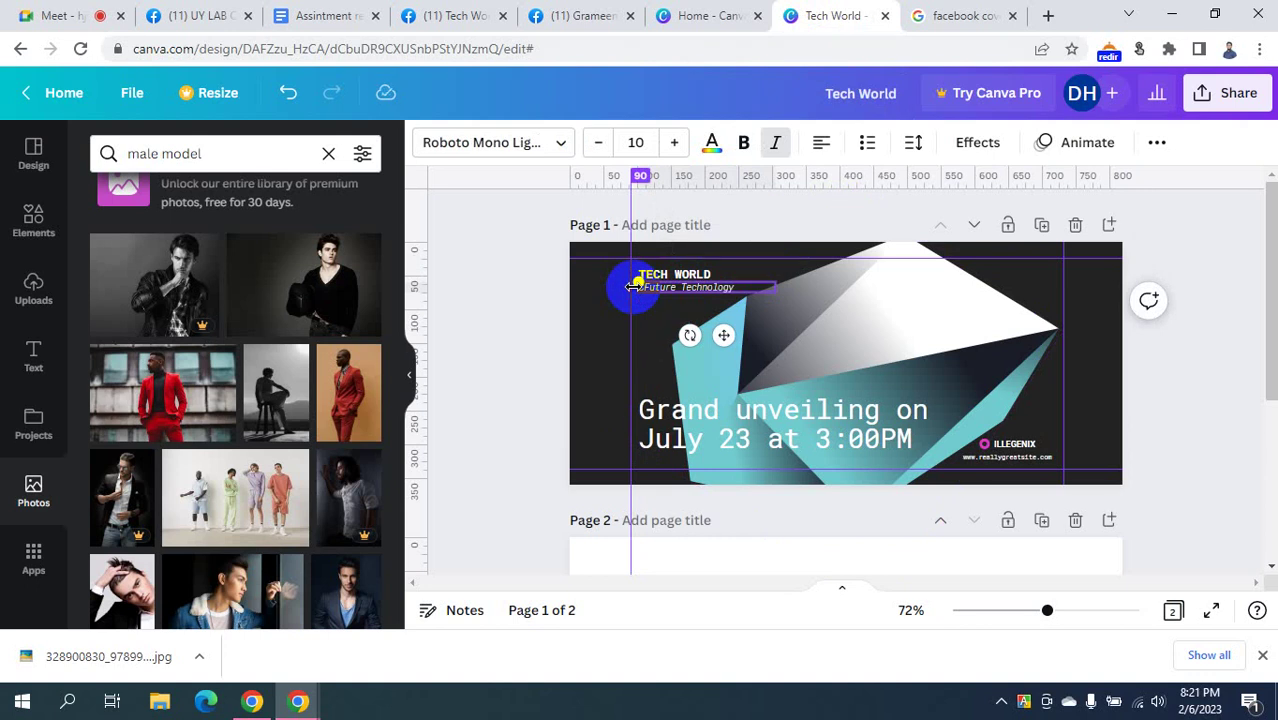
left_click(840, 366)
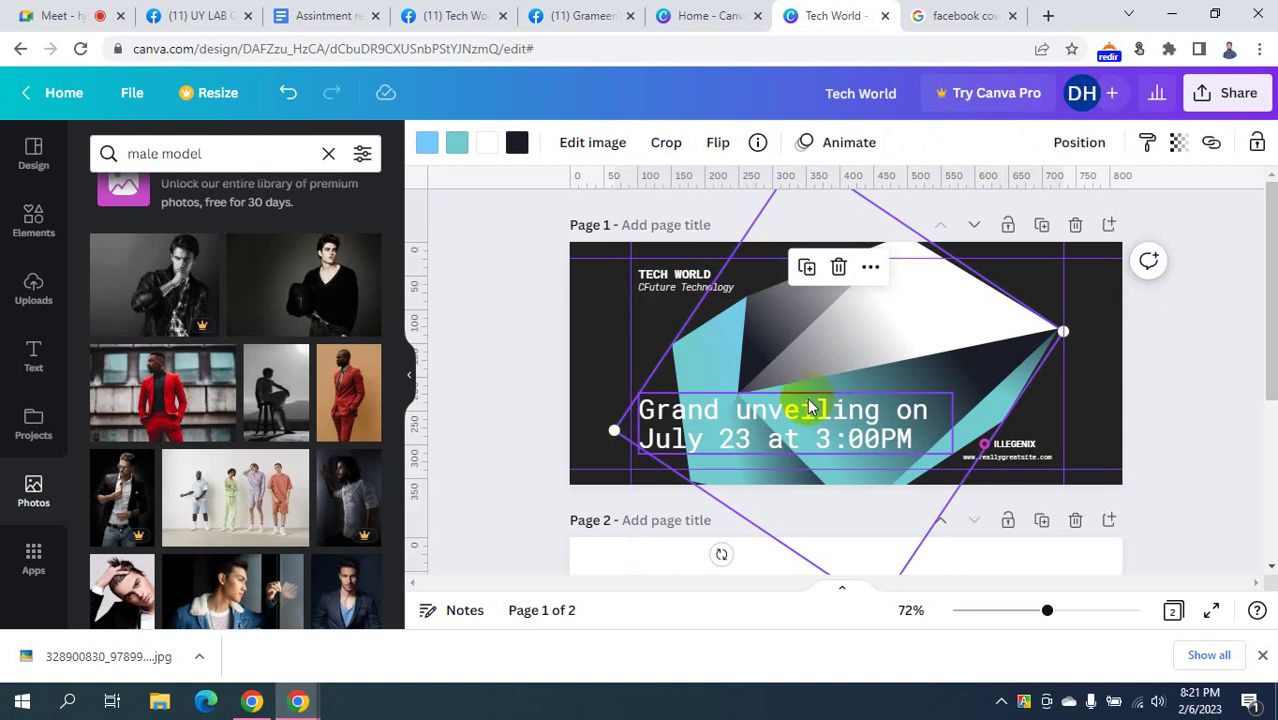
- Replace 'Grand unveiling on' in the main text with 'Coming on...'
left_click(750, 432)
left_click(752, 430)
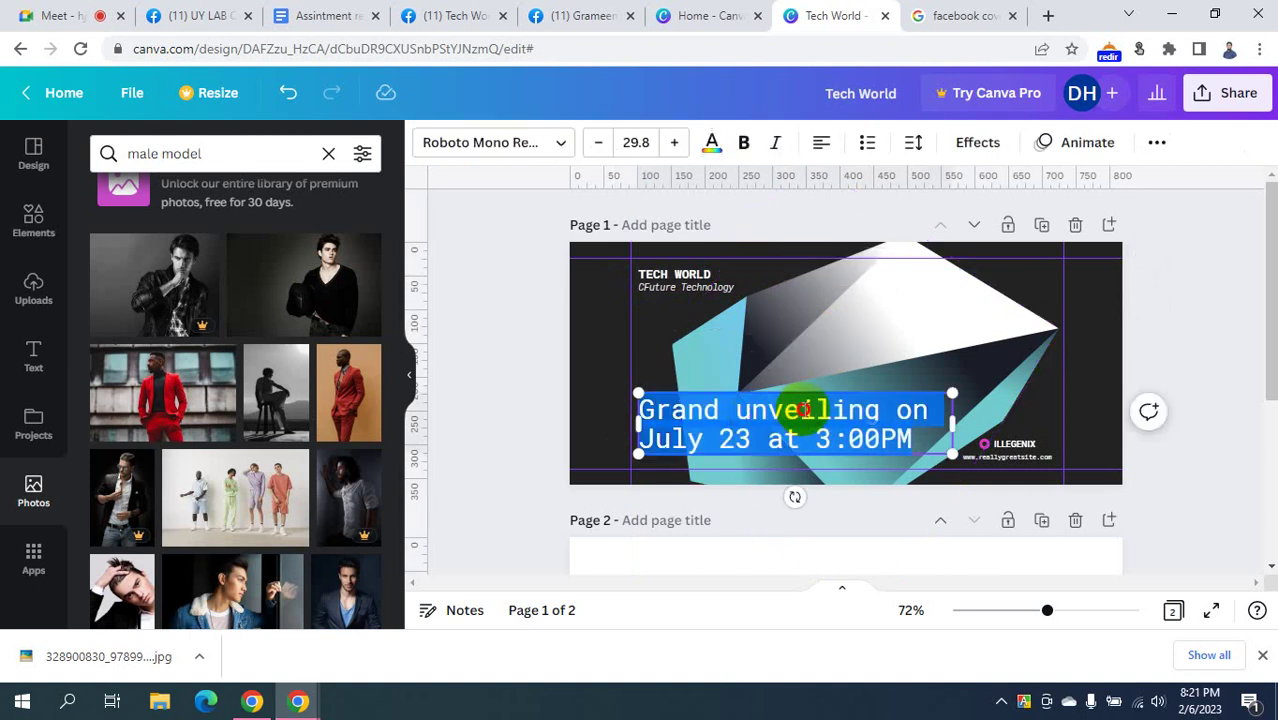
left_click(922, 410)
left_click_drag(922, 410, 648, 409)
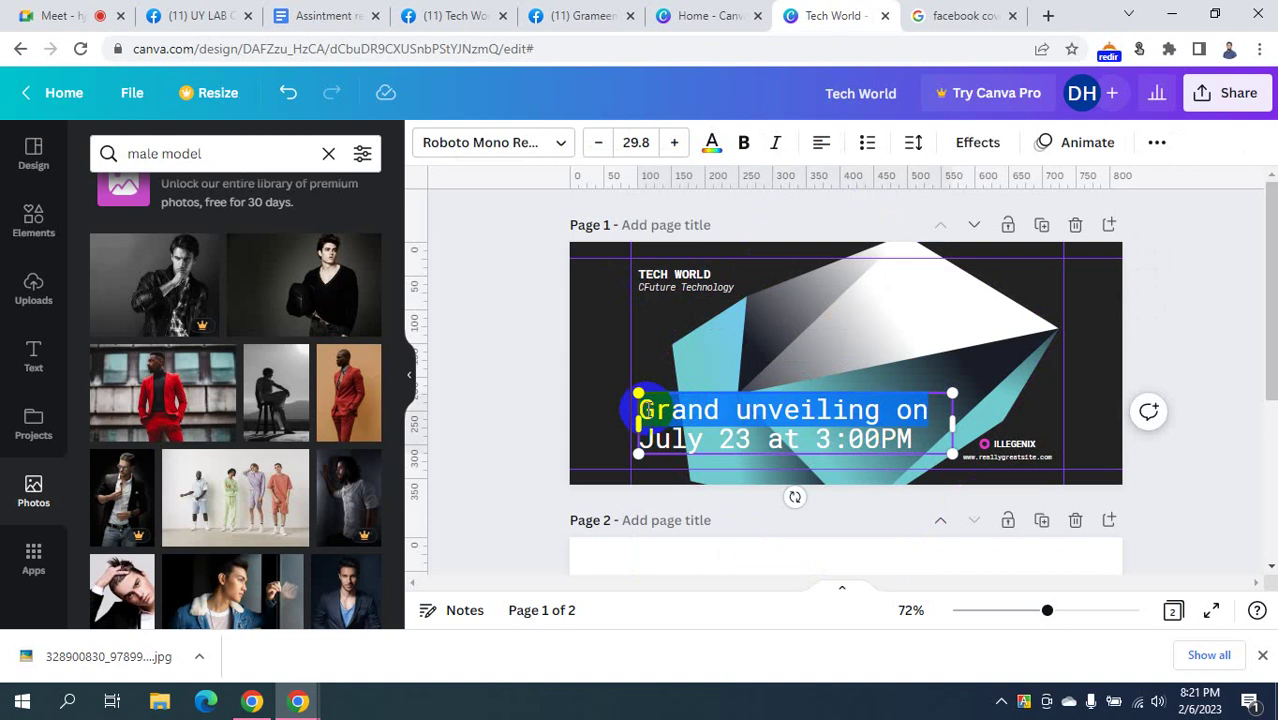
type("Com July 23 at")
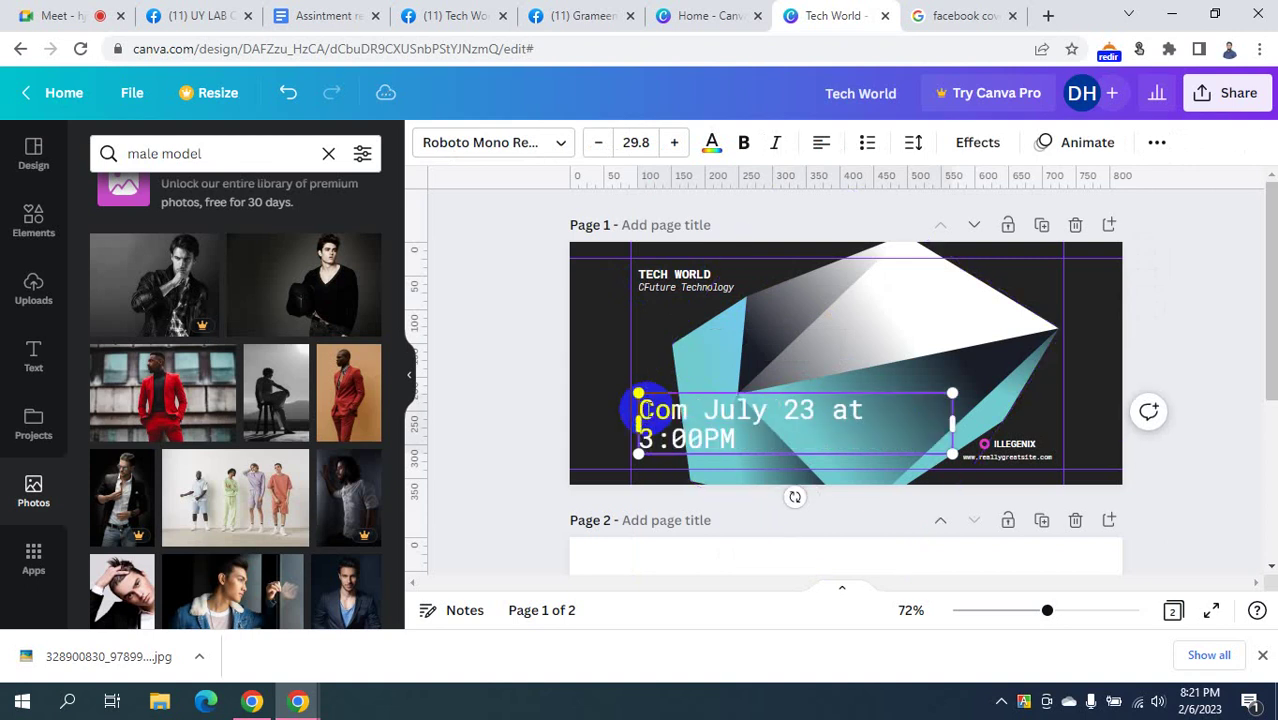
type("ein")
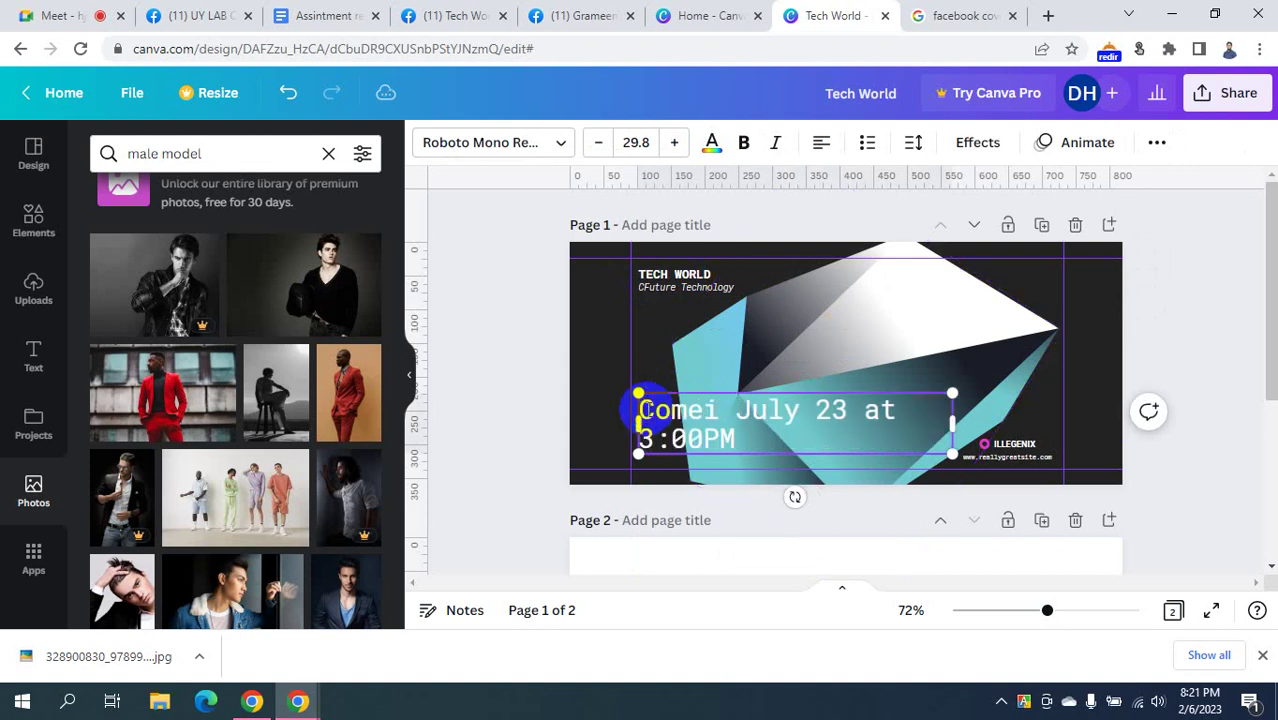
key("BackSpace")
key("BackSpace")
key("BackSpace")
type("ing on...")
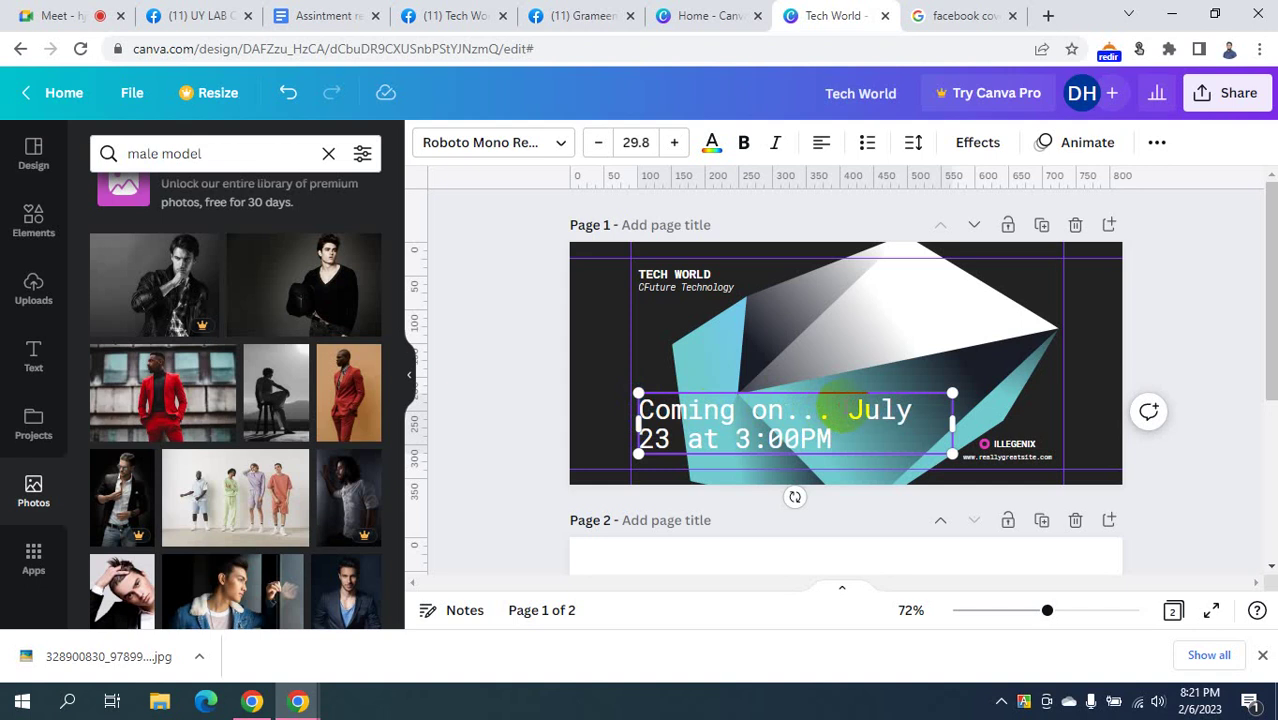
- Break 'July 23 at 3:00PM' onto its own second line
left_click(835, 405)
key("Return")
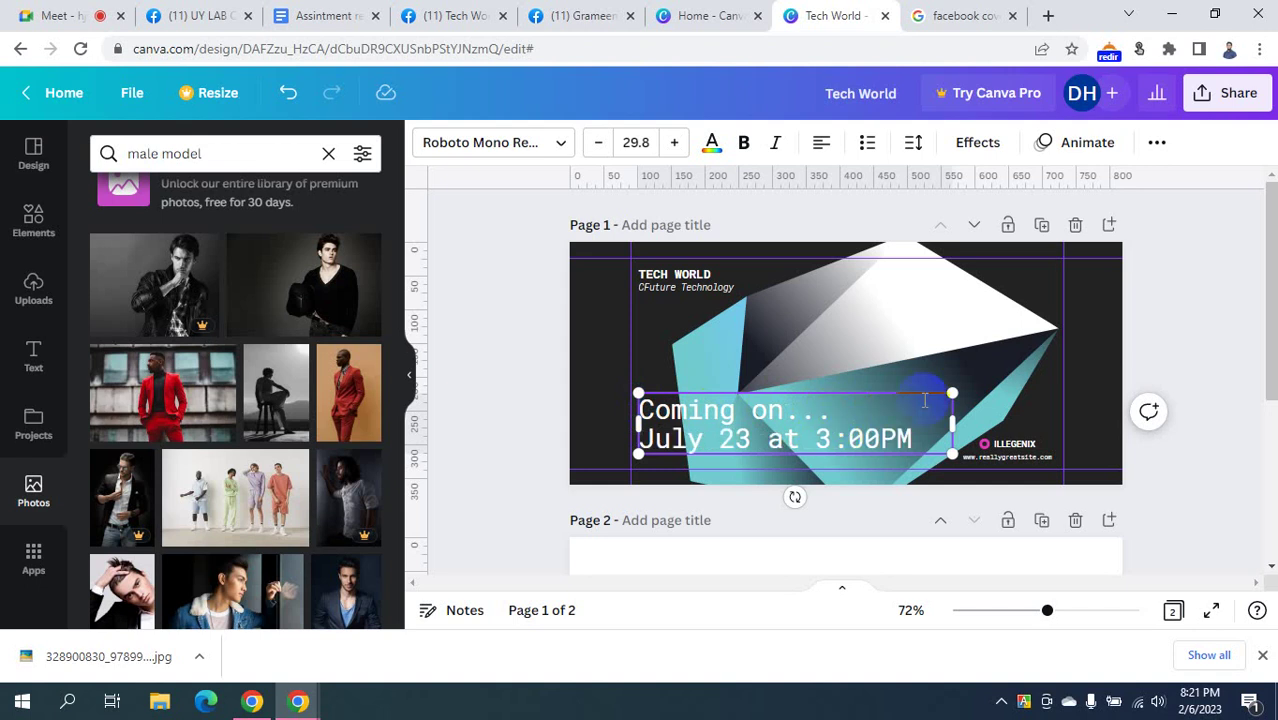
left_click(901, 313)
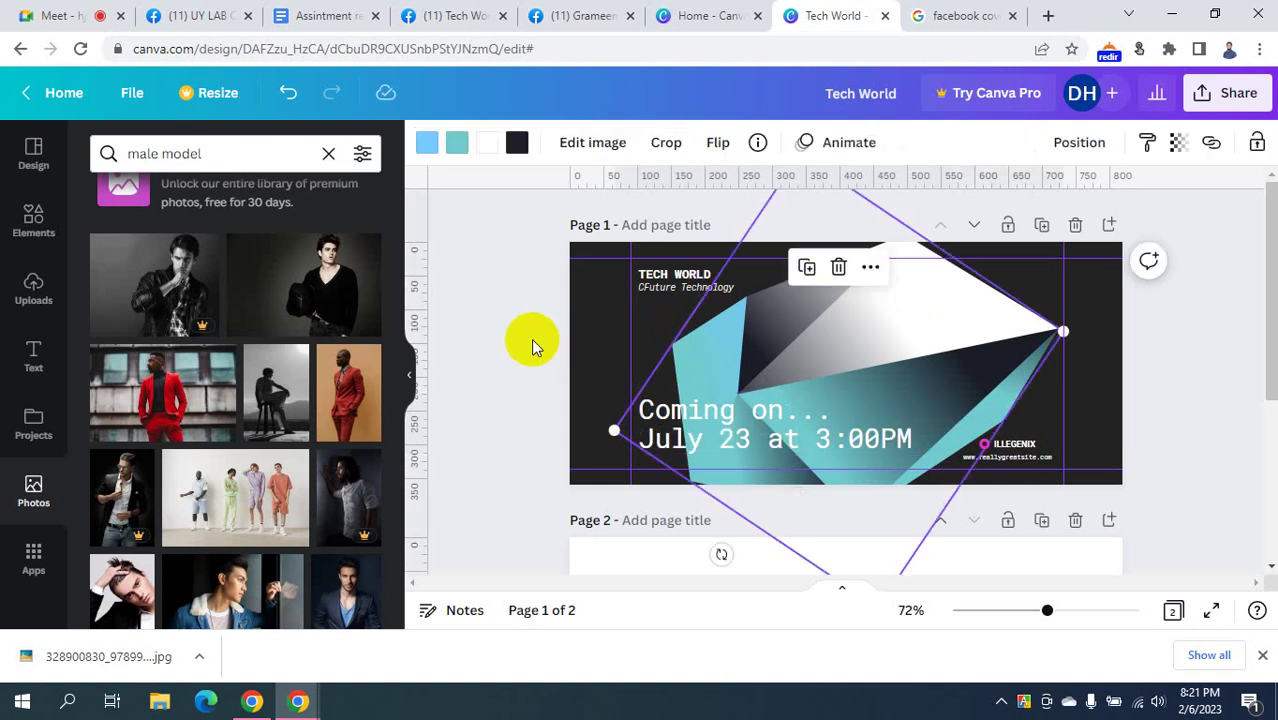
left_click(633, 285)
- Correct the subtitle to 'Future Technology' and undo the accidental black background deletion
left_click(650, 286)
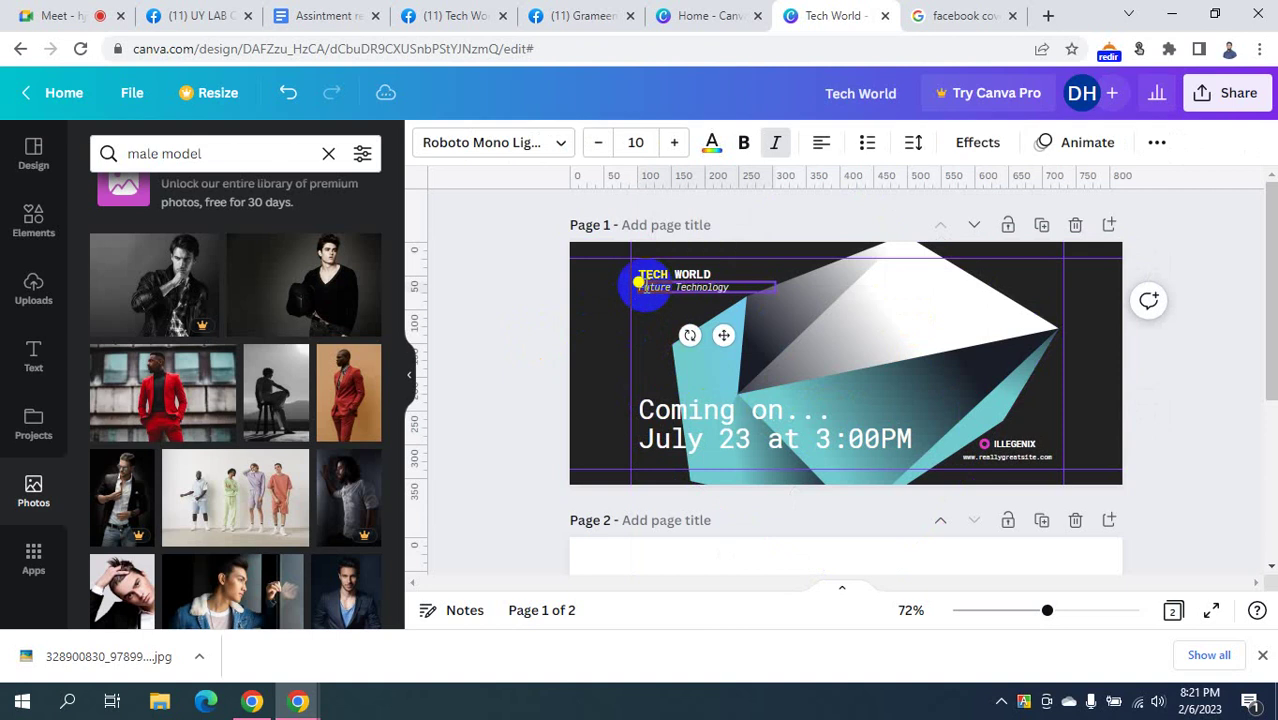
left_click(499, 346)
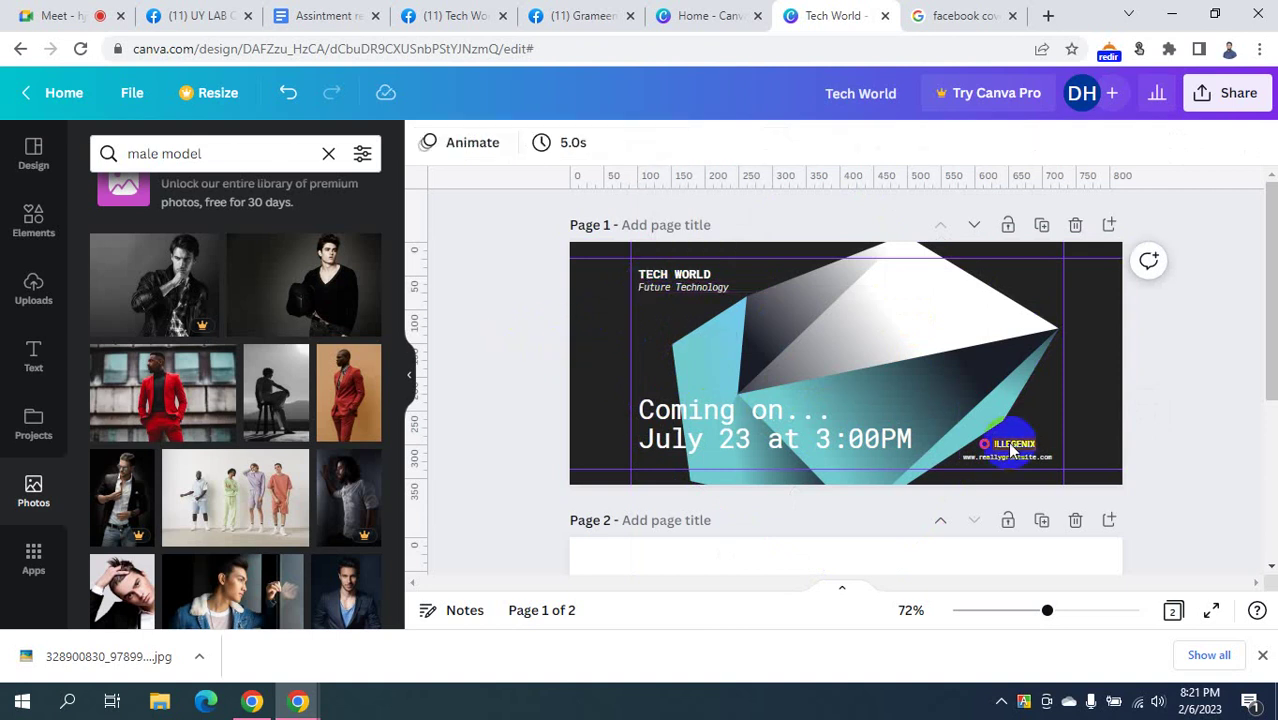
left_click(1012, 450)
left_click(1010, 447)
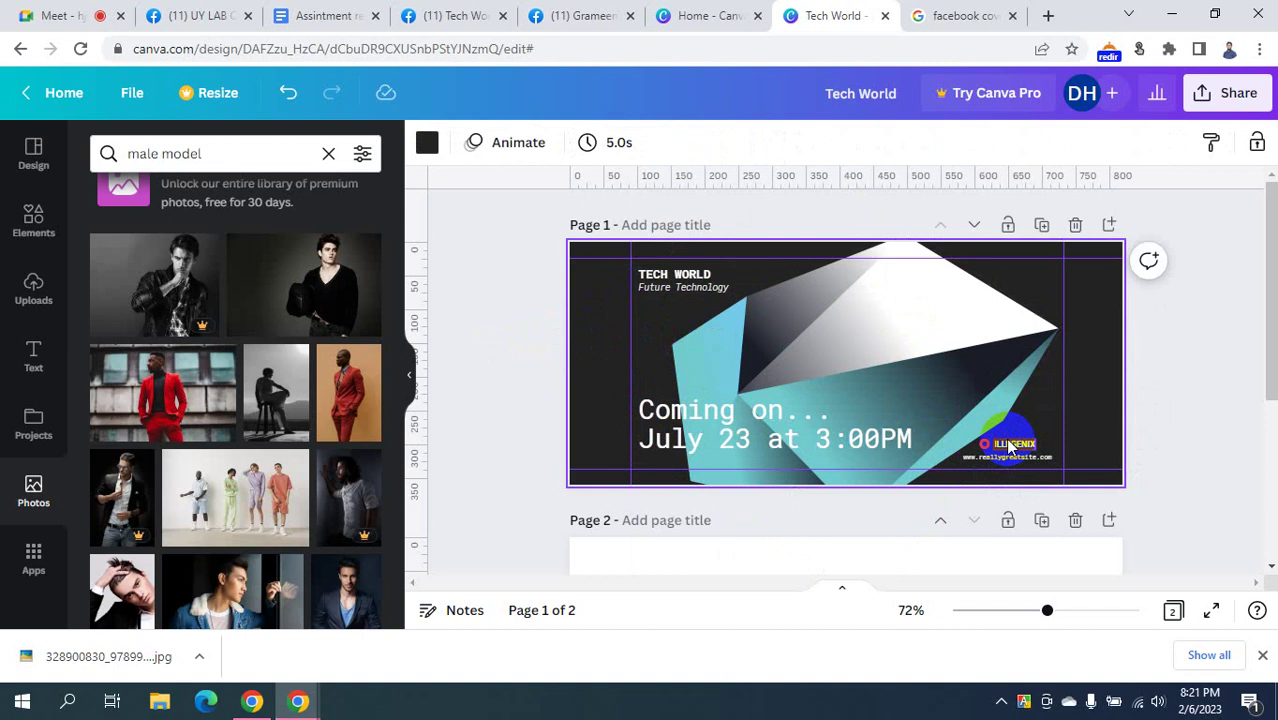
key("Delete")
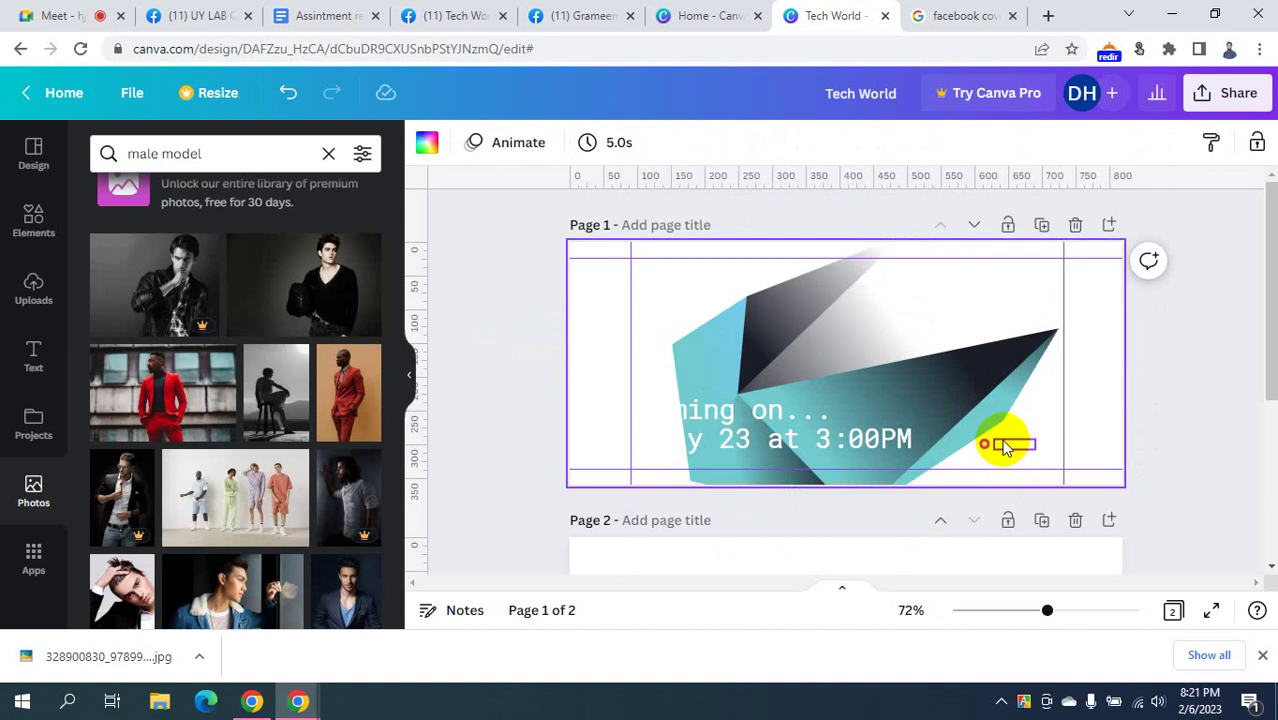
key("ctrl+z")
- Check the tech icon on Page 2, visit the Canva home page, then reopen the Tech World design
scroll(1150, 465, "down", 3)
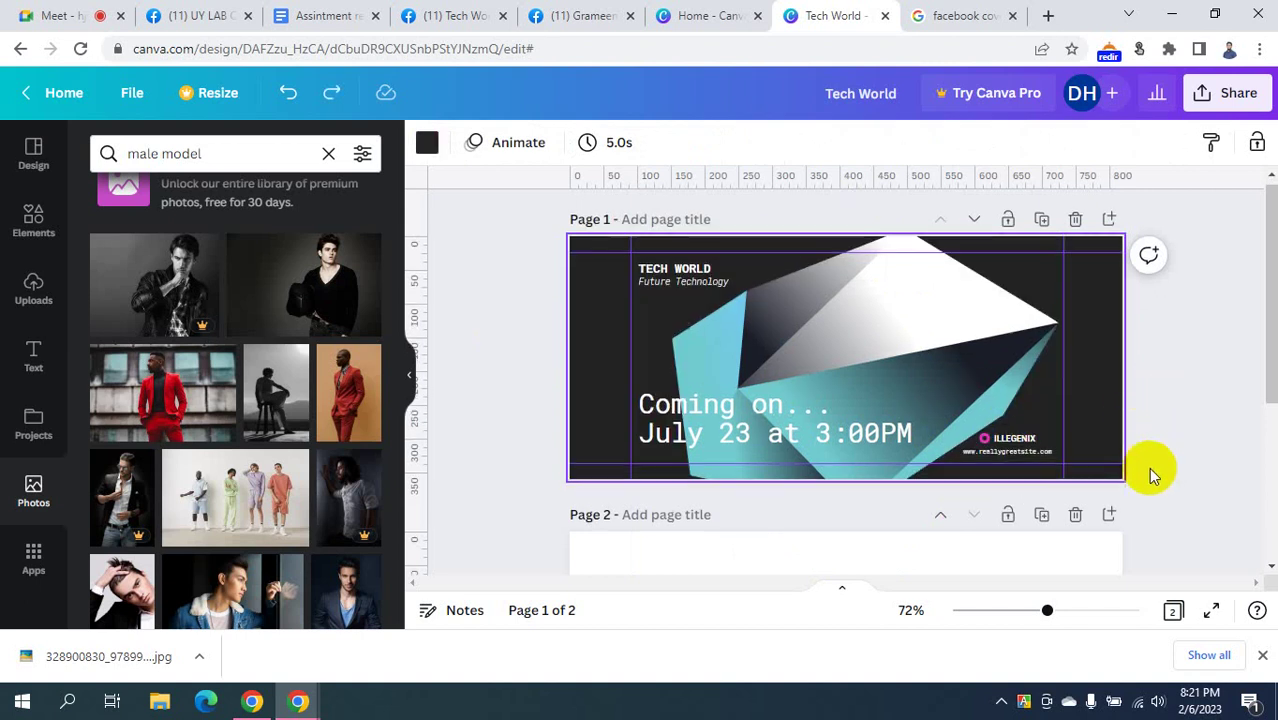
left_click(838, 381)
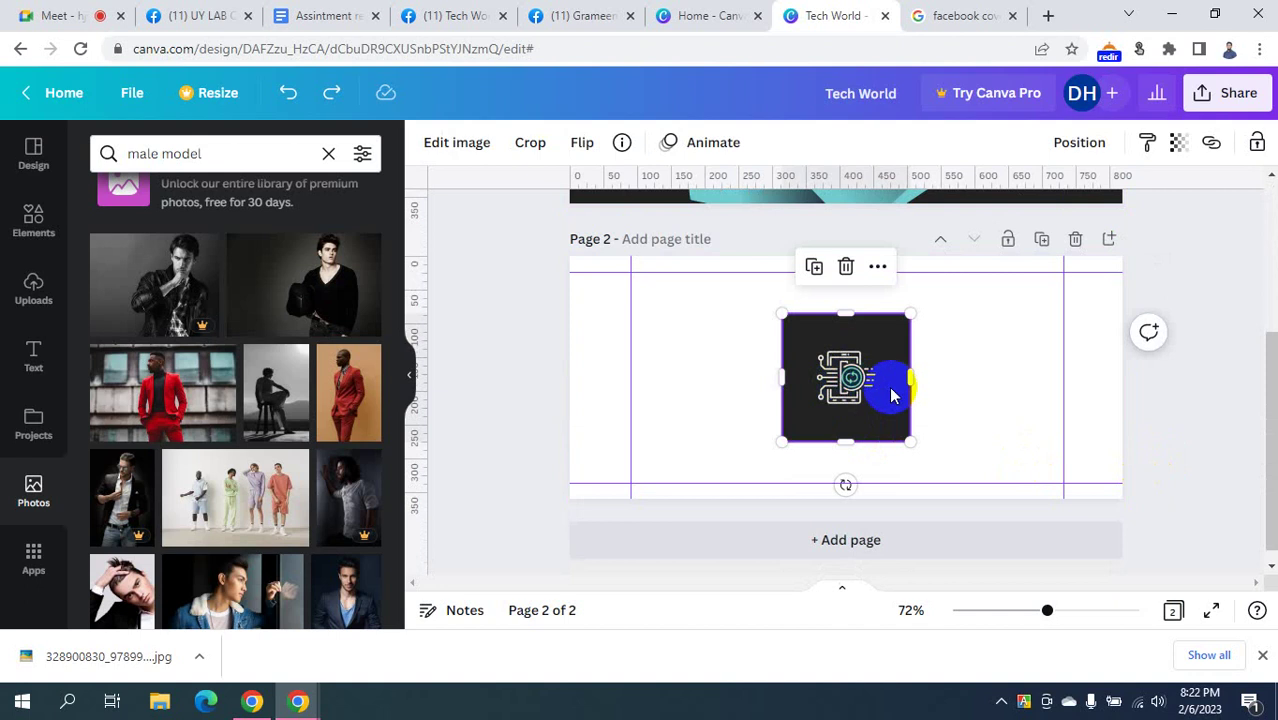
left_click(716, 8)
scroll(590, 400, "down", 4)
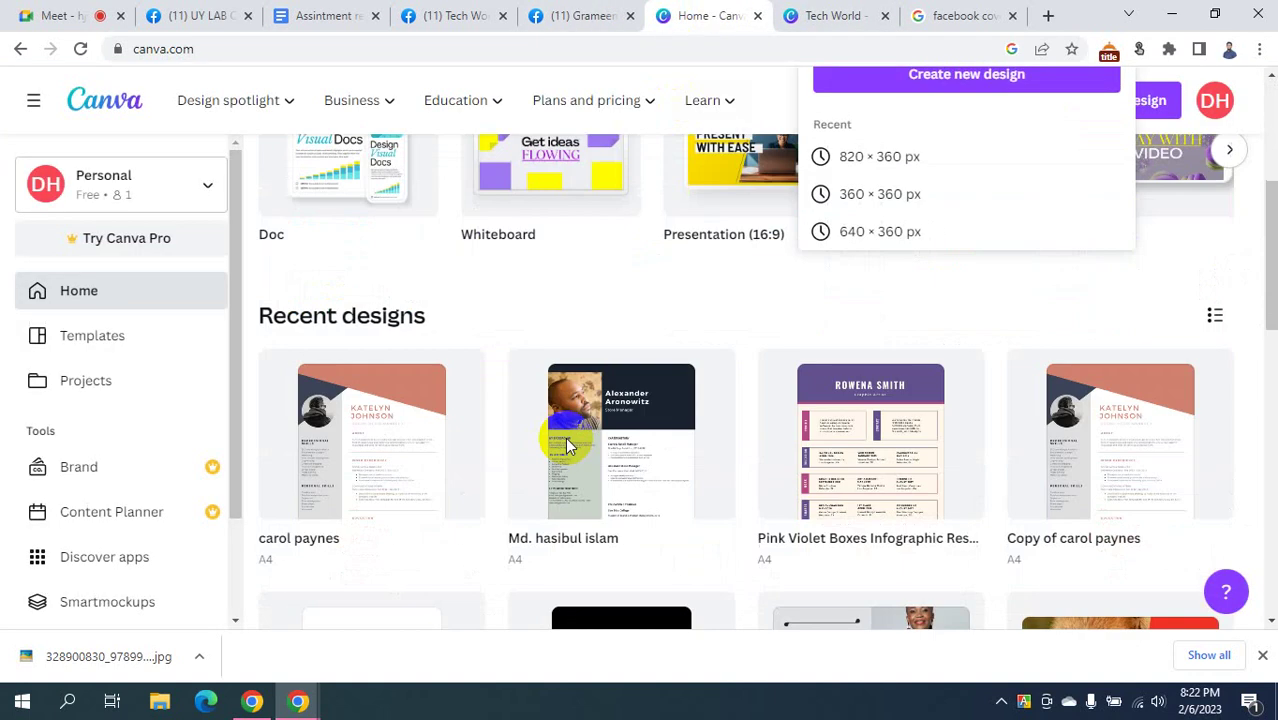
scroll(562, 442, "up", 5)
left_click(830, 15)
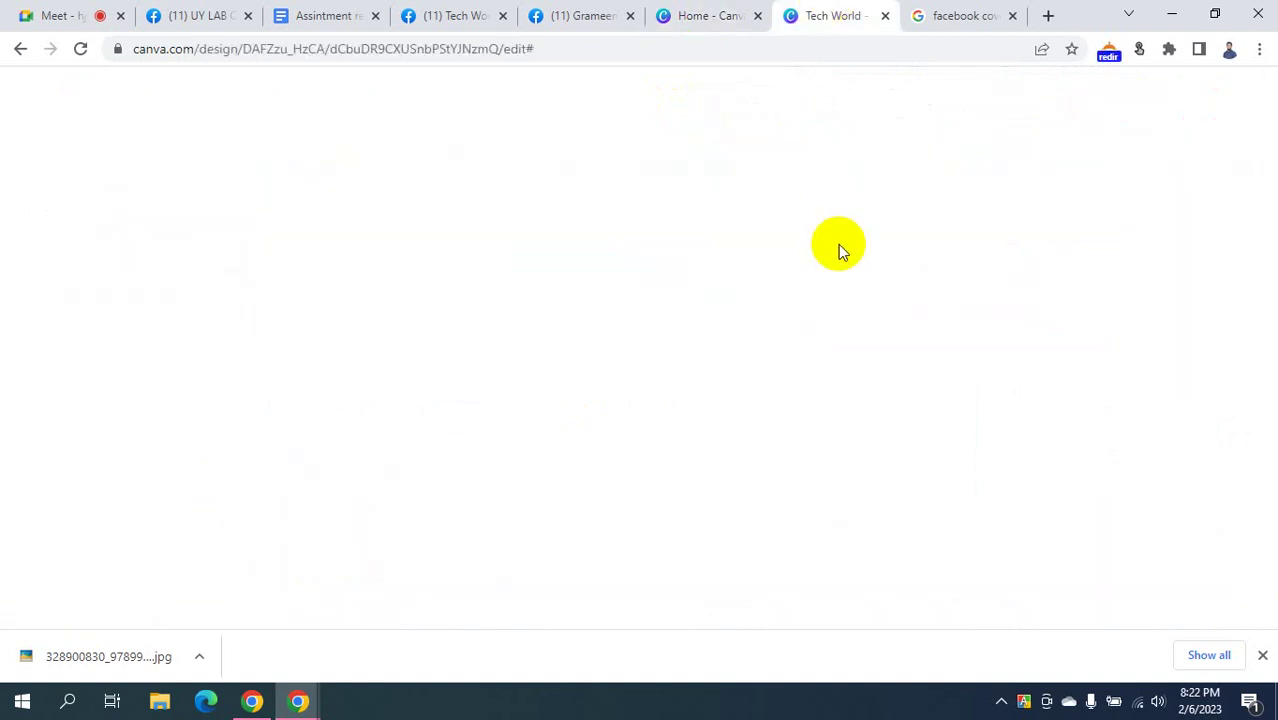
scroll(901, 308, "up", 3)
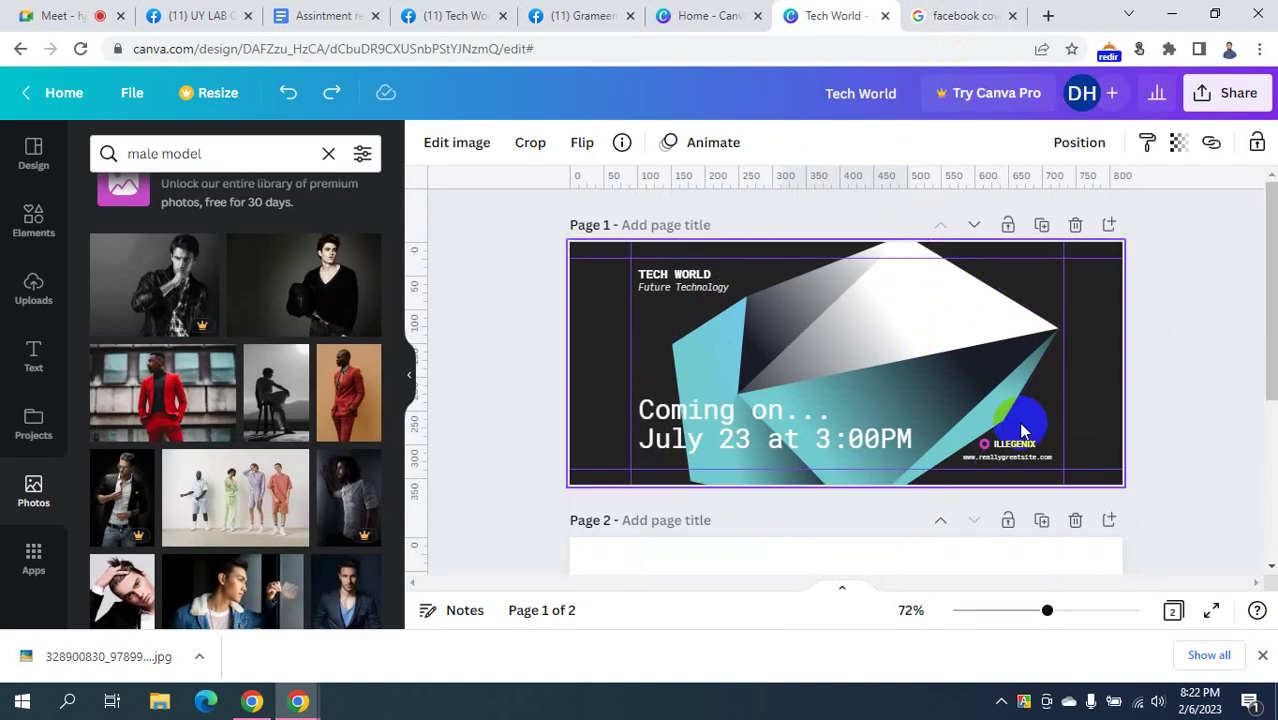
- Delete the ILLEGENIX logo text from page 1
left_click(1018, 450)
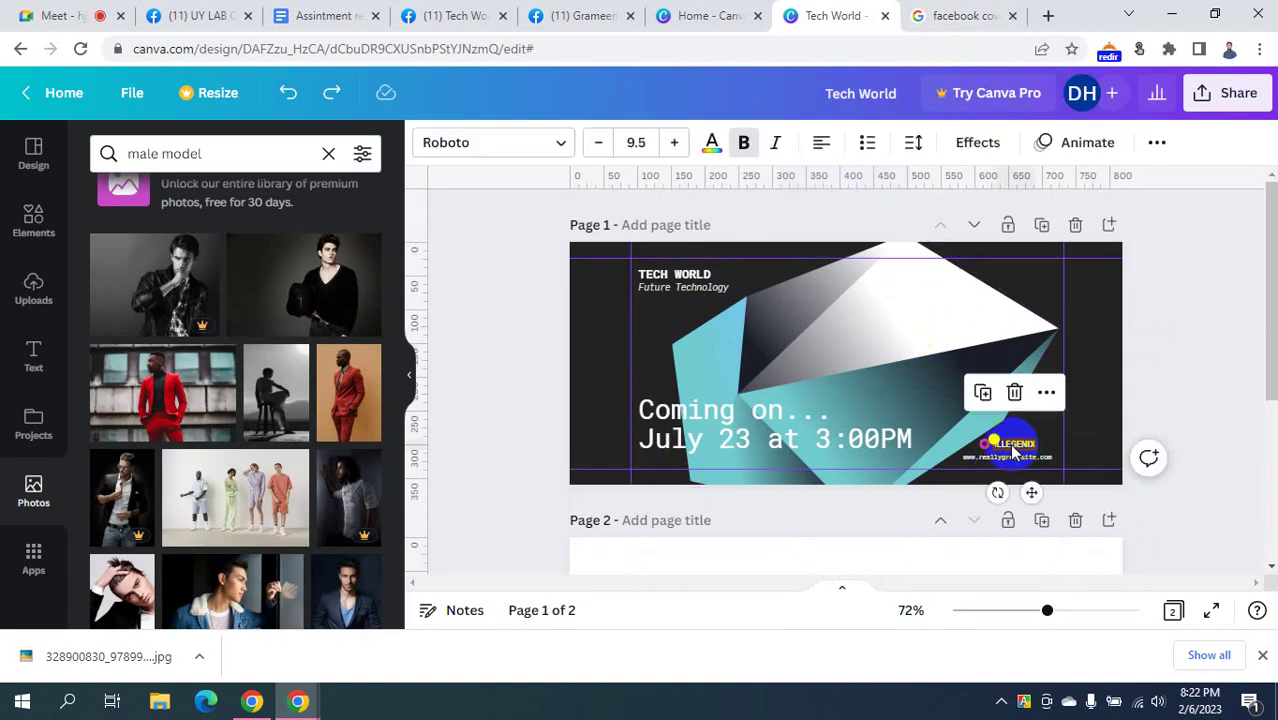
key("Delete")
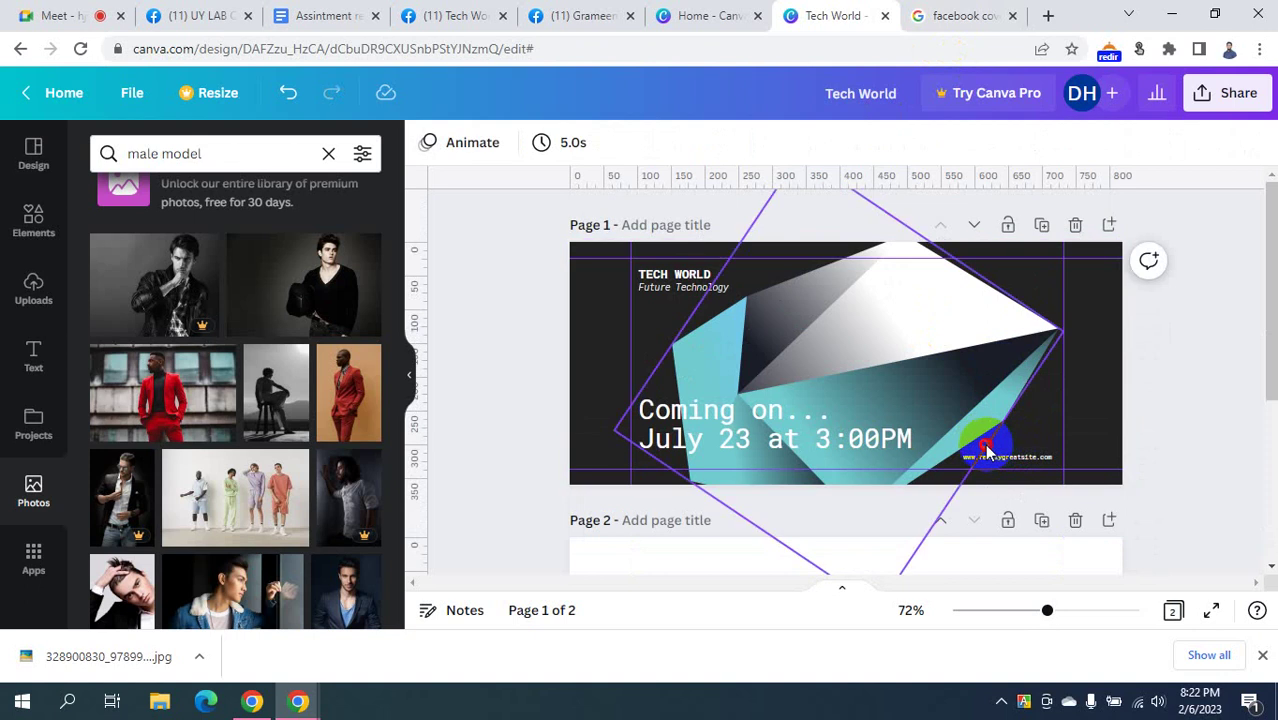
left_click(984, 444)
left_click(986, 441)
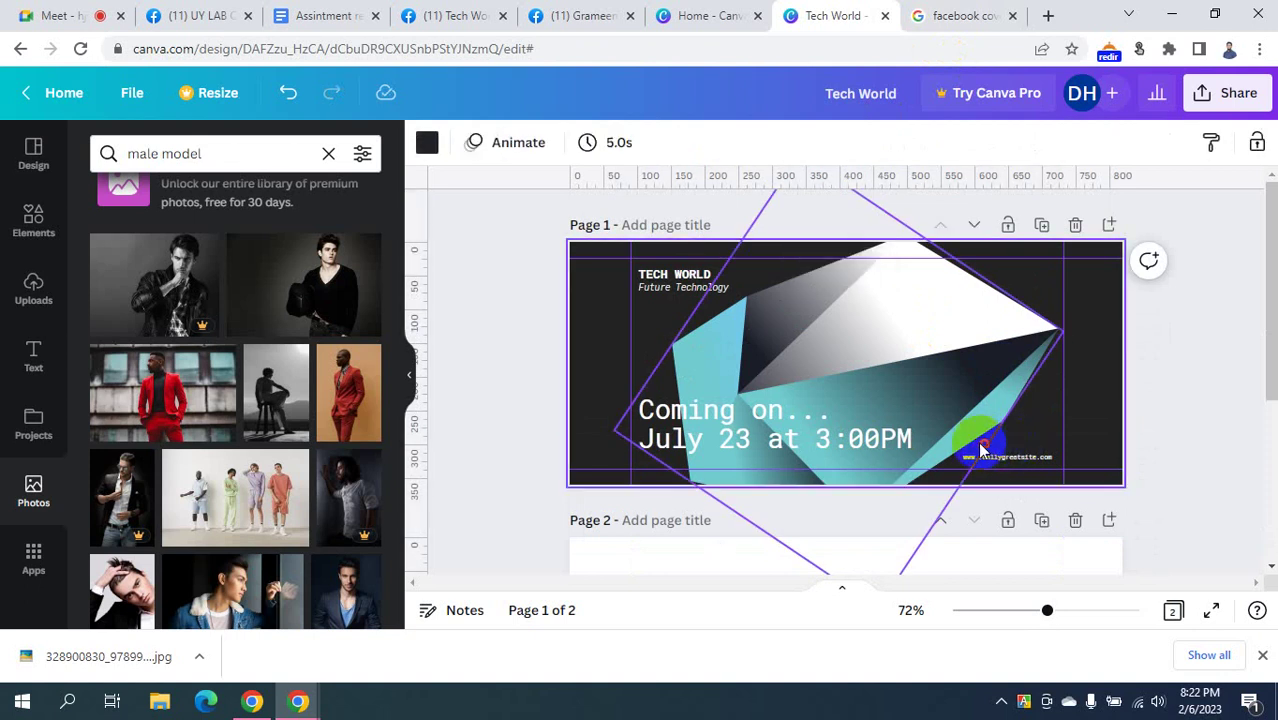
- Pull the crystal shape's right point inward and adjust the right vertical guide
left_click(1005, 372)
left_click_drag(1063, 331, 1000, 335)
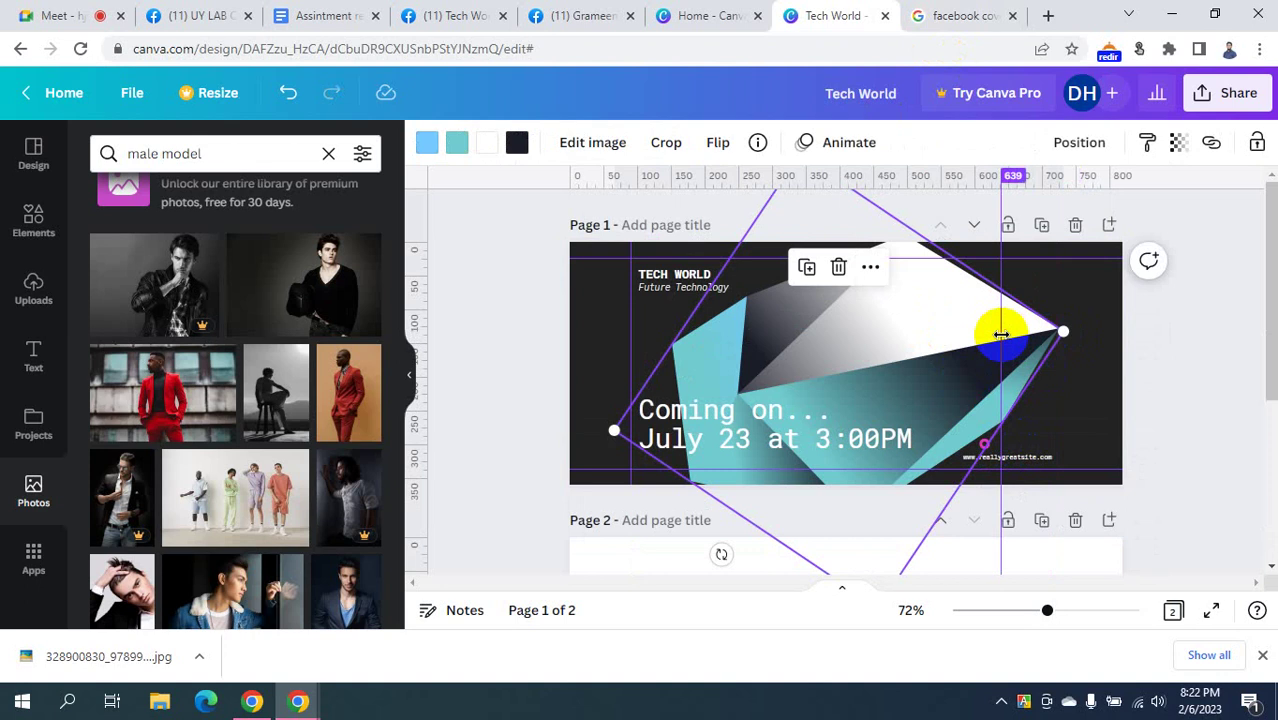
left_click(1060, 325)
left_click(1055, 338)
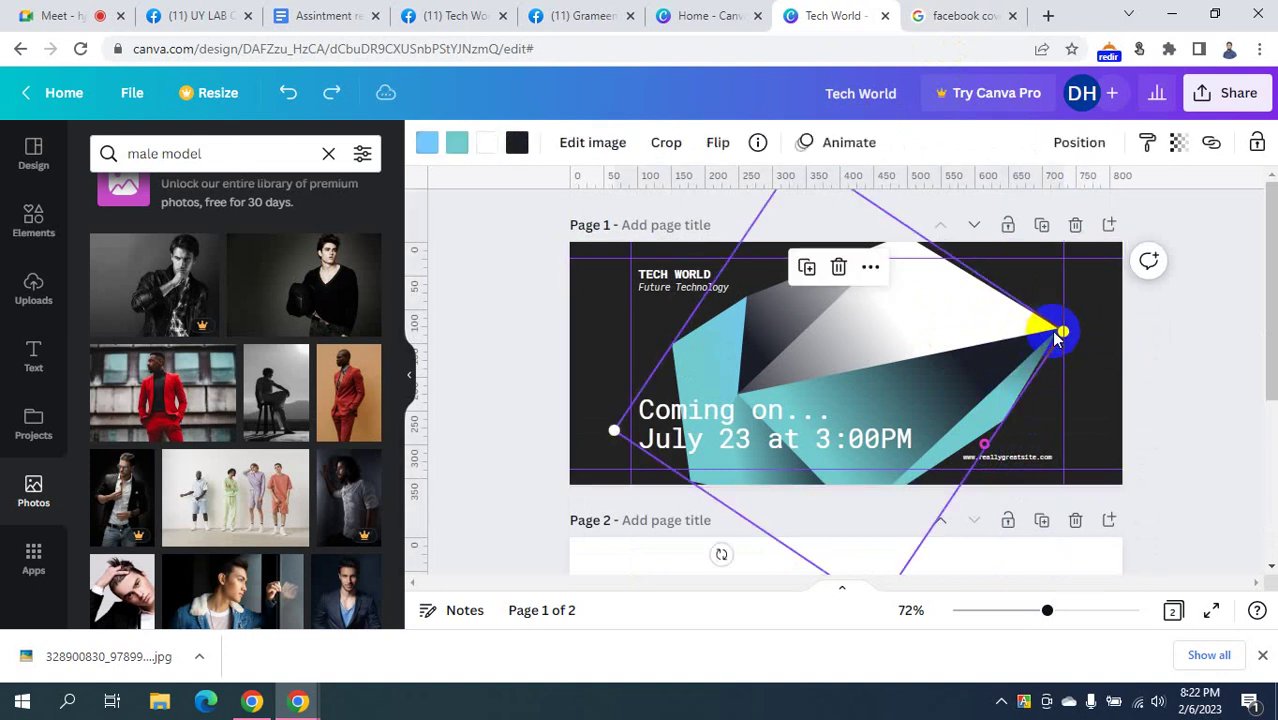
left_click_drag(1062, 332, 1008, 340)
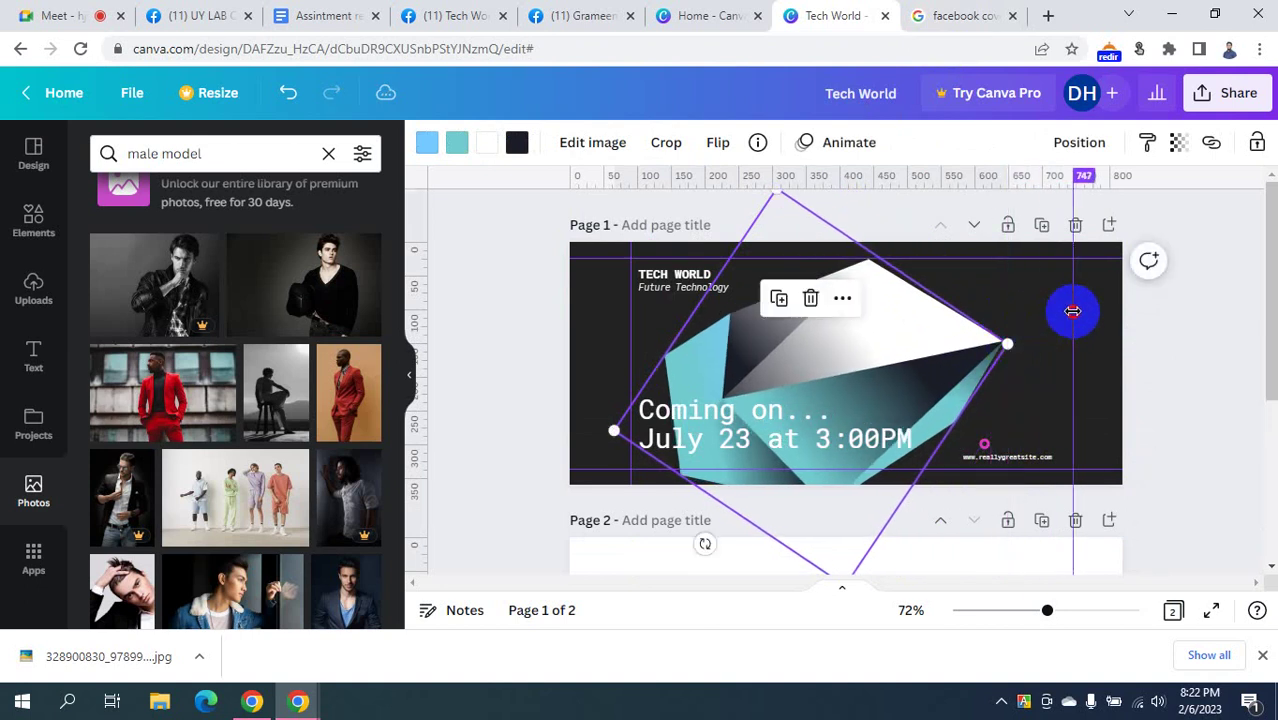
left_click_drag(1072, 311, 1064, 310)
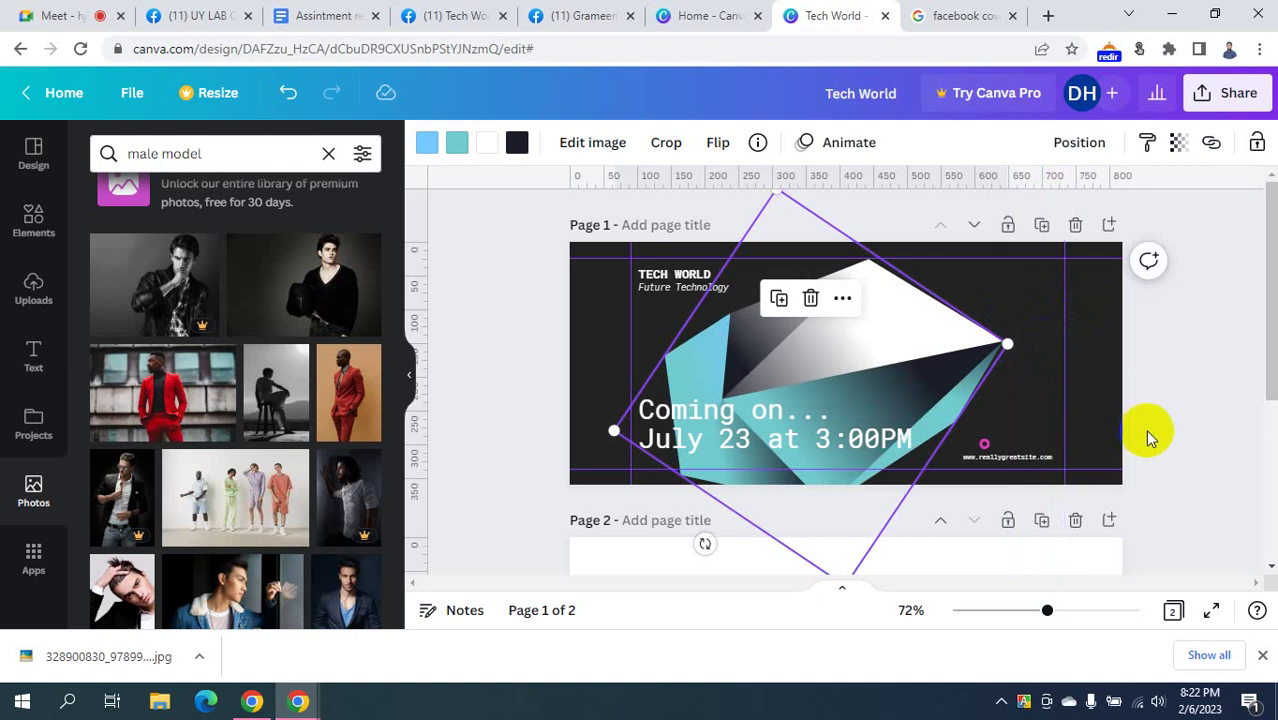
left_click(981, 441)
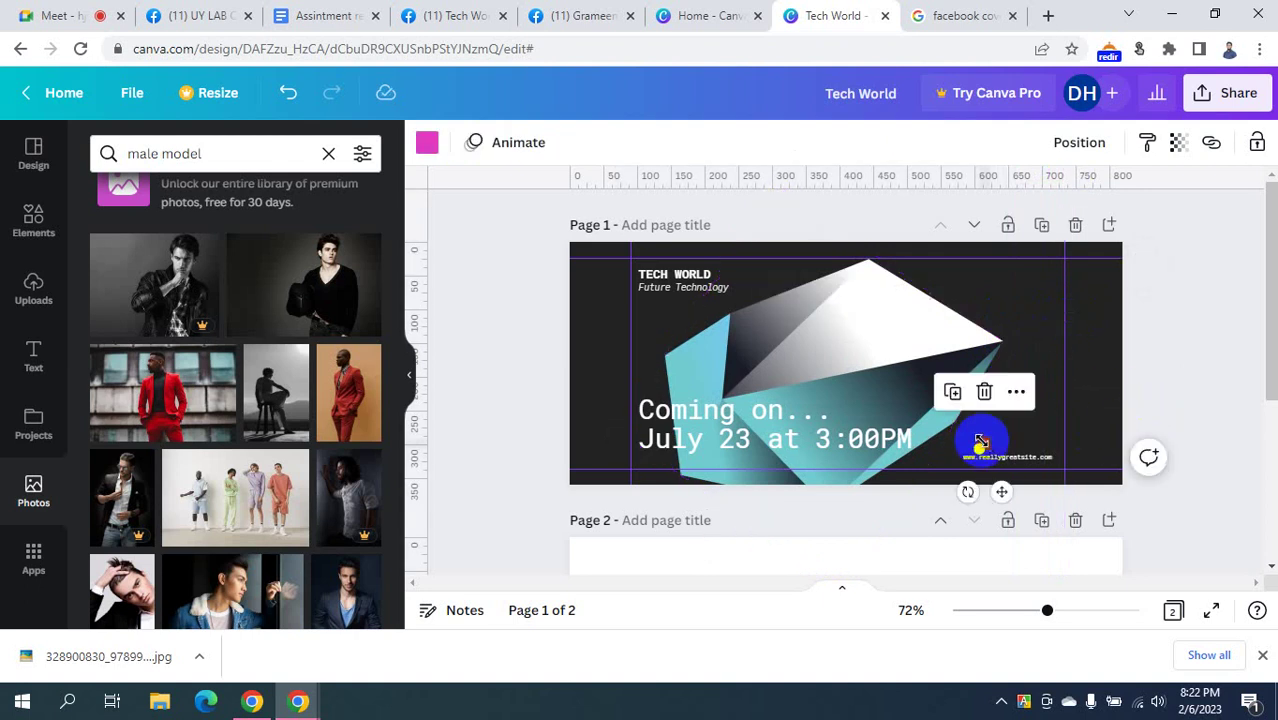
- Paste a small copy of page 2's tech icon into page 1's top-right corner, 66 high
left_click_drag(981, 441, 864, 483)
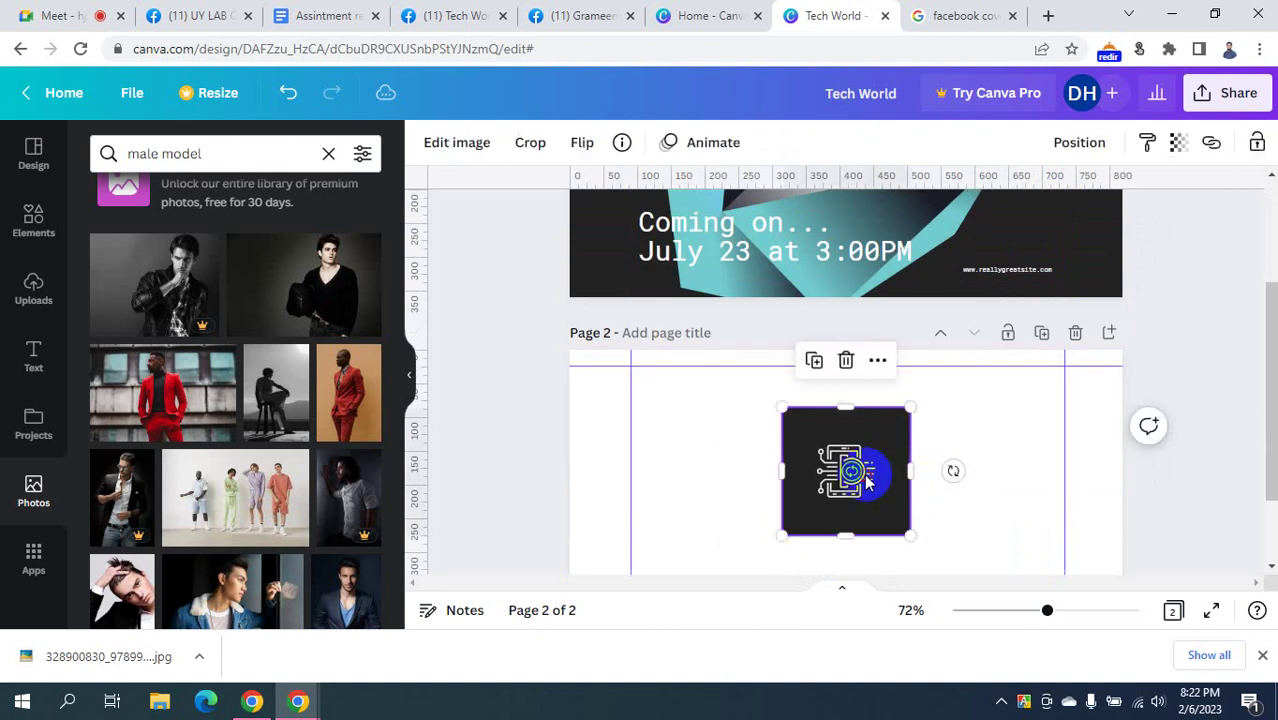
scroll(870, 470, "up", 3)
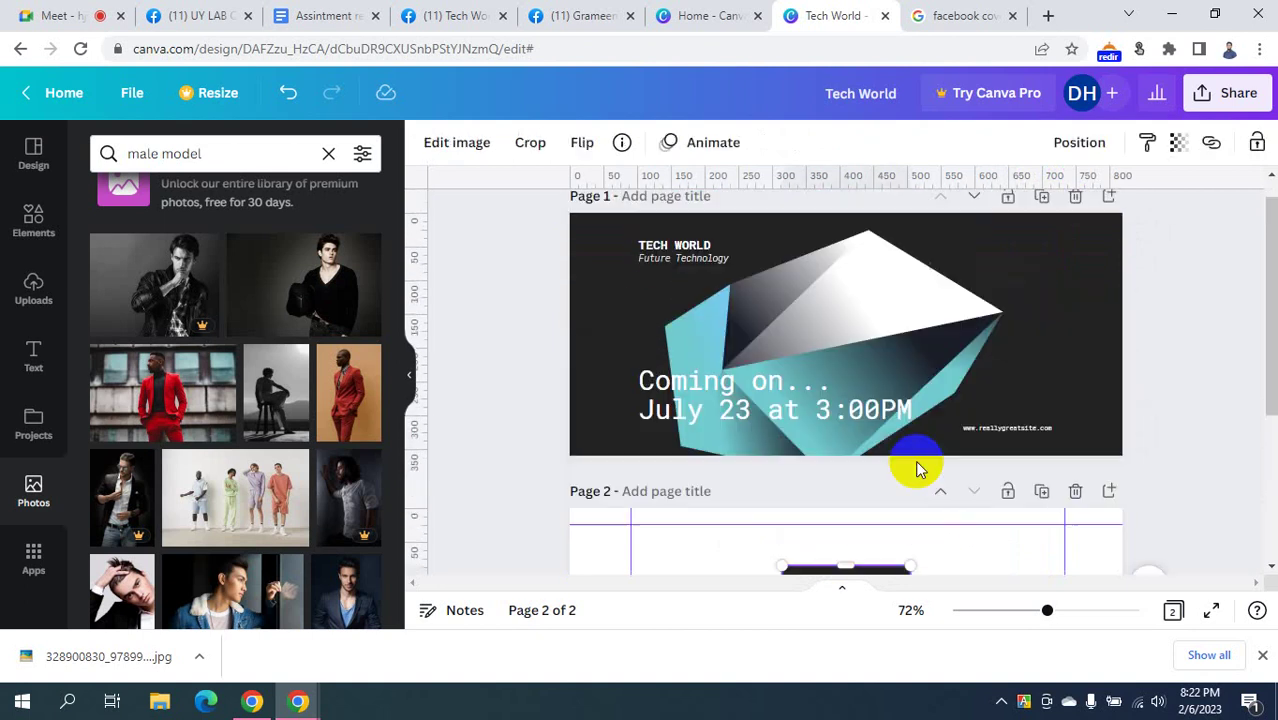
left_click(1004, 423)
key("ctrl+v")
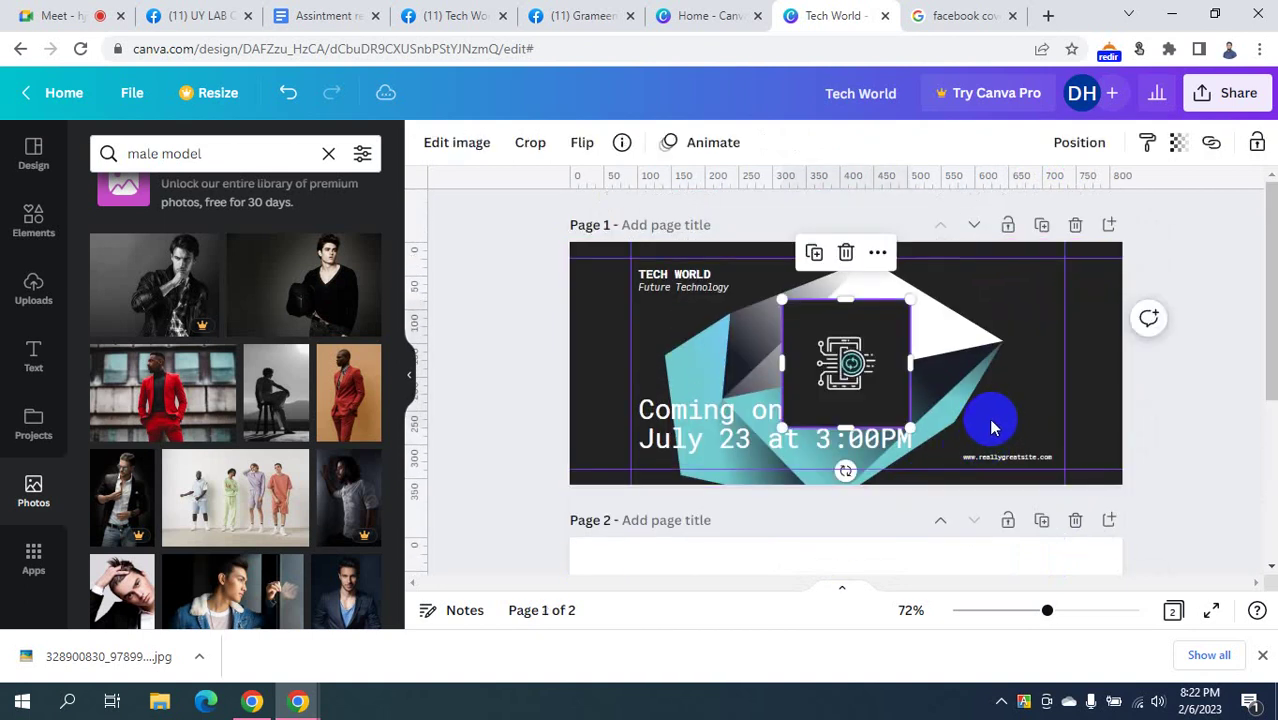
left_click_drag(783, 304, 1004, 422)
left_click(1105, 430)
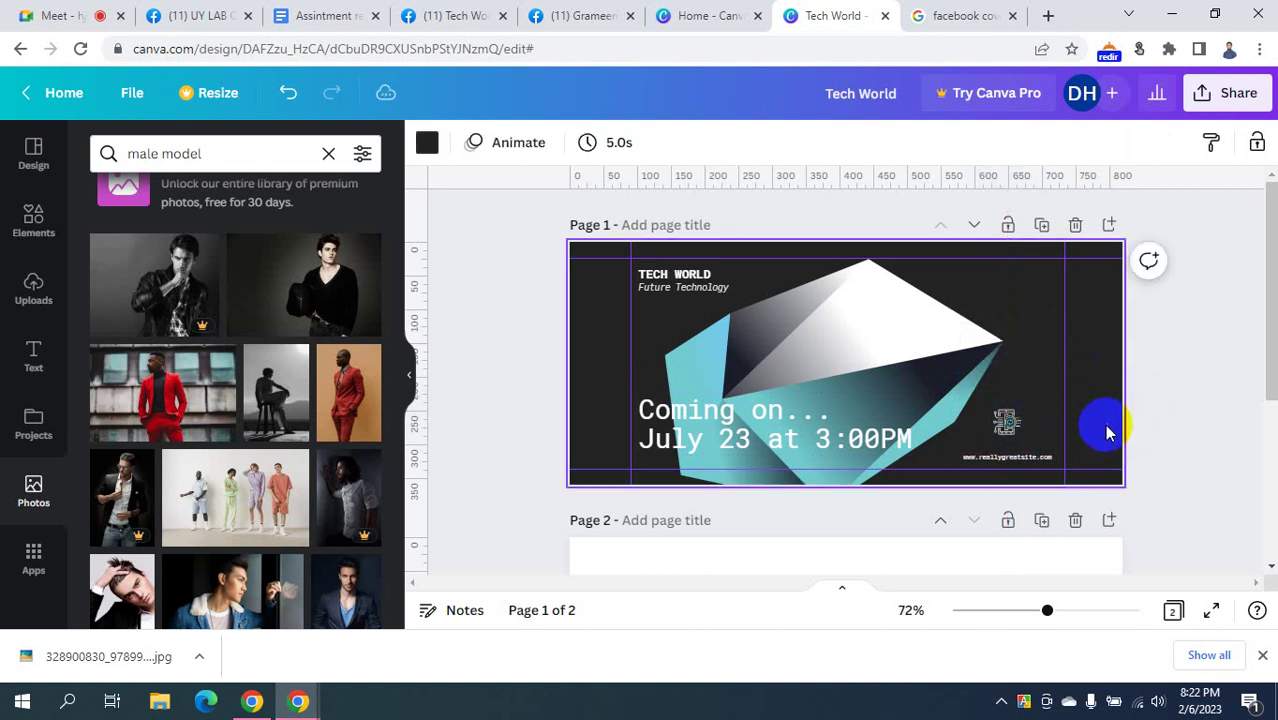
left_click(1007, 426)
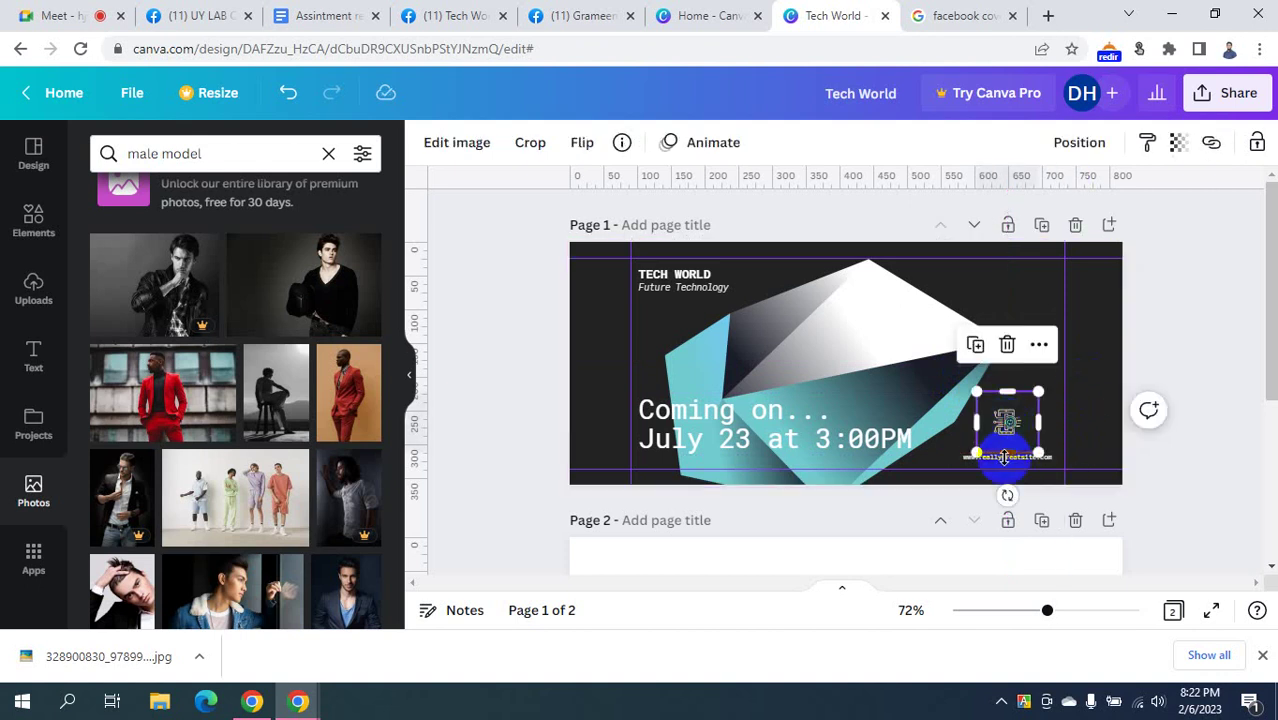
left_click_drag(1007, 446, 1030, 286)
left_click(1095, 393)
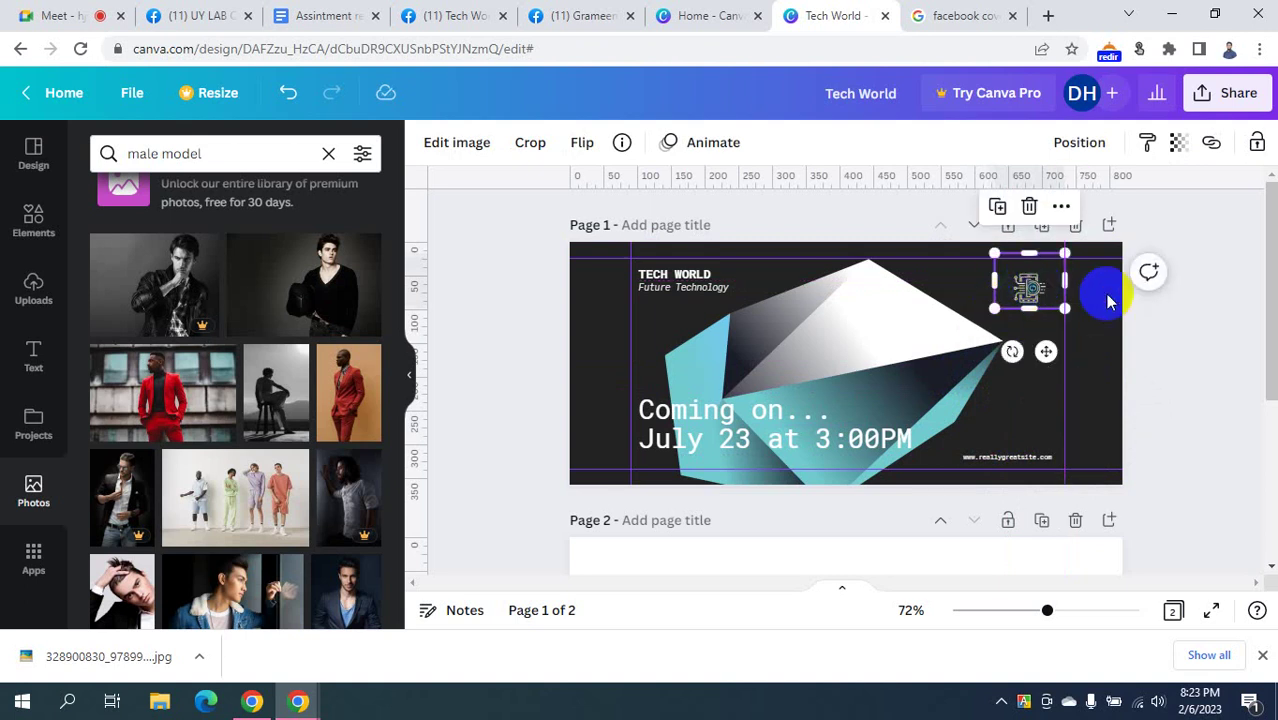
- Enlarge the crystal shape toward the upper right and open the sharing options
left_click(977, 366)
left_click_drag(977, 366, 1051, 333)
left_click(1171, 330)
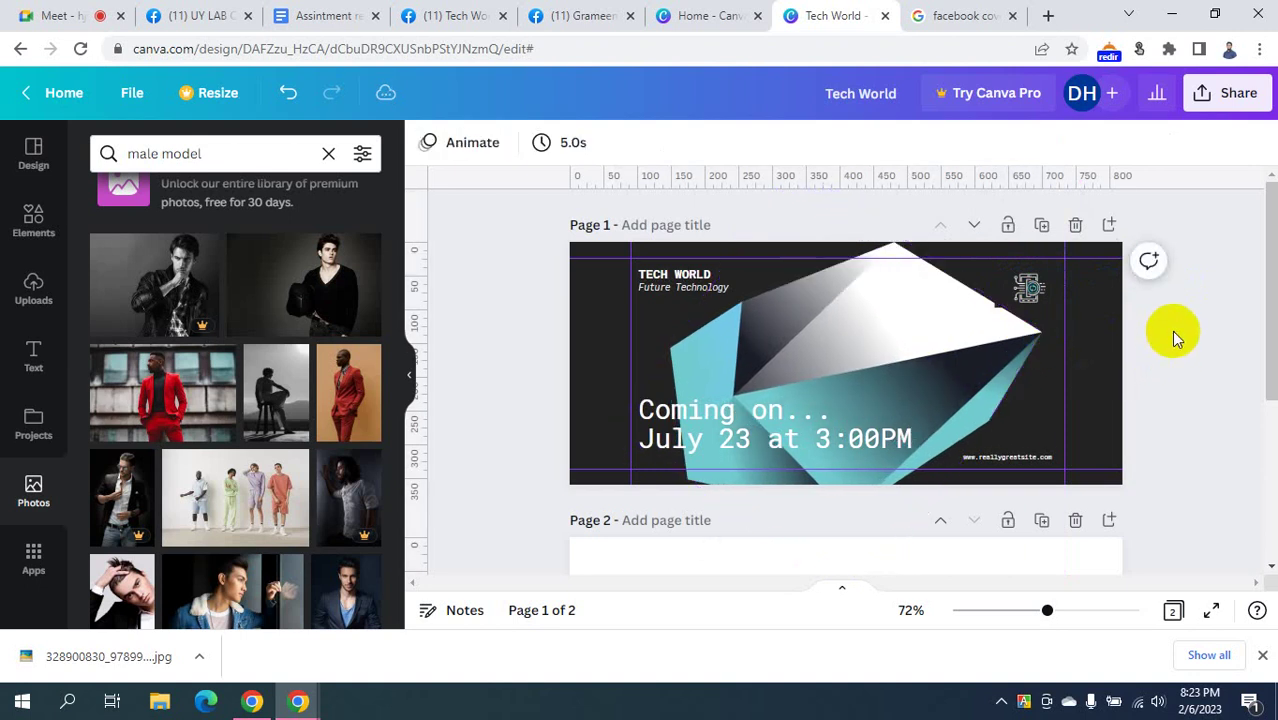
left_click(1000, 453)
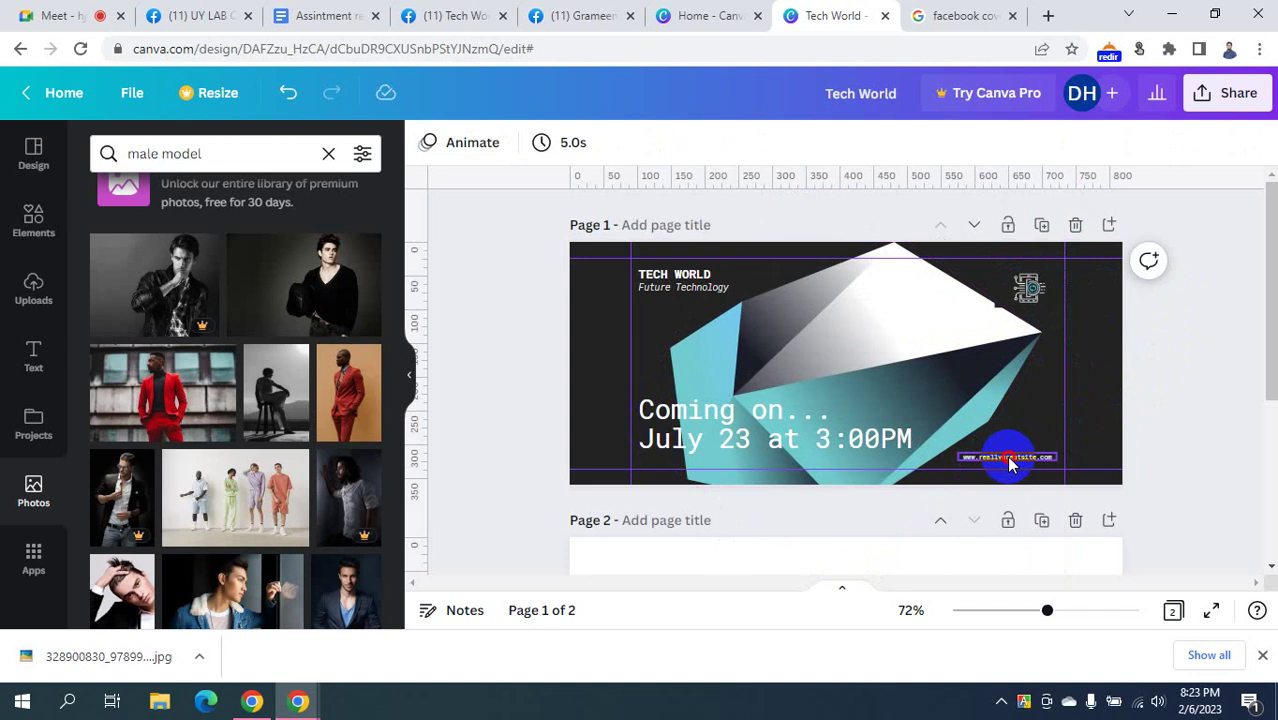
left_click(1142, 362)
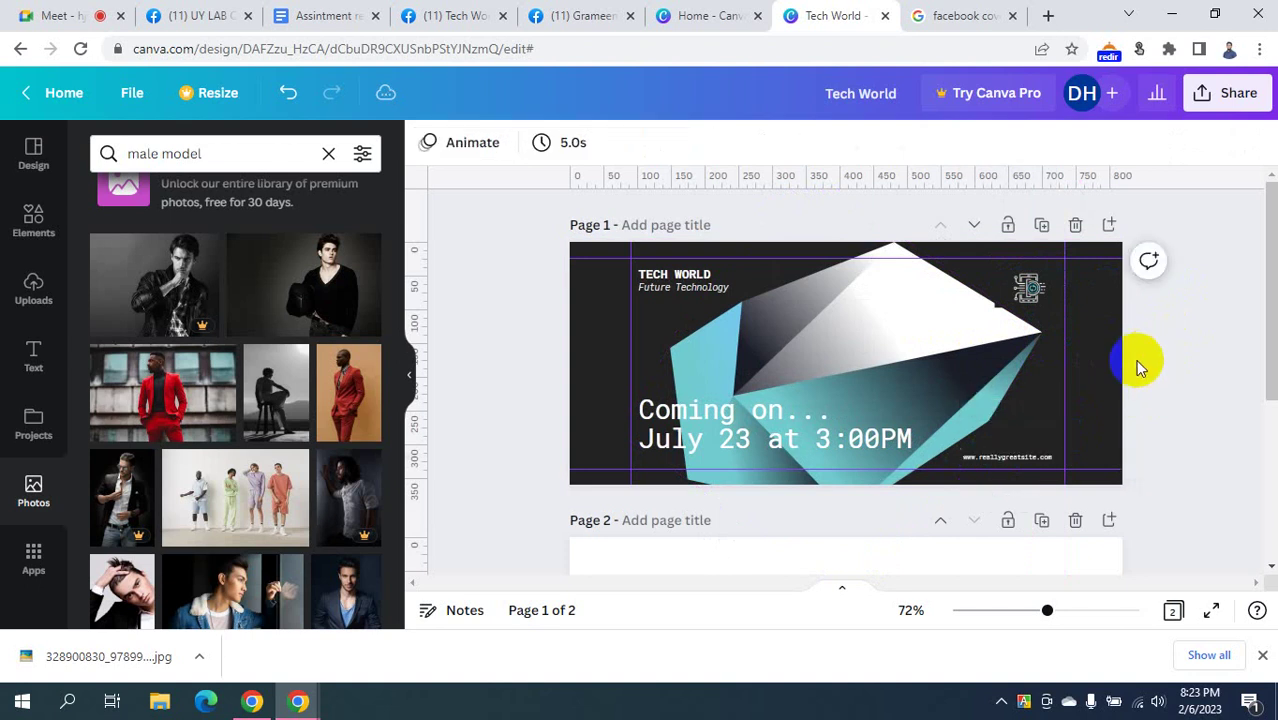
left_click(720, 430)
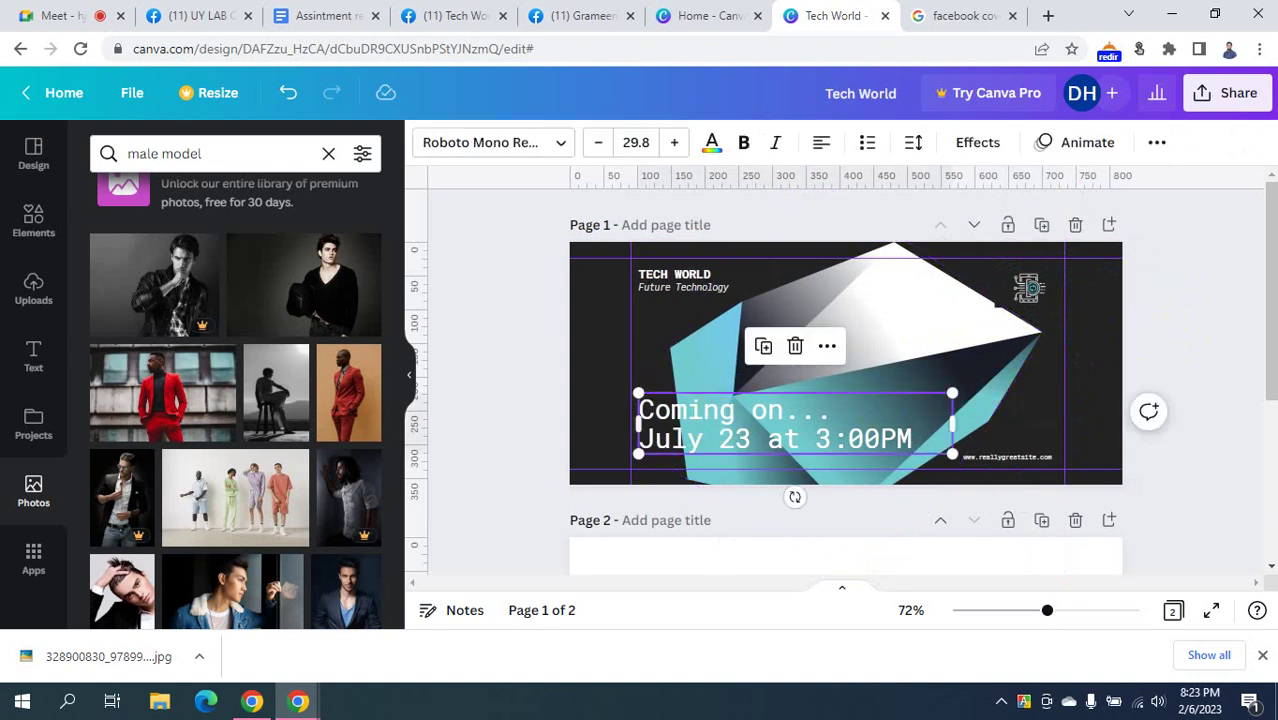
left_click(1225, 280)
left_click(1228, 92)
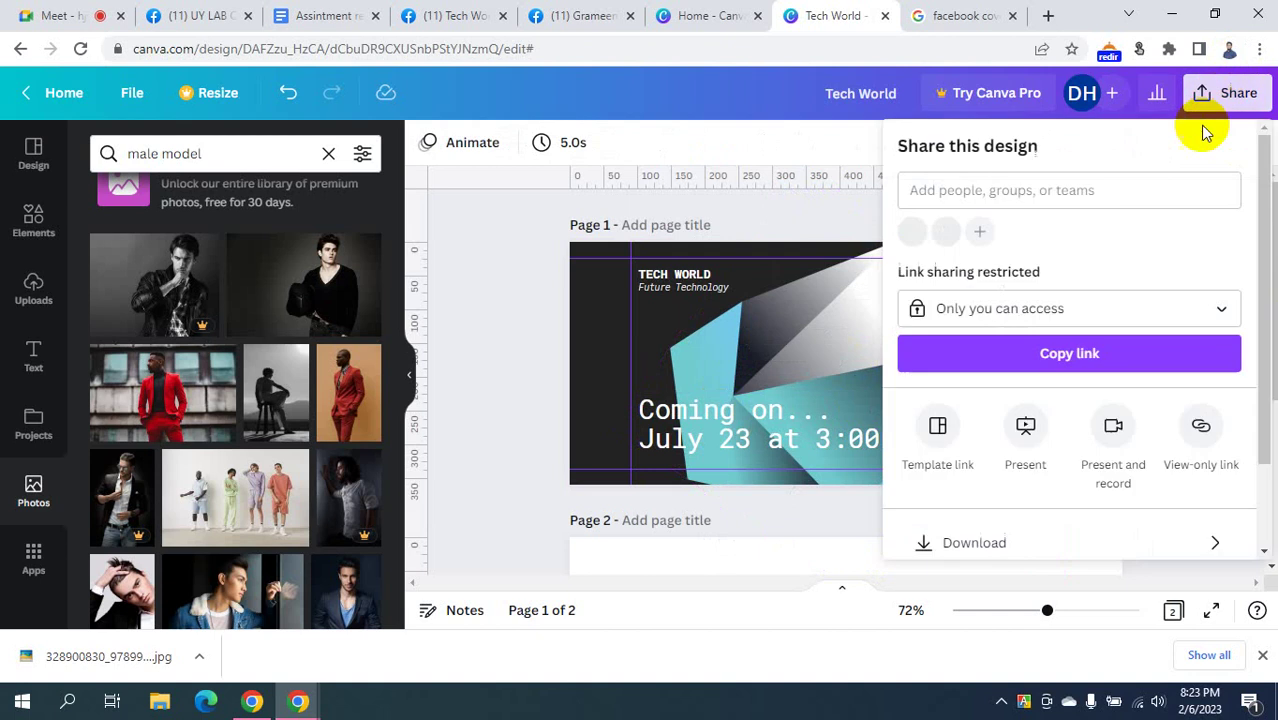
- Download only Page 2 as a PNG, saved as Tech World.png
scroll(1068, 283, "down", 1)
left_click(952, 436)
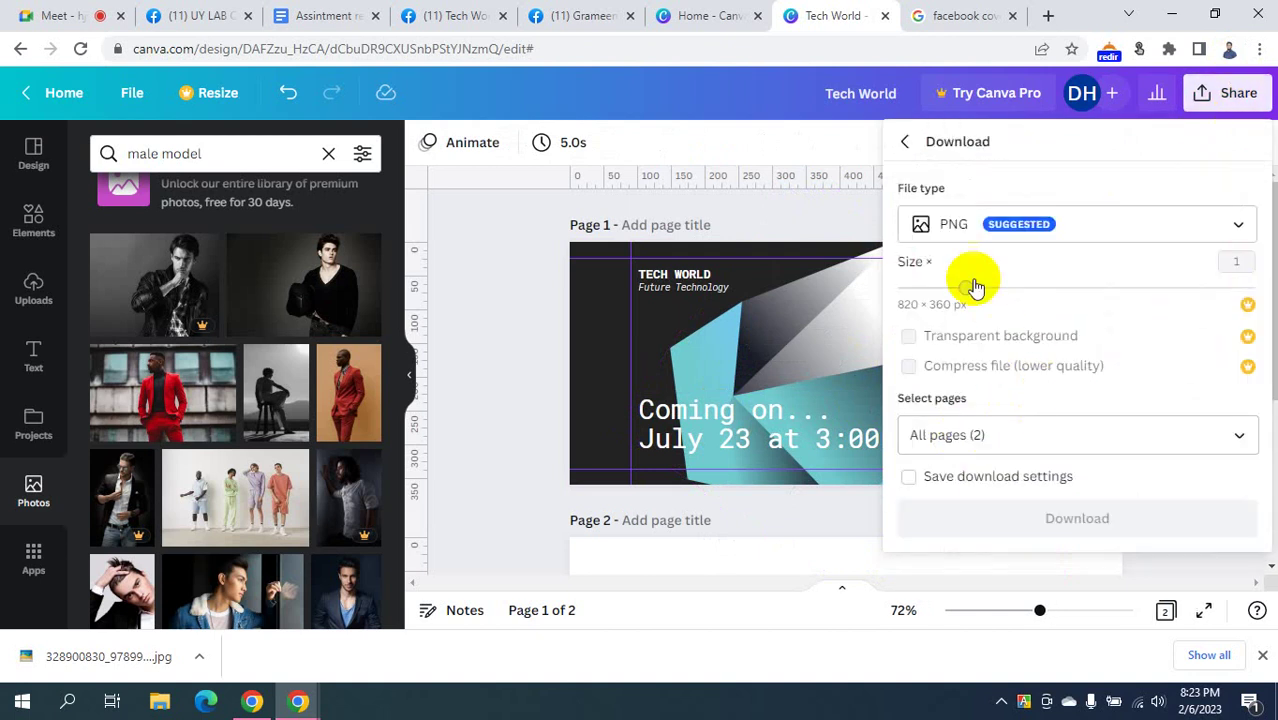
left_click(1006, 440)
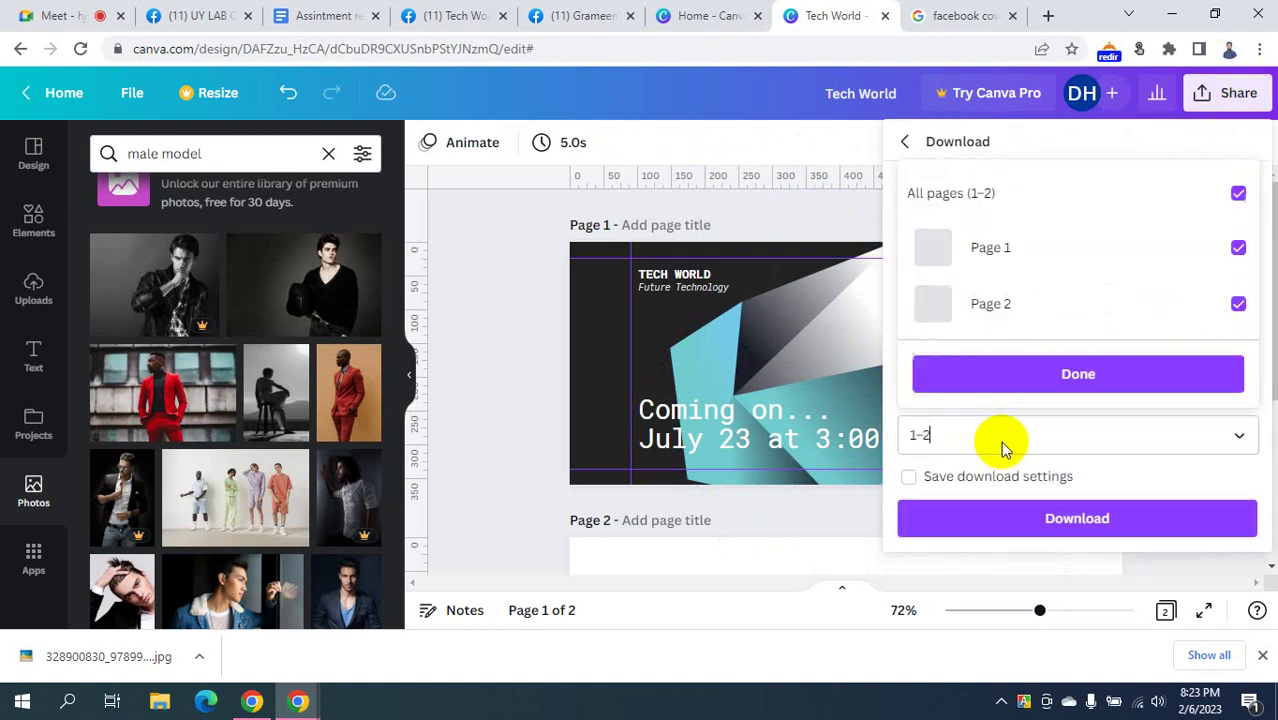
left_click(1150, 185)
left_click(1061, 312)
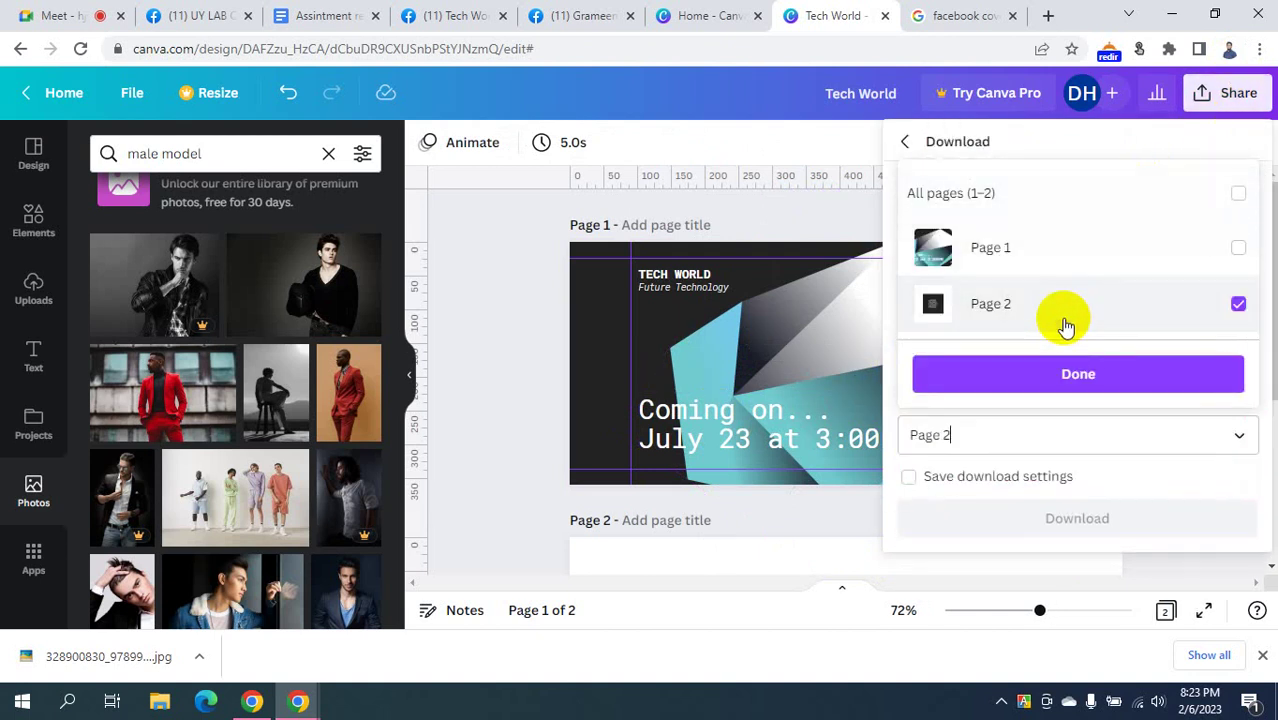
left_click(1052, 374)
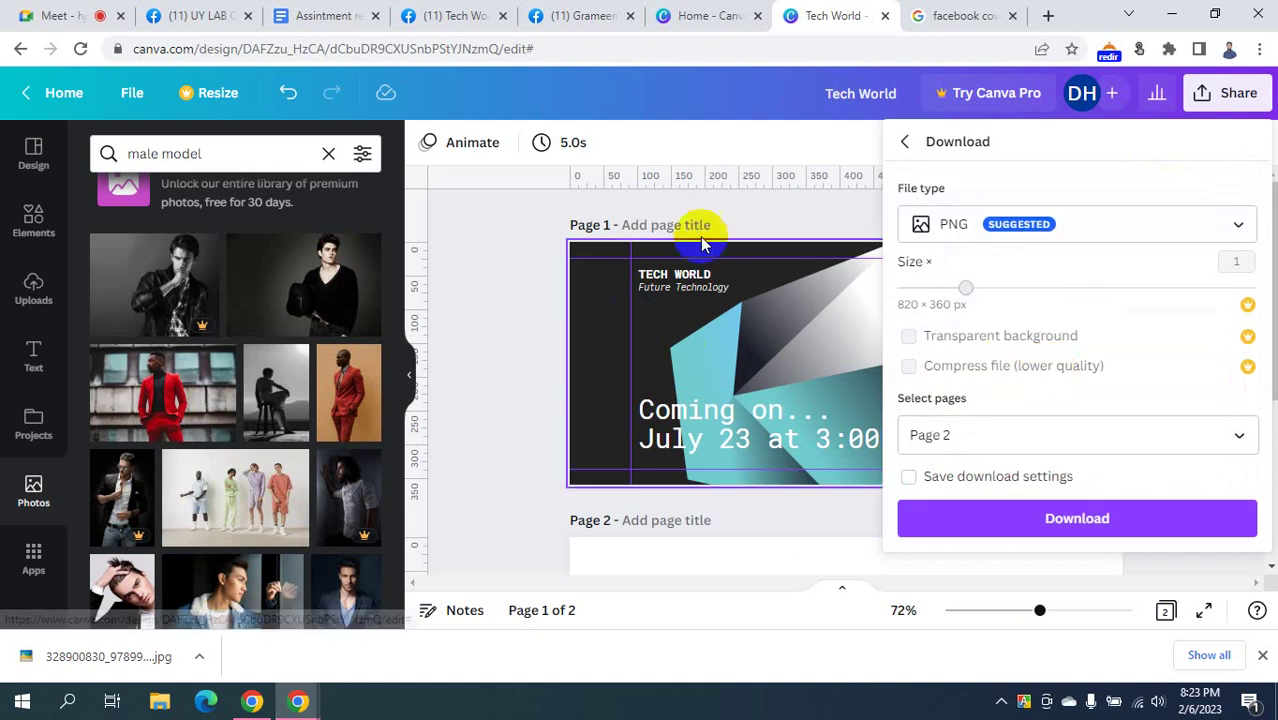
left_click_drag(591, 257, 591, 258)
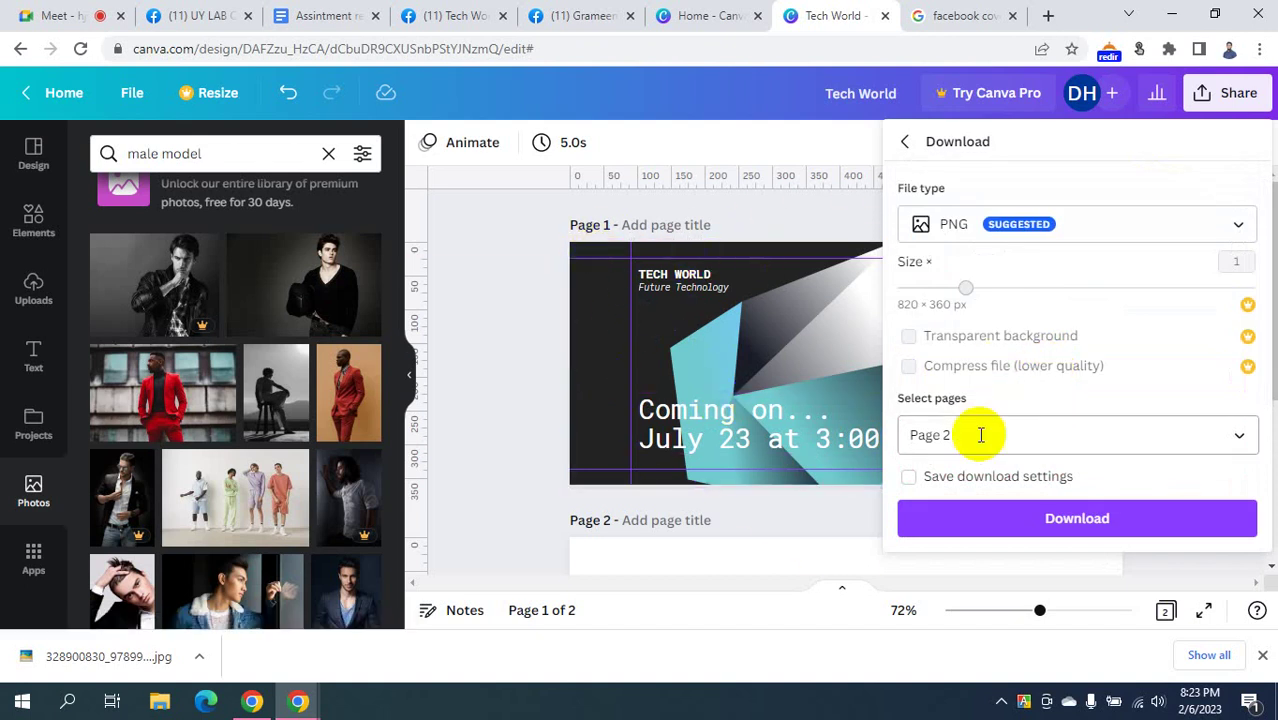
left_click(1055, 512)
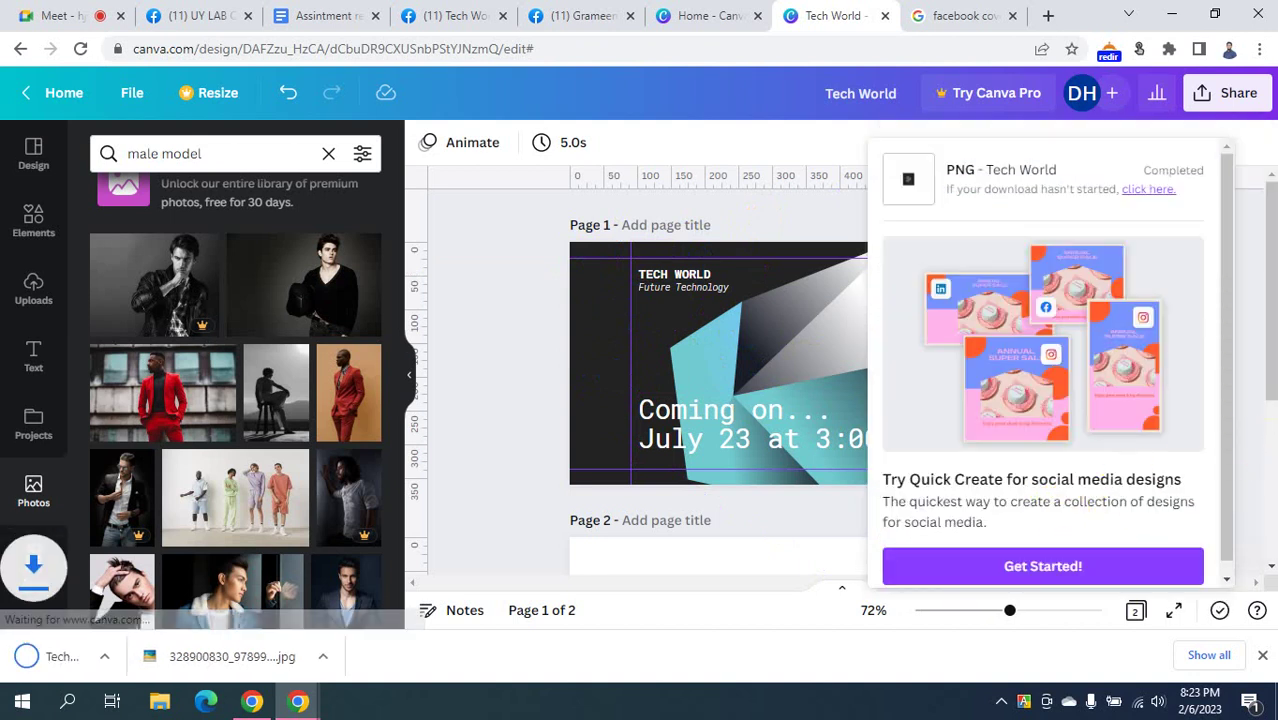
left_click(503, 360)
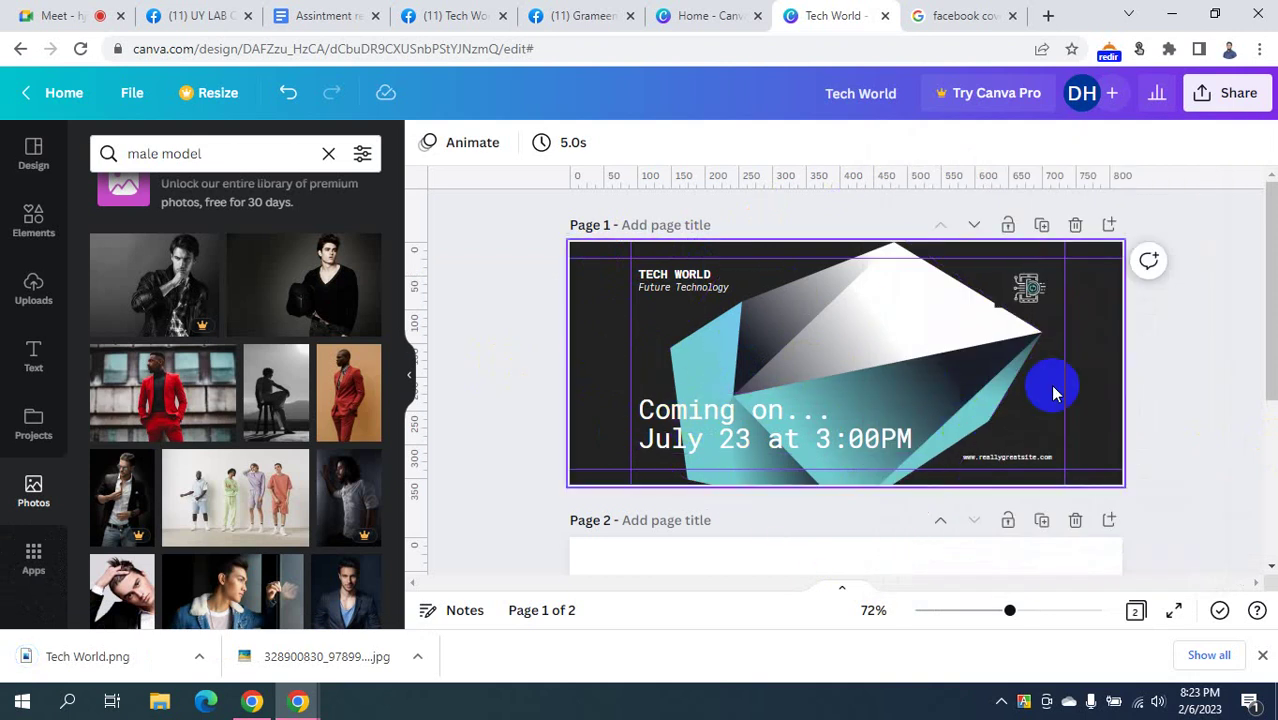
- Inspect the tech icon on page 2, then scroll back to page 1
scroll(1060, 385, "down", 3)
left_click(856, 365)
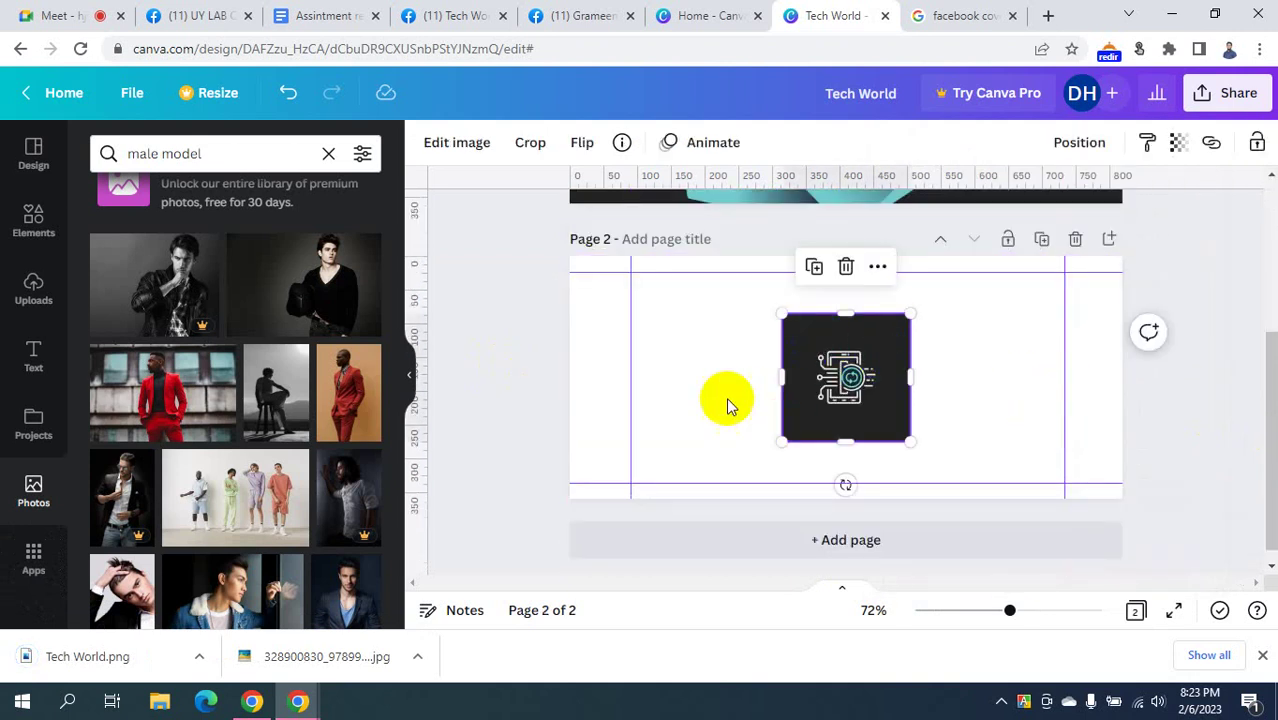
scroll(876, 380, "up", 3)
scroll(874, 383, "down", 3)
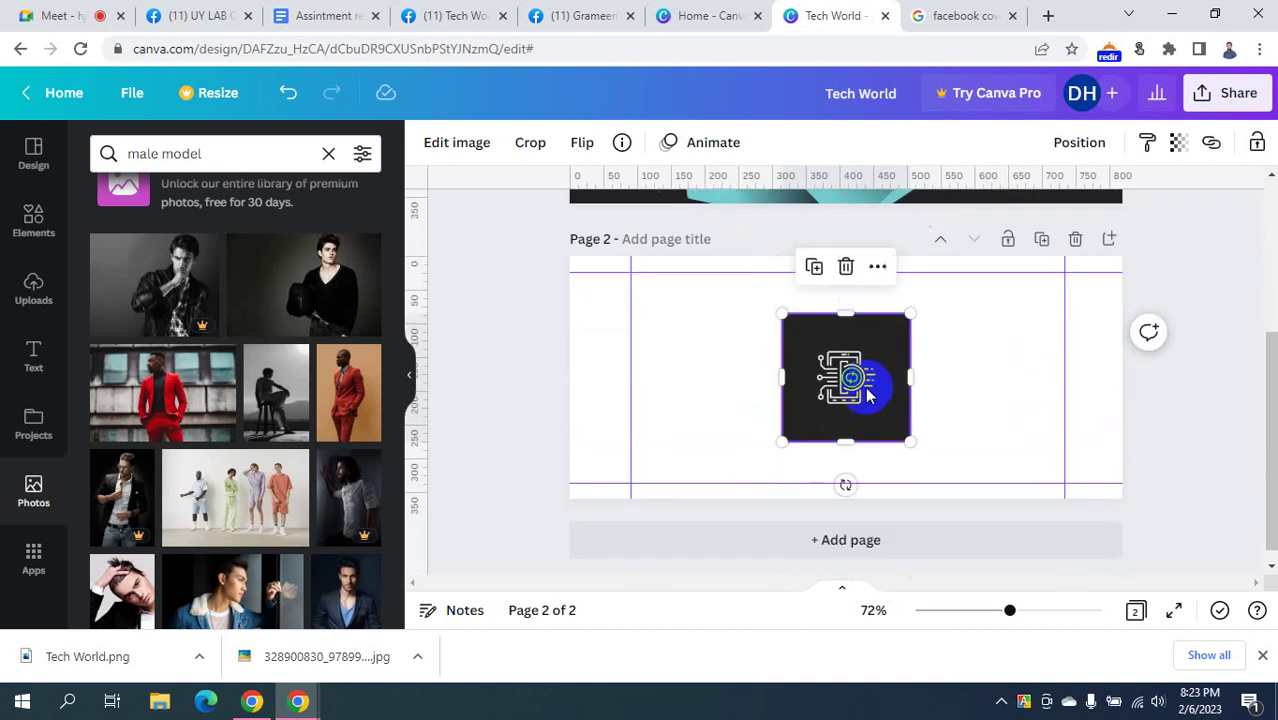
scroll(865, 383, "up", 3)
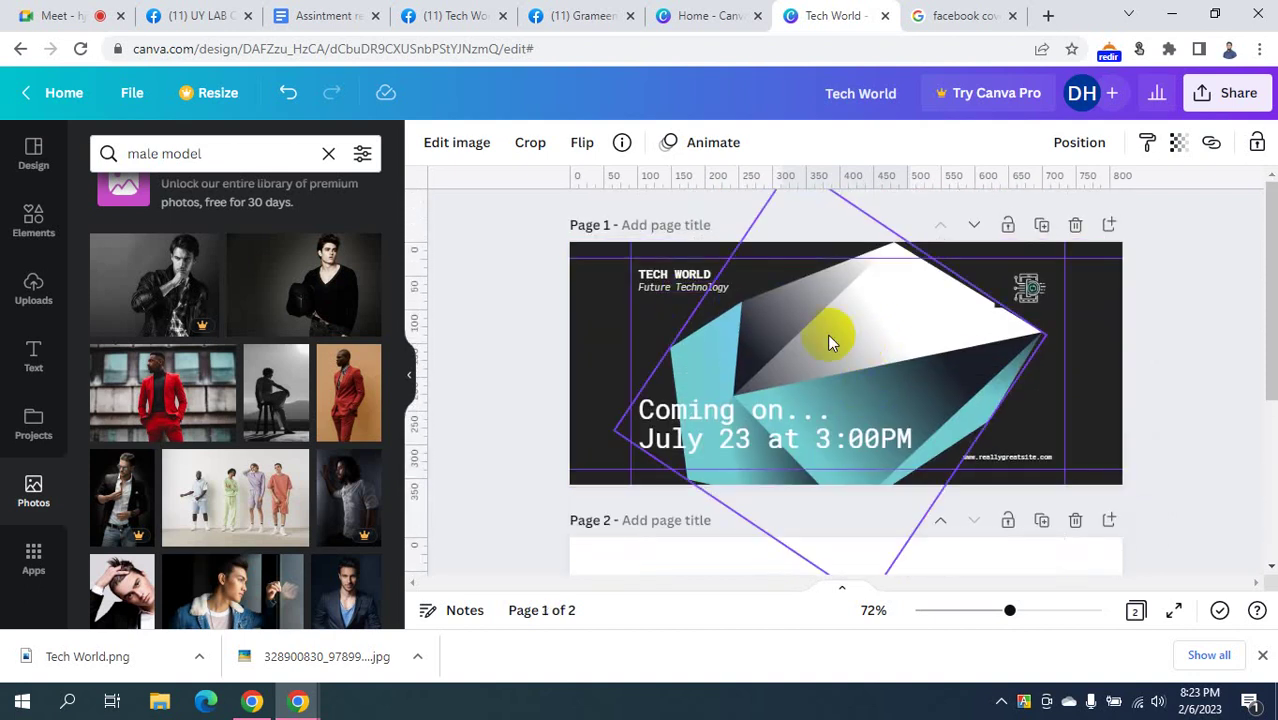
left_click(465, 288)
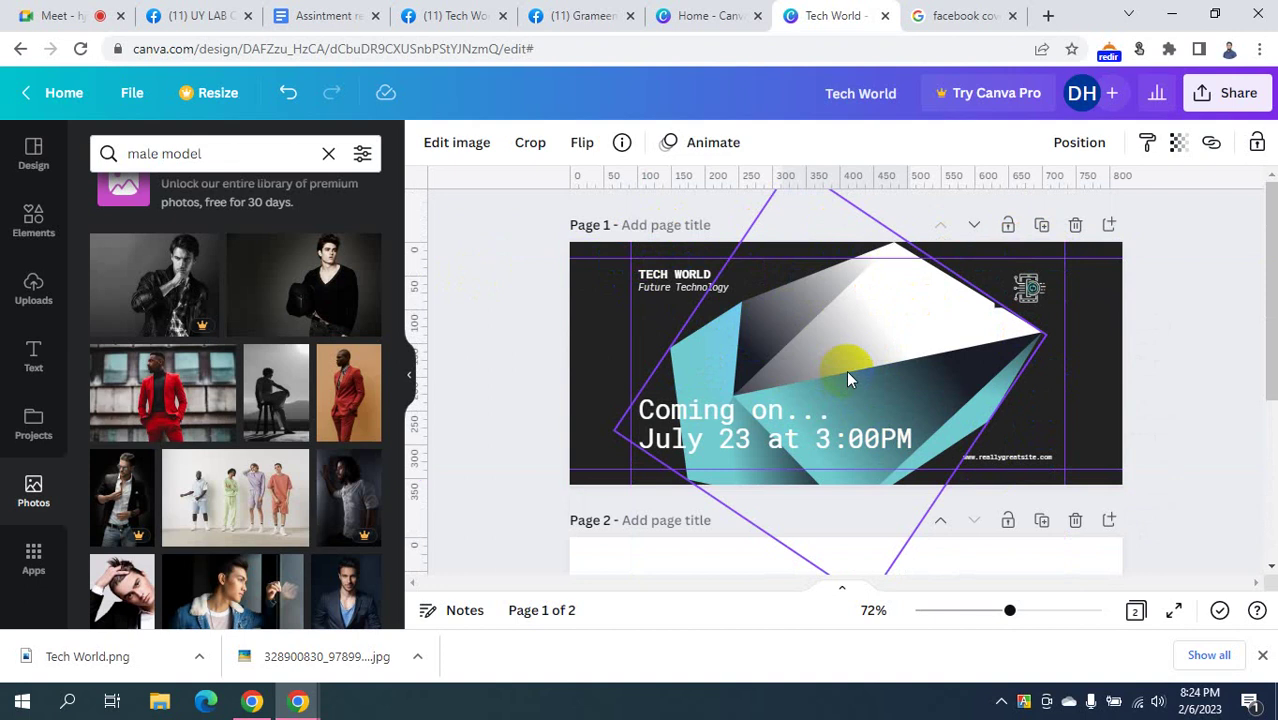
- Check the date, Future Technology and TECH WORLD text boxes, then go to the Tech World Facebook page
left_click(999, 322)
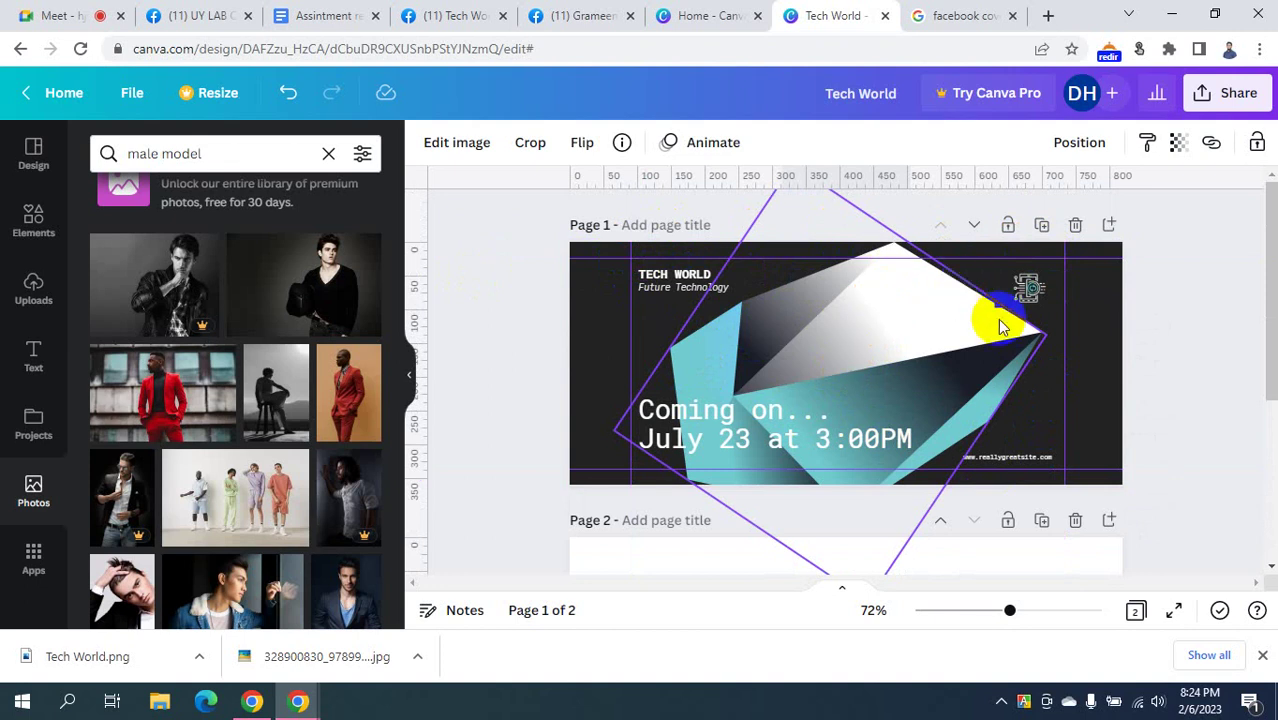
left_click(740, 432)
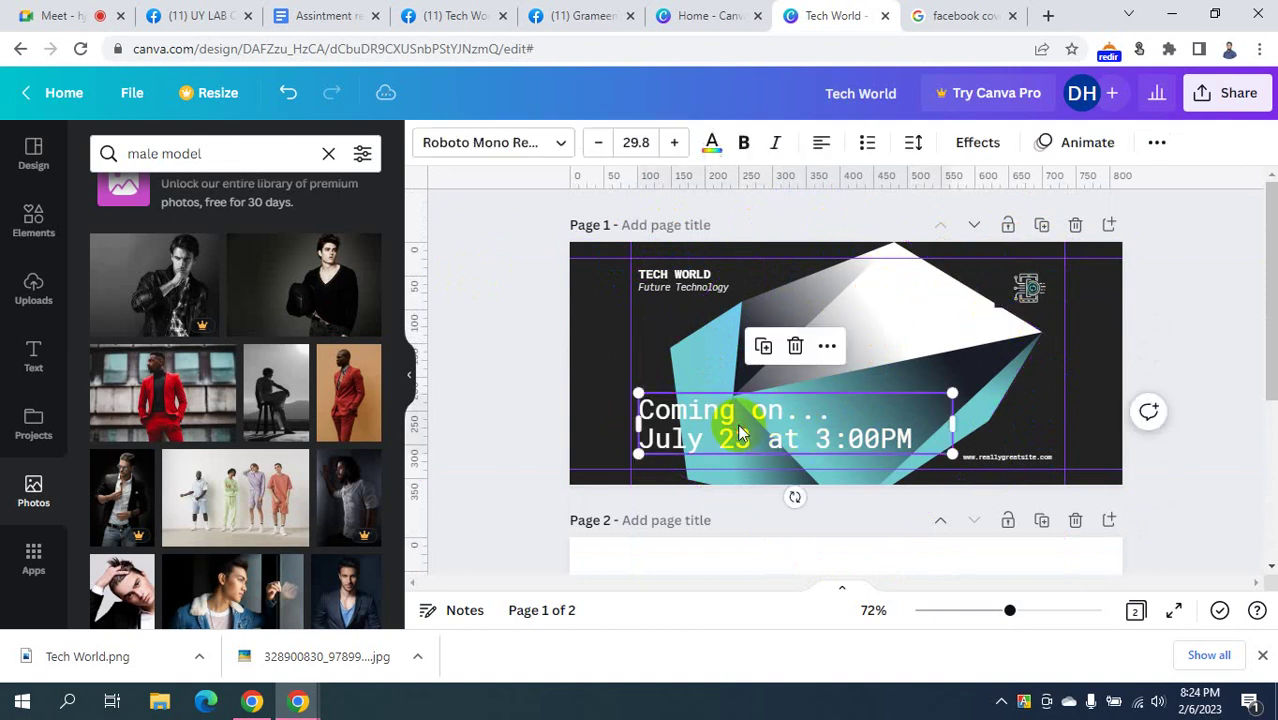
left_click(1010, 460)
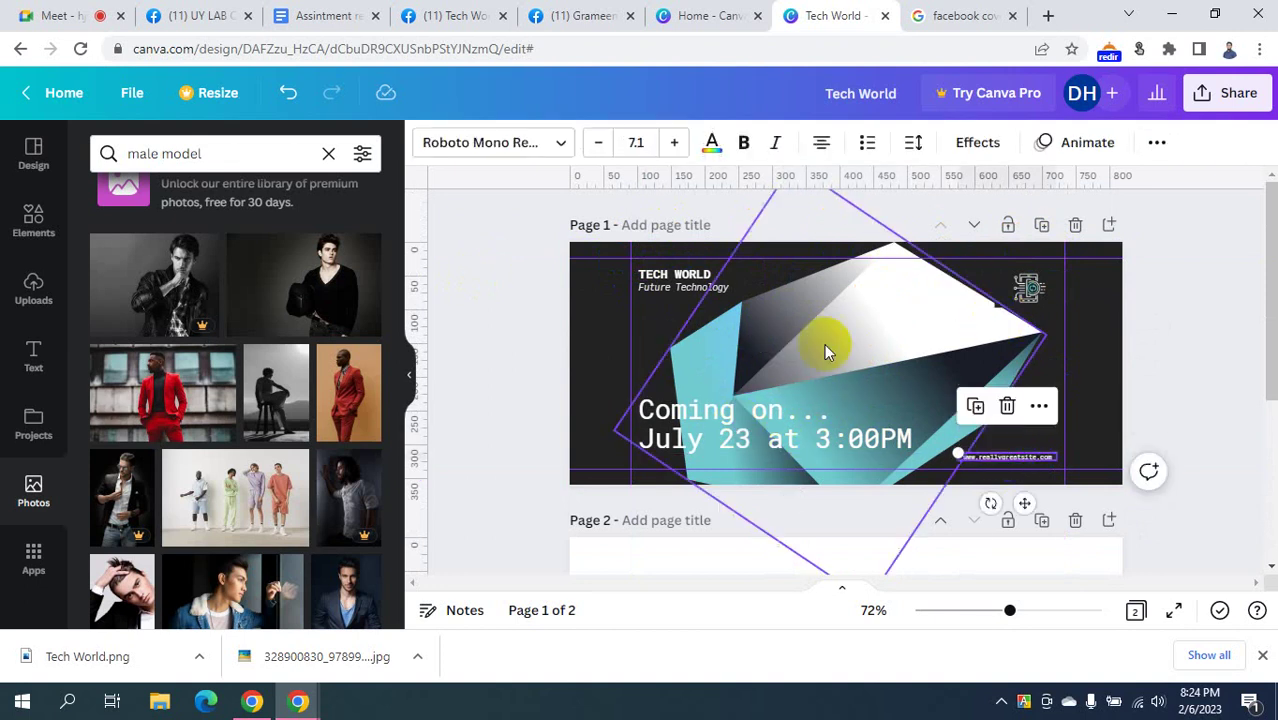
left_click(680, 290)
left_click(680, 276)
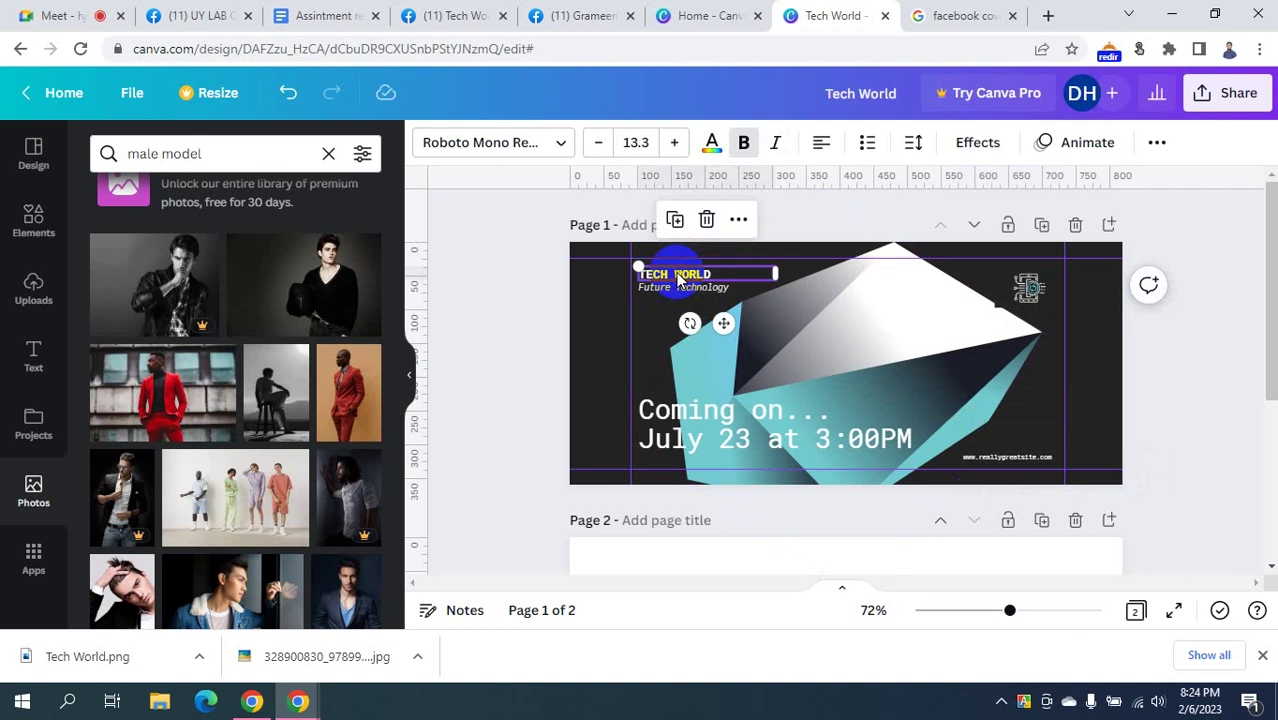
left_click(444, 15)
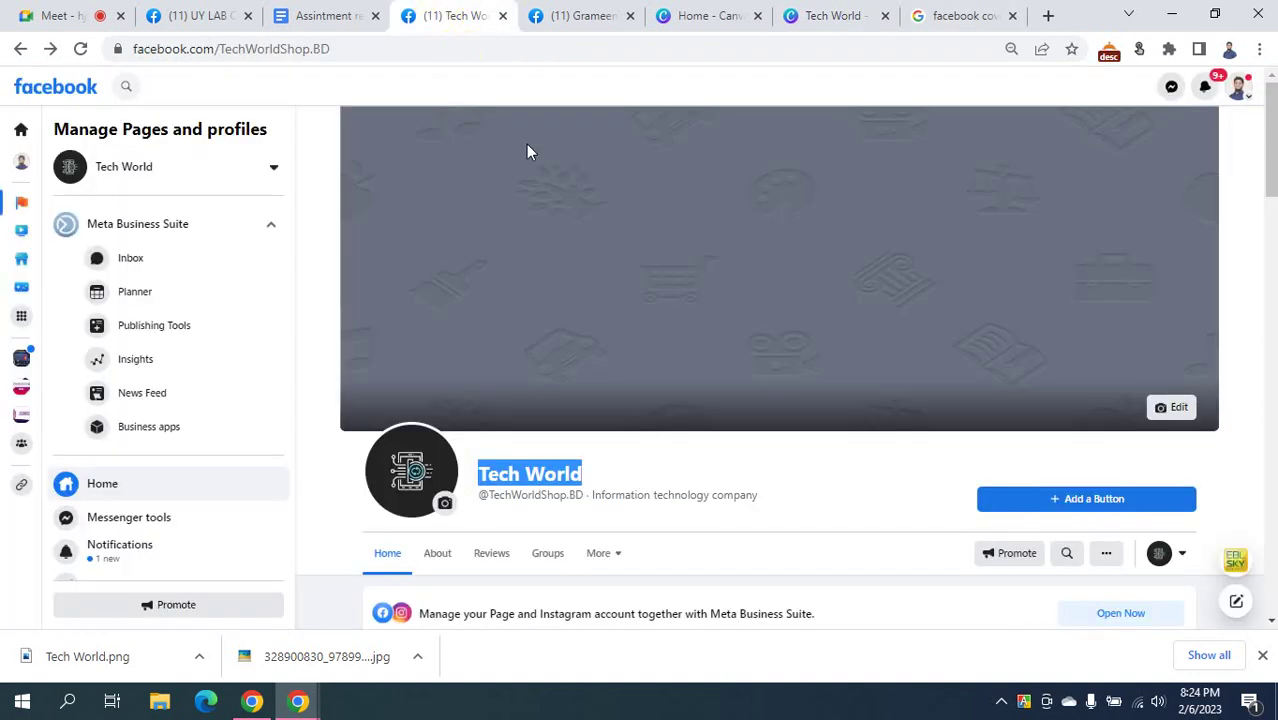
- Start a Facebook cover photo upload and browse Quick access and Downloads showing all file types
left_click(1178, 407)
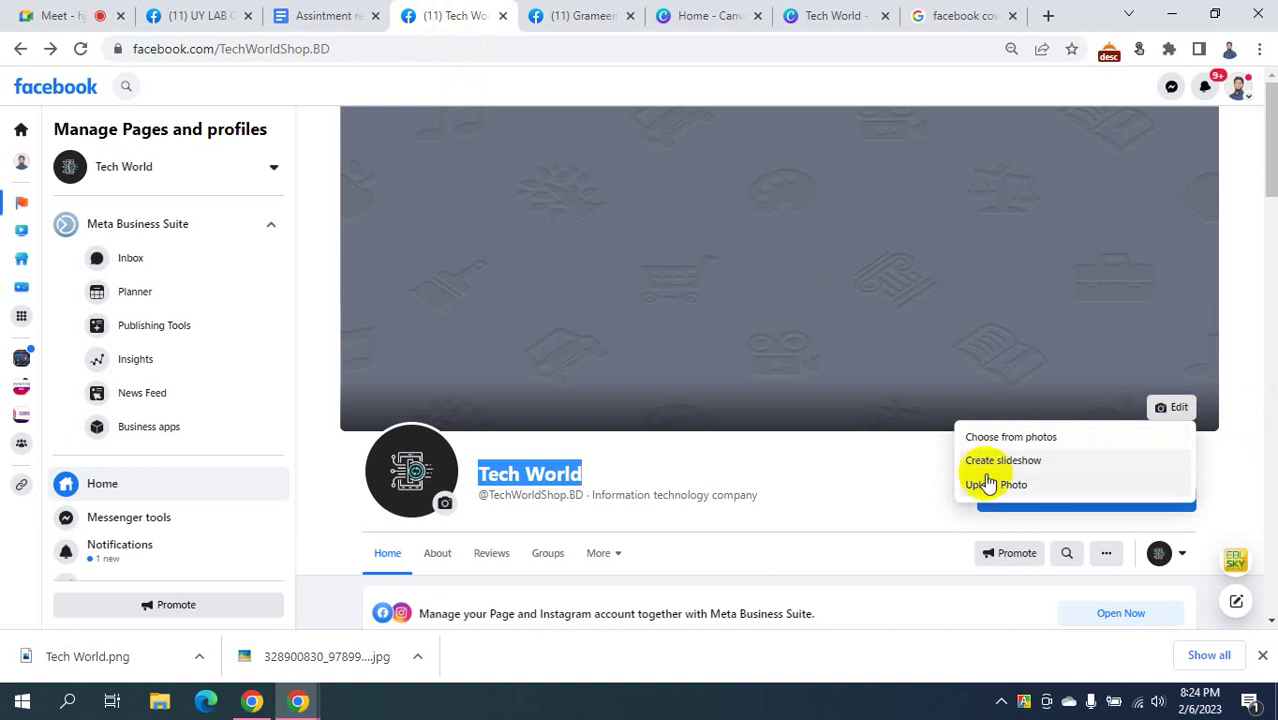
left_click(995, 486)
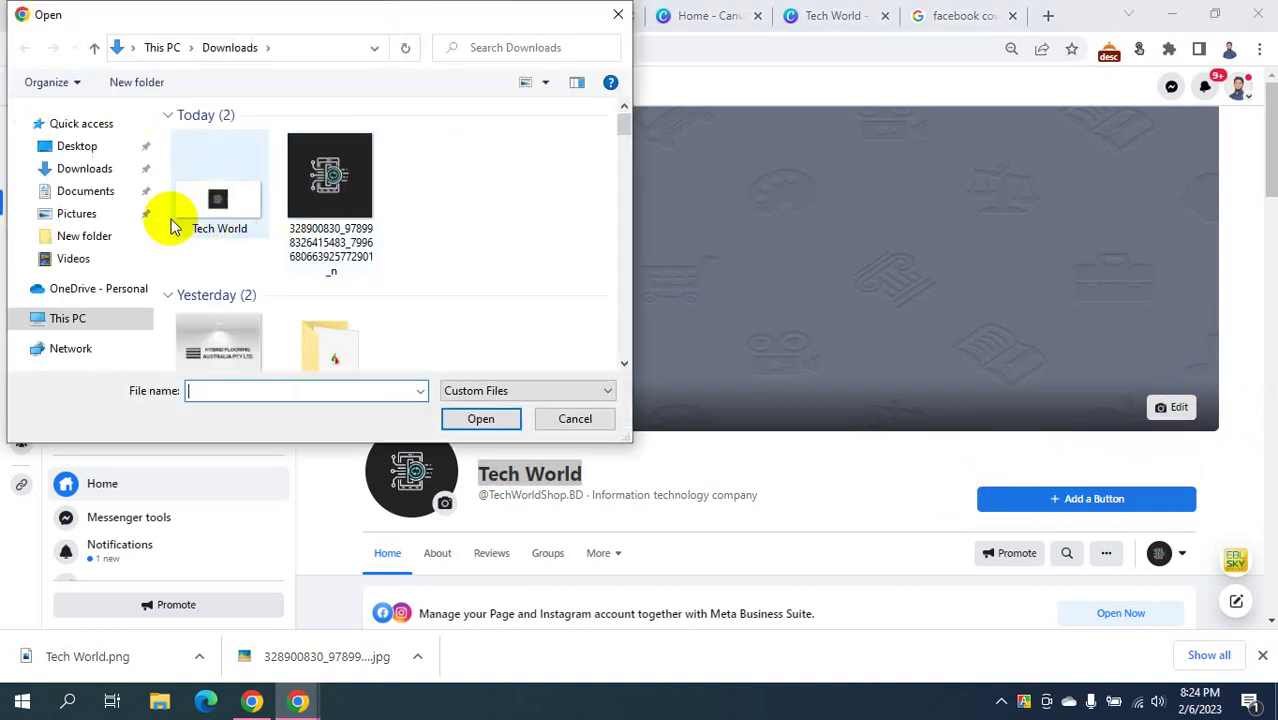
left_click(80, 123)
scroll(312, 220, "down", 1)
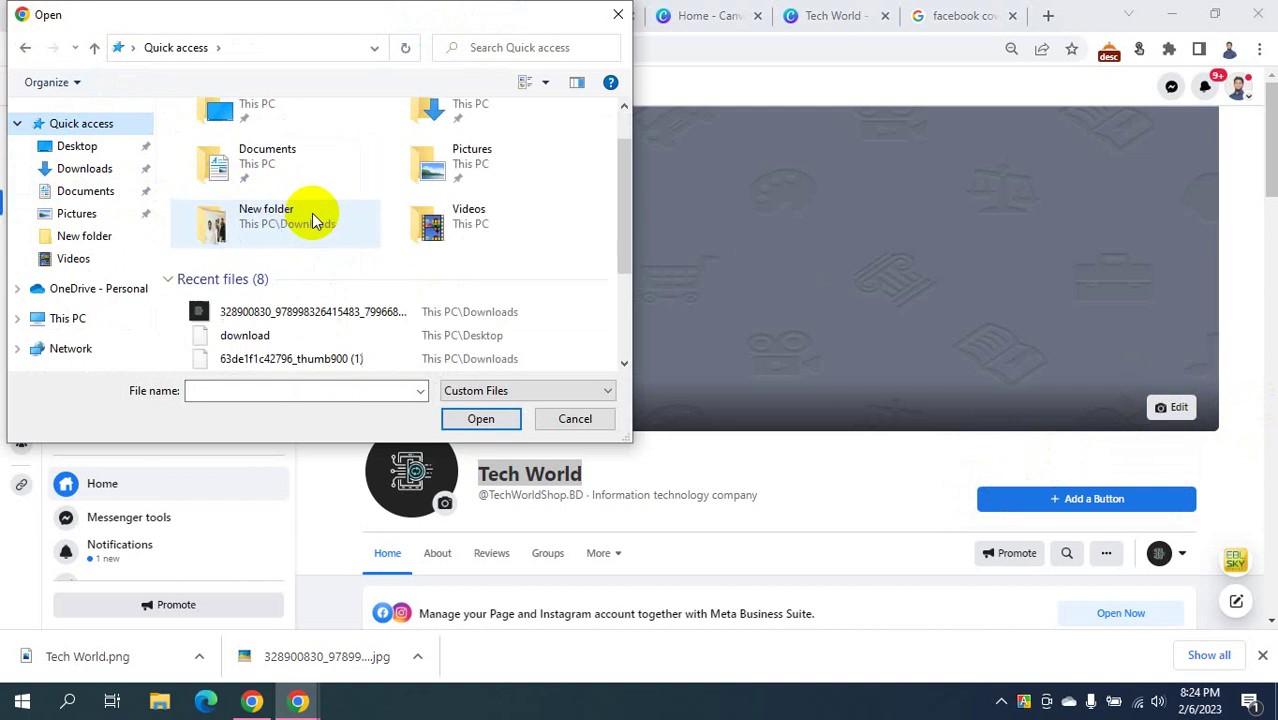
scroll(312, 220, "down", 1)
scroll(308, 214, "up", 2)
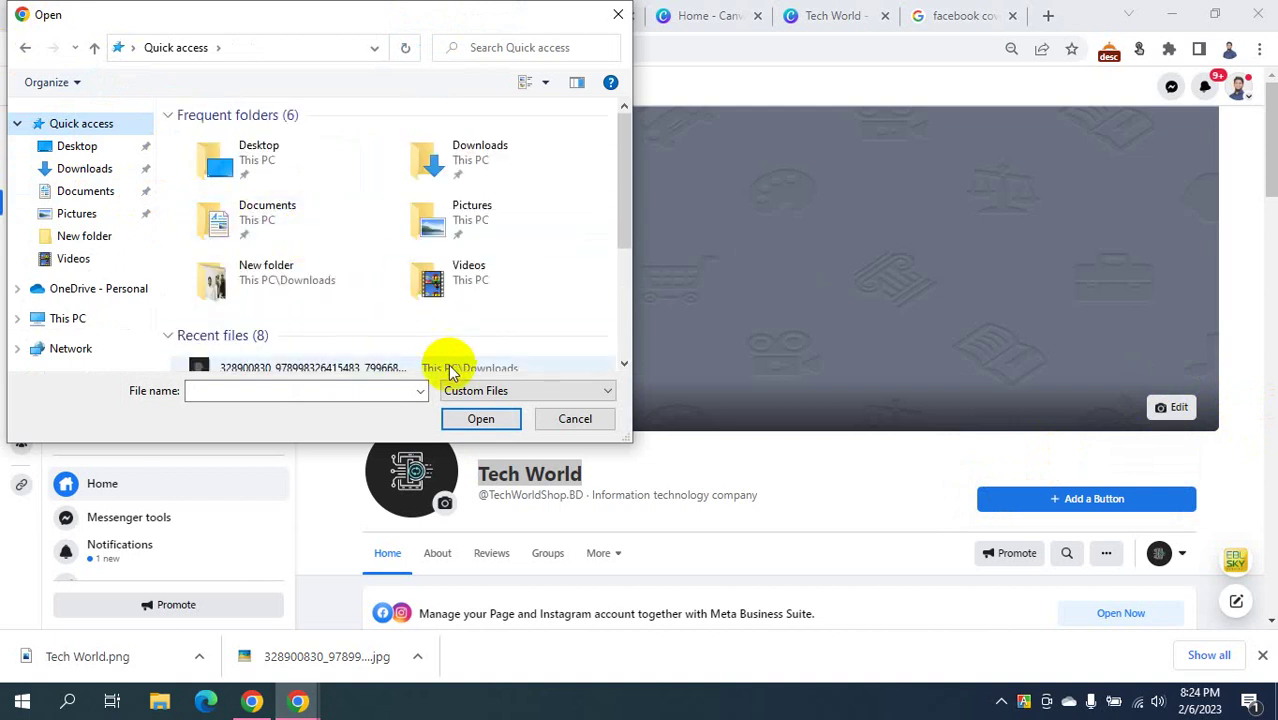
left_click(534, 390)
left_click(565, 423)
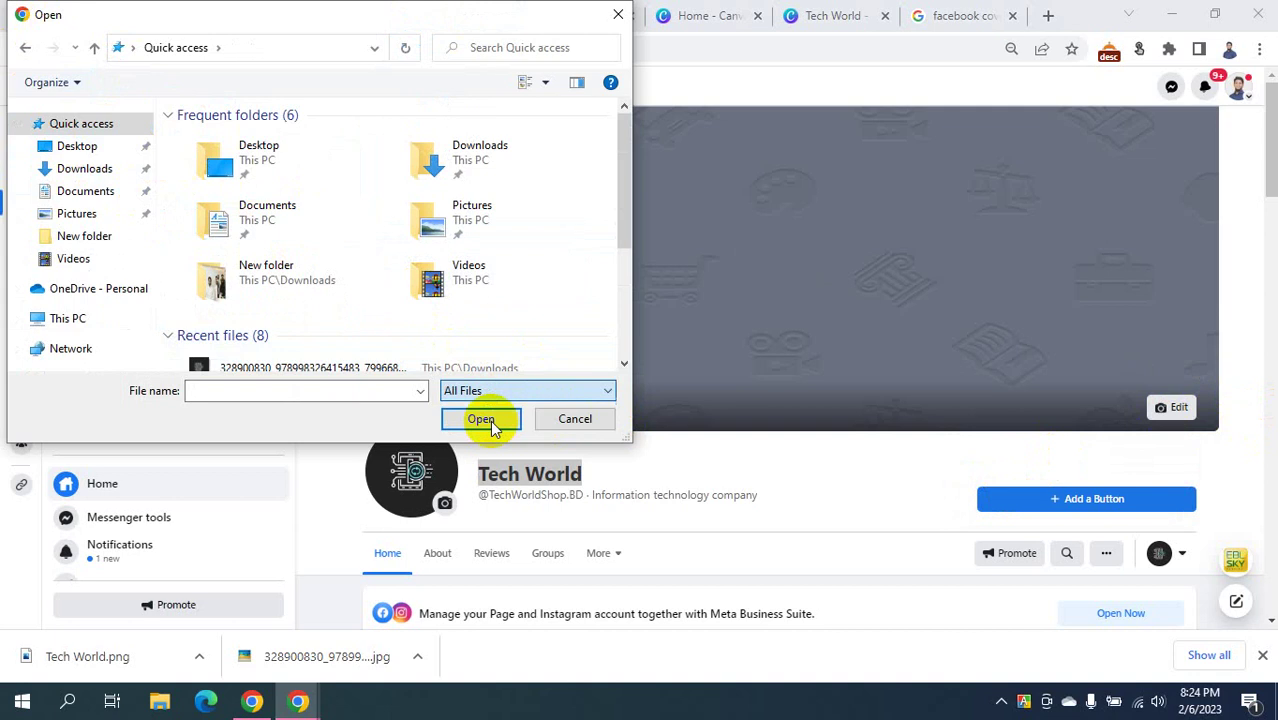
scroll(342, 237, "down", 2)
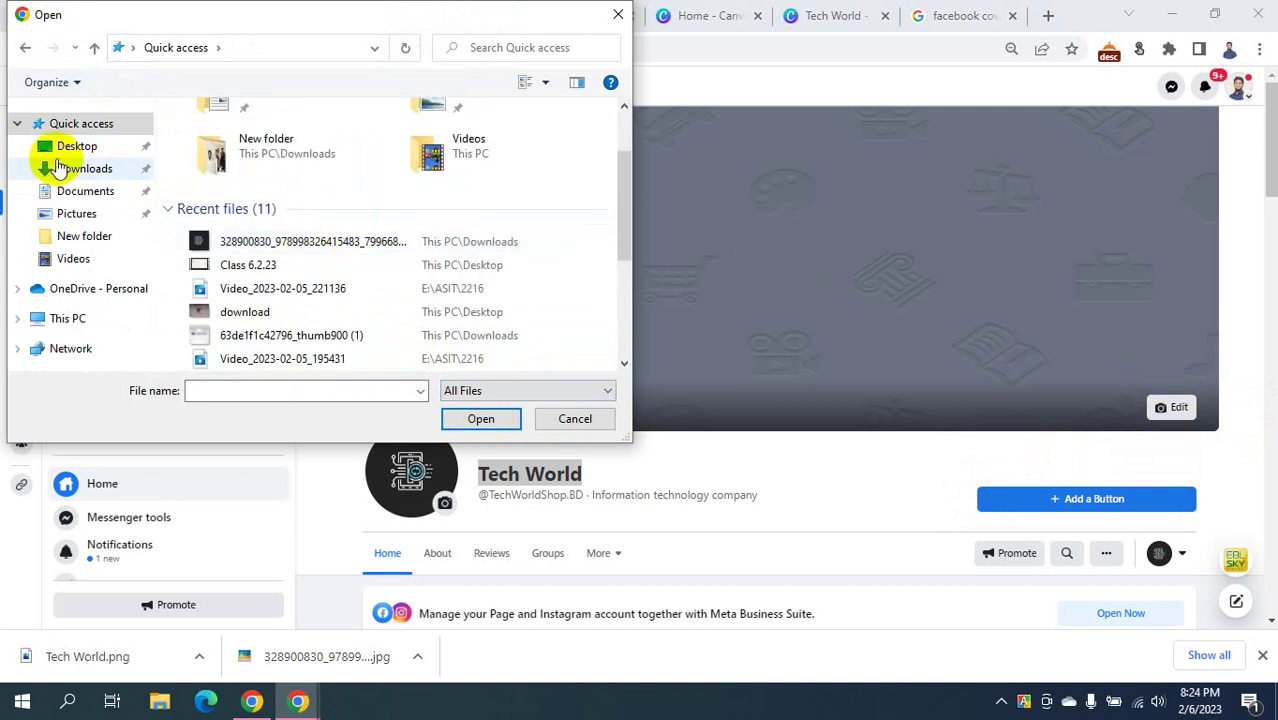
left_click(62, 167)
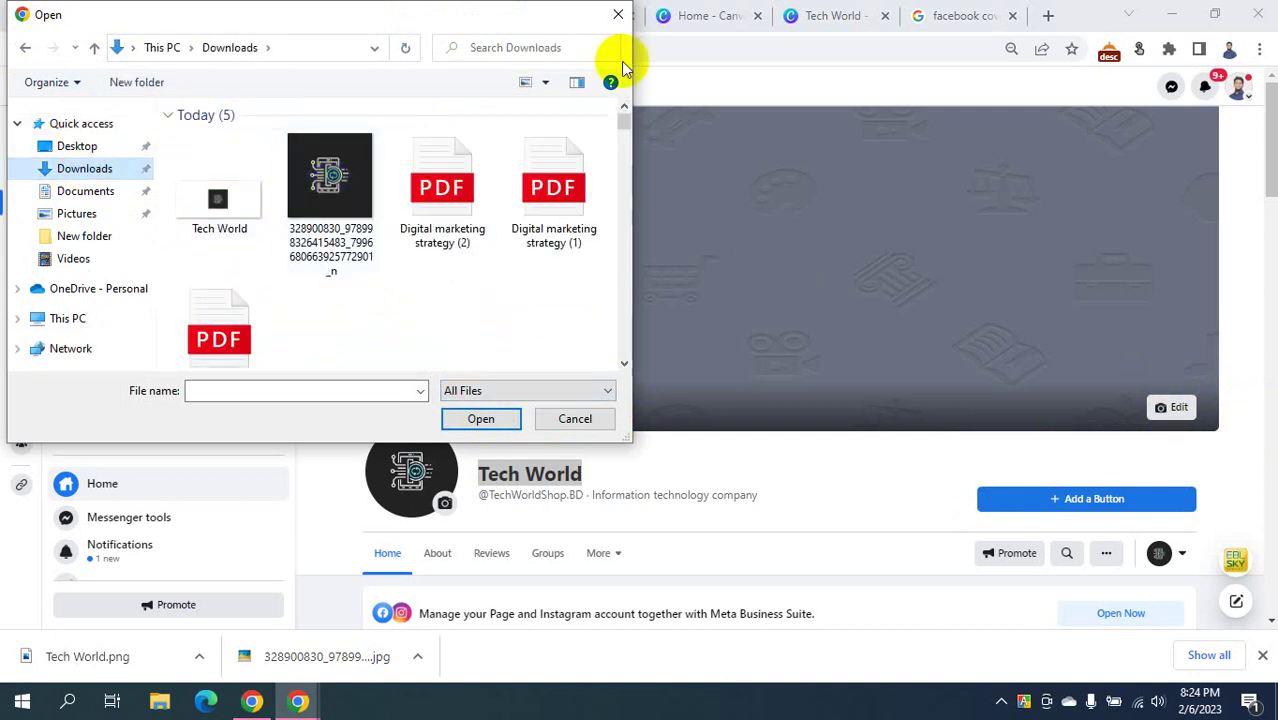
- Cancel the file picker and return to the Tech World design in Canva
left_click(619, 17)
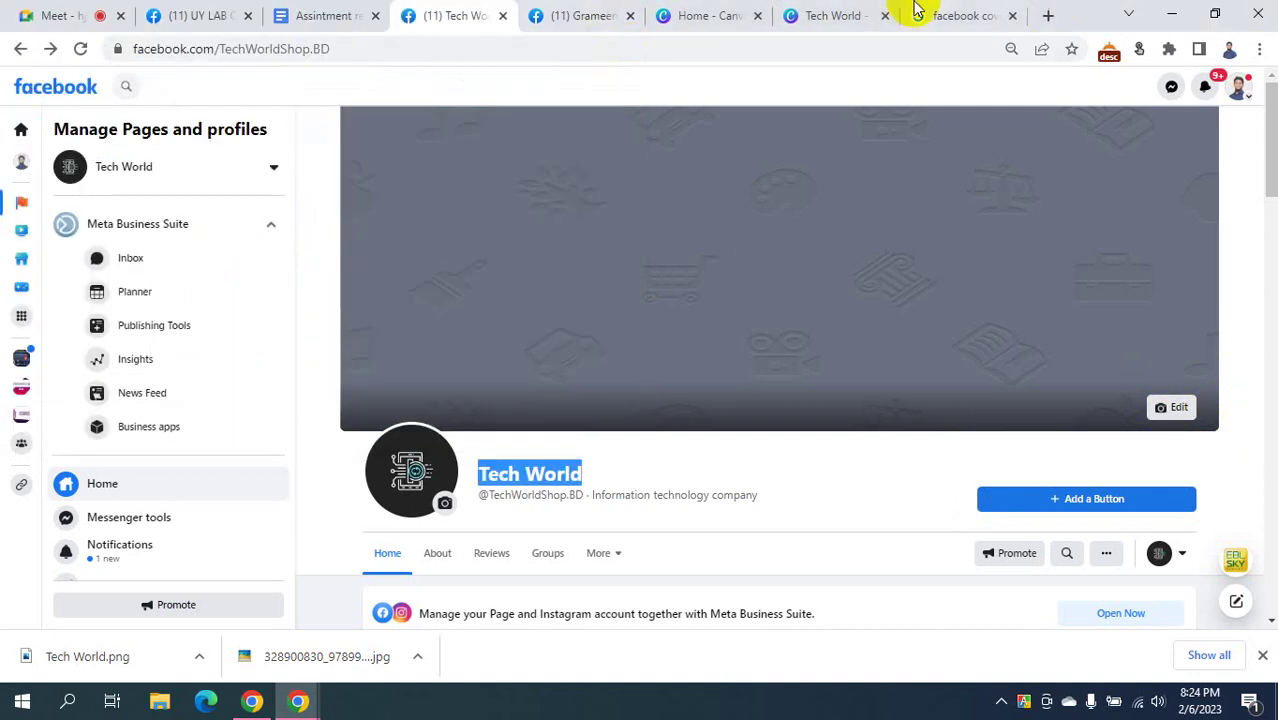
left_click(950, 14)
left_click(818, 17)
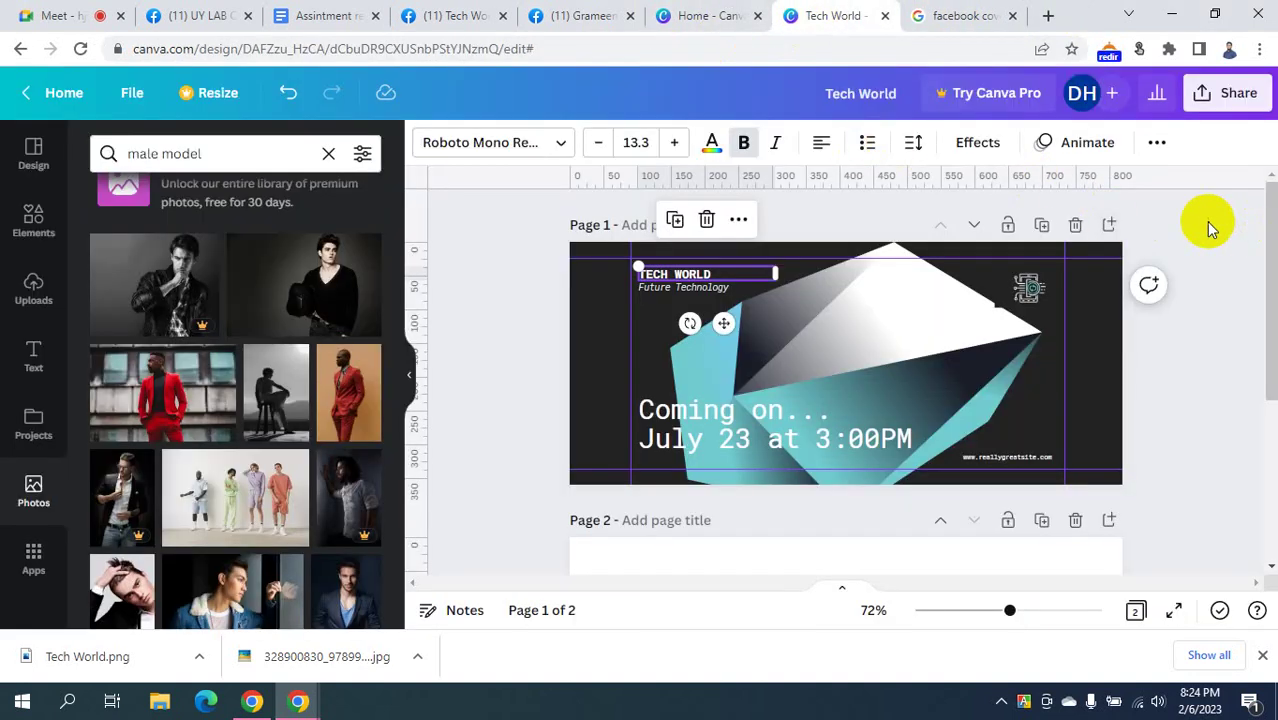
- Download Page 1 alone as an 820 × 360 PNG
left_click(1228, 92)
scroll(1138, 355, "down", 2)
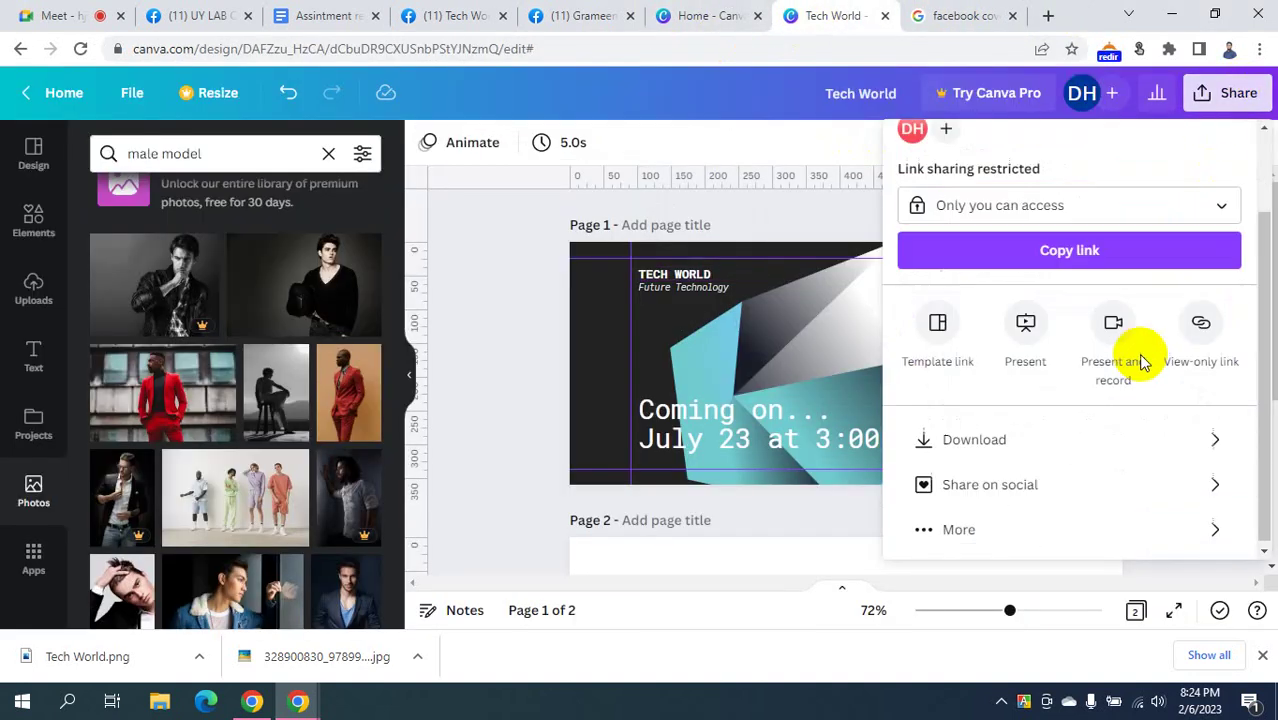
left_click(996, 437)
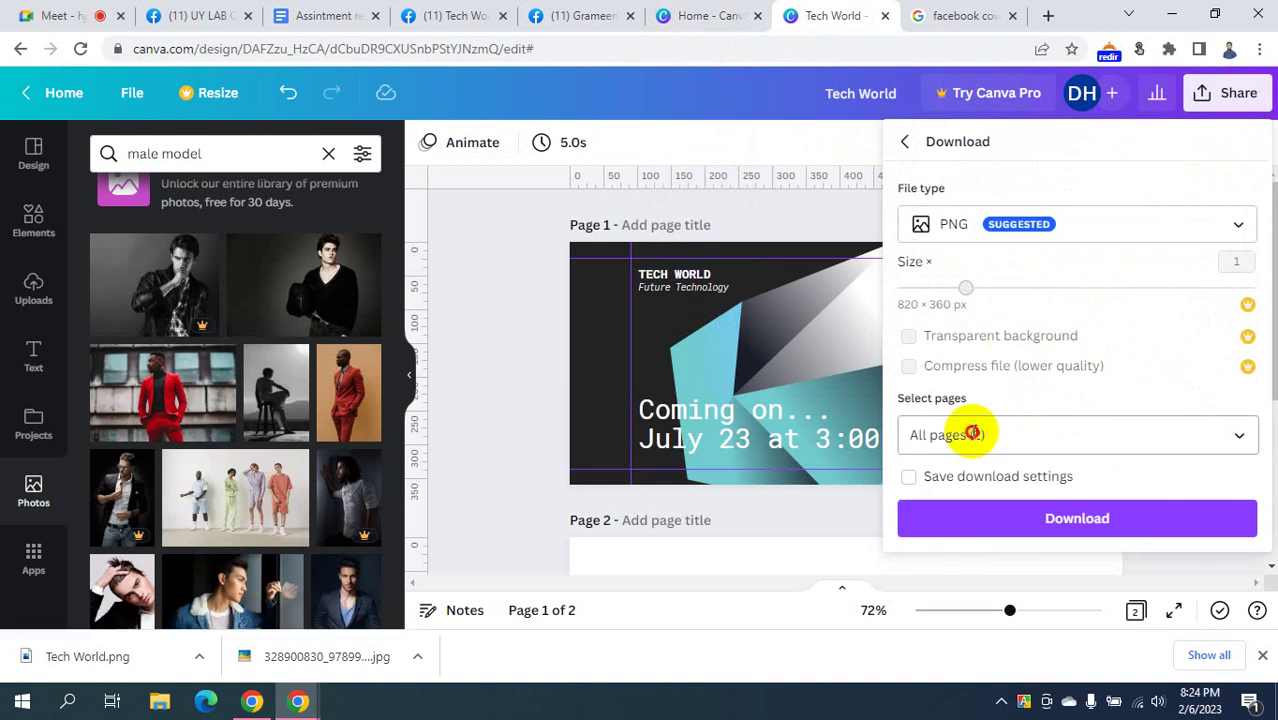
left_click(970, 434)
left_click(1194, 192)
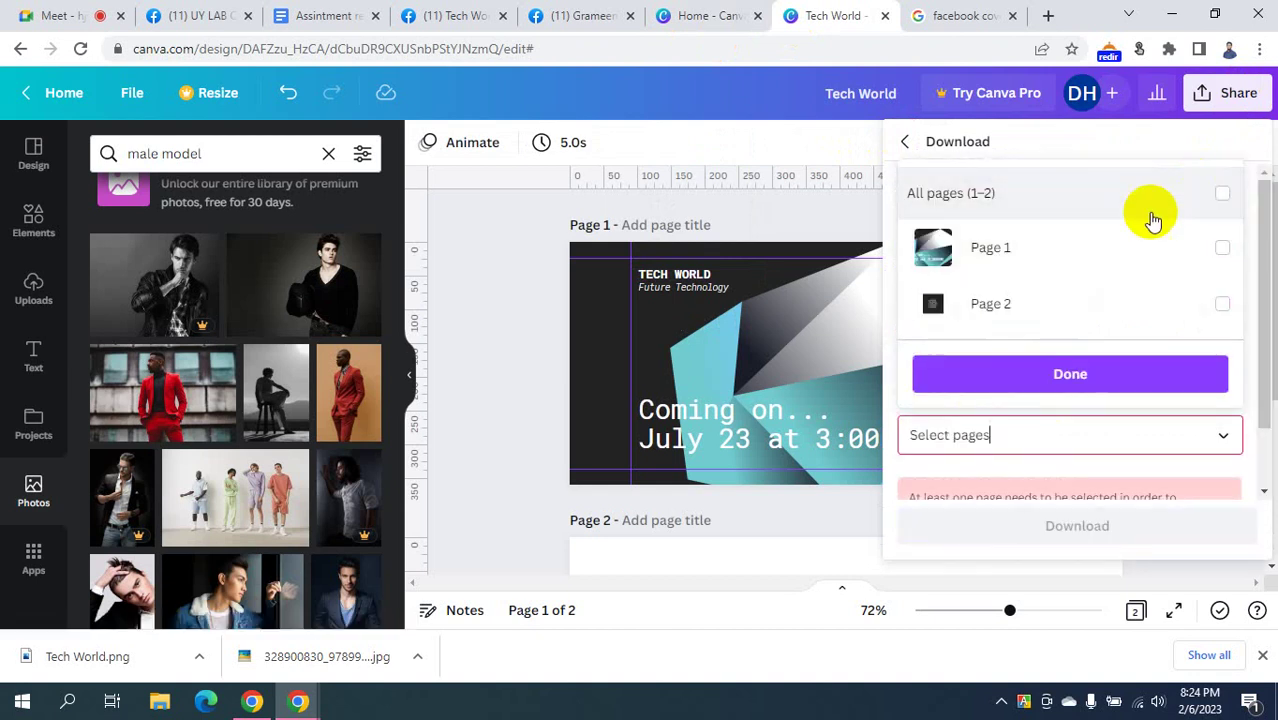
left_click(1070, 246)
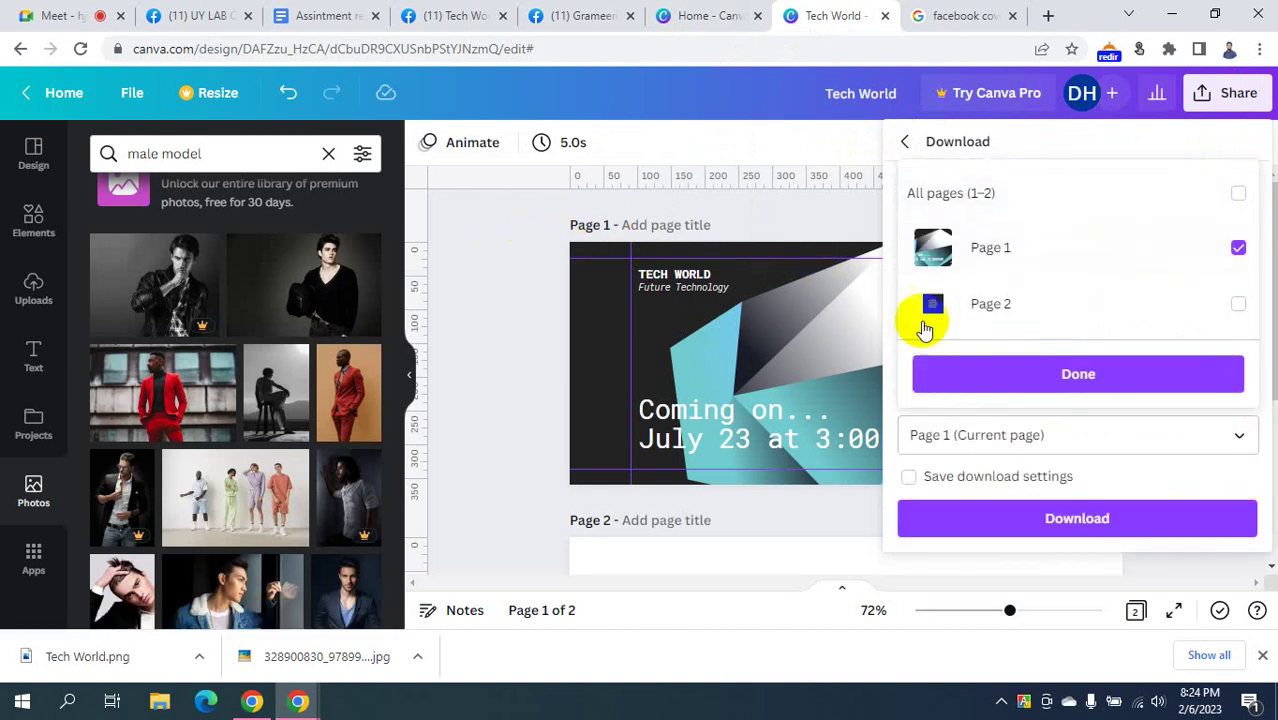
left_click(1080, 374)
left_click(1075, 518)
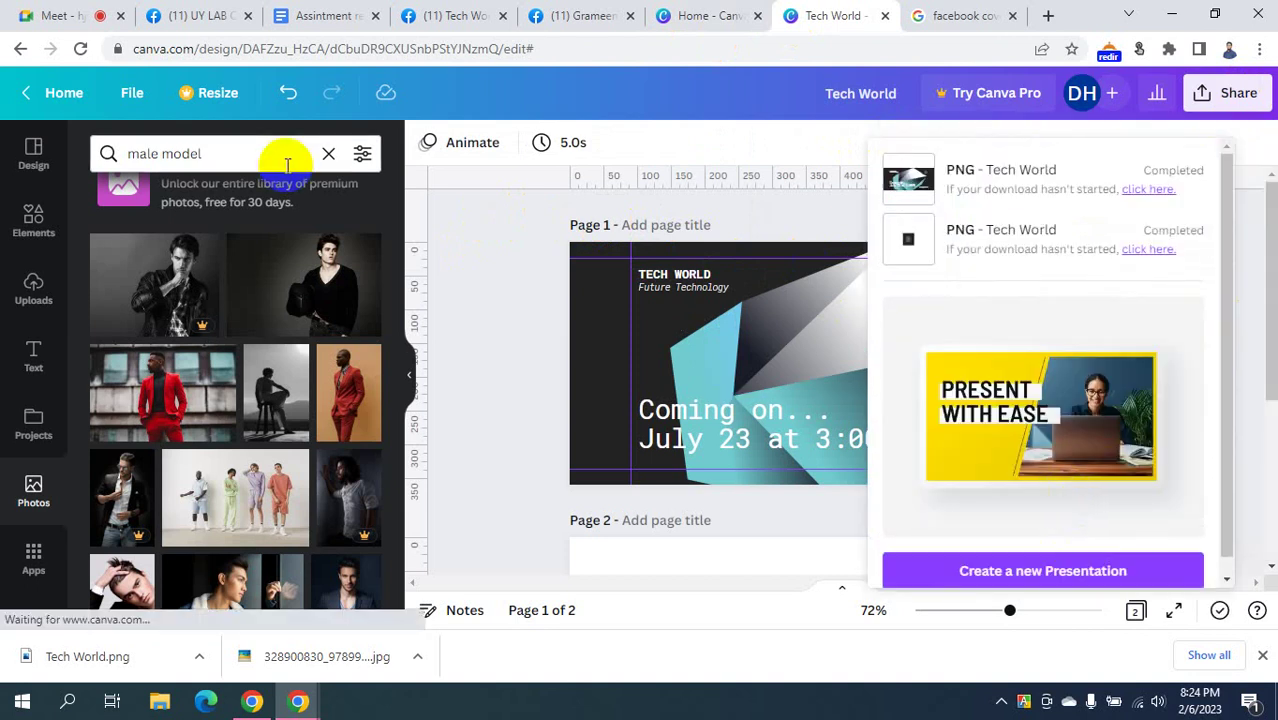
left_click(182, 15)
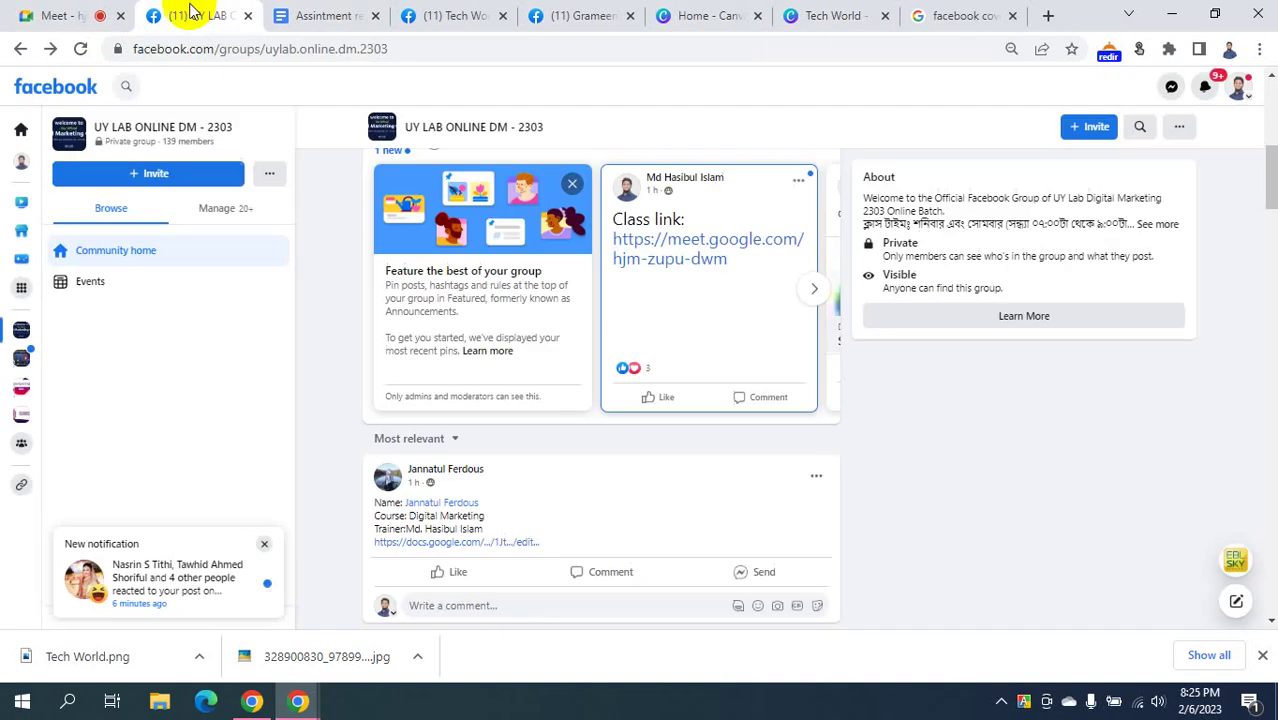
- Upload Tech World (1).png as the Tech World page's cover photo and save it
left_click(588, 18)
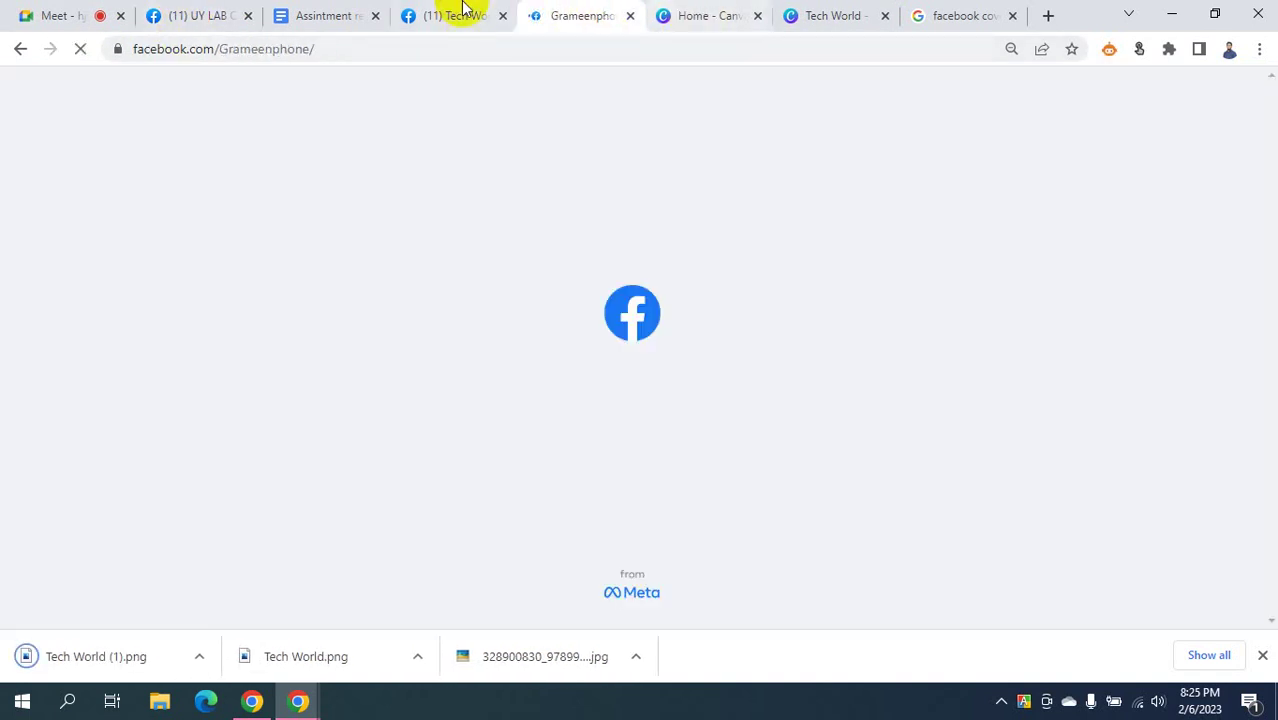
left_click(455, 17)
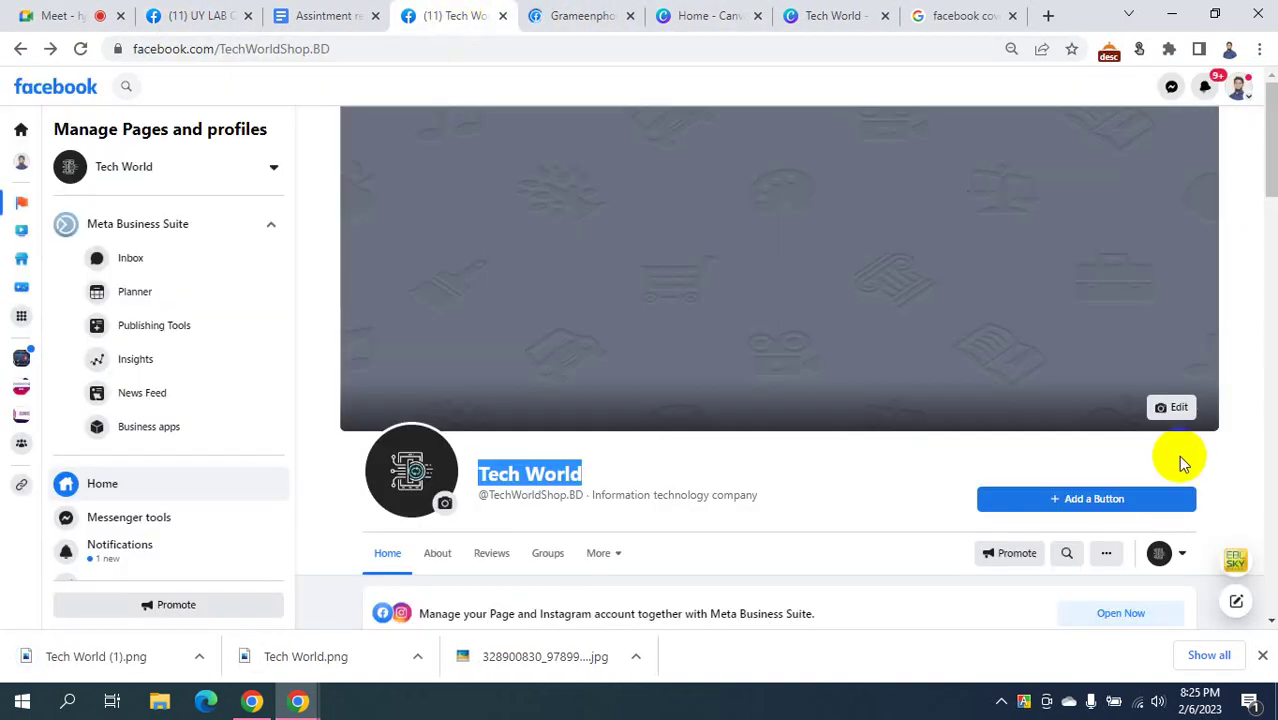
left_click(1178, 410)
left_click(998, 485)
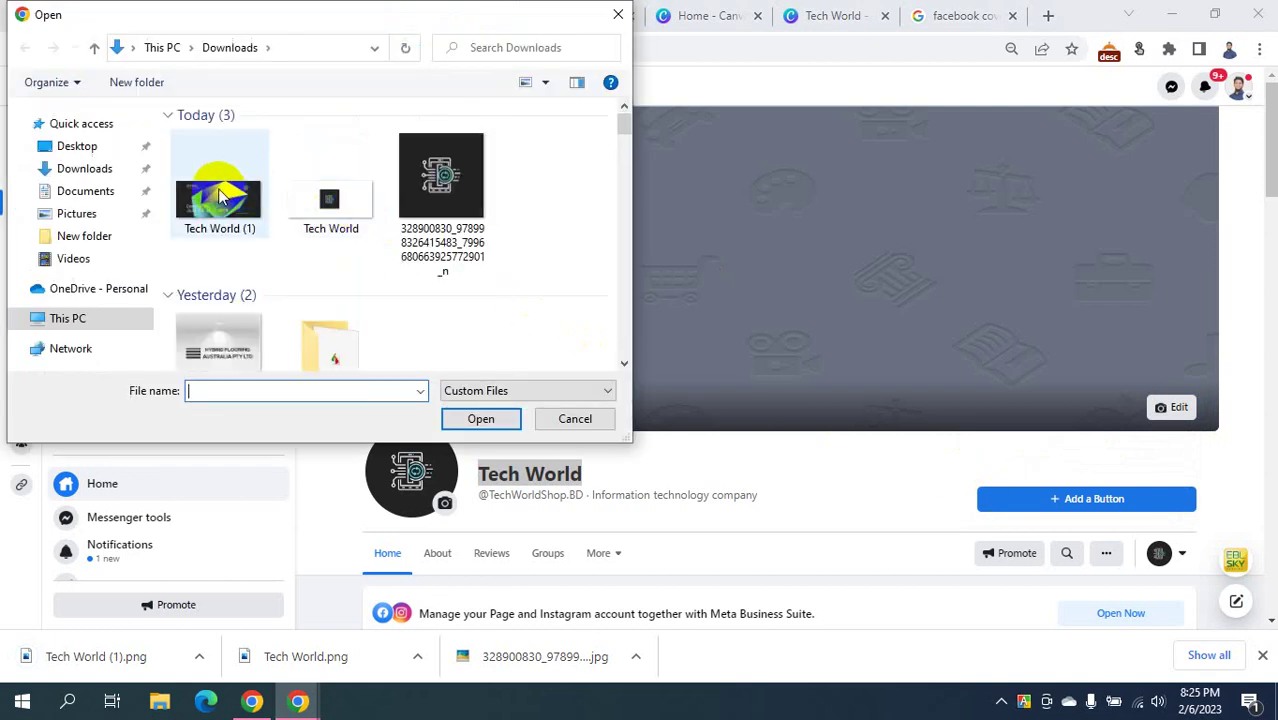
left_click(214, 177)
left_click(474, 419)
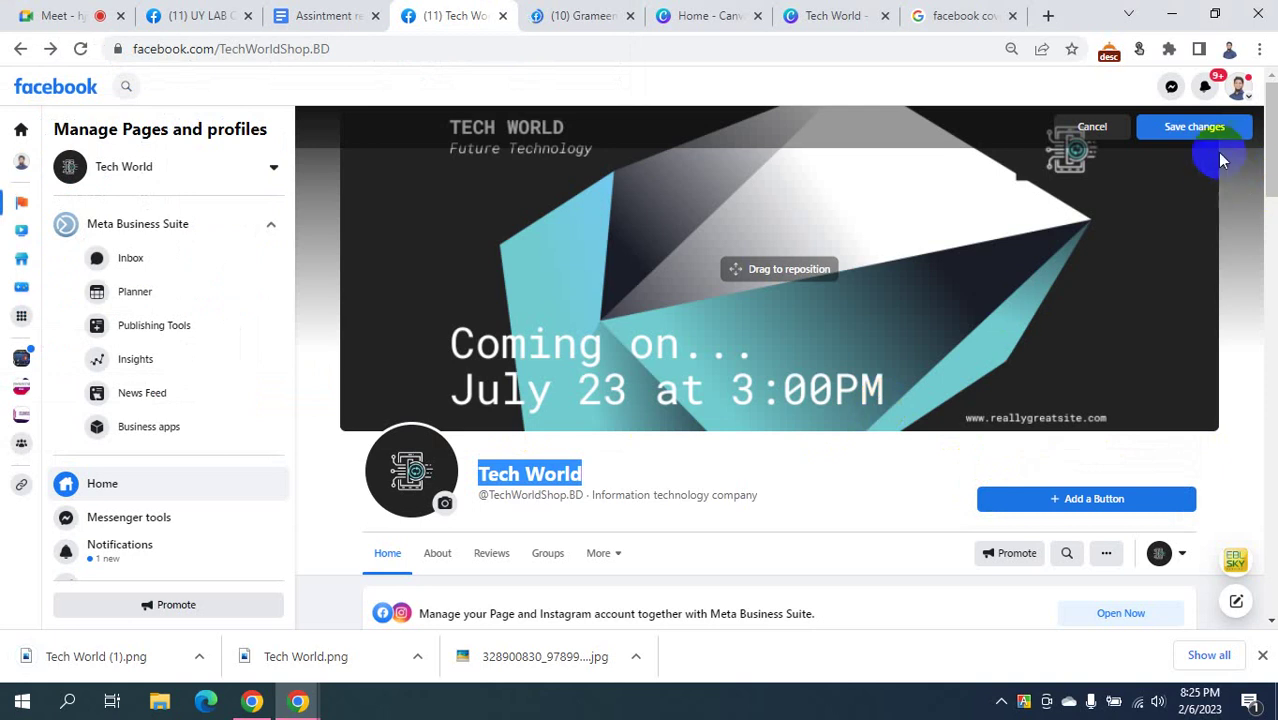
left_click(1196, 129)
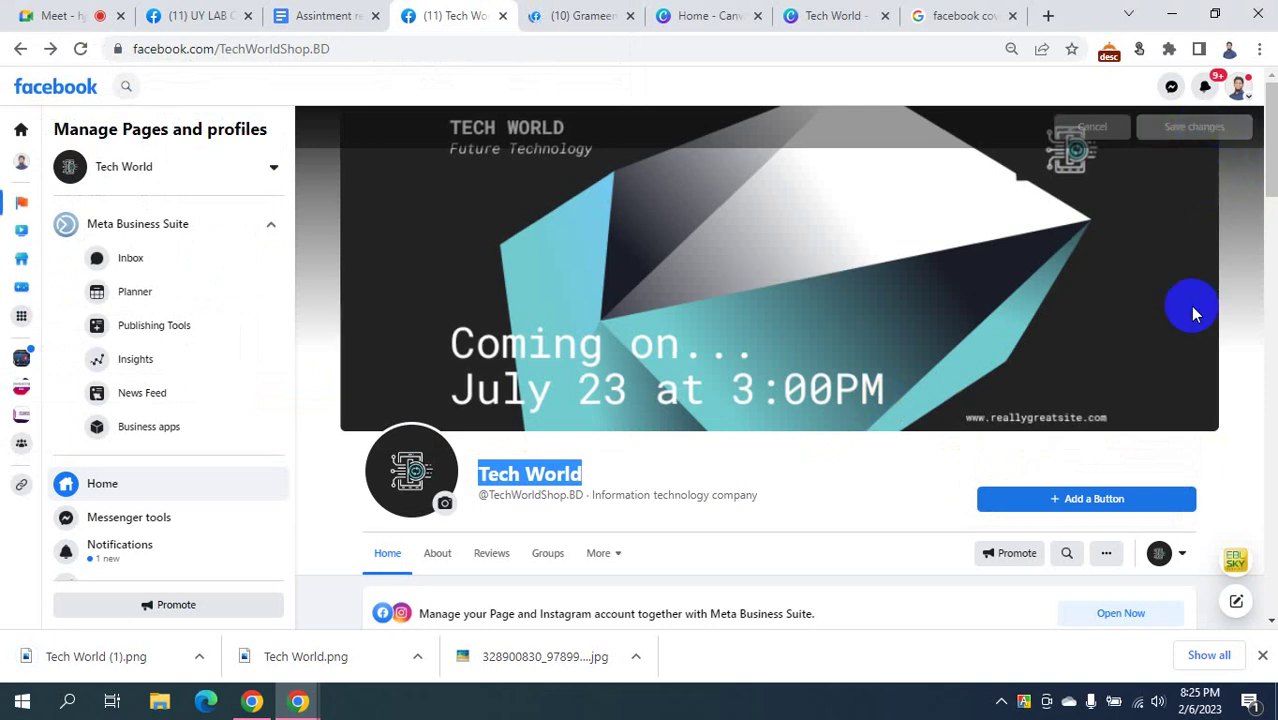
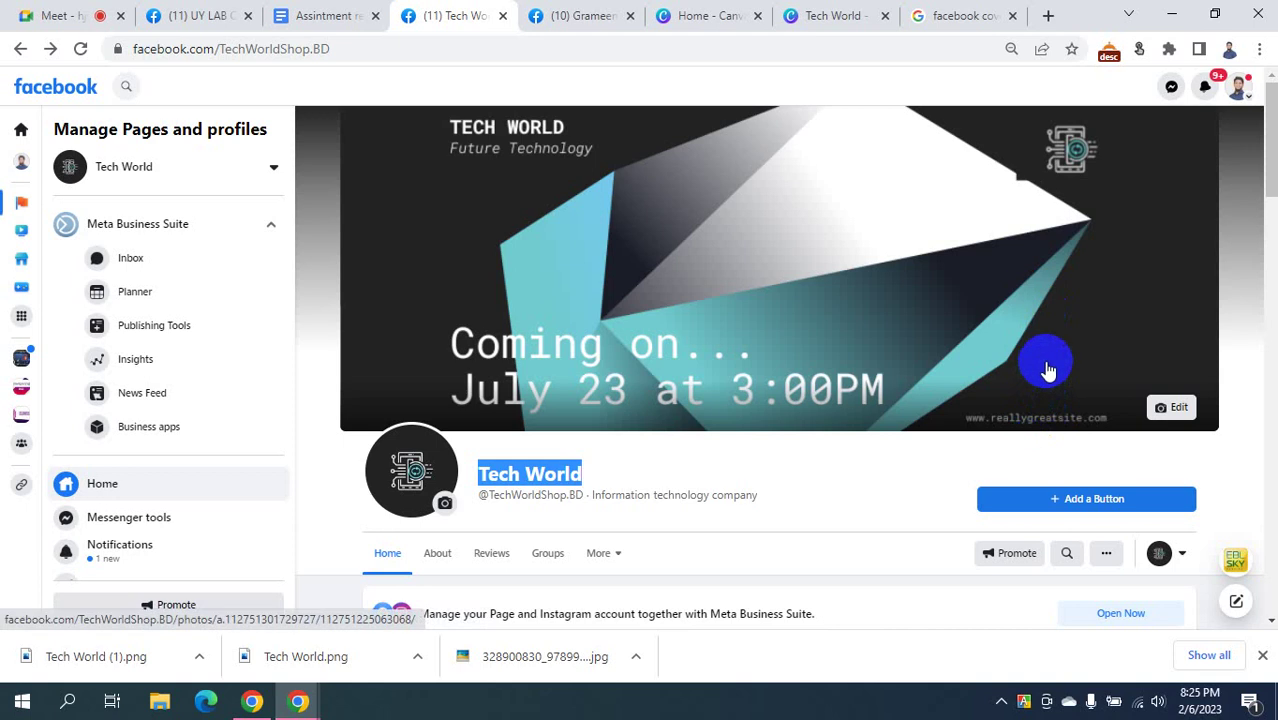
- Reload the Tech World page and select its full web address
scroll(762, 328, "down", 1)
scroll(760, 323, "up", 1)
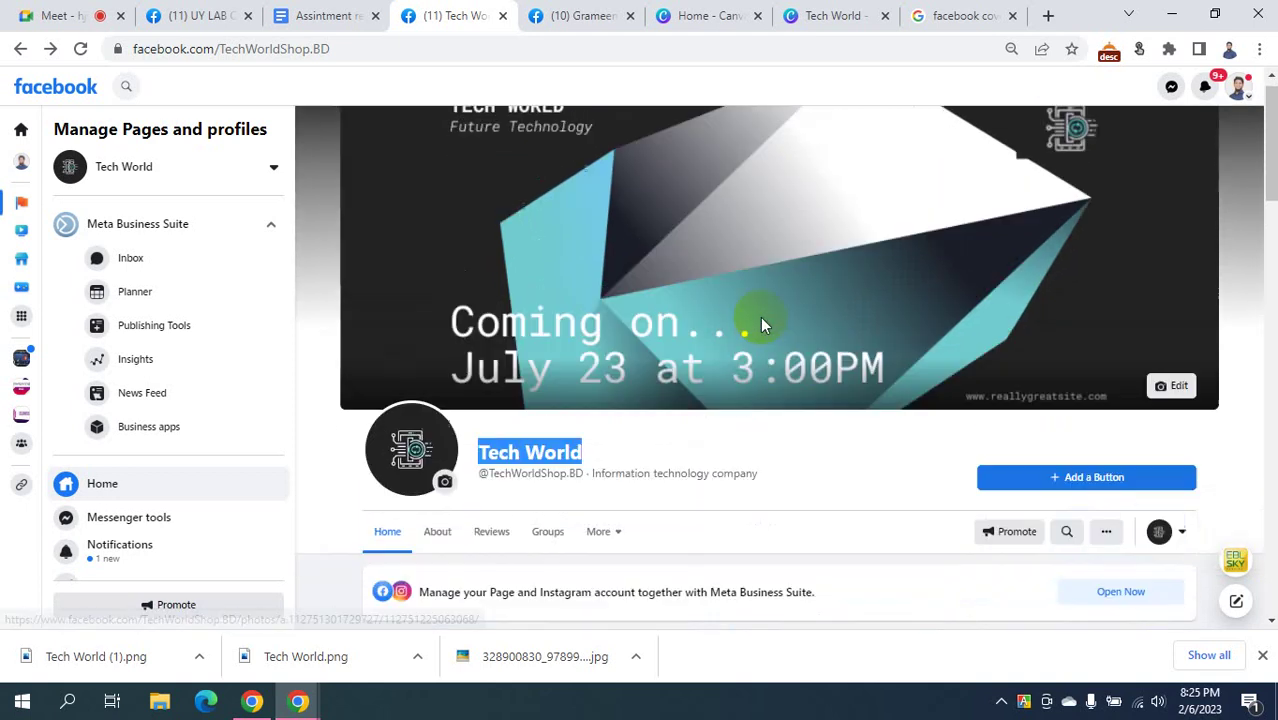
scroll(760, 325, "up", 1)
left_click(79, 48)
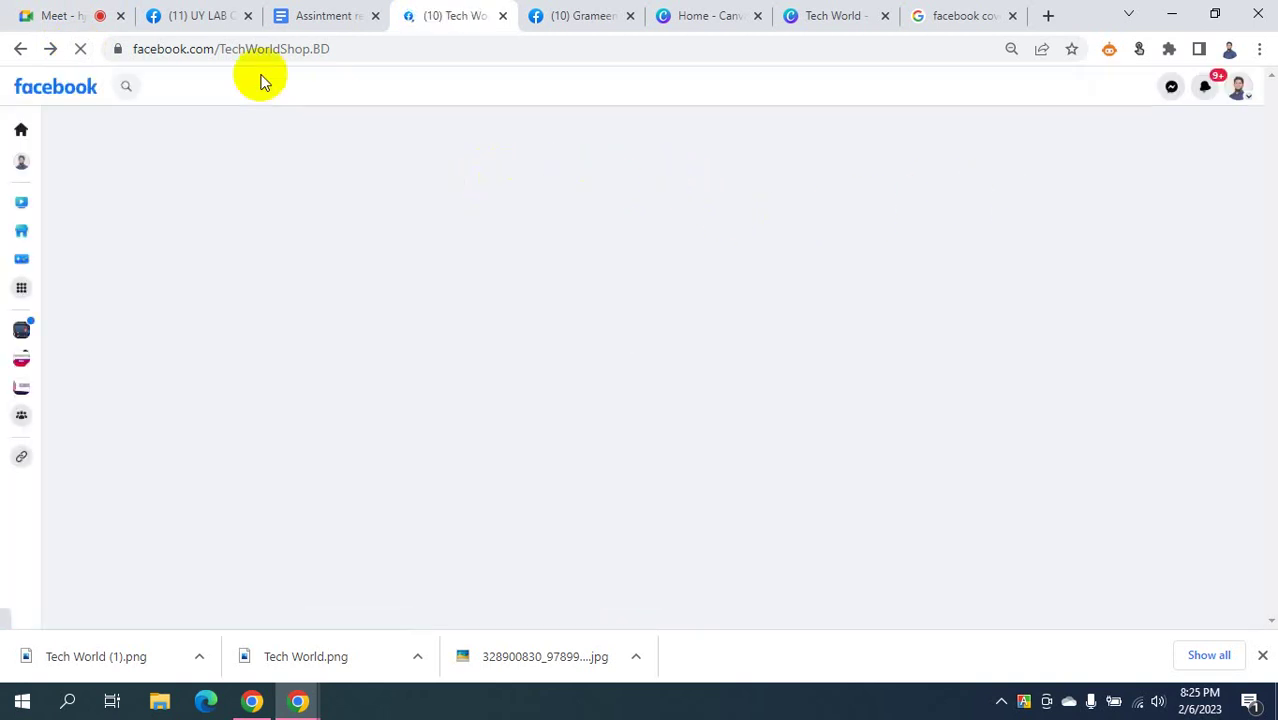
left_click_drag(334, 48, 118, 48)
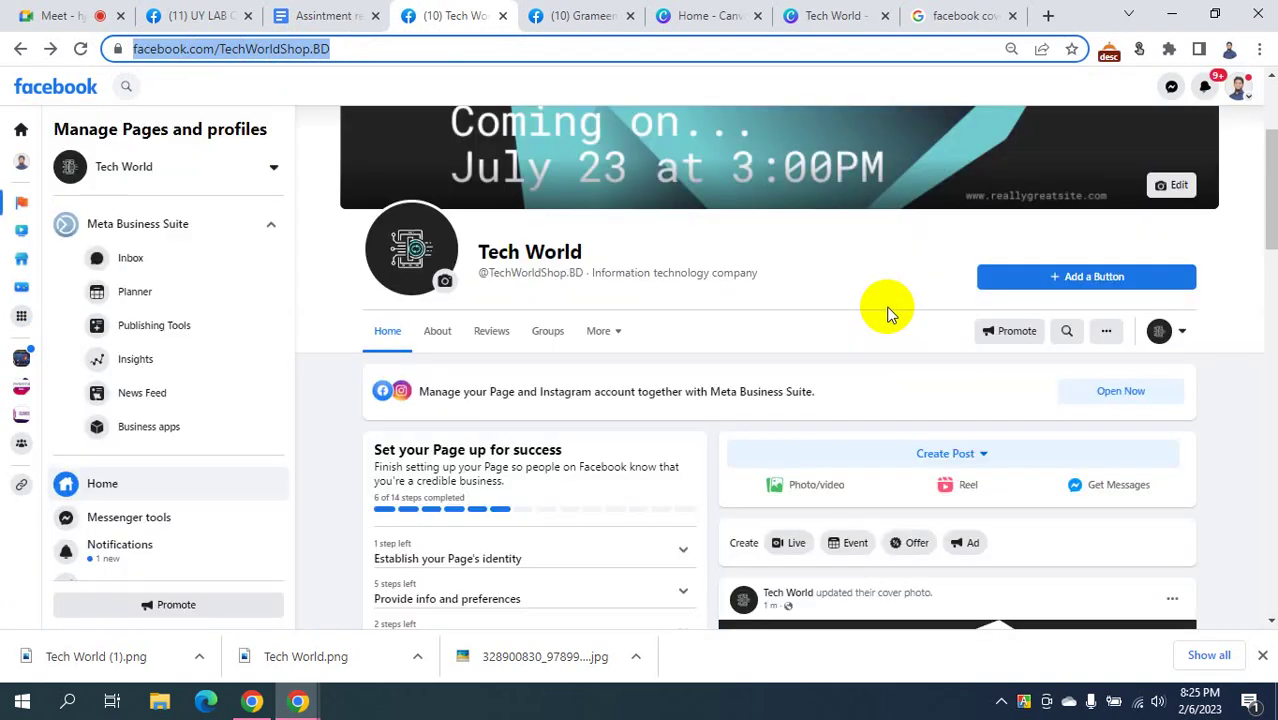
- Start adding an action button to the Tech World page
scroll(490, 302, "down", 1)
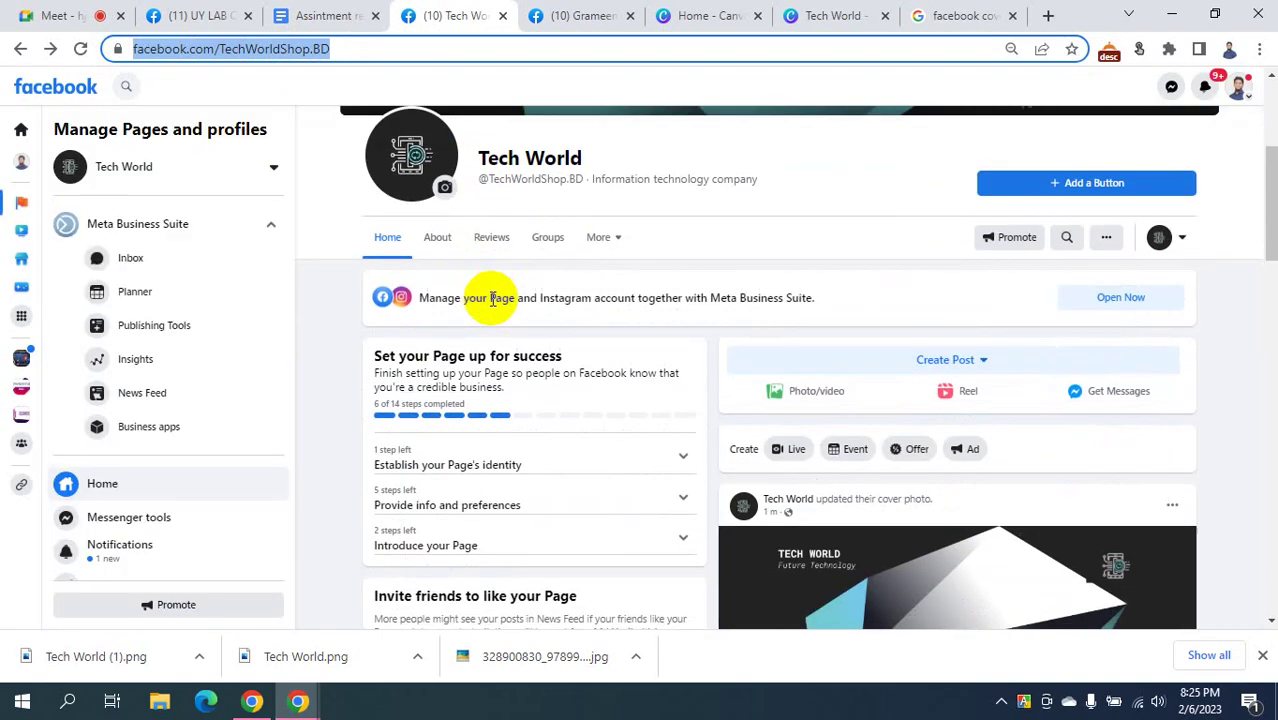
scroll(735, 375, "down", 1)
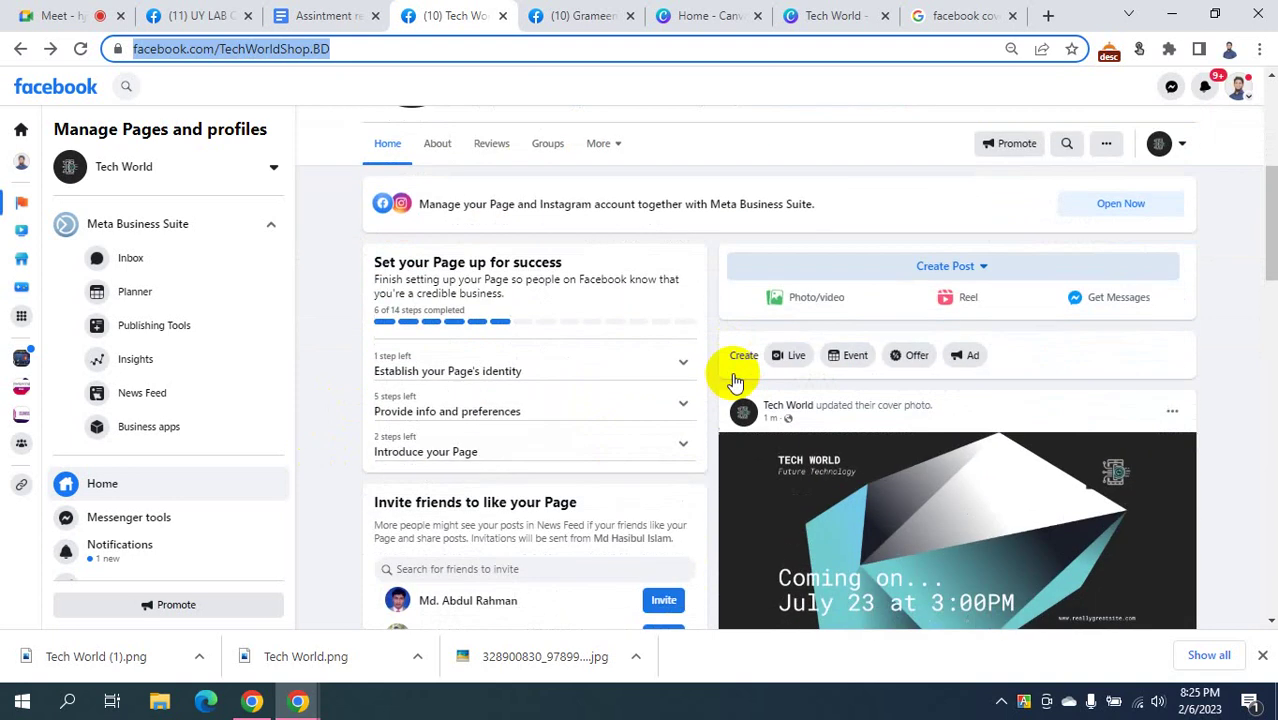
scroll(733, 373, "up", 2)
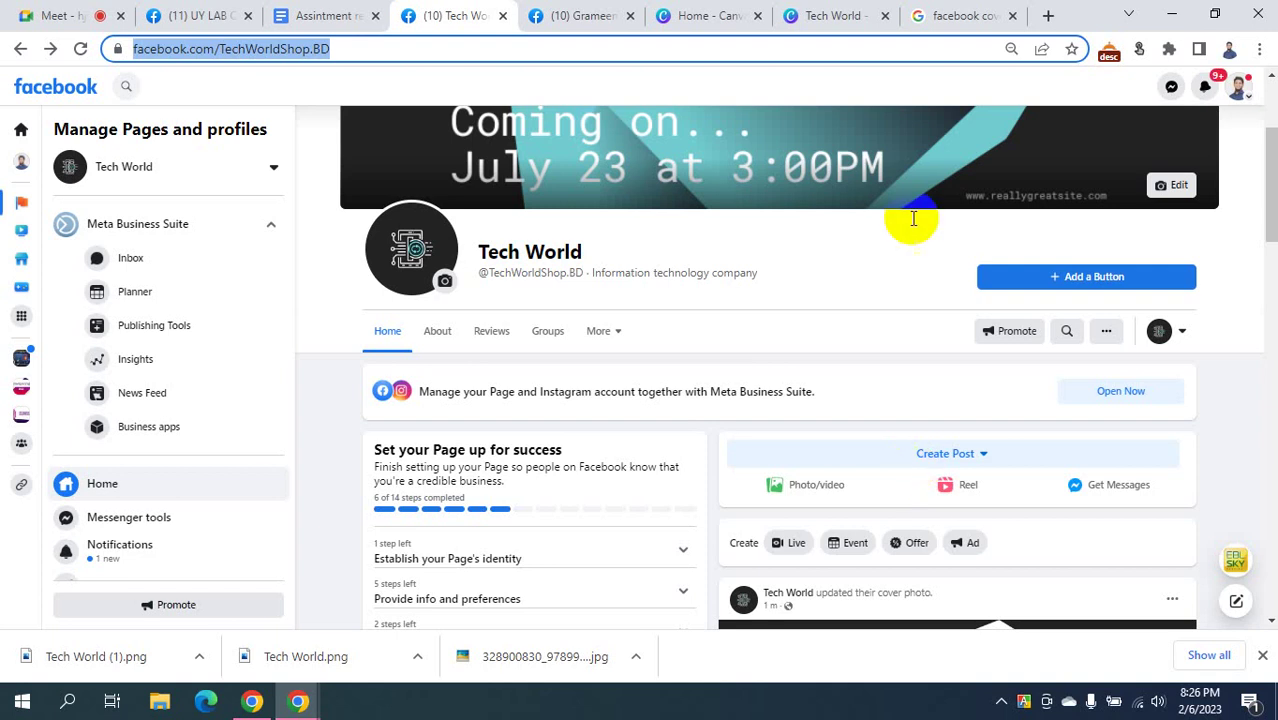
scroll(1100, 230, "up", 2)
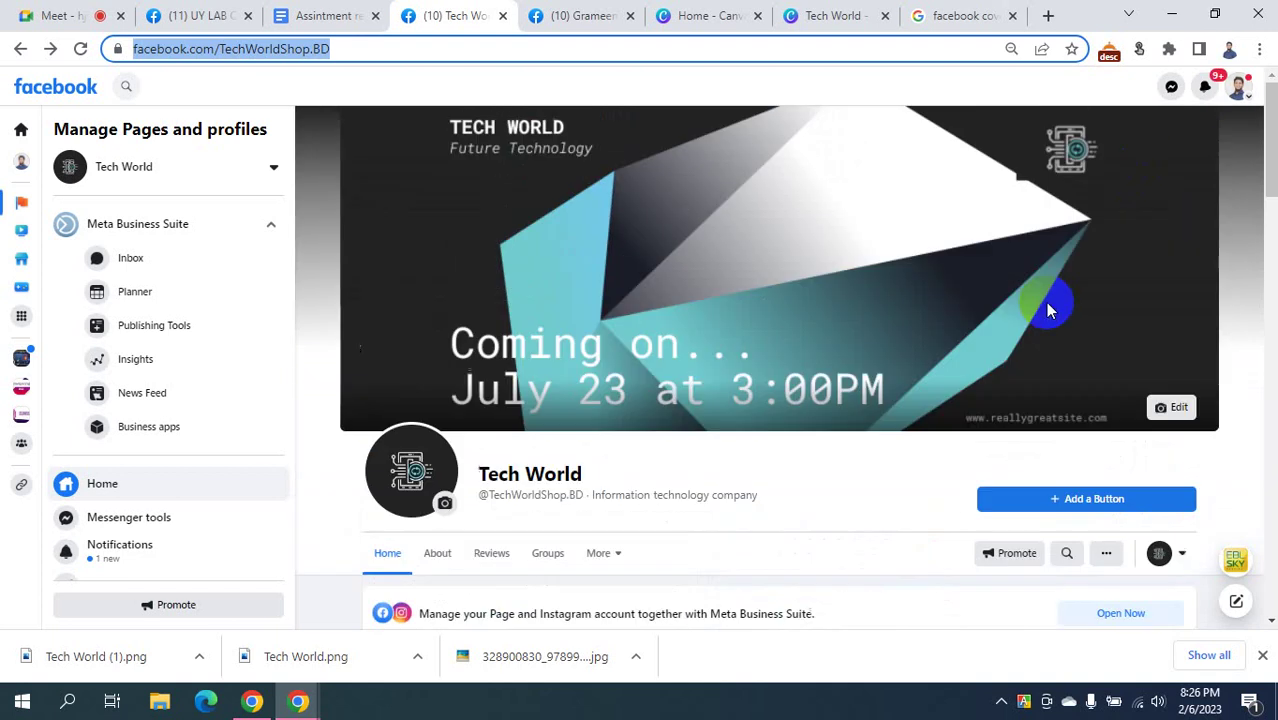
left_click(1087, 497)
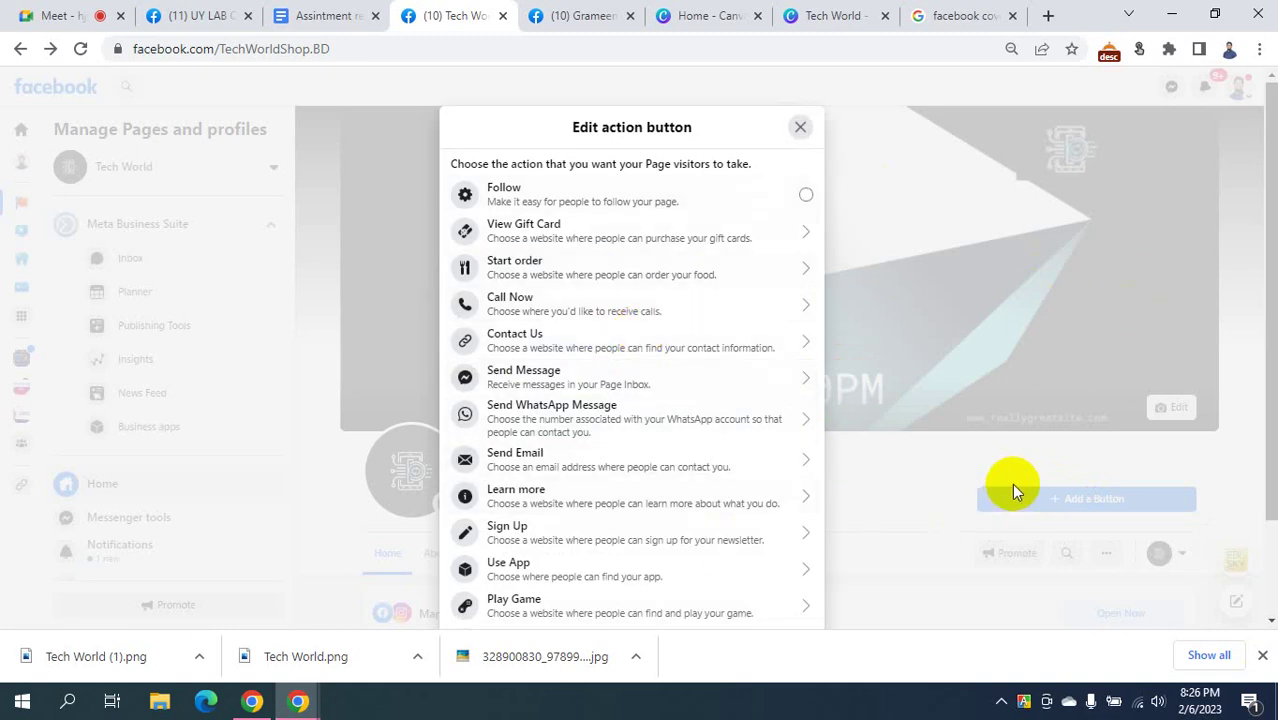
- On the Grameenphone page, open its message chat, then close it while still loading
left_click(594, 14)
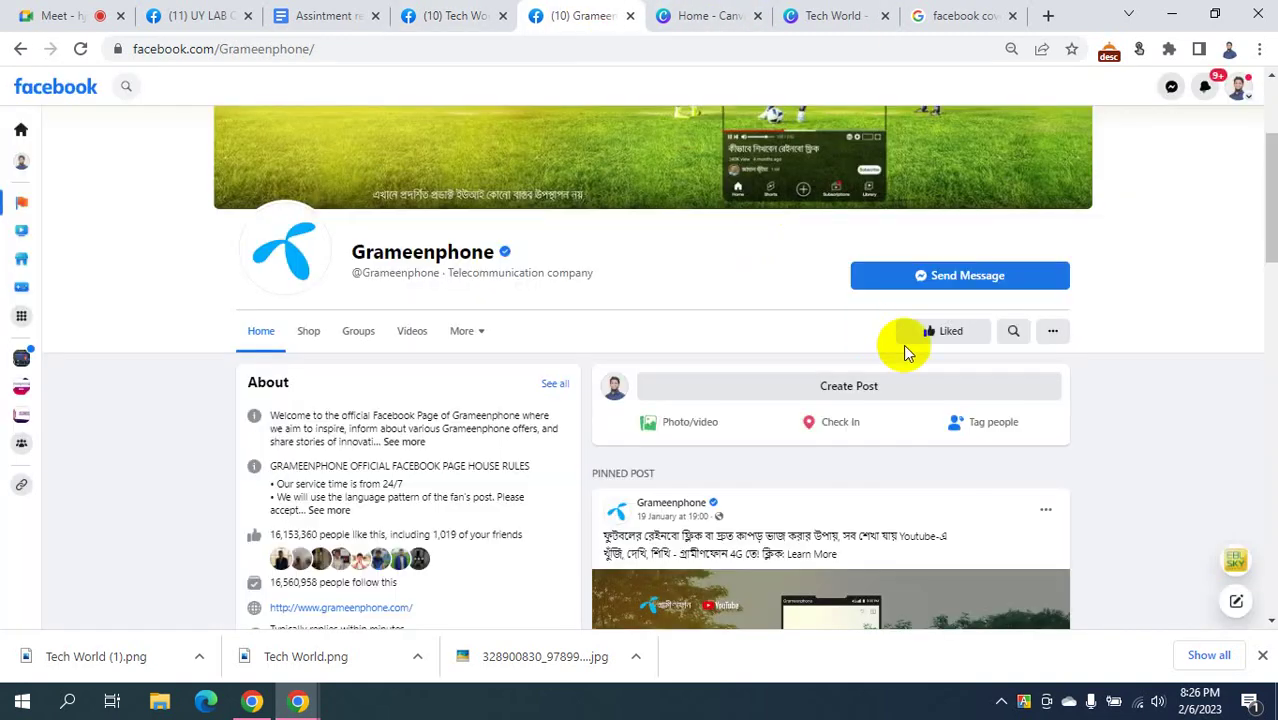
scroll(964, 297, "up", 3)
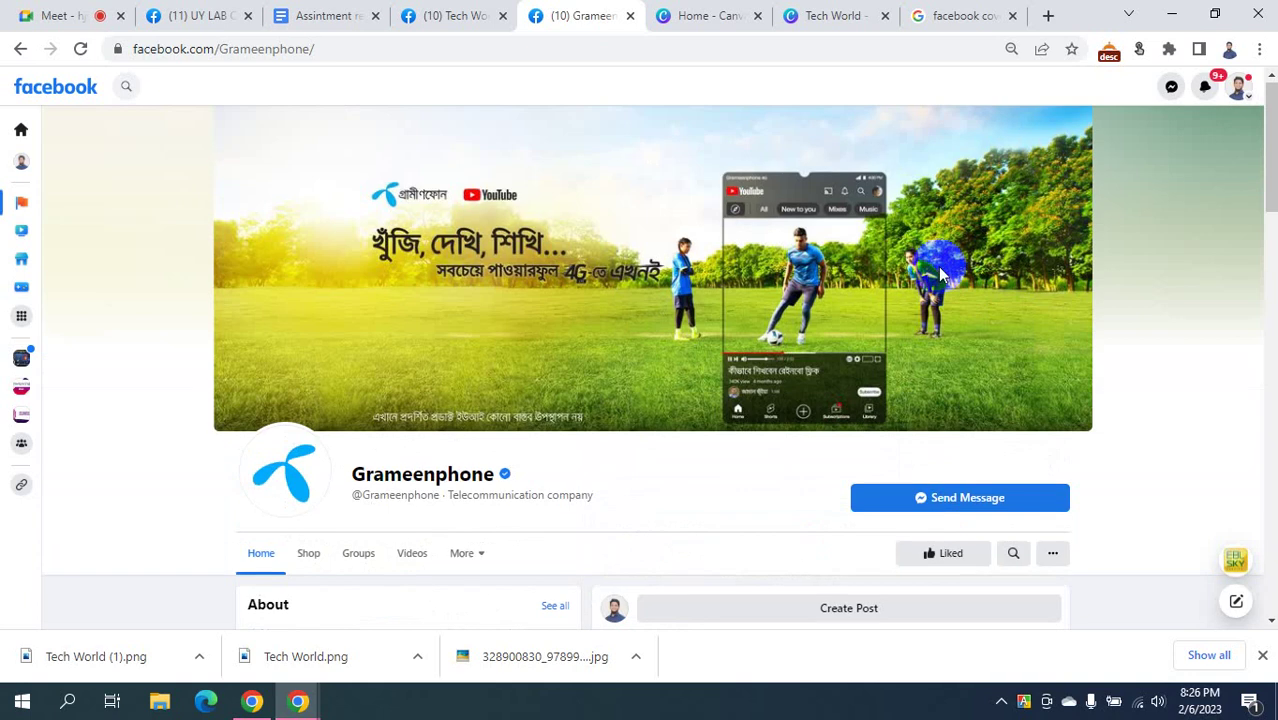
left_click(964, 497)
left_click(1196, 330)
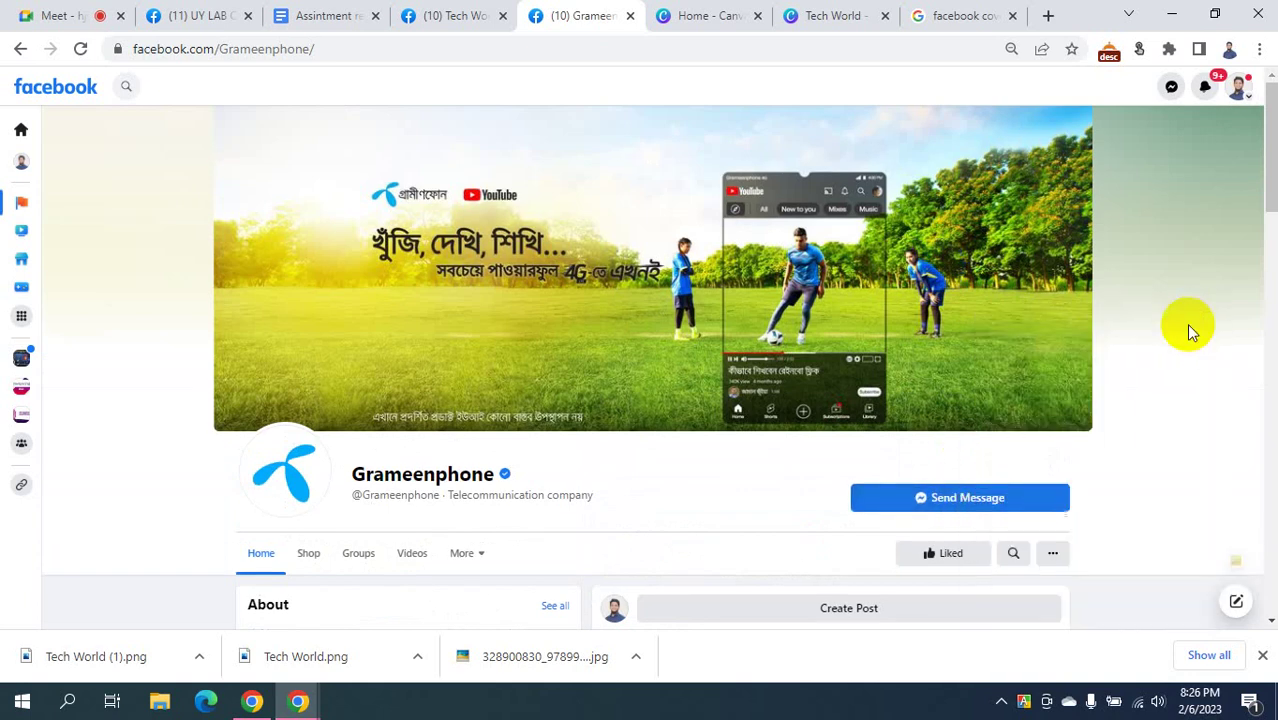
scroll(639, 379, "down", 5)
scroll(730, 418, "down", 4)
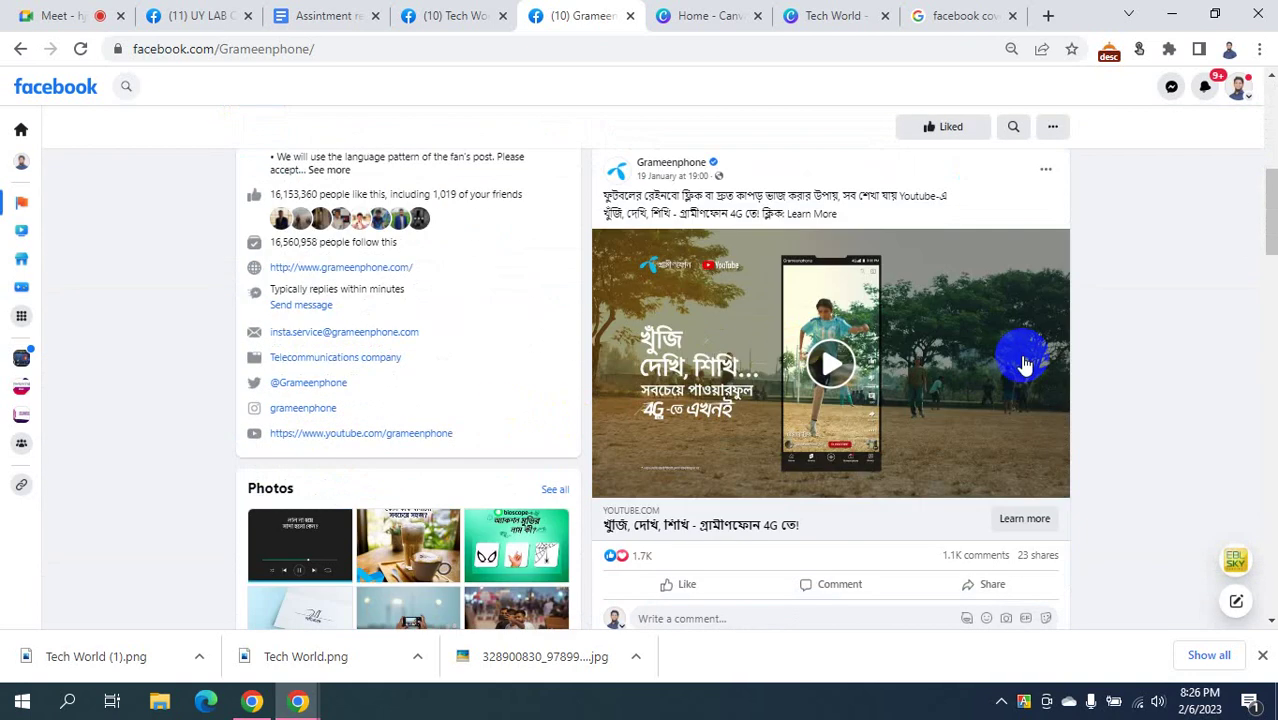
scroll(979, 423, "up", 7)
scroll(979, 423, "up", 1)
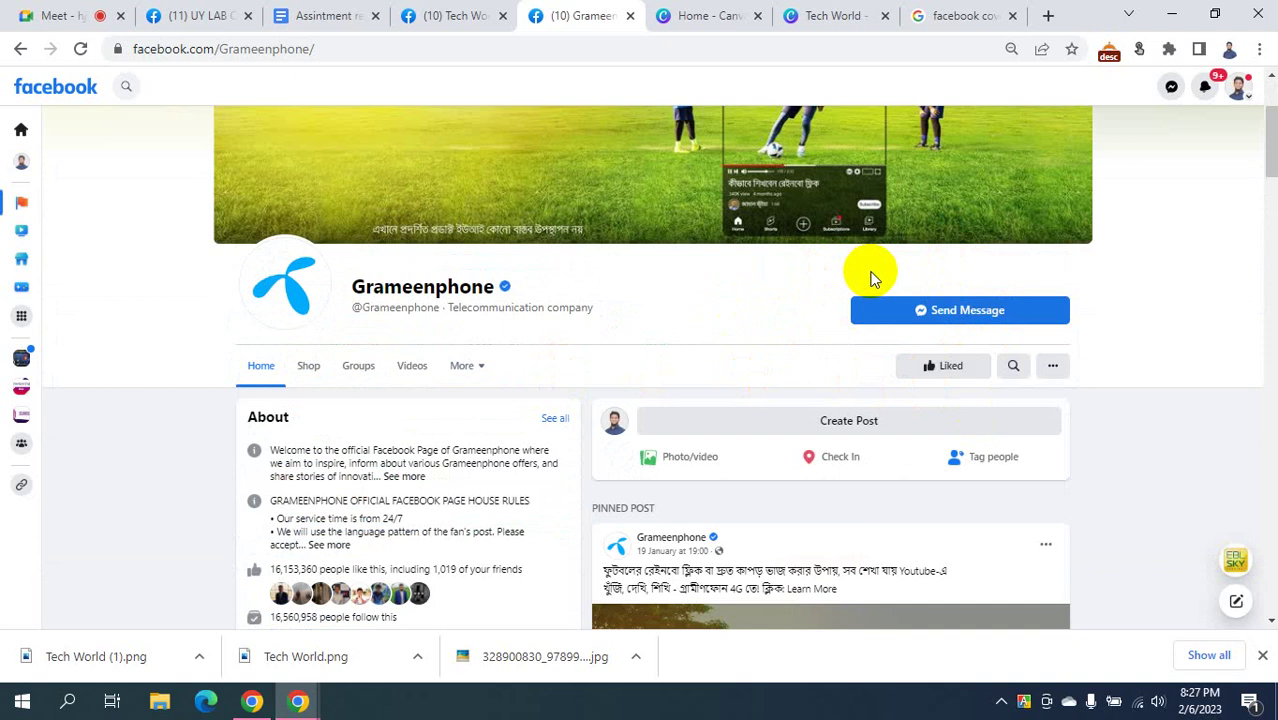
- Reopen Grameenphone's chat, Get Started as a guest, then return to Tech World's action choices
left_click(964, 316)
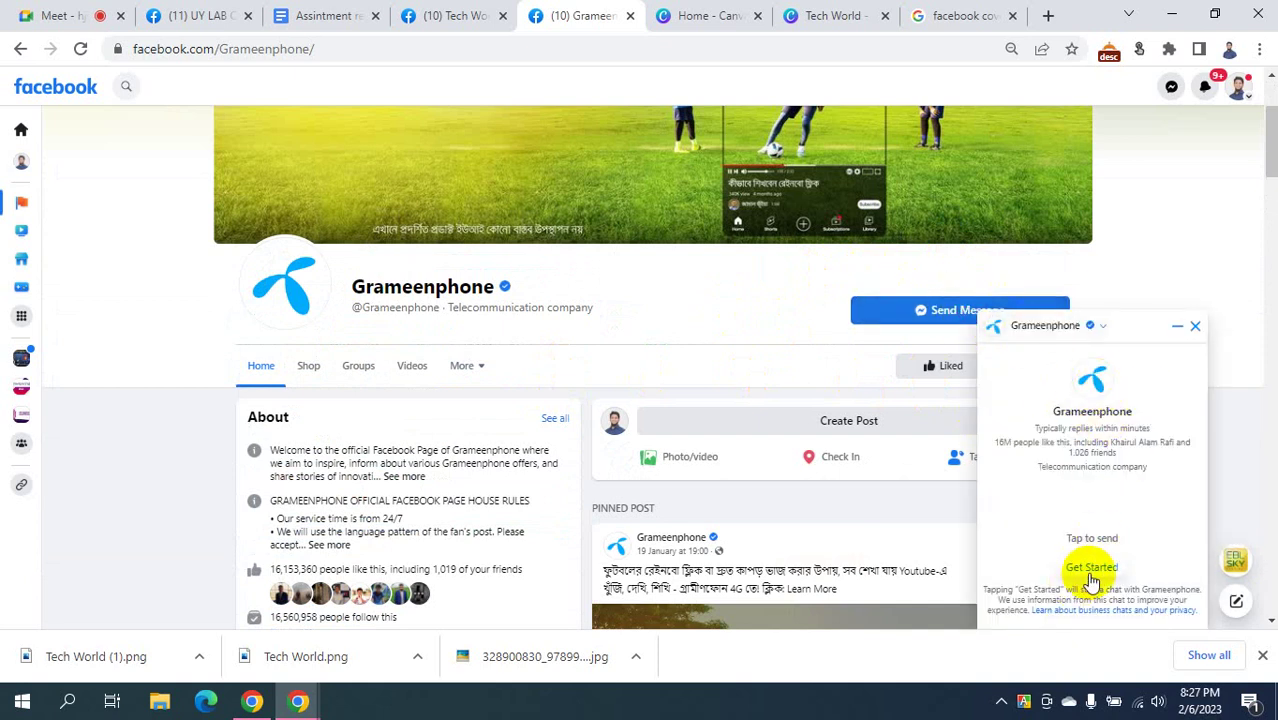
left_click(1091, 568)
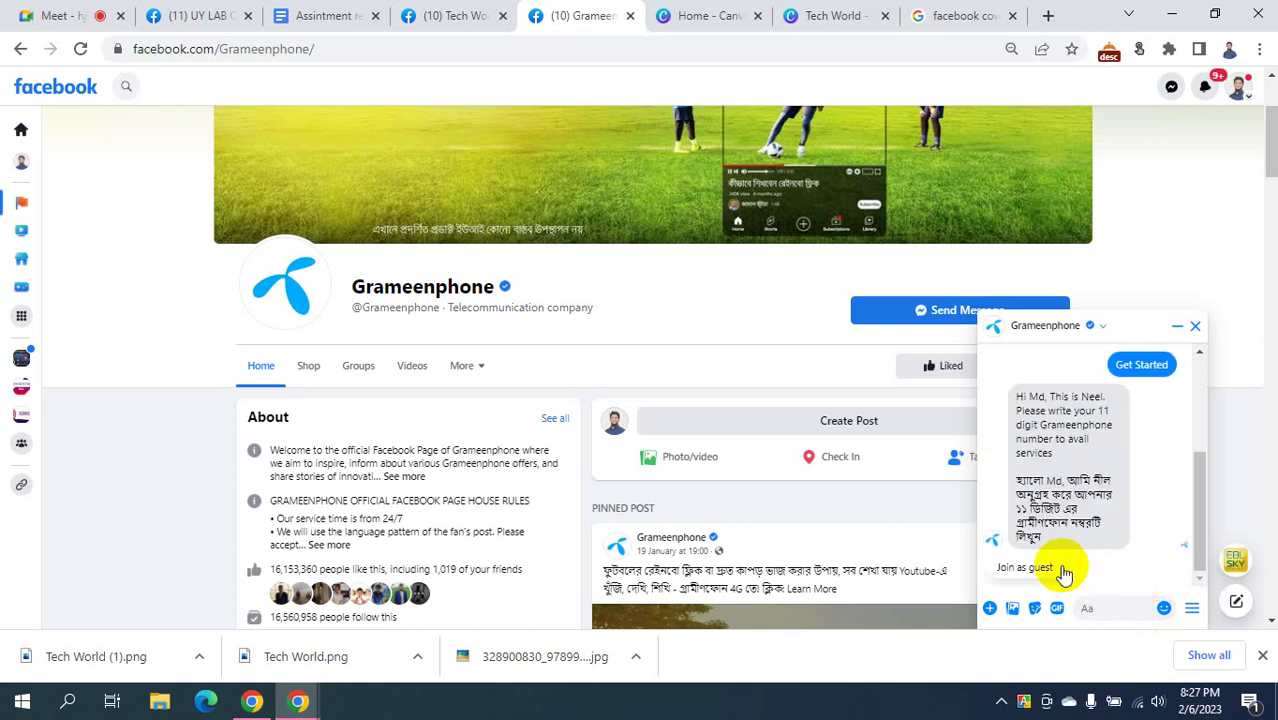
left_click(1020, 567)
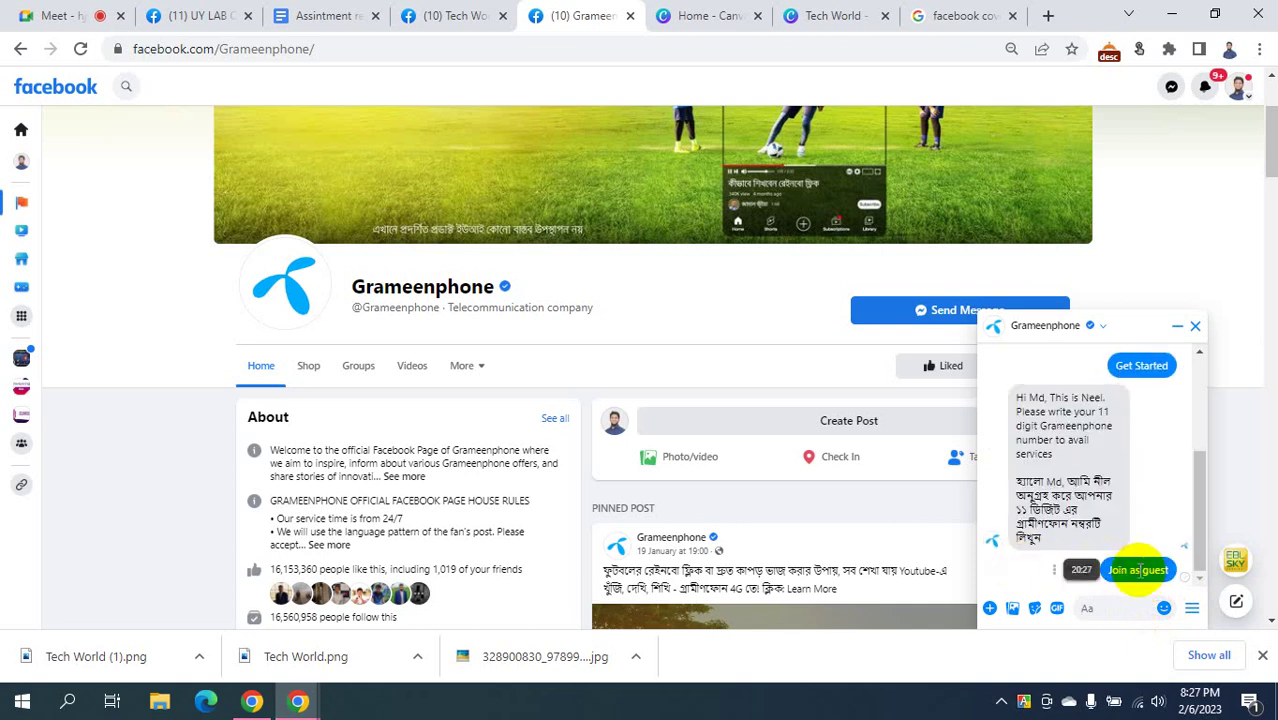
left_click(447, 12)
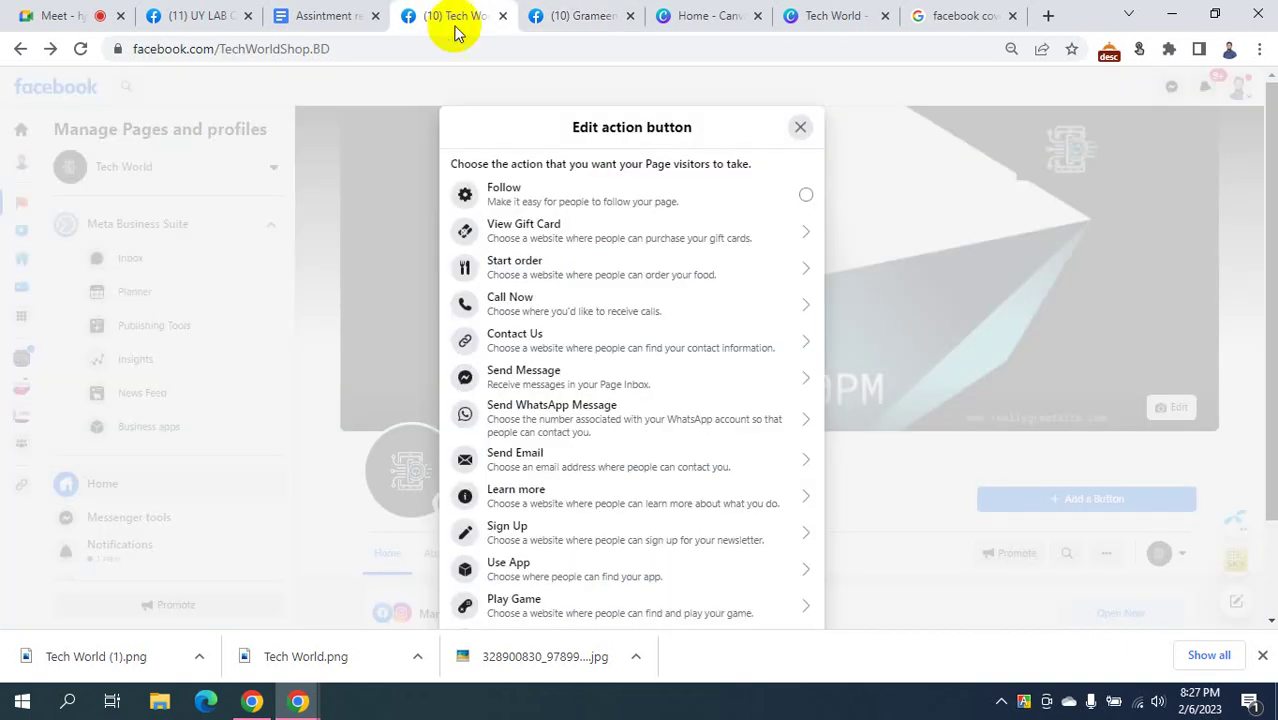
scroll(651, 300, "down", 2)
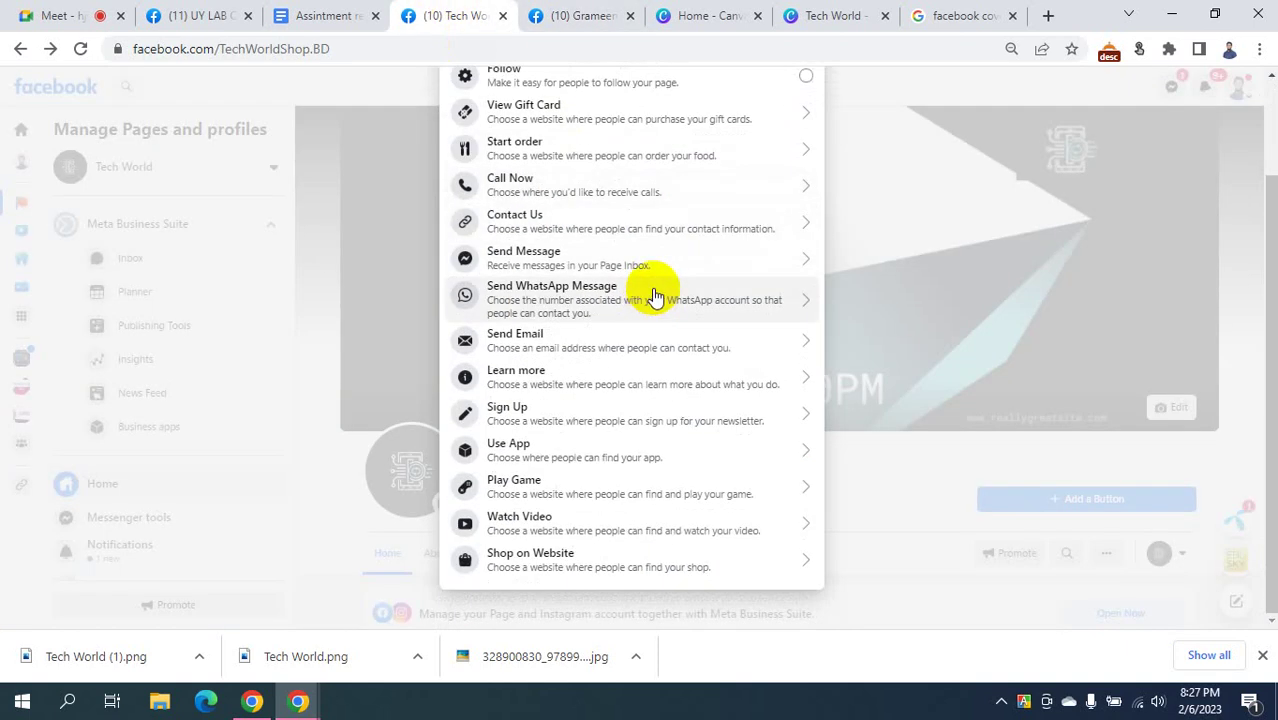
scroll(656, 294, "up", 2)
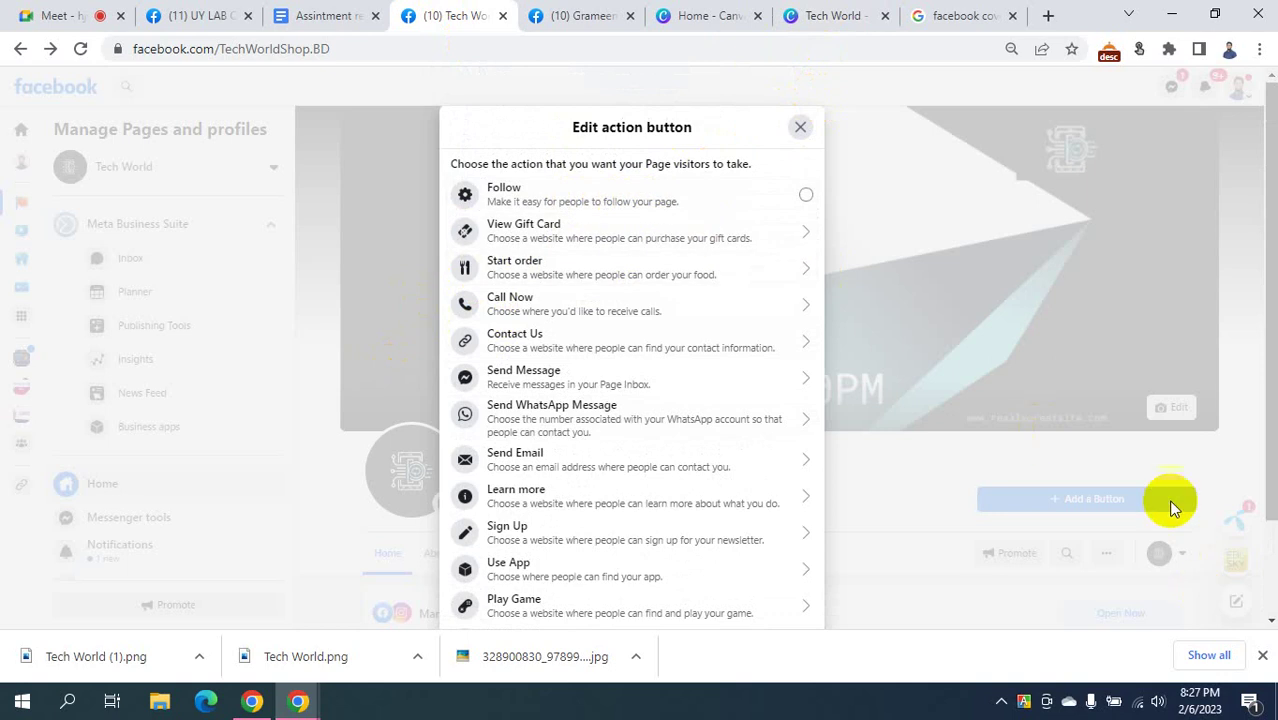
left_click(545, 15)
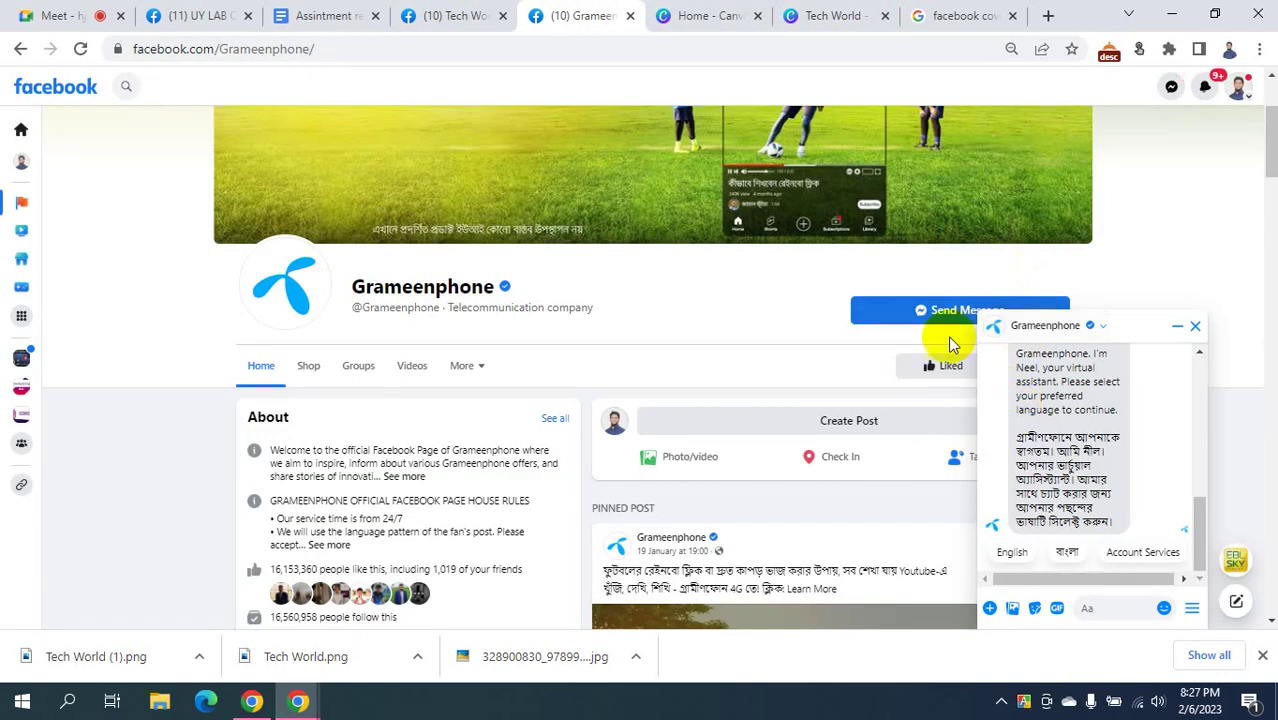
left_click(450, 17)
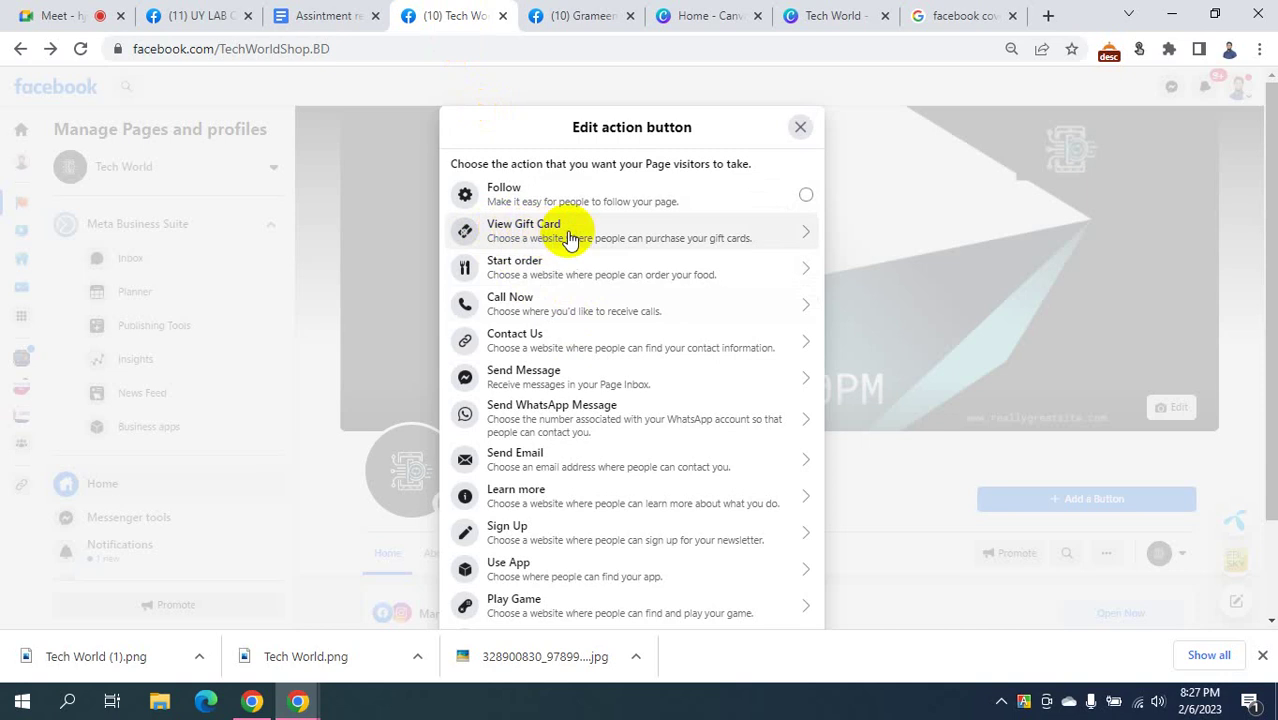
- Try the View Gift Card action, then go back to the action list
left_click(552, 226)
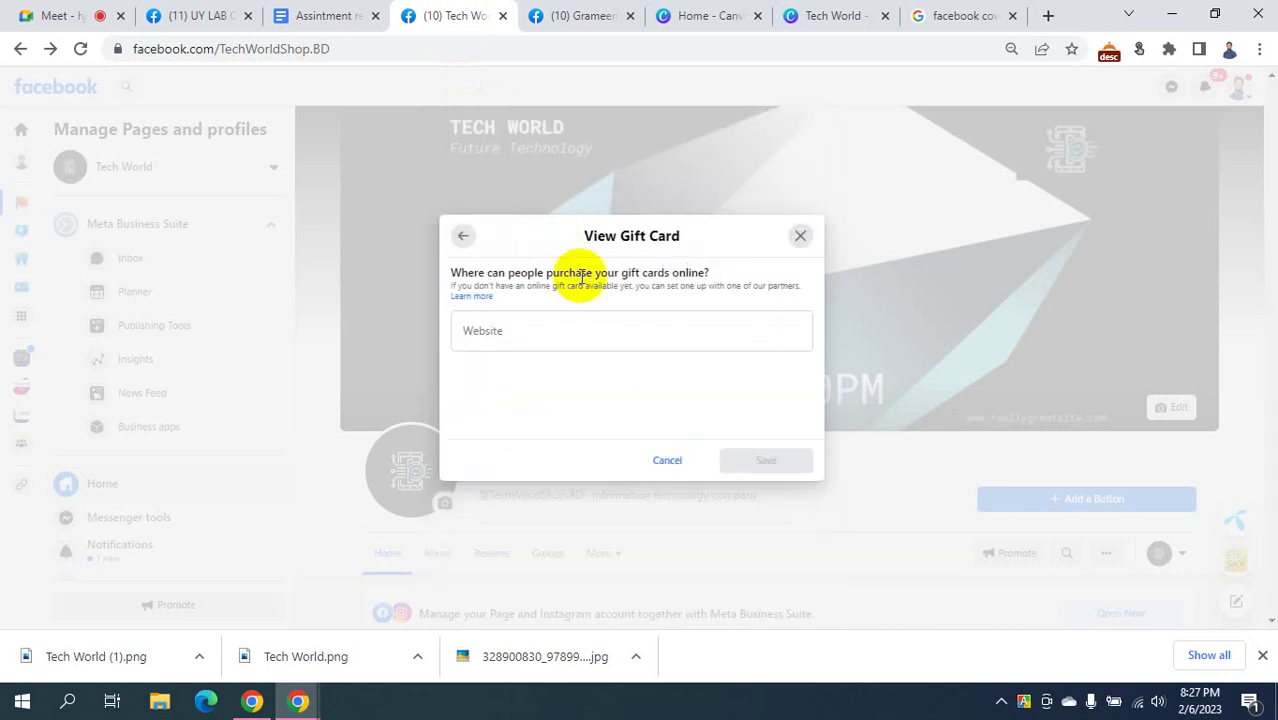
left_click(492, 342)
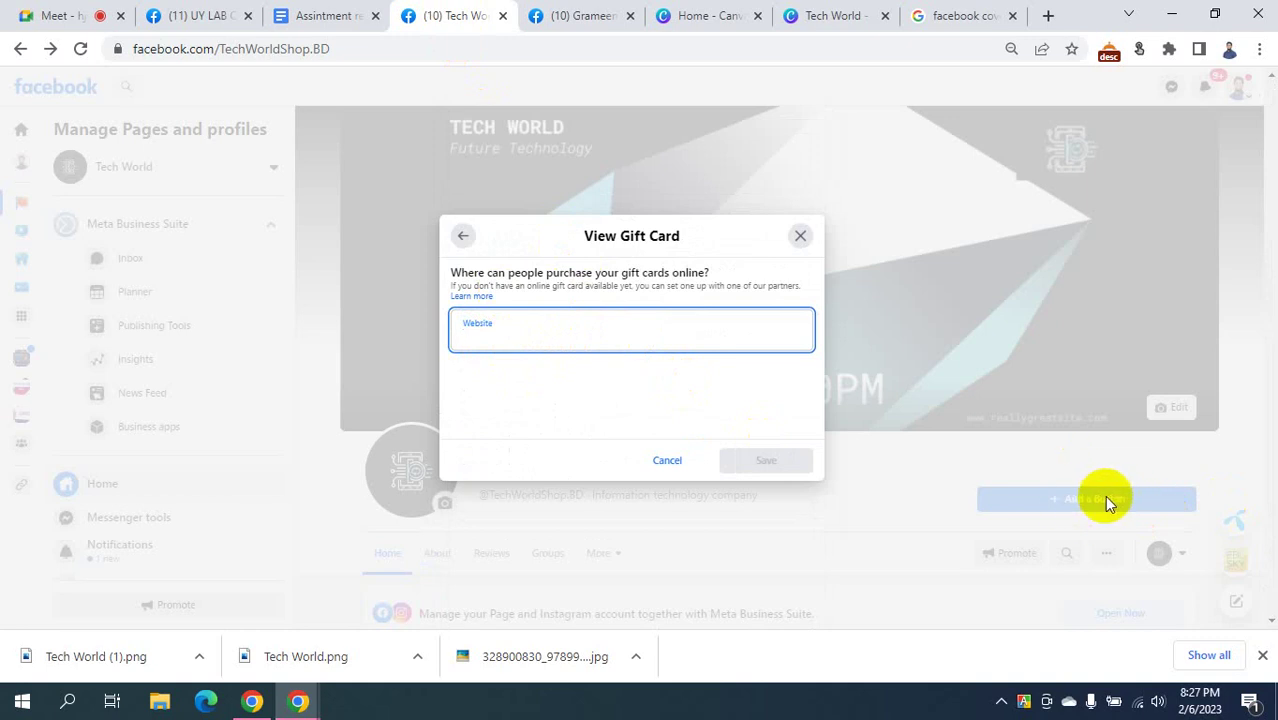
left_click(466, 239)
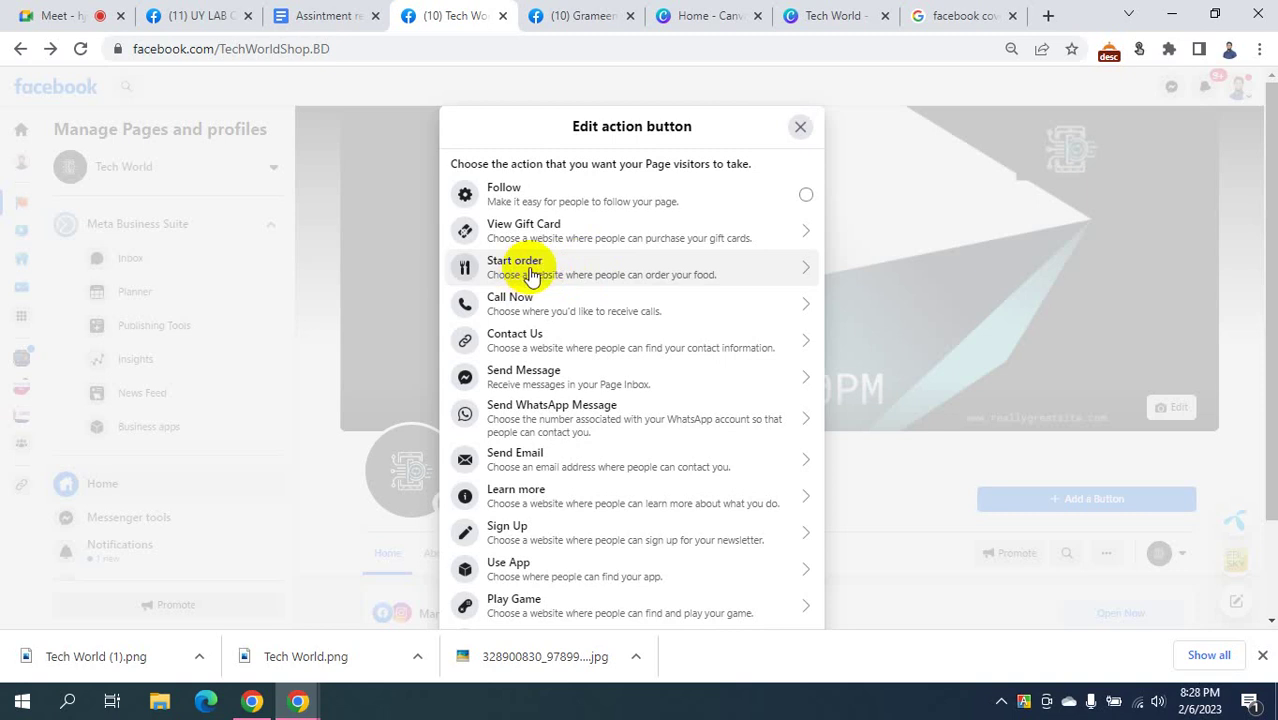
- Choose Start order and focus the empty Website field of the Order Food dialog
left_click(545, 270)
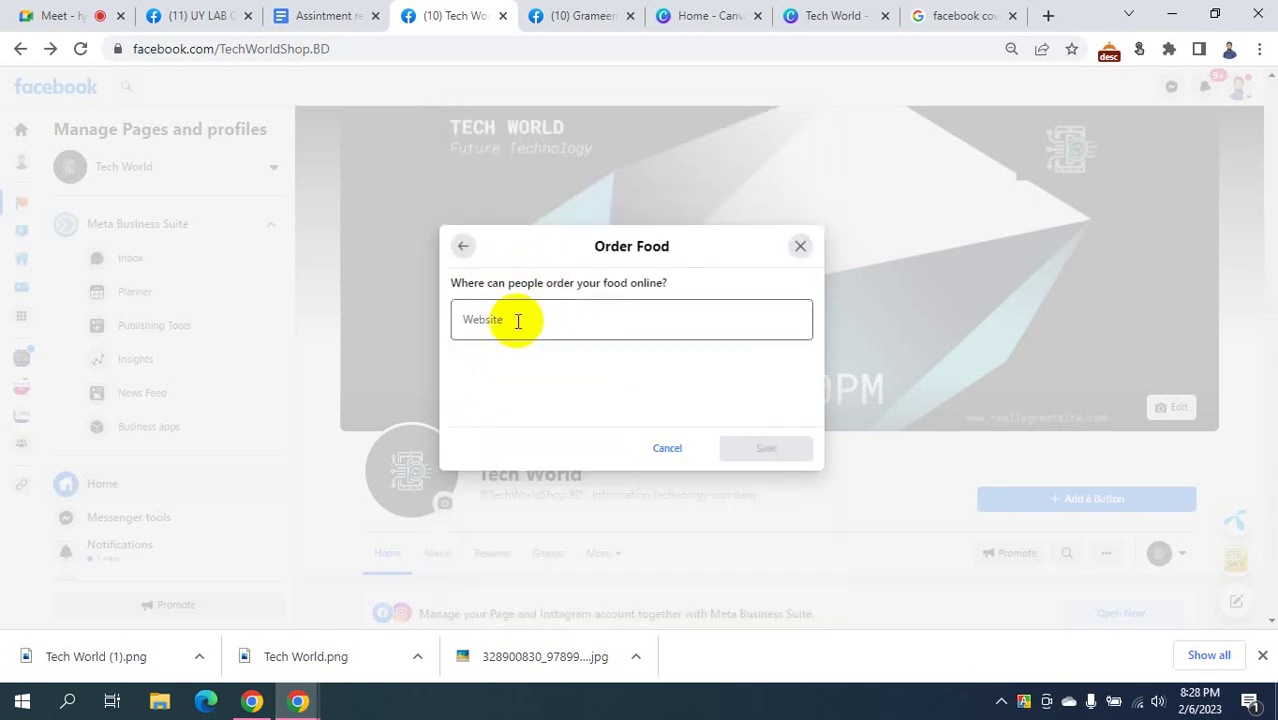
left_click(510, 320)
left_click(464, 248)
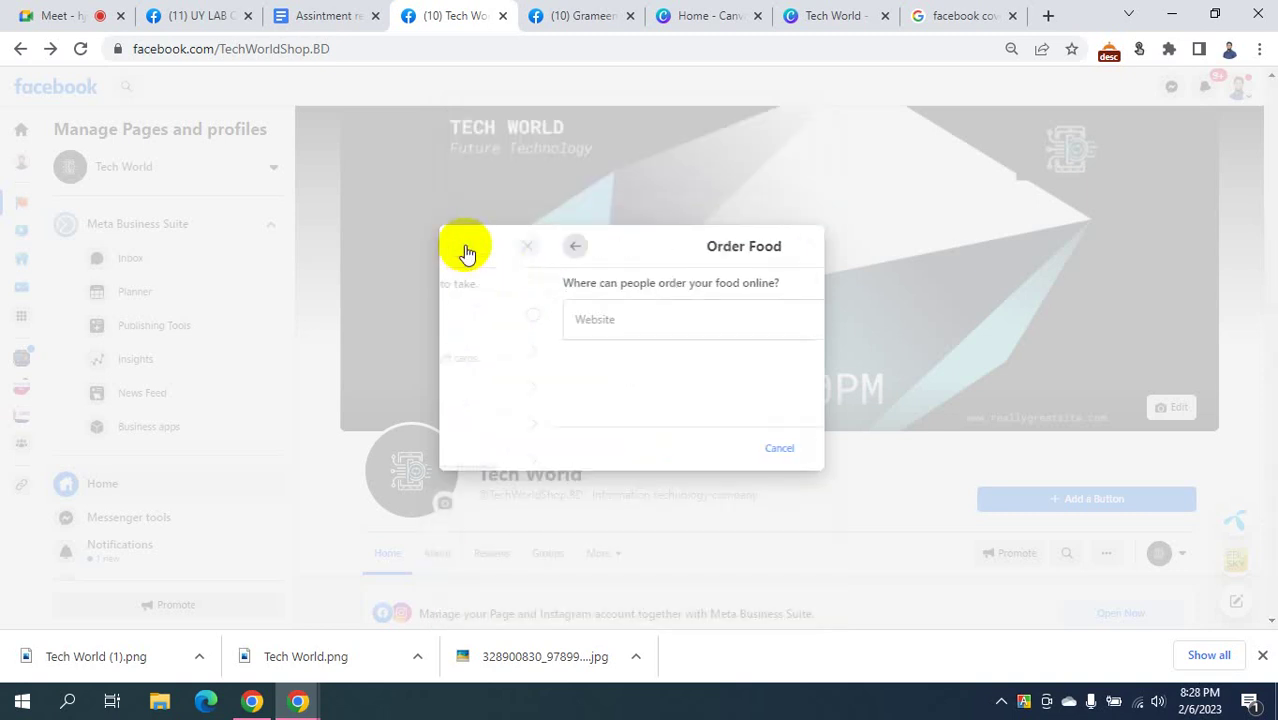
left_click(556, 268)
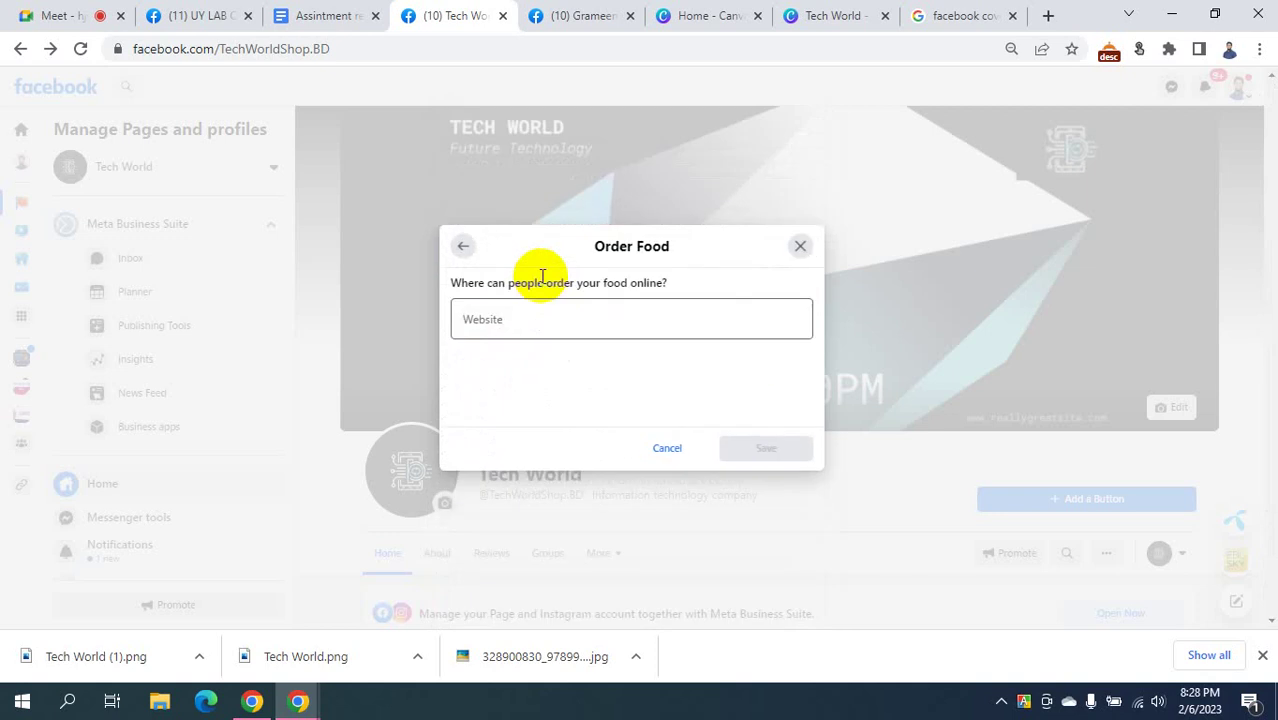
left_click(502, 323)
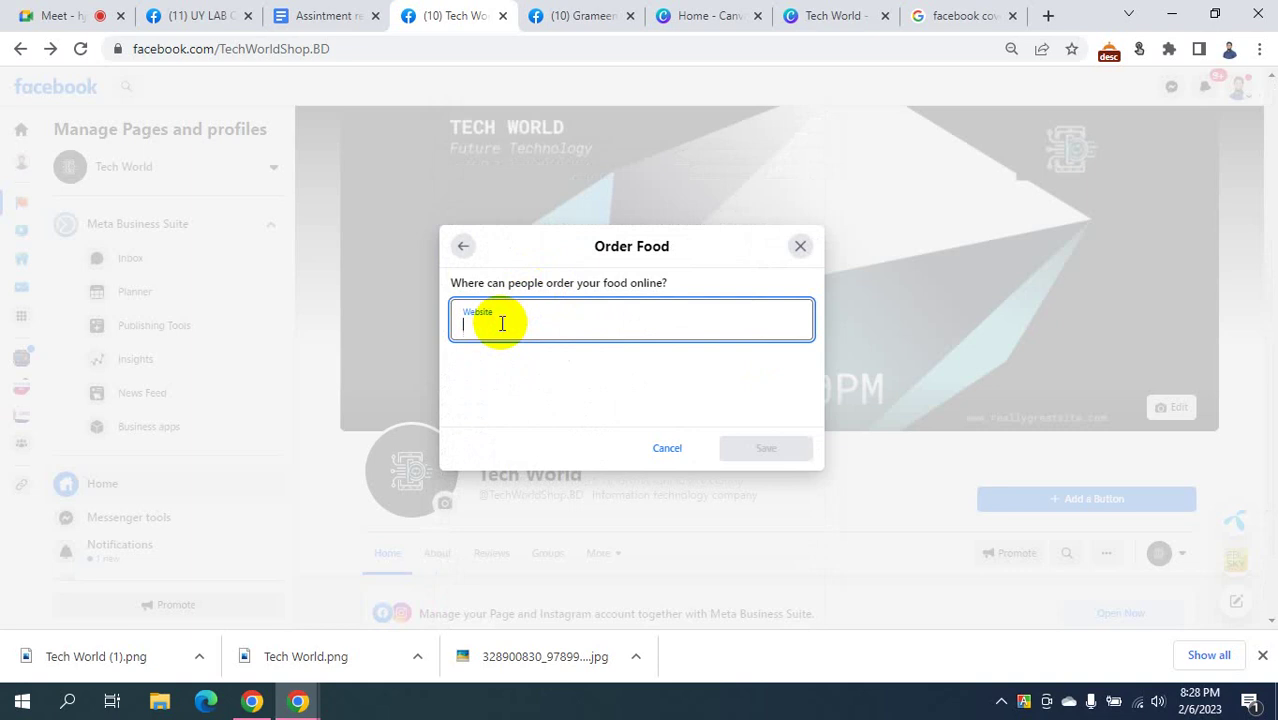
- Run a Google search for 'sultandines'
left_click(964, 15)
left_click(596, 53)
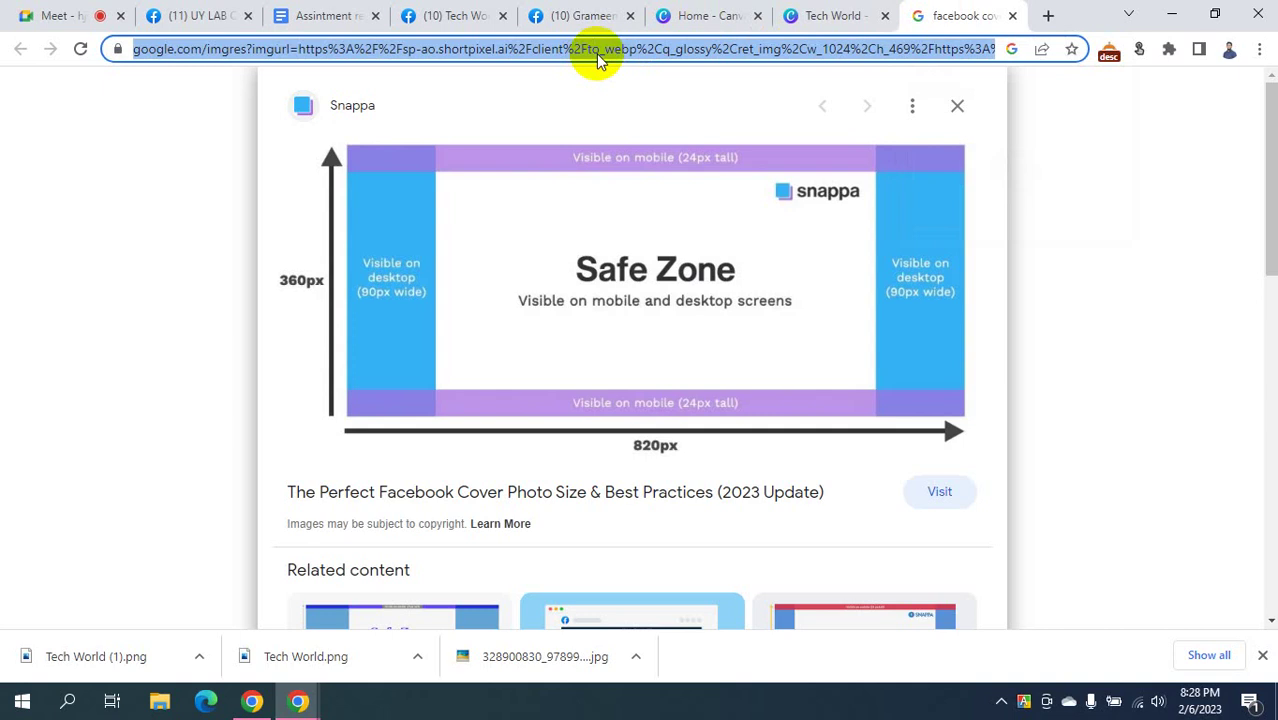
type("sultant")
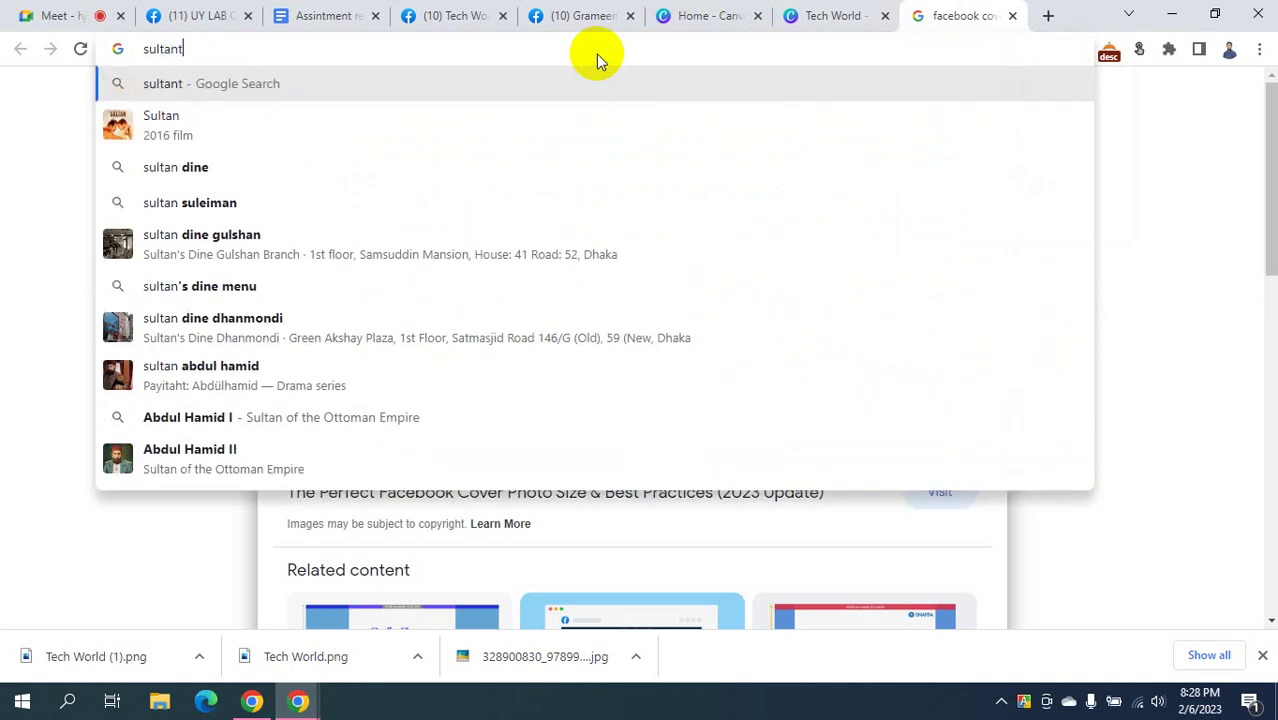
key("BackSpace")
type("dines")
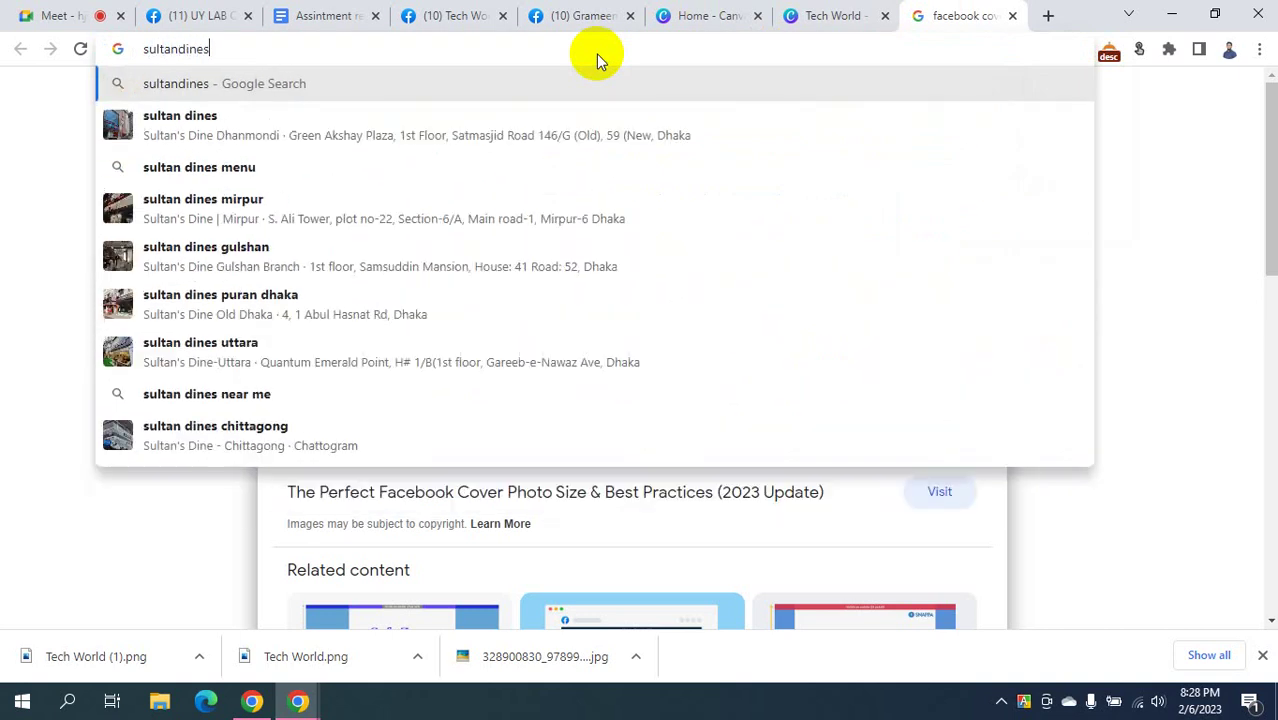
key("Return")
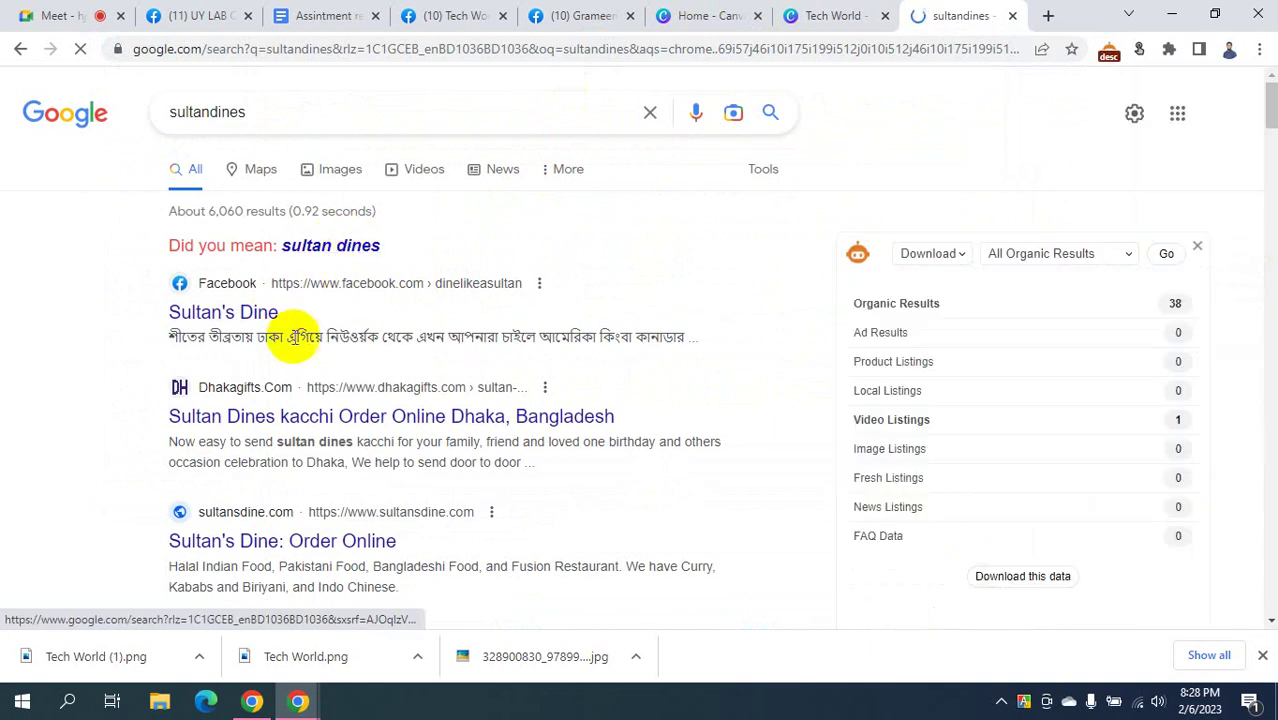
- Open the Sultan's Dine ordering site, proceeding past the security warning to sultansdine.com
scroll(304, 330, "down", 1)
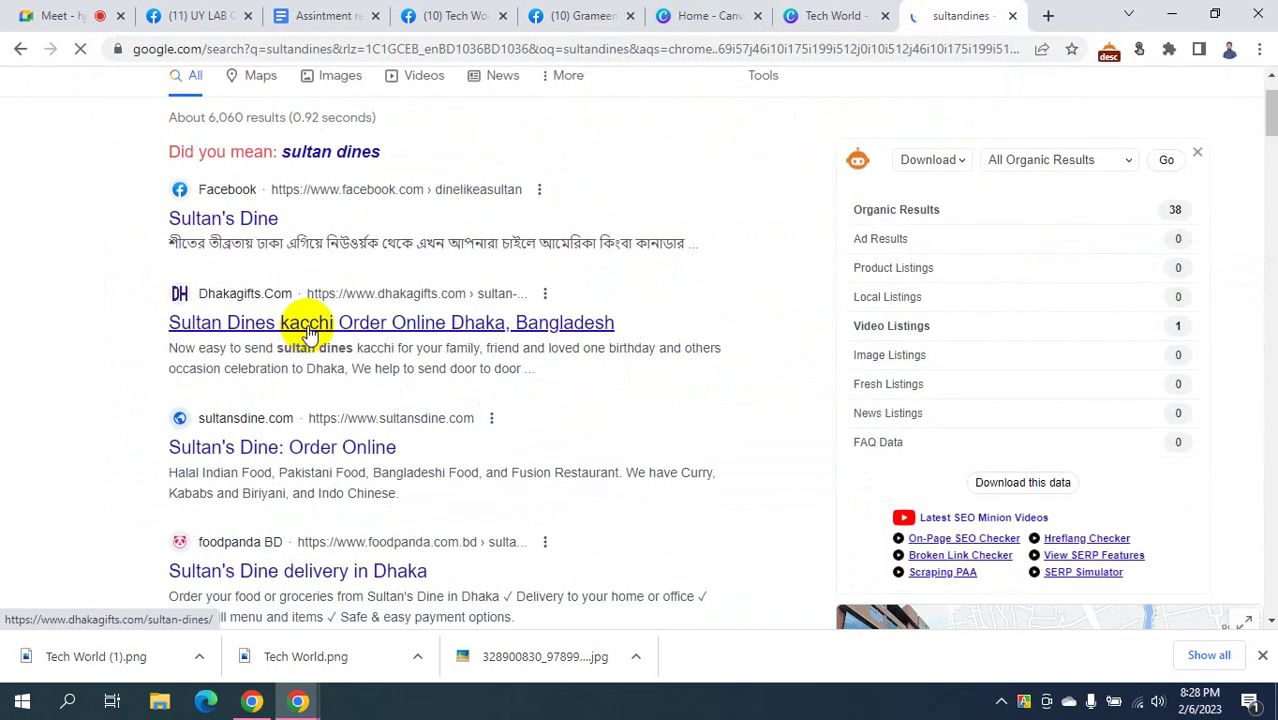
left_click(287, 441)
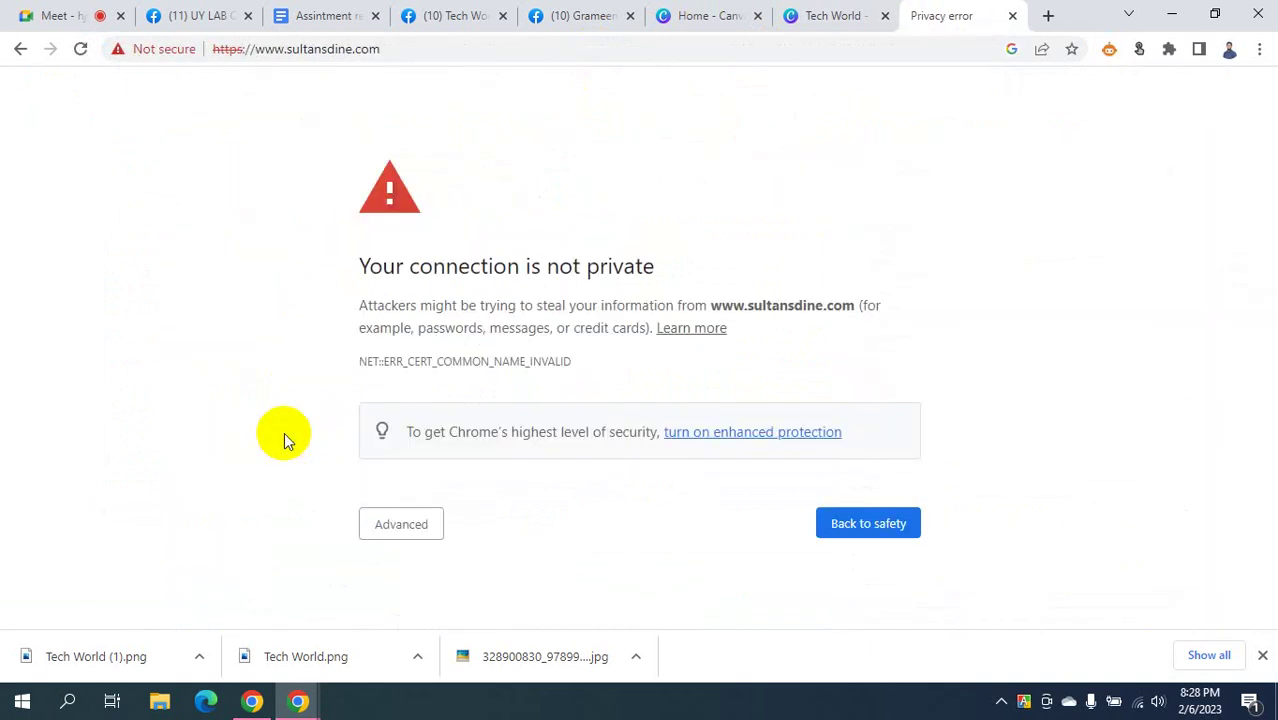
left_click(430, 523)
left_click(428, 522)
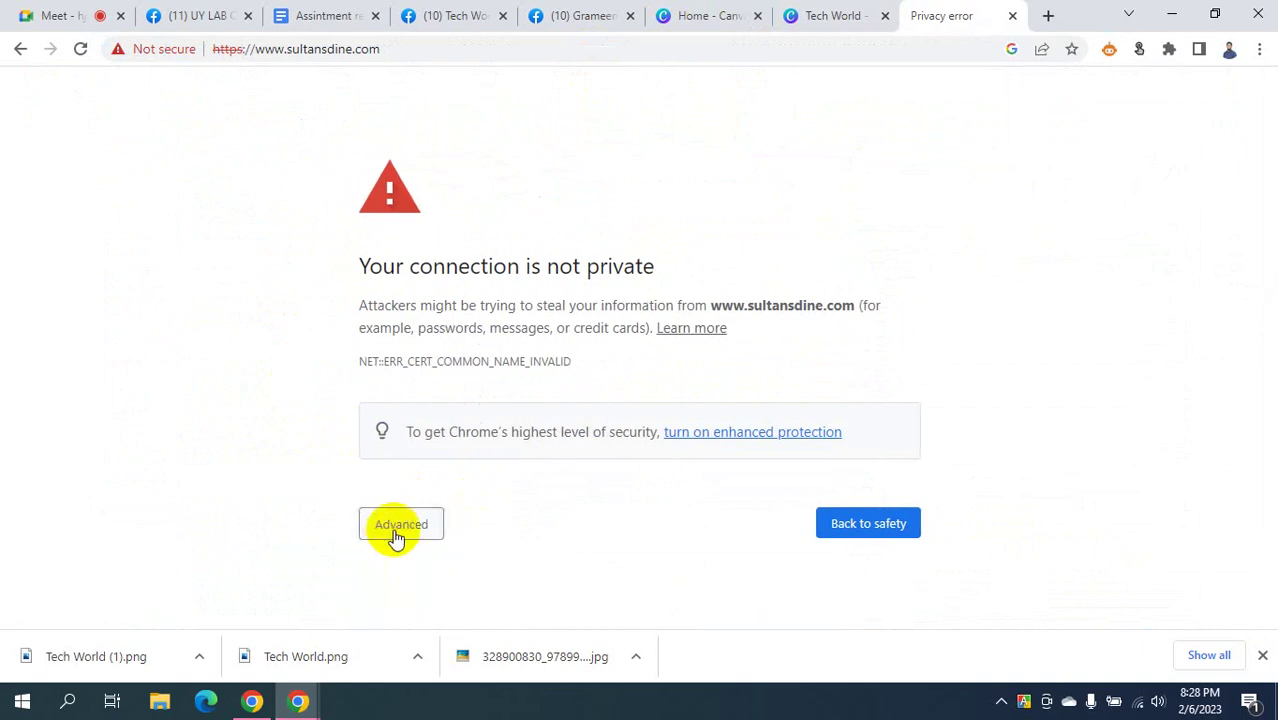
left_click(422, 525)
scroll(600, 485, "down", 1)
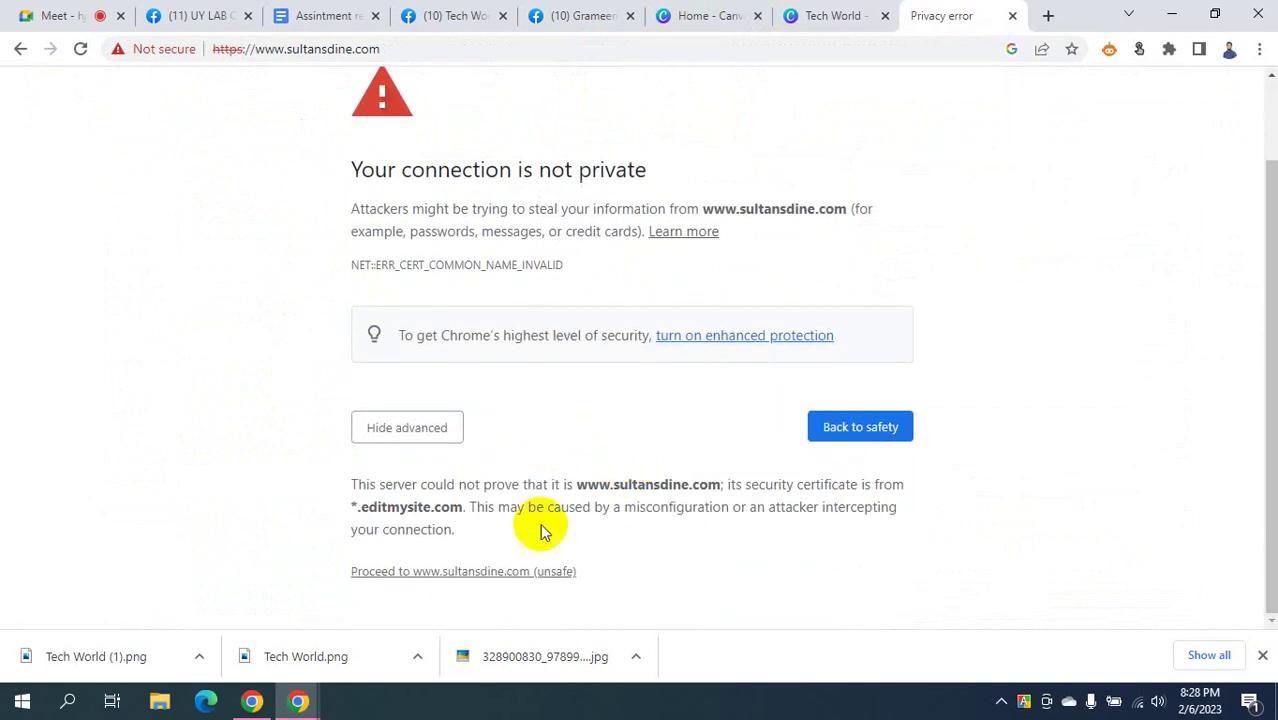
left_click(472, 570)
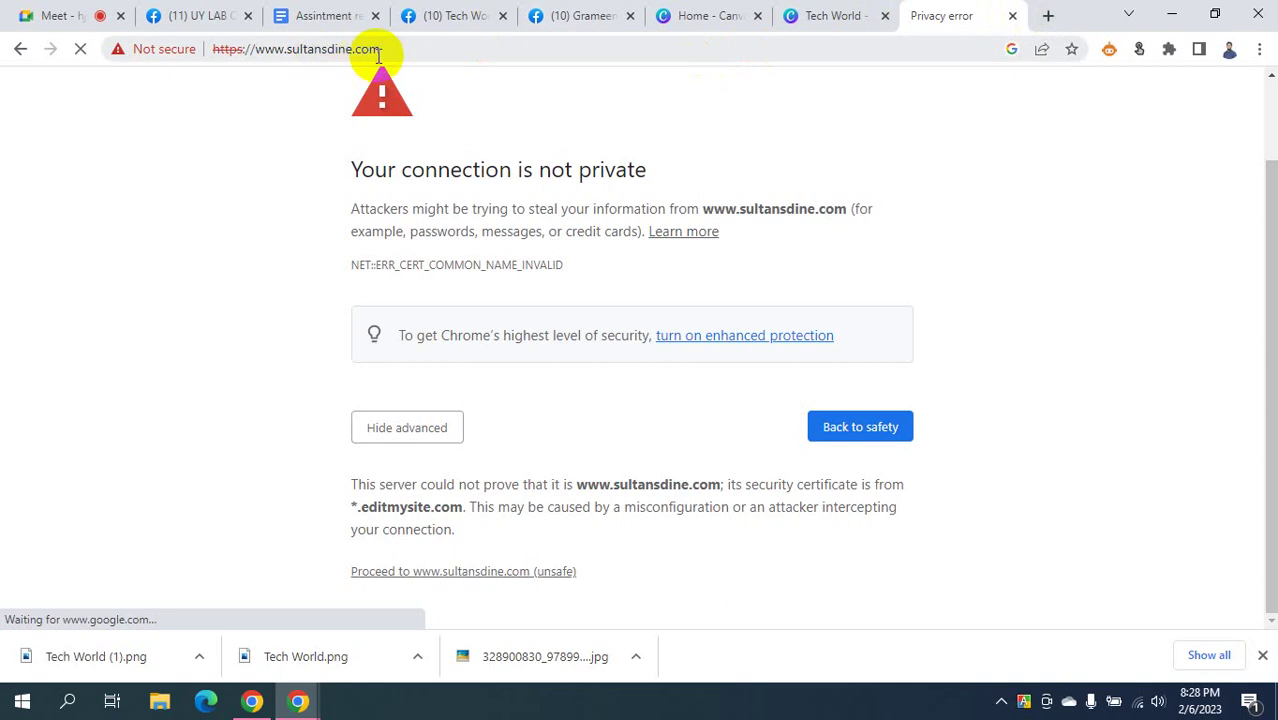
left_click(474, 572)
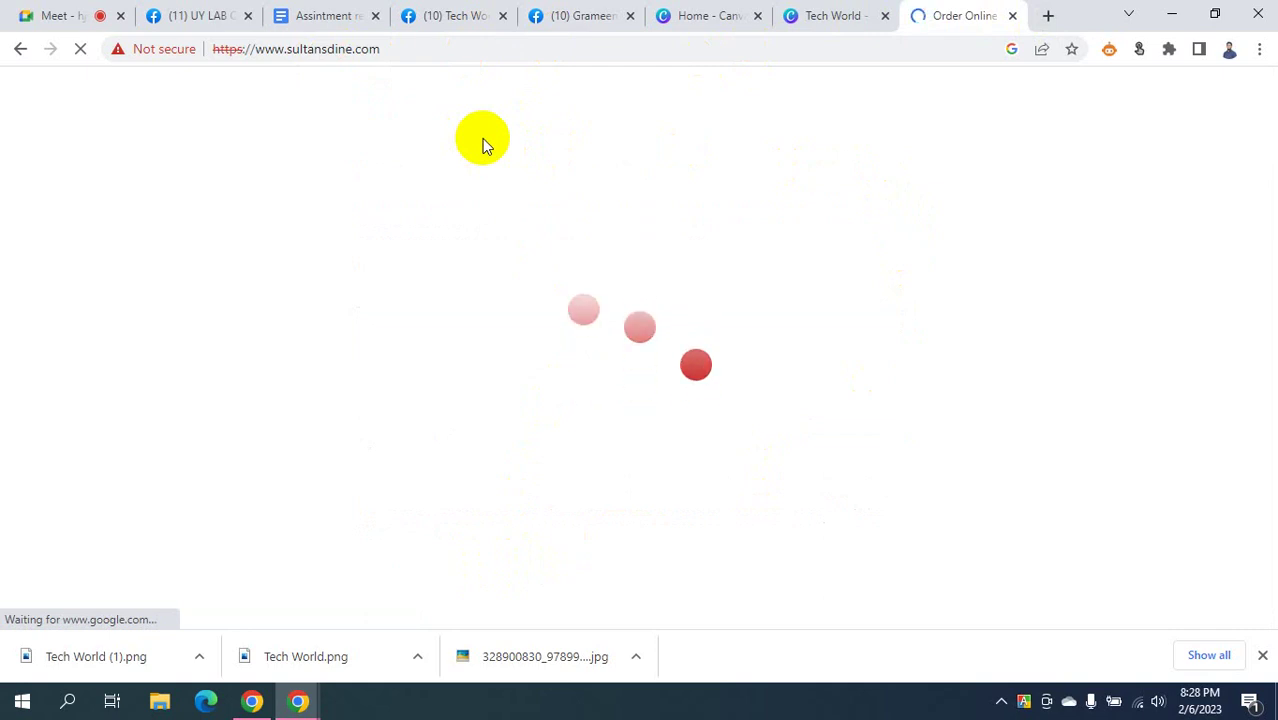
- Search 'grand sultan' in a new tab and select the grandsultanresort.com address
left_click(1048, 16)
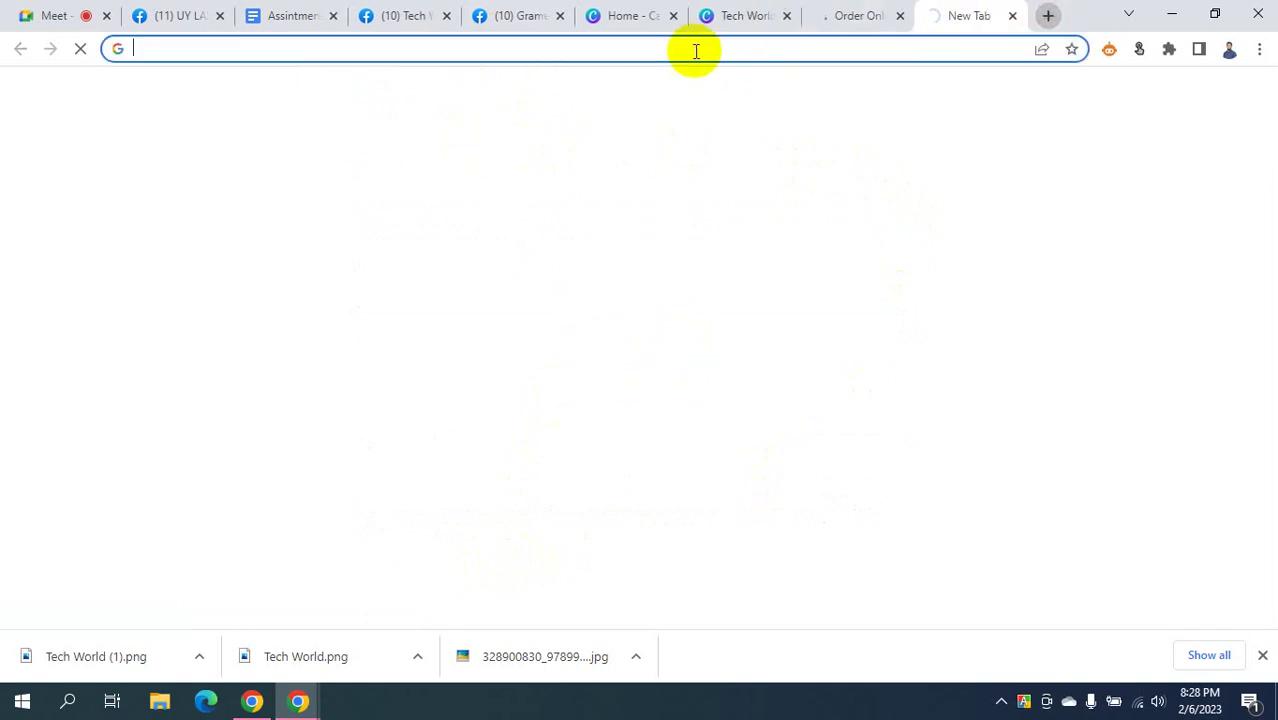
type("grand")
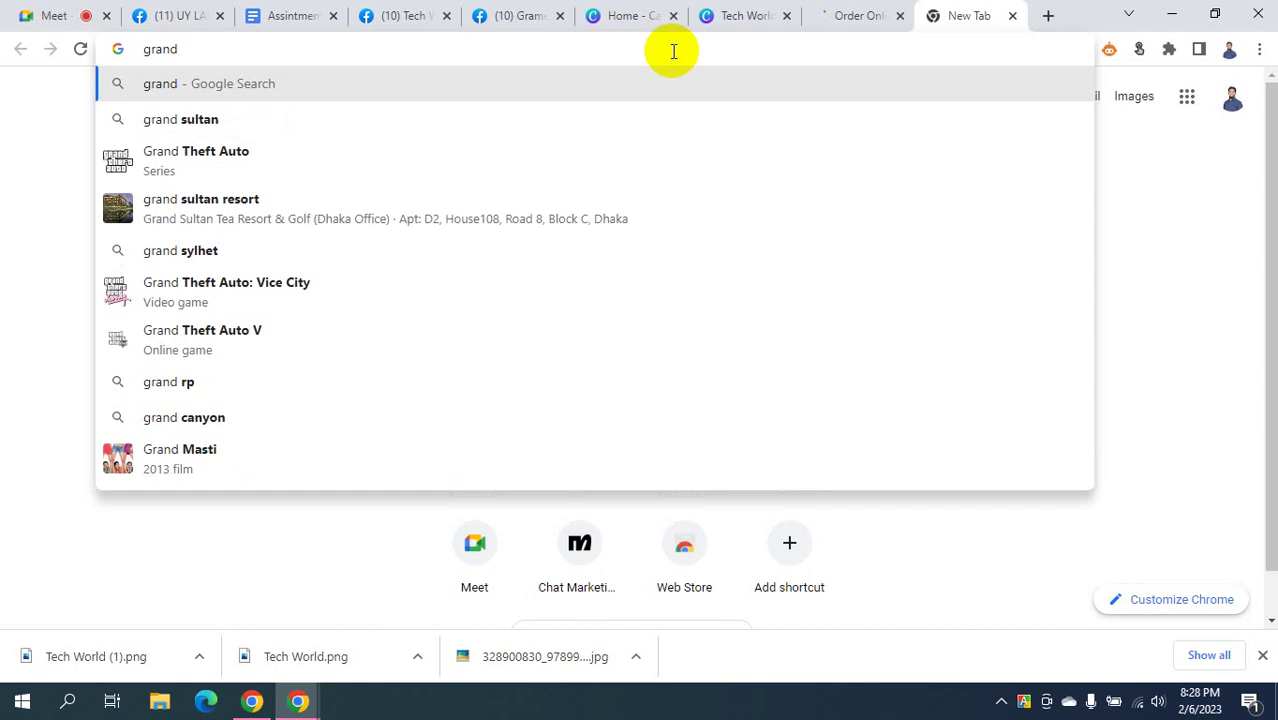
left_click(178, 119)
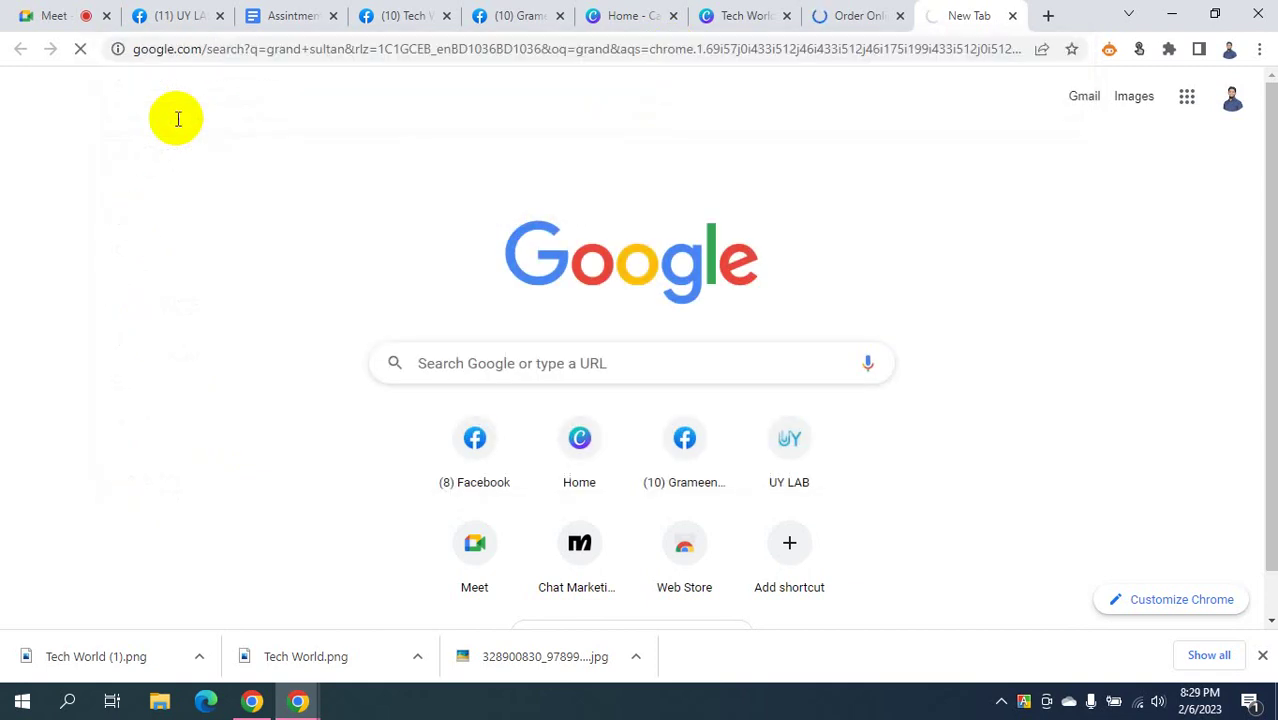
left_click(852, 18)
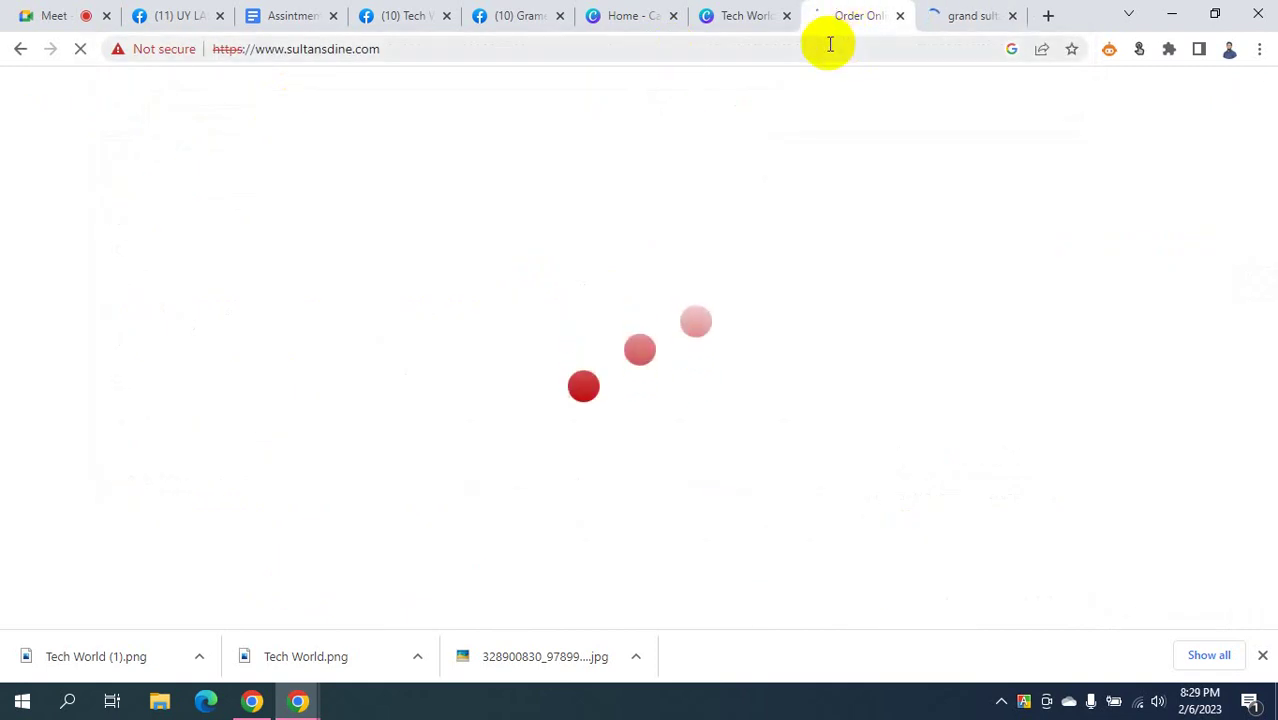
left_click(979, 15)
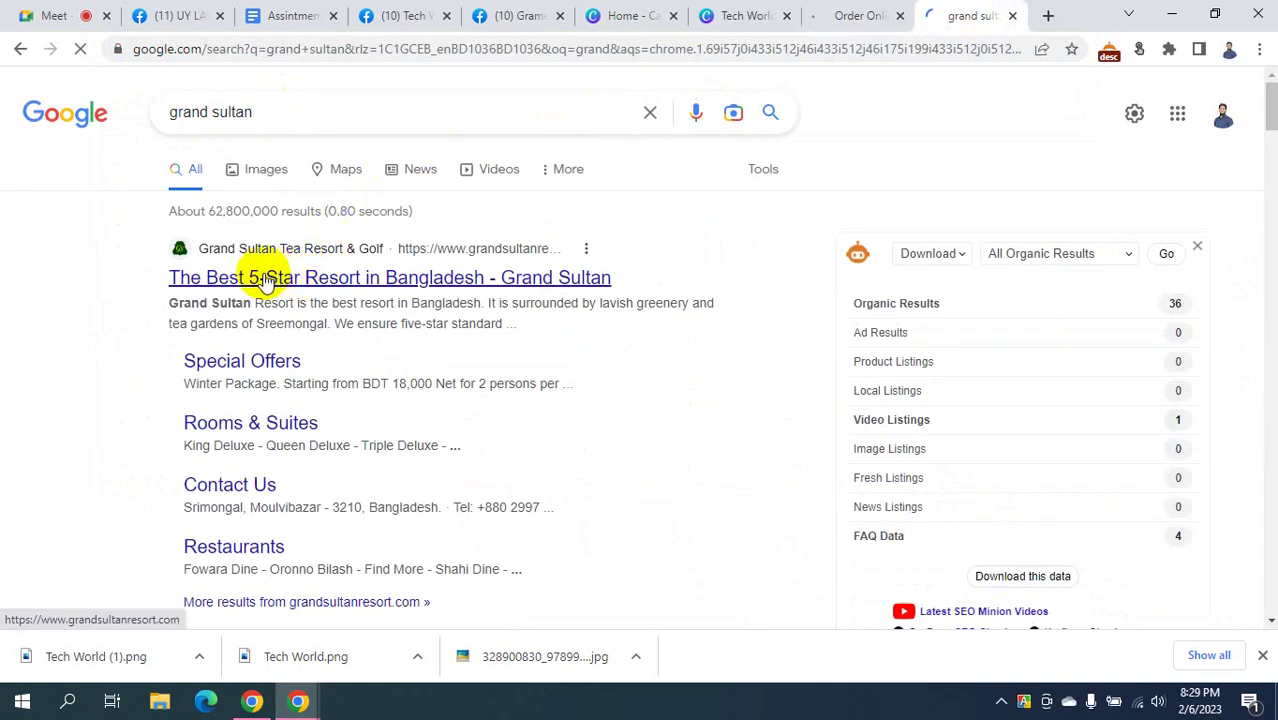
scroll(265, 283, "down", 5)
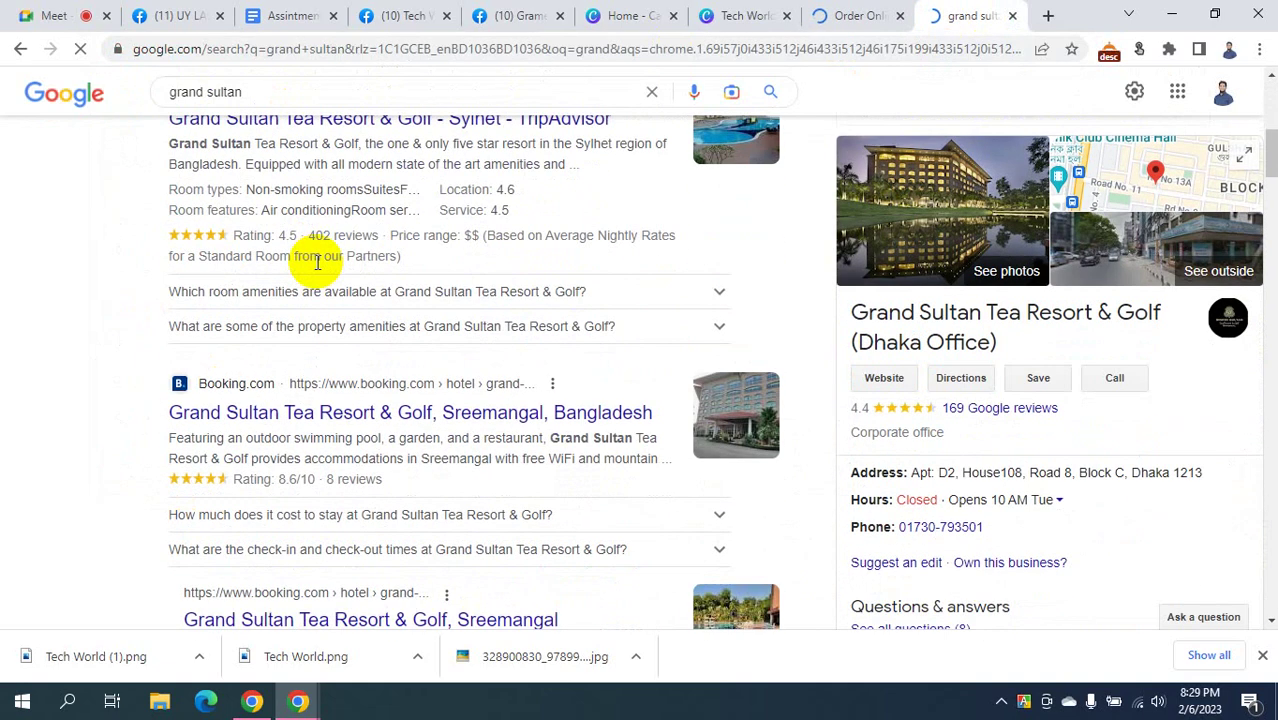
scroll(317, 262, "up", 6)
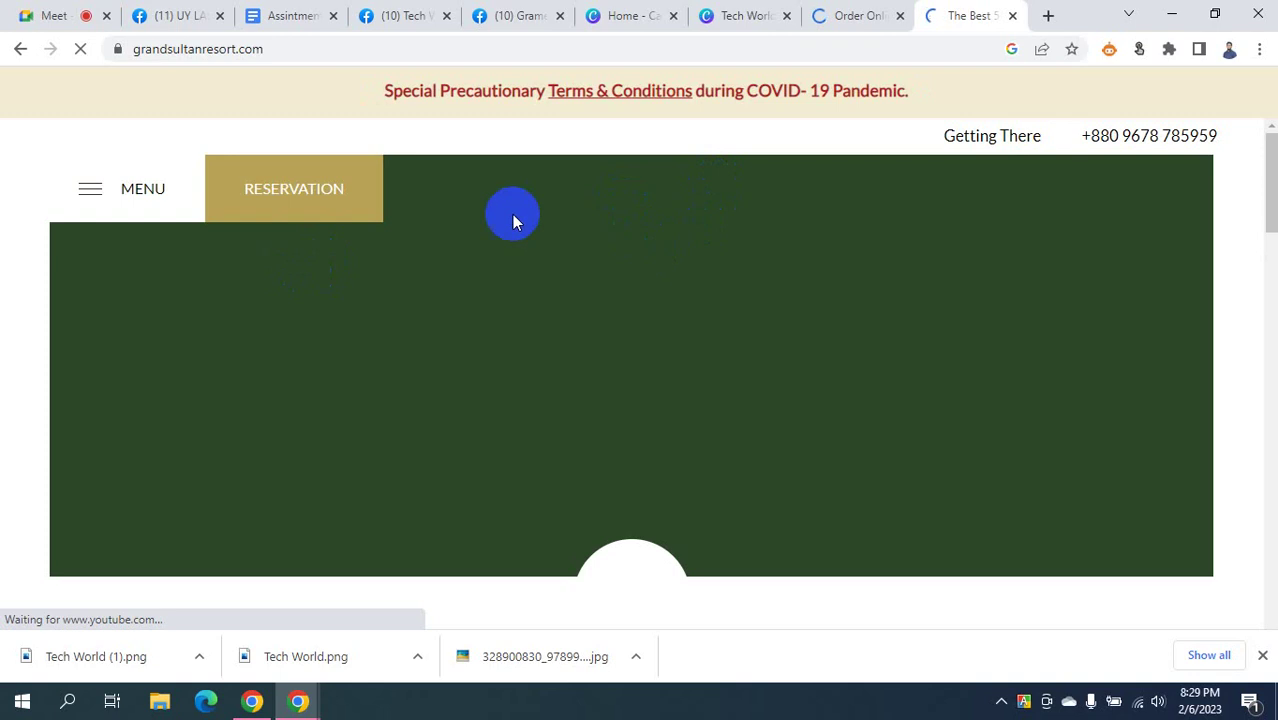
left_click(190, 50)
key("ctrl+c")
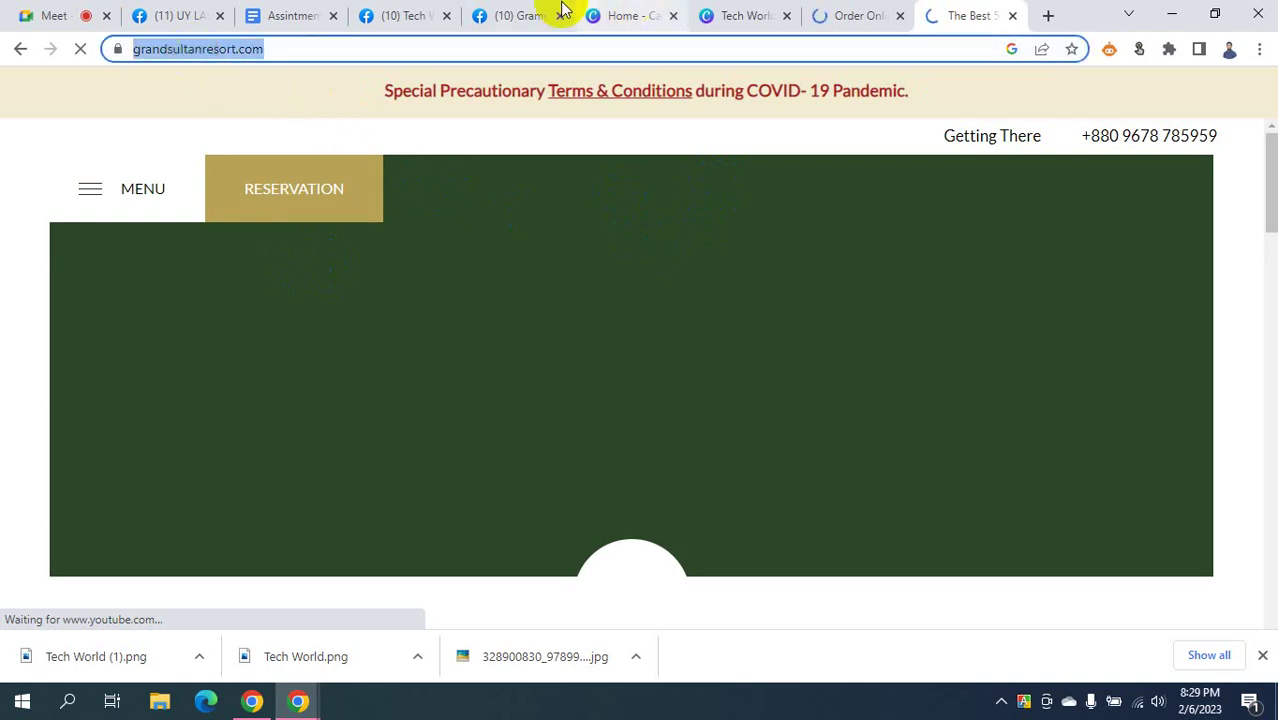
- Paste grandsultanresort.com as the Order Food website and save it
left_click(405, 15)
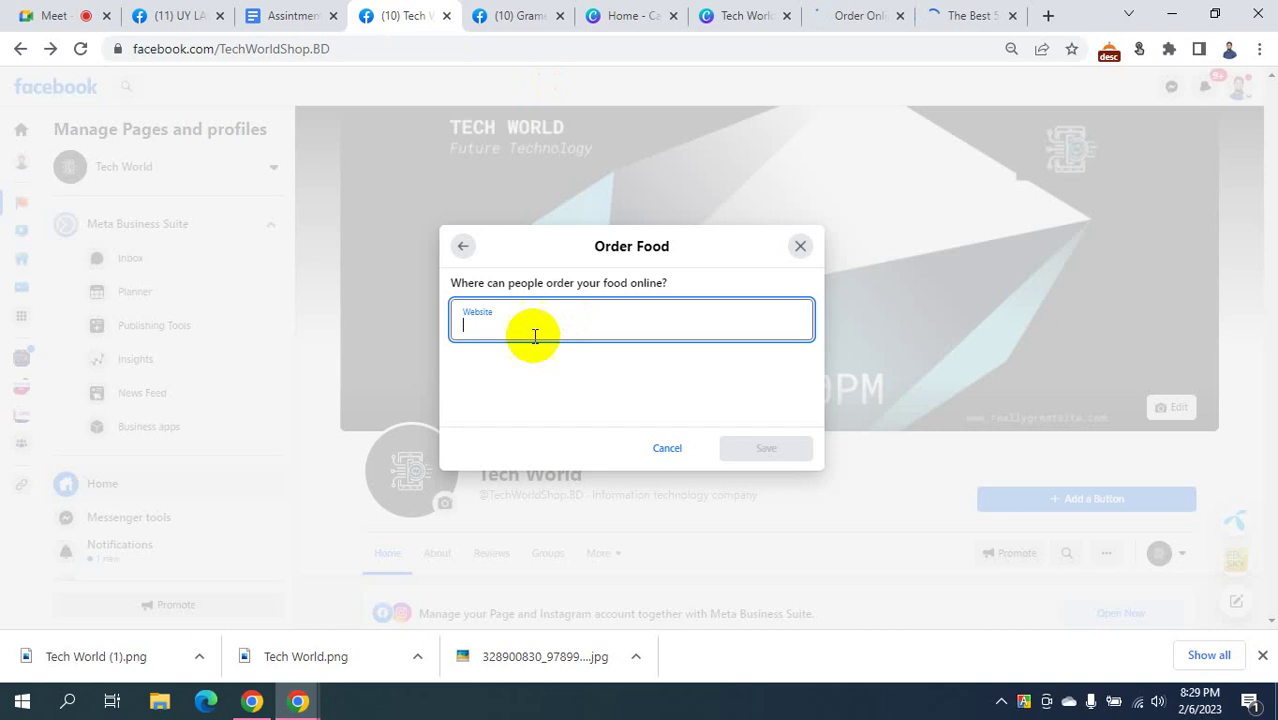
key("ctrl+v")
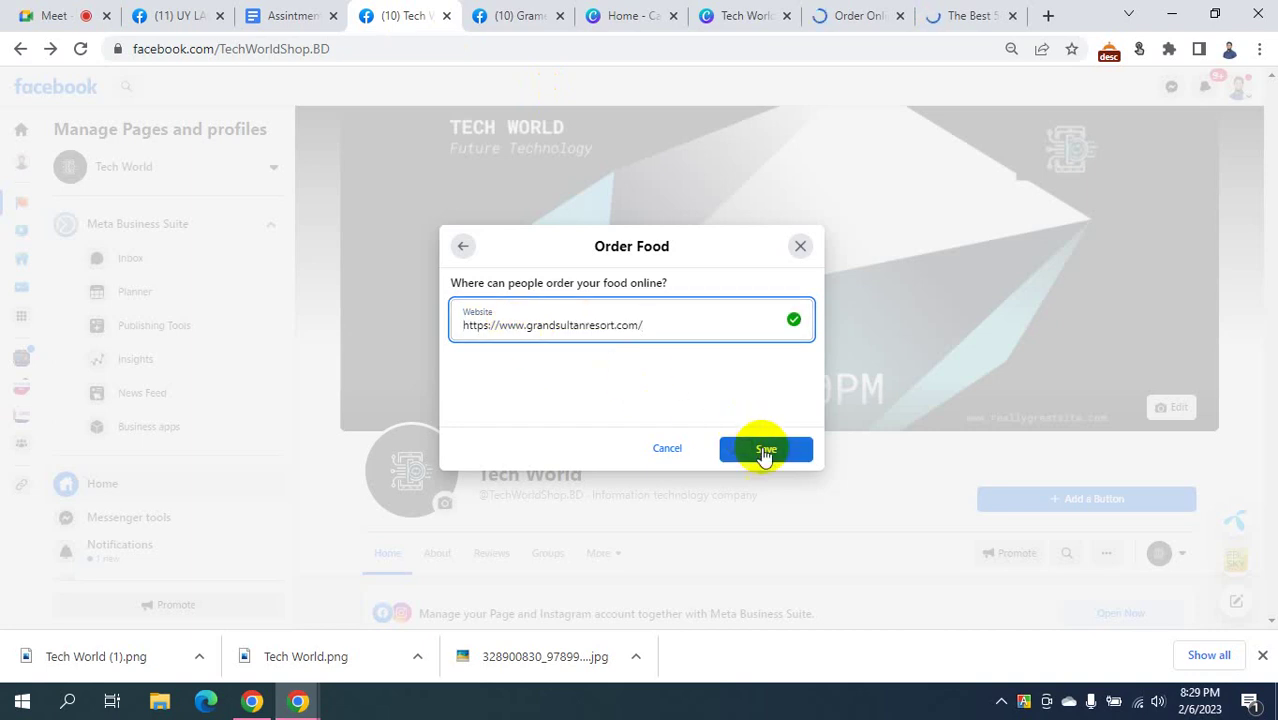
left_click(765, 448)
- Preview the page as your personal profile and test the Start order button
scroll(990, 375, "down", 3)
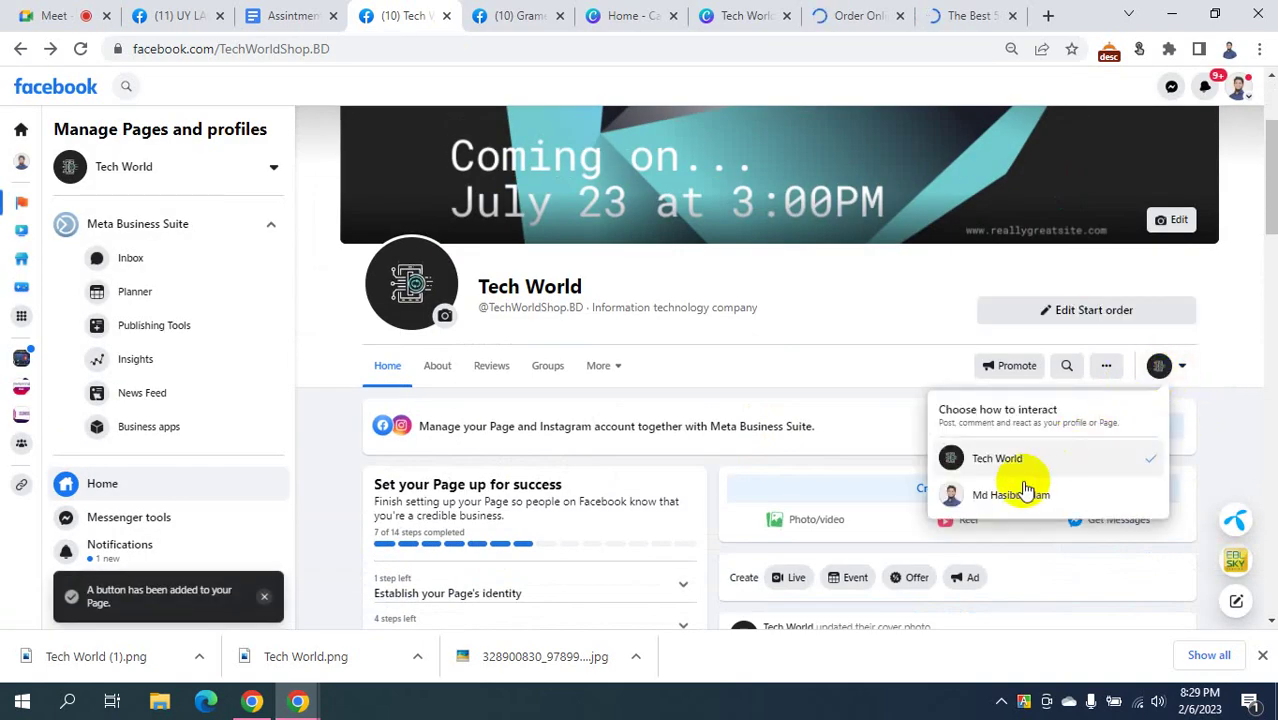
left_click(1010, 490)
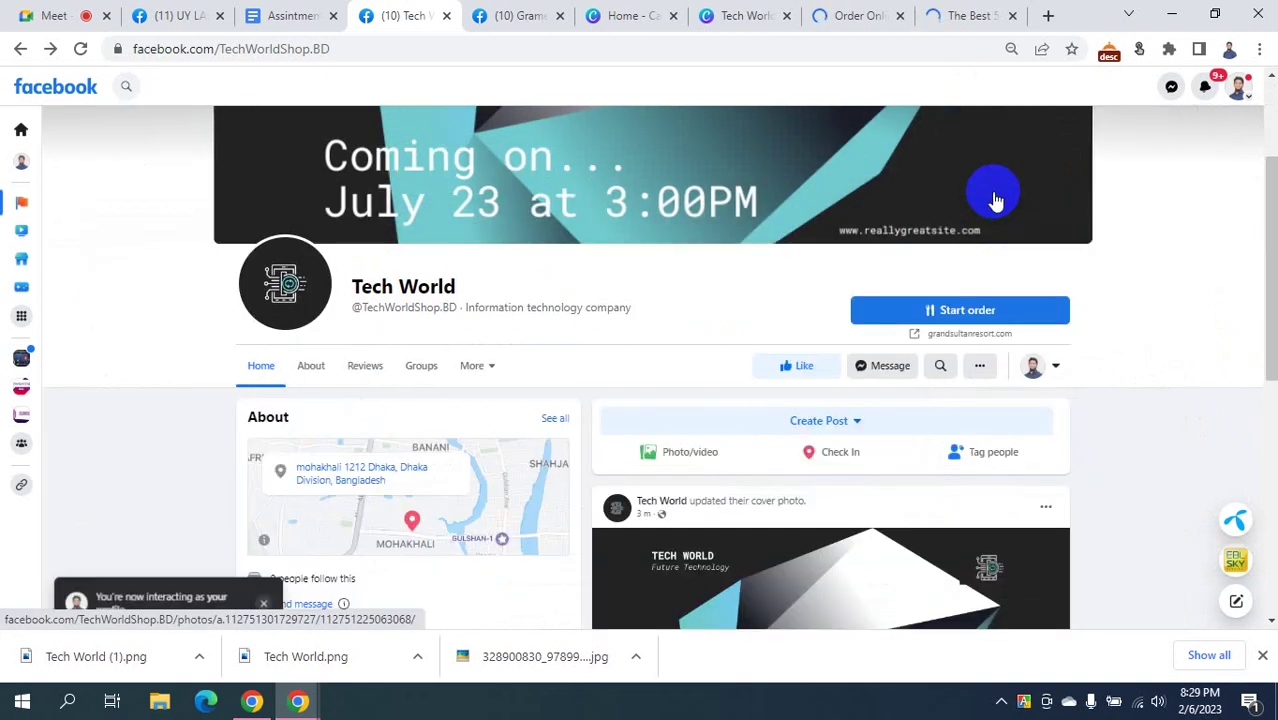
scroll(522, 402, "down", 2)
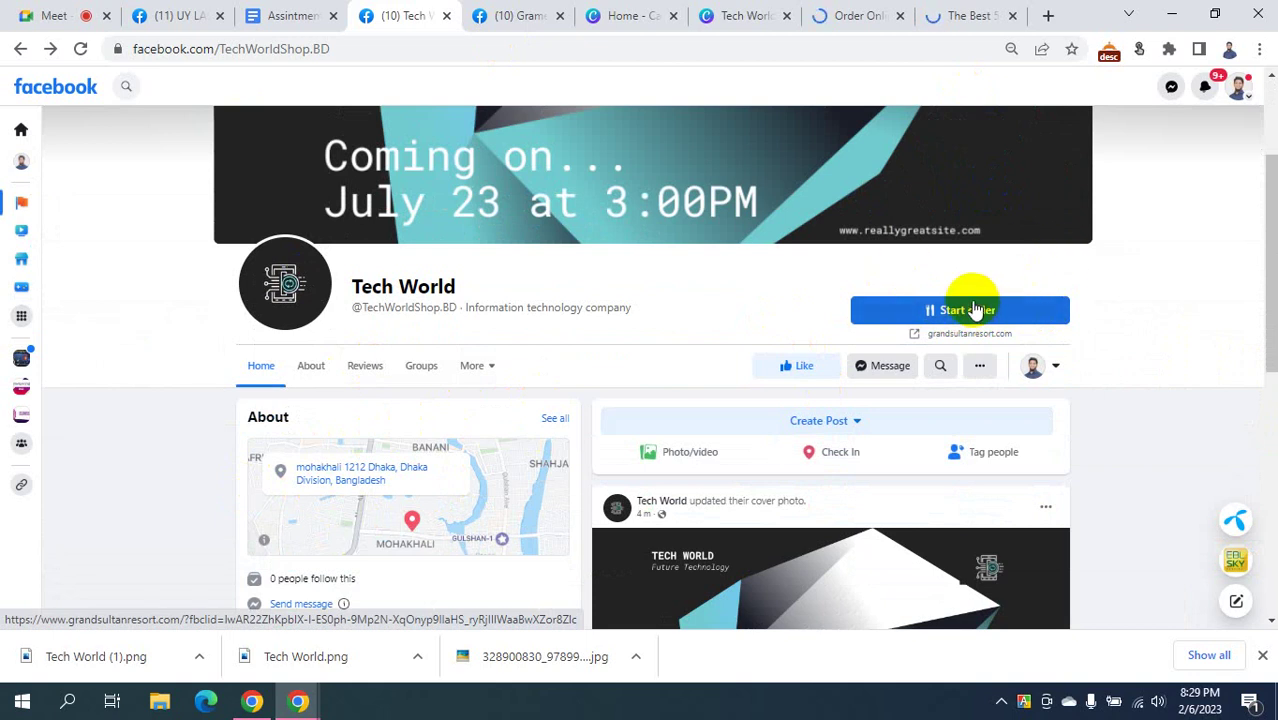
left_click(975, 311)
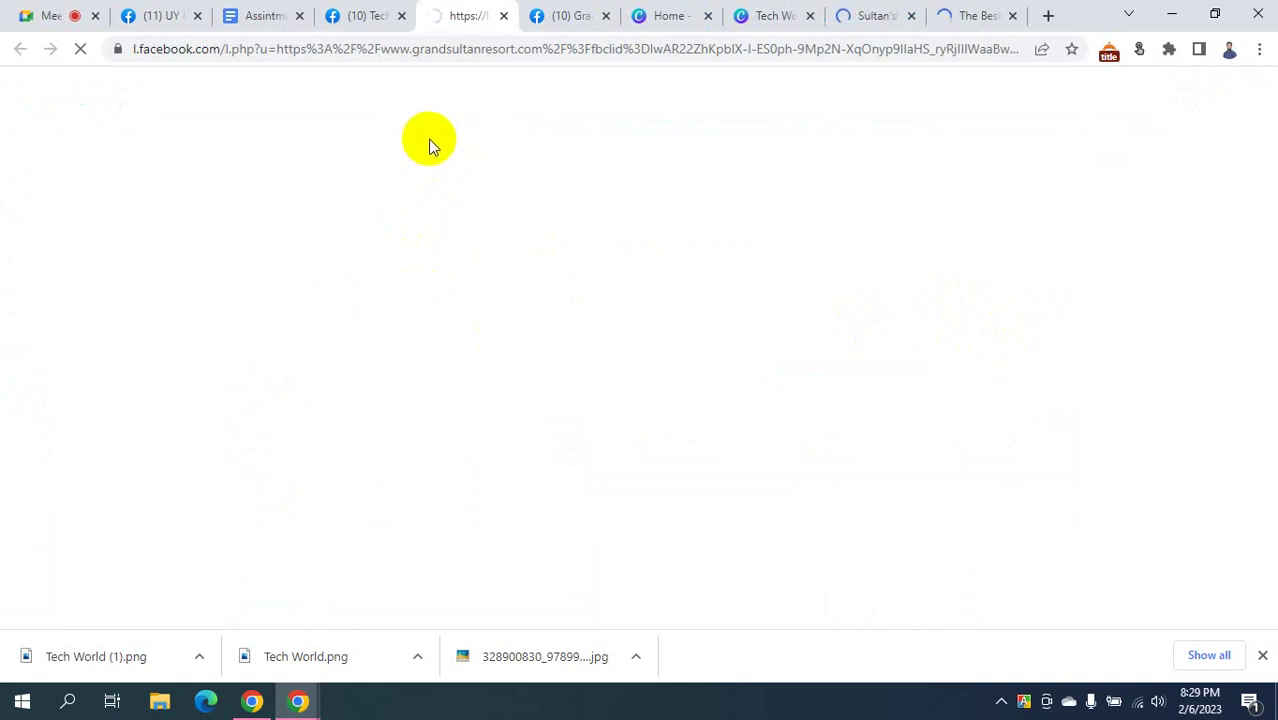
- Close the five extra tabs and switch back to interacting as Tech World
left_click(1012, 17)
left_click(1012, 17)
left_click(1012, 17)
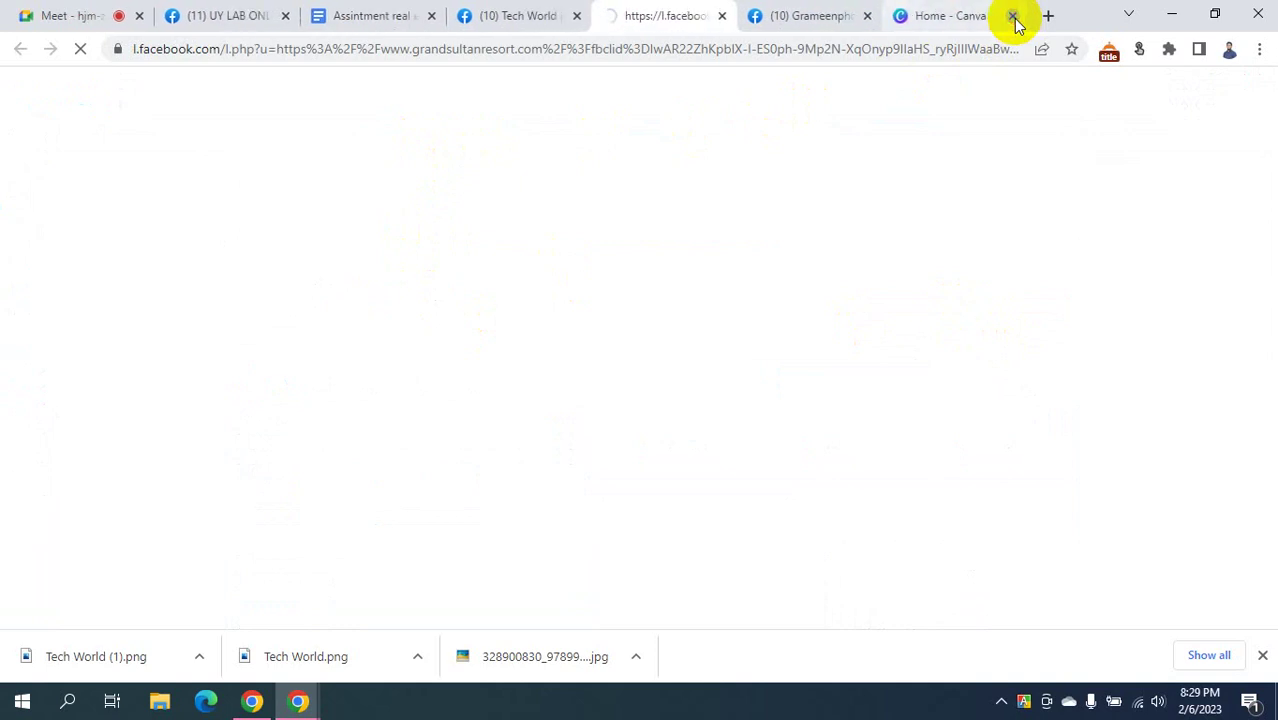
left_click(1012, 17)
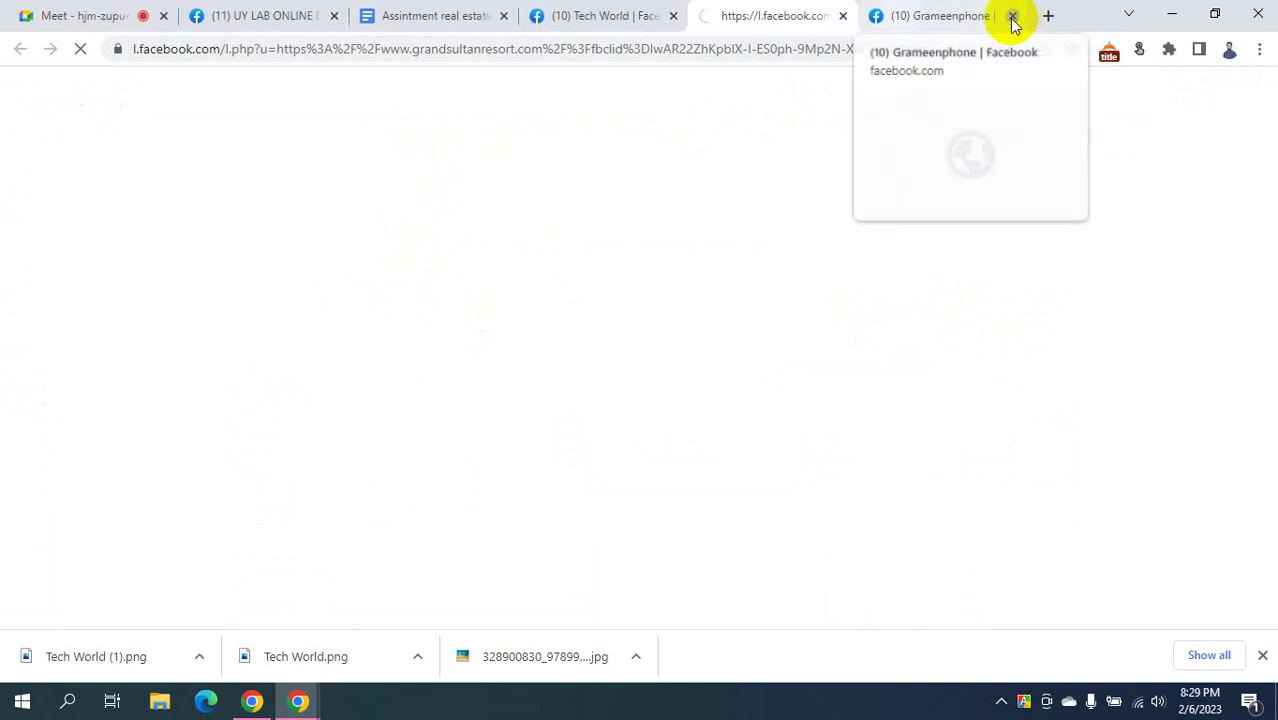
left_click(1012, 17)
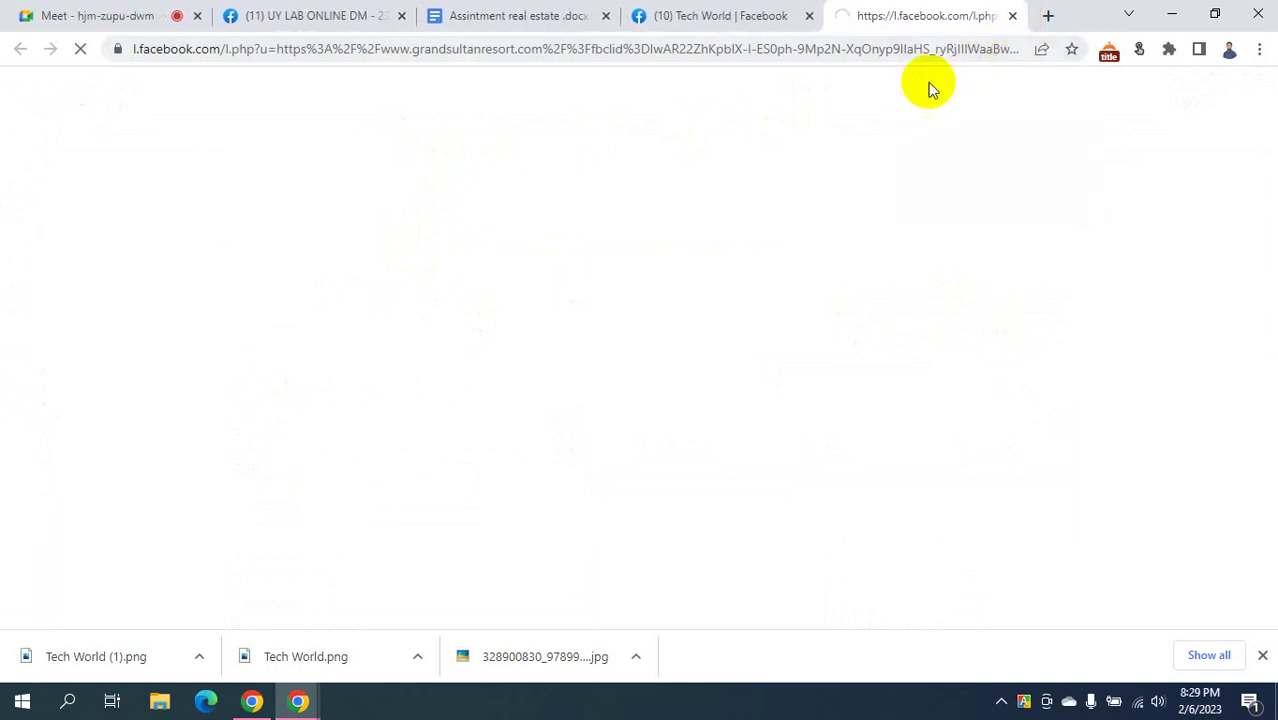
left_click(722, 12)
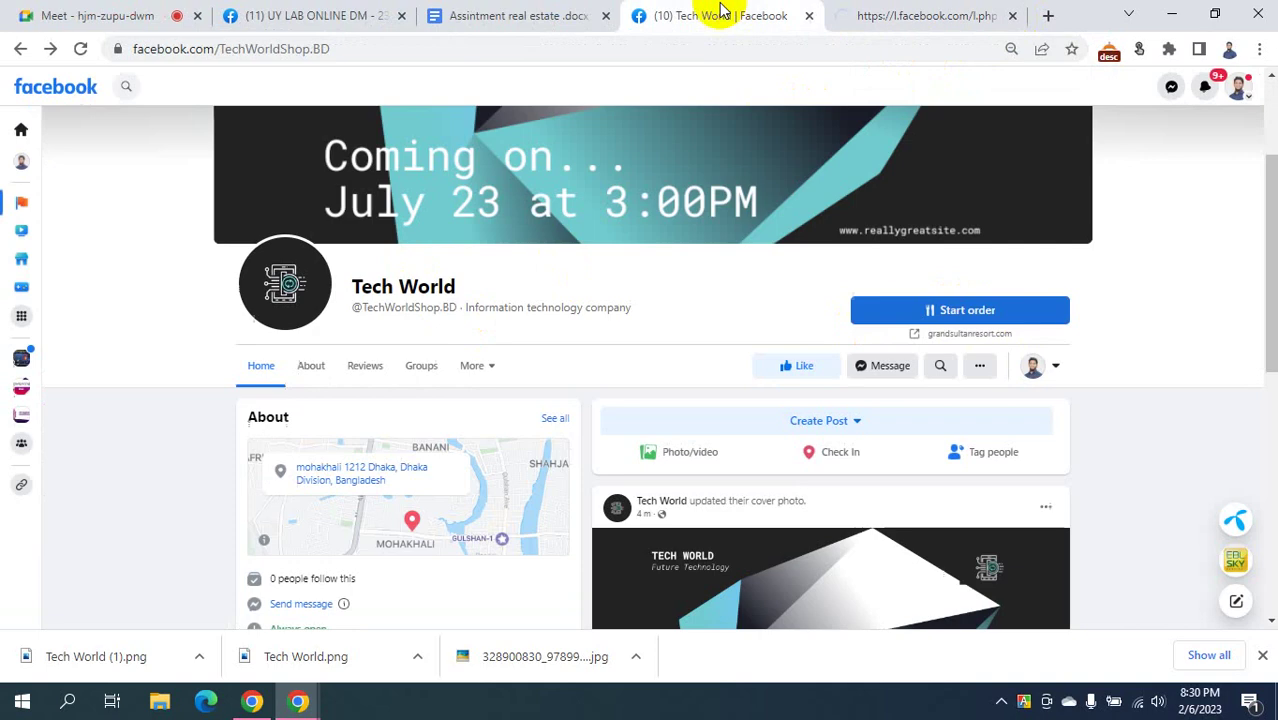
left_click(1040, 366)
left_click(921, 459)
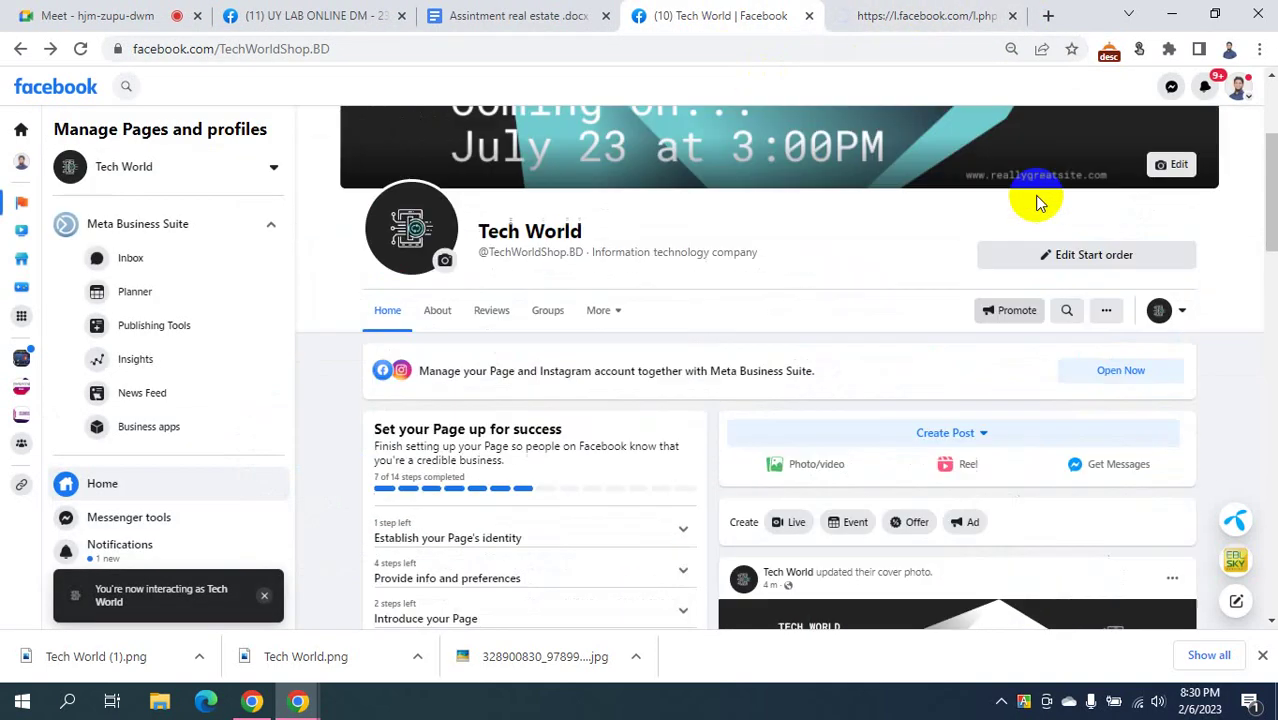
- Edit the Start order button, try the Call Now action, then return to the list
left_click(1078, 312)
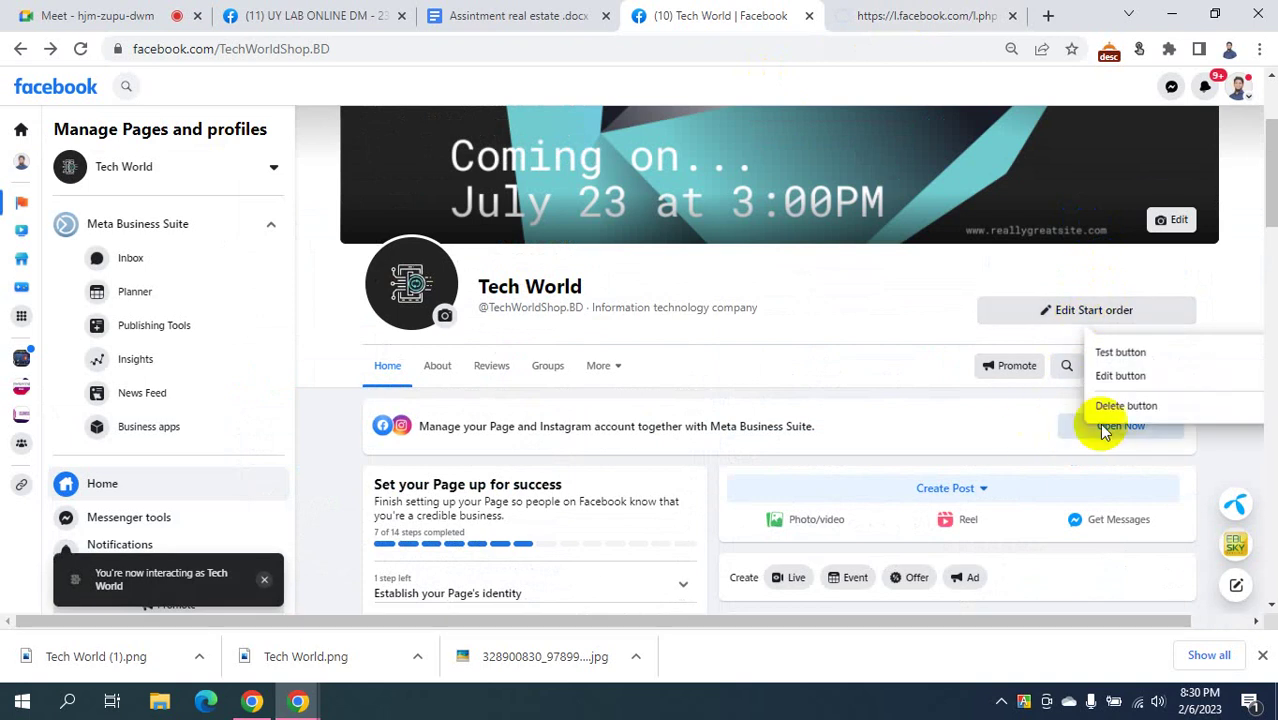
left_click(1128, 380)
scroll(583, 292, "down", 2)
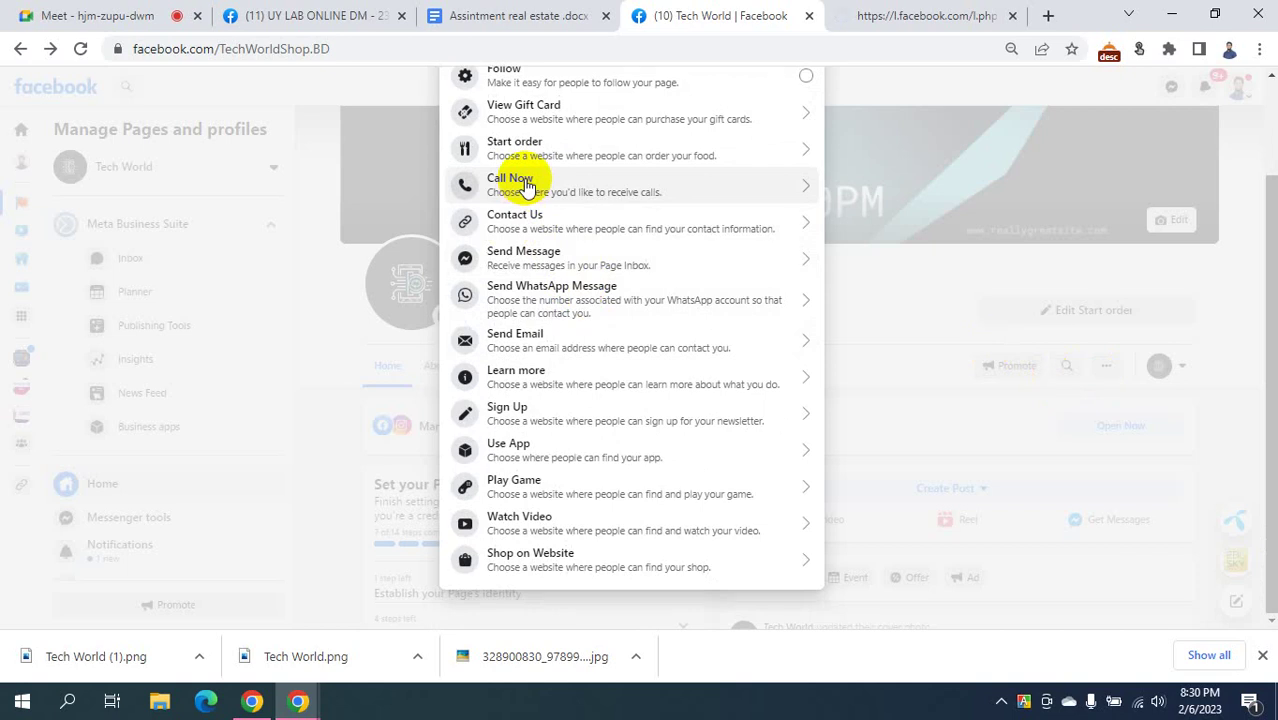
left_click(525, 186)
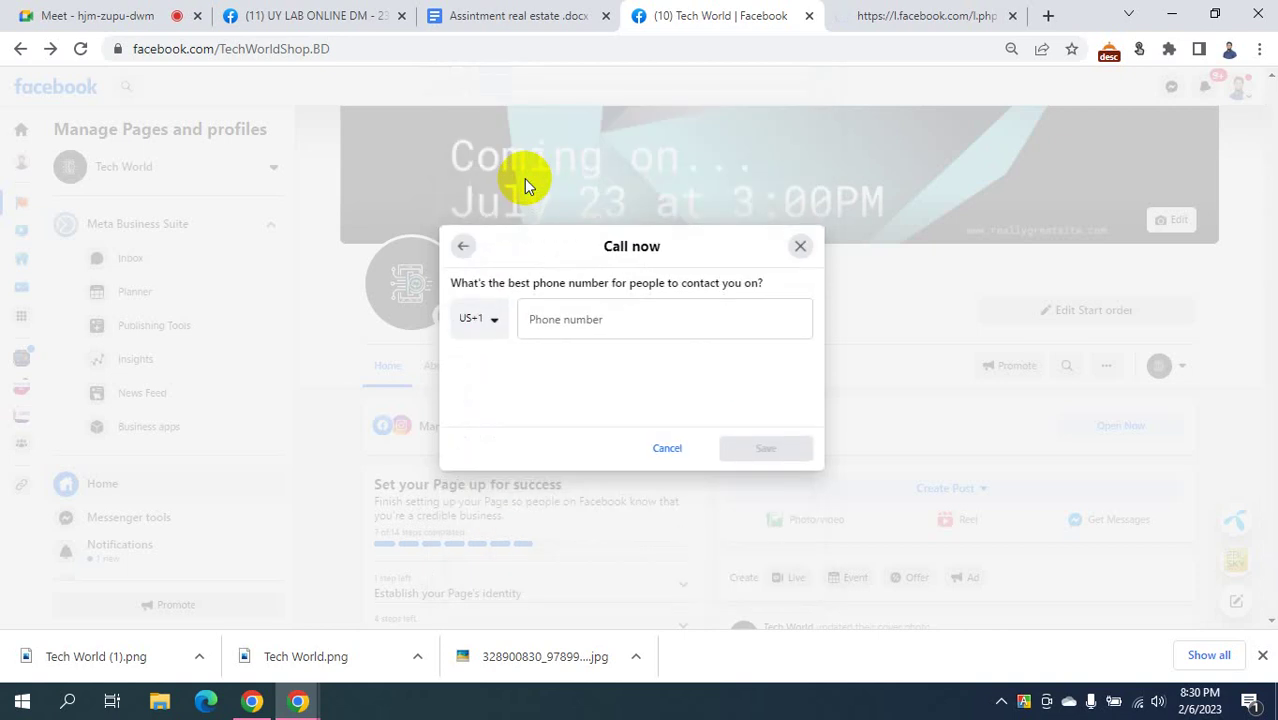
left_click(466, 250)
scroll(633, 355, "down", 2)
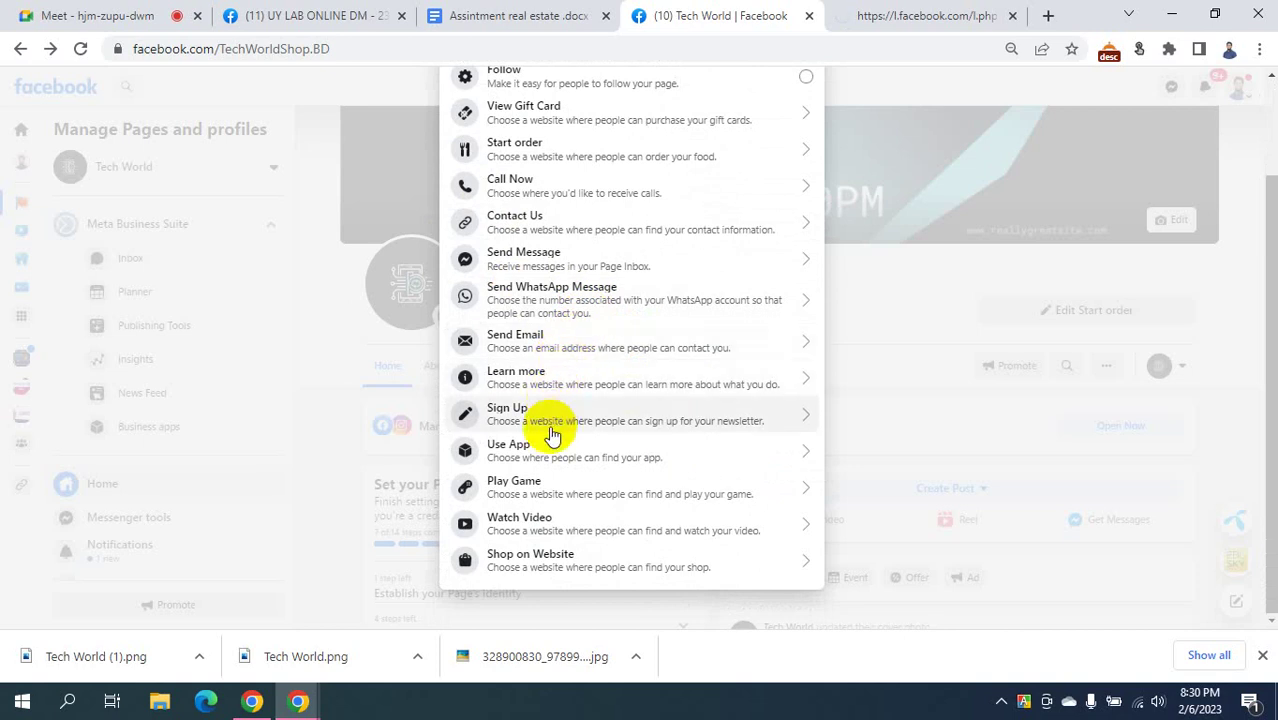
- Choose Shop on Website with daraz.com.bd as the link and save
left_click(531, 568)
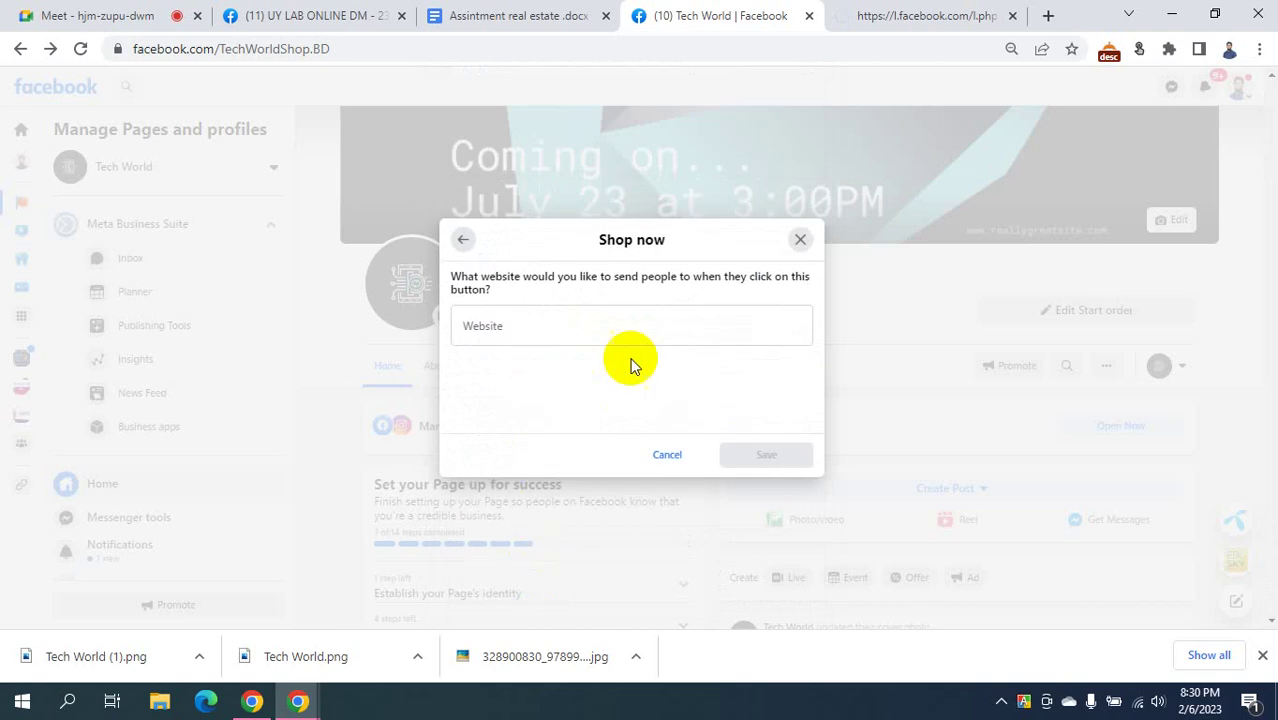
left_click(582, 322)
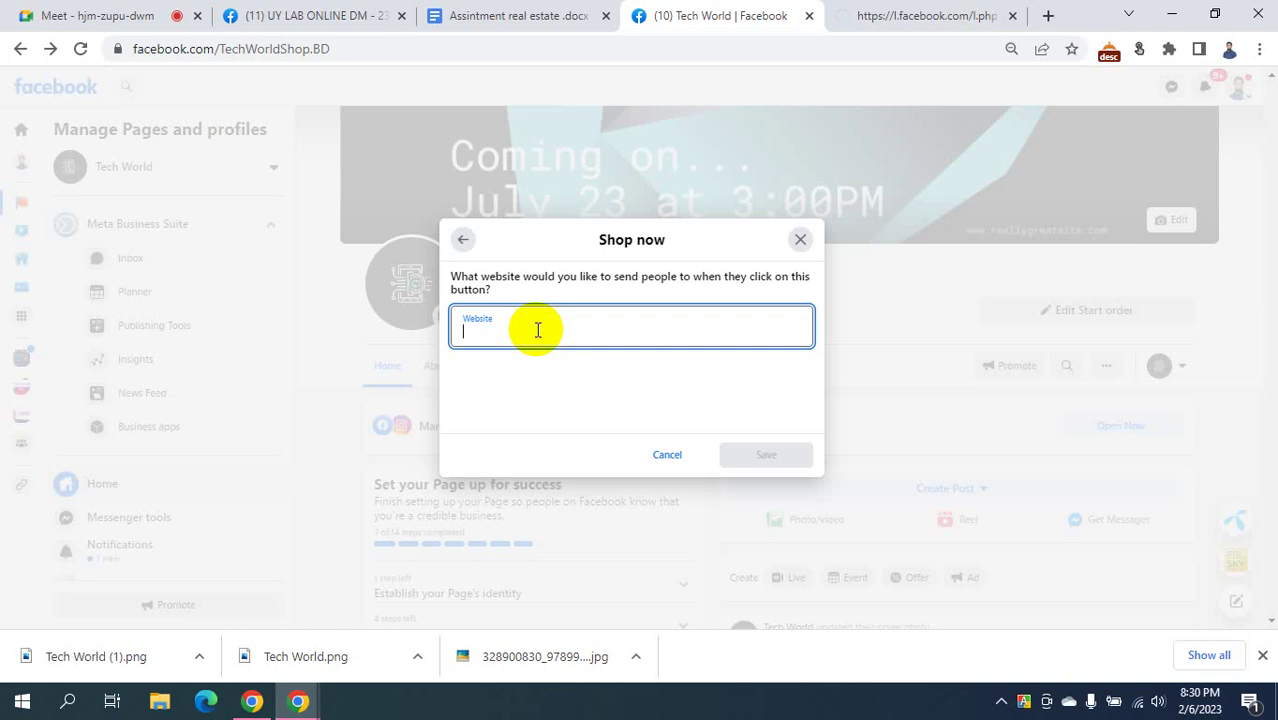
type("daraz.")
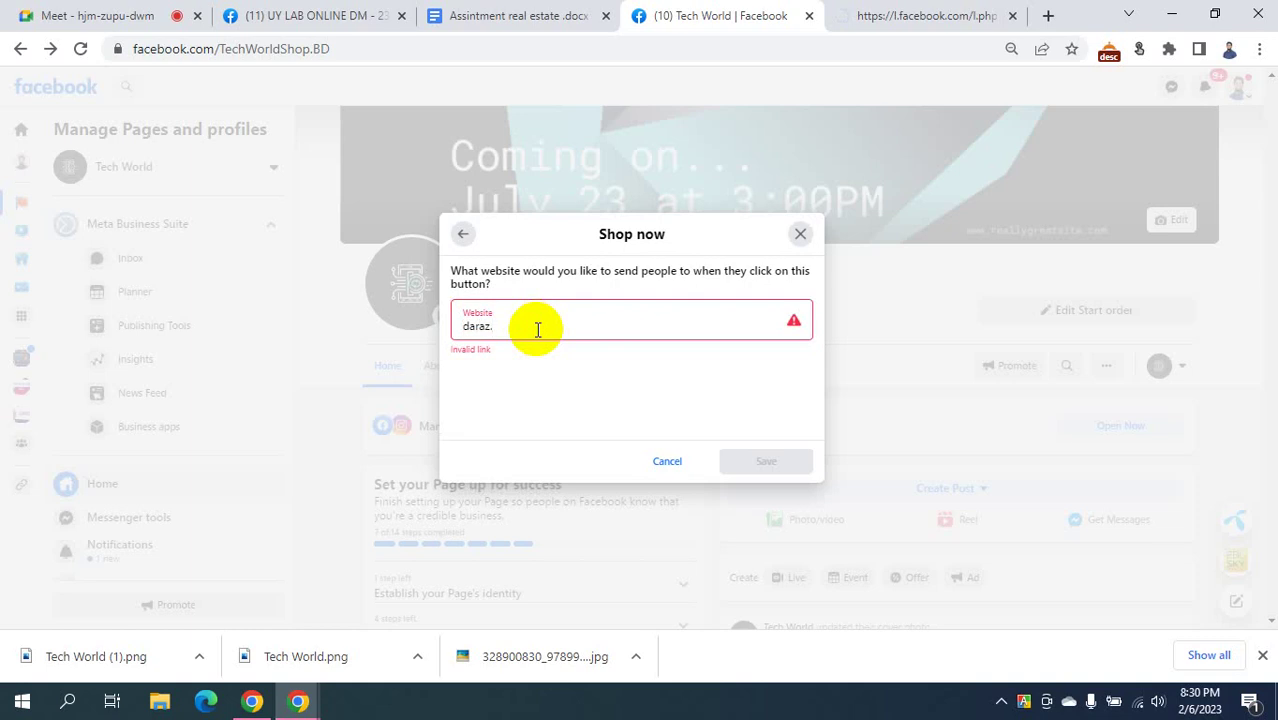
type("com")
type(" b")
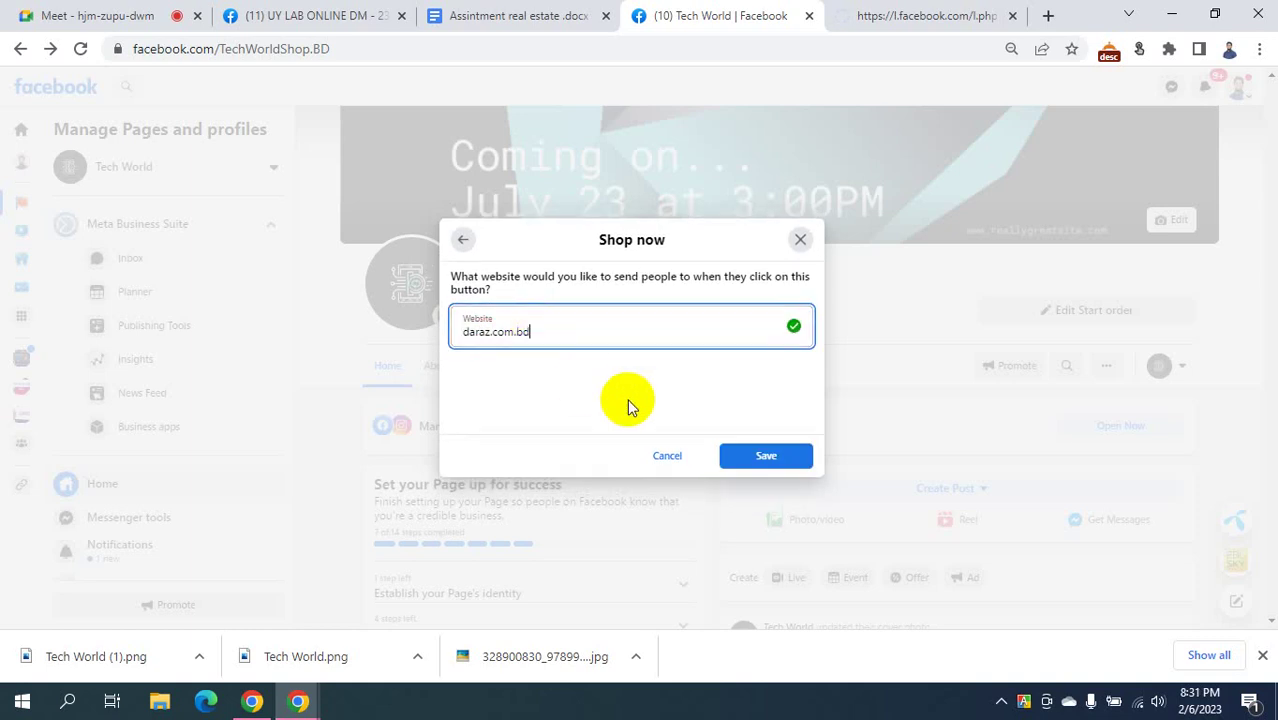
left_click(770, 456)
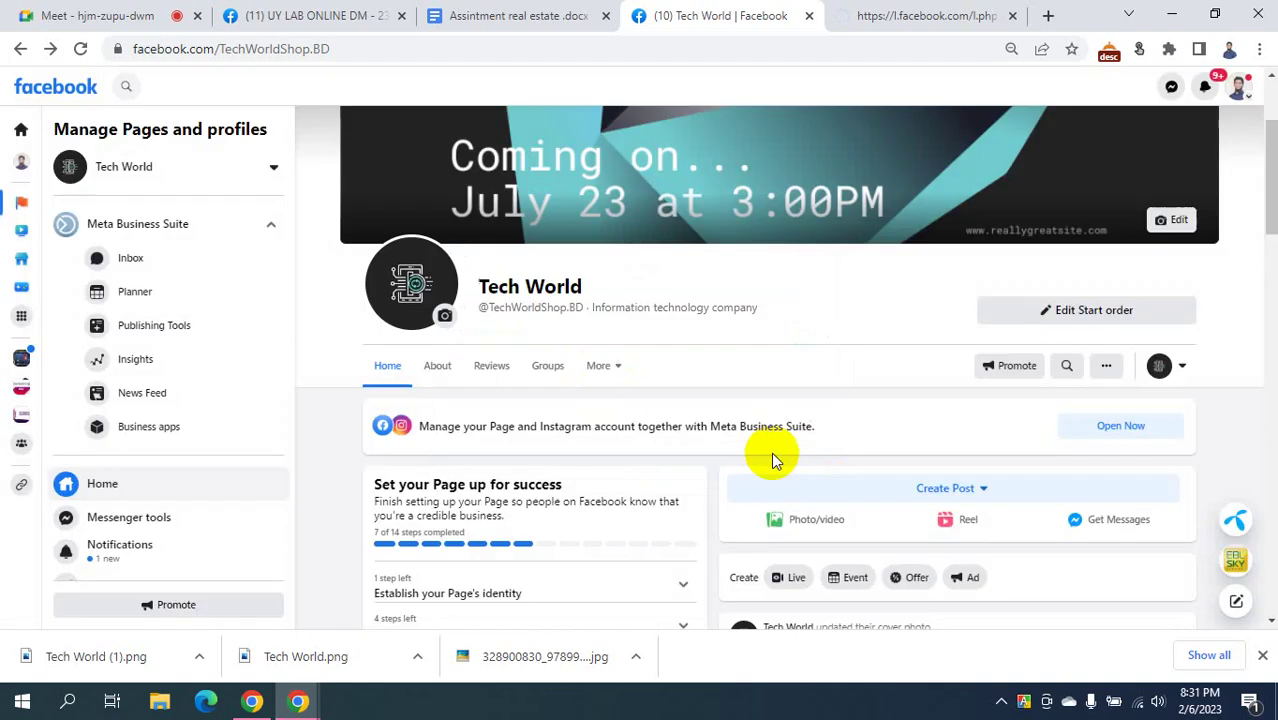
- As your personal profile, test the Shop on Website link and select the daraz.com.bd text
left_click(1162, 365)
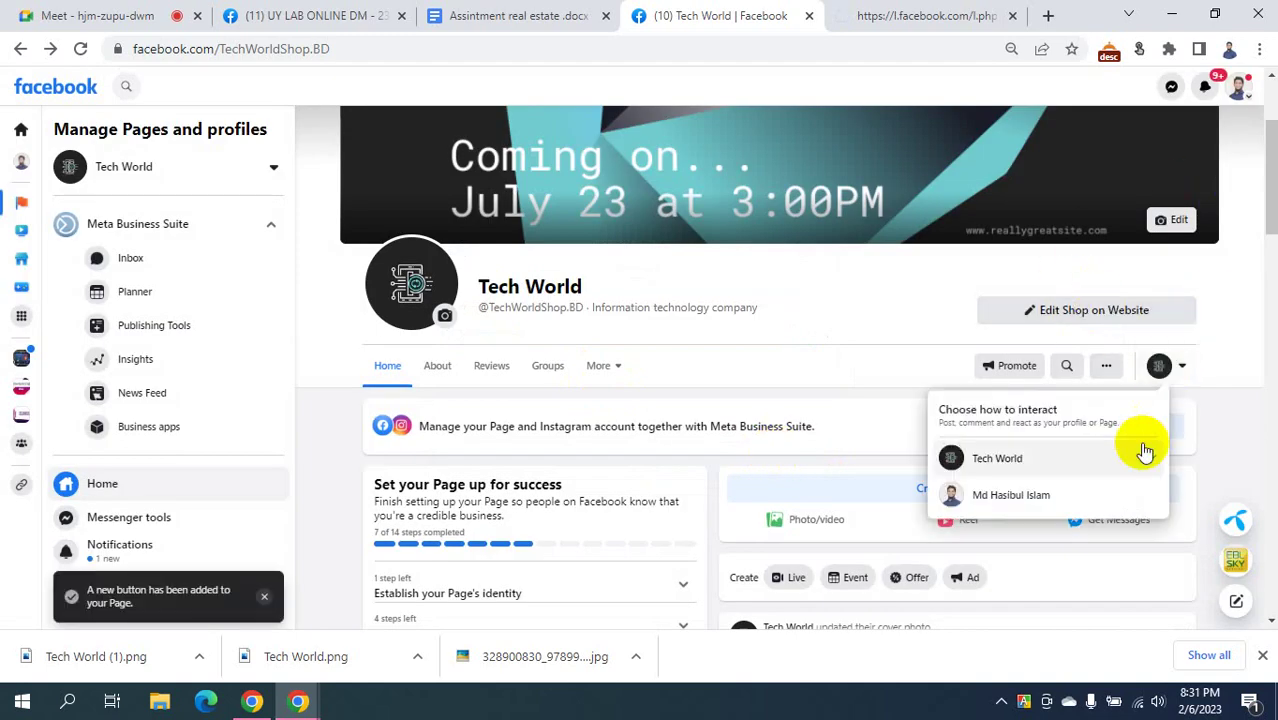
left_click(1003, 492)
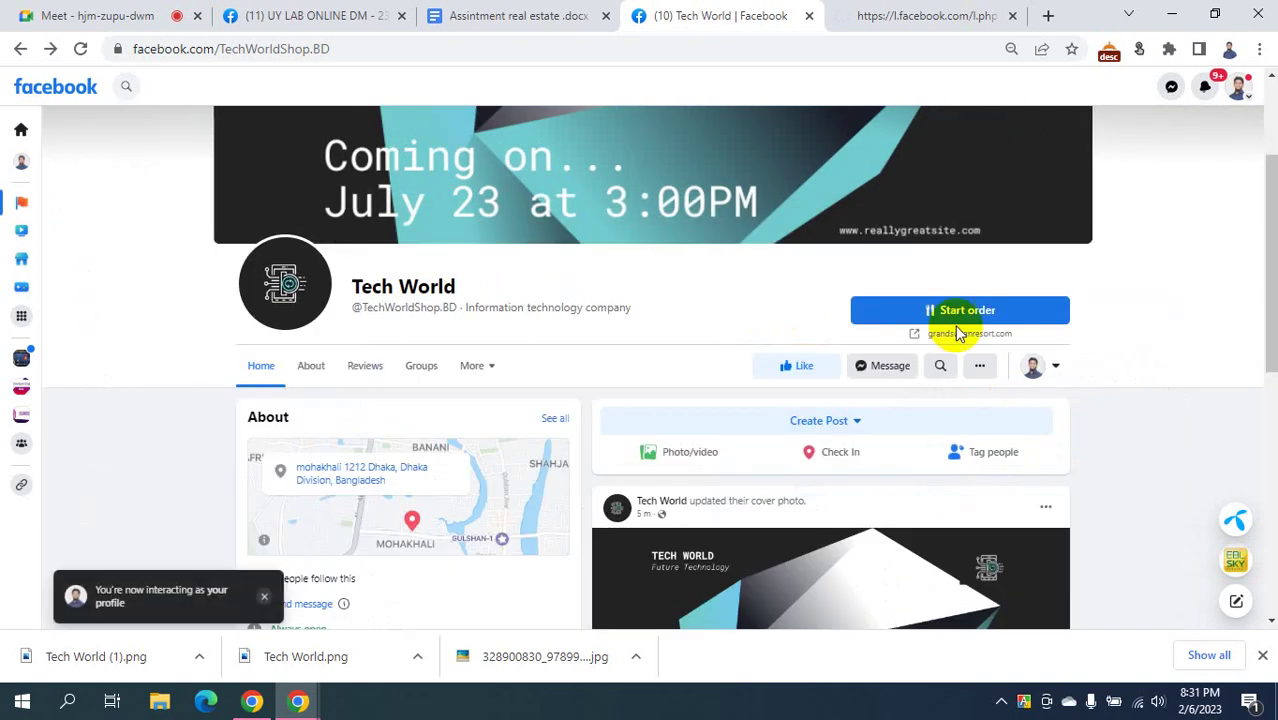
left_click(962, 312)
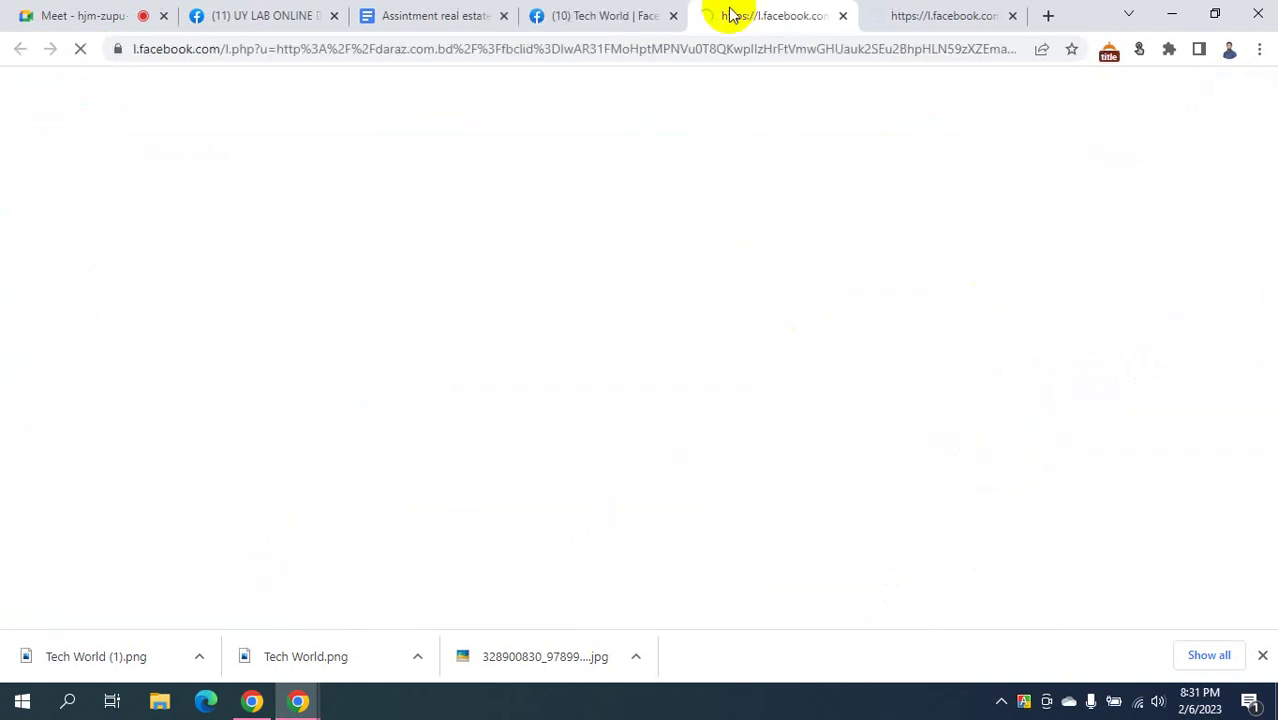
left_click(606, 14)
left_click_drag(1022, 340, 827, 337)
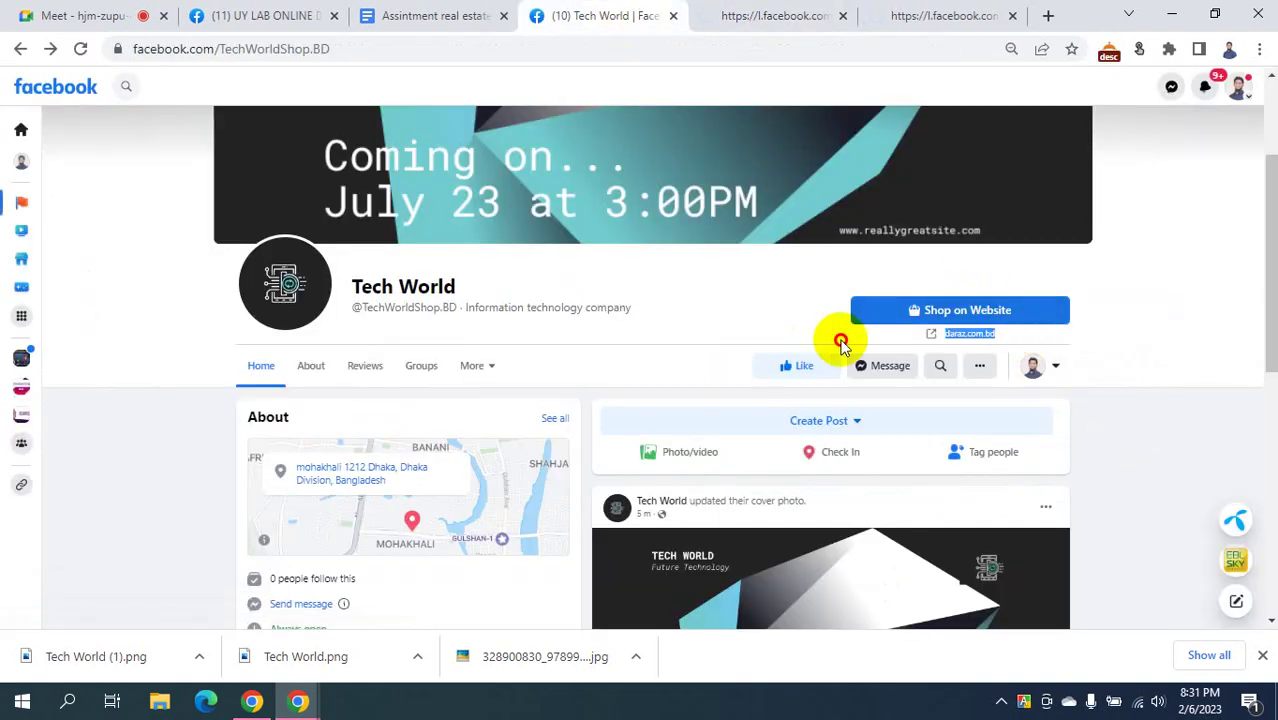
- Switch back to interacting as Tech World and scroll through the page
left_click(1045, 370)
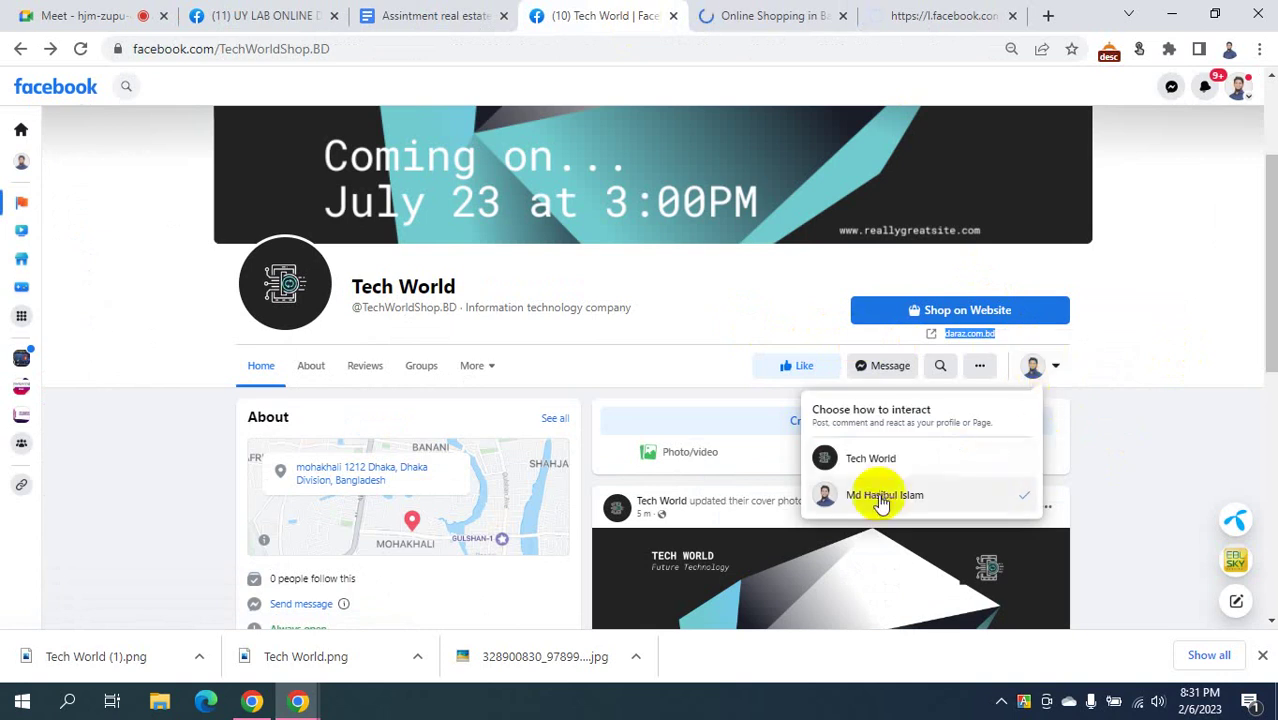
left_click(889, 457)
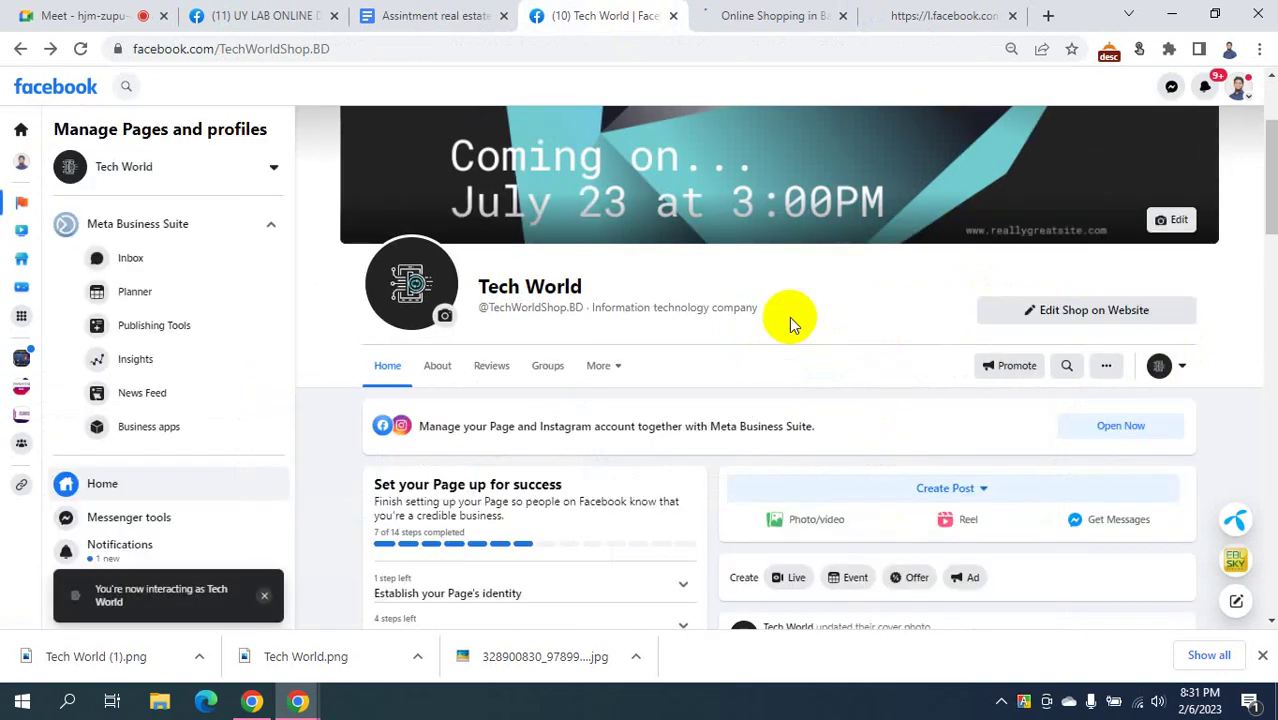
scroll(684, 228, "up", 2)
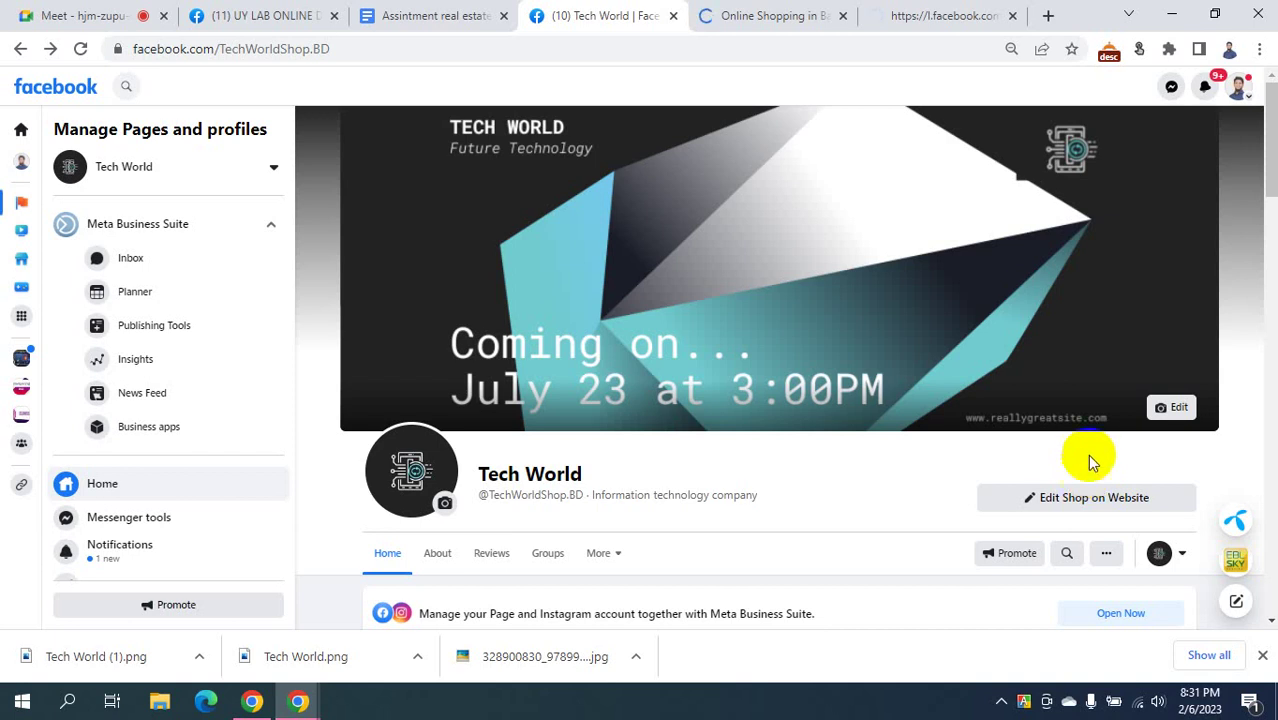
scroll(970, 466, "down", 2)
scroll(962, 466, "down", 10)
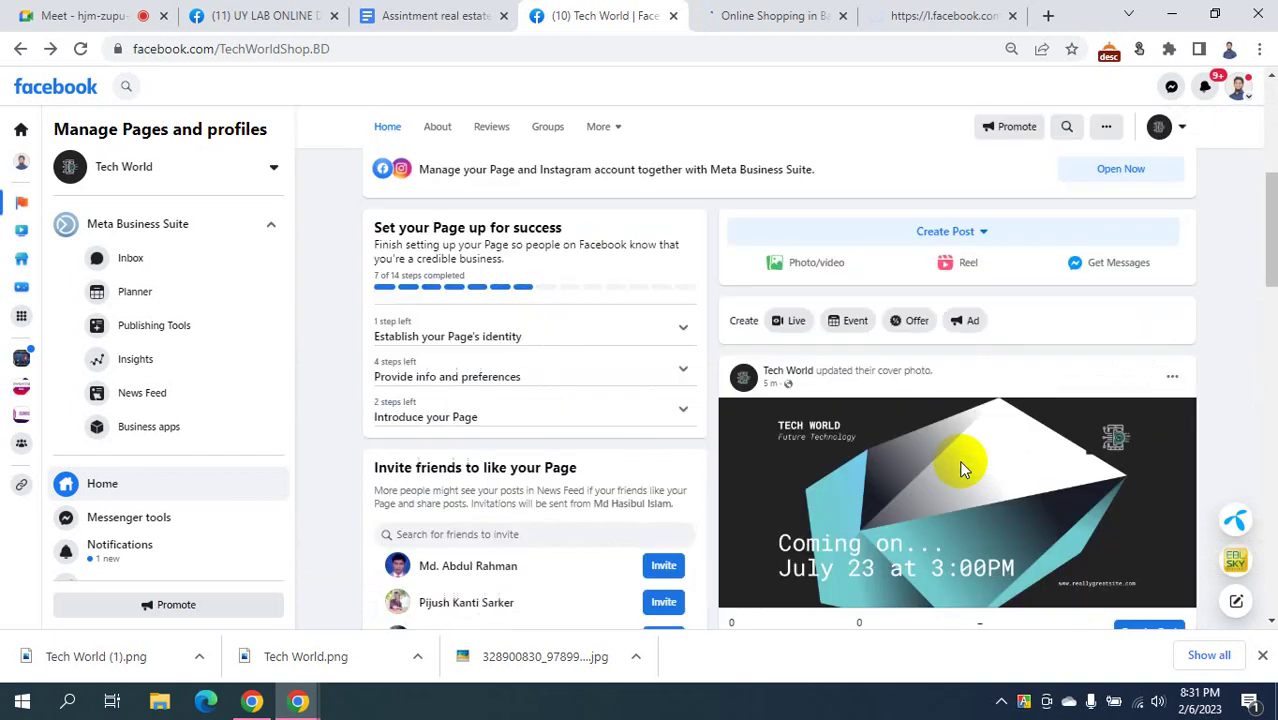
scroll(965, 468, "down", 5)
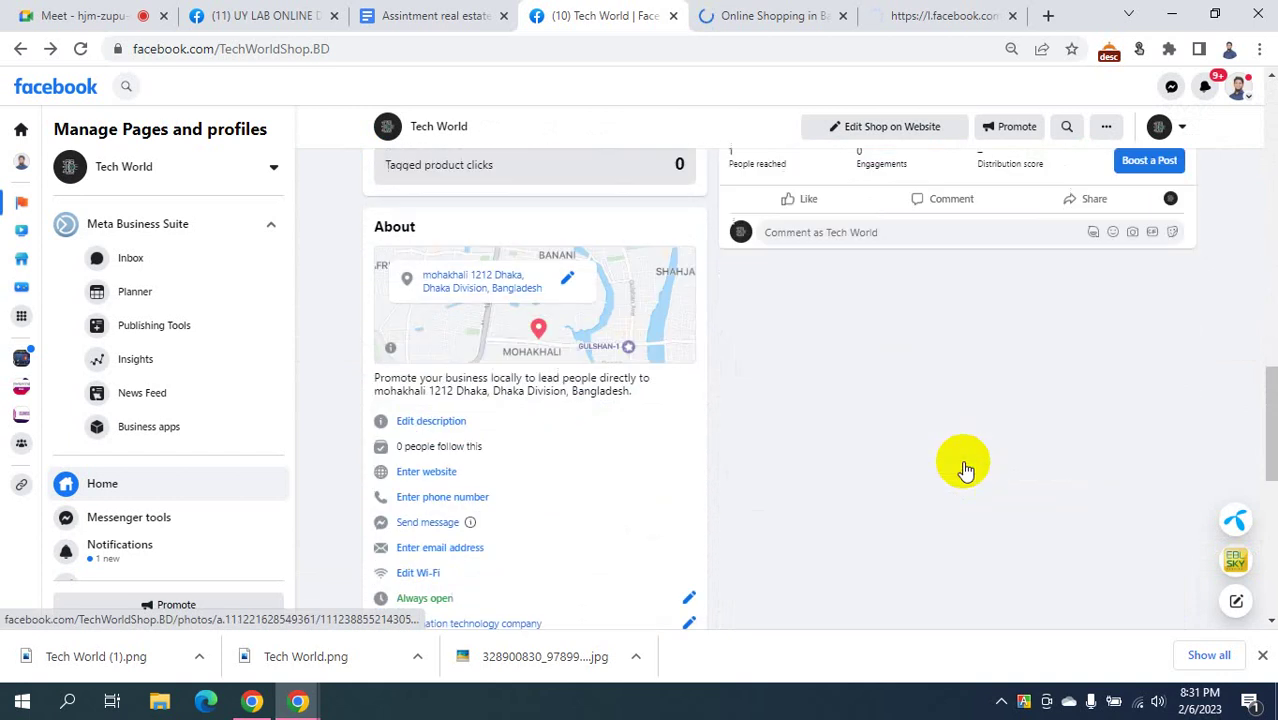
scroll(965, 468, "up", 15)
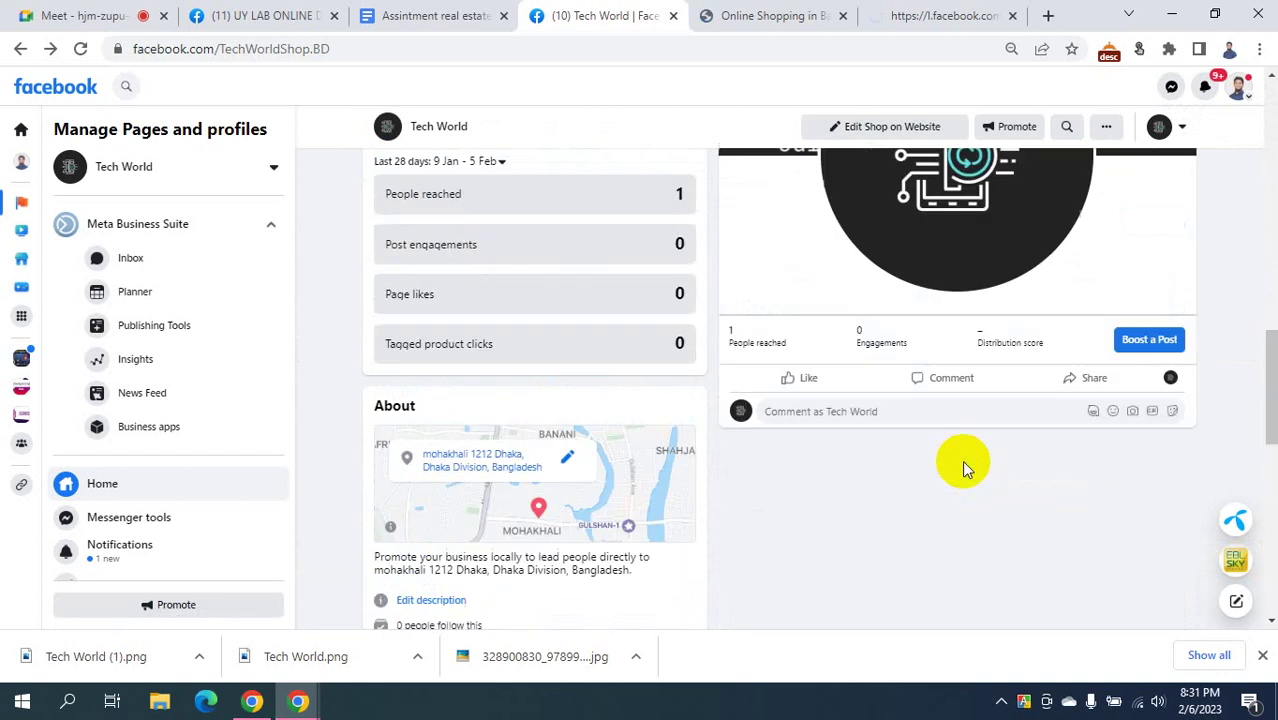
scroll(965, 468, "up", 1)
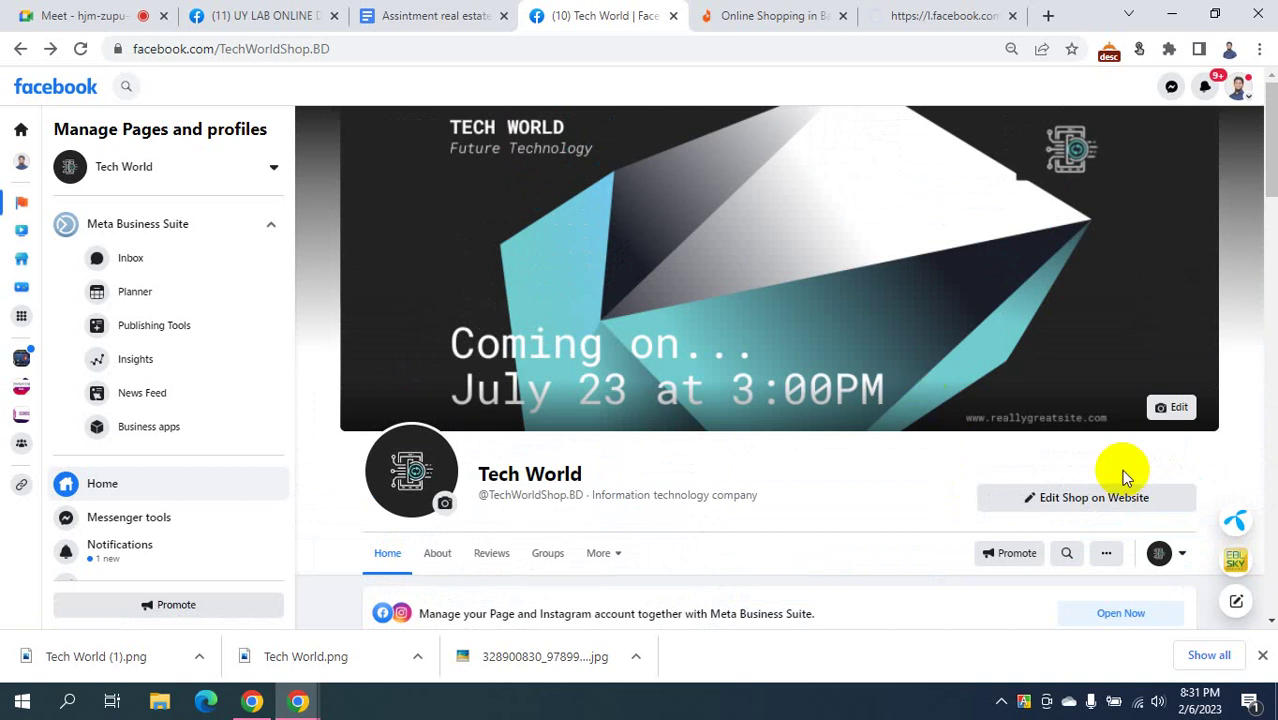
- Check the opened Daraz tab, then expand Tech World's Establish your Page's identity checklist
left_click(732, 15)
left_click(585, 15)
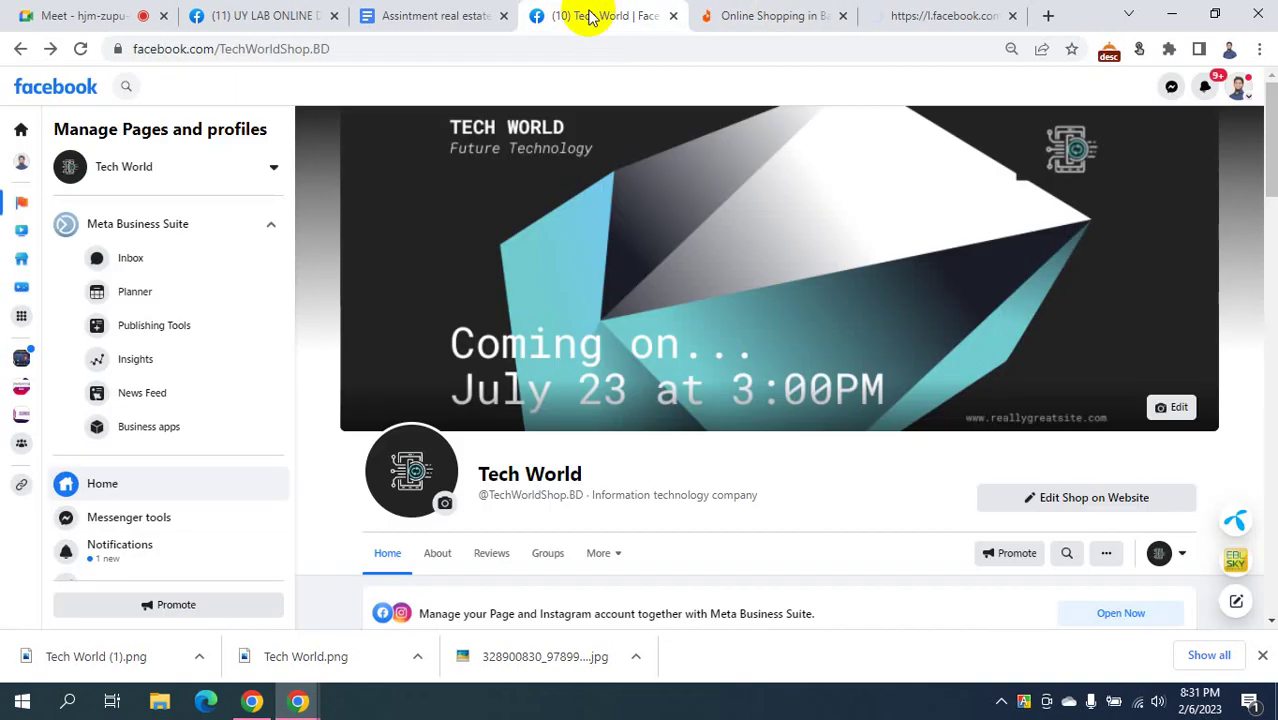
scroll(786, 295, "down", 4)
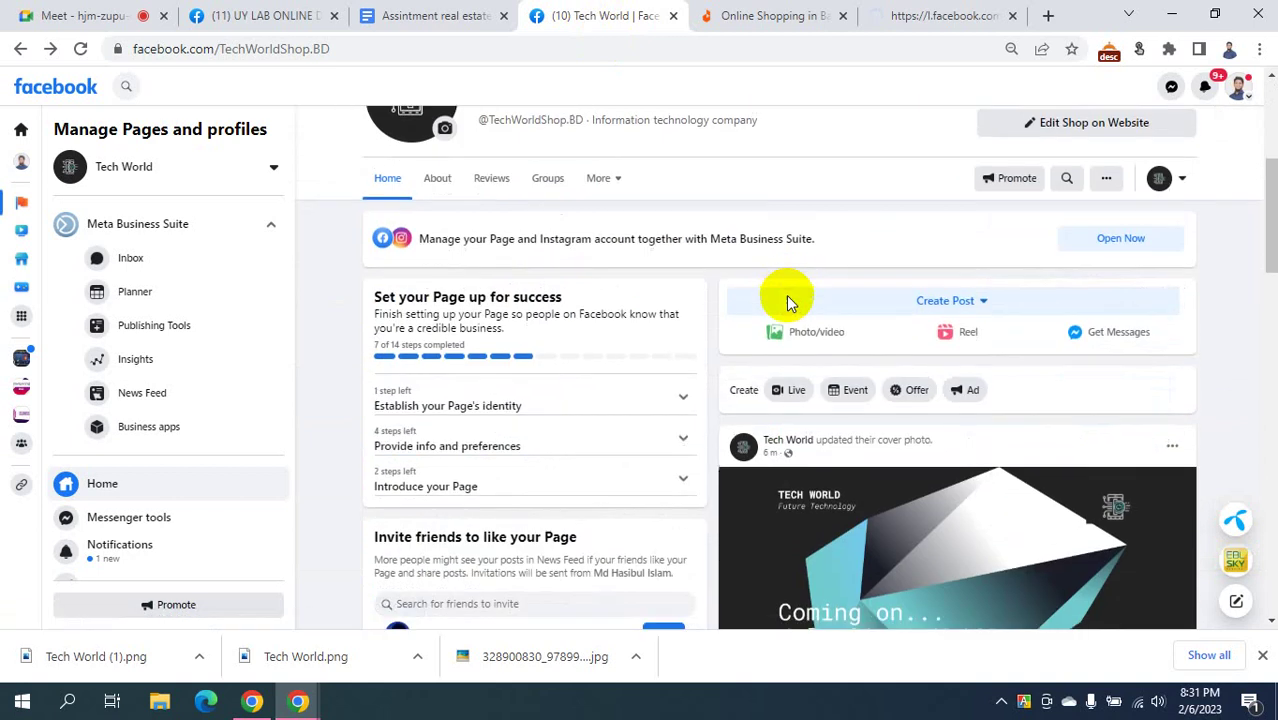
left_click(626, 400)
- Mark the Website, Wi-Fi, Phone number and messaging preferences setup steps as skipped or not applicable
scroll(645, 379, "down", 2)
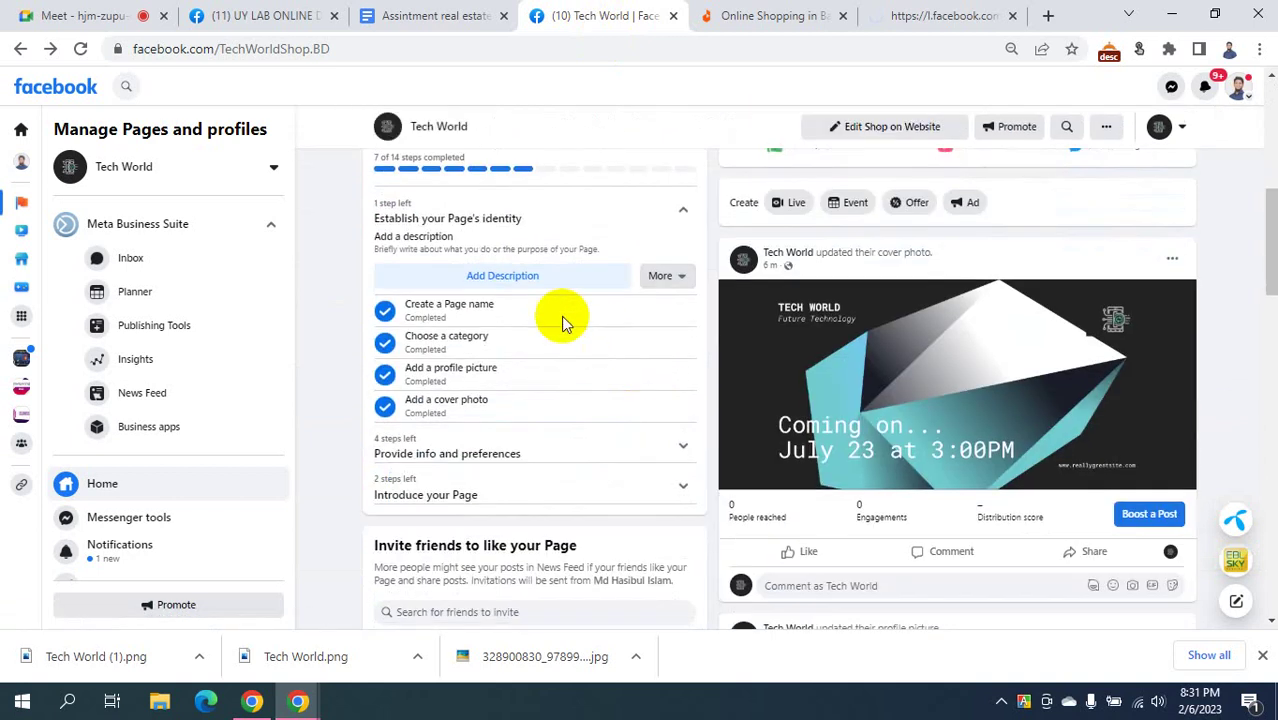
left_click(662, 276)
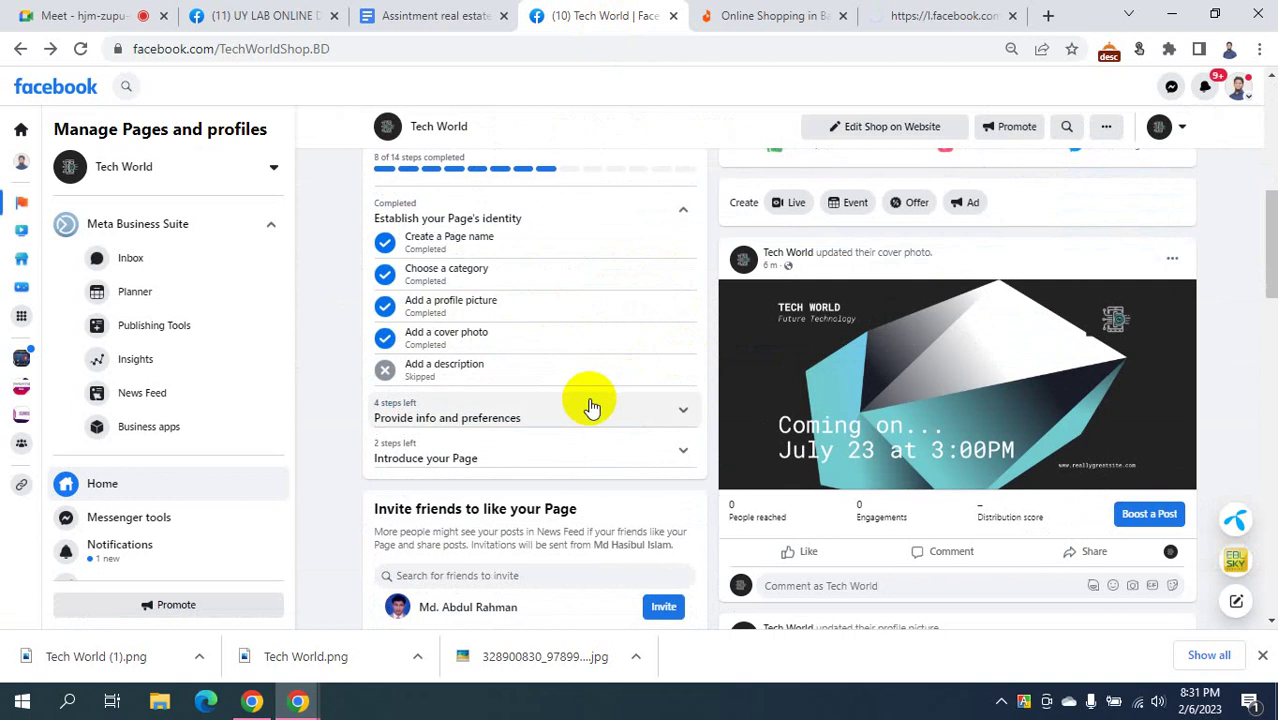
left_click(575, 415)
scroll(650, 388, "down", 2)
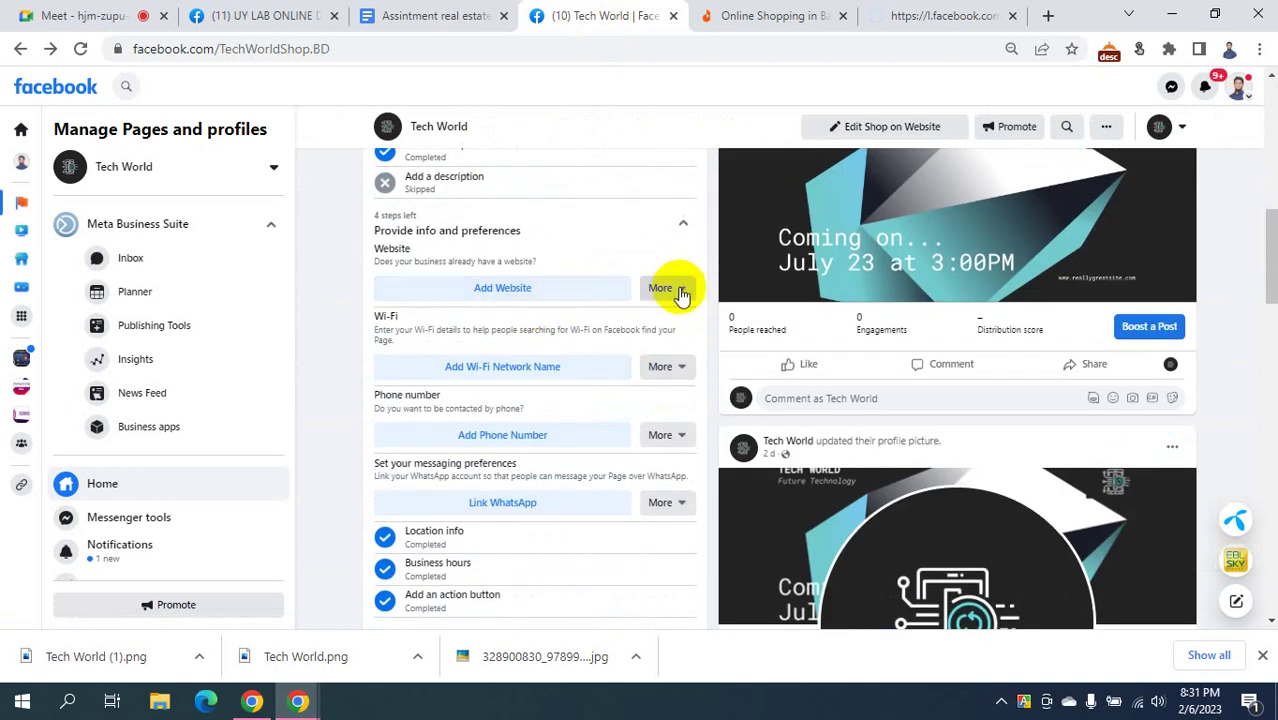
left_click(670, 289)
left_click(664, 348)
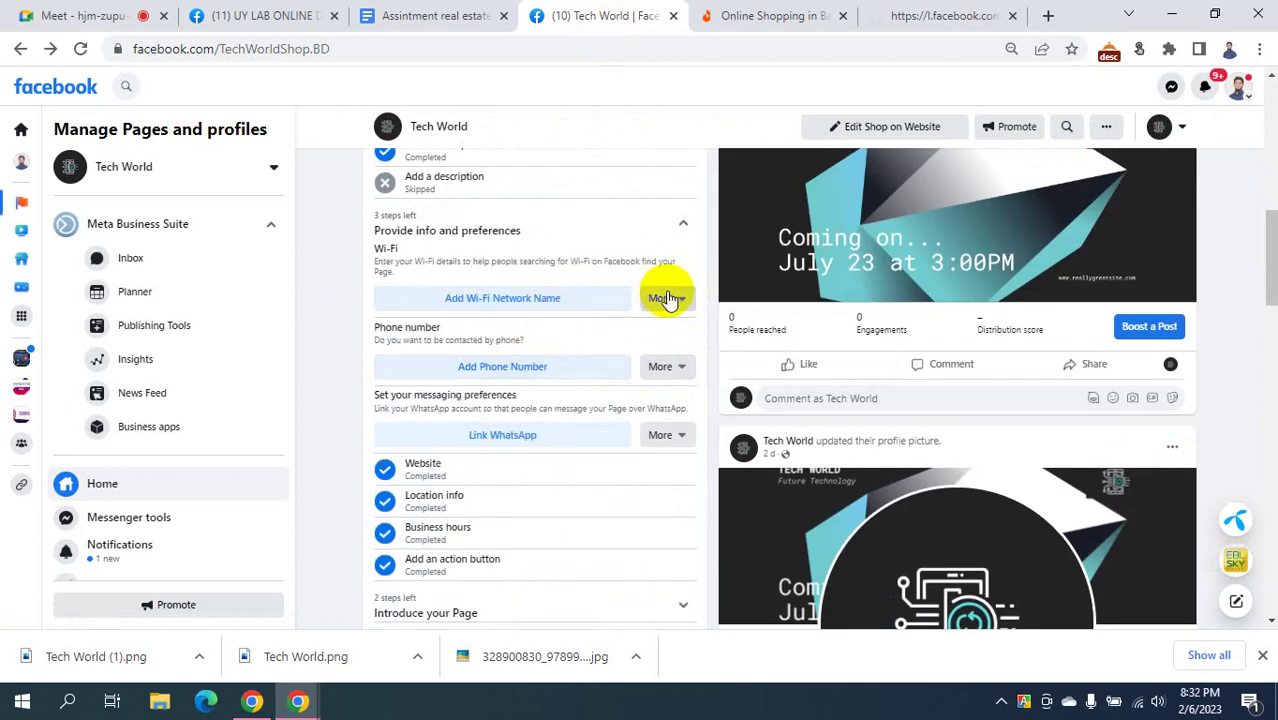
left_click(665, 297)
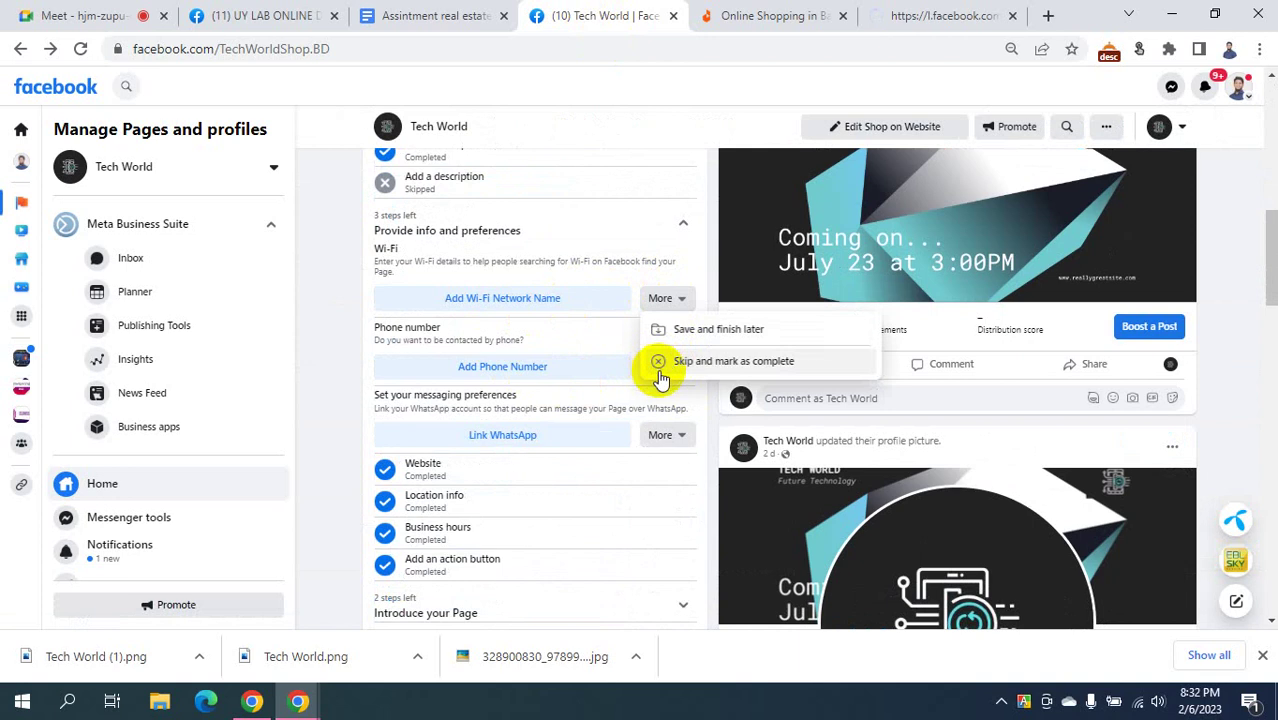
left_click(661, 366)
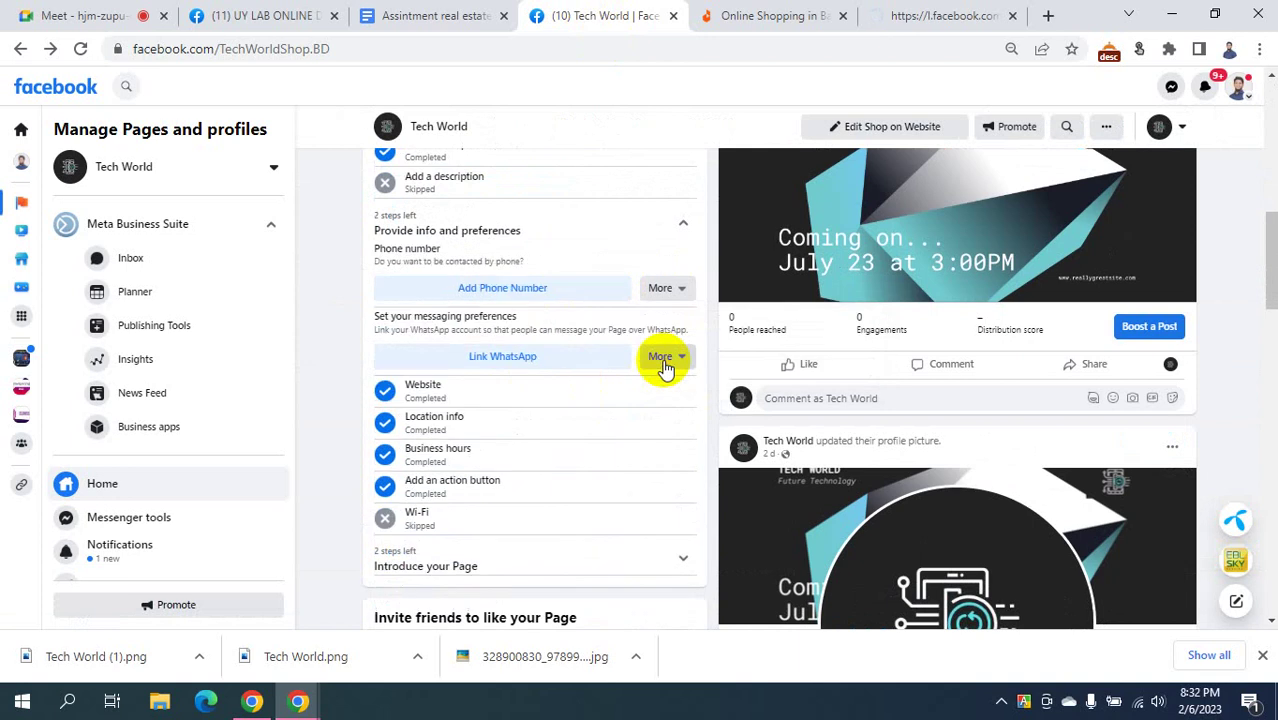
left_click(662, 288)
left_click(665, 350)
left_click(662, 288)
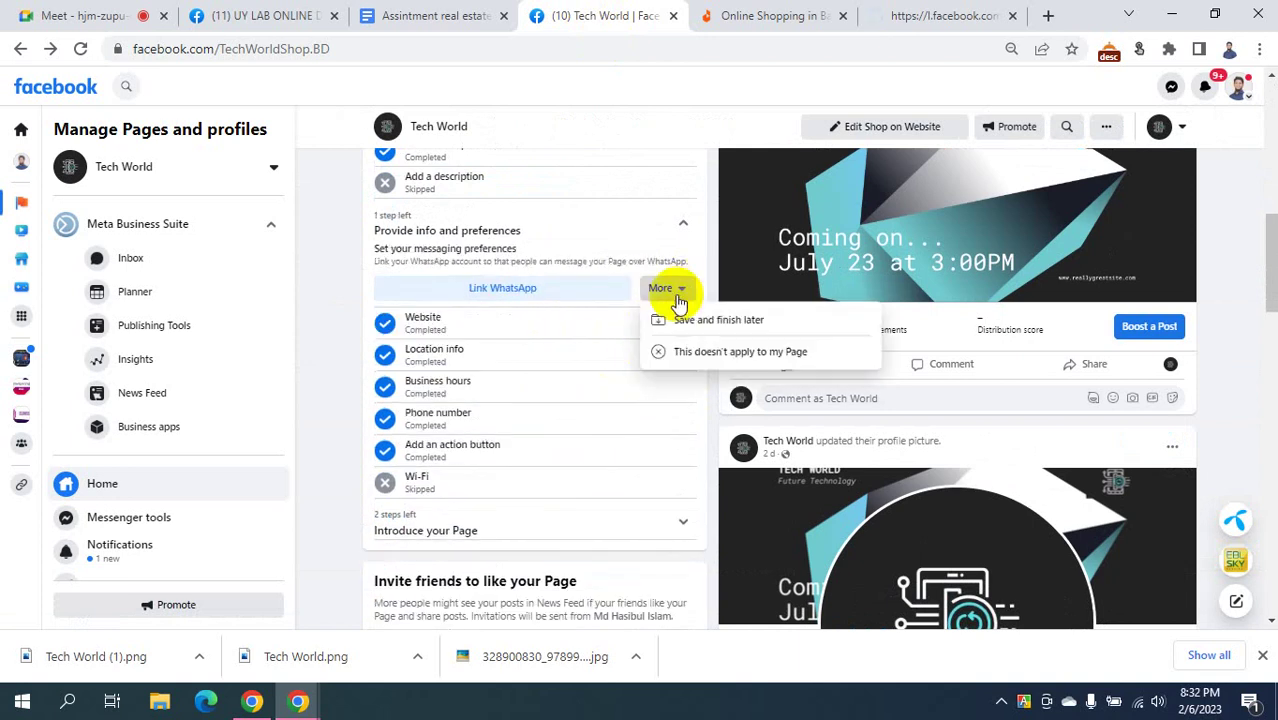
left_click(665, 351)
- Skip the invite 10 or more friends and welcome post steps, then scroll to top
scroll(655, 360, "down", 2)
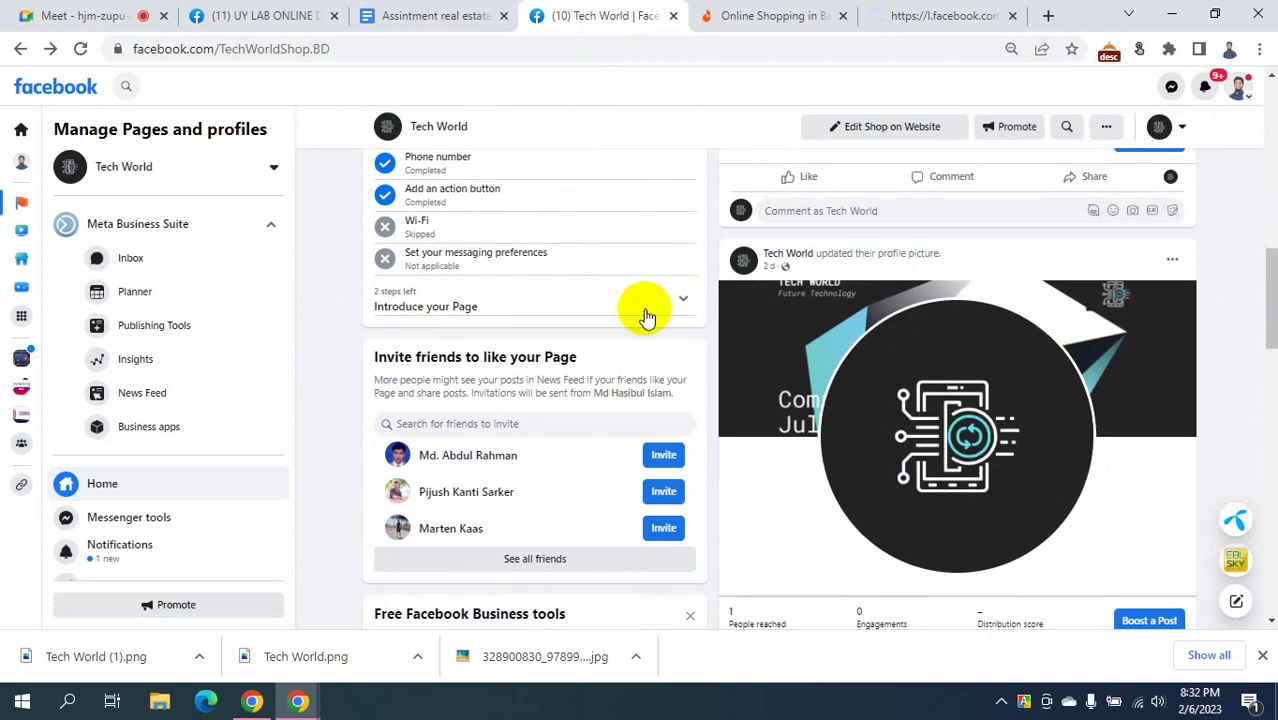
left_click(646, 310)
left_click(657, 365)
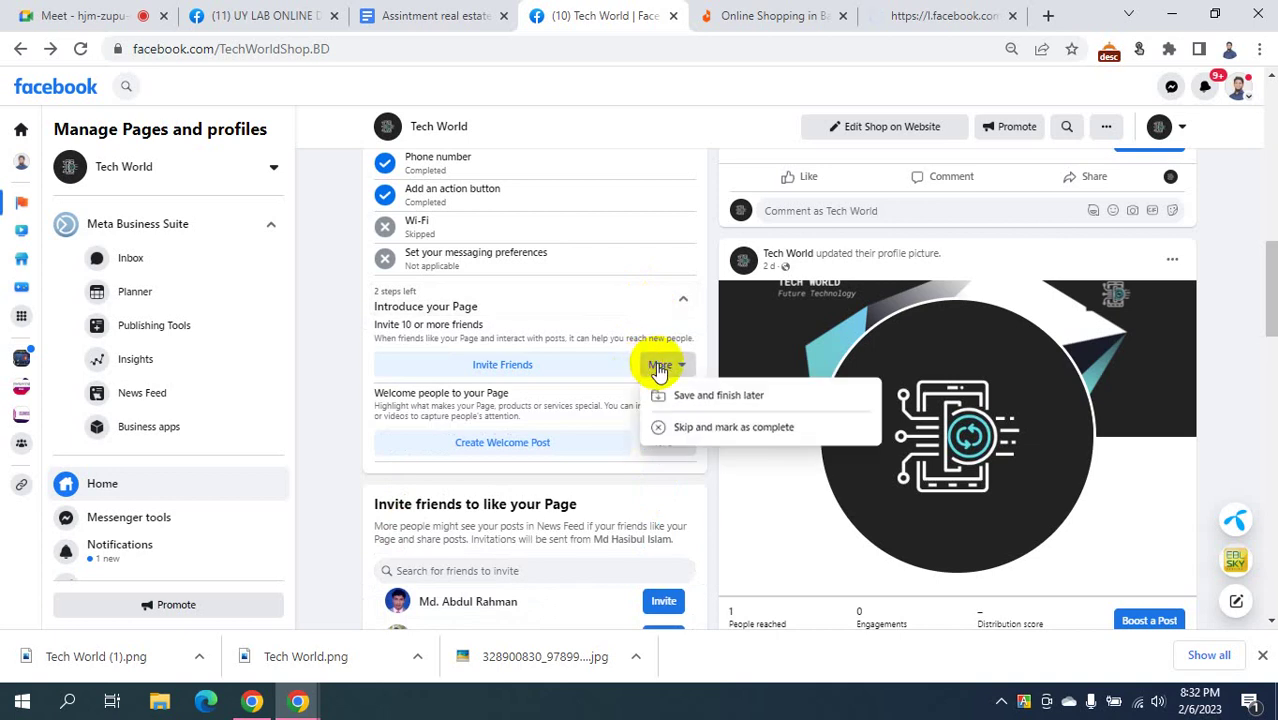
left_click(300, 372)
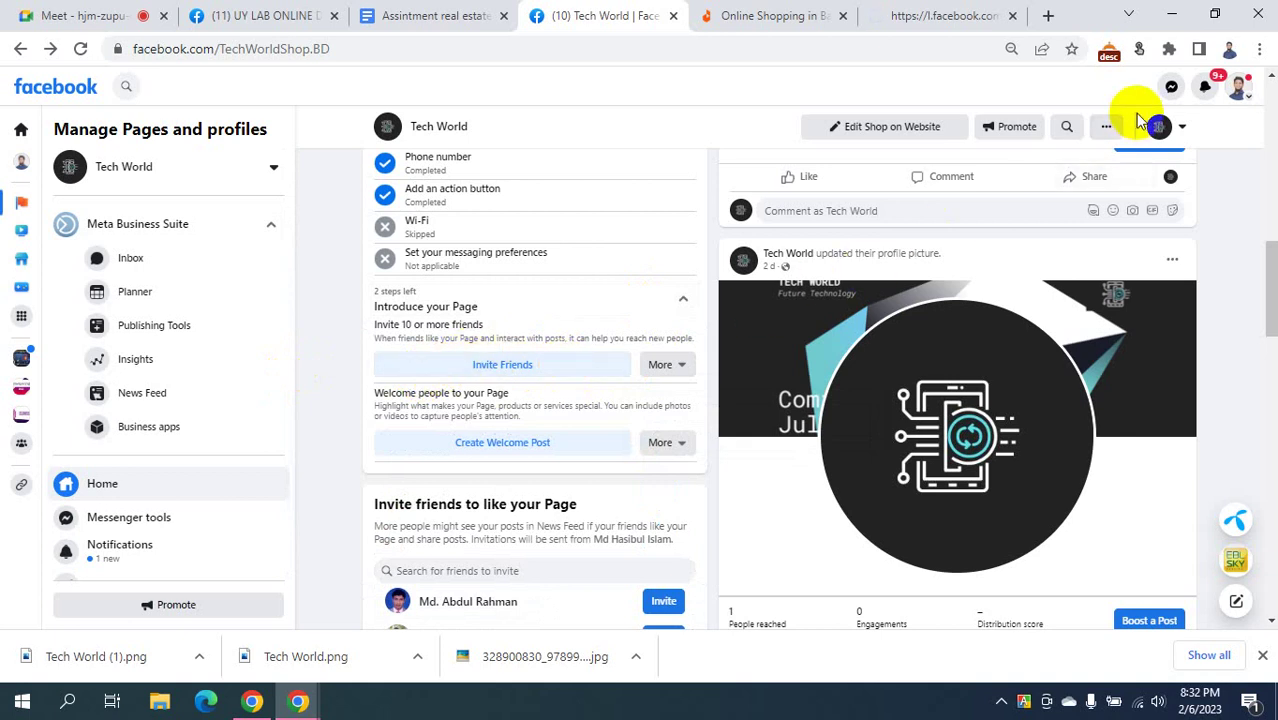
left_click(665, 365)
left_click(685, 424)
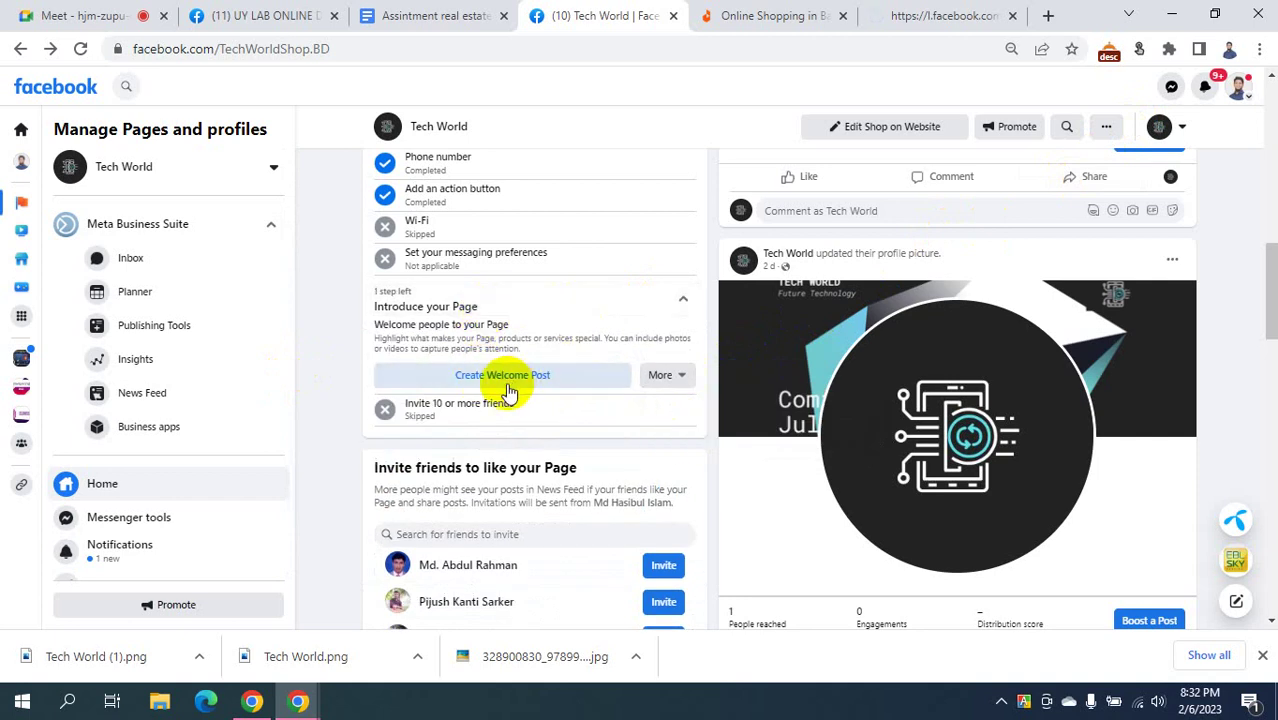
scroll(508, 390, "down", 1)
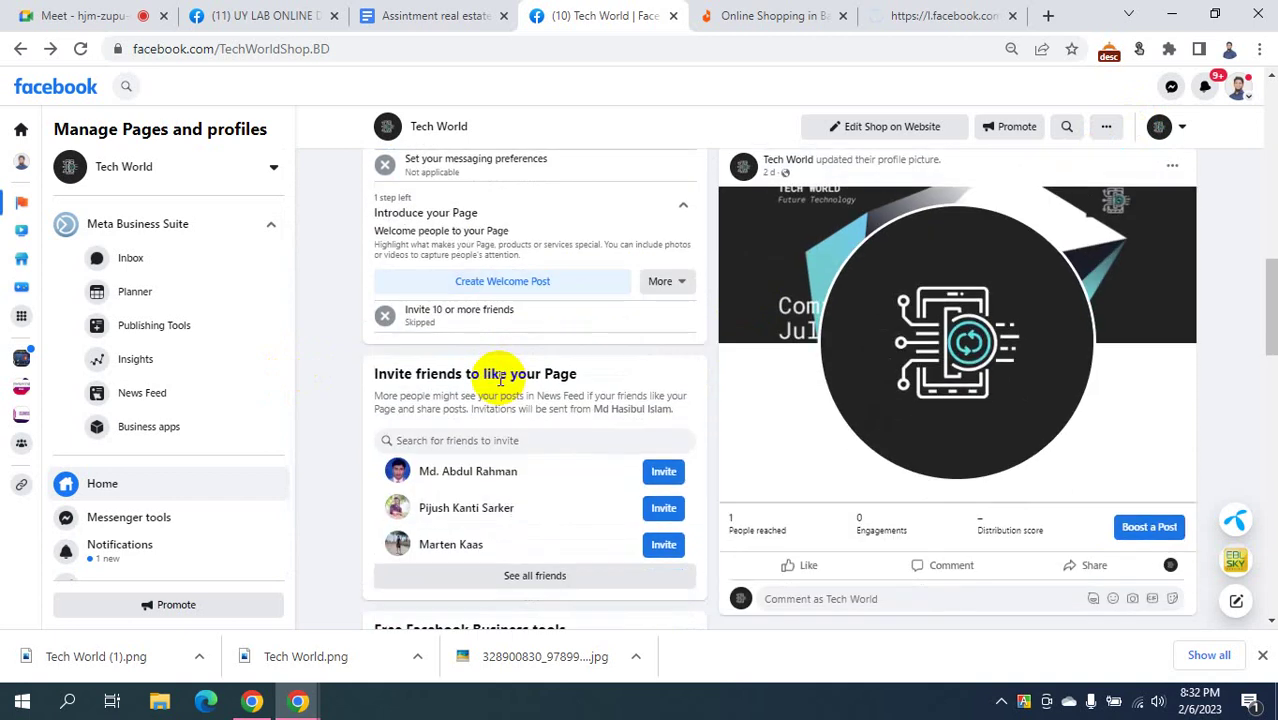
left_click(670, 282)
left_click(684, 346)
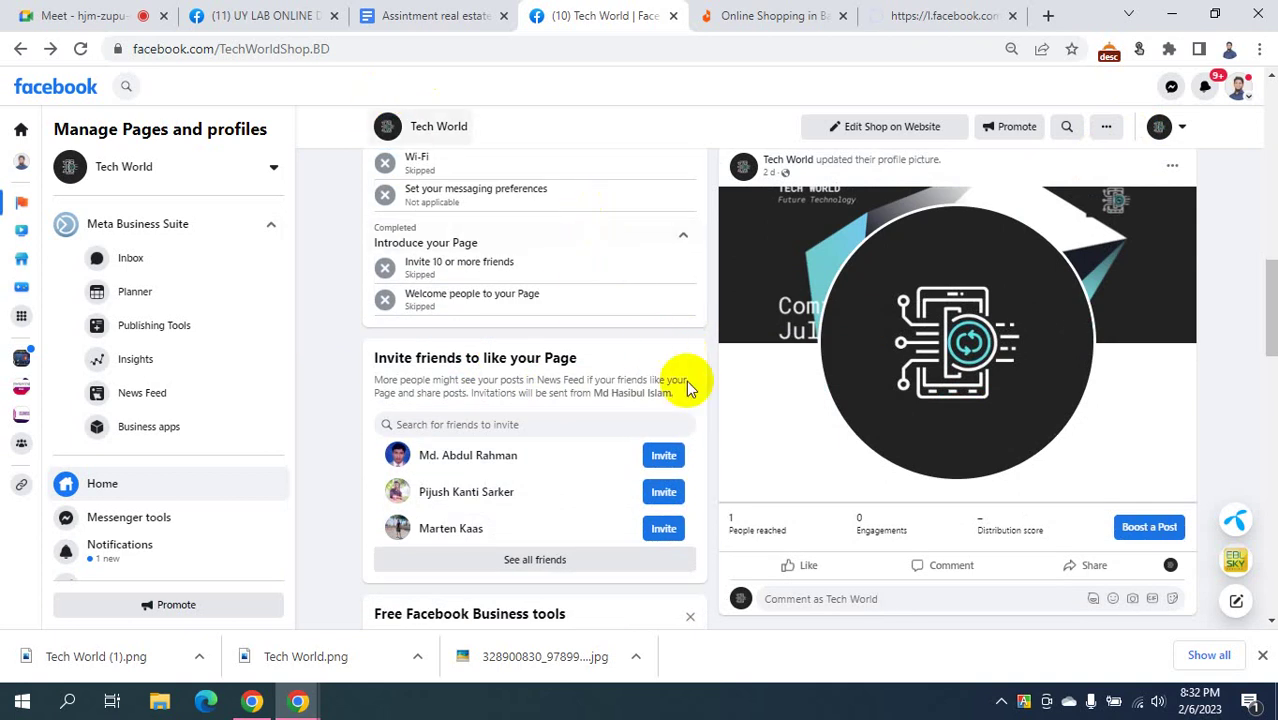
scroll(880, 510, "up", 1)
scroll(880, 508, "up", 10)
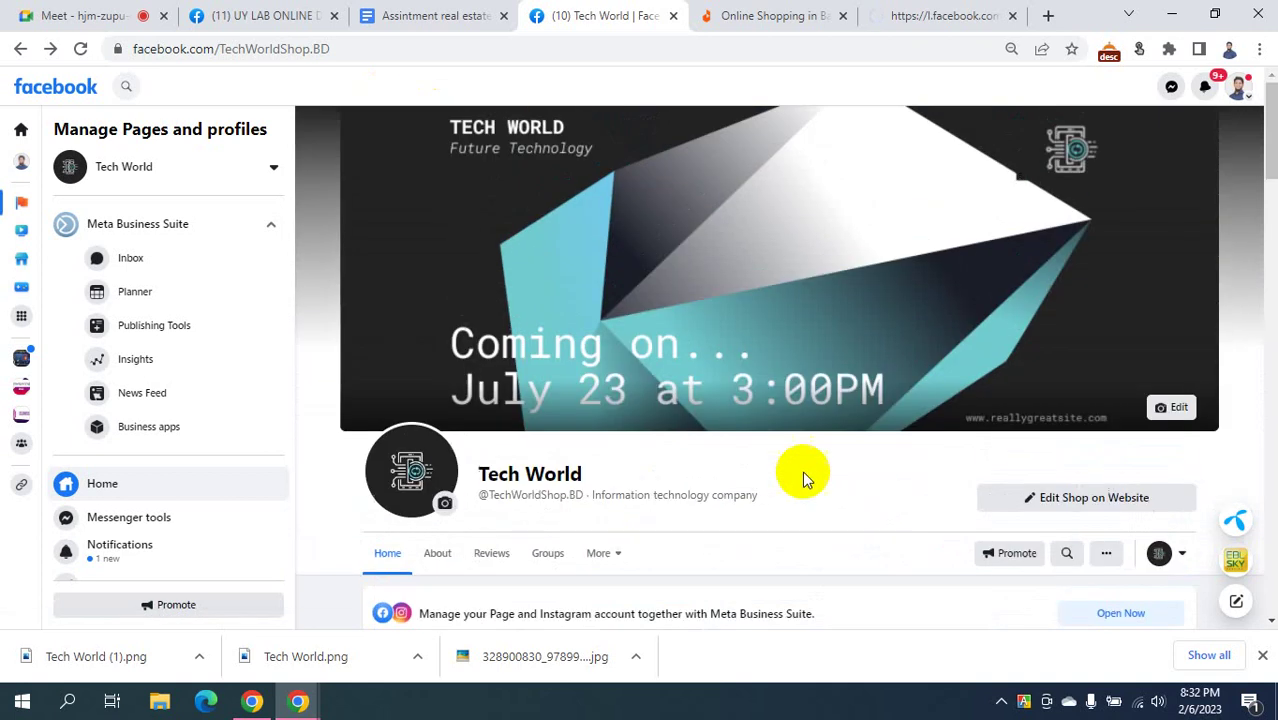
- Reload the Tech World page and scroll down to its July 23 image post
left_click(401, 410)
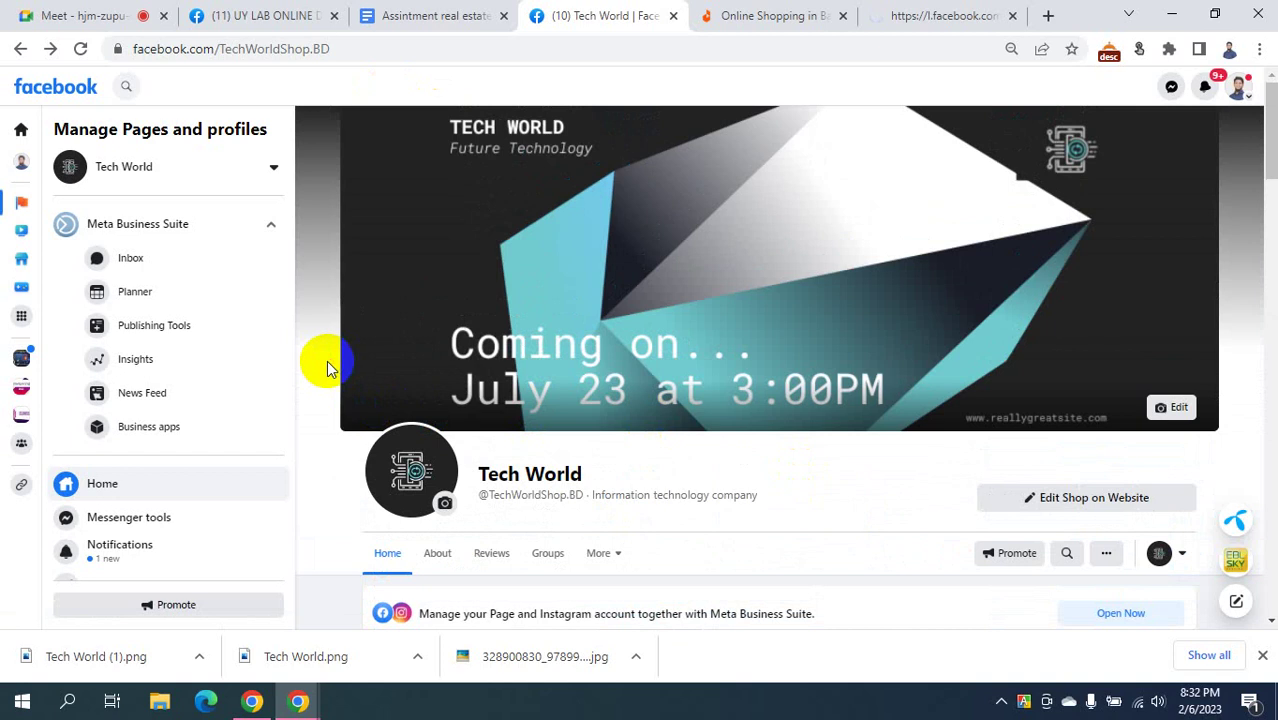
scroll(784, 371, "down", 2)
scroll(784, 371, "up", 2)
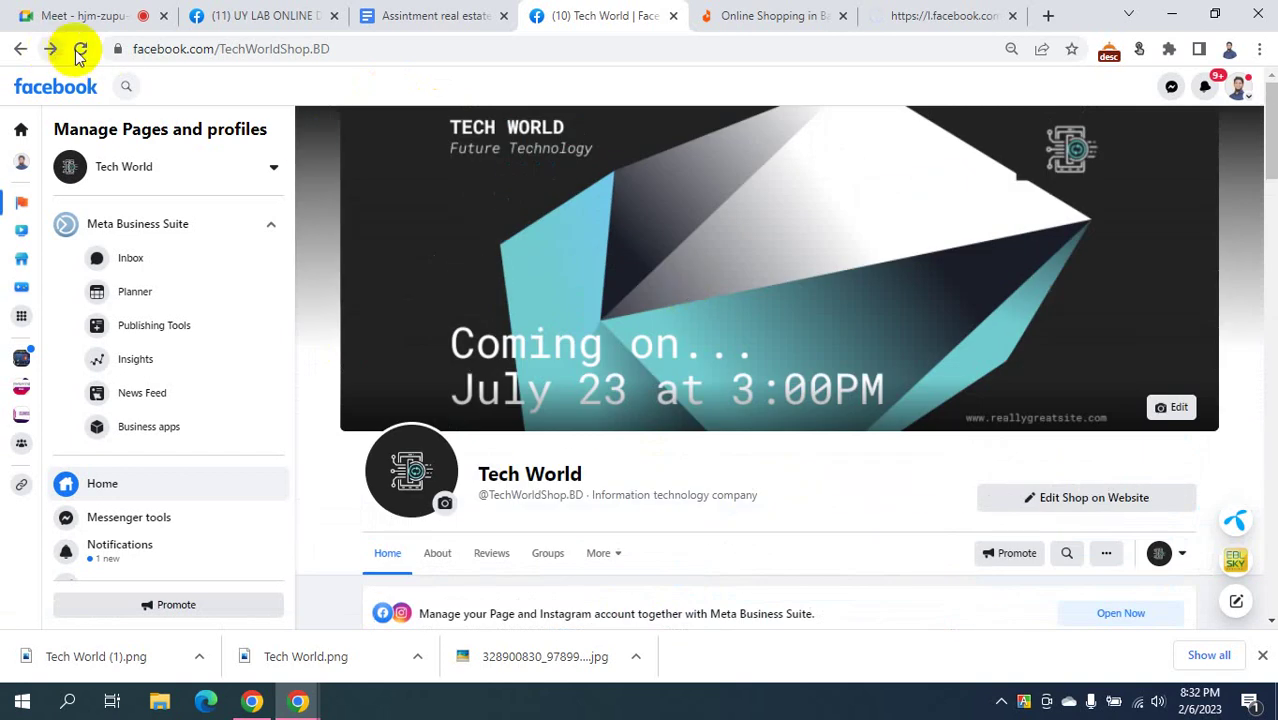
left_click(80, 50)
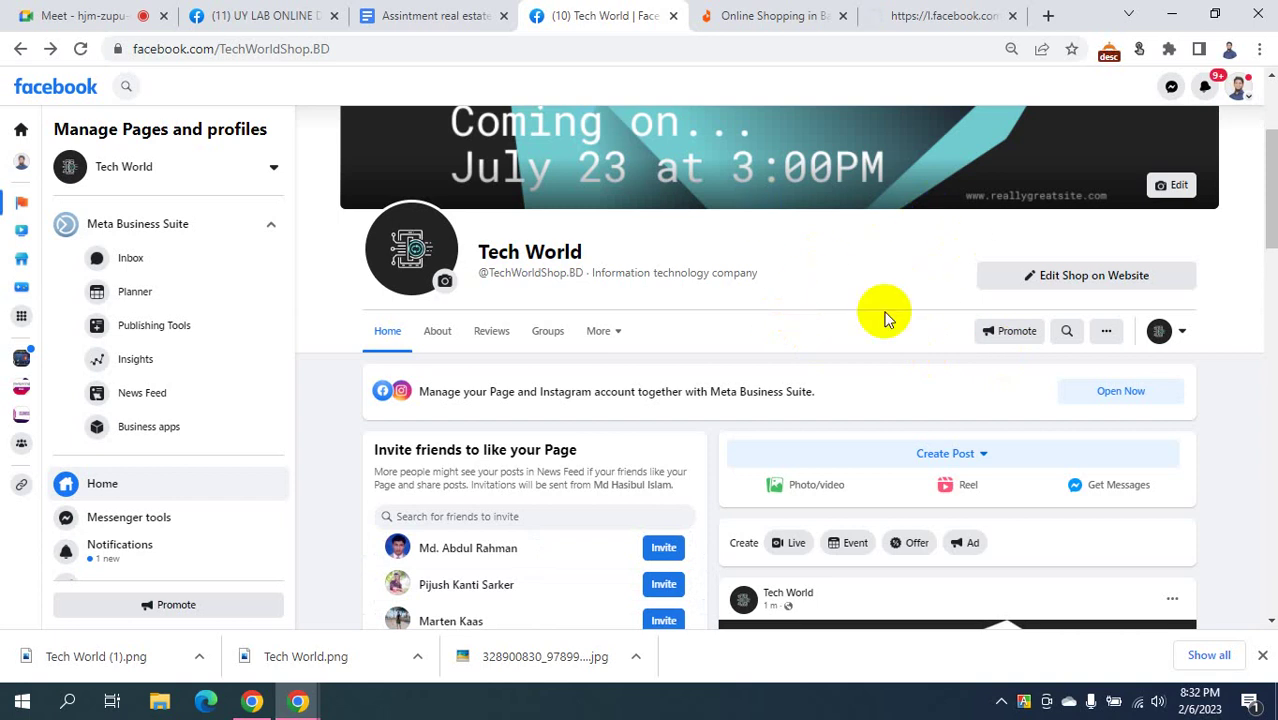
scroll(880, 330, "down", 3)
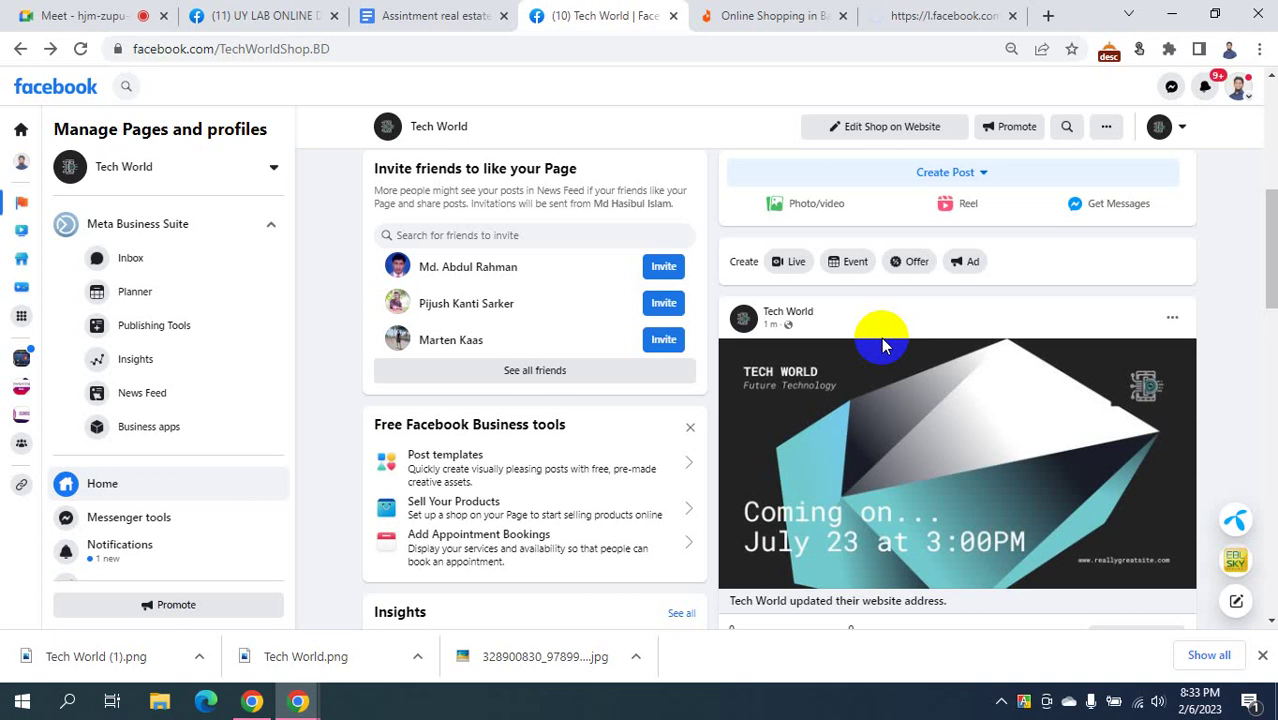
- Look through the assignment document, UY LAB and link tabs, then open a new Google tab
left_click(424, 8)
left_click(258, 12)
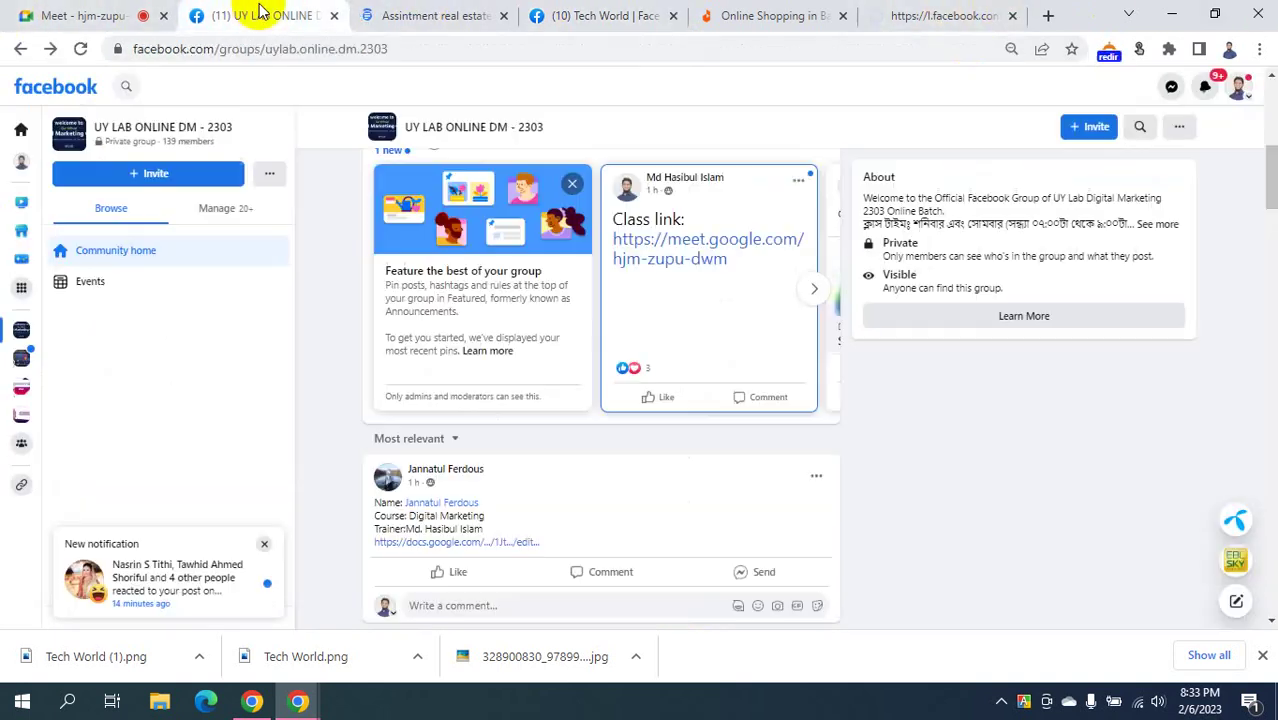
left_click(955, 15)
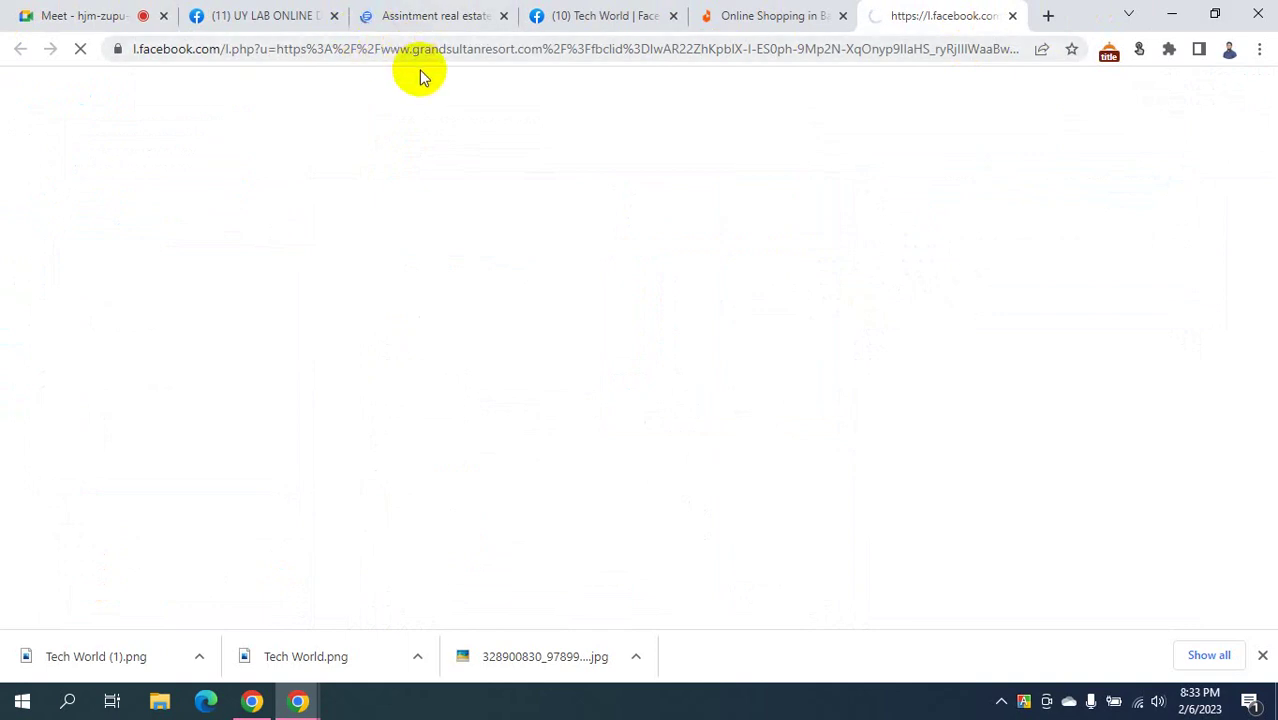
left_click(1047, 15)
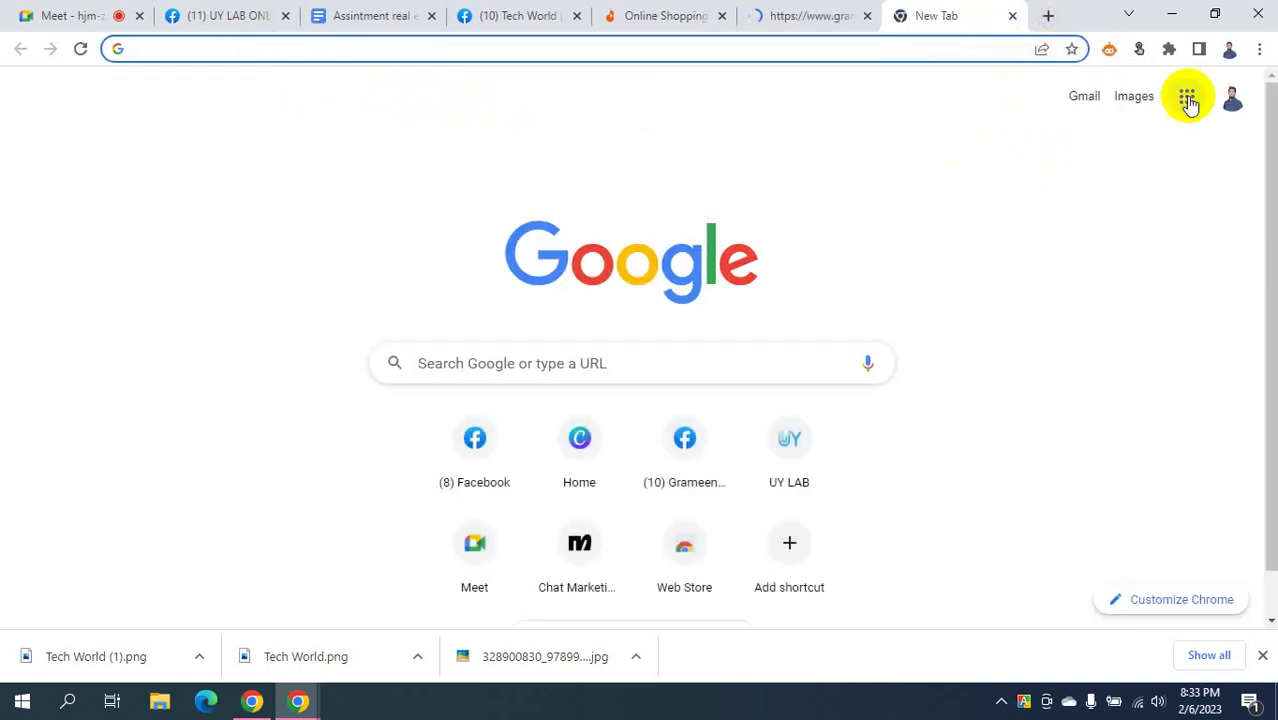
- Open Drive from the Google apps grid, search 'co', and open Content Publishing Tips
left_click(1186, 96)
scroll(1120, 310, "down", 1)
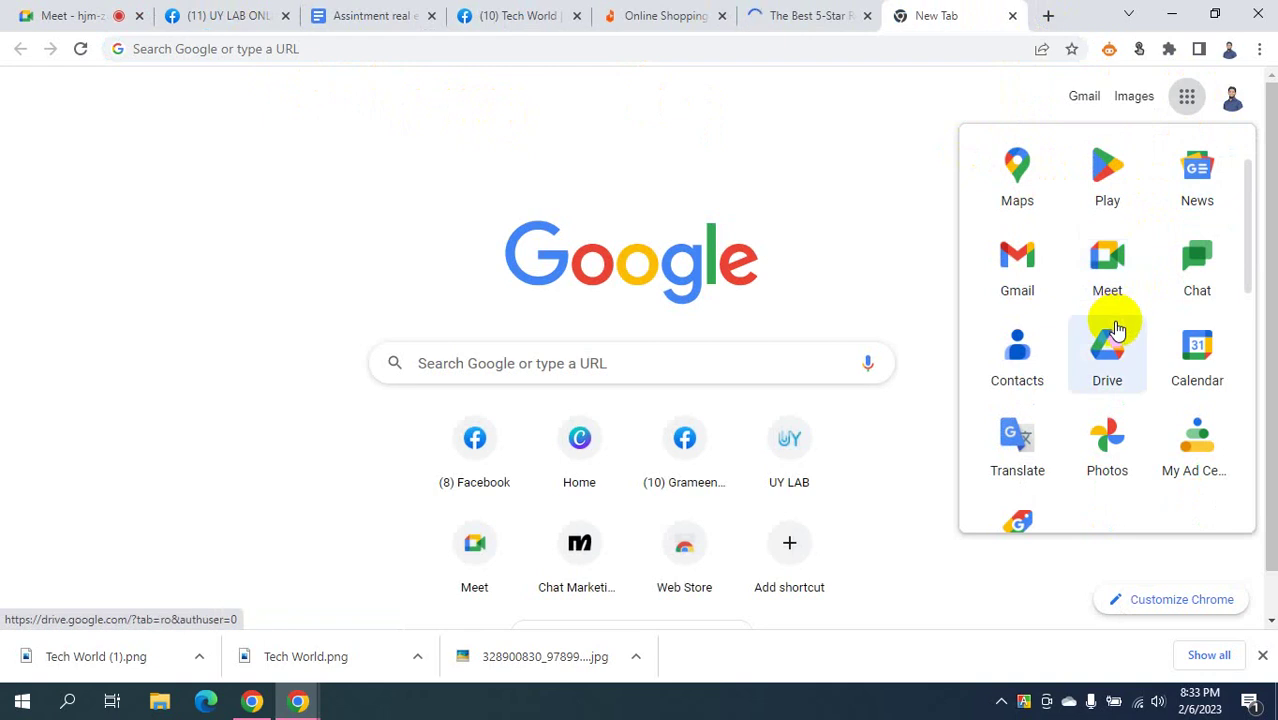
left_click(1115, 348)
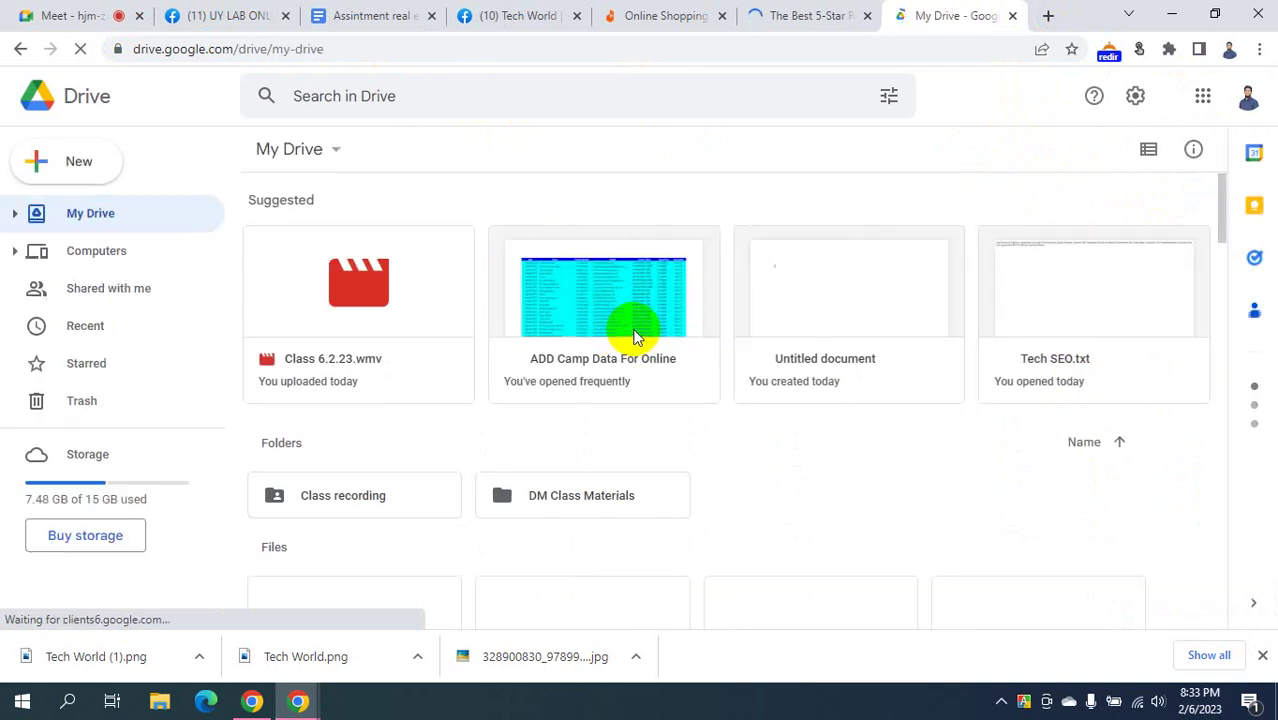
scroll(633, 337, "down", 2)
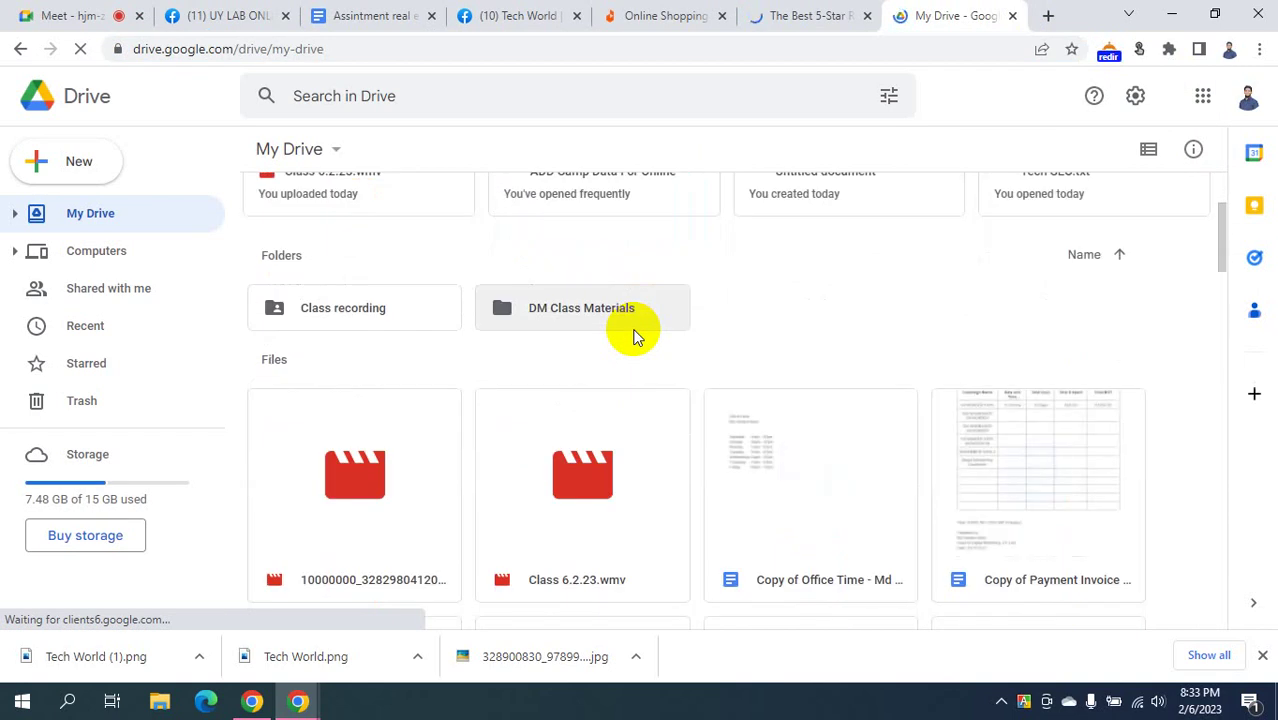
scroll(633, 337, "down", 1)
scroll(633, 337, "up", 3)
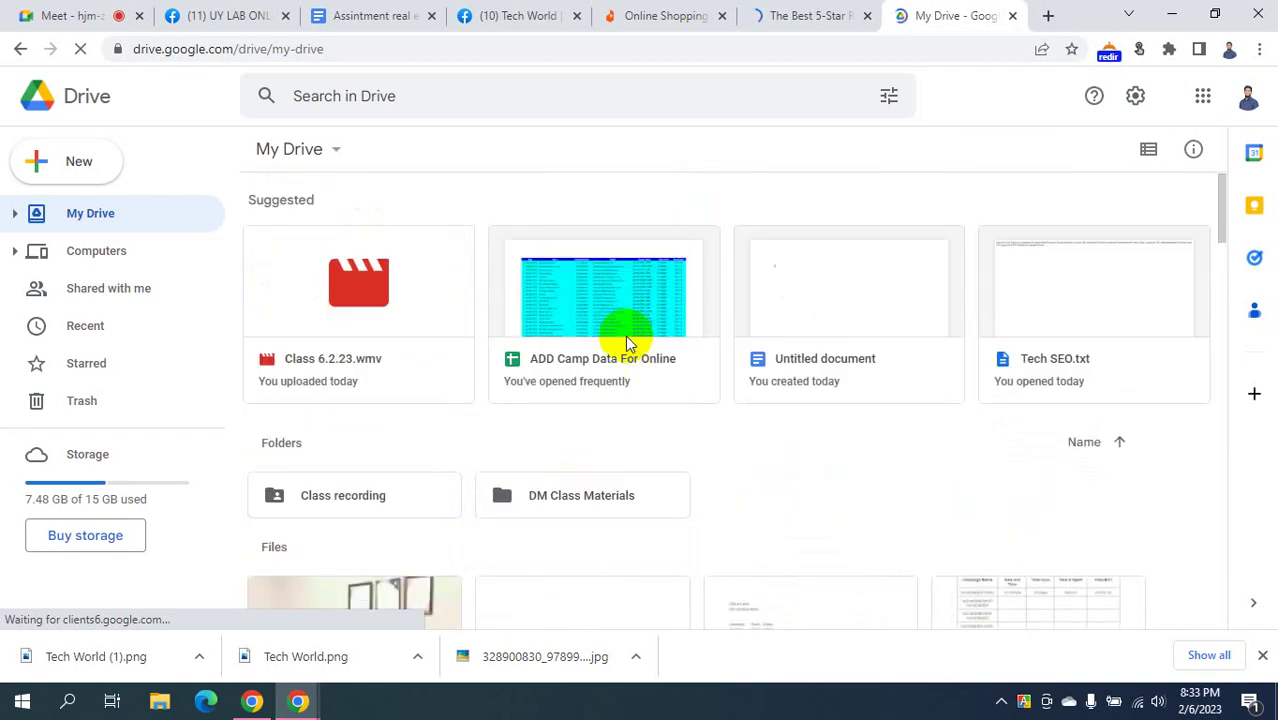
scroll(628, 342, "down", 3)
left_click(365, 95)
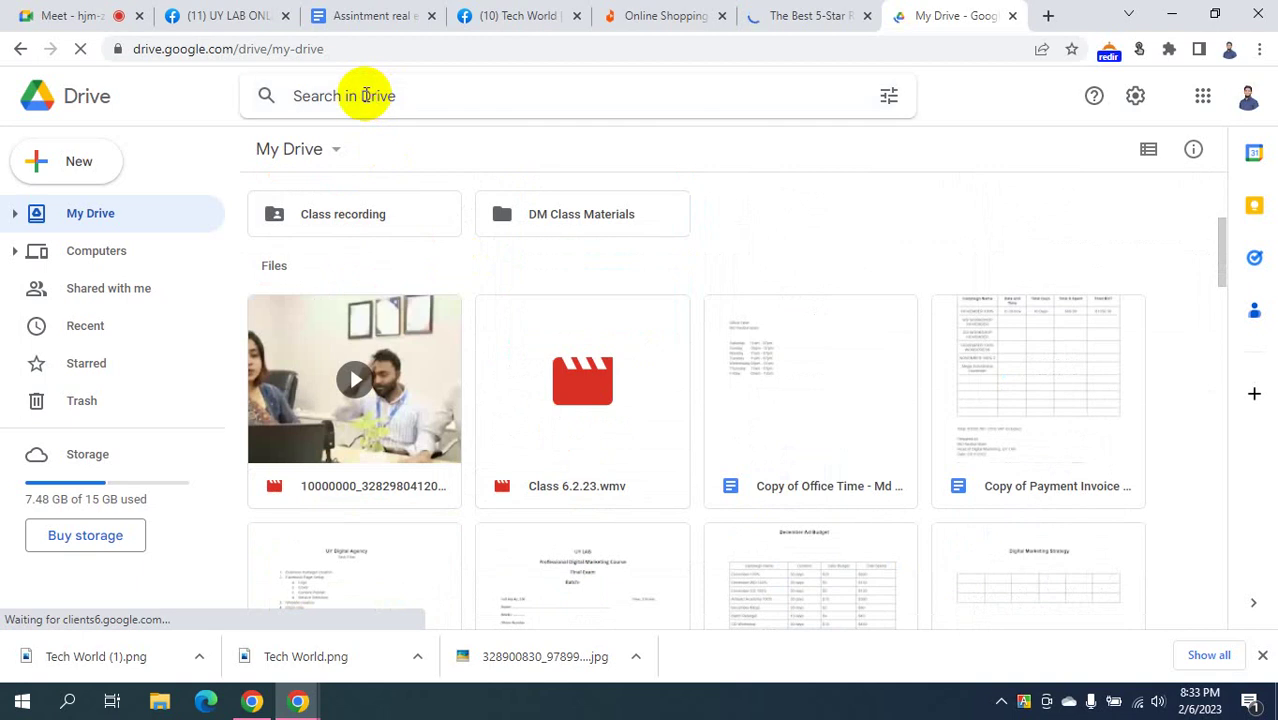
type("content")
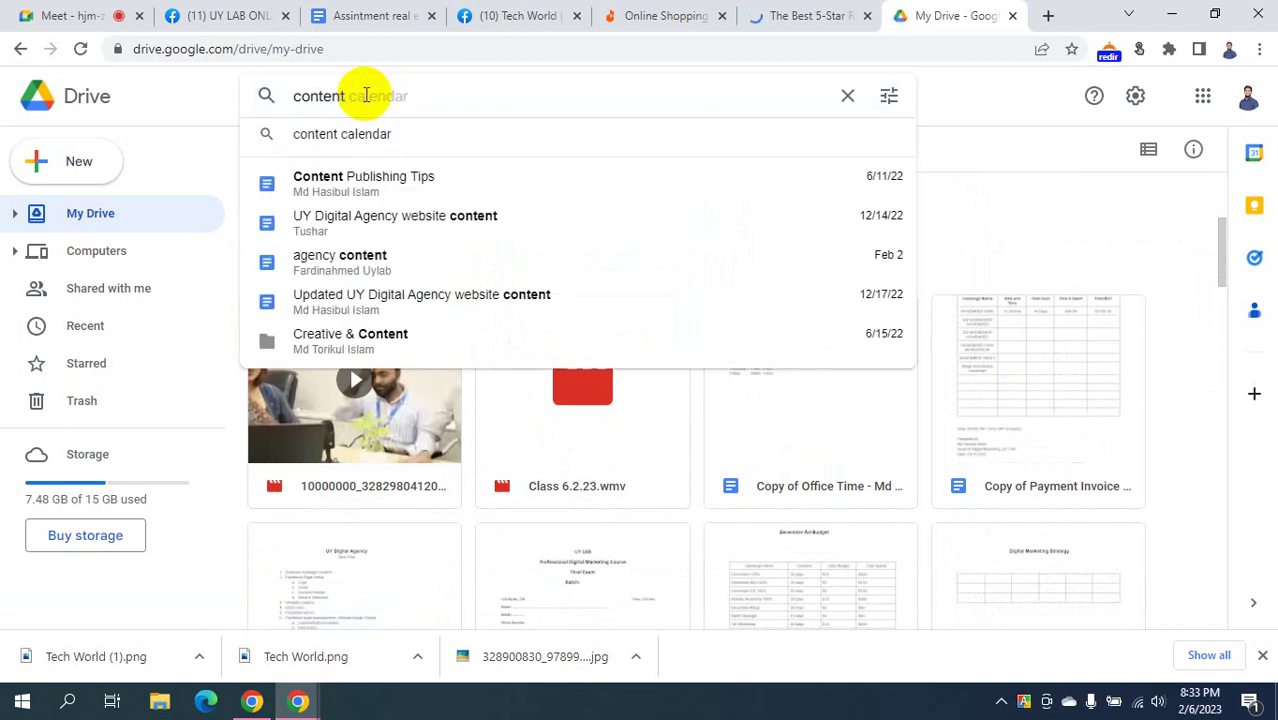
left_click(391, 186)
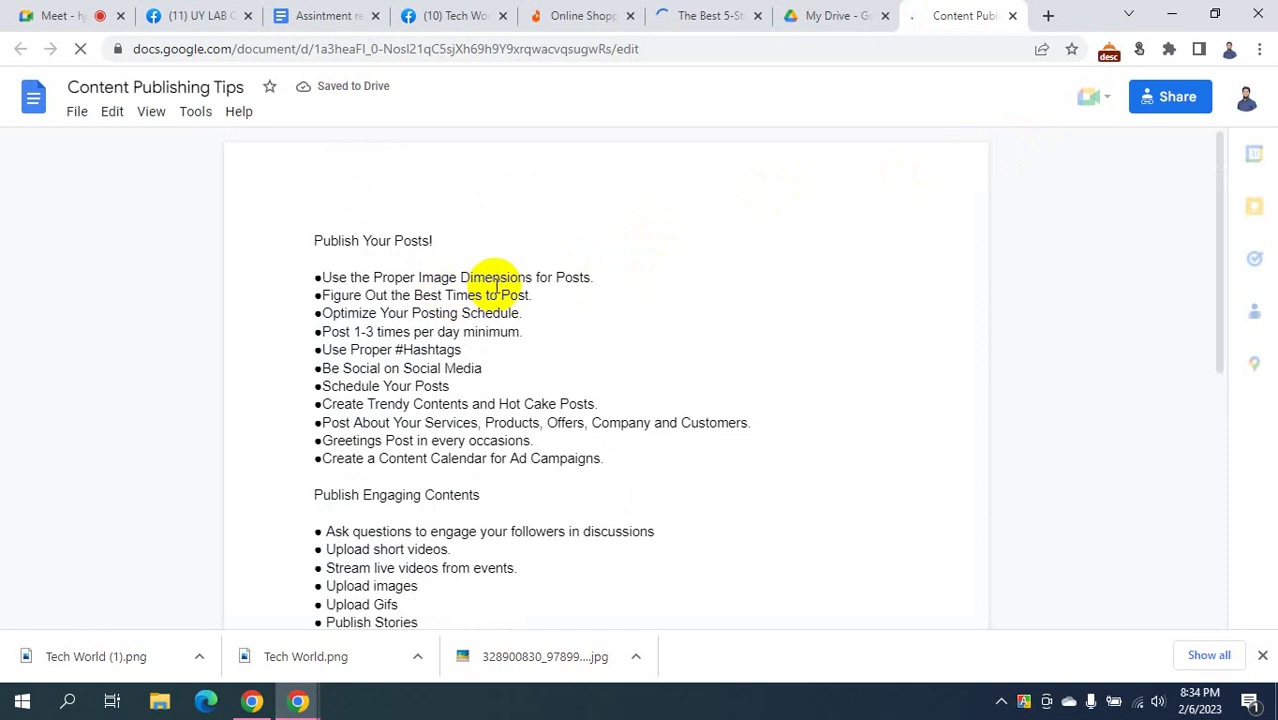
- Highlight the first tip, on image dimensions, in Content Publishing Tips, then go back to the Tech World page
left_click(196, 15)
left_click(442, 15)
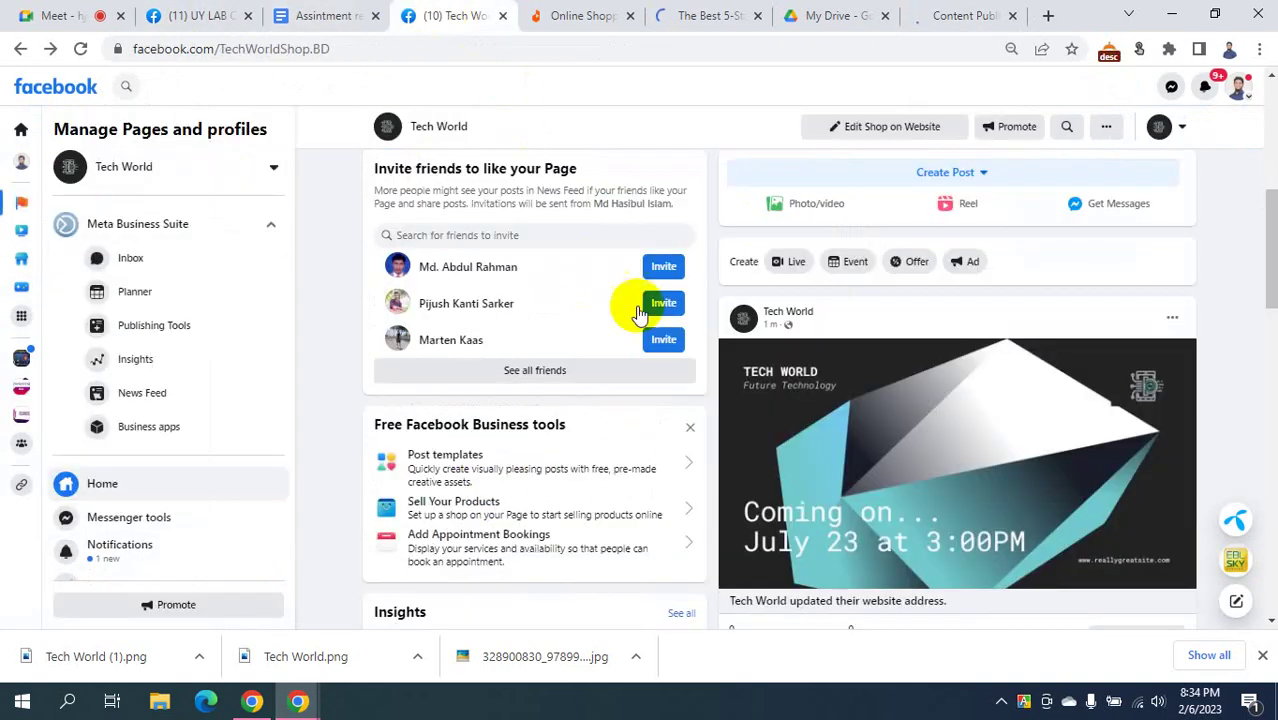
scroll(904, 314, "up", 5)
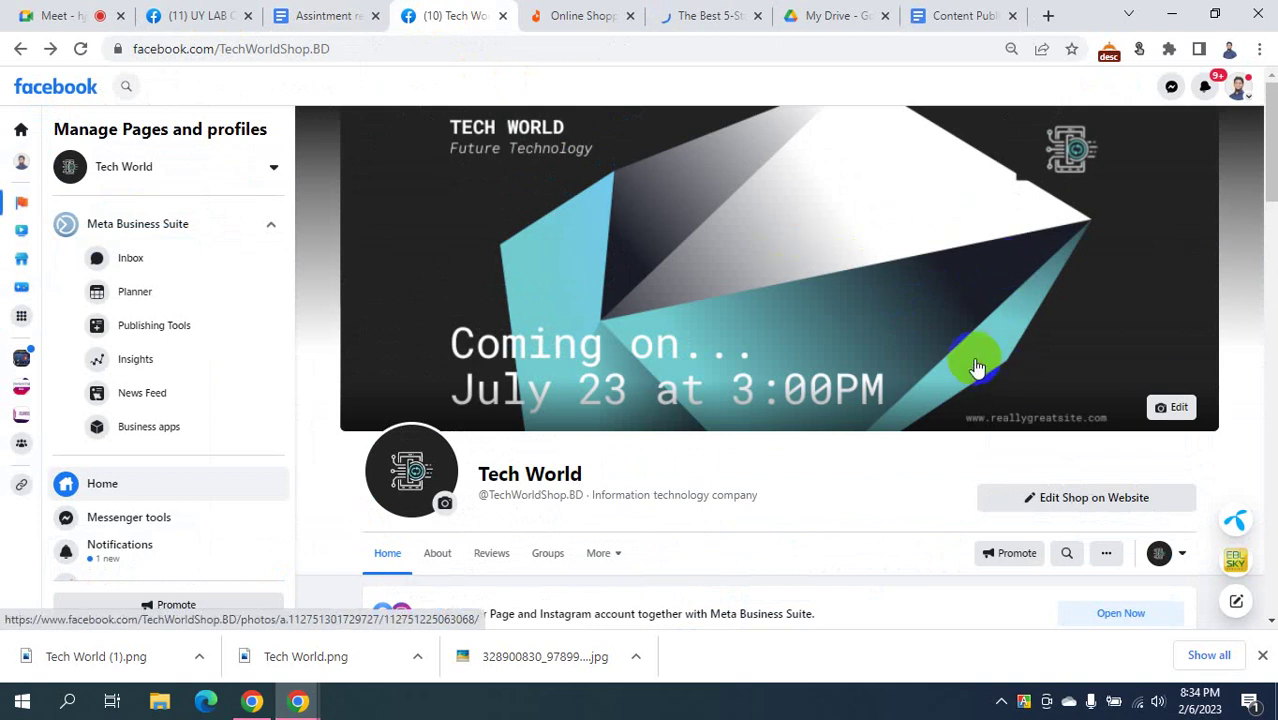
left_click(950, 15)
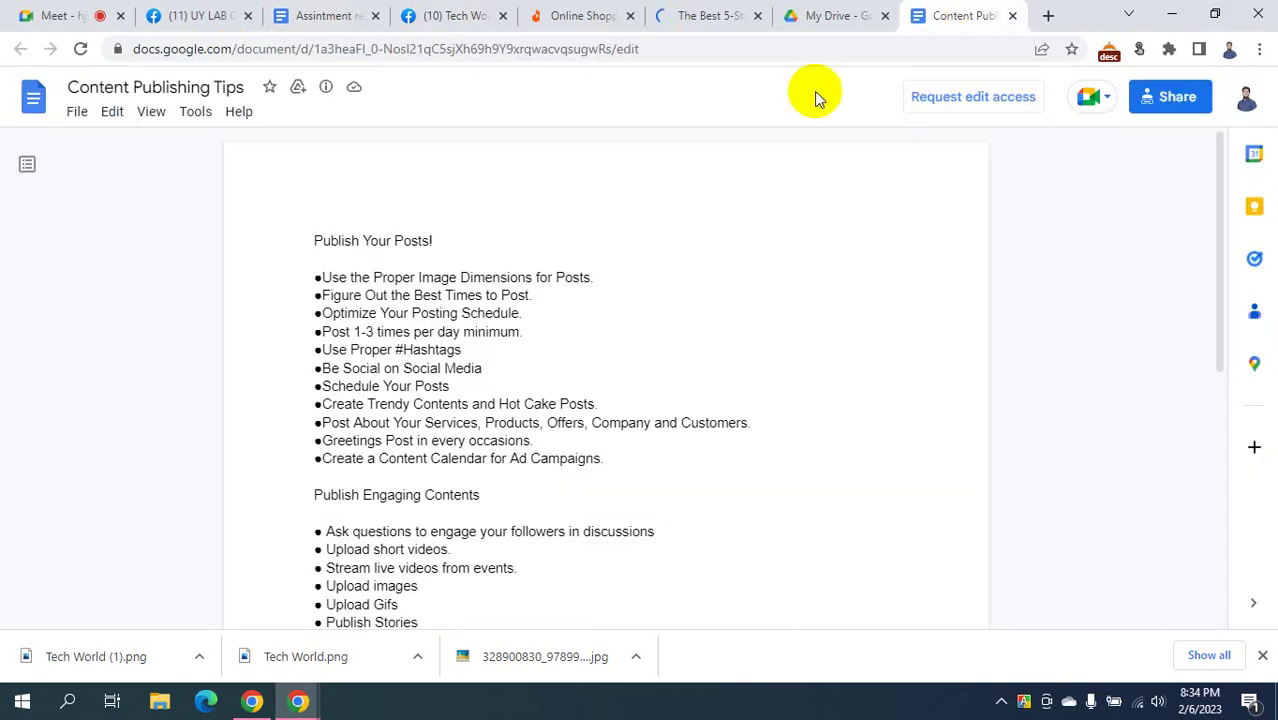
left_click_drag(600, 277, 325, 278)
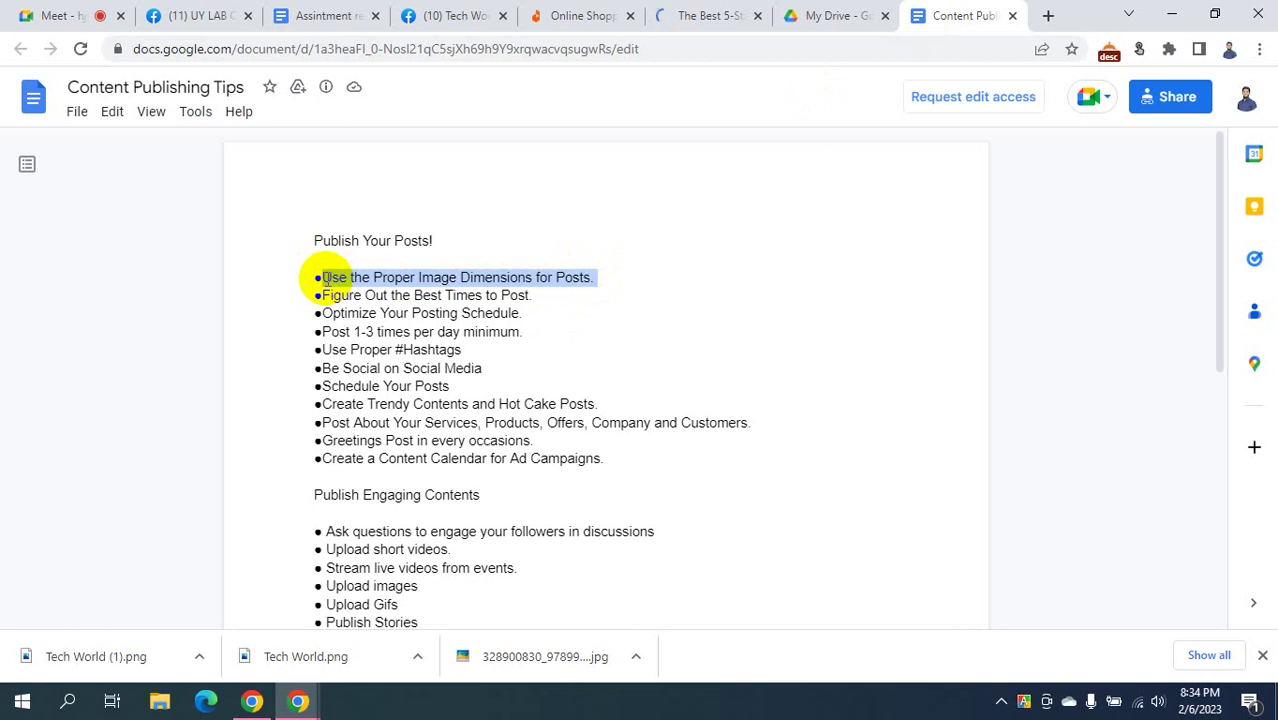
left_click(456, 15)
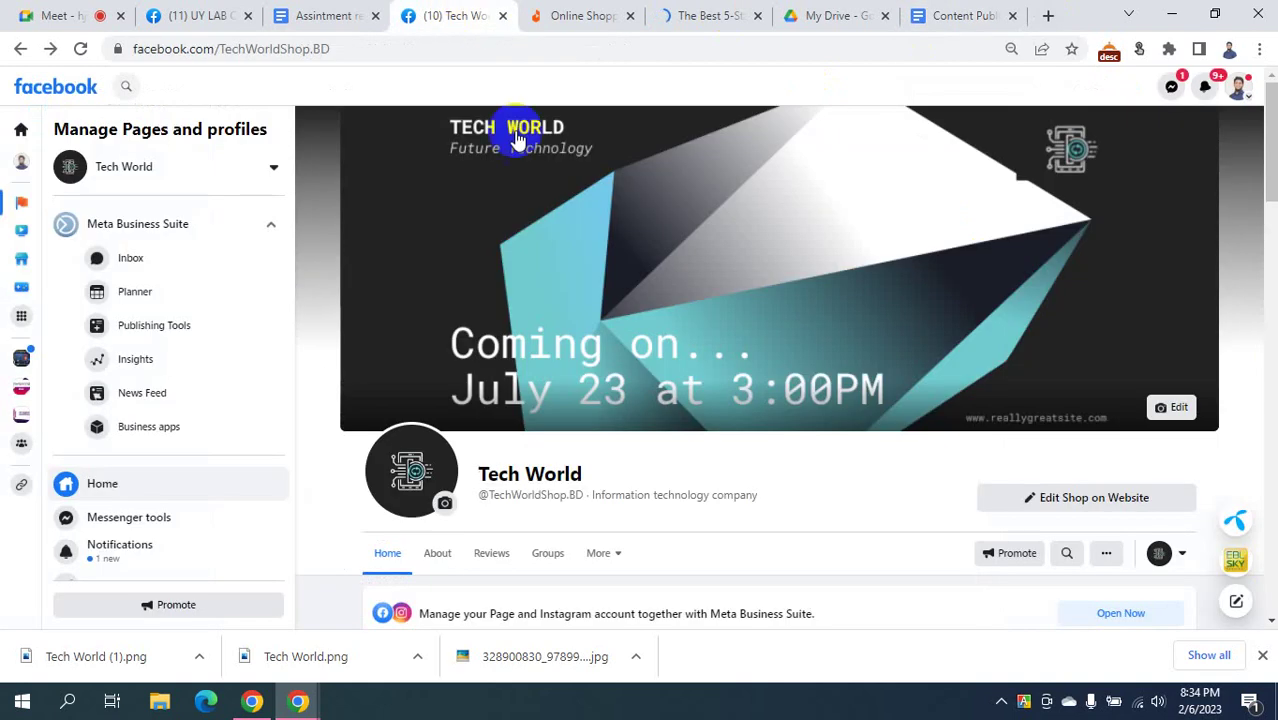
scroll(788, 440, "down", 4)
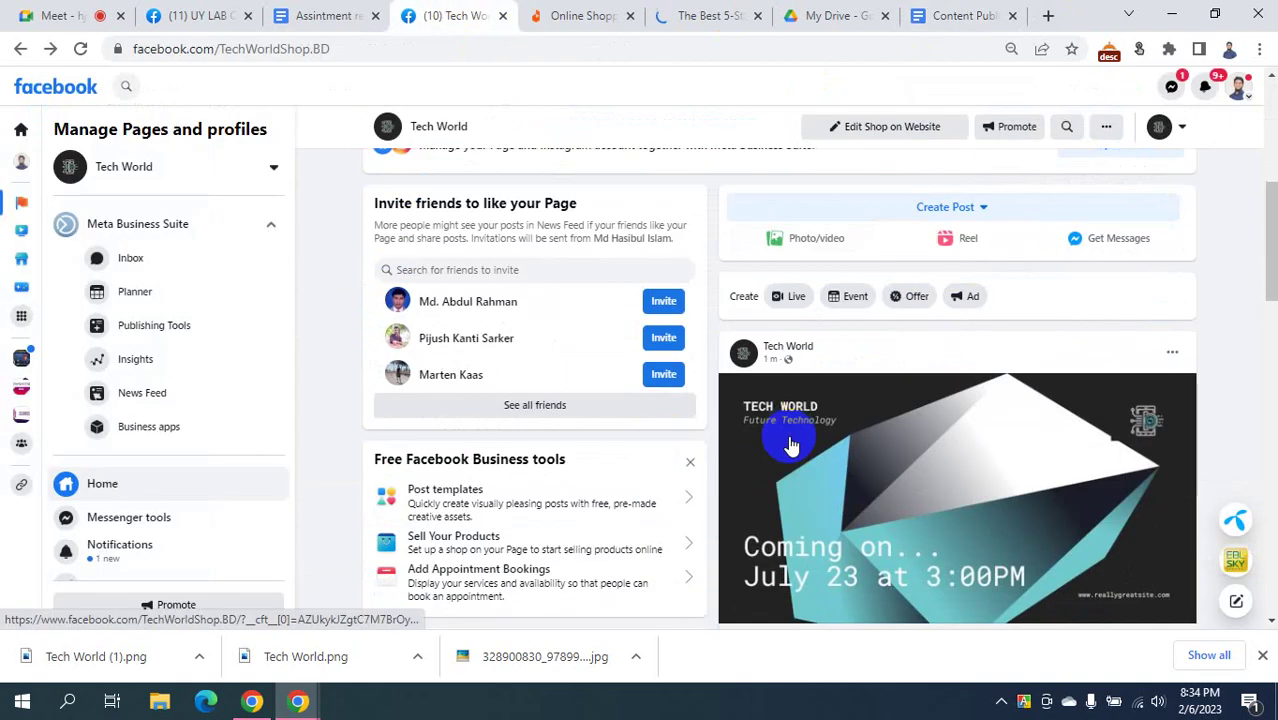
- Search Google in a new tab for 'facebook post image' and open the Post Planner result separately
left_click(1048, 15)
left_click(492, 46)
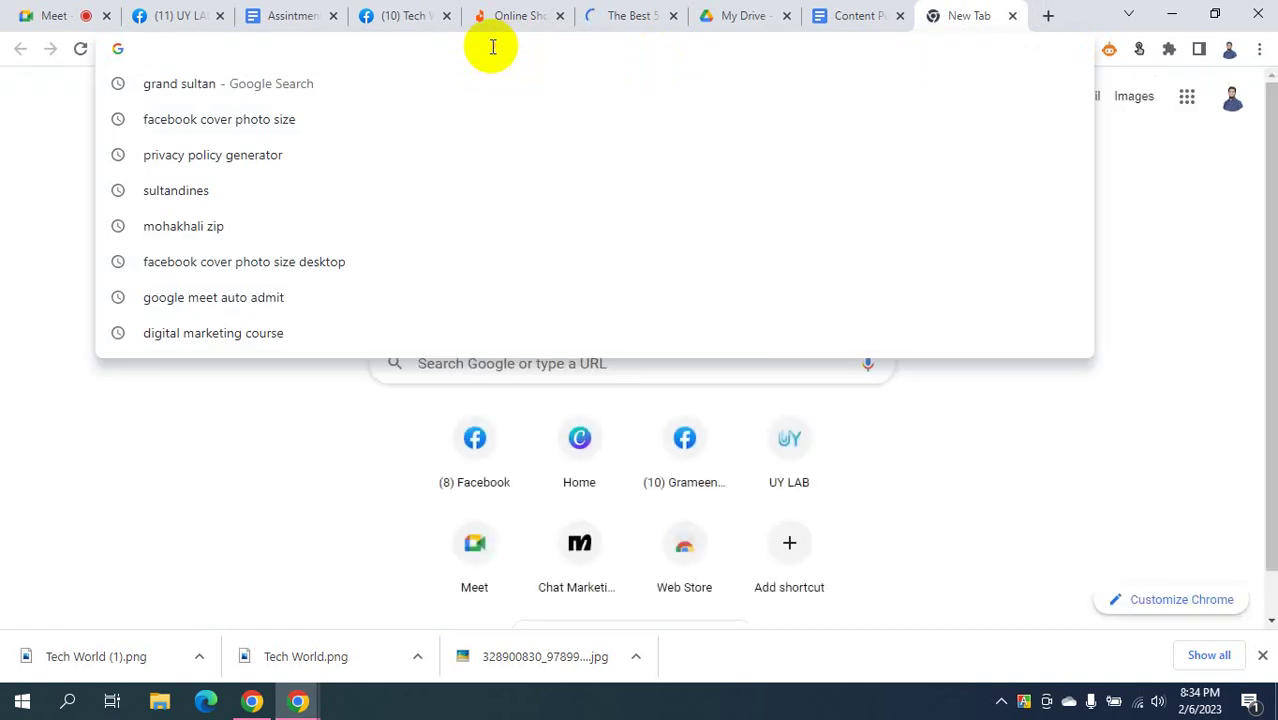
type("facebook")
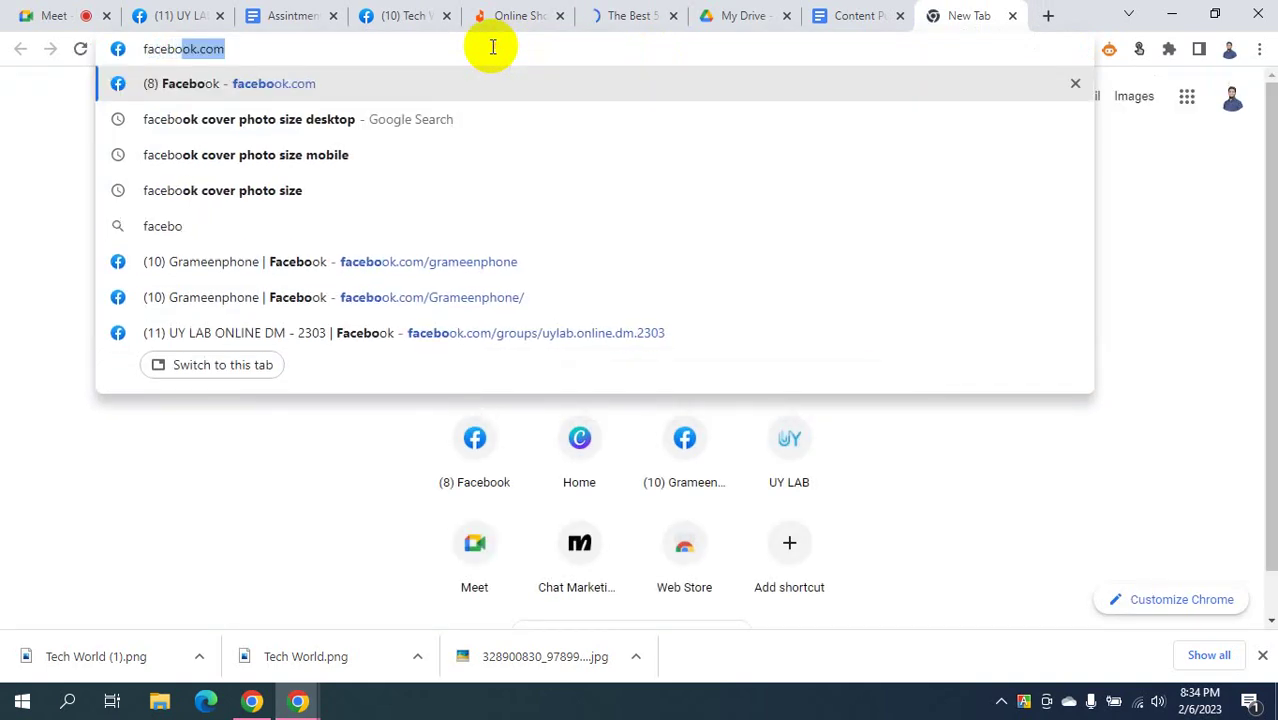
type(" pos")
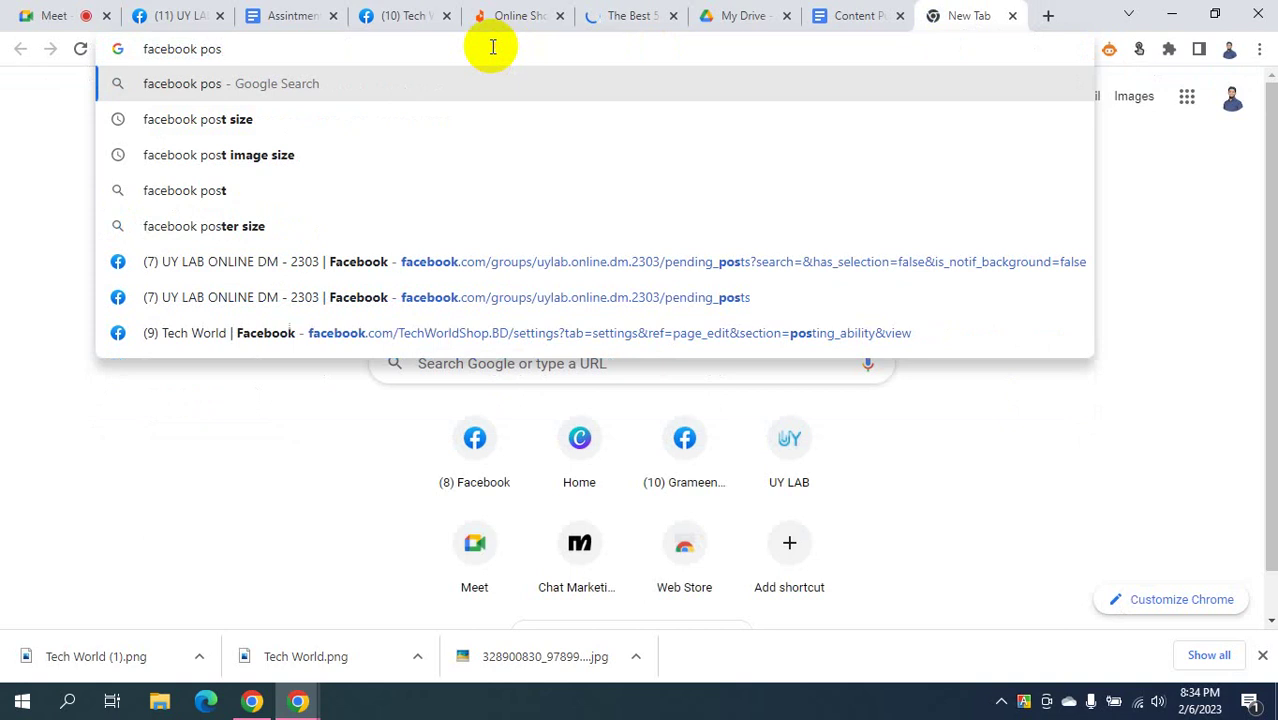
type("t image")
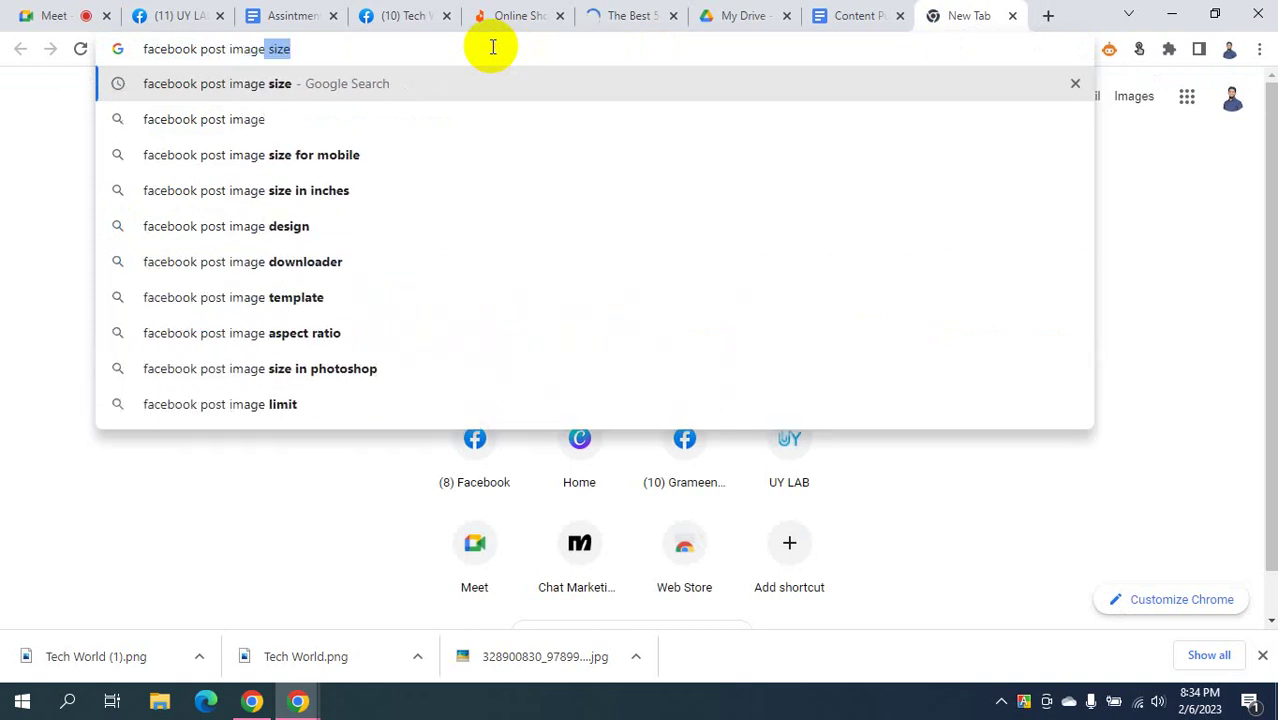
key("Return")
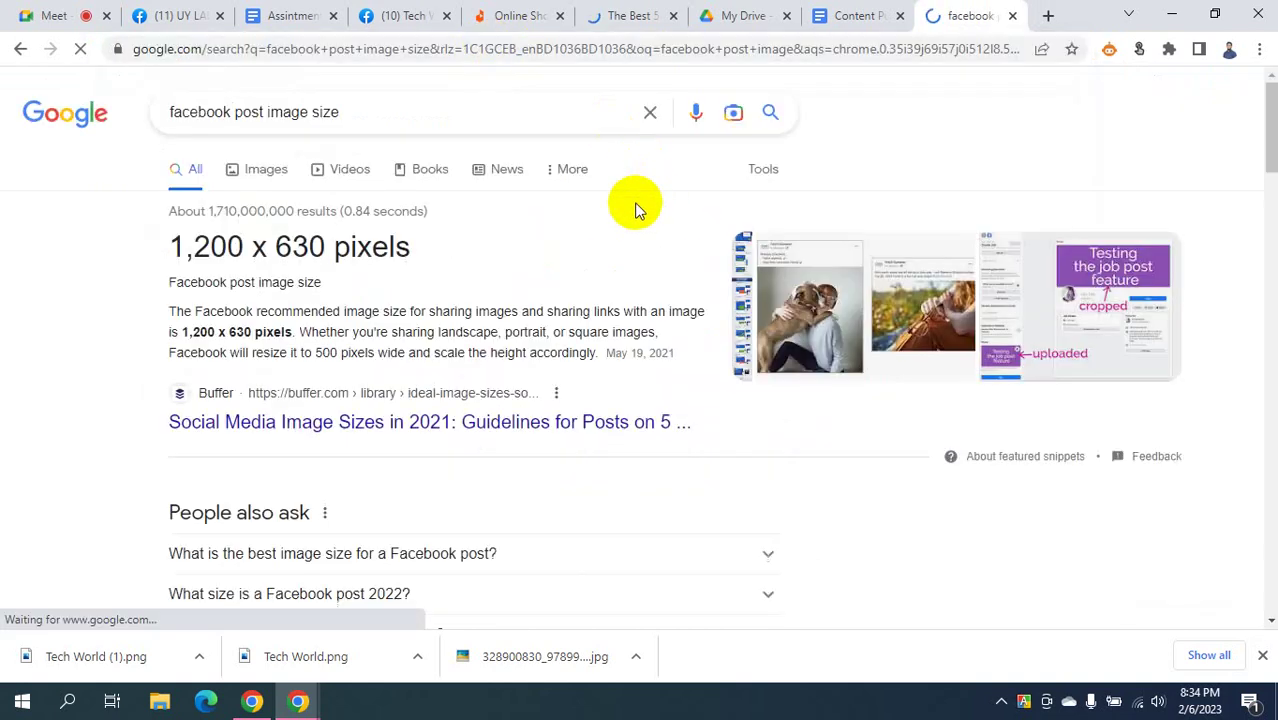
scroll(634, 202, "down", 7)
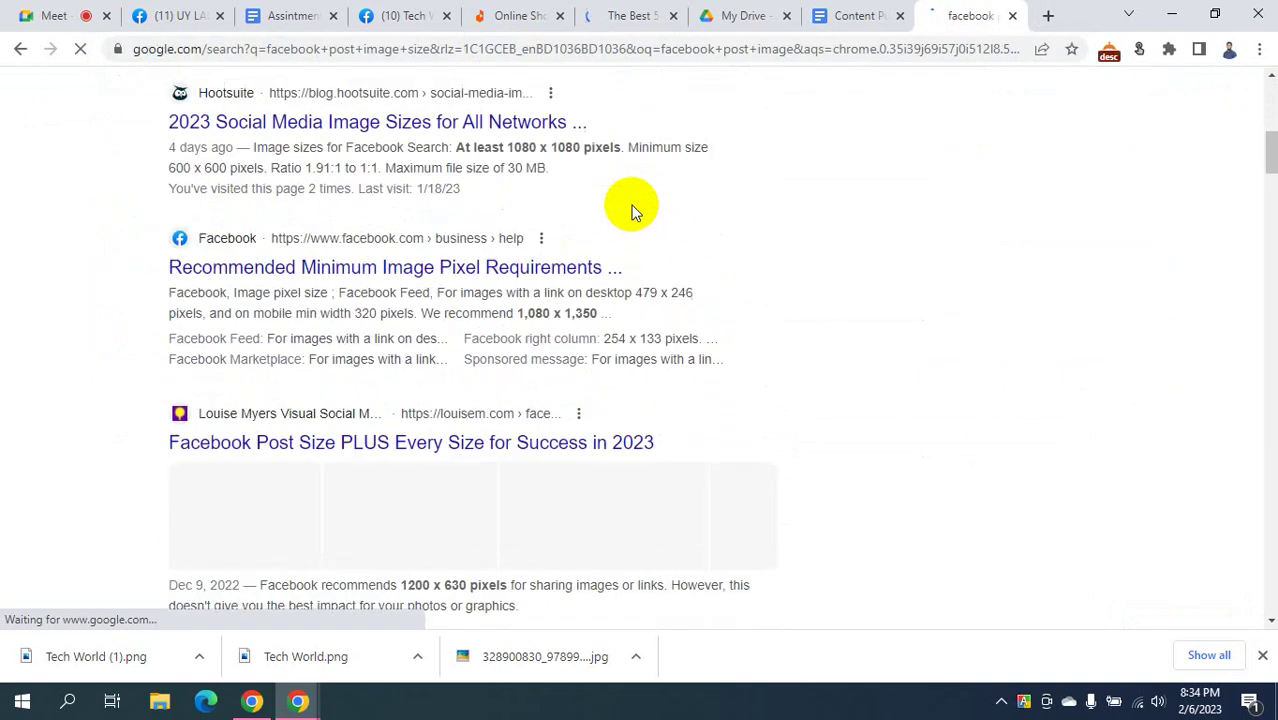
scroll(632, 210, "down", 2)
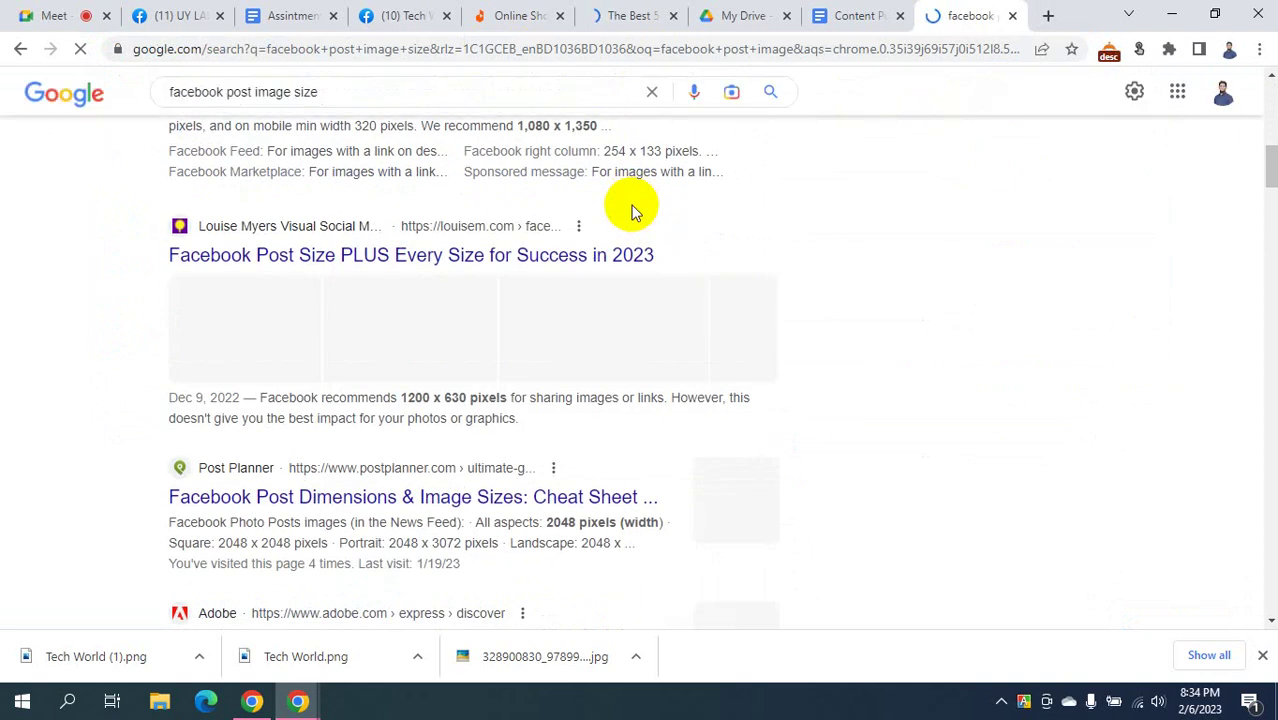
right_click(383, 496)
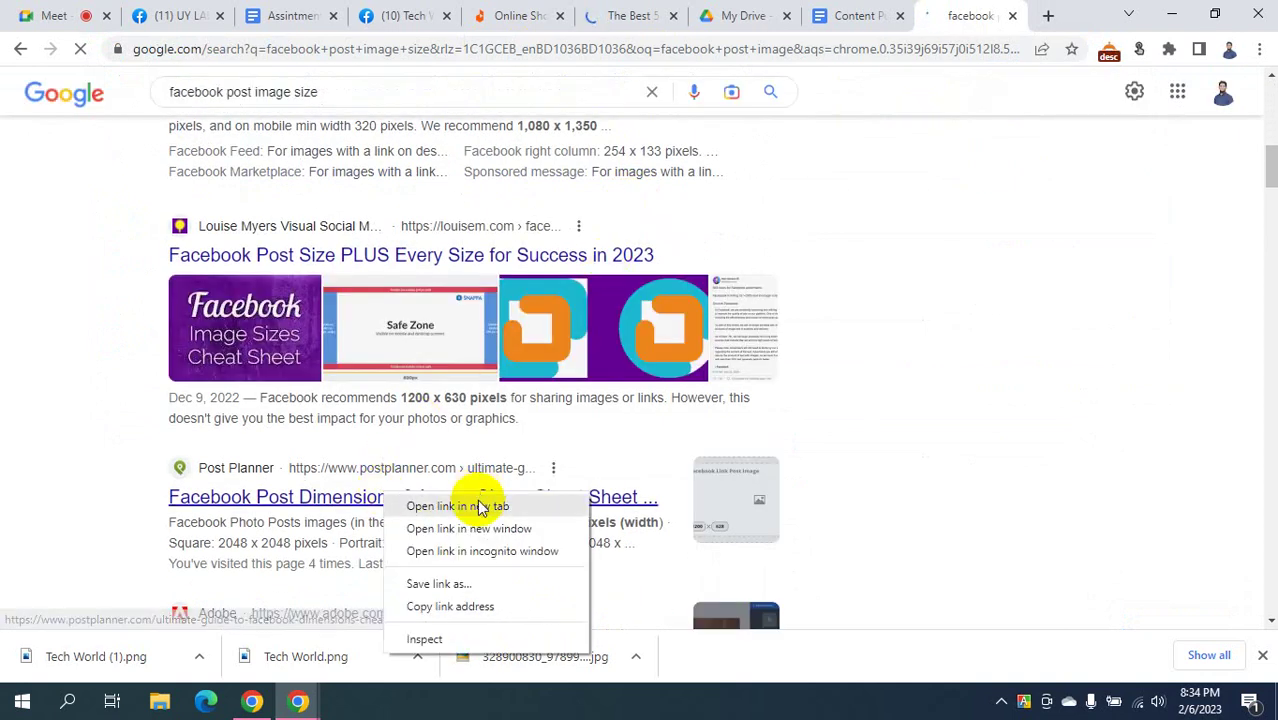
left_click(479, 506)
- Scroll the cheat sheet to 'Facebook Photo Posts images' and highlight the Square, Portrait and Landscape sizes
left_click(968, 12)
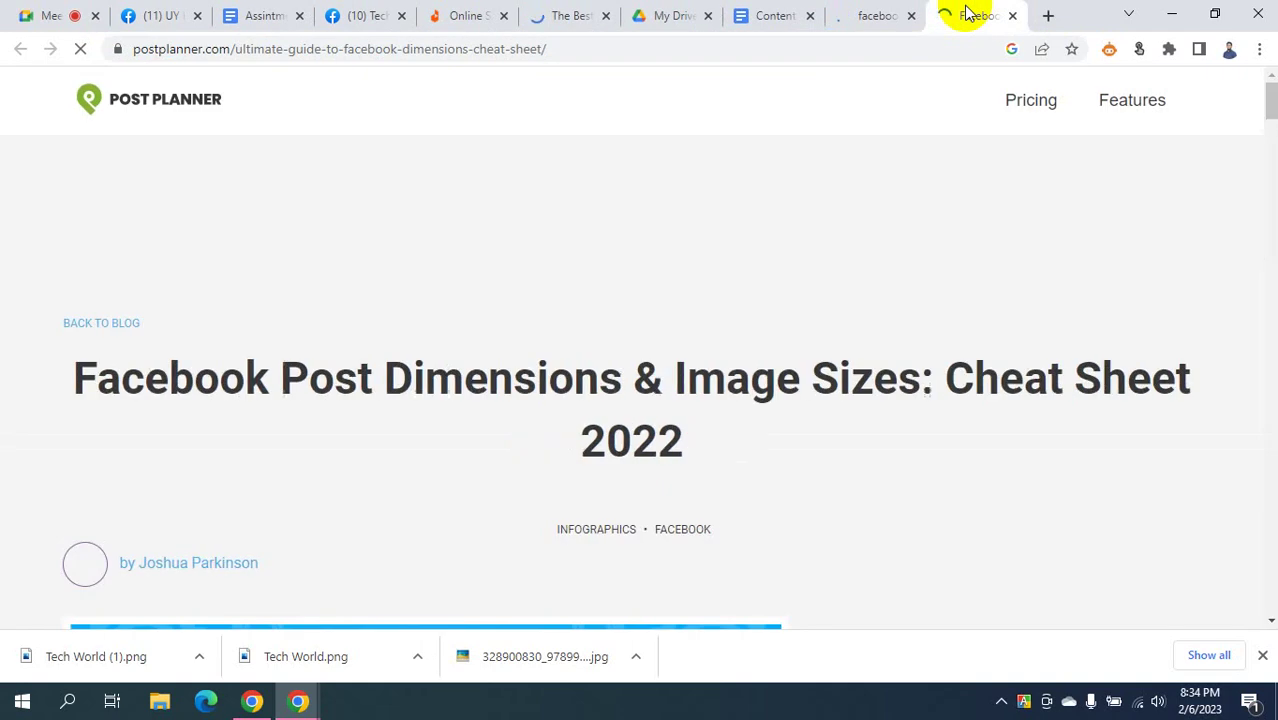
scroll(820, 178, "down", 3)
scroll(820, 178, "down", 9)
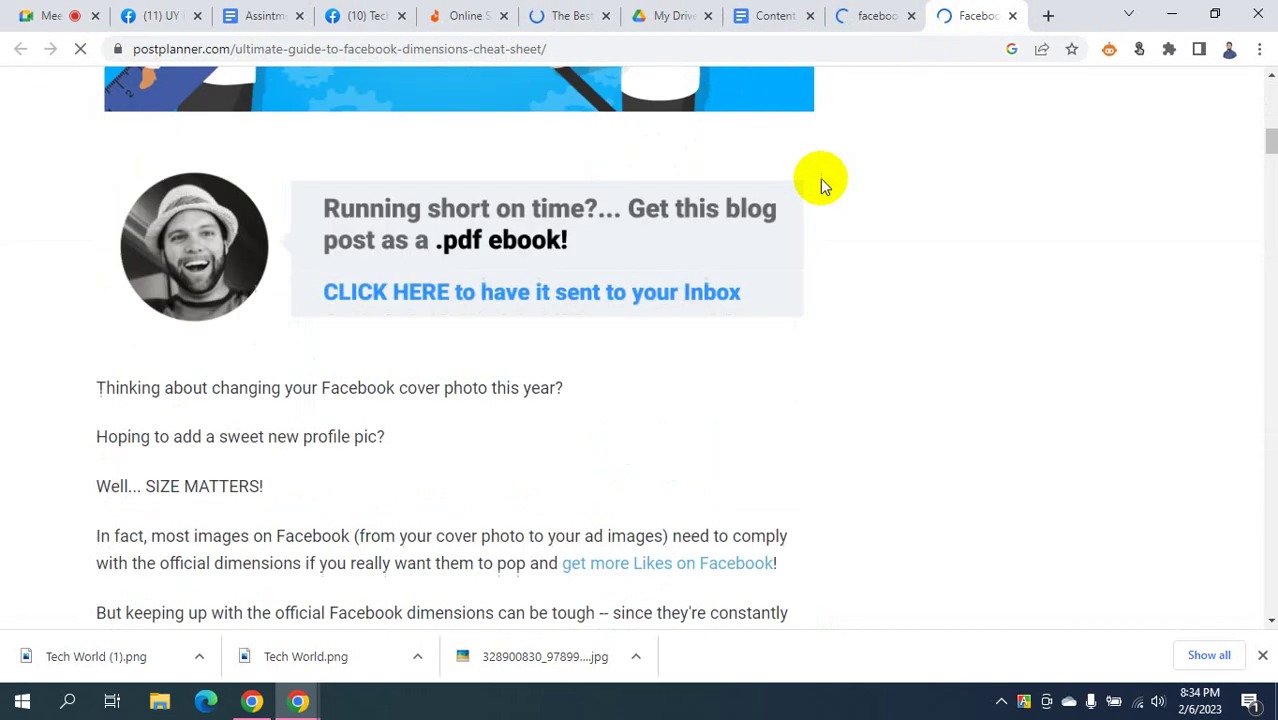
scroll(820, 178, "down", 10)
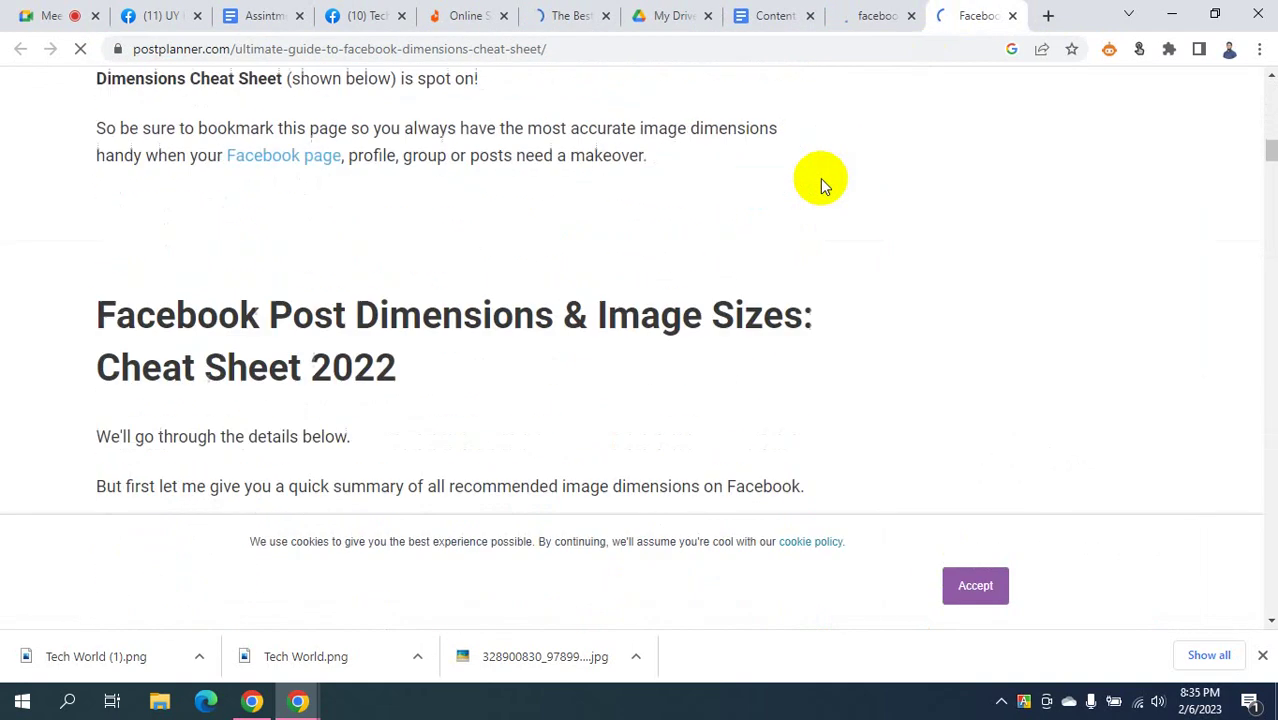
scroll(820, 178, "down", 5)
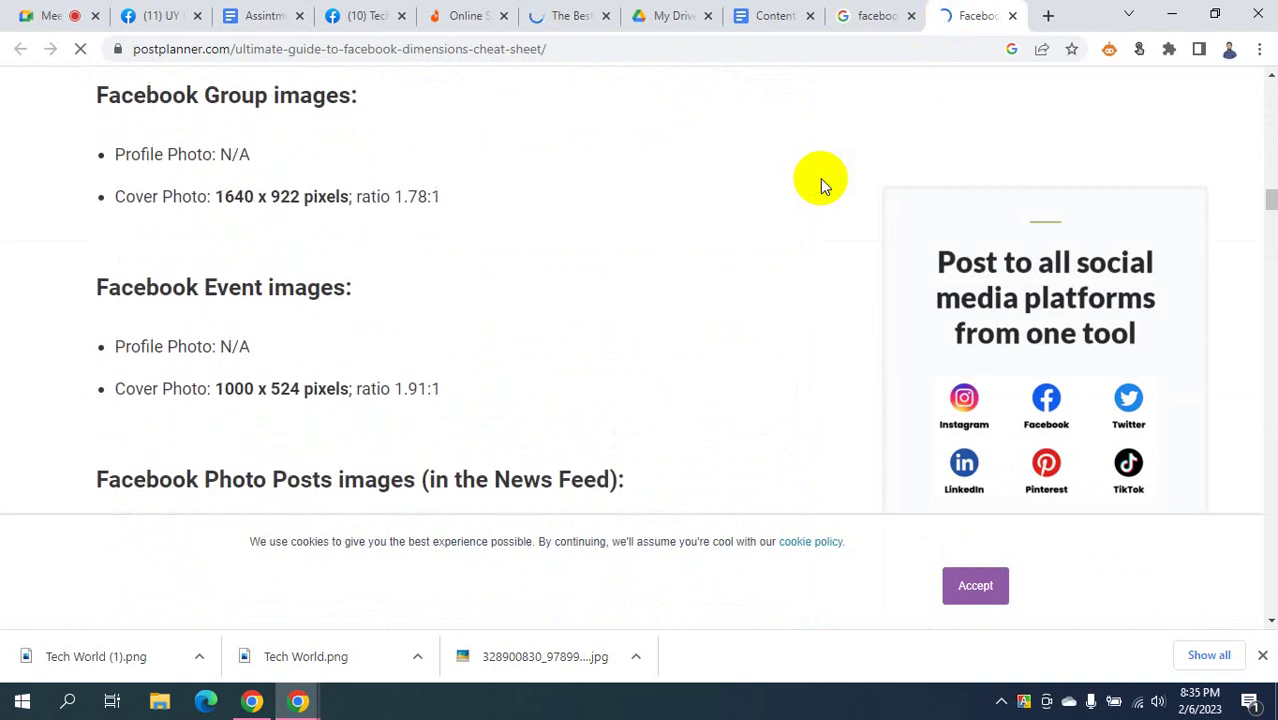
scroll(820, 178, "down", 6)
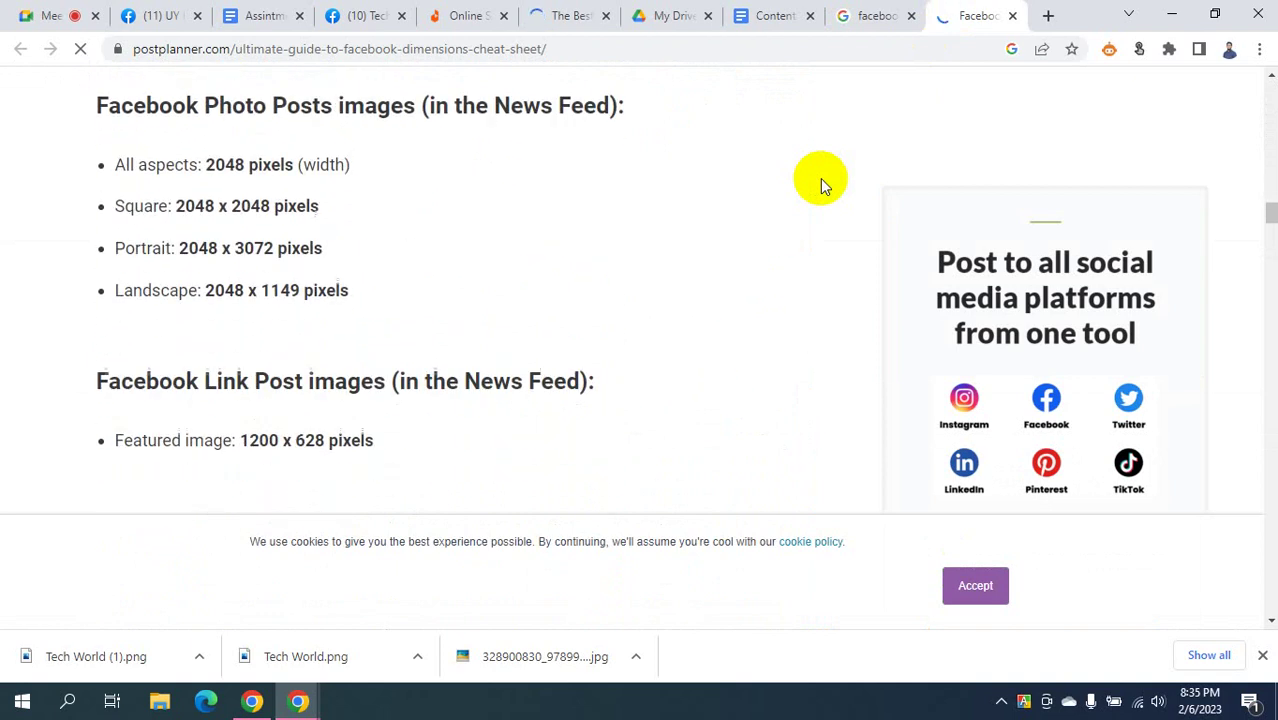
scroll(820, 178, "up", 3)
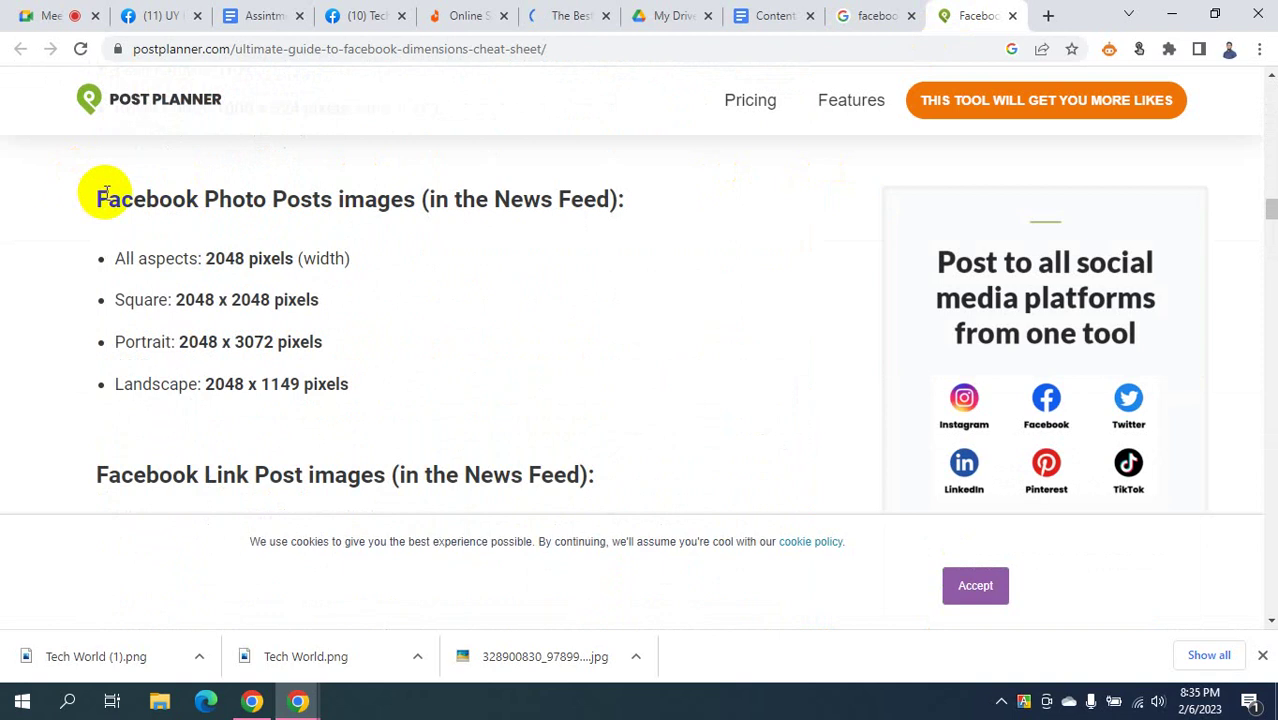
left_click_drag(108, 199, 416, 207)
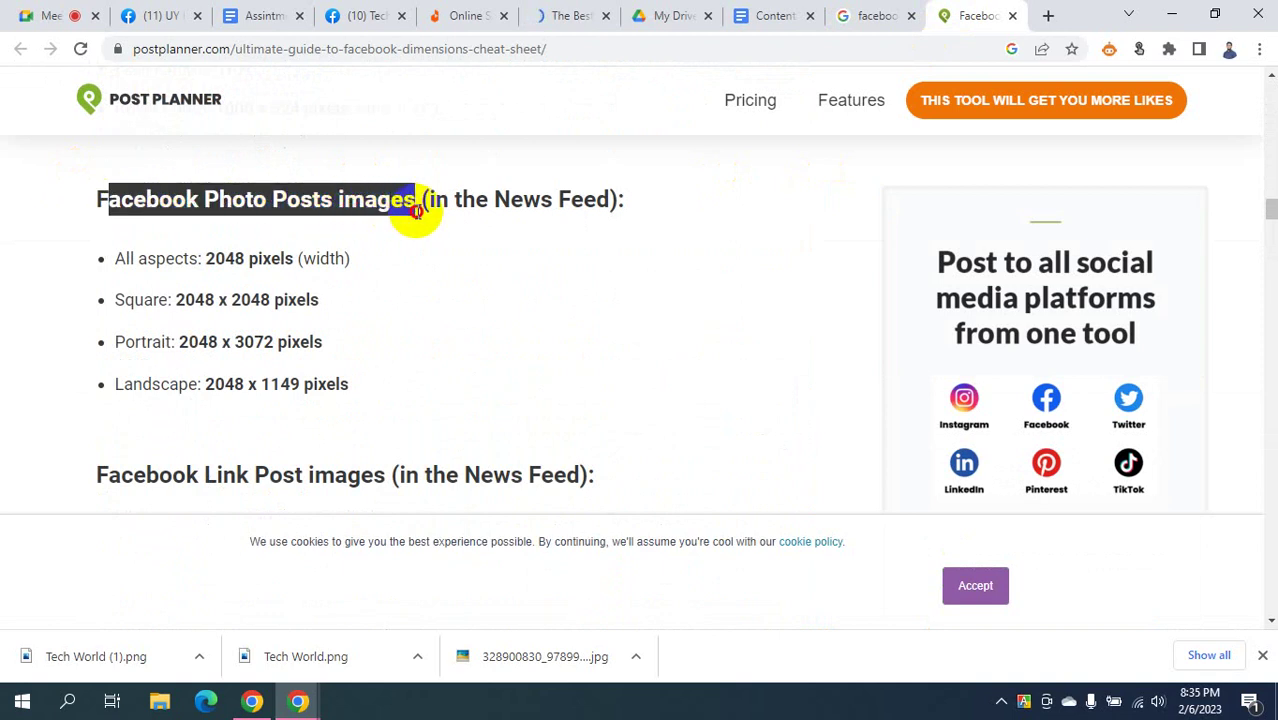
left_click(575, 290)
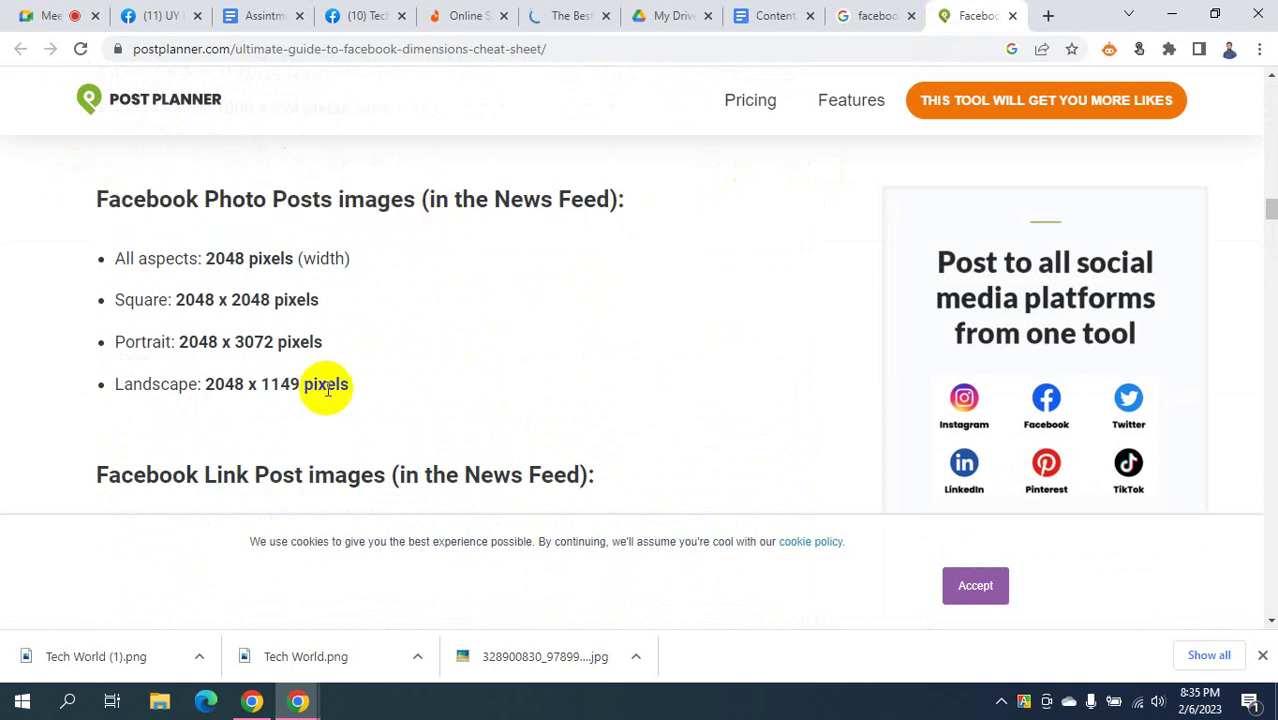
left_click_drag(350, 385, 85, 262)
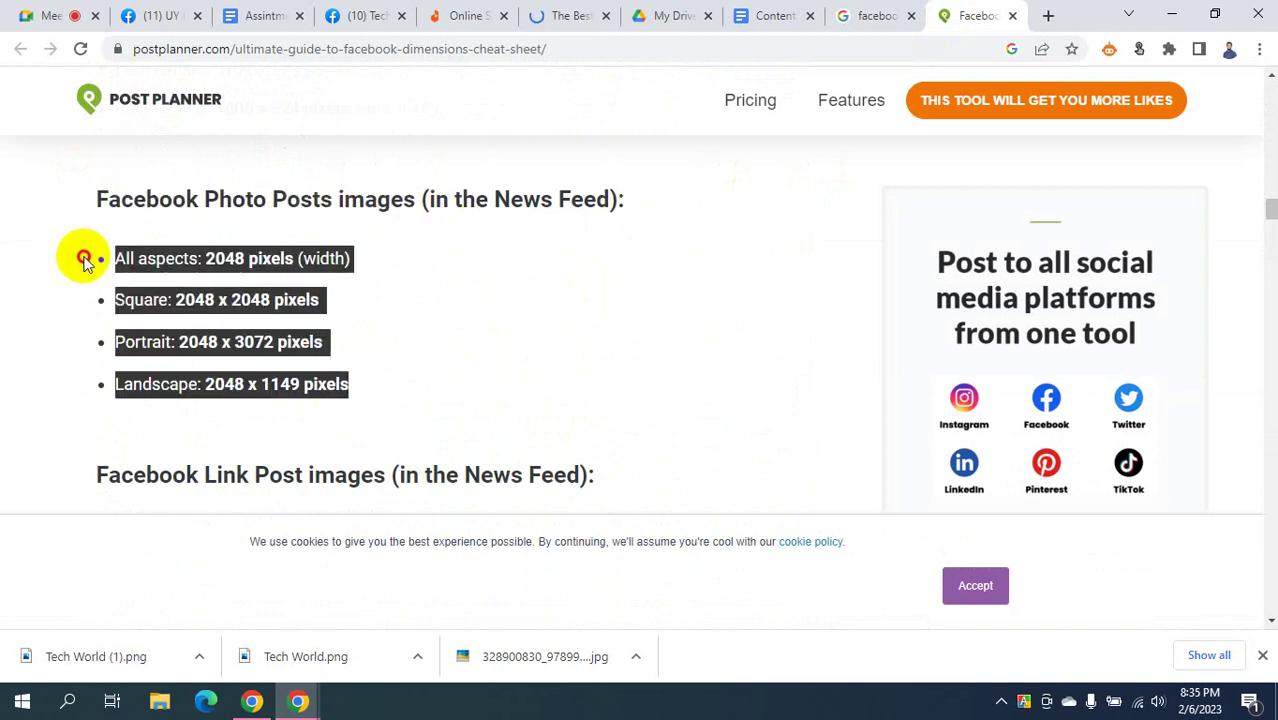
left_click(205, 298)
left_click_drag(170, 330, 103, 291)
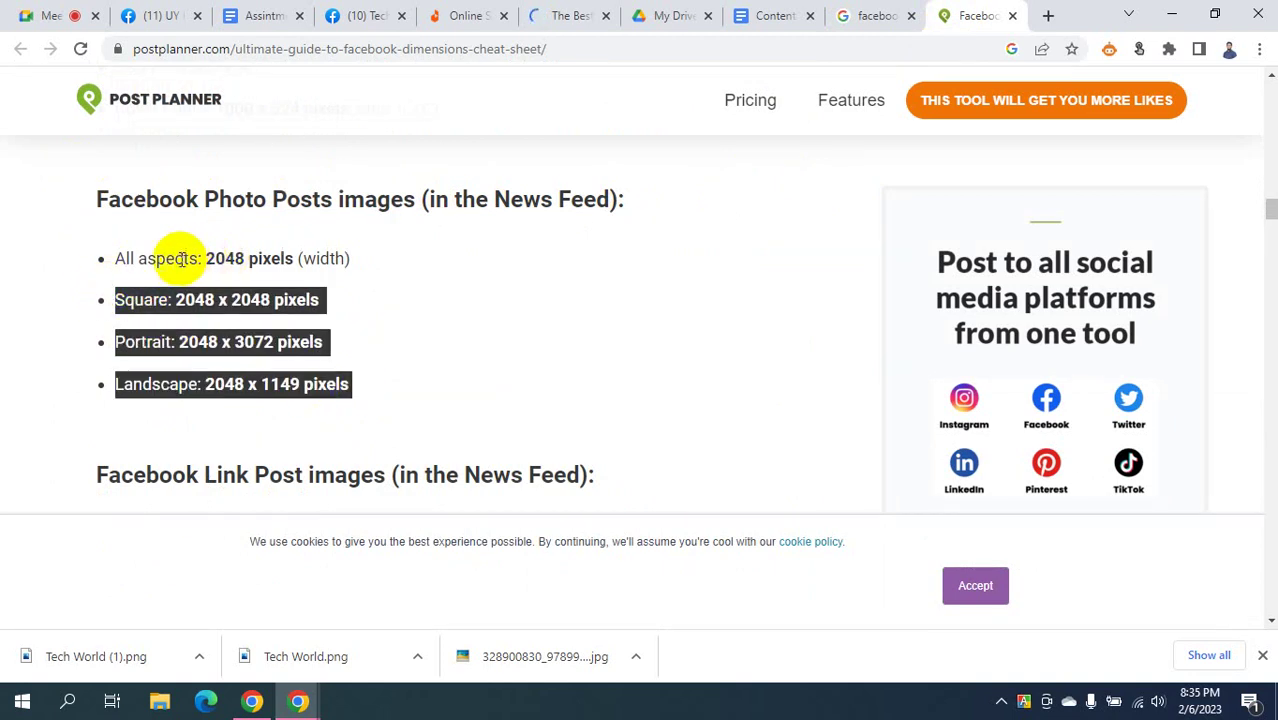
- Point out the 2048-pixel width and Square 2048 x 2048 size, then close the promotional popup
left_click_drag(177, 257, 245, 257)
left_click(262, 257)
double_click(210, 260)
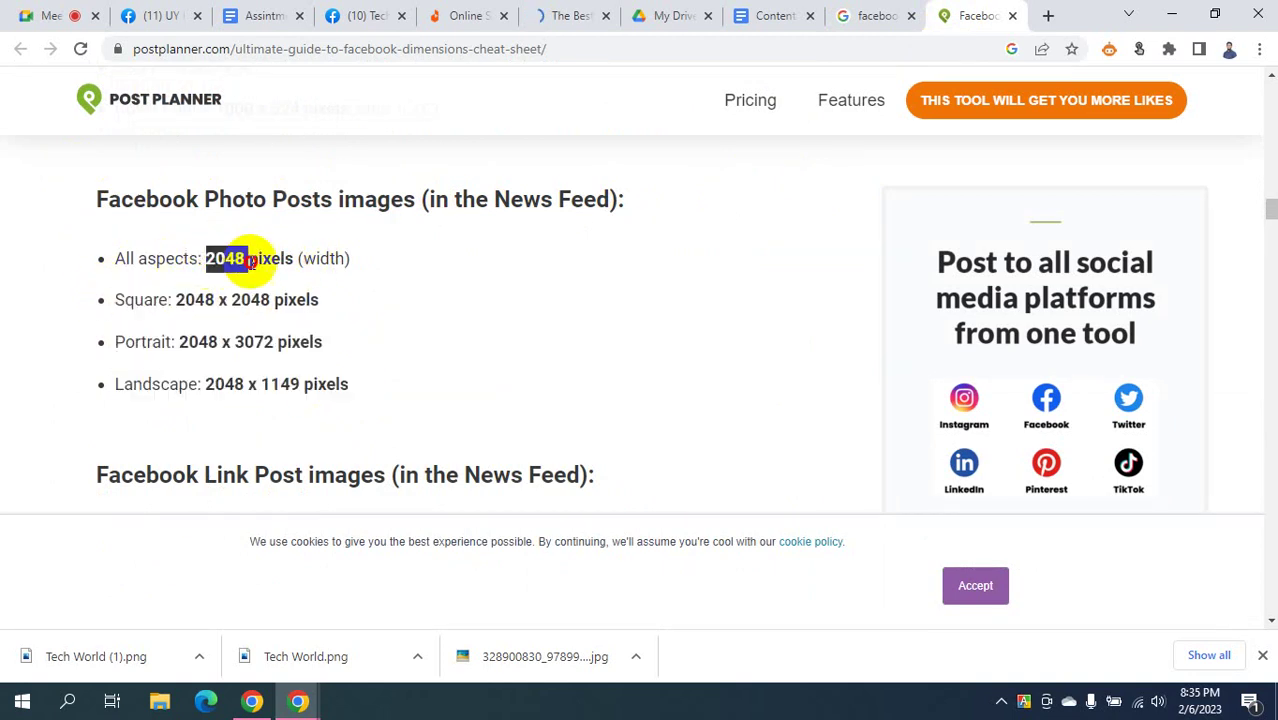
left_click(180, 302)
left_click_drag(180, 302, 270, 299)
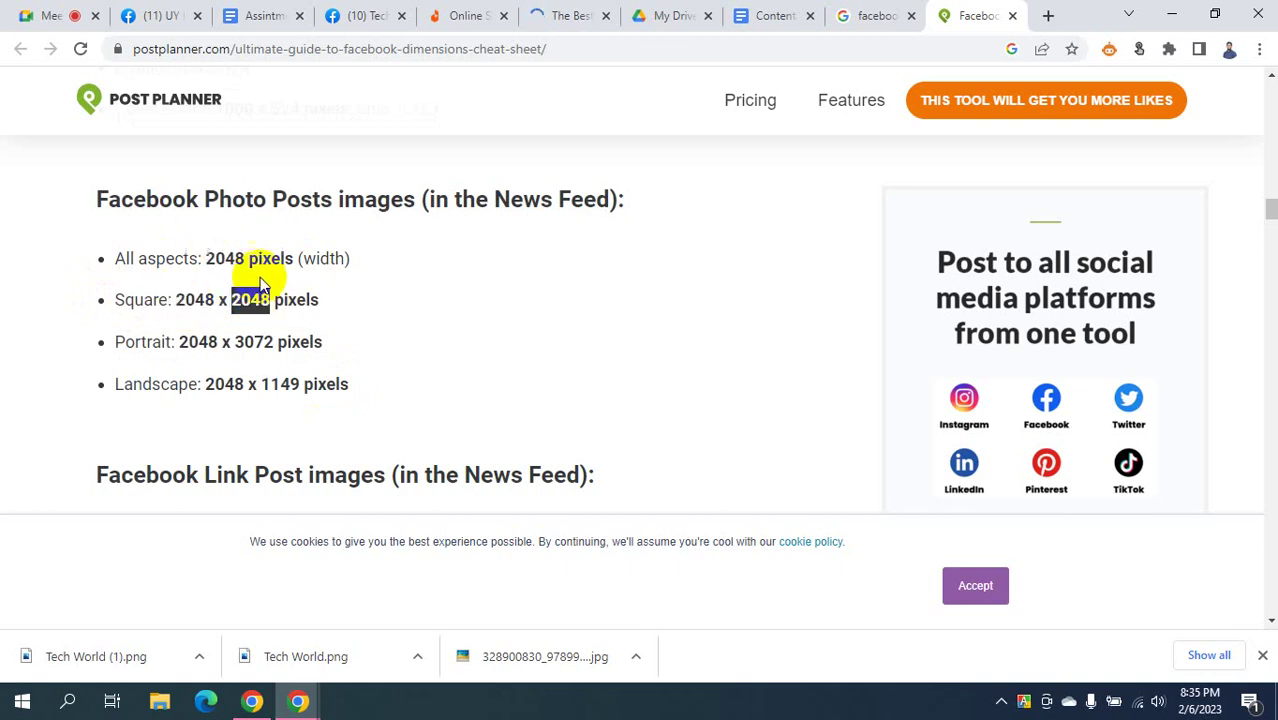
left_click_drag(372, 385, 121, 293)
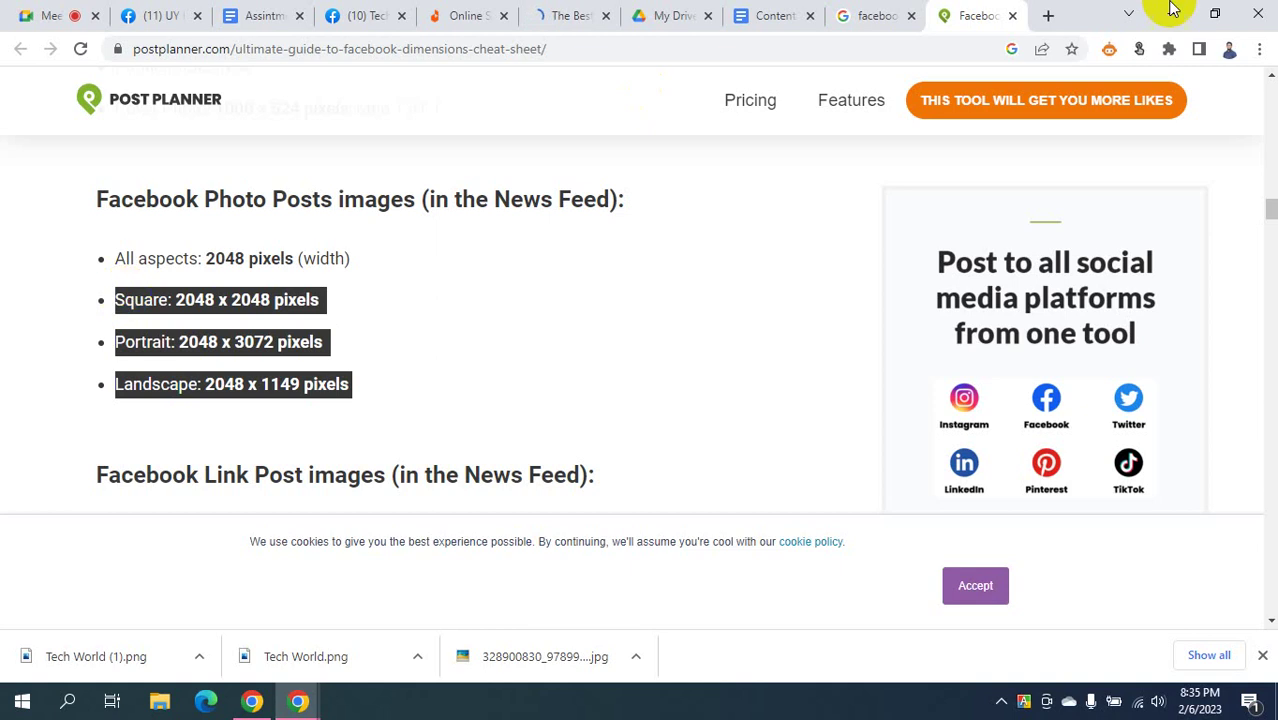
mouse_move(845, 20)
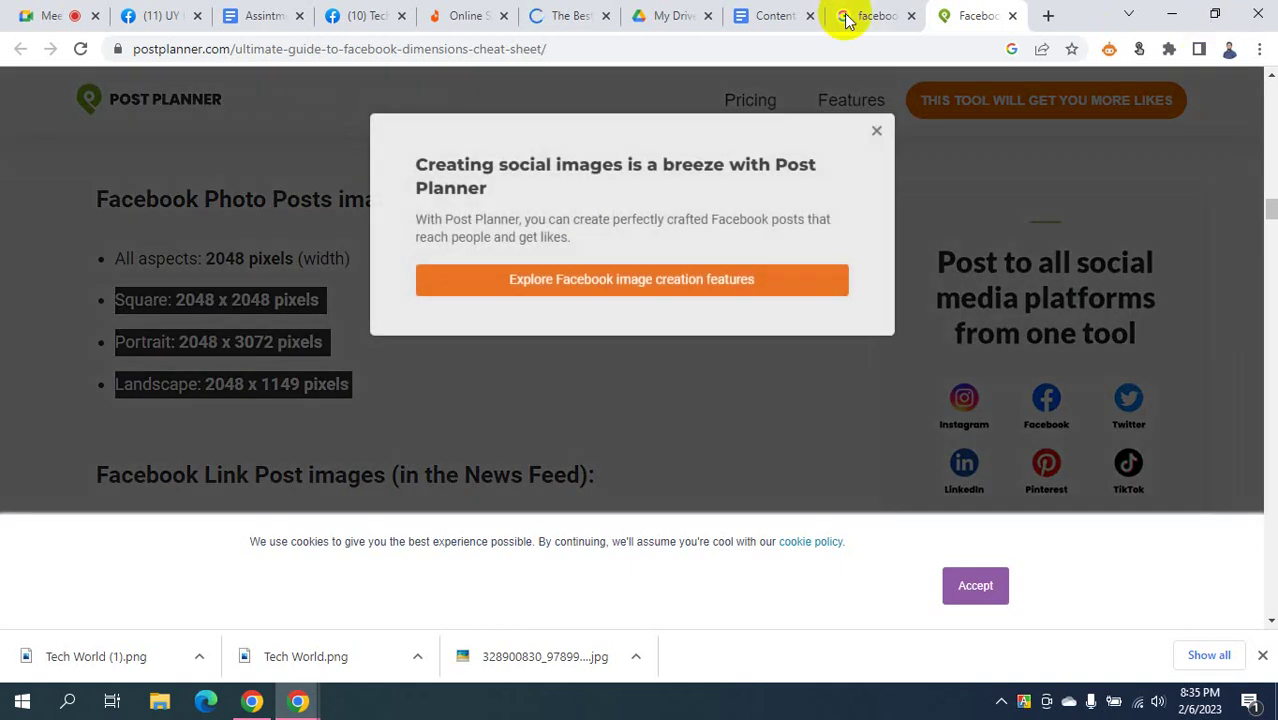
left_click(876, 132)
- Scroll the Tech World feed to the July 23 image post showing 1 person reached
left_click(364, 16)
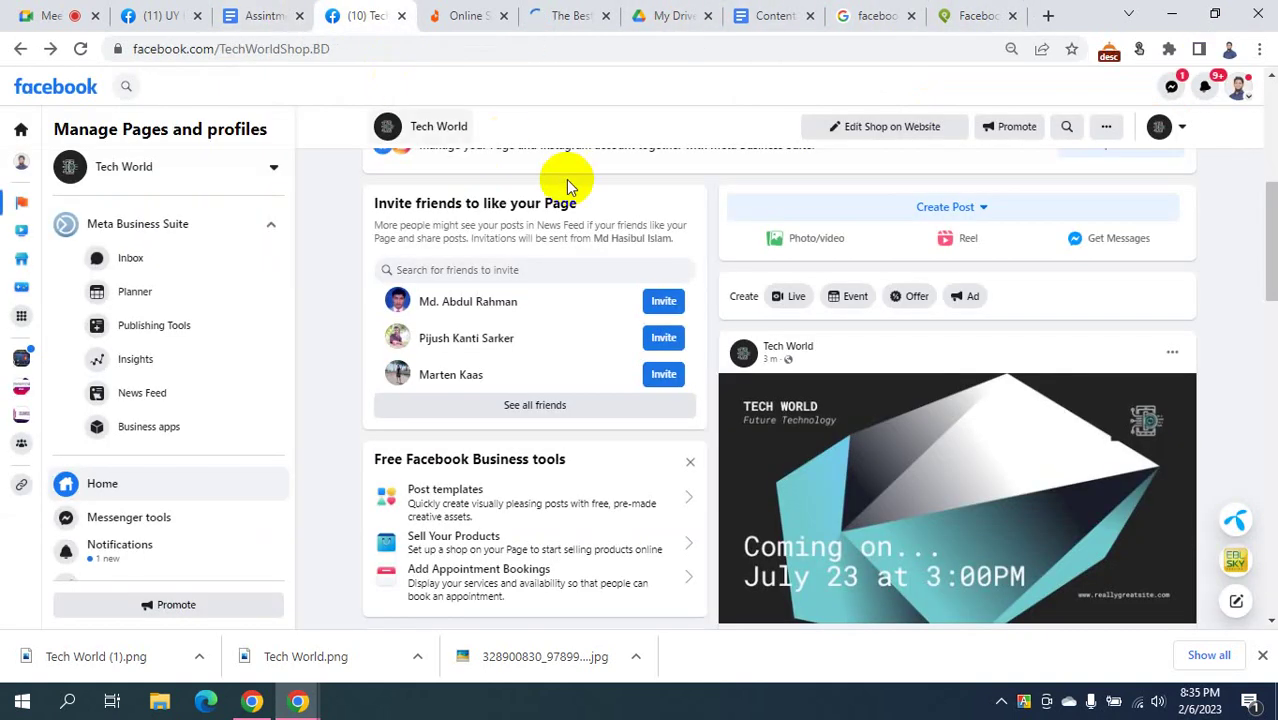
scroll(566, 175, "down", 2)
scroll(566, 169, "up", 4)
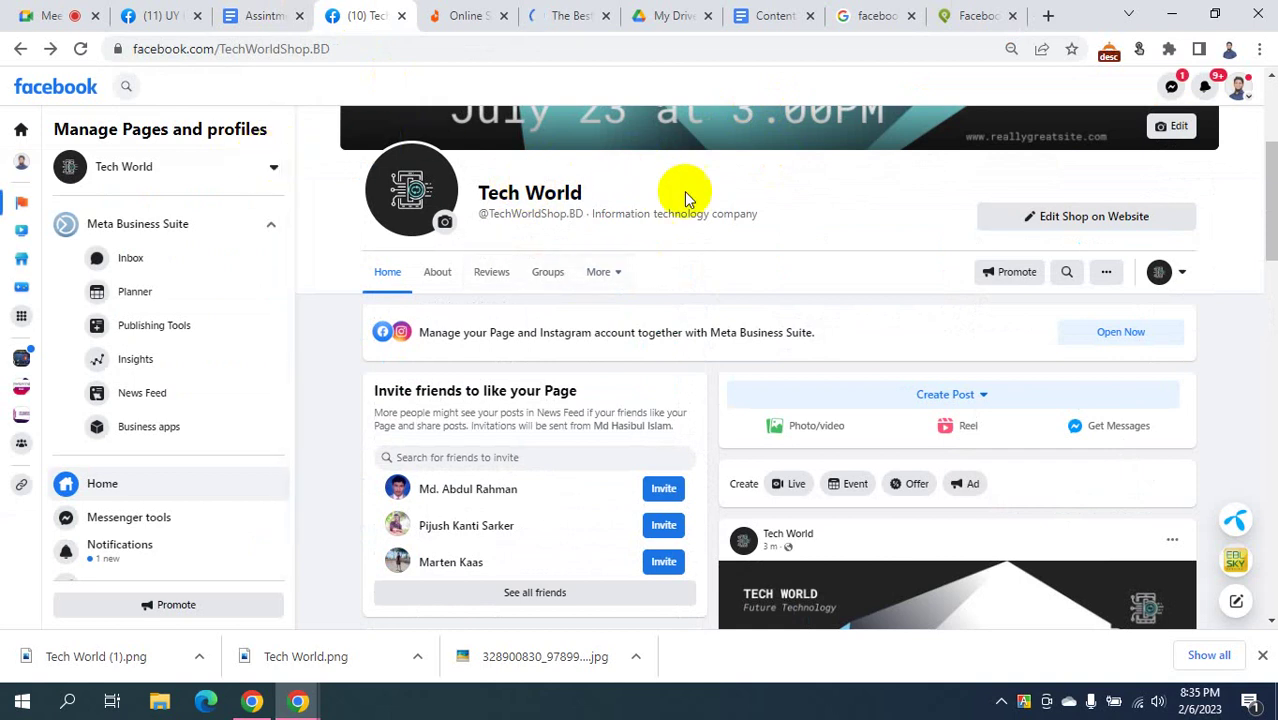
scroll(773, 280, "down", 2)
scroll(1140, 393, "down", 1)
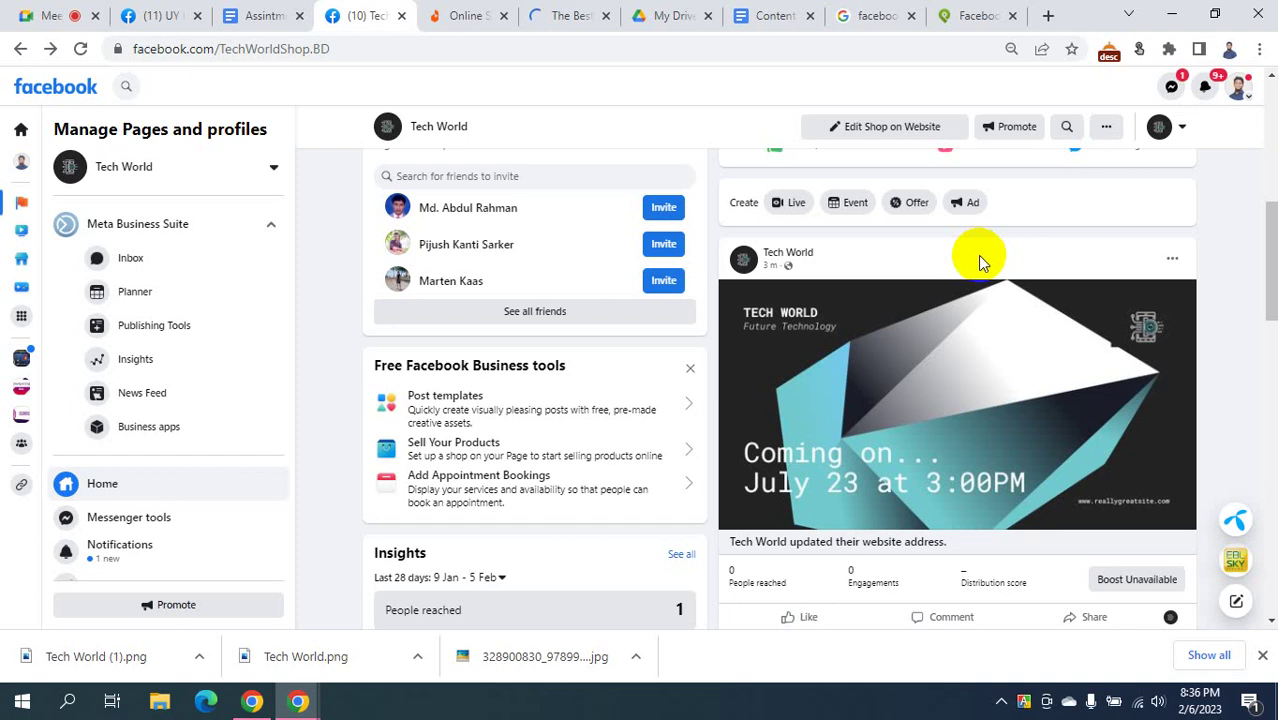
scroll(980, 258, "up", 3)
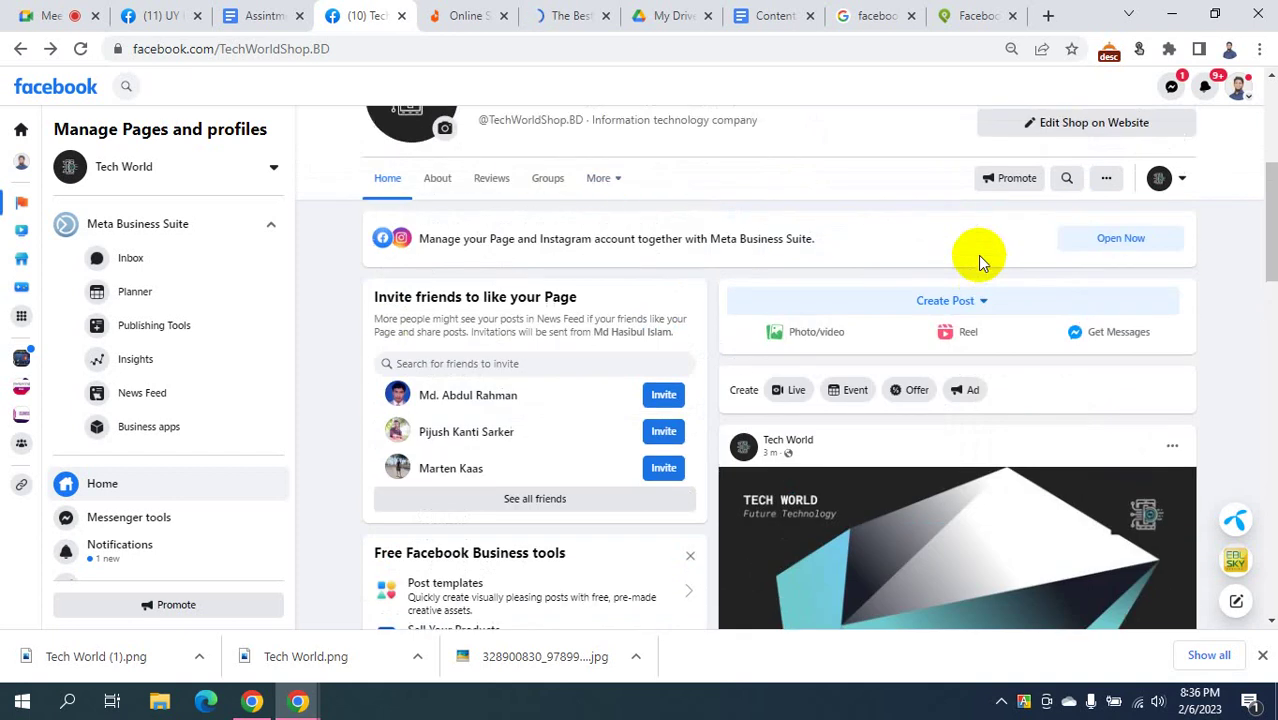
scroll(980, 260, "down", 2)
scroll(977, 263, "down", 2)
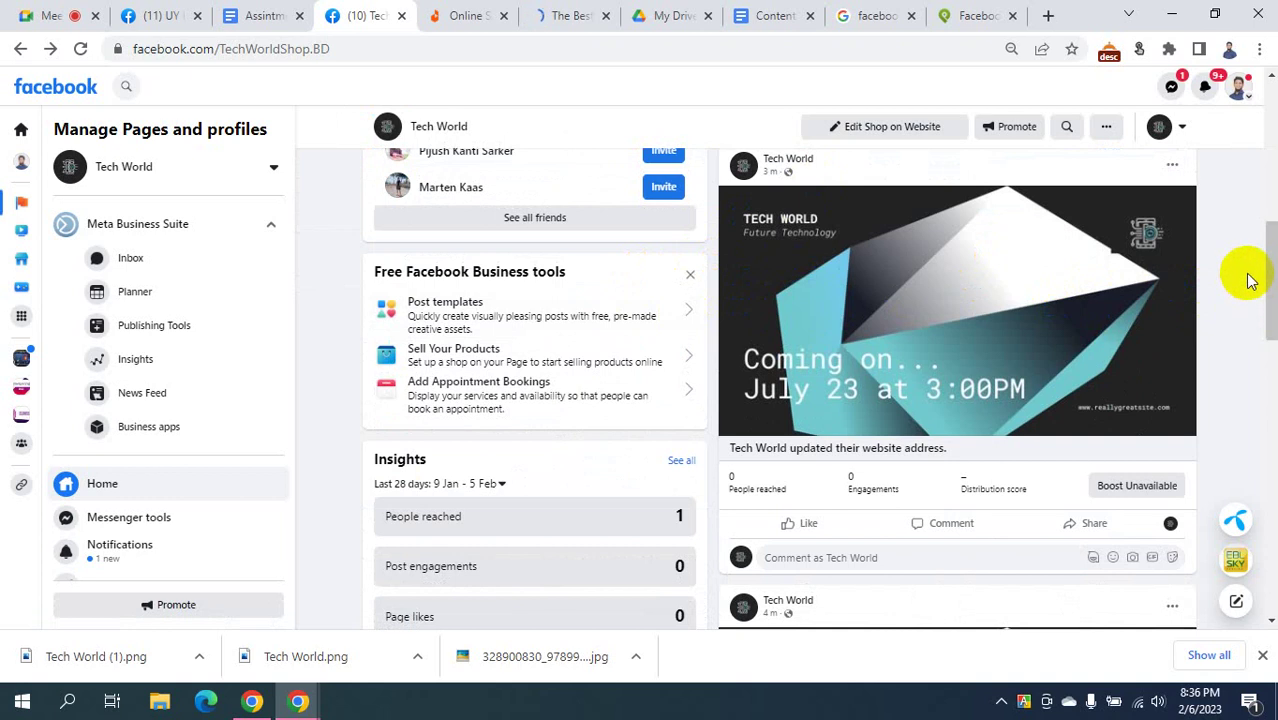
- Highlight the Square 2048 x 2048, Portrait, and Landscape 2048 x 1149 photo sizes in turn
left_click(760, 15)
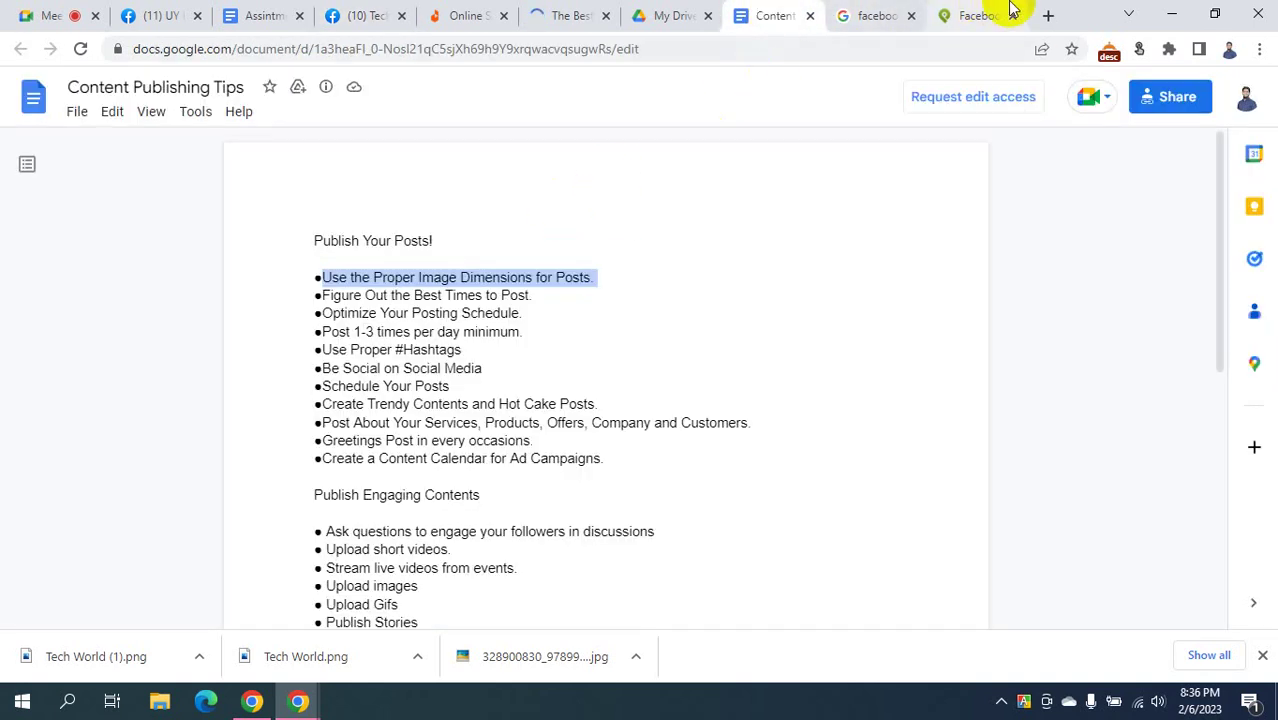
left_click(975, 15)
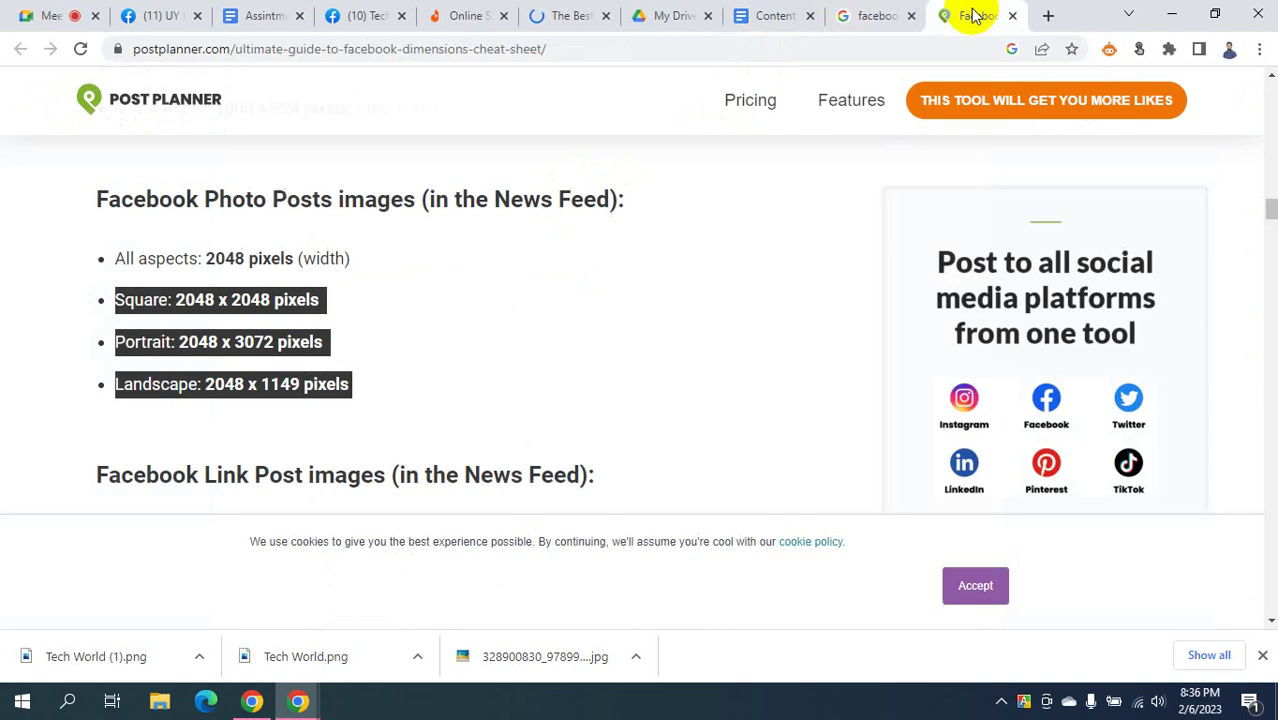
left_click(325, 325)
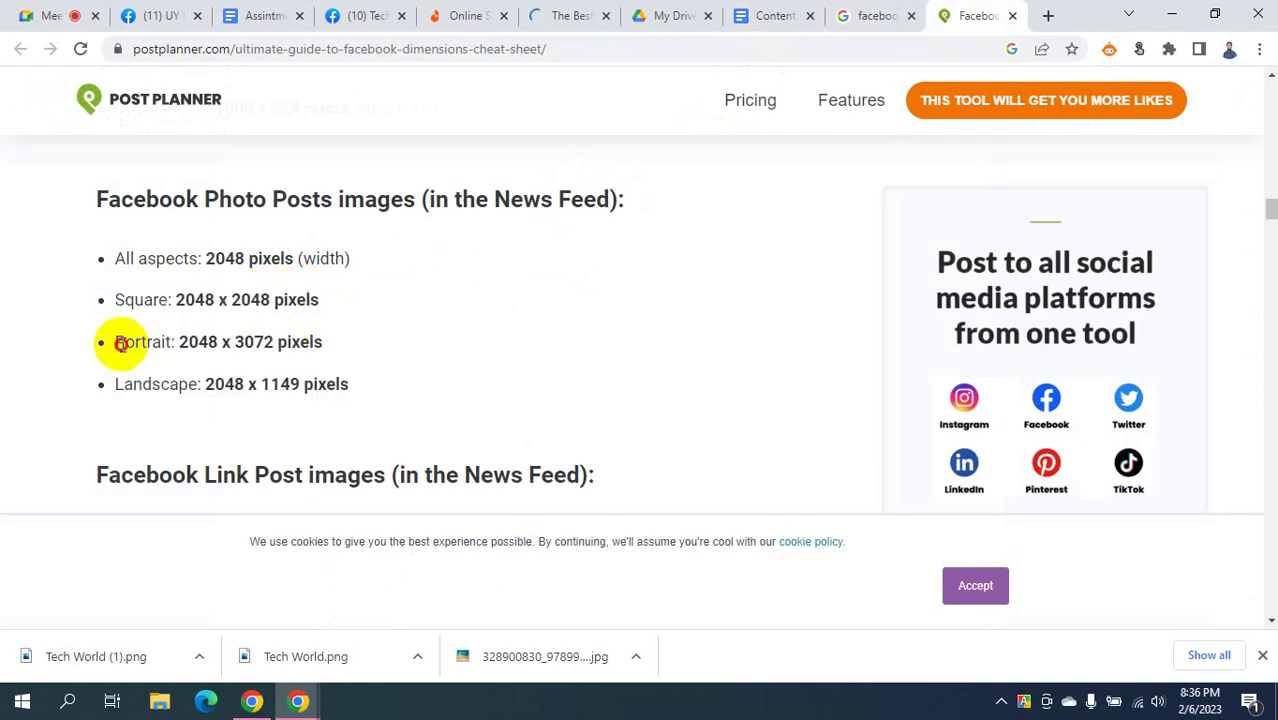
left_click_drag(118, 342, 181, 347)
left_click(300, 347)
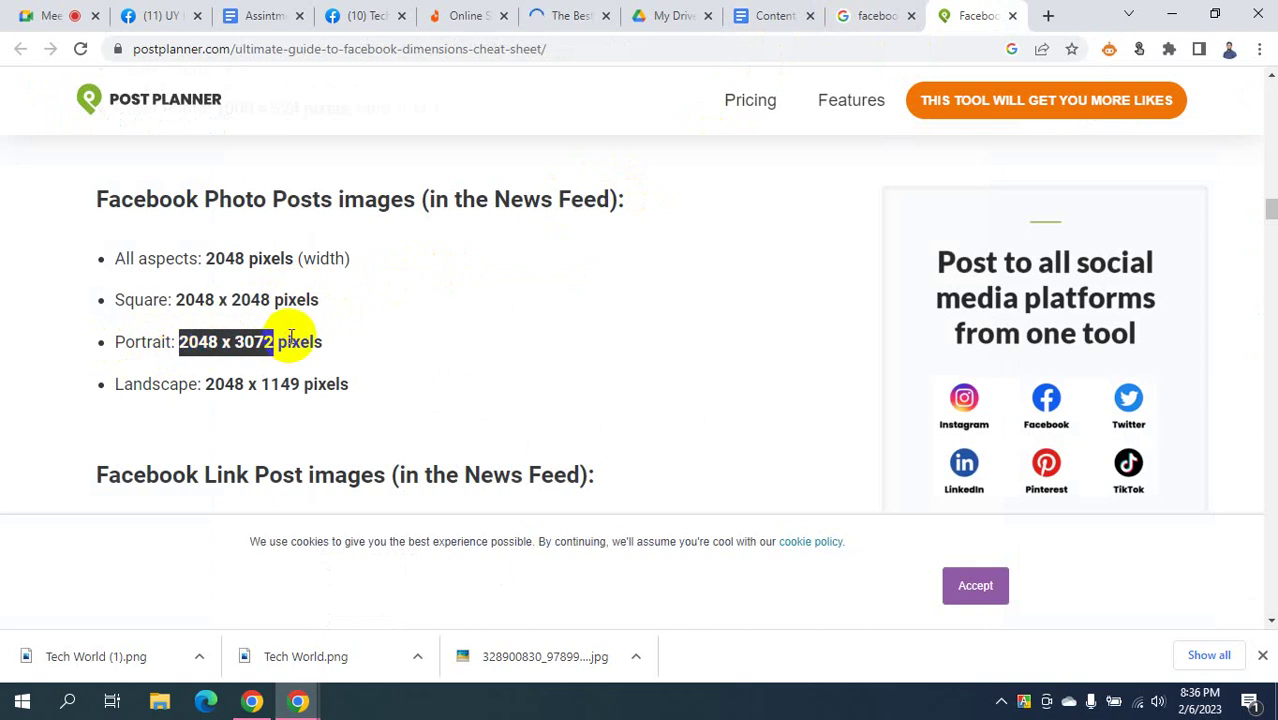
left_click_drag(289, 384, 221, 372)
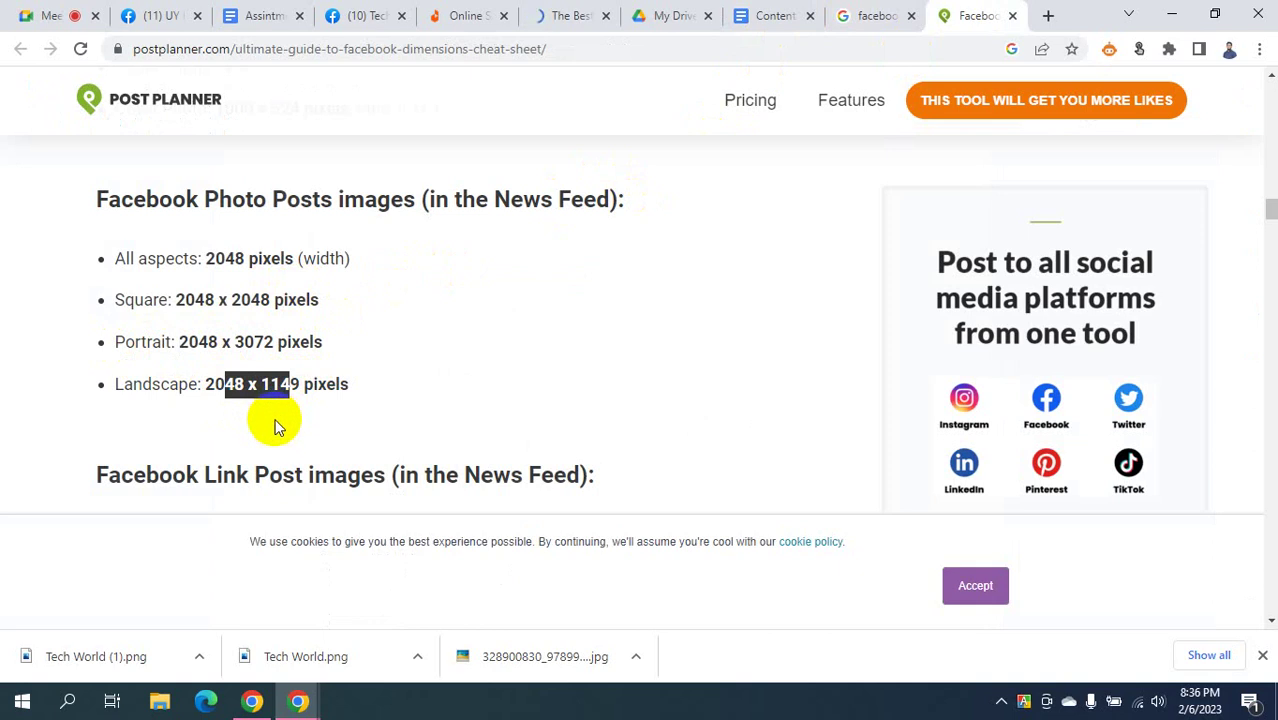
left_click_drag(322, 299, 177, 305)
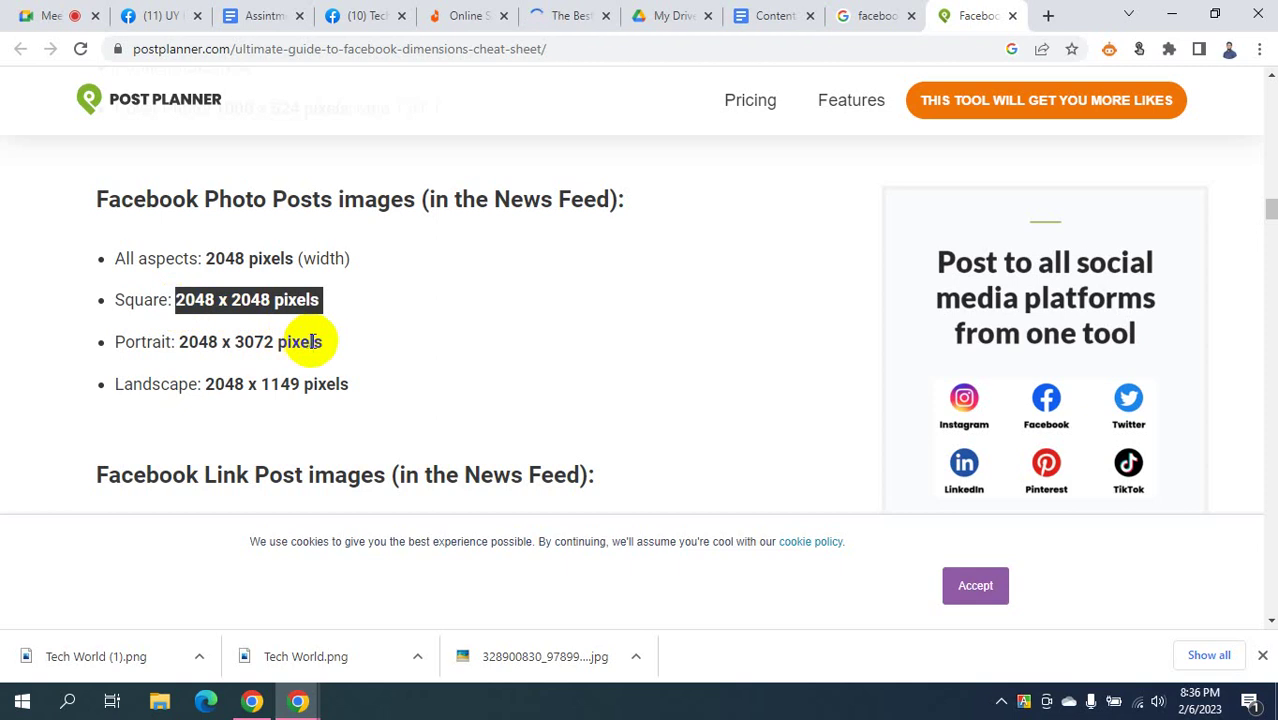
left_click_drag(334, 348, 188, 338)
left_click_drag(360, 390, 210, 385)
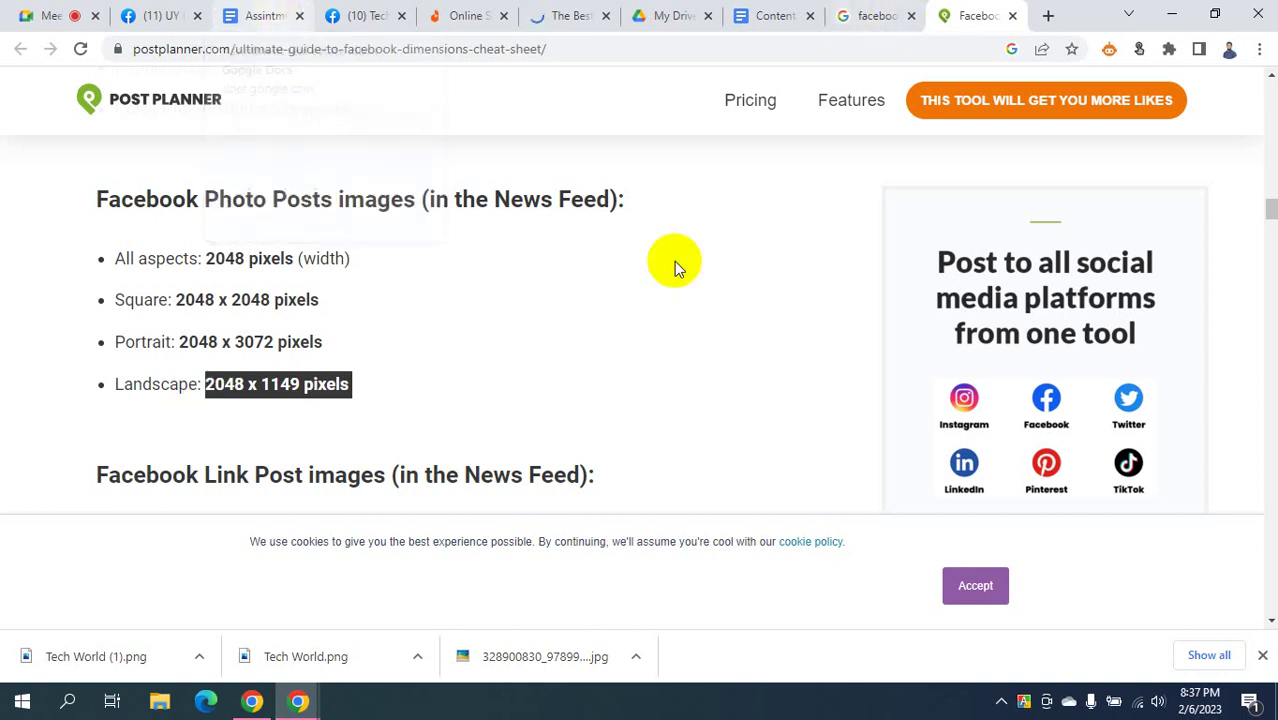
- Select the whole 'Figure Out the Best Times to Post' tip line in Content Publishing Tips
left_click(264, 18)
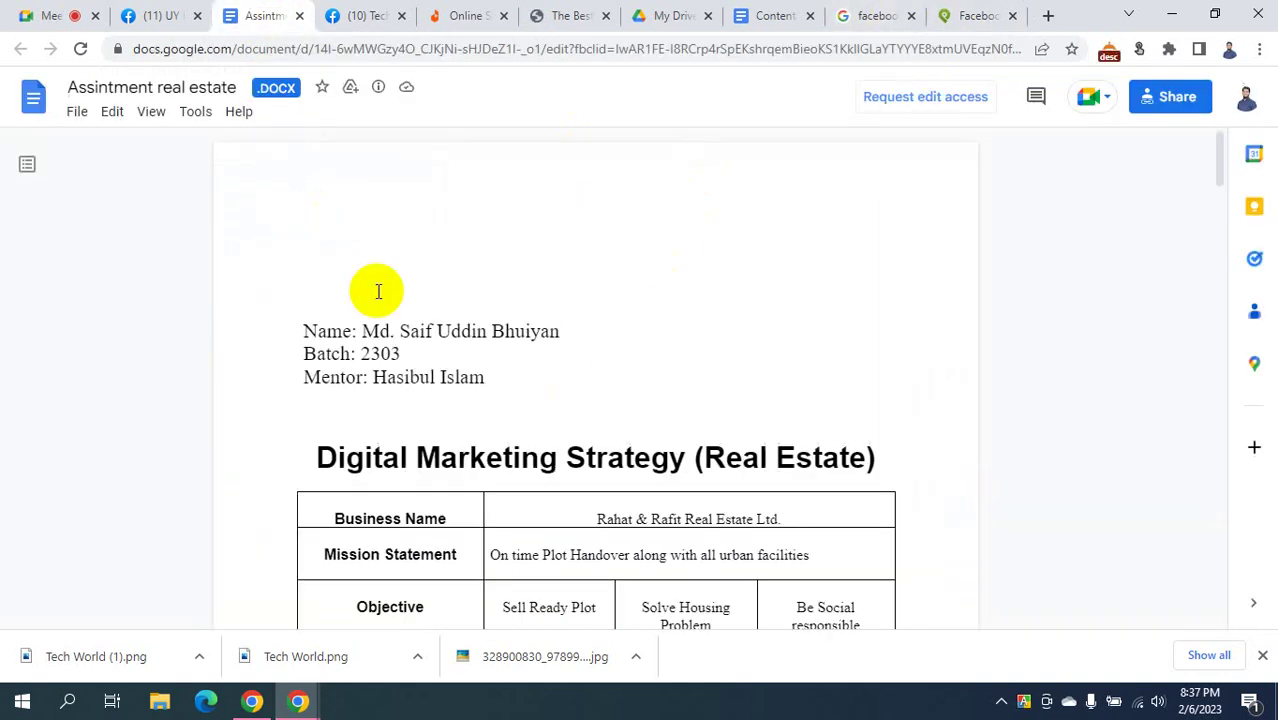
left_click(364, 14)
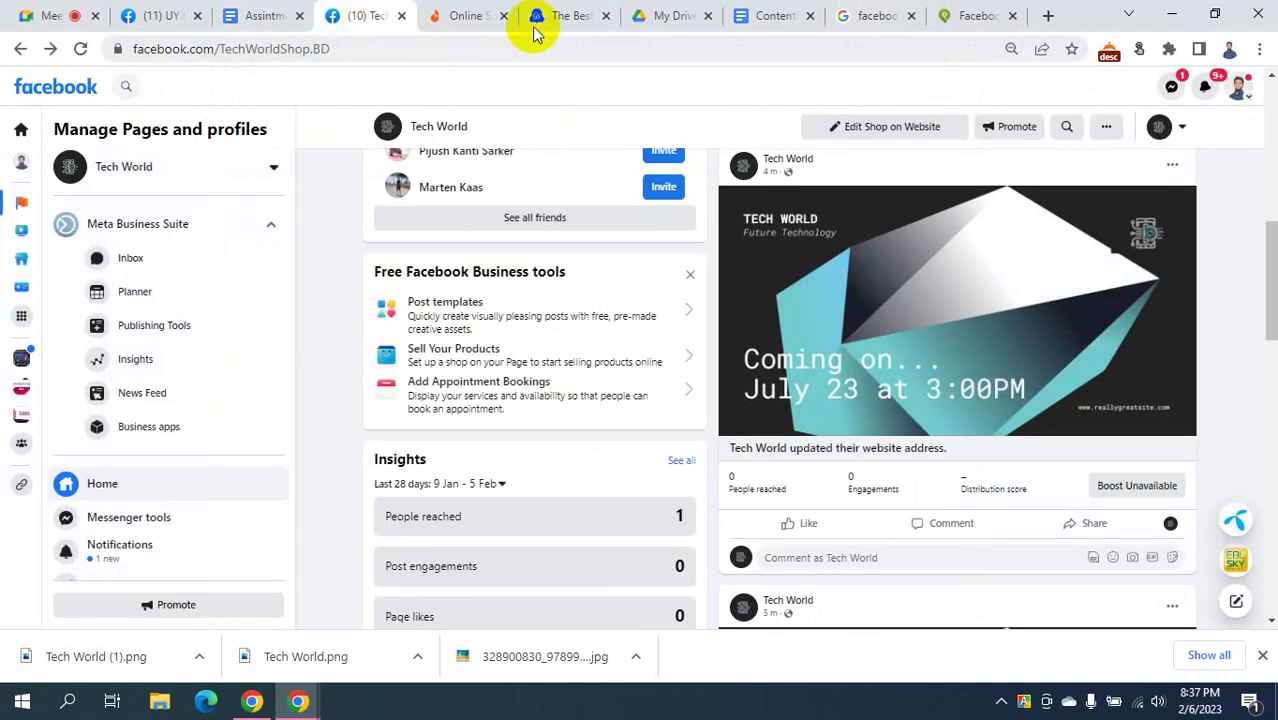
left_click(755, 15)
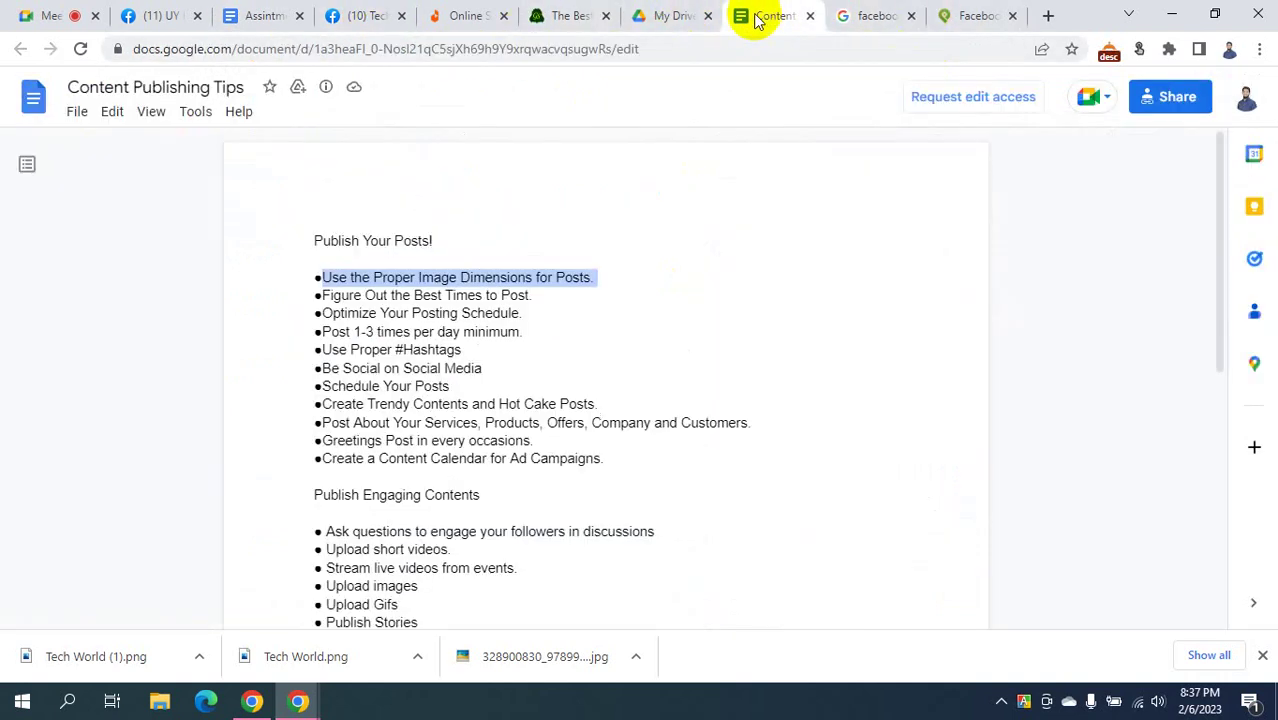
left_click(321, 295)
mouse_move(321, 295)
left_mouse_down()
mouse_move(482, 295)
mouse_move(320, 295)
left_mouse_up()
left_click(528, 295)
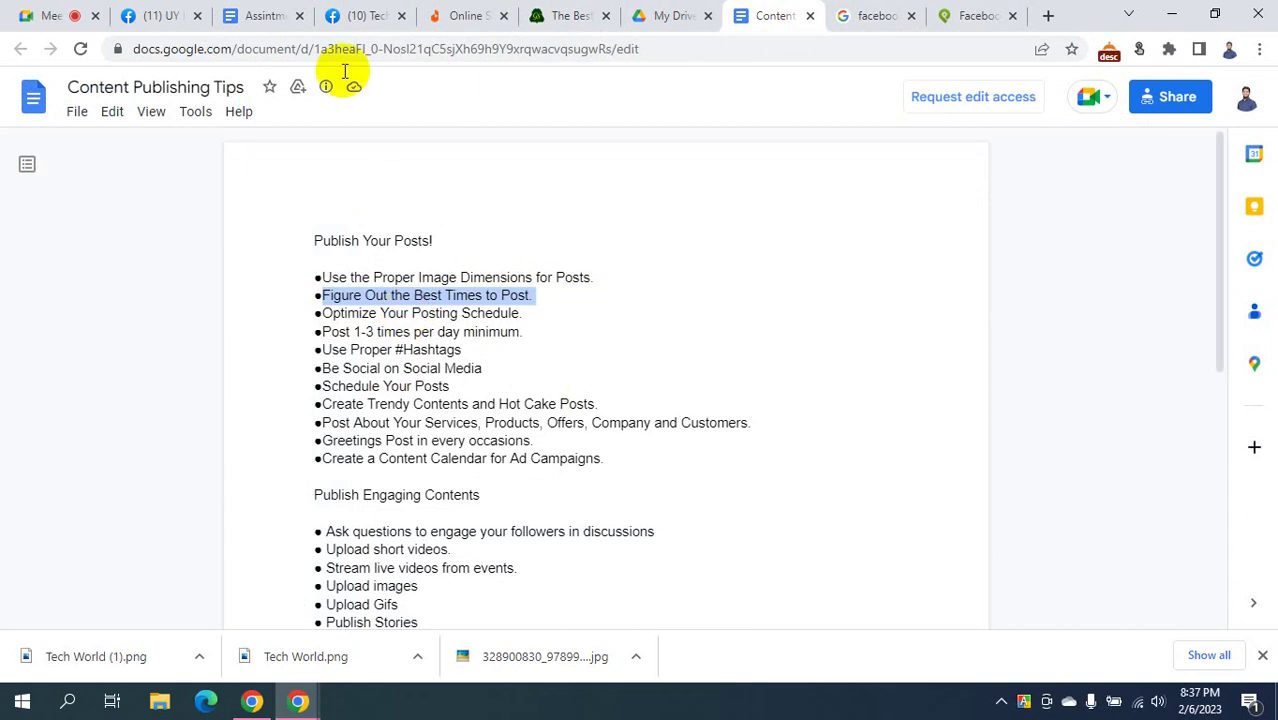
- Go back to the Tech World page and scroll up to its cover photo and header
left_click(560, 15)
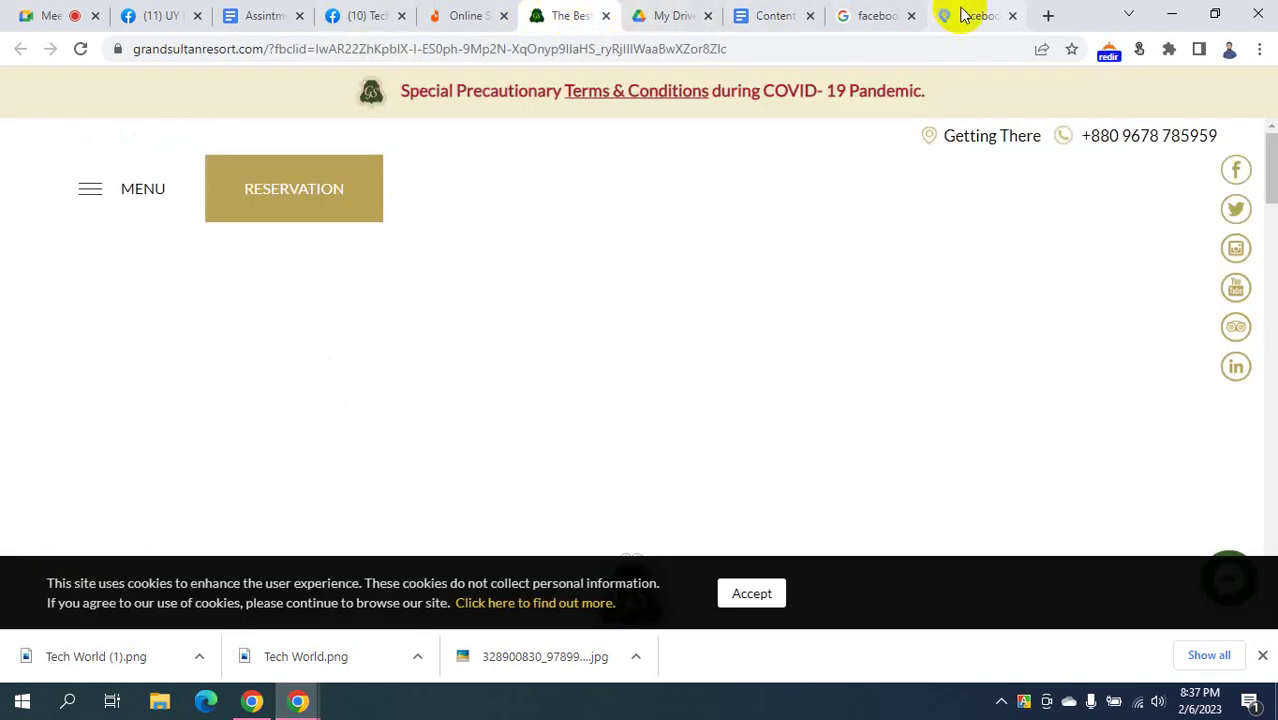
left_click(876, 16)
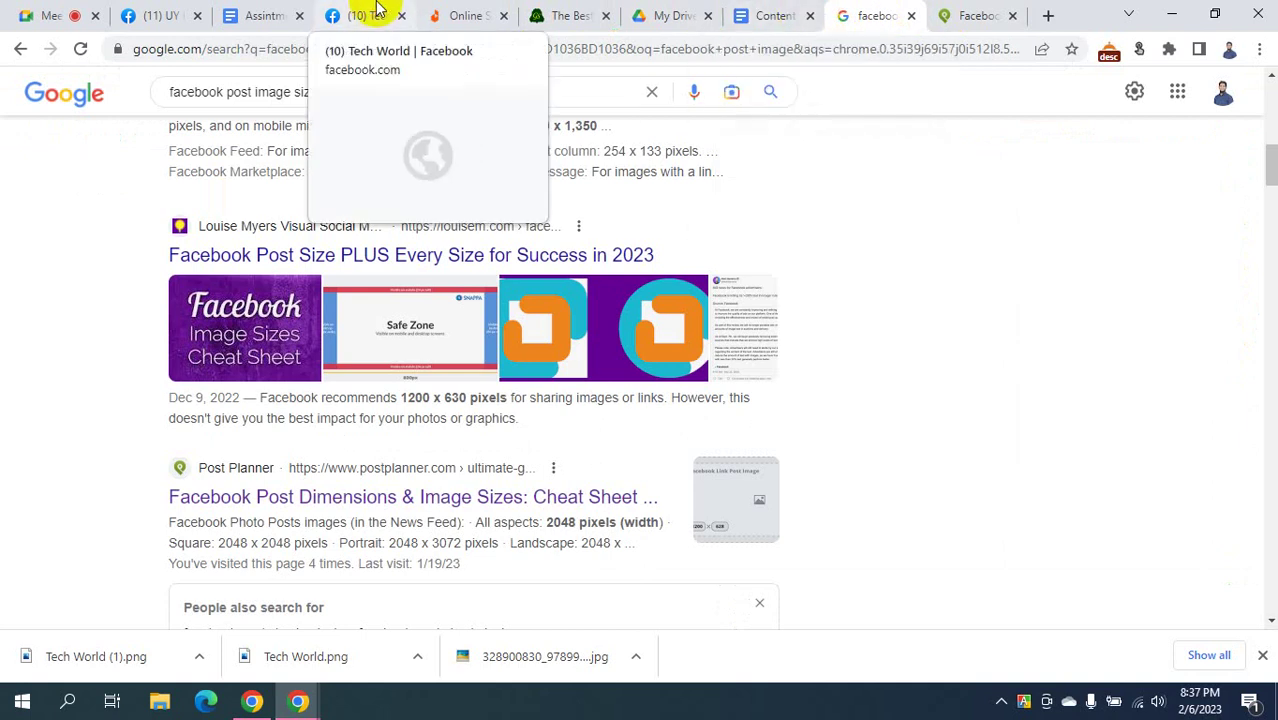
left_click(340, 16)
scroll(747, 305, "up", 5)
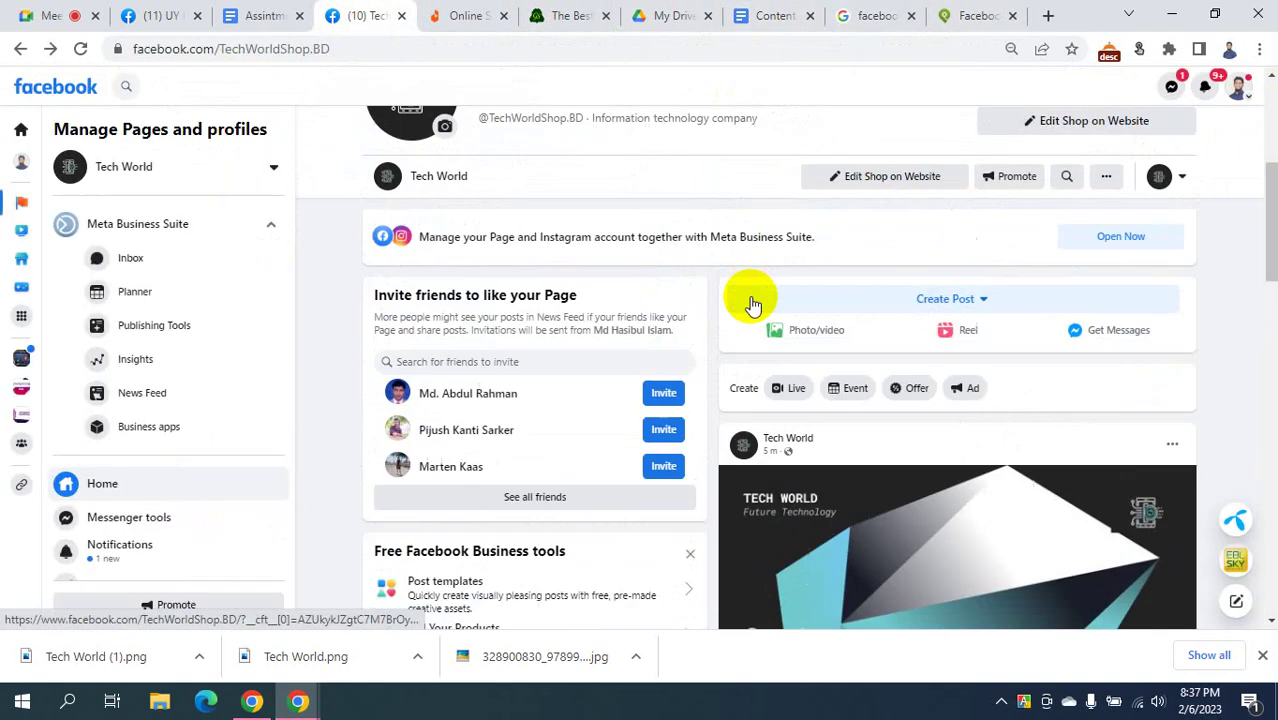
scroll(745, 303, "down", 3)
scroll(743, 303, "up", 2)
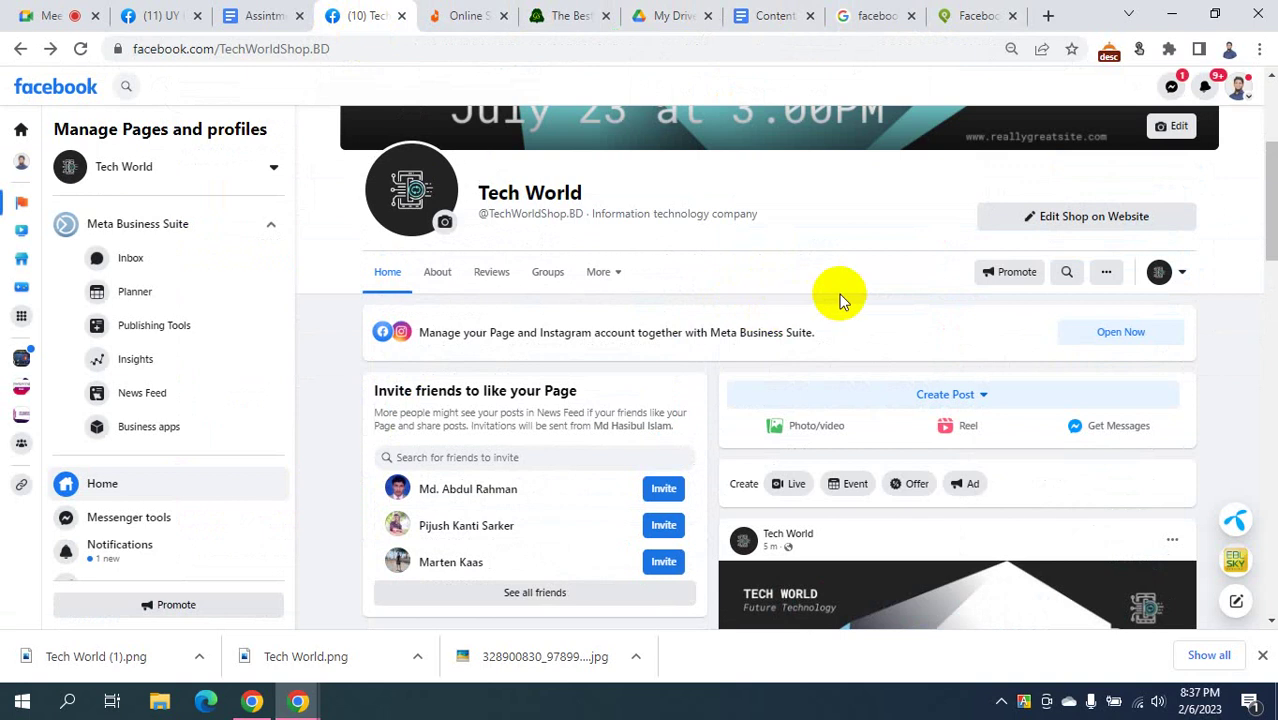
scroll(925, 280, "up", 3)
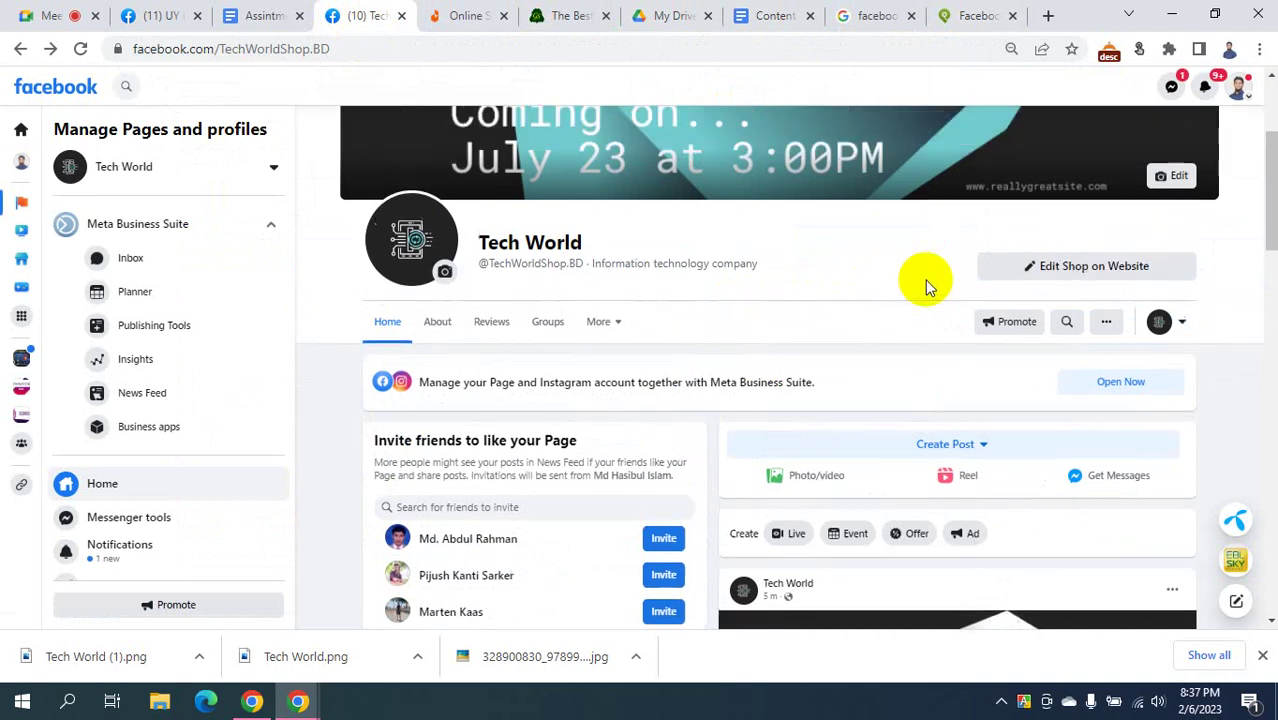
scroll(908, 288, "up", 1)
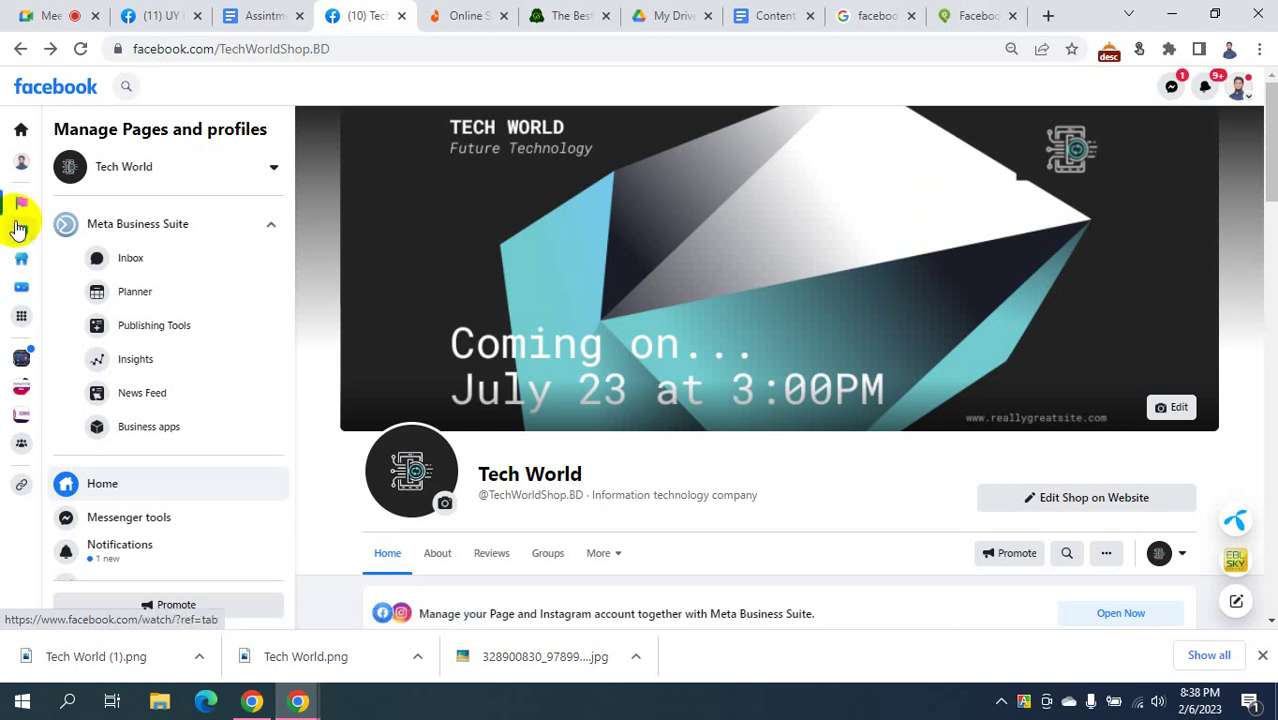
left_click(25, 17)
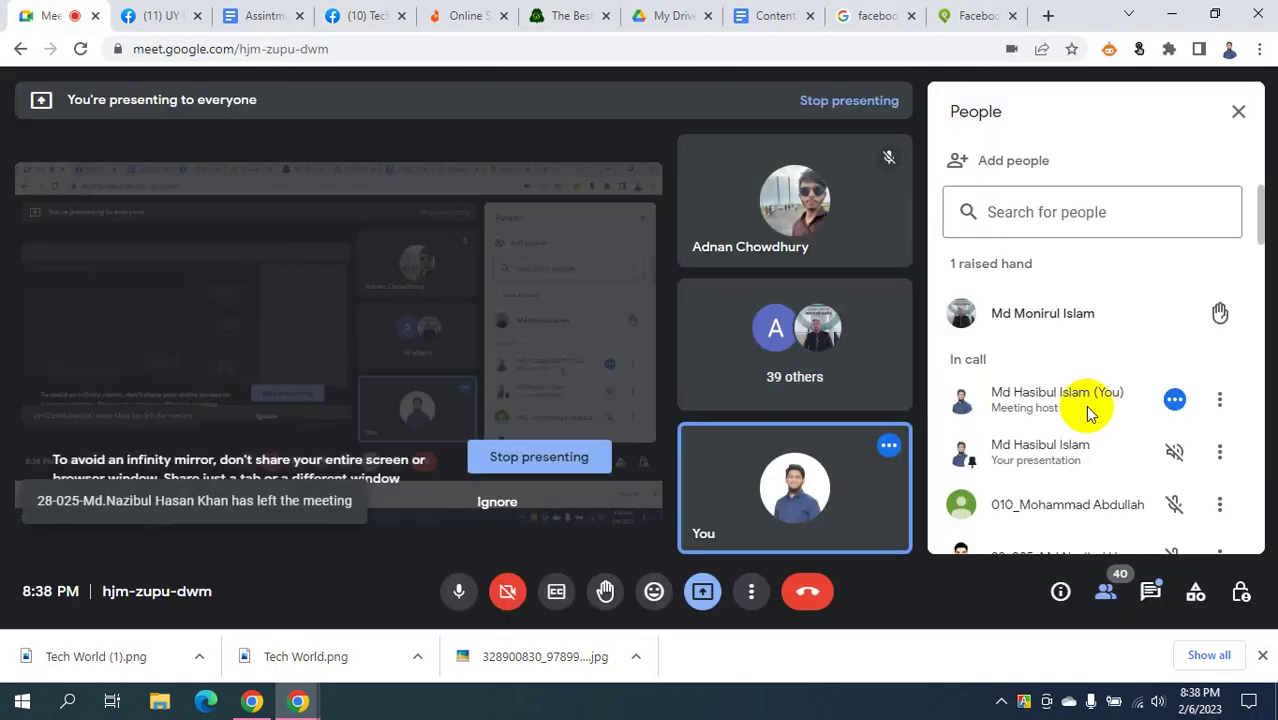
- Scroll through the Meet People panel's participant list, then return to Content Publishing Tips
scroll(1081, 405, "down", 5)
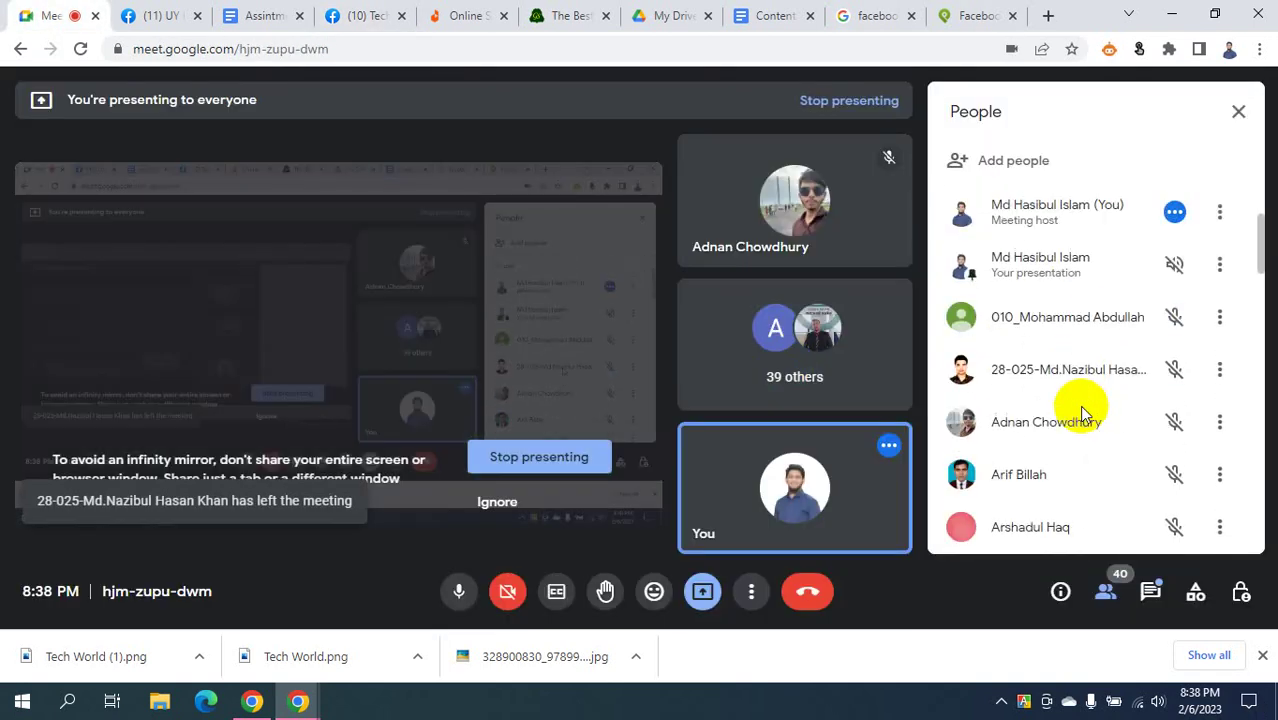
scroll(1079, 410, "down", 5)
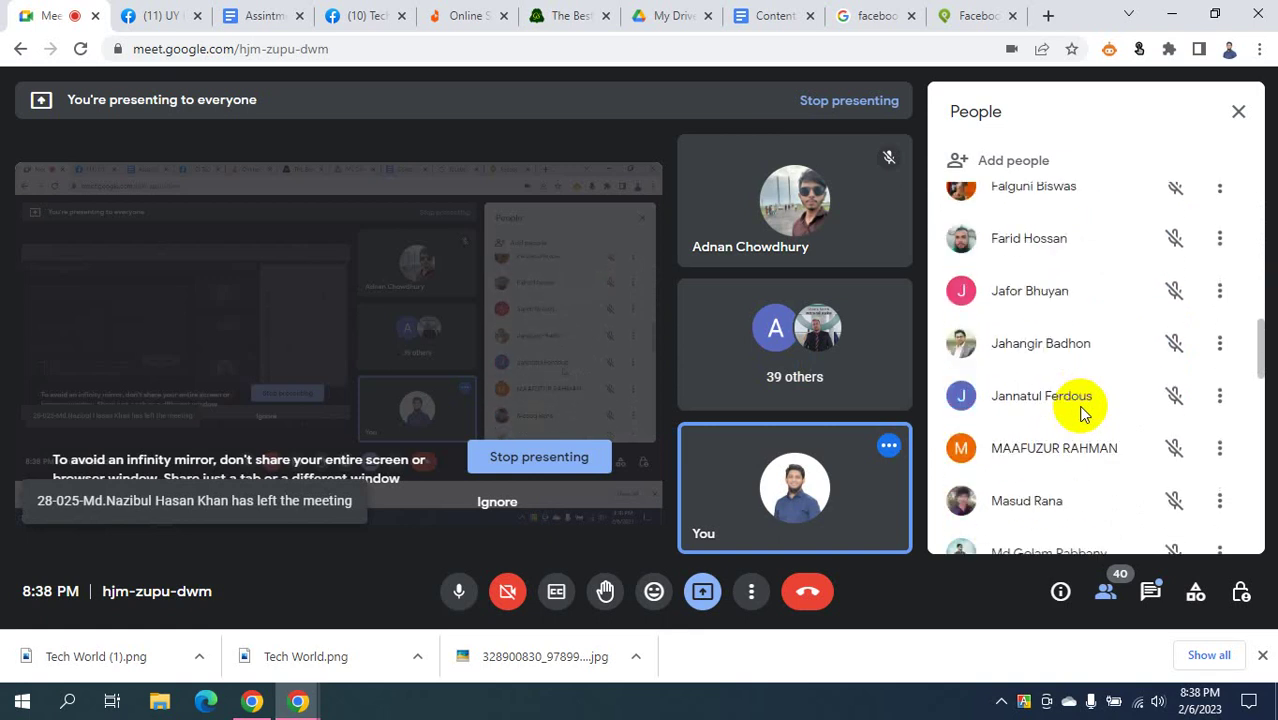
scroll(1080, 415, "down", 1)
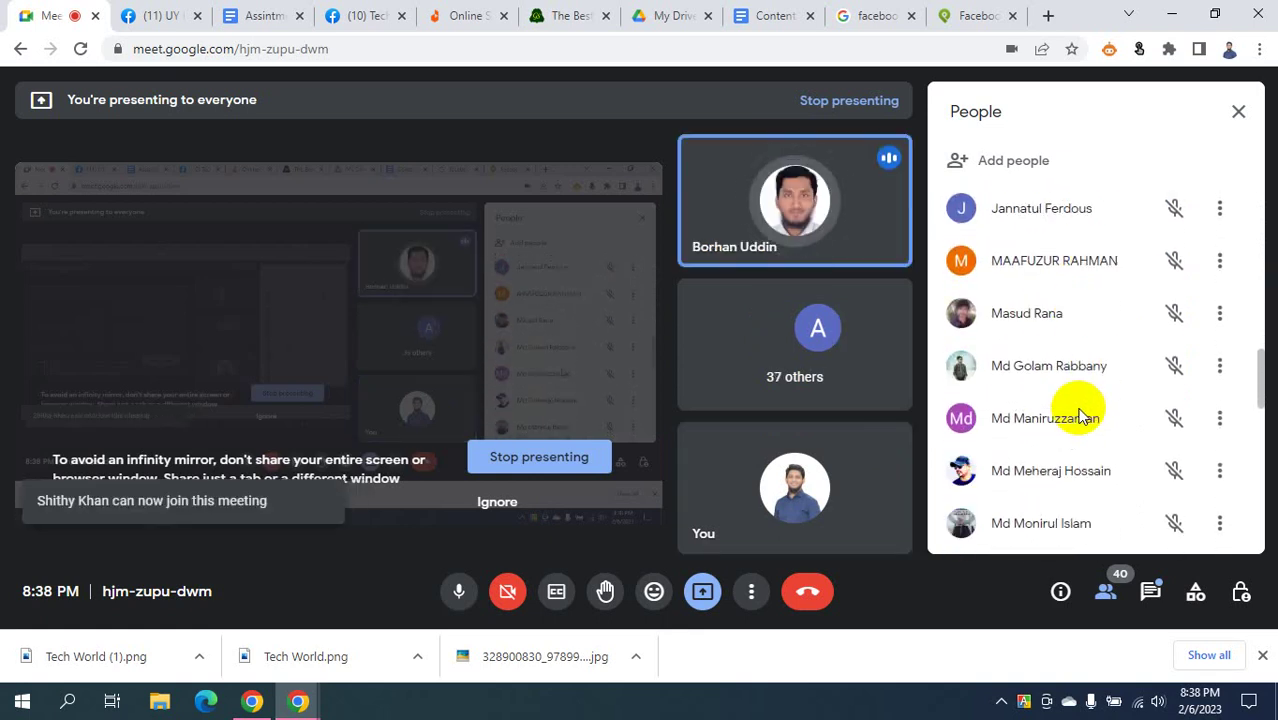
scroll(1080, 415, "down", 3)
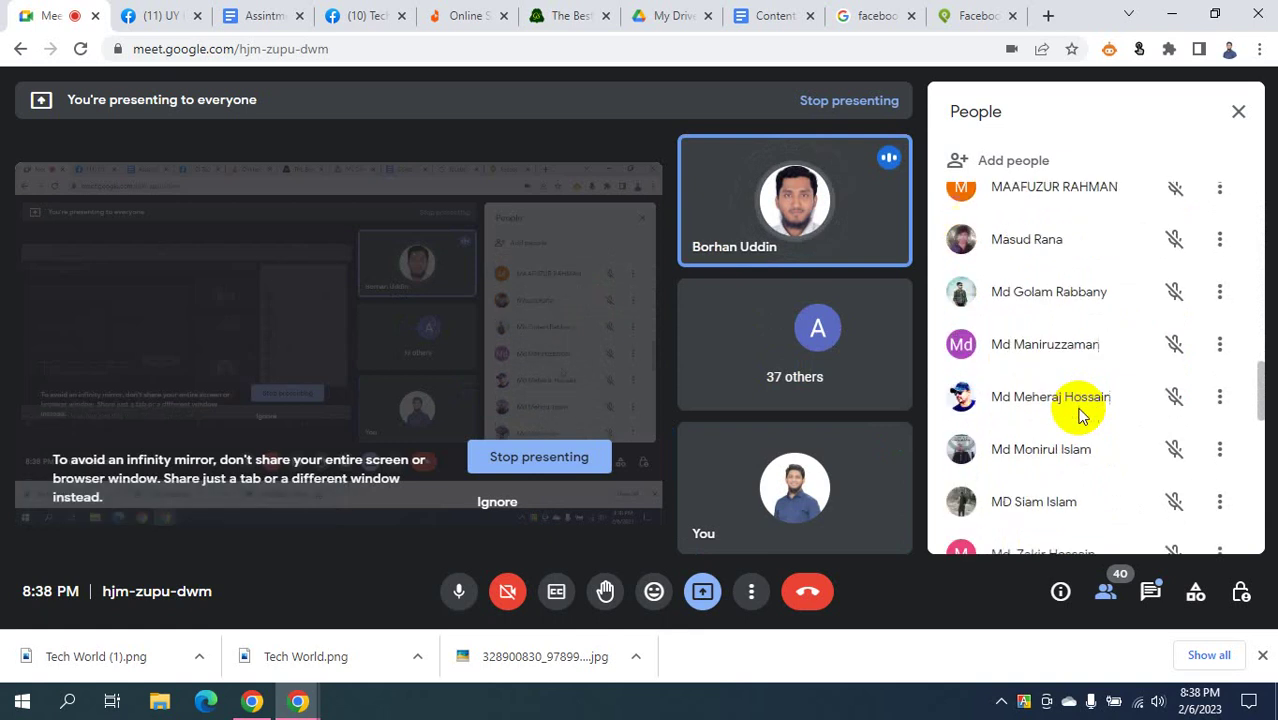
scroll(1080, 415, "down", 3)
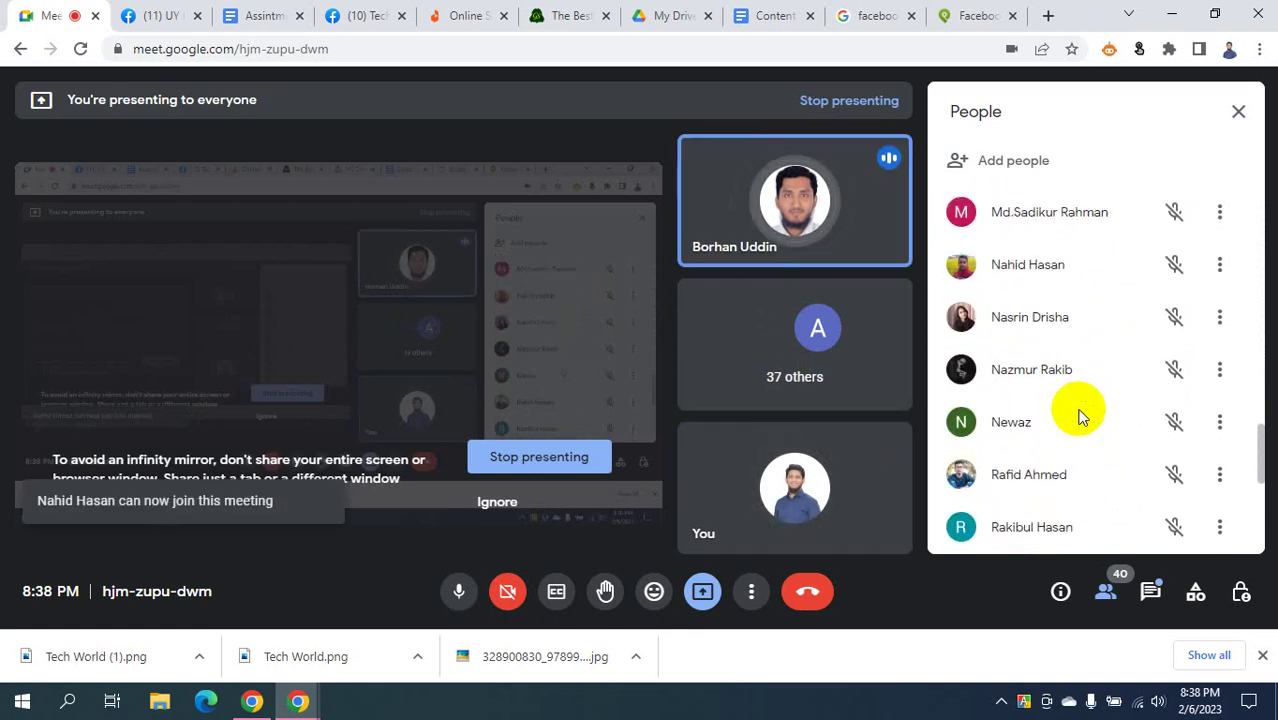
scroll(1080, 415, "down", 5)
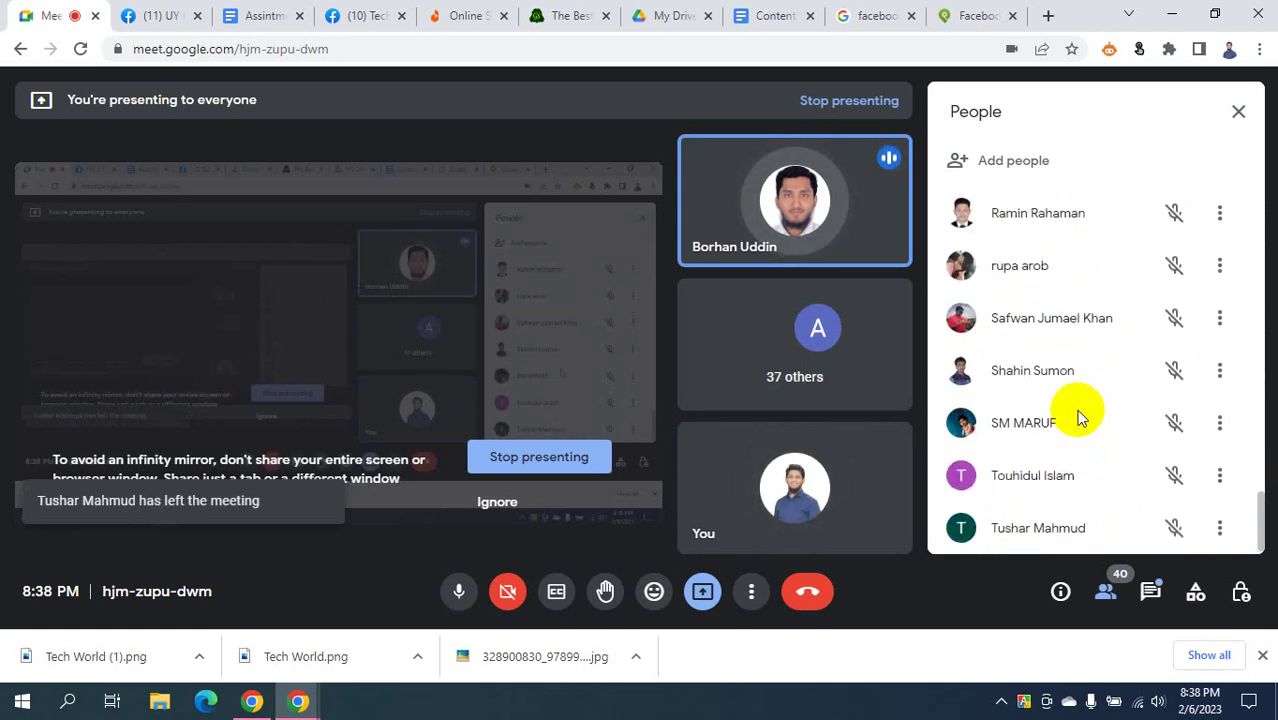
scroll(1078, 418, "up", 3)
scroll(1076, 409, "up", 6)
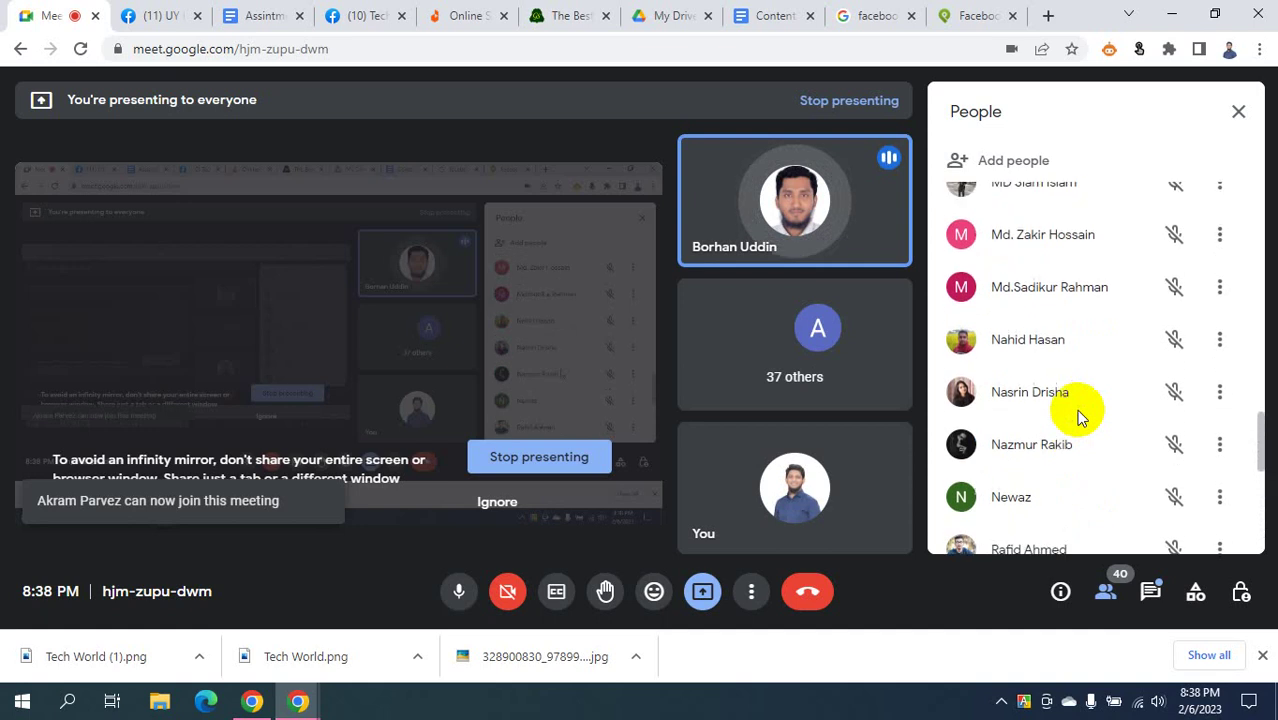
scroll(1076, 409, "up", 6)
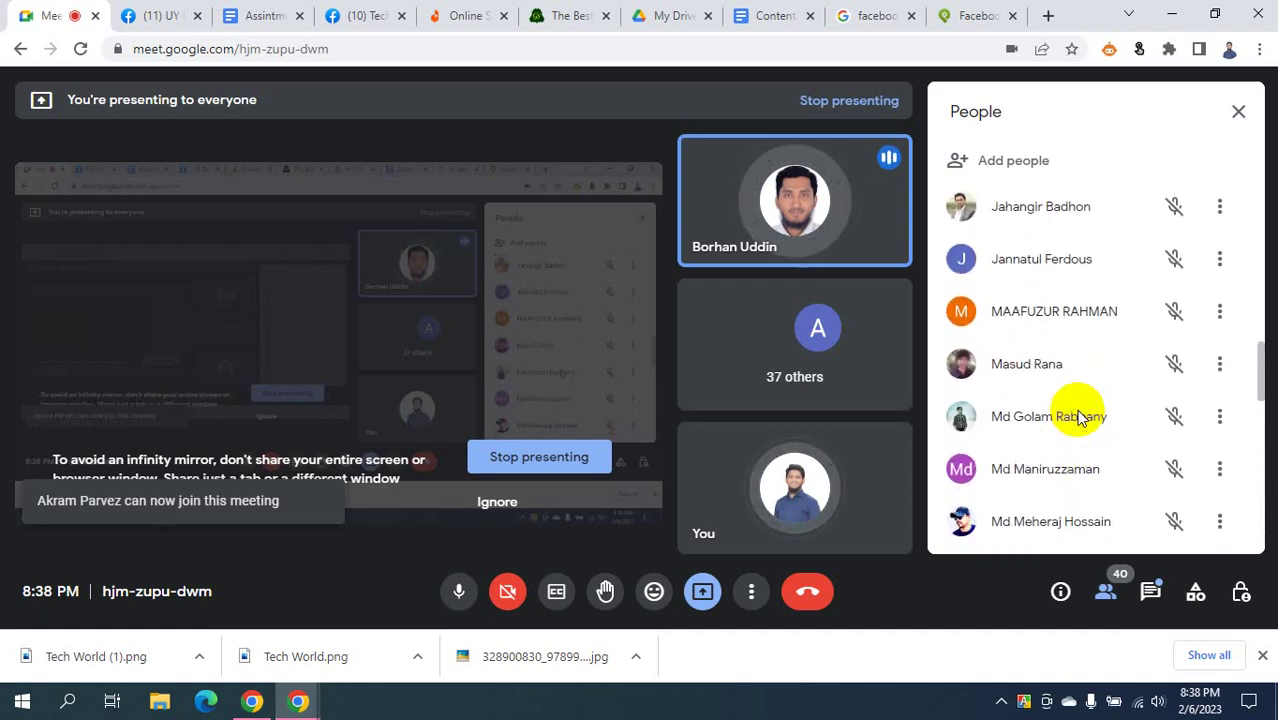
scroll(1076, 412, "up", 5)
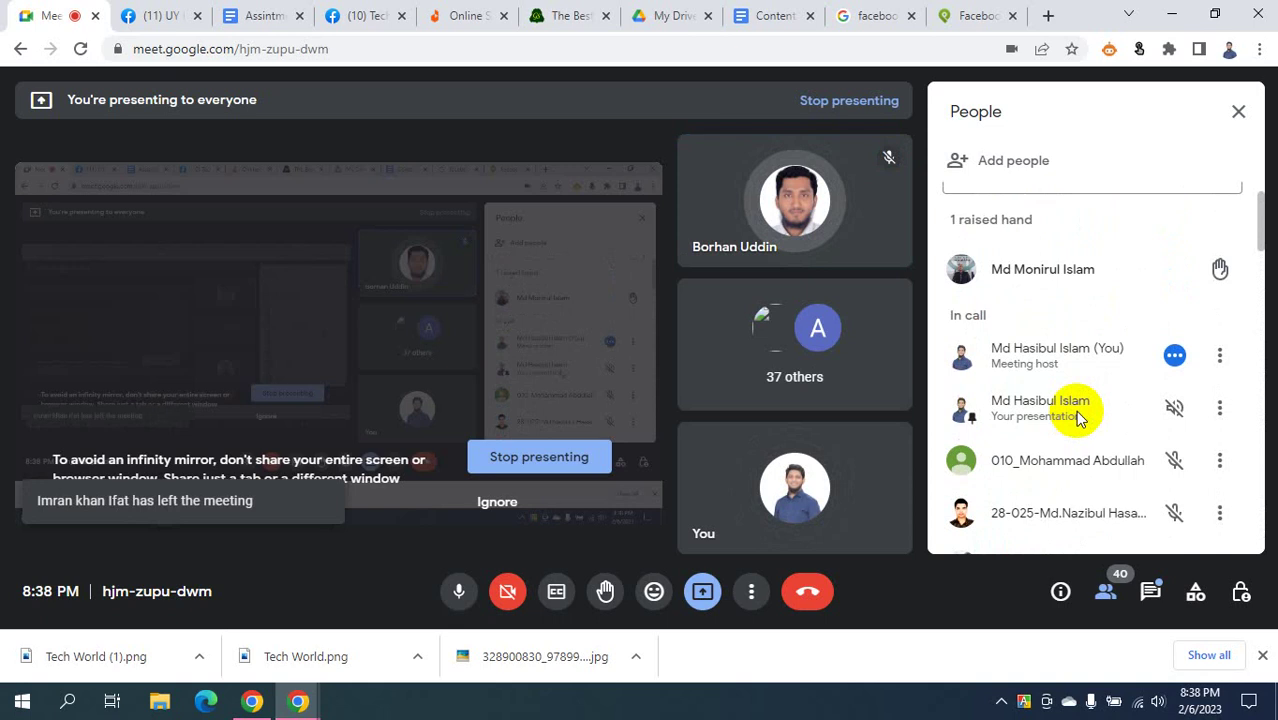
scroll(1077, 418, "down", 8)
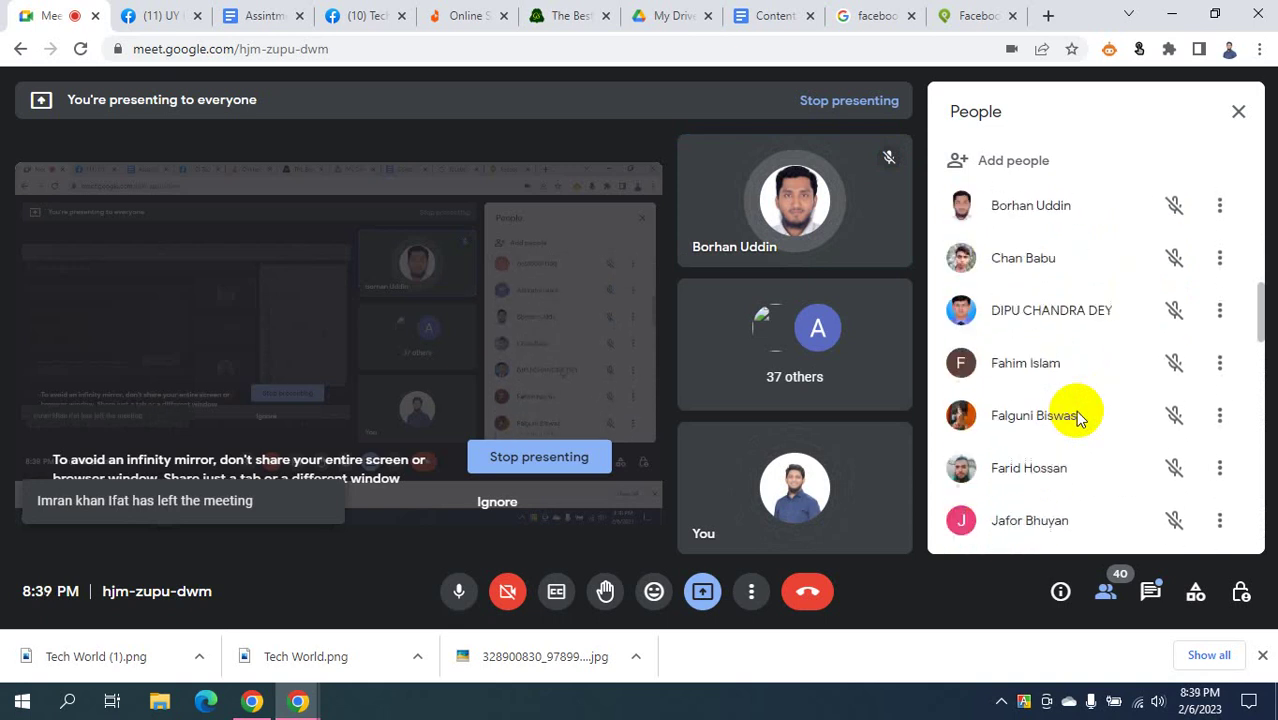
scroll(1077, 418, "down", 7)
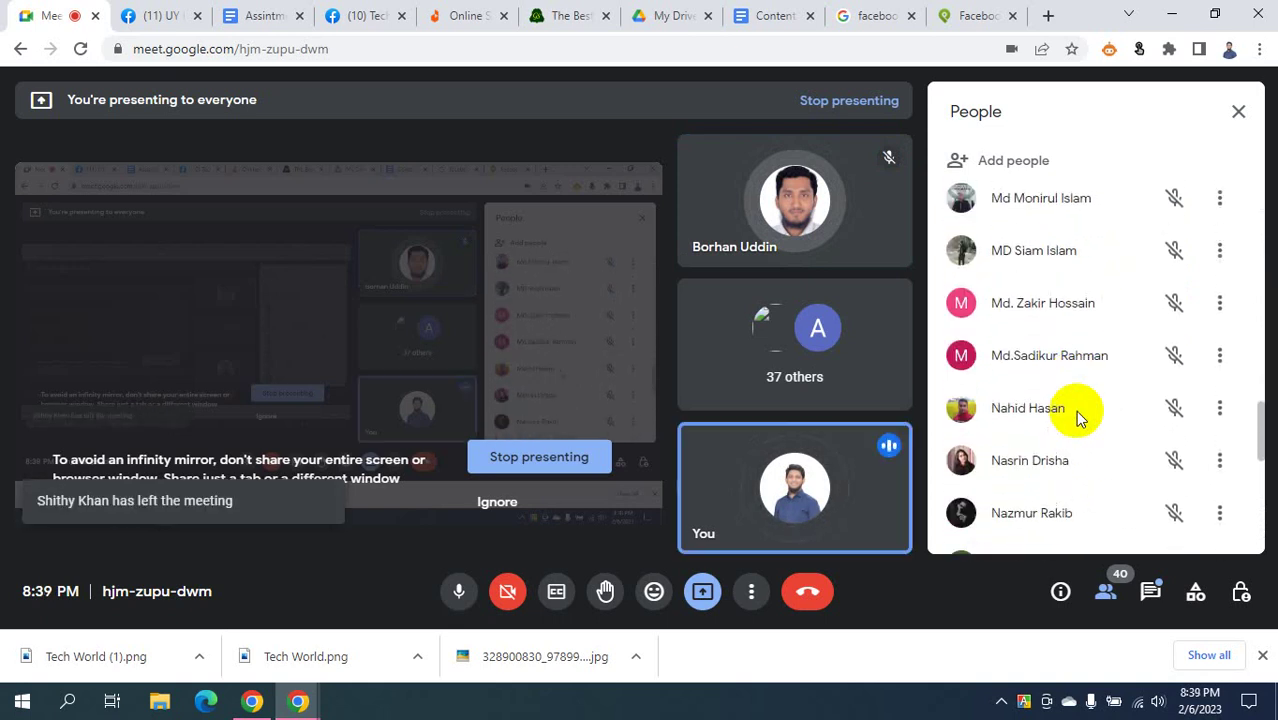
left_click(774, 15)
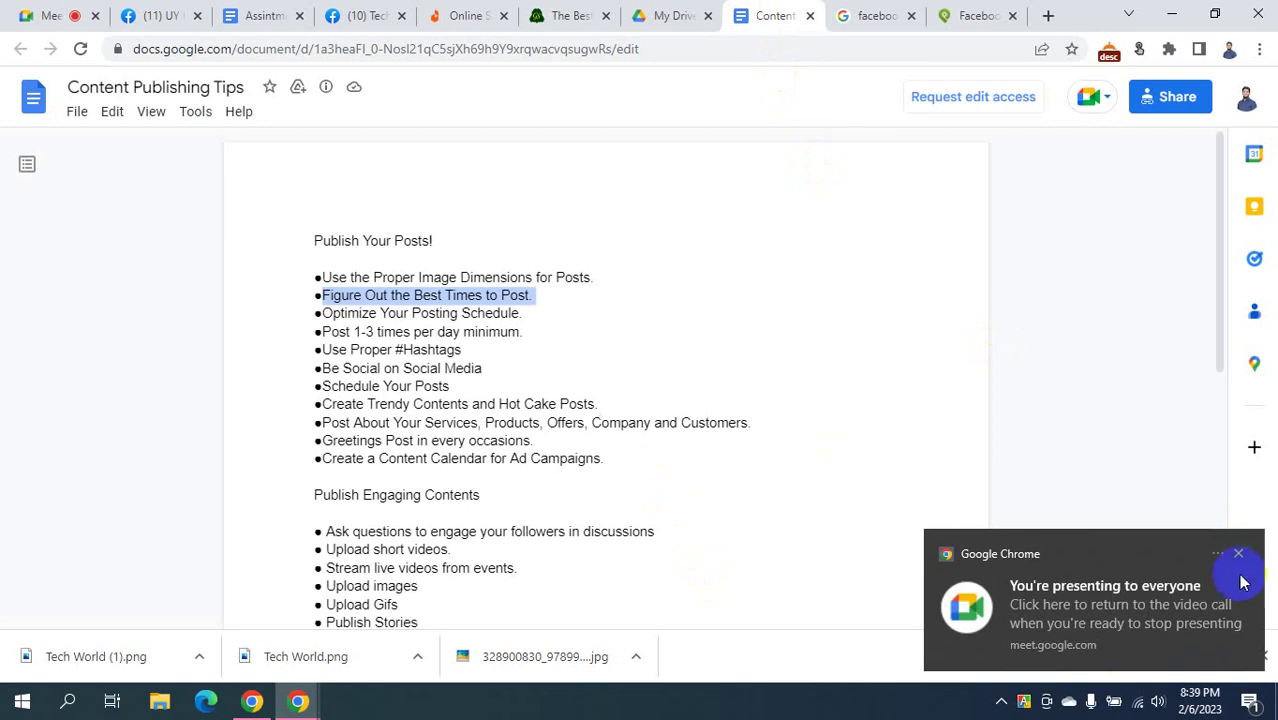
- Dismiss the presenting notice and highlight 'Best Times to Post' before returning to Meet
left_click(1238, 555)
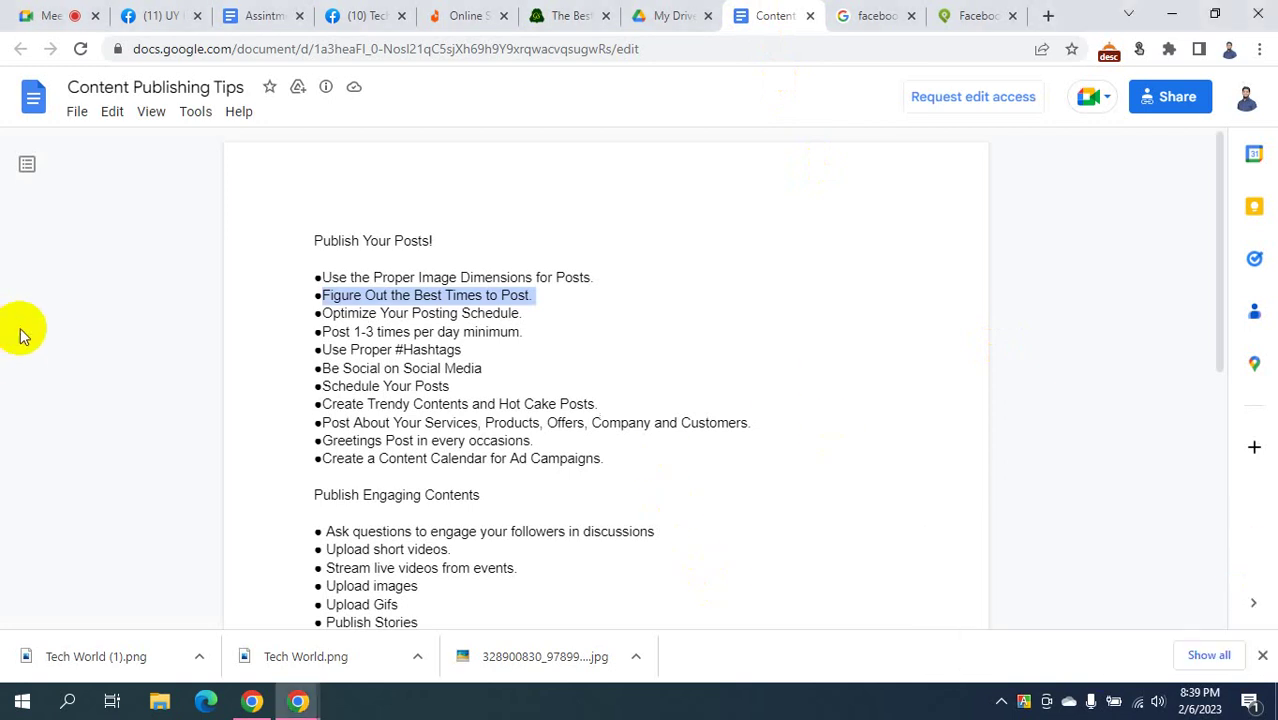
left_click(548, 295)
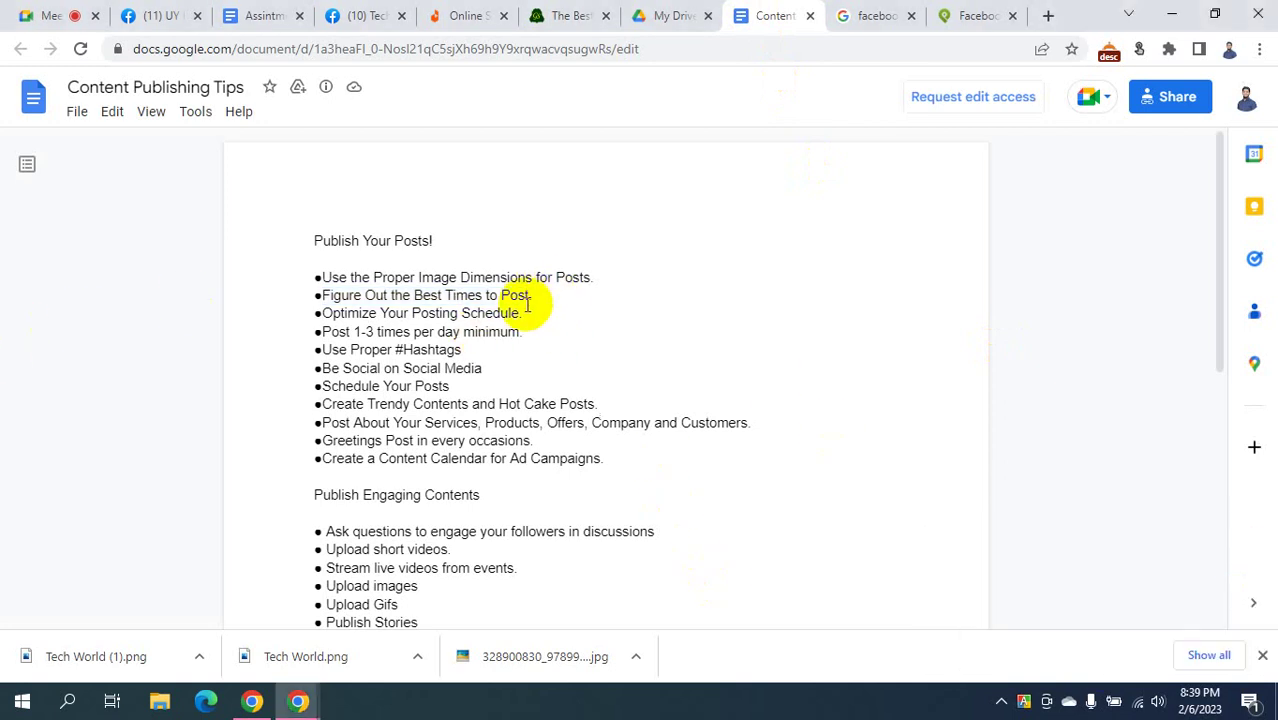
left_click_drag(526, 295, 321, 294)
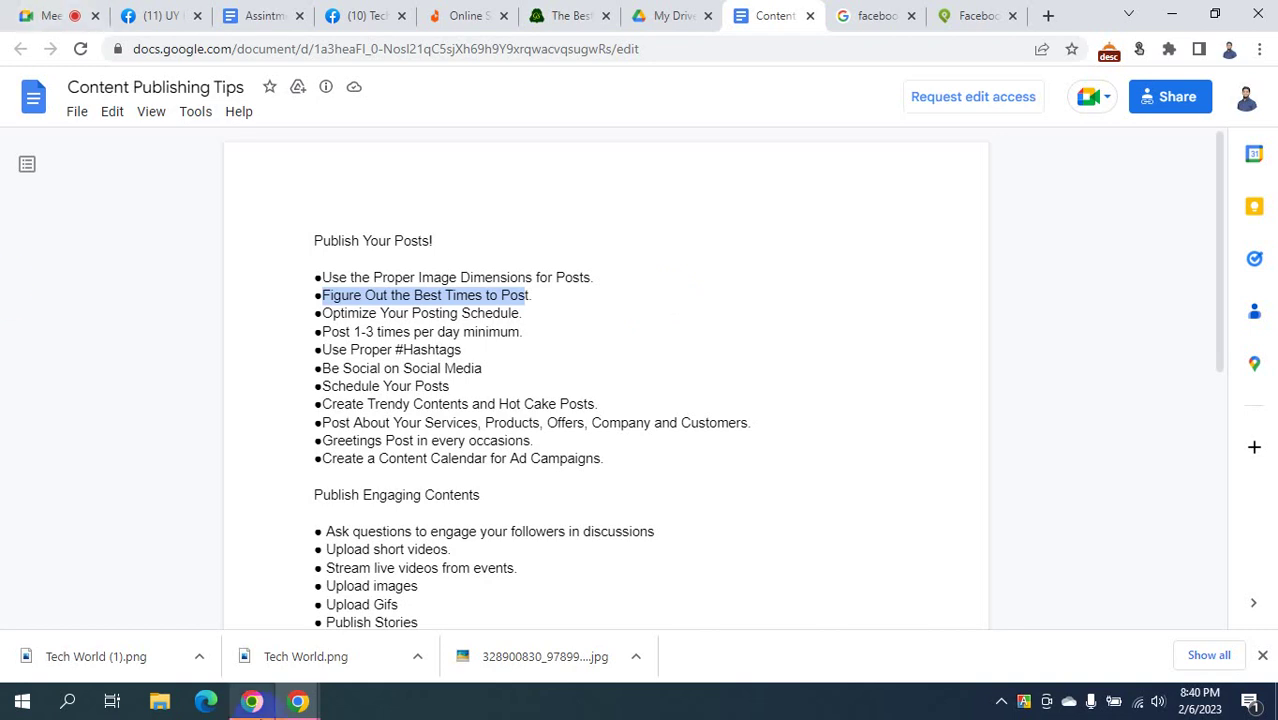
left_click(40, 15)
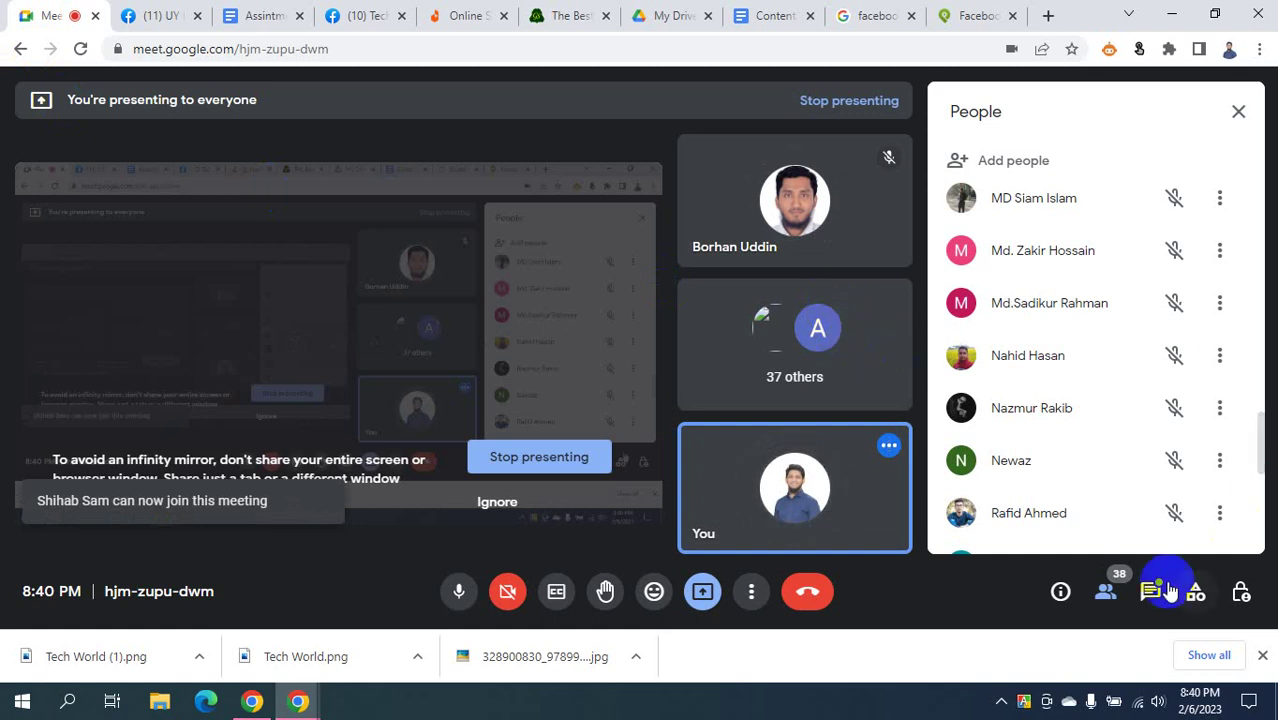
left_click(1107, 595)
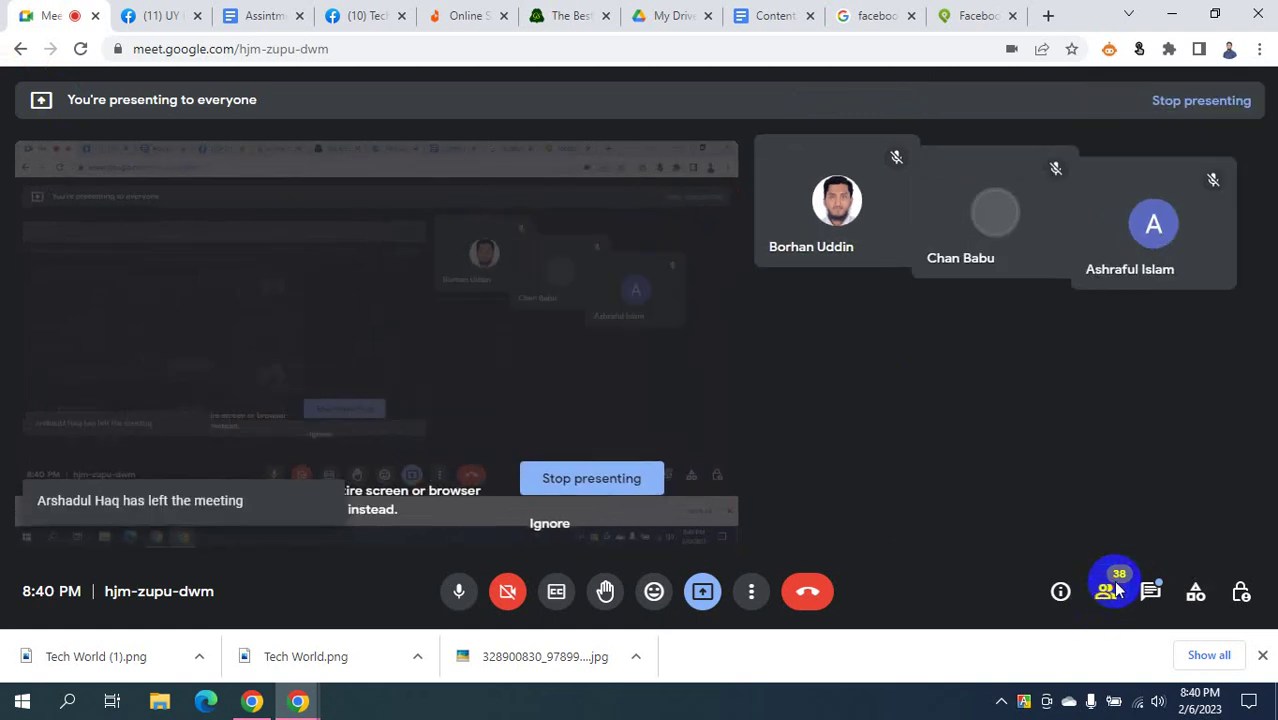
left_click(1110, 594)
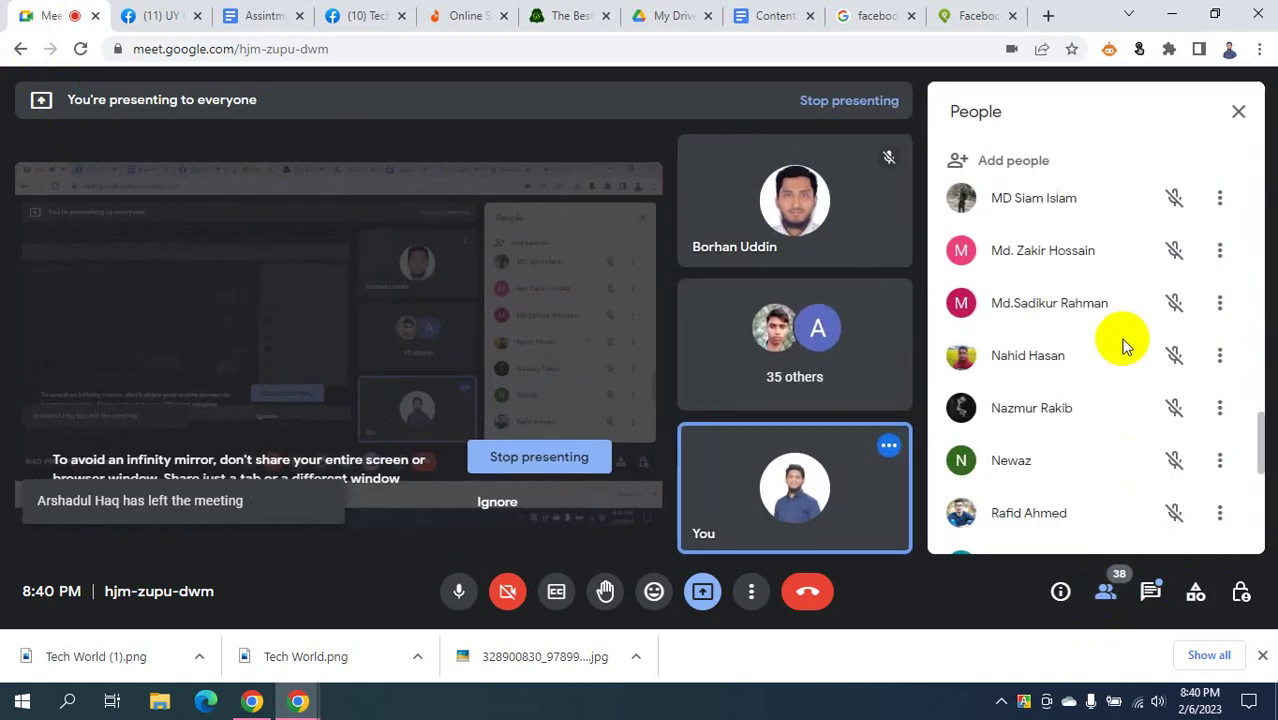
scroll(1121, 342, "down", 5)
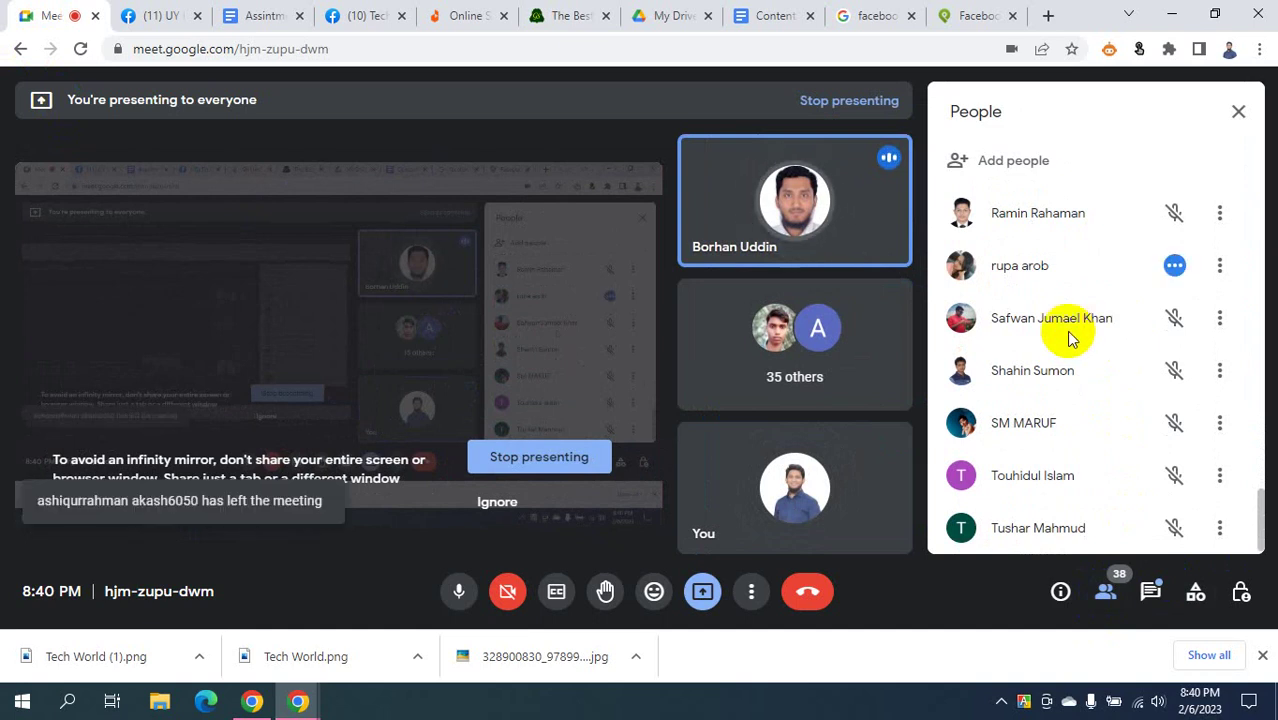
scroll(1068, 338, "up", 1)
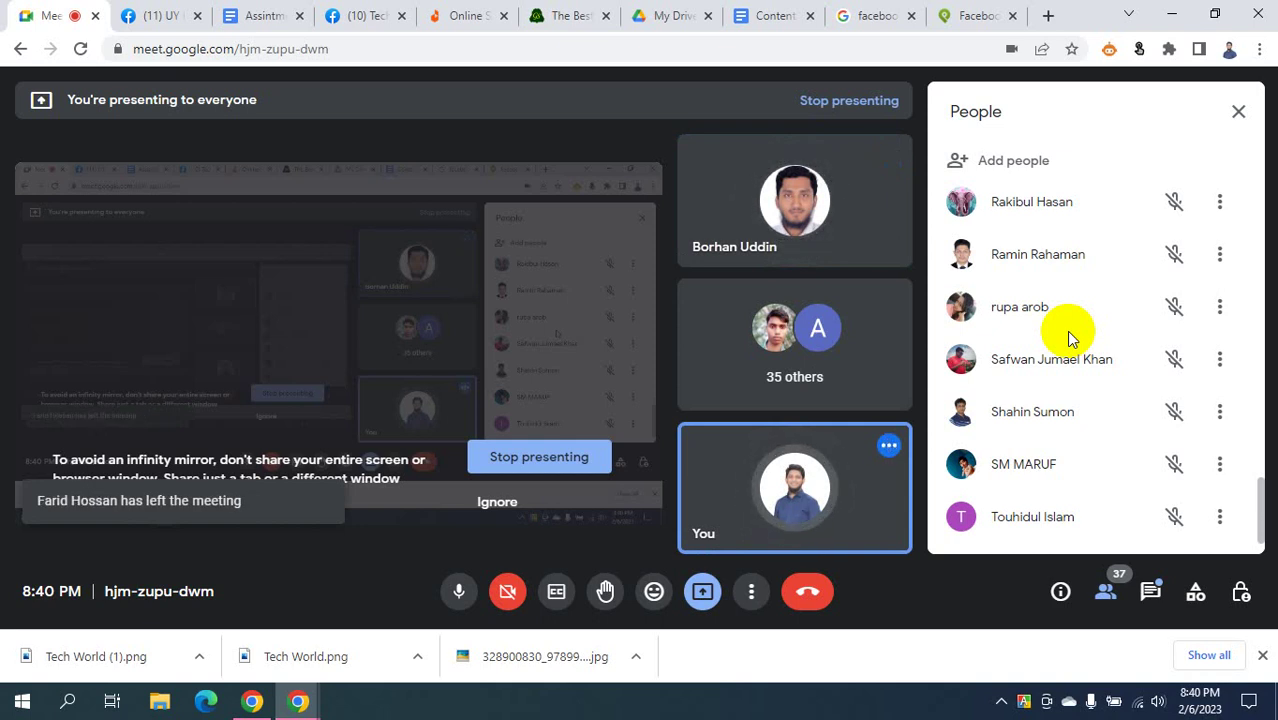
- Highlight the Publish Your Posts tips, including 'Post 1-3 times per day minimum' and the Schedule line
left_click(762, 15)
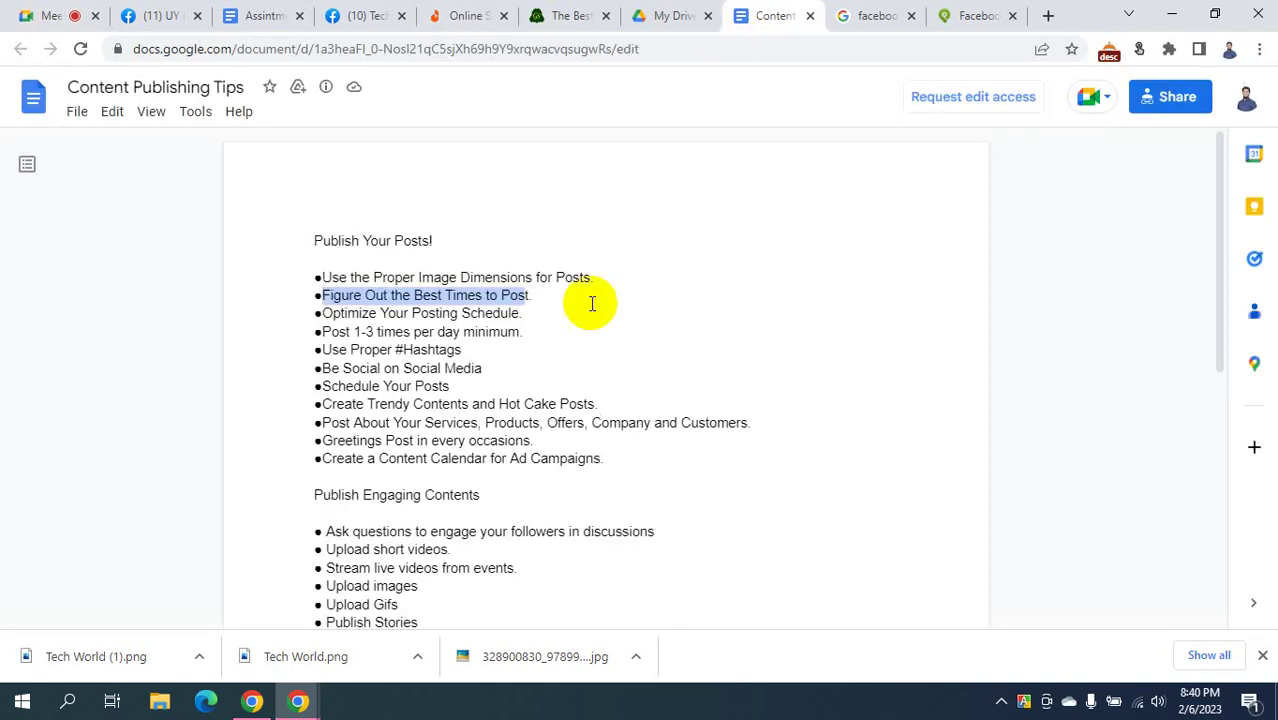
left_click_drag(531, 294, 320, 272)
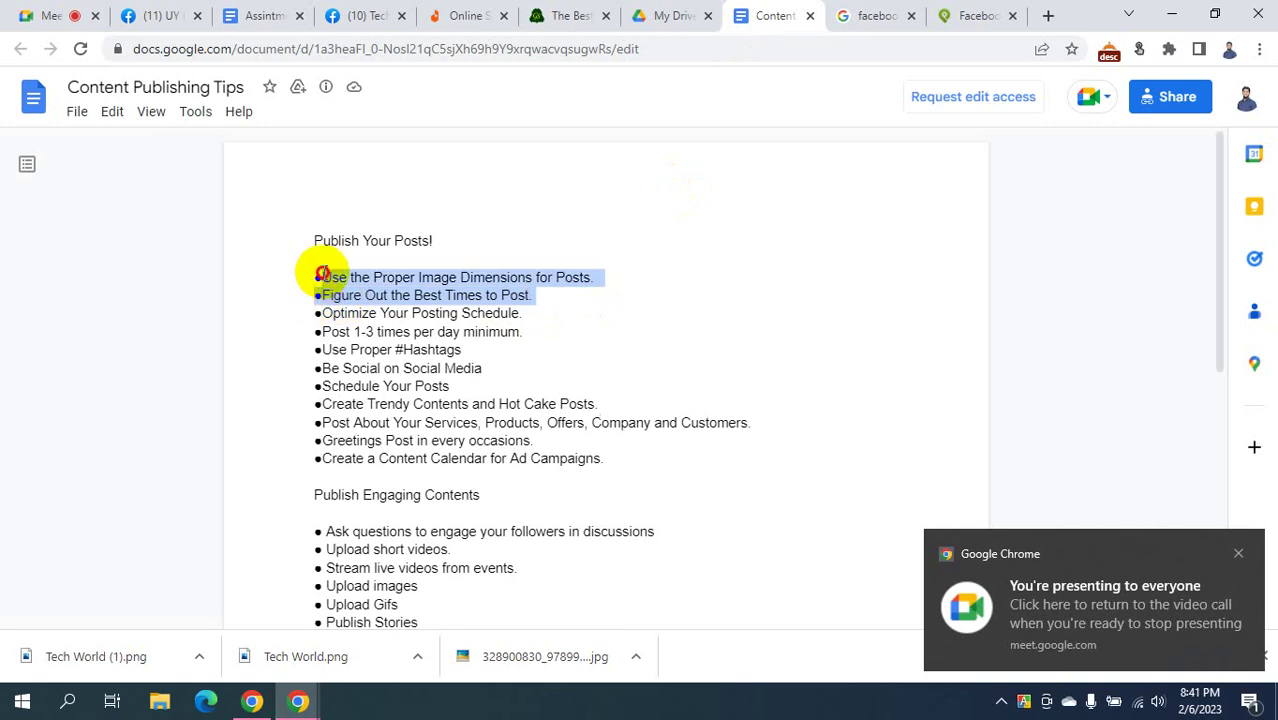
left_click(1240, 554)
left_click(608, 403)
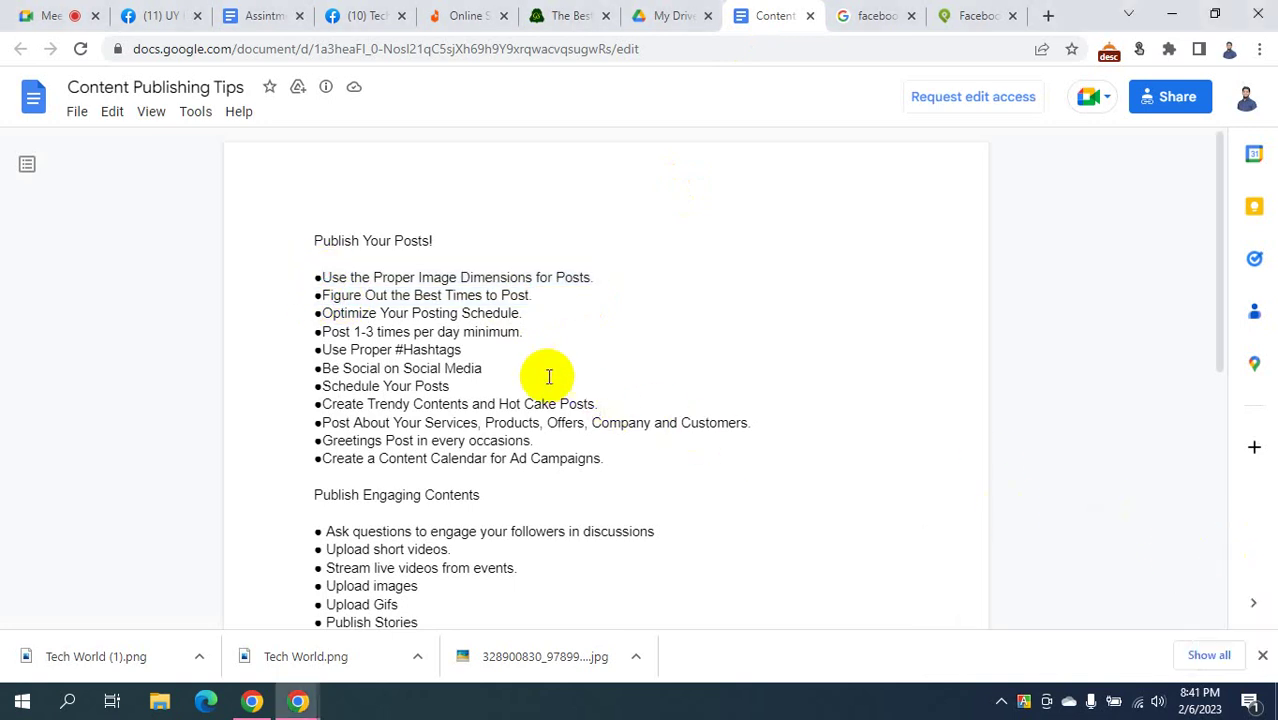
left_click_drag(526, 333, 310, 328)
left_click(398, 325)
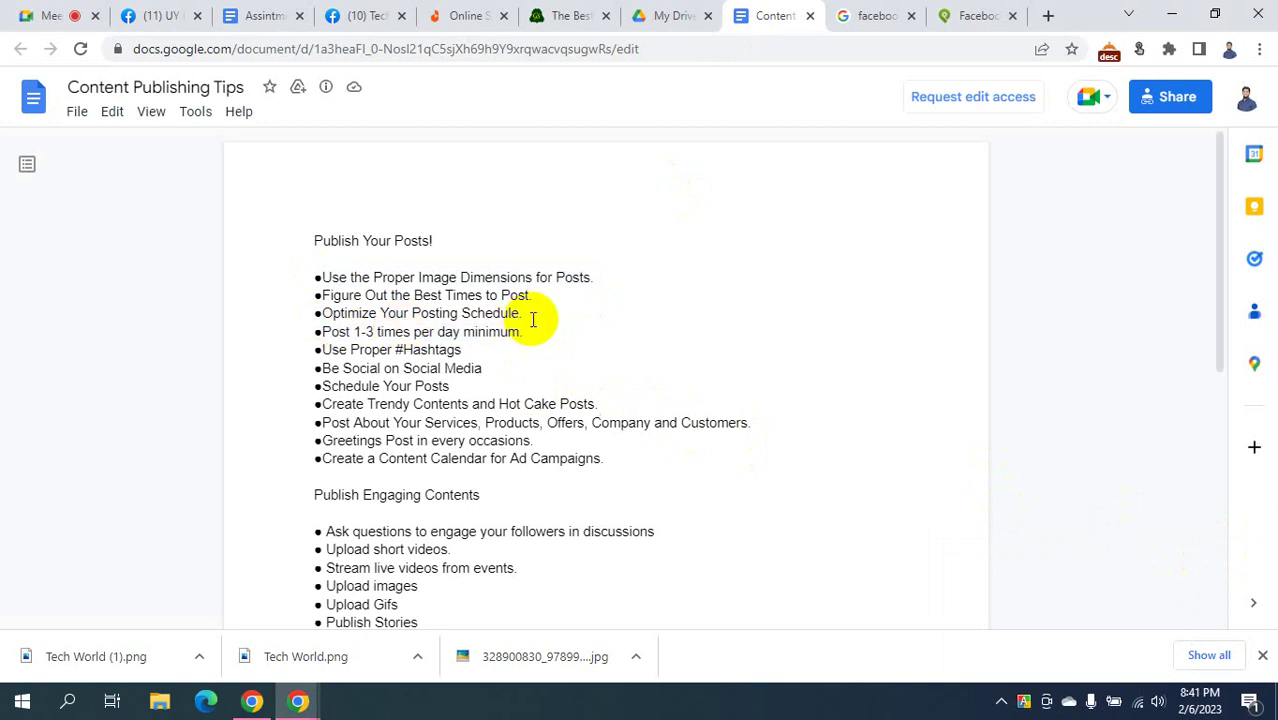
left_click_drag(524, 314, 322, 312)
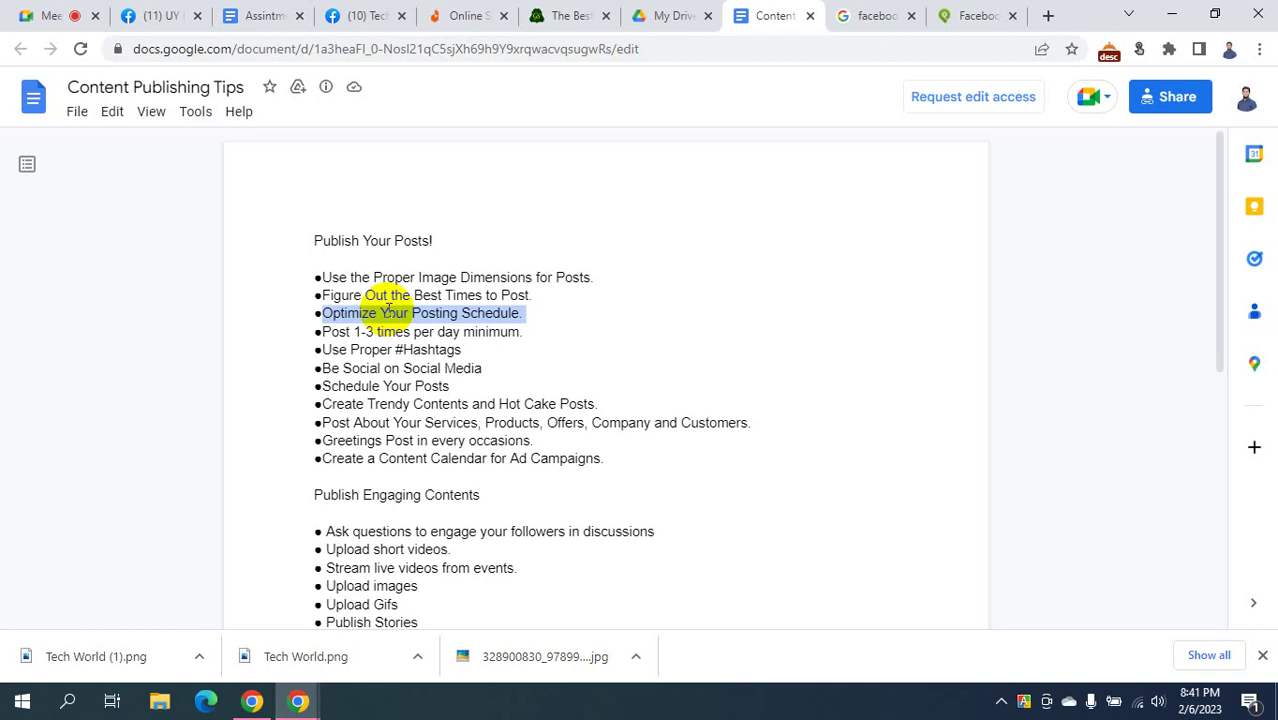
left_click(472, 322)
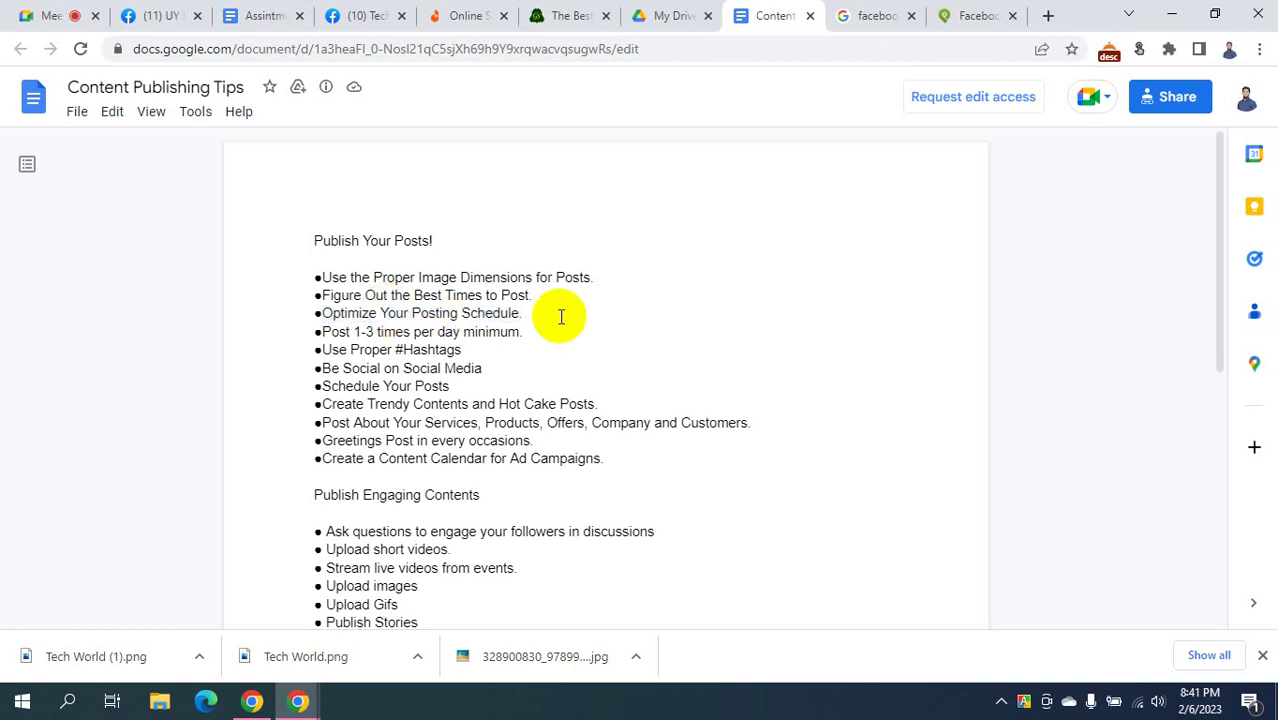
left_click_drag(556, 314, 318, 313)
left_click(470, 312)
left_click_drag(462, 313, 522, 310)
left_click(548, 314)
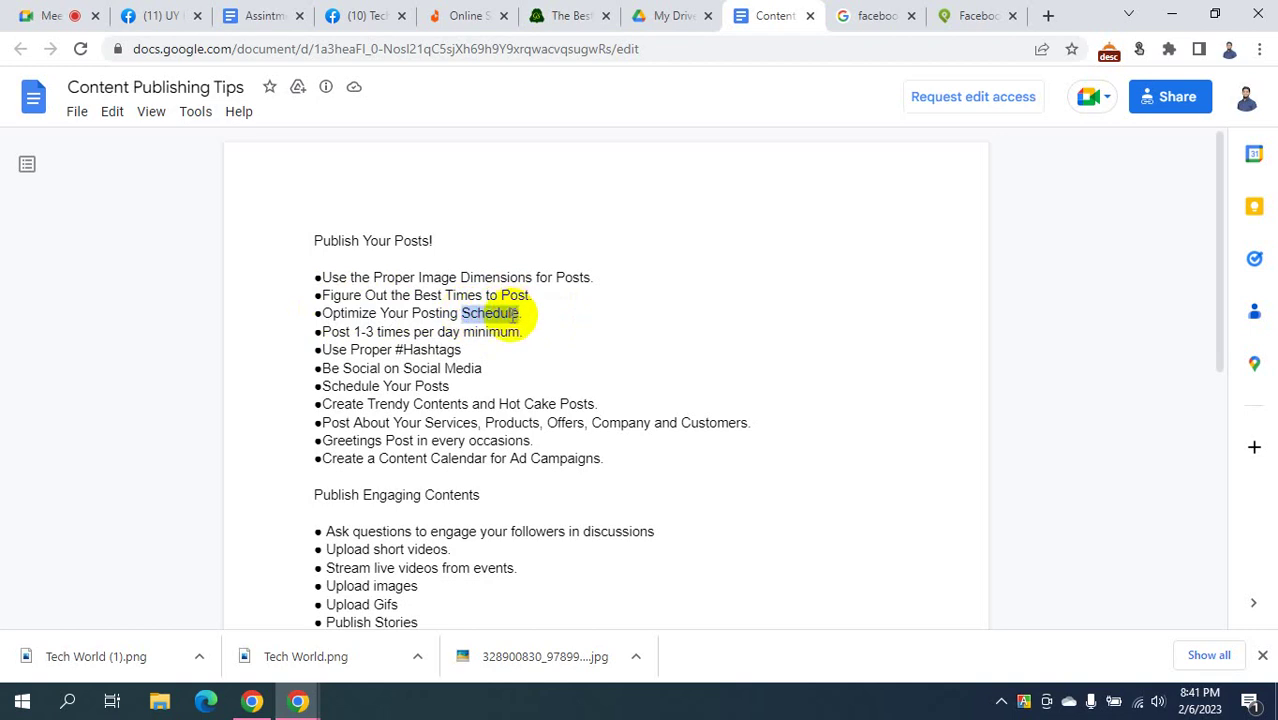
left_click(533, 321)
left_click_drag(509, 314, 333, 314)
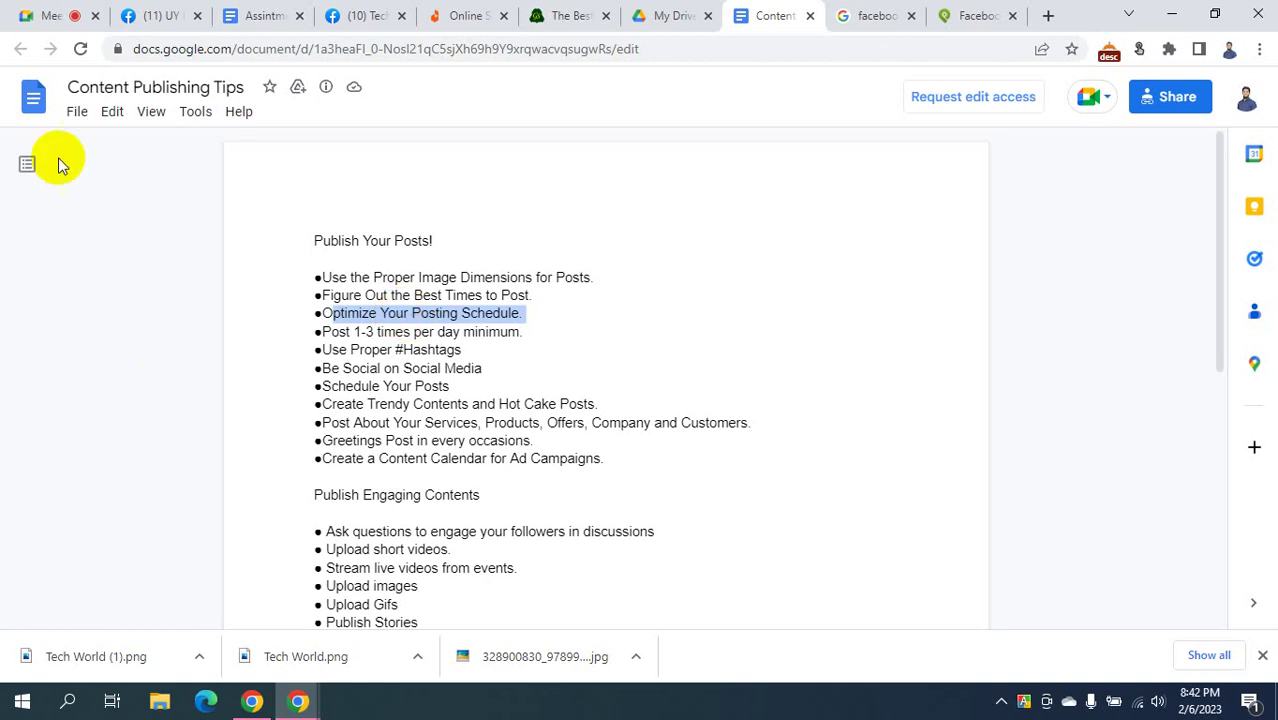
left_click(368, 15)
scroll(845, 317, "down", 4)
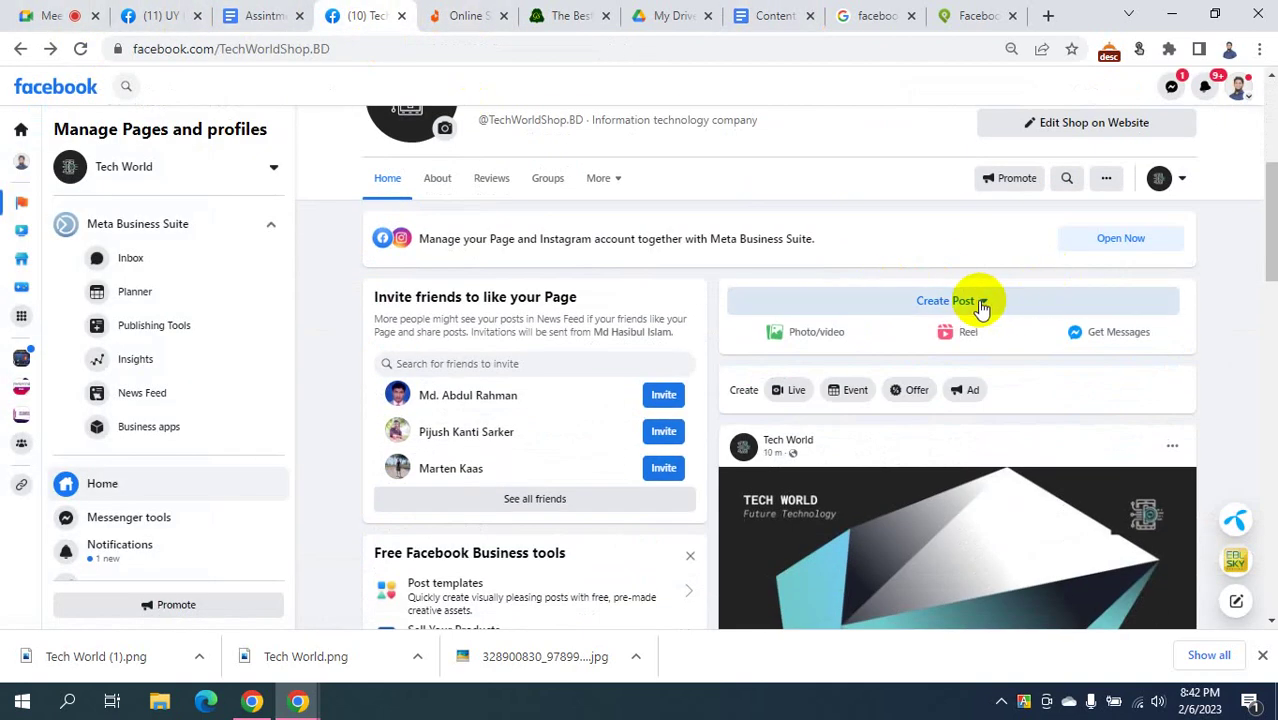
- Choose Create Post > In Facebook for Tech World and open Meta Business Suite's Planner
left_click(965, 300)
scroll(952, 305, "down", 1)
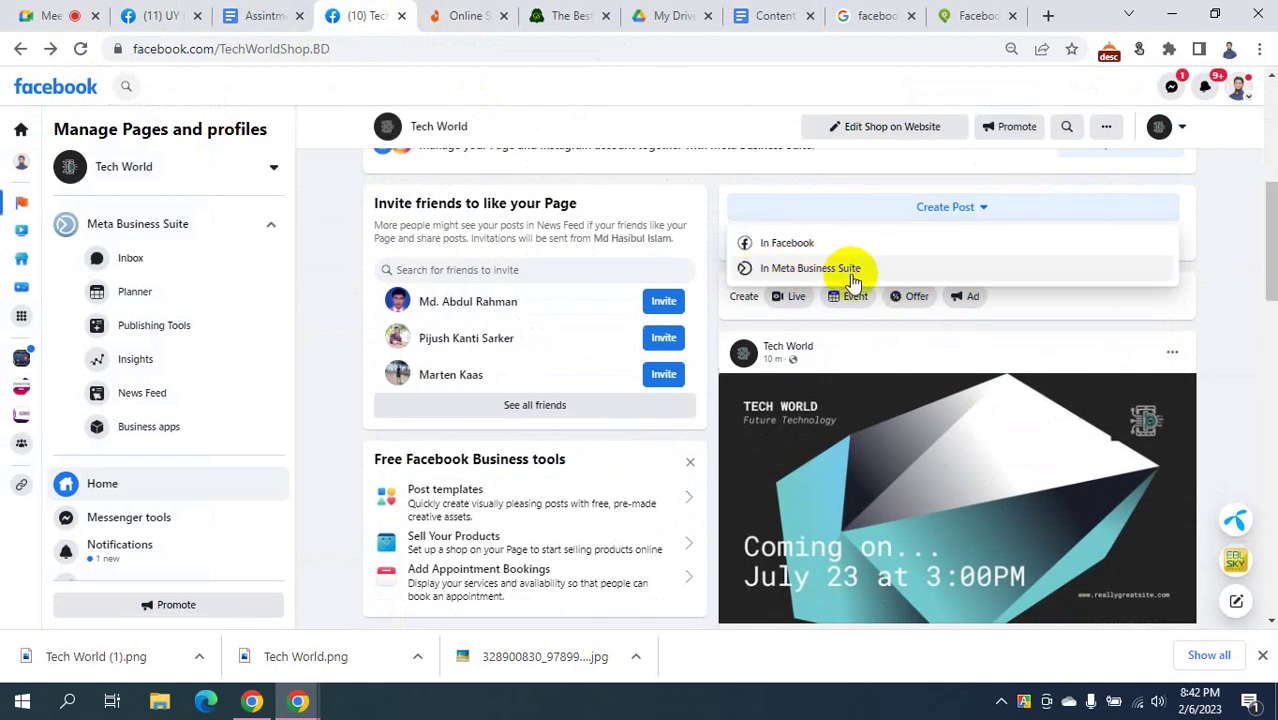
left_click(776, 243)
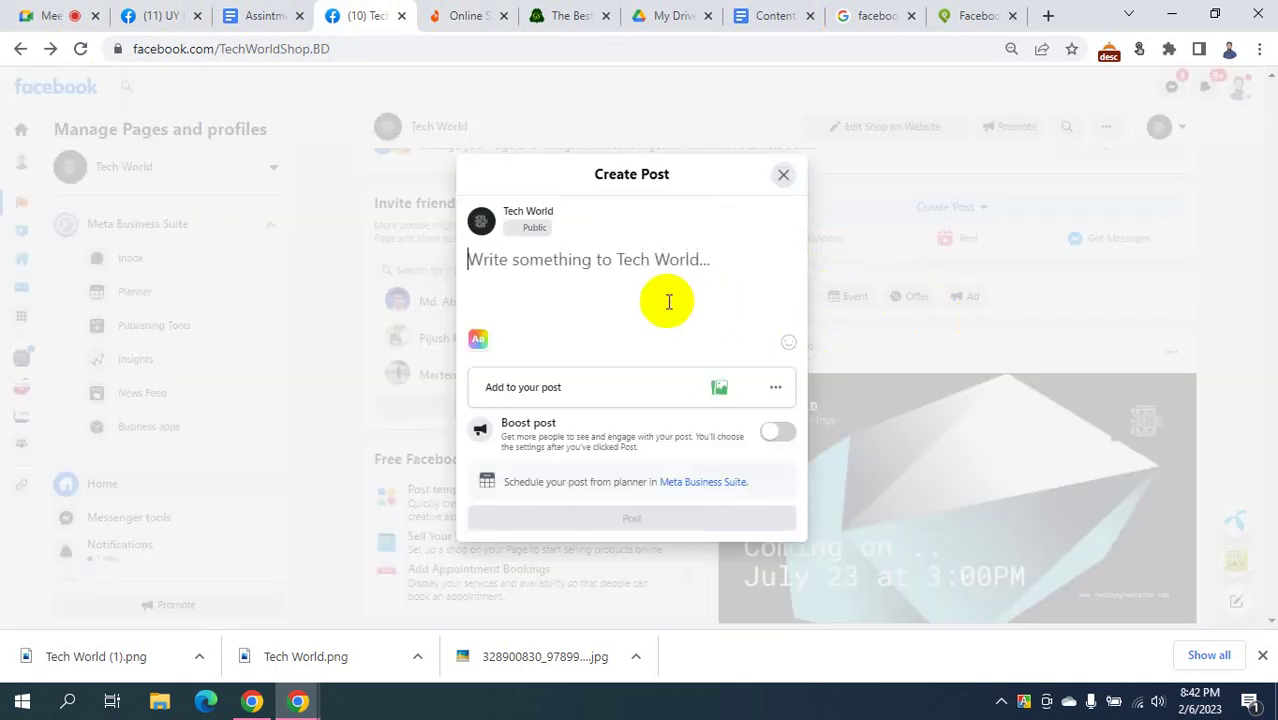
left_click(694, 484)
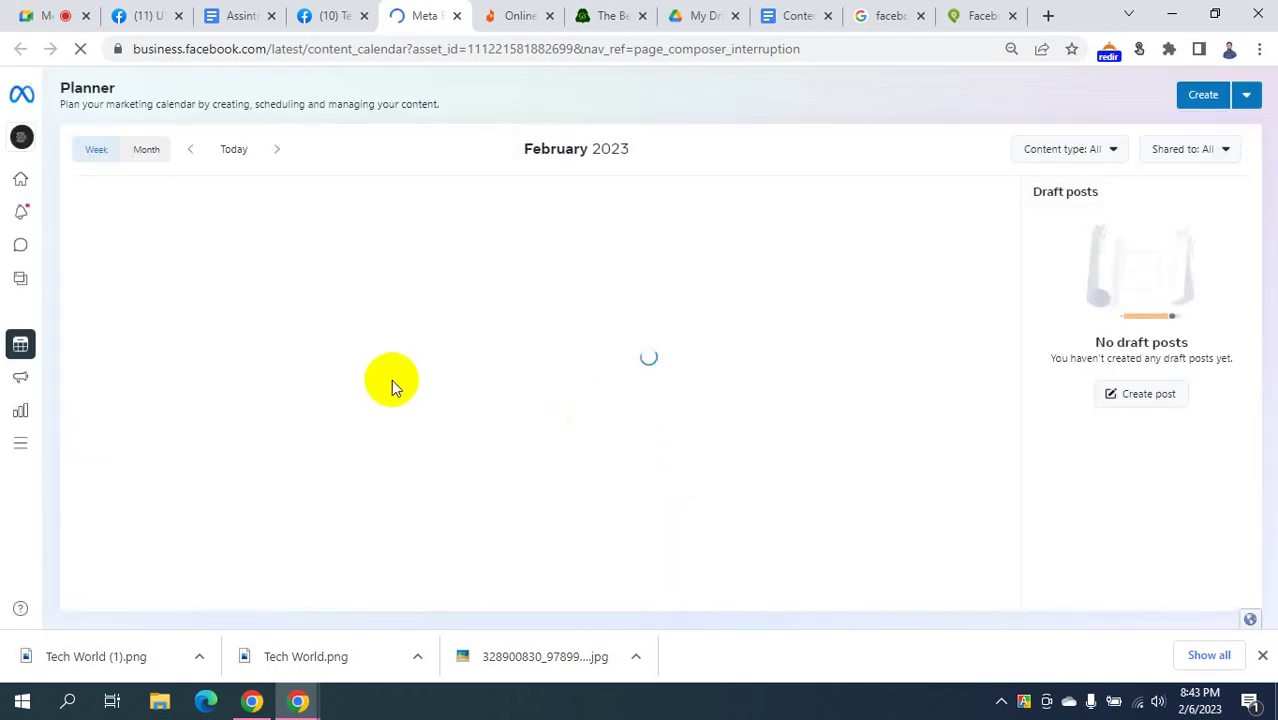
- Create a new Tech World post with the text 'asgaesgs' in the composer
left_click(1200, 92)
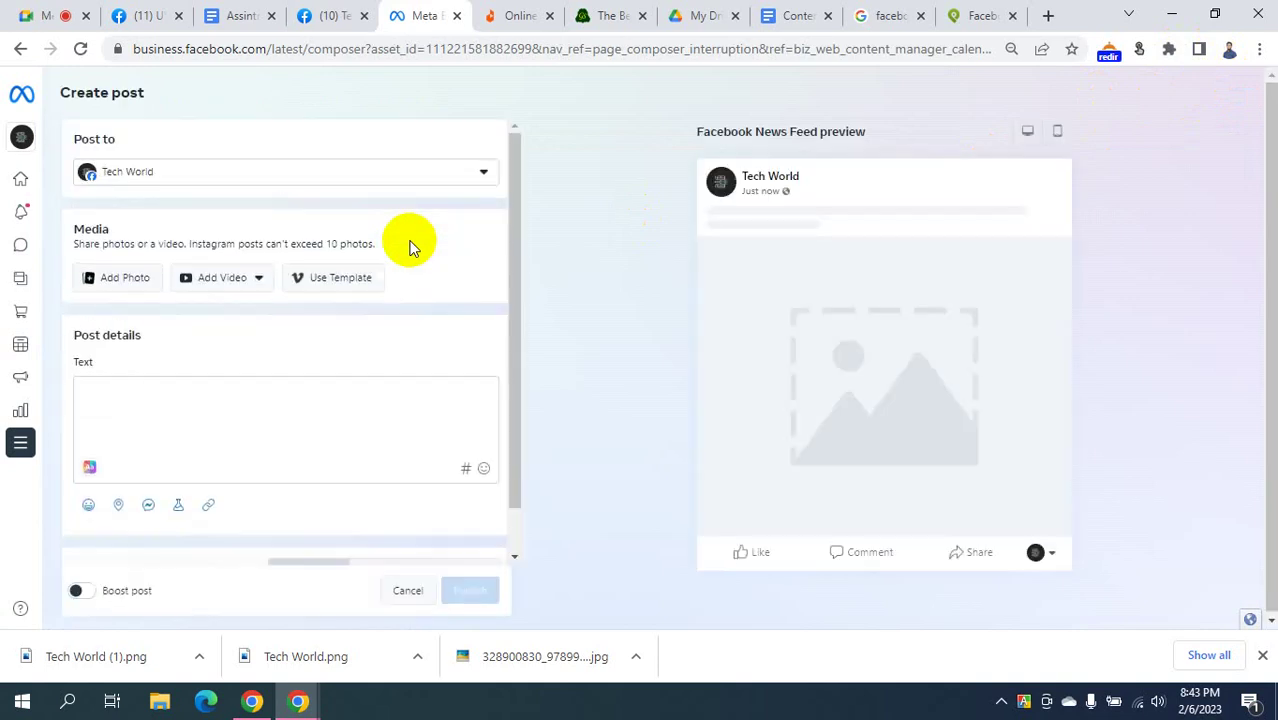
scroll(410, 245, "down", 1)
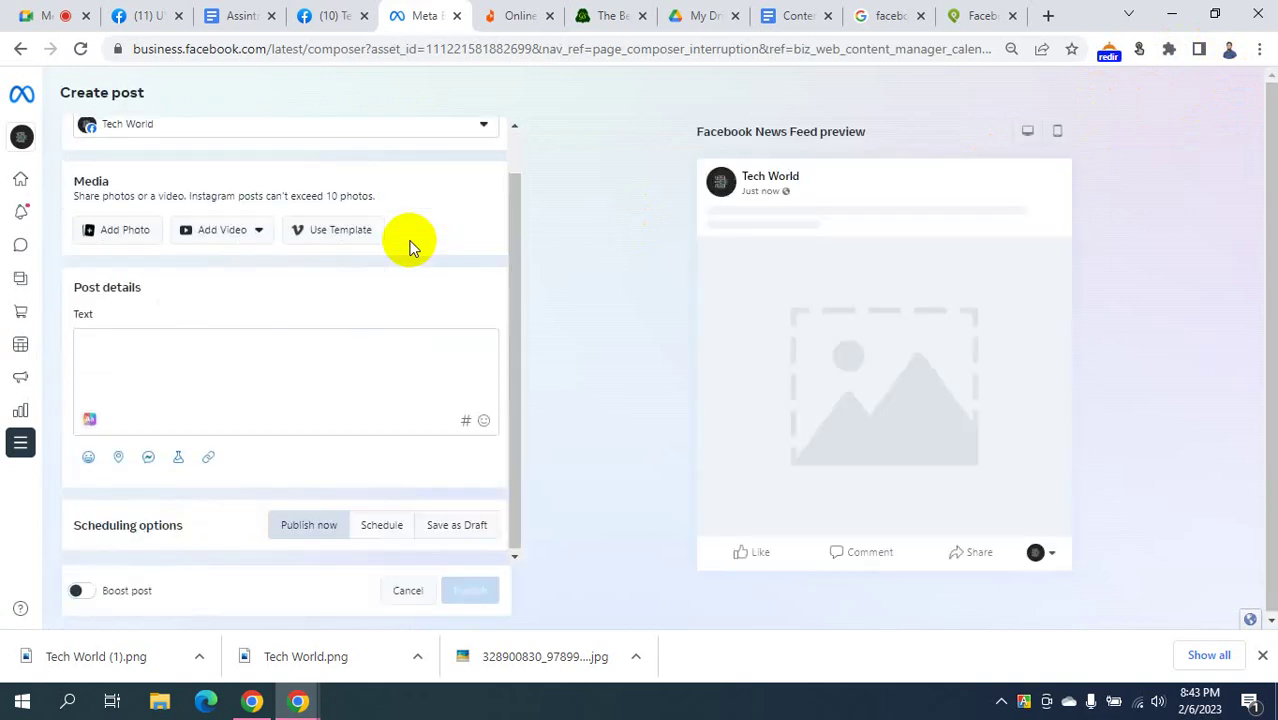
scroll(410, 245, "up", 1)
left_click(157, 386)
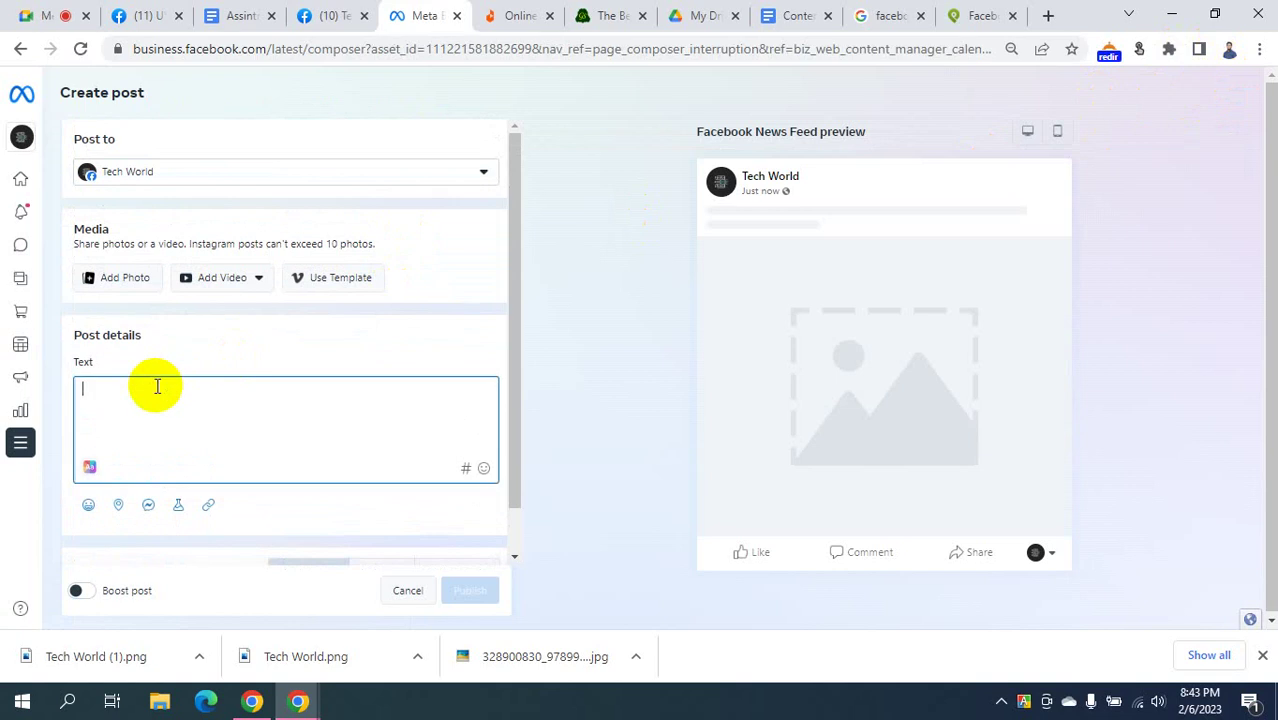
type("asgaesgs")
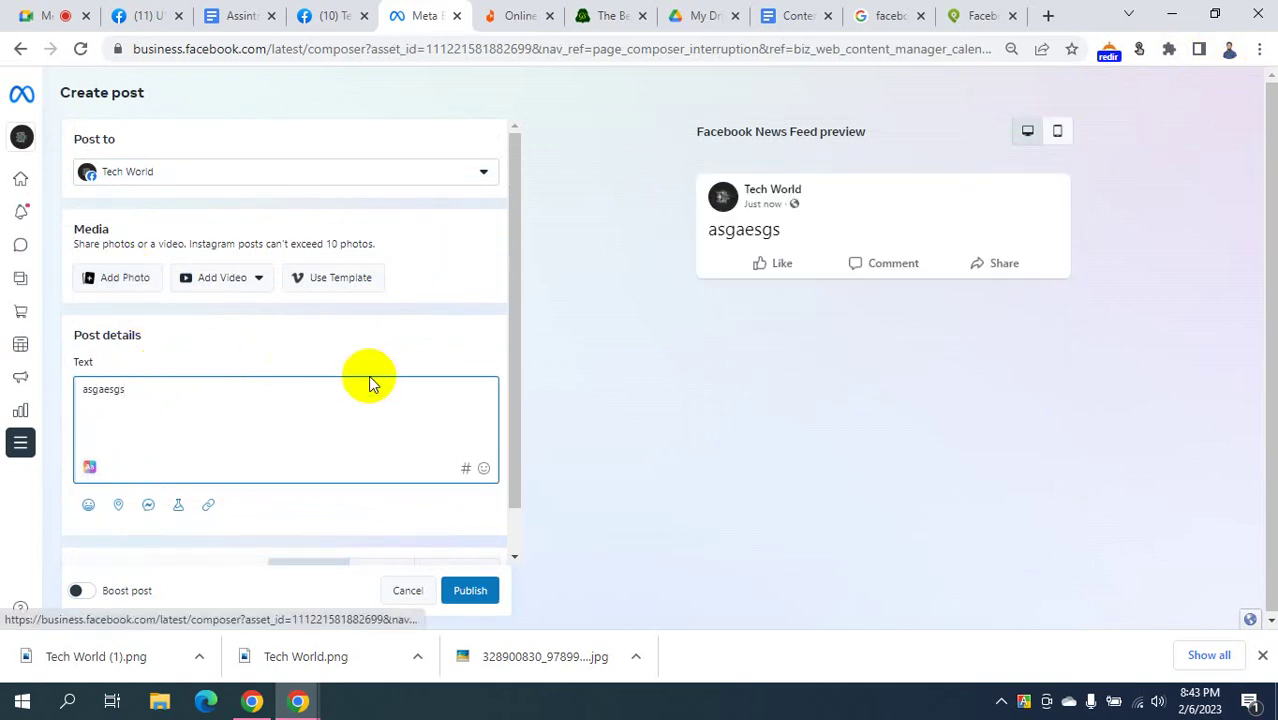
scroll(400, 380, "down", 1)
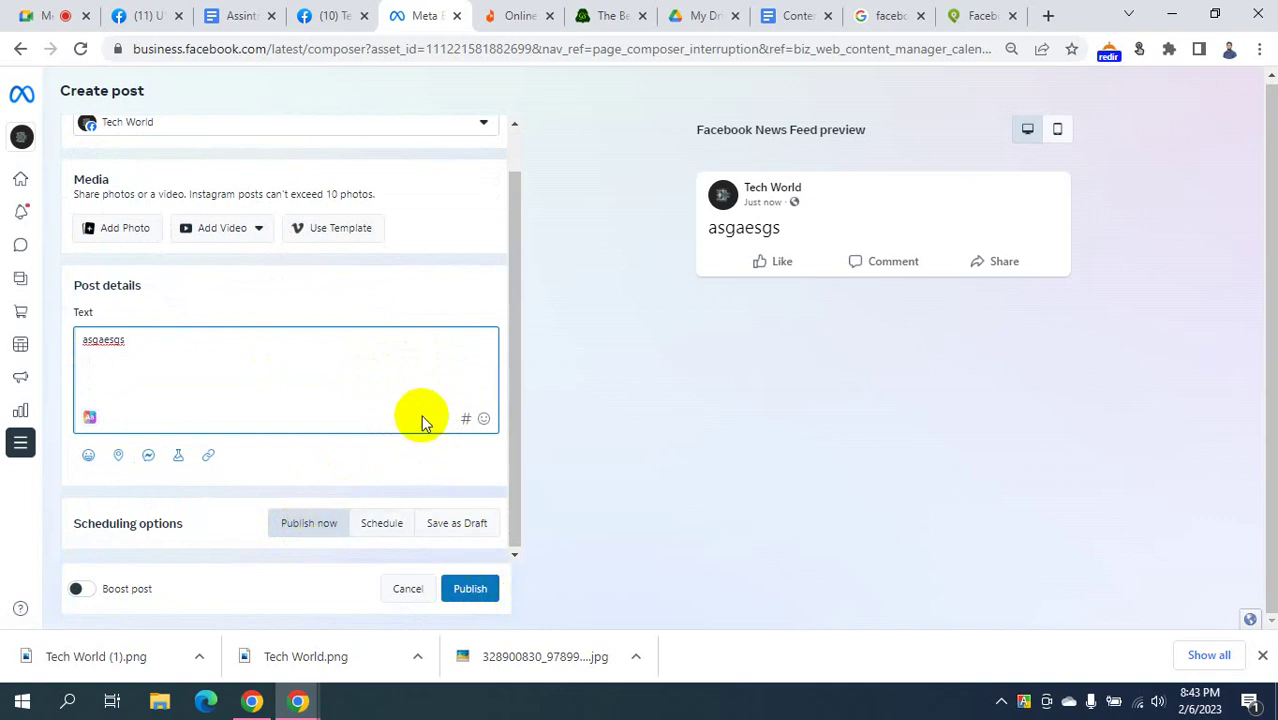
- Switch the post to scheduled and set its date to 21 February 2023
left_click(376, 522)
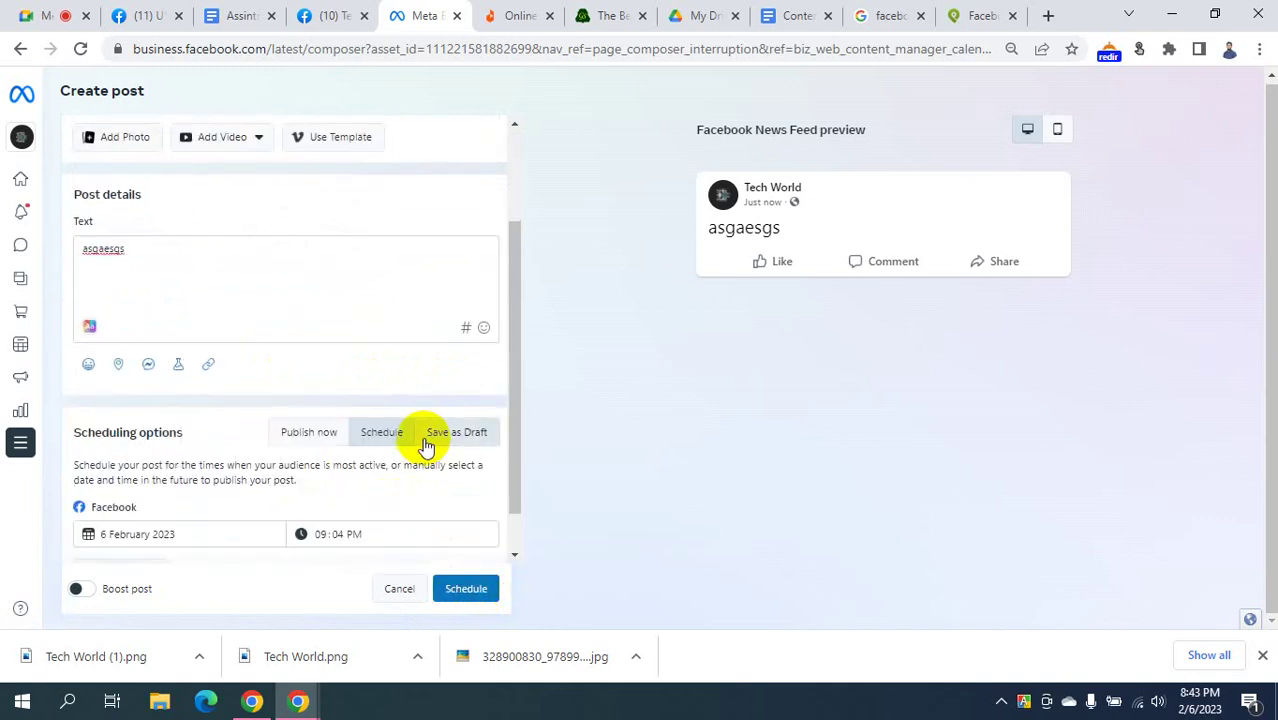
left_click(145, 483)
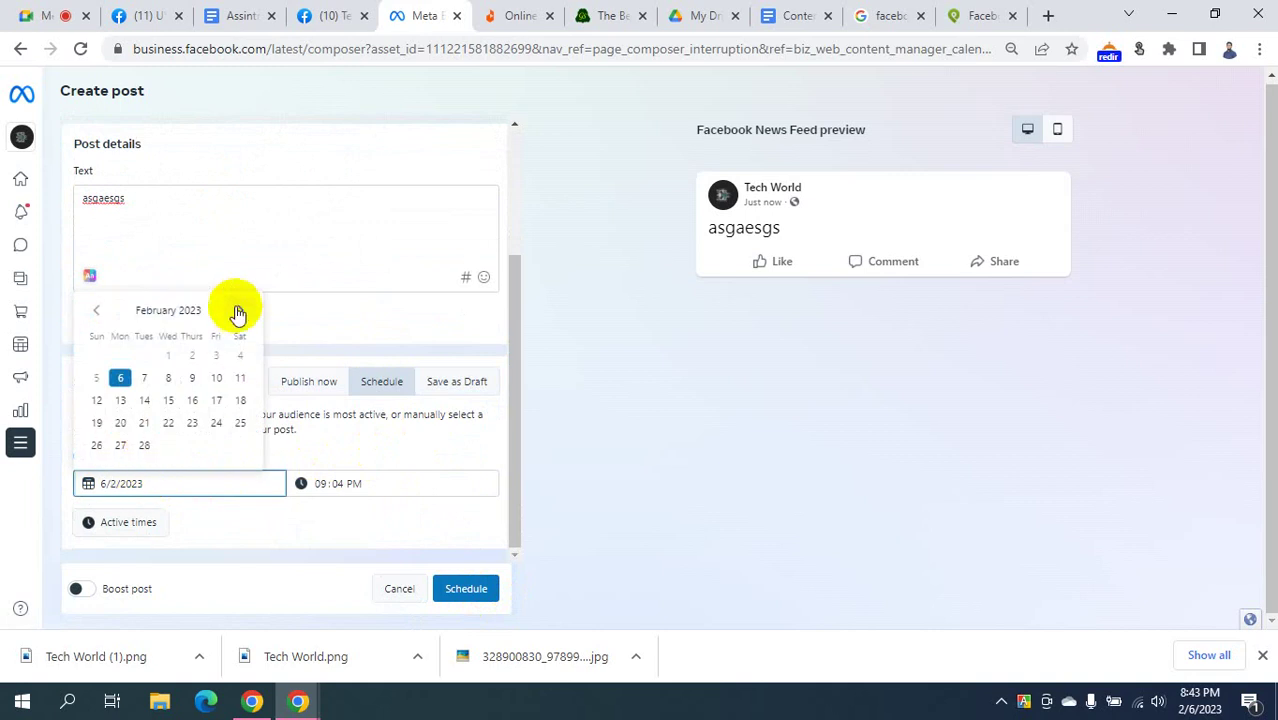
left_click(237, 313)
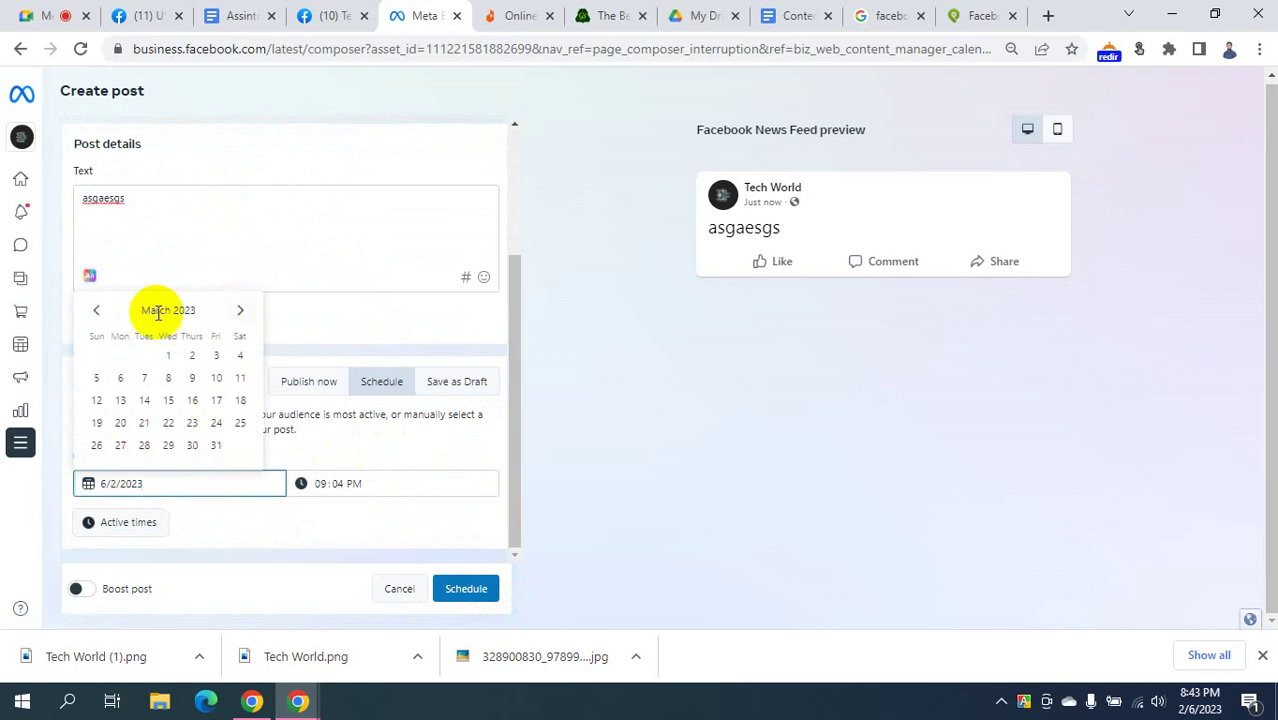
left_click(243, 313)
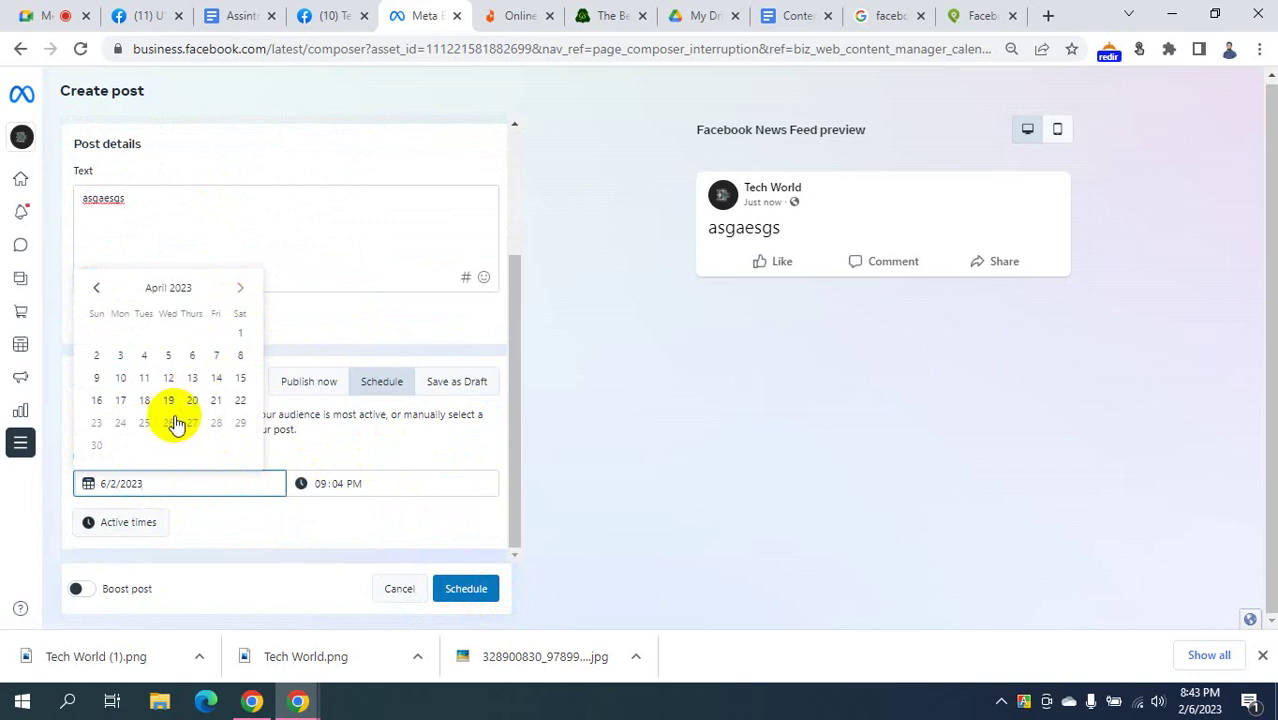
left_click(96, 289)
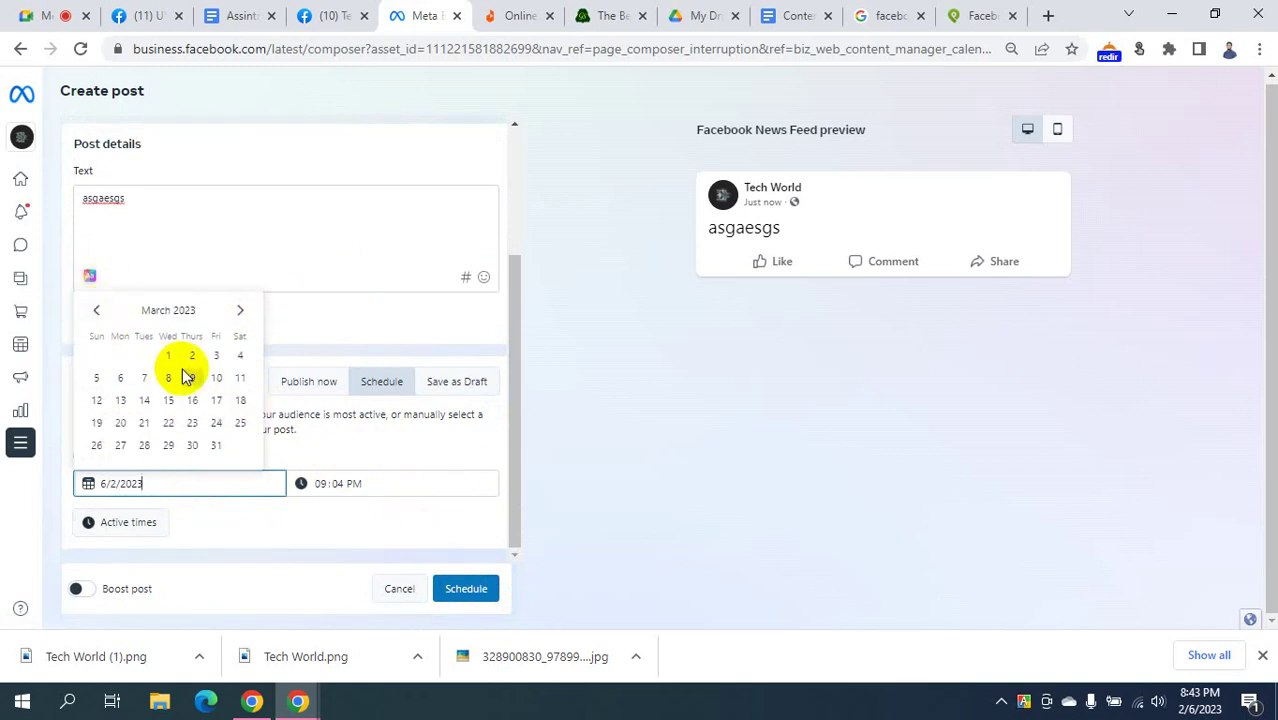
left_click(96, 310)
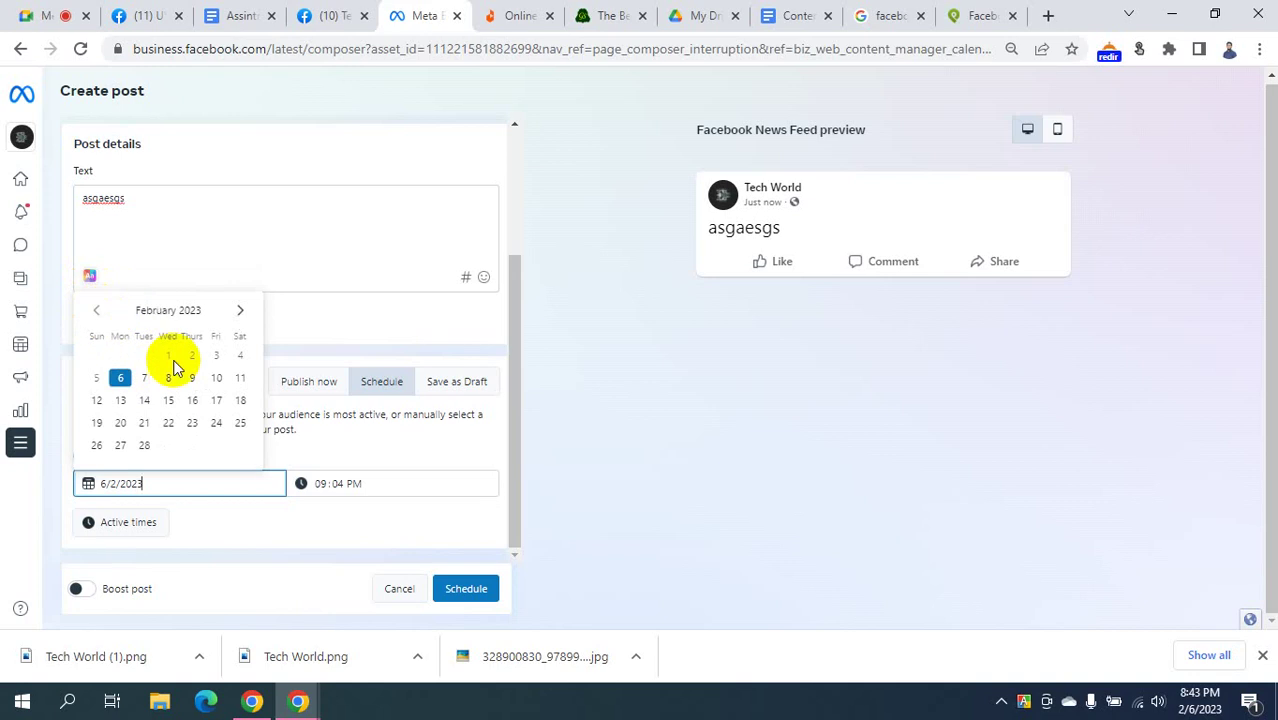
left_click(144, 422)
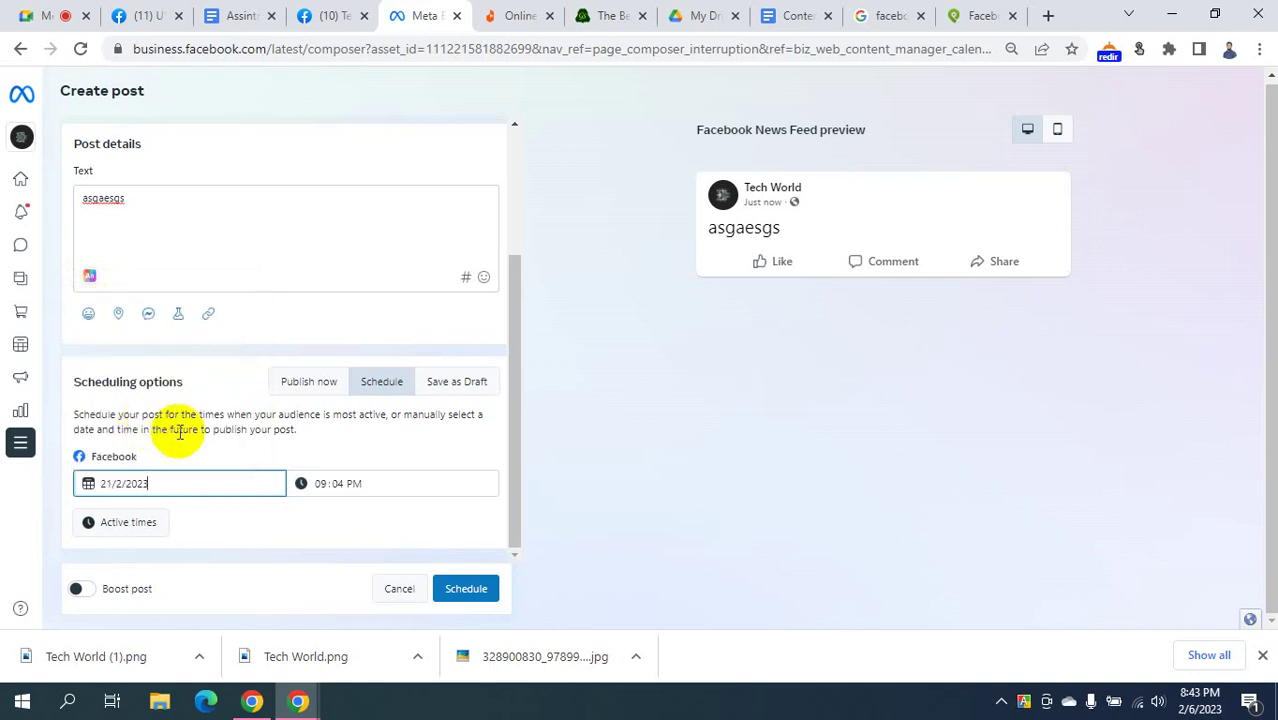
- Set the scheduled publish time to 12:00 AM
left_click(326, 482)
left_click(357, 481)
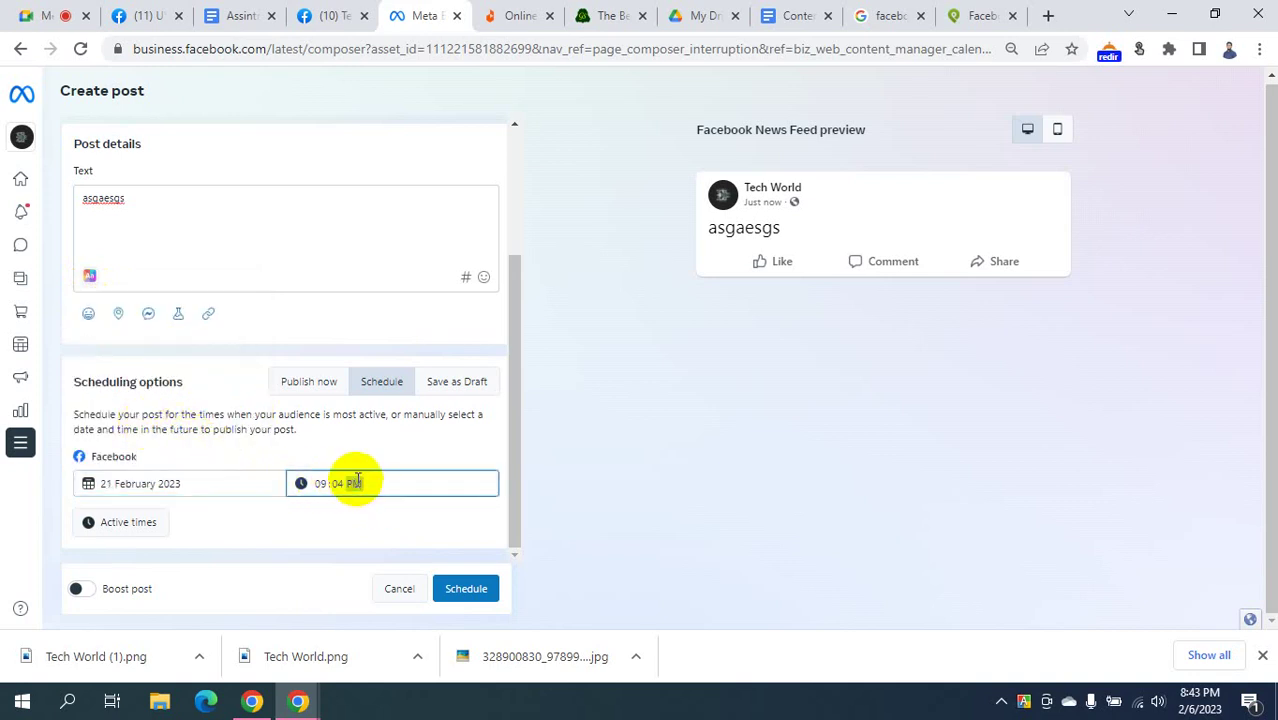
left_click(322, 483)
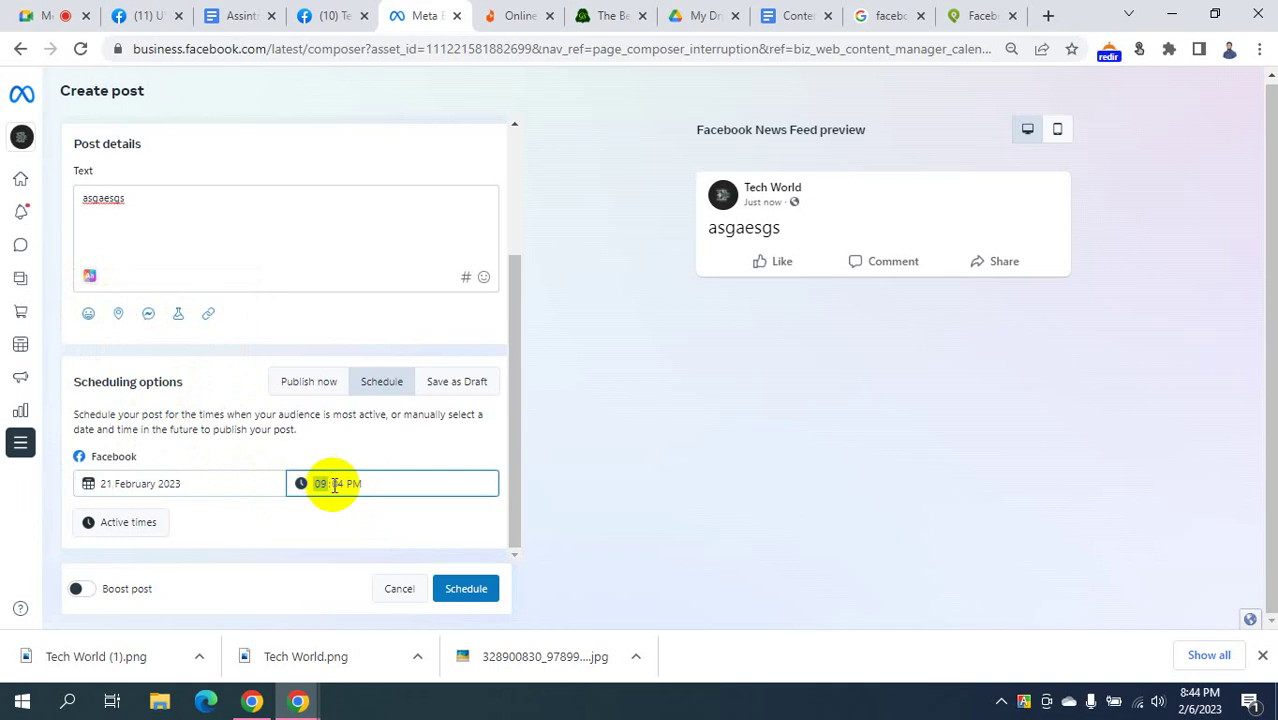
type("0")
left_click(340, 485)
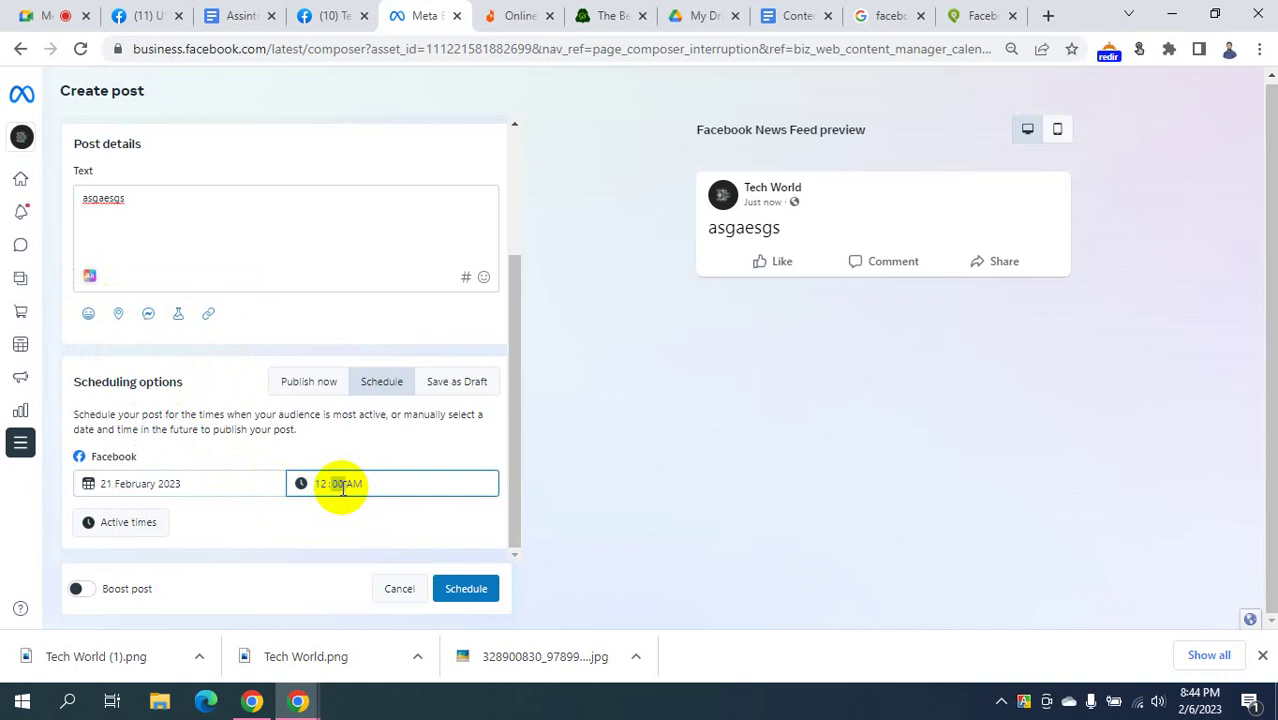
left_click(405, 483)
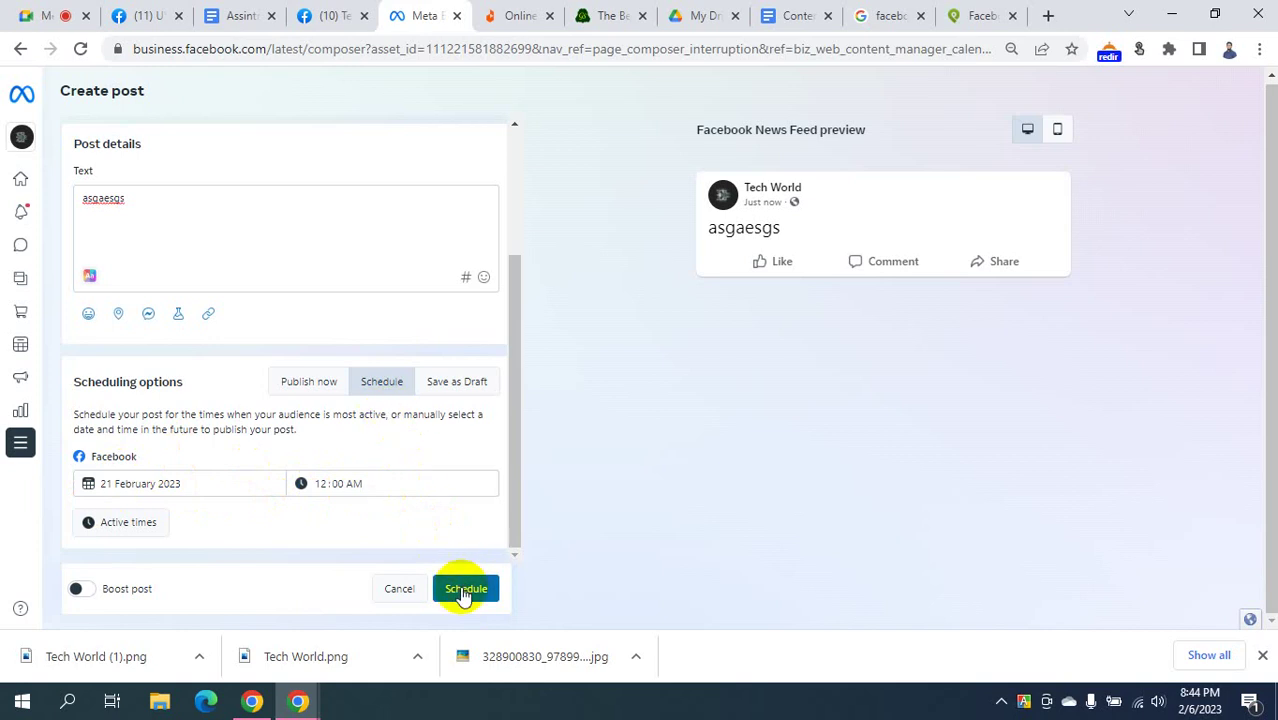
scroll(413, 426, "up", 2)
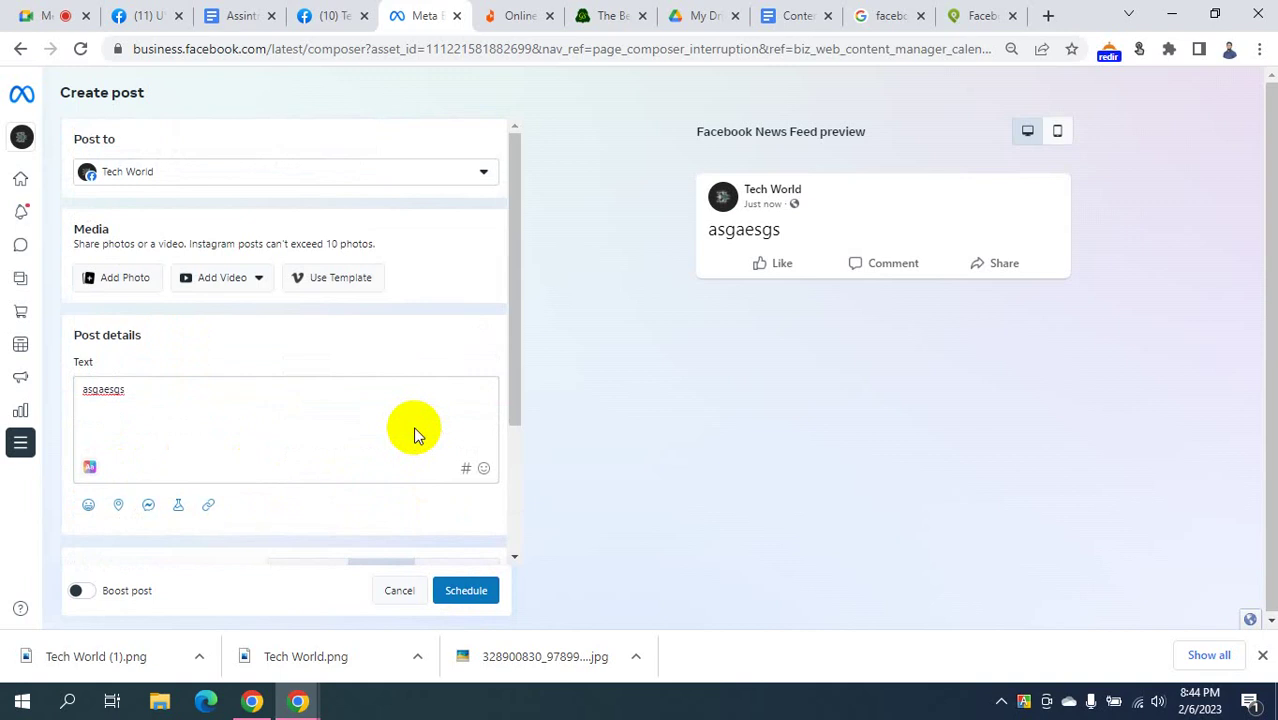
scroll(328, 383, "down", 2)
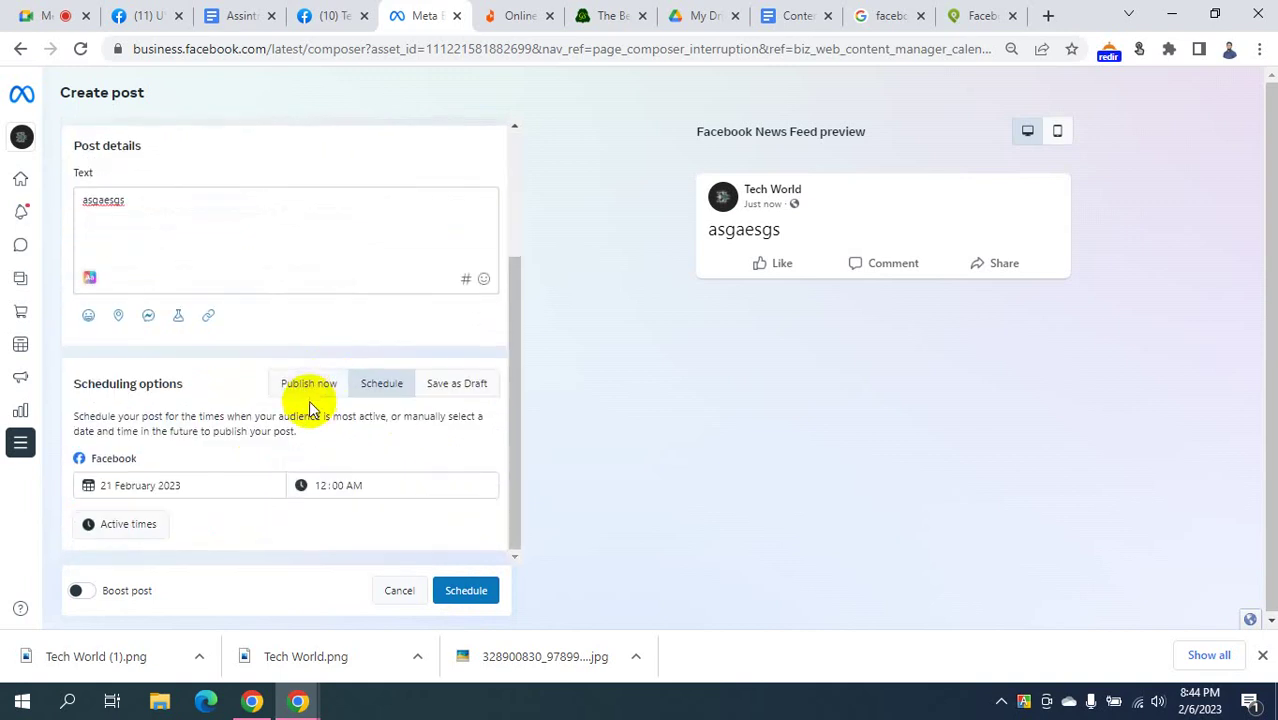
scroll(285, 377, "up", 3)
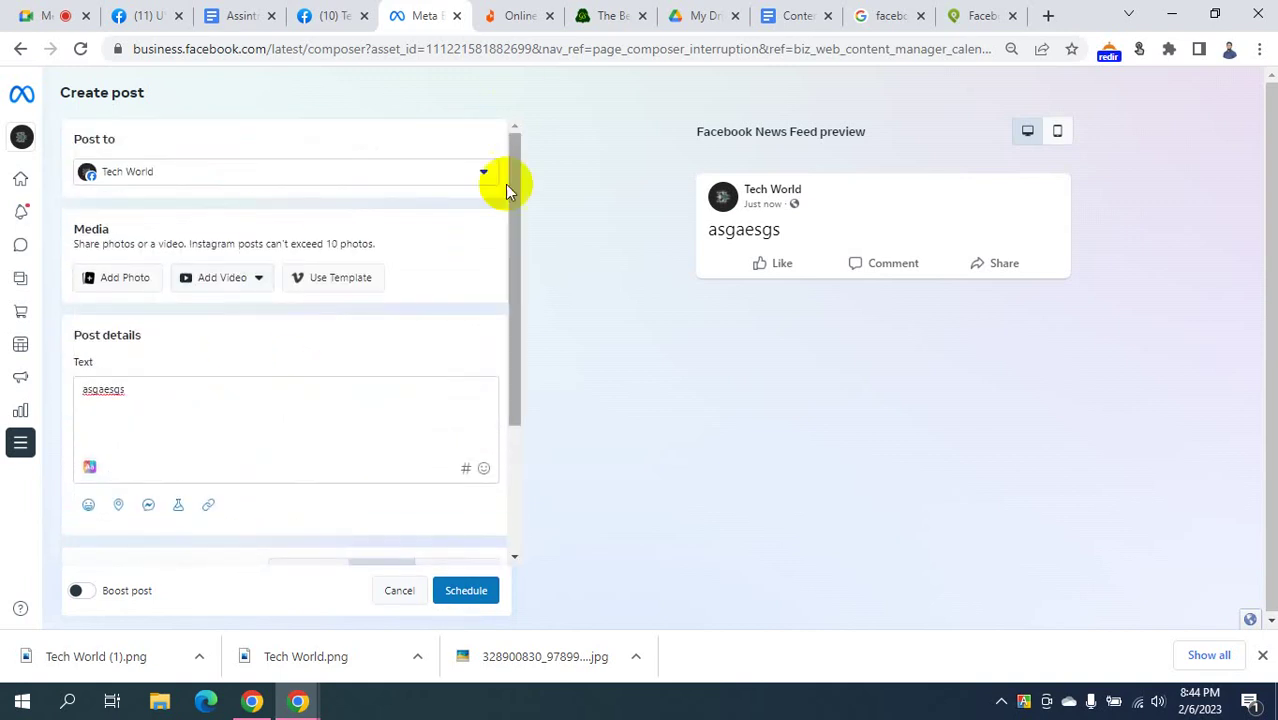
scroll(255, 318, "down", 2)
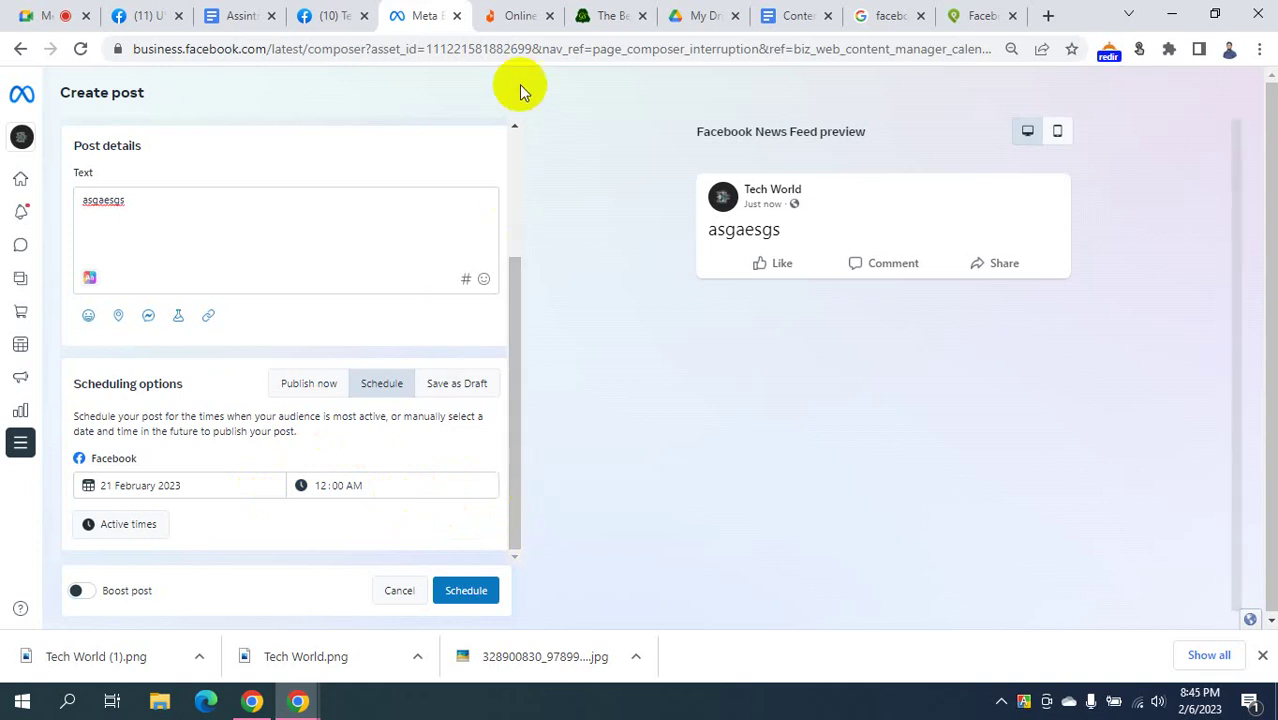
- Go to the Content Publishing Tips document and highlight 'Post 1-3 times per day minimum.'
left_click(224, 12)
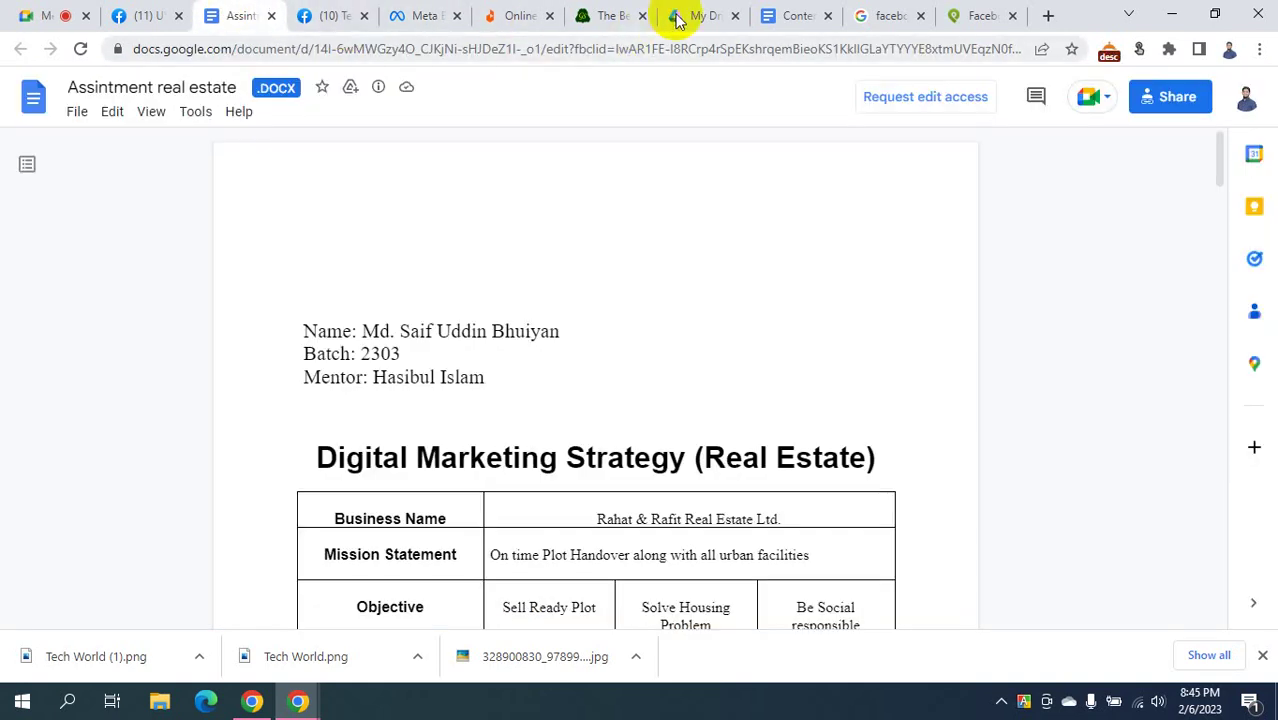
left_click(785, 16)
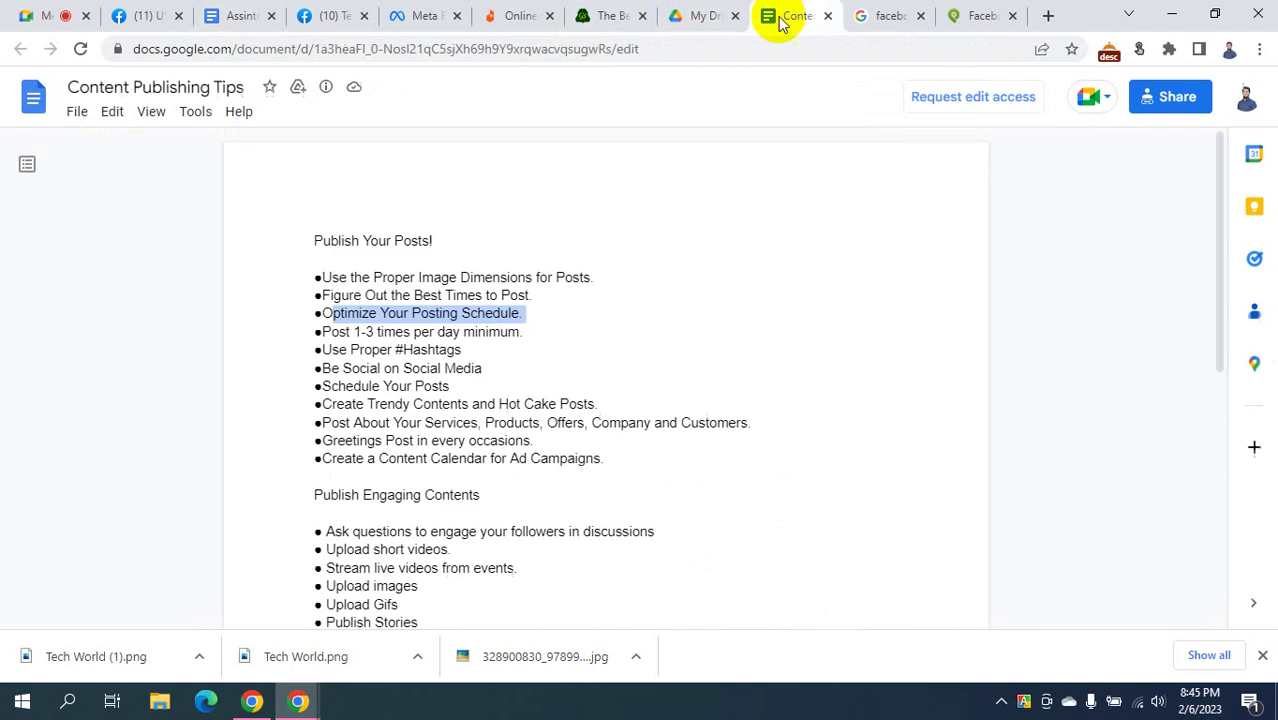
left_click(520, 331)
left_click_drag(526, 331, 275, 330)
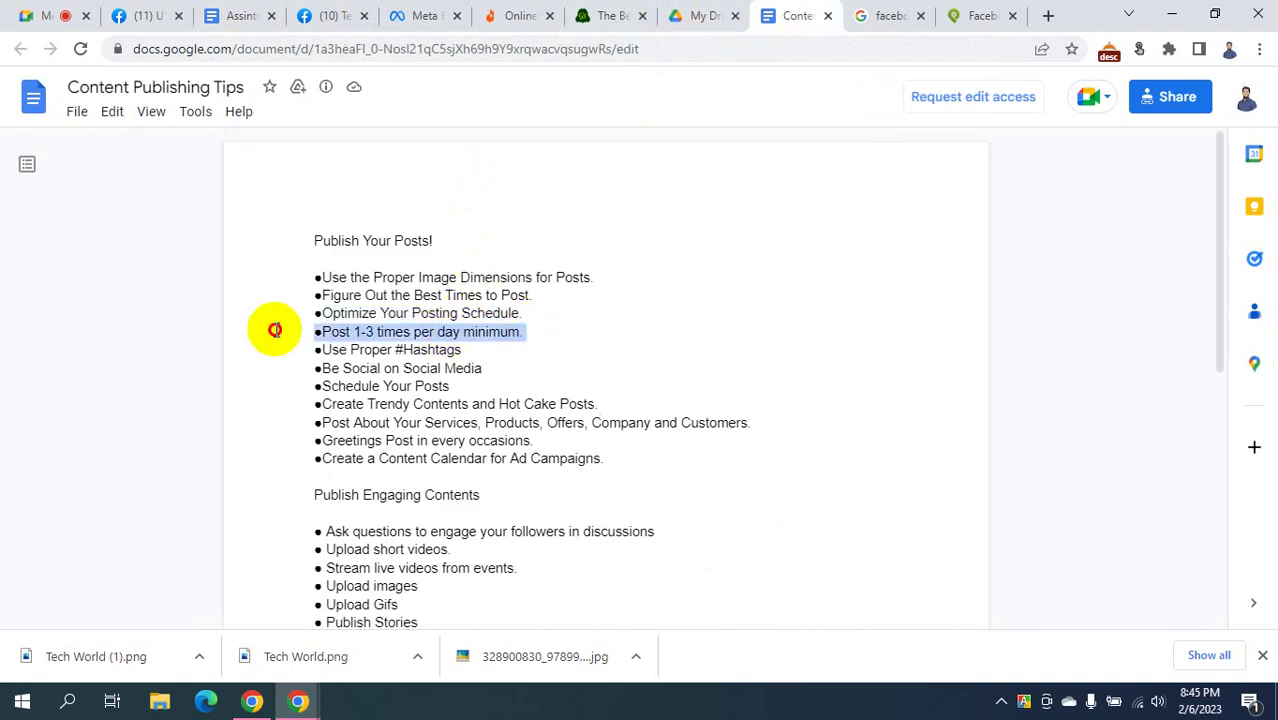
left_click(354, 331)
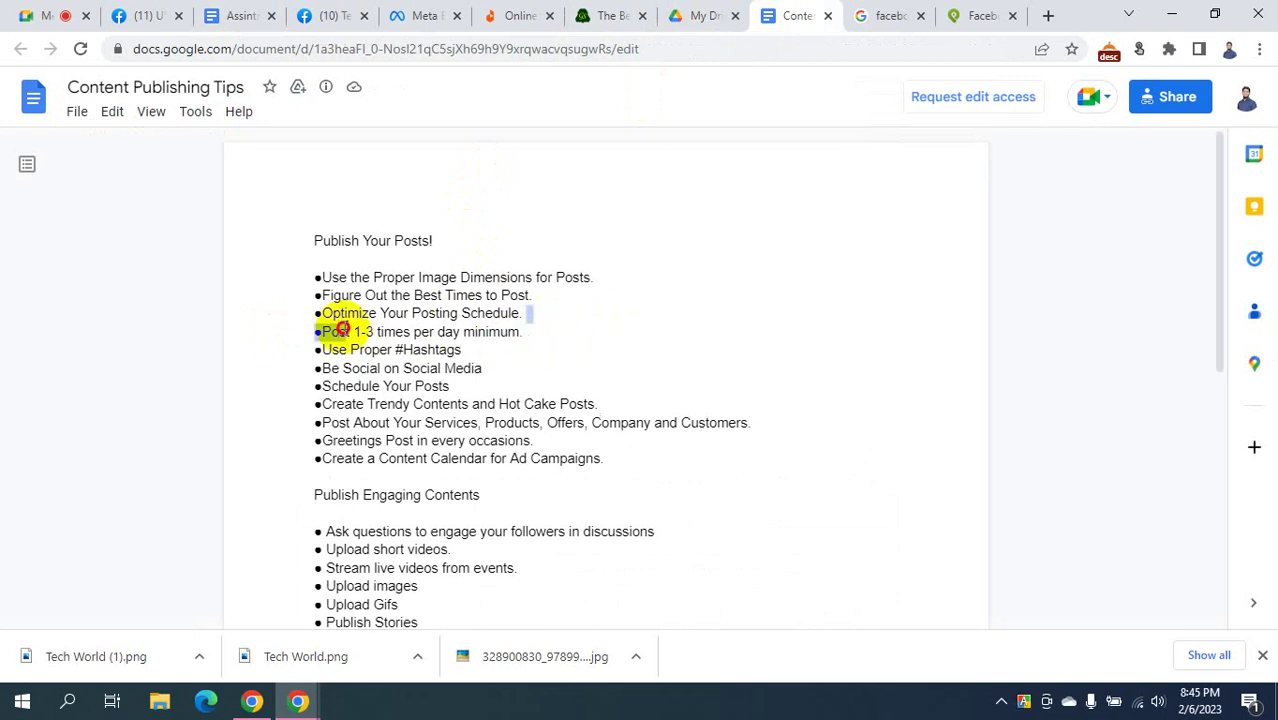
left_click_drag(525, 331, 320, 334)
- Pass through the Assintment document tab back to the Google Meet call
left_click(225, 14)
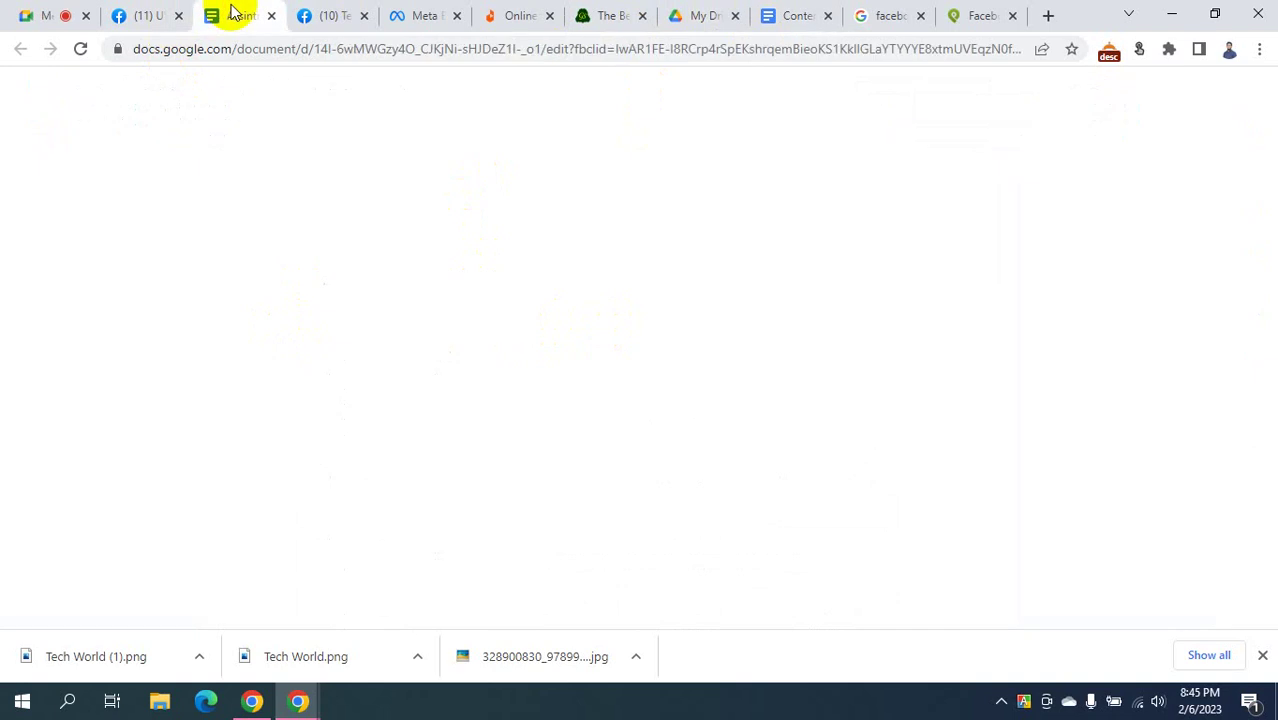
left_click(40, 12)
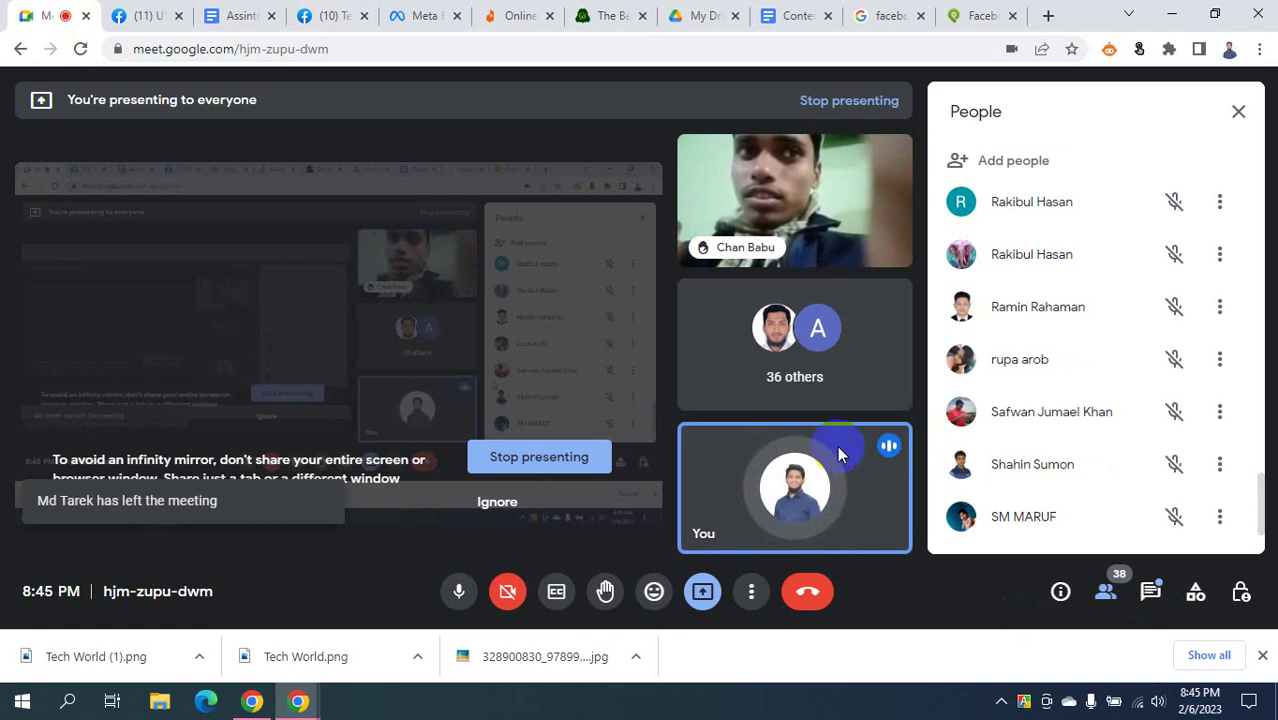
- Return from the Meet call to the Content Publishing Tips document
left_click(798, 15)
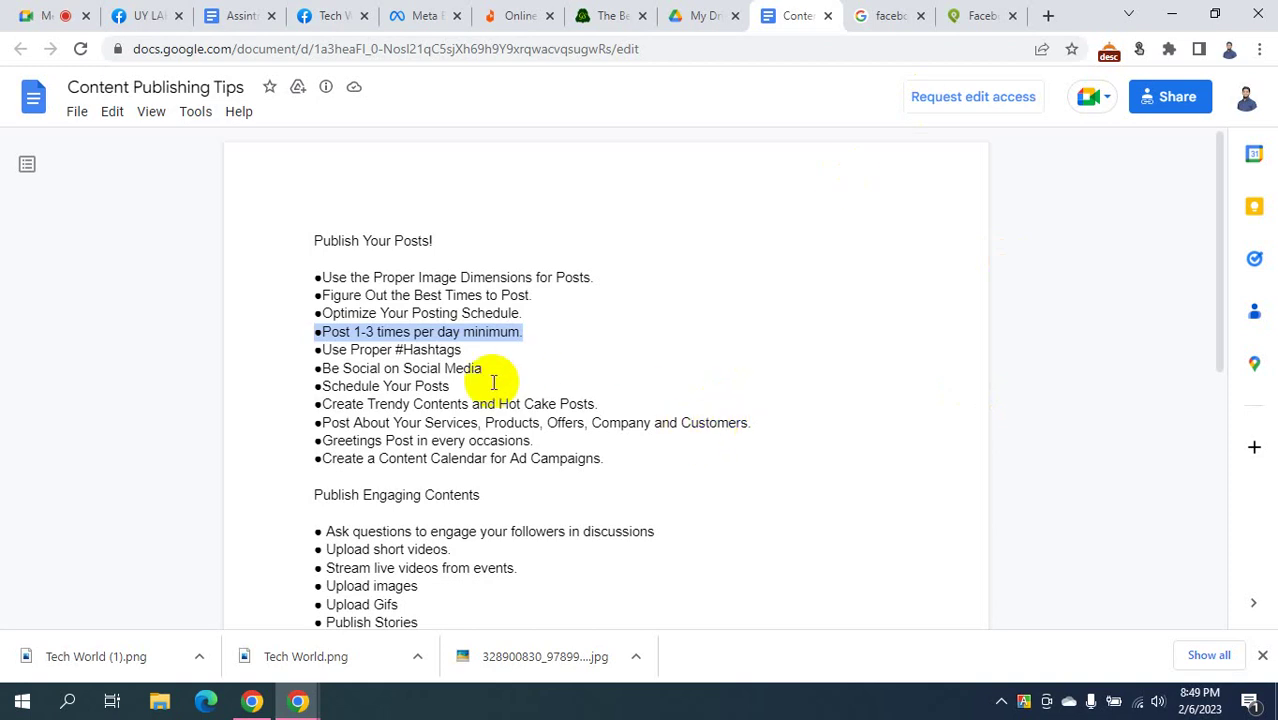
- Re-highlight the 'Post 1-3 times per day minimum.' tip, briefly checking the Meet call
left_click(551, 337)
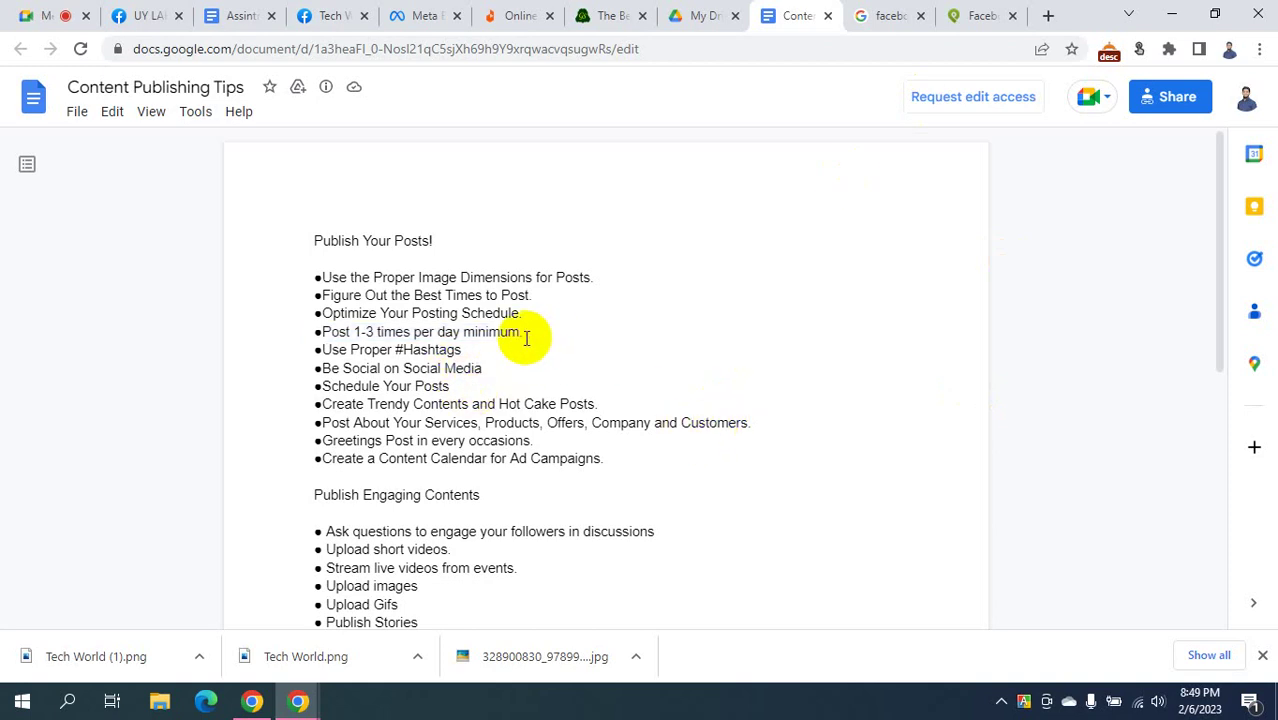
left_click_drag(522, 333, 322, 332)
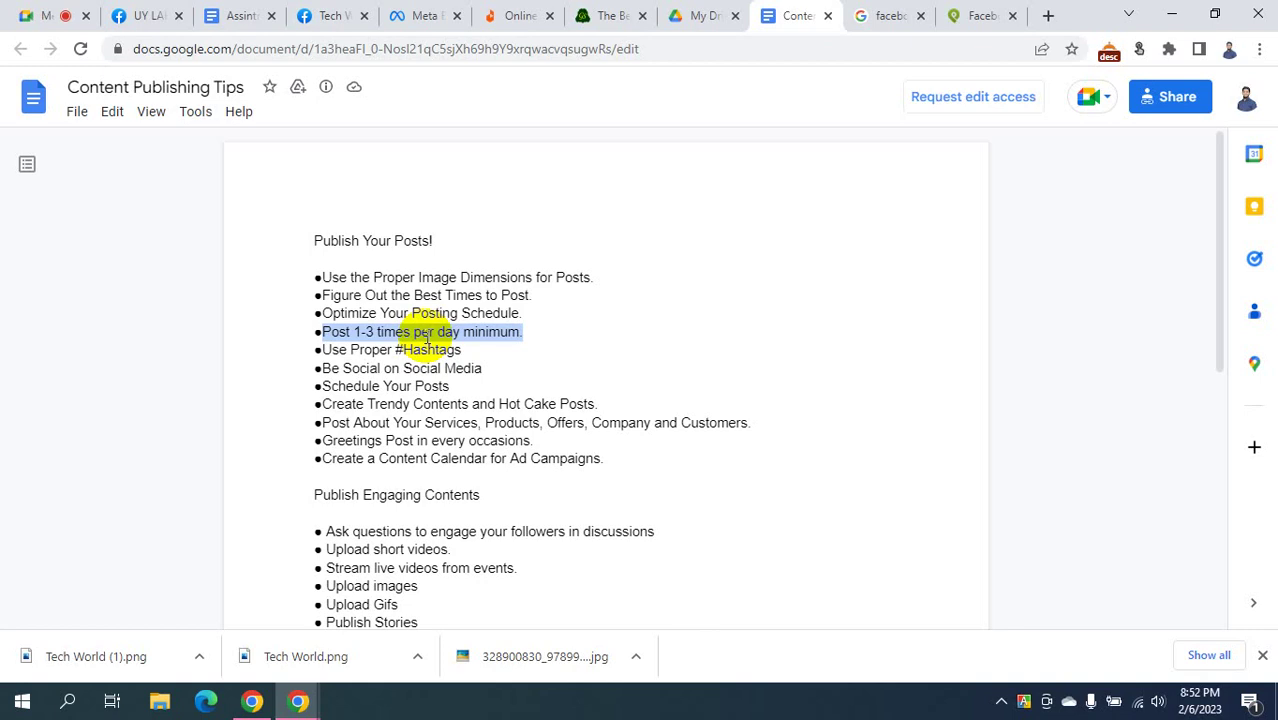
left_click(44, 15)
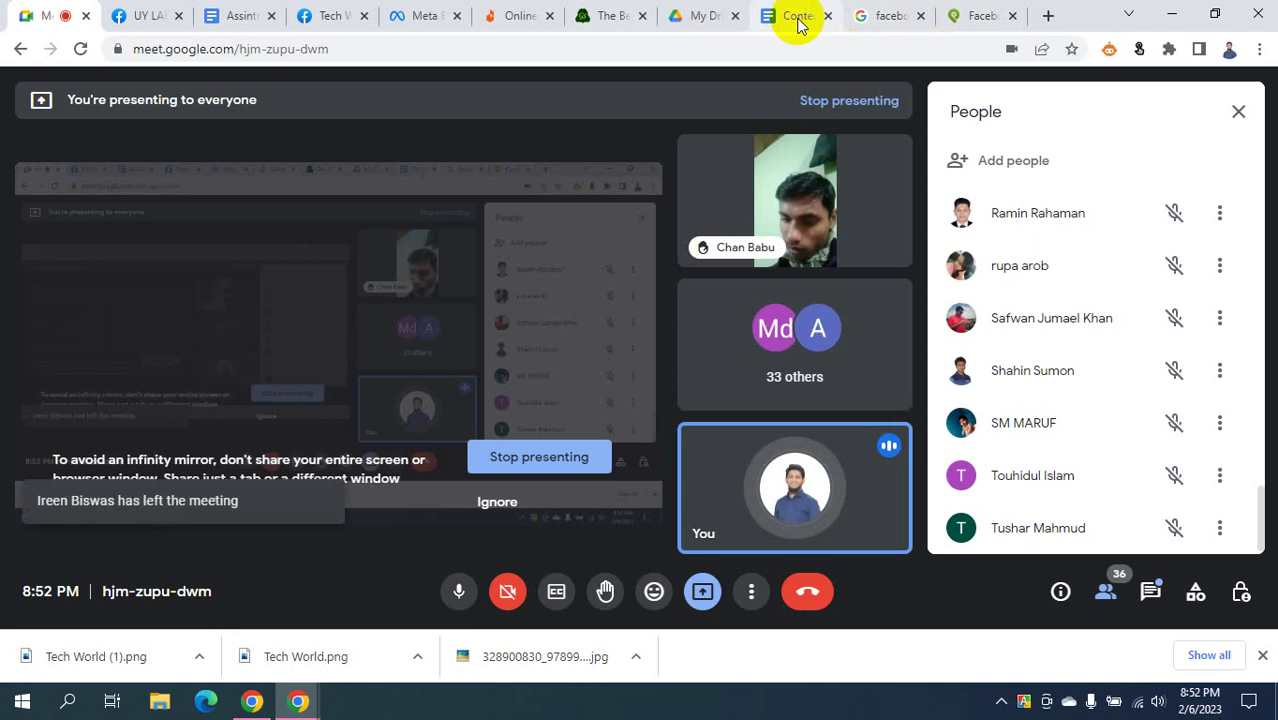
left_click(798, 16)
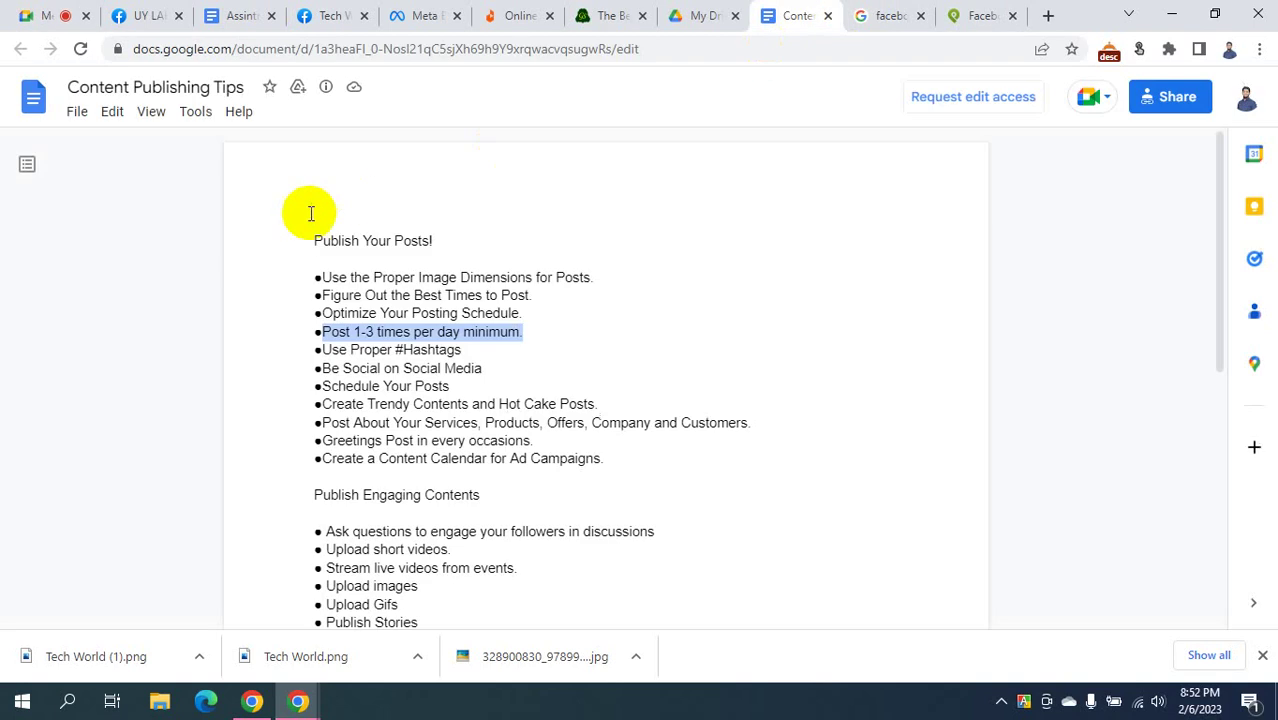
- Copy the Content Publishing Tips share link, then close the empty Tech World post composer
left_click(1177, 100)
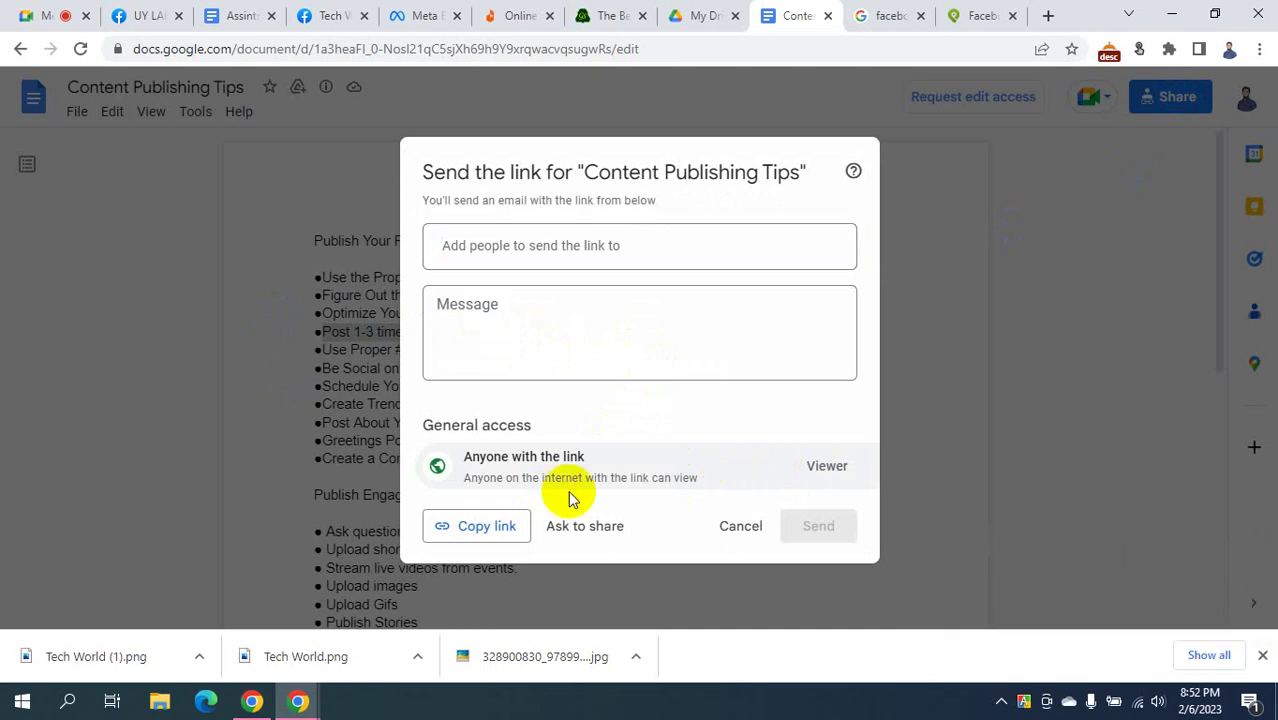
left_click(459, 532)
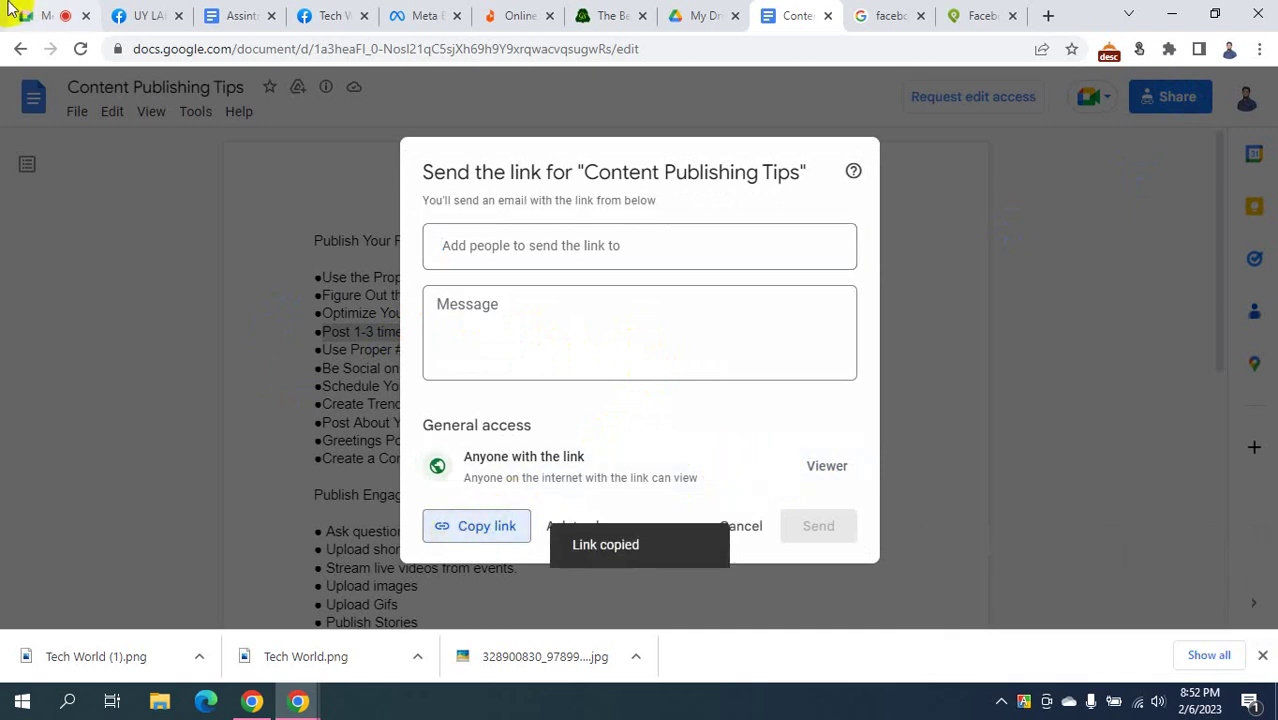
left_click(42, 14)
left_click(150, 15)
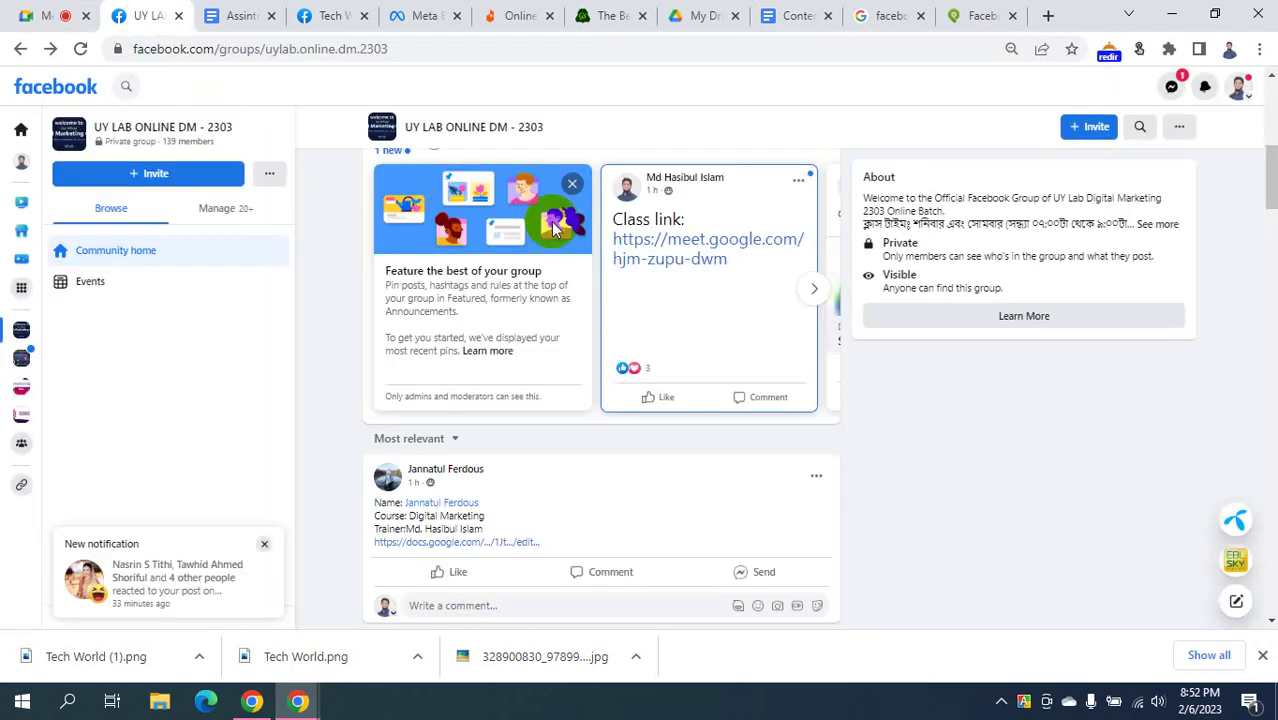
left_click(243, 15)
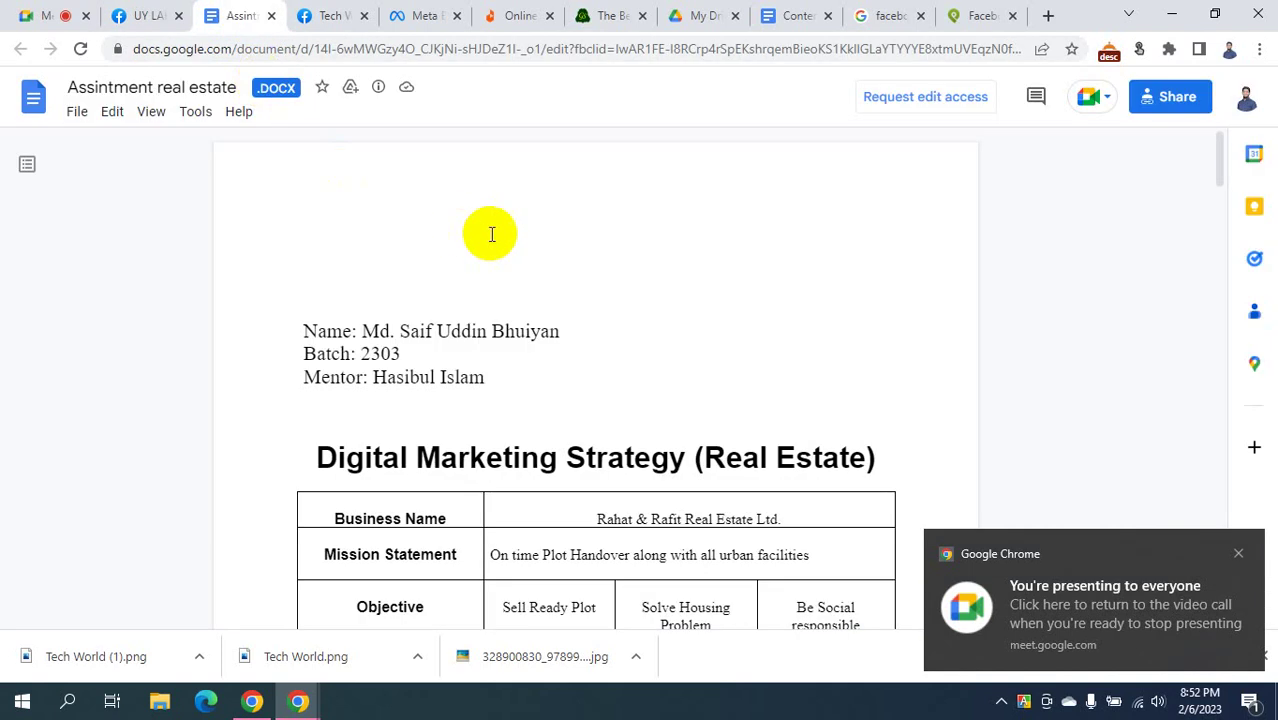
left_click(330, 18)
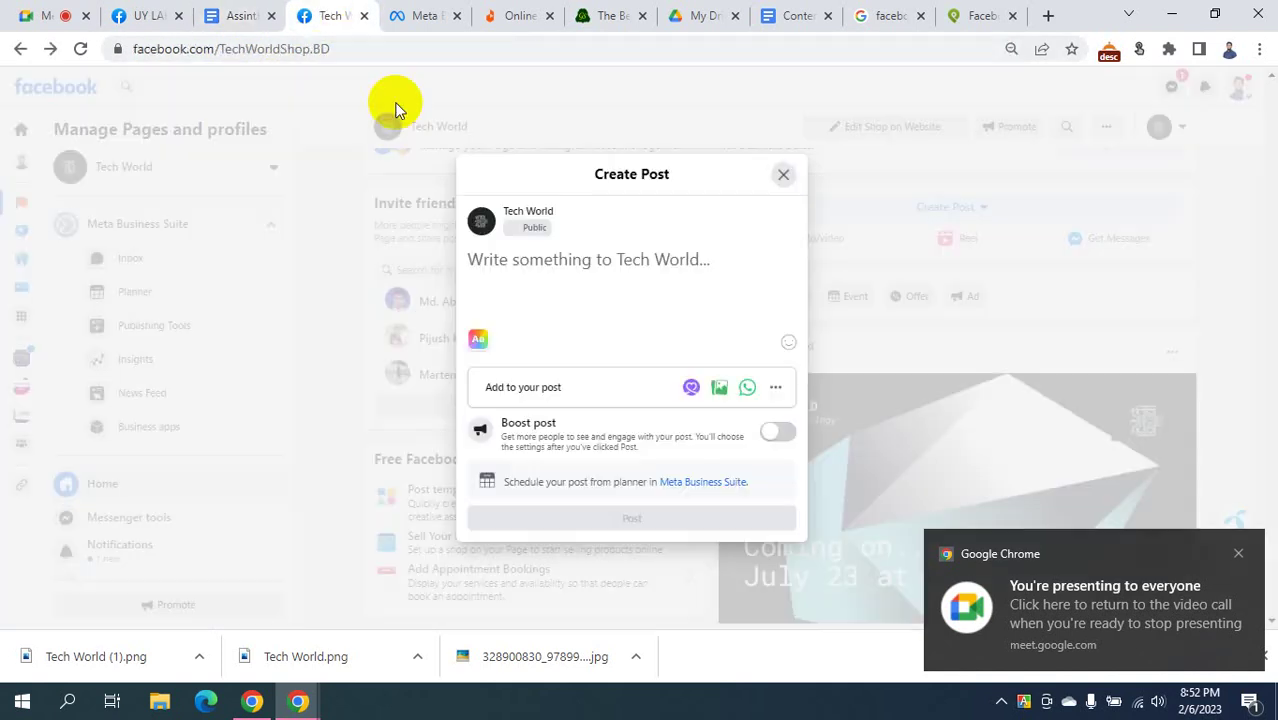
left_click(781, 180)
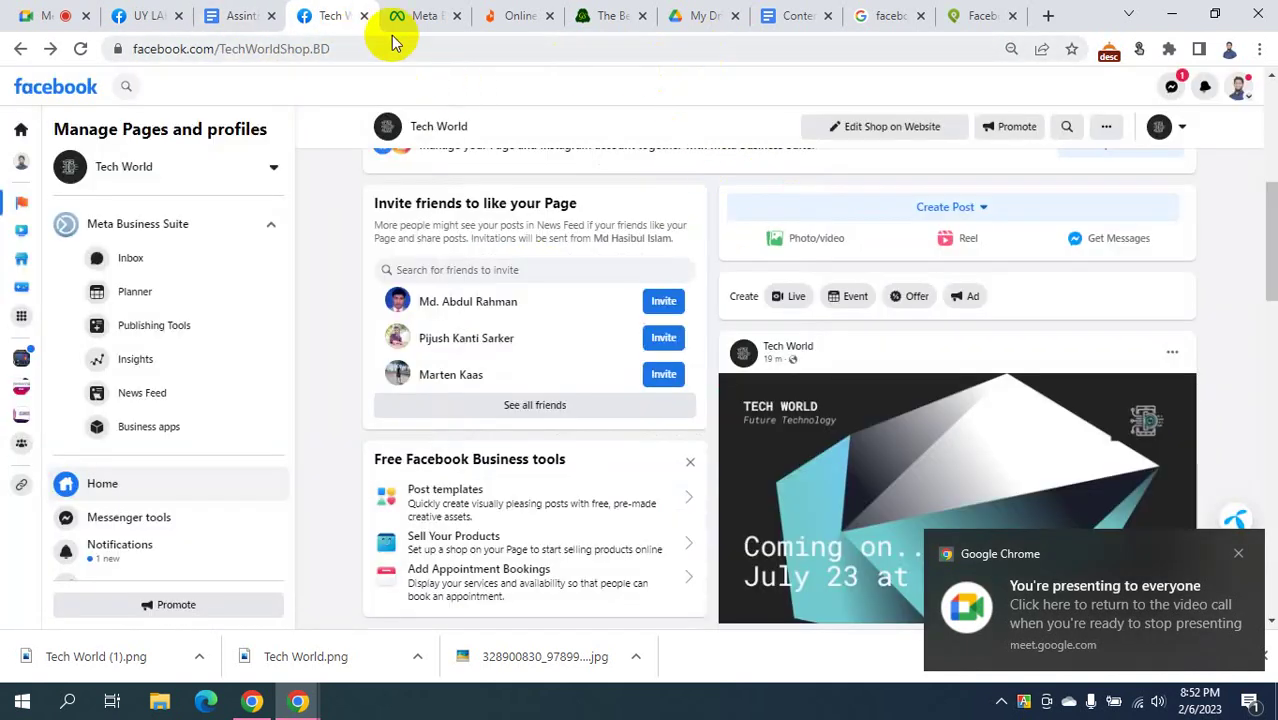
- Open the Tech World page's About section and scroll through its details
scroll(504, 200, "up", 5)
scroll(841, 280, "down", 3)
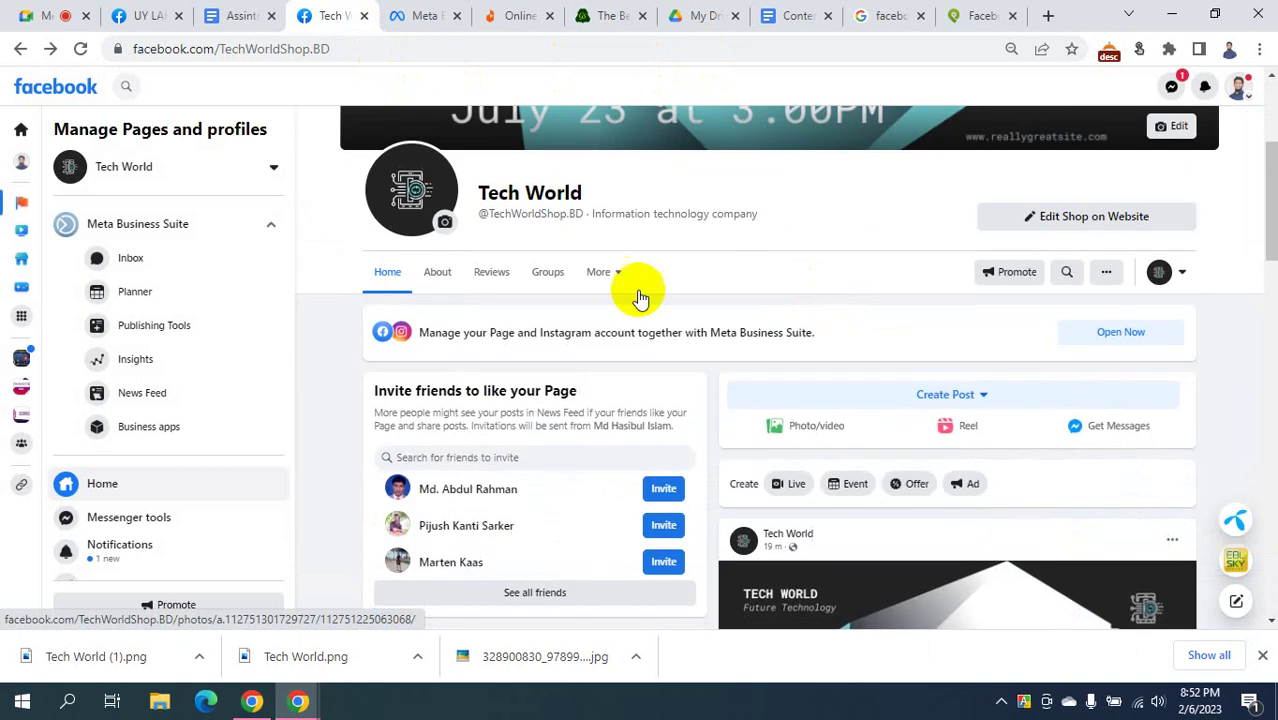
scroll(680, 210, "up", 3)
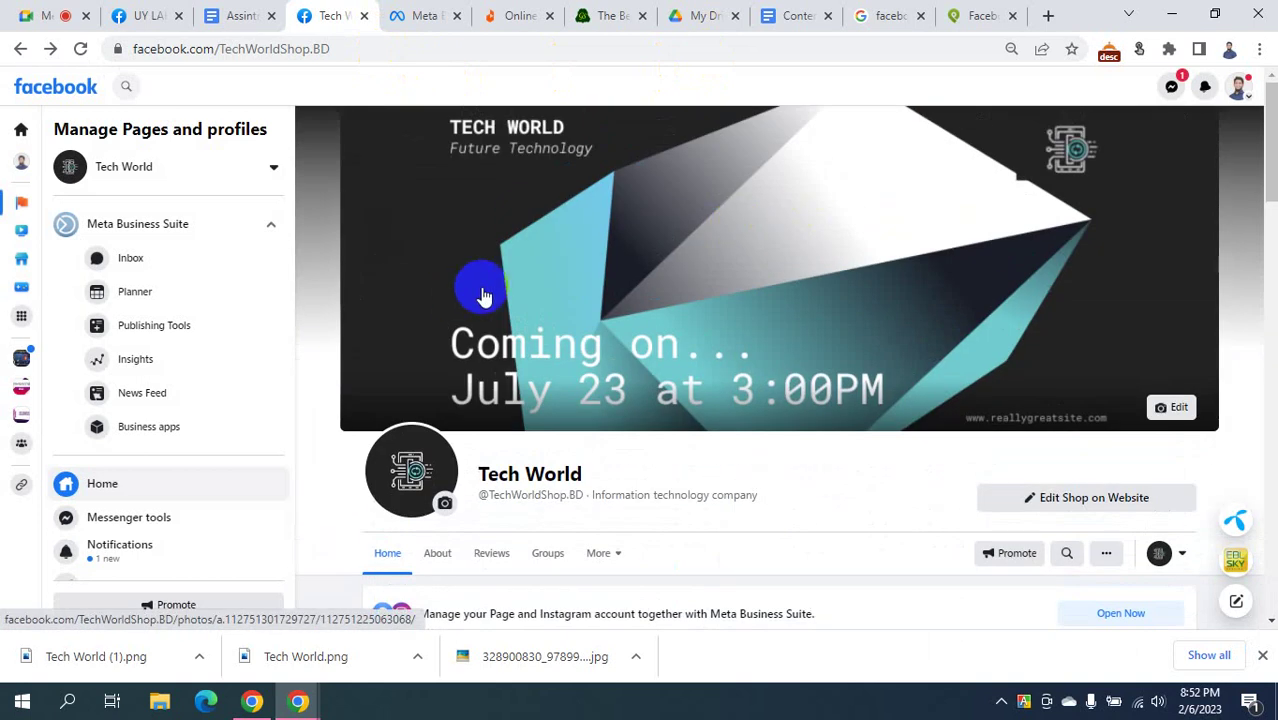
scroll(700, 294, "down", 1)
scroll(700, 294, "up", 1)
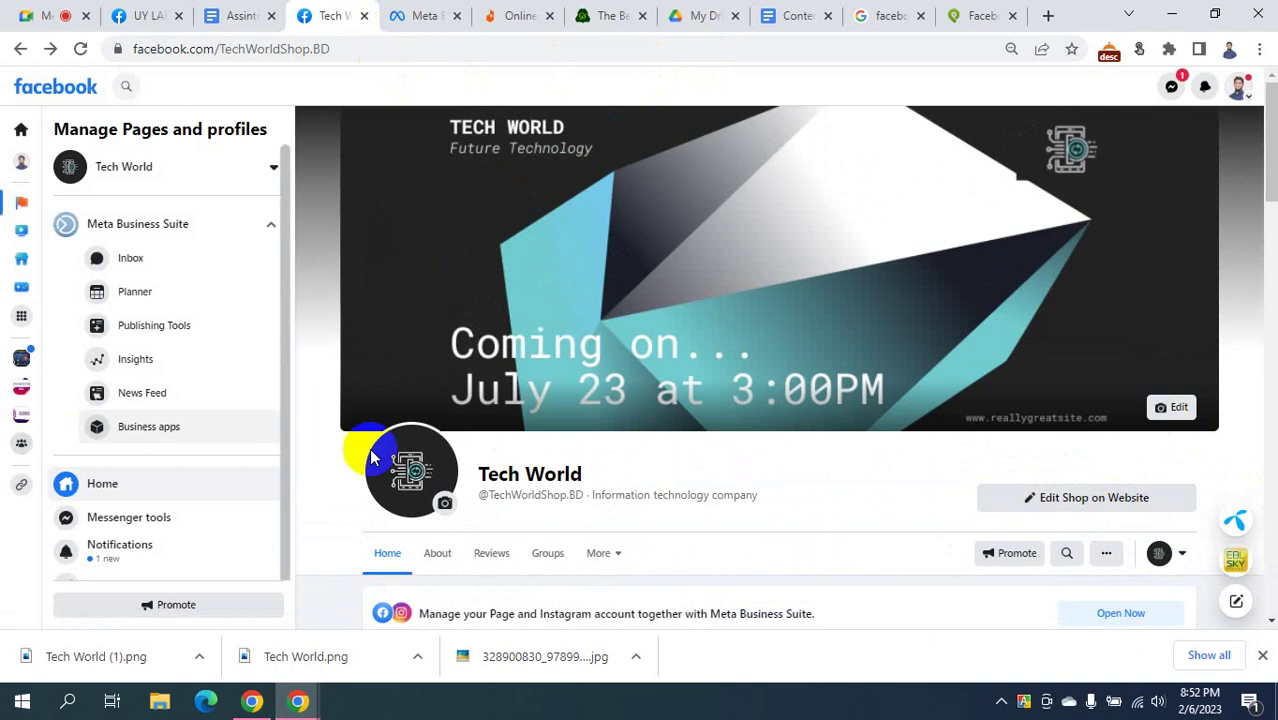
scroll(390, 450, "down", 3)
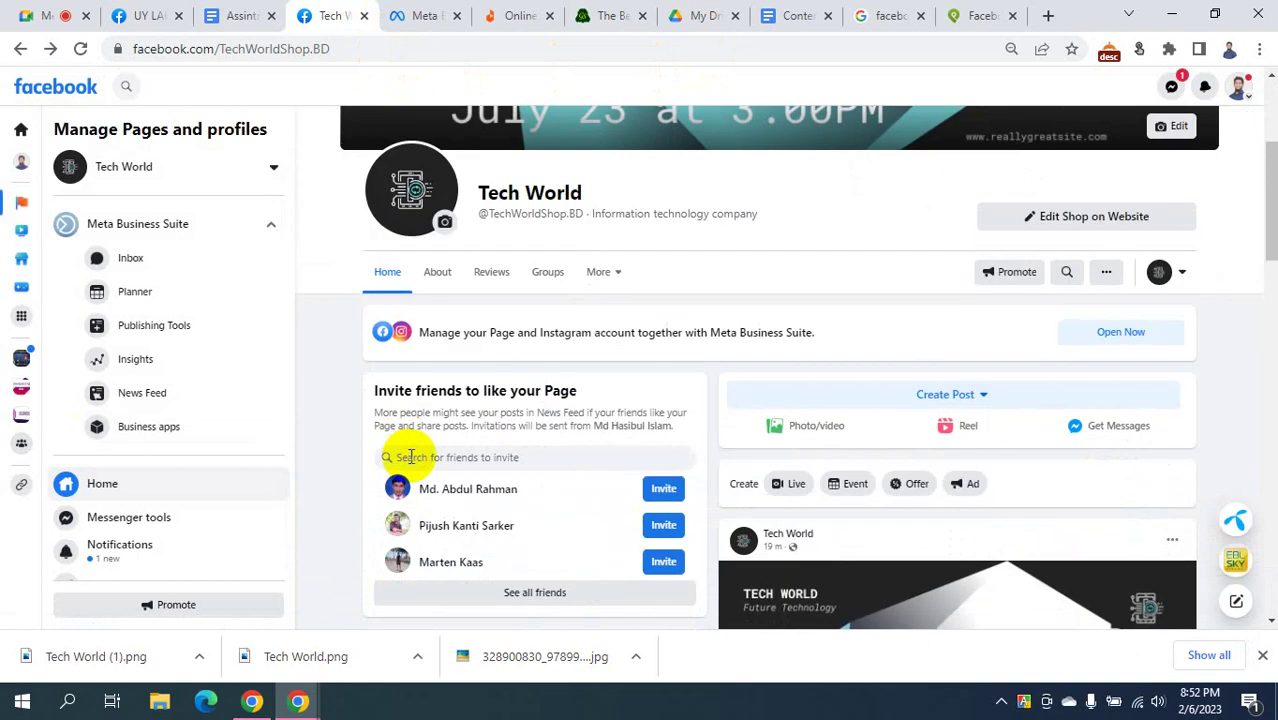
left_click(440, 275)
scroll(700, 325, "down", 3)
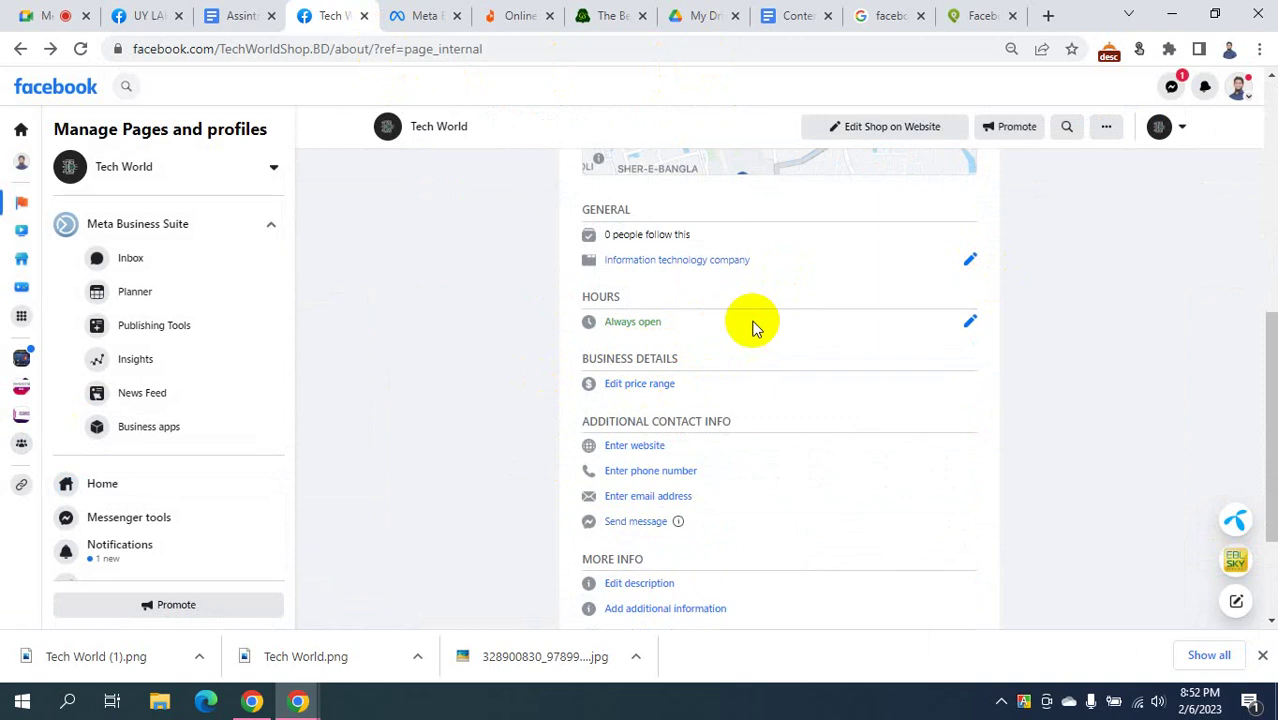
scroll(698, 287, "up", 2)
scroll(702, 295, "down", 2)
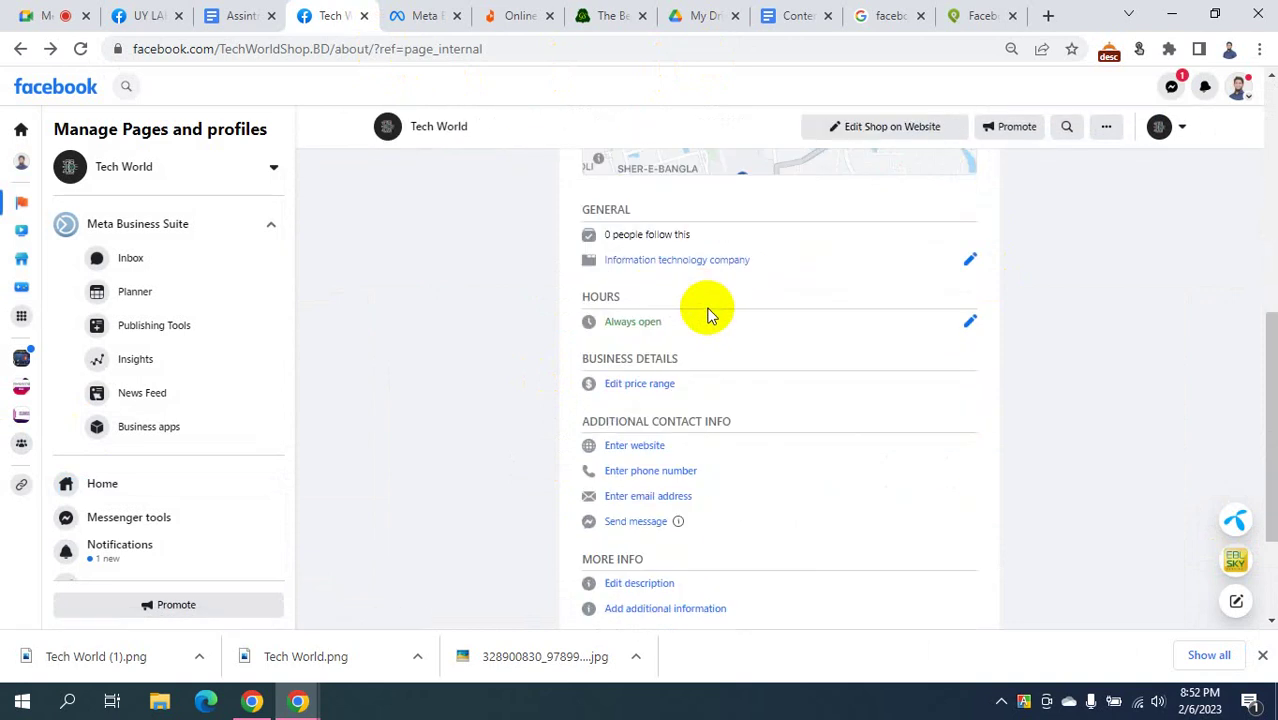
scroll(707, 325, "up", 2)
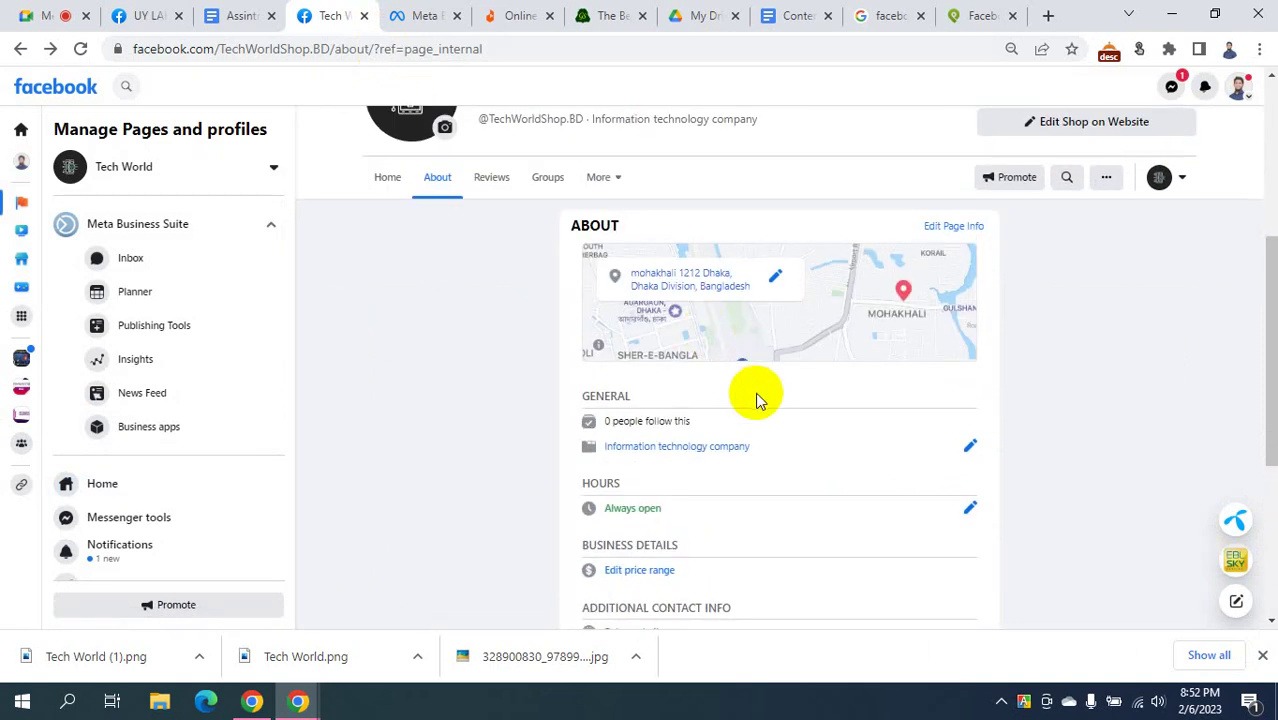
scroll(755, 394, "down", 2)
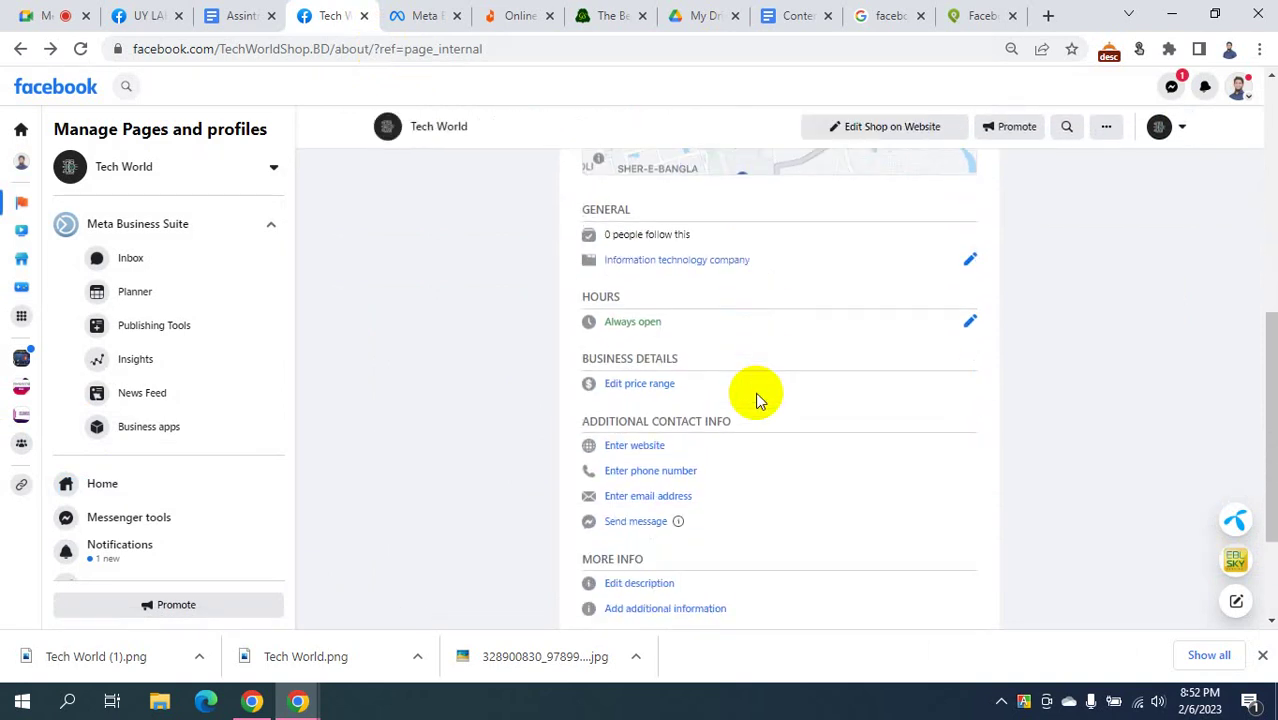
scroll(755, 398, "up", 3)
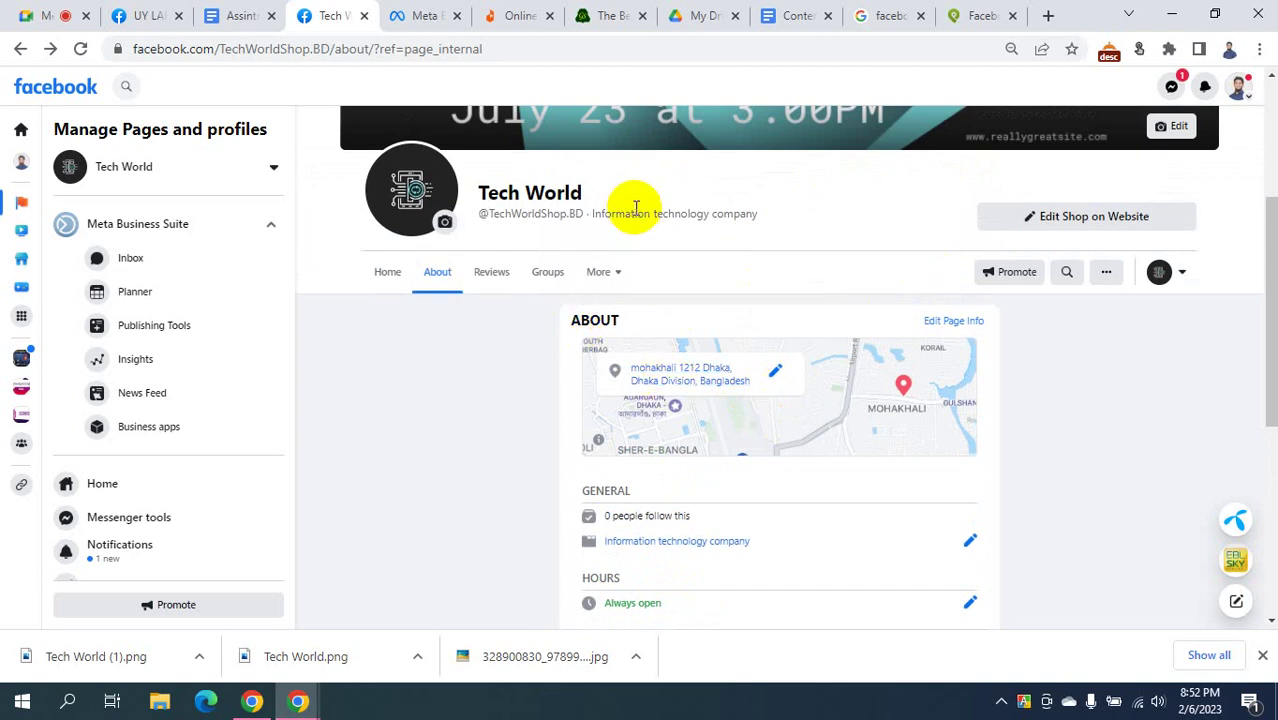
- Highlight the TechWorldShop.BD page address, then return to the page's Home feed
left_click_drag(329, 48, 63, 47)
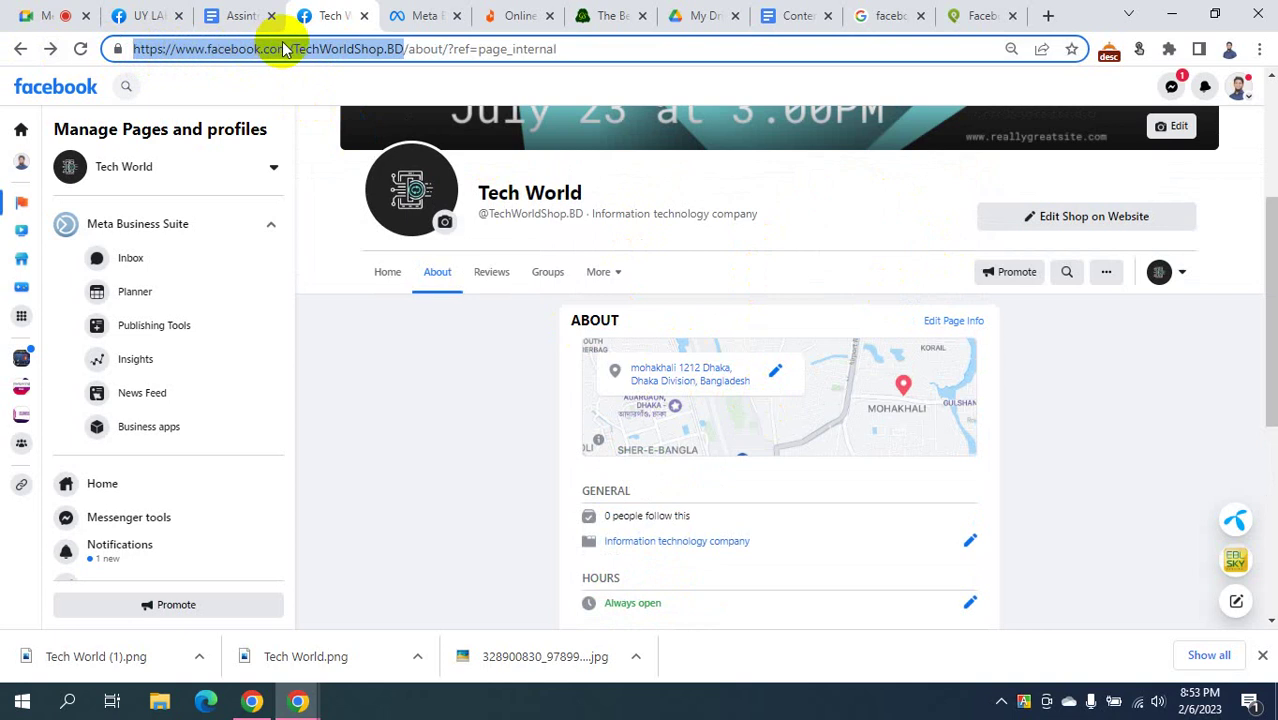
left_click_drag(403, 48, 101, 55)
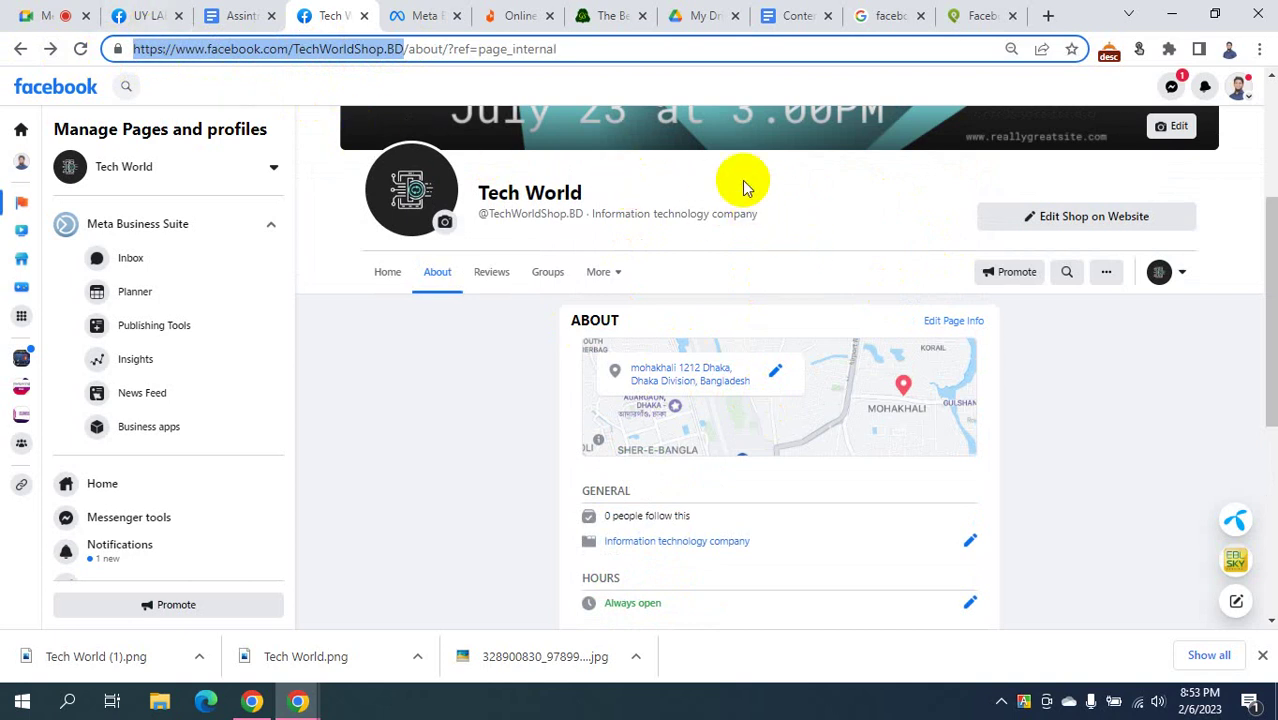
left_click(1238, 88)
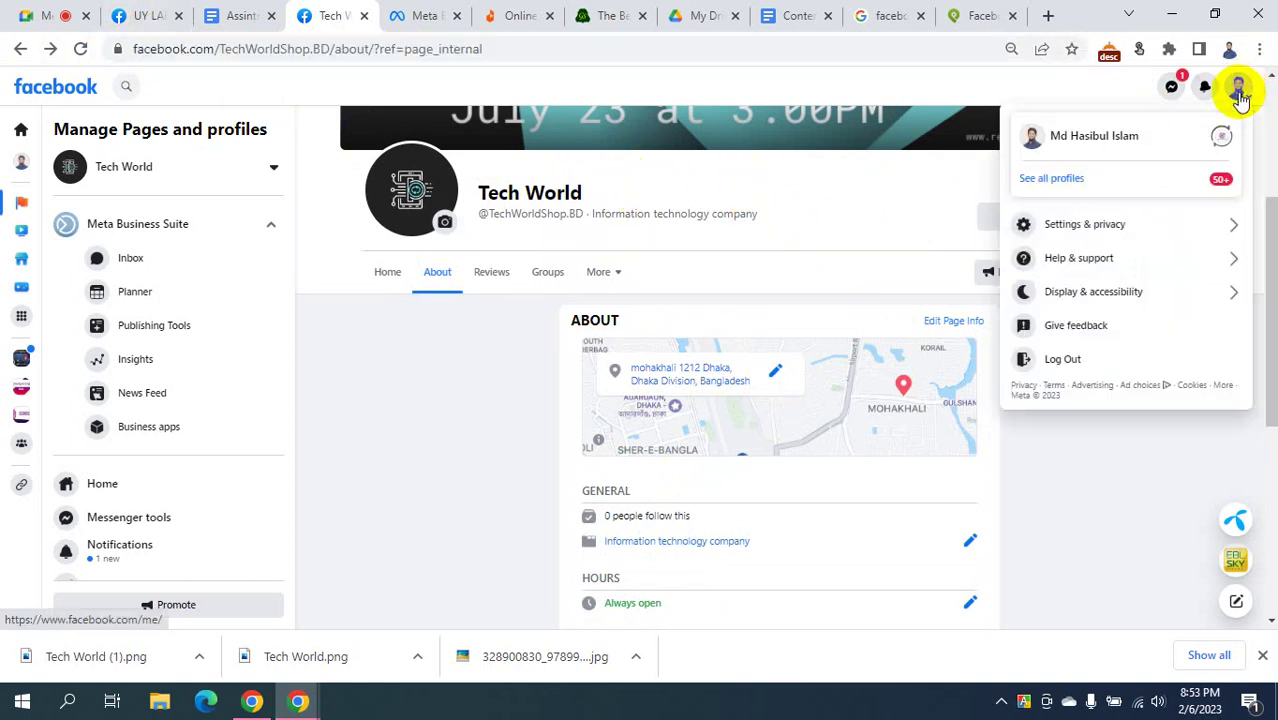
left_click(800, 190)
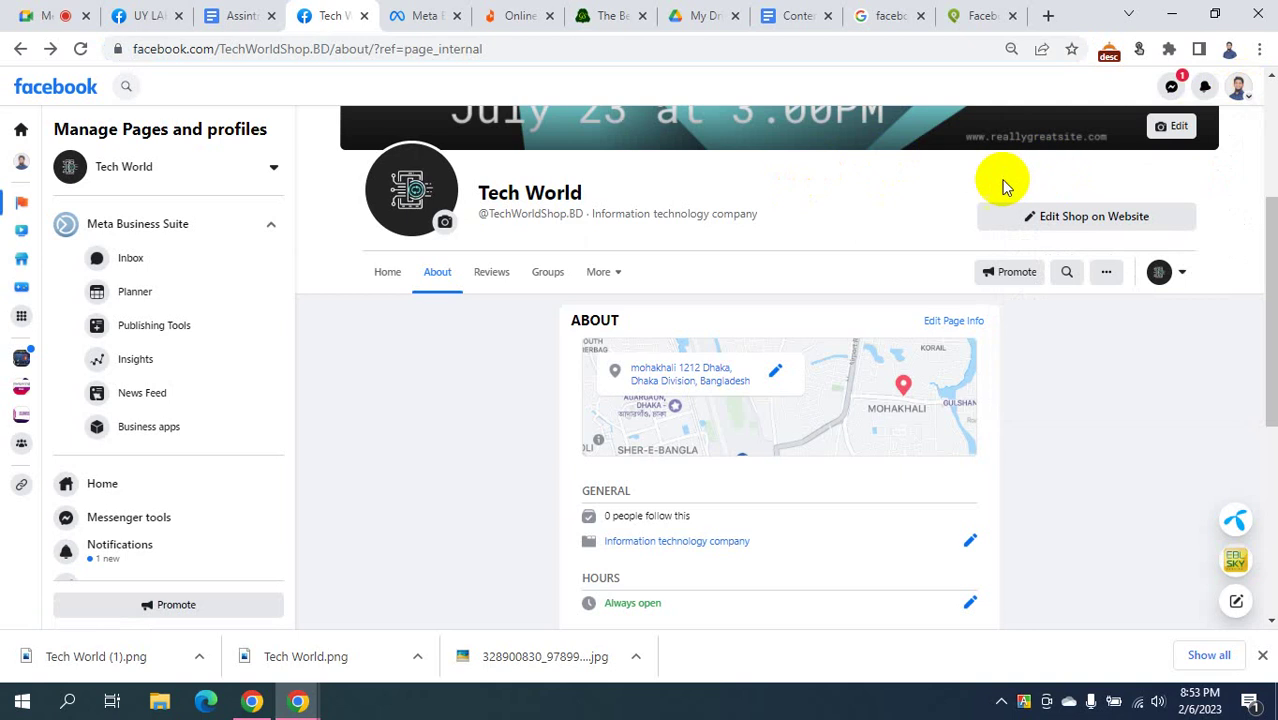
scroll(414, 208, "up", 3)
scroll(533, 328, "down", 3)
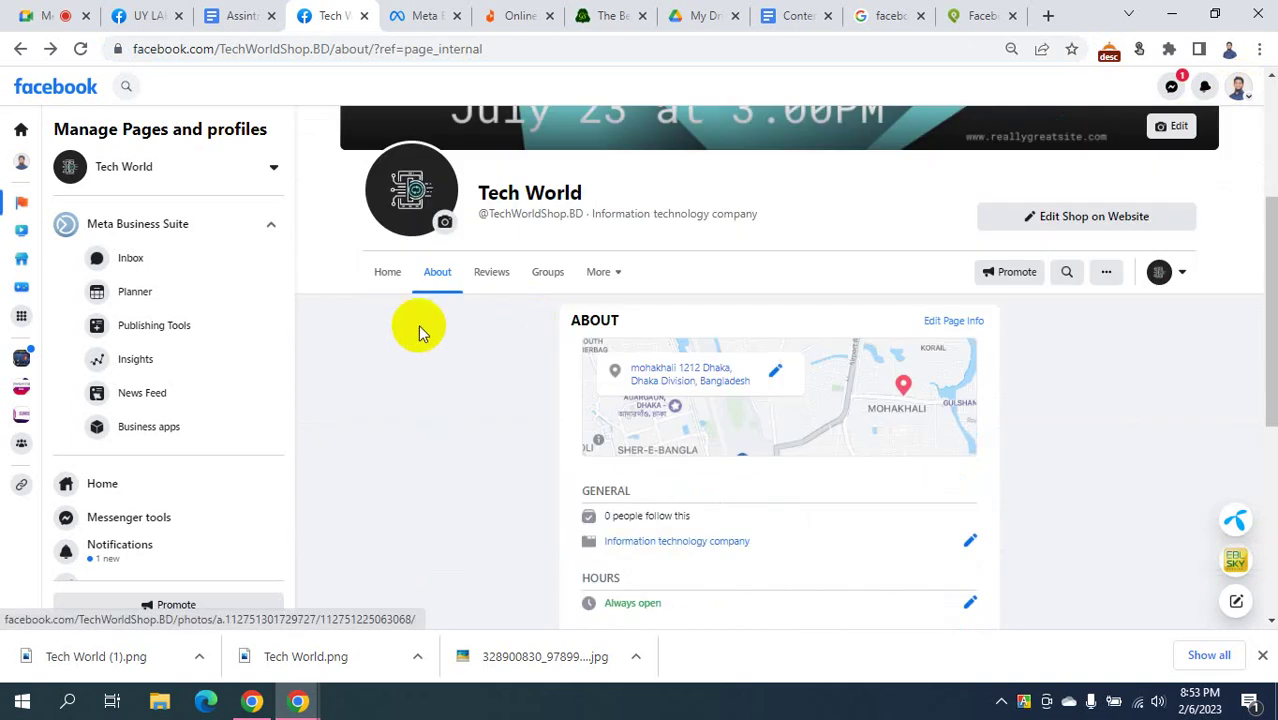
left_click(386, 271)
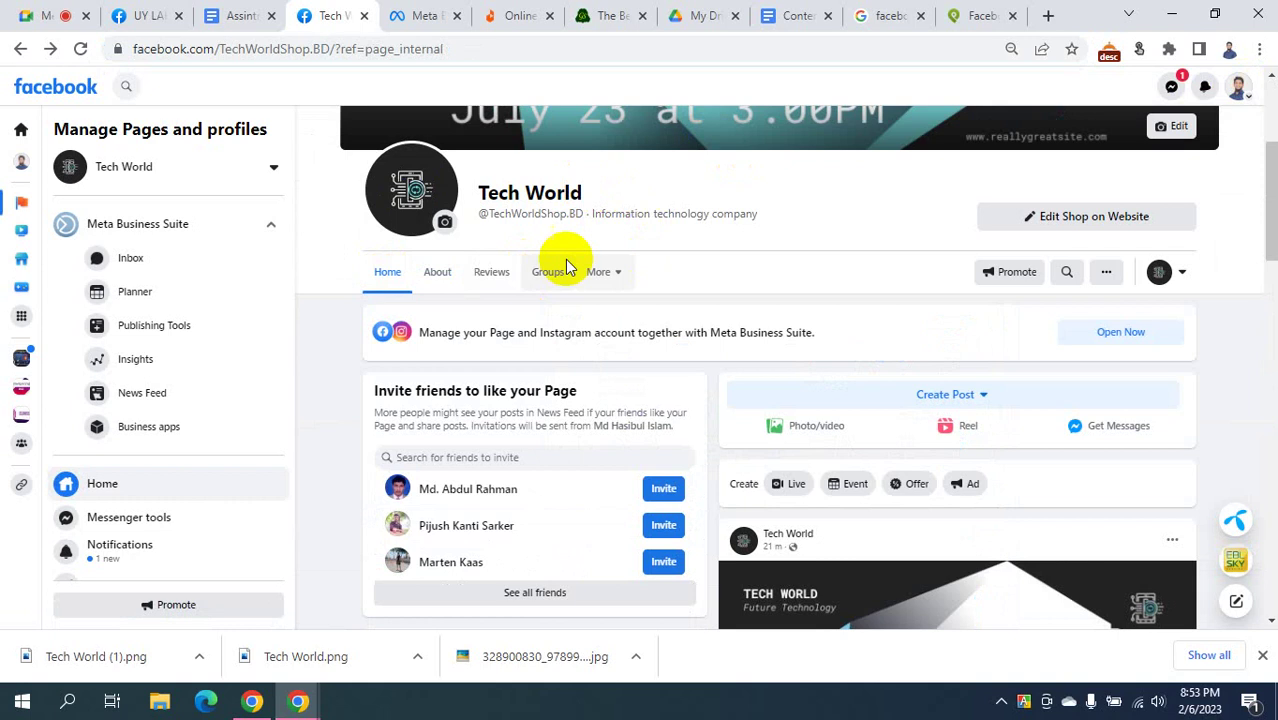
scroll(805, 277, "up", 3)
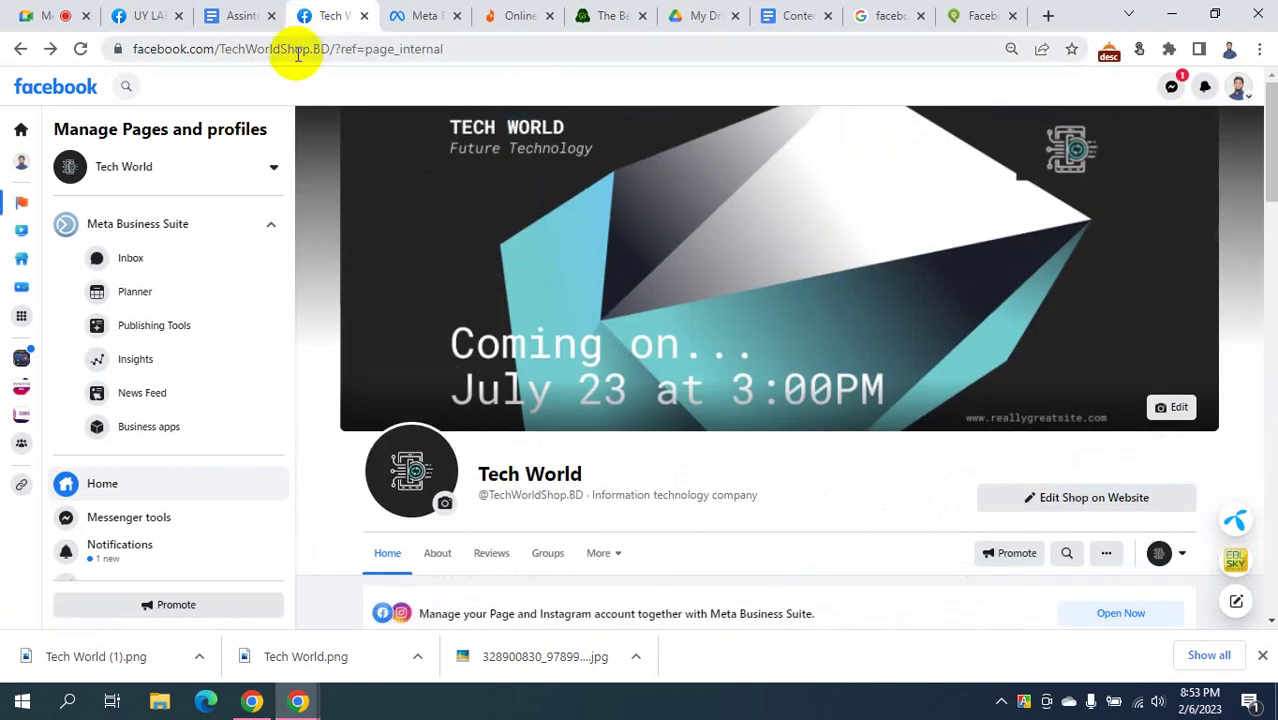
- Open the UY LAB ONLINE DM - 2303 group from Facebook's recent searches
left_click(143, 16)
left_click(24, 15)
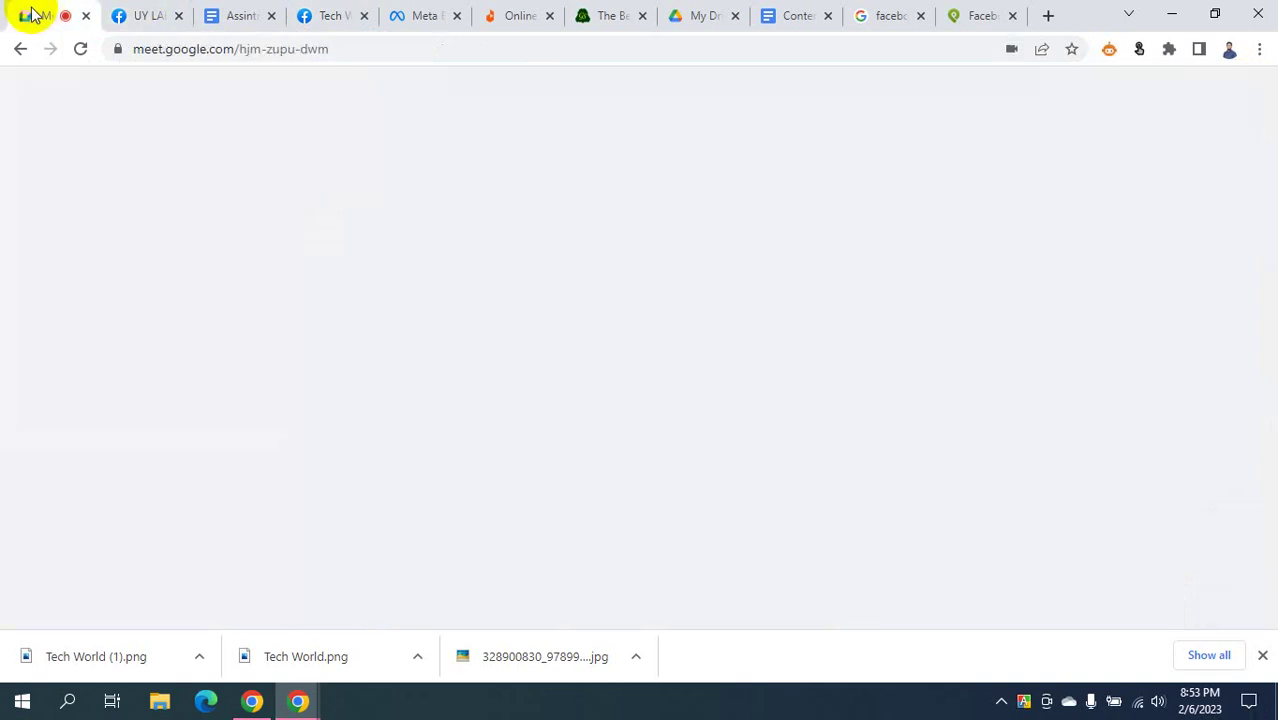
mouse_move(887, 17)
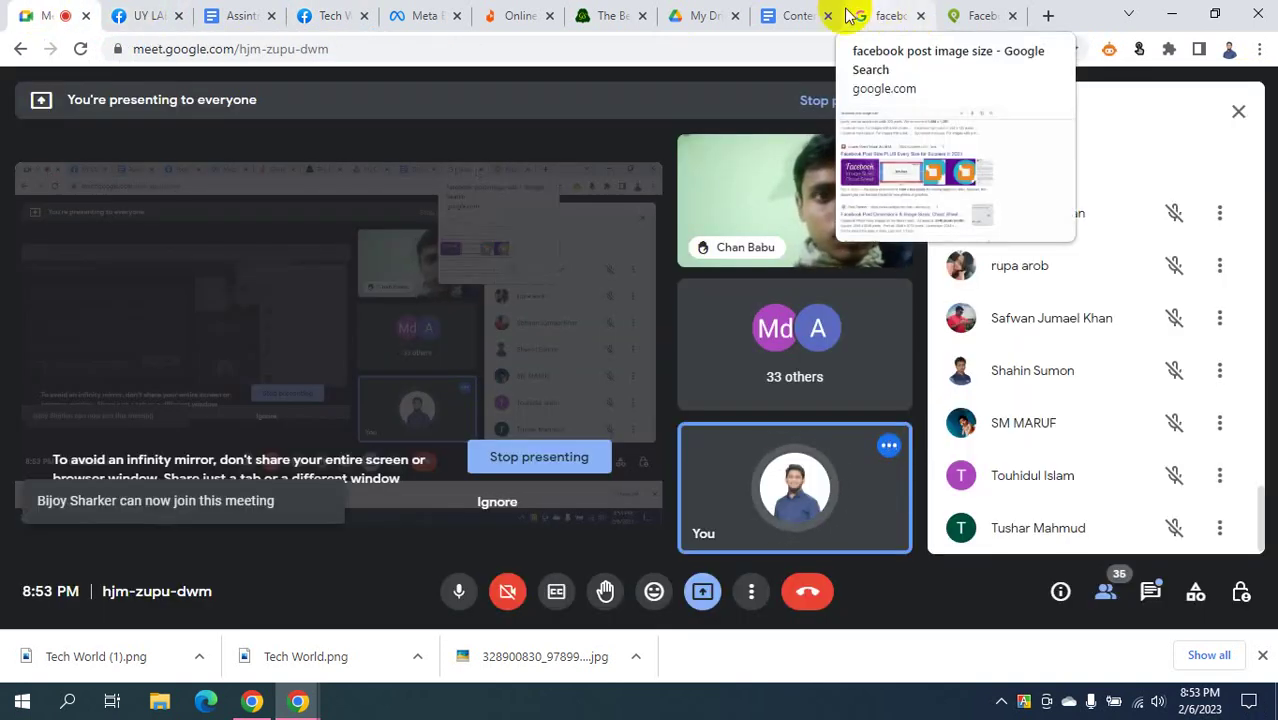
left_click(331, 14)
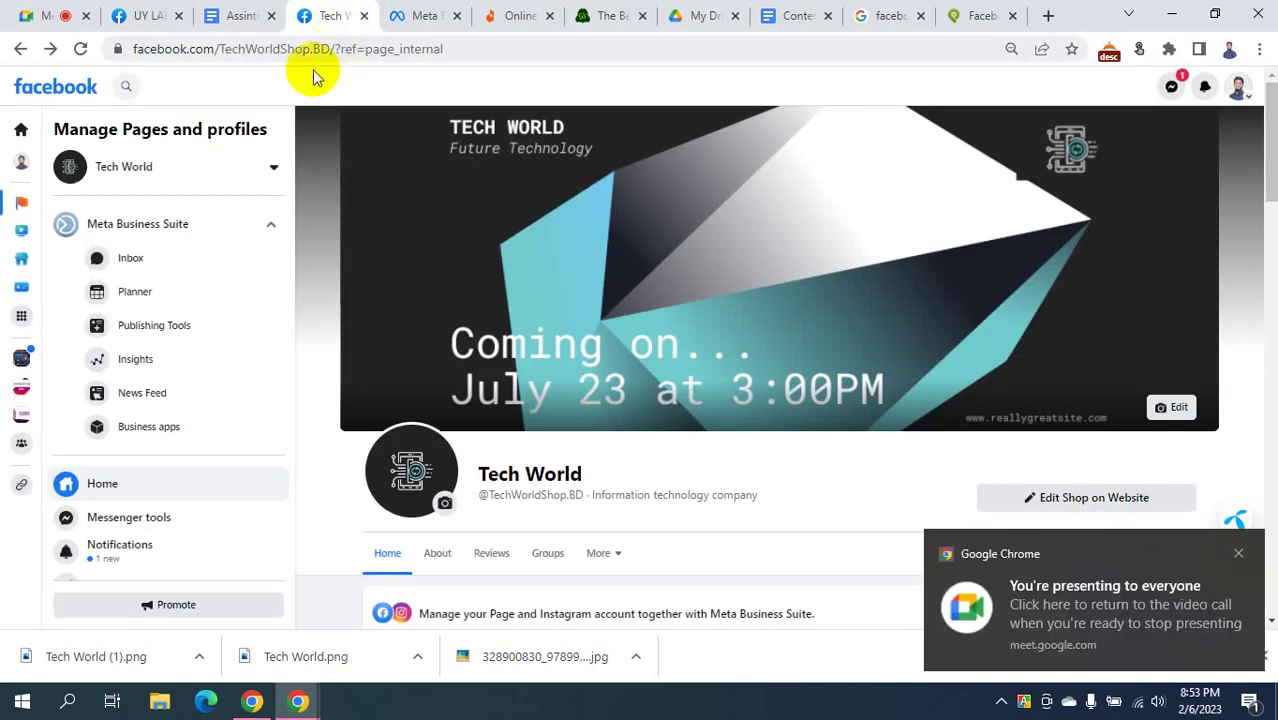
left_click(127, 90)
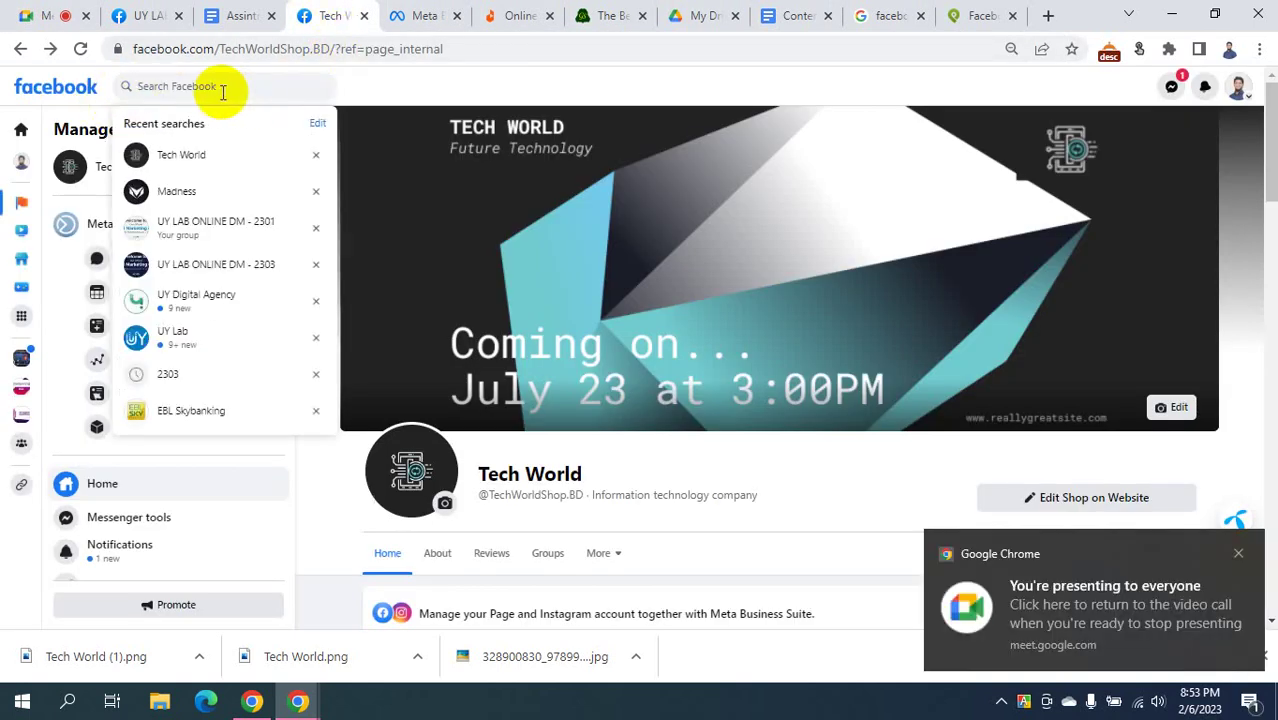
left_click(222, 264)
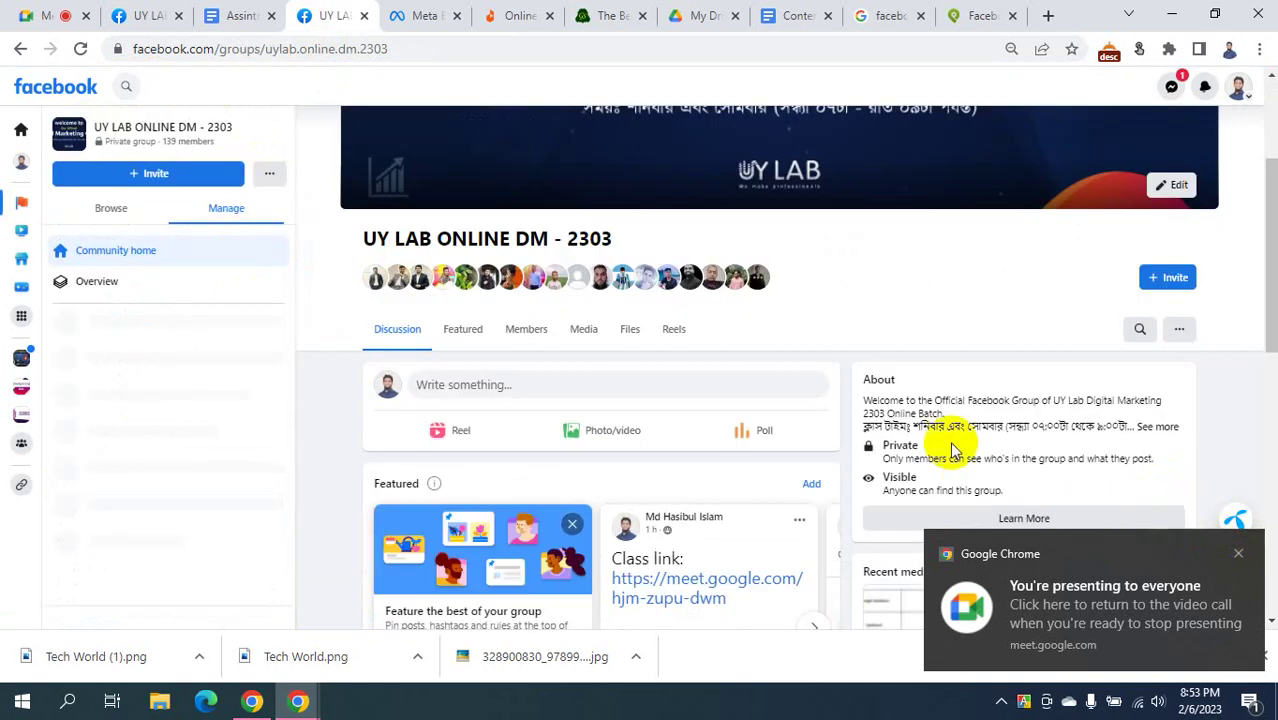
- Start a new group post with the pasted Content posting tips Docs link and a blank line above it
left_click(465, 386)
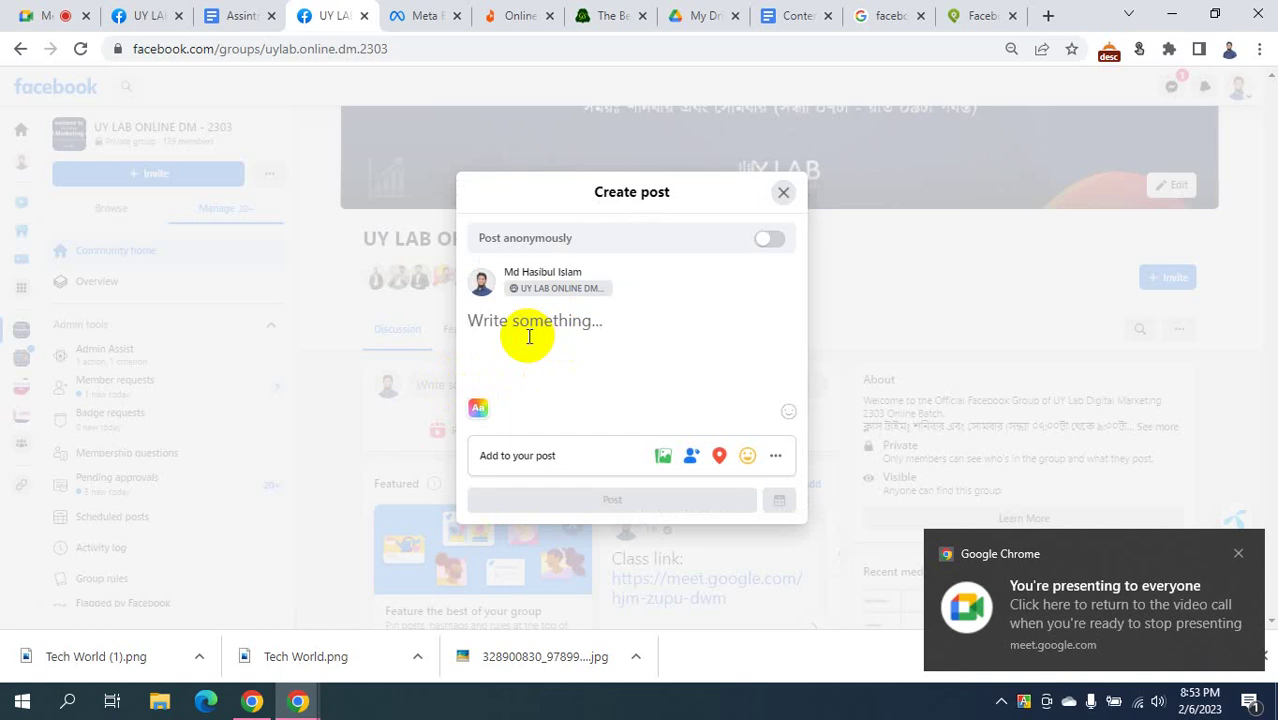
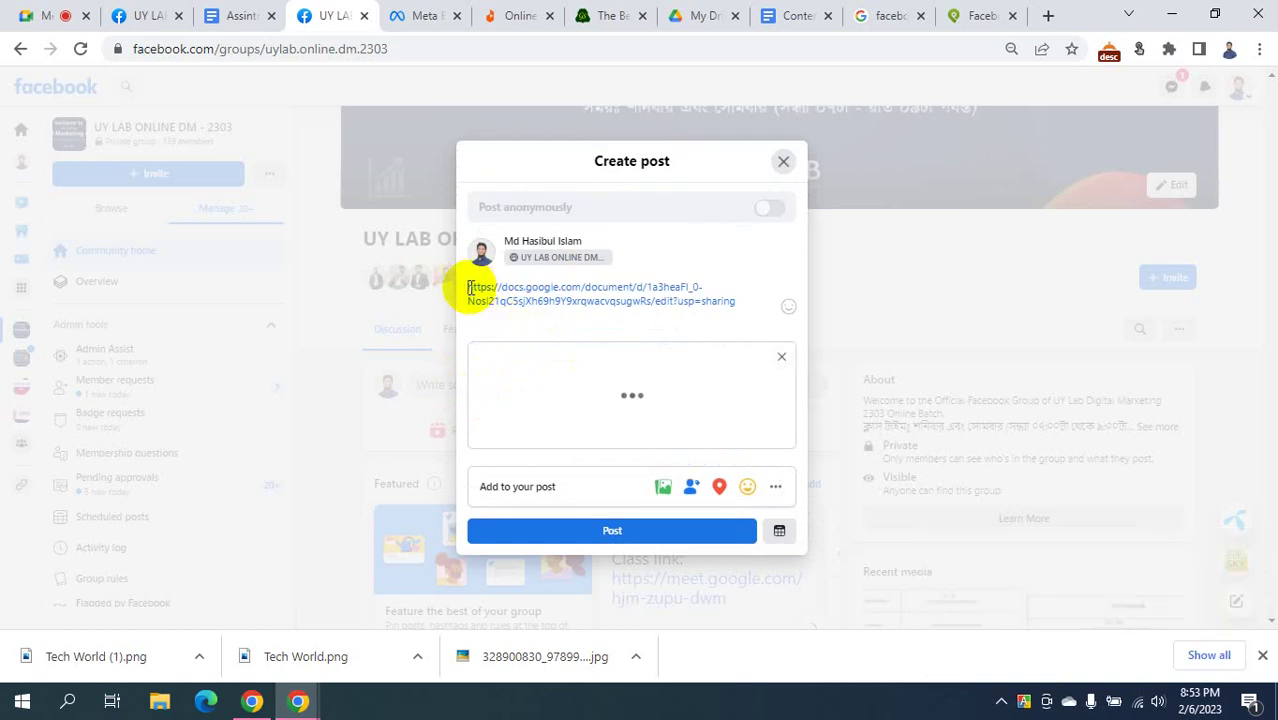
left_click(470, 287)
key("Return")
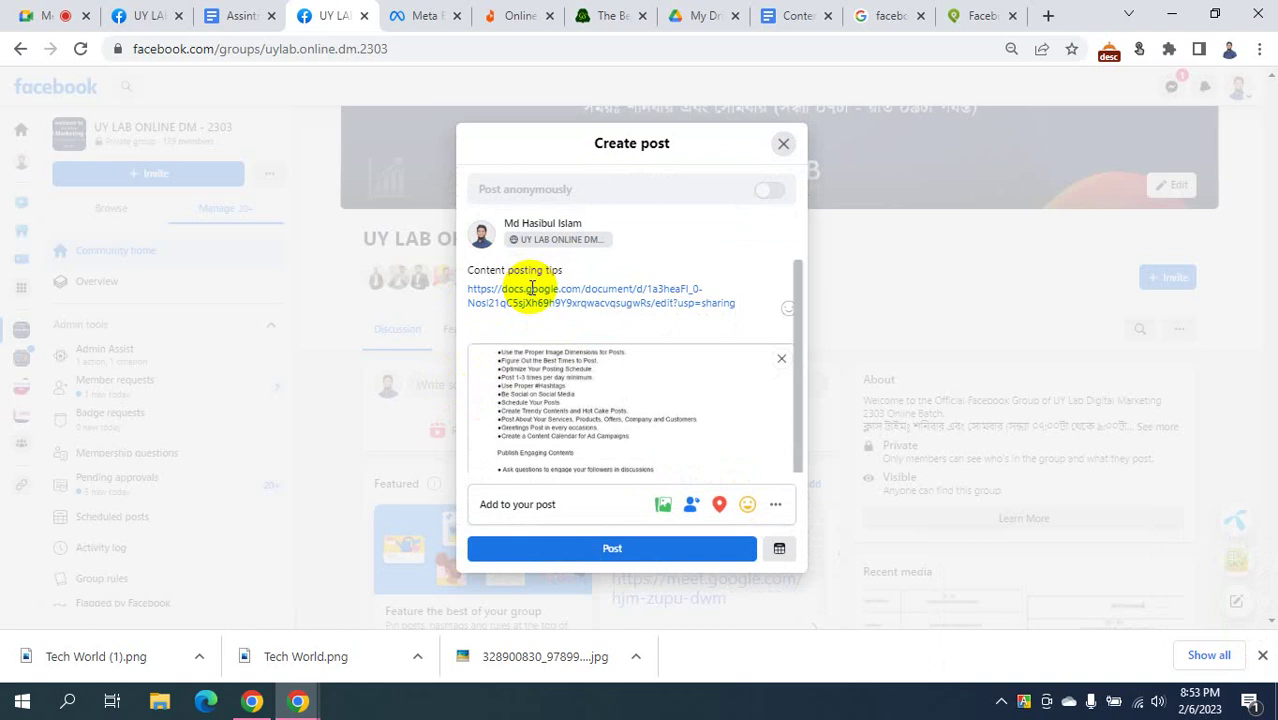
- Publish the post to the UY LAB group, then return to the Google Meet call
left_click(622, 548)
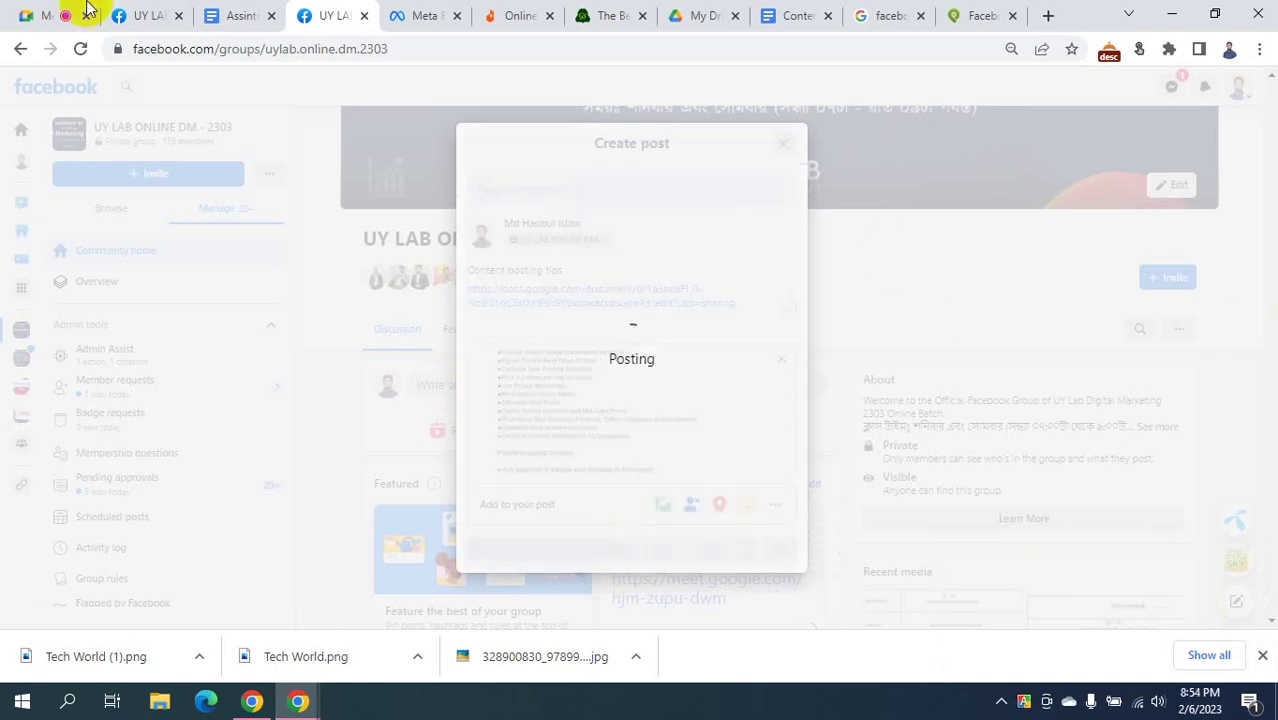
left_click(22, 18)
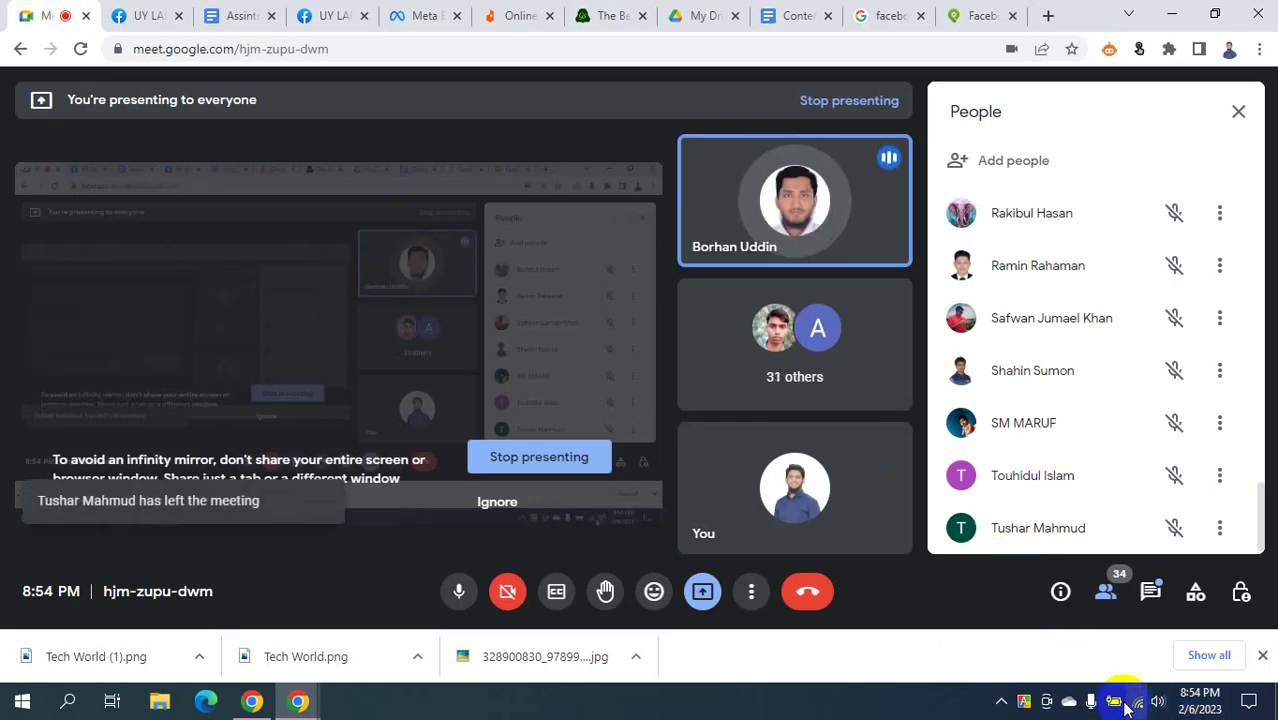
left_click(1001, 700)
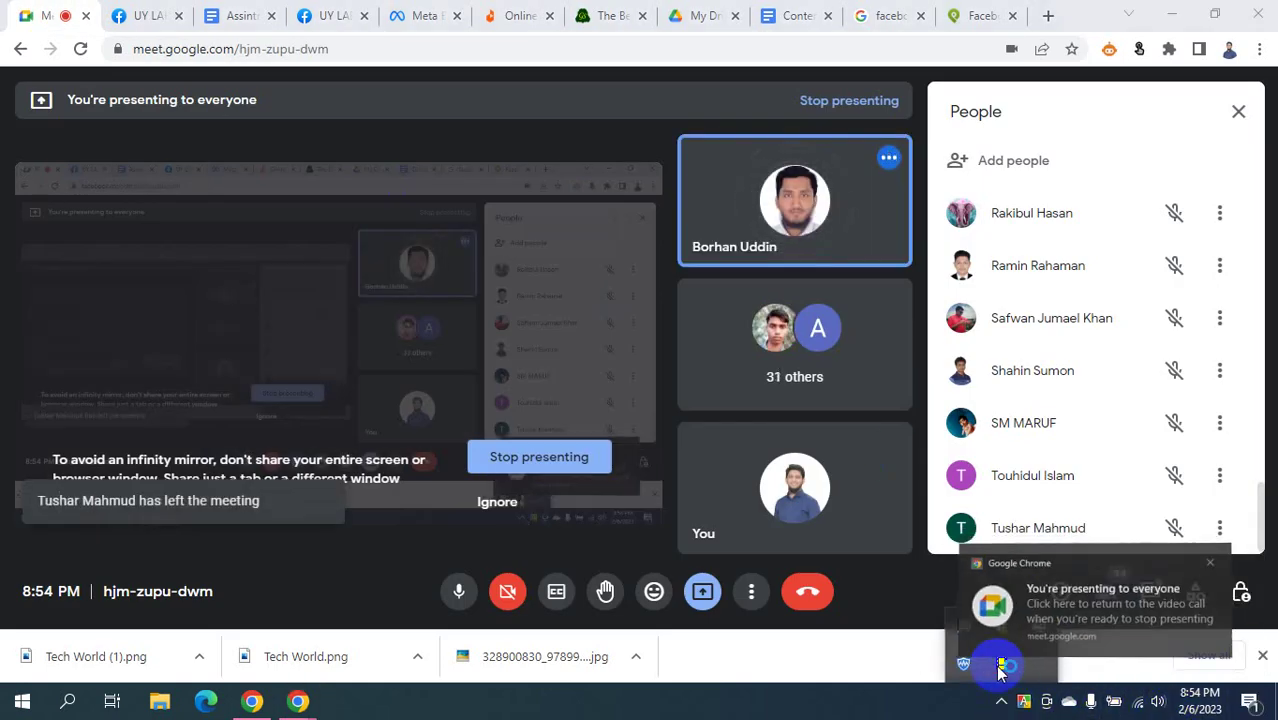